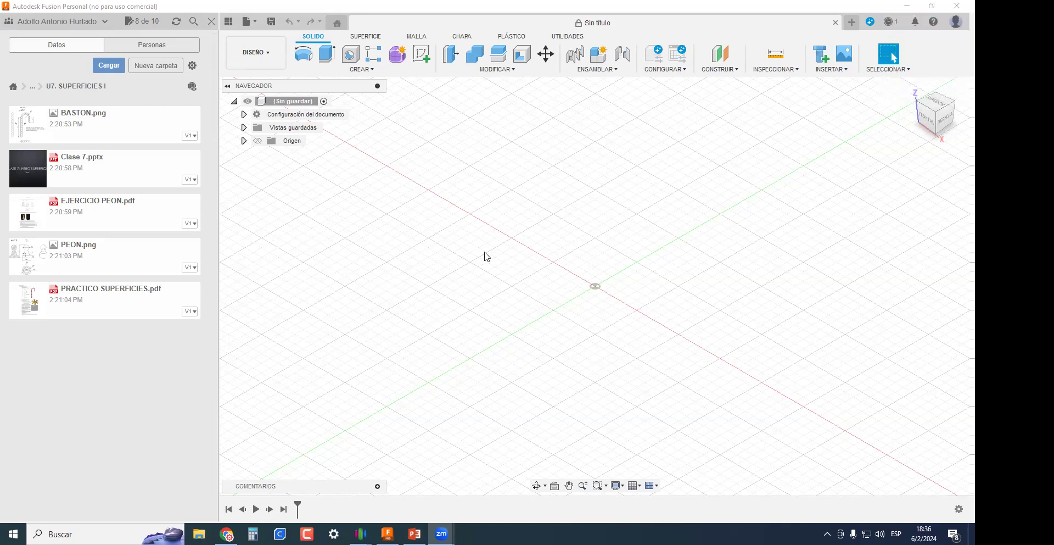
# Go up to the FUSION 360 ONLINE 2023 DICIEMBRE folder in the project data and close the data view.
pyautogui.click(720, 383)
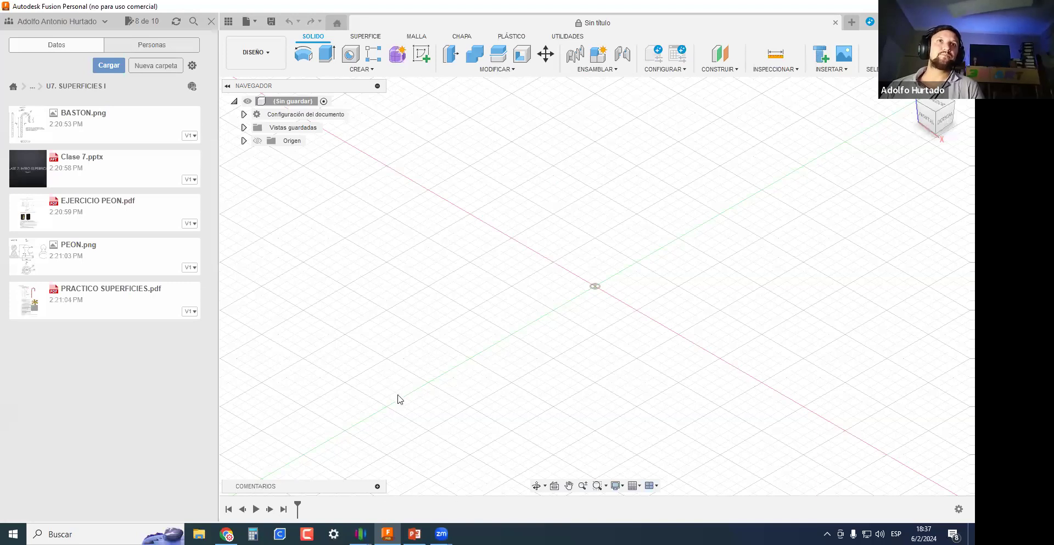
pyautogui.click(32, 88)
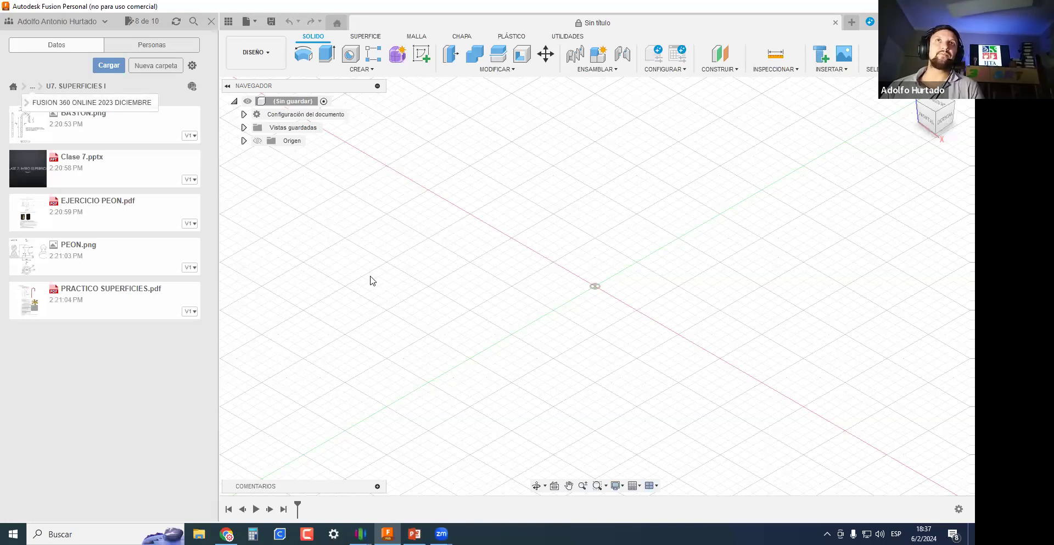
pyautogui.click(47, 103)
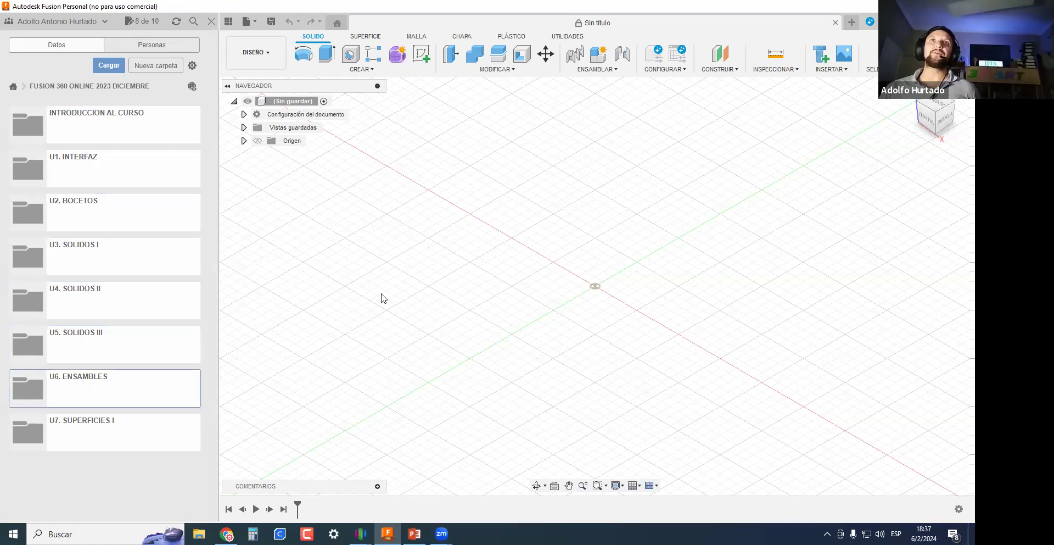
pyautogui.click(212, 22)
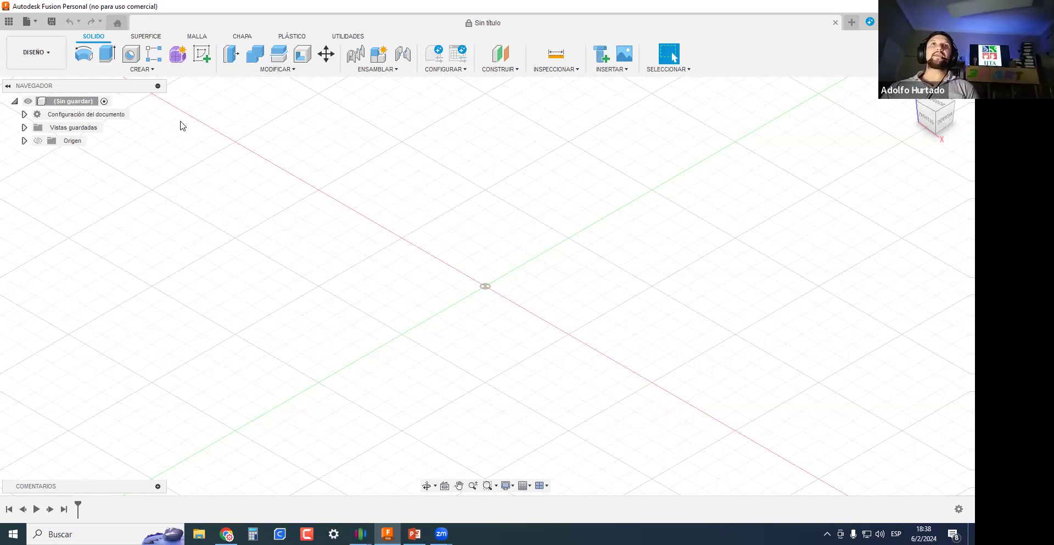
# Examine the creation, modification and assembly commands available for surface modeling.
pyautogui.click(144, 37)
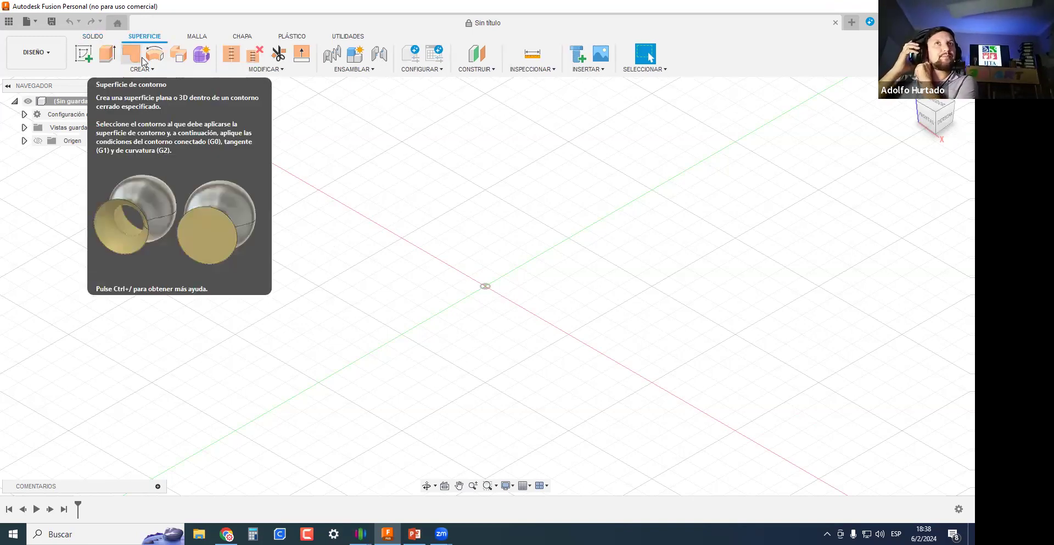
pyautogui.click(122, 71)
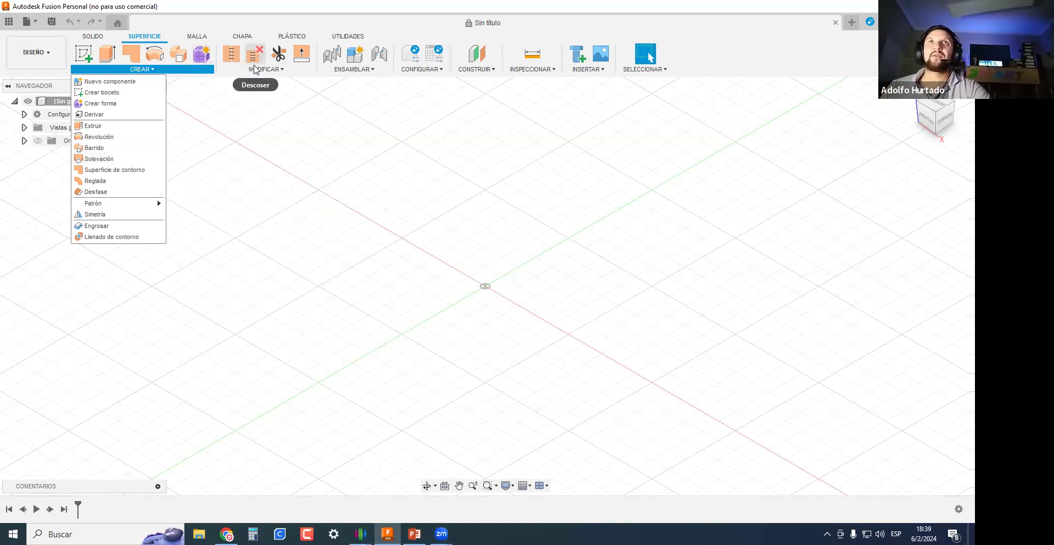
pyautogui.click(258, 69)
pyautogui.click(252, 71)
pyautogui.click(252, 70)
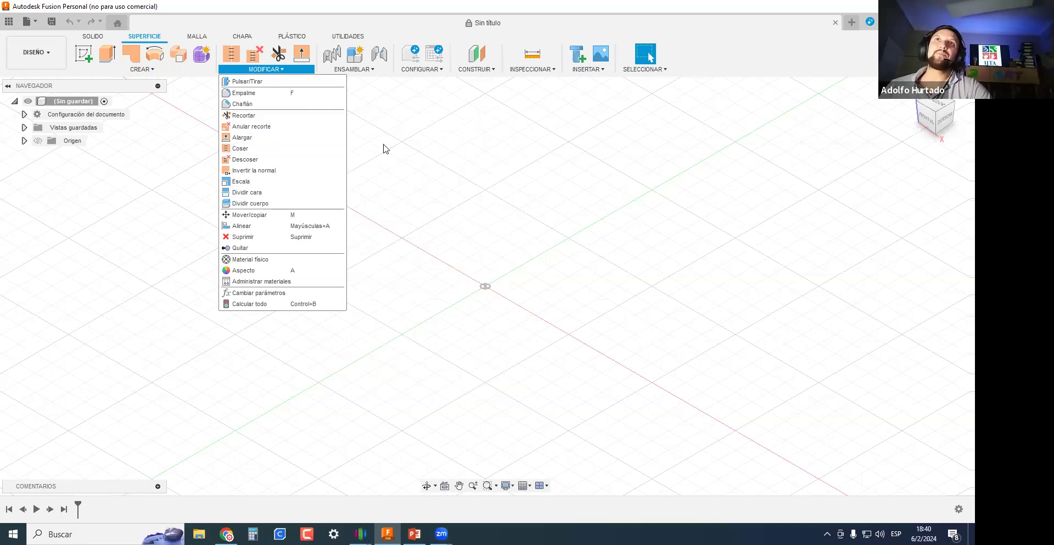
pyautogui.click(366, 70)
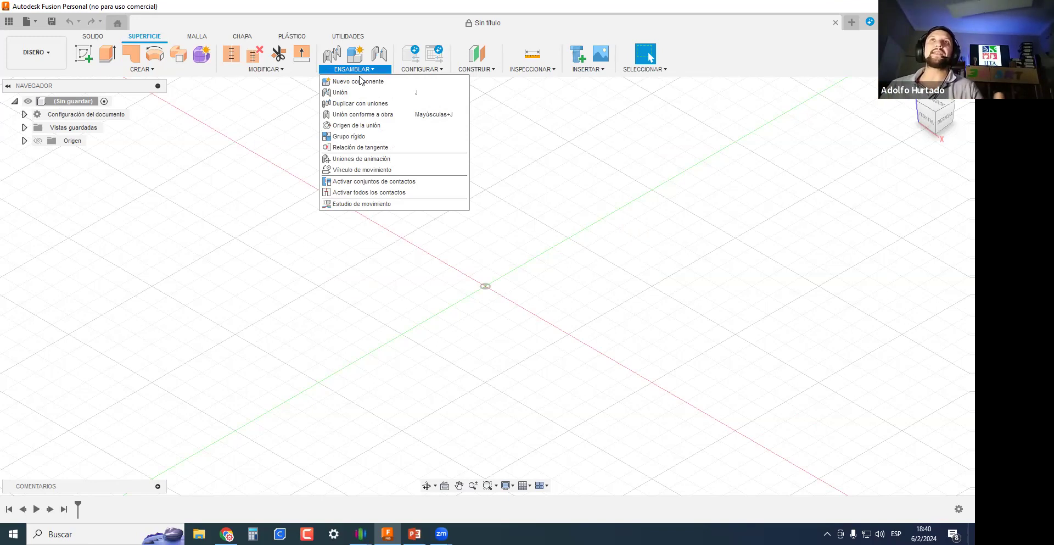
pyautogui.click(286, 236)
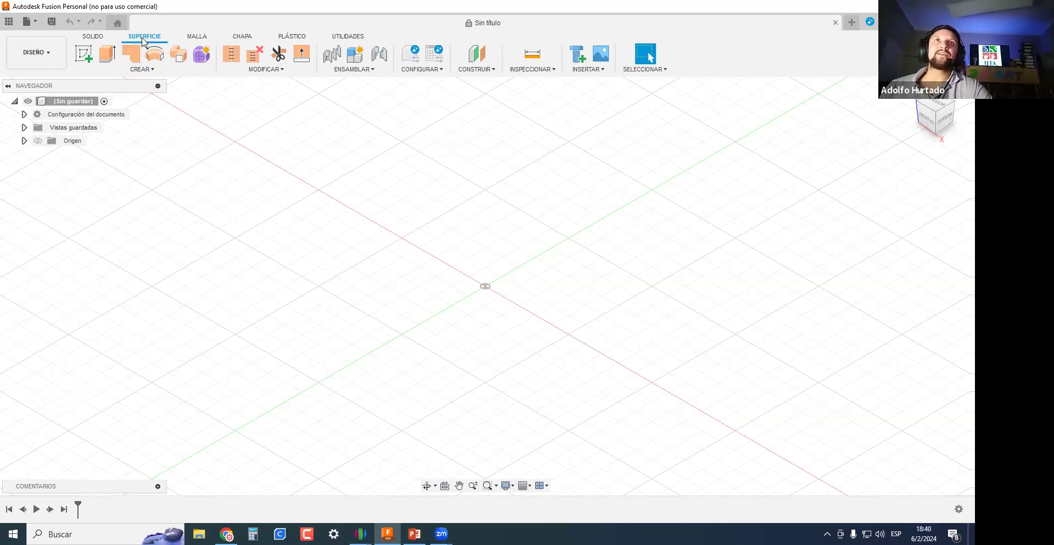
# Compare the solid modeling toolset with the surface modeling toolset.
pyautogui.click(90, 37)
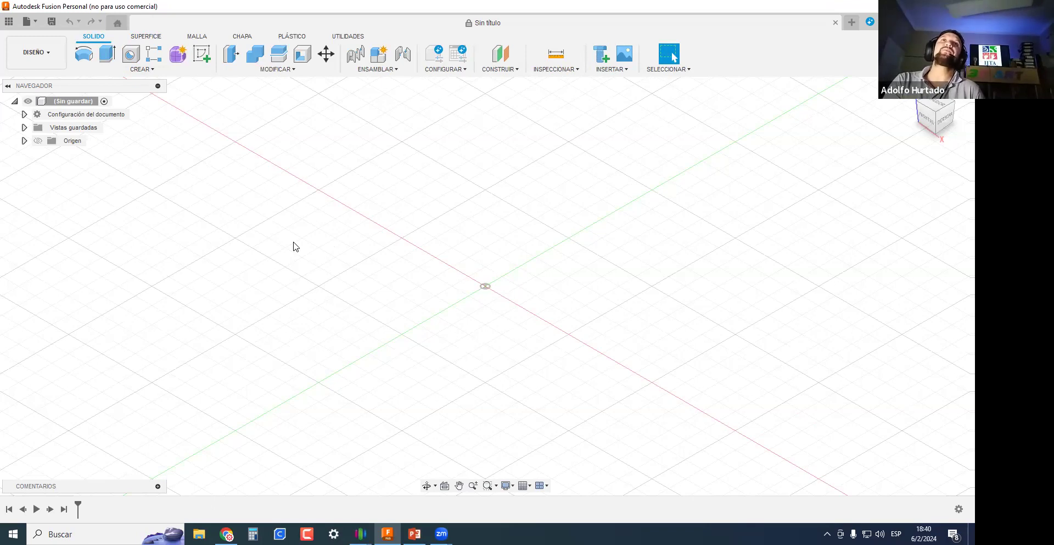
pyautogui.click(144, 36)
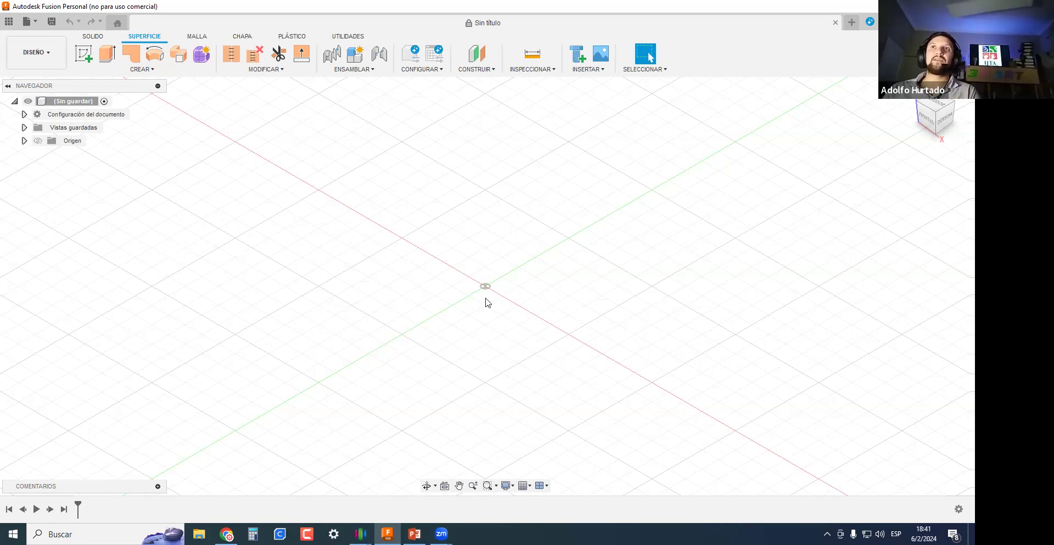
pyautogui.moveTo(483, 291); pyautogui.dragTo(296, 280, button='middle')
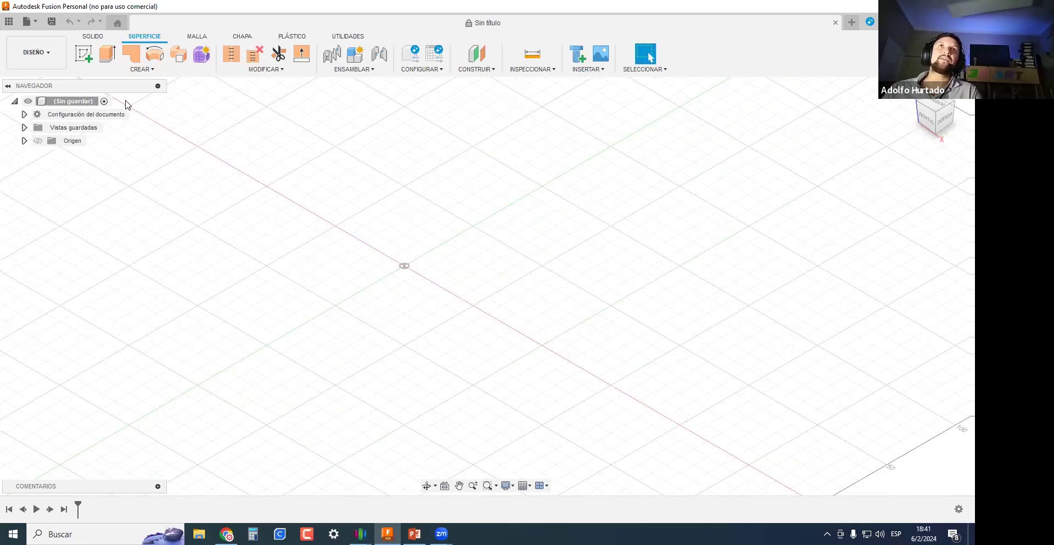
pyautogui.click(91, 40)
pyautogui.click(140, 37)
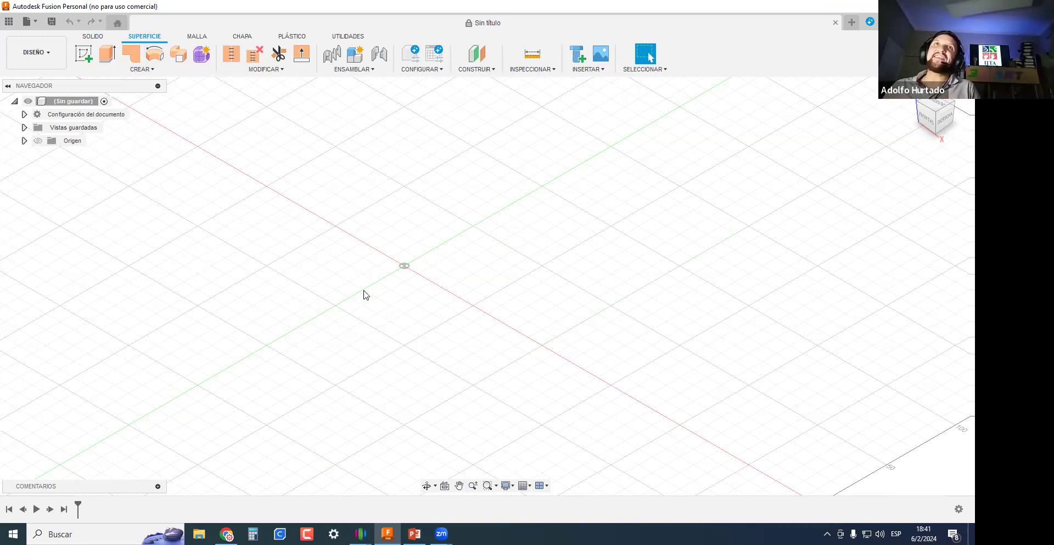
pyautogui.click(93, 37)
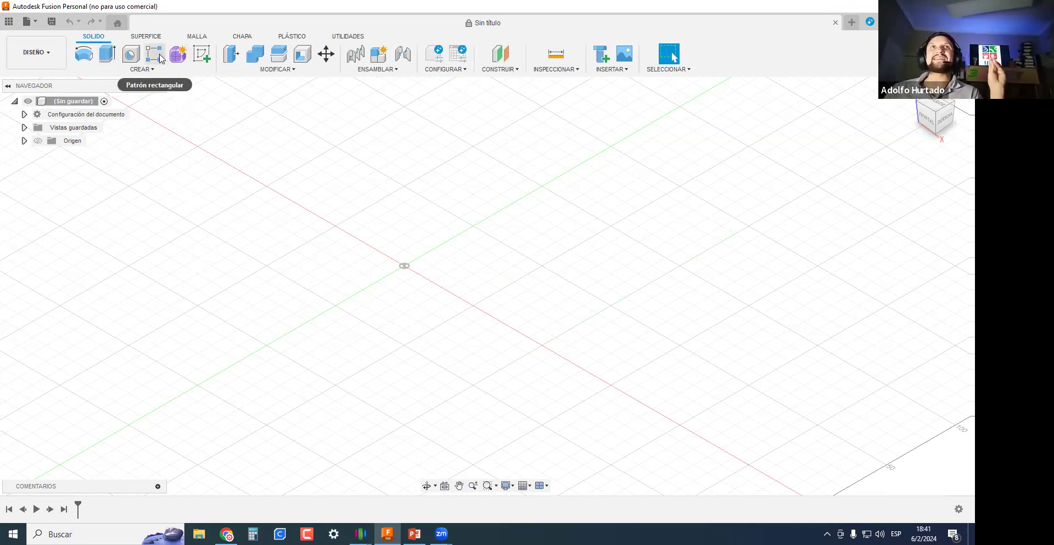
pyautogui.click(146, 38)
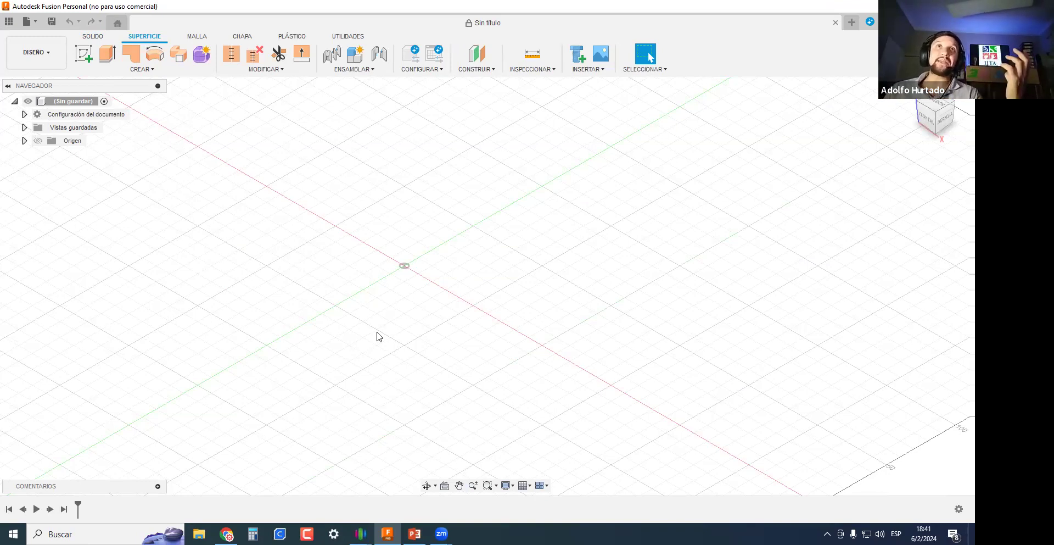
pyautogui.click(93, 37)
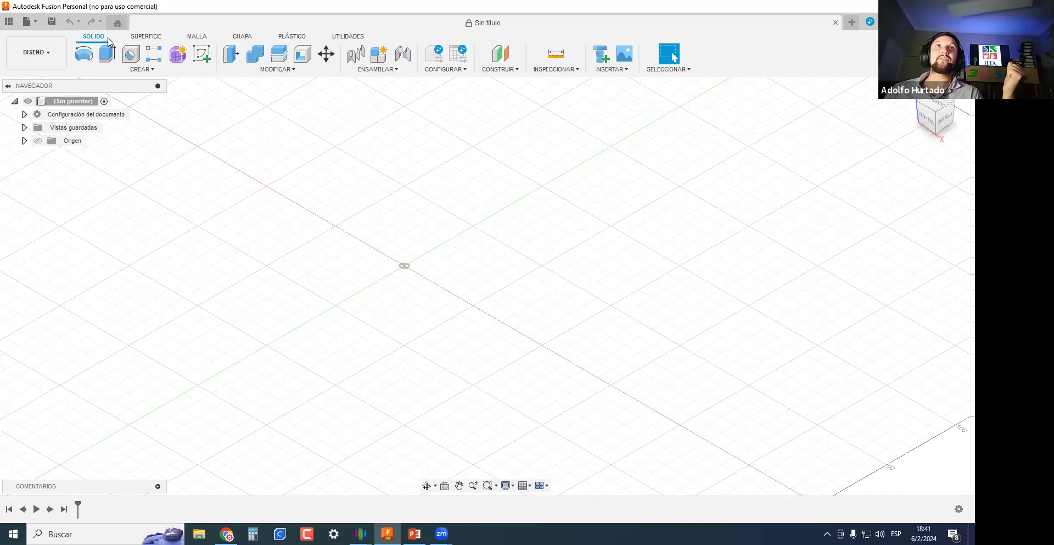
pyautogui.click(145, 36)
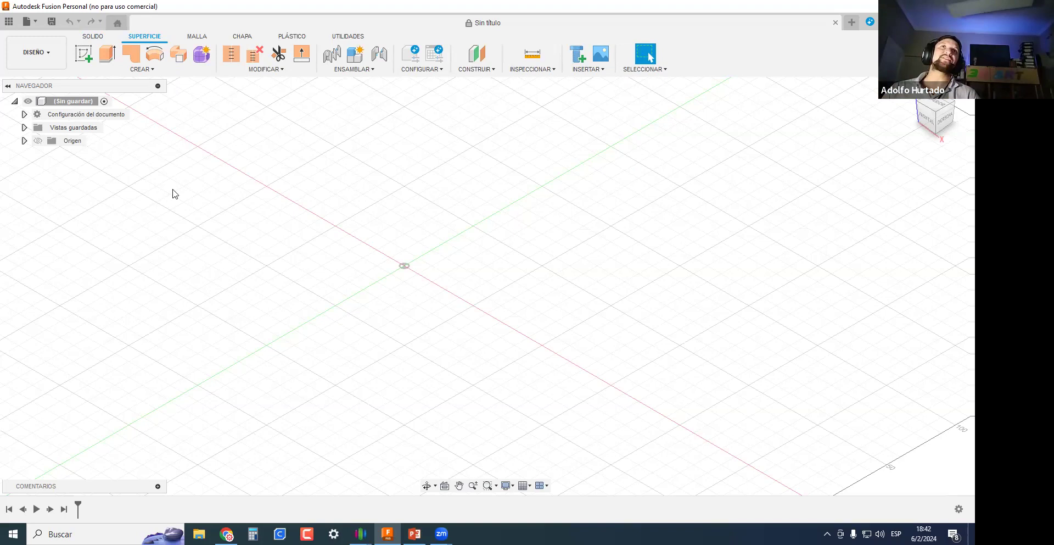
pyautogui.click(93, 36)
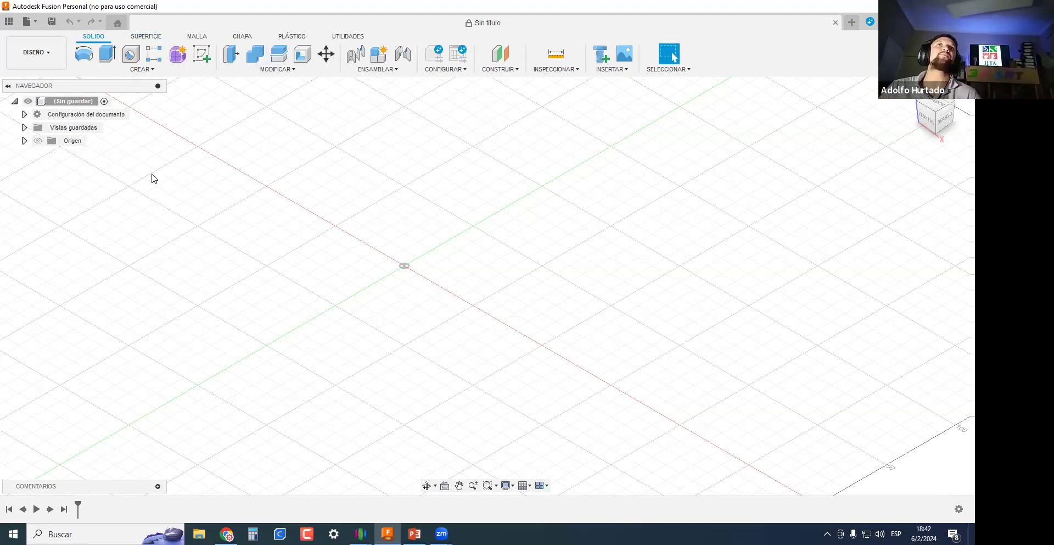
pyautogui.click(146, 38)
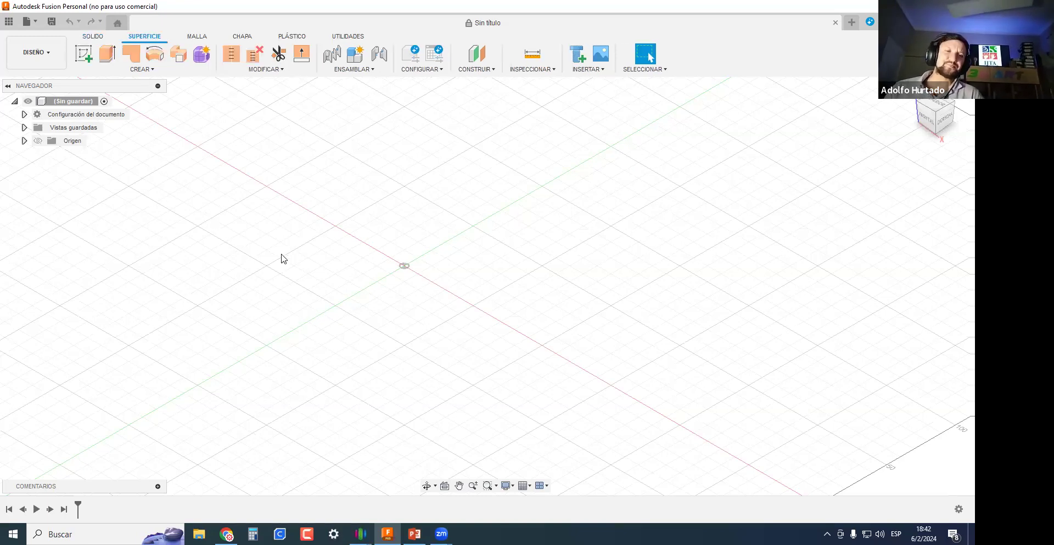
pyautogui.click(93, 37)
pyautogui.click(144, 37)
pyautogui.click(97, 38)
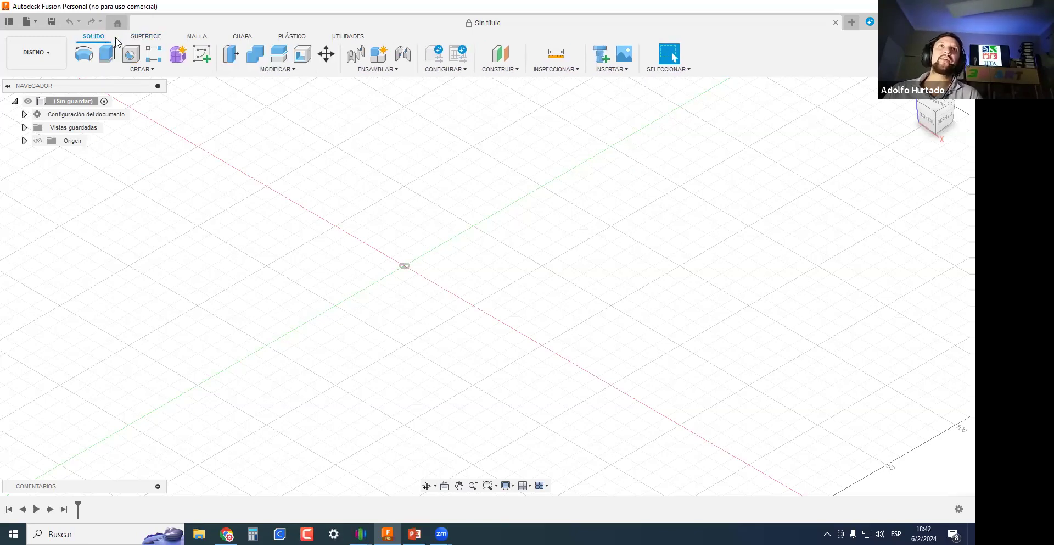
pyautogui.click(147, 37)
pyautogui.click(94, 37)
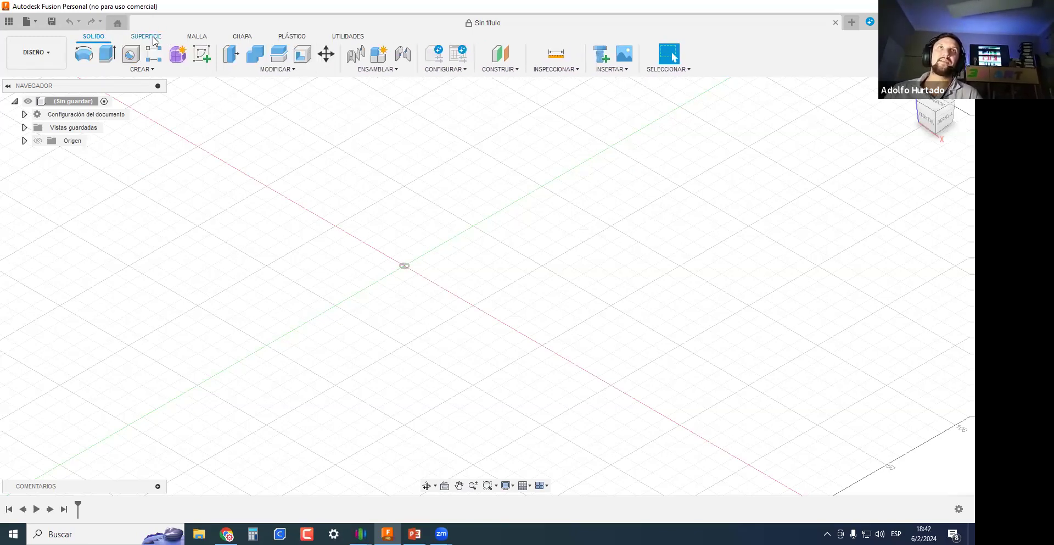
pyautogui.click(145, 37)
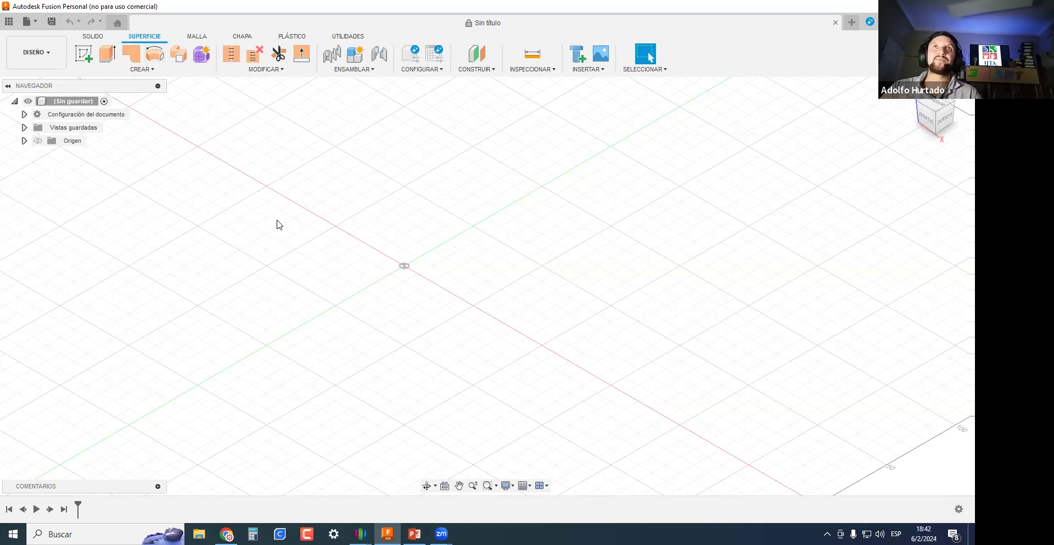
pyautogui.moveTo(255, 216); pyautogui.dragTo(253, 215, button='middle')
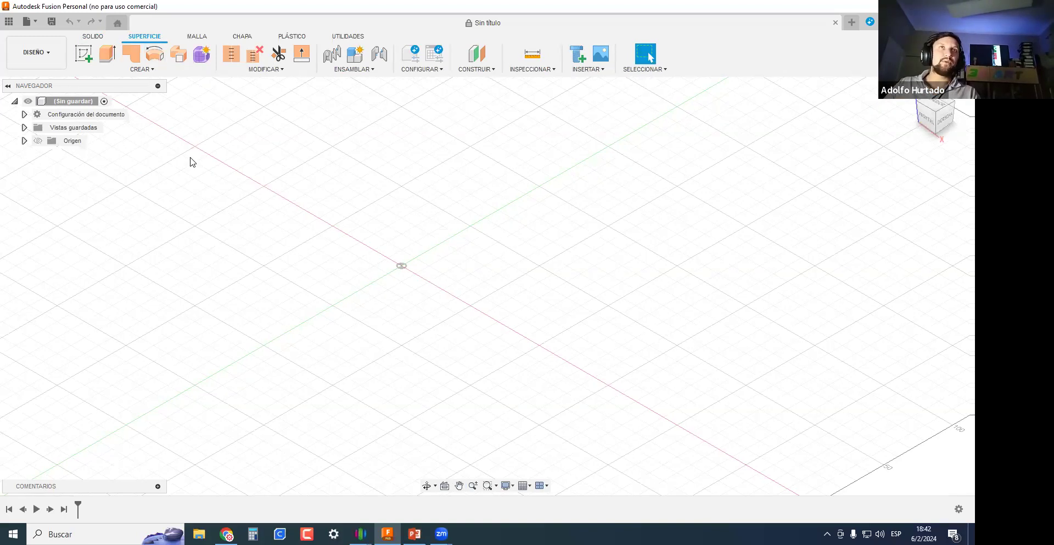
# Switch to PowerPoint and look through the Clase 7 slides on surface tools, returning to the title slide.
pyautogui.click(416, 532)
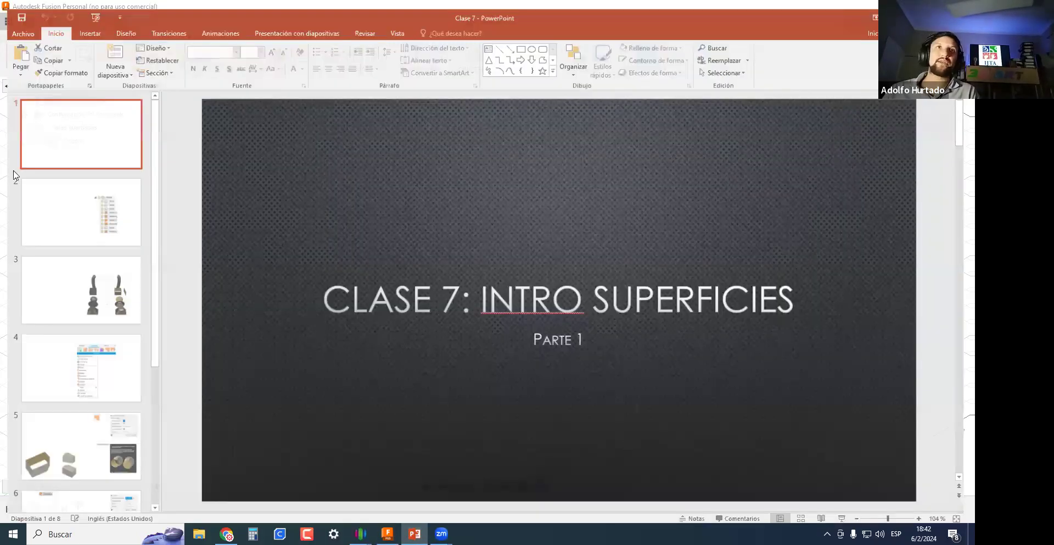
pyautogui.scroll(-2, 83, 128)
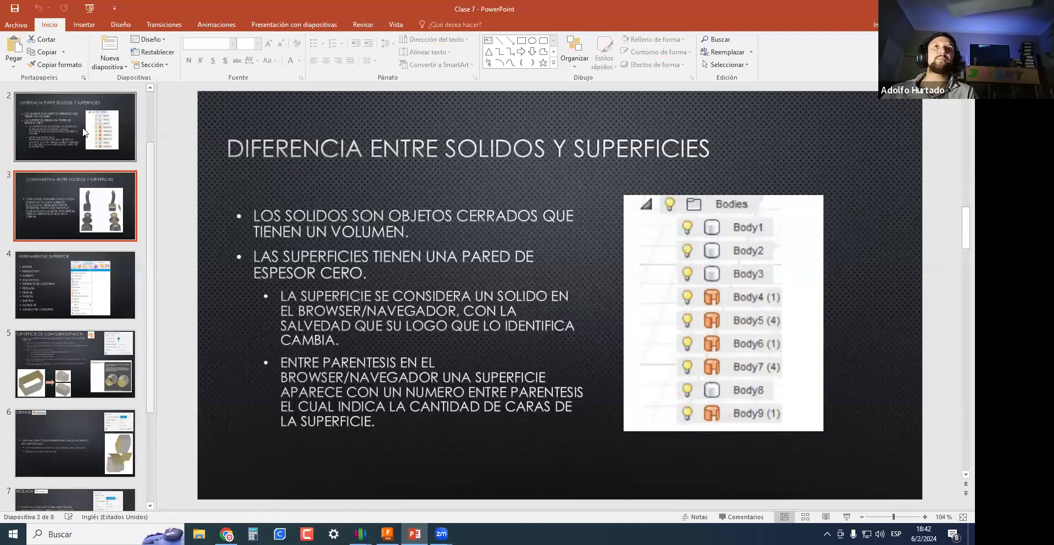
pyautogui.press('Down')
pyautogui.press('Down')
pyautogui.press('Down')
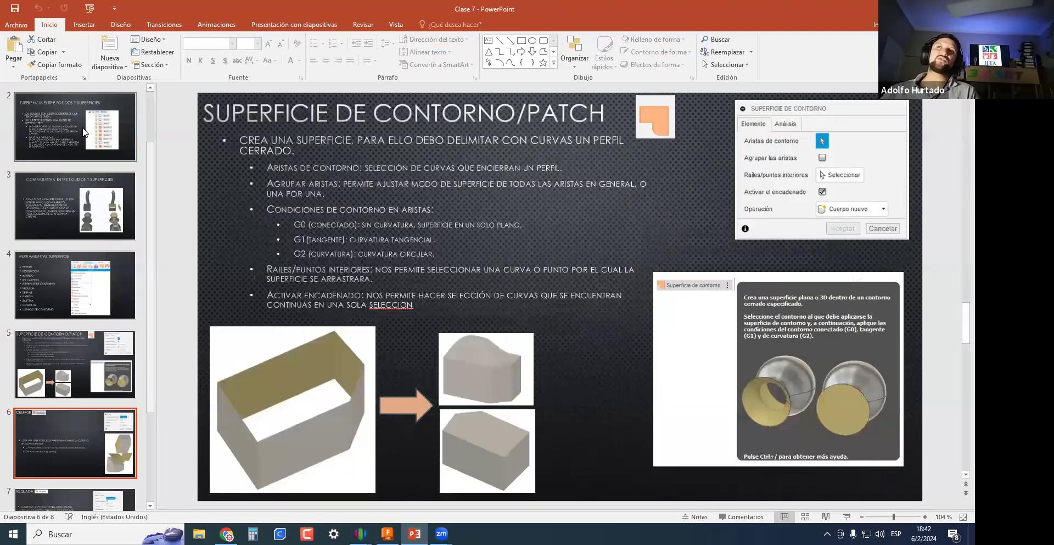
pyautogui.press('Down')
pyautogui.press('Down')
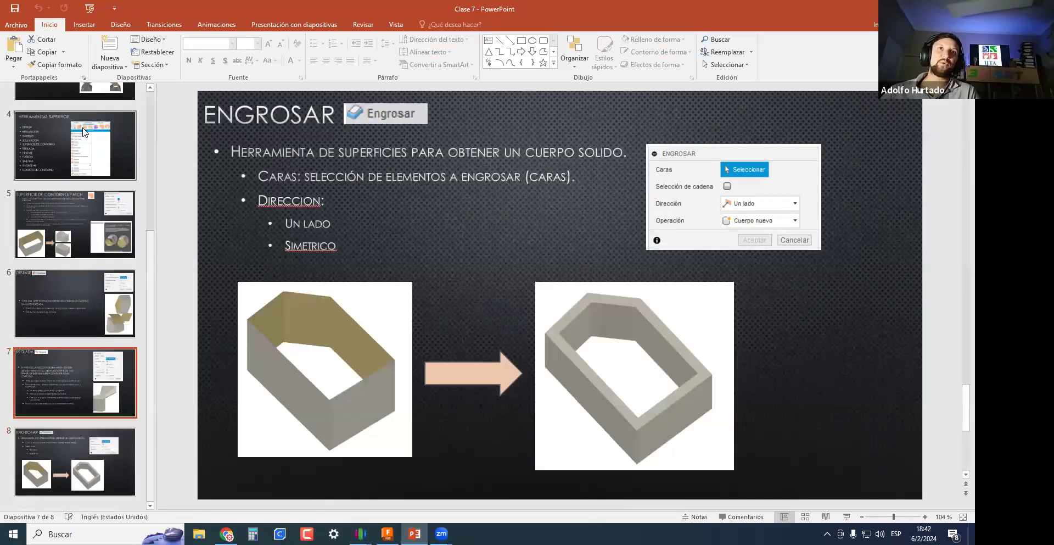
pyautogui.press('Down')
pyautogui.press('Up')
pyautogui.press('Up')
pyautogui.press('Up')
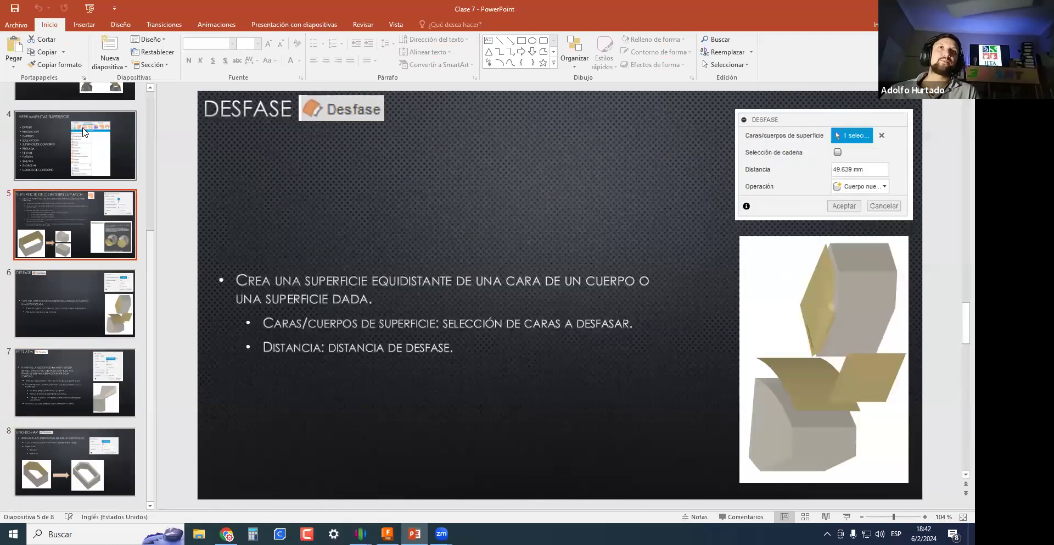
pyautogui.press('Up')
pyautogui.press('Up')
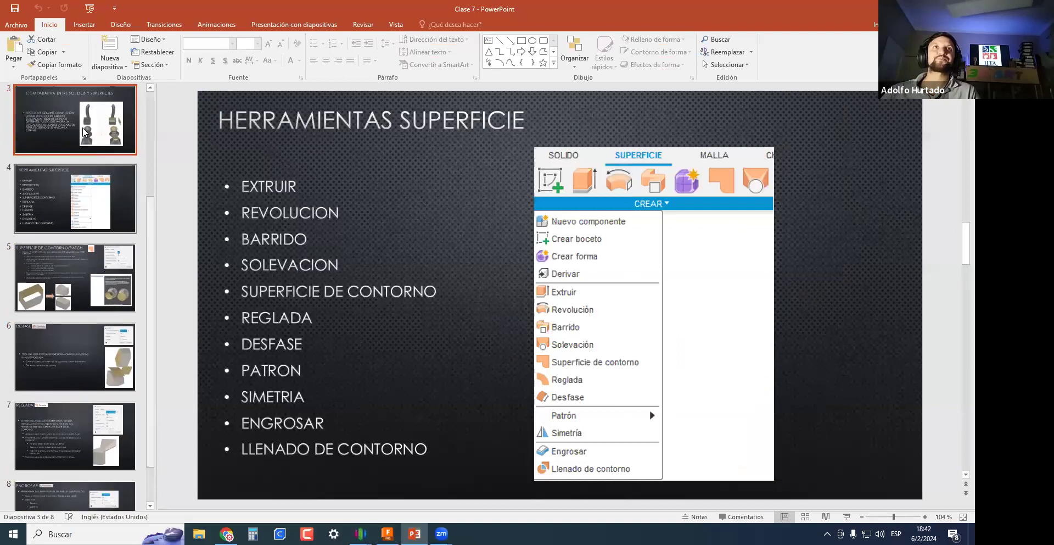
pyautogui.press('Up')
pyautogui.press('Up')
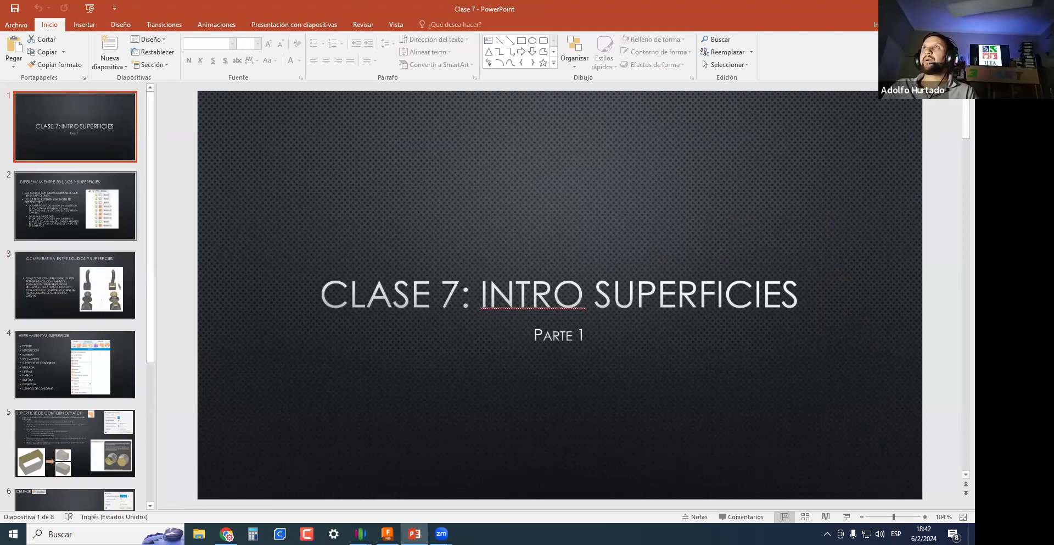
# Switch back to Autodesk Fusion and review the surface creation commands against the solid toolset.
pyautogui.hotkey('alt', 'Tab')
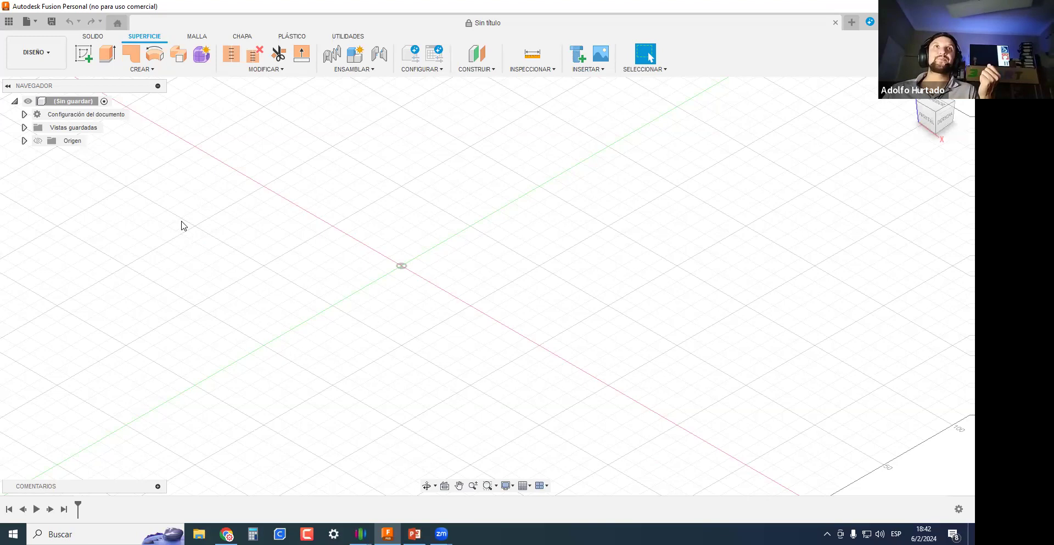
pyautogui.scroll(-2, 303, 250)
pyautogui.moveTo(299, 299); pyautogui.dragTo(331, 302, button='middle')
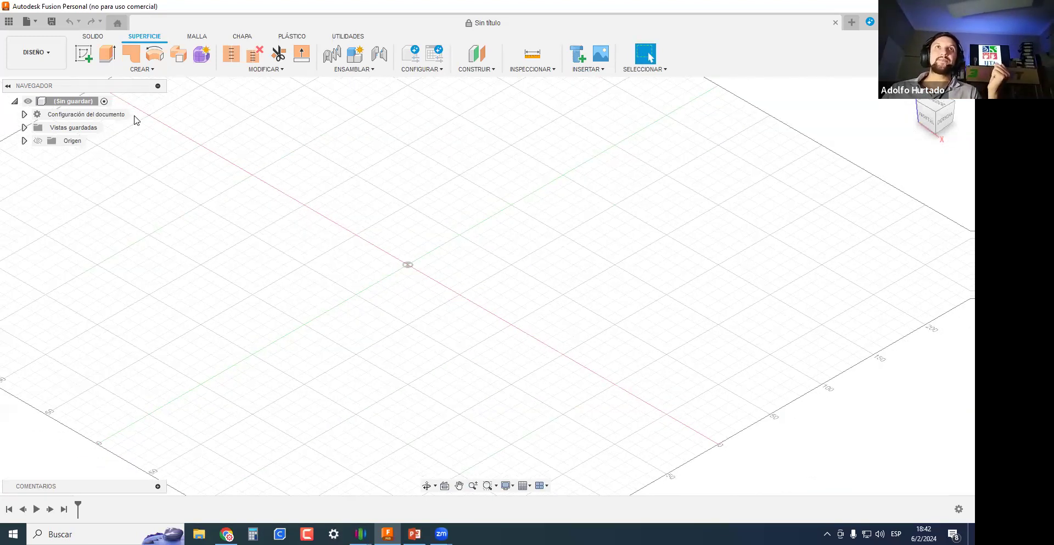
pyautogui.click(136, 70)
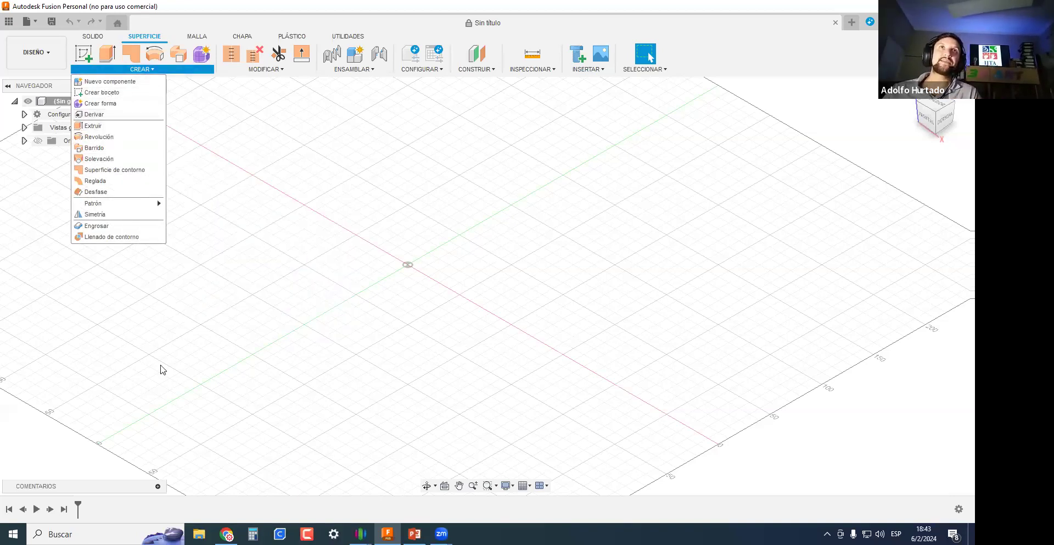
pyautogui.click(125, 352)
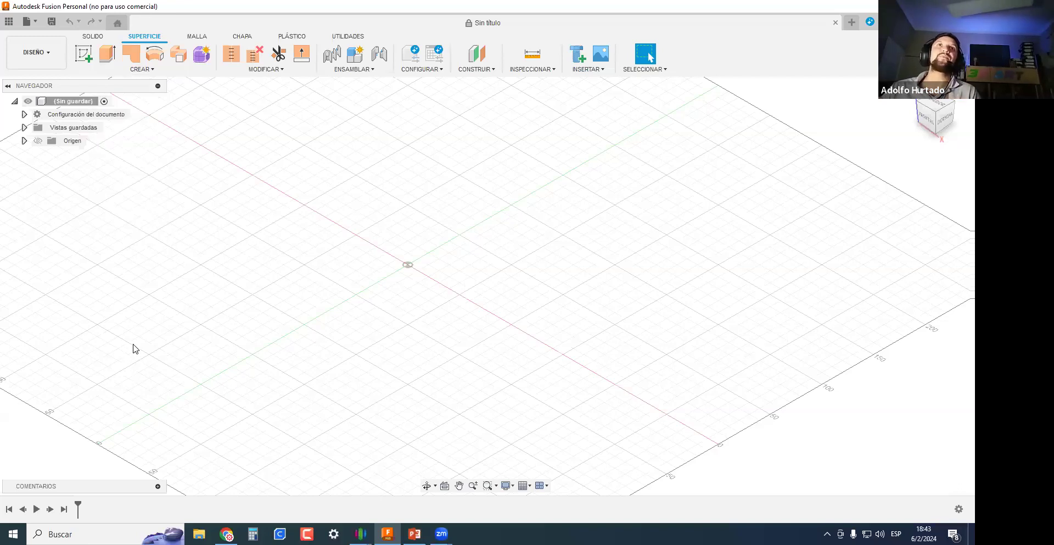
pyautogui.click(95, 37)
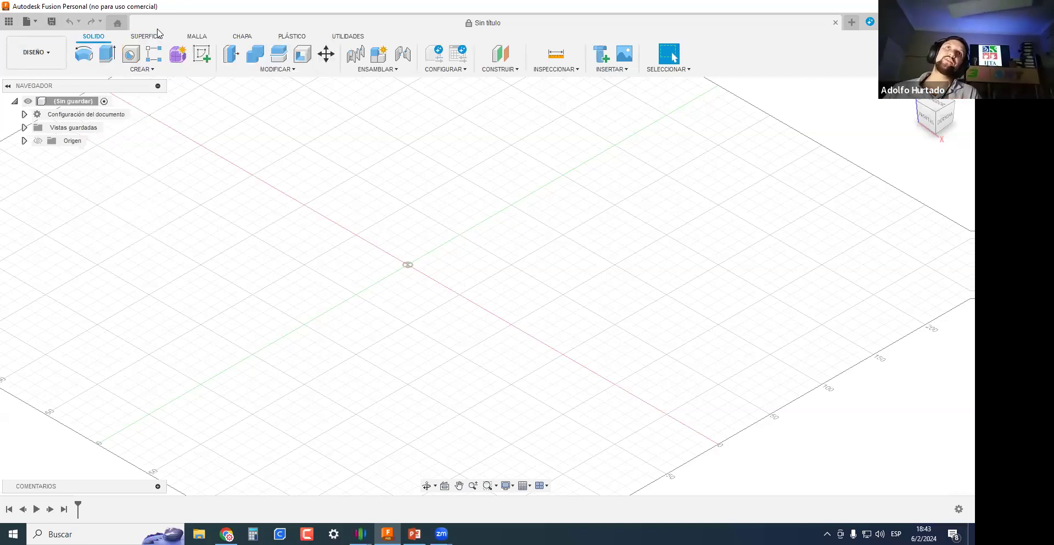
# Sketch a center rectangle at the origin on the horizontal plane with the solid toolset, and finish the sketch.
pyautogui.click(145, 36)
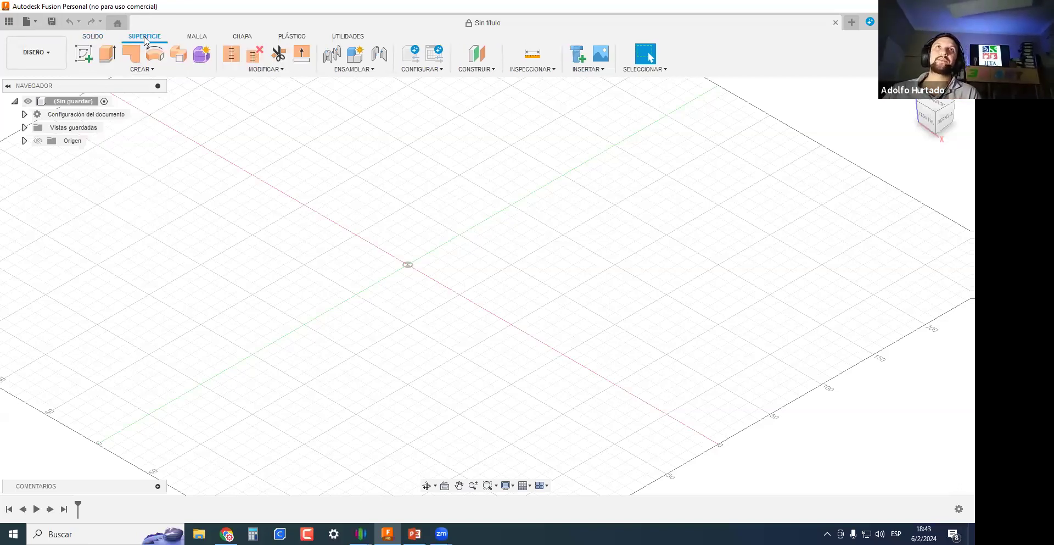
pyautogui.click(93, 37)
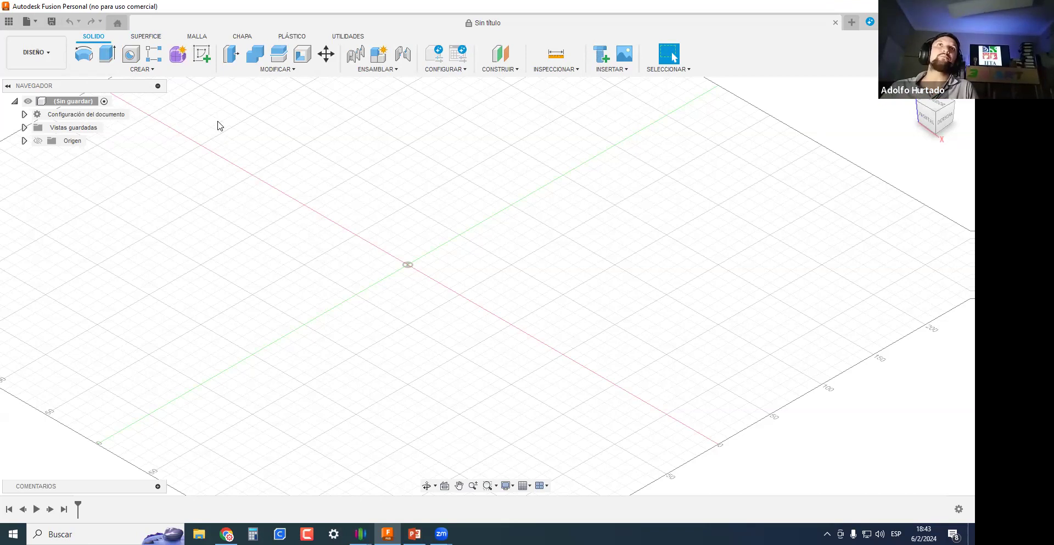
pyautogui.click(208, 55)
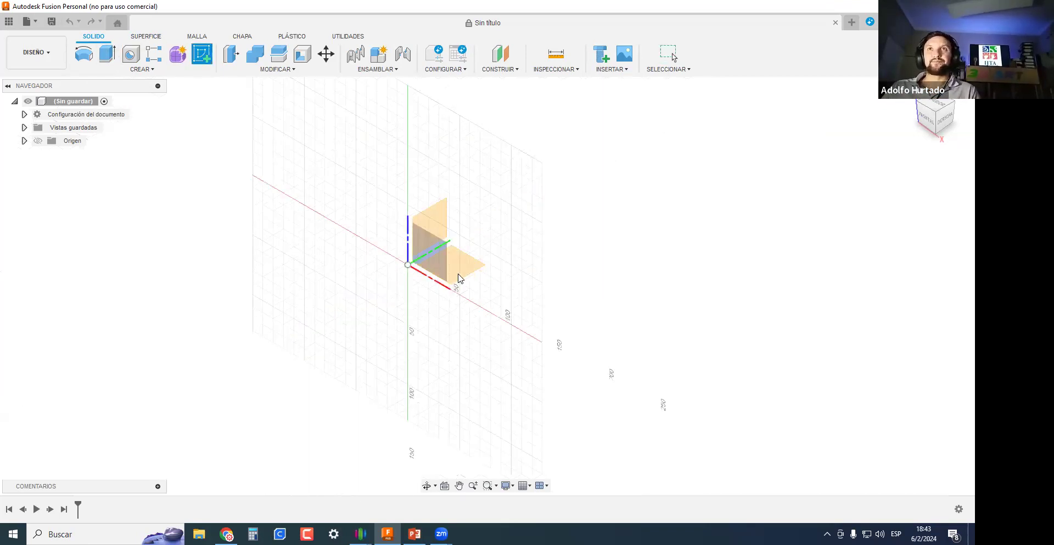
pyautogui.click(464, 271)
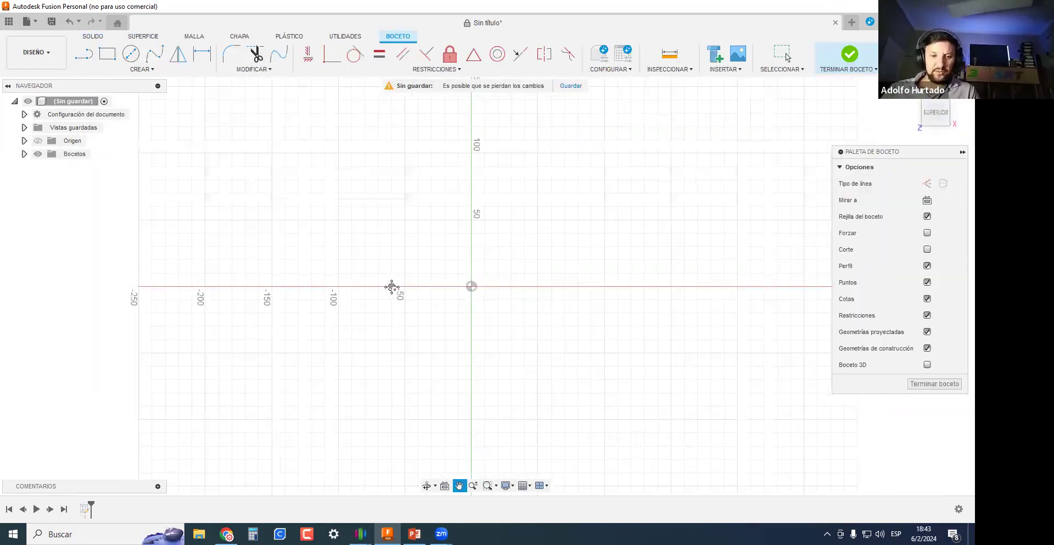
pyautogui.press('r')
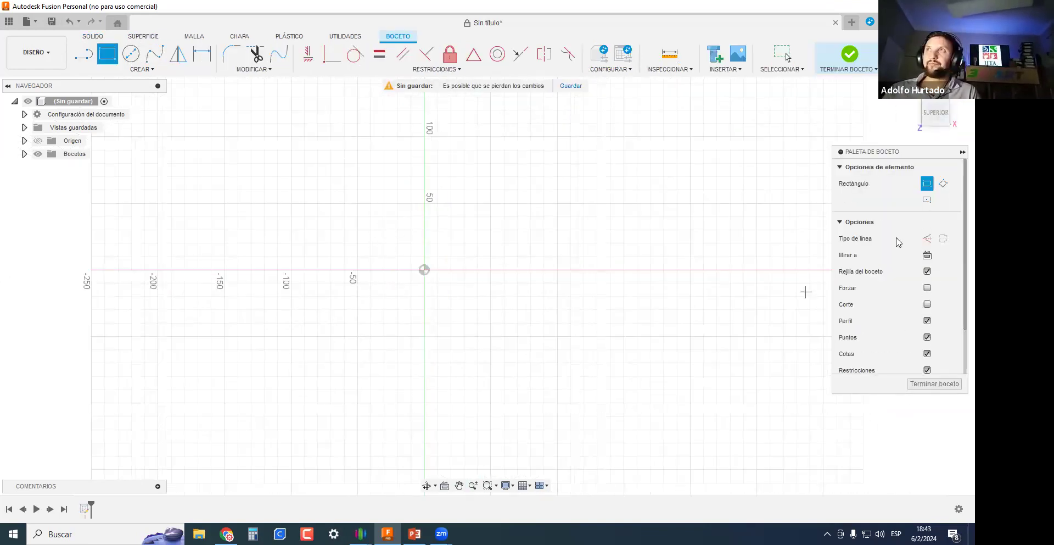
pyautogui.click(927, 199)
pyautogui.click(424, 270)
pyautogui.click(544, 207)
pyautogui.click(930, 384)
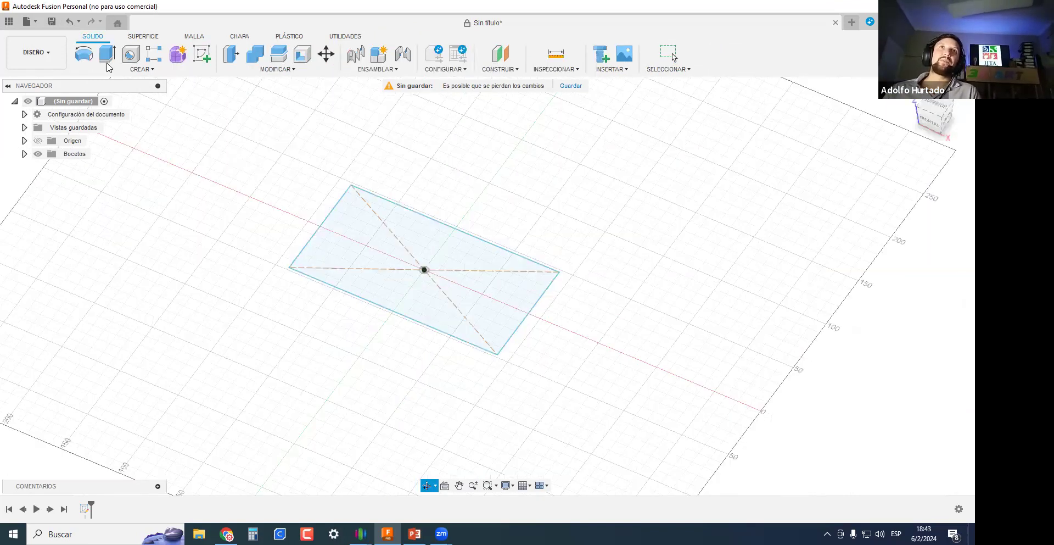
# Examine the creation commands available for solid modeling.
pyautogui.click(114, 70)
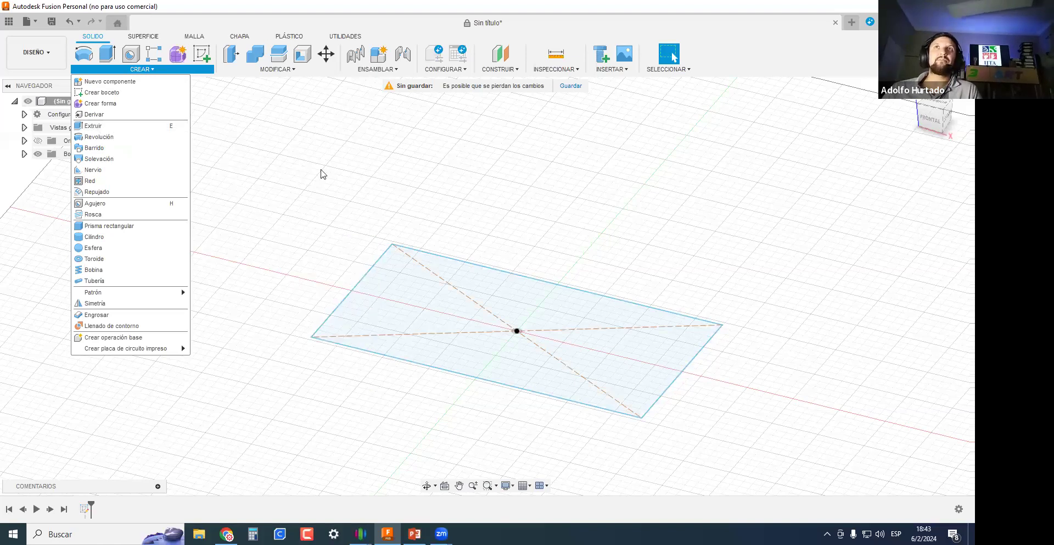
pyautogui.click(406, 86)
pyautogui.click(141, 70)
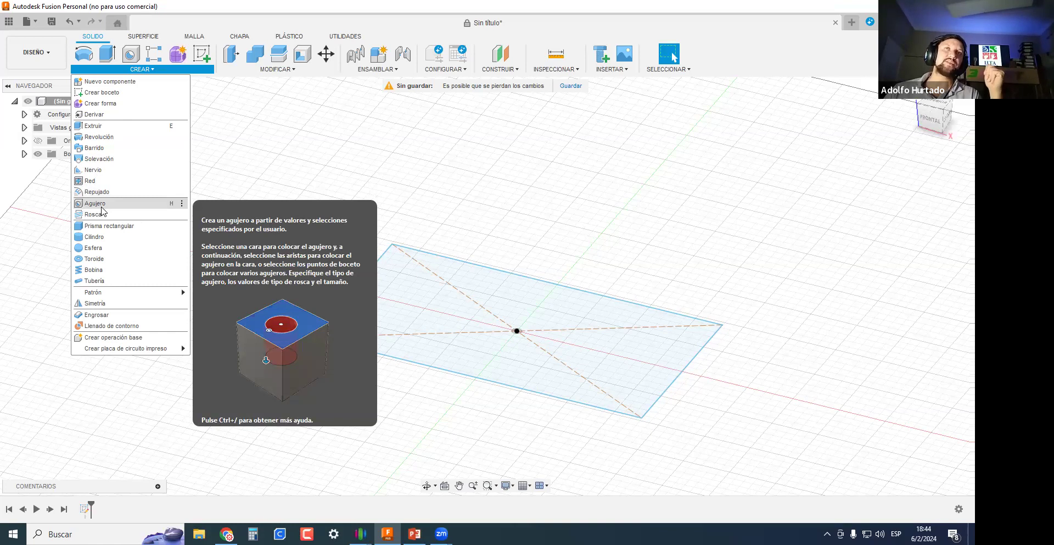
pyautogui.click(395, 180)
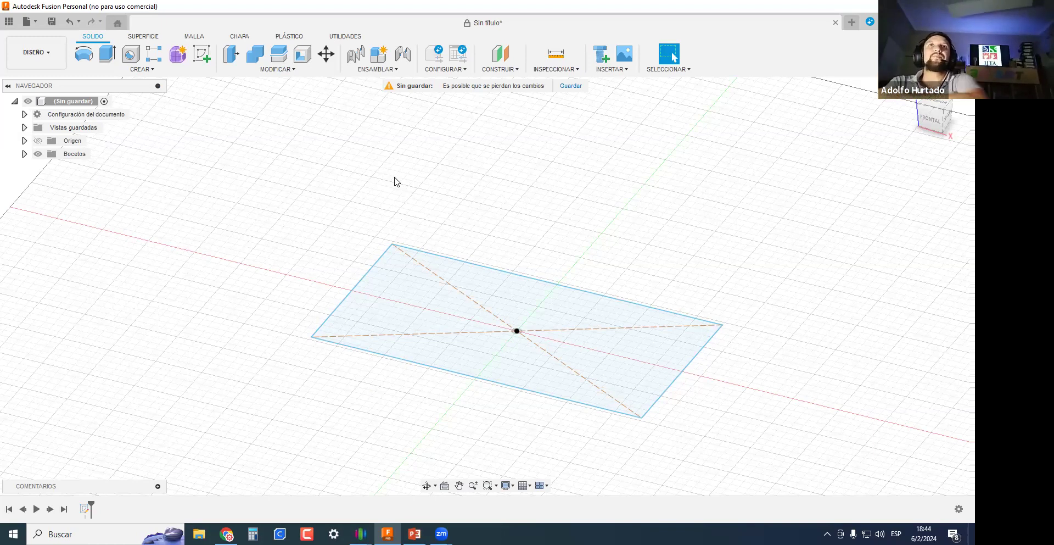
pyautogui.click(137, 69)
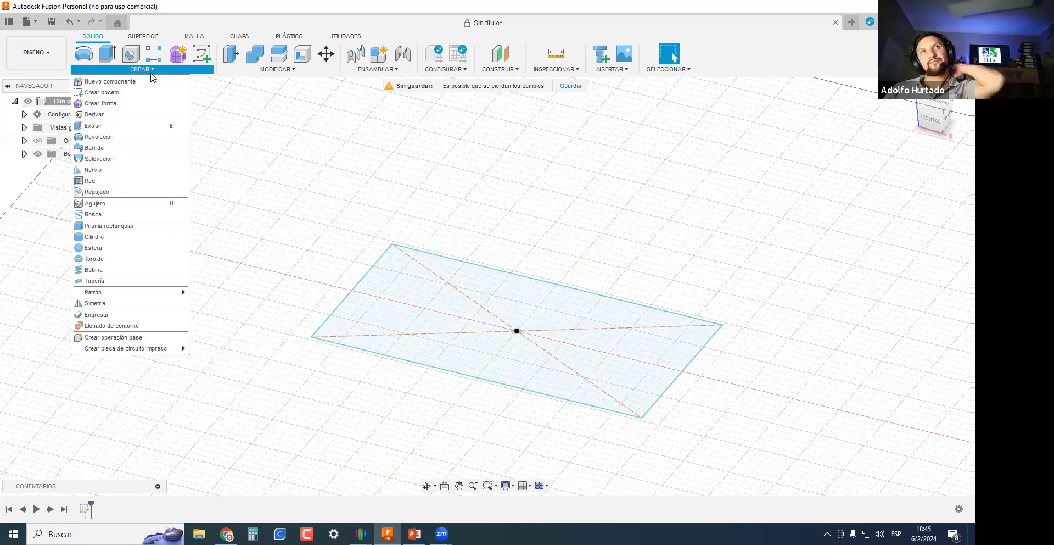
# Extrude the rectangle upward about 44.4 mm as a new solid body.
pyautogui.click(106, 51)
pyautogui.click(390, 309)
pyautogui.click(454, 315)
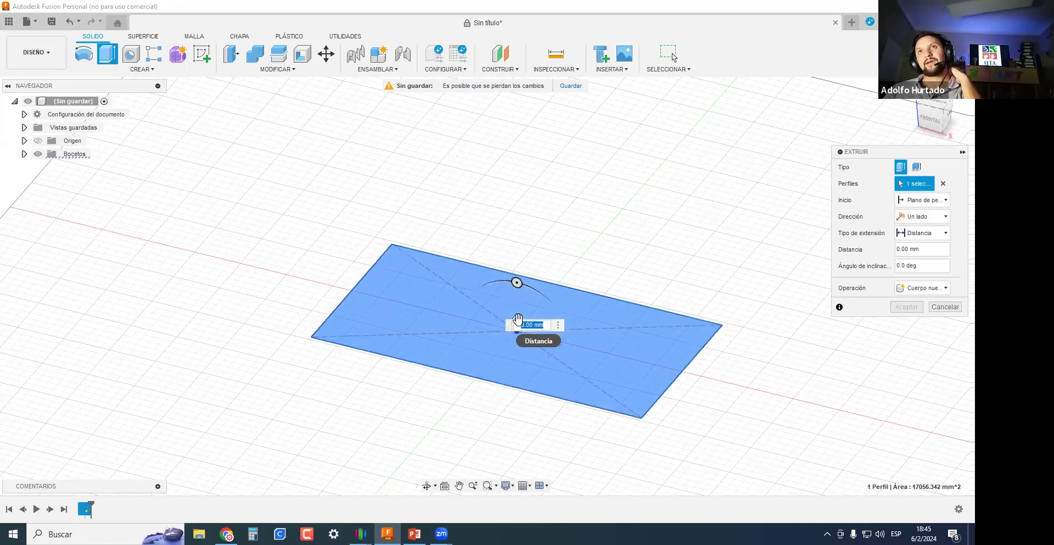
pyautogui.moveTo(516, 310); pyautogui.dragTo(526, 238)
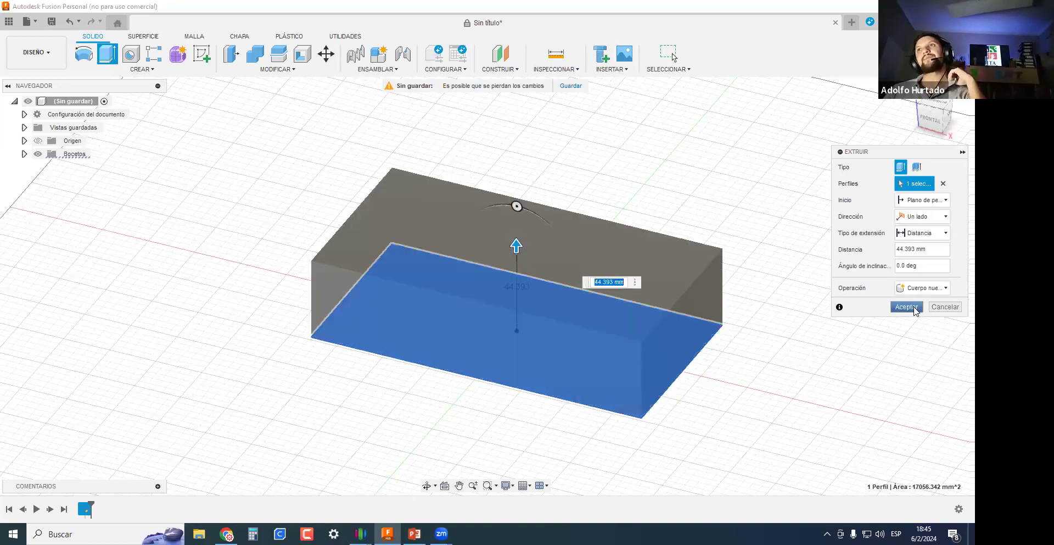
pyautogui.click(909, 307)
# Expand the bodies folder and highlight the extruded block to inspect it as a solid body.
pyautogui.keyDown('shift'); pyautogui.moveTo(344, 236); pyautogui.dragTo(45, 135, button='middle'); pyautogui.keyUp('shift')
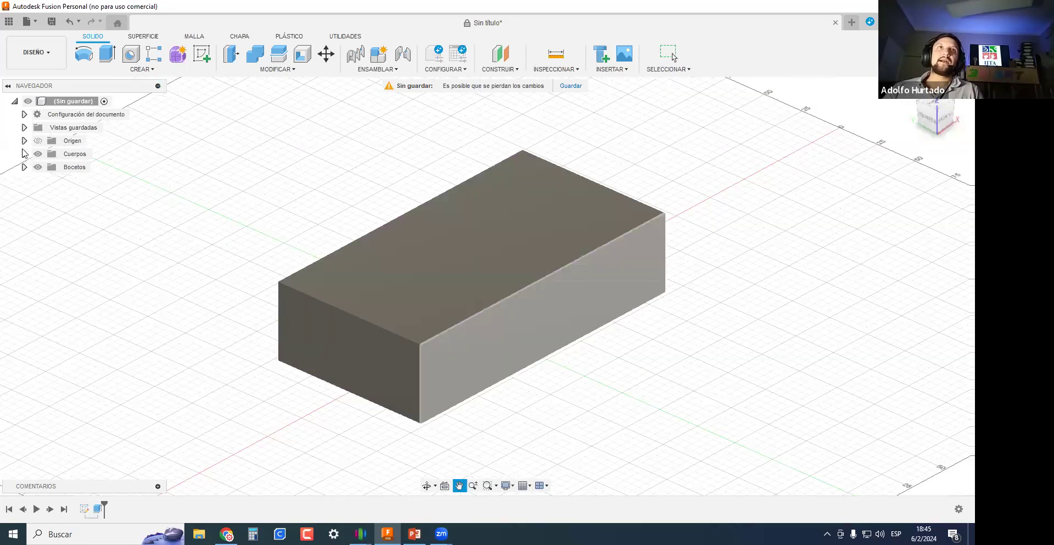
pyautogui.click(24, 154)
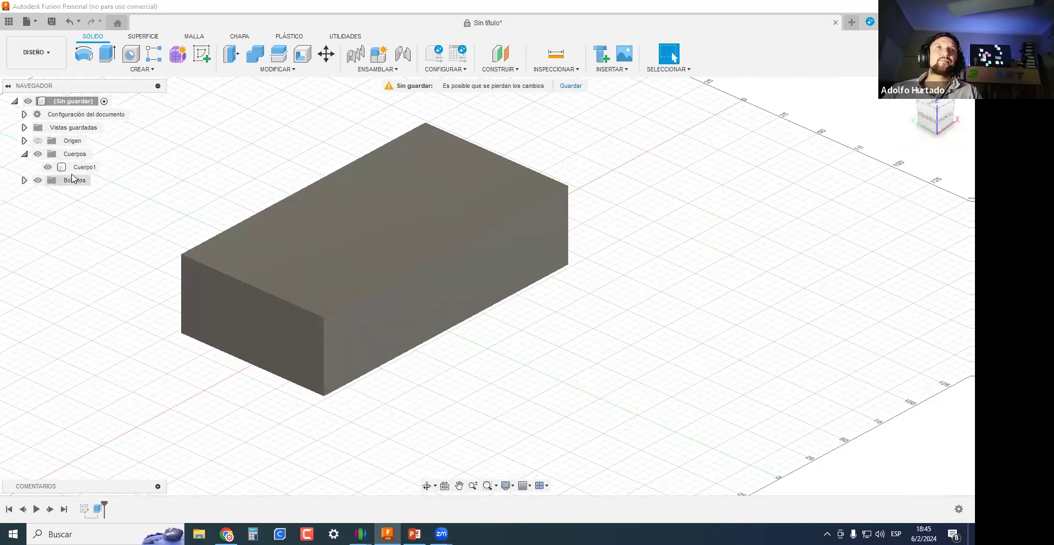
pyautogui.click(82, 167)
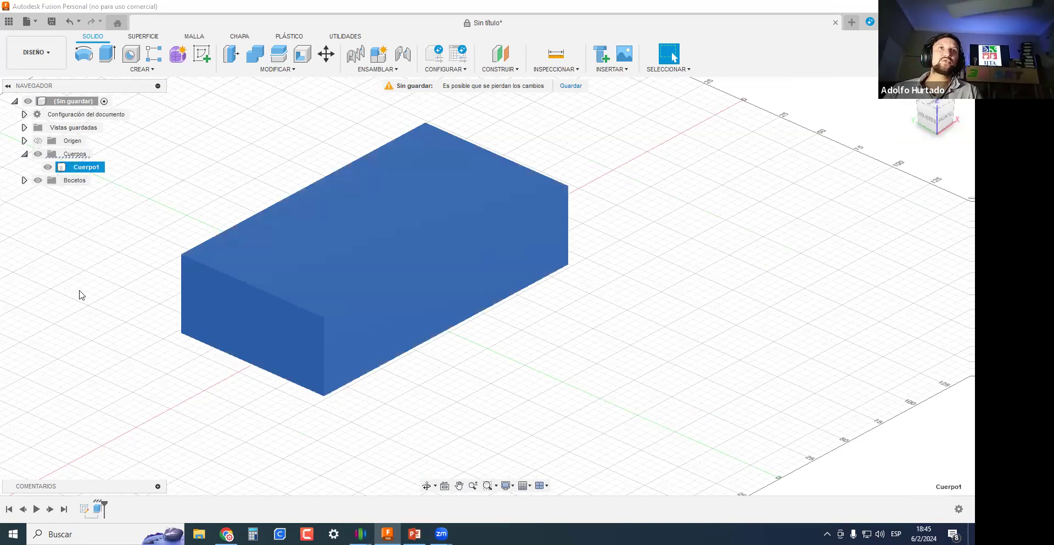
pyautogui.click(192, 109)
# Shell the block inward with the Vaciado command, removing its top face.
pyautogui.click(267, 70)
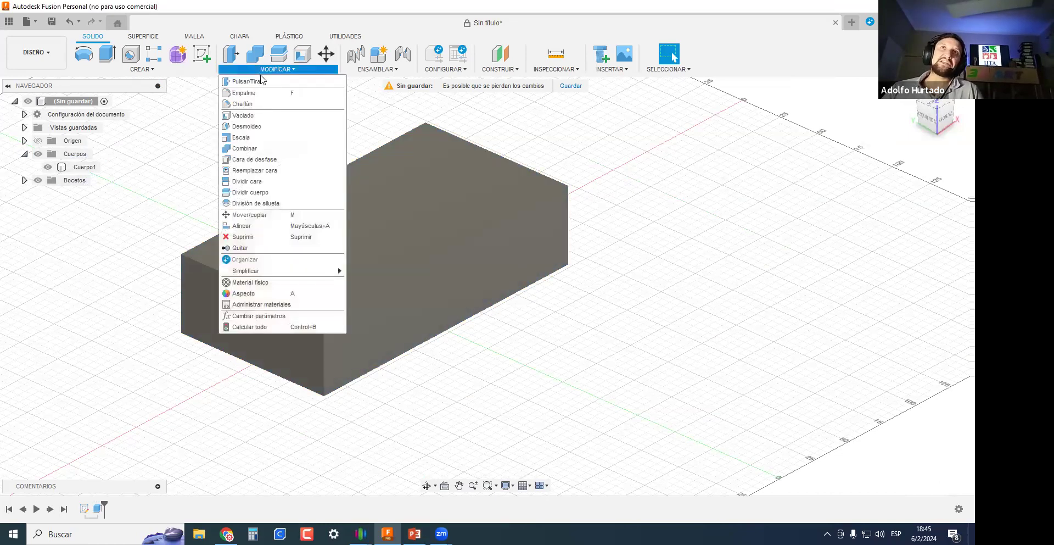
pyautogui.click(240, 116)
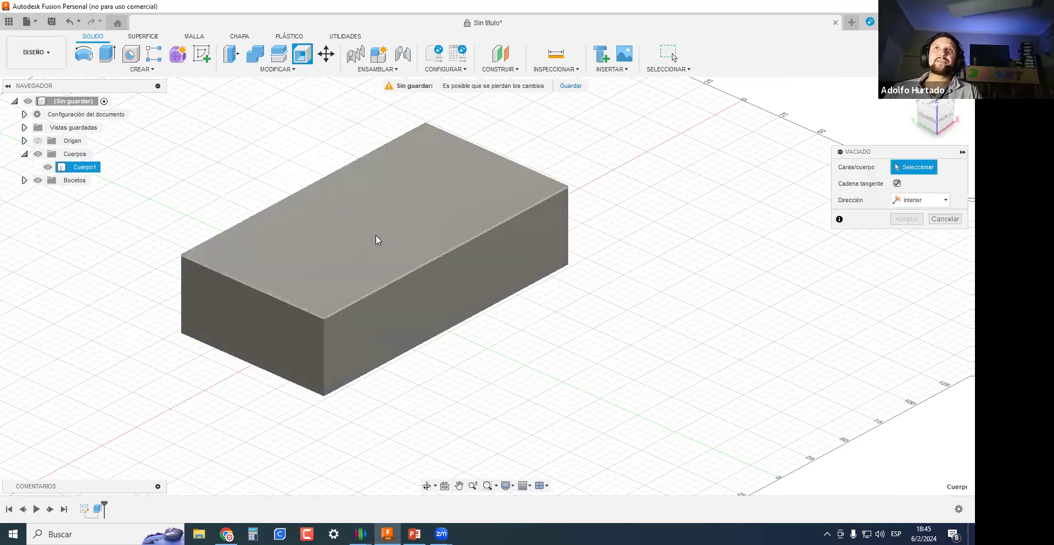
pyautogui.click(473, 171)
pyautogui.moveTo(483, 154); pyautogui.dragTo(472, 159)
pyautogui.press('Return')
pyautogui.scroll(-2, 434, 193)
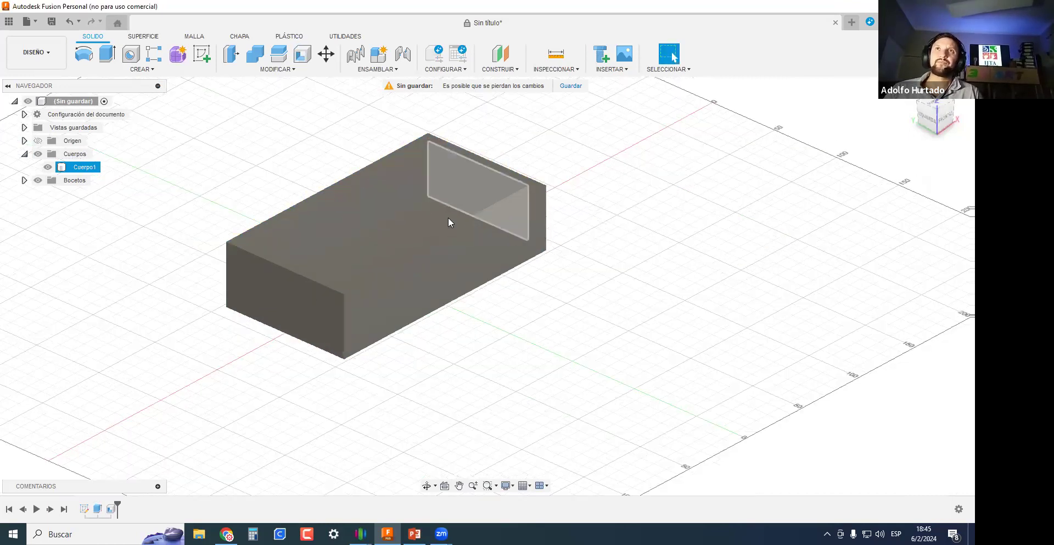
pyautogui.moveTo(379, 200)
pyautogui.keyDown('shift'); pyautogui.mouseDown(button='middle')
pyautogui.moveTo(448, 309)
pyautogui.moveTo(373, 192)
pyautogui.mouseUp(button='middle'); pyautogui.keyUp('shift')
pyautogui.scroll(2, 405, 164)
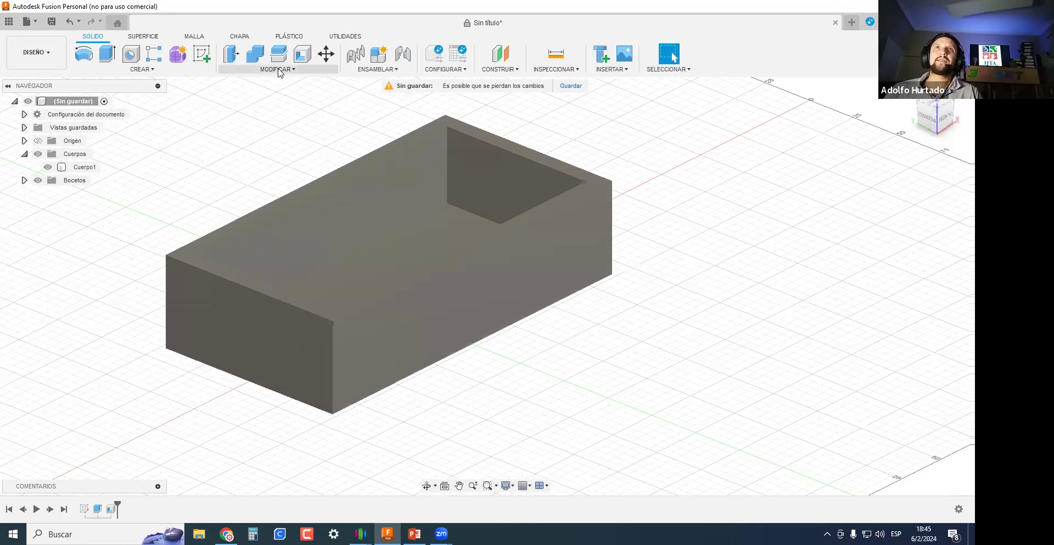
# Apply a constant-radius fillet to one long bottom edge of the hollow box.
pyautogui.click(280, 70)
pyautogui.click(245, 92)
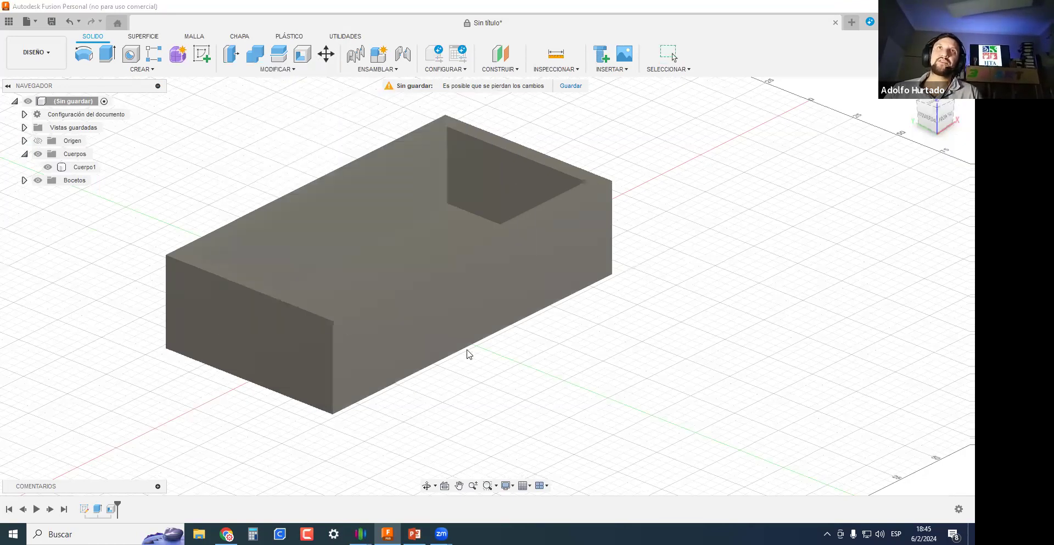
pyautogui.click(459, 354)
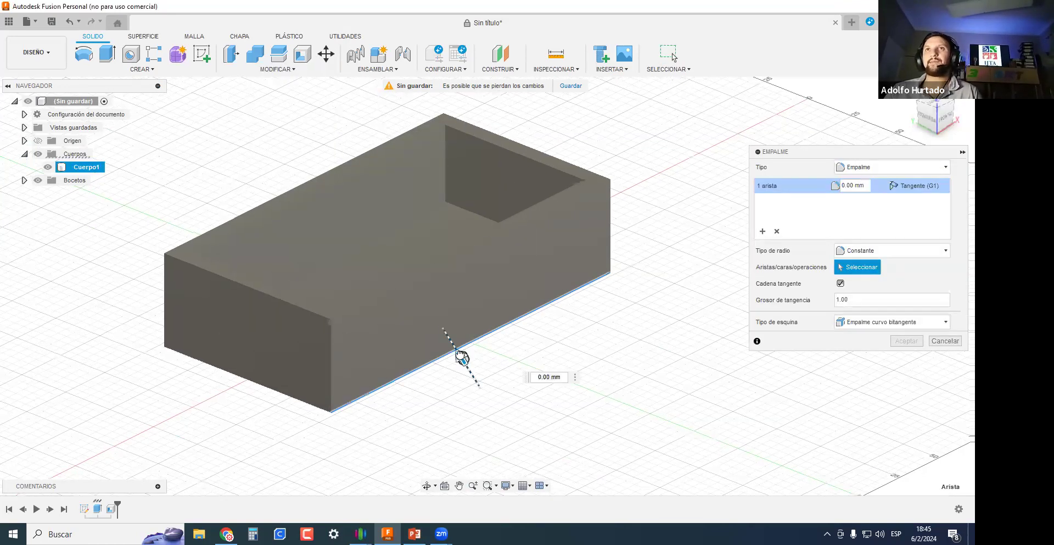
pyautogui.press('Return')
pyautogui.keyDown('shift'); pyautogui.moveTo(454, 353); pyautogui.dragTo(165, 82, button='middle'); pyautogui.keyUp('shift')
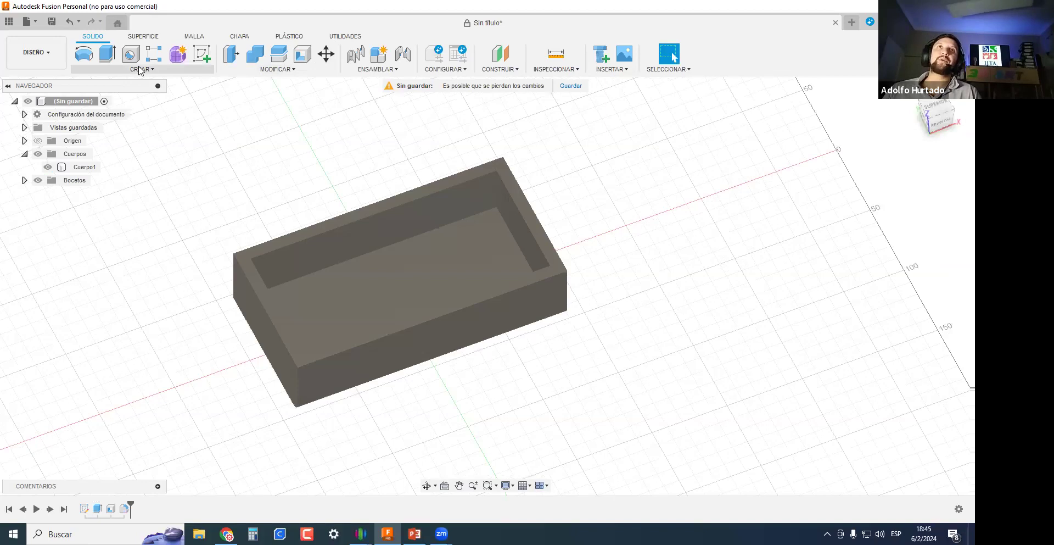
# Review the solid creation and modification commands alongside the hollow box.
pyautogui.click(142, 70)
pyautogui.click(278, 69)
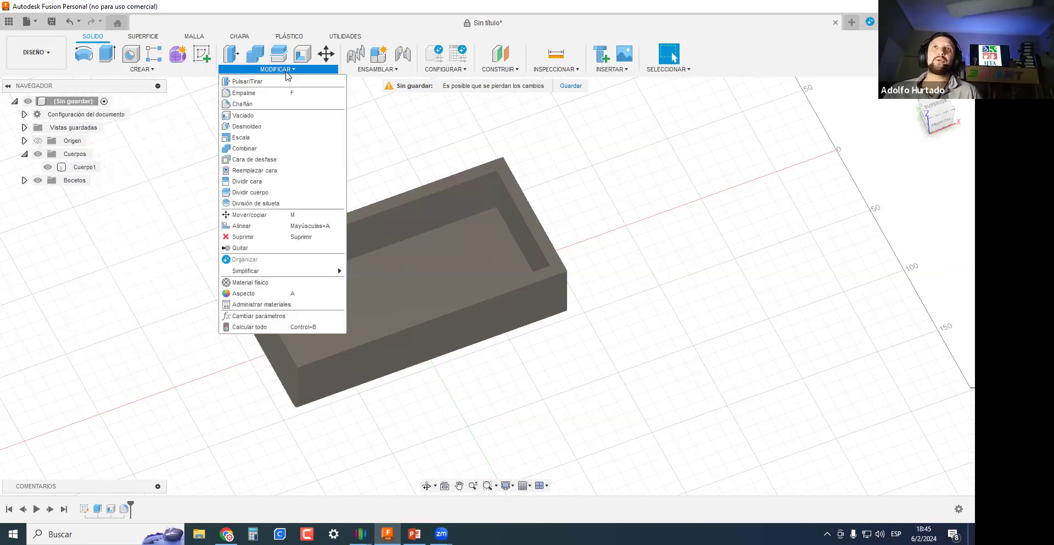
pyautogui.click(722, 253)
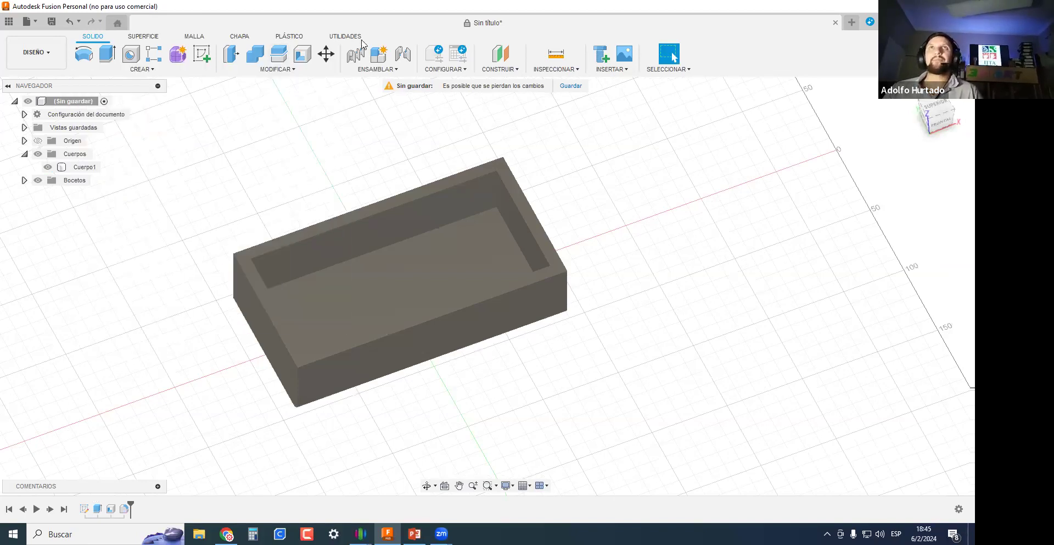
pyautogui.scroll(-3, 637, 357)
pyautogui.scroll(6, 624, 332)
pyautogui.scroll(-5, 625, 324)
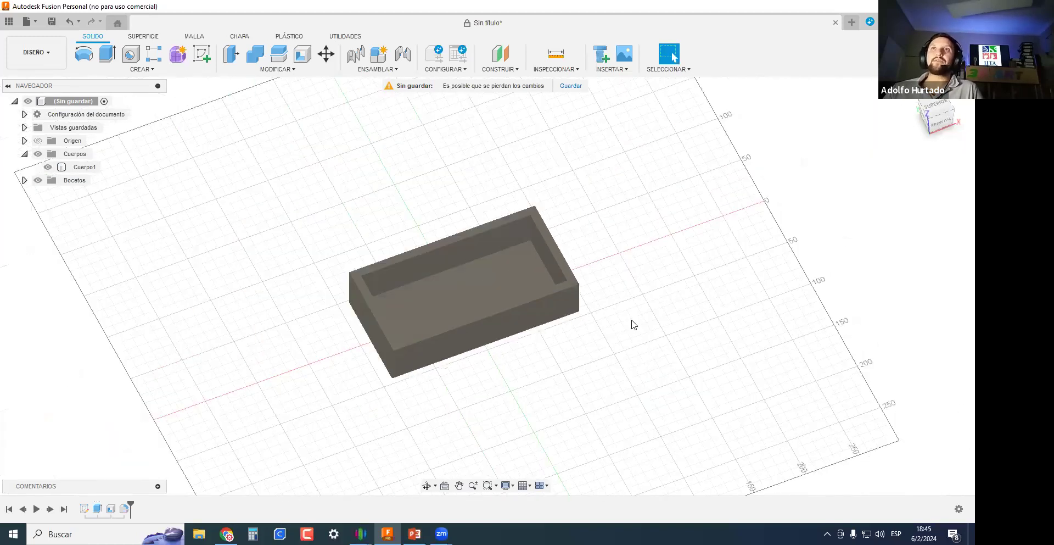
# Undo the fillet, shell, extrusion and rectangle.
pyautogui.hotkey('ctrl', 'z')
pyautogui.hotkey('ctrl', 'z')
pyautogui.hotkey('ctrl', 'z')
pyautogui.hotkey('ctrl', 'z')
pyautogui.hotkey('ctrl', 'z')
pyautogui.hotkey('ctrl', 'z')
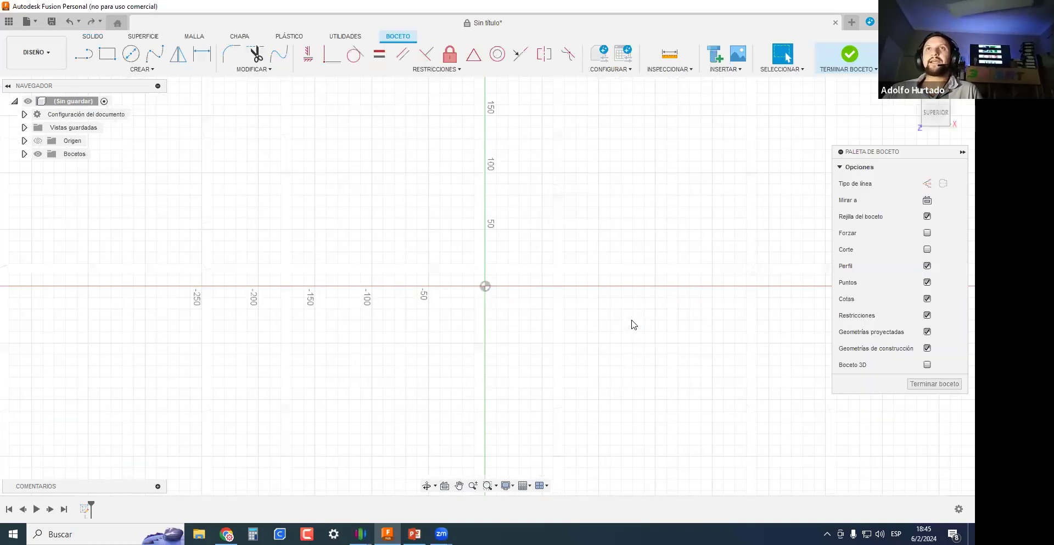
# Switch to the surface toolset and start a new sketch on the horizontal origin plane.
pyautogui.click(141, 37)
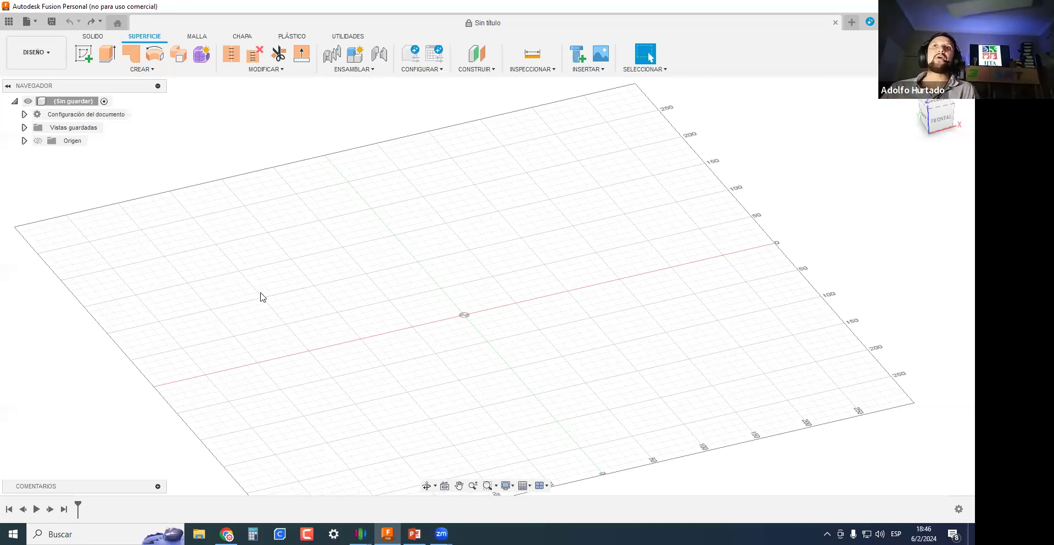
pyautogui.click(85, 55)
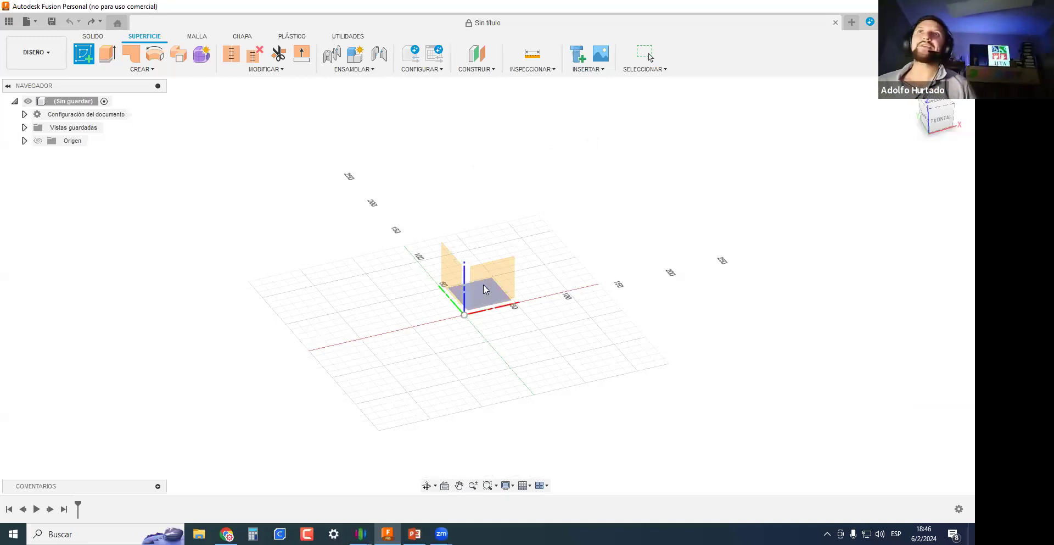
pyautogui.click(603, 349)
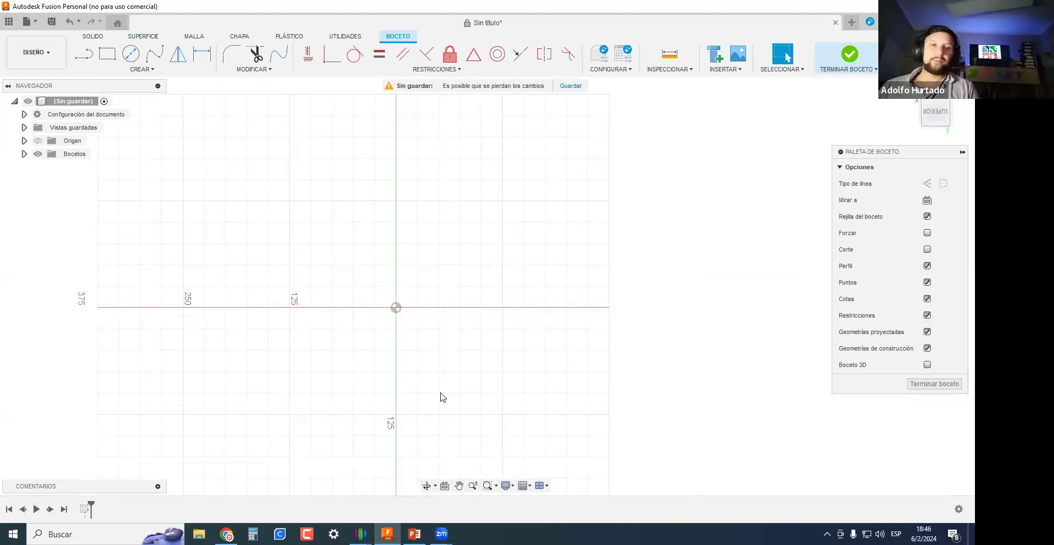
# Draw a two-point rectangle starting at the origin, and undo it.
pyautogui.press('r')
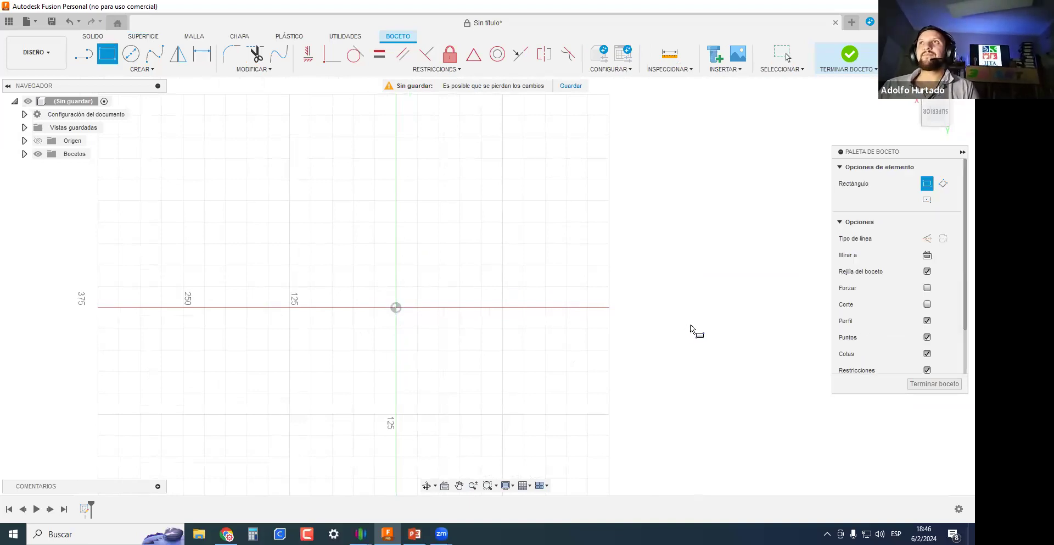
pyautogui.click(396, 307)
pyautogui.click(557, 202)
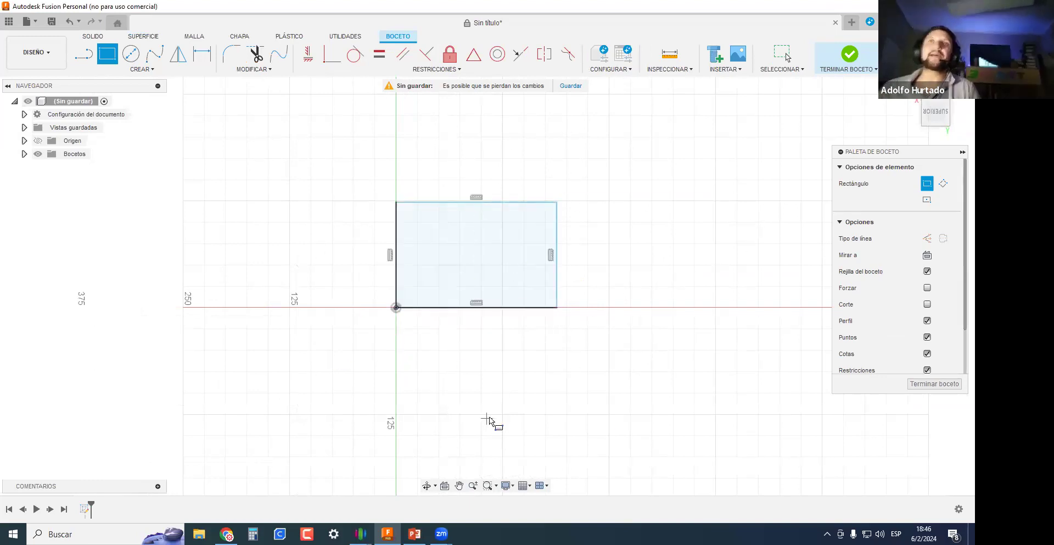
pyautogui.press('Escape')
pyautogui.hotkey('ctrl', 'z')
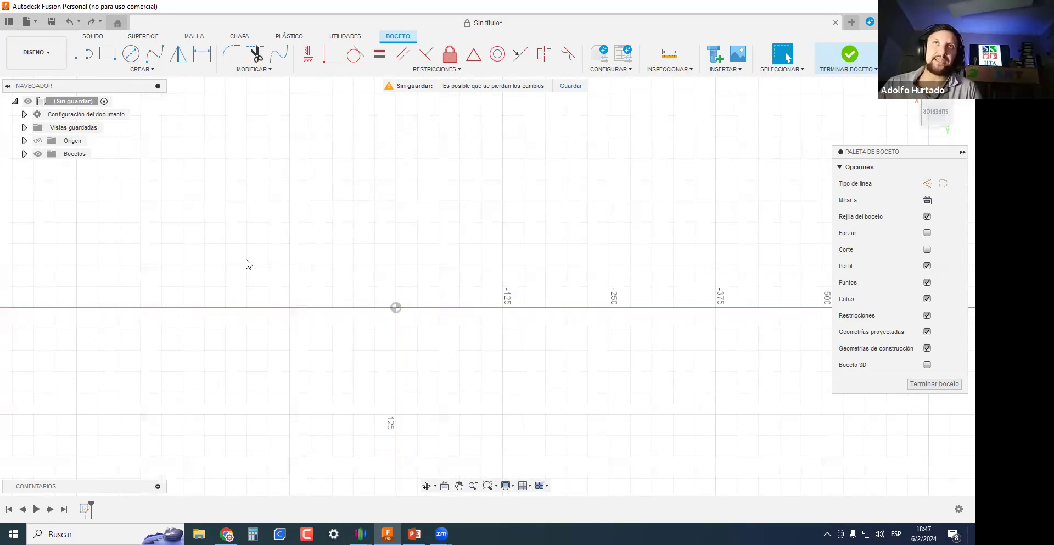
# Draw an open three-point spline arching above the origin.
pyautogui.scroll(-2, 216, 251)
pyautogui.moveTo(220, 256); pyautogui.dragTo(247, 304, button='middle')
pyautogui.click(199, 284)
pyautogui.click(265, 189)
pyautogui.click(551, 158)
pyautogui.press('Escape')
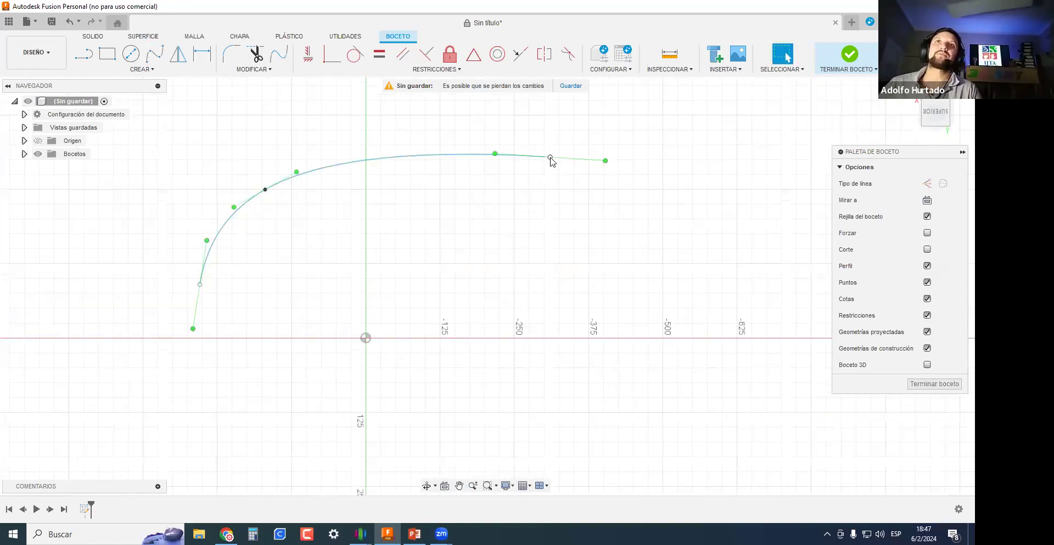
pyautogui.moveTo(336, 167)
pyautogui.mouseDown()
pyautogui.moveTo(343, 222)
pyautogui.moveTo(335, 173)
pyautogui.mouseUp()
pyautogui.press('Escape')
# Draw a separate horizontal line between the spline and the horizontal axis.
pyautogui.scroll(-2, 379, 318)
pyautogui.press('l')
pyautogui.click(373, 297)
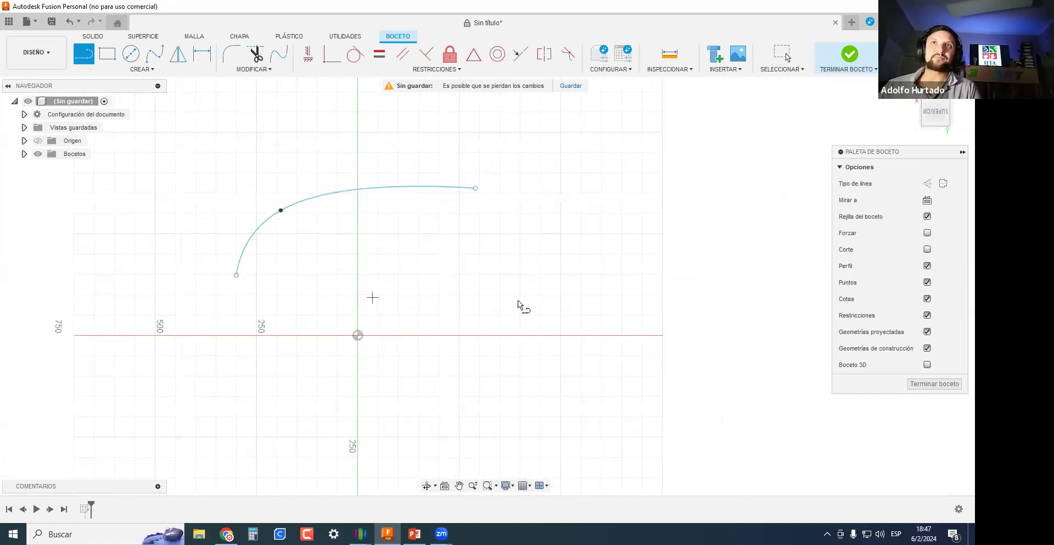
pyautogui.click(518, 297)
pyautogui.press('Escape')
pyautogui.scroll(-2, 408, 450)
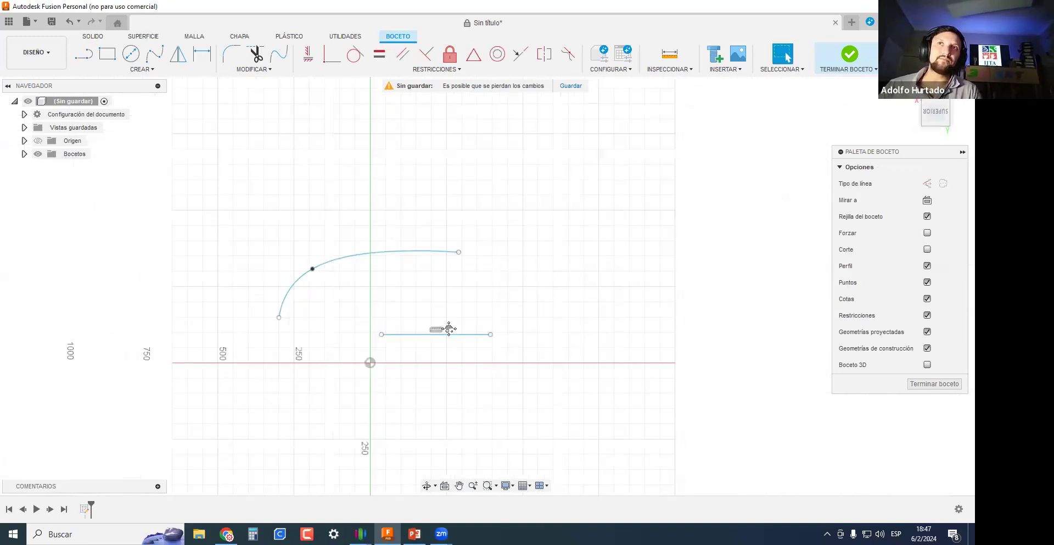
# Draw a two-point circle on the opposite side of the horizontal axis from the spline.
pyautogui.moveTo(271, 463); pyautogui.dragTo(313, 355, button='middle')
pyautogui.press('c')
pyautogui.click(281, 316)
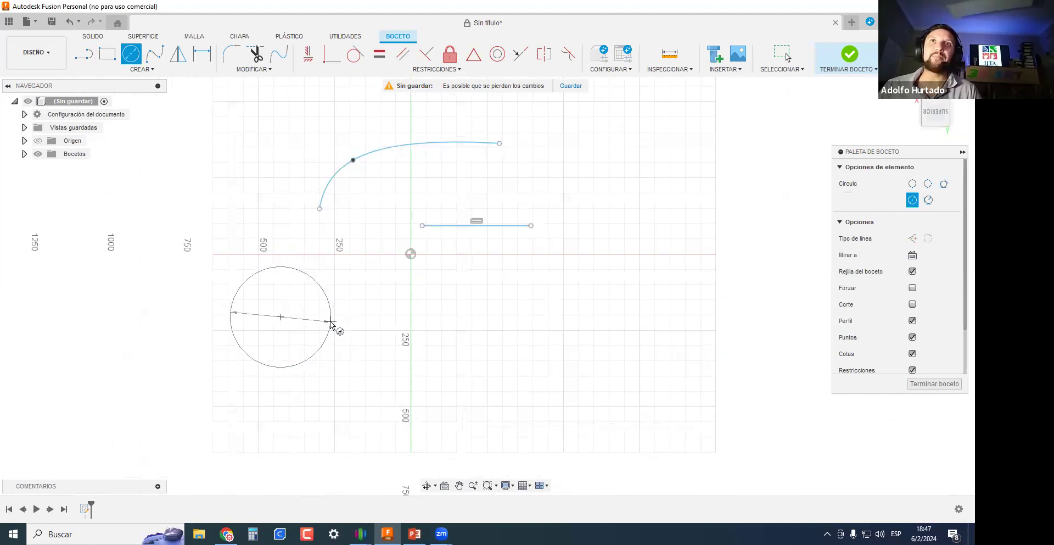
pyautogui.click(331, 323)
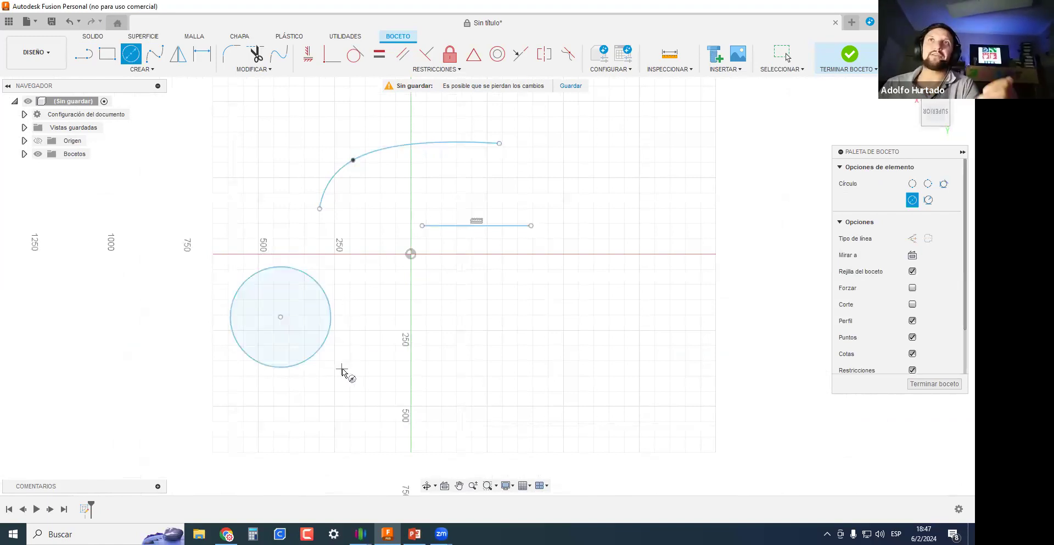
# Draw a two-point rectangle across the vertical axis from the circle, and finish the sketch.
pyautogui.scroll(2, 414, 386)
pyautogui.scroll(-2, 415, 389)
pyautogui.moveTo(458, 277)
pyautogui.mouseDown(button='middle')
pyautogui.moveTo(467, 303)
pyautogui.moveTo(468, 273)
pyautogui.mouseUp(button='middle')
pyautogui.scroll(1, 463, 377)
pyautogui.scroll(-3, 456, 370)
pyautogui.moveTo(445, 341); pyautogui.dragTo(369, 308, button='middle')
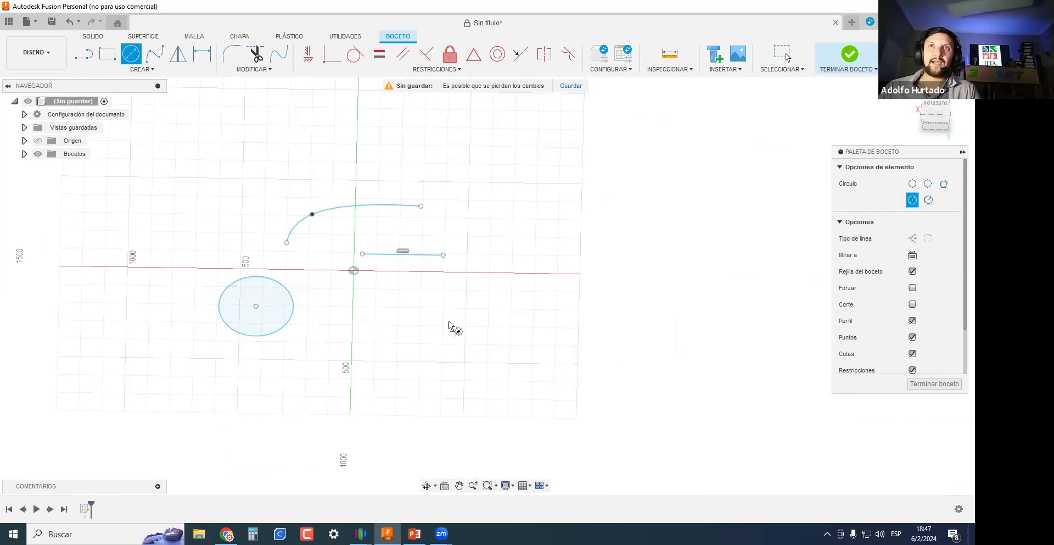
pyautogui.press('r')
pyautogui.click(460, 313)
pyautogui.click(594, 360)
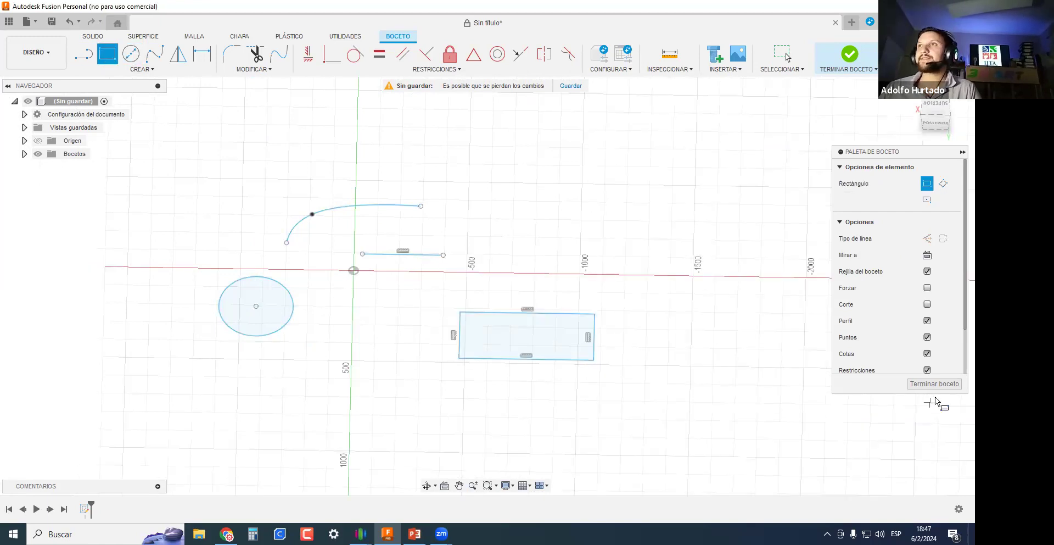
pyautogui.click(935, 383)
# Start a surface Extrude of the open spline and pull it upward about 719 mm.
pyautogui.moveTo(417, 342)
pyautogui.keyDown('shift'); pyautogui.mouseDown(button='middle')
pyautogui.moveTo(278, 318)
pyautogui.moveTo(421, 334)
pyautogui.moveTo(253, 345)
pyautogui.moveTo(341, 333)
pyautogui.moveTo(285, 281)
pyautogui.mouseUp(button='middle'); pyautogui.keyUp('shift')
pyautogui.scroll(-1, 242, 346)
pyautogui.moveTo(286, 280); pyautogui.dragTo(222, 203, button='middle')
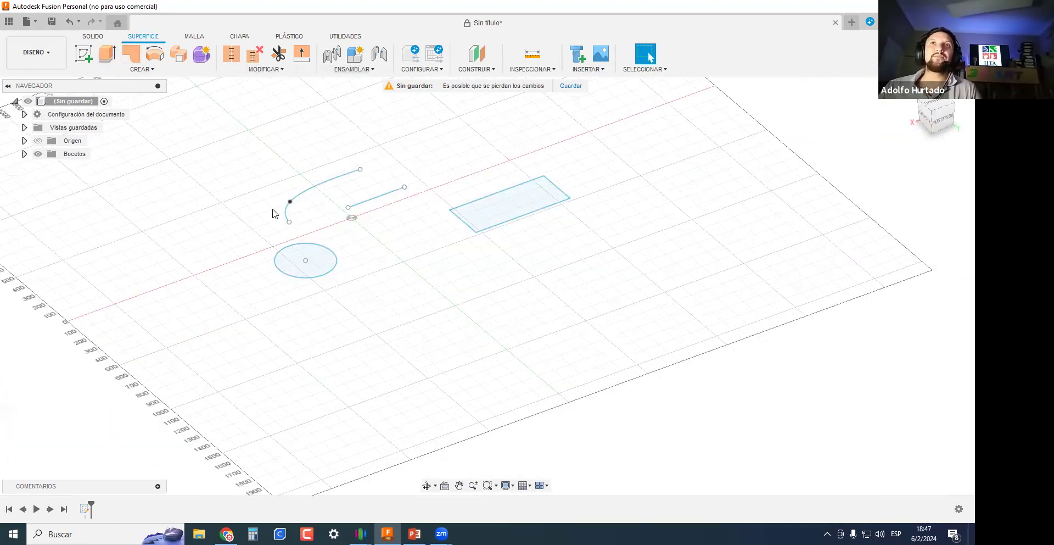
pyautogui.moveTo(339, 161); pyautogui.dragTo(324, 157, button='middle')
pyautogui.keyDown('shift'); pyautogui.moveTo(371, 192); pyautogui.dragTo(324, 141, button='middle'); pyautogui.keyUp('shift')
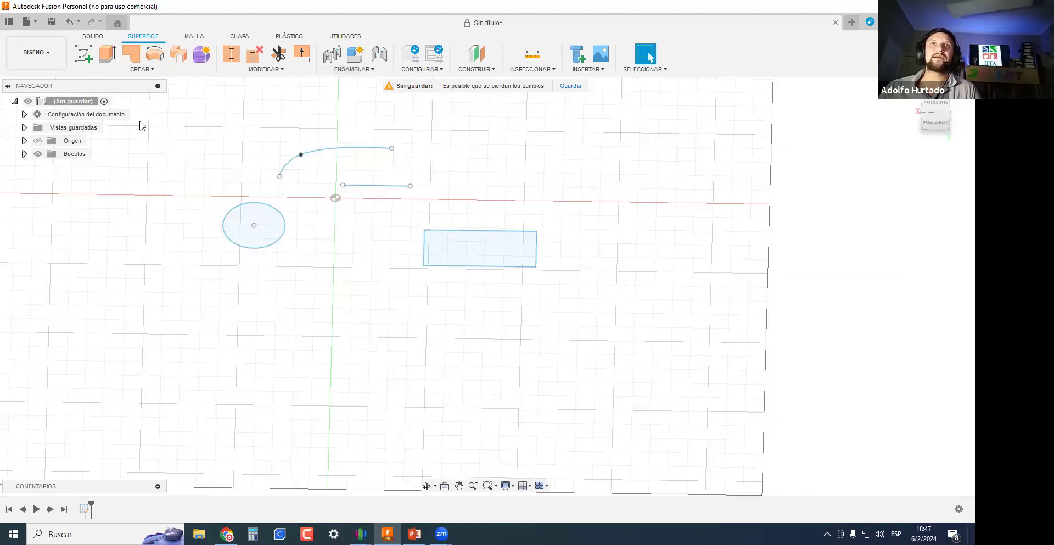
pyautogui.click(131, 69)
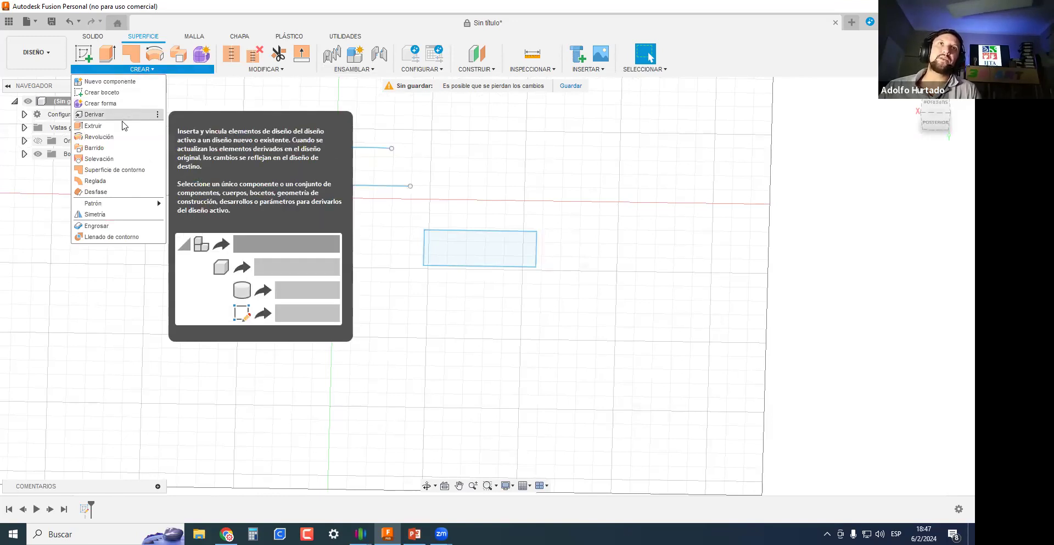
pyautogui.click(95, 126)
pyautogui.keyDown('shift'); pyautogui.moveTo(226, 262); pyautogui.dragTo(317, 266, button='middle'); pyautogui.keyUp('shift')
pyautogui.scroll(4, 237, 228)
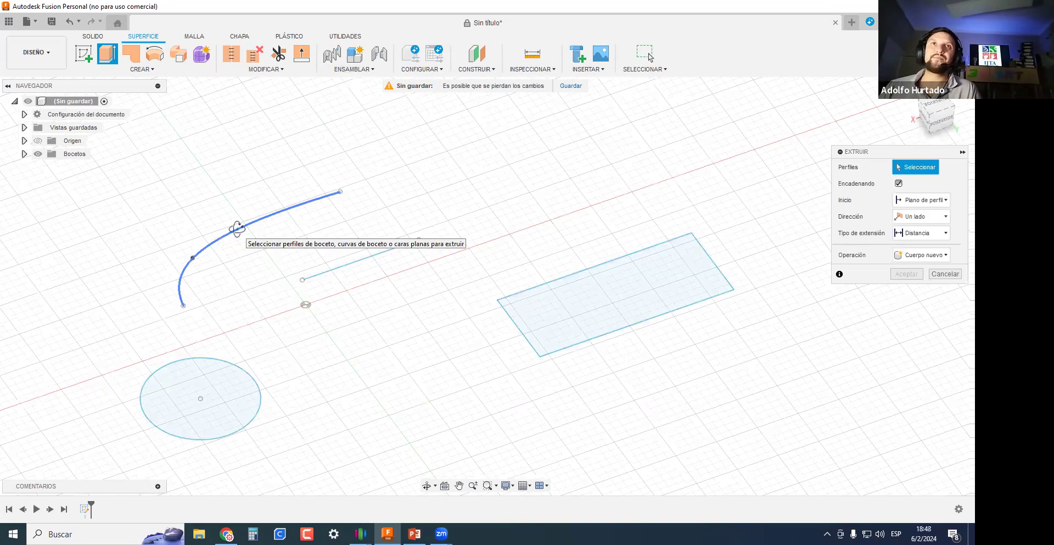
pyautogui.click(237, 228)
pyautogui.scroll(-1, 303, 333)
pyautogui.moveTo(301, 329)
pyautogui.keyDown('shift'); pyautogui.mouseDown(button='middle')
pyautogui.moveTo(527, 348)
pyautogui.moveTo(395, 254)
pyautogui.mouseUp(button='middle'); pyautogui.keyUp('shift')
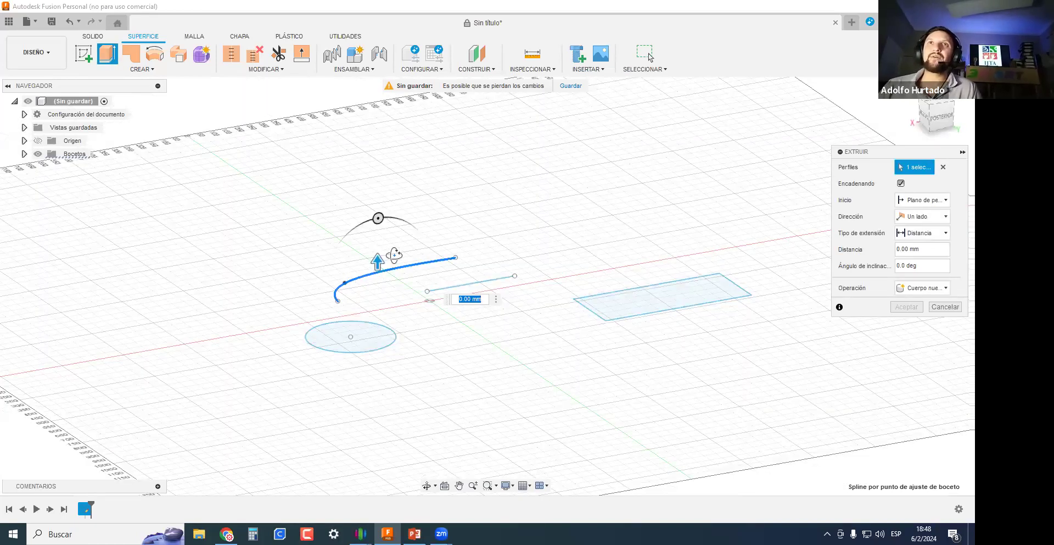
pyautogui.moveTo(380, 261); pyautogui.dragTo(407, 75)
# Stretch the spline extrusion to about 1132 mm, and shorten it to about 709 mm.
pyautogui.scroll(-2, 387, 199)
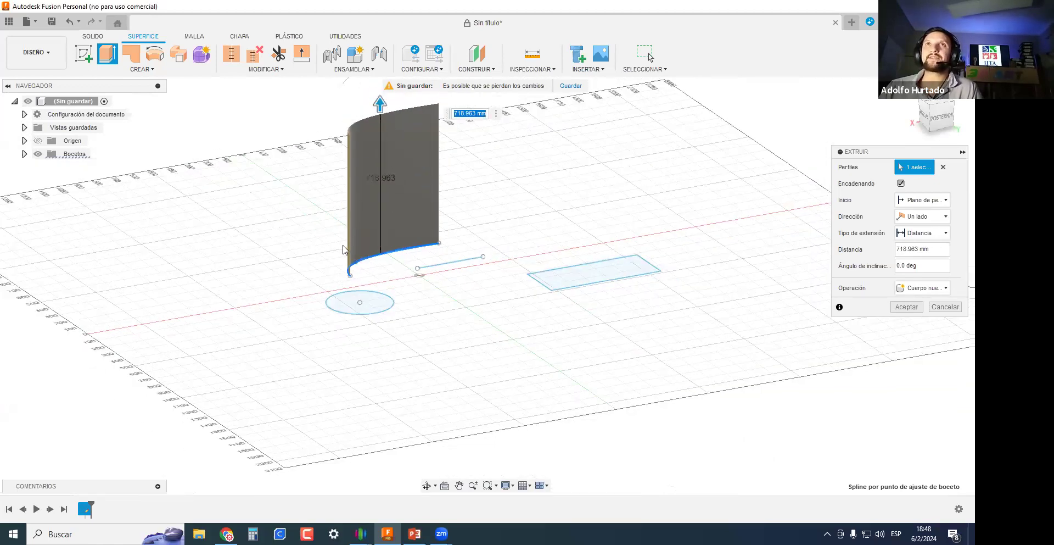
pyautogui.moveTo(378, 106); pyautogui.dragTo(350, 240, button='middle')
pyautogui.moveTo(350, 234); pyautogui.dragTo(342, 156)
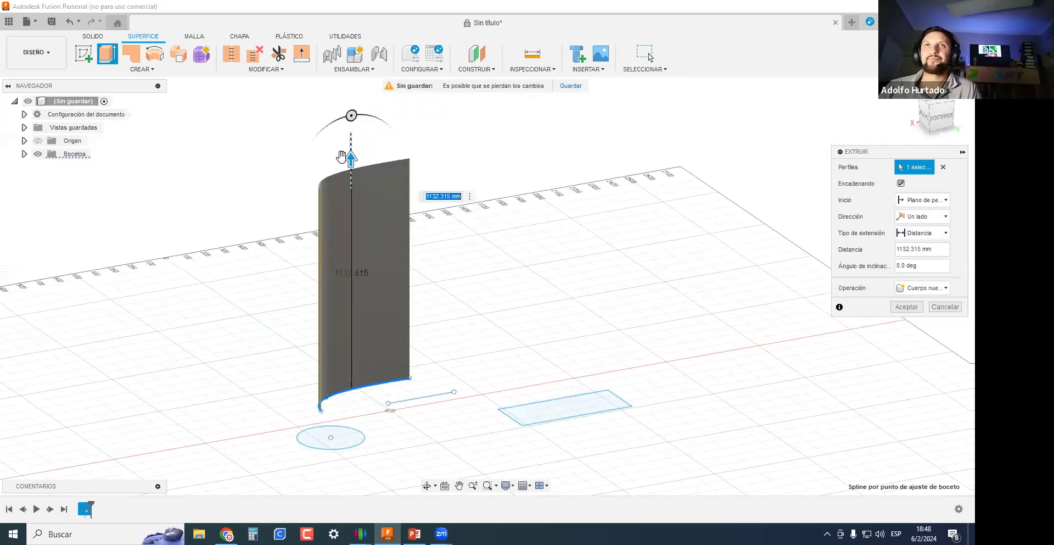
pyautogui.scroll(-3, 341, 187)
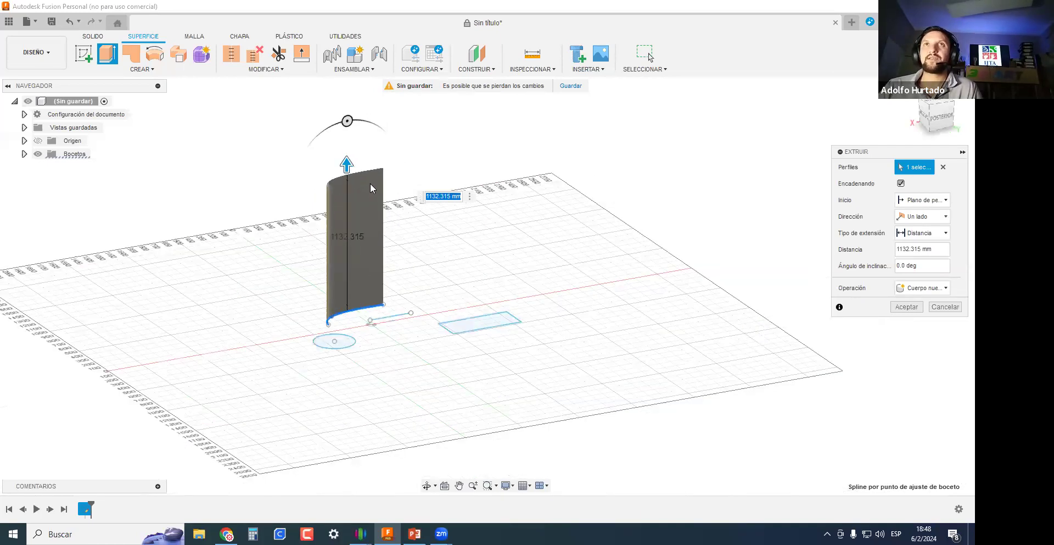
pyautogui.keyDown('shift'); pyautogui.moveTo(371, 188); pyautogui.dragTo(406, 206, button='middle'); pyautogui.keyUp('shift')
pyautogui.moveTo(339, 172); pyautogui.dragTo(353, 226)
pyautogui.keyDown('shift'); pyautogui.moveTo(548, 367); pyautogui.dragTo(341, 293, button='middle'); pyautogui.keyUp('shift')
pyautogui.scroll(4, 340, 292)
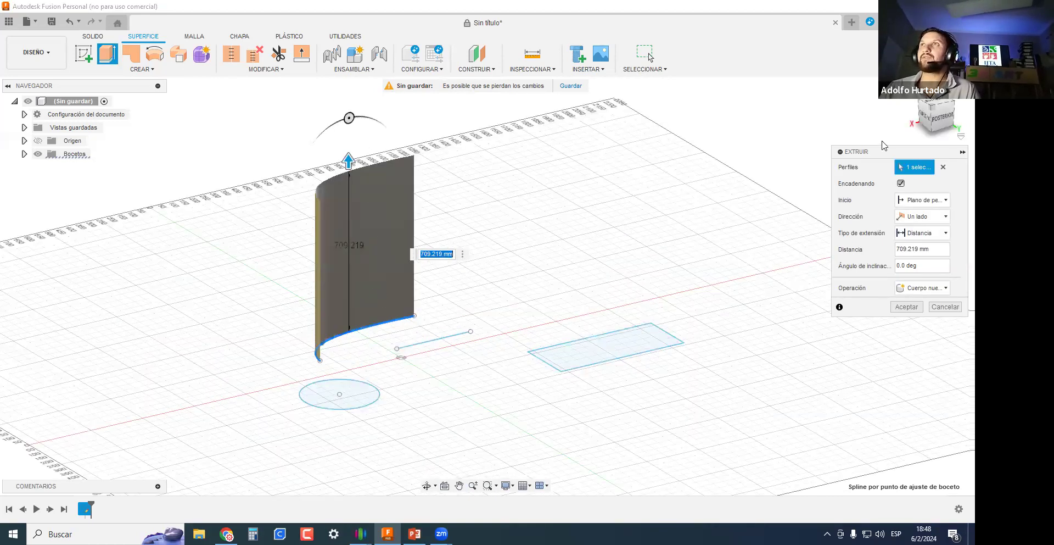
# Enlarge the extrusion settings window and start the extrusion from an offset of 100 mm.
pyautogui.moveTo(885, 152); pyautogui.dragTo(707, 85)
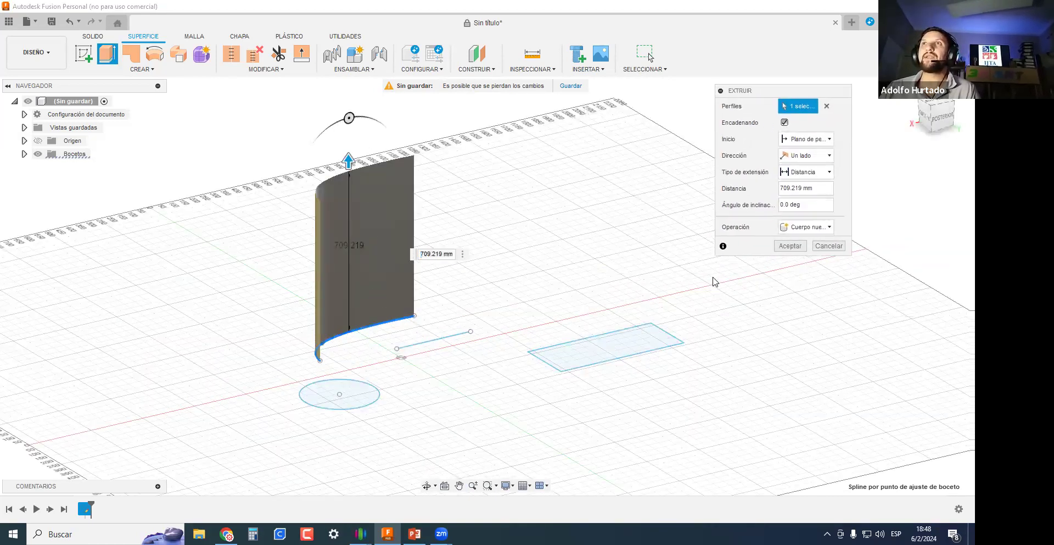
pyautogui.moveTo(717, 256); pyautogui.dragTo(660, 369)
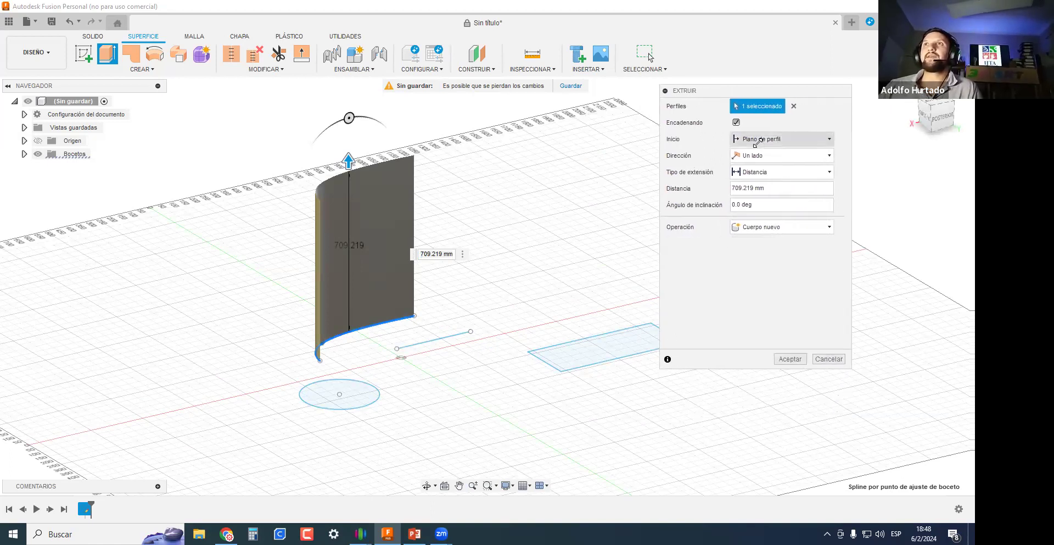
pyautogui.click(775, 138)
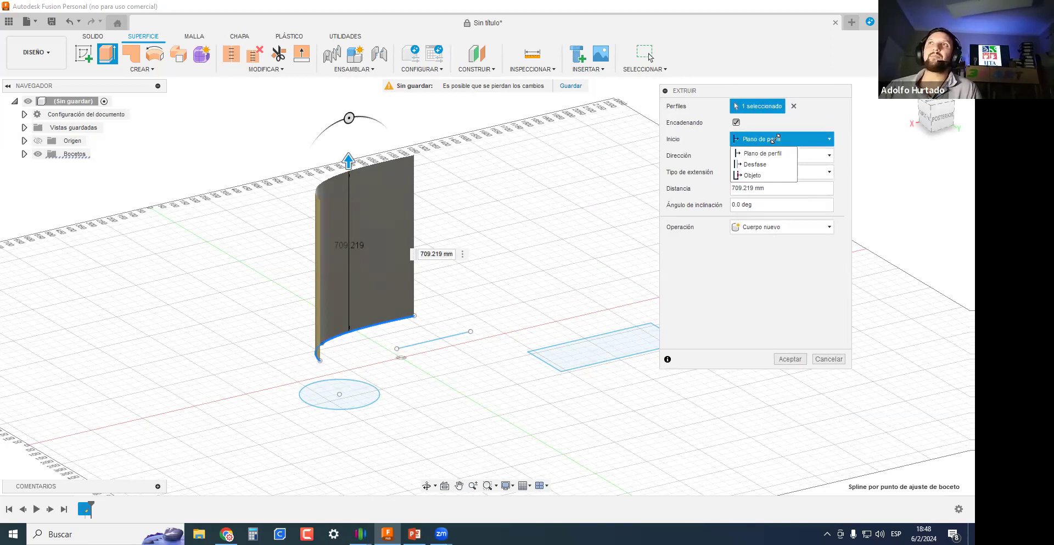
pyautogui.click(757, 165)
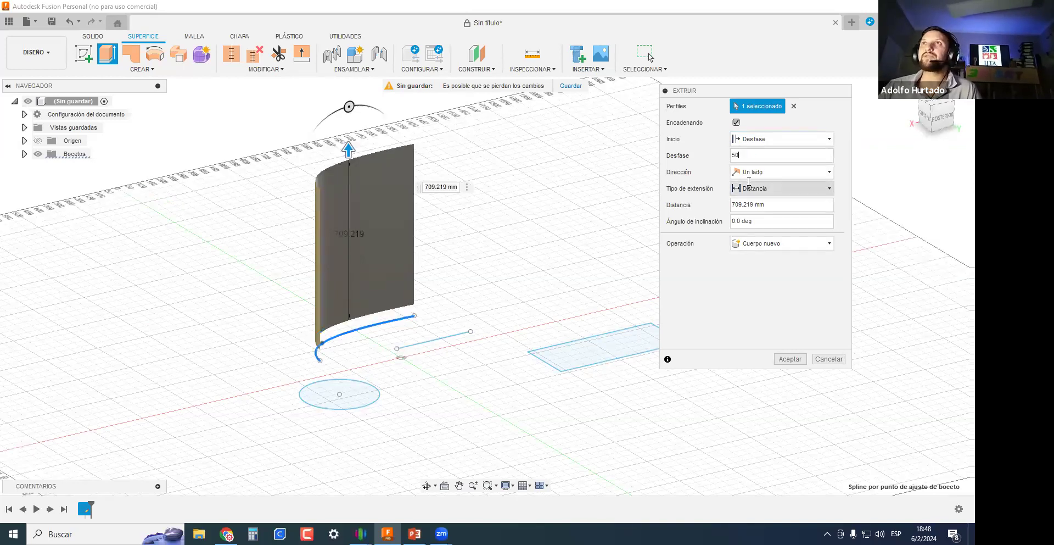
pyautogui.doubleClick(752, 153)
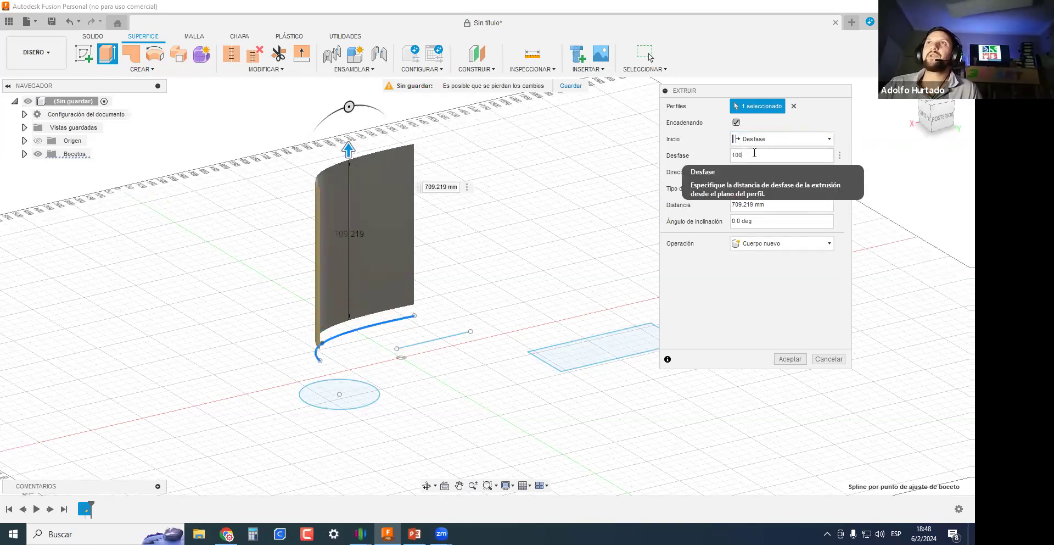
pyautogui.write('100')
# Try the symmetric extrusion direction with a distance of about 445 mm.
pyautogui.click(762, 172)
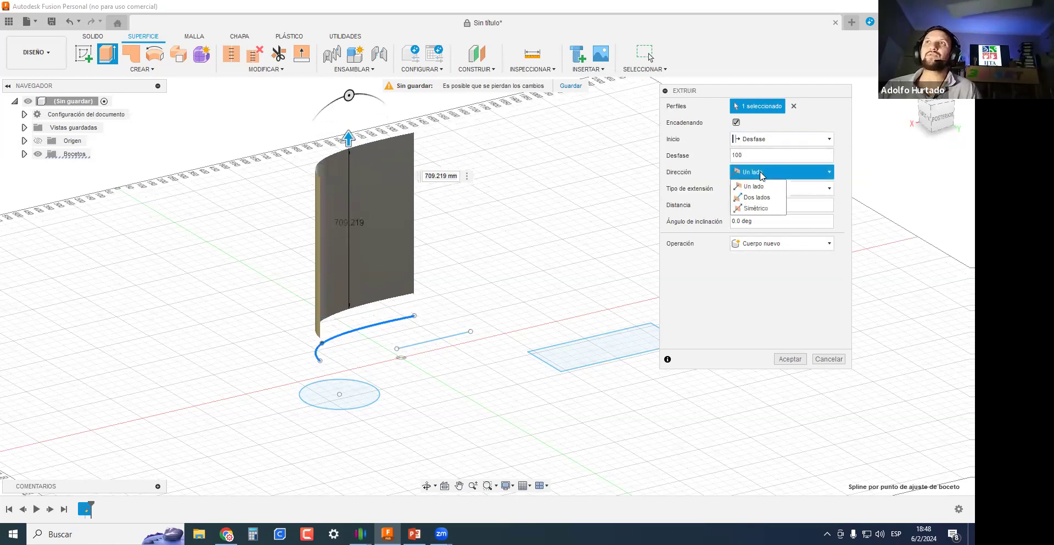
pyautogui.click(756, 209)
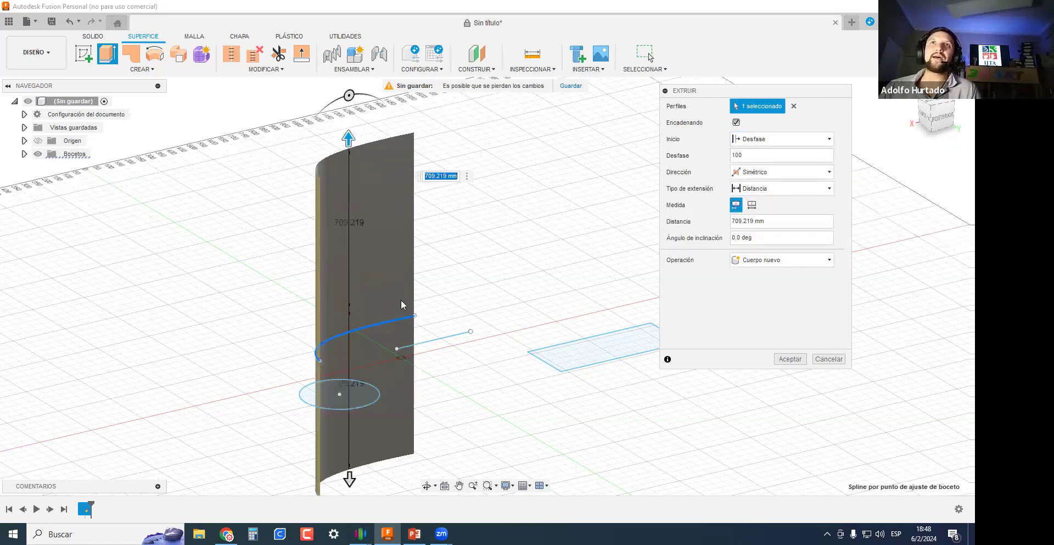
pyautogui.moveTo(349, 481); pyautogui.dragTo(349, 420)
# Try a two-sided extrusion with about 835 mm on side 1 and 520 mm on side 2.
pyautogui.click(774, 175)
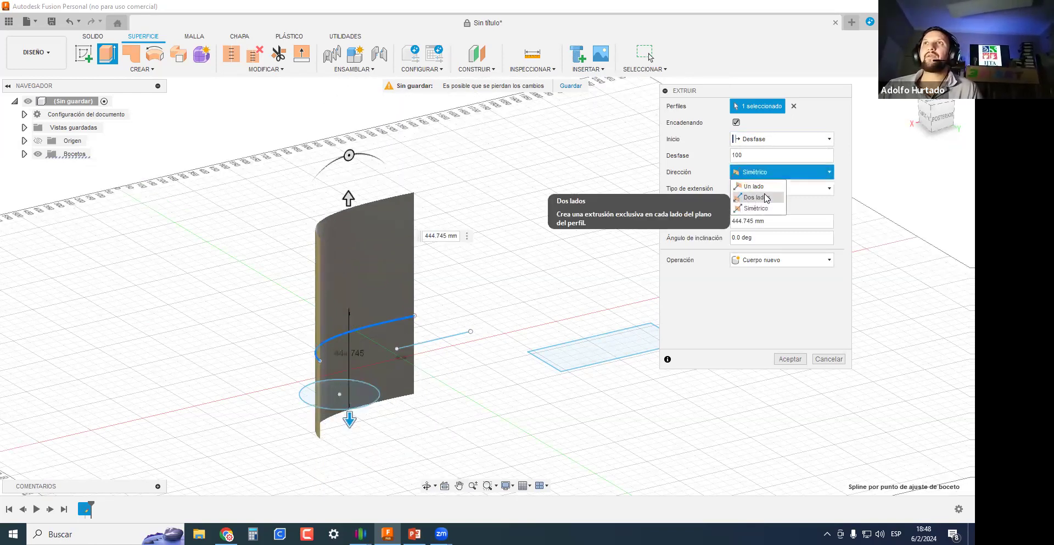
pyautogui.click(756, 197)
pyautogui.moveTo(351, 176); pyautogui.dragTo(349, 110)
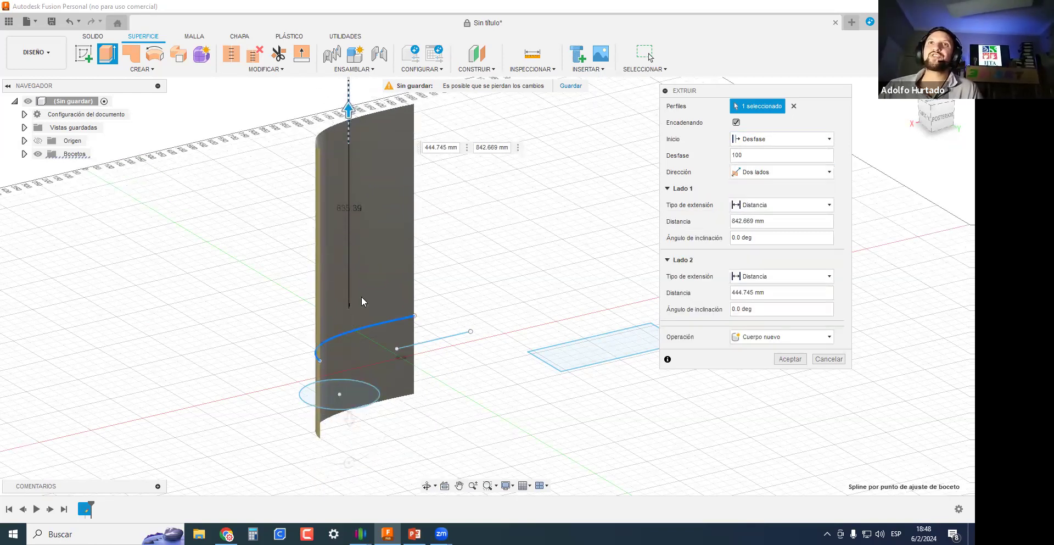
pyautogui.moveTo(349, 420); pyautogui.dragTo(349, 437)
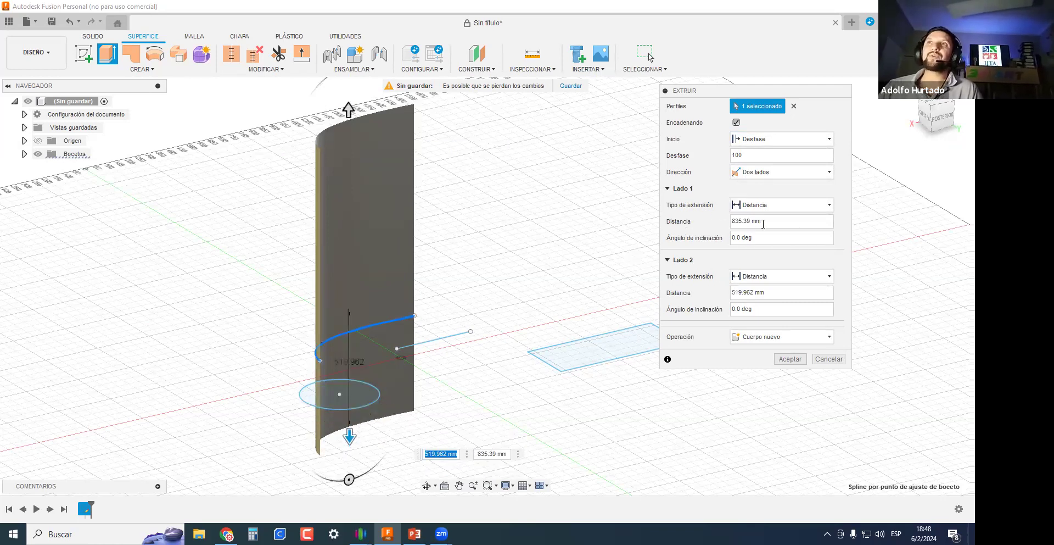
# Return the extrusion to one side and set its distance to 935 mm.
pyautogui.click(775, 207)
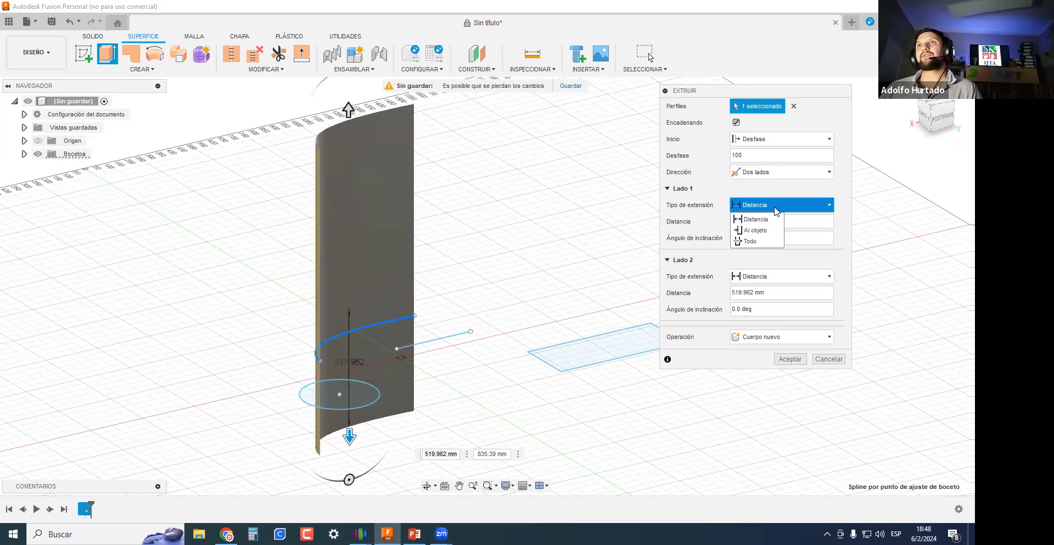
pyautogui.click(816, 208)
pyautogui.click(775, 177)
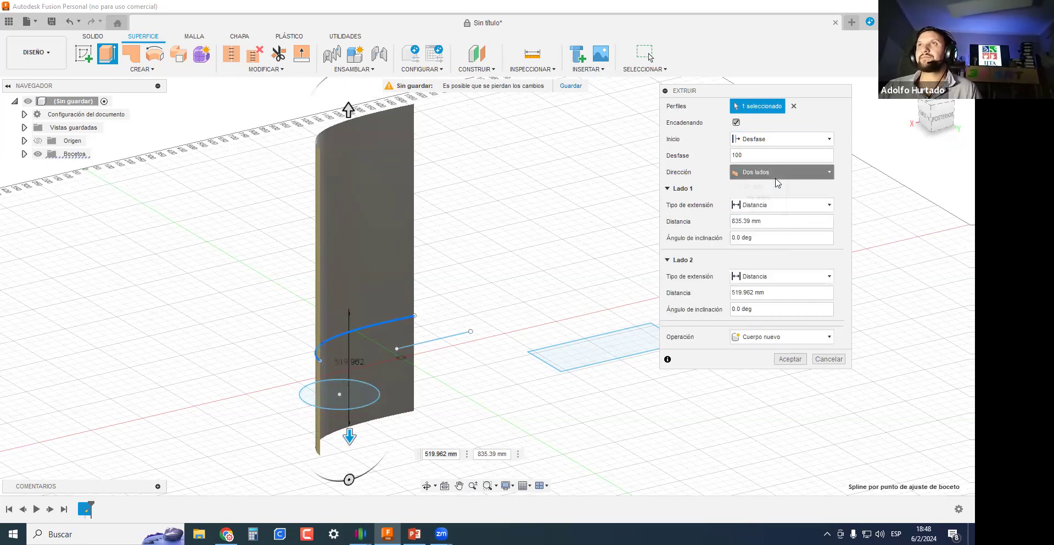
pyautogui.click(753, 188)
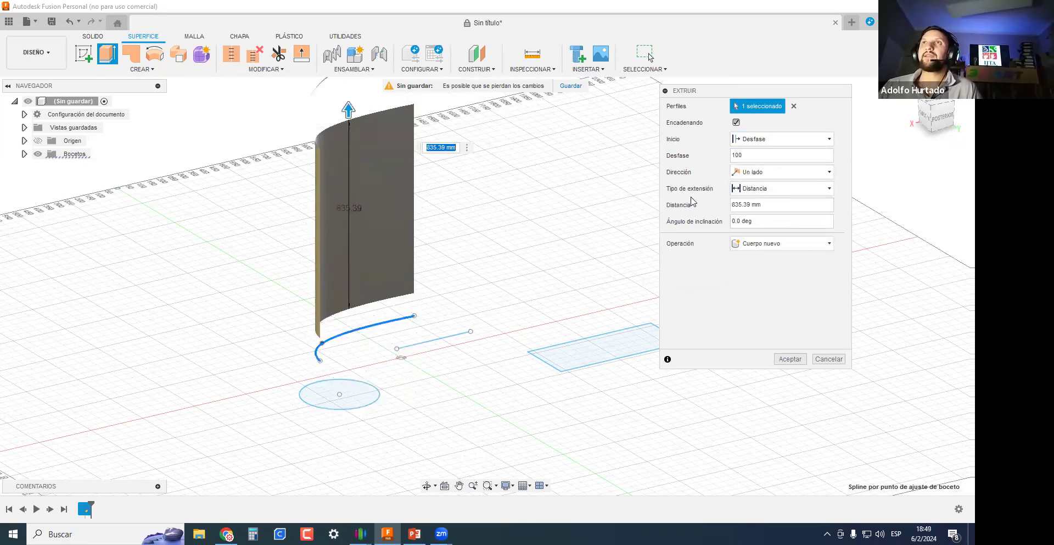
pyautogui.click(760, 190)
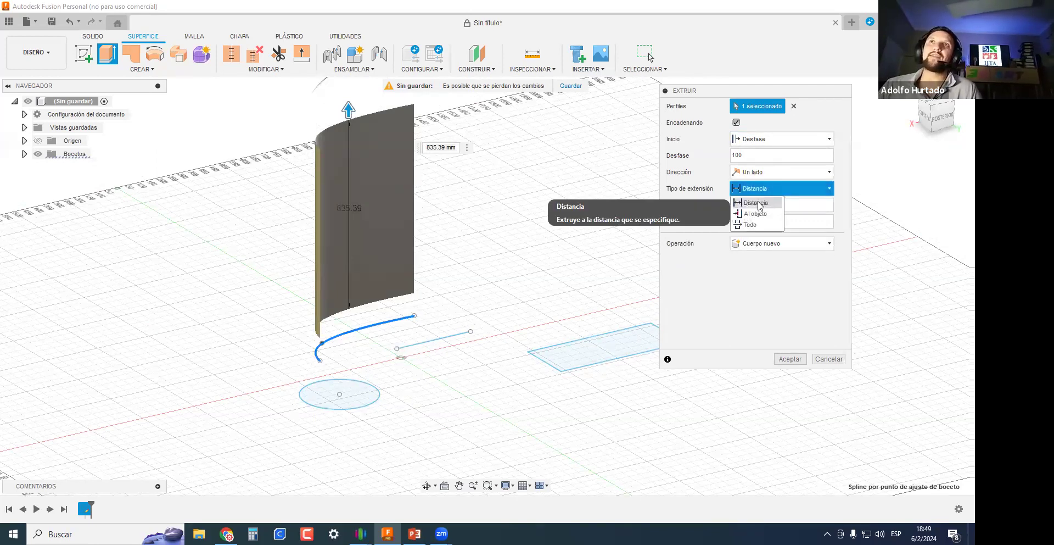
pyautogui.click(760, 203)
pyautogui.click(445, 148)
pyautogui.write('935')
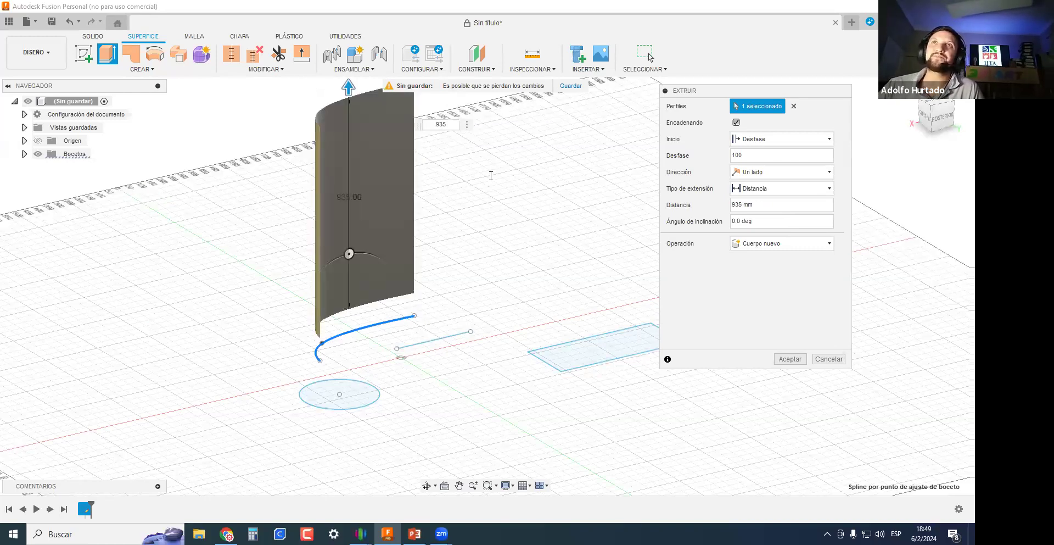
pyautogui.click(787, 188)
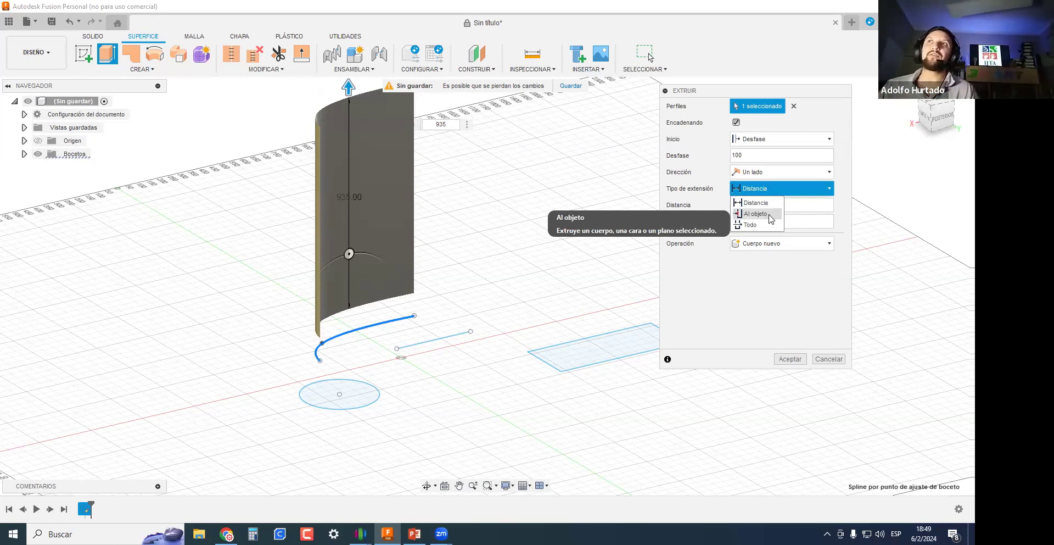
pyautogui.click(800, 325)
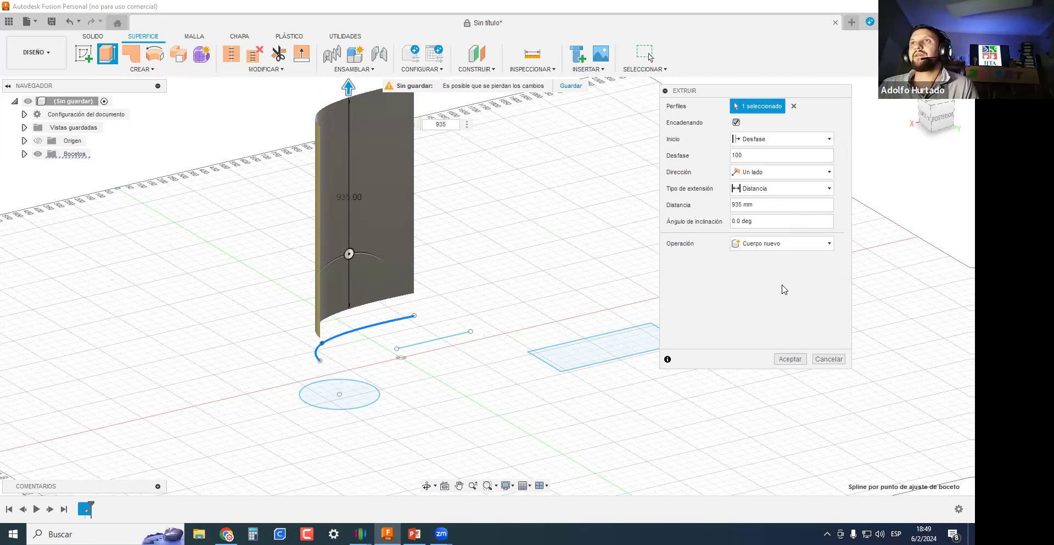
pyautogui.click(778, 192)
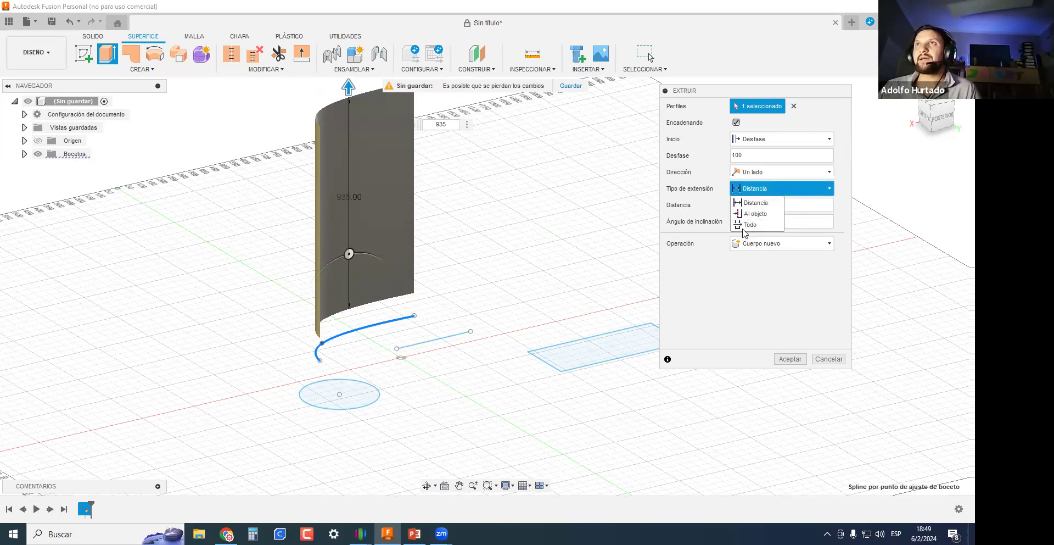
pyautogui.click(774, 310)
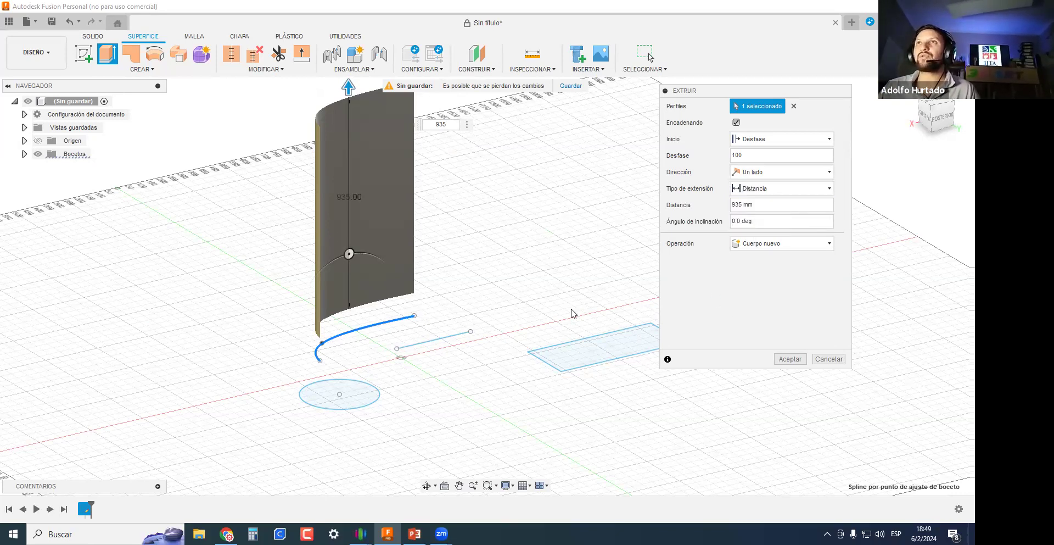
# Set the spline extrusion's taper angle to 45 degrees.
pyautogui.scroll(-2, 510, 292)
pyautogui.moveTo(504, 301); pyautogui.dragTo(462, 333, button='middle')
pyautogui.scroll(3, 421, 314)
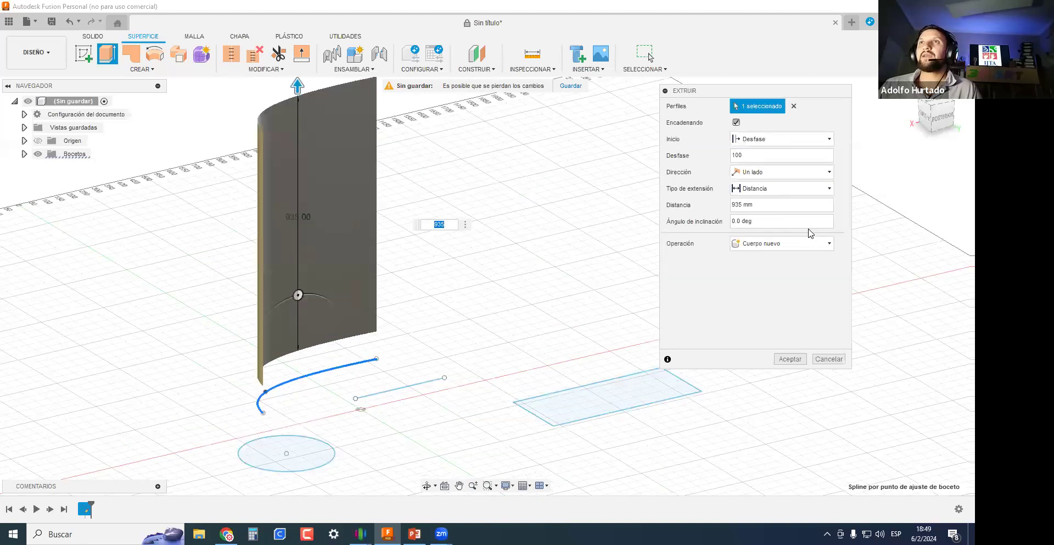
pyautogui.moveTo(774, 223); pyautogui.dragTo(677, 223)
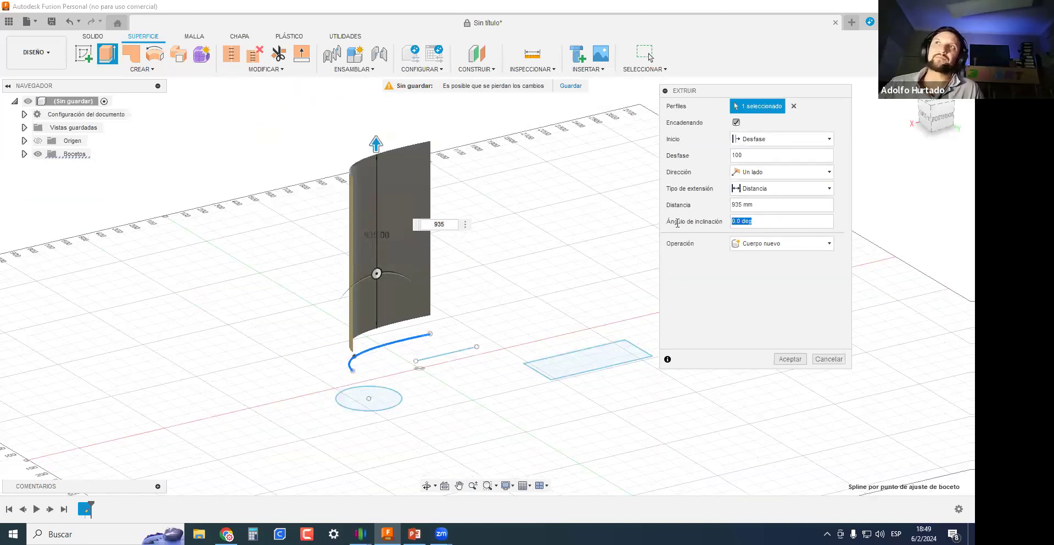
pyautogui.write('45')
pyautogui.press('Return')
pyautogui.scroll(-2, 419, 247)
pyautogui.keyDown('shift'); pyautogui.moveTo(420, 247); pyautogui.dragTo(571, 272, button='middle'); pyautogui.keyUp('shift')
pyautogui.scroll(1, 361, 285)
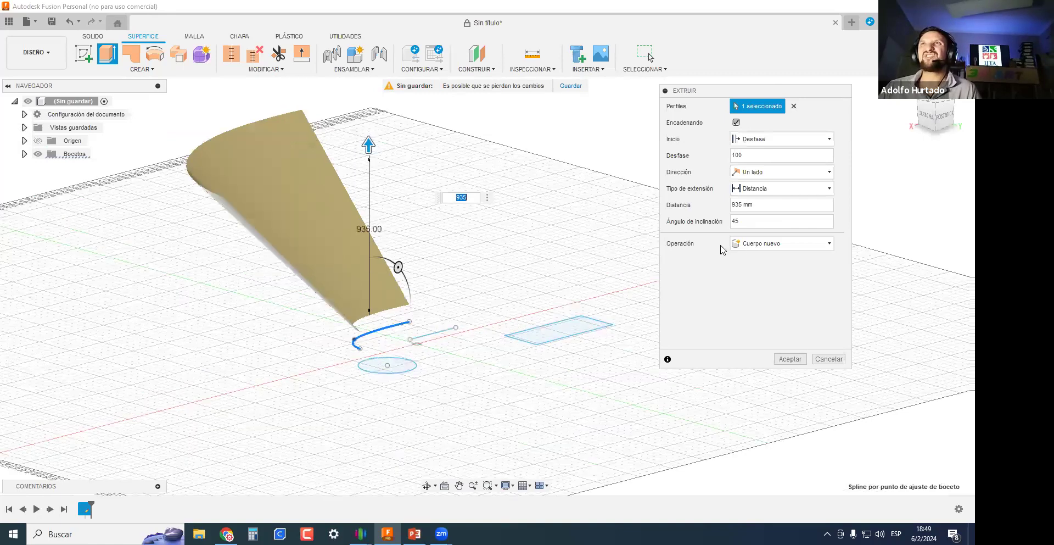
# Set the spline extrusion's taper angle back to 0 degrees and cancel the extrusion.
pyautogui.scroll(-2, 758, 234)
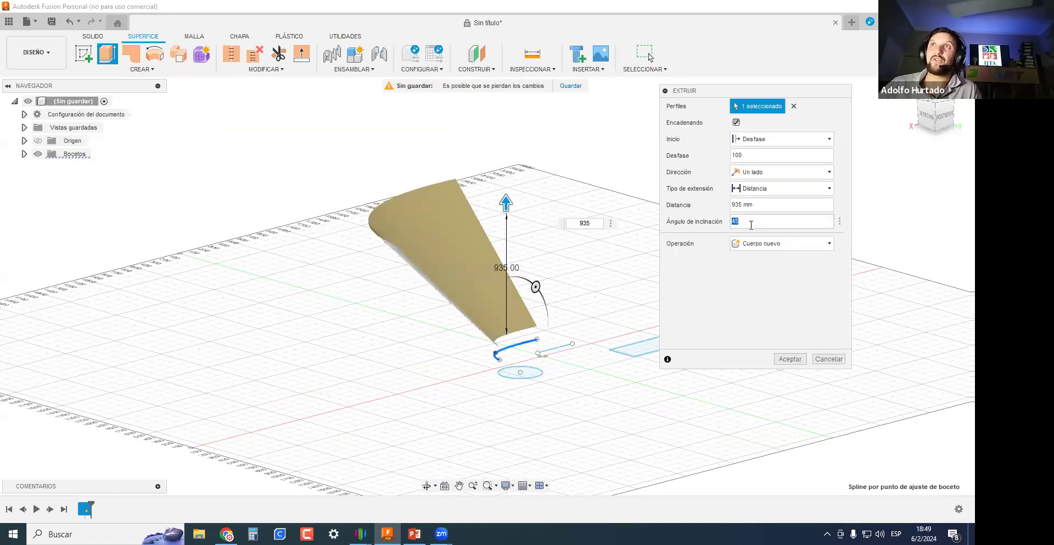
pyautogui.write('0')
pyautogui.keyDown('shift'); pyautogui.moveTo(391, 299); pyautogui.dragTo(628, 430, button='middle'); pyautogui.keyUp('shift')
pyautogui.press('Escape')
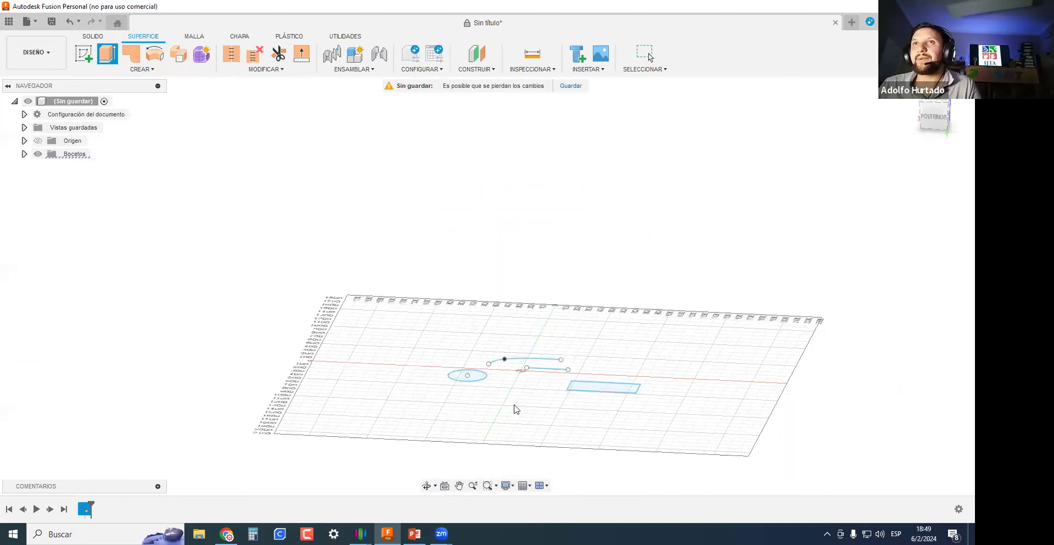
# Extrude the circle profile upward as a solid, about 847 mm.
pyautogui.scroll(-1, 472, 372)
pyautogui.keyDown('shift'); pyautogui.moveTo(472, 372); pyautogui.dragTo(472, 401, button='middle'); pyautogui.keyUp('shift')
pyautogui.scroll(3, 472, 390)
pyautogui.keyDown('shift'); pyautogui.moveTo(247, 77); pyautogui.dragTo(173, 36, button='middle'); pyautogui.keyUp('shift')
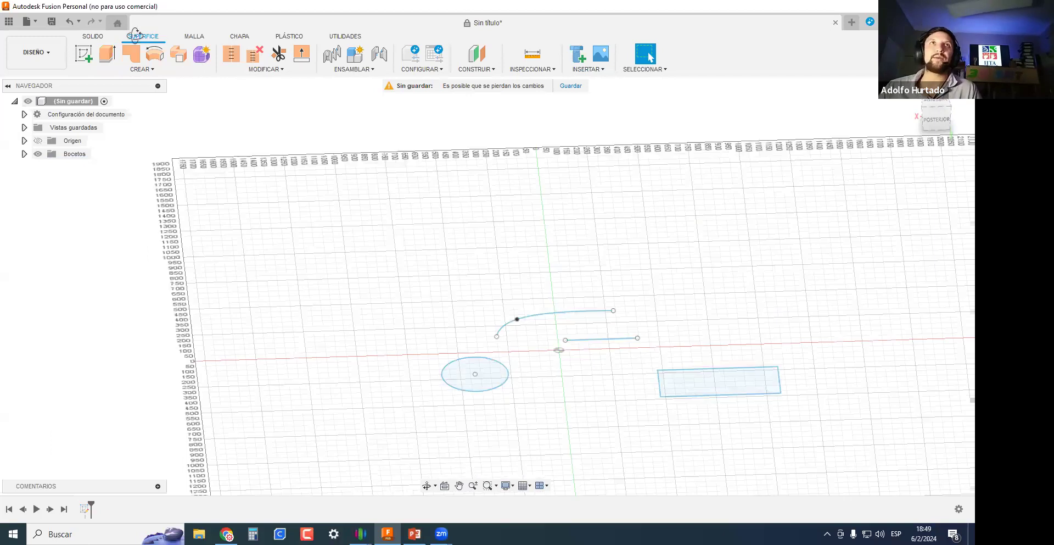
pyautogui.click(94, 36)
pyautogui.click(107, 54)
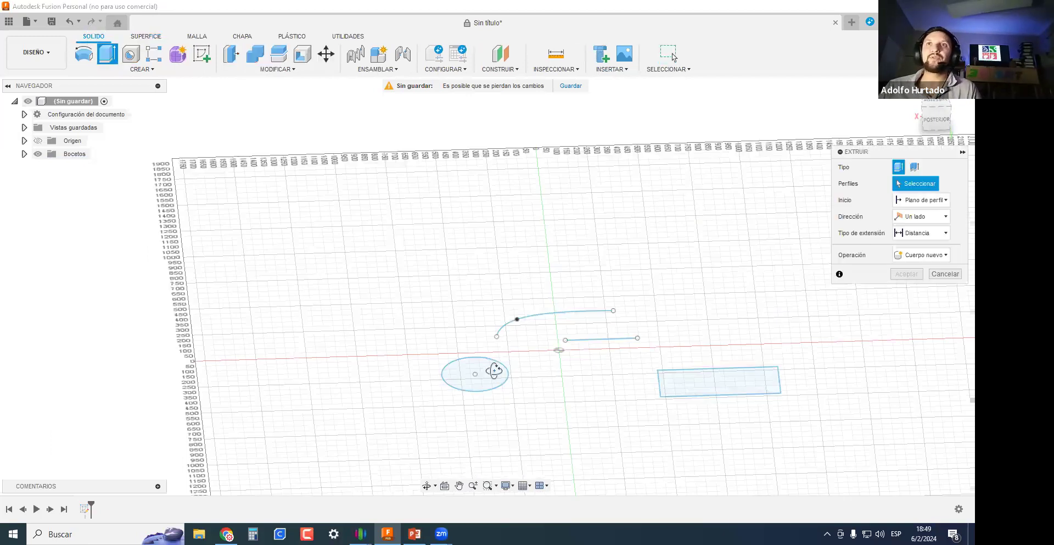
pyautogui.click(479, 369)
pyautogui.moveTo(476, 371); pyautogui.dragTo(475, 220)
# Set the solid extrusion's taper angle to 45 degrees and accept it.
pyautogui.click(926, 266)
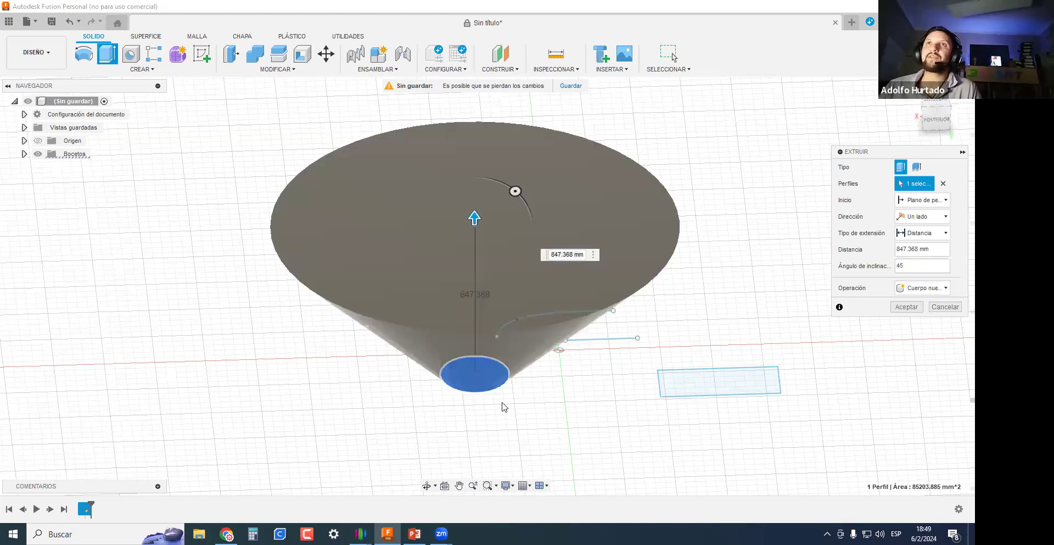
pyautogui.scroll(-2, 502, 407)
pyautogui.moveTo(820, 279)
pyautogui.mouseDown(button='middle')
pyautogui.moveTo(812, 306)
pyautogui.moveTo(827, 294)
pyautogui.mouseUp(button='middle')
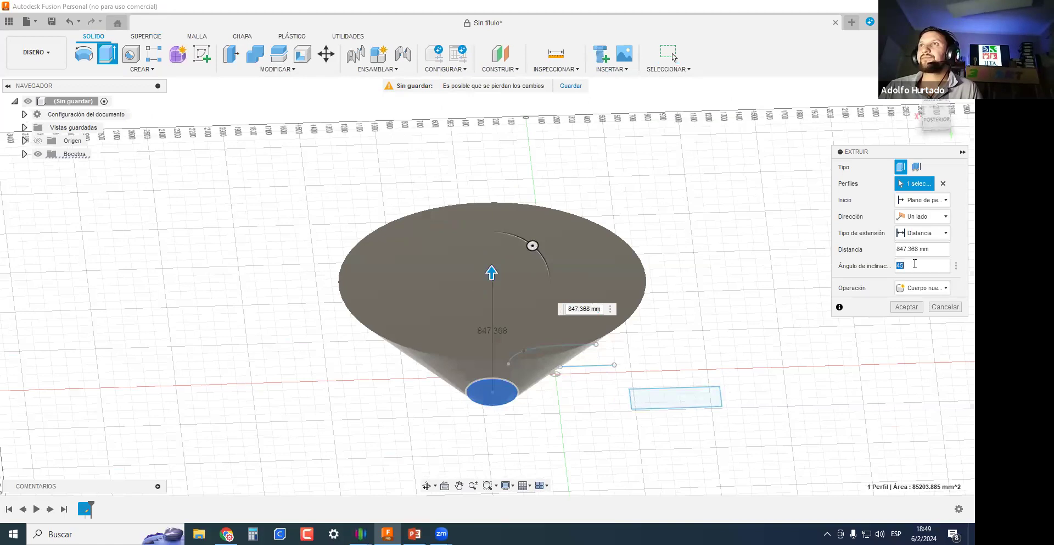
pyautogui.scroll(2, 645, 333)
pyautogui.keyDown('shift'); pyautogui.moveTo(588, 335); pyautogui.dragTo(708, 384, button='middle'); pyautogui.keyUp('shift')
pyautogui.click(906, 307)
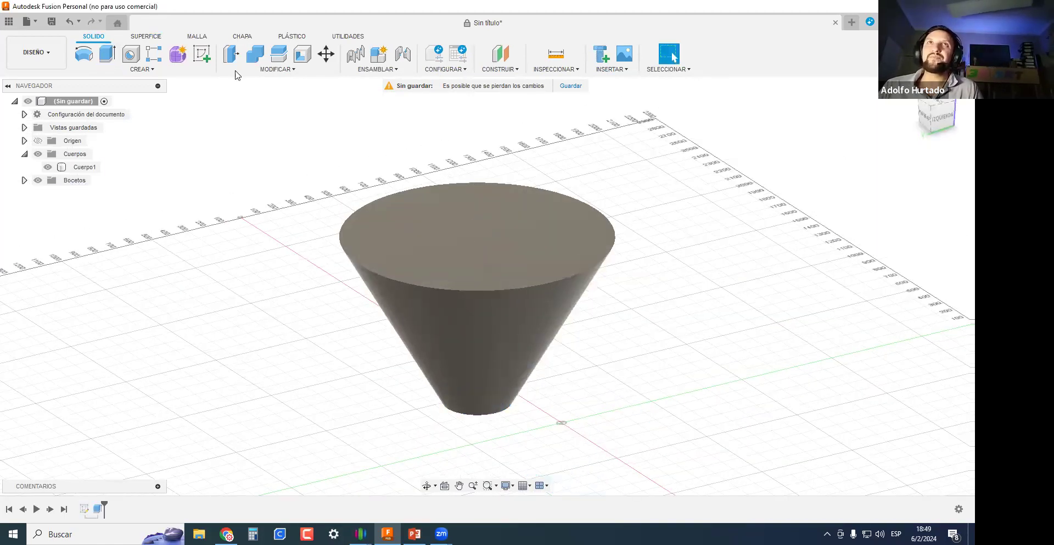
# Show the sketch again and extrude its spline upward as a surface, about 848 mm.
pyautogui.click(155, 35)
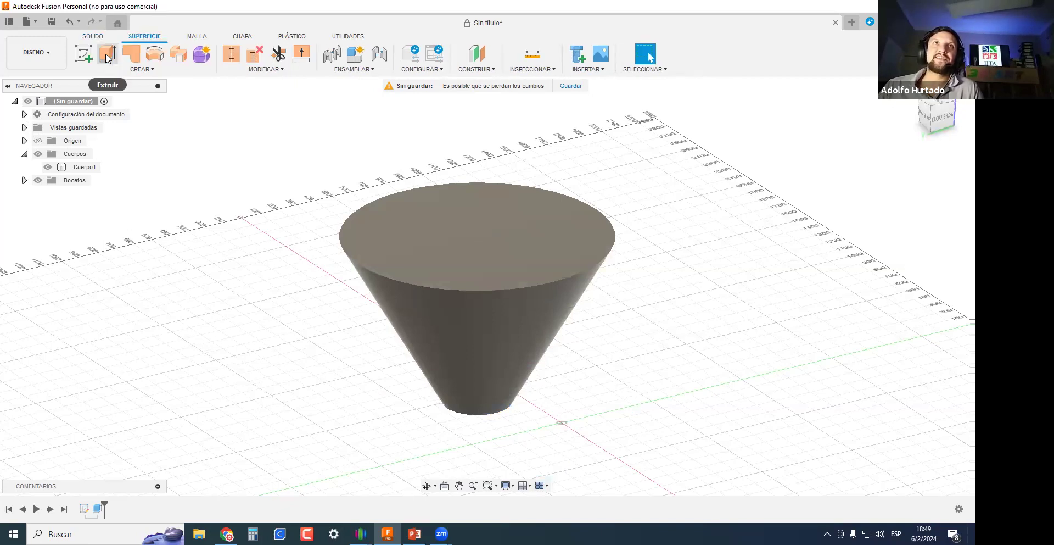
pyautogui.click(108, 55)
pyautogui.scroll(-2, 568, 433)
pyautogui.moveTo(569, 433); pyautogui.dragTo(387, 266, button='middle')
pyautogui.click(24, 181)
pyautogui.click(48, 194)
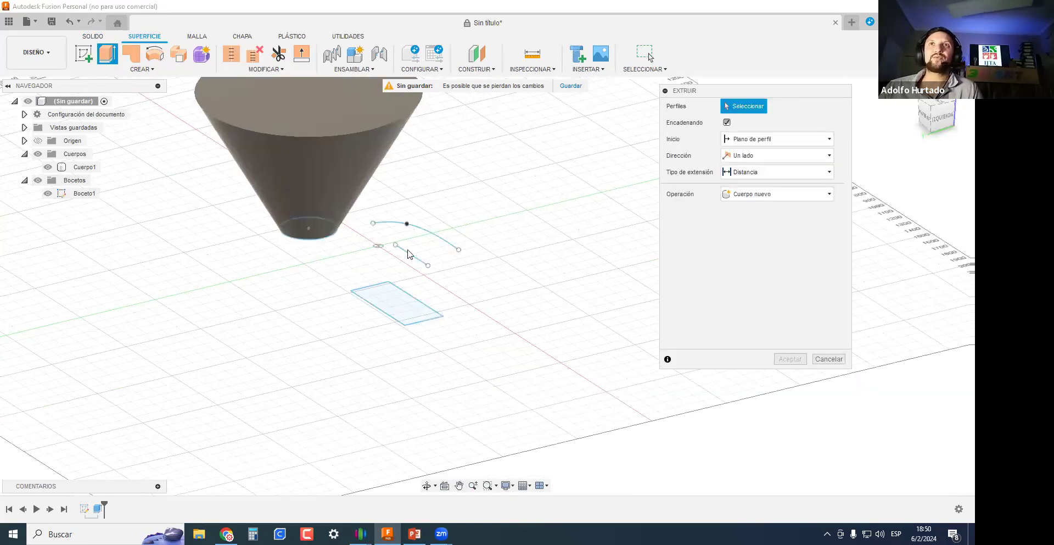
pyautogui.click(442, 238)
pyautogui.moveTo(374, 308); pyautogui.dragTo(373, 314, button='middle')
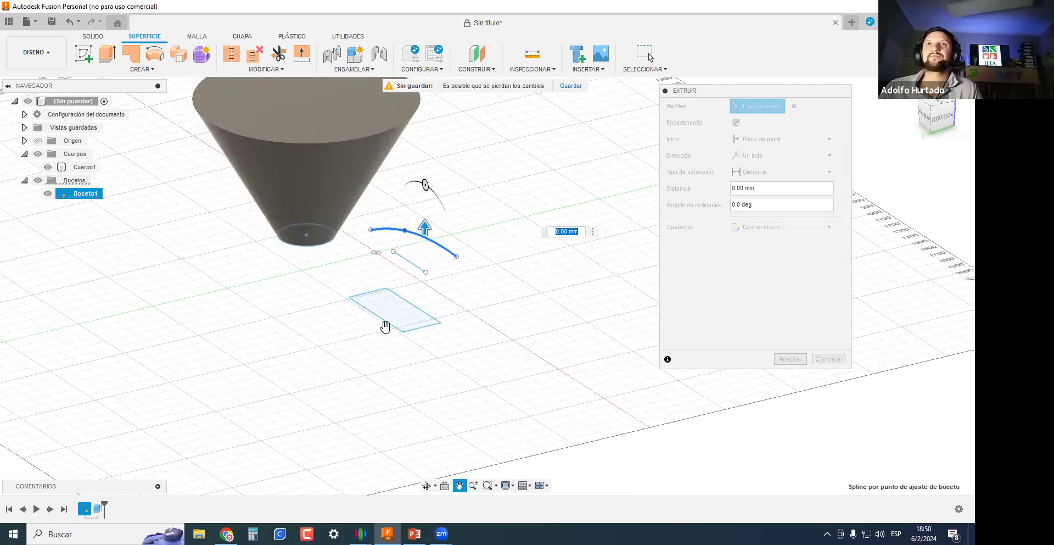
pyautogui.moveTo(385, 326); pyautogui.dragTo(384, 193)
# Try a 30-degree taper angle on the spline surface, compare its shape with the tapered solid, and cancel the extrusion.
pyautogui.click(767, 204)
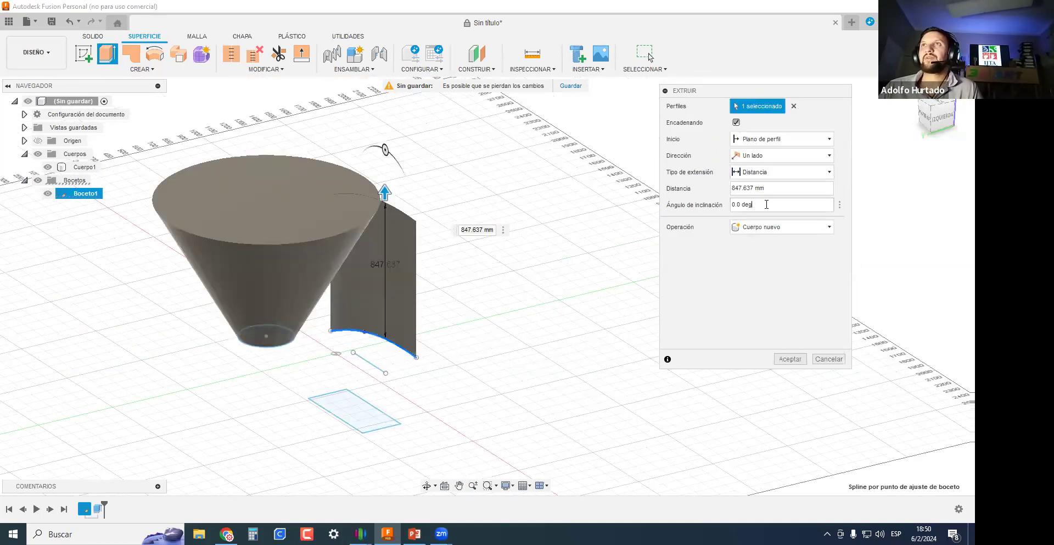
pyautogui.keyDown('shift'); pyautogui.moveTo(501, 328); pyautogui.dragTo(406, 423, button='middle'); pyautogui.keyUp('shift')
pyautogui.scroll(5, 393, 469)
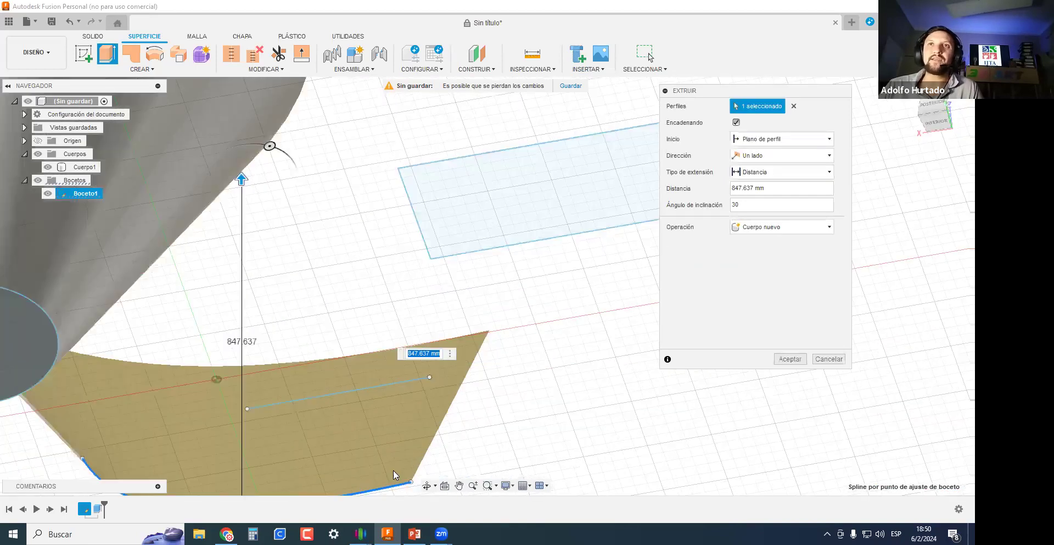
pyautogui.scroll(-3, 478, 411)
pyautogui.keyDown('shift'); pyautogui.moveTo(445, 434); pyautogui.dragTo(313, 410, button='middle'); pyautogui.keyUp('shift')
pyautogui.moveTo(523, 251); pyautogui.dragTo(332, 344, button='middle')
pyautogui.scroll(-3, 344, 332)
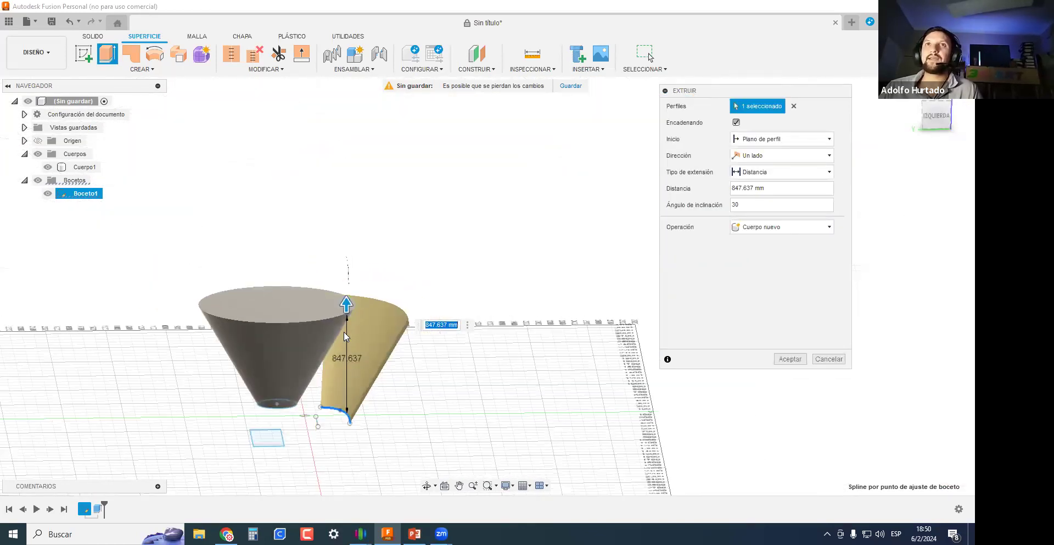
pyautogui.scroll(-1, 368, 325)
pyautogui.scroll(-2, 368, 328)
pyautogui.moveTo(416, 295); pyautogui.dragTo(578, 239, button='middle')
pyautogui.scroll(2, 413, 300)
pyautogui.moveTo(355, 369); pyautogui.dragTo(246, 422, button='middle')
pyautogui.scroll(2, 436, 391)
pyautogui.keyDown('shift'); pyautogui.moveTo(437, 390); pyautogui.dragTo(830, 363, button='middle'); pyautogui.keyUp('shift')
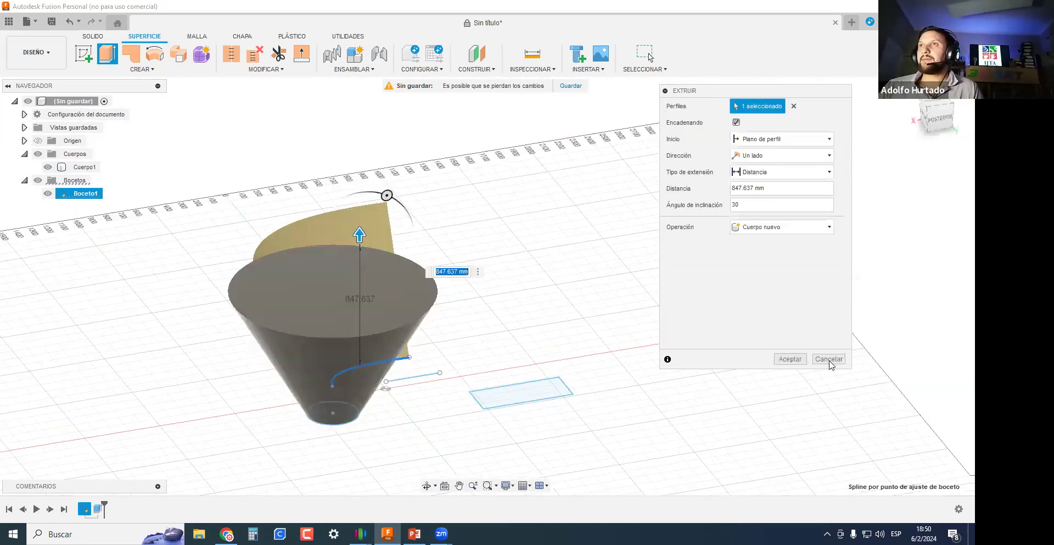
pyautogui.click(829, 359)
# Undo the tapered solid extrusion of the circle.
pyautogui.scroll(2, 384, 333)
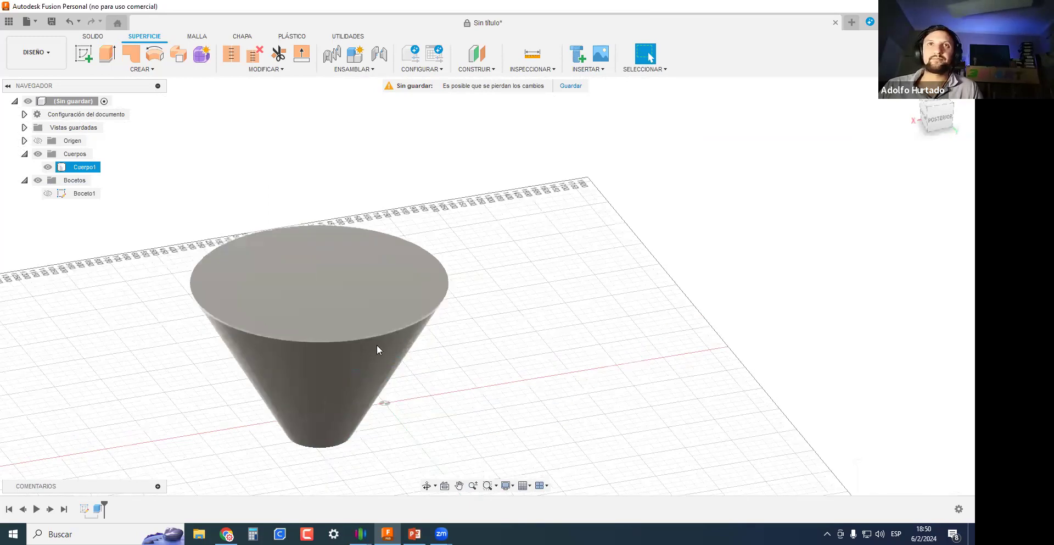
pyautogui.hotkey('ctrl', 'z')
pyautogui.scroll(-1, 287, 329)
pyautogui.moveTo(320, 314); pyautogui.dragTo(396, 294, button='middle')
# Extrude the sketch spline upward as a surface with no taper, about 1255 mm, as a new body.
pyautogui.press('e')
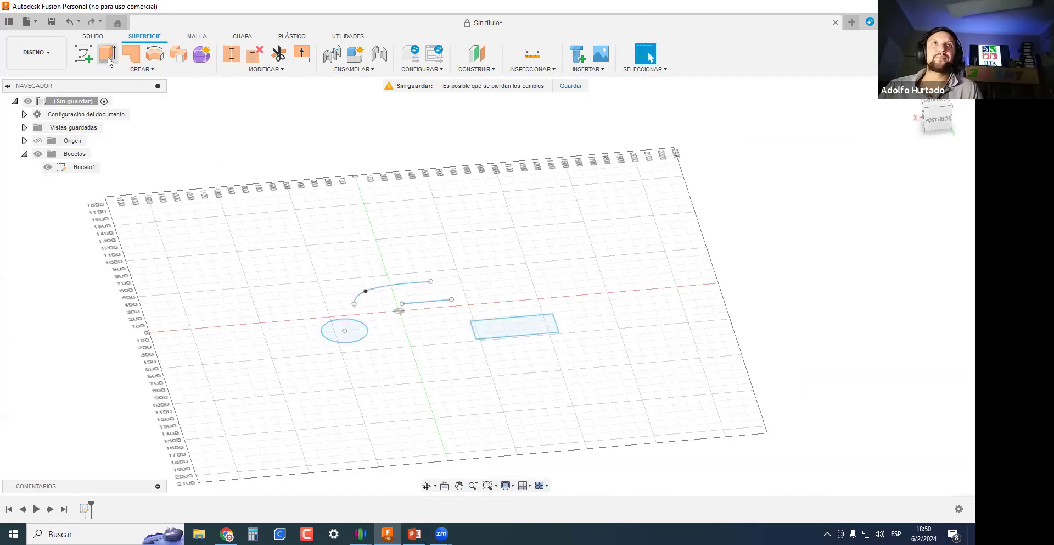
pyautogui.click(401, 290)
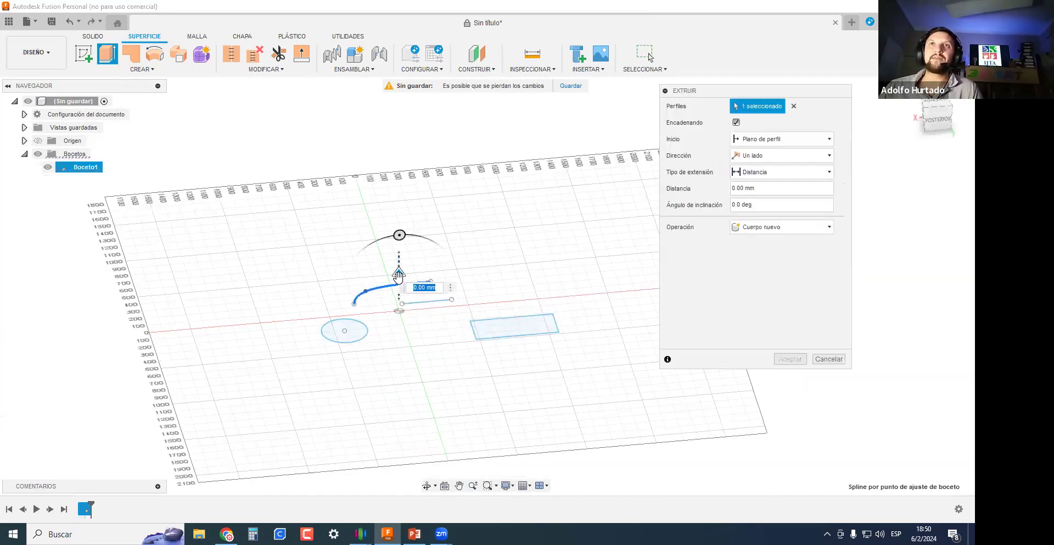
pyautogui.click(790, 360)
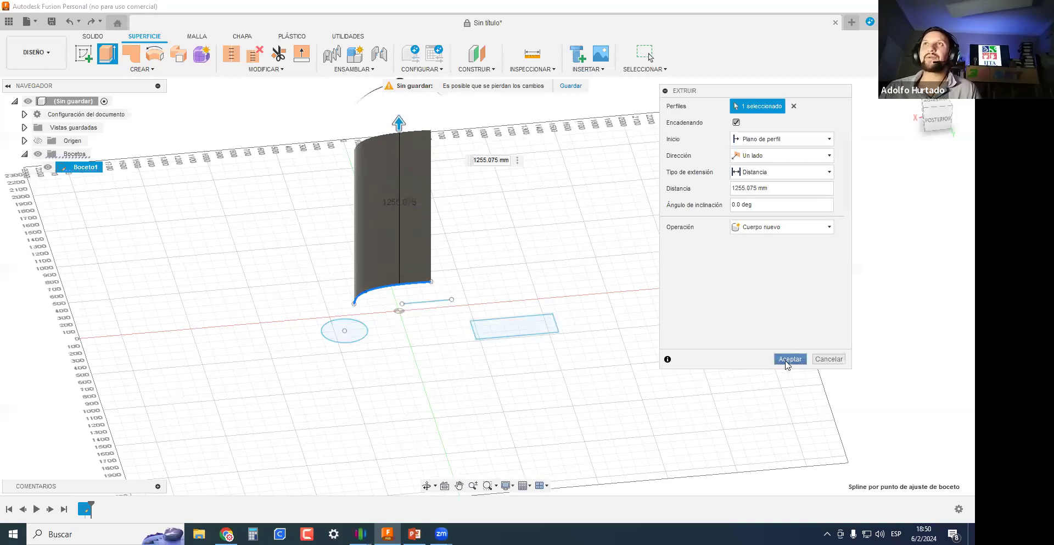
# Examine the extruded spline surface and how its body is listed in the model's bodies folder.
pyautogui.click(80, 168)
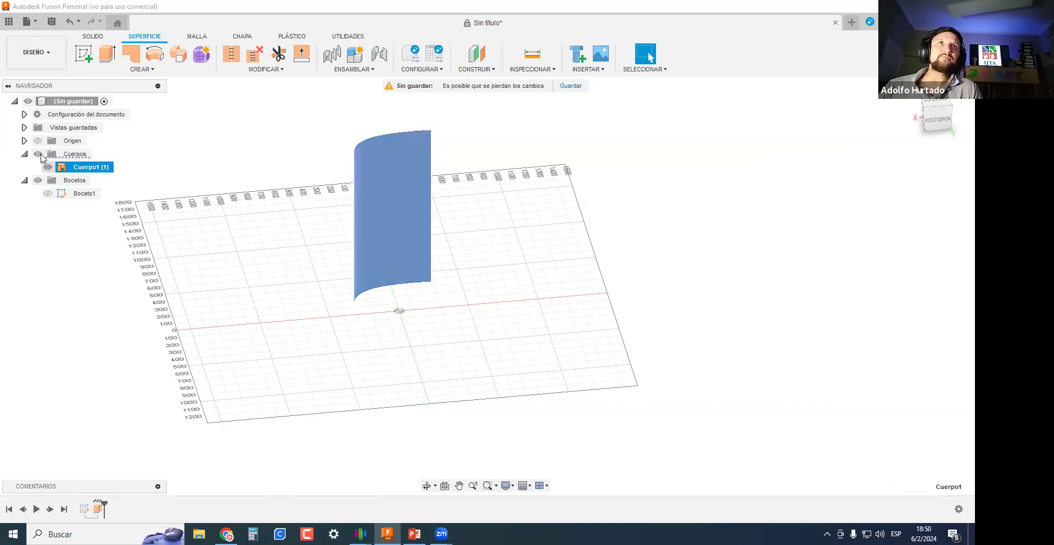
pyautogui.click(24, 155)
pyautogui.click(25, 155)
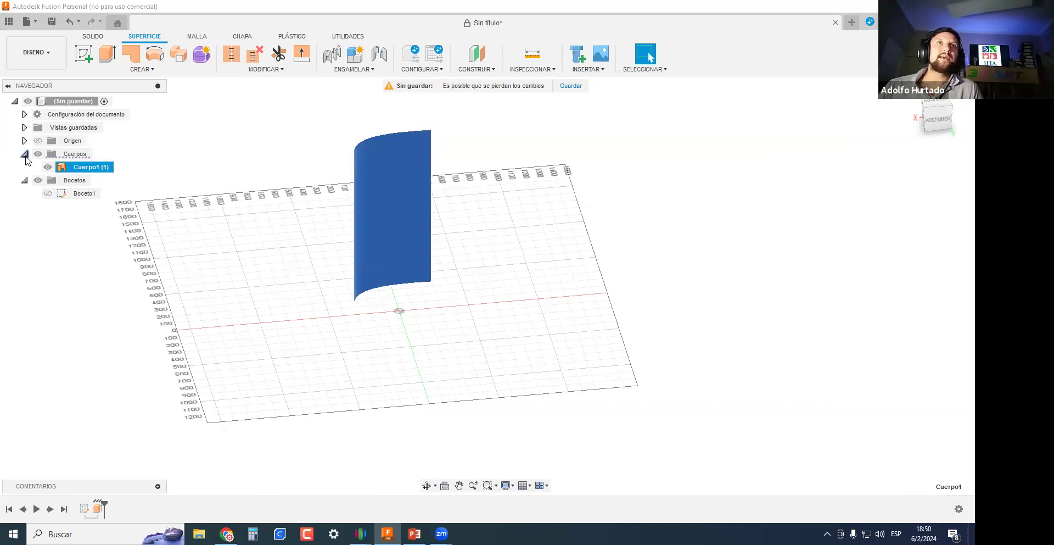
pyautogui.scroll(2, 388, 209)
pyautogui.keyDown('shift'); pyautogui.moveTo(476, 395); pyautogui.dragTo(428, 308, button='middle'); pyautogui.keyUp('shift')
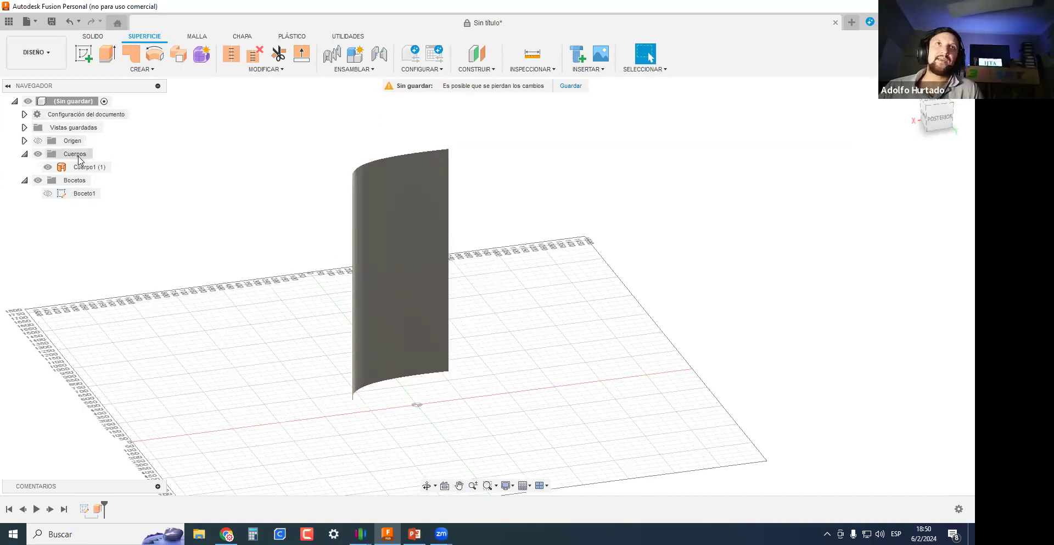
pyautogui.moveTo(251, 274); pyautogui.dragTo(198, 134, button='middle')
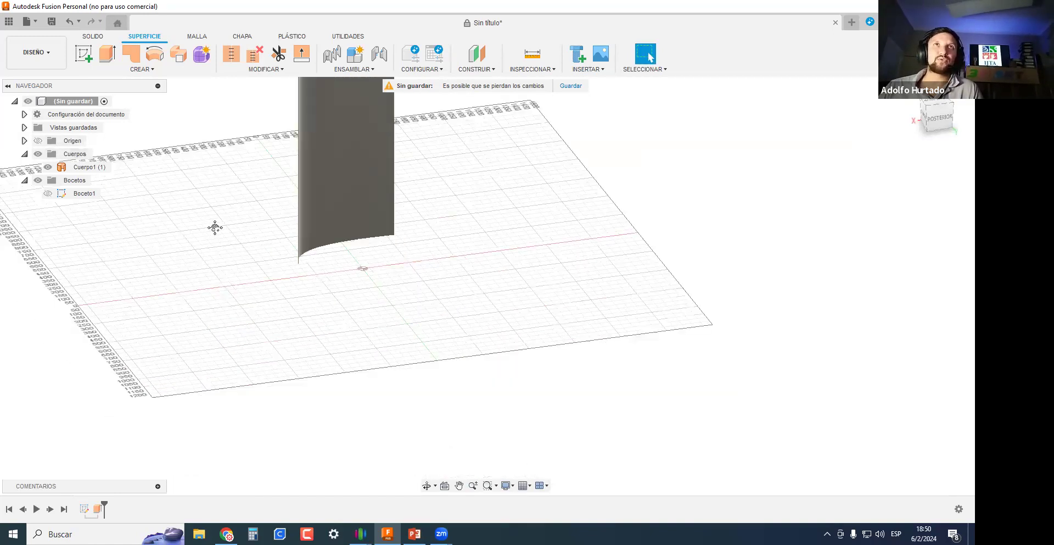
pyautogui.moveTo(215, 226); pyautogui.dragTo(233, 306, button='middle')
# Show the sketch and extrude the circle as a new solid body with a distance of -500 mm.
pyautogui.click(48, 193)
pyautogui.click(82, 194)
pyautogui.click(410, 434)
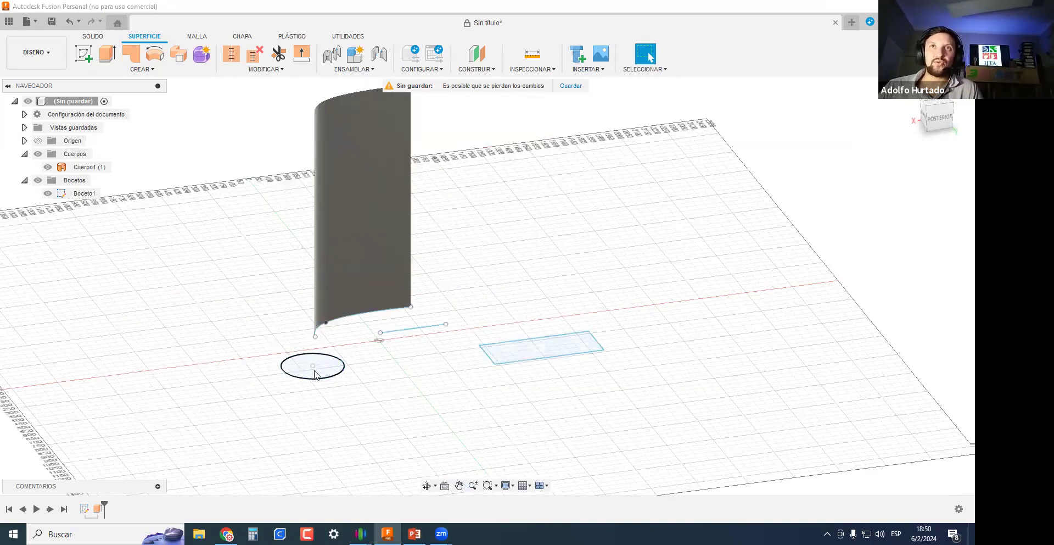
pyautogui.click(299, 371)
pyautogui.press('e')
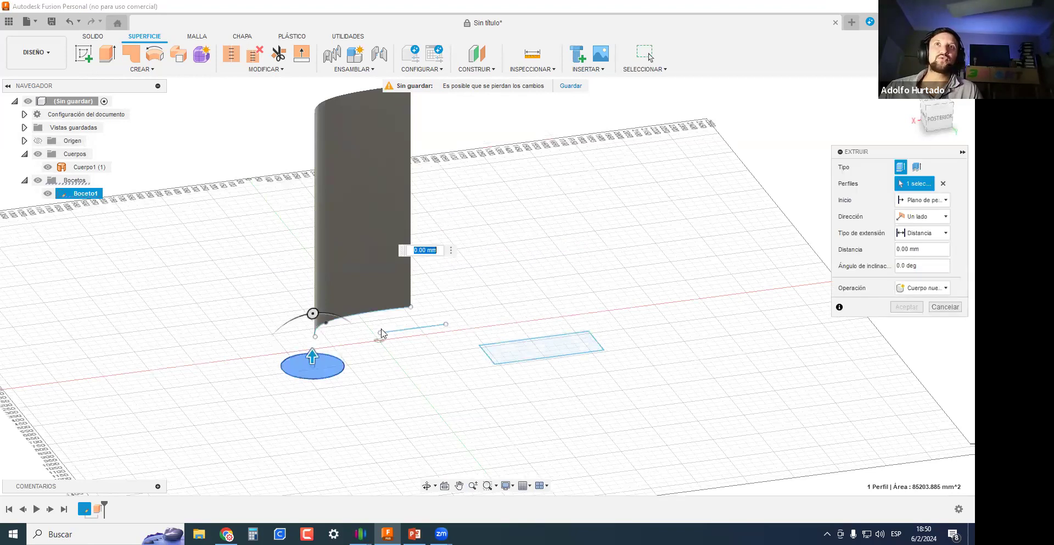
pyautogui.write('-500')
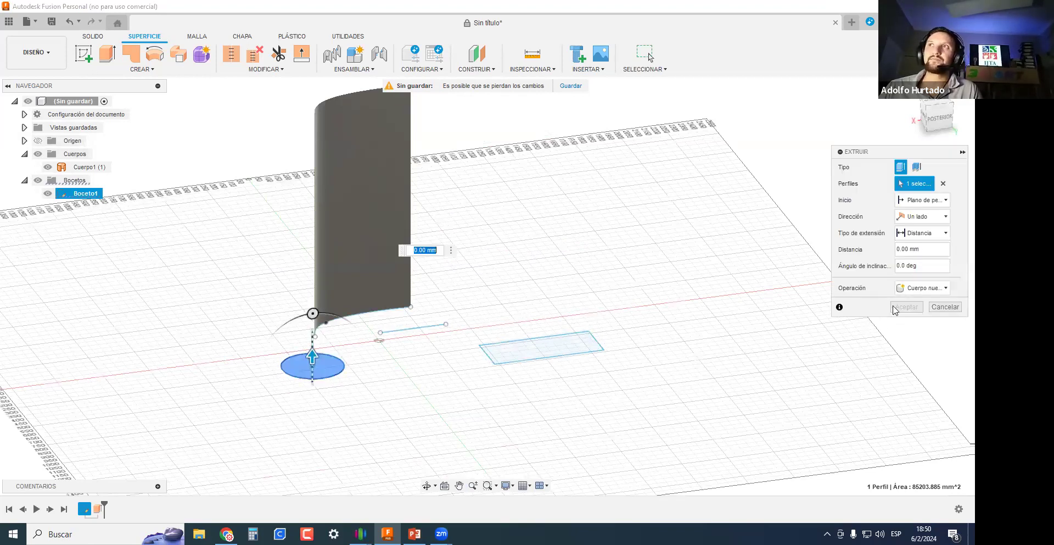
pyautogui.click(898, 306)
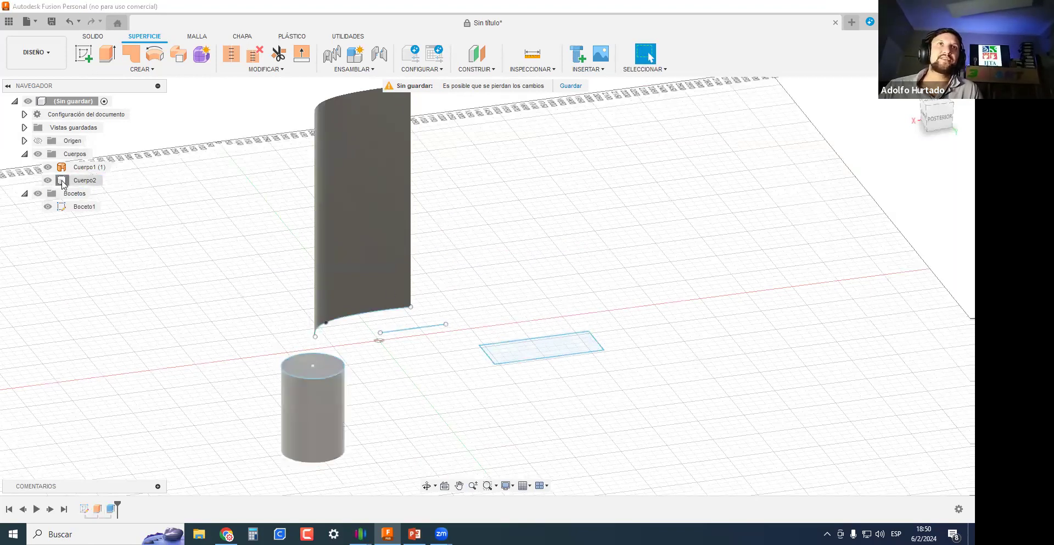
# Compare the solid cylinder with the spline surface body, examining their body icons and both sides of the surface.
pyautogui.click(63, 185)
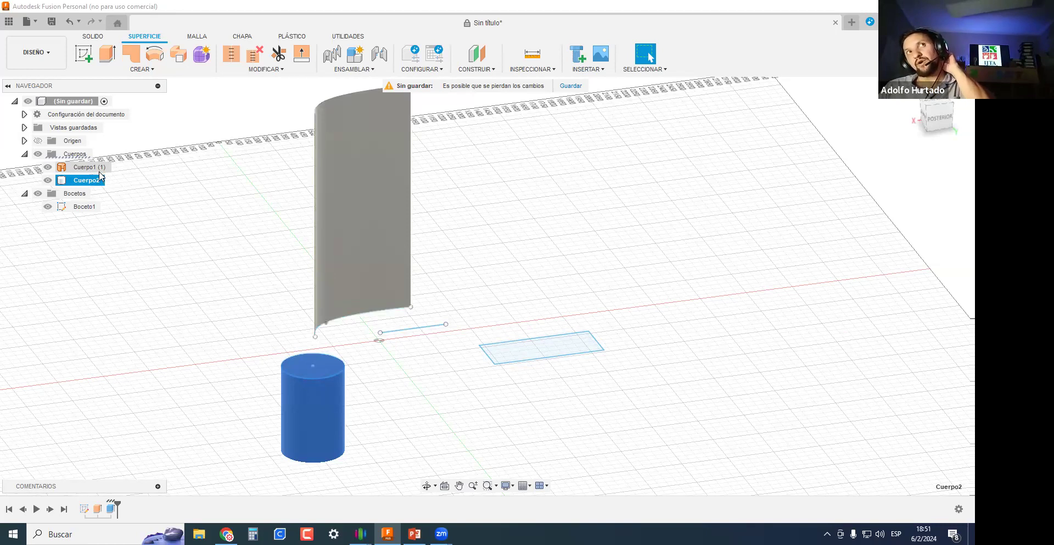
pyautogui.scroll(-3, 179, 291)
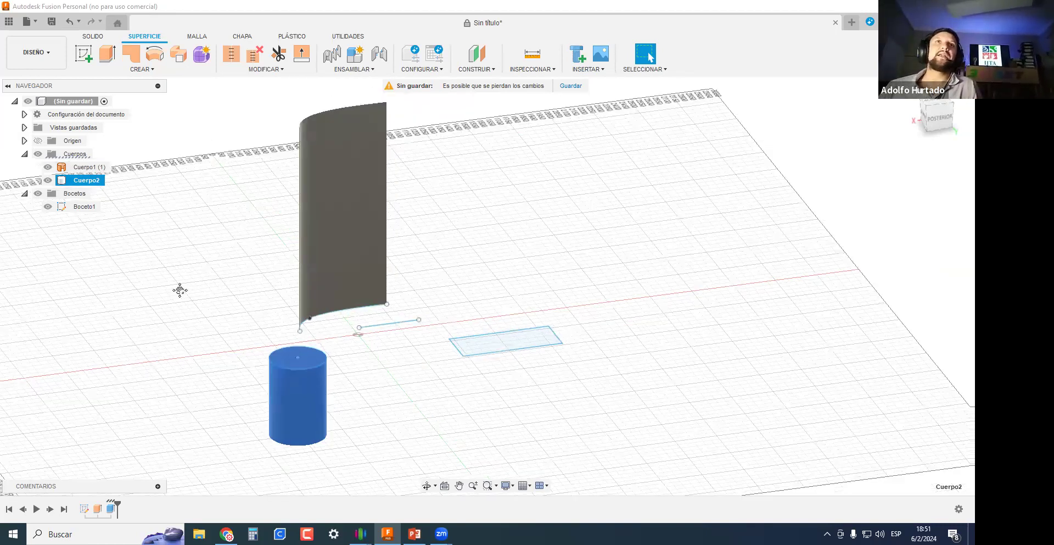
pyautogui.click(176, 296)
pyautogui.moveTo(179, 295)
pyautogui.keyDown('shift'); pyautogui.mouseDown(button='middle')
pyautogui.moveTo(205, 301)
pyautogui.moveTo(186, 283)
pyautogui.mouseUp(button='middle'); pyautogui.keyUp('shift')
pyautogui.moveTo(202, 317)
pyautogui.keyDown('shift'); pyautogui.mouseDown(button='middle')
pyautogui.moveTo(83, 322)
pyautogui.moveTo(275, 222)
pyautogui.moveTo(363, 159)
pyautogui.moveTo(259, 221)
pyautogui.moveTo(467, 242)
pyautogui.mouseUp(button='middle'); pyautogui.keyUp('shift')
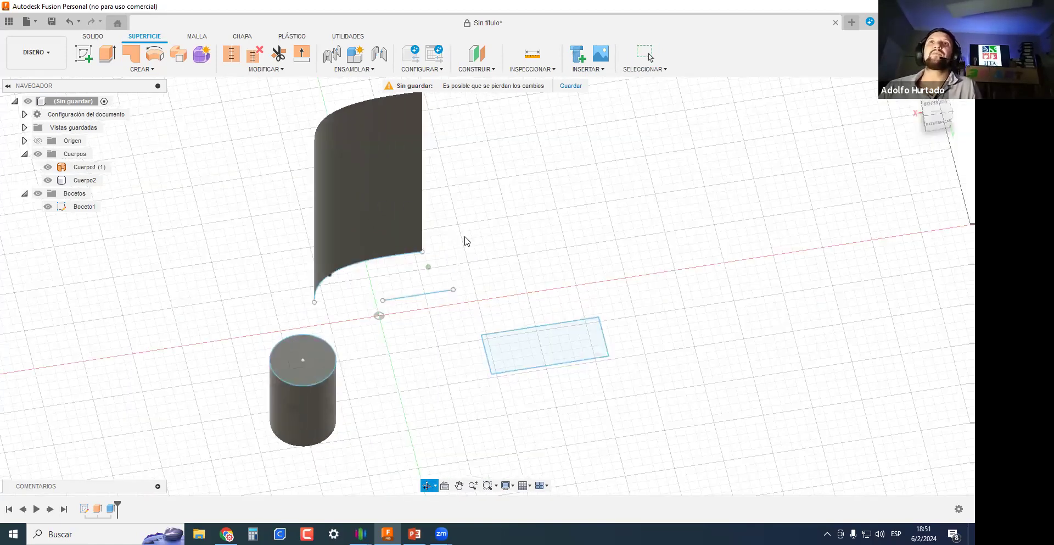
pyautogui.click(371, 218)
pyautogui.keyDown('shift'); pyautogui.moveTo(580, 183); pyautogui.dragTo(391, 141, button='middle'); pyautogui.keyUp('shift')
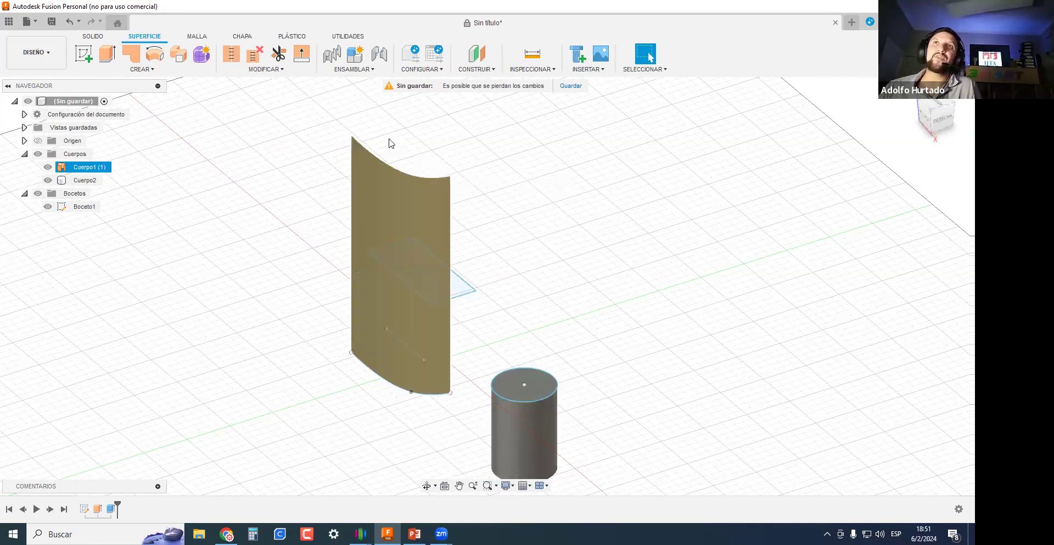
pyautogui.keyDown('shift'); pyautogui.moveTo(210, 218); pyautogui.dragTo(259, 305, button='middle'); pyautogui.keyUp('shift')
pyautogui.click(262, 310)
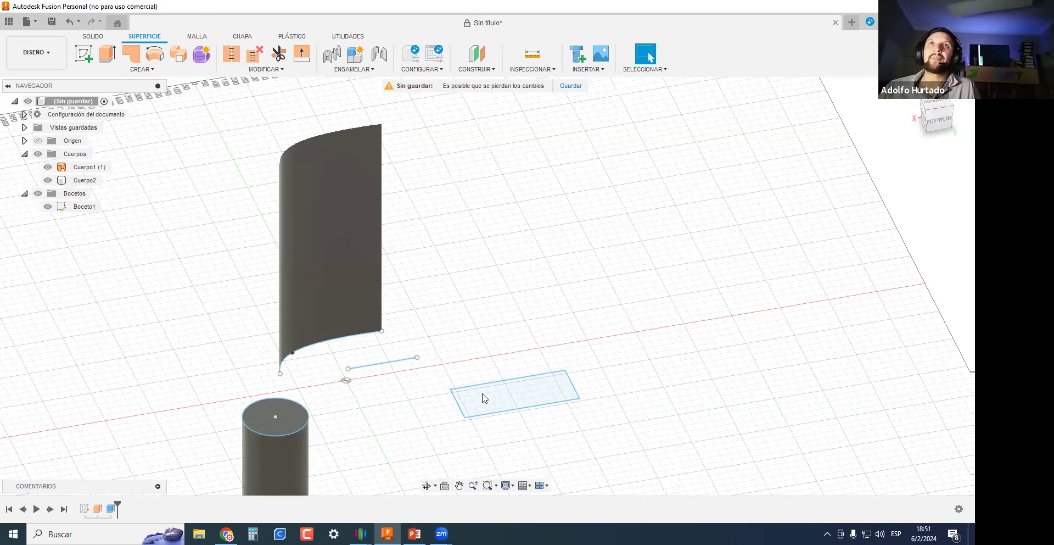
pyautogui.scroll(-2, 253, 306)
pyautogui.scroll(2, 489, 398)
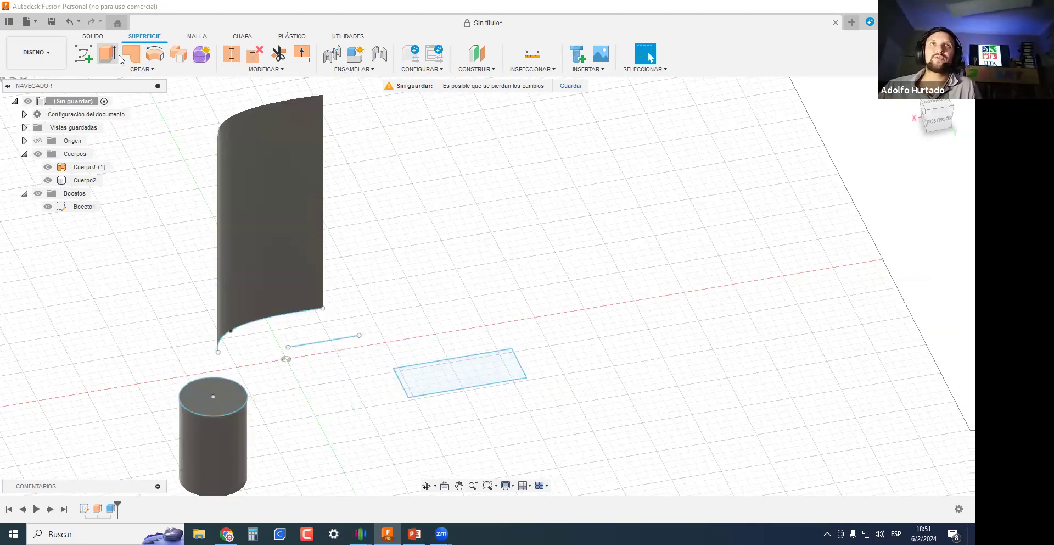
# Extrude the closed rectangle upward as a surface into a new body and select that body.
pyautogui.click(118, 57)
pyautogui.click(456, 364)
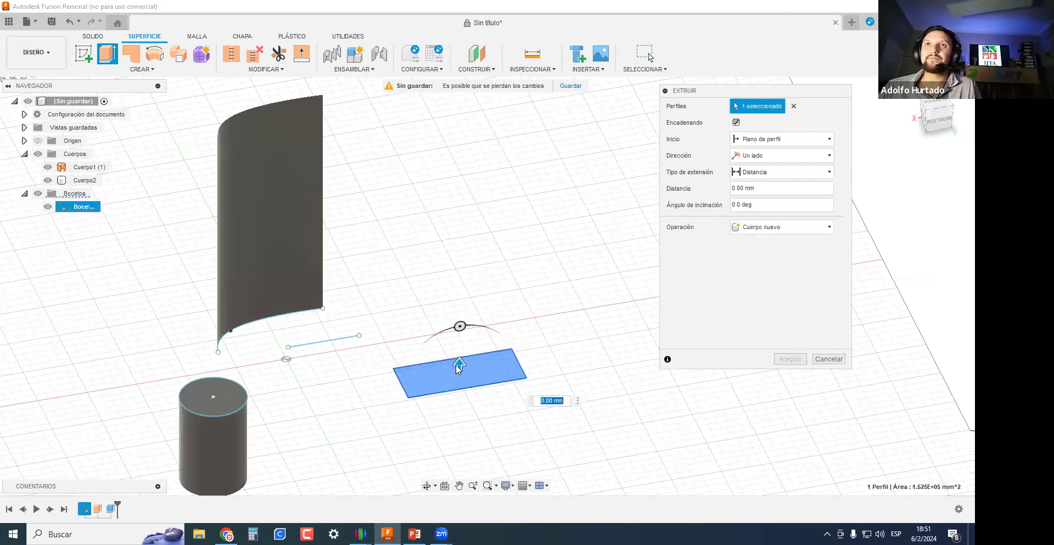
pyautogui.moveTo(456, 363); pyautogui.dragTo(460, 175)
pyautogui.click(790, 360)
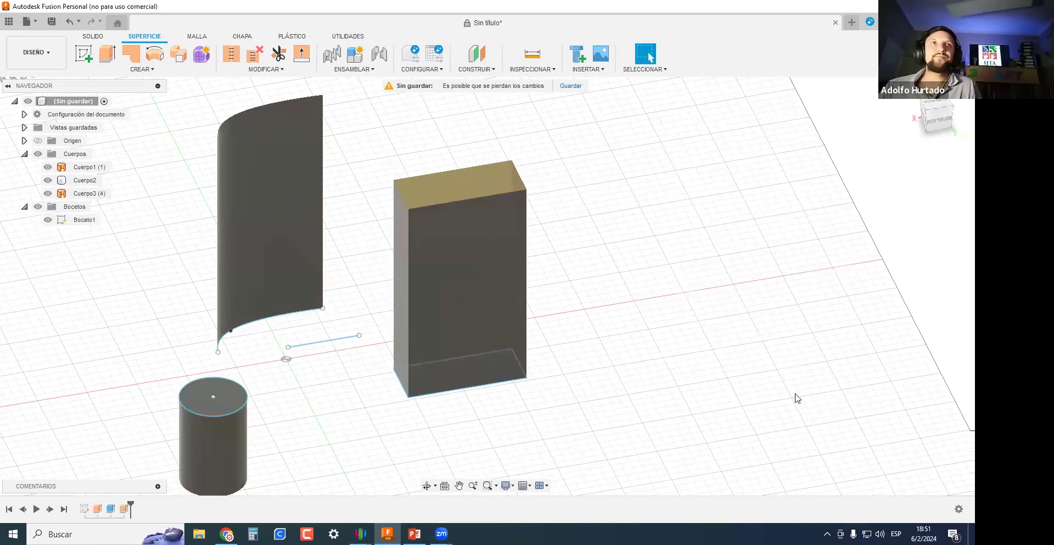
pyautogui.click(85, 194)
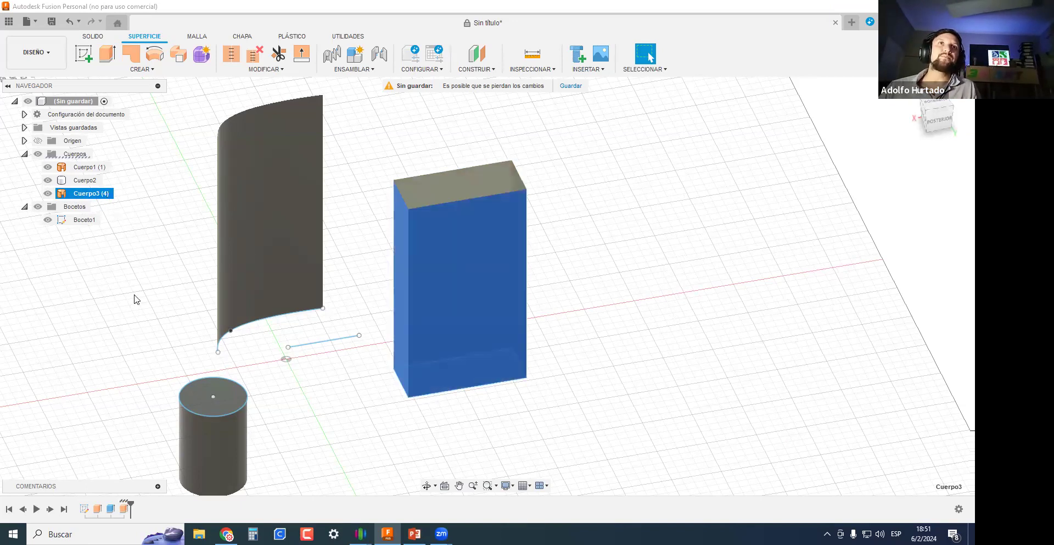
# Clear the body selection and examine the open-topped rectangular surface body from different angles.
pyautogui.click(147, 279)
pyautogui.keyDown('shift'); pyautogui.moveTo(341, 306); pyautogui.dragTo(280, 359, button='middle'); pyautogui.keyUp('shift')
pyautogui.scroll(4, 344, 406)
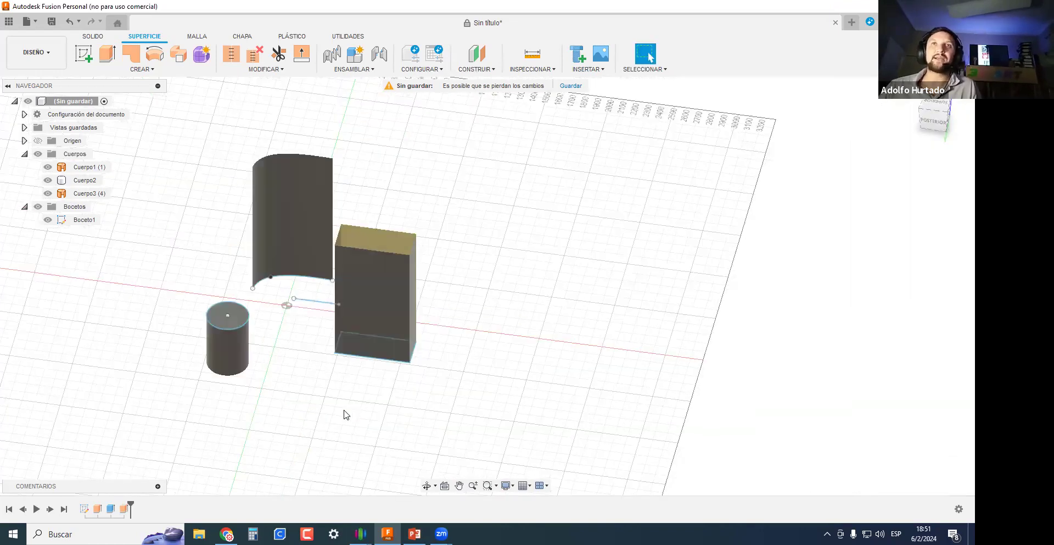
pyautogui.press('Escape')
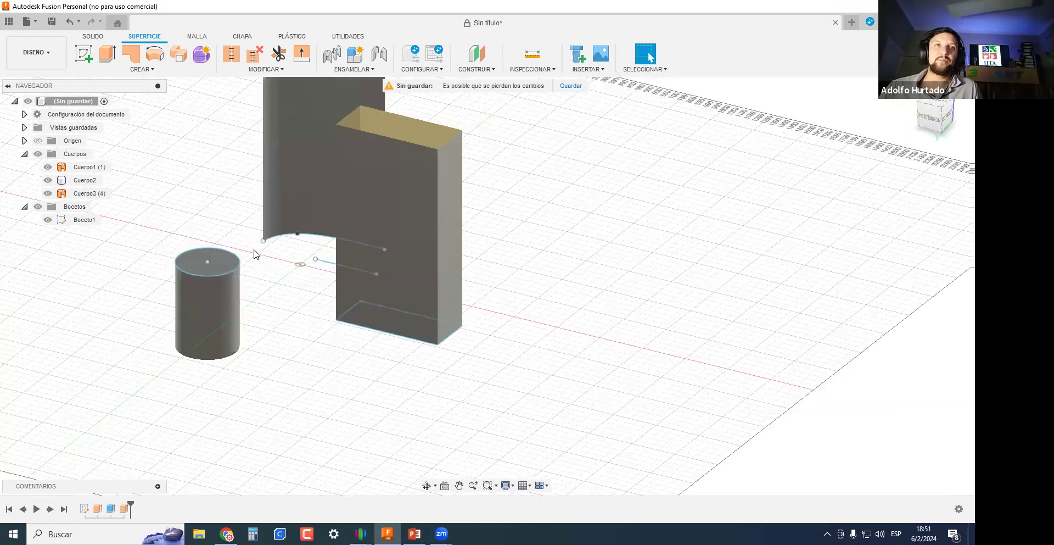
pyautogui.keyDown('shift'); pyautogui.moveTo(253, 254); pyautogui.dragTo(250, 281, button='middle'); pyautogui.keyUp('shift')
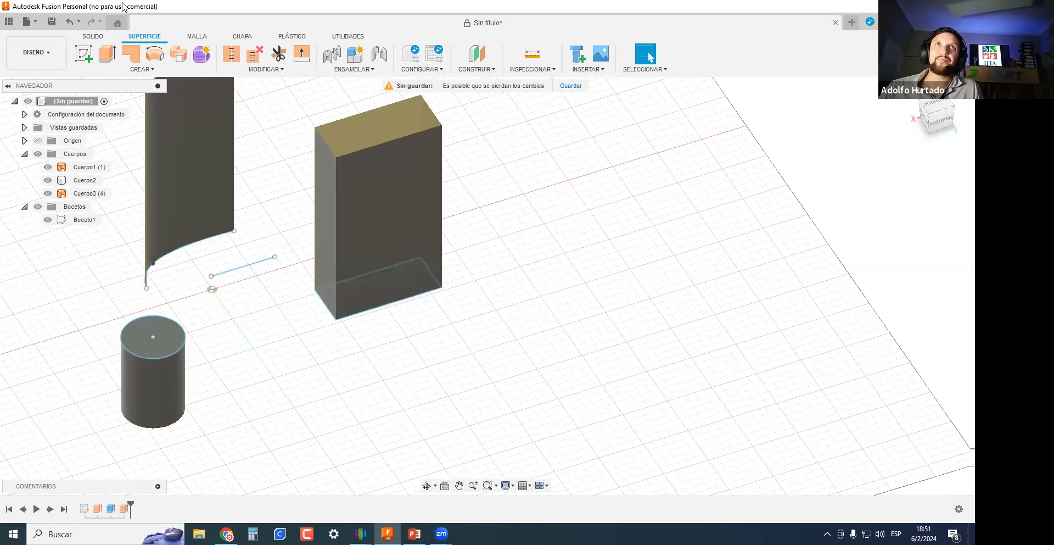
# Try extruding the straight sketch line as a surface, first downward about 600 mm, and then upward about 390 mm.
pyautogui.click(108, 53)
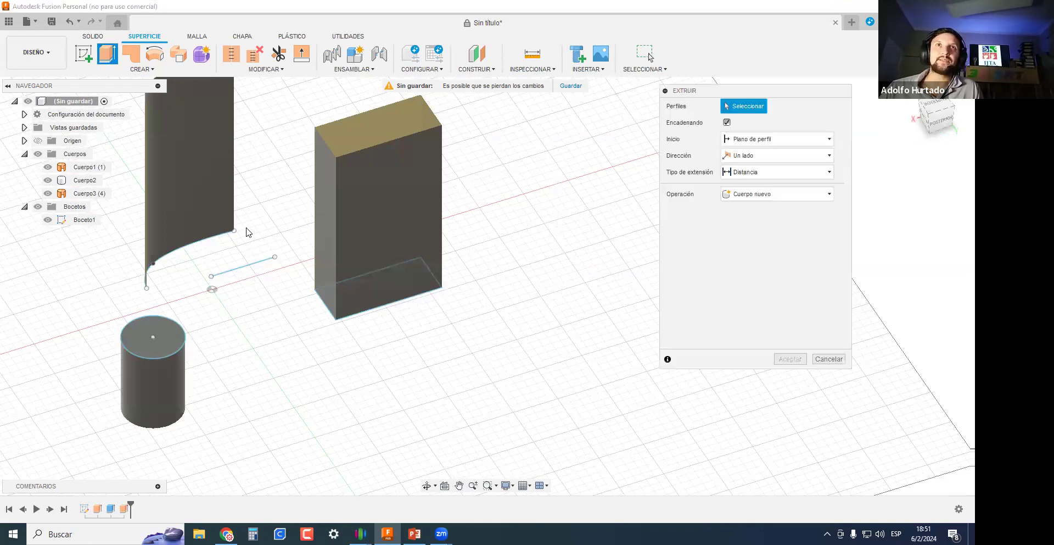
pyautogui.click(240, 270)
pyautogui.moveTo(239, 259)
pyautogui.mouseDown()
pyautogui.moveTo(247, 157)
pyautogui.moveTo(248, 352)
pyautogui.mouseUp()
pyautogui.click(775, 227)
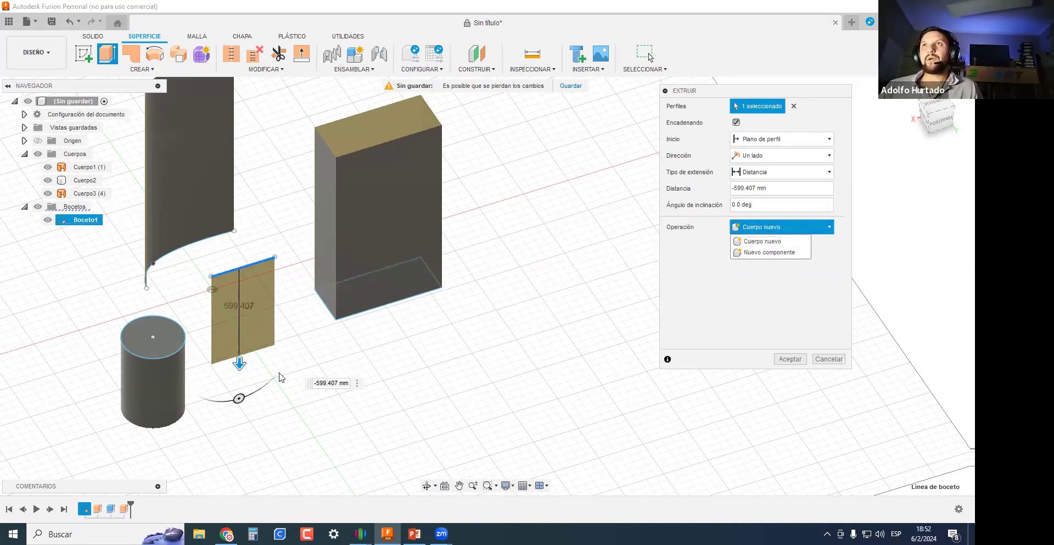
pyautogui.moveTo(238, 363); pyautogui.dragTo(238, 204)
pyautogui.scroll(-2, 277, 286)
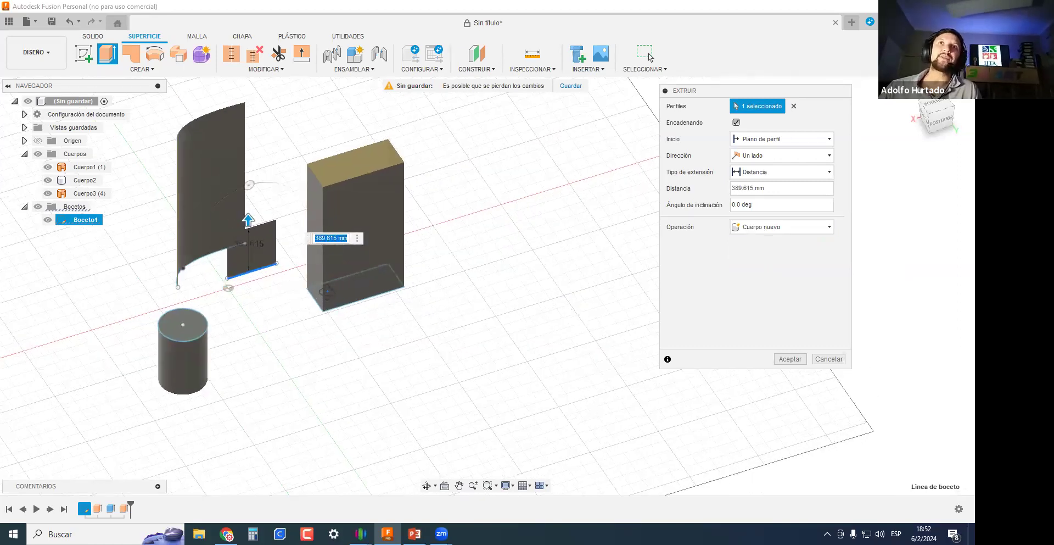
pyautogui.keyDown('shift'); pyautogui.moveTo(319, 287); pyautogui.dragTo(713, 285, button='middle'); pyautogui.keyUp('shift')
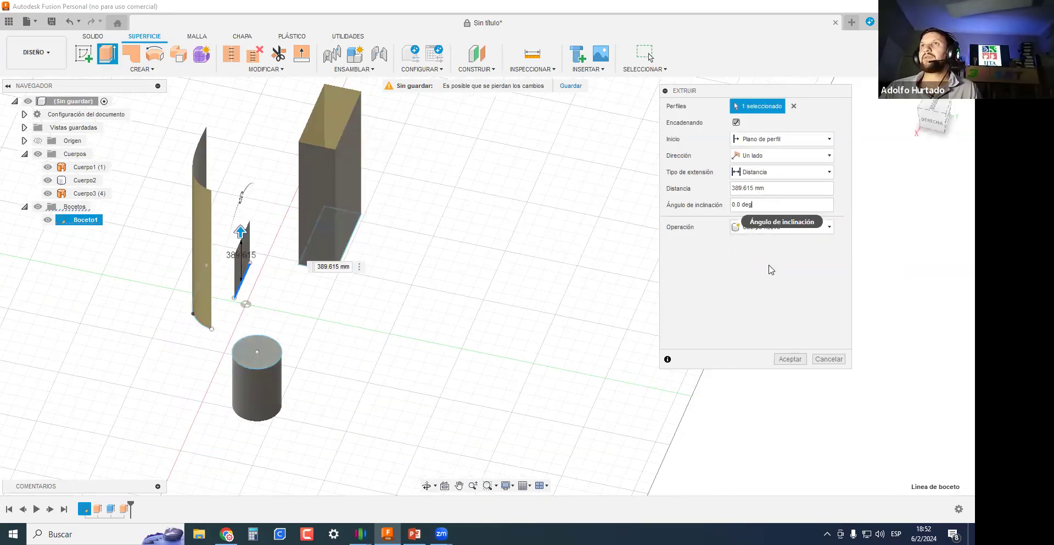
# Try taper angles of 45 and -45 degrees on the line's surface extrusion, extend it to about 1016 mm, and cancel the command.
pyautogui.doubleClick(776, 205)
pyautogui.write('45')
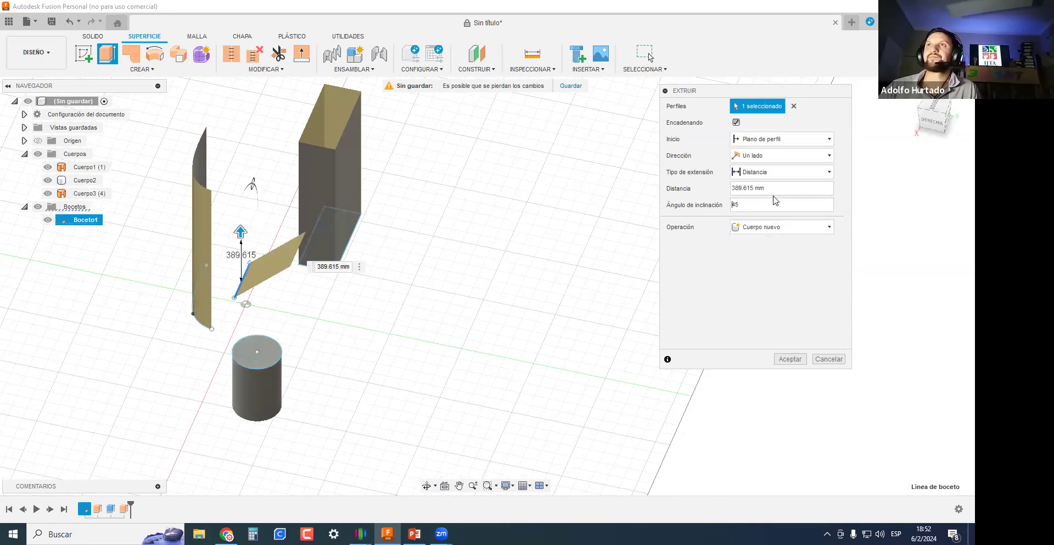
pyautogui.moveTo(240, 231); pyautogui.dragTo(235, 160)
pyautogui.scroll(-2, 241, 307)
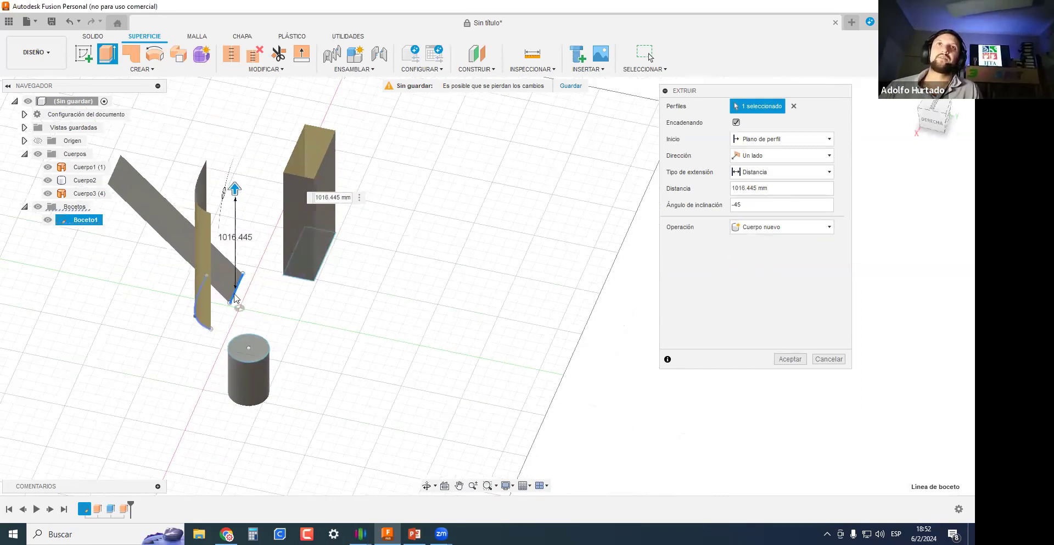
pyautogui.scroll(-1, 234, 215)
pyautogui.click(766, 206)
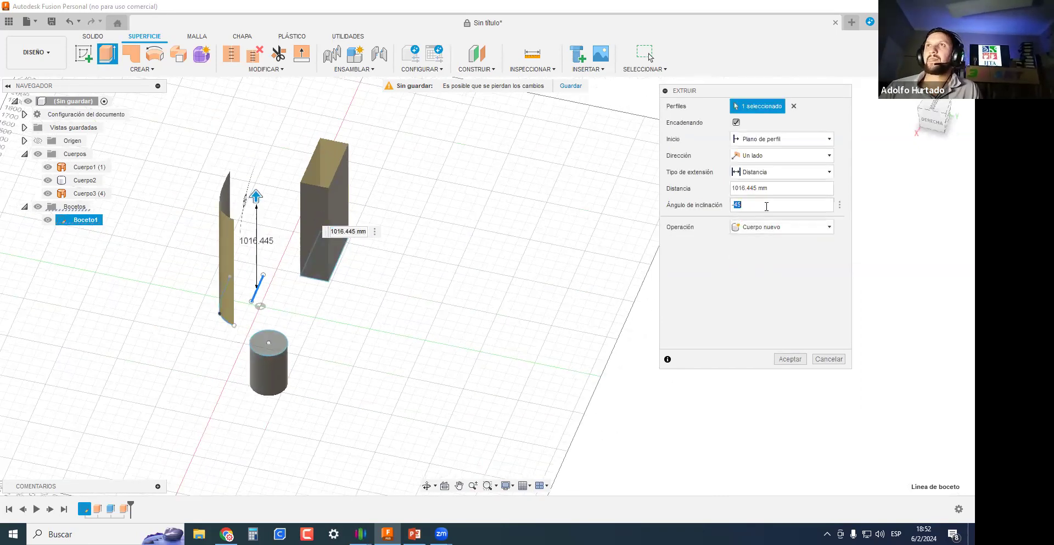
pyautogui.moveTo(253, 194)
pyautogui.mouseDown()
pyautogui.moveTo(256, 223)
pyautogui.moveTo(255, 203)
pyautogui.mouseUp()
pyautogui.keyDown('shift'); pyautogui.moveTo(207, 207); pyautogui.dragTo(233, 189, button='middle'); pyautogui.keyUp('shift')
pyautogui.moveTo(233, 188); pyautogui.dragTo(181, 250)
pyautogui.press('Escape')
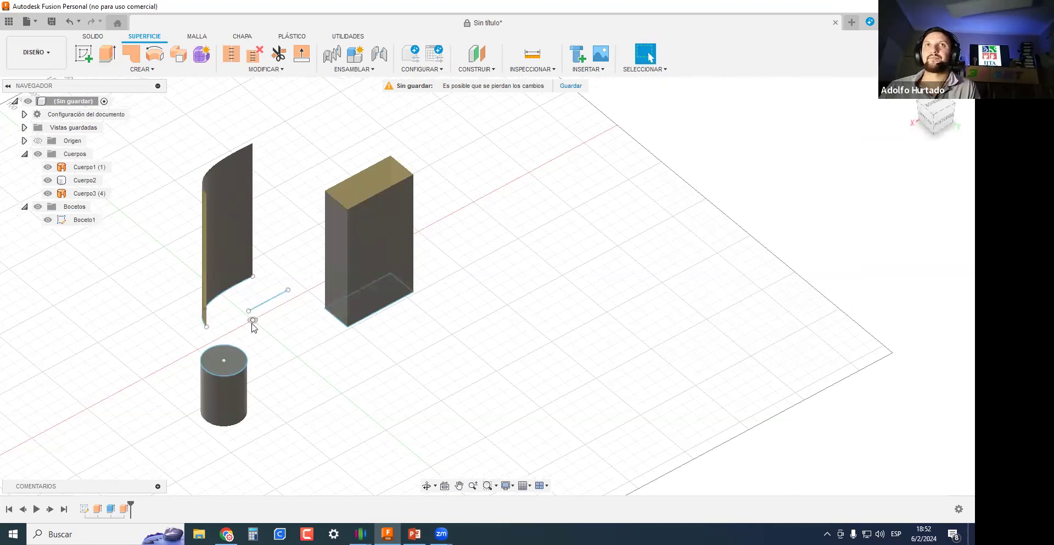
# Set up a surface extrusion of the straight sketch line, about 917 mm upward with a taper angle of -45 degrees.
pyautogui.click(116, 53)
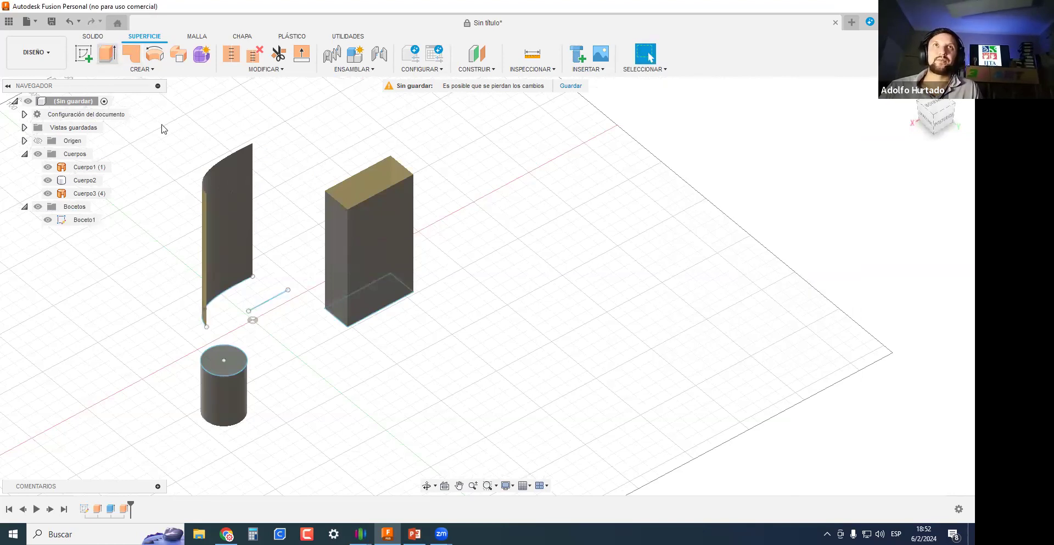
pyautogui.click(270, 305)
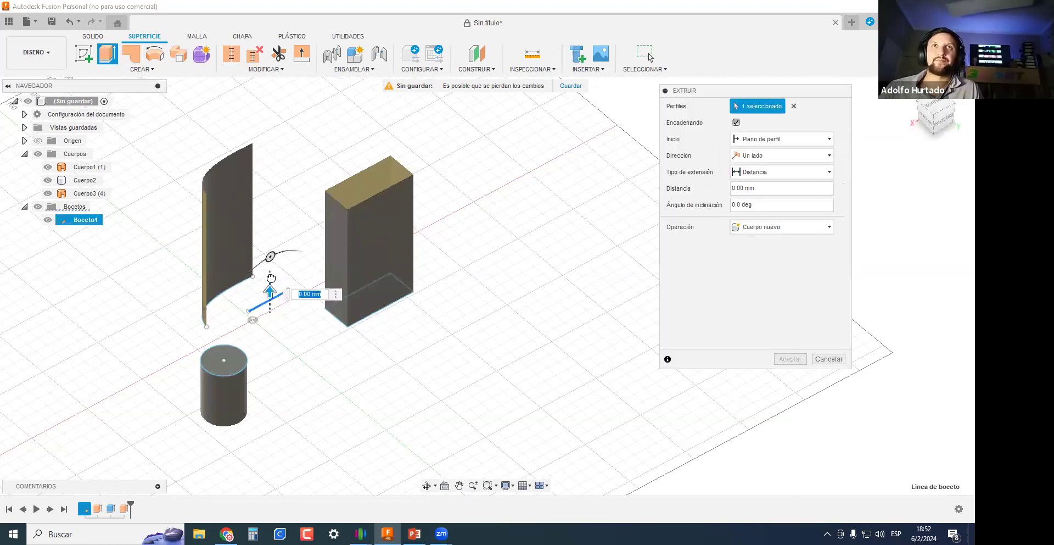
pyautogui.click(755, 203)
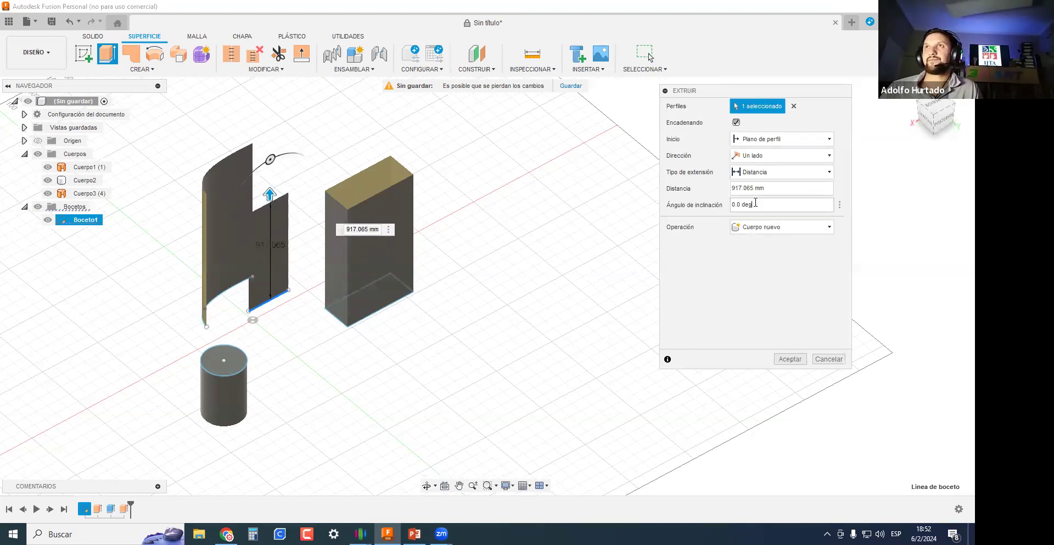
pyautogui.write('-45')
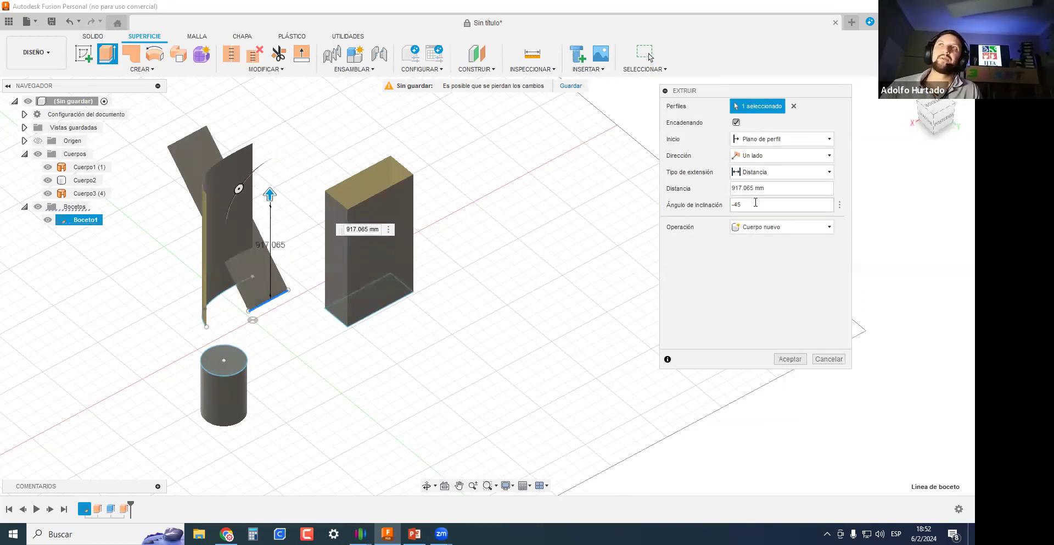
pyautogui.scroll(-2, 277, 357)
pyautogui.moveTo(275, 311); pyautogui.dragTo(506, 273, button='middle')
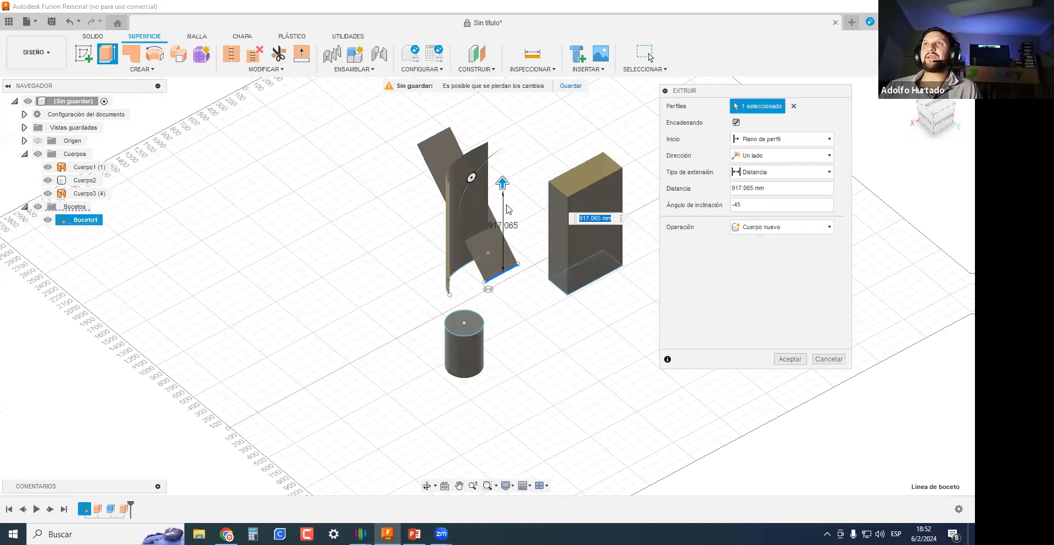
pyautogui.scroll(3, 635, 218)
pyautogui.moveTo(383, 316)
pyautogui.keyDown('shift'); pyautogui.mouseDown(button='middle')
pyautogui.moveTo(449, 315)
pyautogui.moveTo(381, 309)
pyautogui.mouseUp(button='middle'); pyautogui.keyUp('shift')
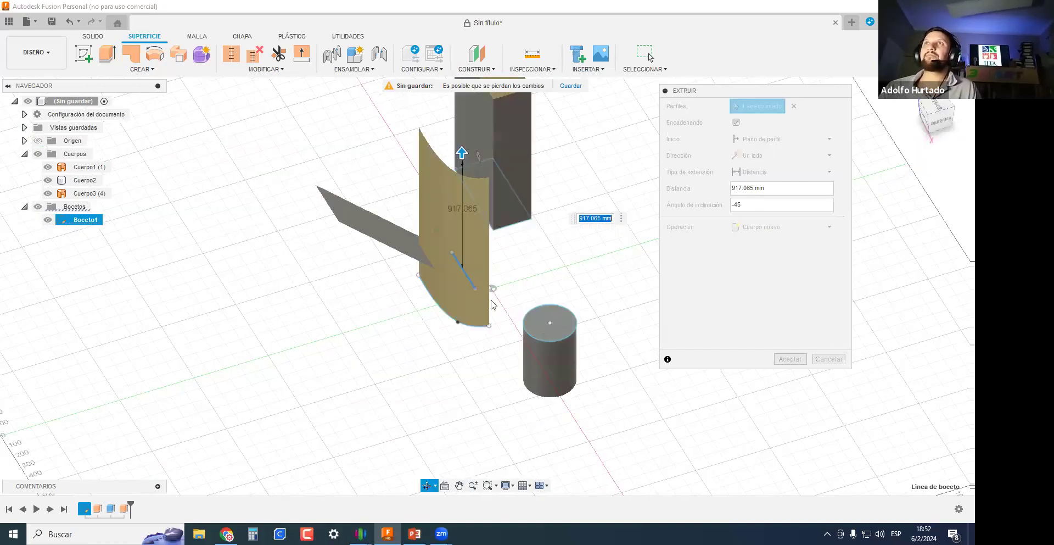
pyautogui.keyDown('shift'); pyautogui.moveTo(520, 260); pyautogui.dragTo(567, 246, button='middle'); pyautogui.keyUp('shift')
pyautogui.scroll(3, 566, 246)
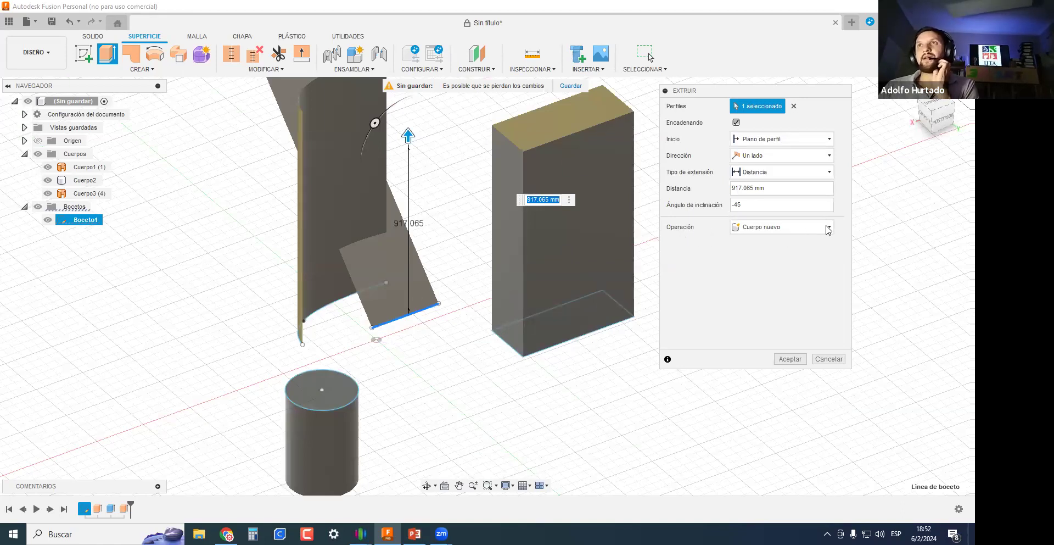
# Keep the extrusion's operation as Cuerpo nuevo and create the inclined surface.
pyautogui.click(808, 231)
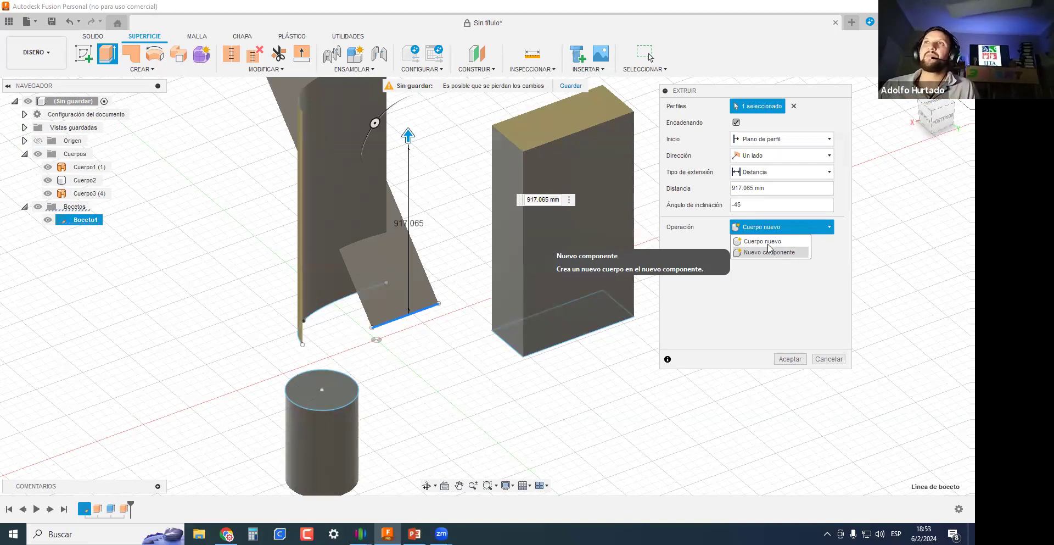
pyautogui.click(763, 241)
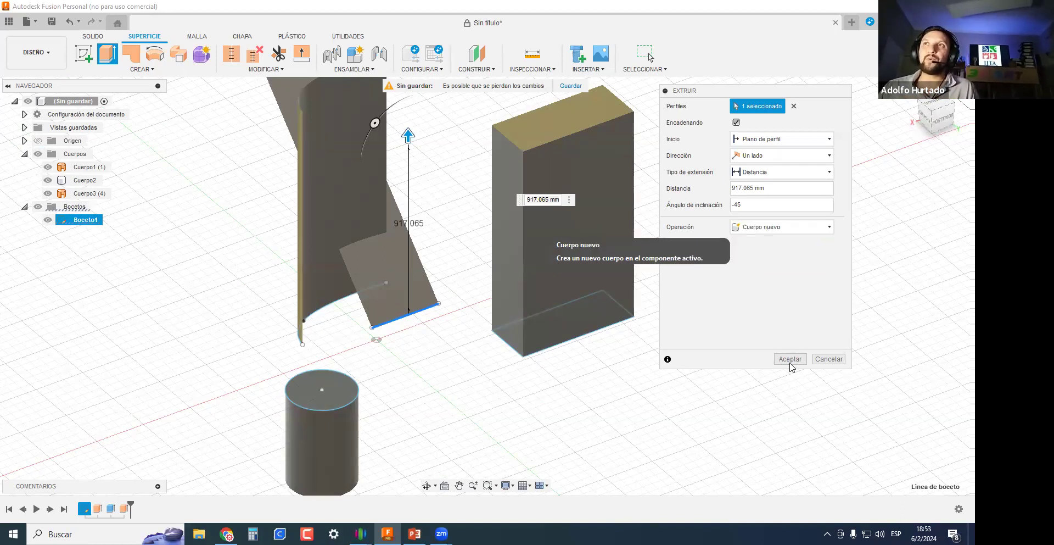
pyautogui.click(789, 359)
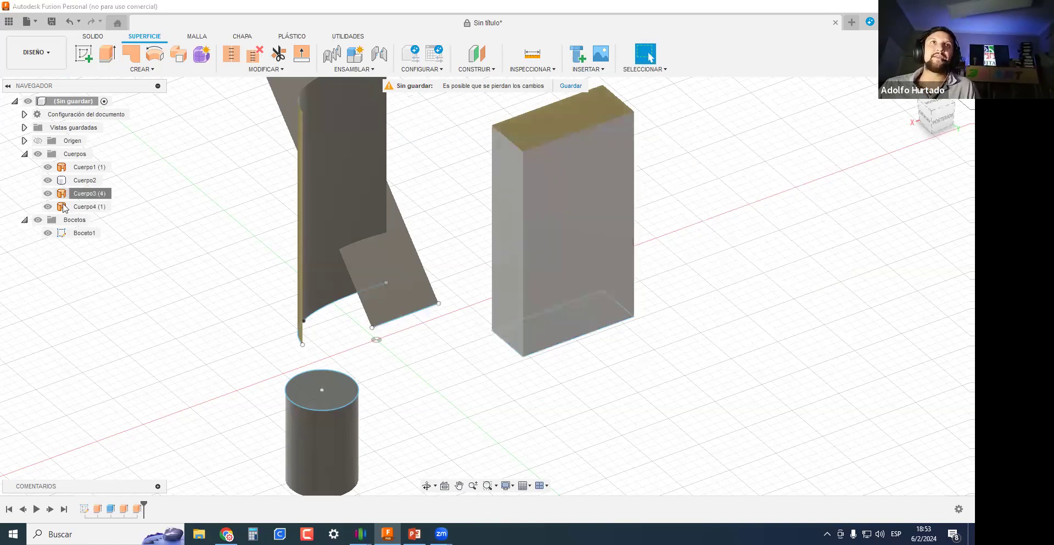
# Compare the rectangular and inclined surface bodies by selecting them, and examine the inclined face from several angles.
pyautogui.click(88, 194)
pyautogui.keyDown('shift'); pyautogui.click(82, 206); pyautogui.keyUp('shift')
pyautogui.keyDown('ctrl'); pyautogui.click(47, 206); pyautogui.keyUp('ctrl')
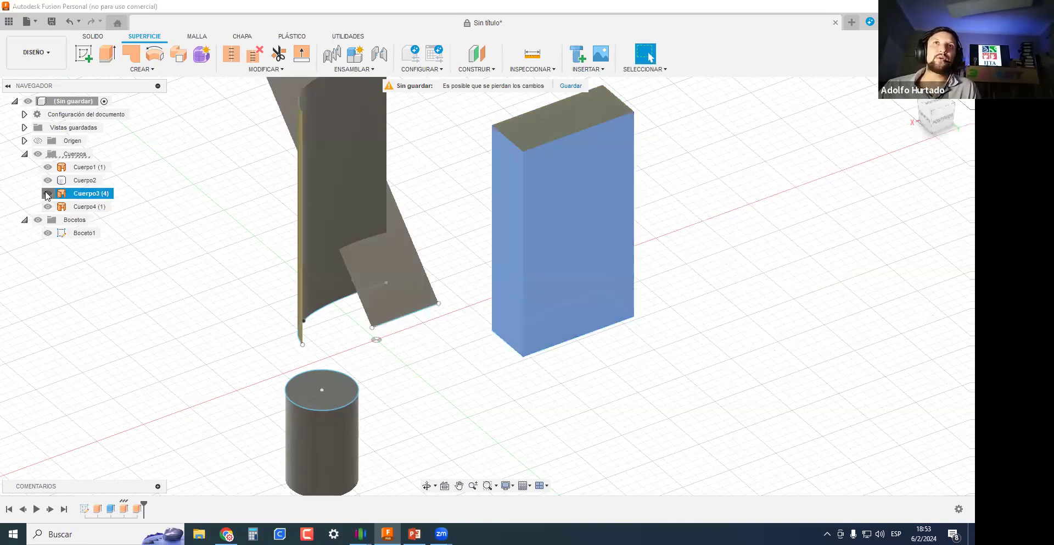
pyautogui.click(426, 342)
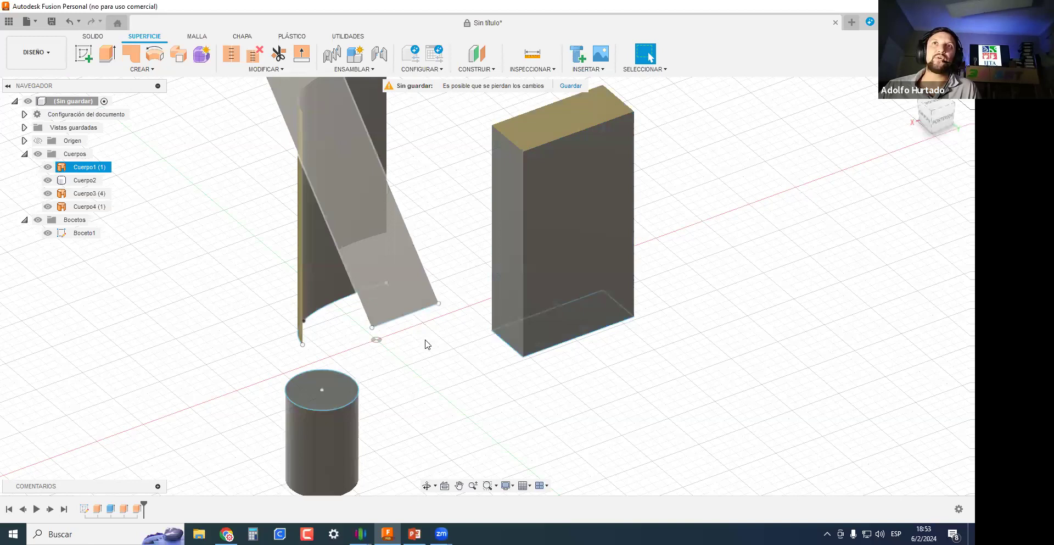
pyautogui.click(411, 291)
pyautogui.keyDown('shift'); pyautogui.moveTo(159, 324); pyautogui.dragTo(207, 322, button='middle'); pyautogui.keyUp('shift')
pyautogui.keyDown('shift'); pyautogui.moveTo(201, 287); pyautogui.dragTo(280, 384, button='middle'); pyautogui.keyUp('shift')
# Review the available surface creation commands, clear the face selection and look over all four bodies.
pyautogui.click(117, 22)
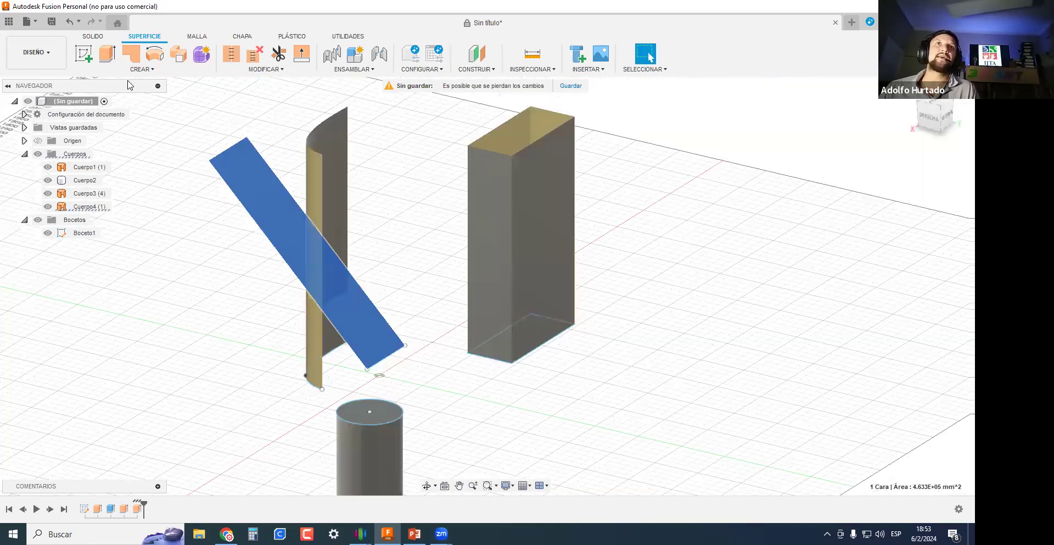
pyautogui.click(122, 71)
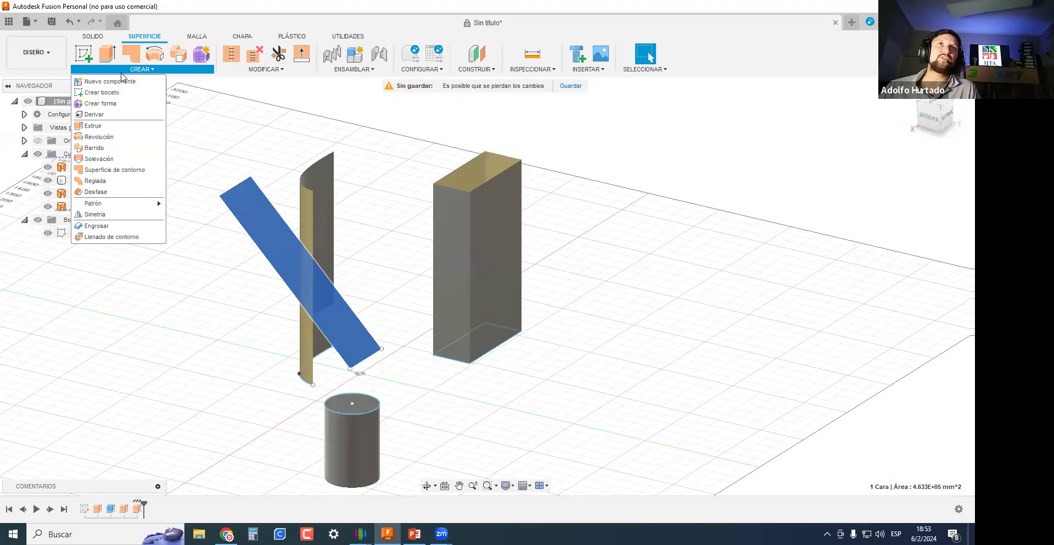
pyautogui.click(268, 294)
pyautogui.keyDown('shift'); pyautogui.moveTo(301, 288); pyautogui.dragTo(240, 365, button='middle'); pyautogui.keyUp('shift')
pyautogui.scroll(1, 296, 374)
pyautogui.scroll(-1, 240, 366)
pyautogui.scroll(-2, 245, 368)
pyautogui.moveTo(289, 263); pyautogui.dragTo(254, 210, button='middle')
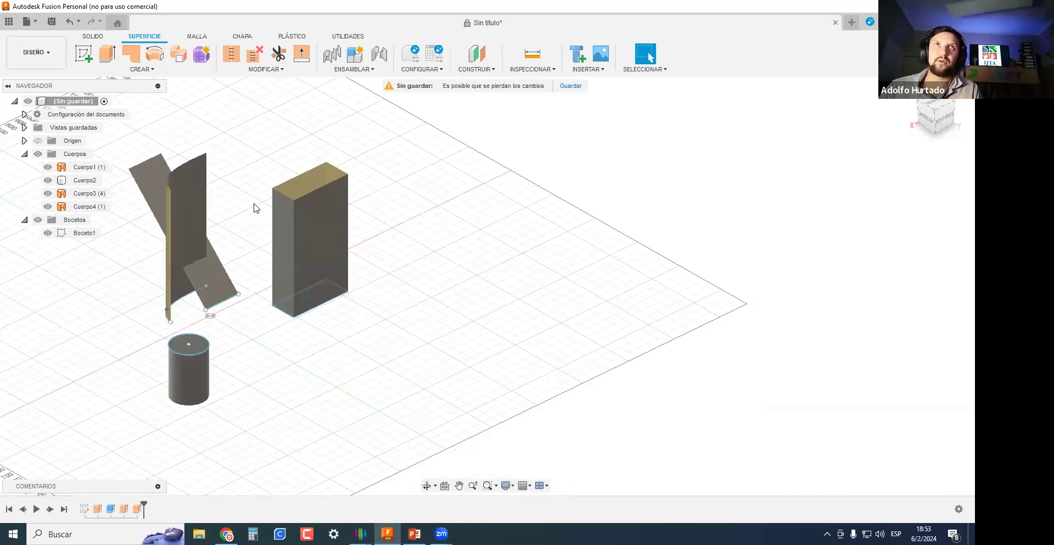
# Sketch an open chain of four connected lines on the horizontal plane, spanning about 2000 mm beside the existing bodies, and finish the sketch.
pyautogui.click(84, 53)
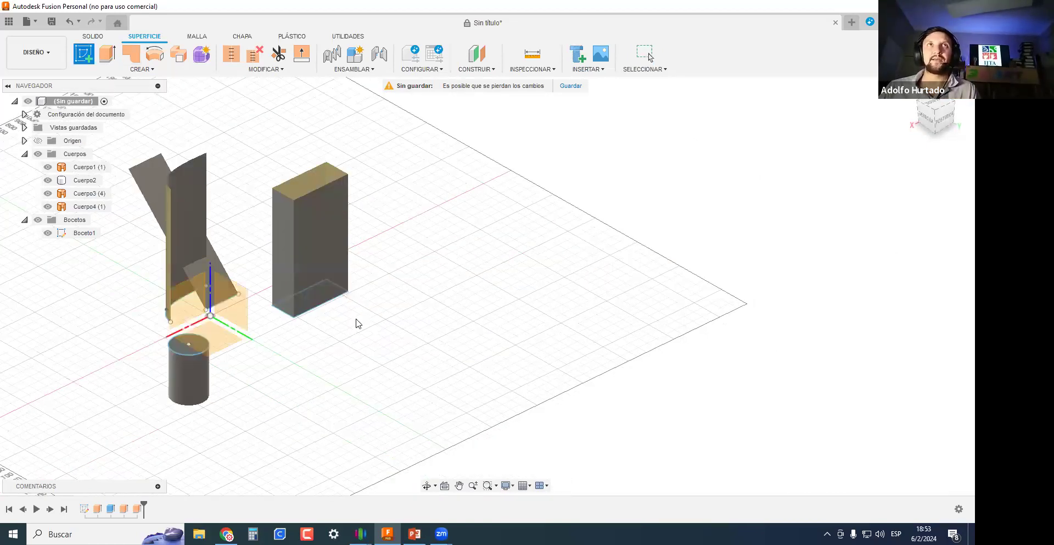
pyautogui.click(219, 349)
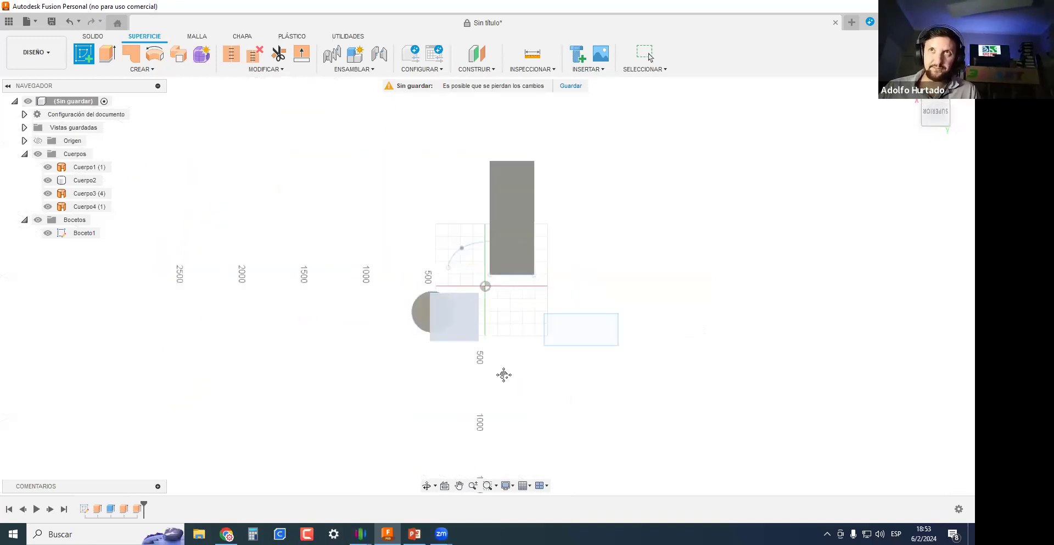
pyautogui.press('l')
pyautogui.click(394, 314)
pyautogui.click(466, 269)
pyautogui.click(572, 284)
pyautogui.click(642, 335)
pyautogui.click(608, 383)
pyautogui.press('Escape')
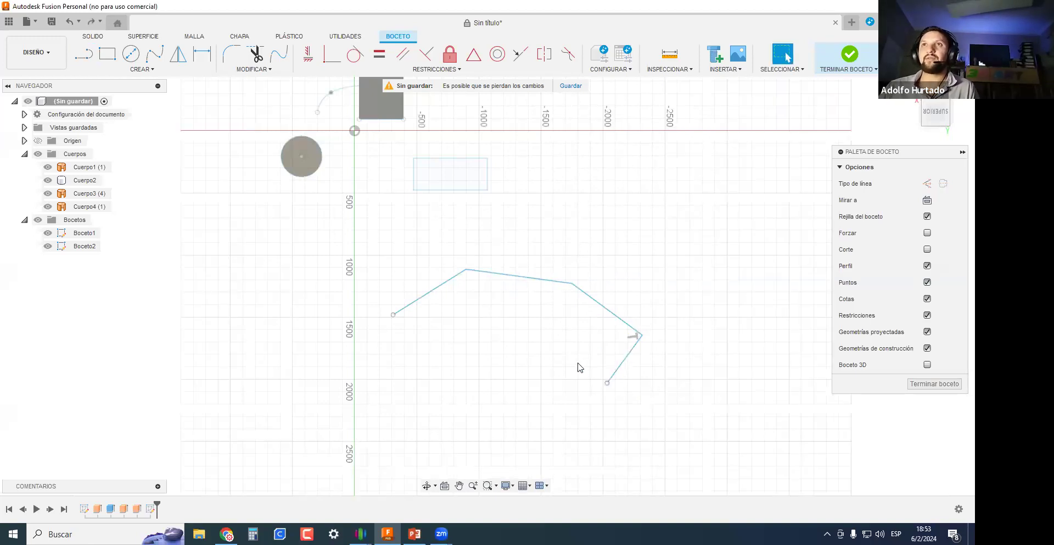
pyautogui.scroll(-3, 578, 367)
pyautogui.click(927, 385)
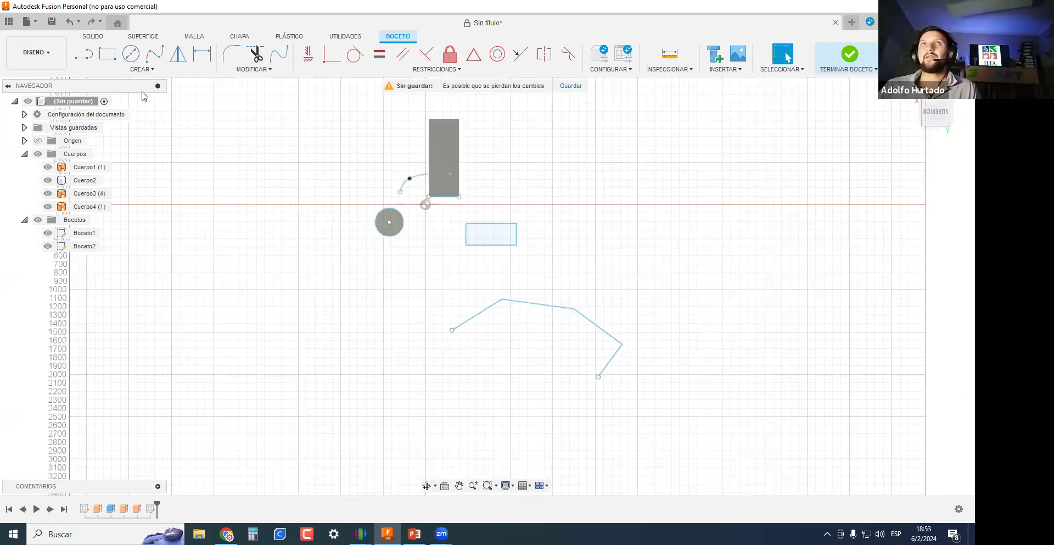
# Try selecting the connected line segments as surface extrusion profiles with Encadenando turned off, and cancel the extrusion.
pyautogui.click(107, 53)
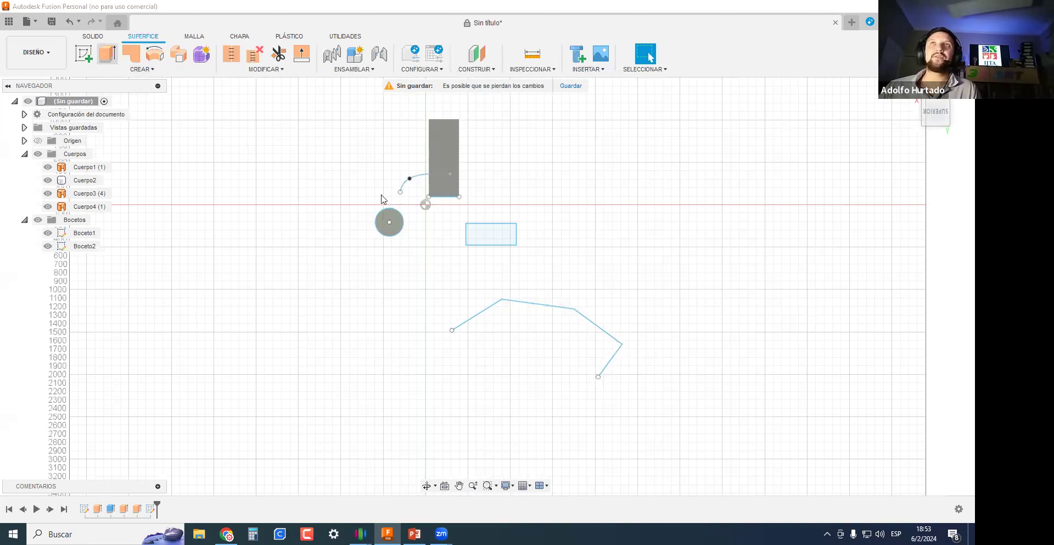
pyautogui.moveTo(520, 266)
pyautogui.mouseDown(button='middle')
pyautogui.moveTo(457, 301)
pyautogui.moveTo(473, 239)
pyautogui.moveTo(494, 229)
pyautogui.mouseUp(button='middle')
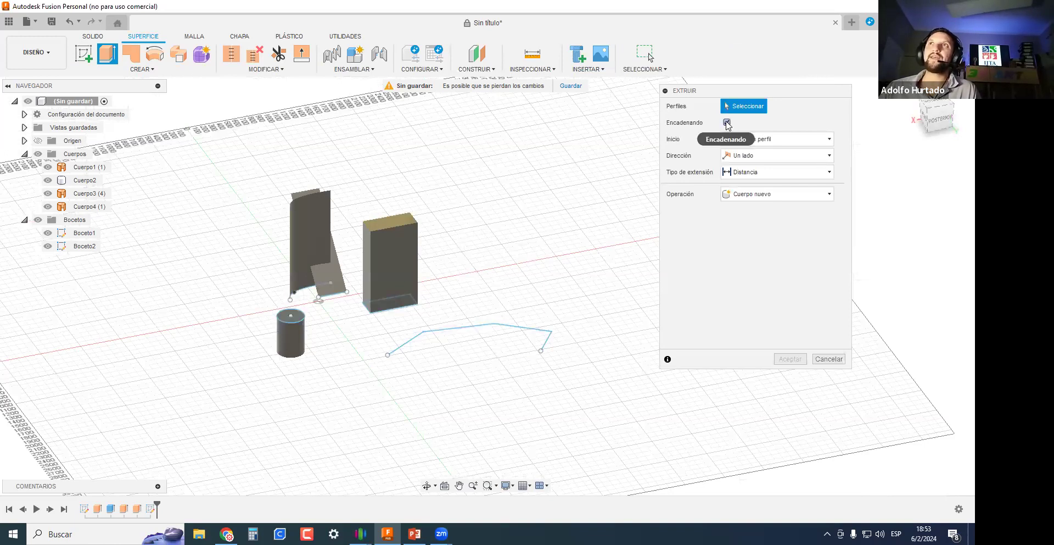
pyautogui.scroll(3, 431, 376)
pyautogui.click(430, 369)
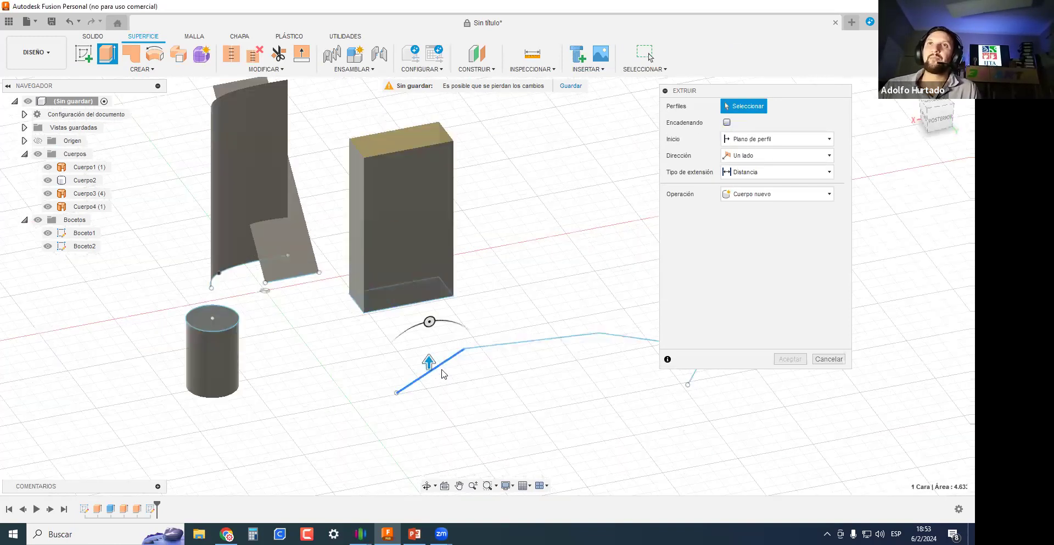
pyautogui.click(498, 346)
pyautogui.moveTo(452, 332); pyautogui.dragTo(278, 306, button='middle')
pyautogui.click(481, 314)
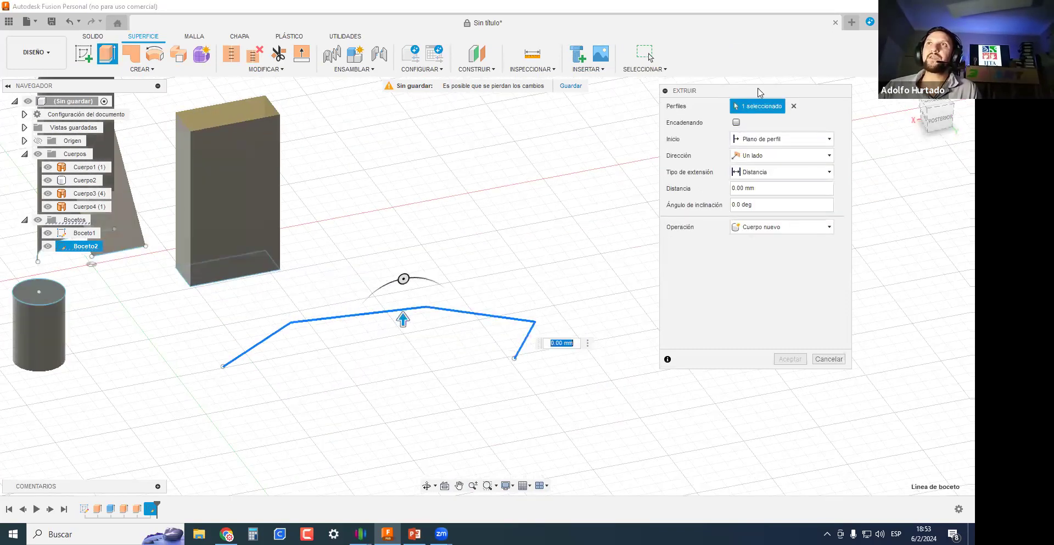
pyautogui.press('Escape')
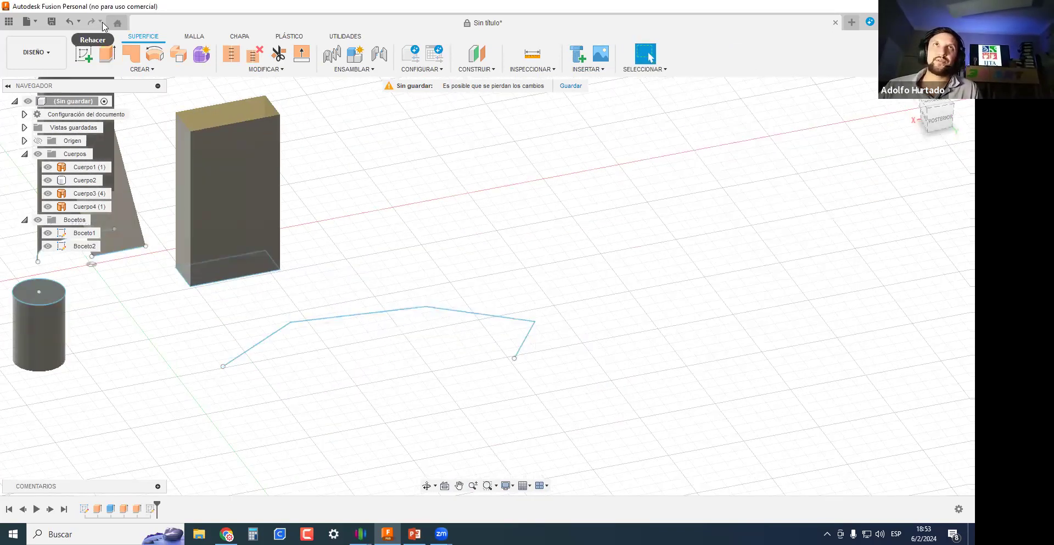
# Extrude the whole chain of connected lines about 1480 mm as a new surface body with Encadenando on, and inspect it from both sides.
pyautogui.click(107, 53)
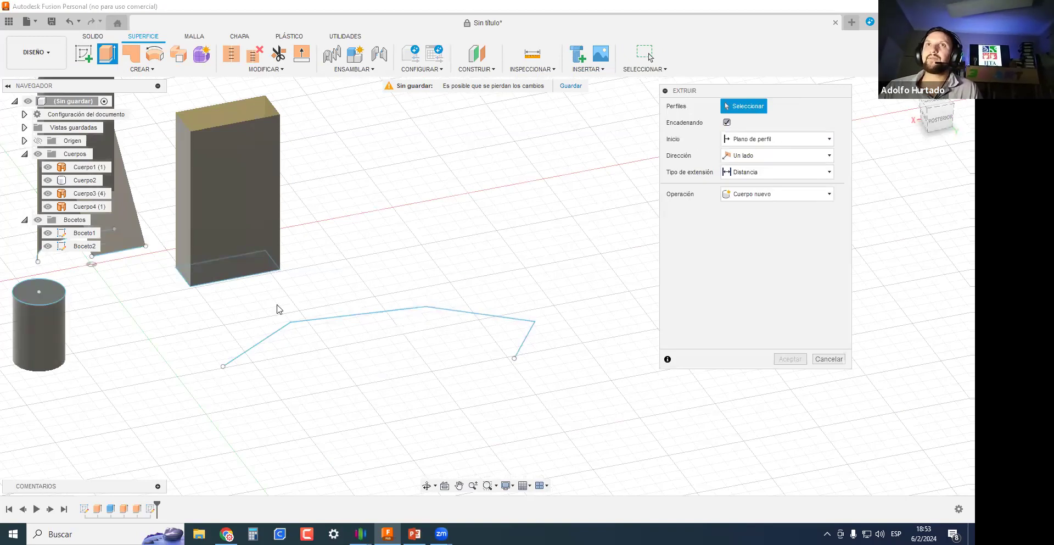
pyautogui.click(334, 321)
pyautogui.moveTo(399, 315); pyautogui.dragTo(399, 112)
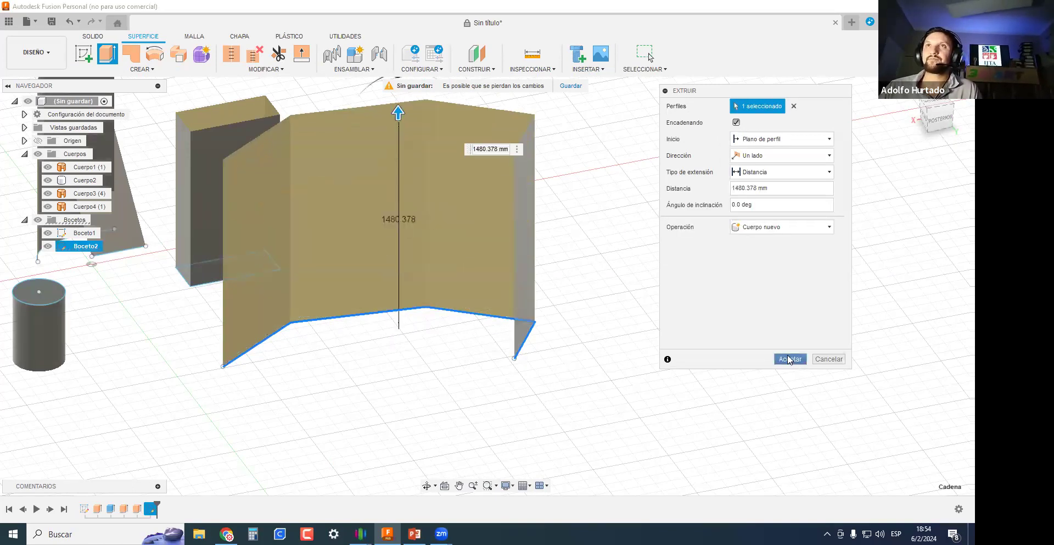
pyautogui.click(788, 355)
pyautogui.scroll(-3, 386, 266)
pyautogui.keyDown('shift'); pyautogui.moveTo(364, 262); pyautogui.dragTo(631, 371, button='middle'); pyautogui.keyUp('shift')
pyautogui.scroll(4, 535, 306)
pyautogui.scroll(-4, 530, 396)
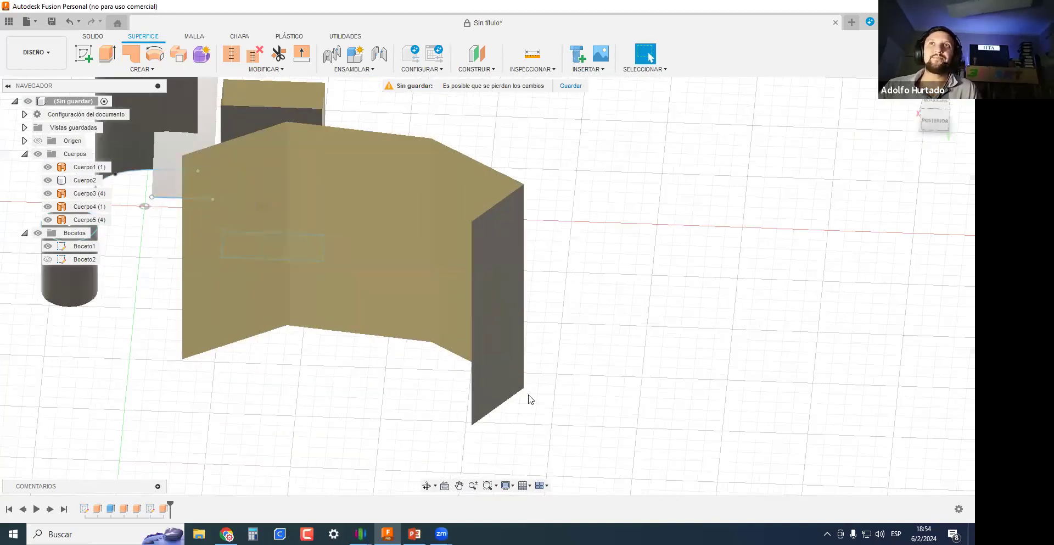
pyautogui.keyDown('shift'); pyautogui.moveTo(530, 395); pyautogui.dragTo(173, 407, button='middle'); pyautogui.keyUp('shift')
pyautogui.keyDown('shift'); pyautogui.moveTo(360, 354); pyautogui.dragTo(388, 363, button='middle'); pyautogui.keyUp('shift')
# Undo all the extrusions and both sketches until the design is empty.
pyautogui.hotkey('ctrl', 'z')
pyautogui.hotkey('ctrl', 'z')
pyautogui.hotkey('ctrl', 'z')
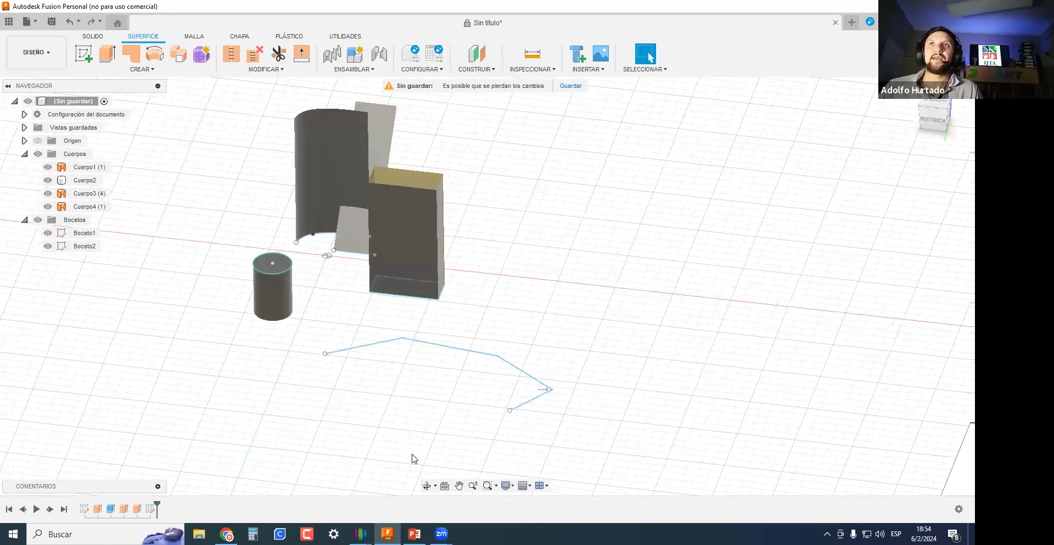
pyautogui.hotkey('ctrl', 'z')
pyautogui.hotkey('ctrl', 'z')
pyautogui.hotkey('ctrl', 'z')
pyautogui.hotkey('ctrl', 'z')
pyautogui.hotkey('ctrl', 'z')
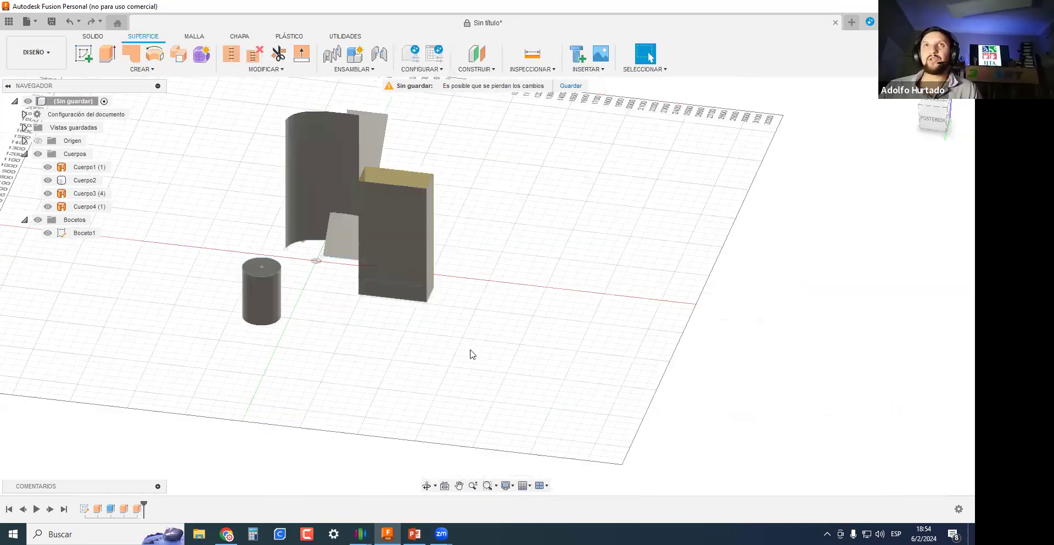
pyautogui.hotkey('ctrl', 'z')
pyautogui.hotkey('ctrl', 'z')
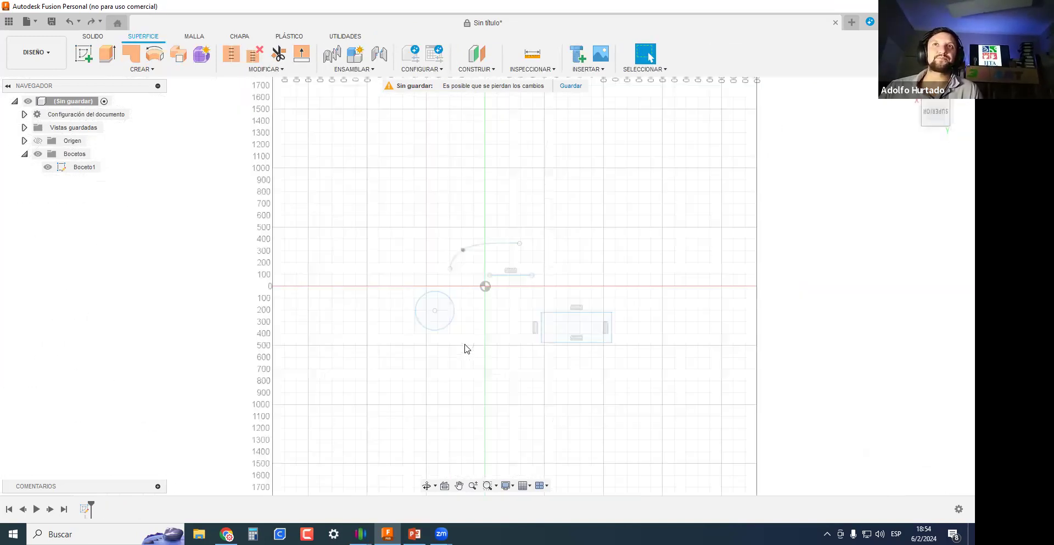
pyautogui.hotkey('ctrl', 'z')
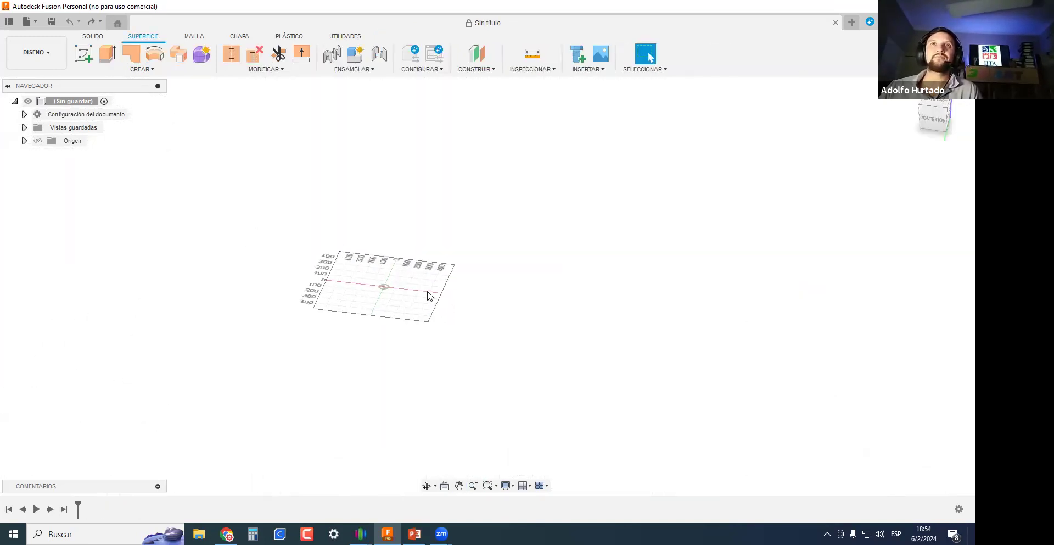
# Sketch a single inclined line on the vertical plane, rising from the horizontal axis about 200 mm from the origin, and finish the sketch.
pyautogui.keyDown('shift'); pyautogui.moveTo(369, 302); pyautogui.dragTo(337, 225, button='middle'); pyautogui.keyUp('shift')
pyautogui.scroll(1, 455, 290)
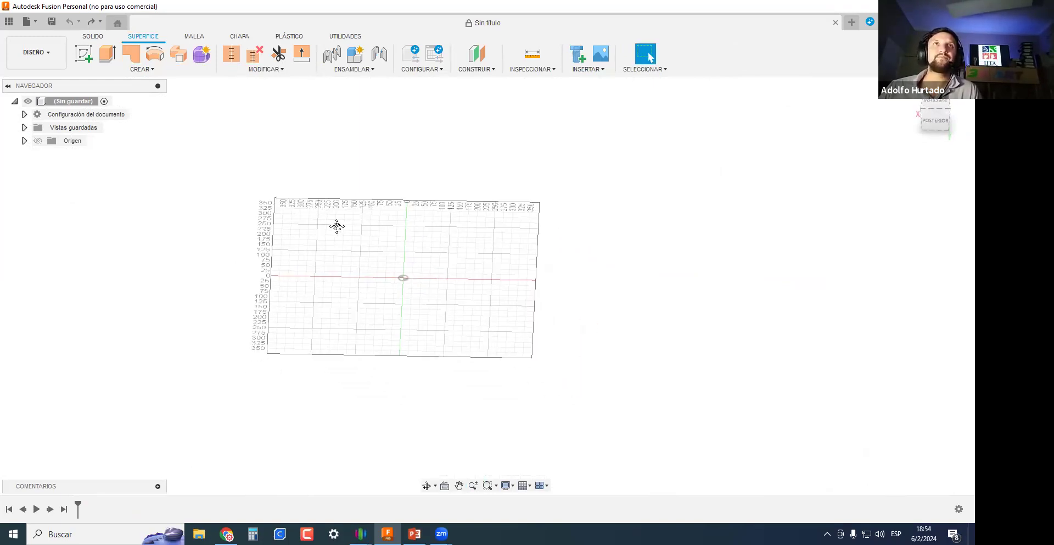
pyautogui.click(122, 70)
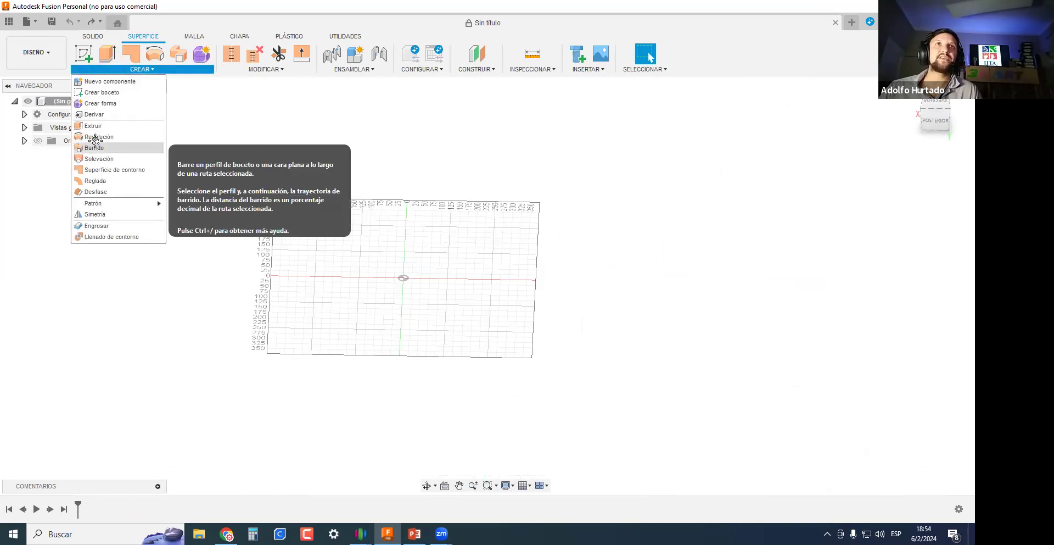
pyautogui.click(87, 54)
pyautogui.scroll(2, 361, 173)
pyautogui.scroll(-1, 405, 217)
pyautogui.moveTo(458, 293); pyautogui.dragTo(362, 263, button='middle')
pyautogui.click(362, 263)
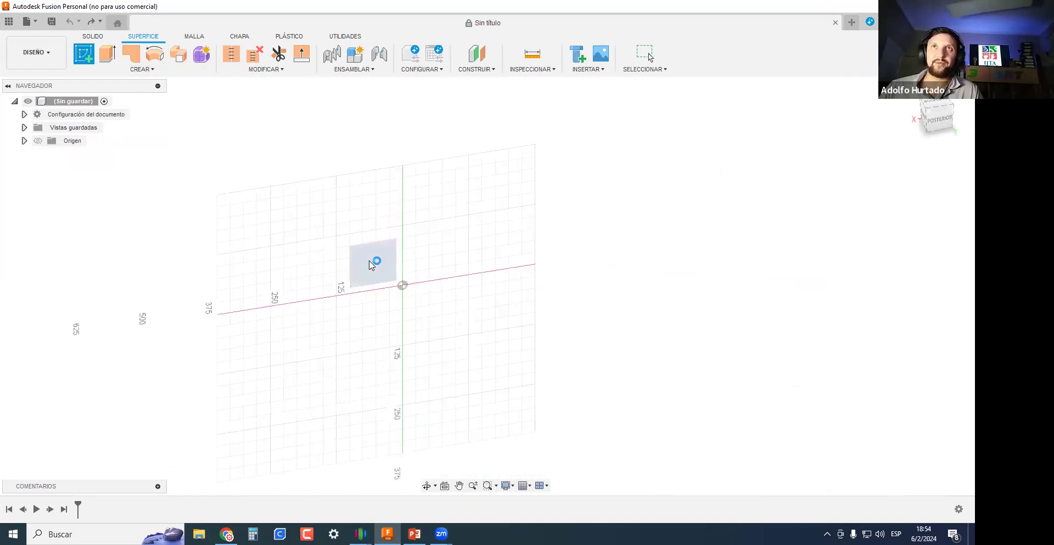
pyautogui.press('l')
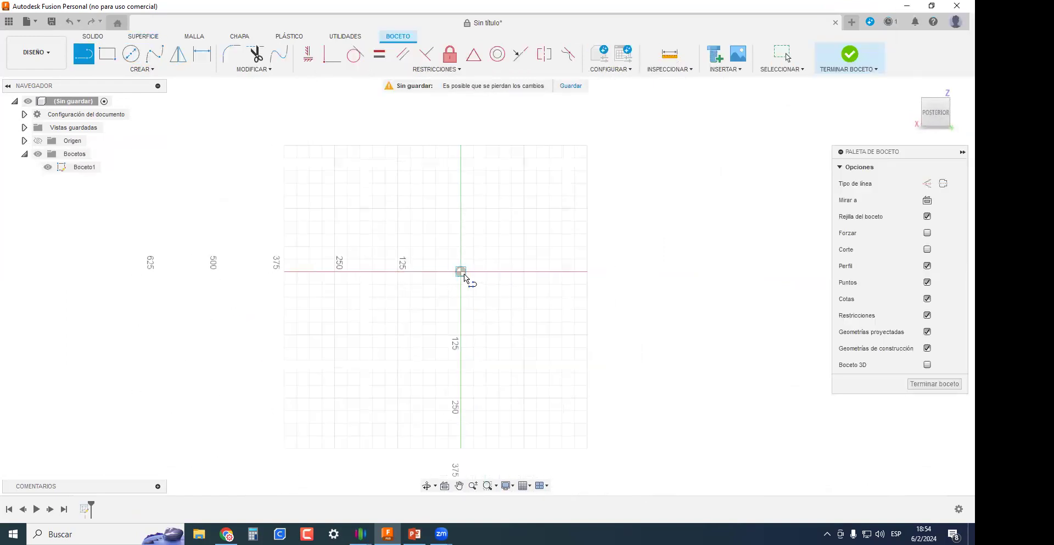
pyautogui.click(461, 271)
pyautogui.click(360, 271)
pyautogui.click(249, 153)
pyautogui.press('Escape')
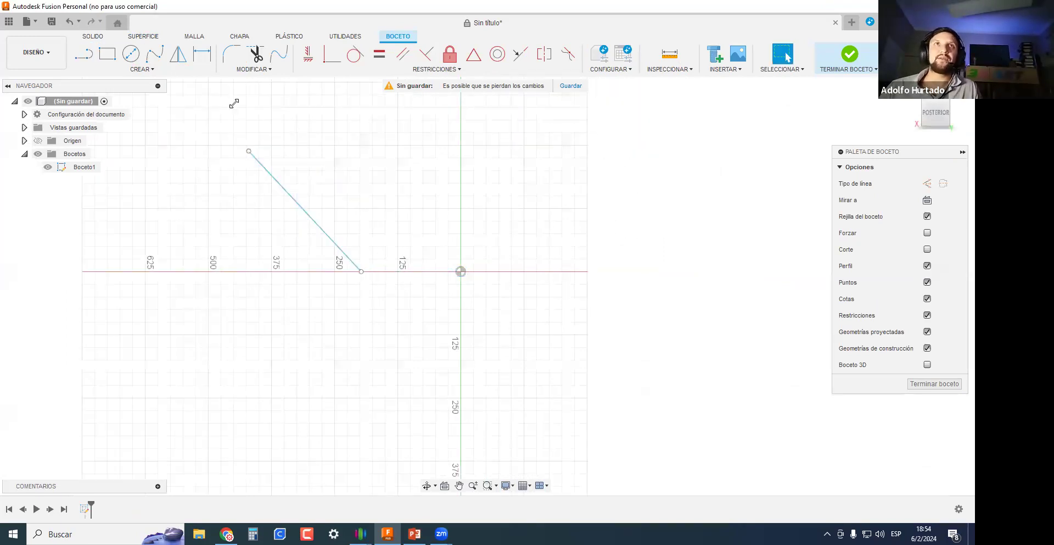
pyautogui.click(914, 384)
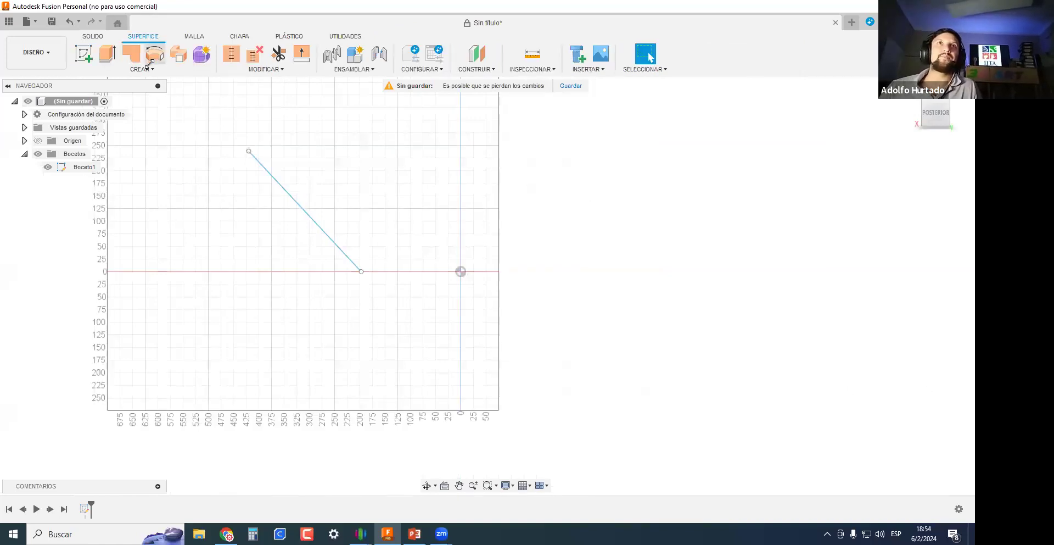
# Reopen the line sketch and undo it, removing the inclined line.
pyautogui.click(141, 68)
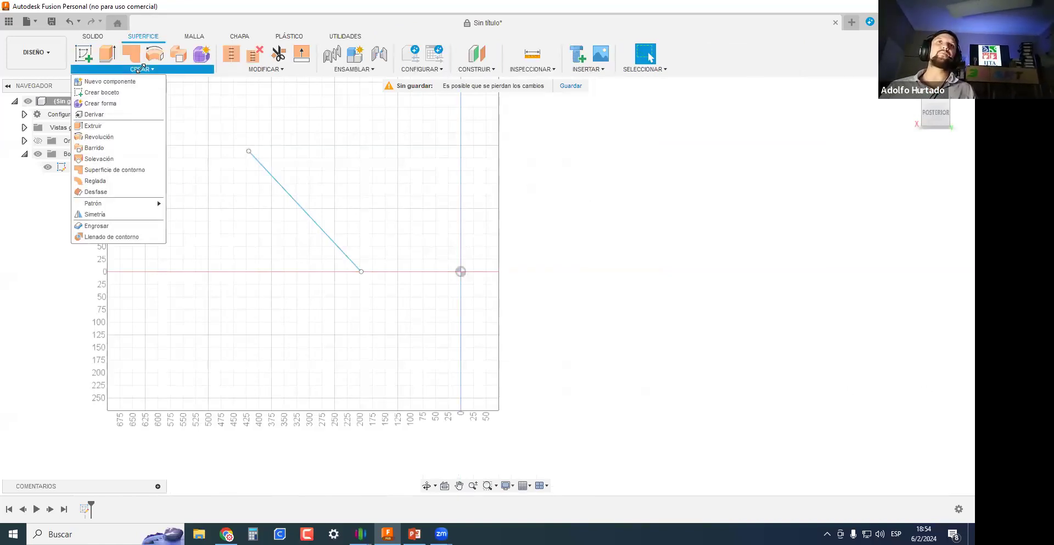
pyautogui.click(354, 70)
pyautogui.scroll(-1, 232, 358)
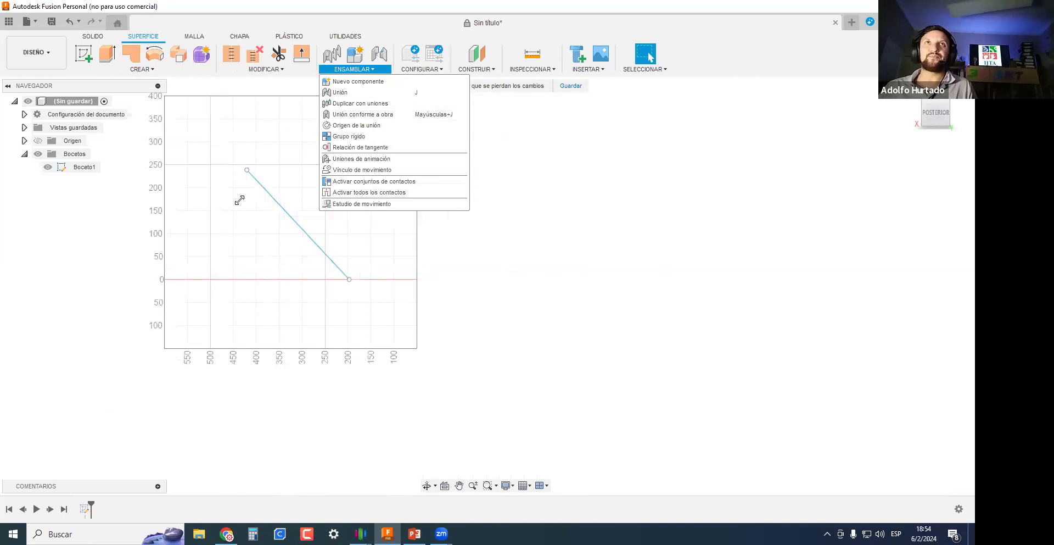
pyautogui.doubleClick(338, 267)
pyautogui.hotkey('ctrl', 'z')
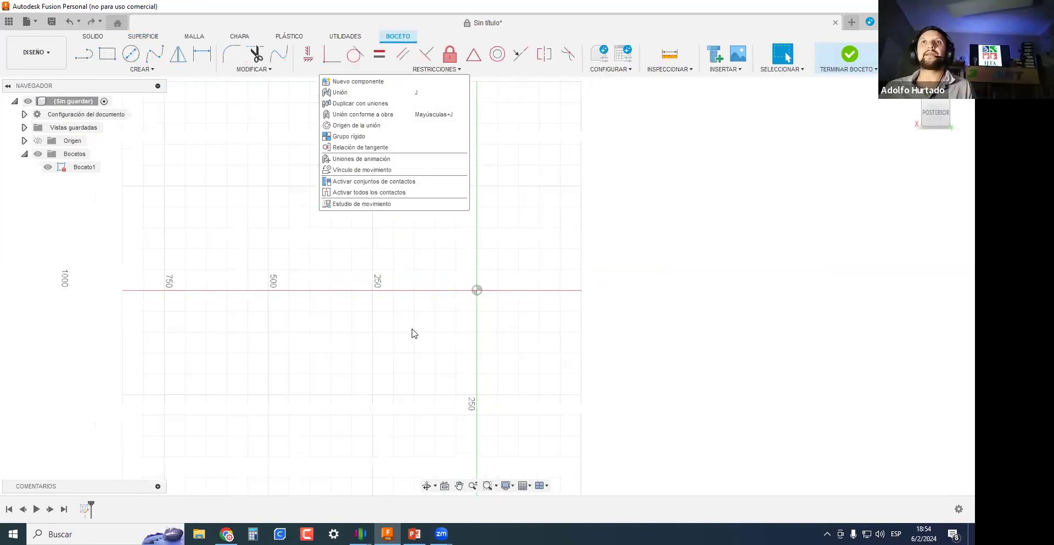
# Sketch an open three-point fit spline about 930 mm wide on the vertical plane, arching above the horizontal axis, and finish the sketch.
pyautogui.click(130, 69)
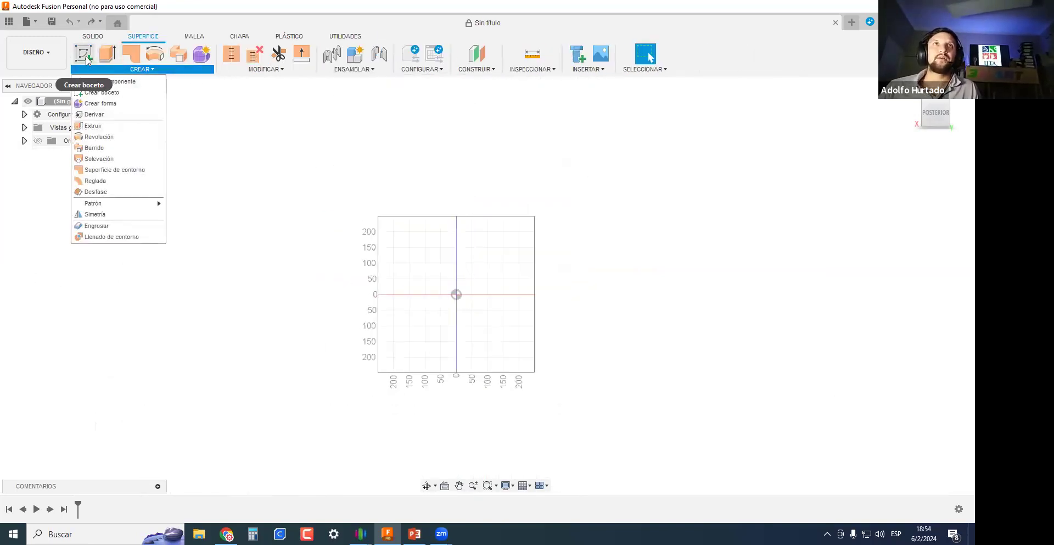
pyautogui.click(84, 53)
pyautogui.click(439, 267)
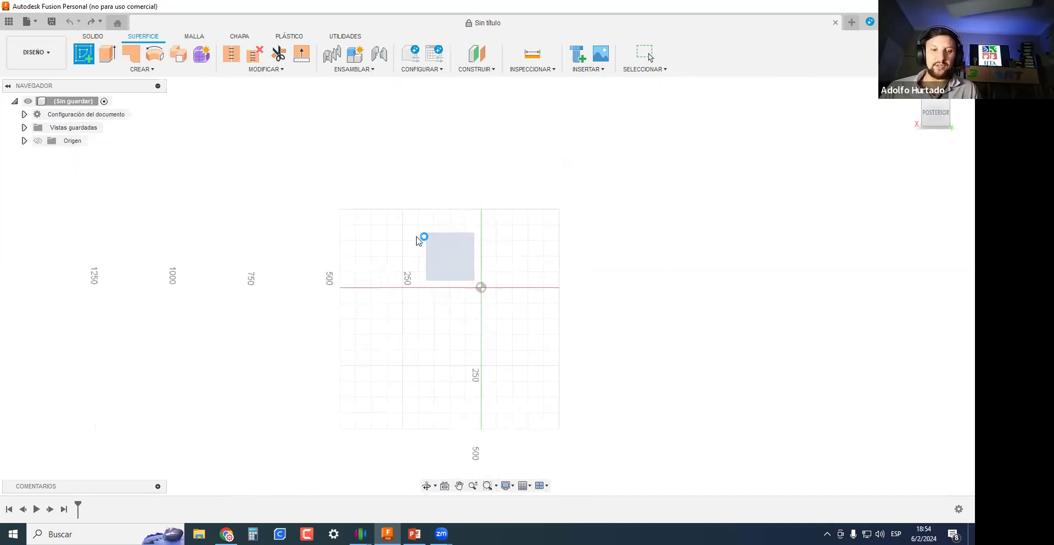
pyautogui.click(355, 257)
pyautogui.click(421, 189)
pyautogui.click(646, 191)
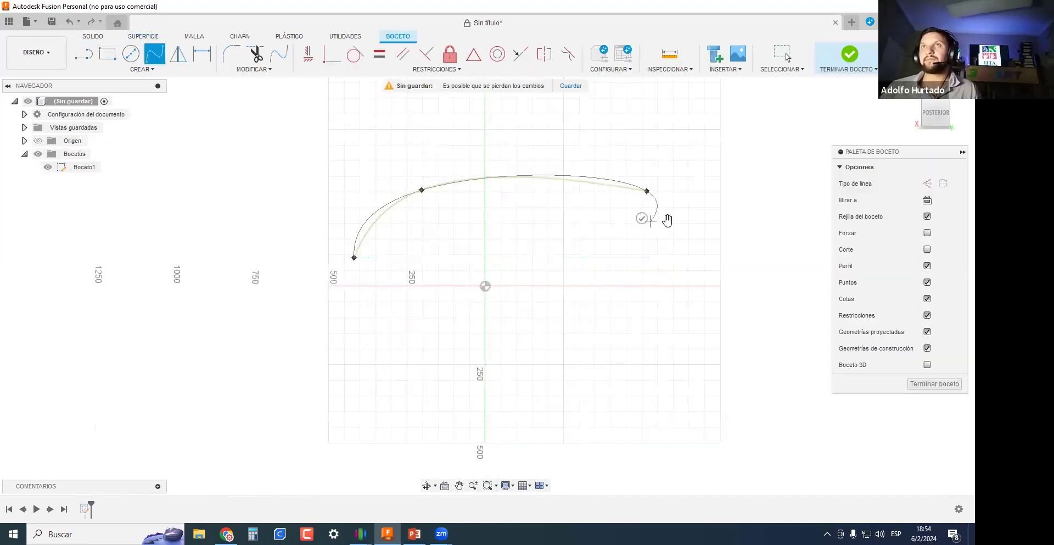
pyautogui.click(641, 218)
pyautogui.click(934, 384)
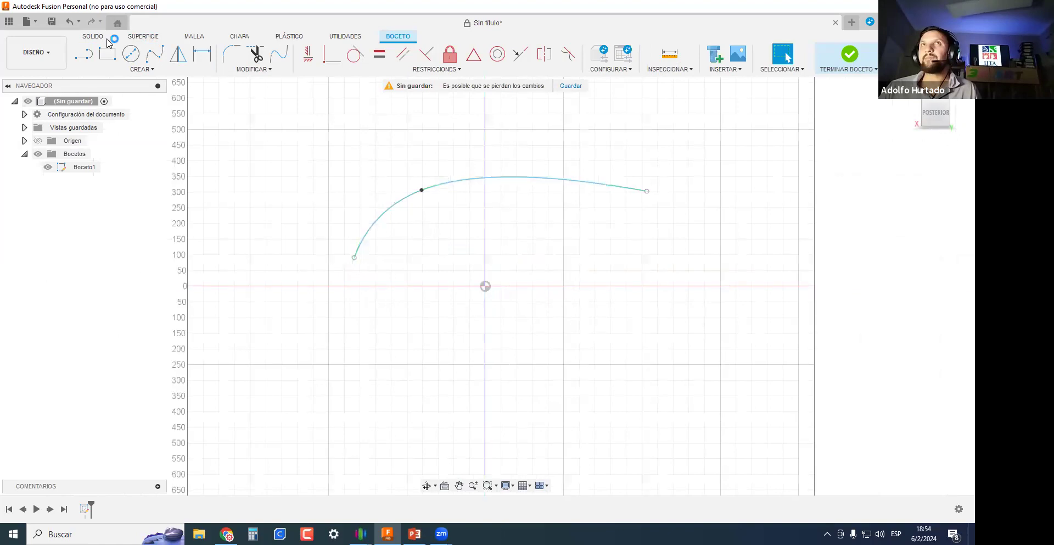
# Extrude the open spline to one side as a new surface body with chaining on.
pyautogui.click(106, 55)
pyautogui.click(431, 189)
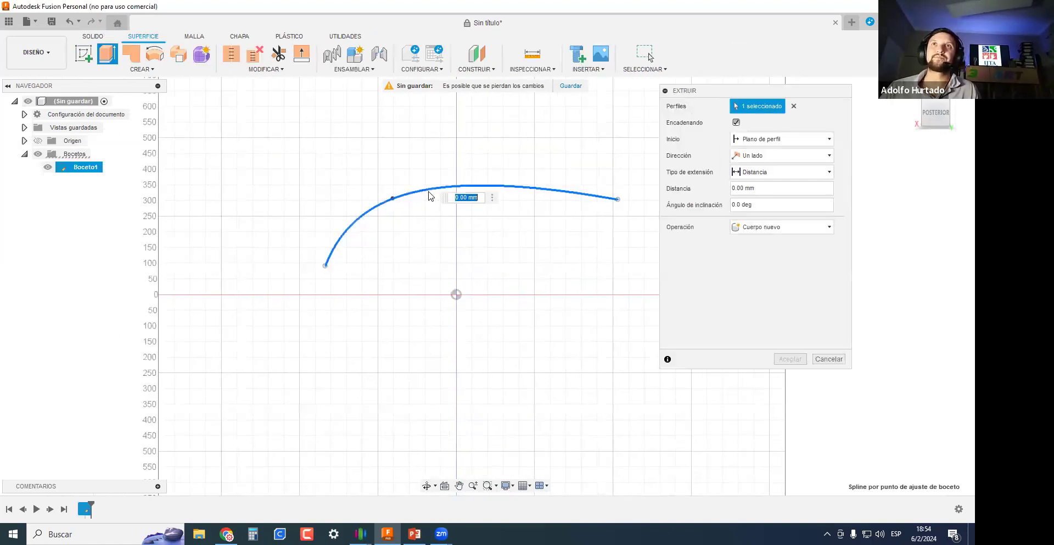
pyautogui.keyDown('shift'); pyautogui.moveTo(398, 309); pyautogui.dragTo(447, 200, button='middle'); pyautogui.keyUp('shift')
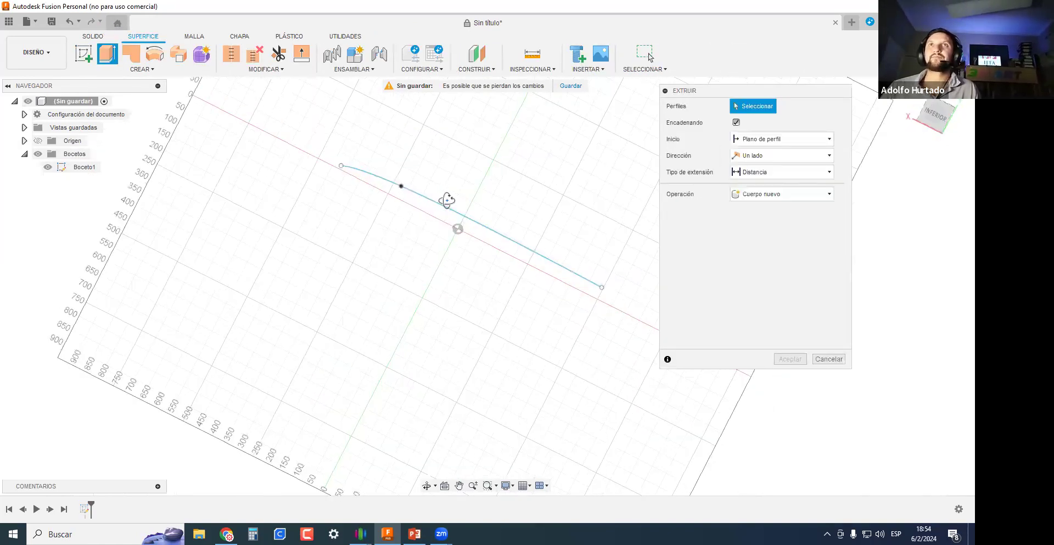
pyautogui.click(440, 204)
pyautogui.moveTo(445, 195); pyautogui.dragTo(549, 98)
pyautogui.click(790, 359)
# Review the Save As Mesh options for the curved surface body and leave the dialog.
pyautogui.click(80, 166)
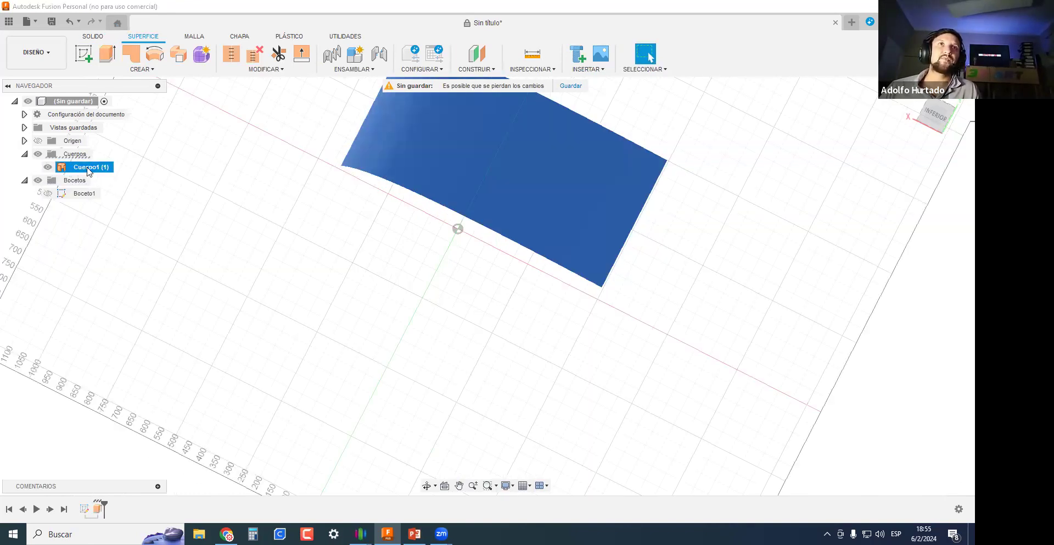
pyautogui.rightClick(82, 167)
pyautogui.click(126, 294)
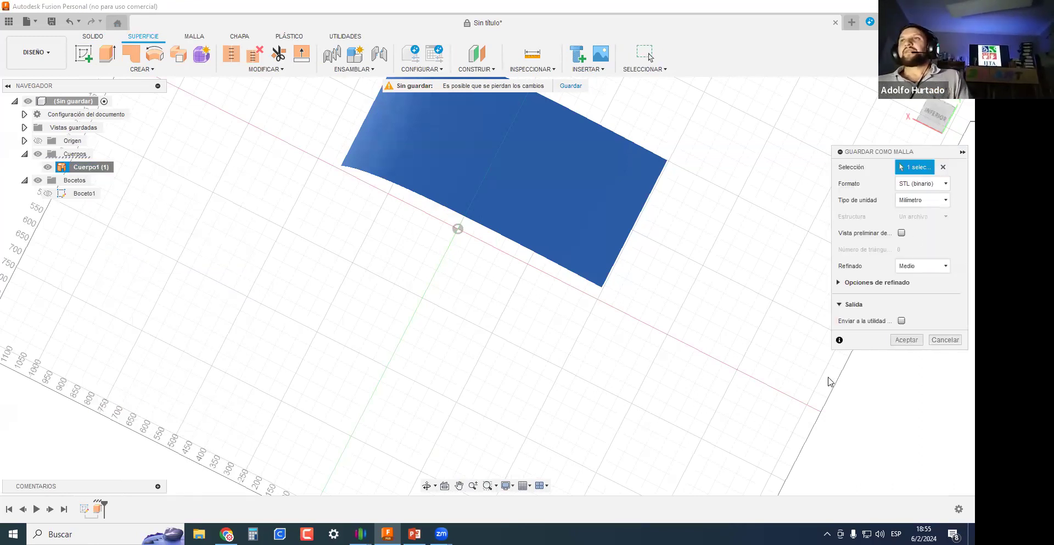
pyautogui.click(907, 340)
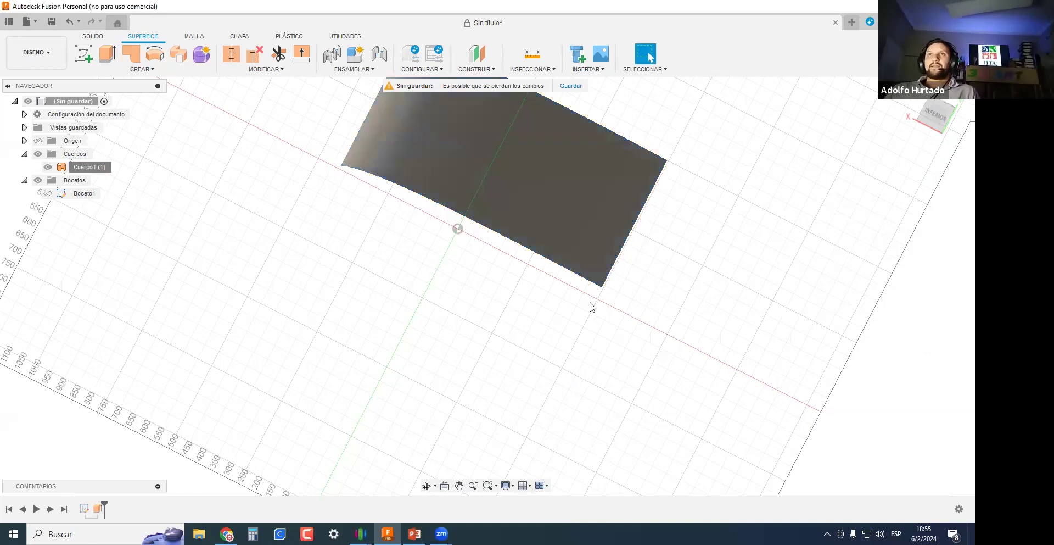
# Select the curved surface's face, examine its edge profile and thickness from low and raised viewpoints, and clear the selection.
pyautogui.moveTo(467, 360); pyautogui.dragTo(432, 391, button='middle')
pyautogui.keyDown('shift'); pyautogui.moveTo(484, 367); pyautogui.dragTo(379, 141, button='middle'); pyautogui.keyUp('shift')
pyautogui.scroll(3, 388, 197)
pyautogui.click(377, 196)
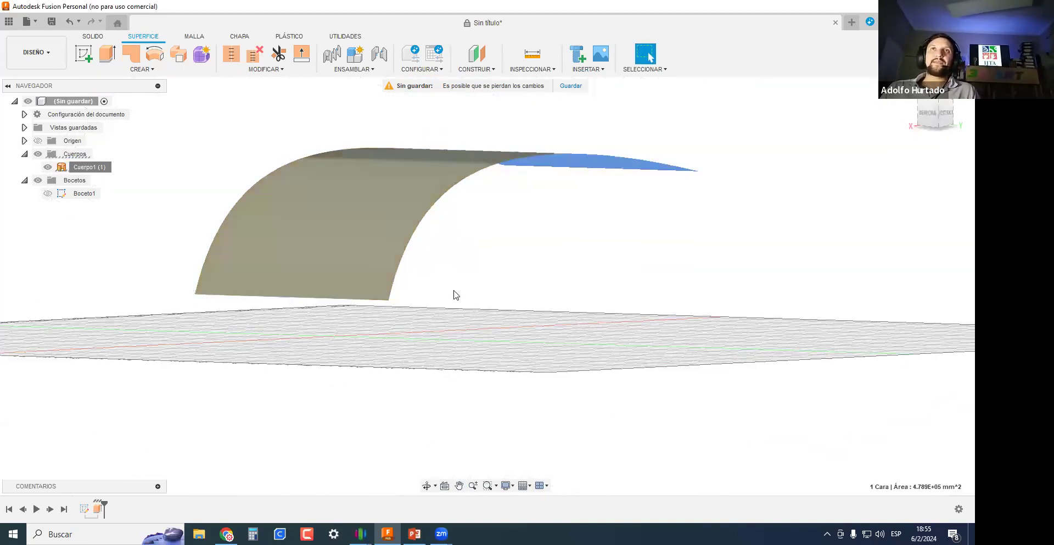
pyautogui.moveTo(528, 308)
pyautogui.keyDown('shift'); pyautogui.mouseDown(button='middle')
pyautogui.moveTo(515, 313)
pyautogui.moveTo(521, 323)
pyautogui.mouseUp(button='middle'); pyautogui.keyUp('shift')
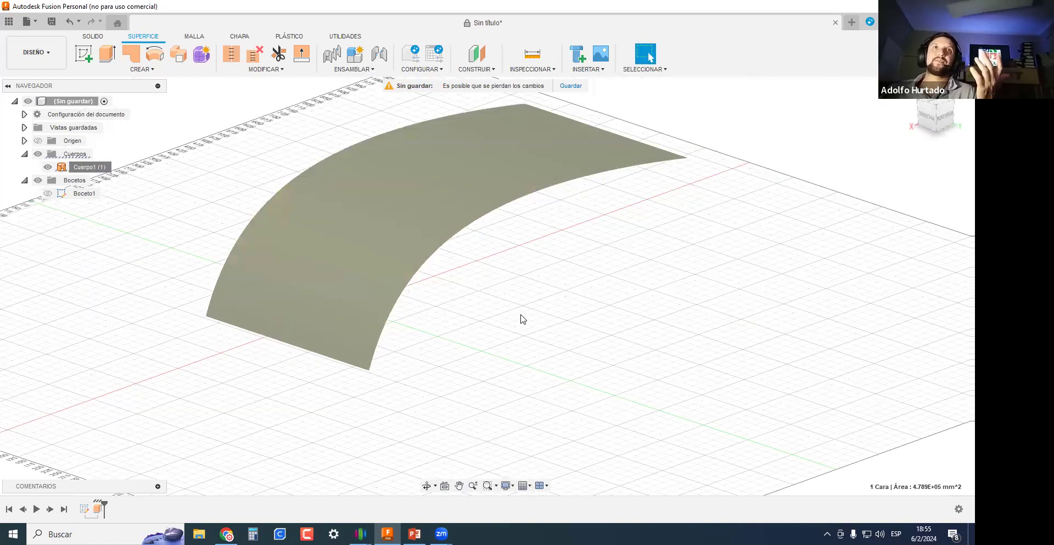
pyautogui.click(572, 341)
pyautogui.moveTo(533, 371); pyautogui.dragTo(578, 308, button='middle')
pyautogui.keyDown('shift'); pyautogui.moveTo(581, 363); pyautogui.dragTo(606, 387, button='middle'); pyautogui.keyUp('shift')
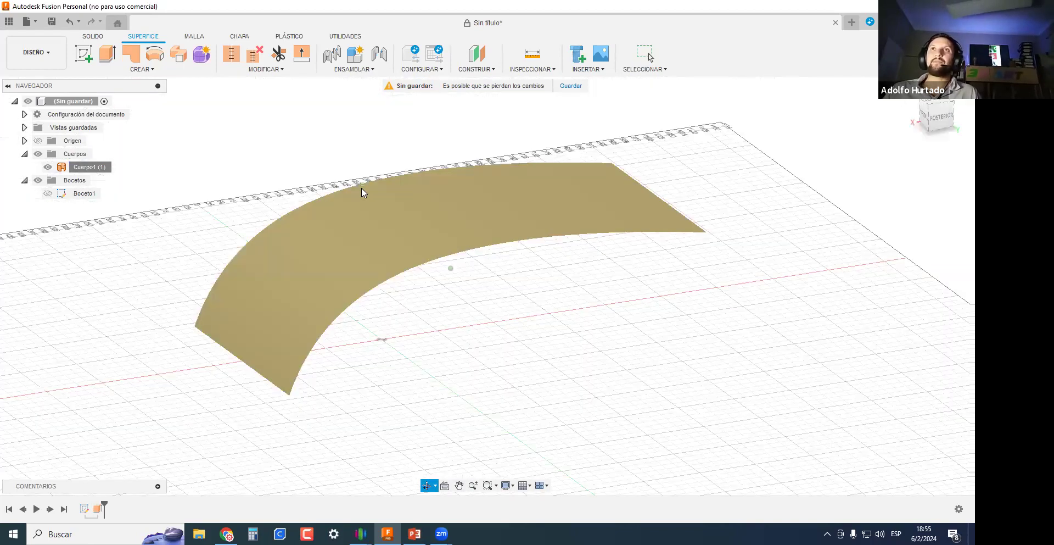
# Compare the upper and under sides of the curved surface by selecting its face and viewing it from opposite directions.
pyautogui.click(357, 254)
pyautogui.keyDown('shift'); pyautogui.moveTo(511, 324); pyautogui.dragTo(525, 338, button='middle'); pyautogui.keyUp('shift')
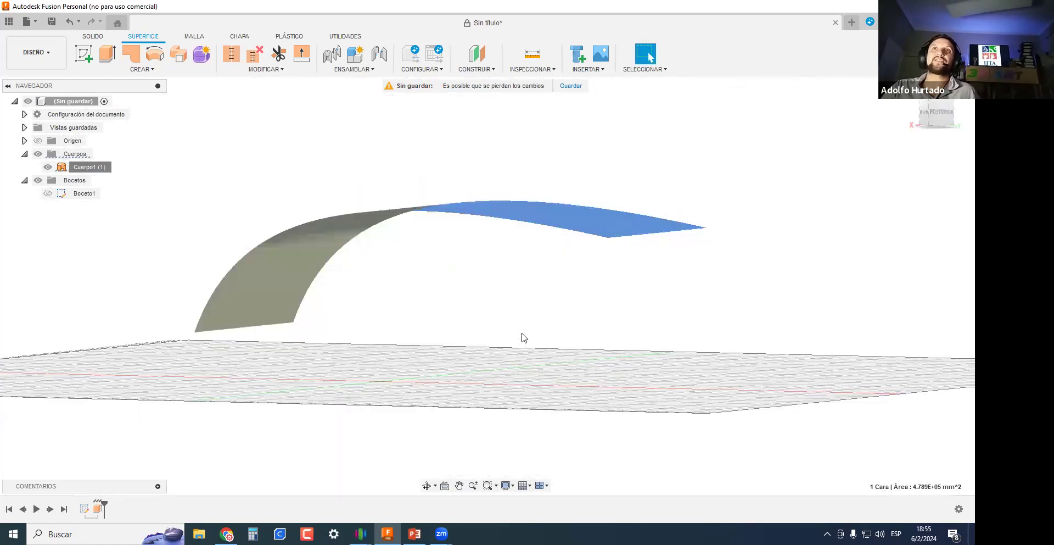
pyautogui.click(508, 332)
pyautogui.keyDown('shift'); pyautogui.moveTo(509, 332); pyautogui.dragTo(445, 308, button='middle'); pyautogui.keyUp('shift')
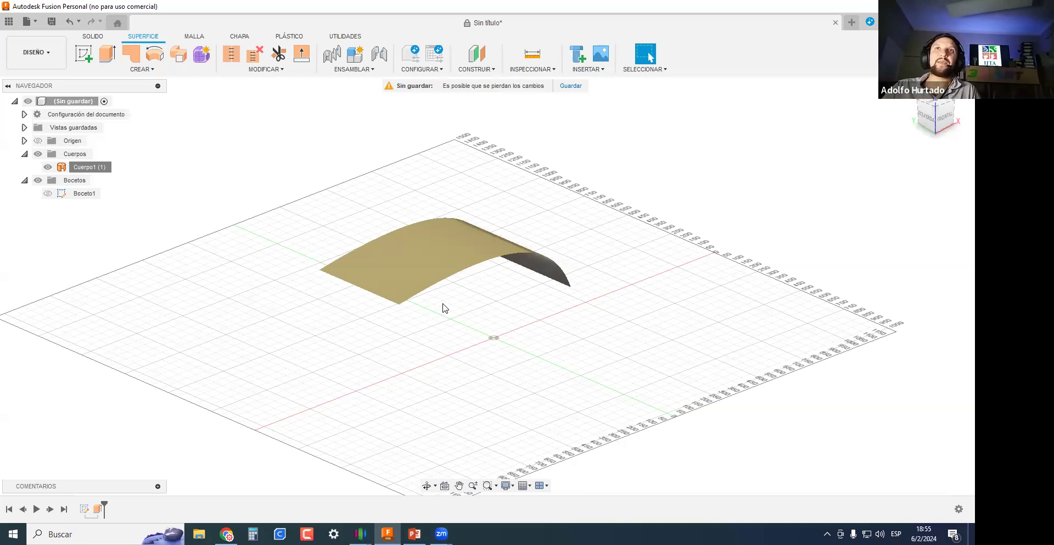
pyautogui.keyDown('shift'); pyautogui.moveTo(443, 261); pyautogui.dragTo(421, 359, button='middle'); pyautogui.keyUp('shift')
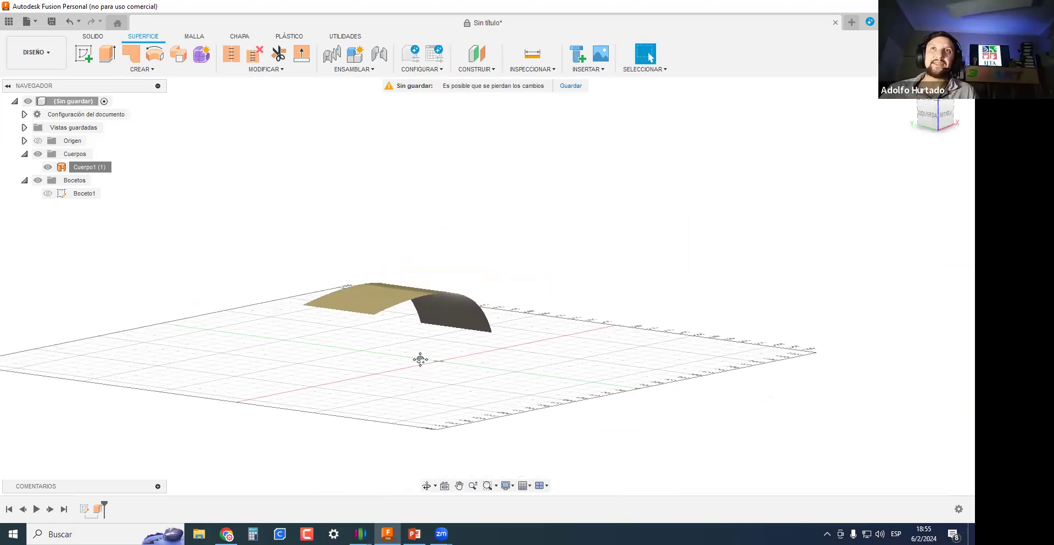
pyautogui.keyDown('shift'); pyautogui.moveTo(421, 360); pyautogui.dragTo(375, 284, button='middle'); pyautogui.keyUp('shift')
pyautogui.click(386, 282)
pyautogui.scroll(3, 398, 279)
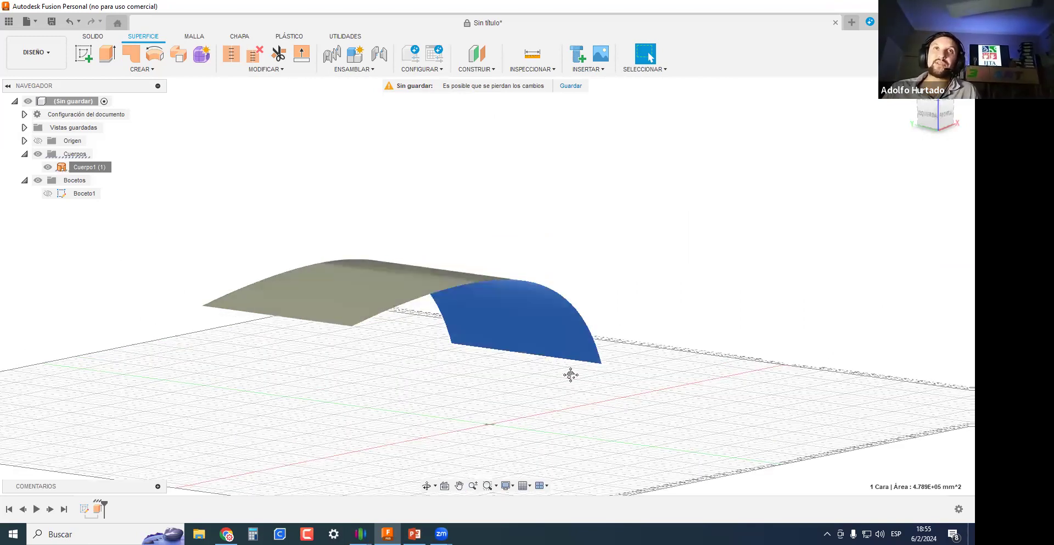
# Clear the face selection and look over the surface creation commands, including Engrosar and Llenado de contorno.
pyautogui.click(448, 362)
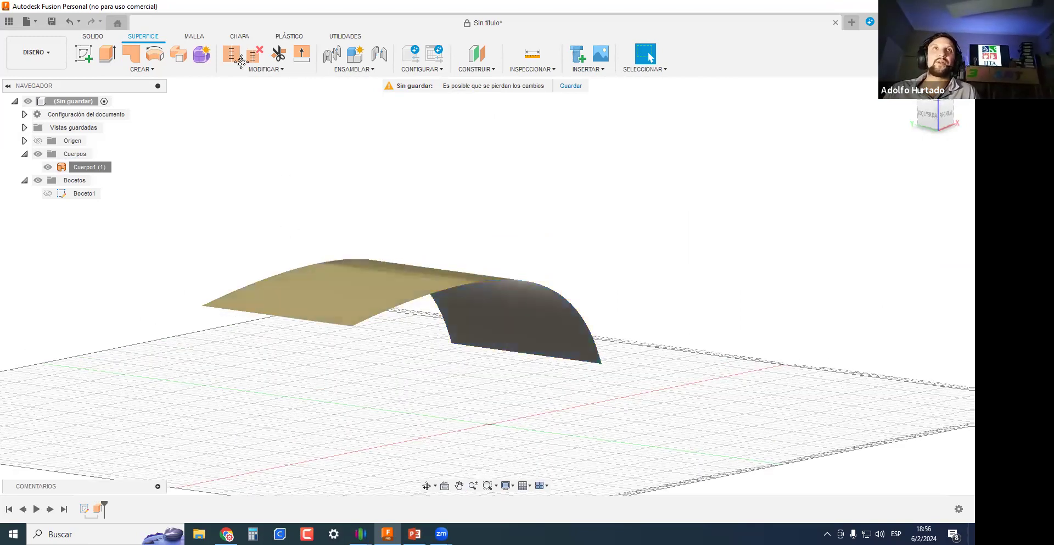
pyautogui.click(139, 69)
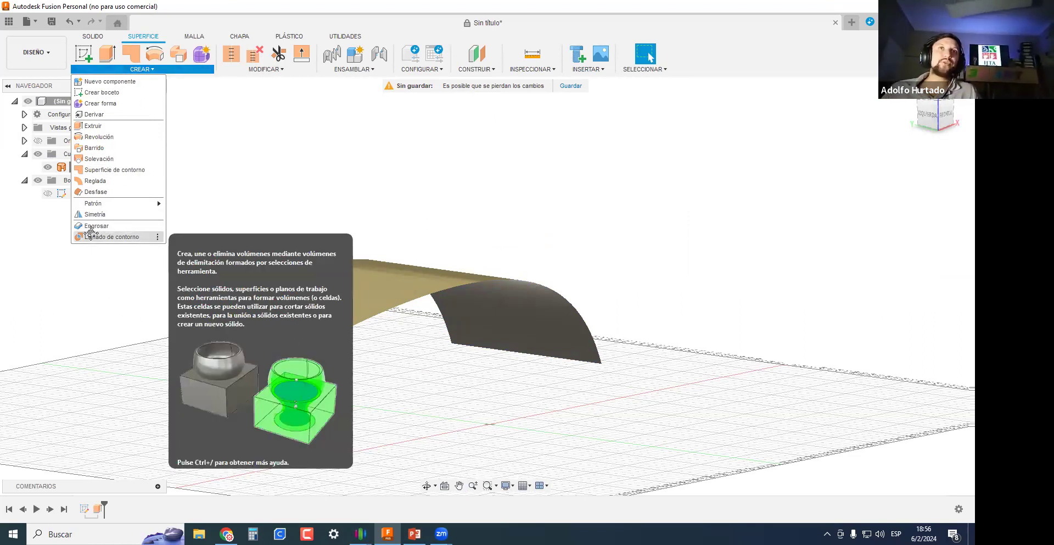
pyautogui.moveTo(258, 72)
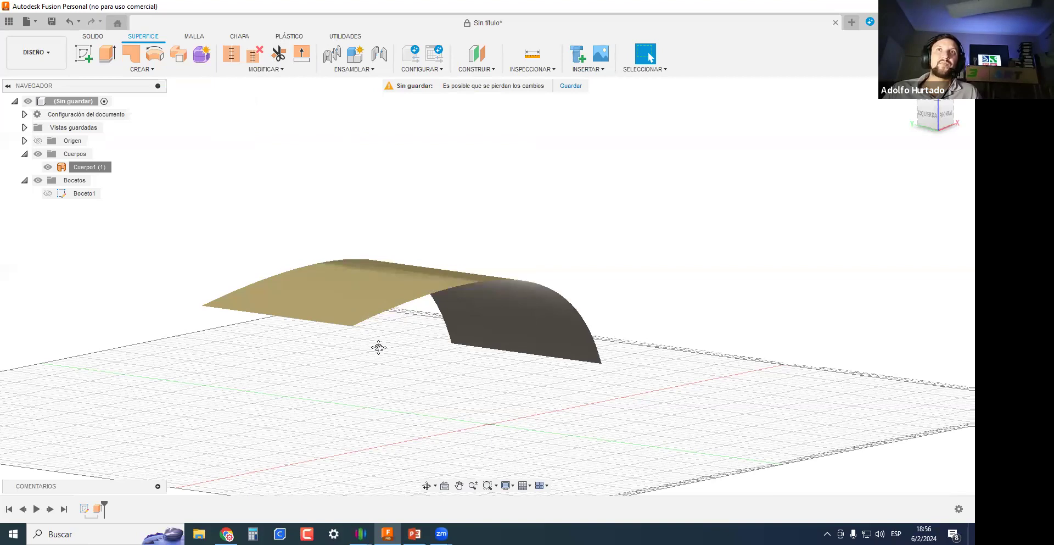
# Thicken the curved surface's face by 10 mm on one side with Engrosar, creating a new body.
pyautogui.scroll(-2, 377, 348)
pyautogui.keyDown('shift'); pyautogui.moveTo(481, 378); pyautogui.dragTo(480, 323, button='middle'); pyautogui.keyUp('shift')
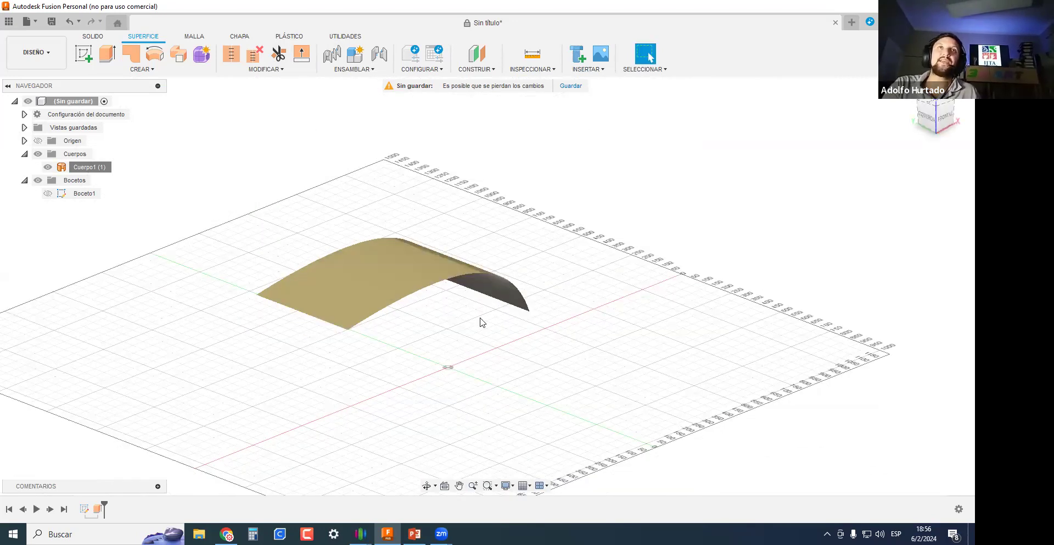
pyautogui.scroll(3, 352, 245)
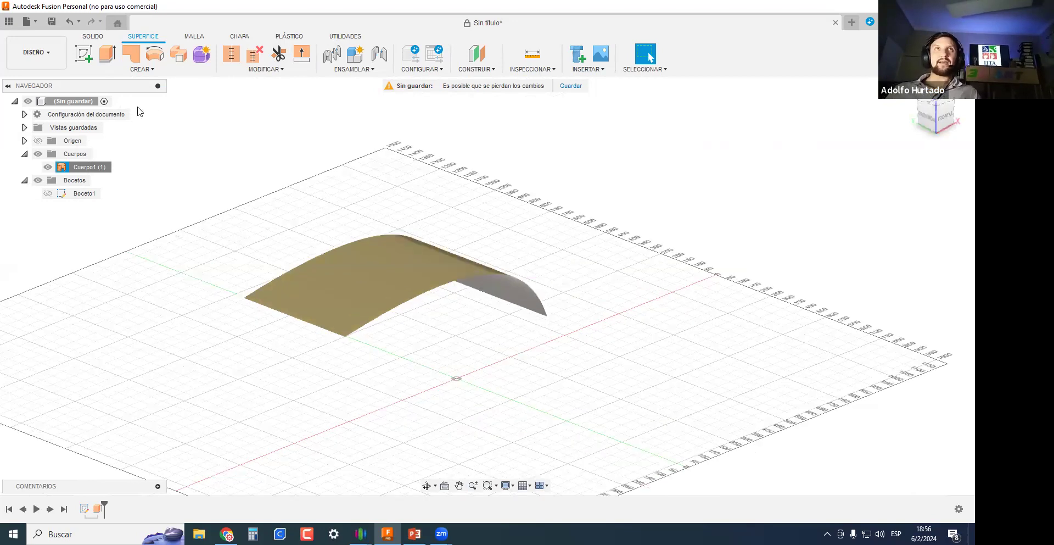
pyautogui.click(155, 71)
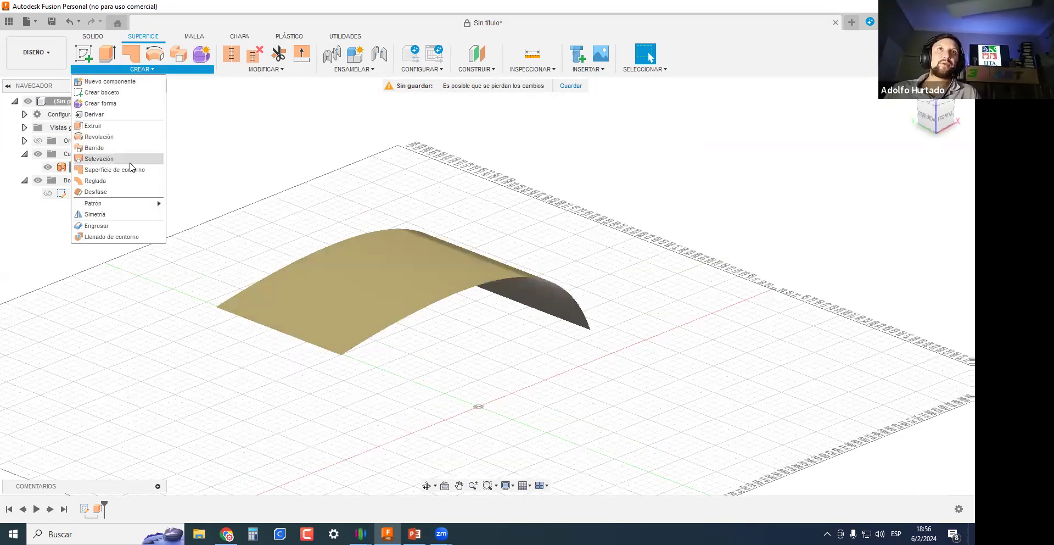
pyautogui.click(116, 230)
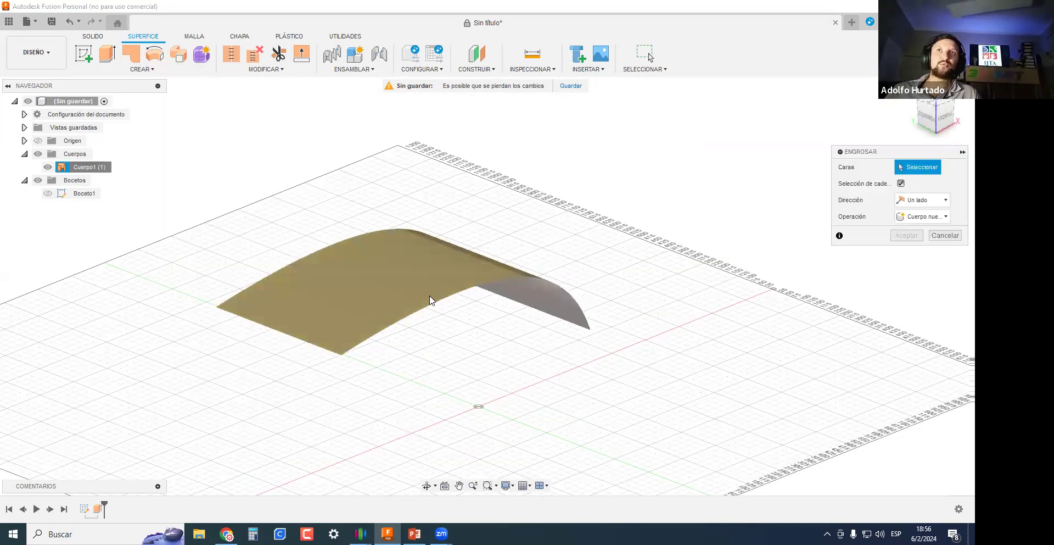
pyautogui.click(371, 280)
pyautogui.click(933, 199)
pyautogui.write('2')
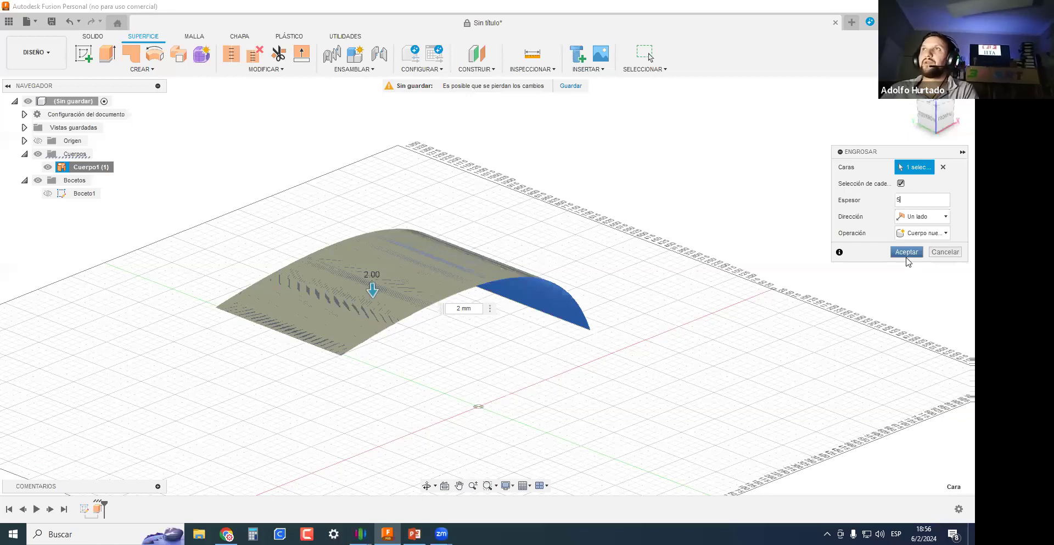
pyautogui.press('BackSpace')
pyautogui.write('5')
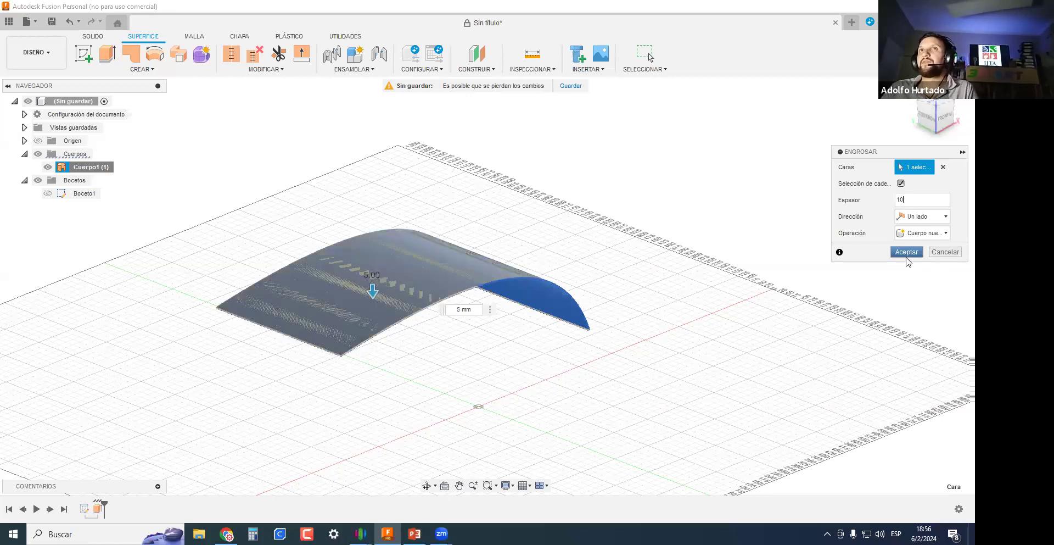
pyautogui.click(906, 253)
# Examine the thickened sheet's edges and upper side from close up and from a raised viewpoint.
pyautogui.scroll(4, 716, 324)
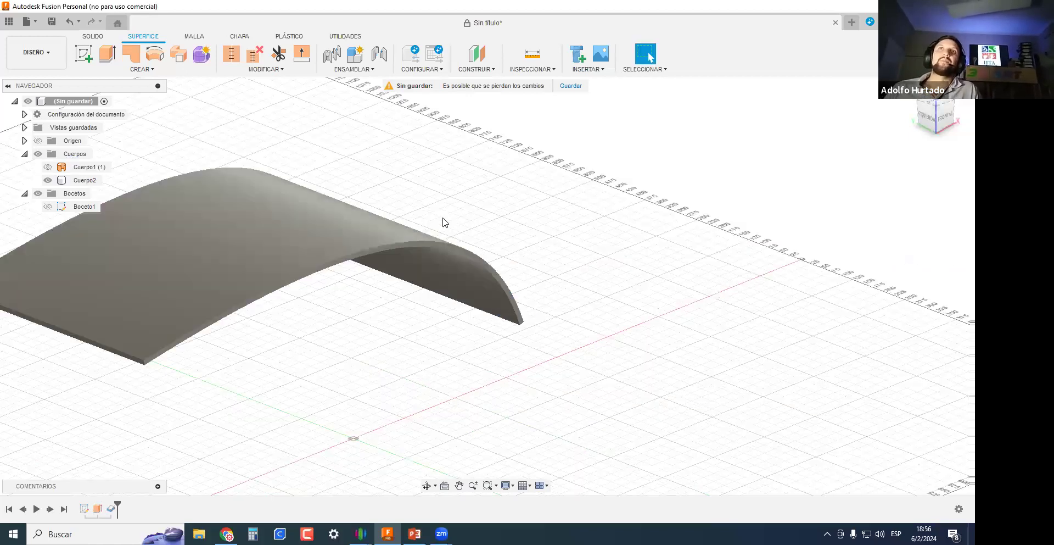
pyautogui.moveTo(546, 276); pyautogui.dragTo(572, 302, button='middle')
pyautogui.scroll(-2, 572, 302)
pyautogui.scroll(-2, 669, 340)
pyautogui.keyDown('shift'); pyautogui.moveTo(501, 314); pyautogui.dragTo(544, 335, button='middle'); pyautogui.keyUp('shift')
# Compare the original surface body with the thickened body by toggling their visibility, ending with only the thickened body shown.
pyautogui.click(45, 167)
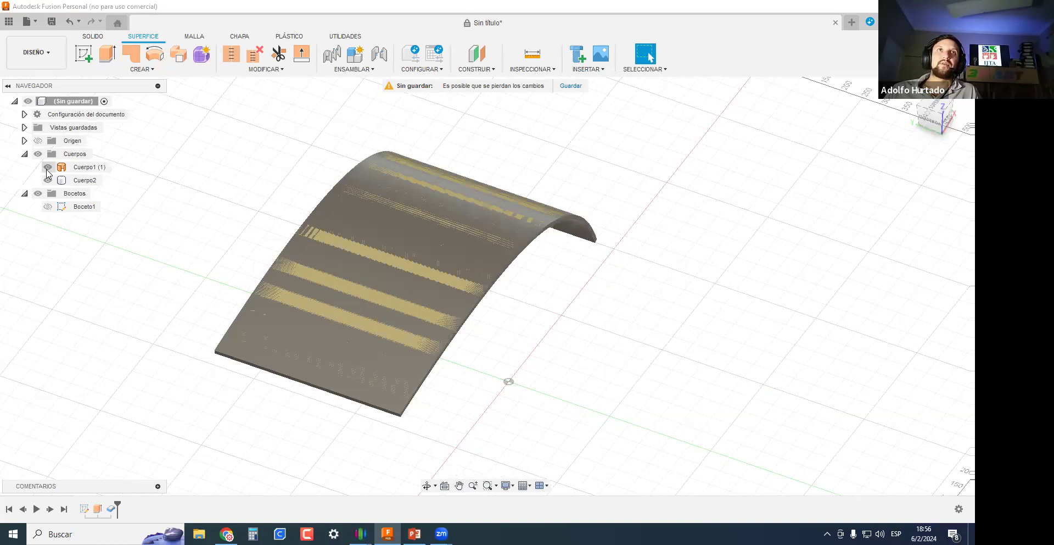
pyautogui.click(48, 180)
pyautogui.keyDown('shift'); pyautogui.moveTo(511, 363); pyautogui.dragTo(369, 216, button='middle'); pyautogui.keyUp('shift')
pyautogui.click(77, 167)
pyautogui.click(48, 166)
pyautogui.click(48, 180)
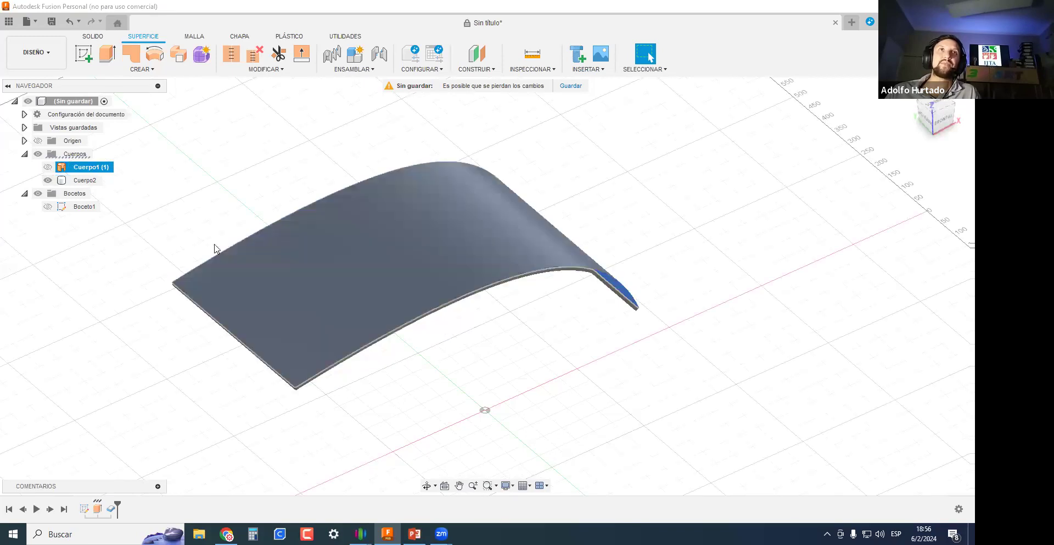
# Clear the surface body selection and inspect the thickened body's faces and visible thickness from several viewpoints.
pyautogui.click(539, 384)
pyautogui.keyDown('shift'); pyautogui.moveTo(538, 384); pyautogui.dragTo(434, 263, button='middle'); pyautogui.keyUp('shift')
pyautogui.click(362, 283)
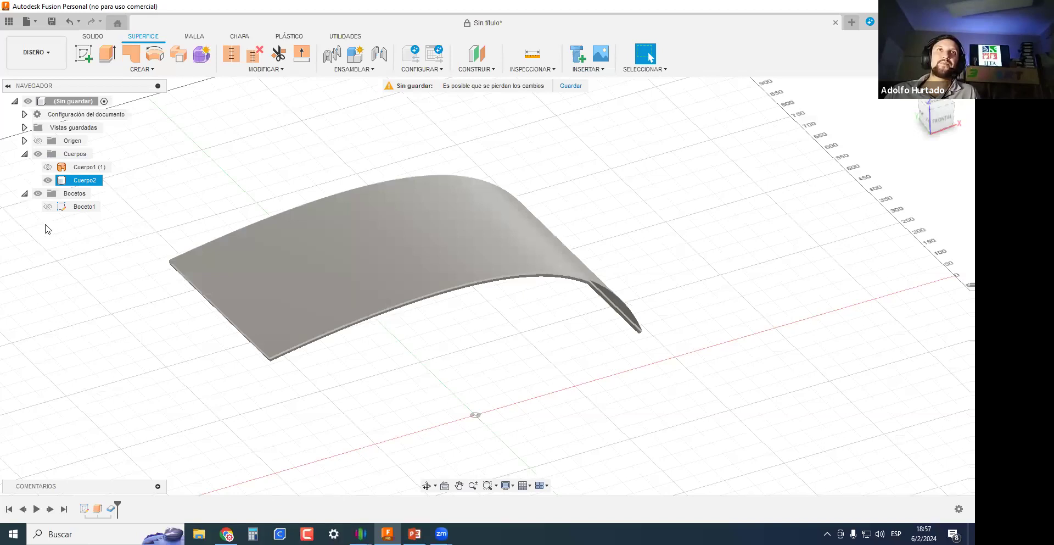
pyautogui.click(187, 383)
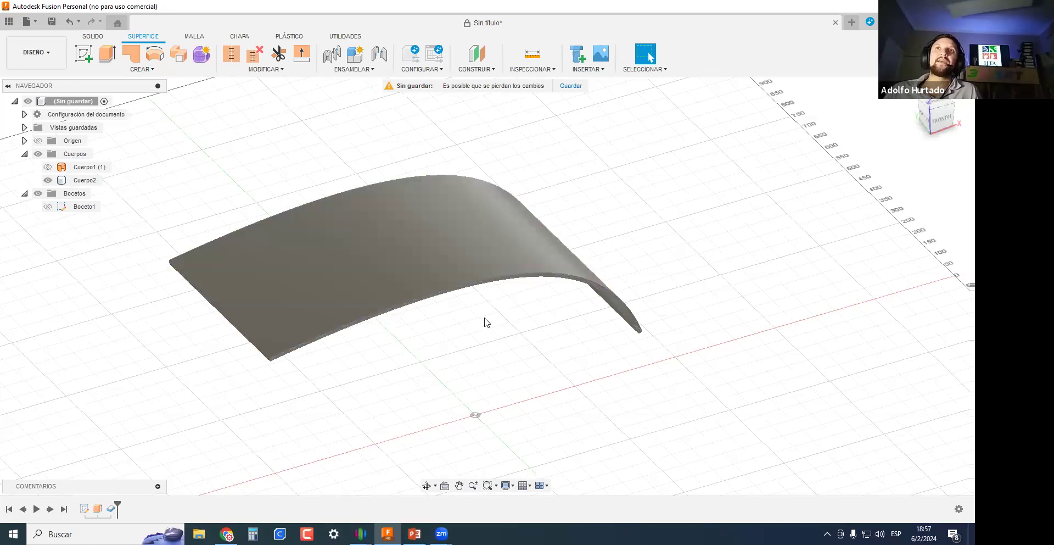
pyautogui.scroll(1, 455, 327)
pyautogui.scroll(-2, 455, 328)
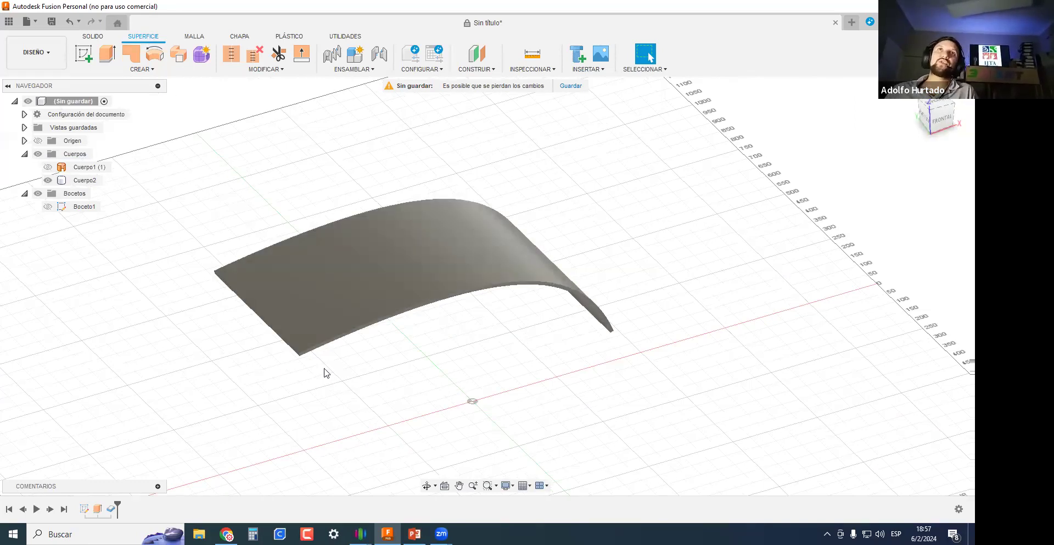
pyautogui.scroll(3, 278, 203)
pyautogui.click(406, 237)
pyautogui.moveTo(437, 373); pyautogui.dragTo(435, 356, button='middle')
pyautogui.keyDown('shift'); pyautogui.moveTo(388, 302); pyautogui.dragTo(356, 279, button='middle'); pyautogui.keyUp('shift')
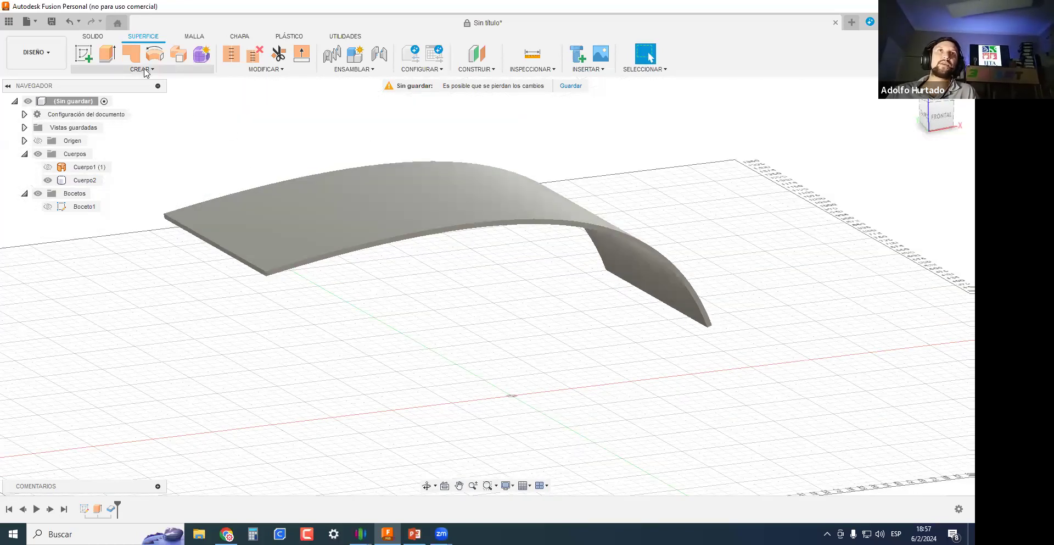
# Review the surface creation and modification commands, including Coser, and compare them with the solid modeling tools.
pyautogui.click(144, 69)
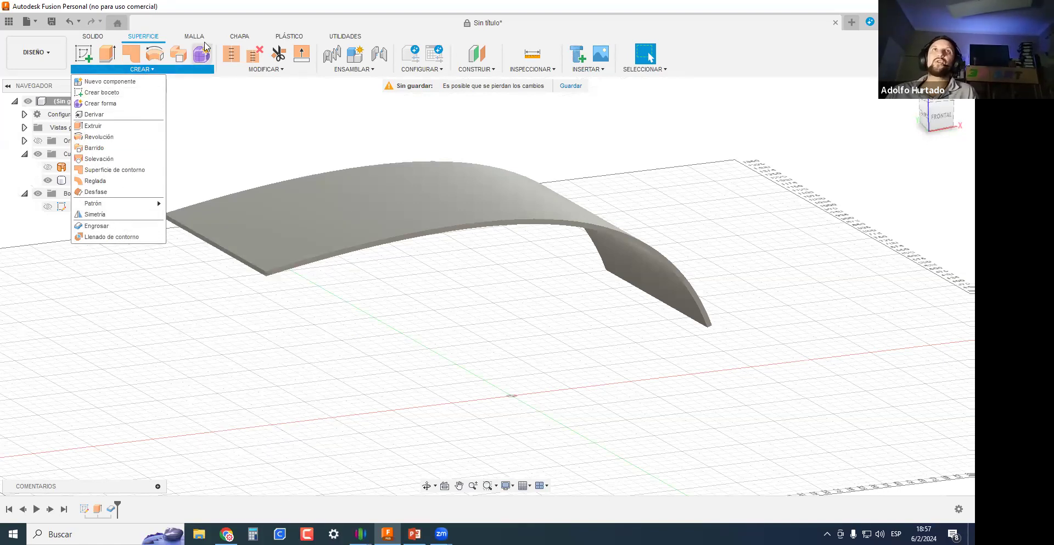
pyautogui.click(266, 69)
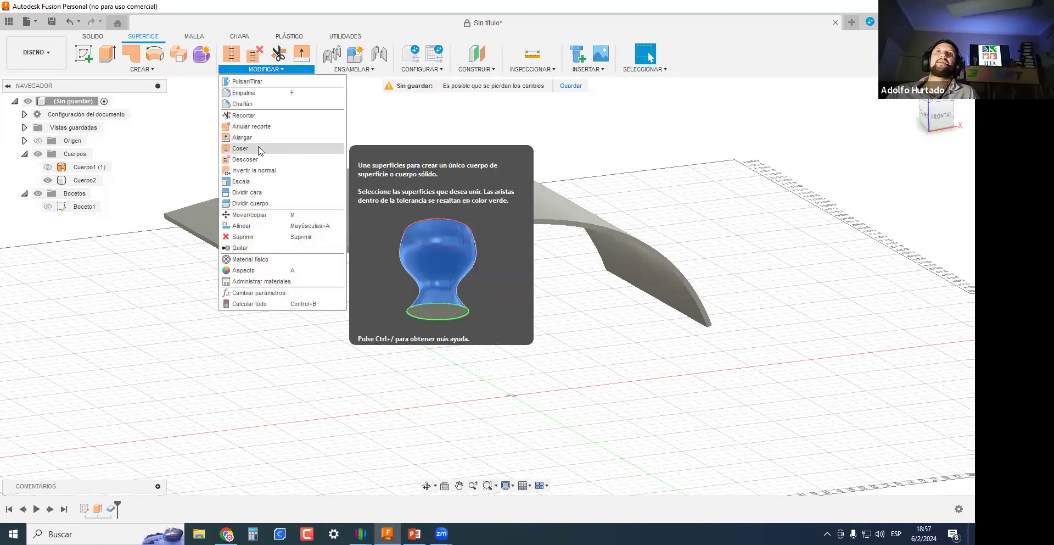
pyautogui.click(447, 420)
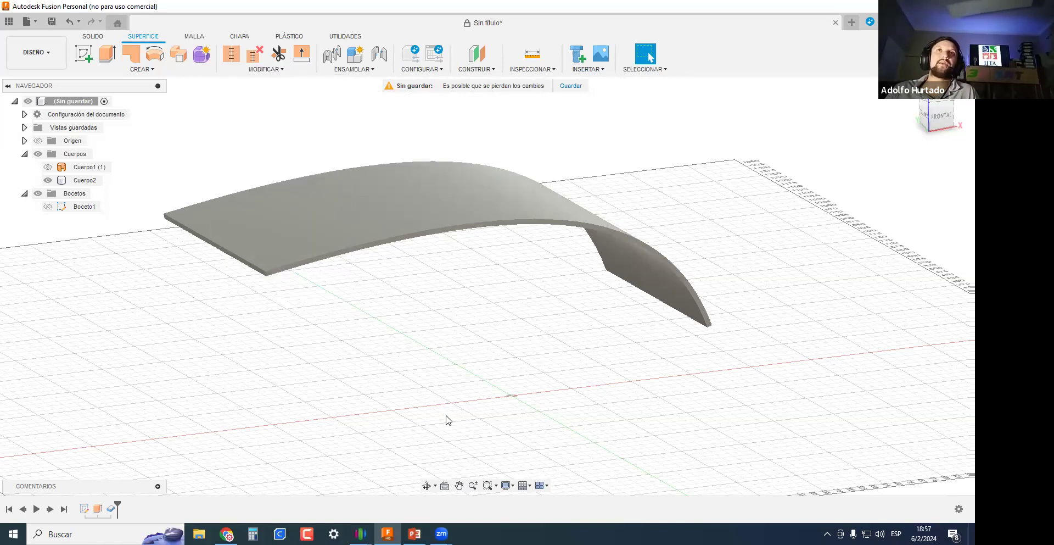
pyautogui.keyDown('shift'); pyautogui.moveTo(425, 385); pyautogui.dragTo(460, 395, button='middle'); pyautogui.keyUp('shift')
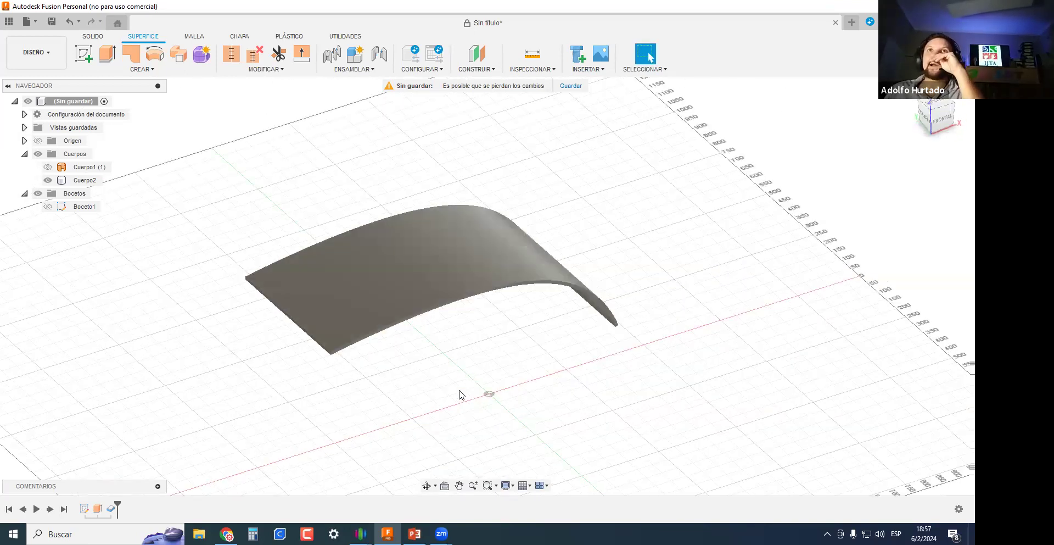
pyautogui.keyDown('shift'); pyautogui.moveTo(414, 395); pyautogui.dragTo(463, 360, button='middle'); pyautogui.keyUp('shift')
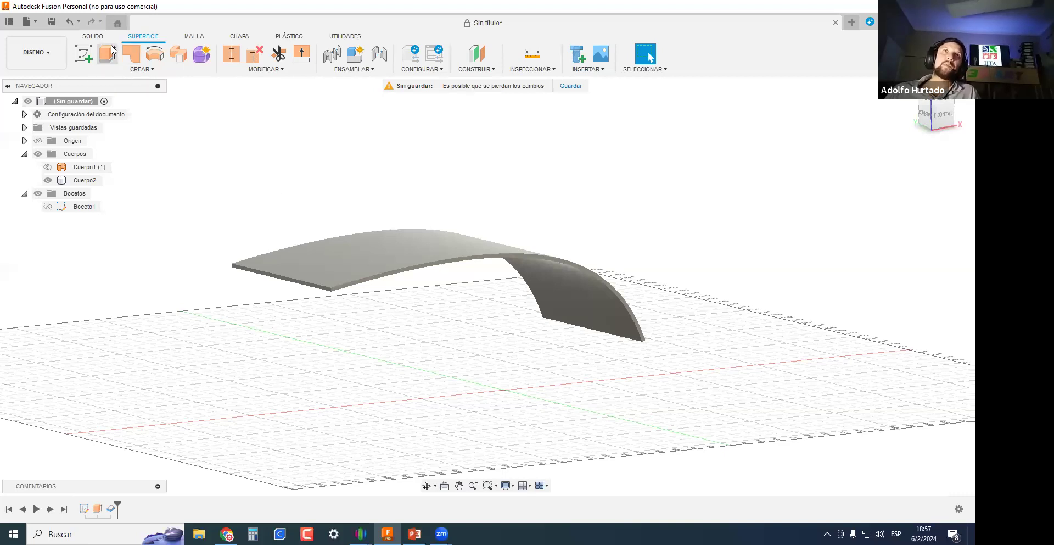
pyautogui.click(95, 37)
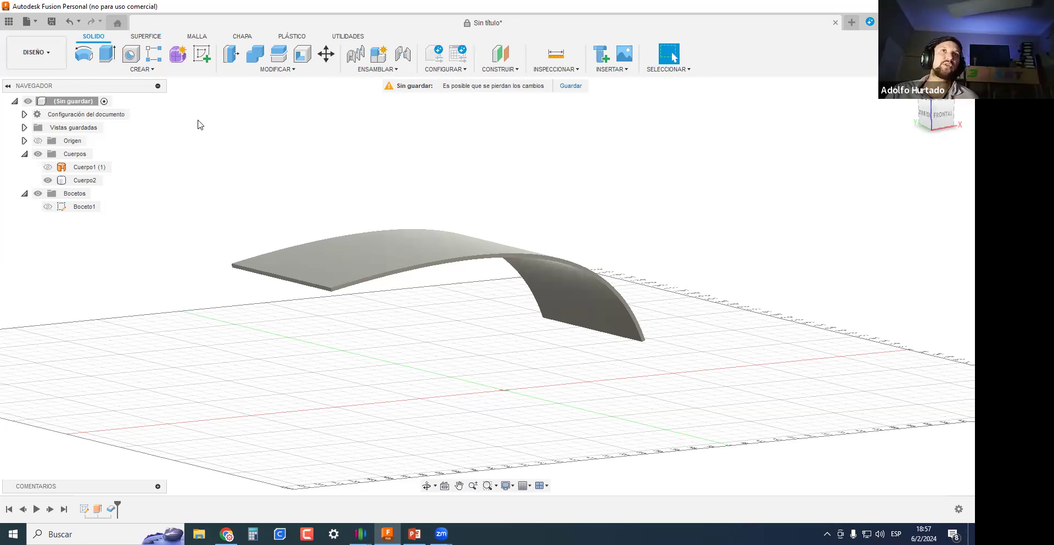
pyautogui.click(146, 36)
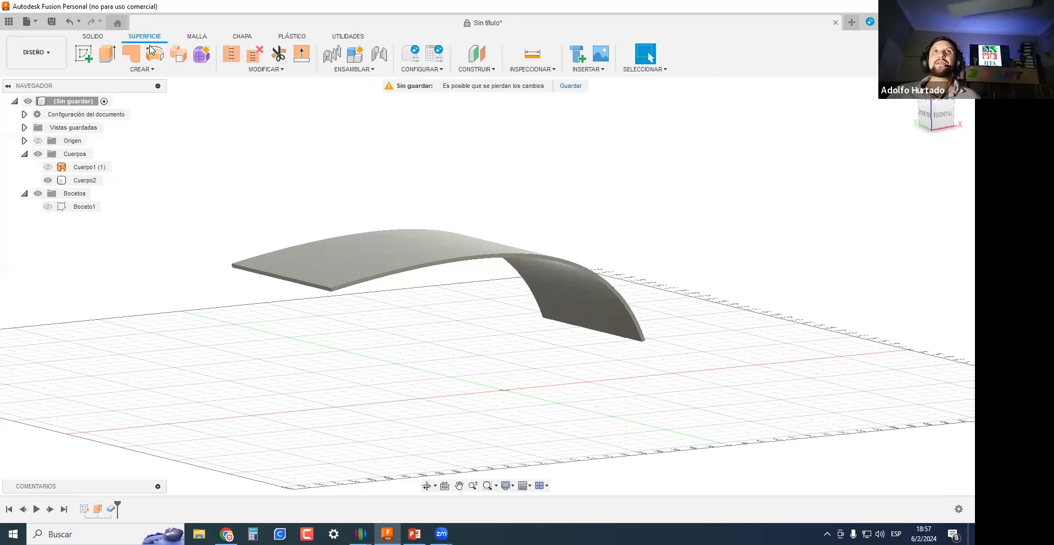
# Hide the thickened body, show the original surface body, and check its face against the solid modeling tools.
pyautogui.click(47, 180)
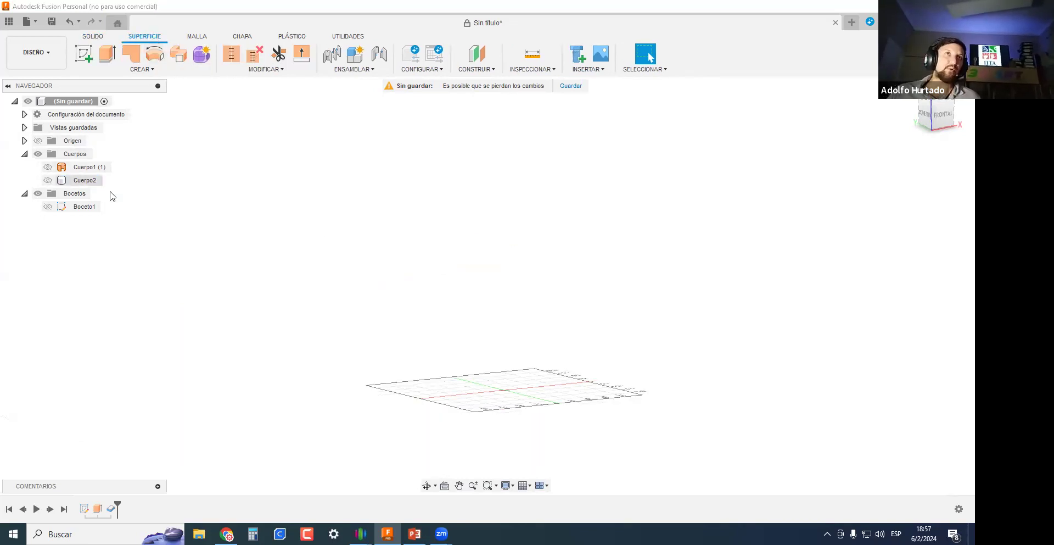
pyautogui.click(48, 167)
pyautogui.keyDown('shift'); pyautogui.moveTo(473, 327); pyautogui.dragTo(374, 287, button='middle'); pyautogui.keyUp('shift')
pyautogui.click(374, 288)
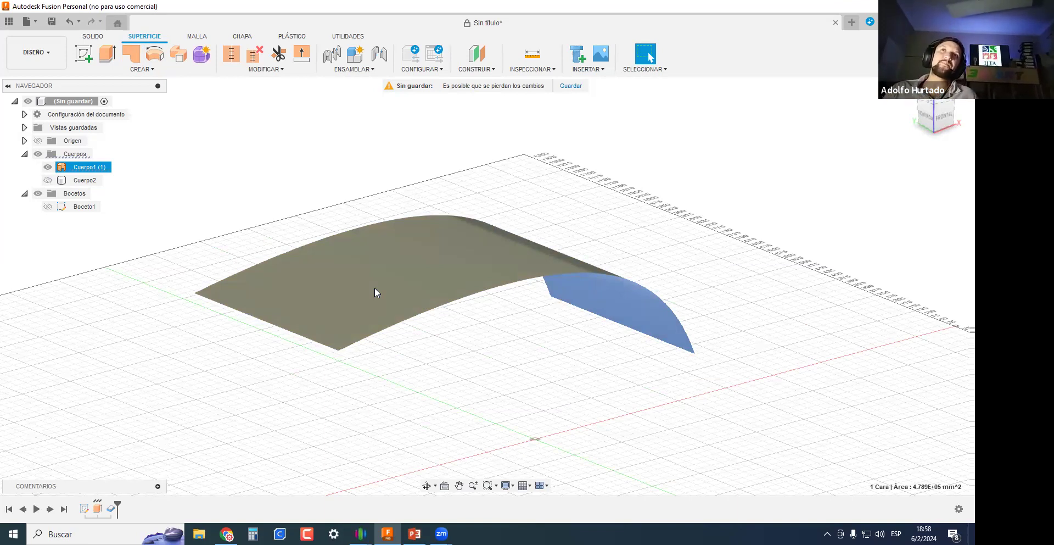
pyautogui.click(99, 37)
pyautogui.click(420, 372)
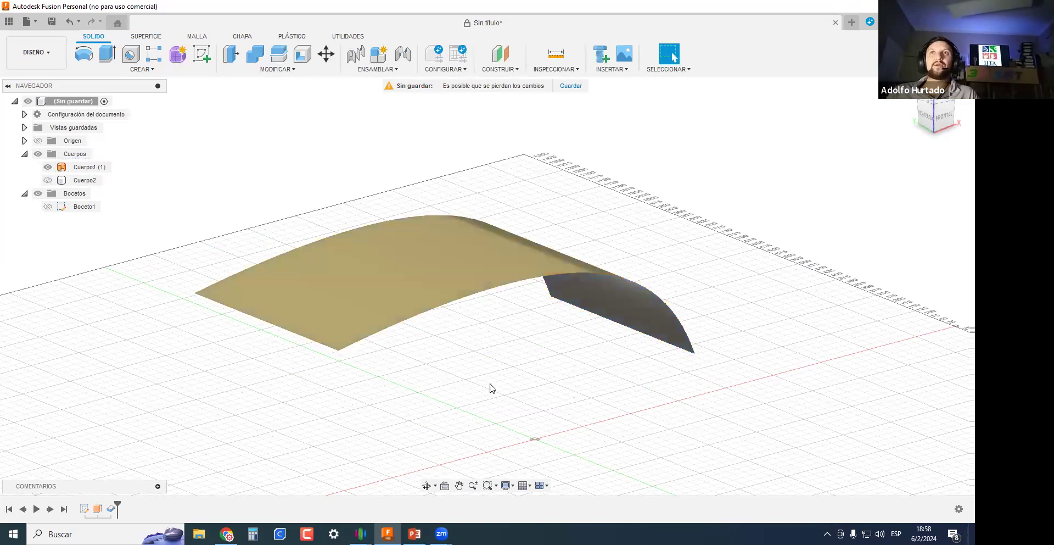
# Examine the zero-thickness surface body from near and far while the solid tools are available, and clear its selection.
pyautogui.scroll(-2, 489, 386)
pyautogui.scroll(-1, 412, 375)
pyautogui.moveTo(331, 356); pyautogui.dragTo(283, 314, button='middle')
pyautogui.scroll(2, 291, 311)
pyautogui.scroll(-1, 494, 428)
pyautogui.moveTo(350, 307); pyautogui.dragTo(229, 296, button='middle')
pyautogui.scroll(2, 333, 317)
pyautogui.moveTo(346, 449); pyautogui.dragTo(383, 437, button='middle')
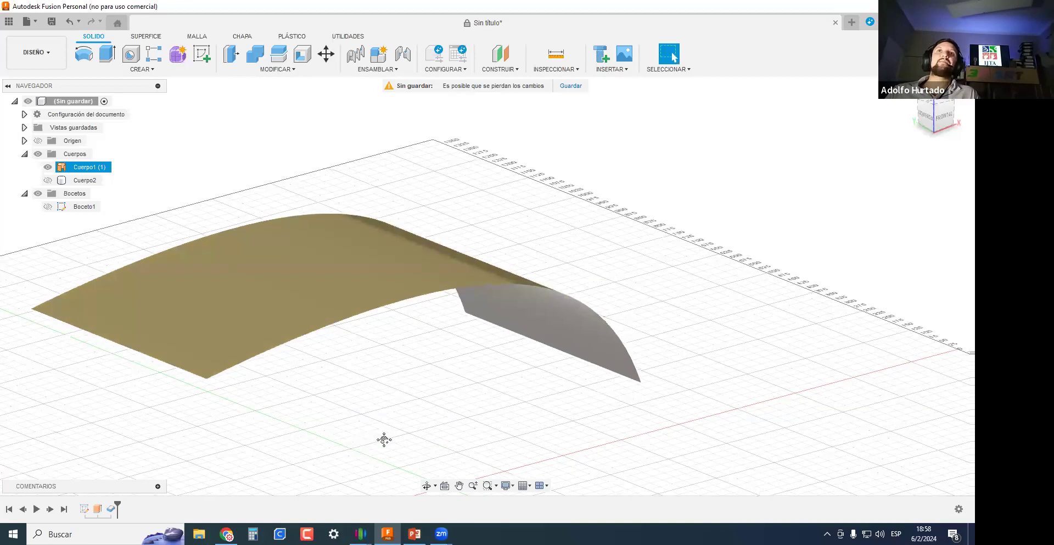
pyautogui.scroll(-2, 384, 438)
pyautogui.press('Escape')
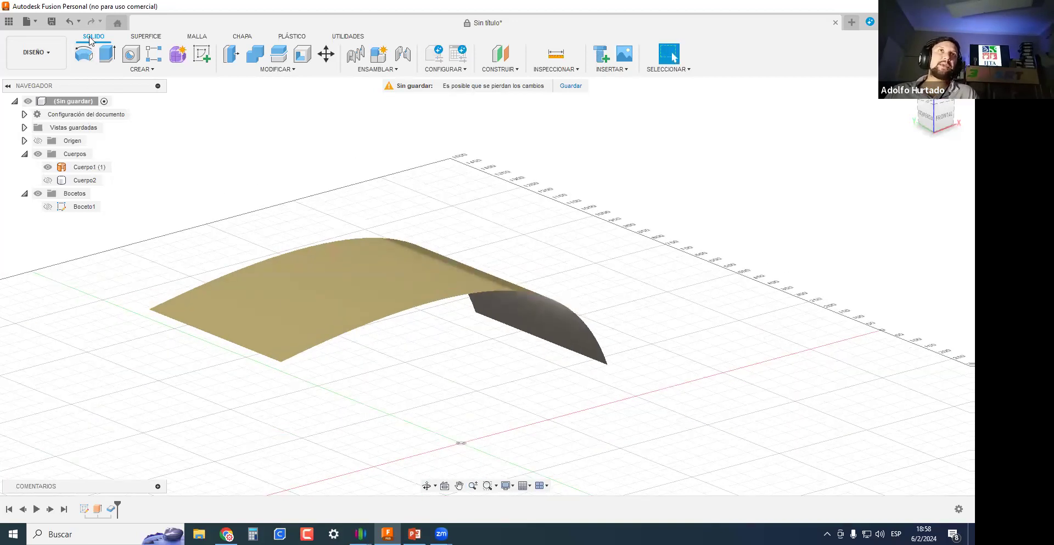
# Compare the solid and surface tool sets, ending with the surface tools.
pyautogui.click(145, 38)
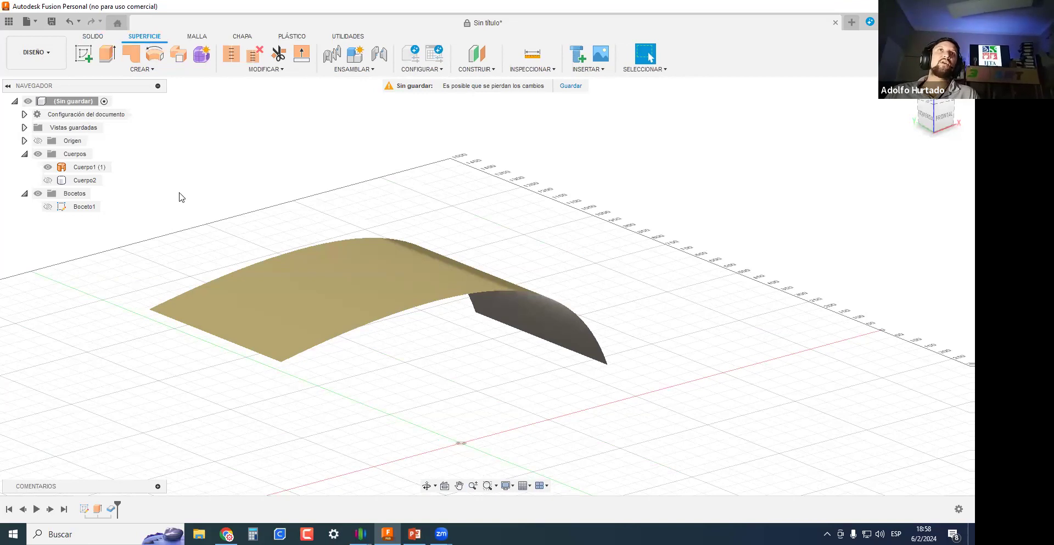
pyautogui.click(92, 38)
pyautogui.click(145, 37)
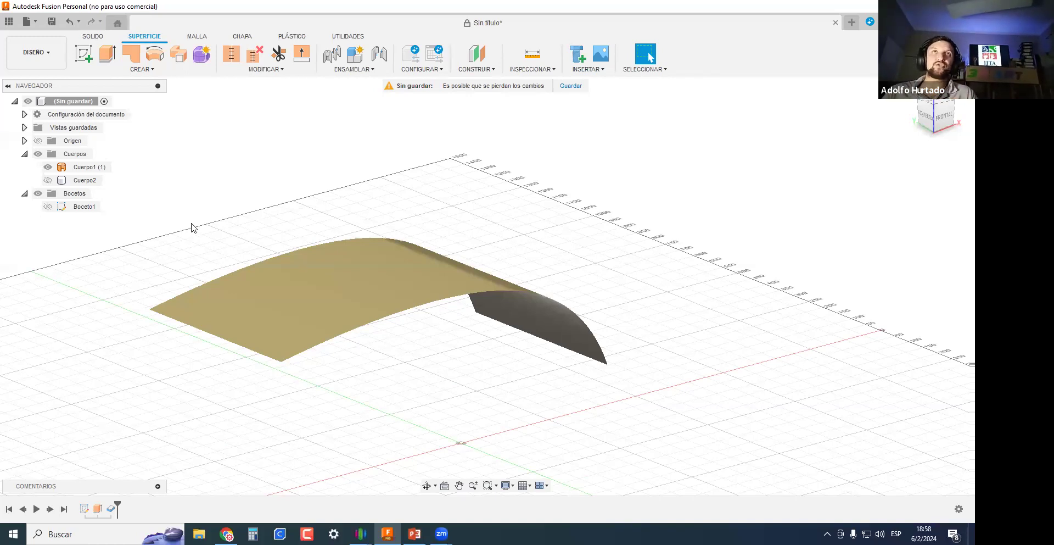
# Undo the visibility changes, the thickening, the surface extrusion and the sketch back to an empty design.
pyautogui.hotkey('ctrl', 'z')
pyautogui.hotkey('ctrl', 'z')
pyautogui.hotkey('ctrl', 'z')
pyautogui.hotkey('ctrl', 'z')
pyautogui.hotkey('ctrl', 'z')
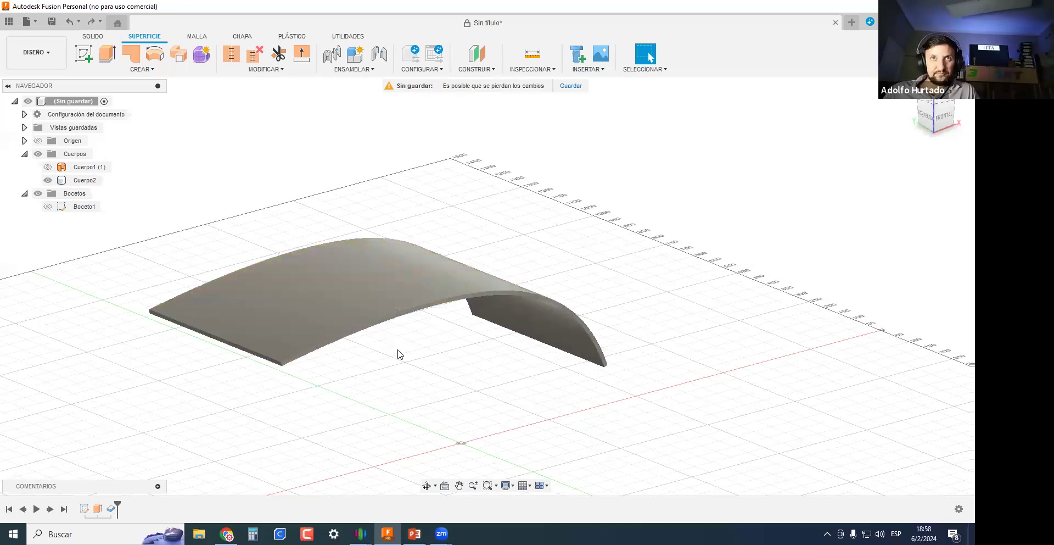
pyautogui.hotkey('ctrl', 'z')
pyautogui.hotkey('ctrl', 'z')
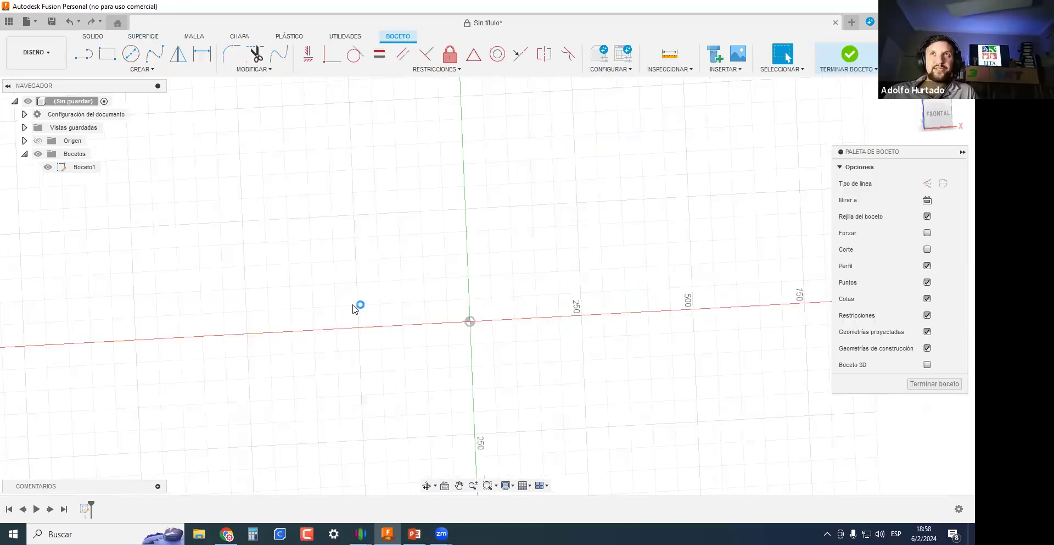
# Start a new sketch on the front origin plane.
pyautogui.click(137, 70)
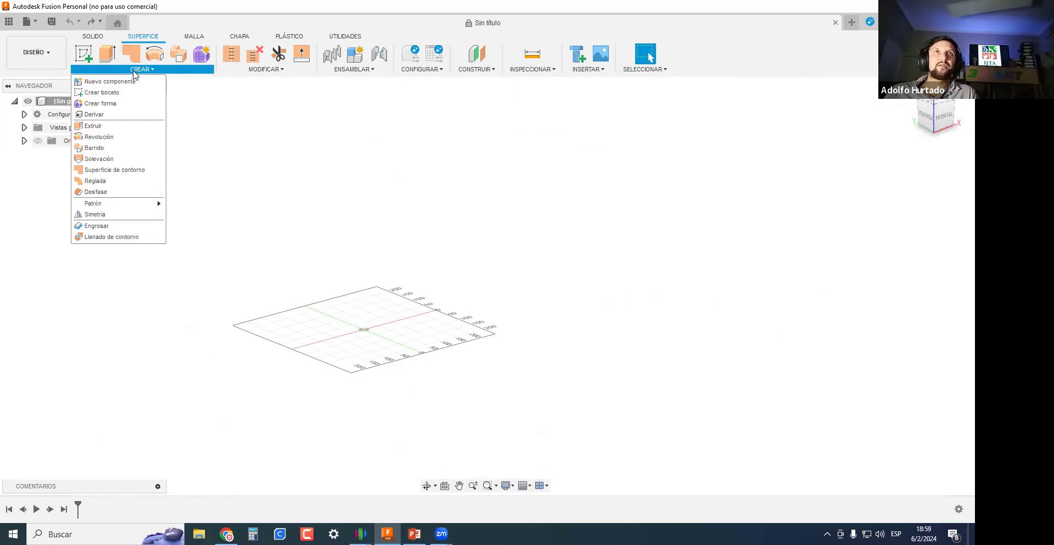
pyautogui.click(101, 93)
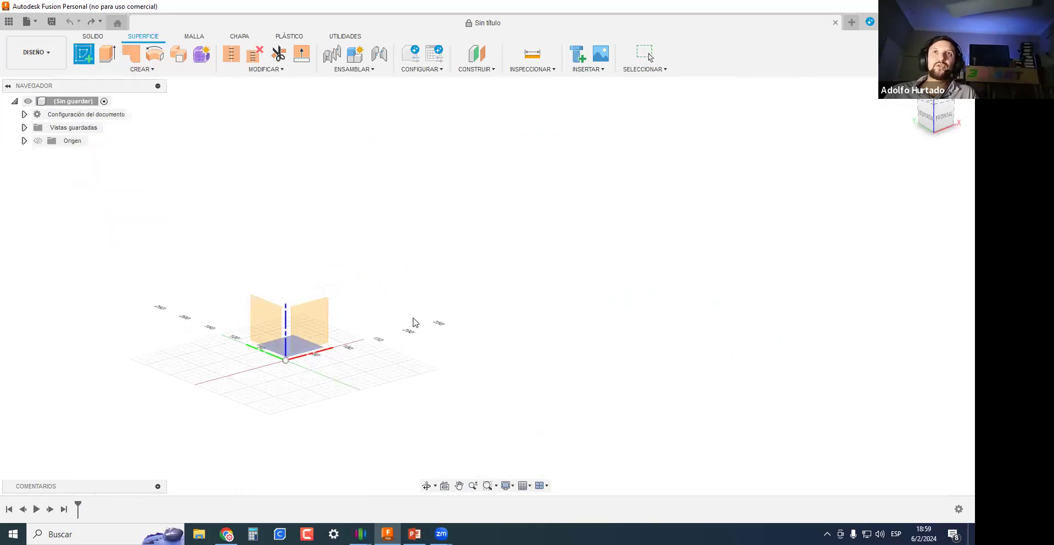
pyautogui.click(328, 332)
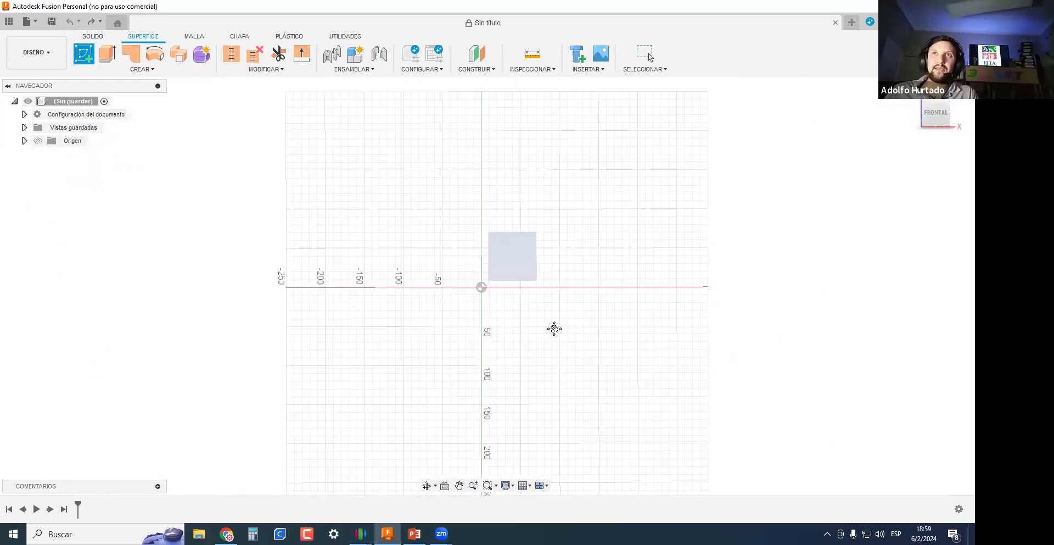
# Draw a vertical line rising about 65 mm from the horizontal axis, about 100 mm from the origin, joined to a sloped line.
pyautogui.press('l')
pyautogui.click(333, 288)
pyautogui.click(266, 191)
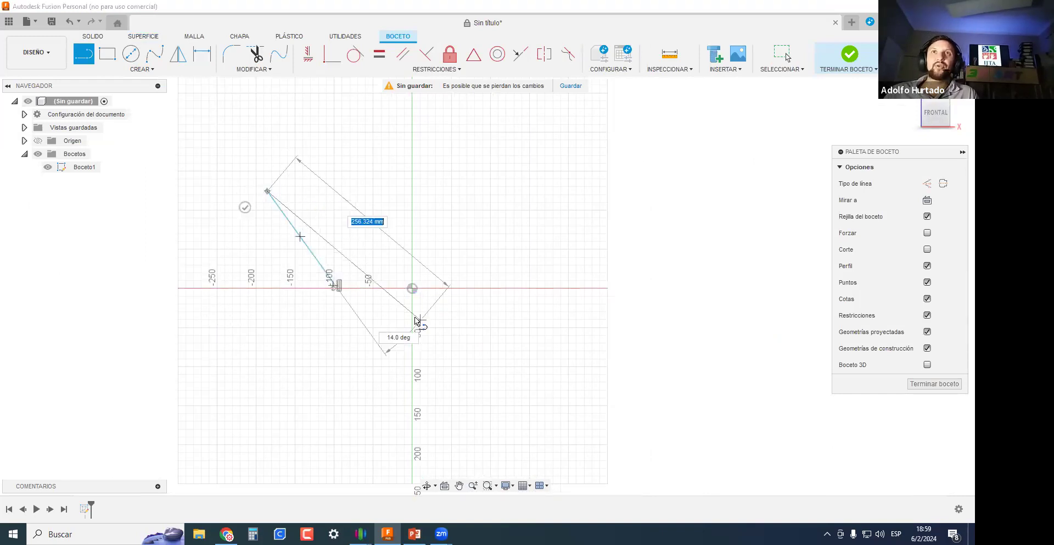
pyautogui.scroll(2, 336, 292)
pyautogui.scroll(4, 333, 290)
pyautogui.press('Escape')
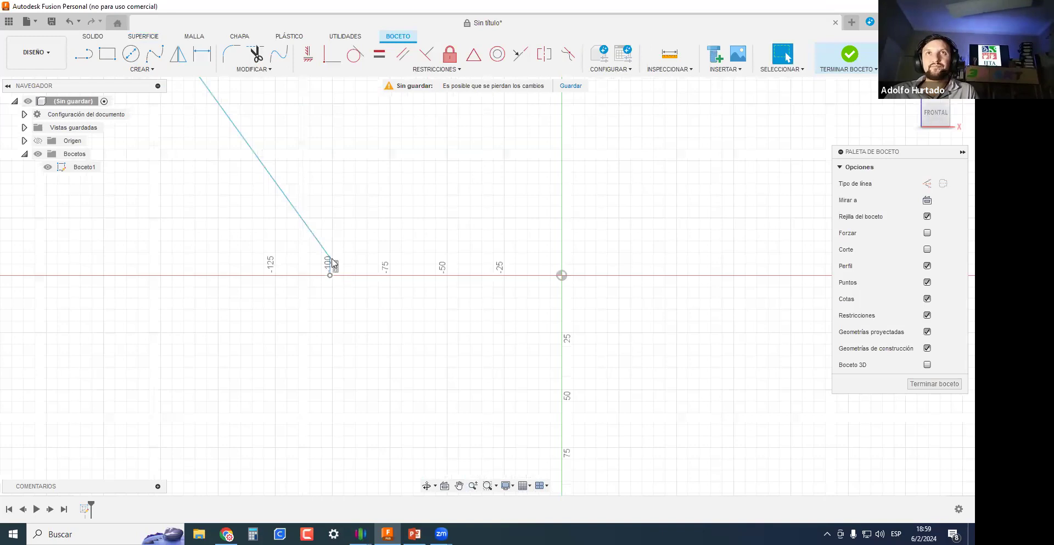
pyautogui.moveTo(330, 257); pyautogui.dragTo(329, 125)
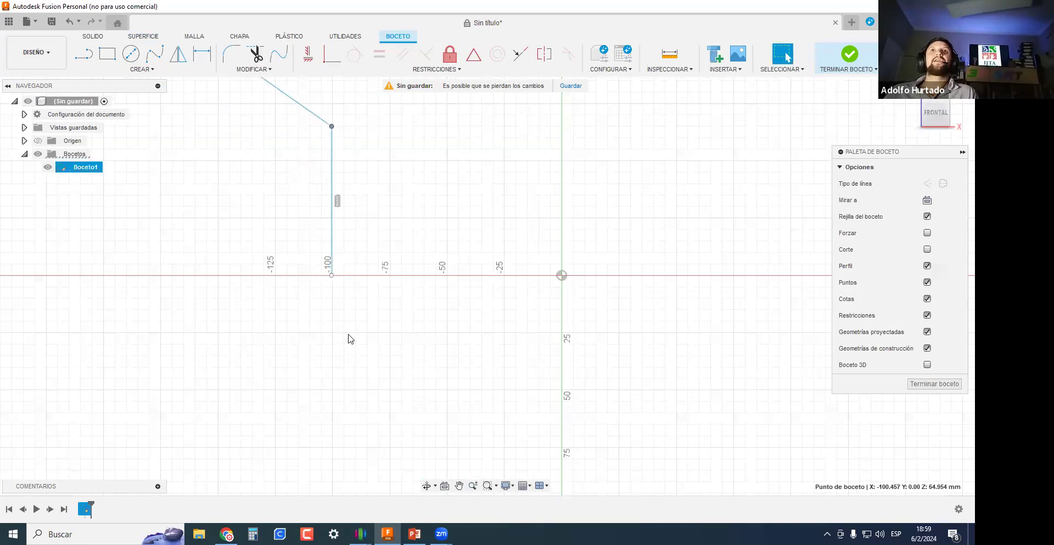
# Draw a vertical line about 66 mm long up from the origin as a revolve axis, and finish the sketch.
pyautogui.scroll(-2, 352, 332)
pyautogui.scroll(-2, 328, 400)
pyautogui.moveTo(321, 420); pyautogui.dragTo(264, 487, button='middle')
pyautogui.press('l')
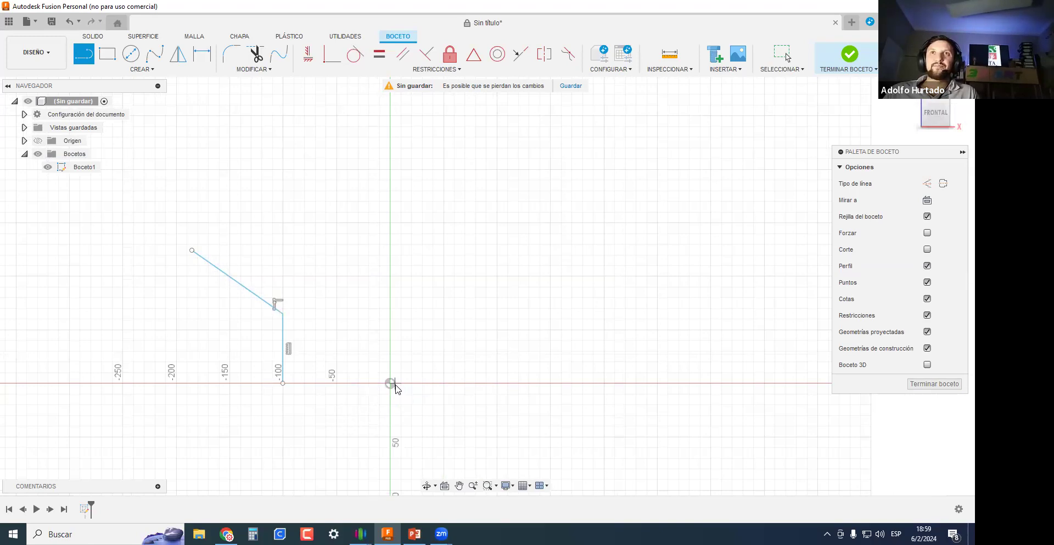
pyautogui.click(391, 383)
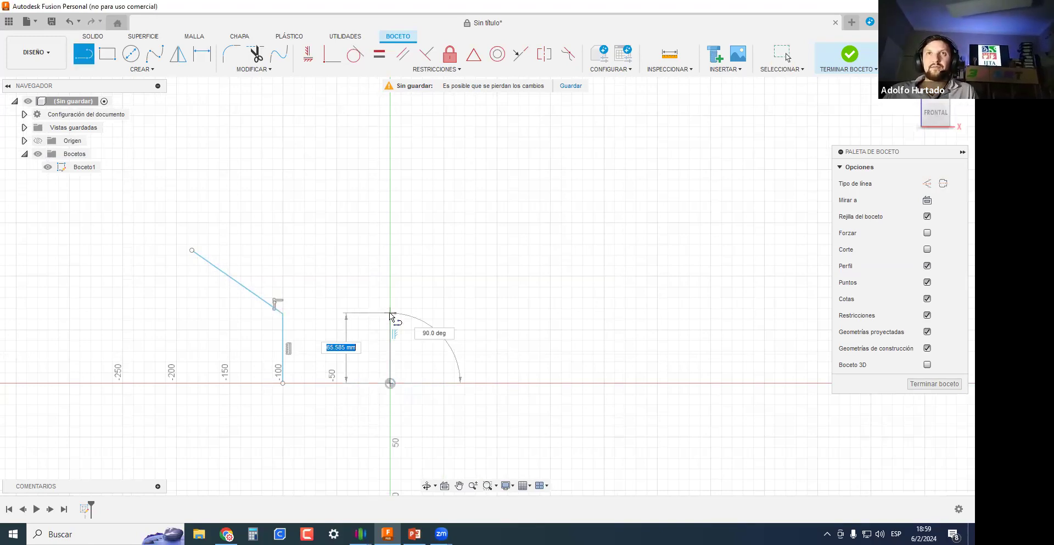
pyautogui.click(390, 314)
pyautogui.press('Escape')
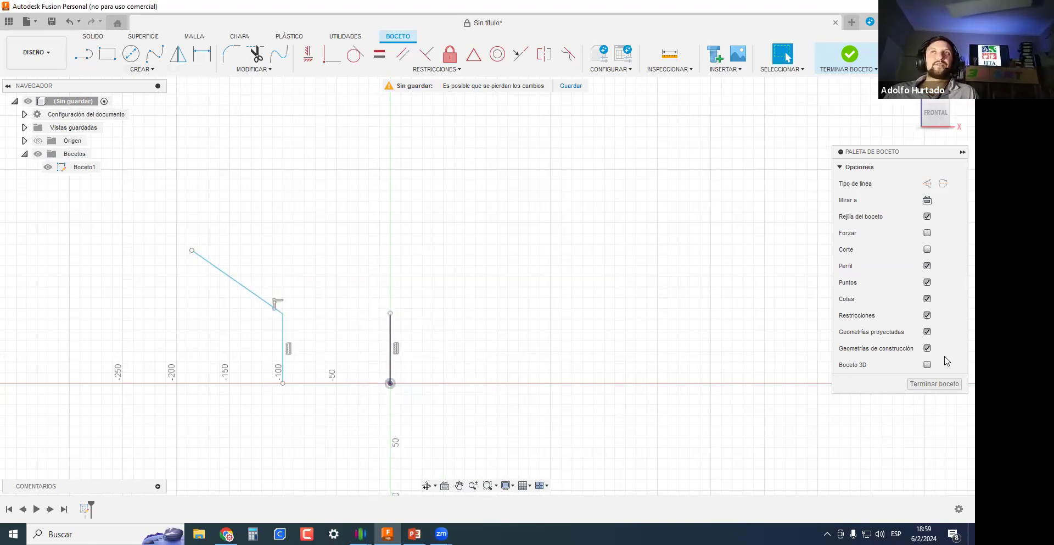
pyautogui.click(935, 383)
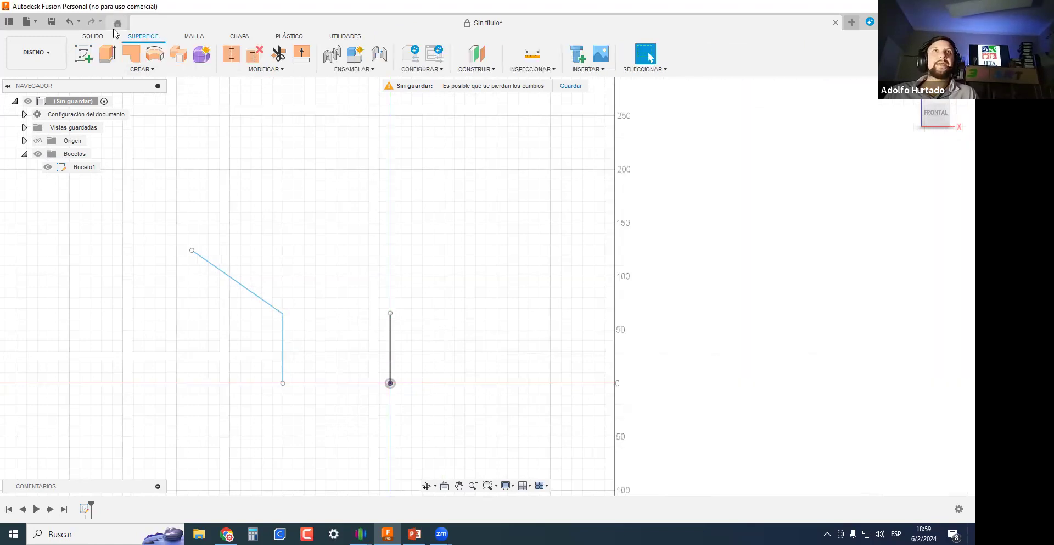
# Start a surface Revolve and select the joined vertical and sloped lines as a chained profile.
pyautogui.click(136, 69)
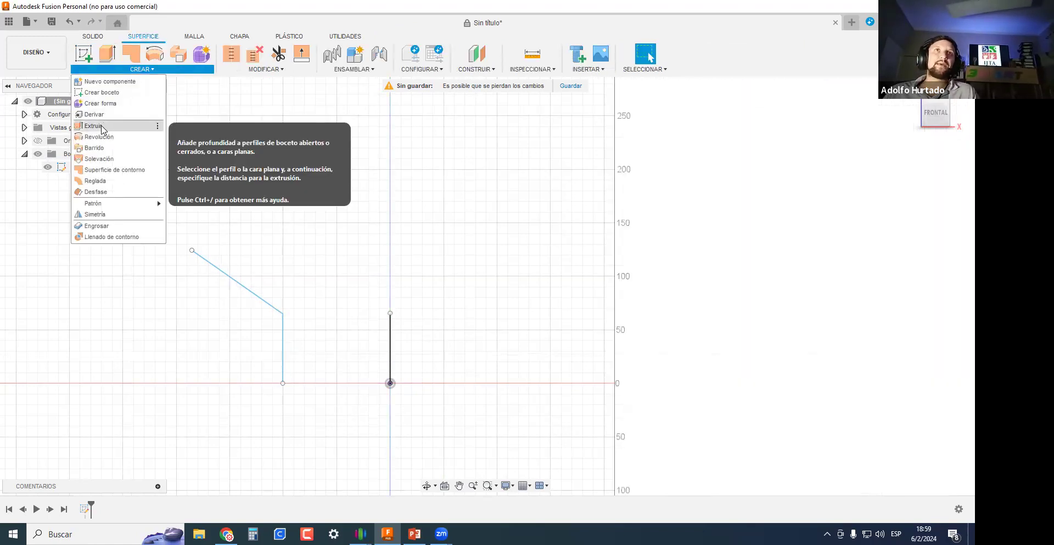
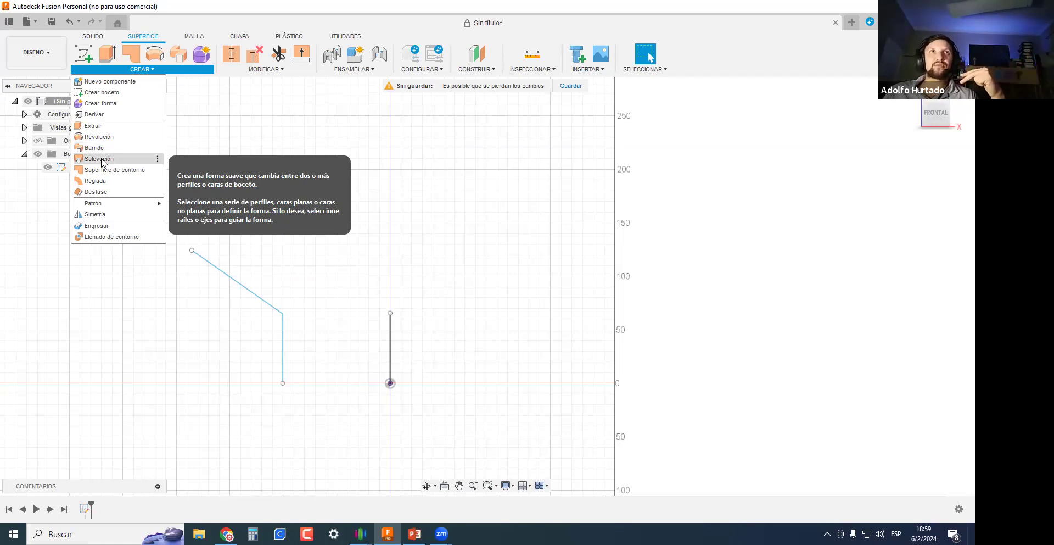
pyautogui.scroll(-2, 234, 302)
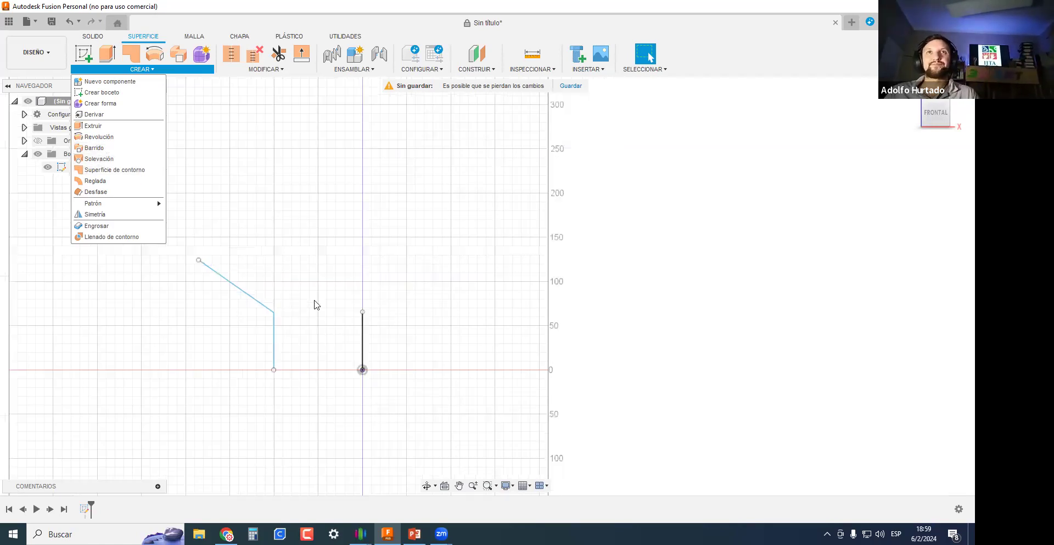
pyautogui.keyDown('shift'); pyautogui.moveTo(315, 304); pyautogui.dragTo(327, 299, button='middle'); pyautogui.keyUp('shift')
pyautogui.click(139, 70)
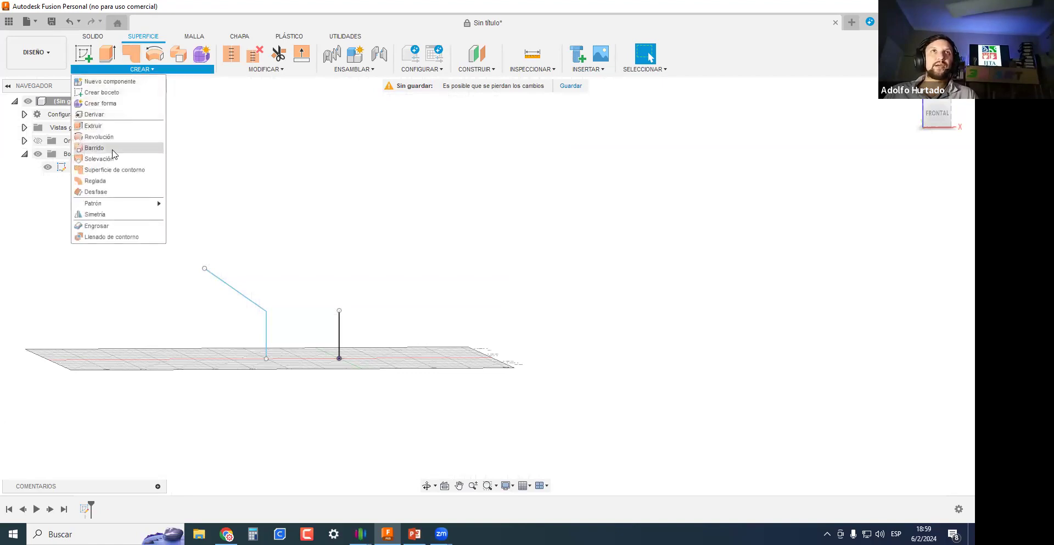
pyautogui.click(112, 138)
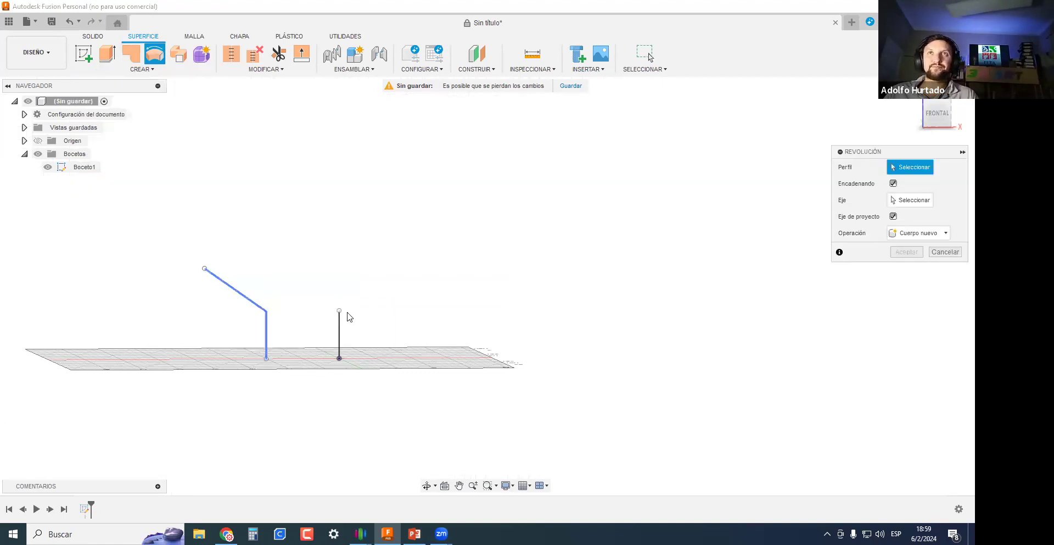
pyautogui.click(233, 292)
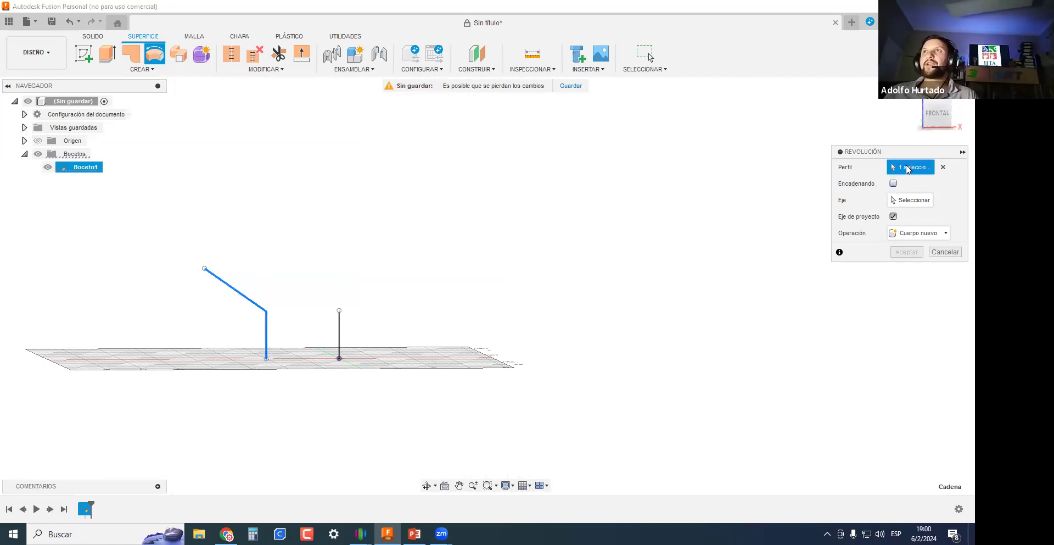
# Try picking the profile lines individually with chaining off, then re-enable chaining and clear the profile selection.
pyautogui.click(893, 184)
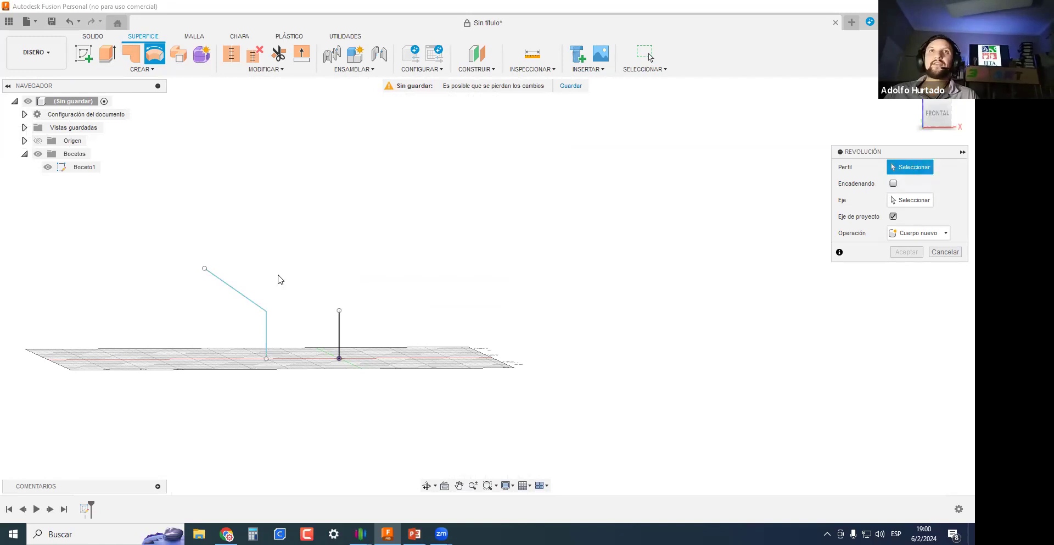
pyautogui.scroll(3, 269, 280)
pyautogui.click(226, 300)
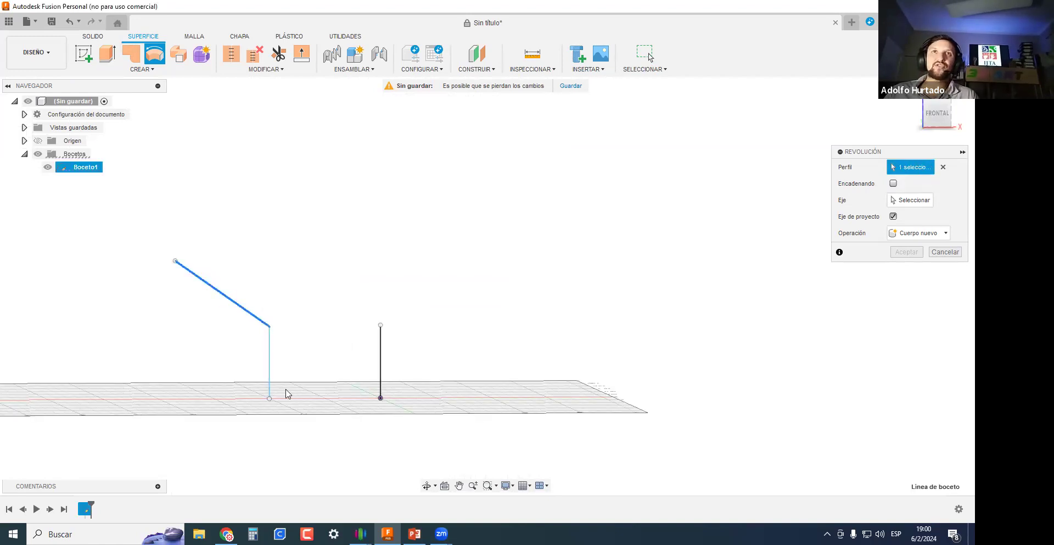
pyautogui.scroll(2, 285, 393)
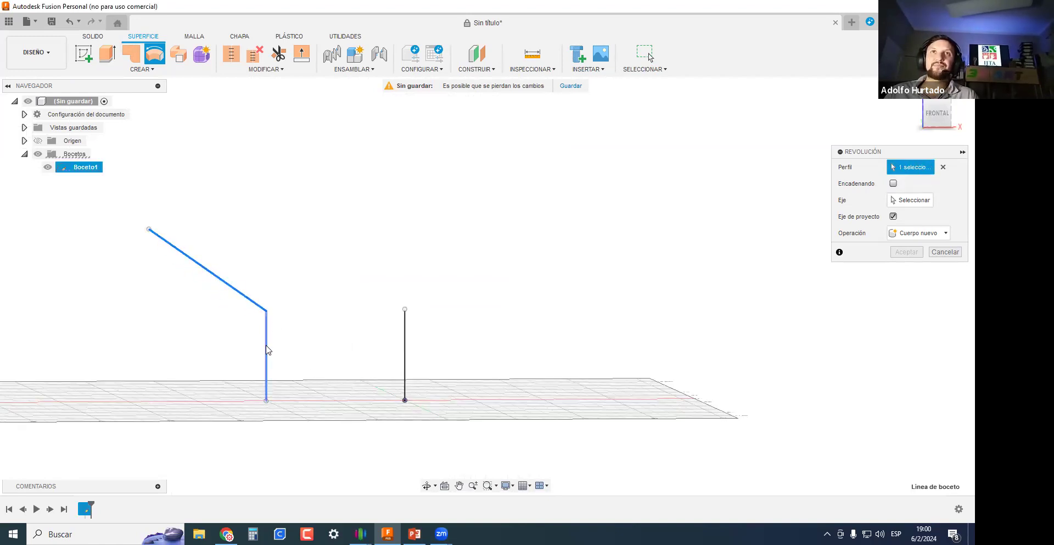
pyautogui.click(893, 183)
pyautogui.click(944, 167)
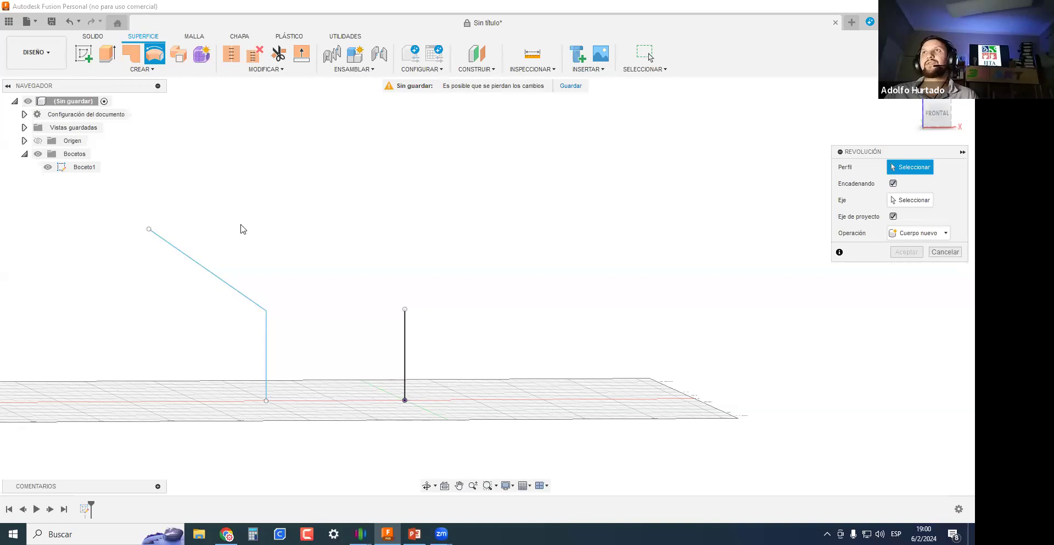
# Select the chained two-line profile and use the vertical line at the origin as the revolve axis.
pyautogui.click(215, 275)
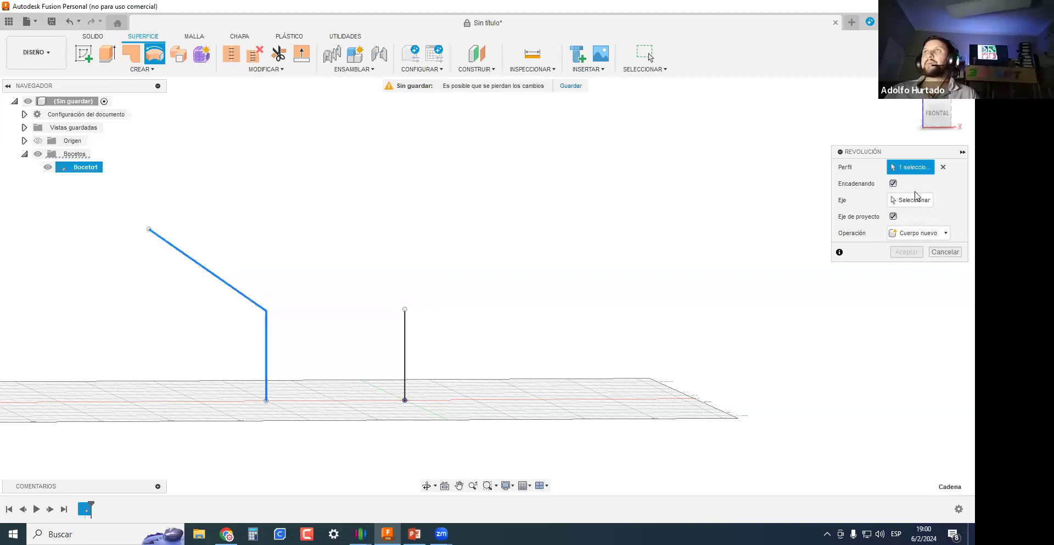
pyautogui.click(895, 202)
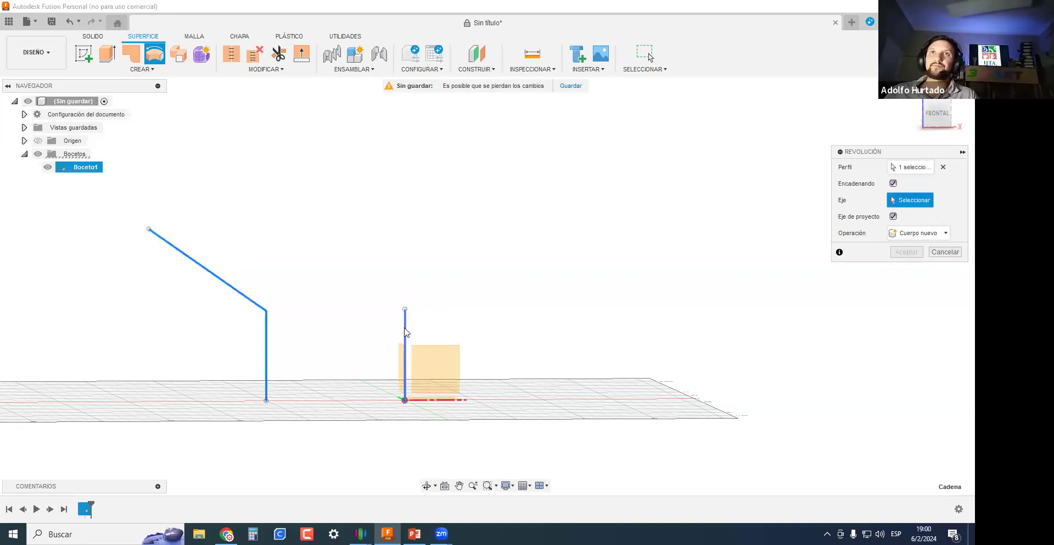
pyautogui.click(405, 352)
pyautogui.moveTo(426, 381)
pyautogui.keyDown('shift'); pyautogui.mouseDown(button='middle')
pyautogui.moveTo(428, 407)
pyautogui.moveTo(508, 426)
pyautogui.moveTo(501, 436)
pyautogui.moveTo(506, 395)
pyautogui.moveTo(461, 419)
pyautogui.moveTo(325, 405)
pyautogui.moveTo(426, 438)
pyautogui.mouseUp(button='middle'); pyautogui.keyUp('shift')
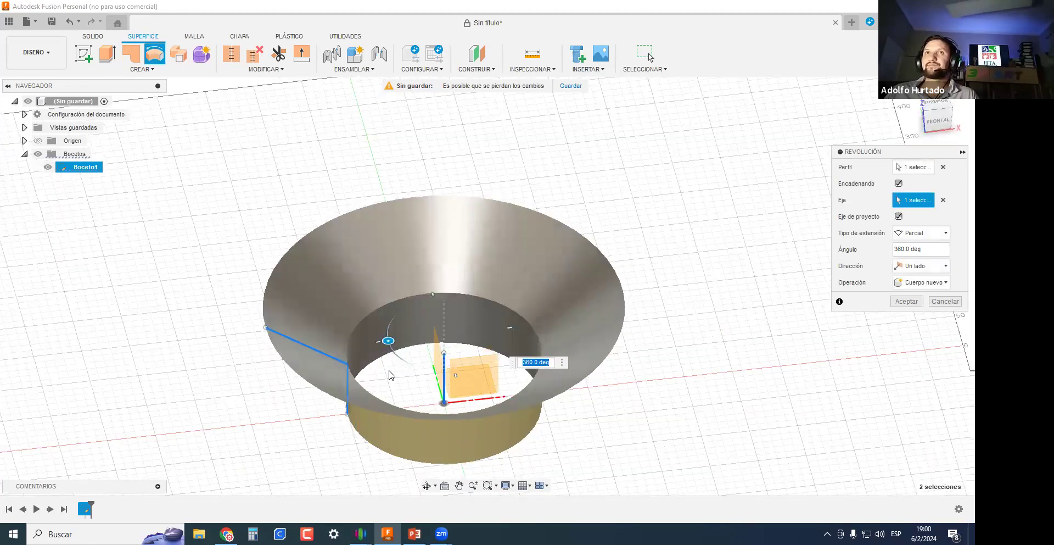
pyautogui.scroll(-3, 390, 375)
# Review the extent types, keep Partial, and reduce the revolve angle to about 248.8 deg.
pyautogui.click(918, 232)
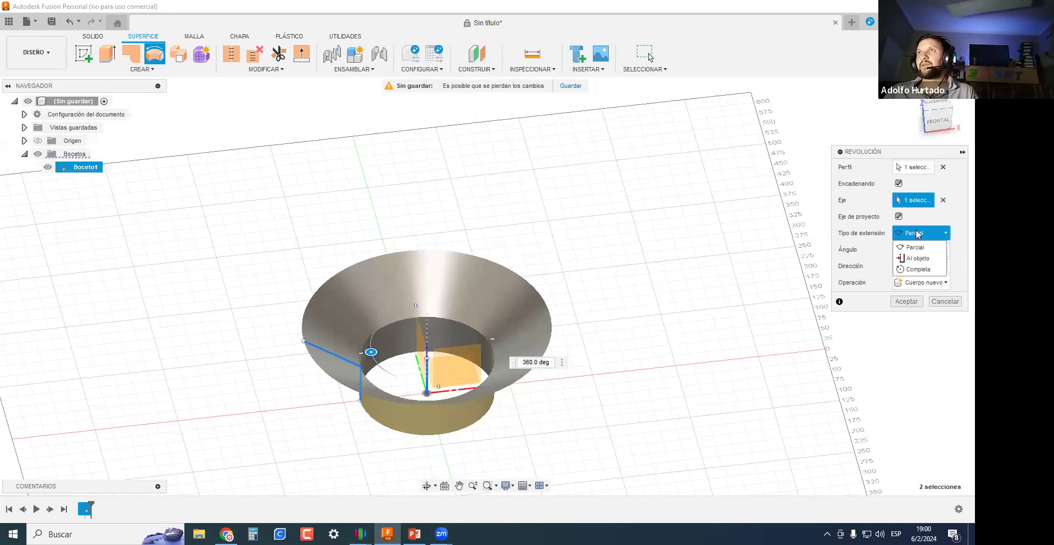
pyautogui.moveTo(514, 387); pyautogui.dragTo(561, 332, button='middle')
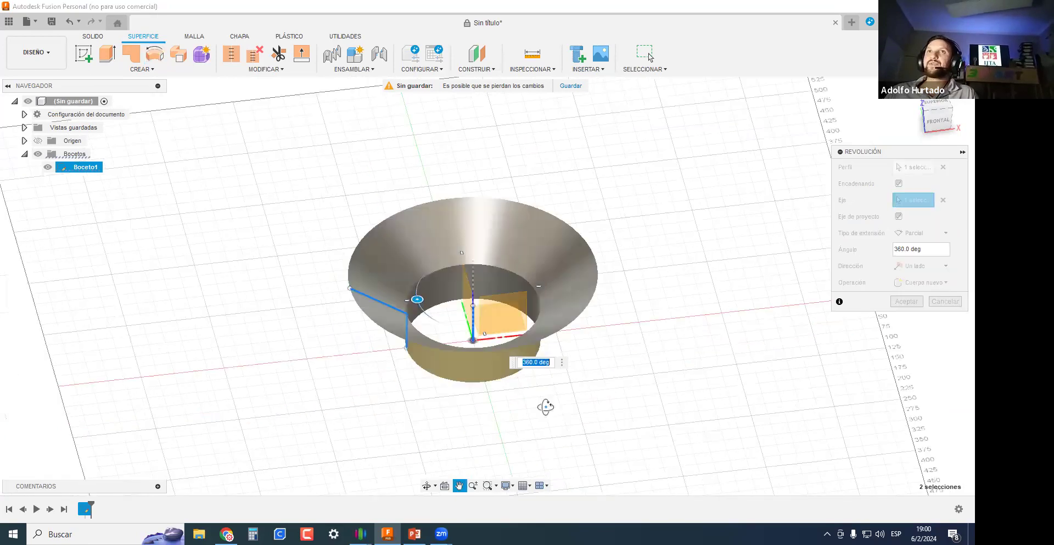
pyautogui.scroll(2, 546, 409)
pyautogui.keyDown('shift'); pyautogui.moveTo(546, 411); pyautogui.dragTo(544, 391, button='middle'); pyautogui.keyUp('shift')
pyautogui.click(927, 235)
pyautogui.click(920, 247)
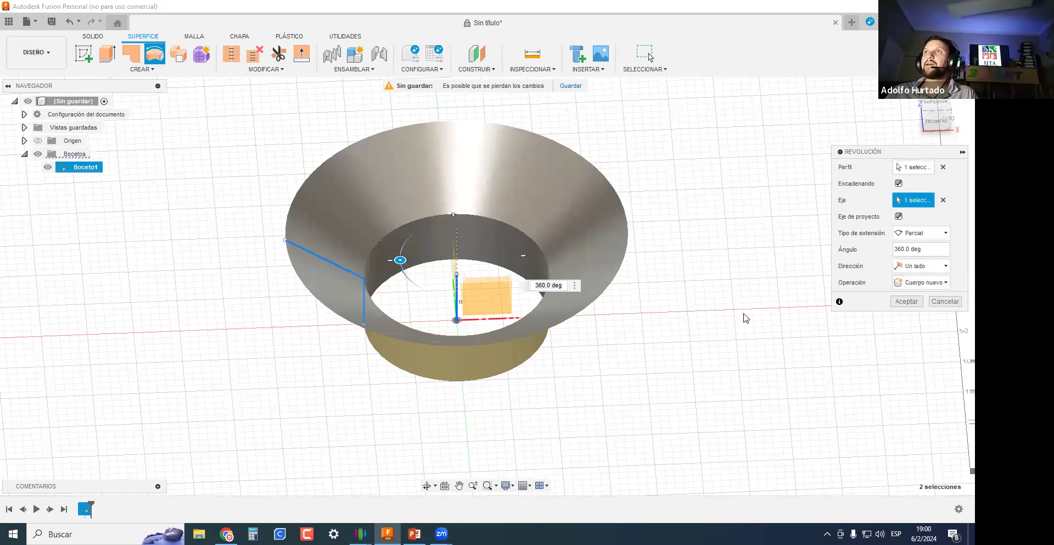
pyautogui.moveTo(401, 260); pyautogui.dragTo(498, 307)
pyautogui.click(922, 232)
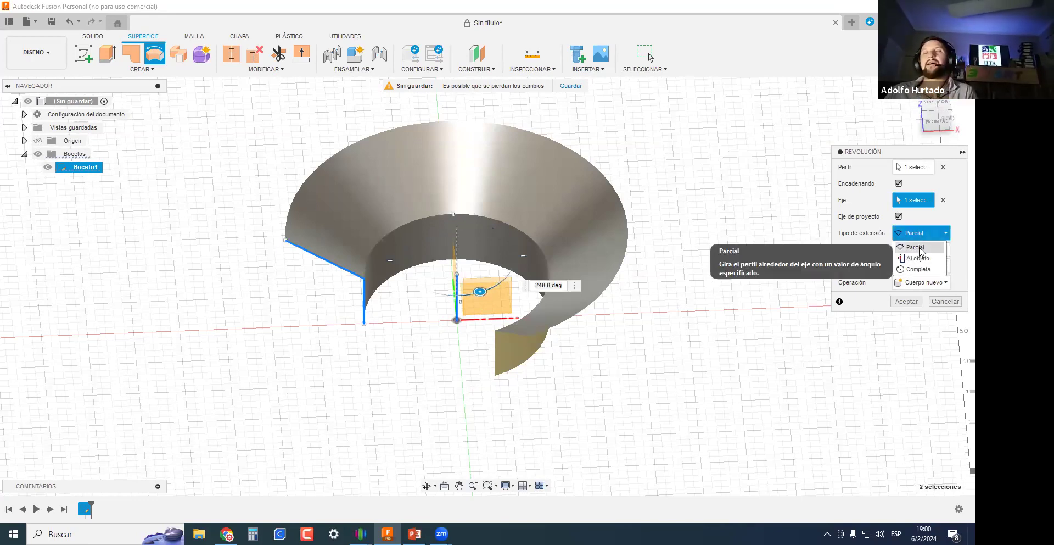
pyautogui.click(922, 248)
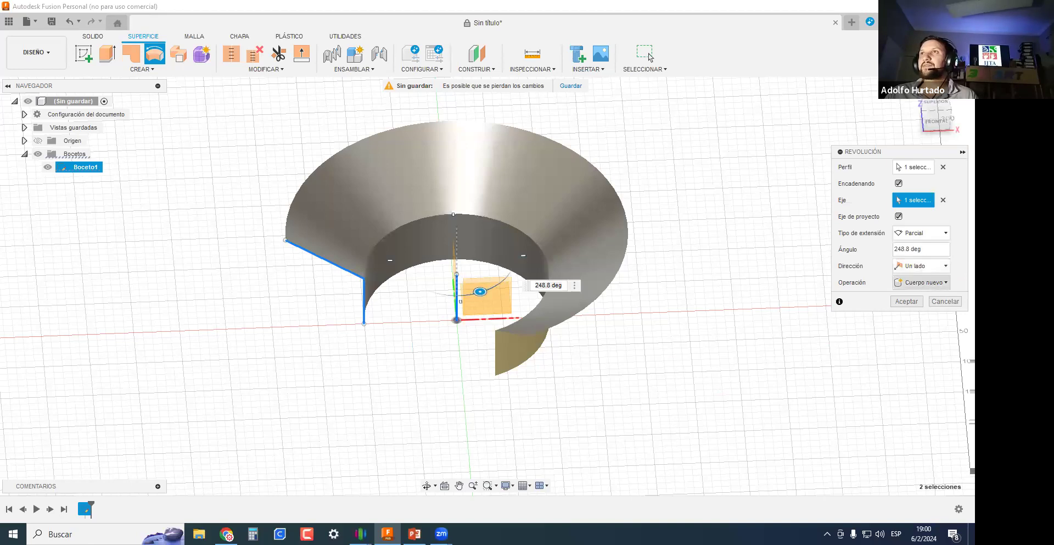
# Try the two-sided direction for the revolve and adjust the angle of one side.
pyautogui.click(928, 268)
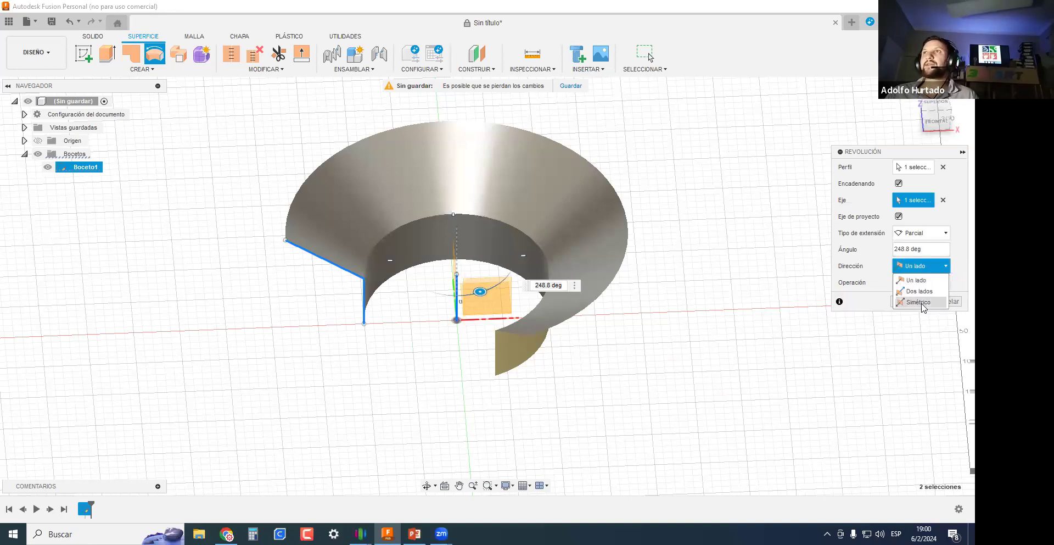
pyautogui.click(915, 292)
pyautogui.moveTo(391, 269); pyautogui.dragTo(468, 297)
# Revolve the profile symmetrically with an angle of about 85.7 deg as a new surface body.
pyautogui.click(920, 282)
pyautogui.click(921, 317)
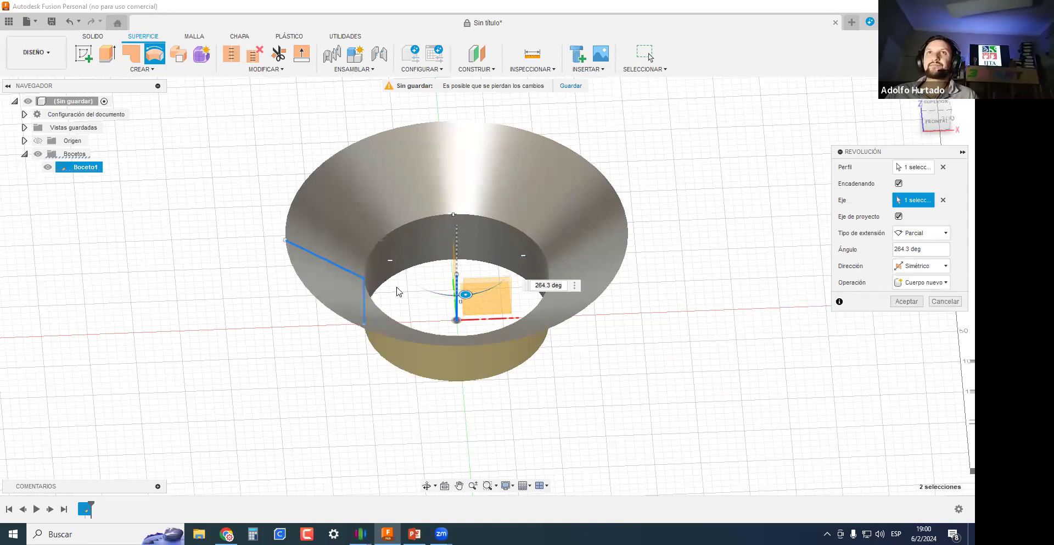
pyautogui.moveTo(466, 295); pyautogui.dragTo(440, 166)
pyautogui.click(927, 283)
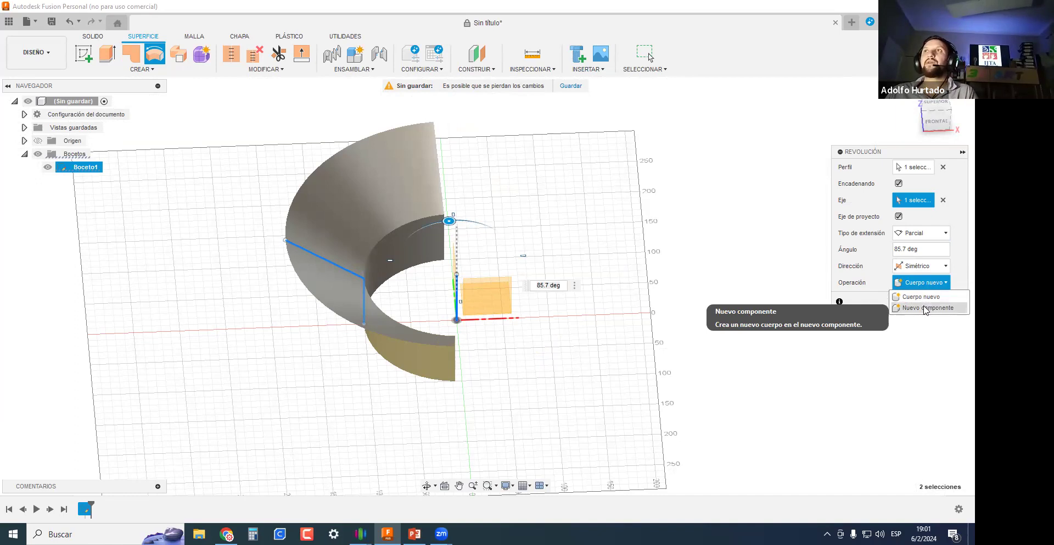
pyautogui.press('Return')
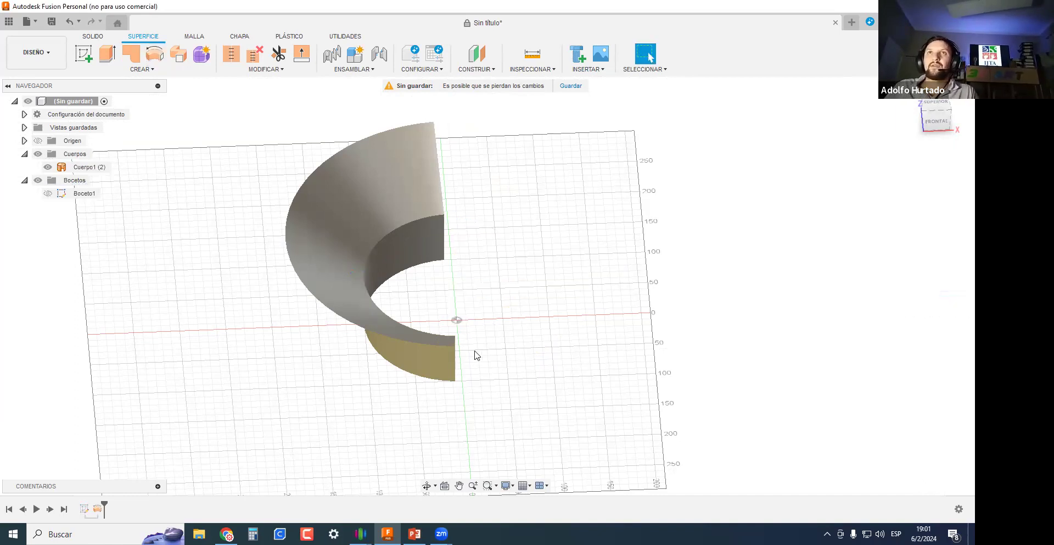
# Create a construction plane offset behind the front origin plane.
pyautogui.scroll(-4, 456, 340)
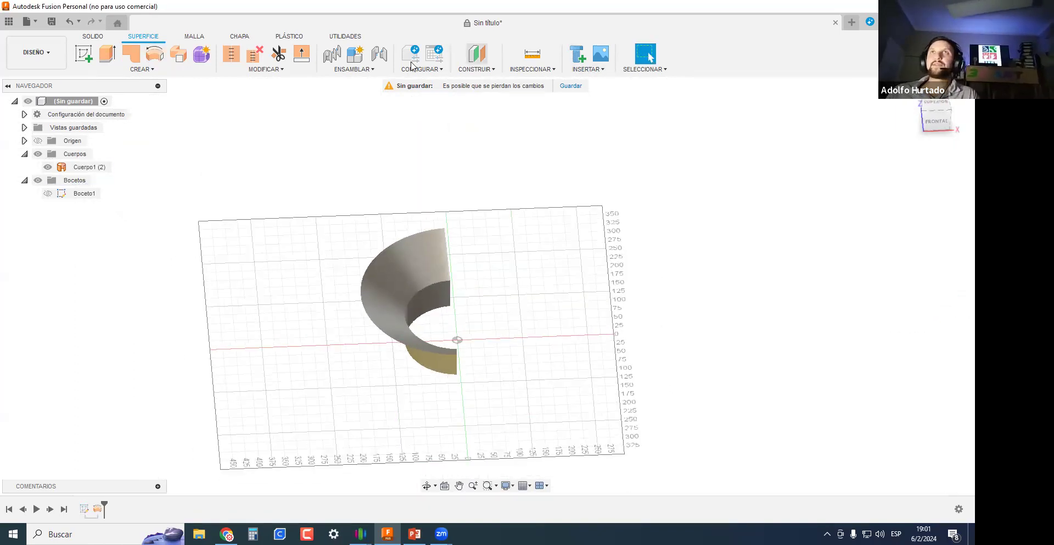
pyautogui.click(477, 54)
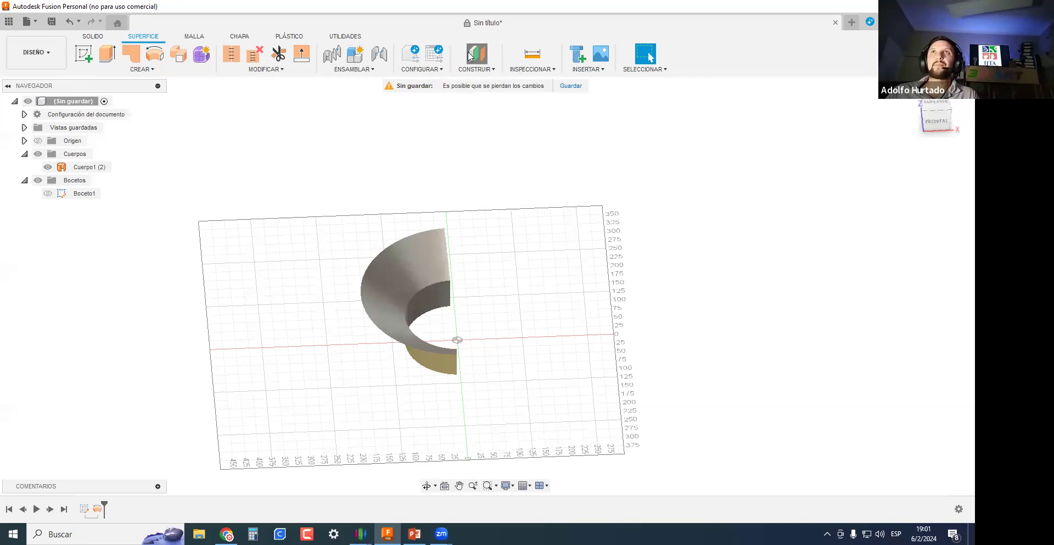
pyautogui.click(457, 321)
pyautogui.moveTo(464, 328); pyautogui.dragTo(473, 242)
pyautogui.press('Return')
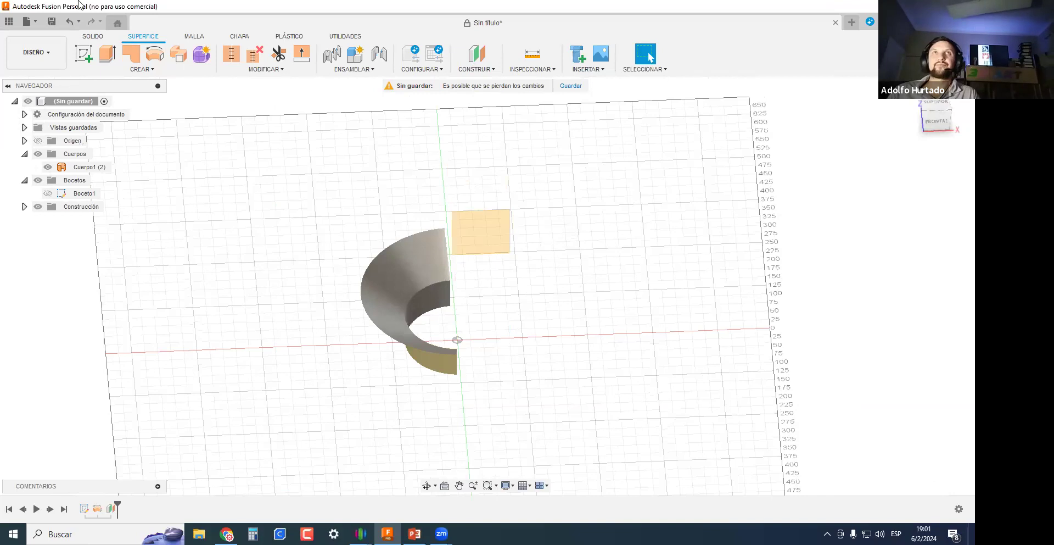
# Sketch a vertical line about 140 mm long on the offset plane, about 260 mm from the vertical axis, and finish the sketch.
pyautogui.click(501, 236)
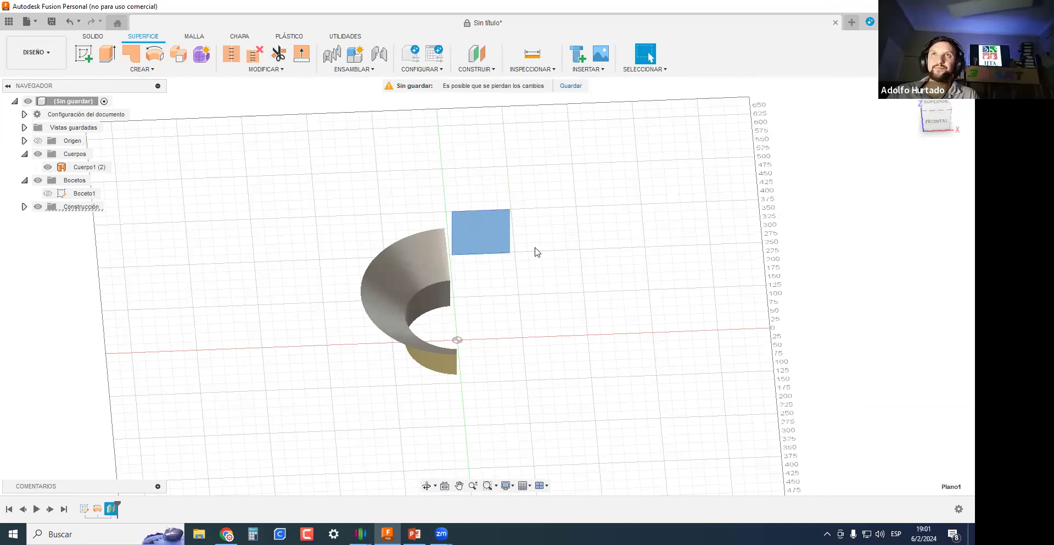
pyautogui.click(90, 54)
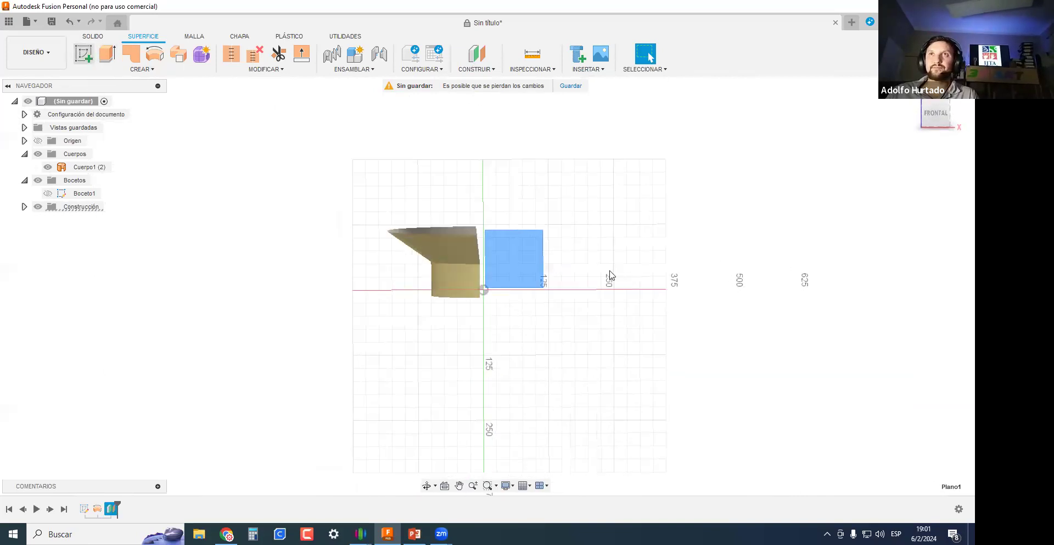
pyautogui.click(355, 225)
pyautogui.click(354, 300)
pyautogui.press('Escape')
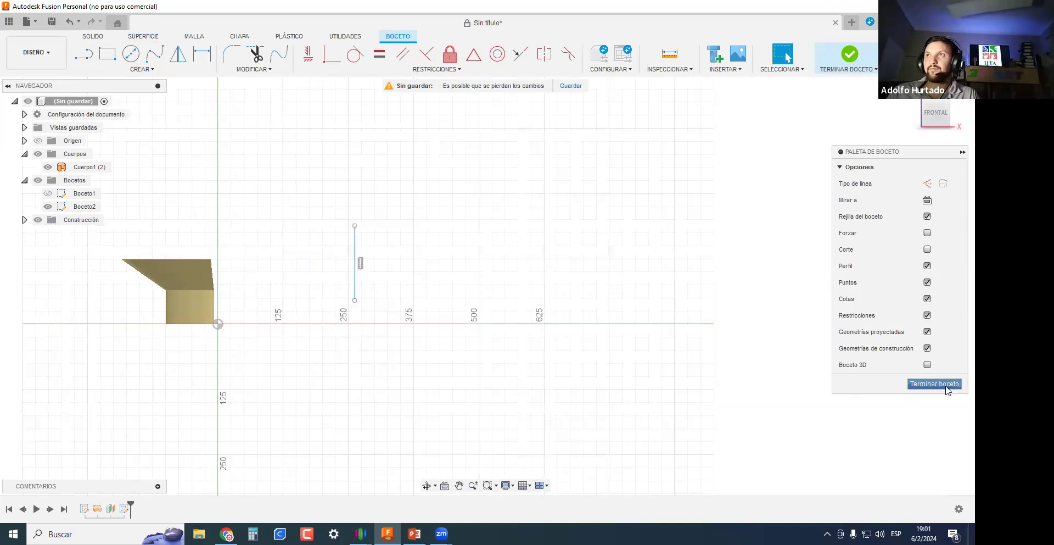
pyautogui.click(936, 384)
# Show the first sketch, hide the revolved surface body, and select the sketch's joined vertical and sloped lines.
pyautogui.click(48, 193)
pyautogui.scroll(5, 553, 356)
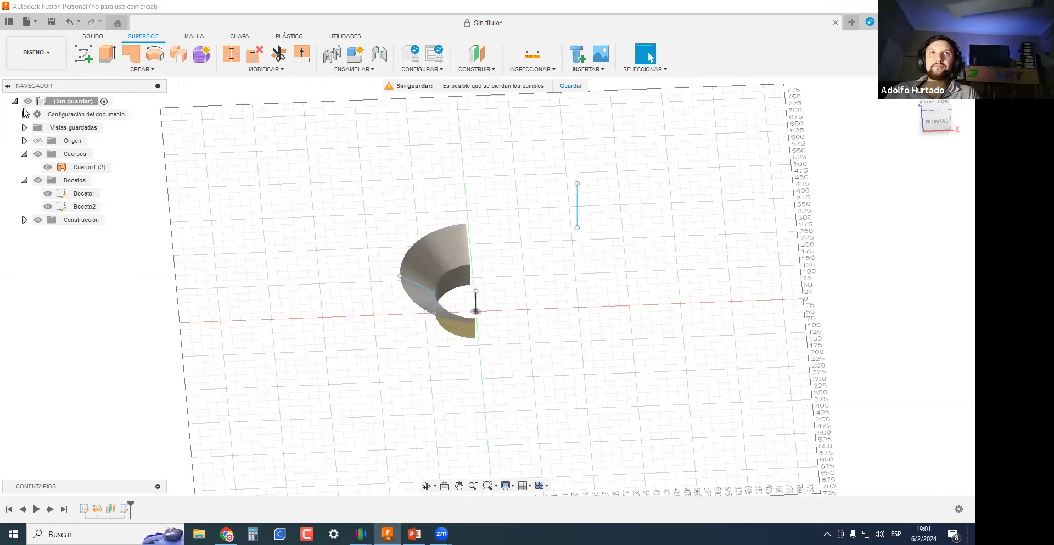
pyautogui.click(47, 167)
pyautogui.keyDown('shift'); pyautogui.moveTo(482, 252); pyautogui.dragTo(364, 181, button='middle'); pyautogui.keyUp('shift')
pyautogui.scroll(4, 365, 198)
pyautogui.scroll(1, 369, 225)
pyautogui.click(373, 226)
pyautogui.scroll(1, 268, 409)
pyautogui.scroll(-1, 268, 409)
pyautogui.keyDown('shift'); pyautogui.moveTo(299, 405); pyautogui.dragTo(333, 412, button='middle'); pyautogui.keyUp('shift')
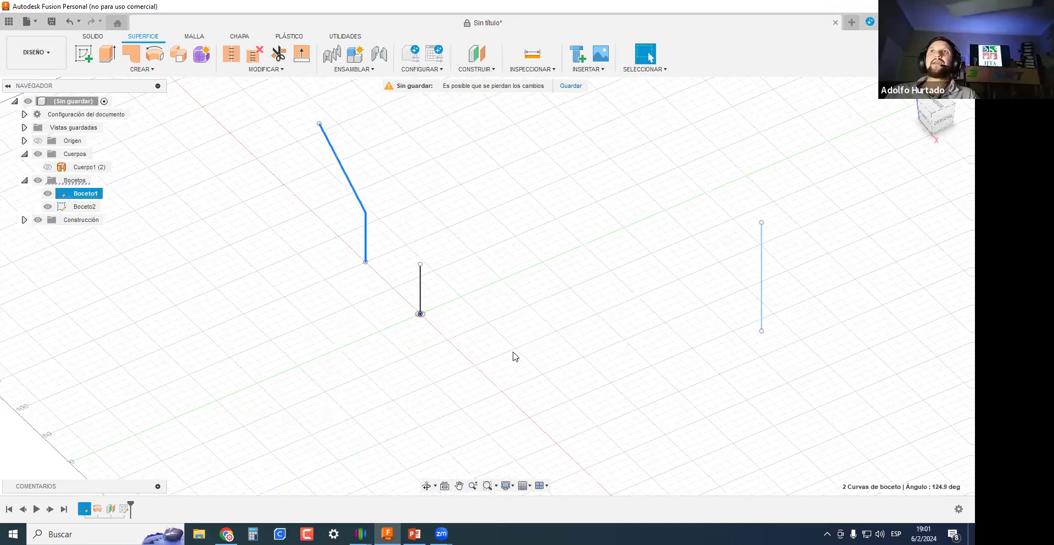
pyautogui.moveTo(567, 320)
pyautogui.keyDown('shift'); pyautogui.mouseDown(button='middle')
pyautogui.moveTo(582, 241)
pyautogui.moveTo(354, 334)
pyautogui.mouseUp(button='middle'); pyautogui.keyUp('shift')
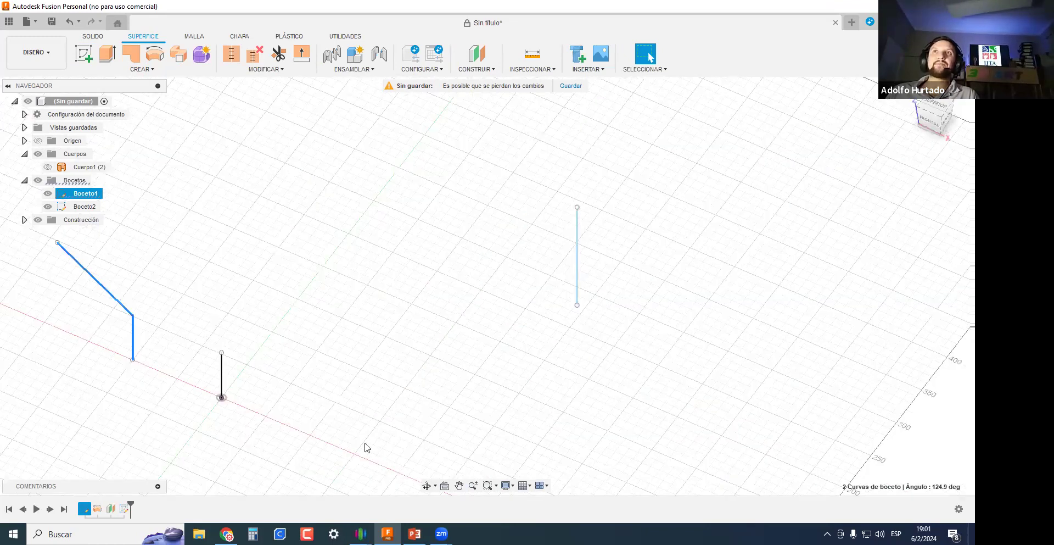
# Delete the vertical axis line at the origin from the first sketch.
pyautogui.click(577, 256)
pyautogui.scroll(-3, 352, 397)
pyautogui.click(339, 423)
pyautogui.keyDown('shift'); pyautogui.moveTo(339, 423); pyautogui.dragTo(363, 417, button='middle'); pyautogui.keyUp('shift')
pyautogui.moveTo(324, 413); pyautogui.dragTo(369, 446)
pyautogui.moveTo(369, 446)
pyautogui.mouseDown()
pyautogui.moveTo(256, 332)
pyautogui.moveTo(304, 353)
pyautogui.mouseUp()
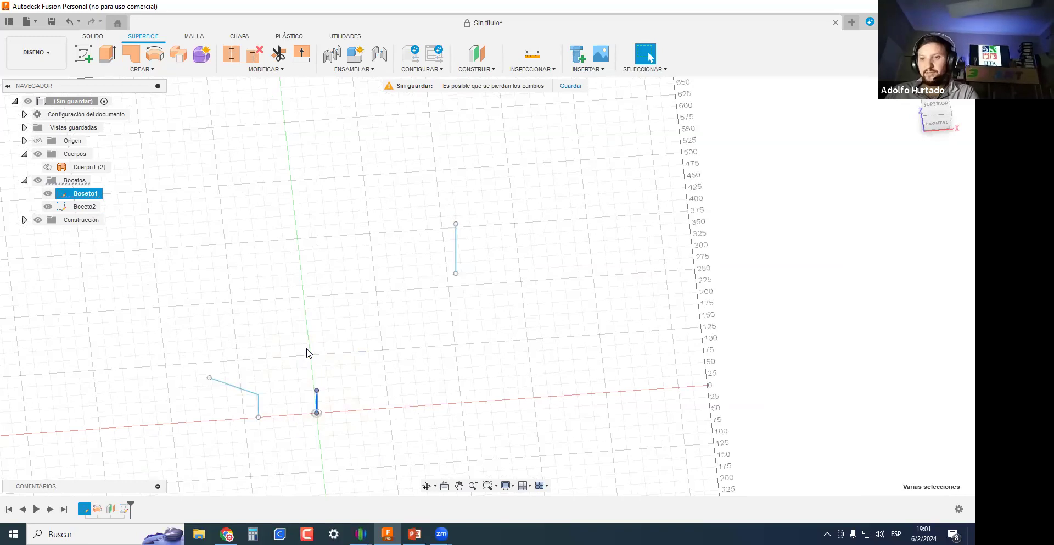
pyautogui.press('Delete')
# Select the first sketch's joined lines and the second sketch's vertical line in turn to compare where they lie.
pyautogui.click(238, 387)
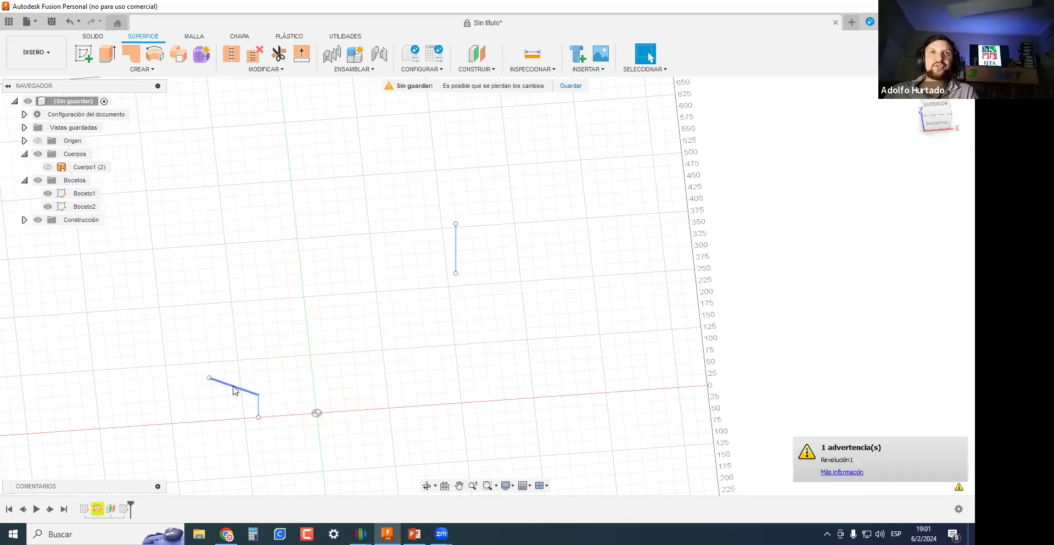
pyautogui.scroll(5, 240, 391)
pyautogui.keyDown('shift'); pyautogui.click(280, 430); pyautogui.keyUp('shift')
pyautogui.moveTo(471, 374)
pyautogui.keyDown('shift'); pyautogui.mouseDown(button='middle')
pyautogui.moveTo(555, 344)
pyautogui.moveTo(523, 358)
pyautogui.moveTo(633, 280)
pyautogui.mouseUp(button='middle'); pyautogui.keyUp('shift')
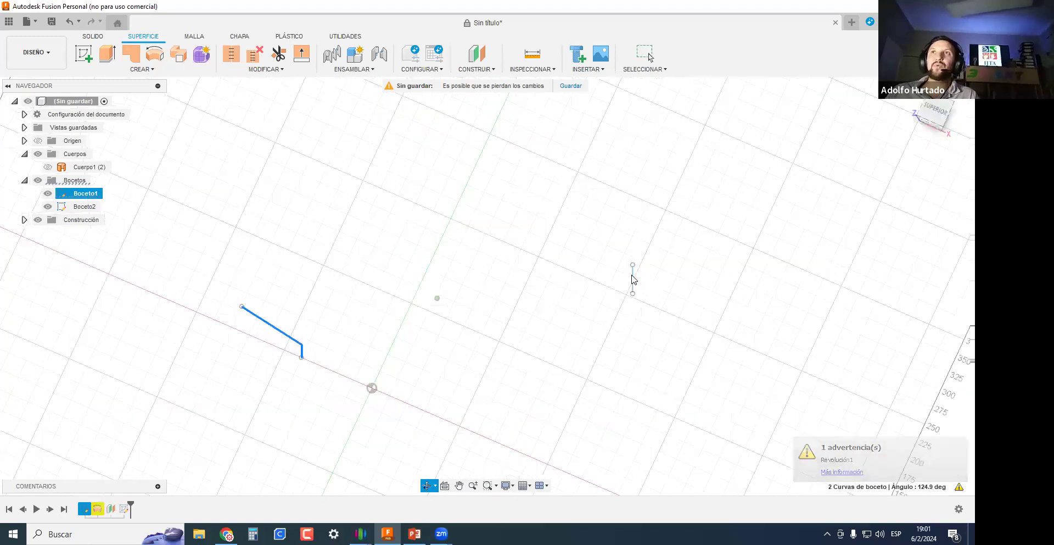
pyautogui.click(632, 279)
pyautogui.moveTo(428, 433)
pyautogui.keyDown('shift'); pyautogui.mouseDown(button='middle')
pyautogui.moveTo(494, 438)
pyautogui.moveTo(487, 464)
pyautogui.moveTo(487, 447)
pyautogui.moveTo(307, 358)
pyautogui.mouseUp(button='middle'); pyautogui.keyUp('shift')
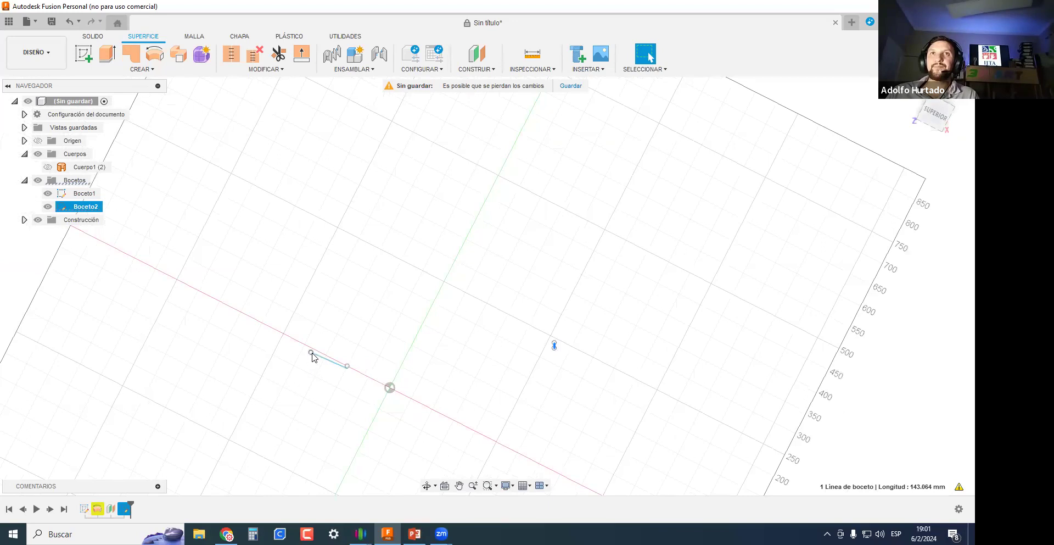
# Reshape the first sketch's open profile by moving the sloped line's free end and the corner point.
pyautogui.moveTo(311, 352); pyautogui.dragTo(285, 379)
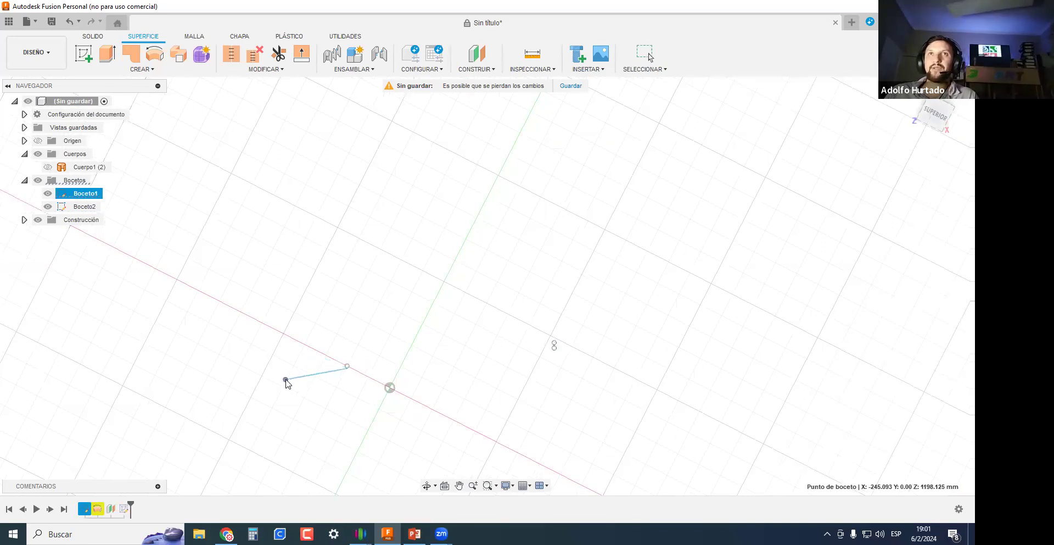
pyautogui.scroll(-1, 343, 384)
pyautogui.keyDown('shift'); pyautogui.moveTo(353, 313); pyautogui.dragTo(383, 272, button='middle'); pyautogui.keyUp('shift')
pyautogui.moveTo(387, 265); pyautogui.dragTo(427, 292)
pyautogui.moveTo(448, 307)
pyautogui.keyDown('shift'); pyautogui.mouseDown(button='middle')
pyautogui.moveTo(588, 330)
pyautogui.moveTo(511, 332)
pyautogui.moveTo(467, 278)
pyautogui.moveTo(426, 386)
pyautogui.moveTo(393, 291)
pyautogui.mouseUp(button='middle'); pyautogui.keyUp('shift')
pyautogui.click(393, 289)
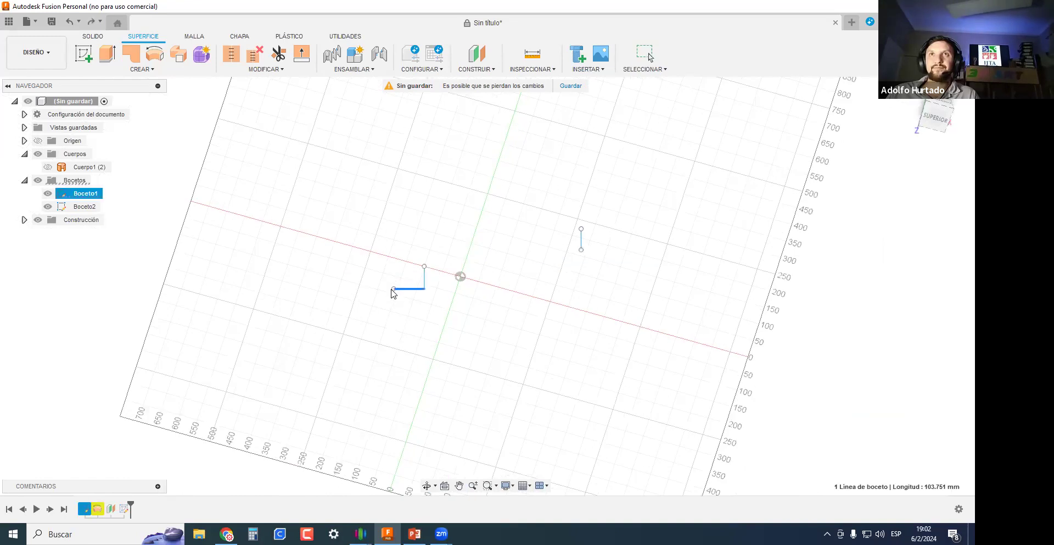
pyautogui.moveTo(407, 325)
pyautogui.keyDown('shift'); pyautogui.mouseDown(button='middle')
pyautogui.moveTo(416, 283)
pyautogui.moveTo(403, 319)
pyautogui.moveTo(444, 299)
pyautogui.moveTo(447, 273)
pyautogui.mouseUp(button='middle'); pyautogui.keyUp('shift')
pyautogui.moveTo(444, 266); pyautogui.dragTo(471, 296)
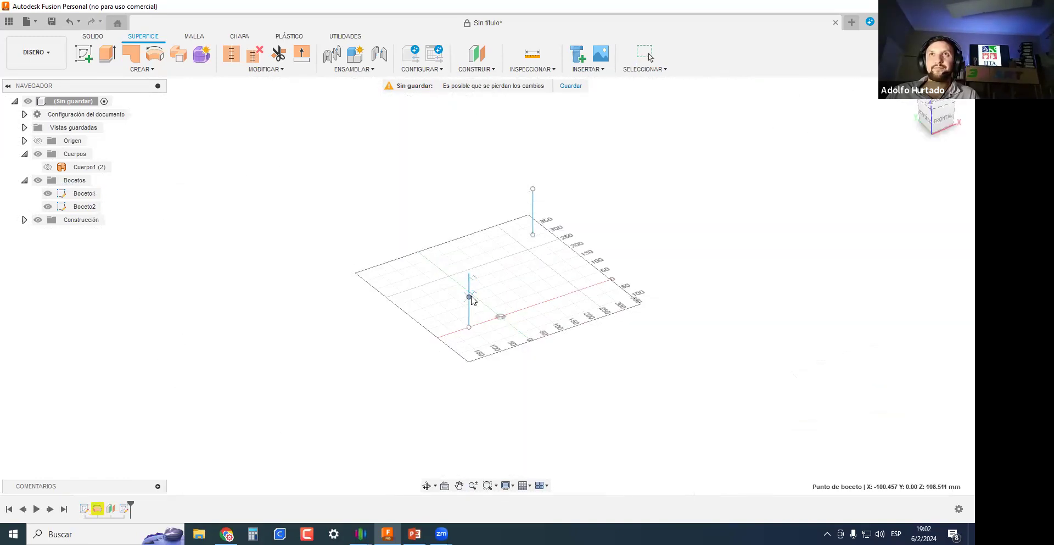
pyautogui.moveTo(460, 300)
pyautogui.keyDown('shift'); pyautogui.mouseDown(button='middle')
pyautogui.moveTo(525, 324)
pyautogui.moveTo(439, 305)
pyautogui.moveTo(503, 324)
pyautogui.moveTo(539, 353)
pyautogui.moveTo(527, 407)
pyautogui.moveTo(495, 311)
pyautogui.moveTo(427, 372)
pyautogui.moveTo(368, 396)
pyautogui.moveTo(403, 381)
pyautogui.moveTo(447, 395)
pyautogui.moveTo(459, 381)
pyautogui.mouseUp(button='middle'); pyautogui.keyUp('shift')
pyautogui.scroll(5, 460, 381)
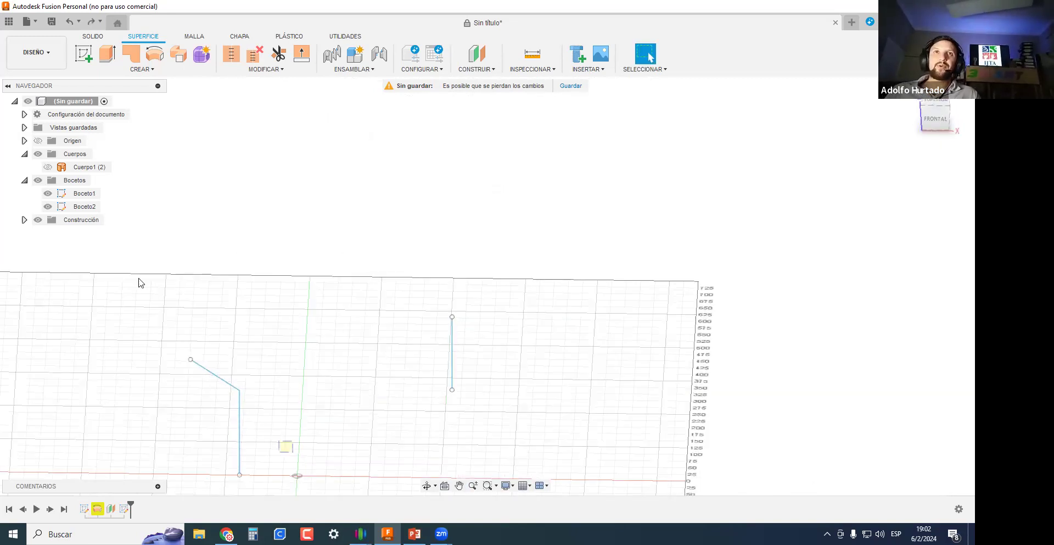
# Set up a surface Revolve of the joined vertical and sloped lines about the separate vertical line on the offset plane.
pyautogui.moveTo(293, 452); pyautogui.dragTo(141, 282)
pyautogui.moveTo(485, 426); pyautogui.dragTo(325, 153)
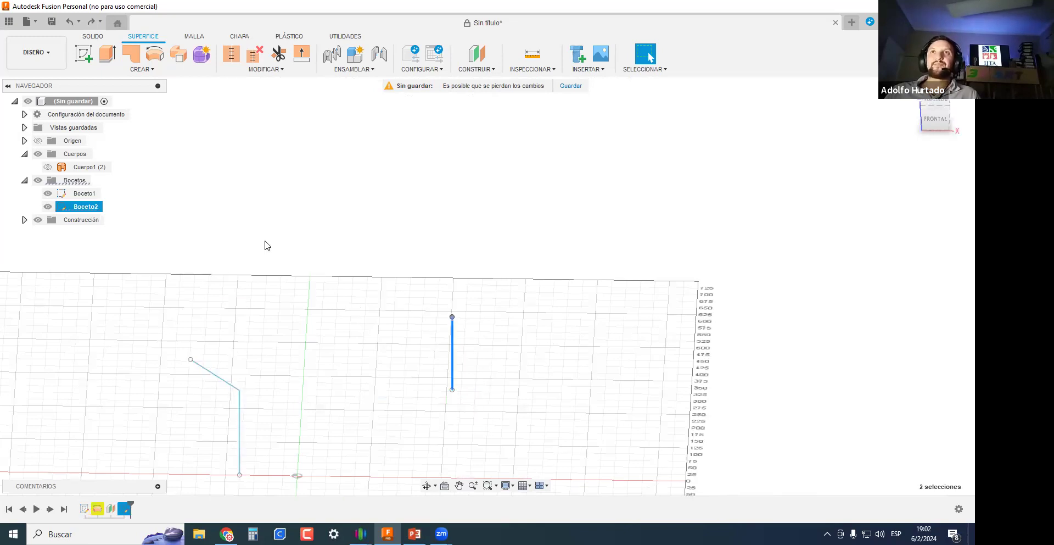
pyautogui.scroll(-3, 270, 246)
pyautogui.click(311, 261)
pyautogui.click(130, 61)
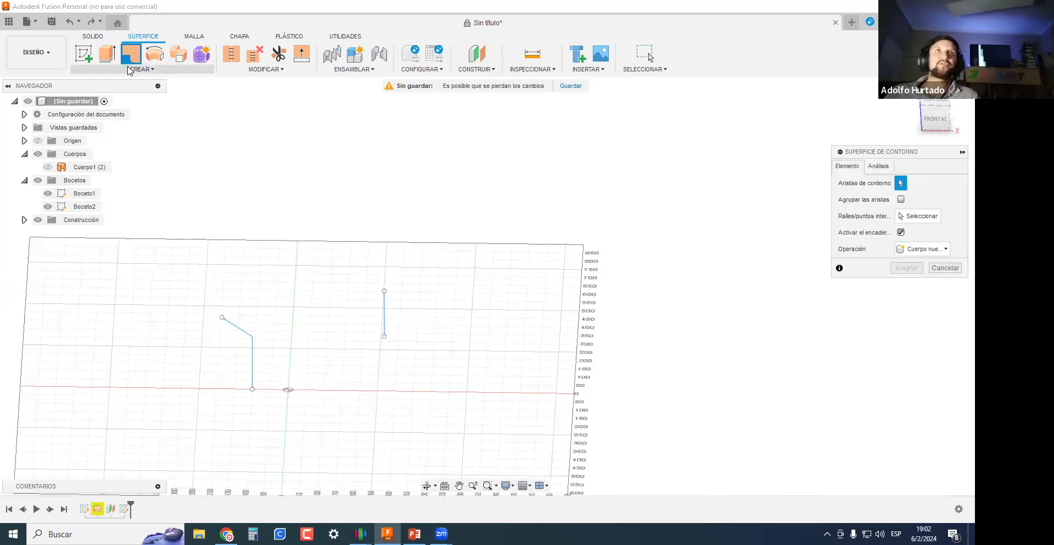
pyautogui.click(140, 69)
pyautogui.click(108, 137)
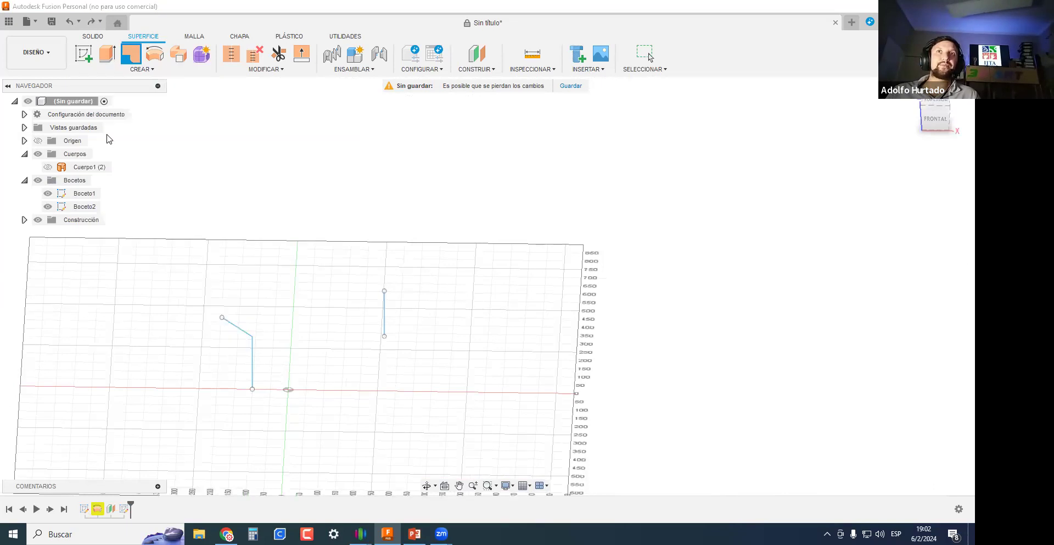
pyautogui.click(894, 183)
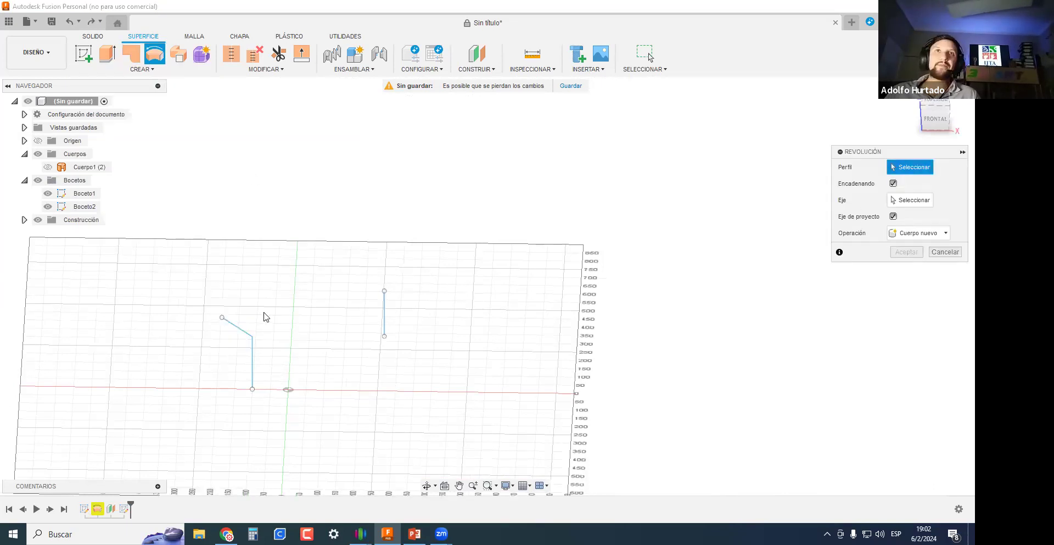
pyautogui.click(241, 333)
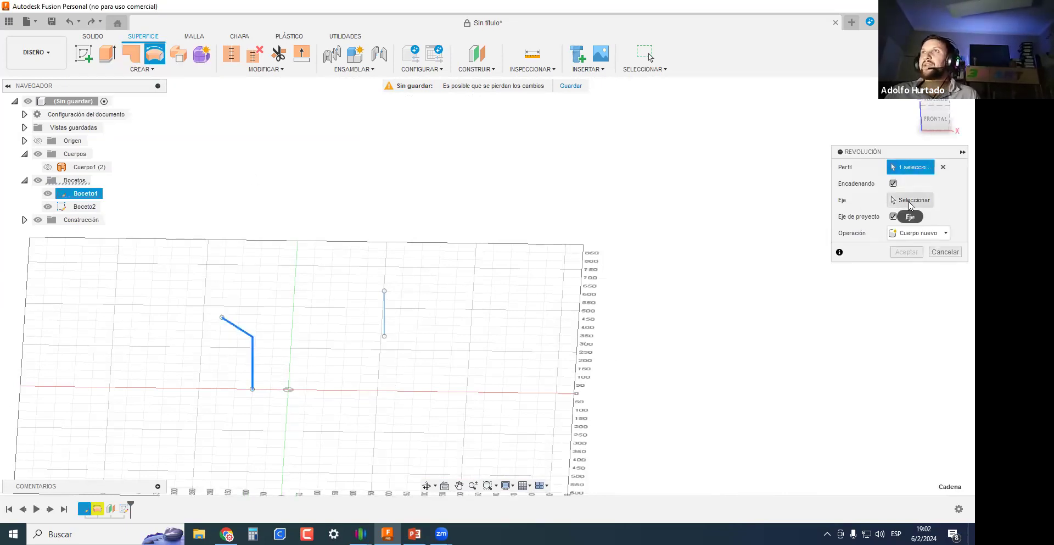
pyautogui.click(913, 201)
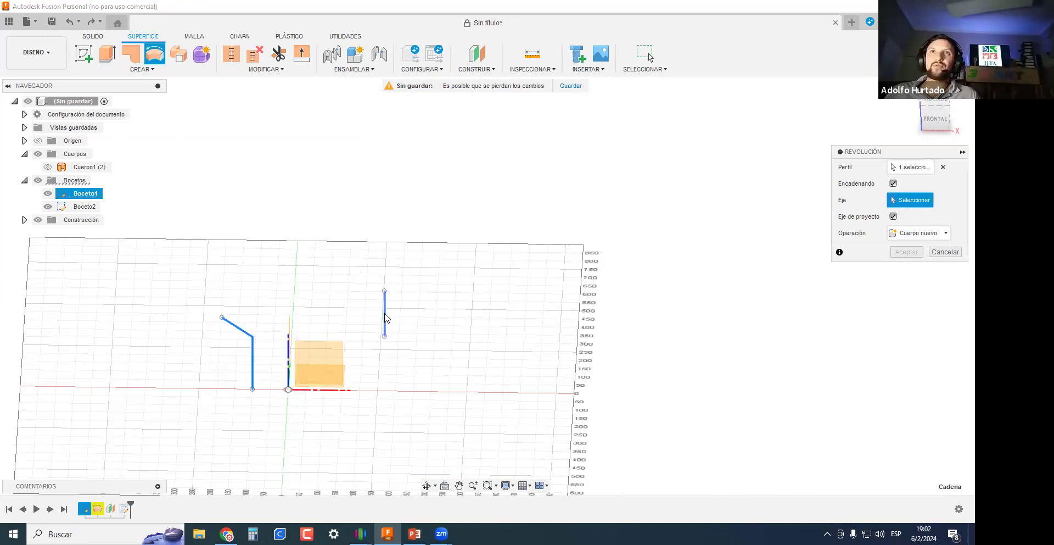
pyautogui.click(385, 317)
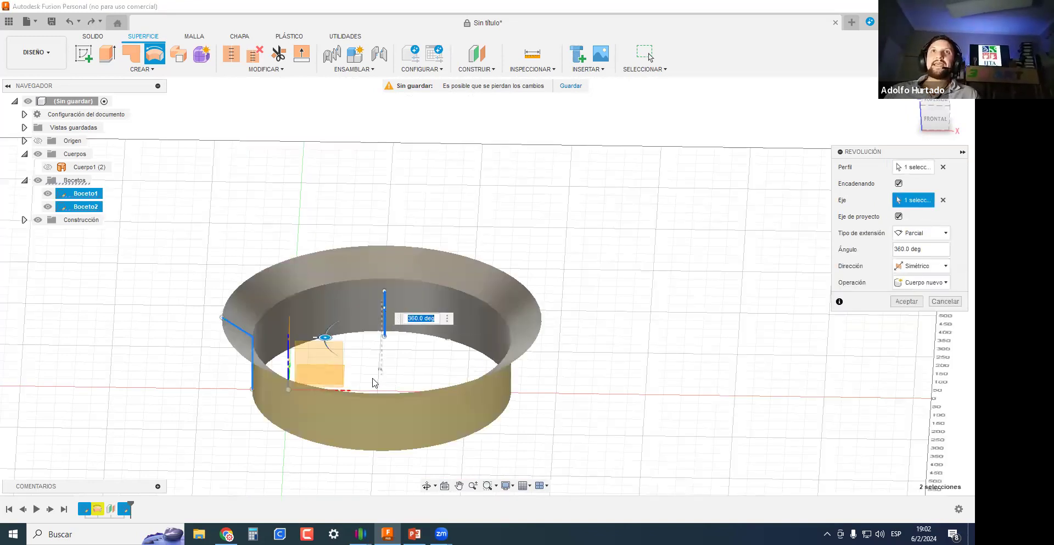
# Examine the 360 deg revolve preview and its axis position from above, the front and the side.
pyautogui.scroll(-3, 518, 381)
pyautogui.keyDown('shift'); pyautogui.moveTo(510, 415); pyautogui.dragTo(539, 372, button='middle'); pyautogui.keyUp('shift')
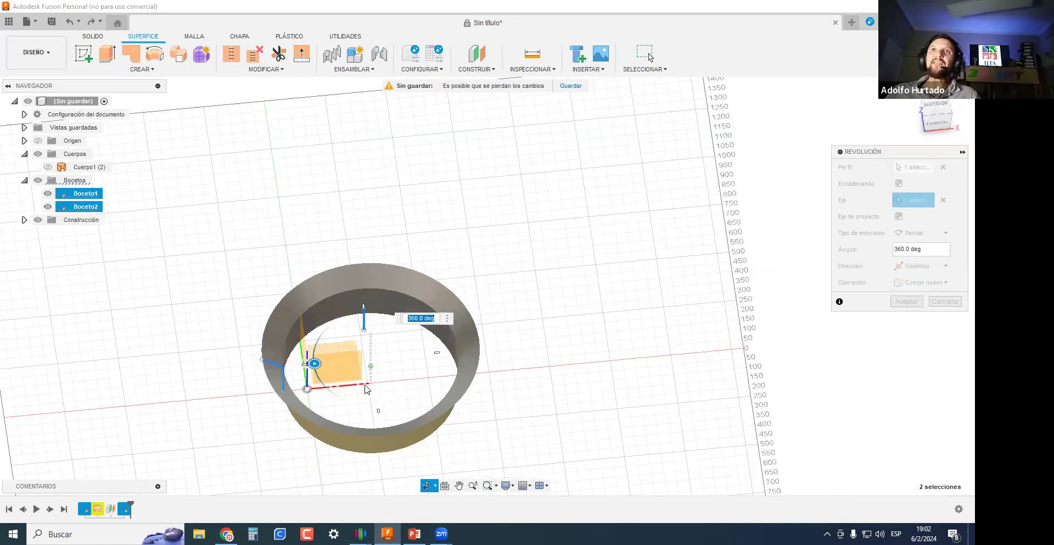
pyautogui.scroll(4, 405, 398)
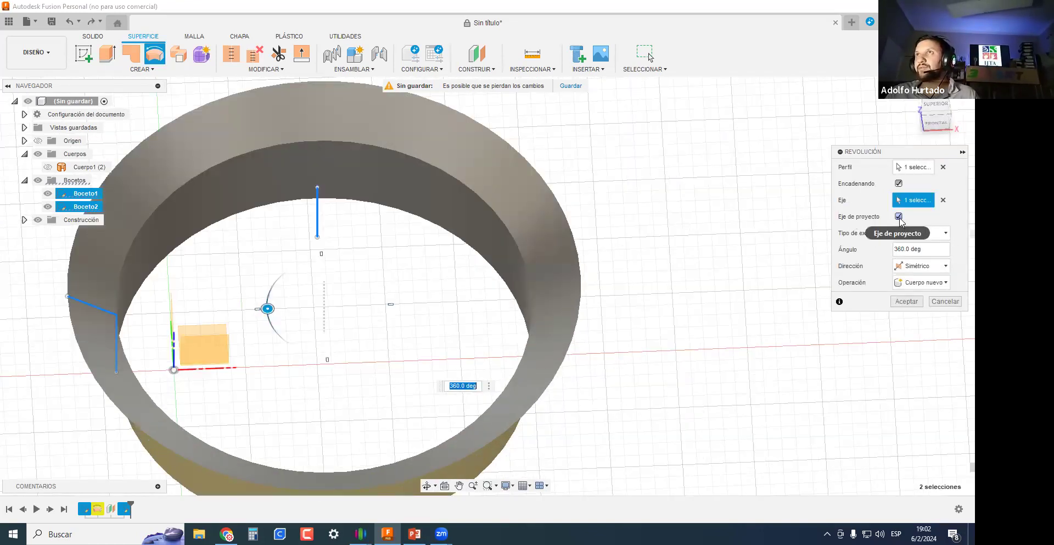
pyautogui.scroll(-3, 709, 384)
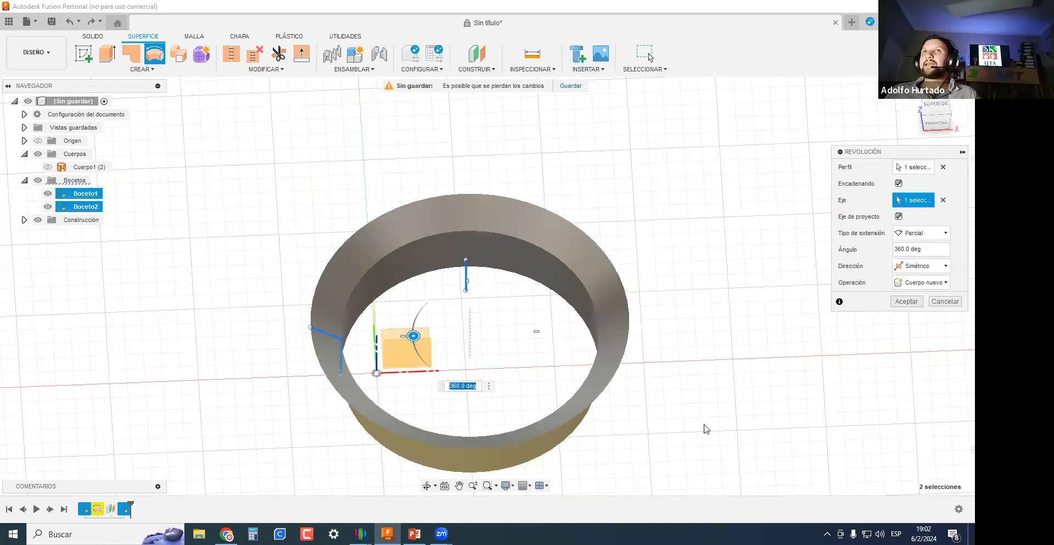
pyautogui.moveTo(766, 374); pyautogui.dragTo(838, 328, button='middle')
pyautogui.keyDown('shift'); pyautogui.moveTo(788, 391); pyautogui.dragTo(789, 407, button='middle'); pyautogui.keyUp('shift')
pyautogui.scroll(4, 546, 215)
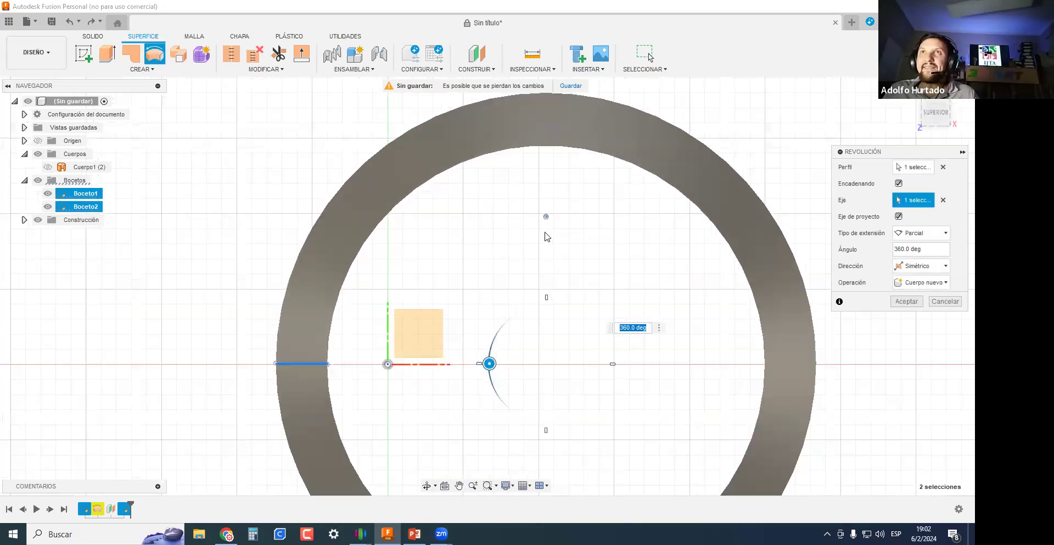
pyautogui.keyDown('shift'); pyautogui.moveTo(570, 393); pyautogui.dragTo(593, 296, button='middle'); pyautogui.keyUp('shift')
pyautogui.scroll(2, 593, 295)
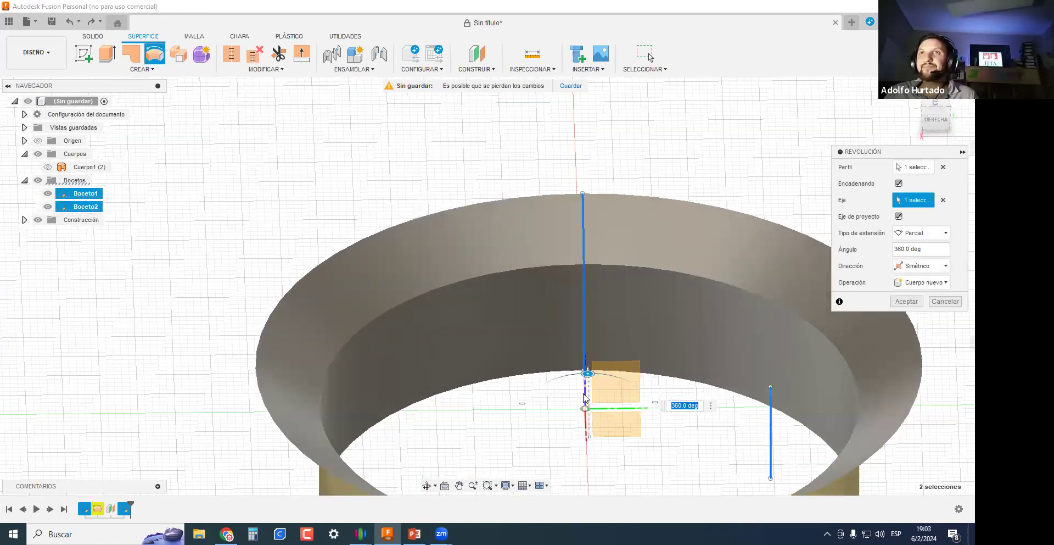
pyautogui.scroll(-2, 567, 404)
pyautogui.moveTo(569, 398); pyautogui.dragTo(520, 288, button='middle')
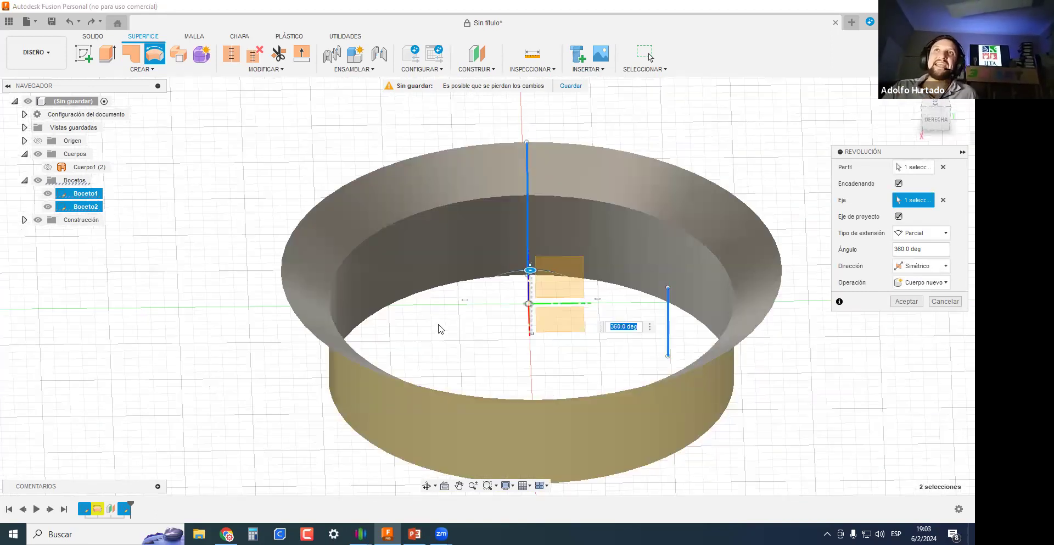
pyautogui.keyDown('shift'); pyautogui.moveTo(439, 327); pyautogui.dragTo(523, 229, button='middle'); pyautogui.keyUp('shift')
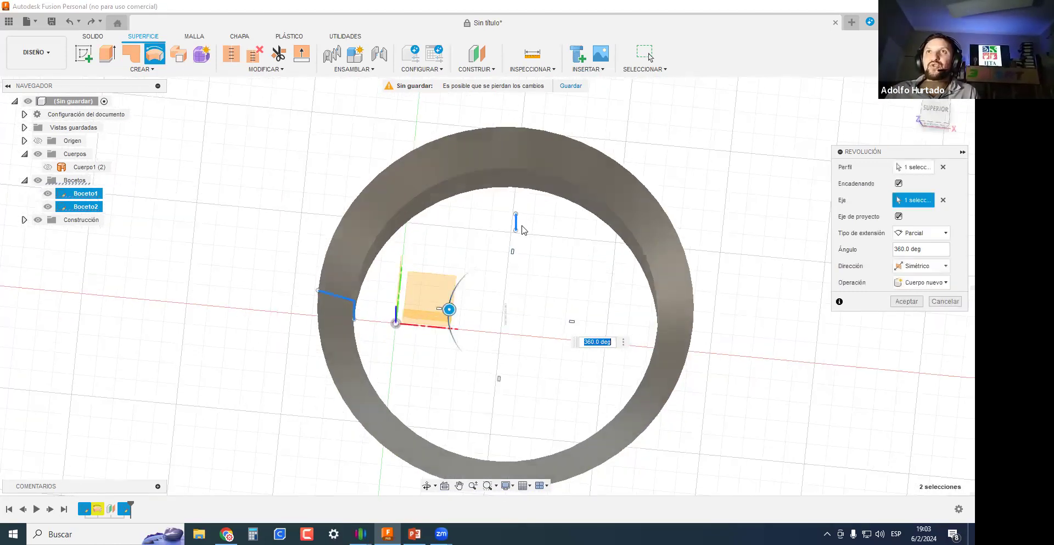
pyautogui.moveTo(506, 330)
pyautogui.keyDown('shift'); pyautogui.mouseDown(button='middle')
pyautogui.moveTo(529, 268)
pyautogui.moveTo(529, 302)
pyautogui.moveTo(436, 295)
pyautogui.moveTo(447, 312)
pyautogui.mouseUp(button='middle'); pyautogui.keyUp('shift')
pyautogui.scroll(-3, 523, 282)
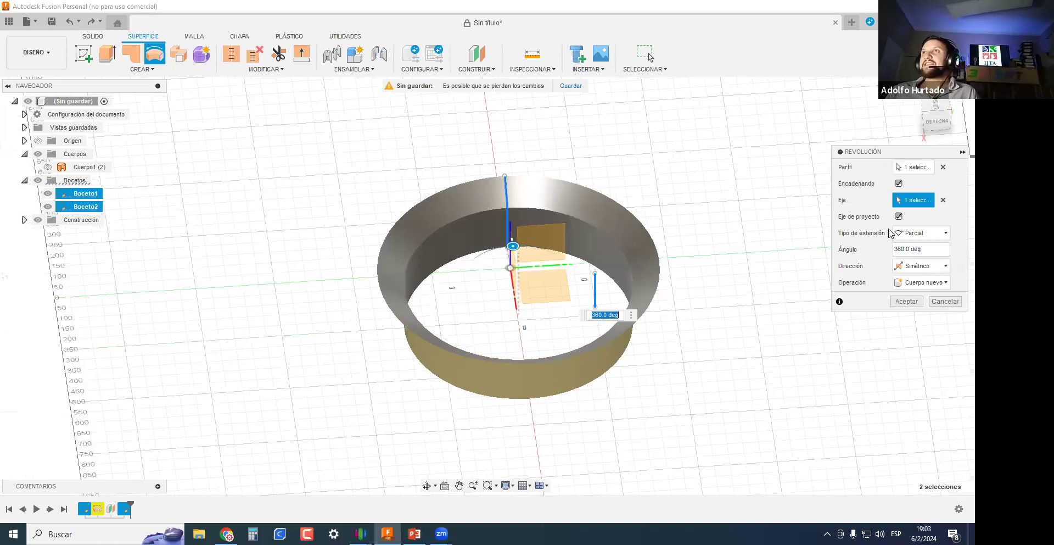
# Turn off axis projection and complete the symmetric 360 deg revolve as a new surface body.
pyautogui.click(899, 217)
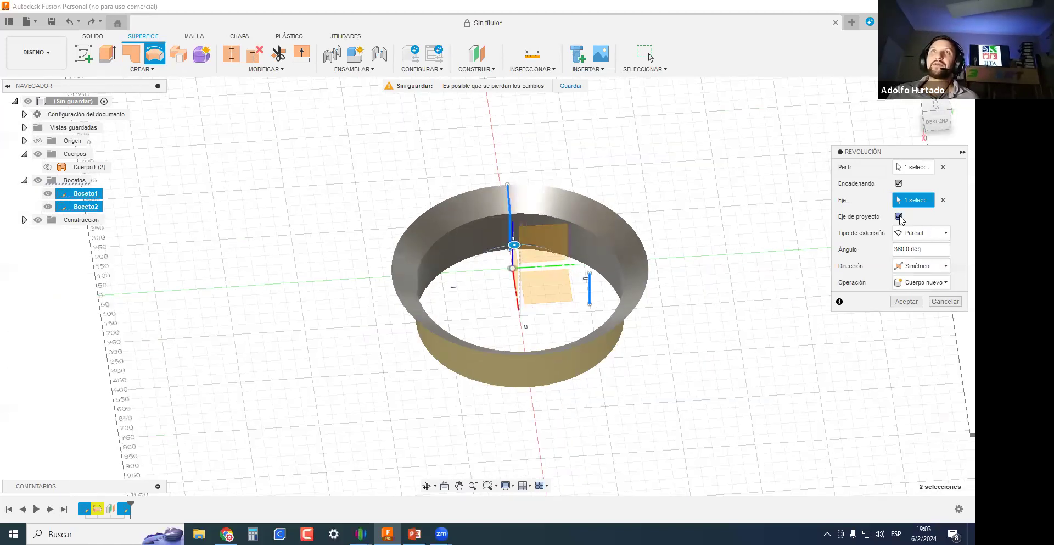
pyautogui.keyDown('shift'); pyautogui.moveTo(644, 401); pyautogui.dragTo(519, 332, button='middle'); pyautogui.keyUp('shift')
pyautogui.scroll(5, 519, 332)
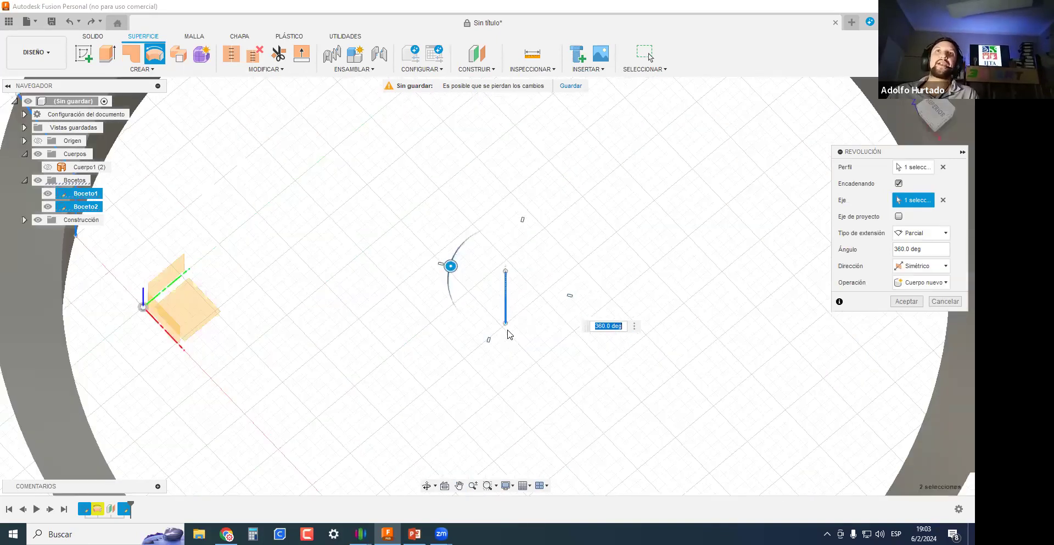
pyautogui.scroll(-5, 500, 351)
pyautogui.keyDown('shift'); pyautogui.moveTo(489, 303); pyautogui.dragTo(527, 286, button='middle'); pyautogui.keyUp('shift')
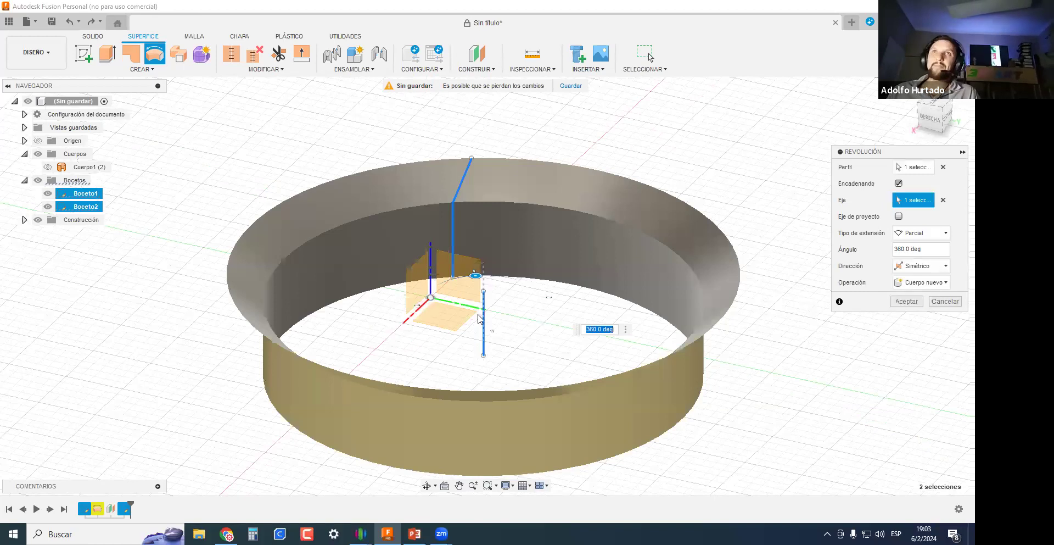
pyautogui.scroll(-3, 402, 295)
pyautogui.keyDown('shift'); pyautogui.moveTo(468, 315); pyautogui.dragTo(440, 320, button='middle'); pyautogui.keyUp('shift')
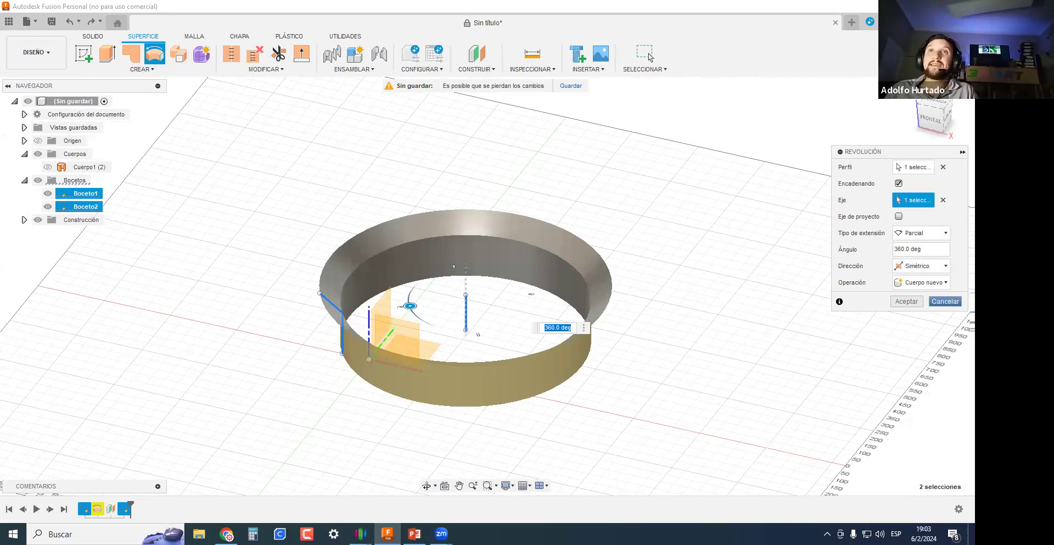
pyautogui.click(907, 301)
# Examine the revolved ring surface and its profile line from several sides.
pyautogui.moveTo(463, 368)
pyautogui.keyDown('shift'); pyautogui.mouseDown(button='middle')
pyautogui.moveTo(650, 444)
pyautogui.moveTo(466, 407)
pyautogui.moveTo(520, 456)
pyautogui.moveTo(144, 107)
pyautogui.moveTo(65, 233)
pyautogui.mouseUp(button='middle'); pyautogui.keyUp('shift')
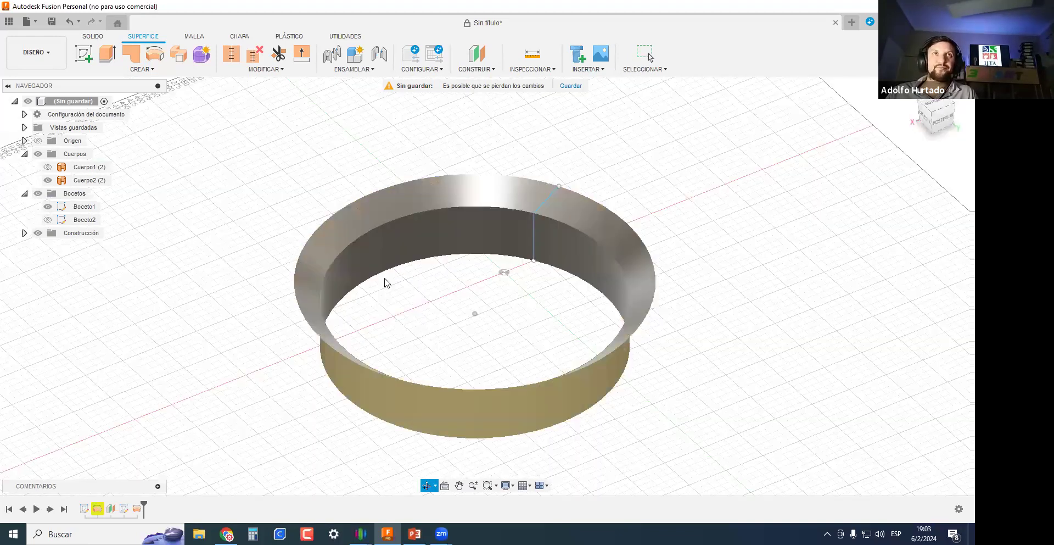
pyautogui.keyDown('shift'); pyautogui.moveTo(385, 283); pyautogui.dragTo(367, 267, button='middle'); pyautogui.keyUp('shift')
pyautogui.scroll(-2, 289, 313)
pyautogui.keyDown('shift'); pyautogui.moveTo(379, 332); pyautogui.dragTo(401, 307, button='middle'); pyautogui.keyUp('shift')
pyautogui.moveTo(458, 329); pyautogui.dragTo(210, 349, button='middle')
pyautogui.moveTo(376, 309); pyautogui.dragTo(496, 279, button='middle')
pyautogui.keyDown('shift'); pyautogui.moveTo(297, 308); pyautogui.dragTo(139, 73, button='middle'); pyautogui.keyUp('shift')
pyautogui.click(139, 69)
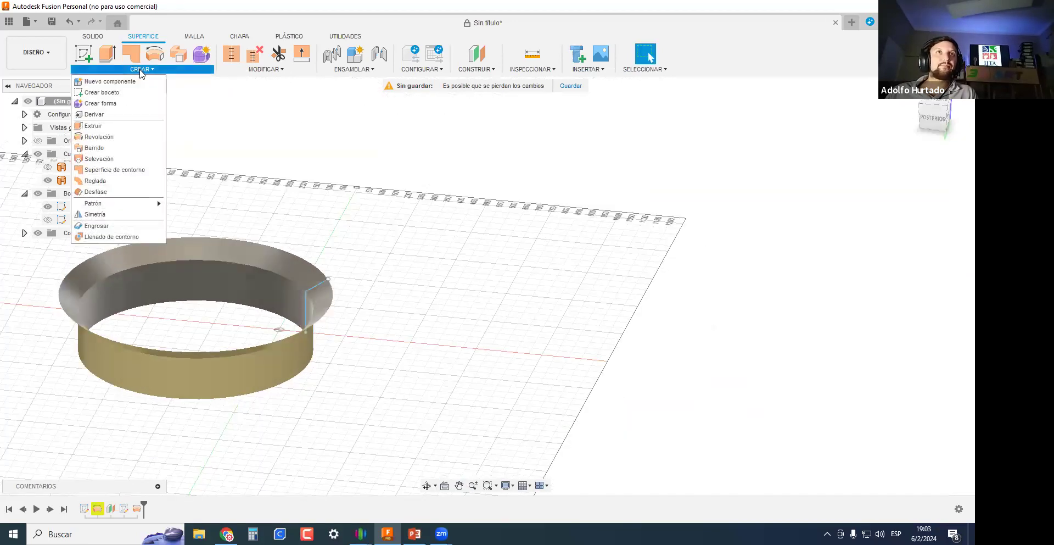
pyautogui.moveTo(462, 283); pyautogui.dragTo(603, 268, button='middle')
pyautogui.moveTo(562, 454); pyautogui.dragTo(129, 196)
# Undo the revolves, both sketches and the offset plane until the design is empty.
pyautogui.hotkey('ctrl', 'z')
pyautogui.hotkey('ctrl', 'z')
pyautogui.hotkey('ctrl', 'z')
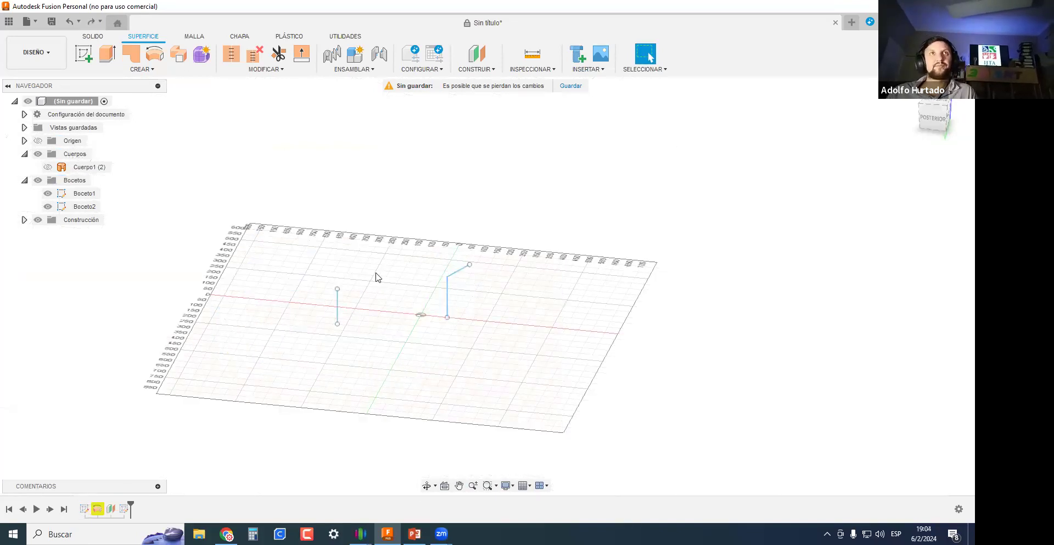
pyautogui.hotkey('ctrl', 'z')
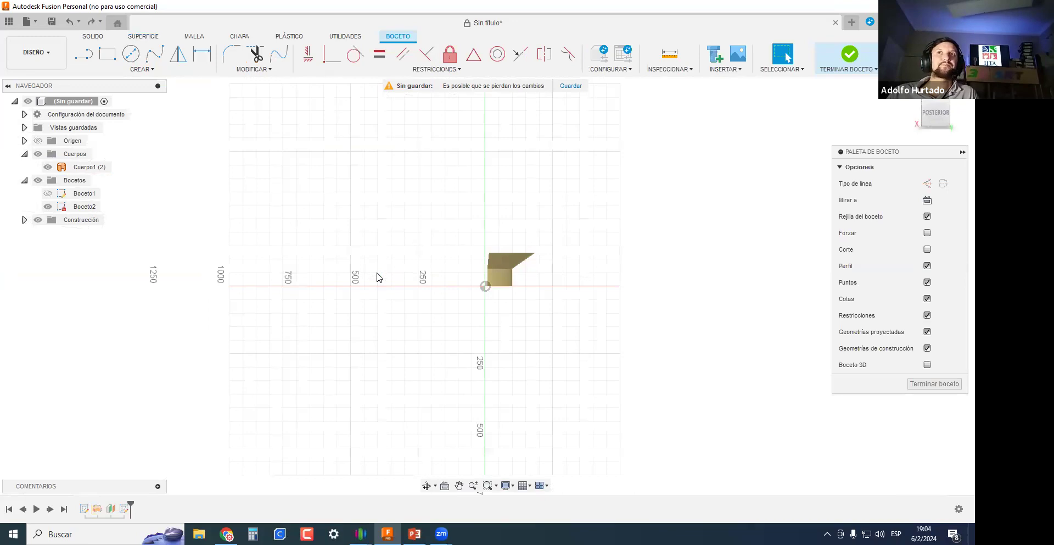
pyautogui.hotkey('ctrl', 'z')
pyautogui.hotkey('ctrl', 'z')
pyautogui.hotkey('ctrl', 'z')
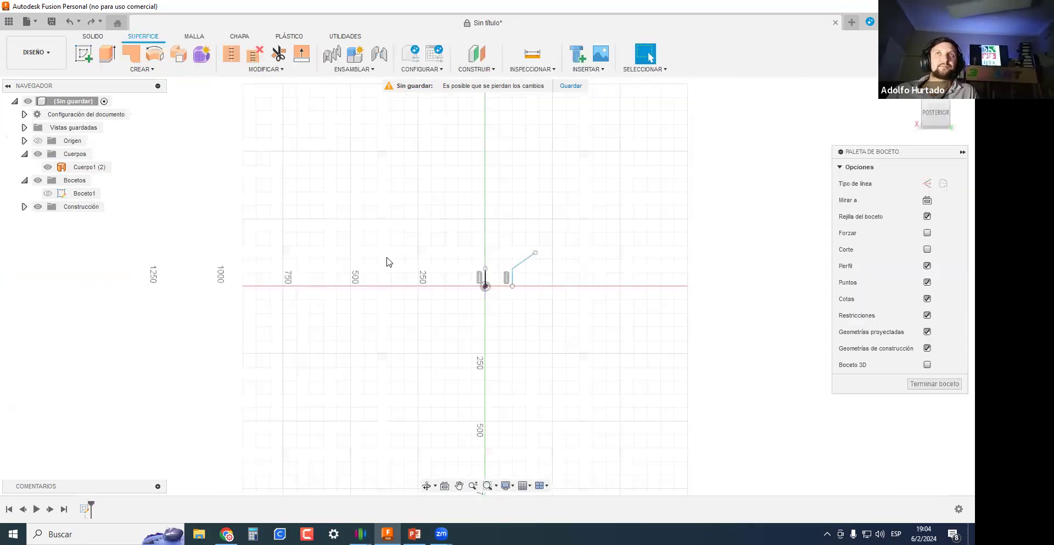
pyautogui.hotkey('ctrl', 'z')
pyautogui.moveTo(461, 241)
pyautogui.keyDown('shift'); pyautogui.mouseDown(button='middle')
pyautogui.moveTo(429, 321)
pyautogui.moveTo(444, 266)
pyautogui.moveTo(397, 349)
pyautogui.mouseUp(button='middle'); pyautogui.keyUp('shift')
pyautogui.scroll(3, 393, 351)
pyautogui.moveTo(379, 299); pyautogui.dragTo(368, 218, button='middle')
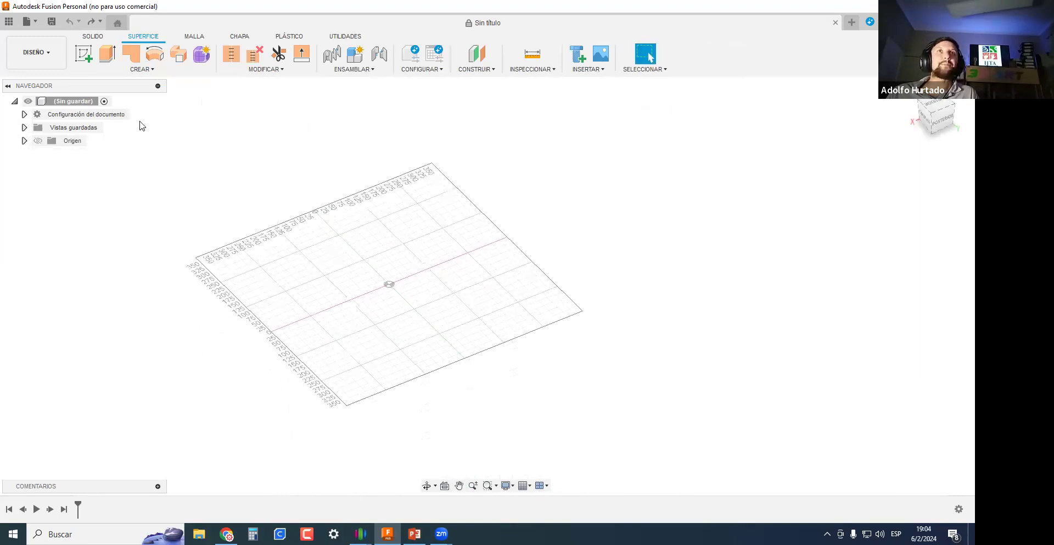
pyautogui.click(140, 69)
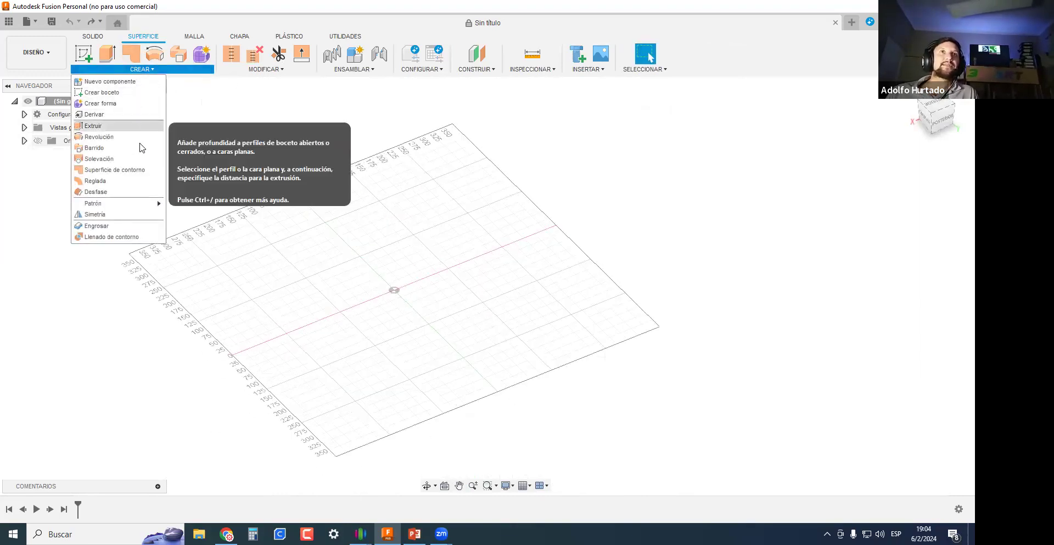
pyautogui.click(93, 148)
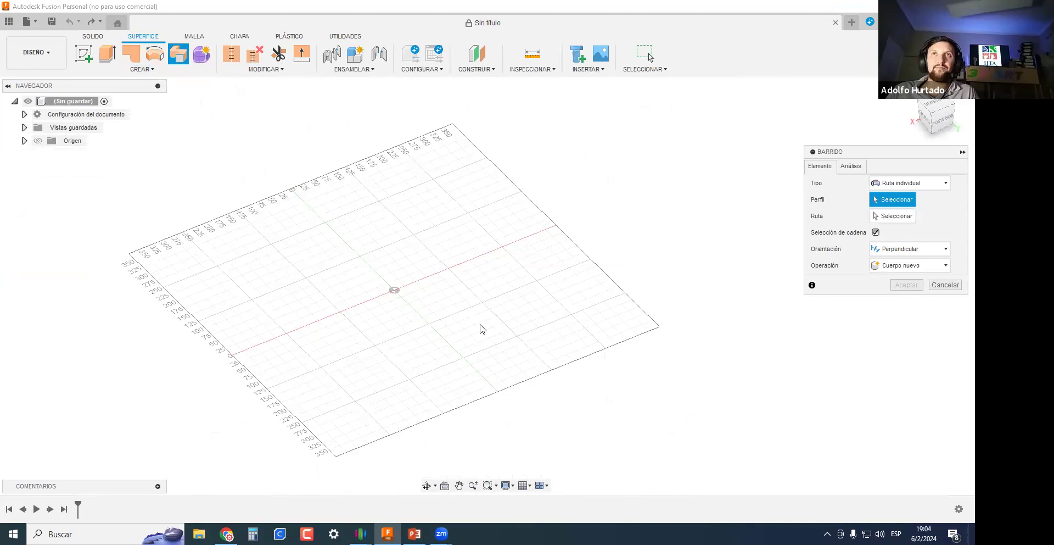
pyautogui.scroll(5, 437, 300)
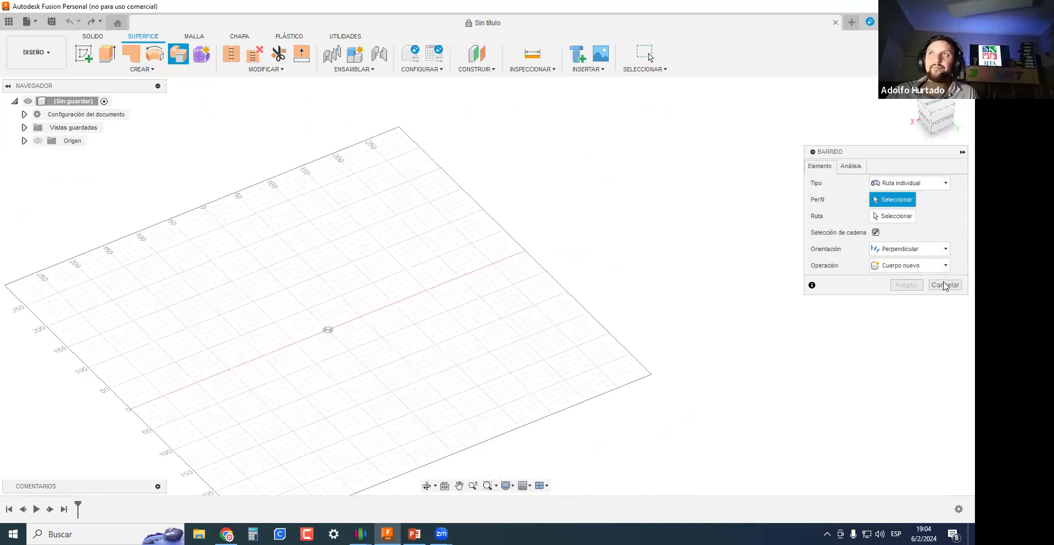
# Sketch an open three-point spline from the origin on the vertical XZ plane, about 110 mm across and 180 mm high, and finish the sketch.
pyautogui.click(83, 54)
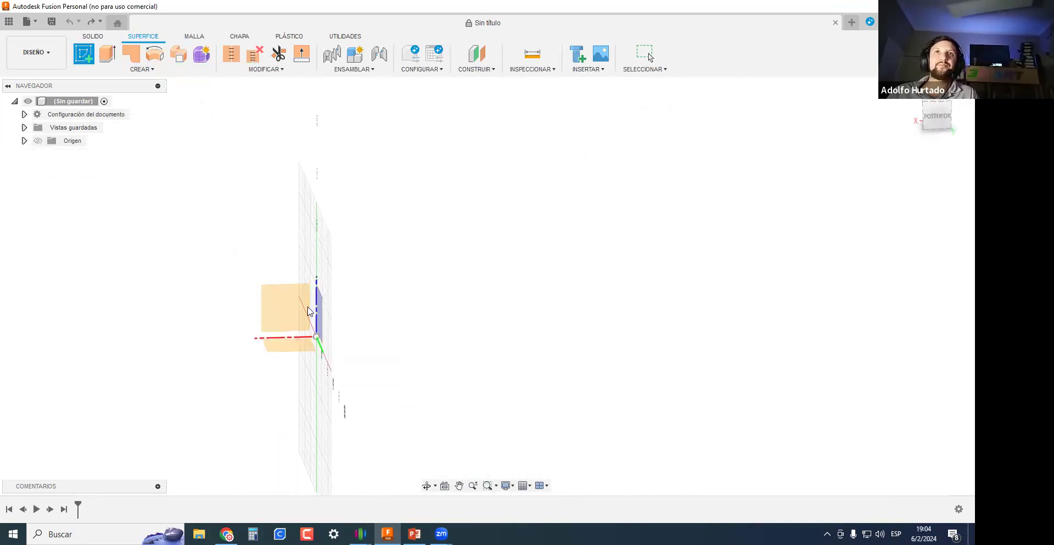
pyautogui.click(267, 303)
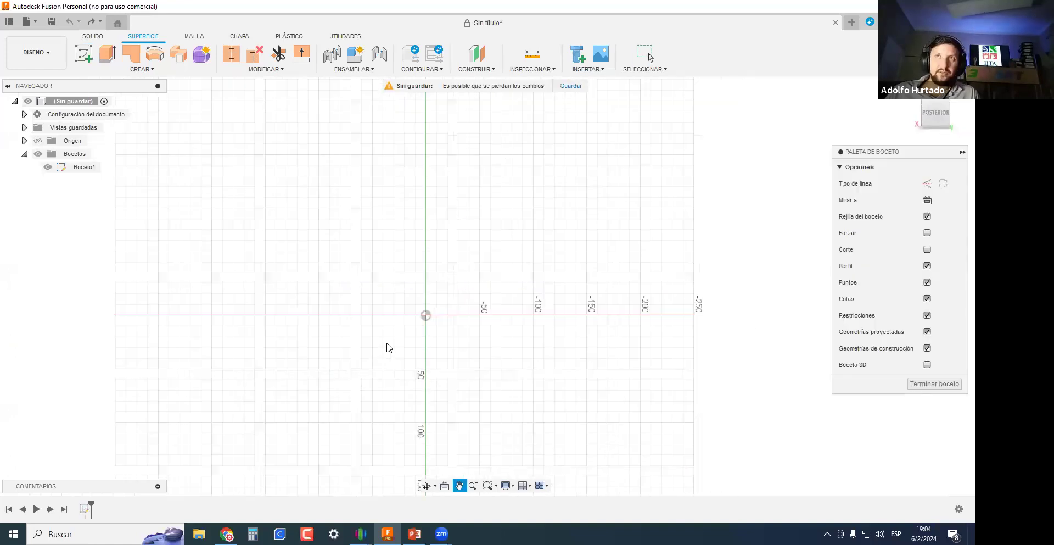
pyautogui.click(355, 299)
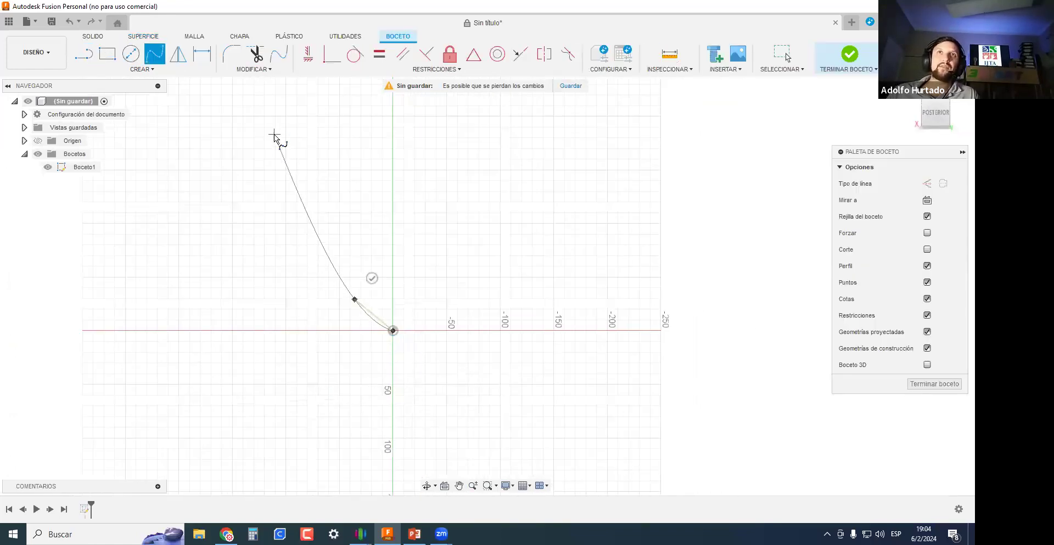
pyautogui.doubleClick(275, 135)
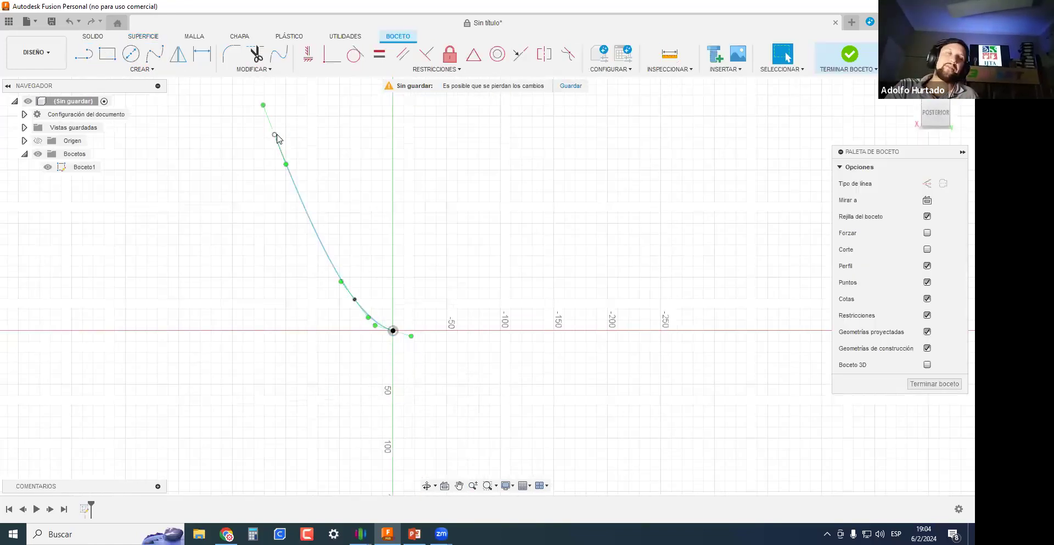
pyautogui.click(927, 383)
# Sketch a second, longer open three-point spline from the origin on the horizontal XY plane and finish the sketch.
pyautogui.moveTo(461, 142)
pyautogui.keyDown('shift'); pyautogui.mouseDown(button='middle')
pyautogui.moveTo(414, 245)
pyautogui.moveTo(478, 259)
pyautogui.moveTo(419, 266)
pyautogui.moveTo(258, 159)
pyautogui.mouseUp(button='middle'); pyautogui.keyUp('shift')
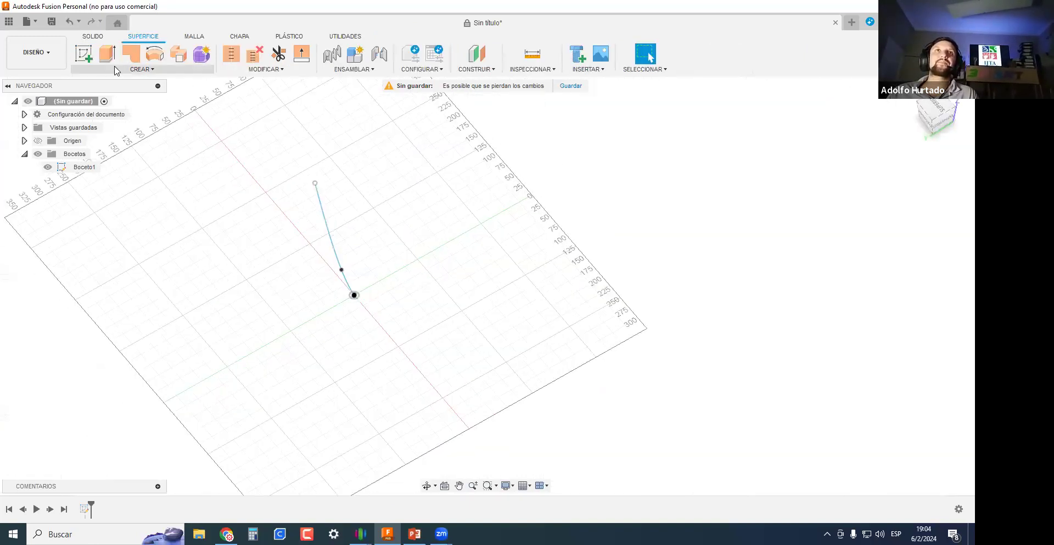
pyautogui.click(84, 53)
pyautogui.click(294, 329)
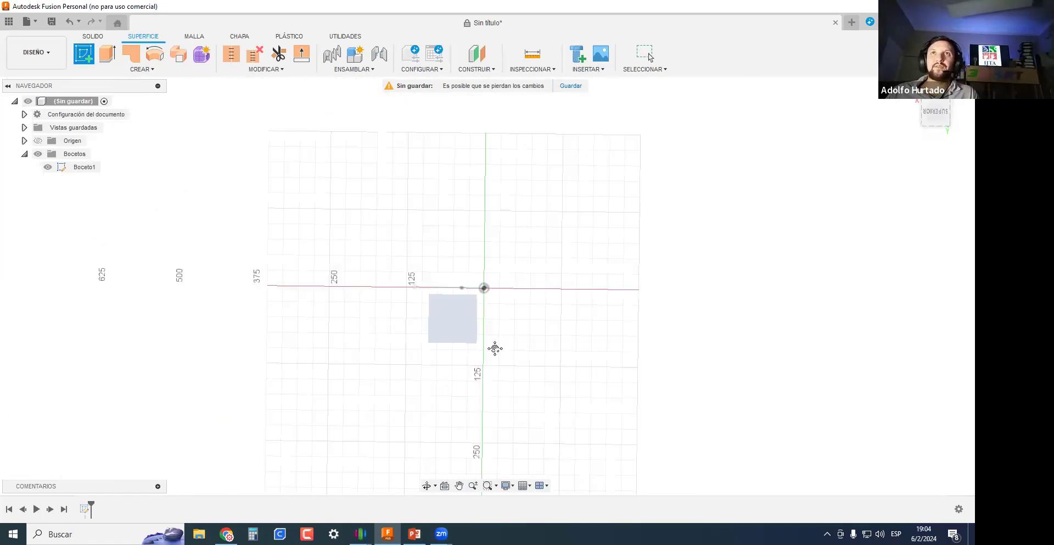
pyautogui.click(331, 173)
pyautogui.click(418, 92)
pyautogui.press('Escape')
pyautogui.click(934, 384)
# Sweep the vertical spline along the horizontal spline as a single-path surface with perpendicular orientation, distance 1.00, creating a new body.
pyautogui.moveTo(365, 336)
pyautogui.keyDown('shift'); pyautogui.mouseDown(button='middle')
pyautogui.moveTo(417, 285)
pyautogui.moveTo(436, 308)
pyautogui.moveTo(537, 318)
pyautogui.moveTo(470, 318)
pyautogui.moveTo(129, 71)
pyautogui.mouseUp(button='middle'); pyautogui.keyUp('shift')
pyautogui.click(125, 74)
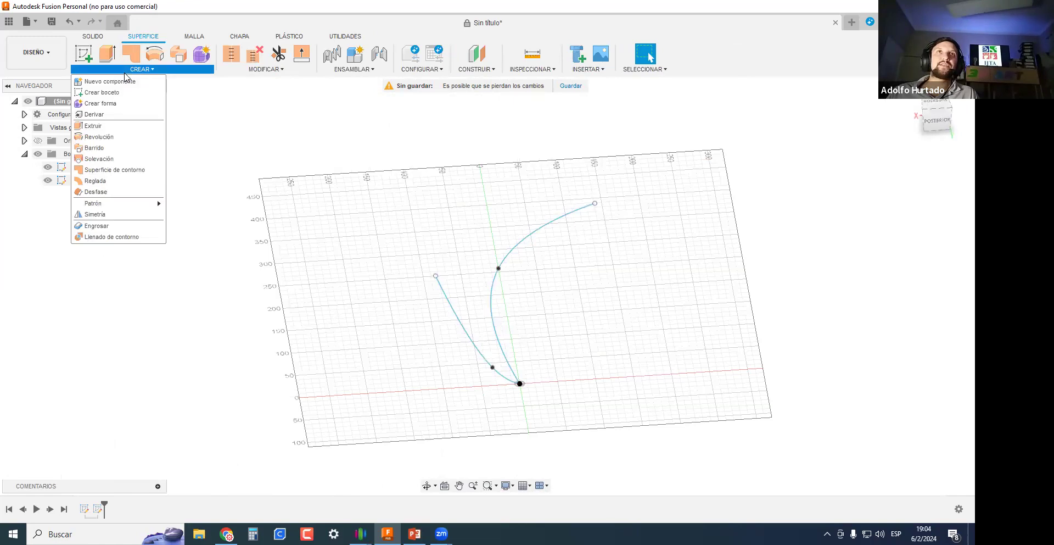
pyautogui.click(94, 148)
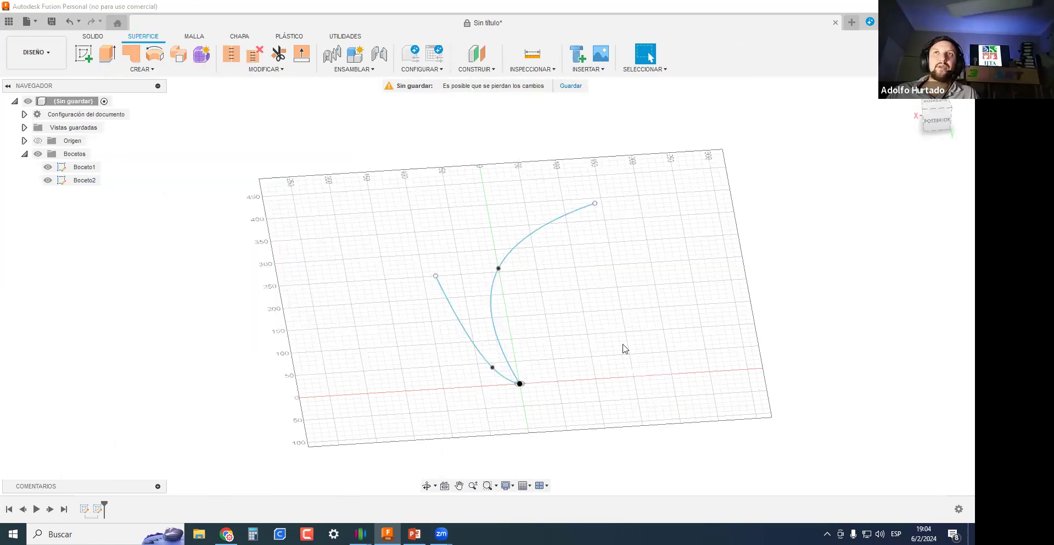
pyautogui.click(452, 309)
pyautogui.click(893, 217)
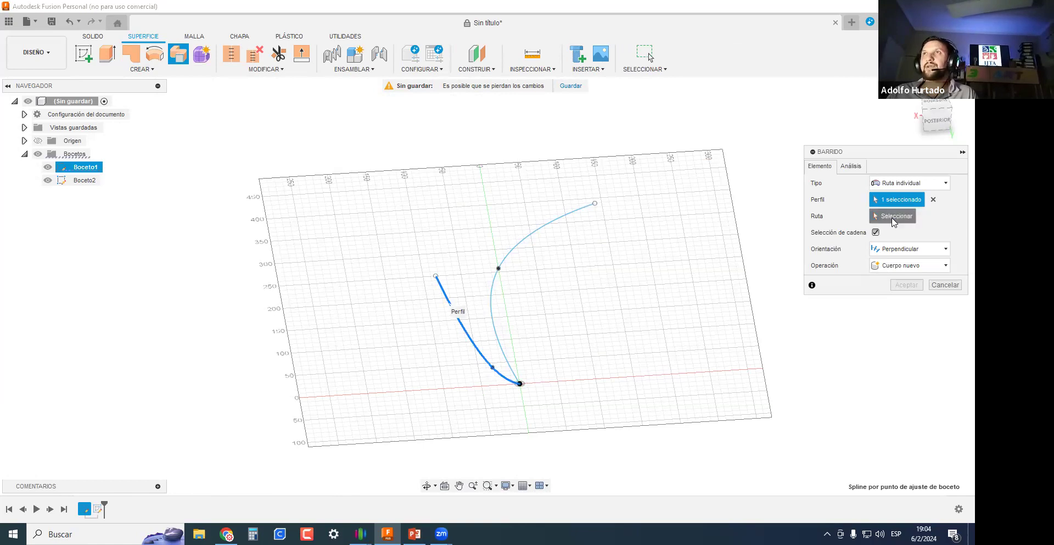
pyautogui.click(506, 260)
pyautogui.keyDown('shift'); pyautogui.moveTo(560, 270); pyautogui.dragTo(643, 272, button='middle'); pyautogui.keyUp('shift')
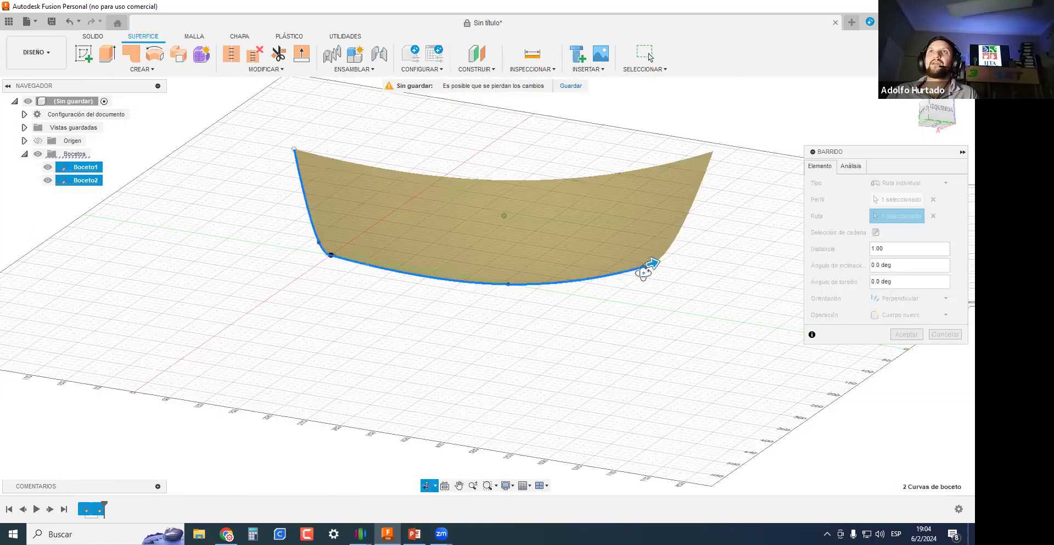
pyautogui.keyDown('shift'); pyautogui.moveTo(647, 170); pyautogui.dragTo(447, 356, button='middle'); pyautogui.keyUp('shift')
pyautogui.moveTo(669, 132); pyautogui.dragTo(454, 258, button='middle')
pyautogui.scroll(-3, 454, 257)
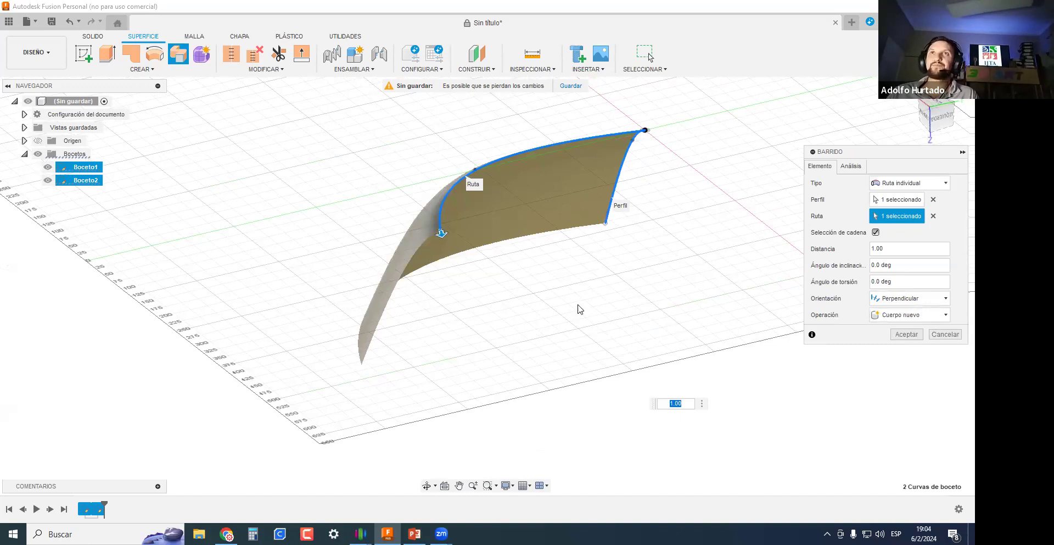
pyautogui.moveTo(516, 346)
pyautogui.keyDown('shift'); pyautogui.mouseDown(button='middle')
pyautogui.moveTo(485, 313)
pyautogui.moveTo(506, 353)
pyautogui.mouseUp(button='middle'); pyautogui.keyUp('shift')
pyautogui.keyDown('shift'); pyautogui.moveTo(606, 367); pyautogui.dragTo(913, 344, button='middle'); pyautogui.keyUp('shift')
pyautogui.click(907, 334)
# Thicken the swept surface by 10 mm on one side into a new solid body and view the result.
pyautogui.keyDown('shift'); pyautogui.moveTo(603, 266); pyautogui.dragTo(516, 268, button='middle'); pyautogui.keyUp('shift')
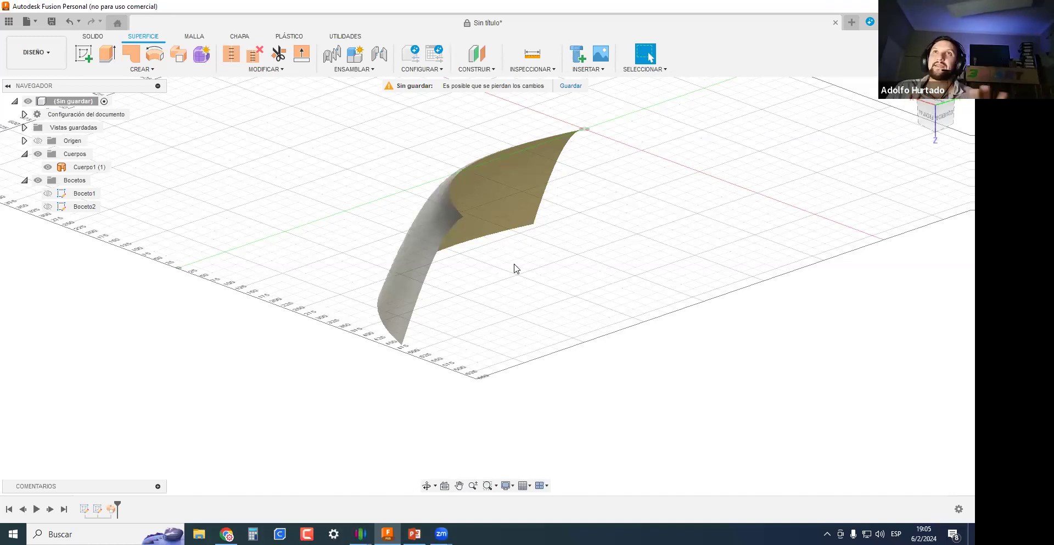
pyautogui.scroll(3, 508, 218)
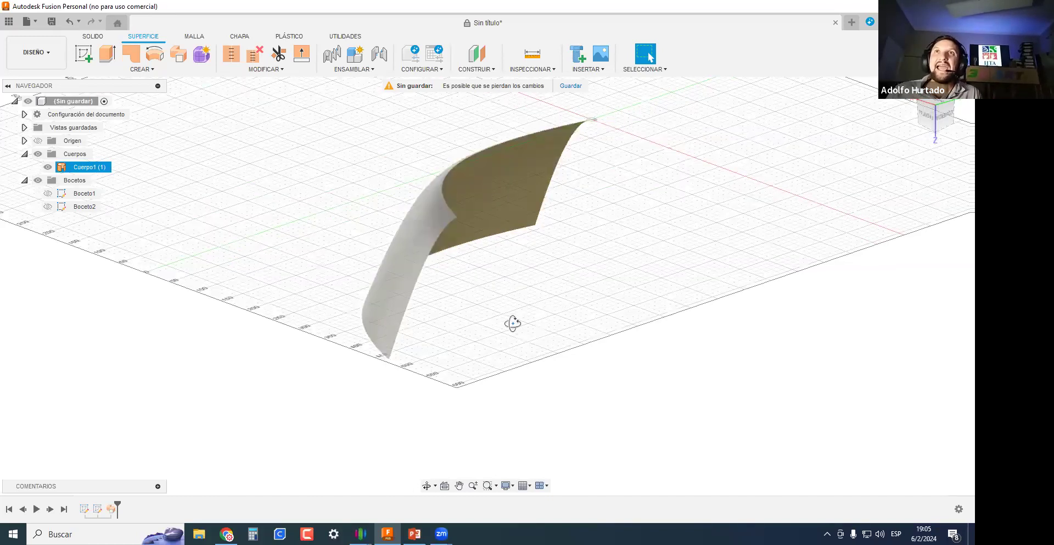
pyautogui.keyDown('shift'); pyautogui.moveTo(361, 246); pyautogui.dragTo(428, 343, button='middle'); pyautogui.keyUp('shift')
pyautogui.click(460, 345)
pyautogui.scroll(-3, 429, 343)
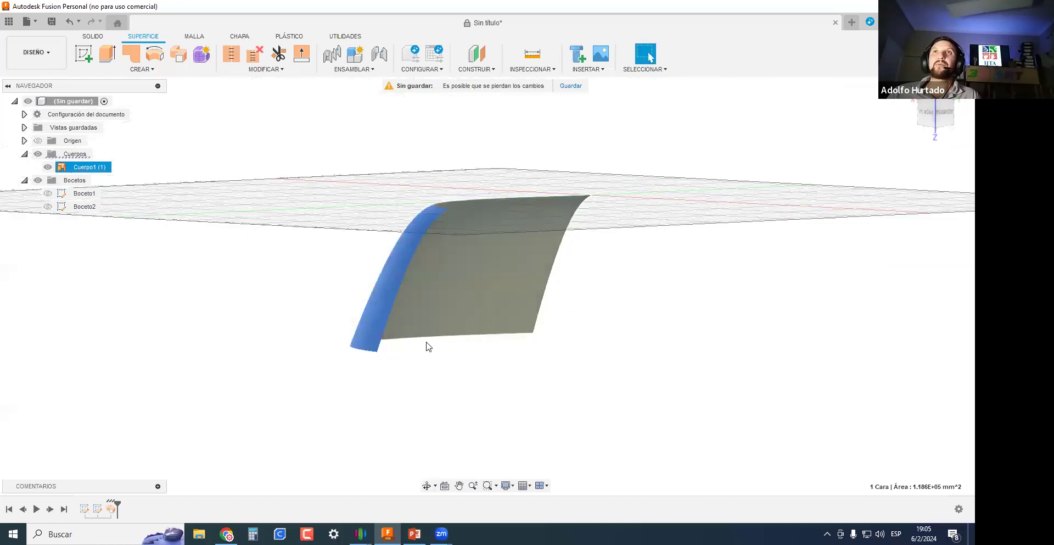
pyautogui.click(139, 70)
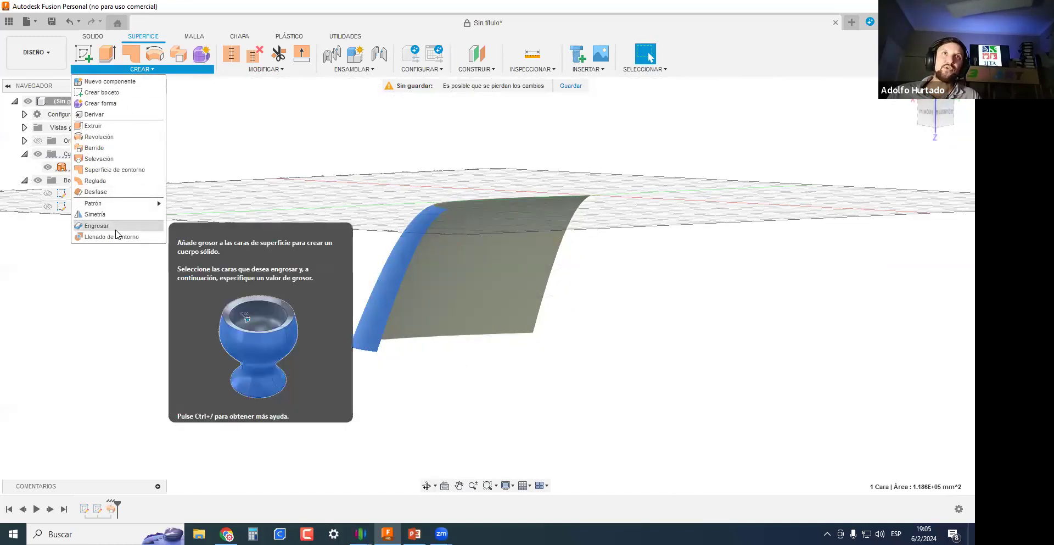
pyautogui.click(121, 233)
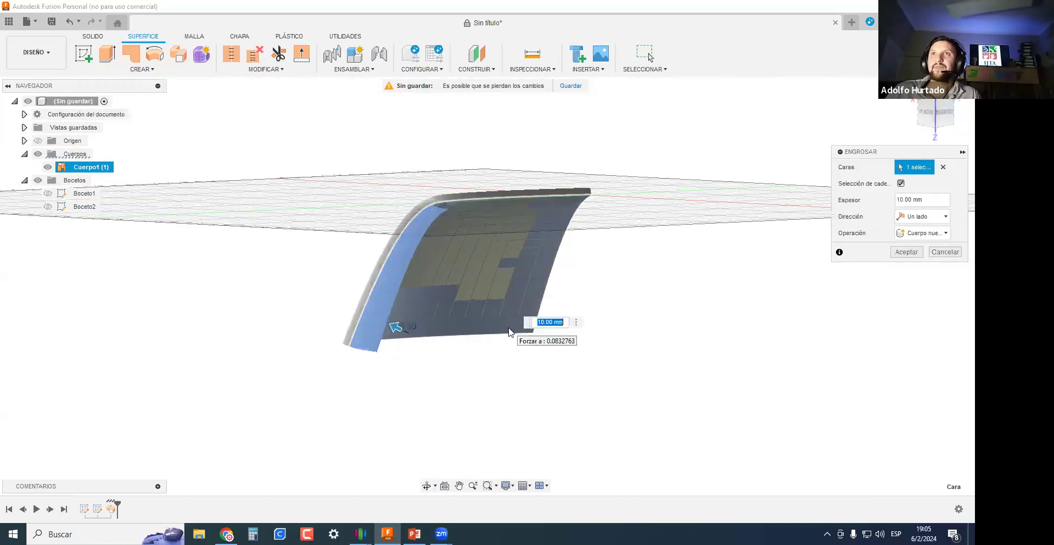
pyautogui.press('Return')
pyautogui.keyDown('shift'); pyautogui.moveTo(478, 332); pyautogui.dragTo(581, 345, button='middle'); pyautogui.keyUp('shift')
pyautogui.scroll(-3, 278, 219)
pyautogui.scroll(2, 268, 272)
pyautogui.scroll(-2, 385, 373)
pyautogui.scroll(3, 362, 343)
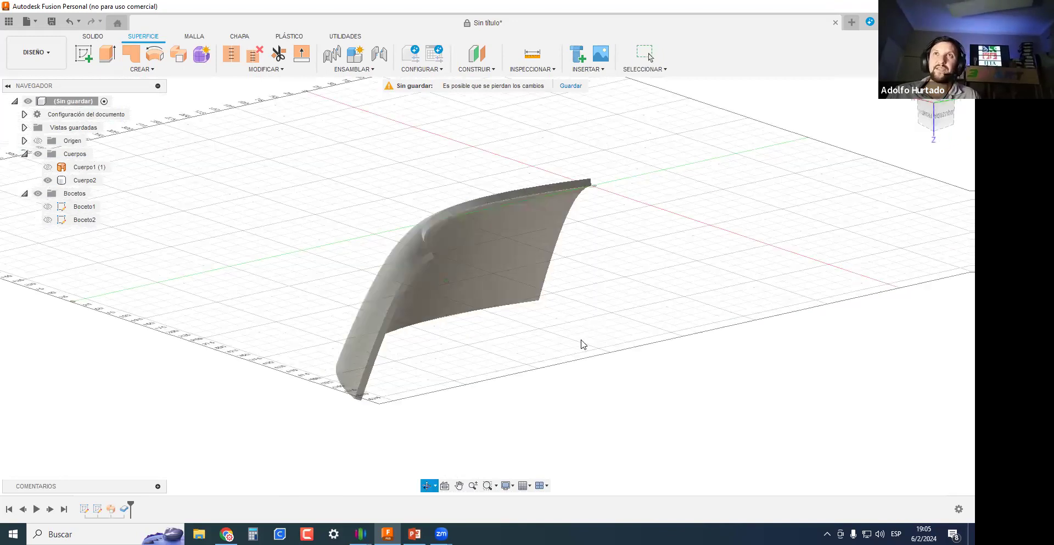
# Undo the thicken, the sweep and both spline sketches until the design is empty.
pyautogui.hotkey('ctrl', 'z')
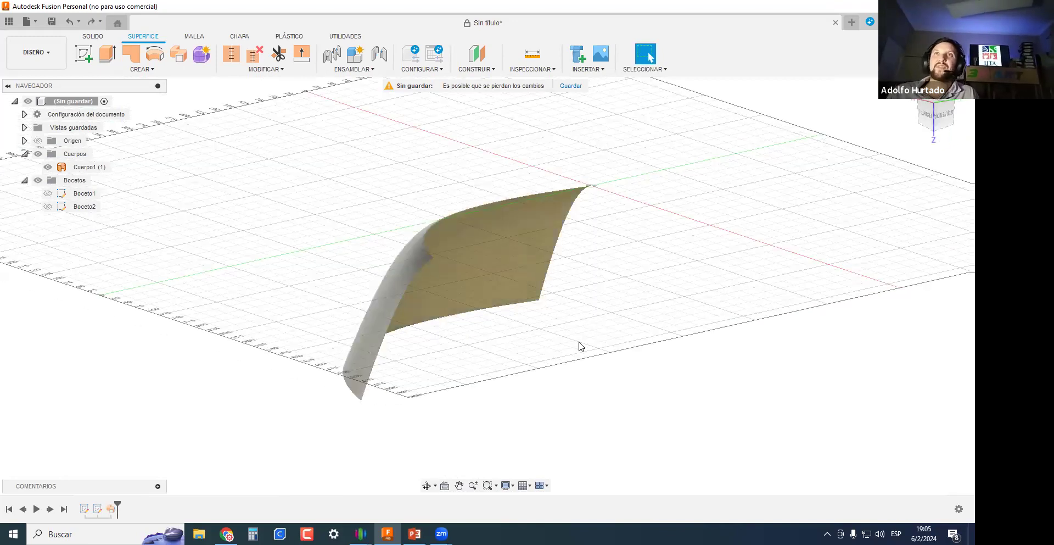
pyautogui.hotkey('ctrl', 'z')
pyautogui.hotkey('ctrl', 'z')
pyautogui.hotkey('ctrl', 'z')
pyautogui.hotkey('ctrl', 'z')
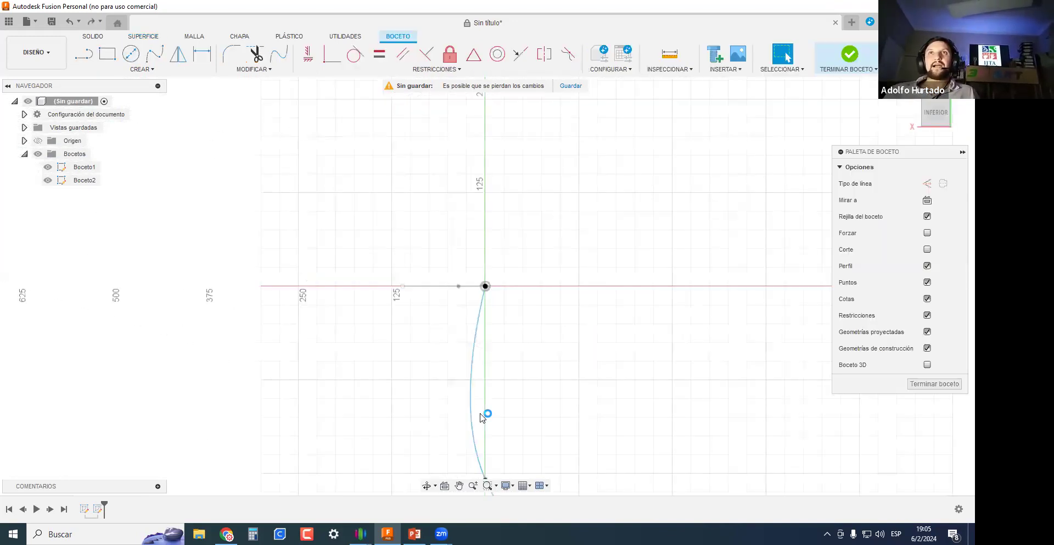
pyautogui.hotkey('ctrl', 'z')
pyautogui.hotkey('ctrl', 'z')
pyautogui.hotkey('ctrl', 'z')
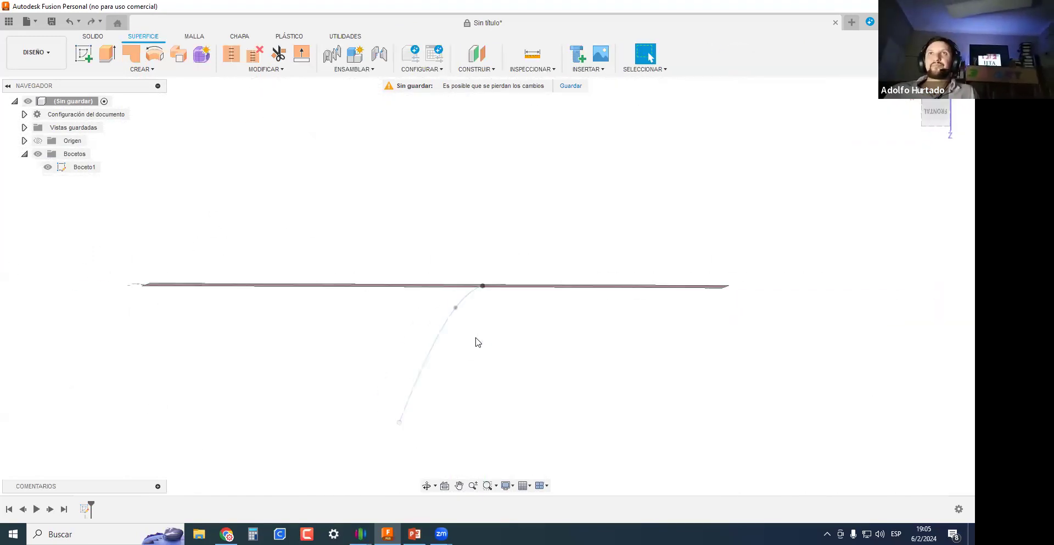
pyautogui.scroll(-1, 465, 308)
pyautogui.moveTo(497, 169); pyautogui.dragTo(402, 256, button='middle')
pyautogui.scroll(2, 455, 268)
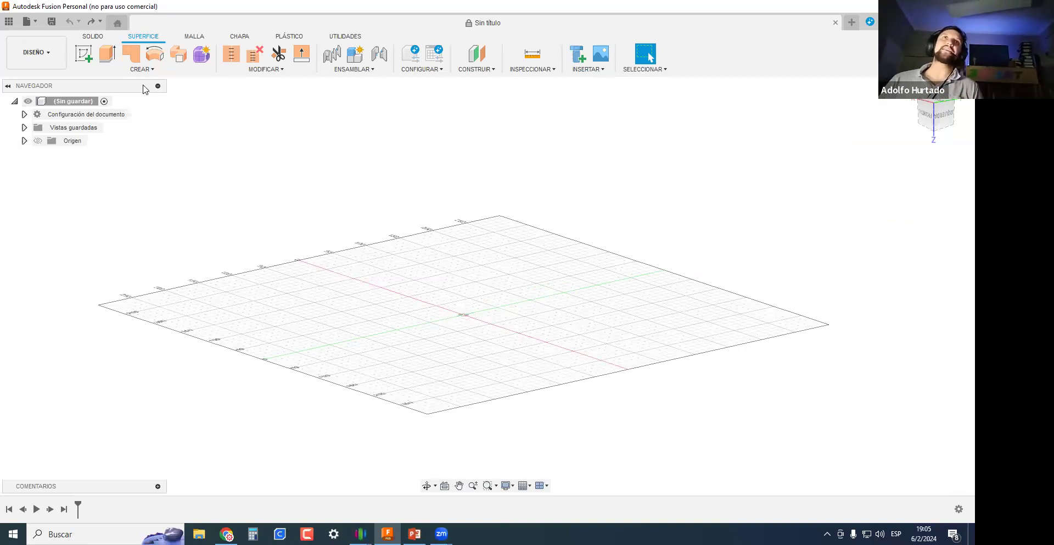
# Sketch an open three-point spline from the origin on the vertical XZ plane, about 180 mm across and 155 mm high, and finish the sketch.
pyautogui.moveTo(423, 297); pyautogui.dragTo(80, 48, button='middle')
pyautogui.click(82, 48)
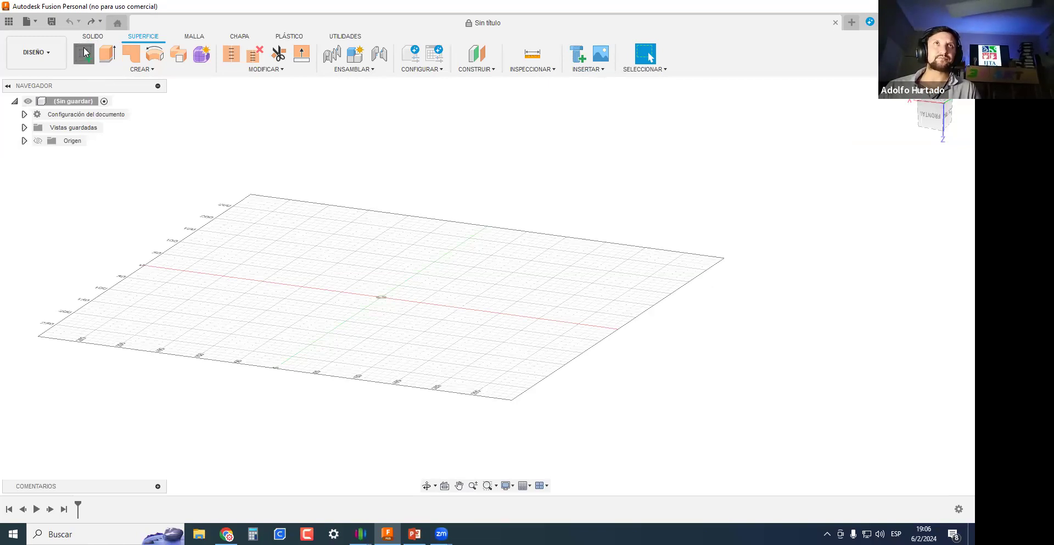
pyautogui.keyDown('shift'); pyautogui.moveTo(282, 200); pyautogui.dragTo(502, 360, button='middle'); pyautogui.keyUp('shift')
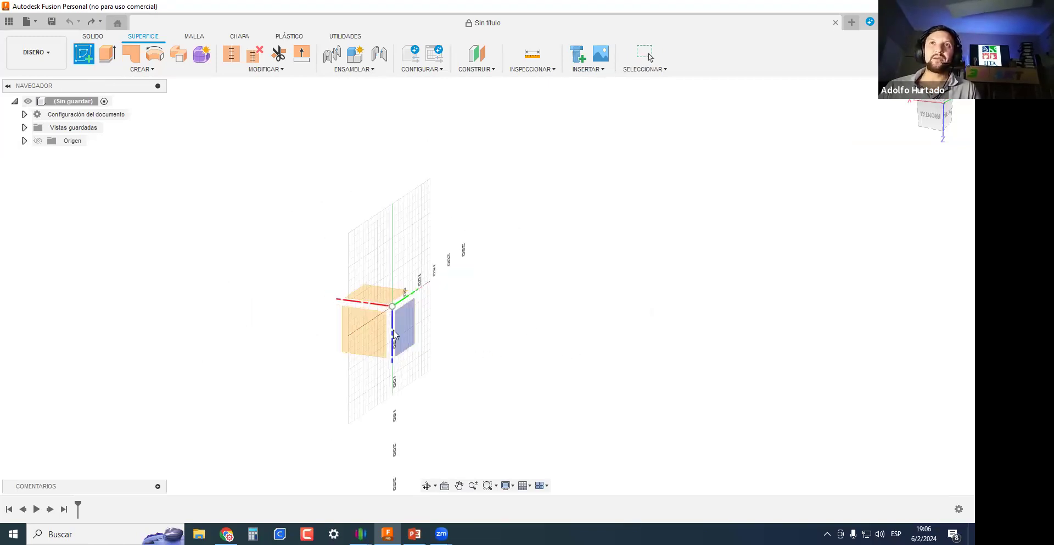
pyautogui.click(368, 345)
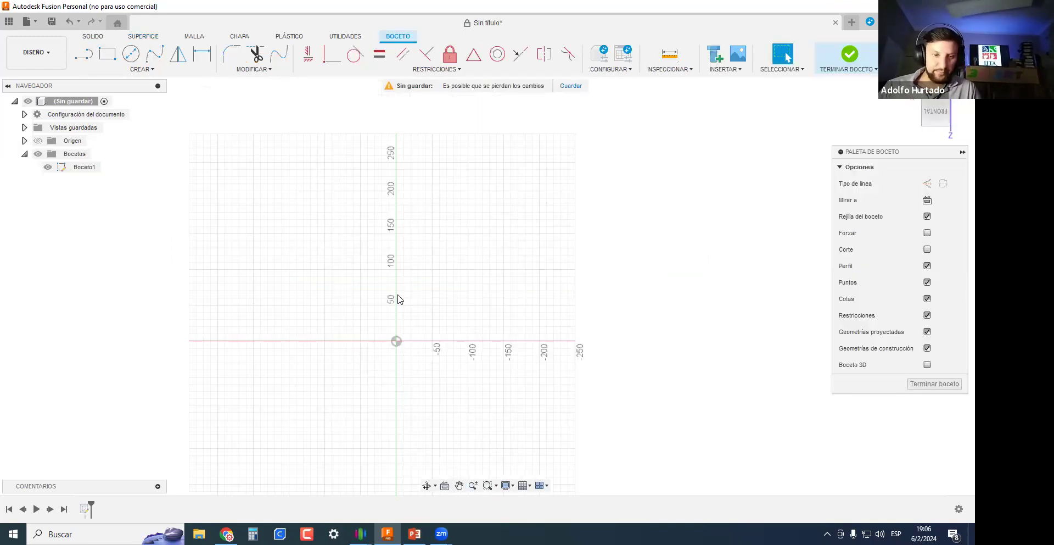
pyautogui.press('l')
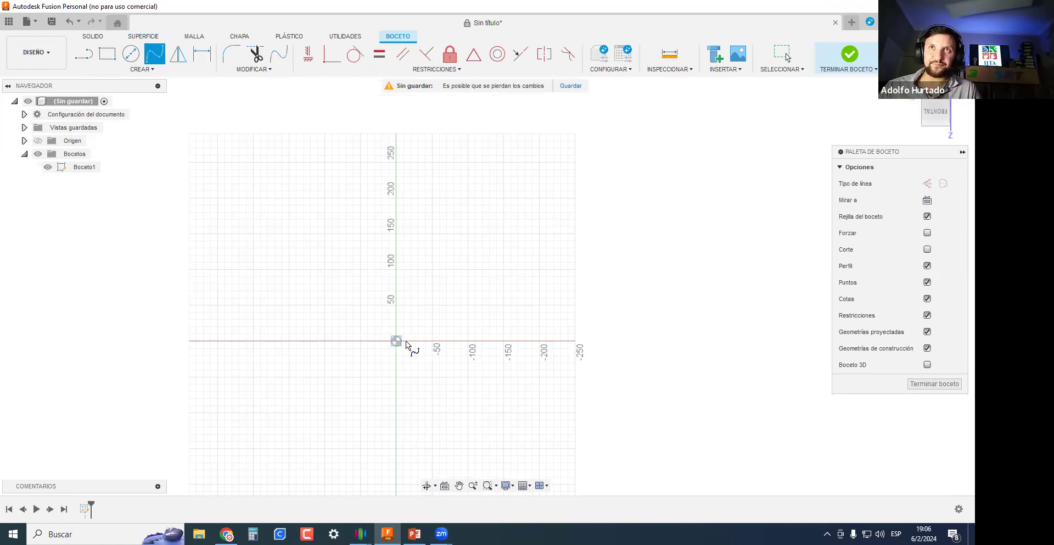
pyautogui.click(396, 340)
pyautogui.click(317, 314)
pyautogui.click(267, 228)
pyautogui.press('Escape')
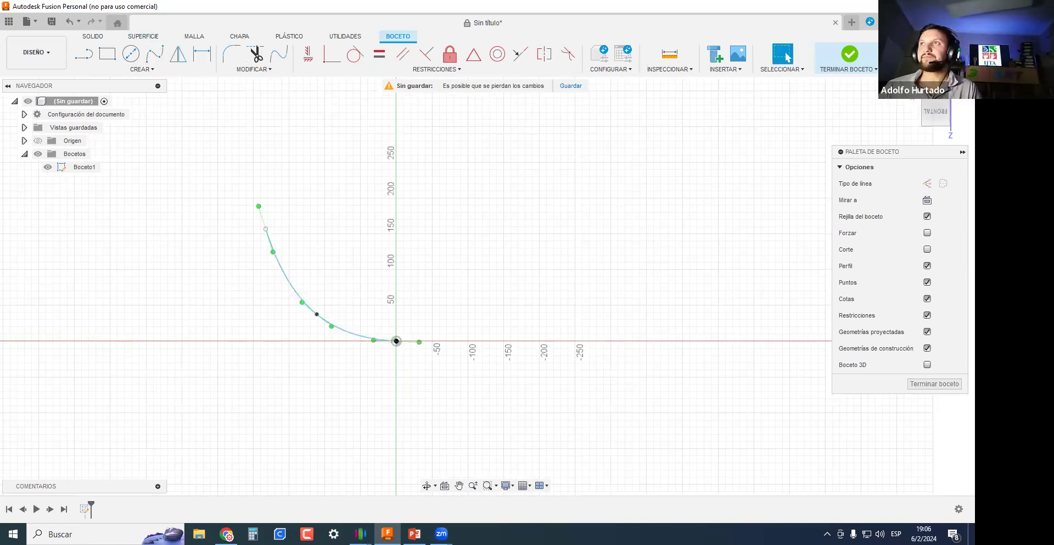
pyautogui.click(935, 383)
pyautogui.moveTo(519, 284)
pyautogui.keyDown('shift'); pyautogui.mouseDown(button='middle')
pyautogui.moveTo(464, 315)
pyautogui.moveTo(379, 266)
pyautogui.moveTo(381, 242)
pyautogui.moveTo(454, 275)
pyautogui.mouseUp(button='middle'); pyautogui.keyUp('shift')
pyautogui.keyDown('shift'); pyautogui.moveTo(314, 291); pyautogui.dragTo(236, 274, button='middle'); pyautogui.keyUp('shift')
pyautogui.click(128, 71)
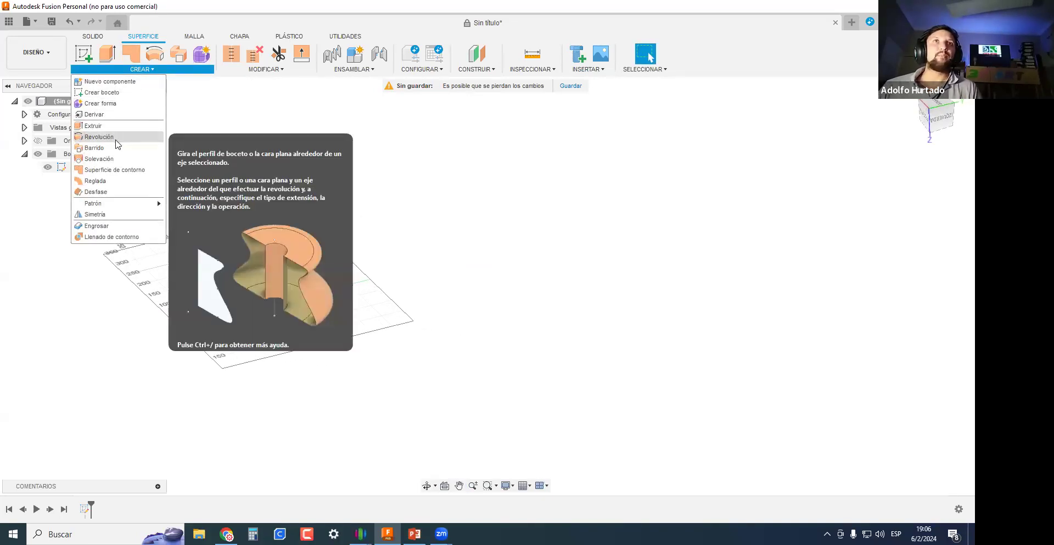
pyautogui.click(621, 325)
pyautogui.click(150, 70)
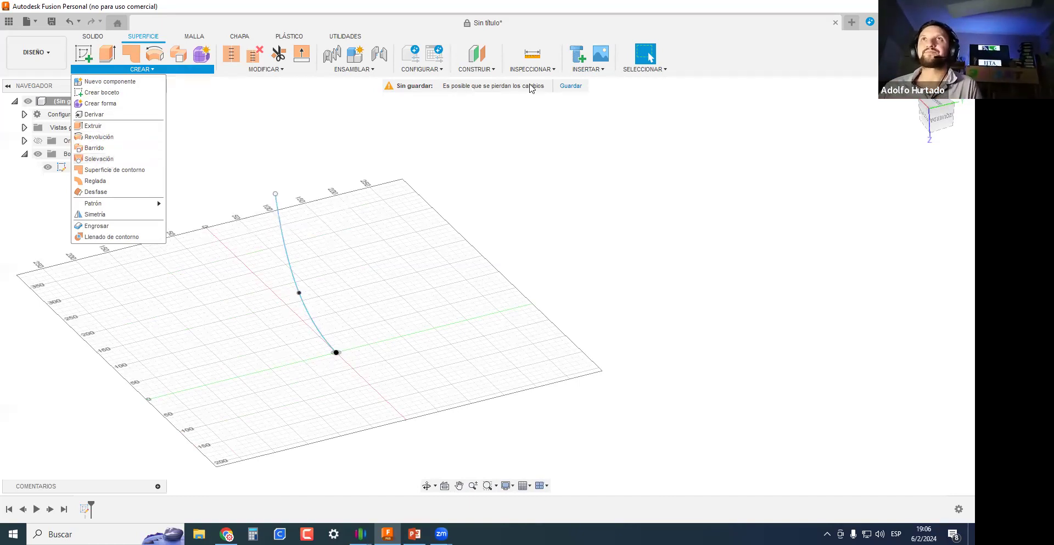
pyautogui.hotkey('alt', 'Tab')
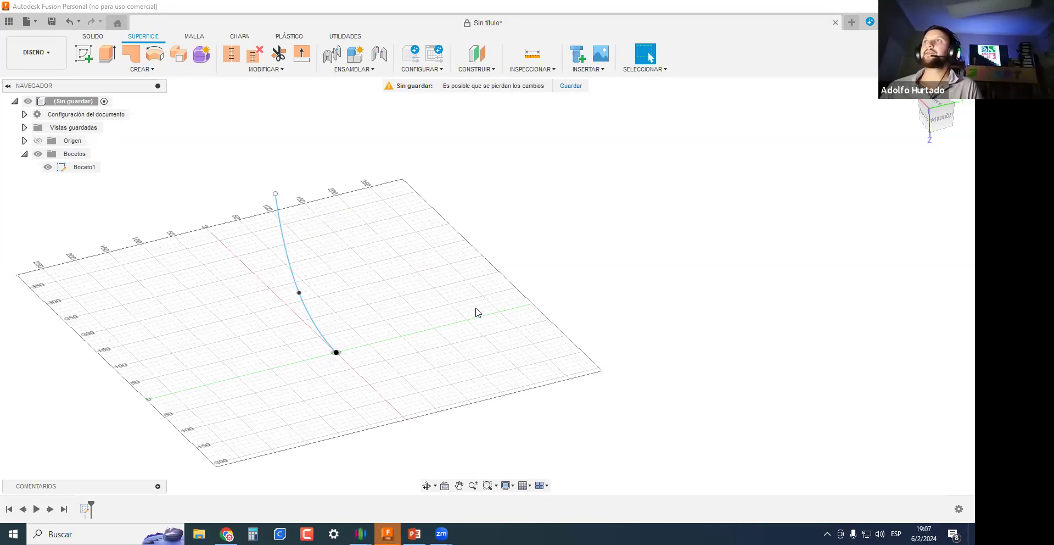
# Sketch an open three-point spline from the origin on the horizontal XY plane, about 235 mm across and 420 mm long, and finish the sketch.
pyautogui.moveTo(404, 312)
pyautogui.keyDown('shift'); pyautogui.mouseDown(button='middle')
pyautogui.moveTo(430, 313)
pyautogui.moveTo(417, 348)
pyautogui.moveTo(413, 287)
pyautogui.moveTo(483, 307)
pyautogui.moveTo(582, 408)
pyautogui.moveTo(497, 312)
pyautogui.moveTo(473, 245)
pyautogui.moveTo(447, 299)
pyautogui.moveTo(361, 303)
pyautogui.moveTo(346, 329)
pyautogui.moveTo(261, 354)
pyautogui.moveTo(245, 212)
pyautogui.mouseUp(button='middle'); pyautogui.keyUp('shift')
pyautogui.click(83, 53)
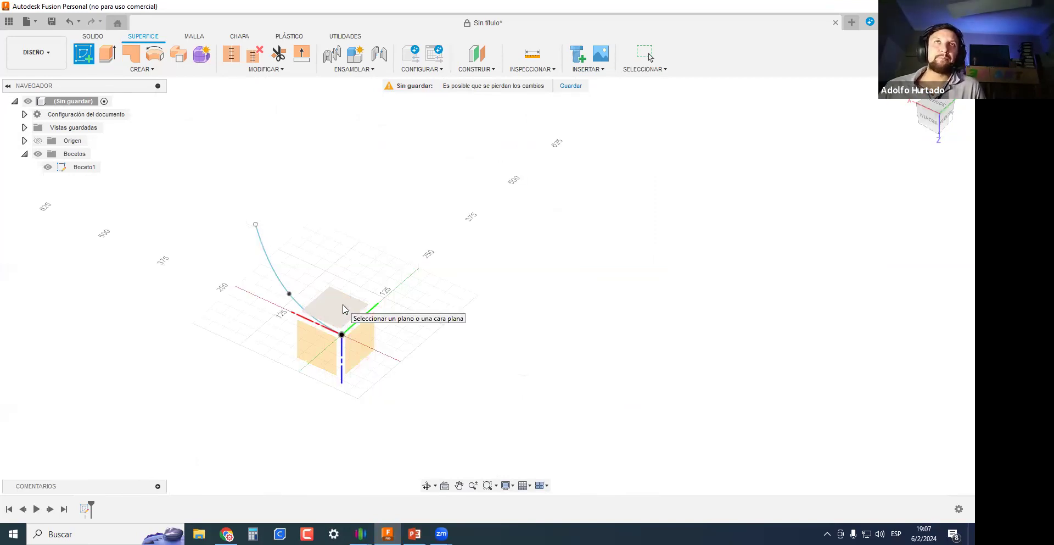
pyautogui.click(344, 309)
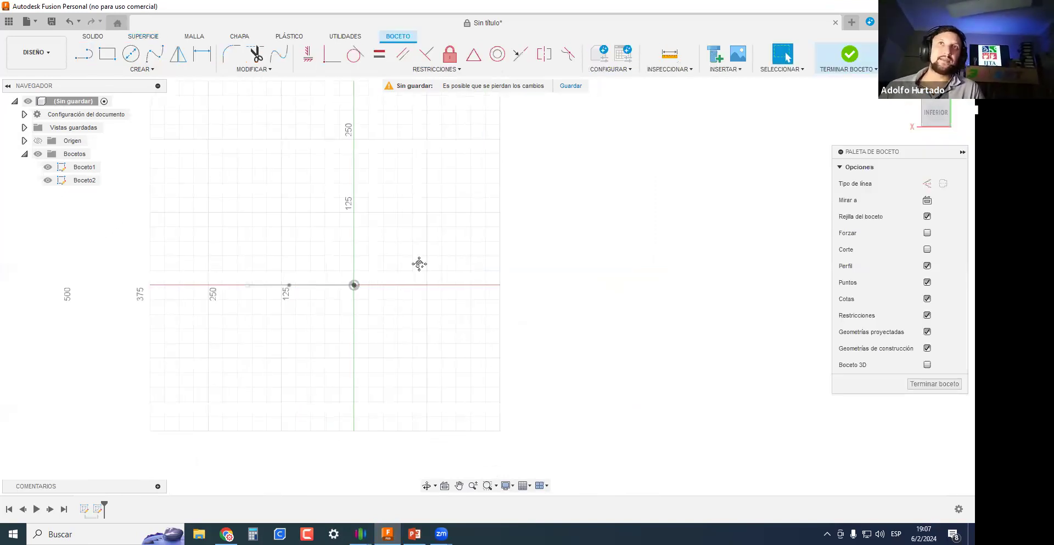
pyautogui.moveTo(418, 261); pyautogui.dragTo(381, 373, button='middle')
pyautogui.press('s')
pyautogui.click(312, 394)
pyautogui.click(311, 304)
pyautogui.click(449, 147)
pyautogui.press('Escape')
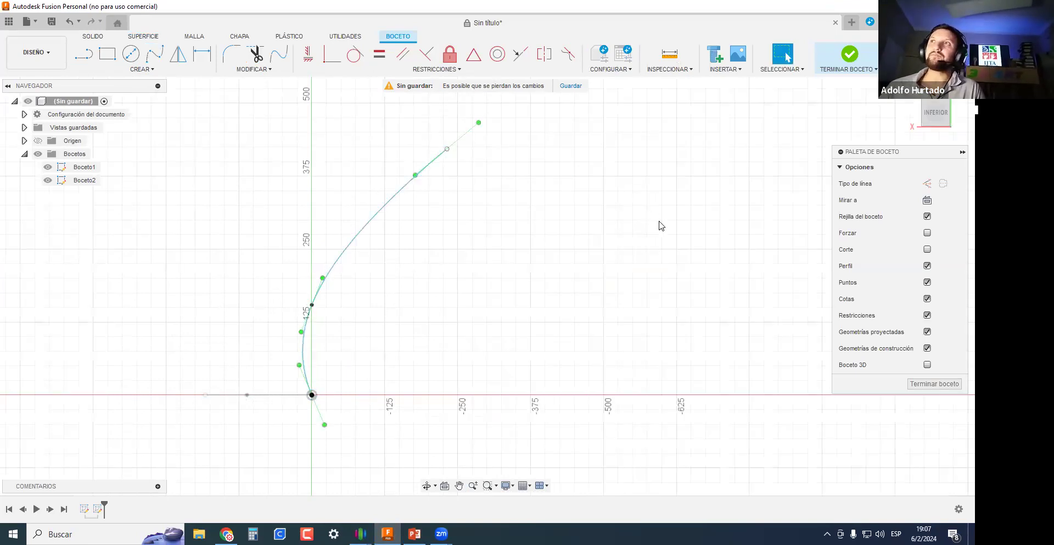
pyautogui.click(934, 383)
pyautogui.moveTo(723, 322)
pyautogui.keyDown('shift'); pyautogui.mouseDown(button='middle')
pyautogui.moveTo(435, 282)
pyautogui.moveTo(344, 253)
pyautogui.mouseUp(button='middle'); pyautogui.keyUp('shift')
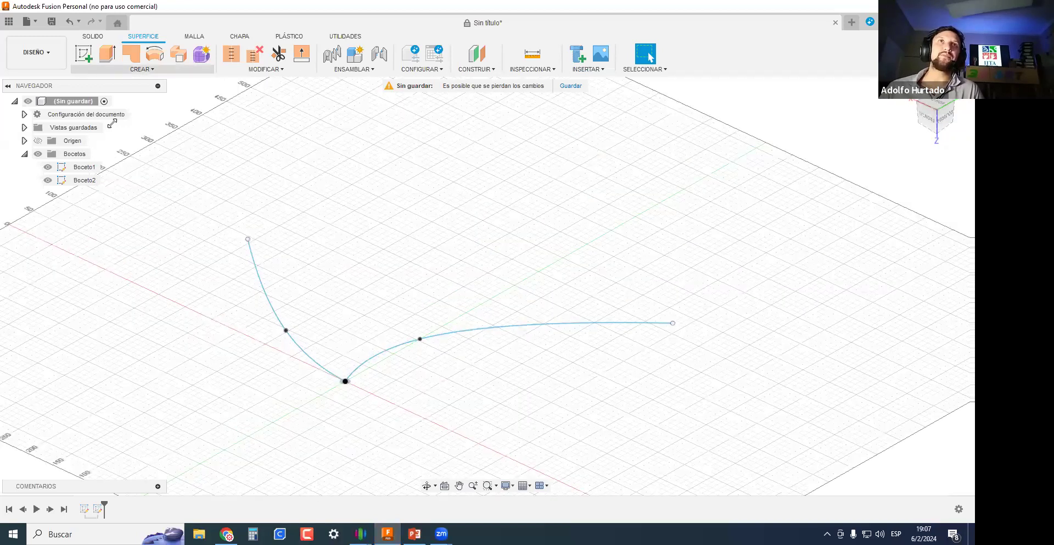
pyautogui.click(144, 69)
pyautogui.click(99, 146)
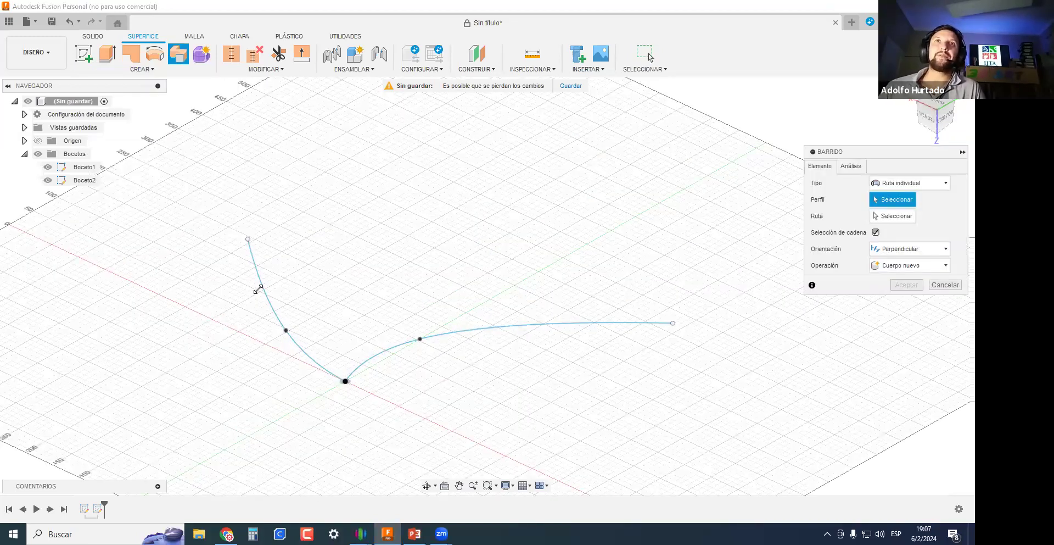
pyautogui.click(260, 289)
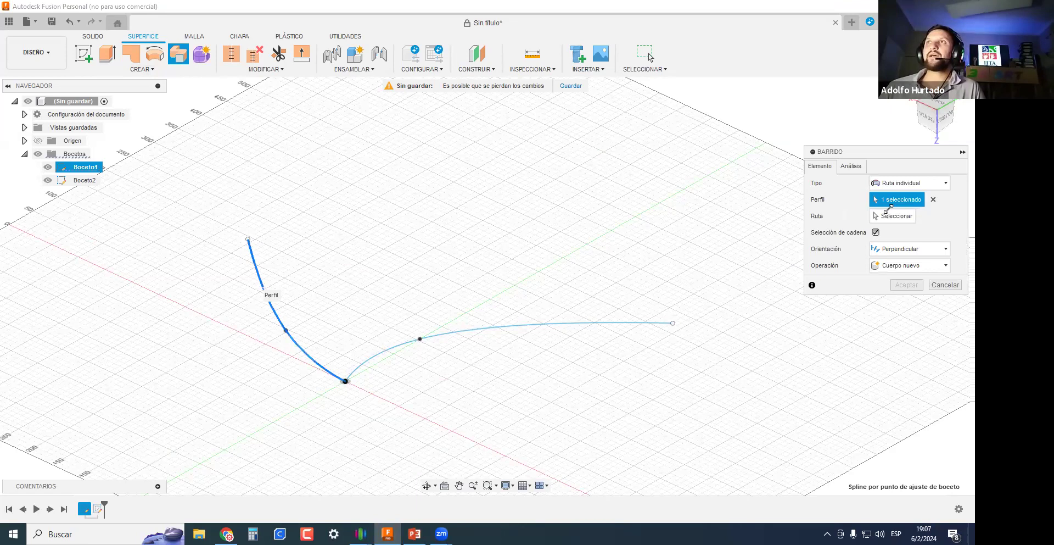
pyautogui.click(893, 216)
pyautogui.click(551, 323)
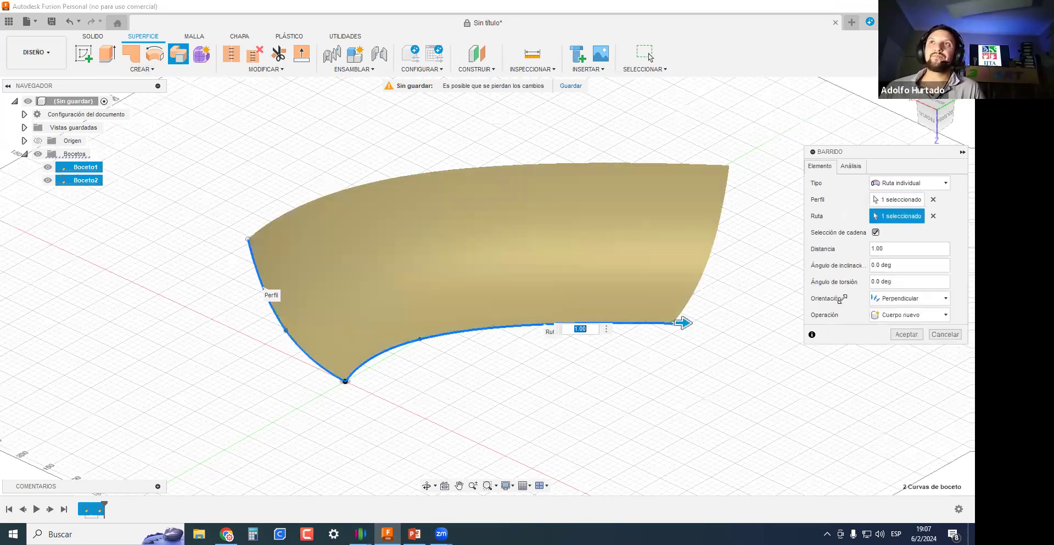
pyautogui.scroll(-2, 405, 336)
pyautogui.click(945, 334)
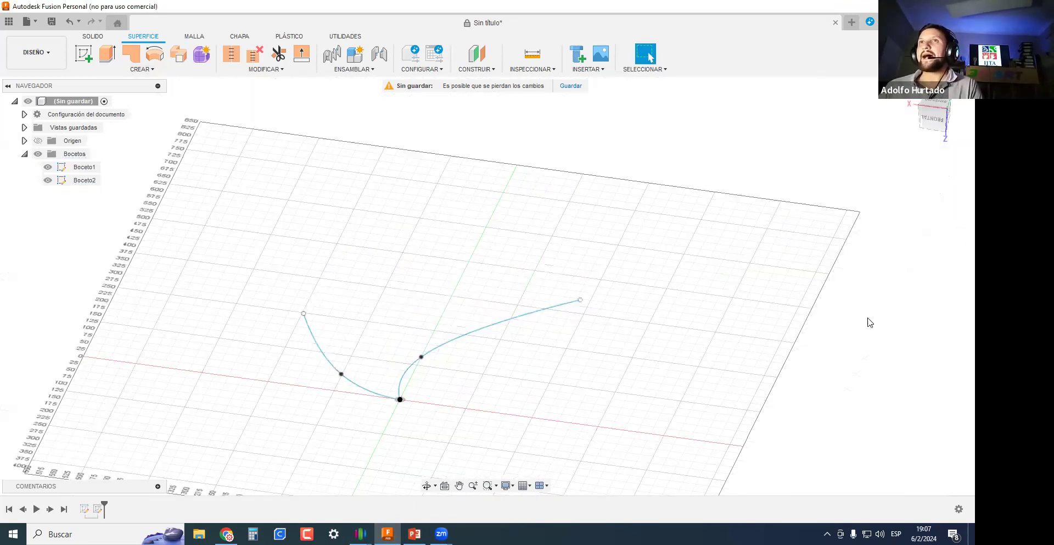
# Undo back into the horizontal-plane sketch until its spline is removed, leaving the vertical spline in place.
pyautogui.keyDown('shift'); pyautogui.moveTo(436, 302); pyautogui.dragTo(562, 249, button='middle'); pyautogui.keyUp('shift')
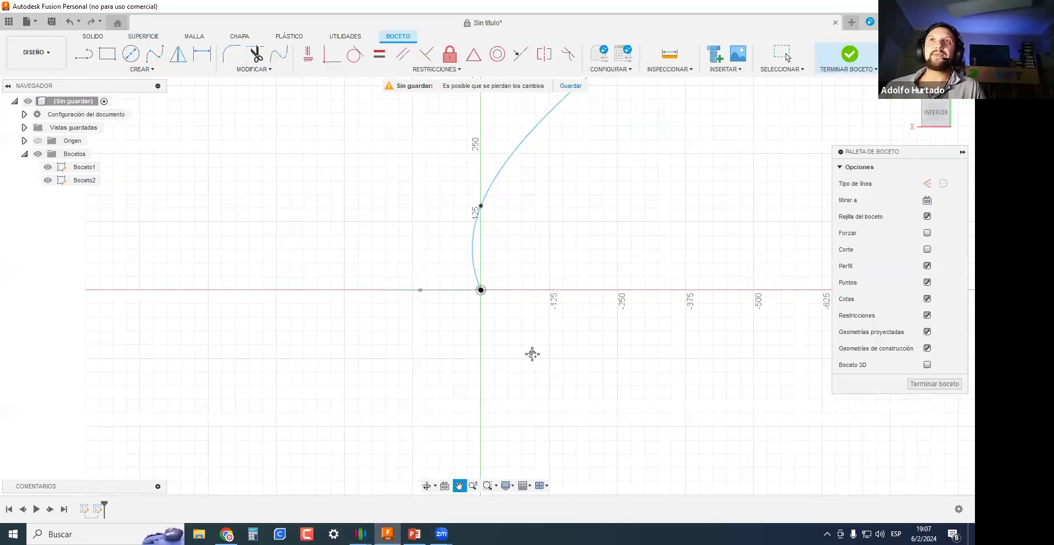
pyautogui.moveTo(533, 353); pyautogui.dragTo(472, 428, button='middle')
pyautogui.hotkey('ctrl', 'z')
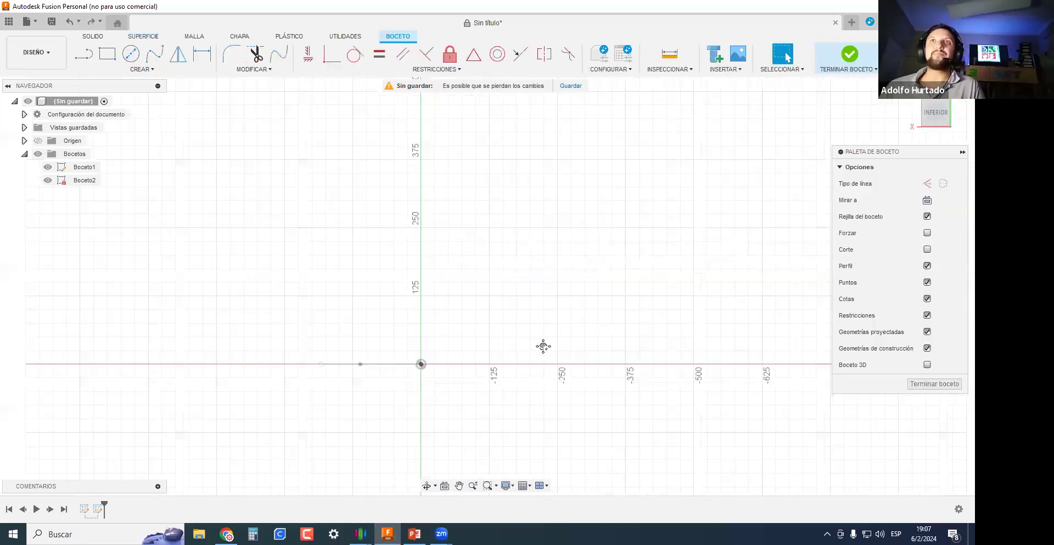
pyautogui.moveTo(592, 369)
pyautogui.keyDown('shift'); pyautogui.mouseDown(button='middle')
pyautogui.moveTo(546, 286)
pyautogui.moveTo(552, 292)
pyautogui.mouseUp(button='middle'); pyautogui.keyUp('shift')
pyautogui.moveTo(888, 377)
pyautogui.keyDown('shift'); pyautogui.mouseDown(button='middle')
pyautogui.moveTo(654, 352)
pyautogui.moveTo(868, 380)
pyautogui.mouseUp(button='middle'); pyautogui.keyUp('shift')
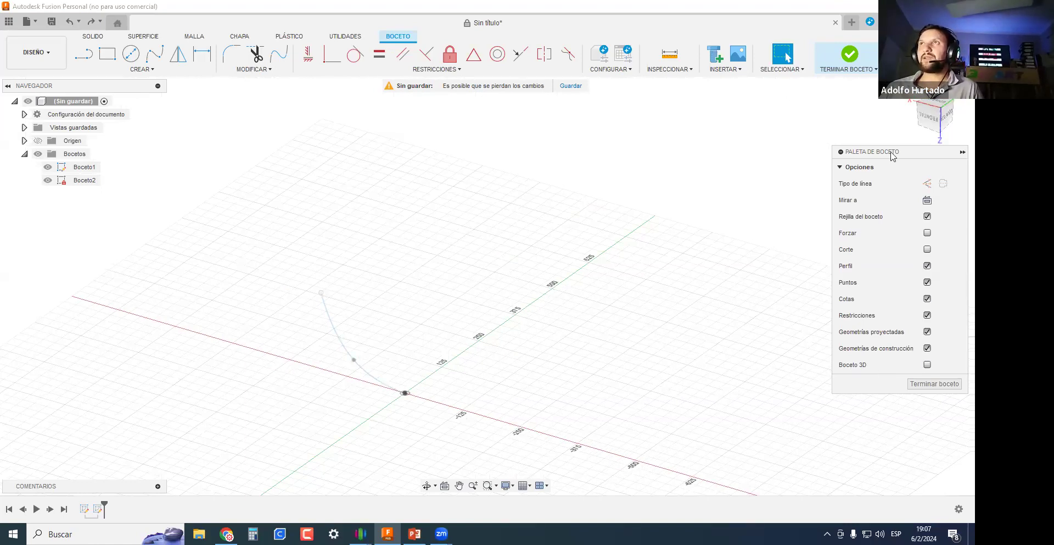
# Enable the 3D Sketch option in the empty horizontal-plane sketch and finish the sketch.
pyautogui.click(141, 69)
pyautogui.click(140, 72)
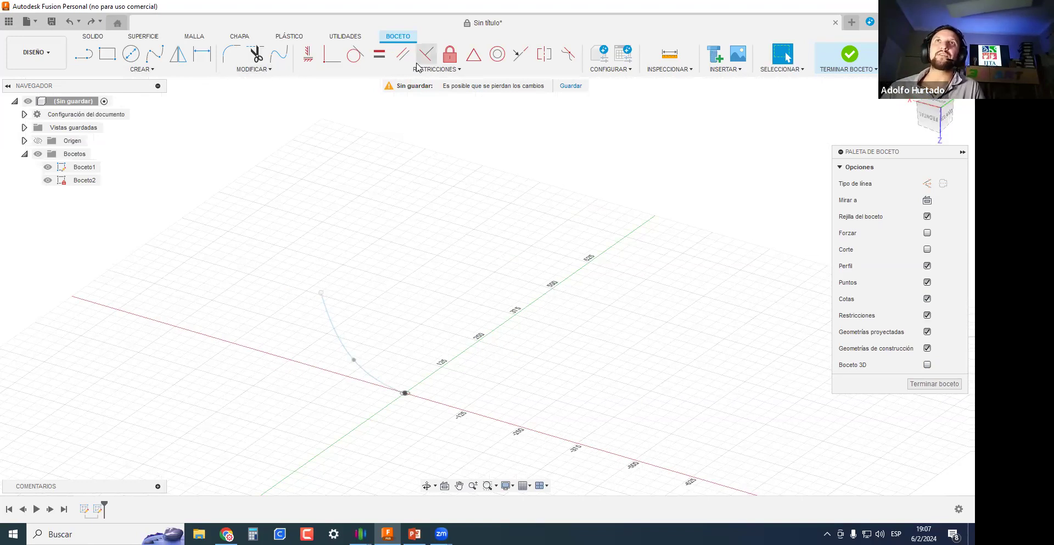
pyautogui.click(251, 69)
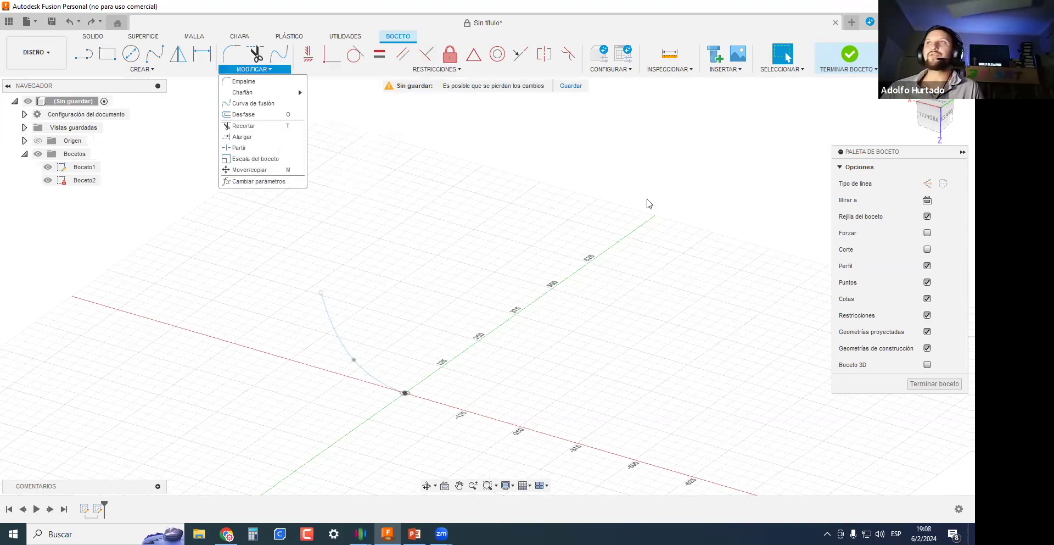
pyautogui.click(927, 364)
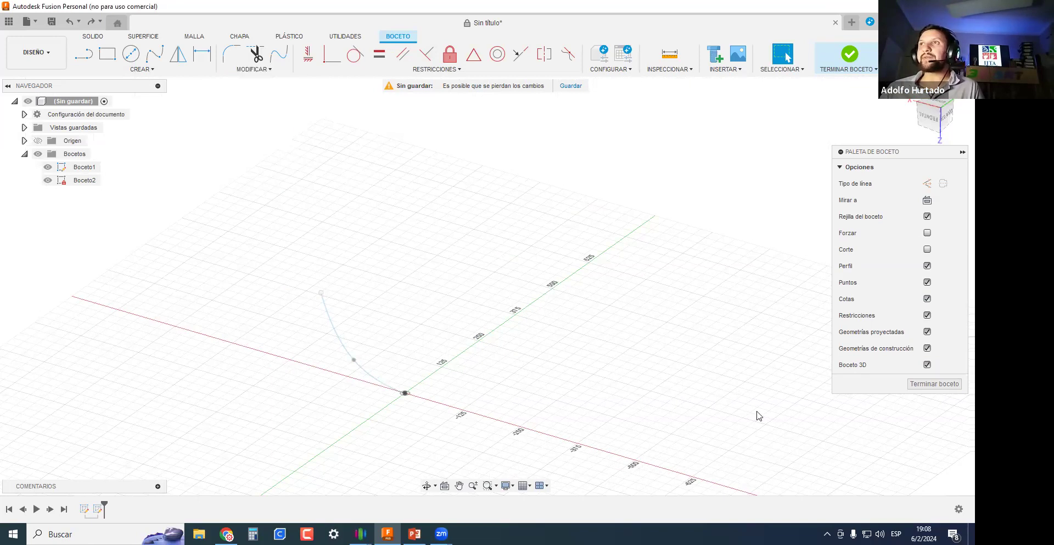
pyautogui.click(935, 383)
pyautogui.moveTo(434, 241)
pyautogui.keyDown('shift'); pyautogui.mouseDown(button='middle')
pyautogui.moveTo(445, 240)
pyautogui.moveTo(414, 245)
pyautogui.moveTo(403, 292)
pyautogui.moveTo(447, 297)
pyautogui.mouseUp(button='middle'); pyautogui.keyUp('shift')
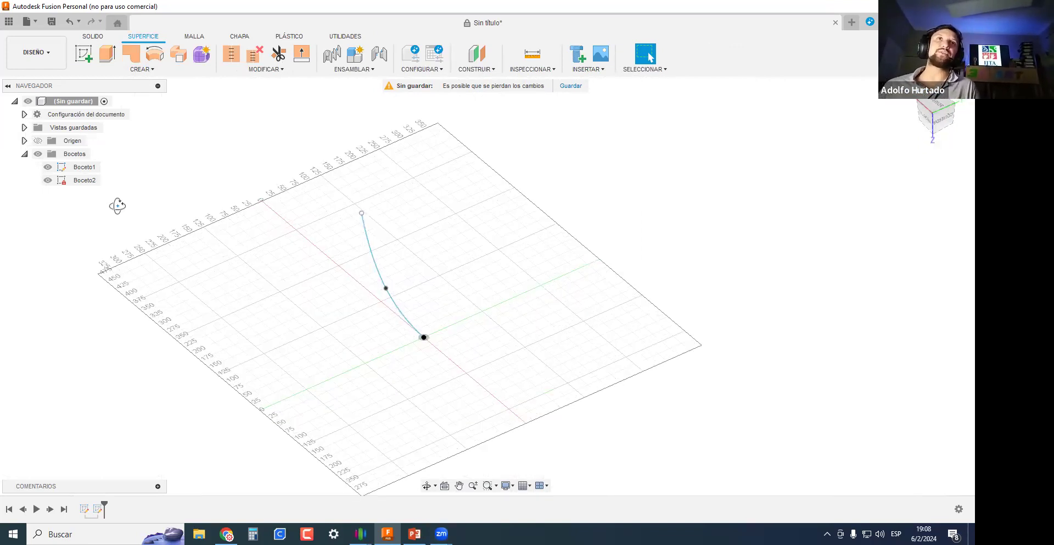
# Reopen the empty horizontal-plane sketch for editing and start the Line tool with the 3D sketch manipulator at the origin.
pyautogui.rightClick(87, 181)
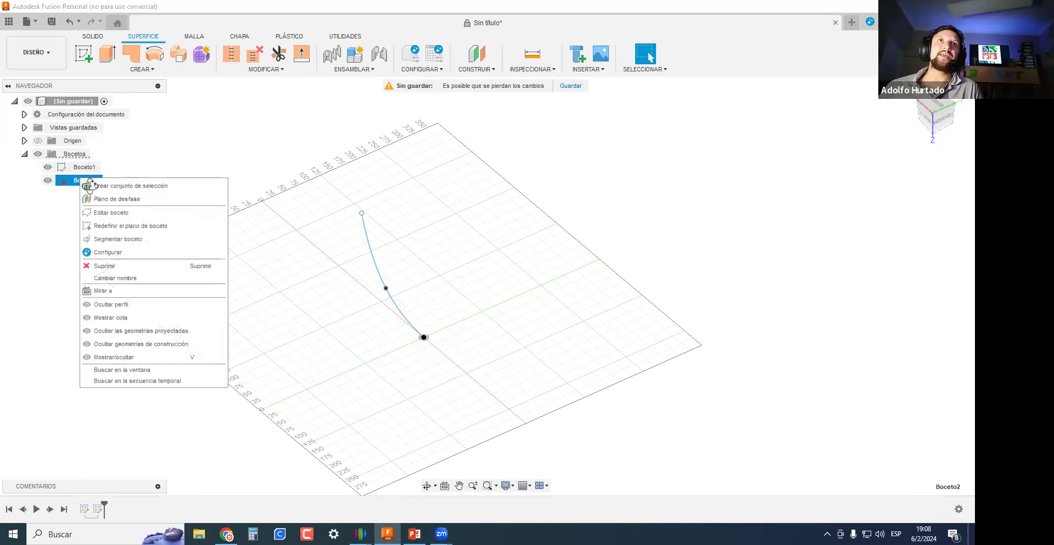
pyautogui.click(111, 213)
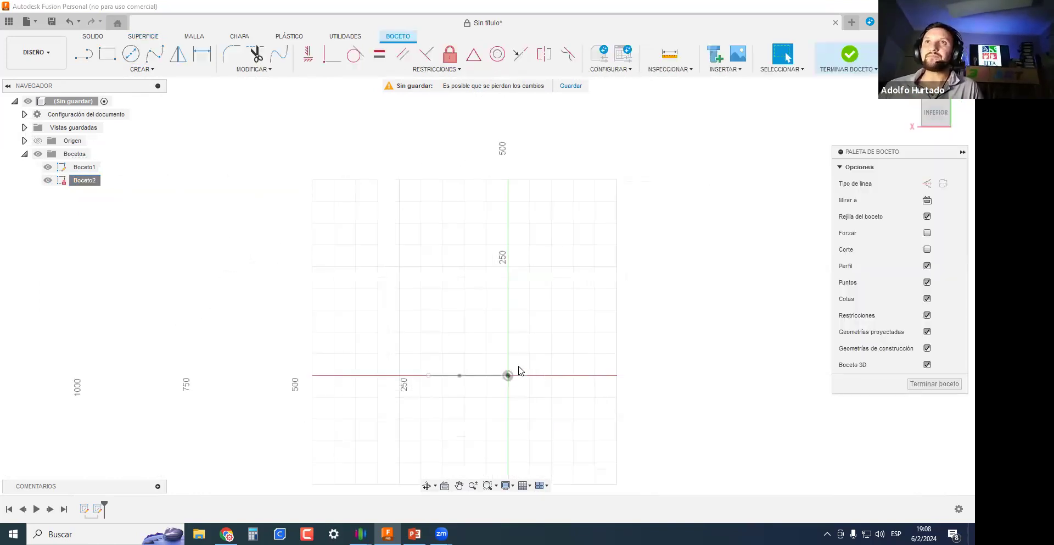
pyautogui.moveTo(562, 386)
pyautogui.keyDown('shift'); pyautogui.mouseDown(button='middle')
pyautogui.moveTo(520, 341)
pyautogui.moveTo(518, 400)
pyautogui.moveTo(490, 309)
pyautogui.moveTo(471, 288)
pyautogui.moveTo(407, 296)
pyautogui.mouseUp(button='middle'); pyautogui.keyUp('shift')
pyautogui.scroll(2, 469, 274)
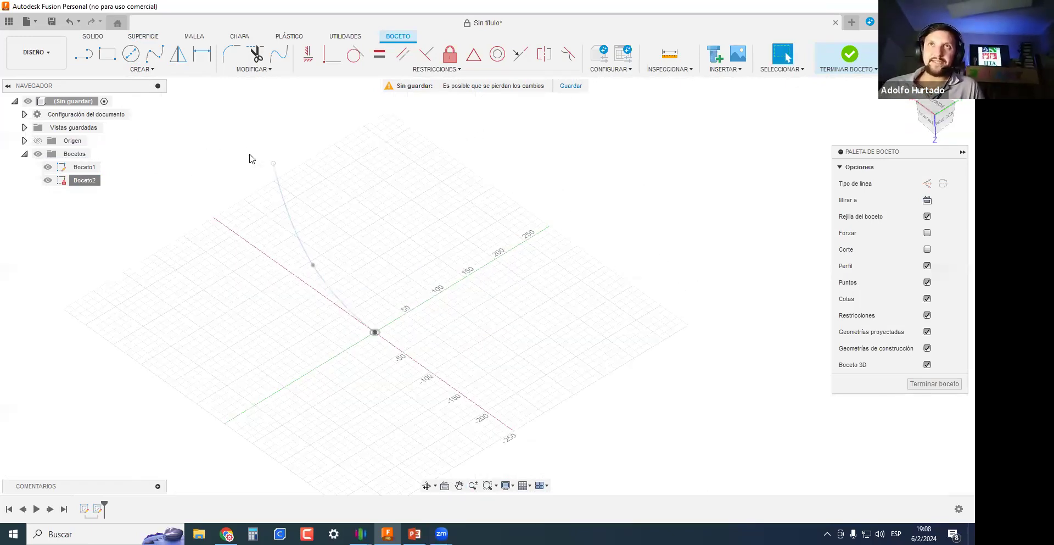
pyautogui.press('l')
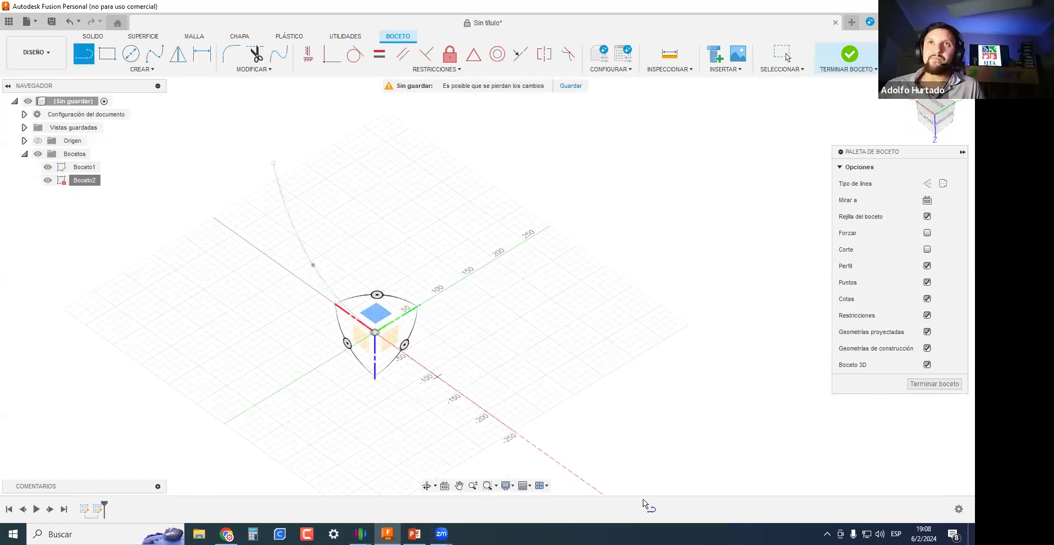
pyautogui.scroll(1, 427, 369)
pyautogui.moveTo(427, 370)
pyautogui.keyDown('shift'); pyautogui.mouseDown(button='middle')
pyautogui.moveTo(412, 347)
pyautogui.moveTo(308, 358)
pyautogui.moveTo(442, 364)
pyautogui.moveTo(369, 303)
pyautogui.moveTo(415, 347)
pyautogui.mouseUp(button='middle'); pyautogui.keyUp('shift')
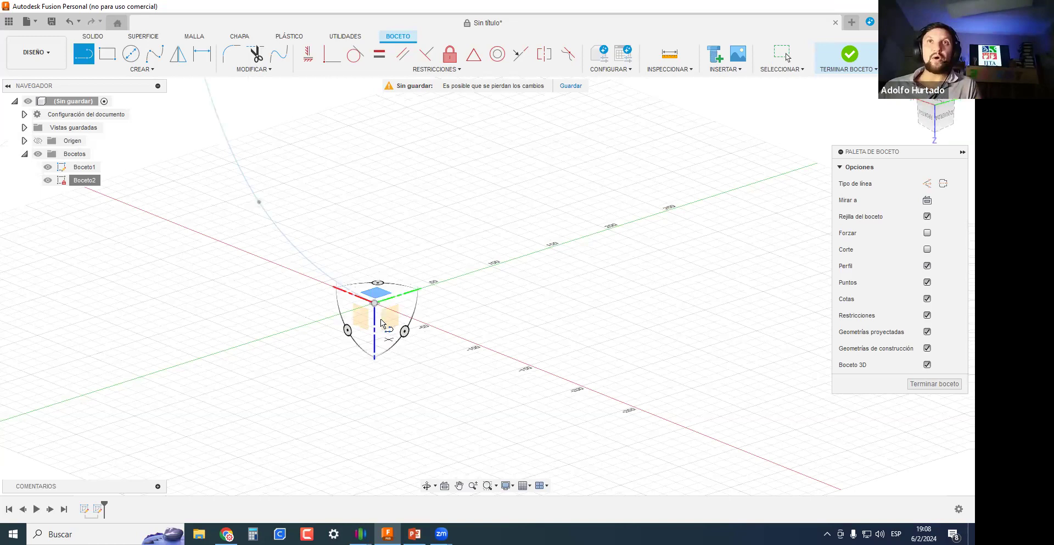
pyautogui.scroll(-2, 388, 343)
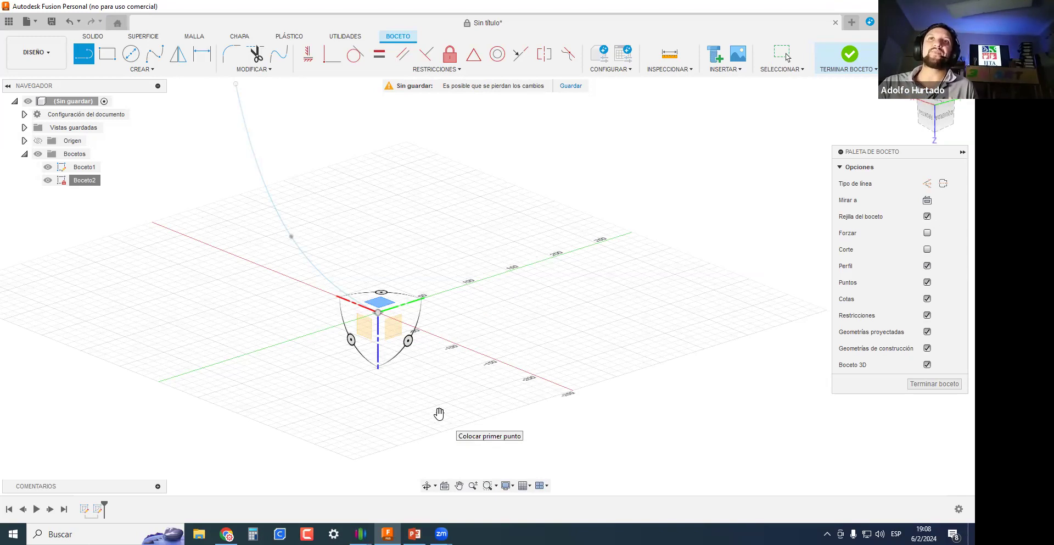
# Start a 3D sketch line at the origin.
pyautogui.click(408, 340)
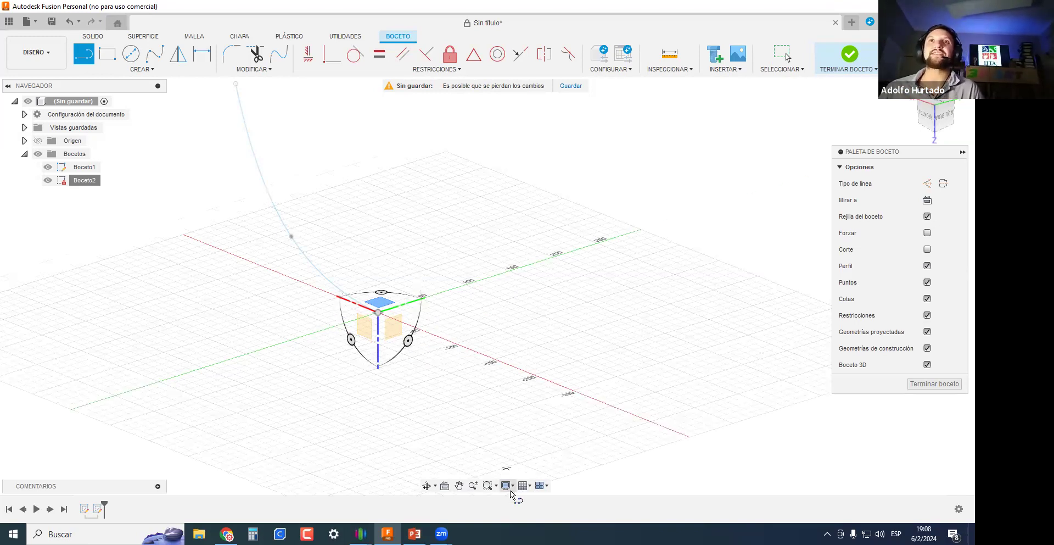
pyautogui.click(378, 311)
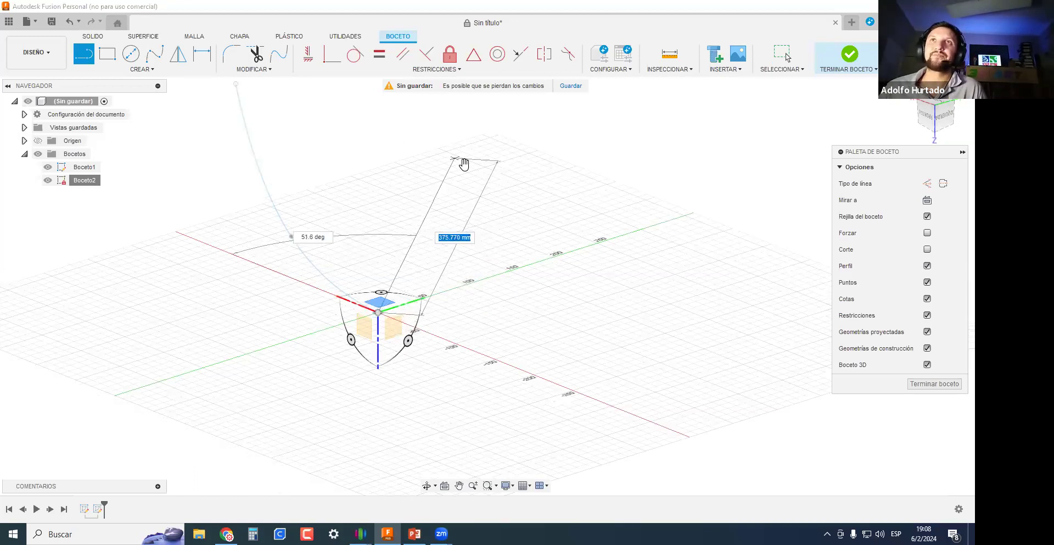
pyautogui.moveTo(506, 250)
pyautogui.keyDown('shift'); pyautogui.mouseDown(button='middle')
pyautogui.moveTo(534, 250)
pyautogui.moveTo(509, 240)
pyautogui.mouseUp(button='middle'); pyautogui.keyUp('shift')
pyautogui.keyDown('shift'); pyautogui.moveTo(469, 165); pyautogui.dragTo(497, 342, button='middle'); pyautogui.keyUp('shift')
pyautogui.moveTo(330, 337)
pyautogui.keyDown('shift'); pyautogui.mouseDown(button='middle')
pyautogui.moveTo(480, 179)
pyautogui.moveTo(484, 230)
pyautogui.moveTo(461, 199)
pyautogui.moveTo(504, 146)
pyautogui.mouseUp(button='middle'); pyautogui.keyUp('shift')
pyautogui.scroll(3, 502, 145)
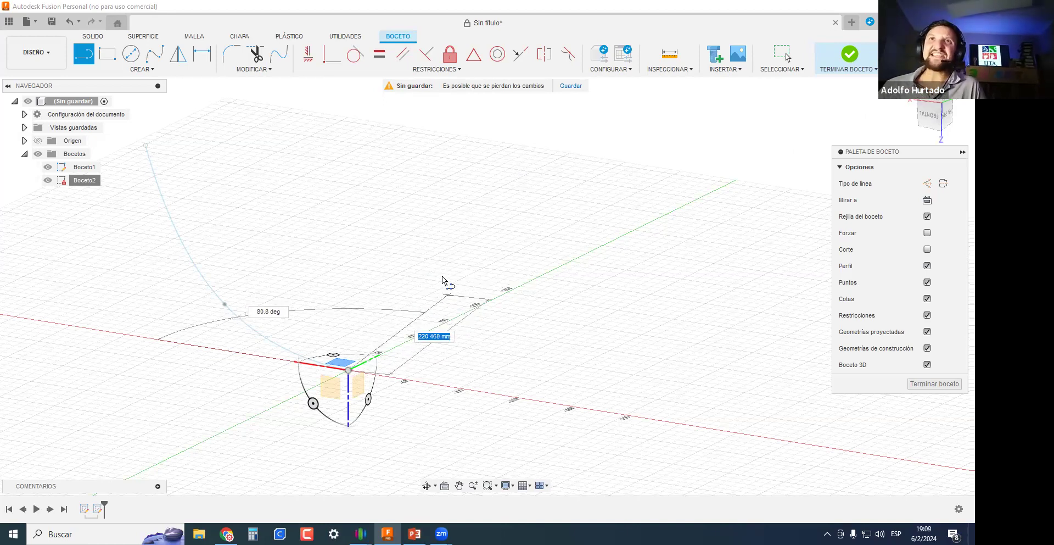
pyautogui.scroll(2, 343, 369)
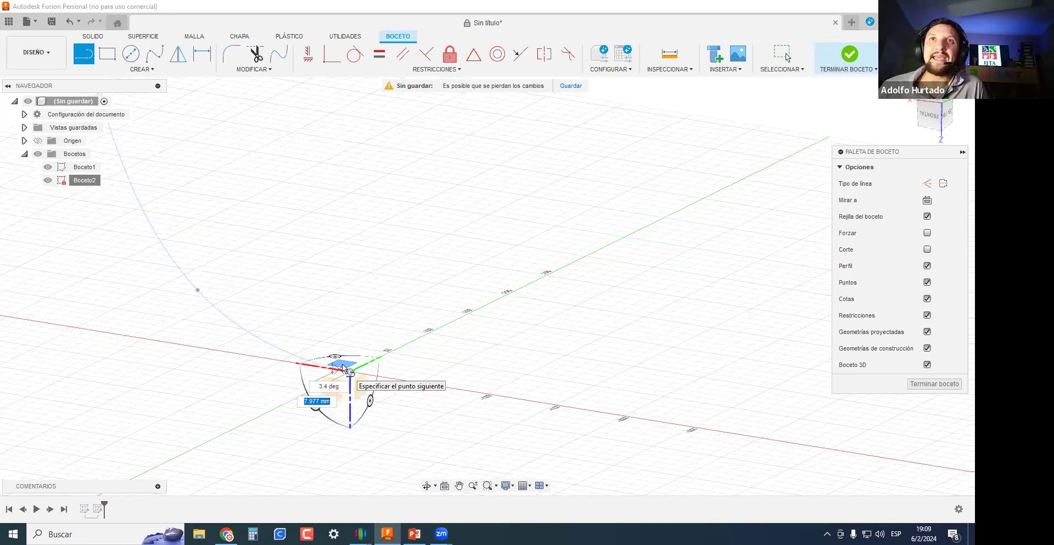
pyautogui.scroll(1, 349, 361)
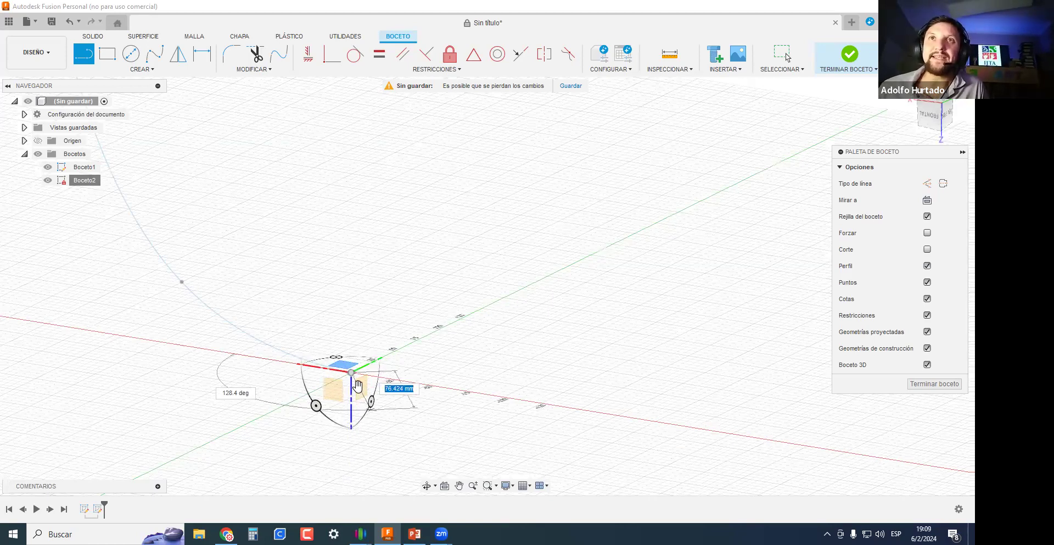
# Switch the line's drawing plane to the vertical YZ plane, the vertical XZ plane and back to the horizontal XY plane.
pyautogui.click(363, 393)
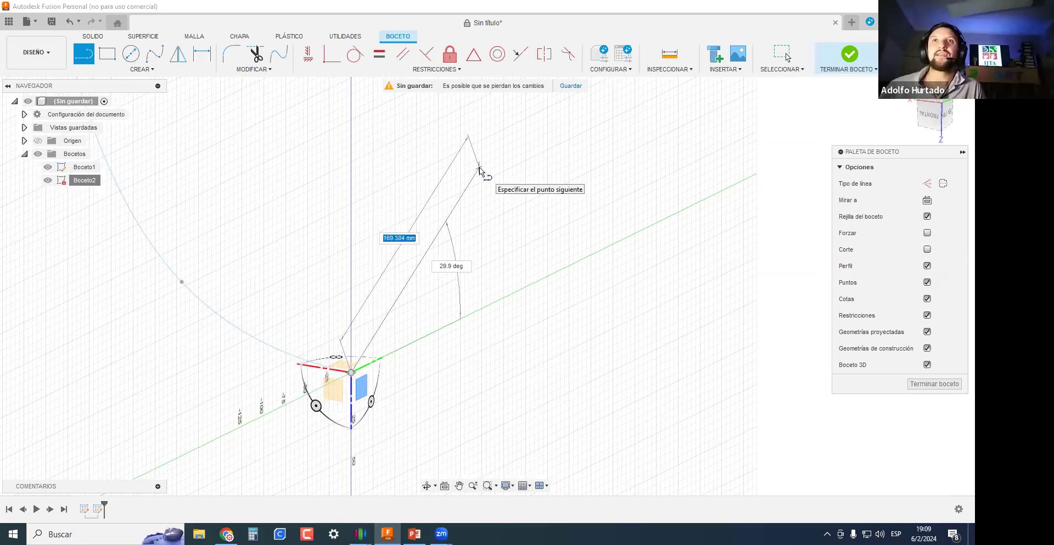
pyautogui.click(331, 390)
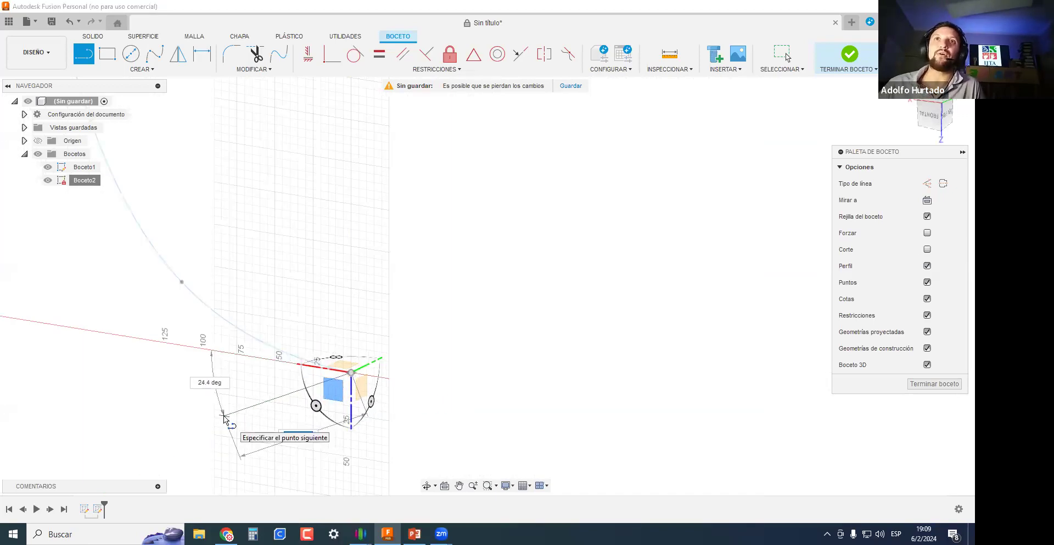
pyautogui.keyDown('shift'); pyautogui.moveTo(350, 357); pyautogui.dragTo(344, 367, button='middle'); pyautogui.keyUp('shift')
pyautogui.scroll(2, 342, 367)
pyautogui.click(340, 364)
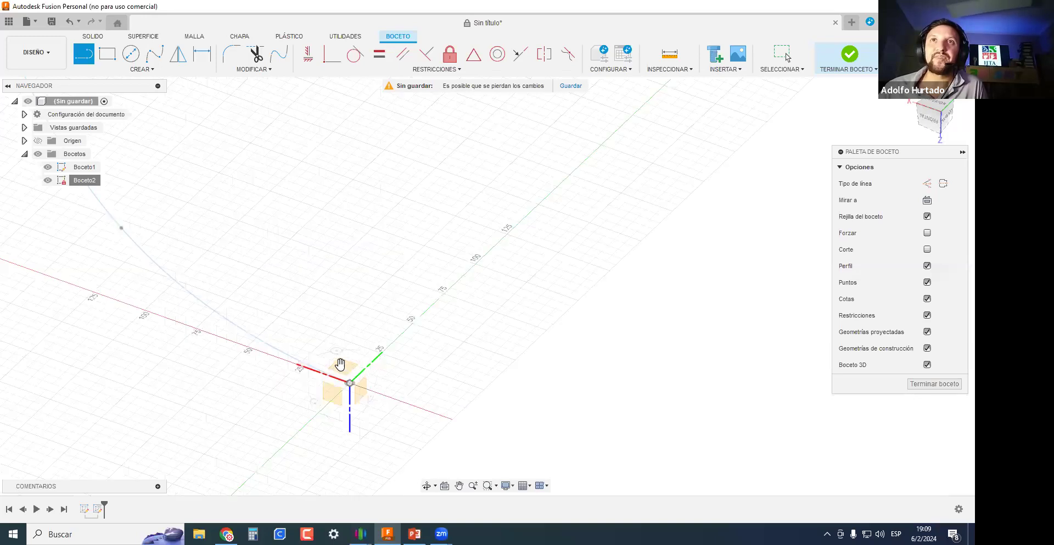
# Draw the line from the origin to a free point on the horizontal plane and delete it.
pyautogui.moveTo(384, 179)
pyautogui.keyDown('shift'); pyautogui.mouseDown(button='middle')
pyautogui.moveTo(346, 216)
pyautogui.moveTo(341, 207)
pyautogui.moveTo(420, 281)
pyautogui.moveTo(412, 266)
pyautogui.mouseUp(button='middle'); pyautogui.keyUp('shift')
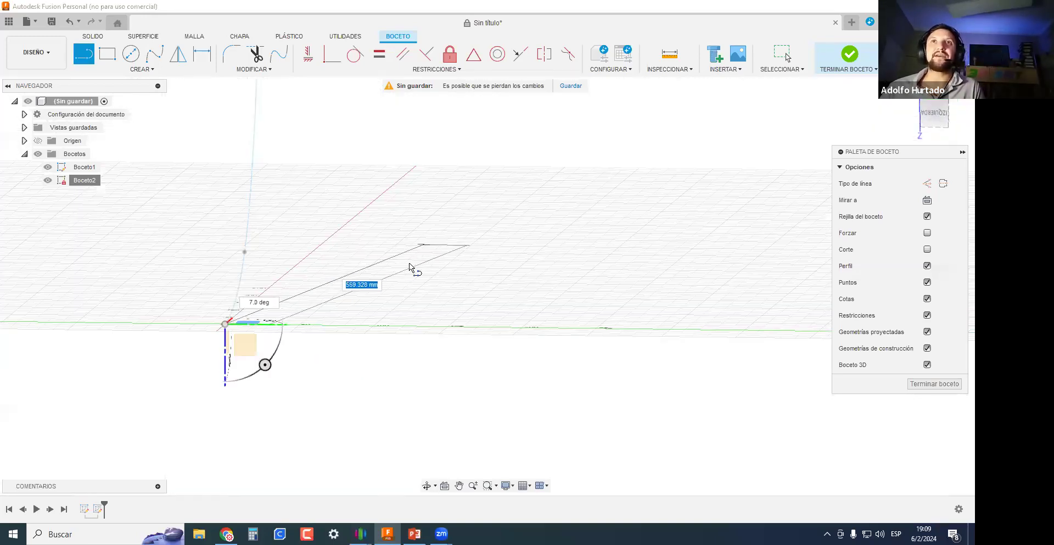
pyautogui.click(438, 305)
pyautogui.keyDown('shift'); pyautogui.moveTo(576, 306); pyautogui.dragTo(554, 314, button='middle'); pyautogui.keyUp('shift')
pyautogui.press('Escape')
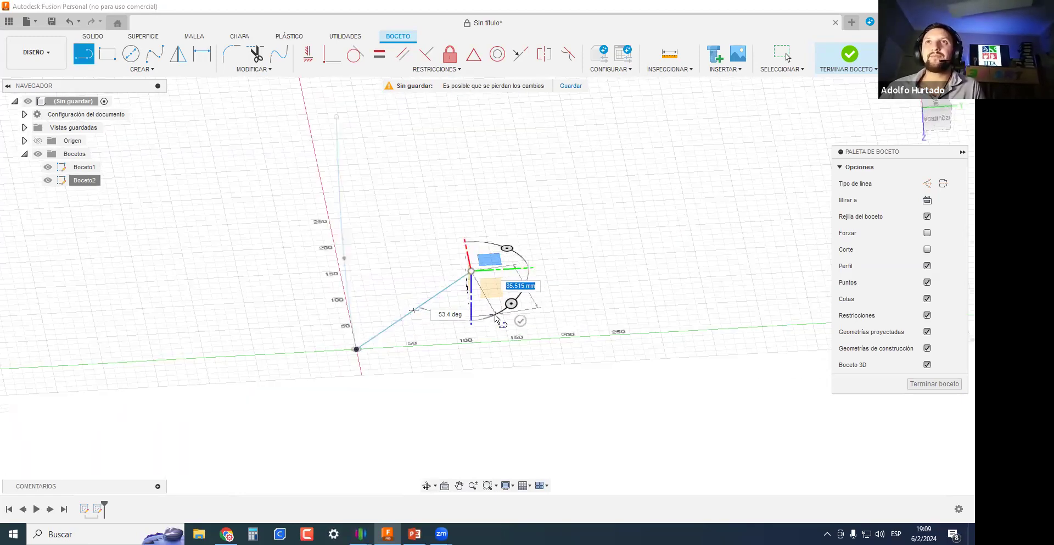
pyautogui.press('Escape')
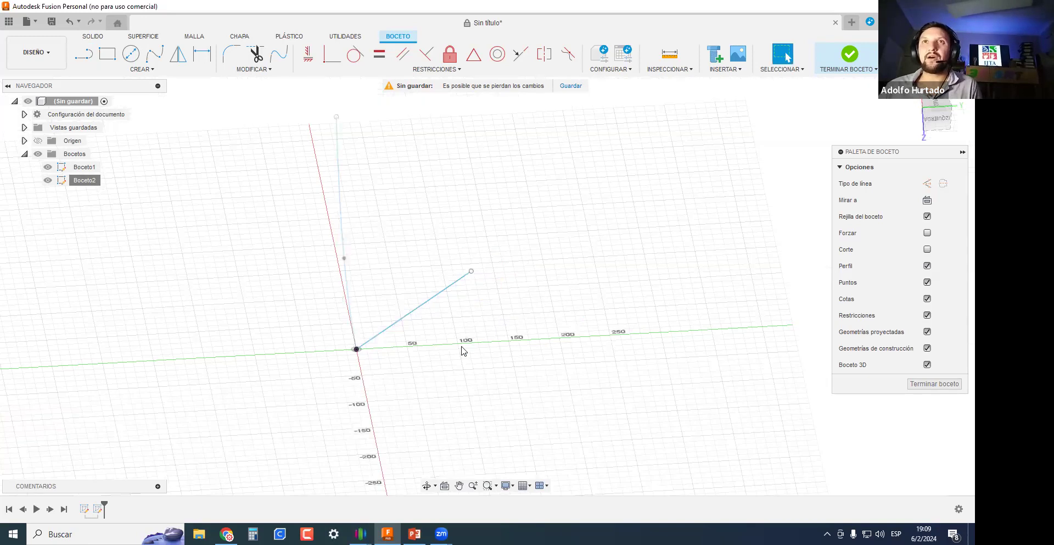
pyautogui.click(447, 295)
# Start a fit-point spline at the origin and place two more points on the horizontal XY plane.
pyautogui.press('s')
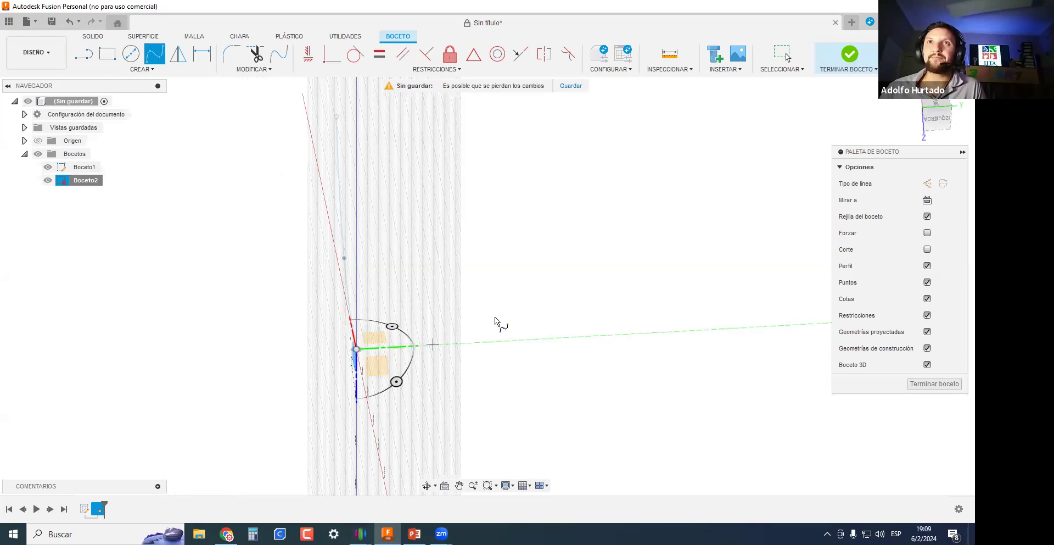
pyautogui.click(376, 336)
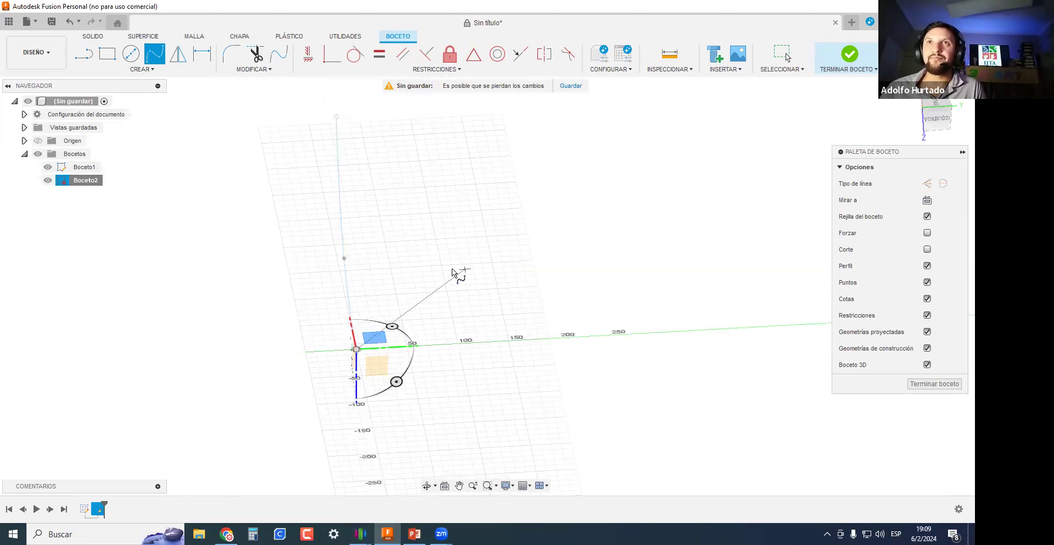
pyautogui.click(453, 290)
pyautogui.click(626, 253)
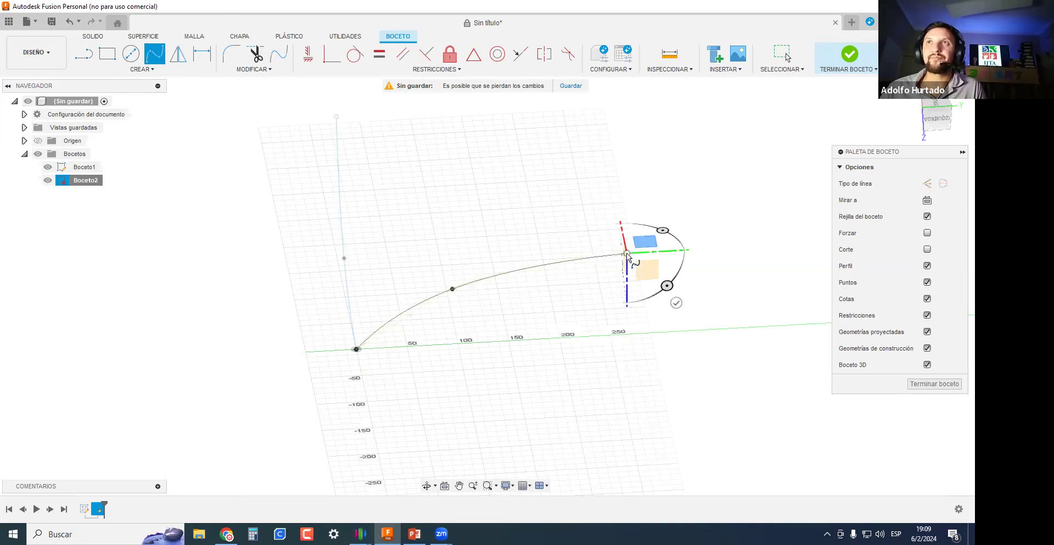
# Switch the spline to the vertical YZ plane and add two rising points to it.
pyautogui.keyDown('shift'); pyautogui.moveTo(631, 261); pyautogui.dragTo(604, 247, button='middle'); pyautogui.keyUp('shift')
pyautogui.scroll(3, 590, 249)
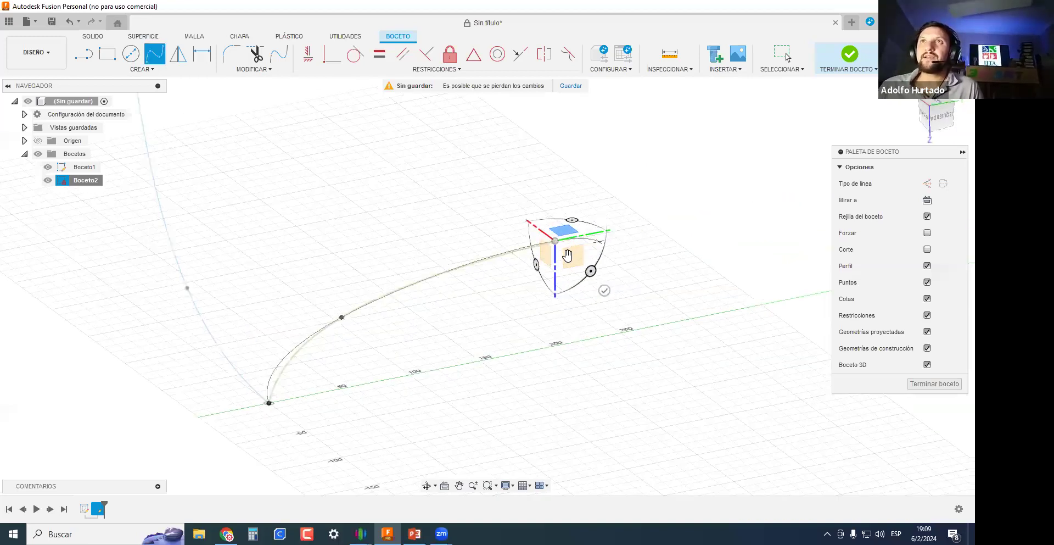
pyautogui.scroll(1, 567, 255)
pyautogui.click(567, 257)
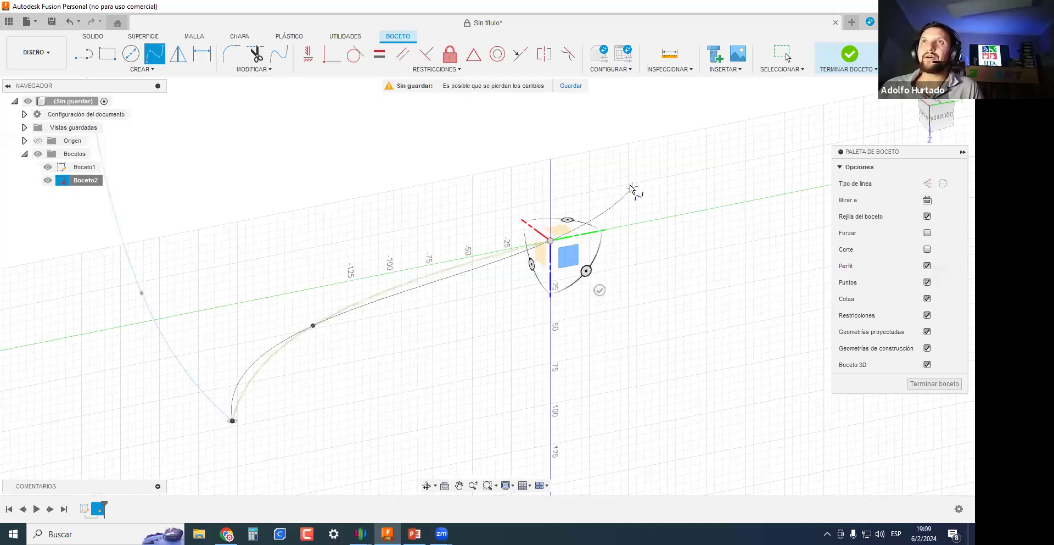
pyautogui.scroll(-3, 623, 151)
pyautogui.moveTo(638, 130); pyautogui.dragTo(596, 225, button='middle')
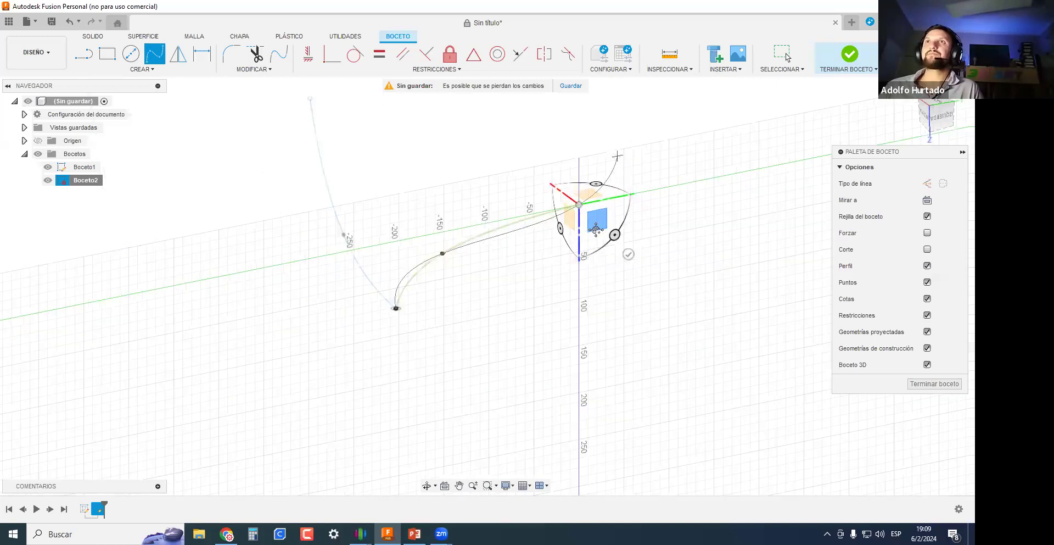
pyautogui.click(597, 228)
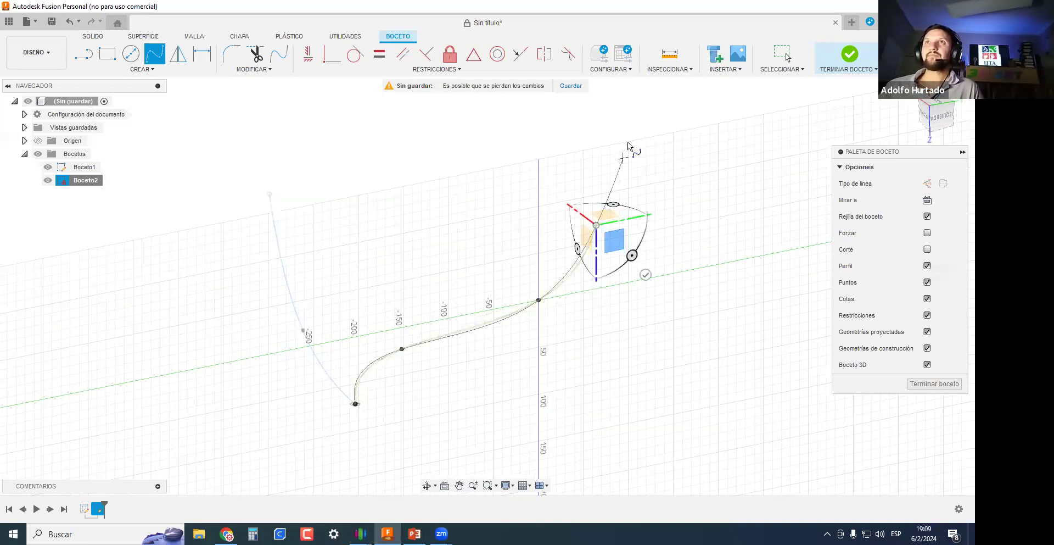
pyautogui.click(632, 111)
# Switch the spline to the vertical XZ plane and extend it with two points along the X direction.
pyautogui.moveTo(560, 305)
pyautogui.keyDown('shift'); pyautogui.mouseDown(button='middle')
pyautogui.moveTo(554, 294)
pyautogui.moveTo(603, 286)
pyautogui.moveTo(548, 292)
pyautogui.moveTo(560, 285)
pyautogui.moveTo(529, 266)
pyautogui.moveTo(483, 277)
pyautogui.moveTo(483, 302)
pyautogui.moveTo(466, 321)
pyautogui.moveTo(652, 278)
pyautogui.moveTo(666, 271)
pyautogui.moveTo(675, 236)
pyautogui.moveTo(683, 252)
pyautogui.moveTo(610, 363)
pyautogui.moveTo(525, 330)
pyautogui.moveTo(562, 353)
pyautogui.moveTo(527, 298)
pyautogui.moveTo(404, 207)
pyautogui.moveTo(436, 231)
pyautogui.mouseUp(button='middle'); pyautogui.keyUp('shift')
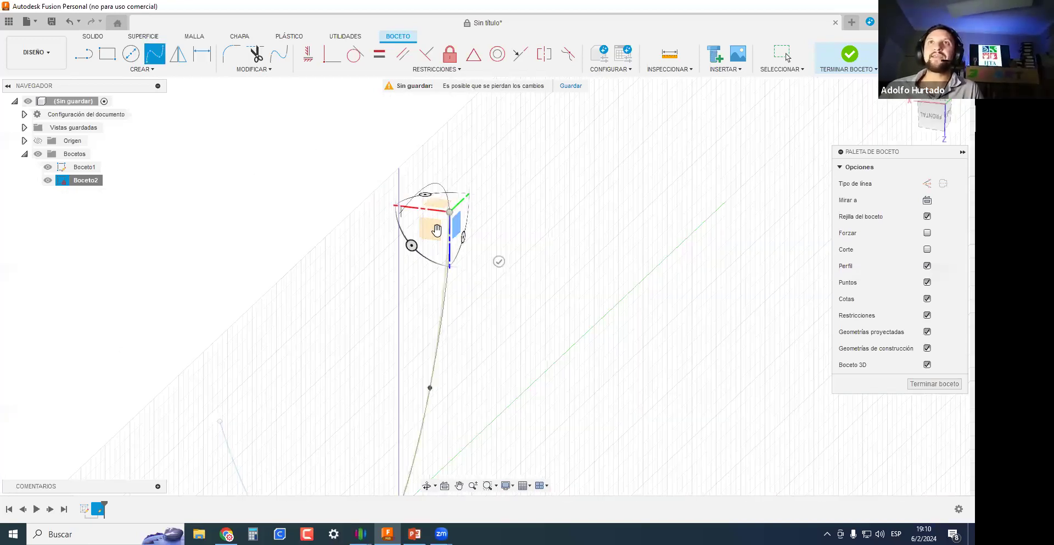
pyautogui.click(437, 230)
pyautogui.click(203, 181)
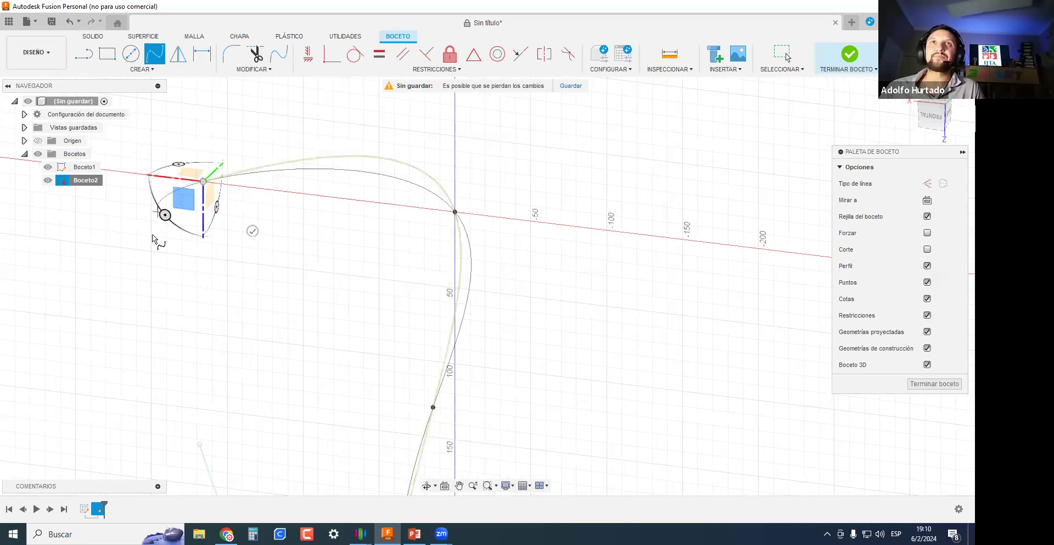
pyautogui.moveTo(170, 256); pyautogui.dragTo(474, 256, button='middle')
pyautogui.click(251, 227)
pyautogui.moveTo(212, 180); pyautogui.dragTo(486, 191, button='middle')
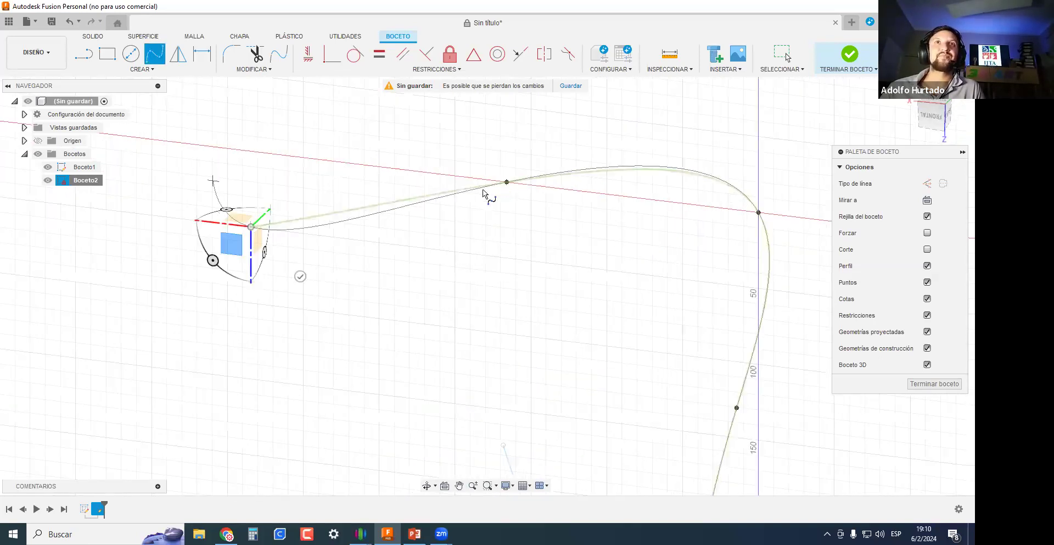
# Rotate the spline's drawing plane by about -37.1 degrees and place a point on the tilted plane.
pyautogui.scroll(-1, 486, 190)
pyautogui.moveTo(364, 224)
pyautogui.keyDown('shift'); pyautogui.mouseDown(button='middle')
pyautogui.moveTo(269, 148)
pyautogui.moveTo(302, 181)
pyautogui.moveTo(497, 218)
pyautogui.moveTo(412, 217)
pyautogui.moveTo(464, 243)
pyautogui.moveTo(447, 242)
pyautogui.moveTo(486, 230)
pyautogui.moveTo(525, 195)
pyautogui.moveTo(565, 212)
pyautogui.moveTo(650, 216)
pyautogui.moveTo(474, 213)
pyautogui.moveTo(430, 228)
pyautogui.moveTo(680, 176)
pyautogui.moveTo(634, 189)
pyautogui.mouseUp(button='middle'); pyautogui.keyUp('shift')
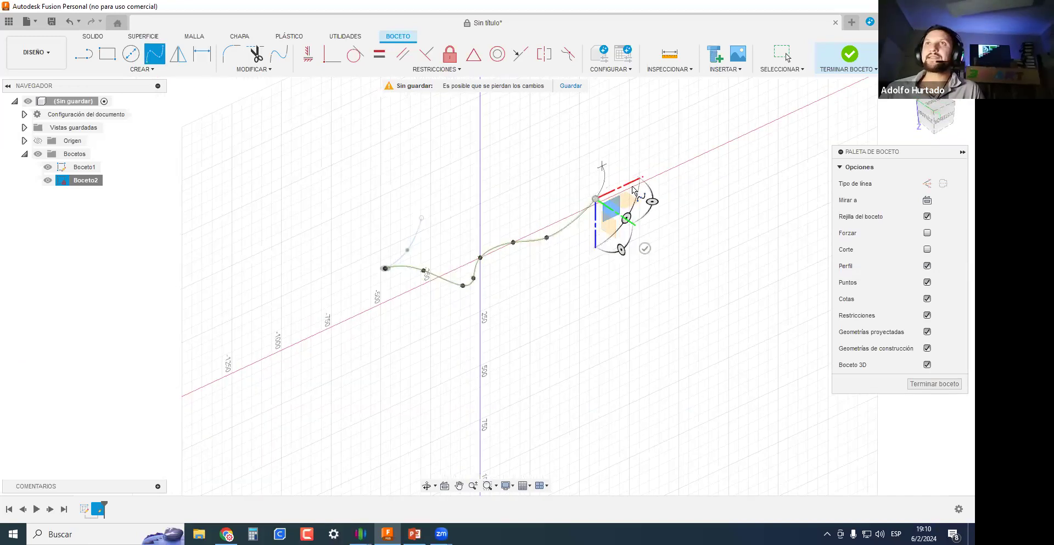
pyautogui.scroll(8, 648, 198)
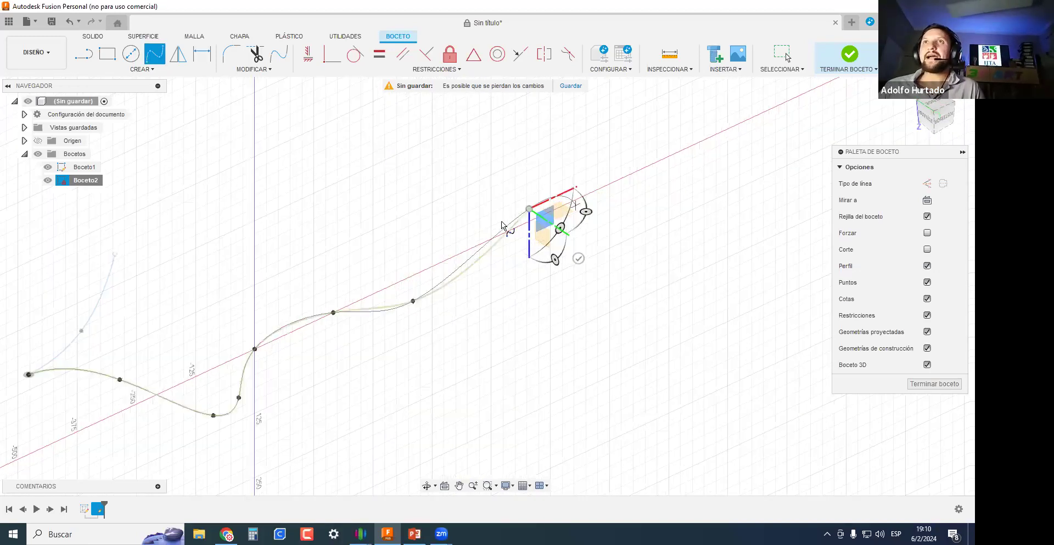
pyautogui.moveTo(568, 225)
pyautogui.keyDown('shift'); pyautogui.mouseDown(button='middle')
pyautogui.moveTo(527, 224)
pyautogui.moveTo(543, 259)
pyautogui.moveTo(551, 243)
pyautogui.moveTo(542, 233)
pyautogui.moveTo(461, 269)
pyautogui.moveTo(484, 245)
pyautogui.moveTo(490, 292)
pyautogui.moveTo(520, 226)
pyautogui.moveTo(506, 237)
pyautogui.moveTo(590, 353)
pyautogui.moveTo(582, 264)
pyautogui.moveTo(566, 284)
pyautogui.moveTo(582, 275)
pyautogui.moveTo(521, 297)
pyautogui.mouseUp(button='middle'); pyautogui.keyUp('shift')
pyautogui.moveTo(512, 299); pyautogui.dragTo(528, 271)
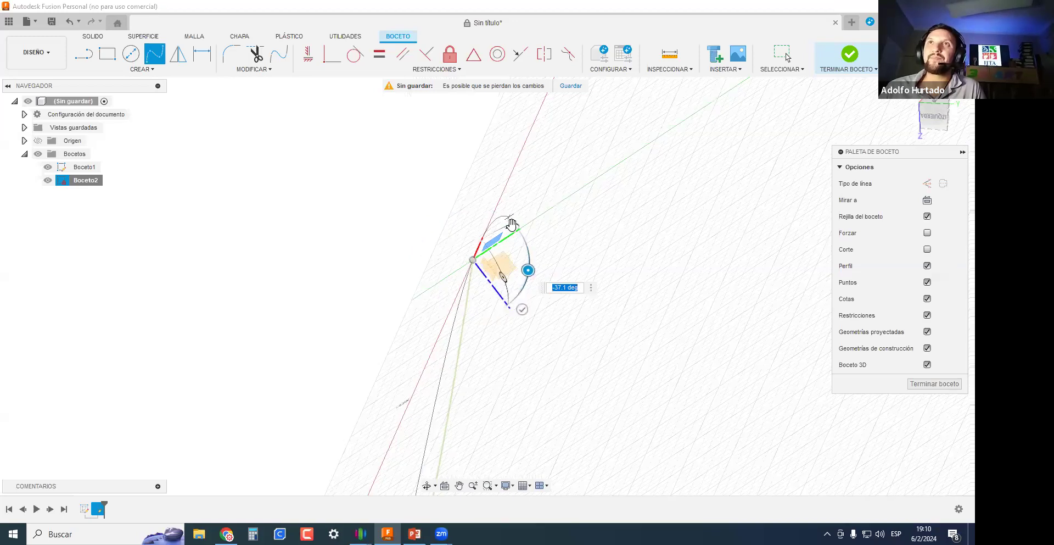
pyautogui.click(511, 224)
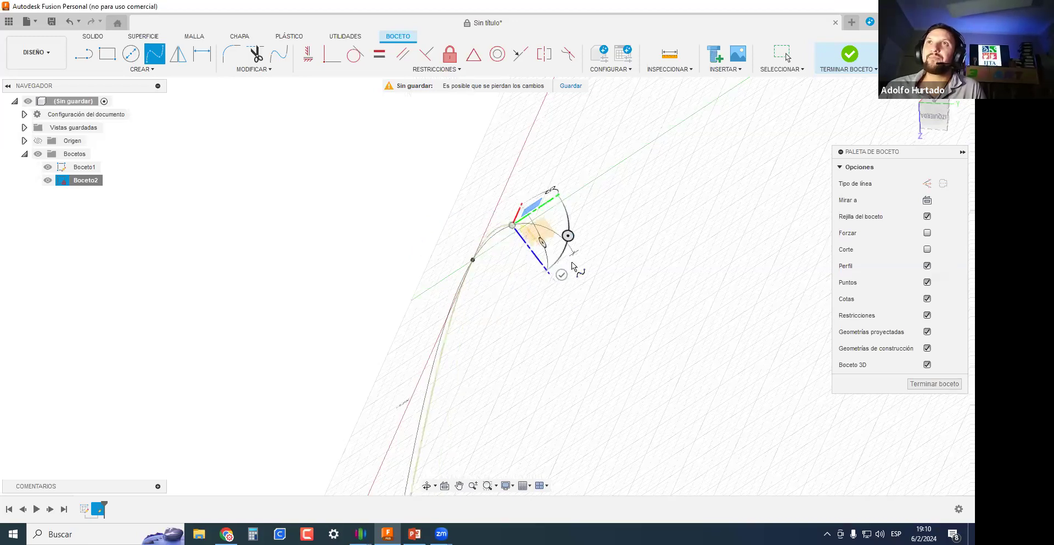
# Rotate the drawing plane to about 53.1 degrees and finish the spline with further points.
pyautogui.moveTo(568, 234)
pyautogui.mouseDown()
pyautogui.moveTo(562, 210)
pyautogui.moveTo(574, 237)
pyautogui.mouseUp()
pyautogui.keyDown('shift'); pyautogui.moveTo(502, 227); pyautogui.dragTo(603, 245, button='middle'); pyautogui.keyUp('shift')
pyautogui.moveTo(603, 244)
pyautogui.mouseDown()
pyautogui.moveTo(609, 230)
pyautogui.moveTo(583, 255)
pyautogui.mouseUp()
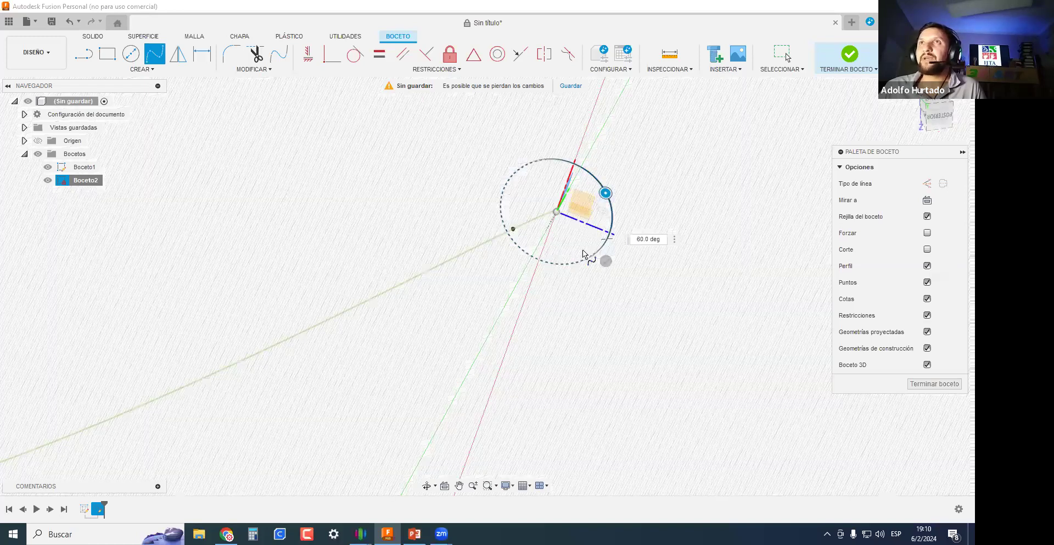
pyautogui.keyDown('shift'); pyautogui.moveTo(506, 252); pyautogui.dragTo(511, 183, button='middle'); pyautogui.keyUp('shift')
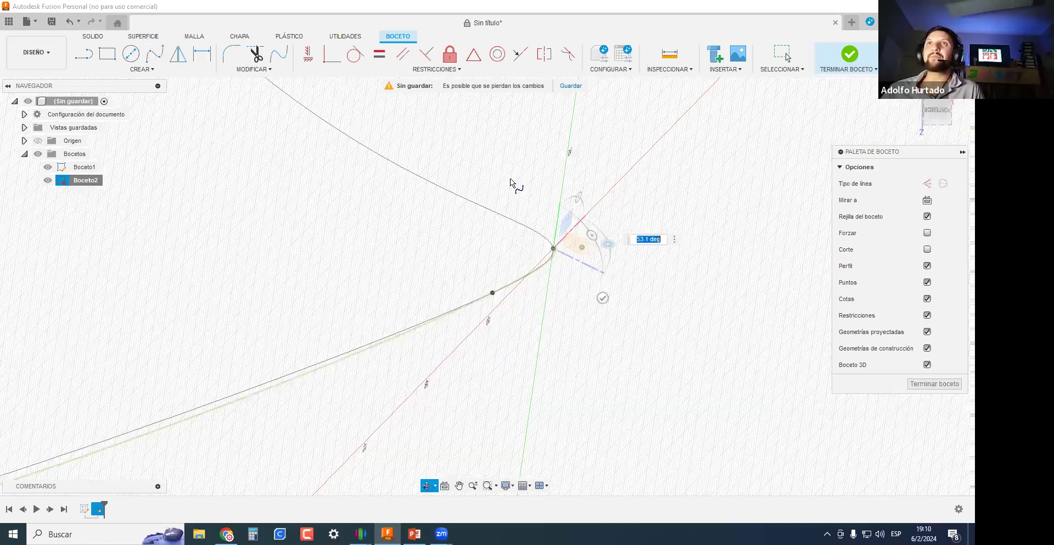
pyautogui.keyDown('shift'); pyautogui.moveTo(758, 120); pyautogui.dragTo(876, 104, button='middle'); pyautogui.keyUp('shift')
pyautogui.click(789, 190)
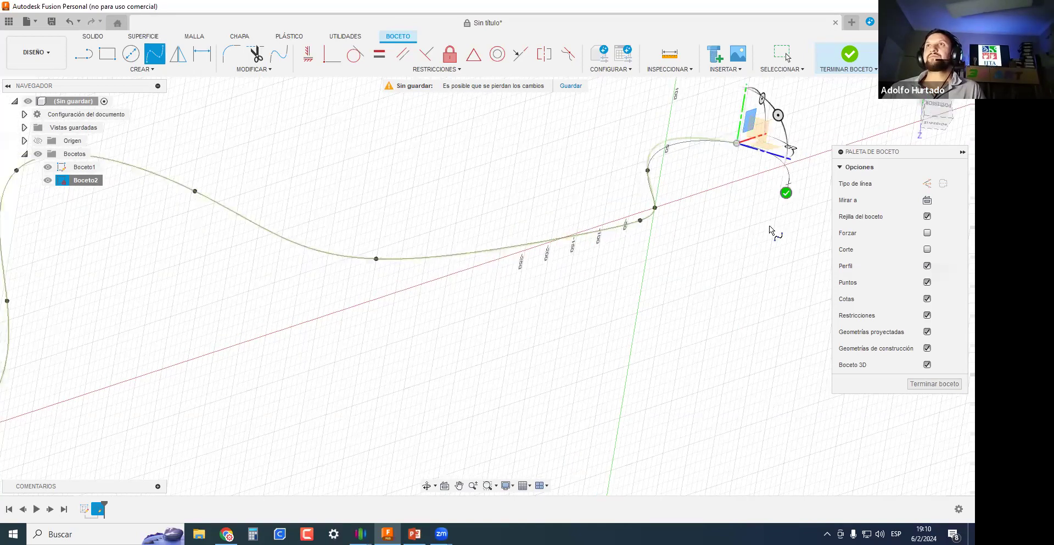
# Undo the free-form spline drawn from the origin.
pyautogui.scroll(-3, 709, 236)
pyautogui.hotkey('ctrl', 'z')
pyautogui.hotkey('ctrl', 'z')
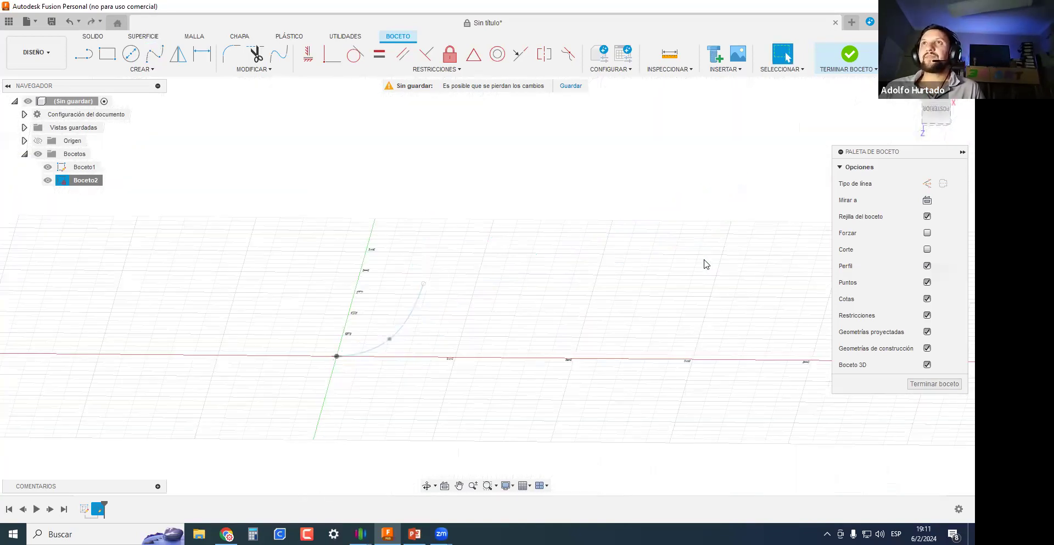
# Start a new fit-point spline at the origin, with one point directly above it and another on the horizontal plane at that height.
pyautogui.moveTo(413, 325)
pyautogui.keyDown('shift'); pyautogui.mouseDown(button='middle')
pyautogui.moveTo(445, 370)
pyautogui.moveTo(492, 370)
pyautogui.moveTo(445, 346)
pyautogui.mouseUp(button='middle'); pyautogui.keyUp('shift')
pyautogui.scroll(2, 447, 341)
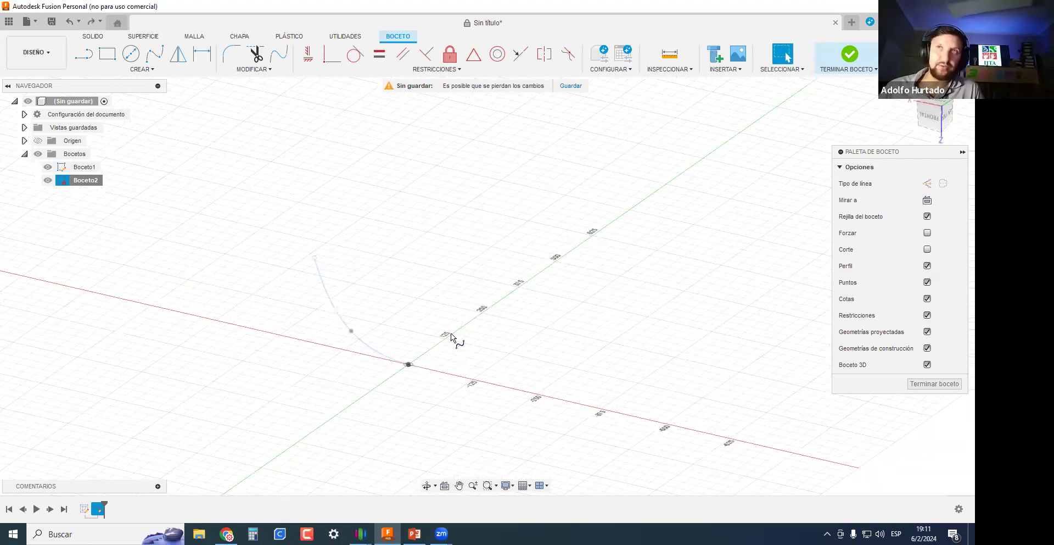
pyautogui.scroll(-1, 416, 370)
pyautogui.click(409, 364)
pyautogui.click(415, 361)
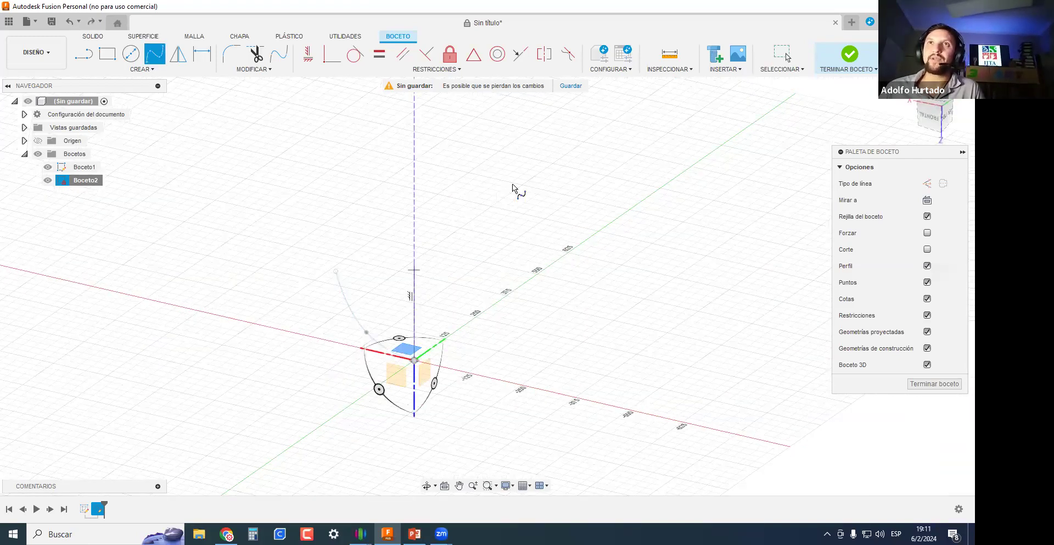
pyautogui.click(414, 291)
pyautogui.click(477, 192)
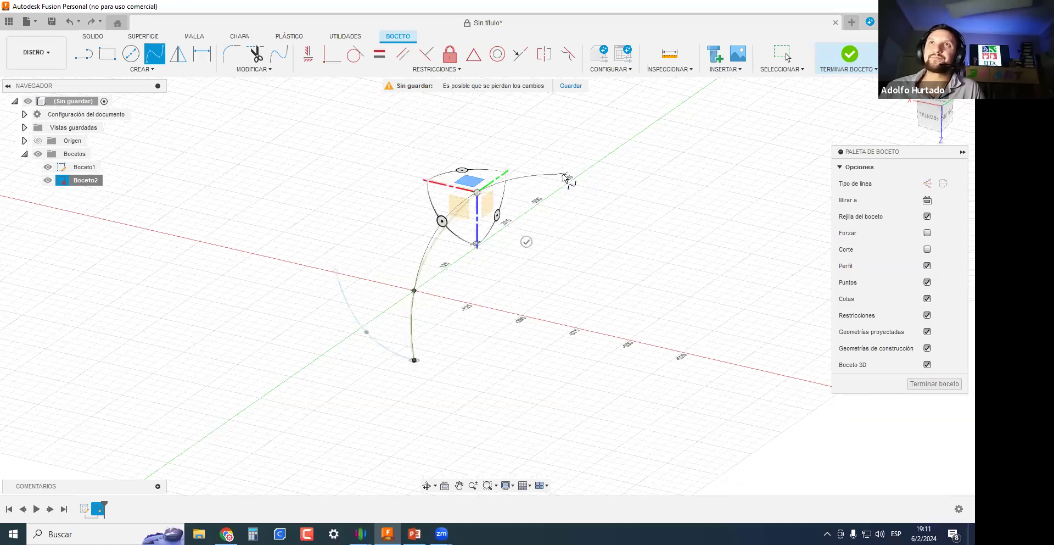
# Switch the new spline to the vertical YZ plane and add two points rising away from the origin.
pyautogui.keyDown('shift'); pyautogui.moveTo(537, 149); pyautogui.dragTo(568, 259, button='middle'); pyautogui.keyUp('shift')
pyautogui.click(571, 260)
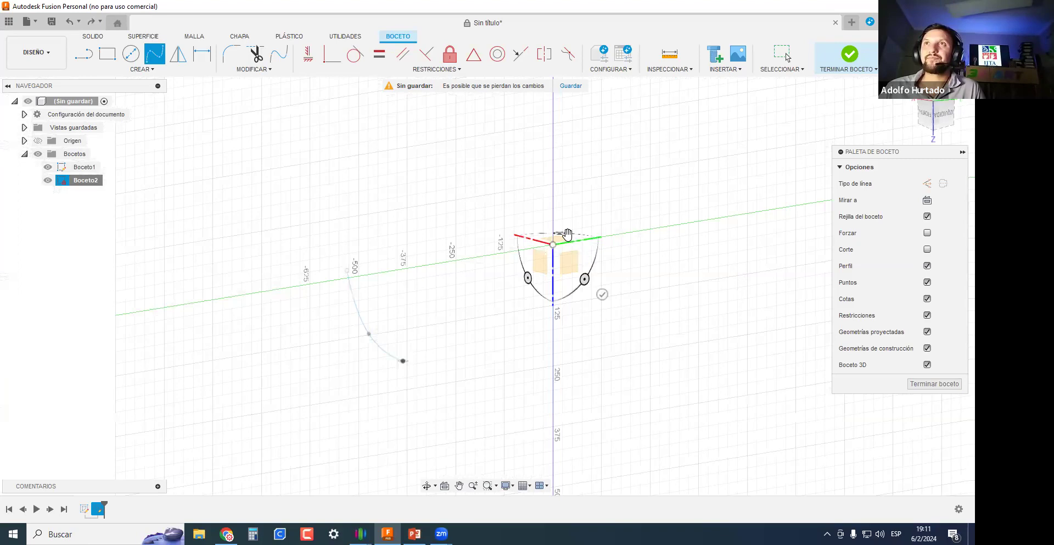
pyautogui.click(635, 173)
pyautogui.click(748, 88)
# Switch the spline to the vertical XZ plane, add two higher points and end the spline.
pyautogui.keyDown('shift'); pyautogui.moveTo(733, 96); pyautogui.dragTo(680, 285, button='middle'); pyautogui.keyUp('shift')
pyautogui.click(680, 284)
pyautogui.click(619, 190)
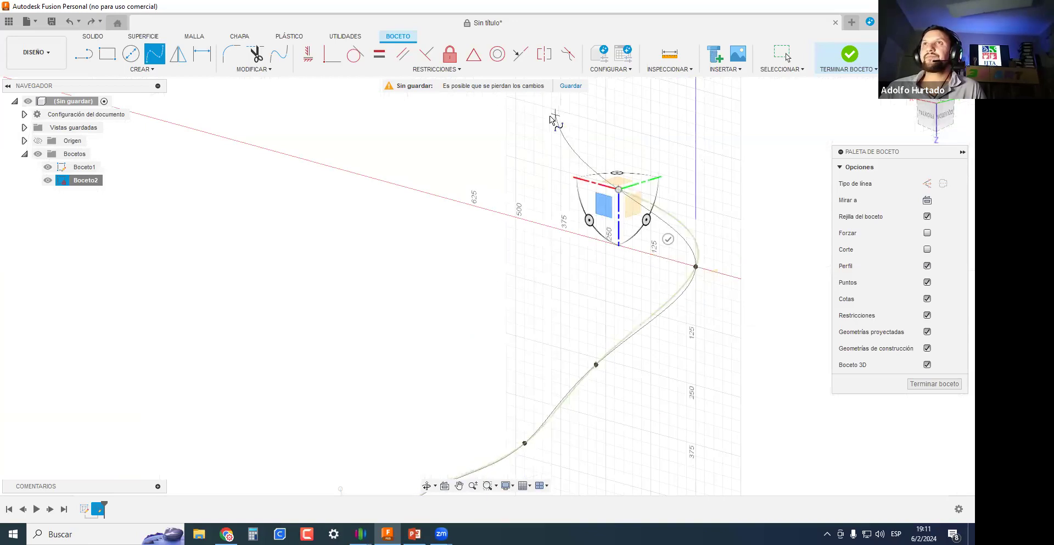
pyautogui.click(535, 112)
pyautogui.press('Escape')
# Undo the last free-form spline drawn across the three planes.
pyautogui.scroll(-3, 578, 292)
pyautogui.keyDown('shift'); pyautogui.moveTo(600, 363); pyautogui.dragTo(405, 410, button='middle'); pyautogui.keyUp('shift')
pyautogui.keyDown('shift'); pyautogui.moveTo(498, 361); pyautogui.dragTo(445, 211, button='middle'); pyautogui.keyUp('shift')
pyautogui.press('t')
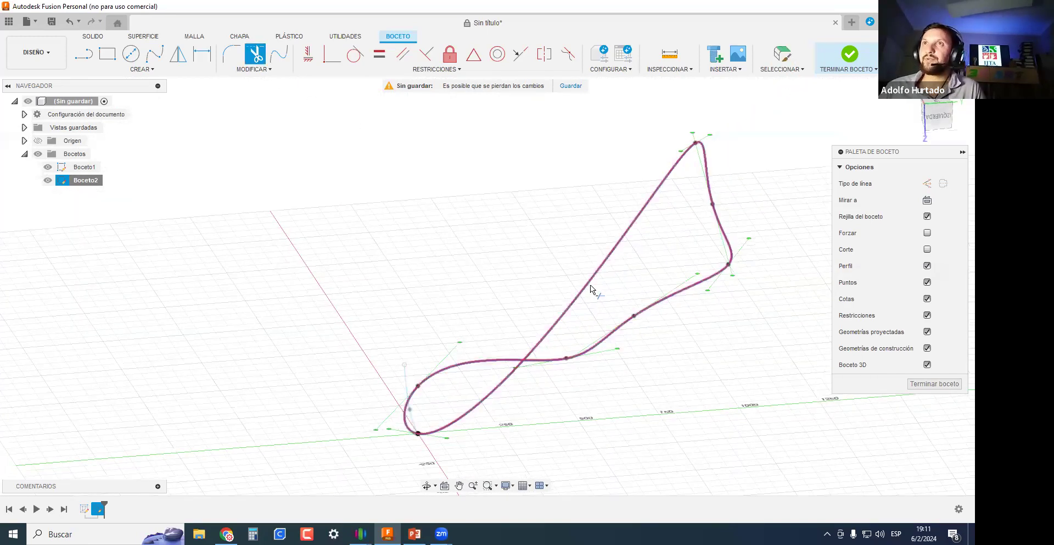
pyautogui.moveTo(594, 125); pyautogui.dragTo(379, 286, button='middle')
pyautogui.hotkey('ctrl', 'z')
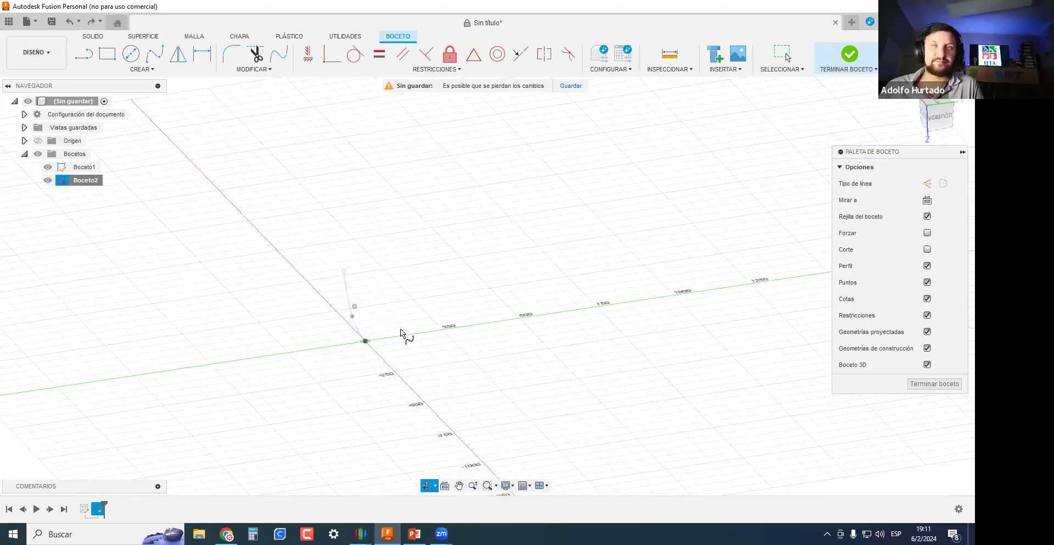
# Draw a new fit-point spline from the origin with two points on the horizontal plane and two rising points on the vertical YZ plane.
pyautogui.click(426, 269)
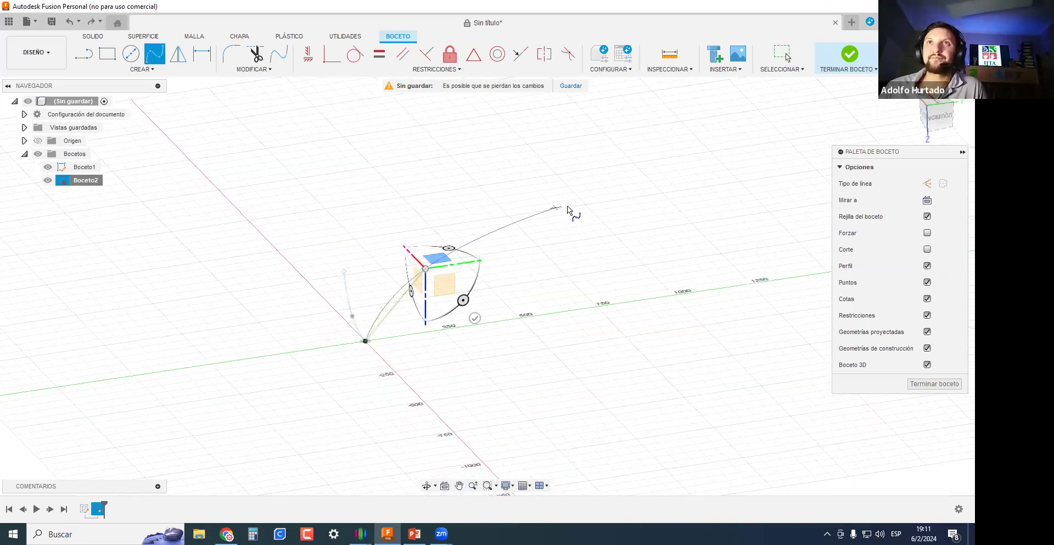
pyautogui.click(584, 229)
pyautogui.click(604, 242)
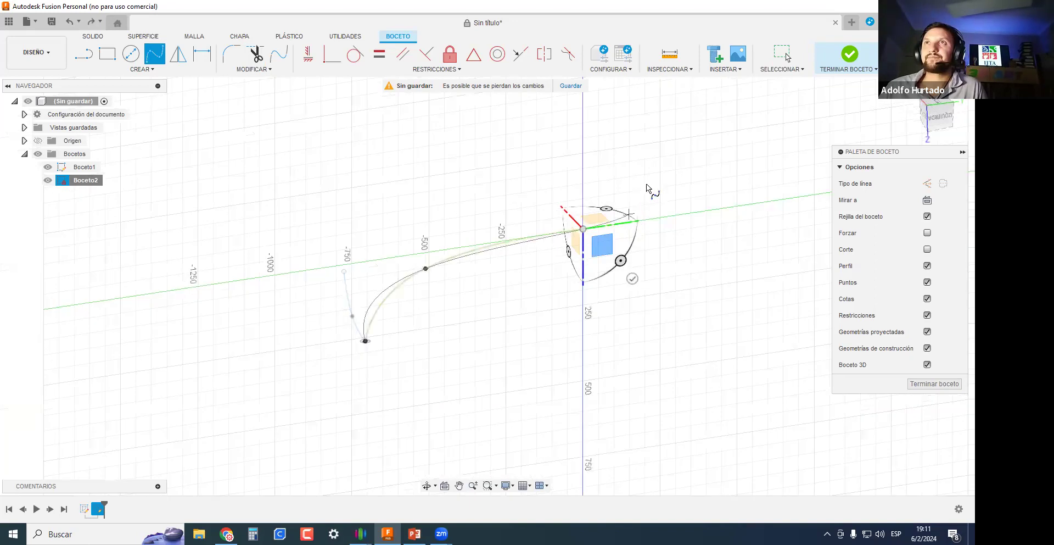
pyautogui.click(647, 183)
pyautogui.click(685, 103)
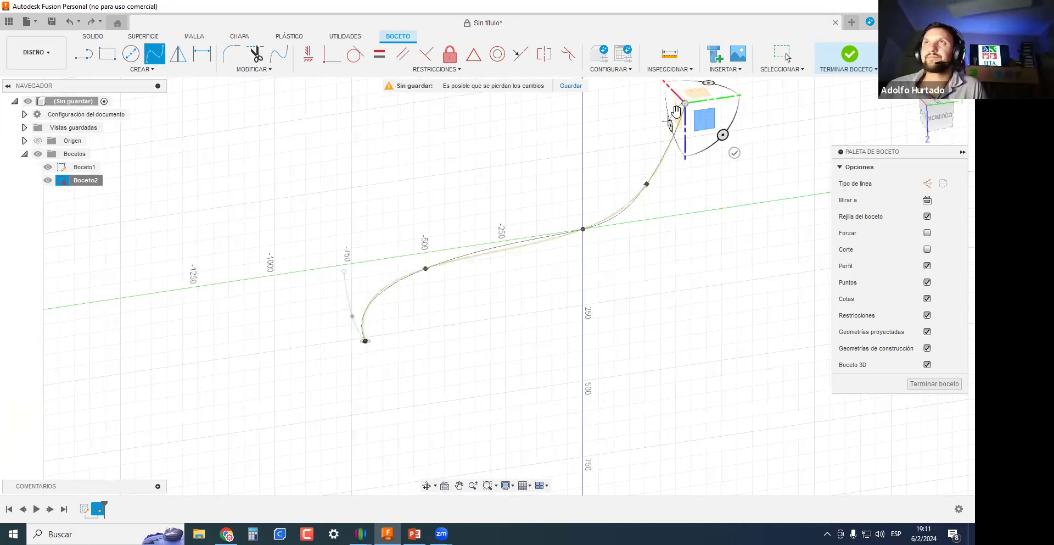
# Switch the new spline to the vertical XZ plane, place two higher points and complete it as a closed curve.
pyautogui.click(674, 113)
pyautogui.keyDown('shift'); pyautogui.moveTo(578, 112); pyautogui.dragTo(578, 392, button='middle'); pyautogui.keyUp('shift')
pyautogui.moveTo(238, 110); pyautogui.dragTo(312, 402, button='middle')
pyautogui.click(274, 229)
pyautogui.click(284, 148)
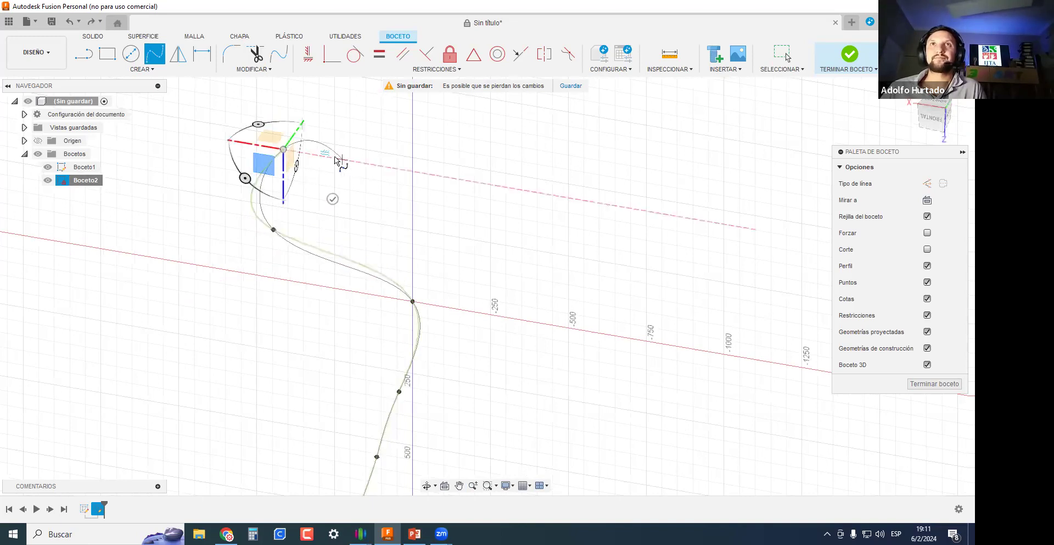
pyautogui.click(333, 199)
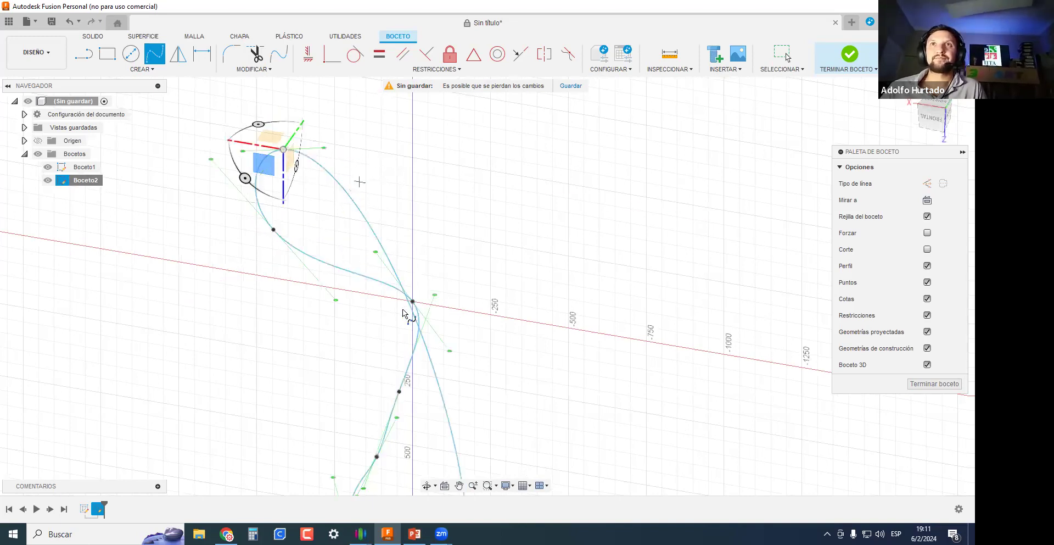
# Finish the 3D sketch containing the closed spline.
pyautogui.scroll(-3, 403, 313)
pyautogui.moveTo(427, 460); pyautogui.dragTo(426, 357, button='middle')
pyautogui.scroll(1, 429, 369)
pyautogui.keyDown('shift'); pyautogui.moveTo(368, 342); pyautogui.dragTo(351, 307, button='middle'); pyautogui.keyUp('shift')
pyautogui.click(934, 384)
pyautogui.moveTo(935, 383)
pyautogui.keyDown('shift'); pyautogui.mouseDown(button='middle')
pyautogui.moveTo(433, 238)
pyautogui.moveTo(444, 262)
pyautogui.mouseUp(button='middle'); pyautogui.keyUp('shift')
pyautogui.moveTo(490, 247)
pyautogui.mouseDown()
pyautogui.moveTo(421, 349)
pyautogui.moveTo(386, 321)
pyautogui.mouseUp()
pyautogui.keyDown('shift'); pyautogui.moveTo(370, 305); pyautogui.dragTo(566, 285, button='middle'); pyautogui.keyUp('shift')
pyautogui.keyDown('shift'); pyautogui.moveTo(646, 282); pyautogui.dragTo(496, 387, button='middle'); pyautogui.keyUp('shift')
# Try a surface Sweep using the short open spline as the profile and the closed 3D spline as the path.
pyautogui.click(496, 383)
pyautogui.scroll(1, 496, 382)
pyautogui.scroll(-3, 486, 374)
pyautogui.moveTo(577, 365); pyautogui.dragTo(434, 360, button='middle')
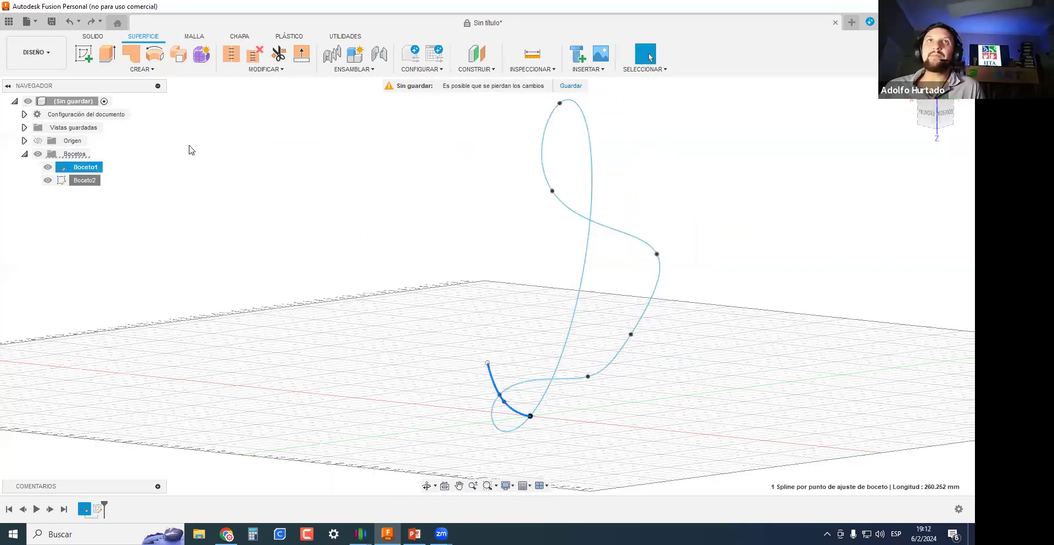
pyautogui.click(137, 70)
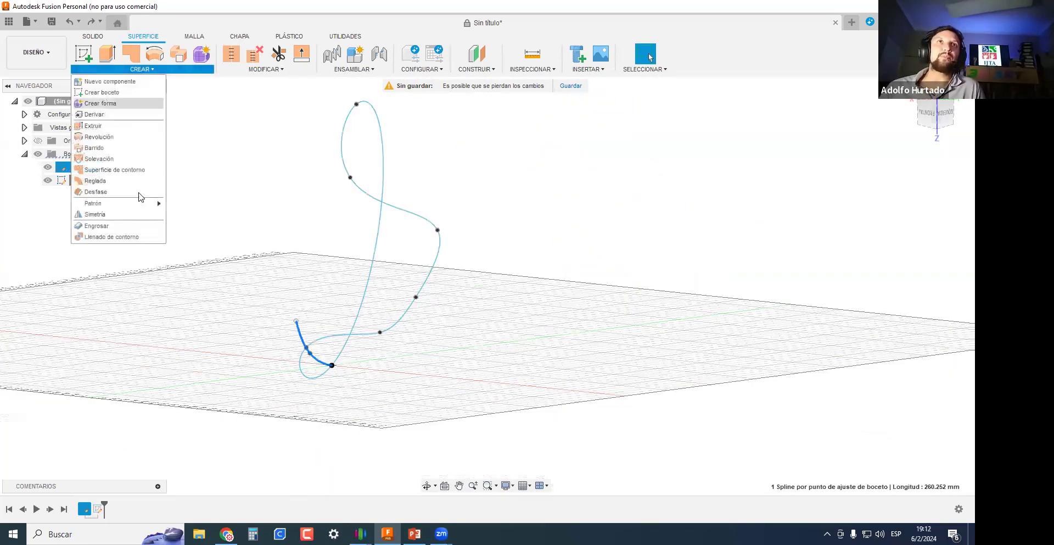
pyautogui.click(92, 148)
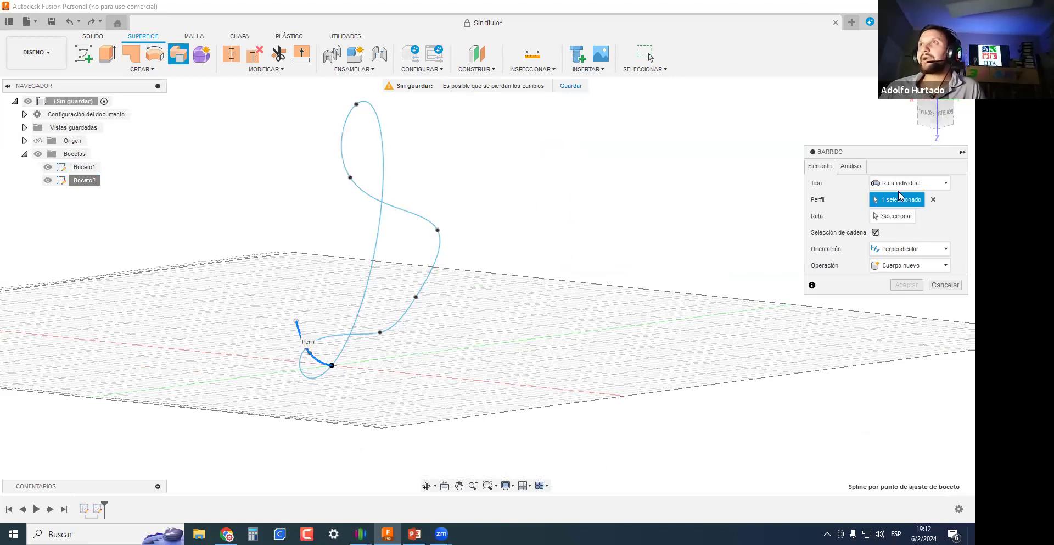
pyautogui.click(894, 216)
pyautogui.click(324, 335)
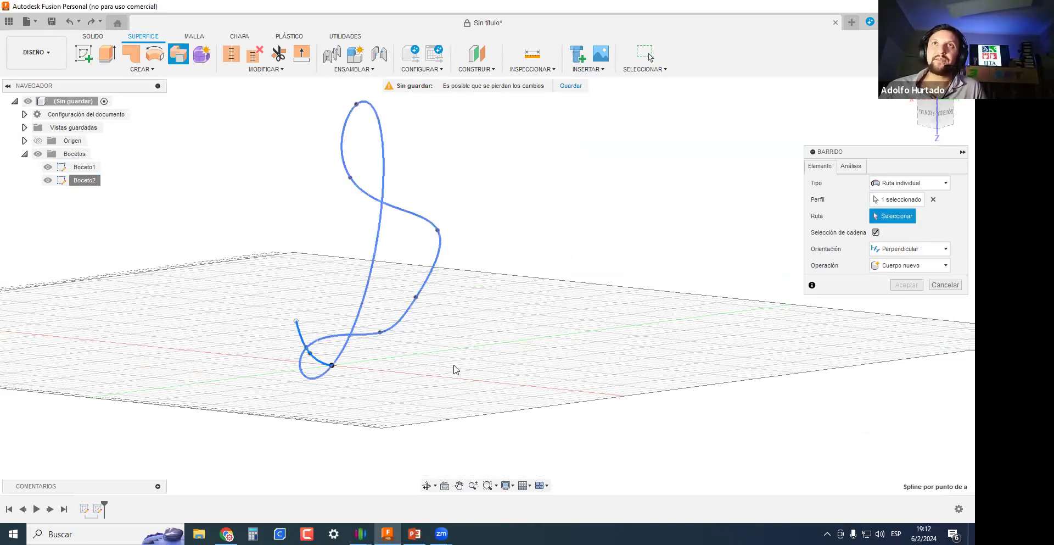
# Examine the swept surface preview from several angles and cancel the sweep.
pyautogui.keyDown('shift'); pyautogui.moveTo(403, 349); pyautogui.dragTo(444, 389, button='middle'); pyautogui.keyUp('shift')
pyautogui.scroll(3, 459, 362)
pyautogui.keyDown('shift'); pyautogui.moveTo(492, 346); pyautogui.dragTo(618, 406, button='middle'); pyautogui.keyUp('shift')
pyautogui.scroll(-3, 471, 303)
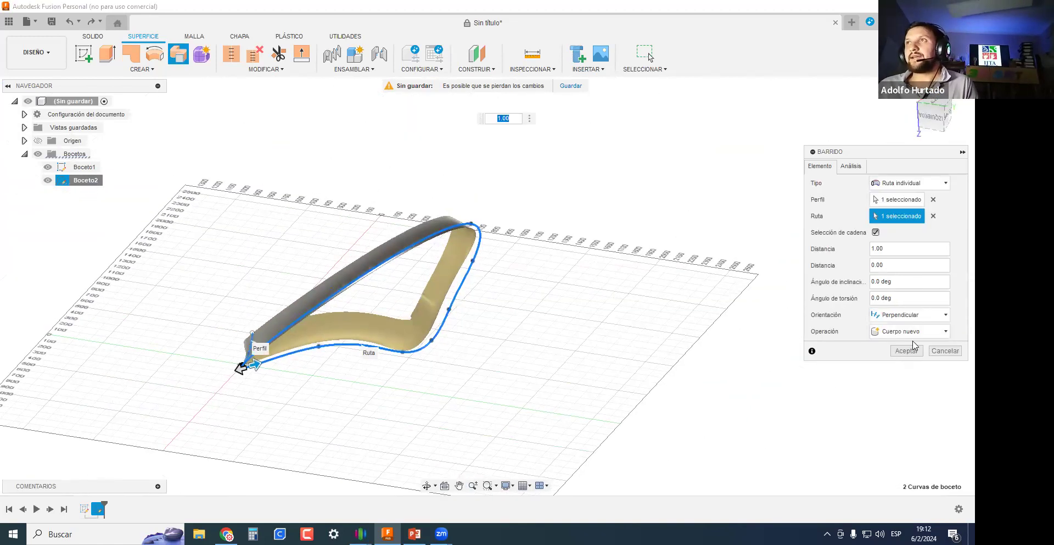
pyautogui.keyDown('shift'); pyautogui.moveTo(391, 366); pyautogui.dragTo(288, 375, button='middle'); pyautogui.keyUp('shift')
pyautogui.scroll(4, 482, 325)
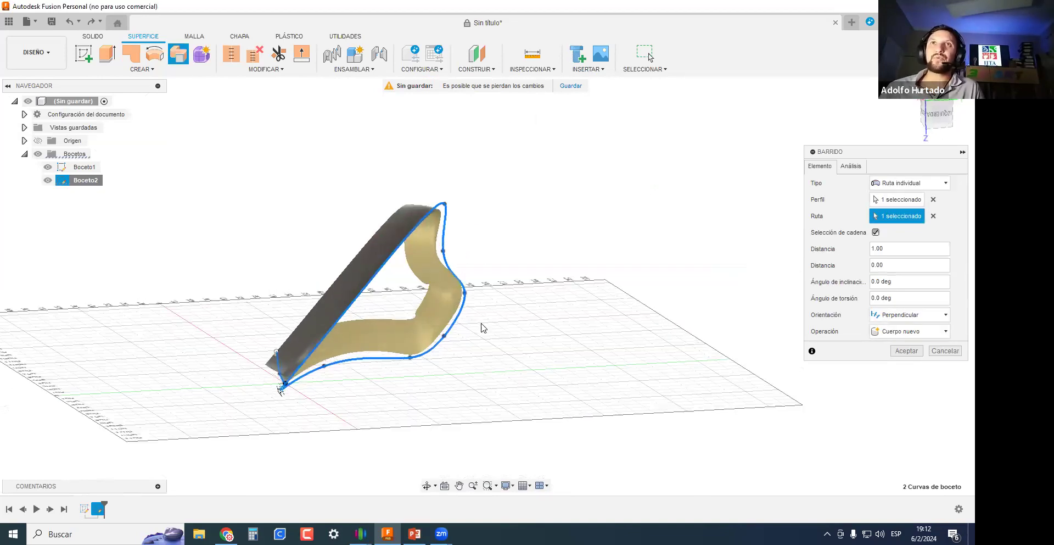
pyautogui.keyDown('shift'); pyautogui.moveTo(381, 377); pyautogui.dragTo(242, 470, button='middle'); pyautogui.keyUp('shift')
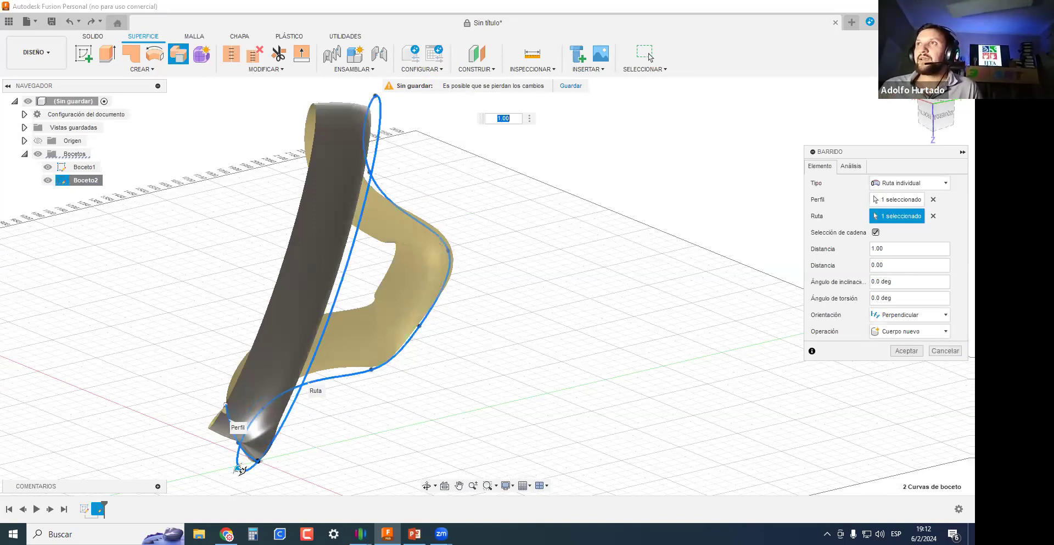
pyautogui.press('Escape')
# Create a new sketch on the vertical YZ plane.
pyautogui.moveTo(403, 386)
pyautogui.keyDown('shift'); pyautogui.mouseDown(button='middle')
pyautogui.moveTo(472, 386)
pyautogui.moveTo(424, 379)
pyautogui.moveTo(417, 260)
pyautogui.moveTo(545, 235)
pyautogui.mouseUp(button='middle'); pyautogui.keyUp('shift')
pyautogui.keyDown('shift'); pyautogui.moveTo(545, 235); pyautogui.dragTo(565, 324, button='middle'); pyautogui.keyUp('shift')
pyautogui.click(84, 54)
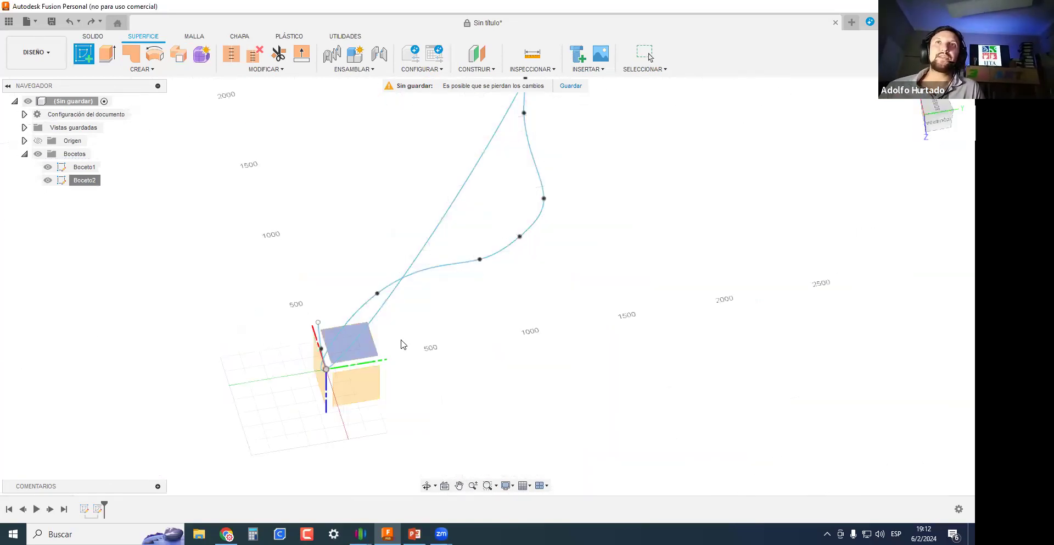
pyautogui.scroll(-4, 395, 338)
pyautogui.click(384, 370)
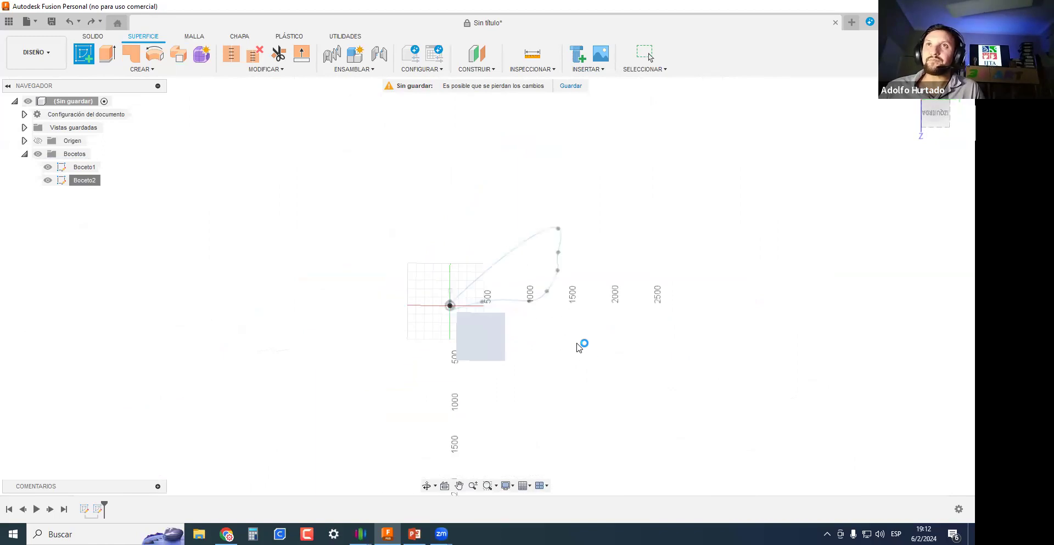
# Try drawing a line away from the splines with the 3D Sketch option enabled.
pyautogui.moveTo(521, 326)
pyautogui.mouseDown(button='middle')
pyautogui.moveTo(504, 325)
pyautogui.moveTo(522, 297)
pyautogui.moveTo(491, 367)
pyautogui.mouseUp(button='middle')
pyautogui.scroll(4, 490, 367)
pyautogui.press('l')
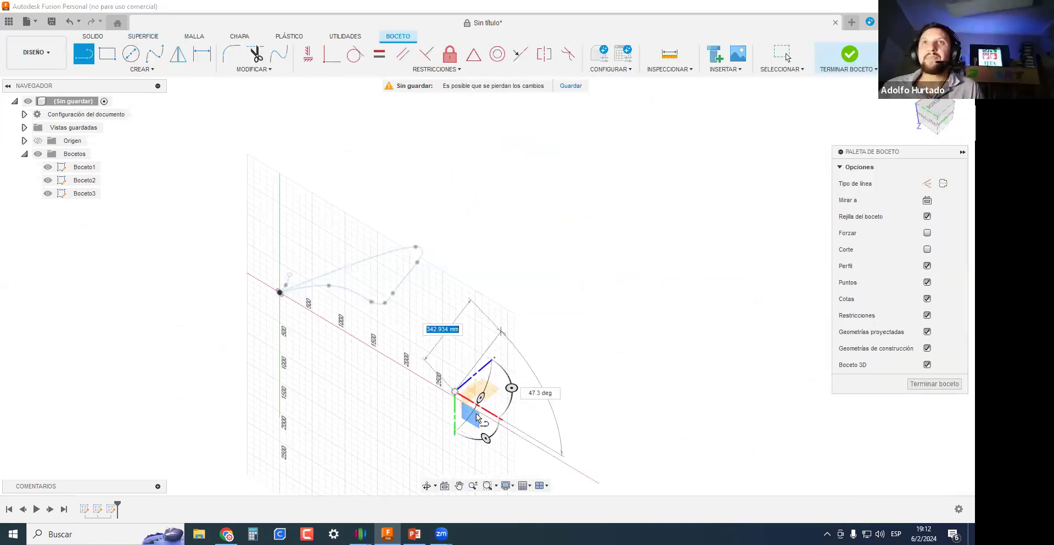
pyautogui.scroll(2, 453, 398)
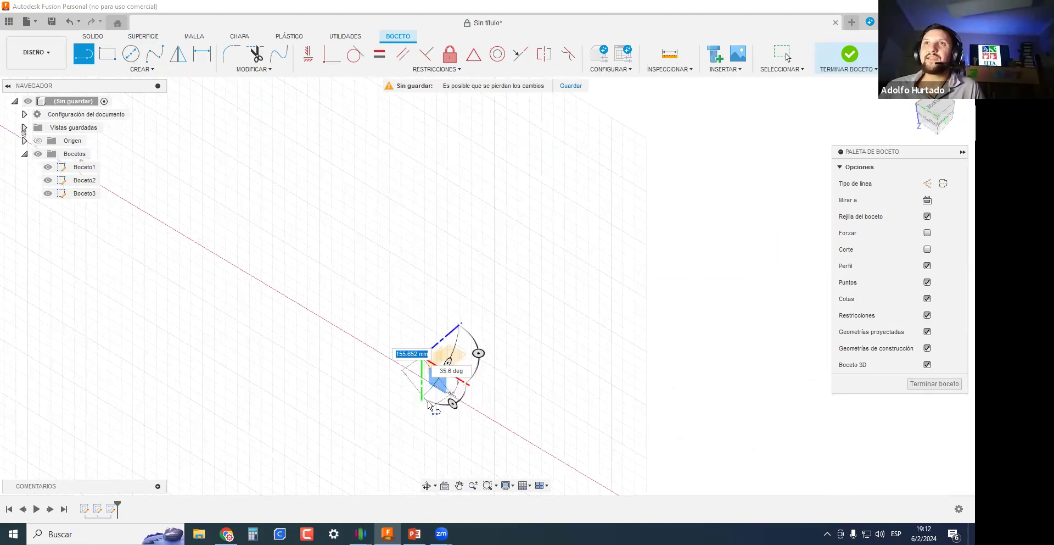
pyautogui.press('Escape')
# Turn off the 3D Sketch option and finish the sketch.
pyautogui.moveTo(423, 312)
pyautogui.keyDown('shift'); pyautogui.mouseDown(button='middle')
pyautogui.moveTo(287, 273)
pyautogui.moveTo(487, 364)
pyautogui.moveTo(360, 278)
pyautogui.mouseUp(button='middle'); pyautogui.keyUp('shift')
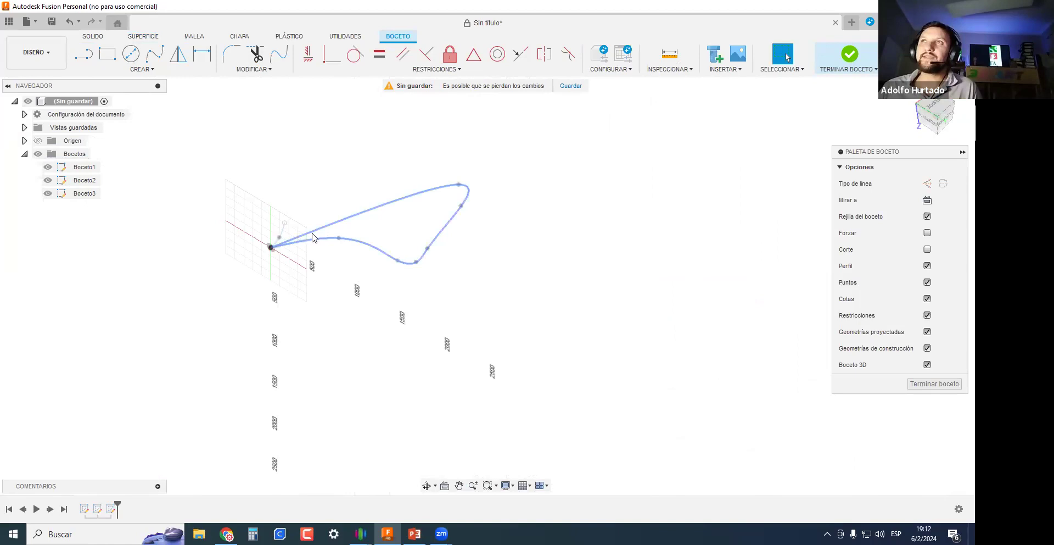
pyautogui.moveTo(302, 257); pyautogui.dragTo(395, 270, button='middle')
pyautogui.scroll(3, 395, 271)
pyautogui.click(928, 366)
pyautogui.click(934, 384)
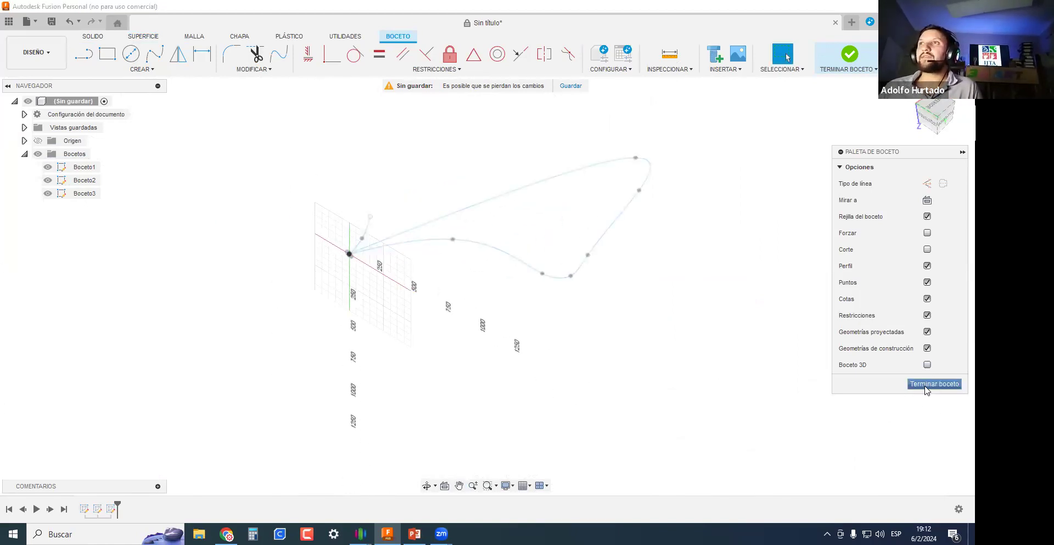
# Reopen the third sketch and try drawing a line confined to its plane with 3D Sketch off.
pyautogui.rightClick(88, 194)
pyautogui.click(108, 229)
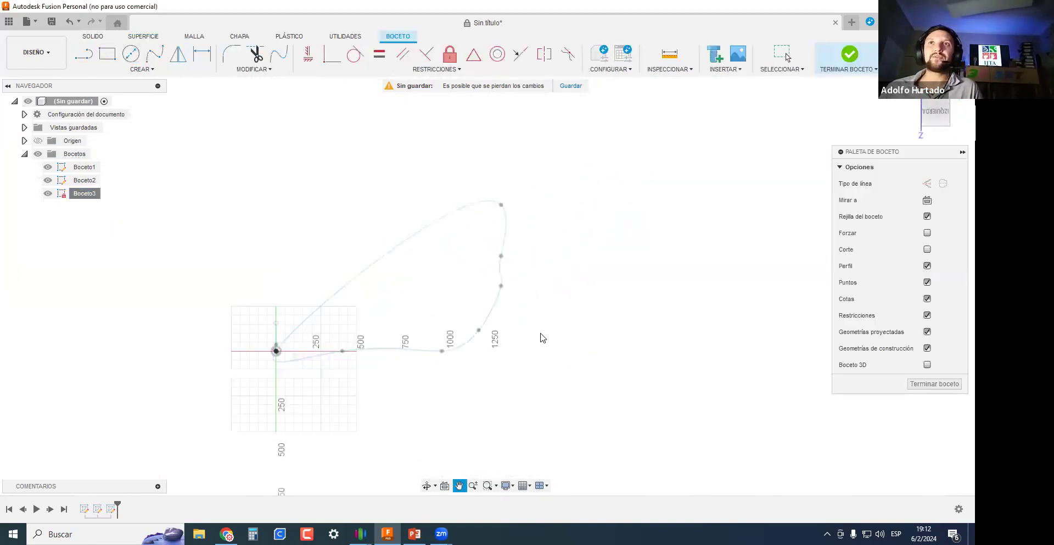
pyautogui.press('l')
pyautogui.click(559, 317)
pyautogui.press('Escape')
pyautogui.moveTo(609, 280)
pyautogui.keyDown('shift'); pyautogui.mouseDown(button='middle')
pyautogui.moveTo(574, 389)
pyautogui.moveTo(527, 403)
pyautogui.moveTo(670, 200)
pyautogui.mouseUp(button='middle'); pyautogui.keyUp('shift')
pyautogui.moveTo(472, 333)
pyautogui.keyDown('shift'); pyautogui.mouseDown(button='middle')
pyautogui.moveTo(629, 351)
pyautogui.moveTo(667, 335)
pyautogui.mouseUp(button='middle'); pyautogui.keyUp('shift')
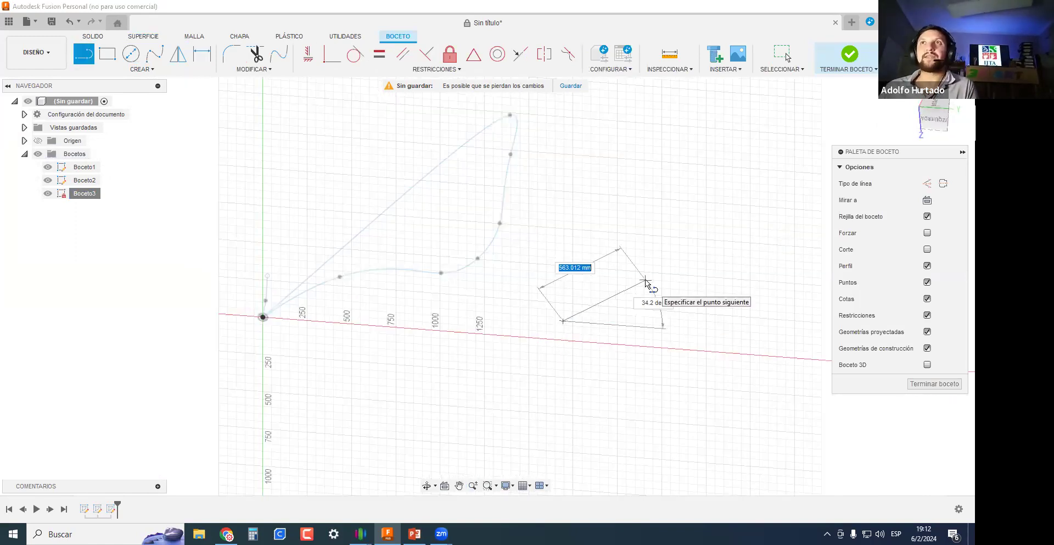
pyautogui.press('Escape')
# Exit the third sketch and delete all sketch geometry in the design.
pyautogui.click(934, 383)
pyautogui.hotkey('ctrl', 'z')
pyautogui.keyDown('shift'); pyautogui.moveTo(604, 314); pyautogui.dragTo(587, 299, button='middle'); pyautogui.keyUp('shift')
pyautogui.moveTo(592, 385); pyautogui.dragTo(193, 130)
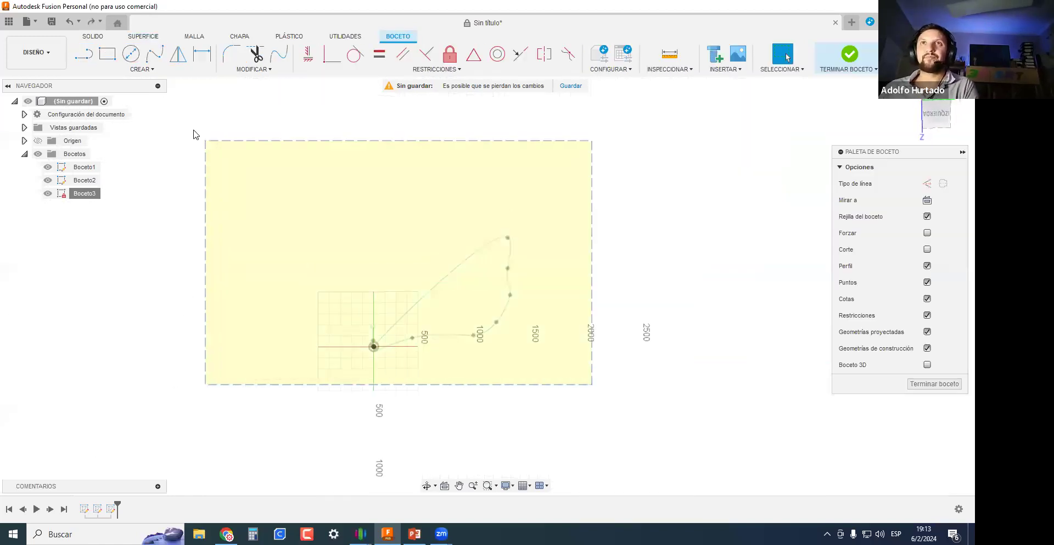
pyautogui.click(928, 384)
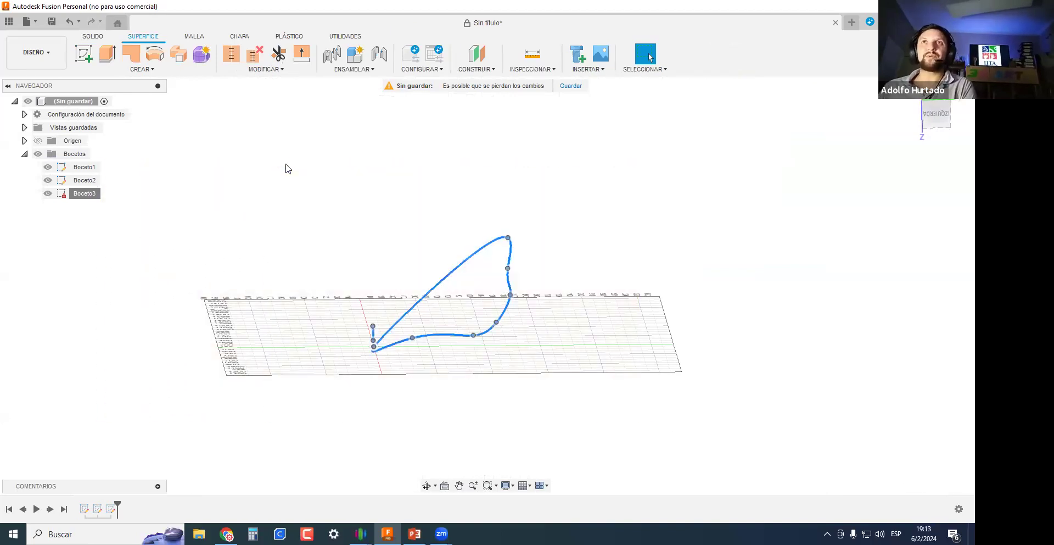
pyautogui.hotkey('ctrl', 'a')
pyautogui.press('Delete')
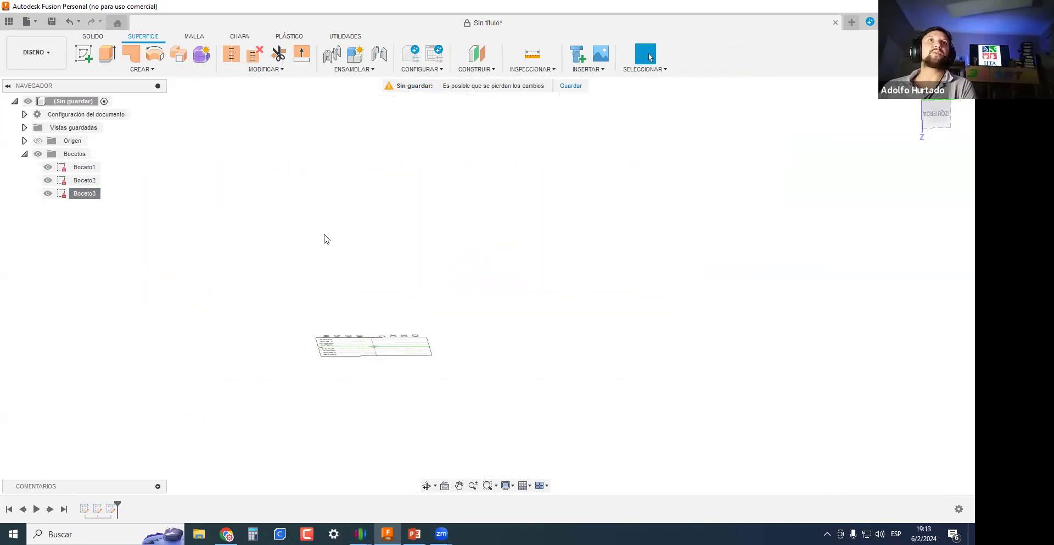
pyautogui.moveTo(487, 336)
pyautogui.keyDown('shift'); pyautogui.mouseDown(button='middle')
pyautogui.moveTo(346, 360)
pyautogui.moveTo(393, 342)
pyautogui.moveTo(390, 316)
pyautogui.mouseUp(button='middle'); pyautogui.keyUp('shift')
pyautogui.scroll(4, 400, 332)
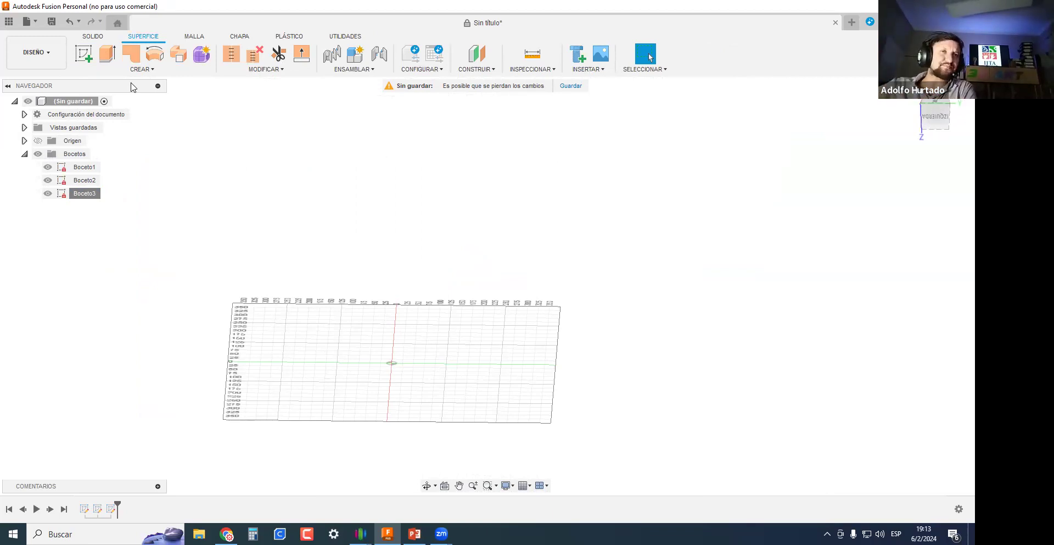
pyautogui.moveTo(452, 201); pyautogui.dragTo(443, 181, button='middle')
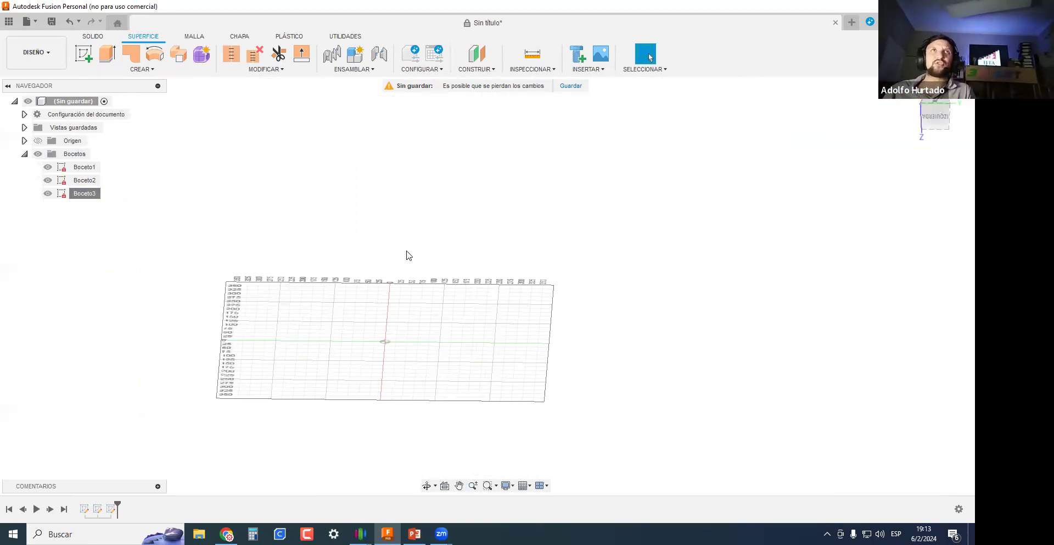
pyautogui.moveTo(411, 252)
pyautogui.keyDown('shift'); pyautogui.mouseDown(button='middle')
pyautogui.moveTo(384, 254)
pyautogui.moveTo(294, 194)
pyautogui.mouseUp(button='middle'); pyautogui.keyUp('shift')
pyautogui.click(132, 70)
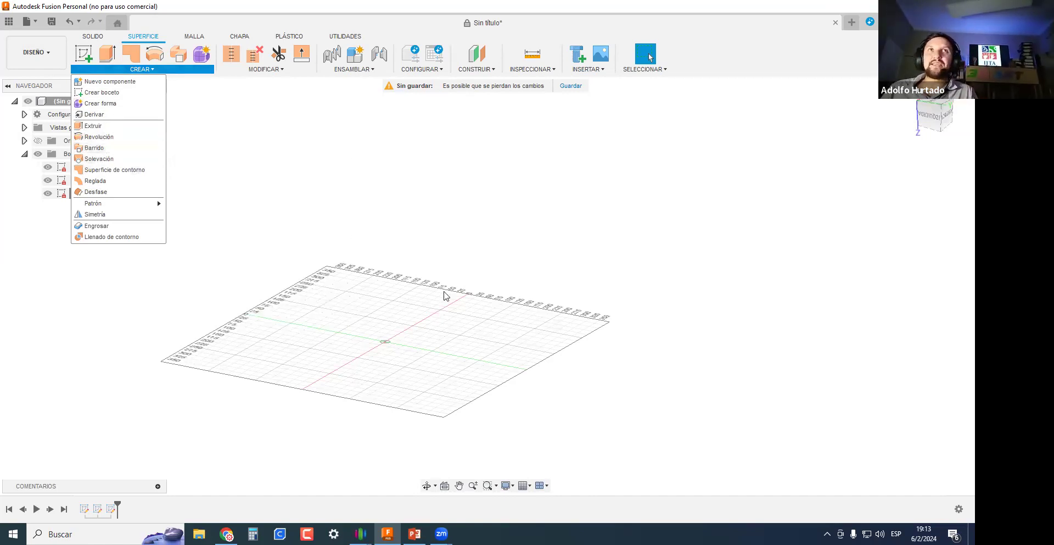
pyautogui.click(471, 407)
pyautogui.keyDown('shift'); pyautogui.moveTo(369, 336); pyautogui.dragTo(371, 344, button='middle'); pyautogui.keyUp('shift')
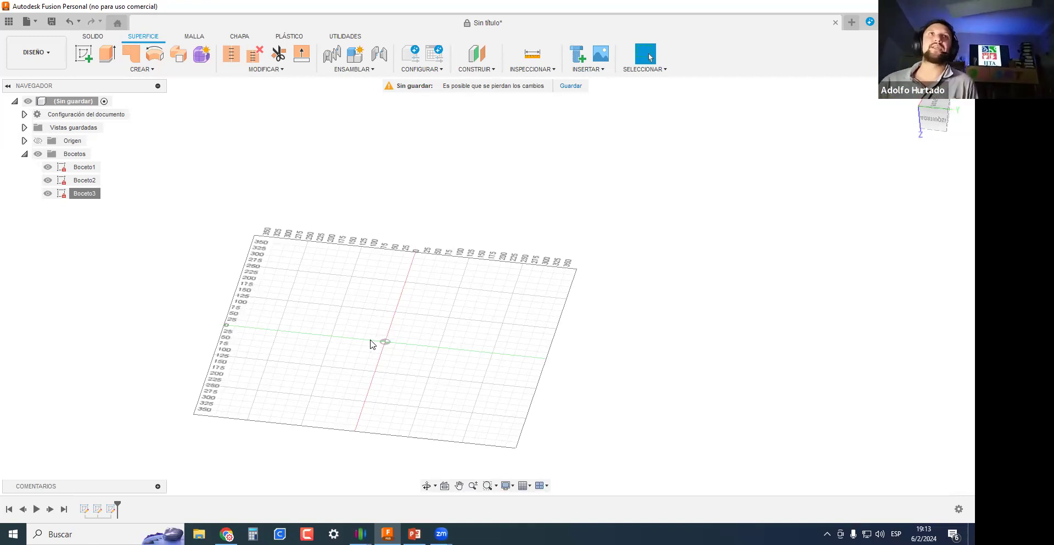
pyautogui.moveTo(340, 334)
pyautogui.keyDown('shift'); pyautogui.mouseDown(button='middle')
pyautogui.moveTo(329, 308)
pyautogui.moveTo(347, 303)
pyautogui.mouseUp(button='middle'); pyautogui.keyUp('shift')
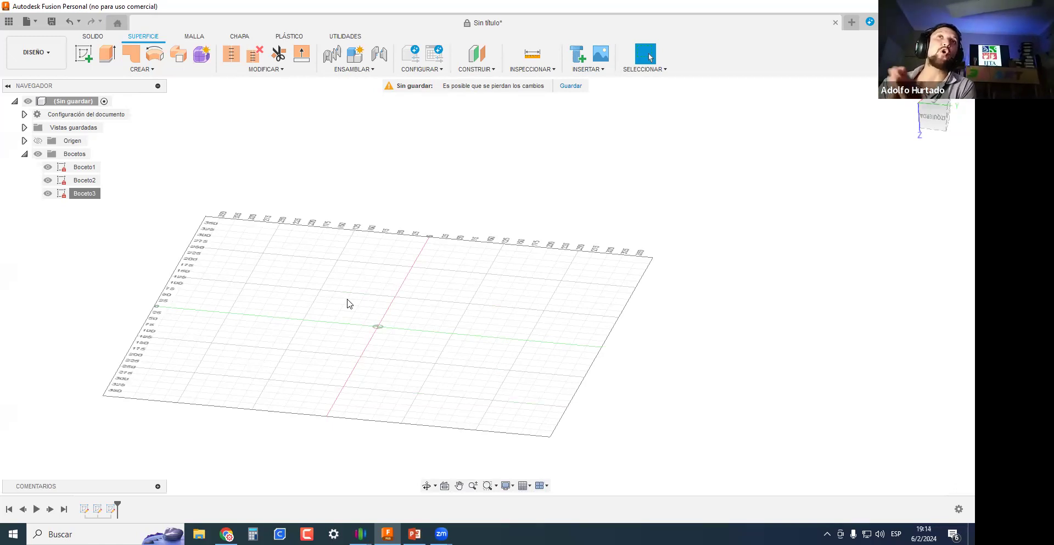
# Draw an open three-point fit-point spline near the origin in a new sketch on the XY plane and finish the sketch.
pyautogui.click(84, 54)
pyautogui.click(424, 357)
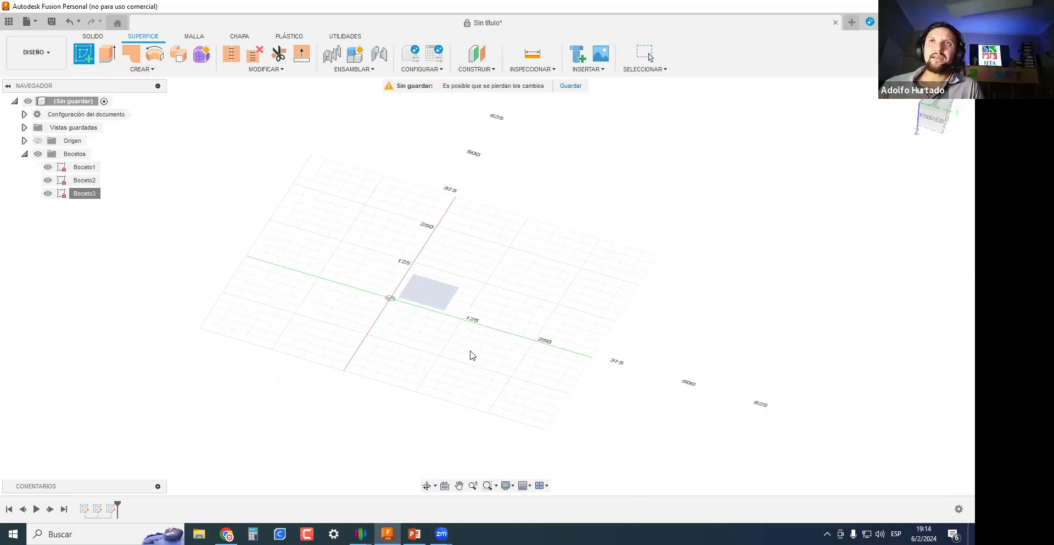
pyautogui.click(155, 54)
pyautogui.click(325, 225)
pyautogui.click(410, 285)
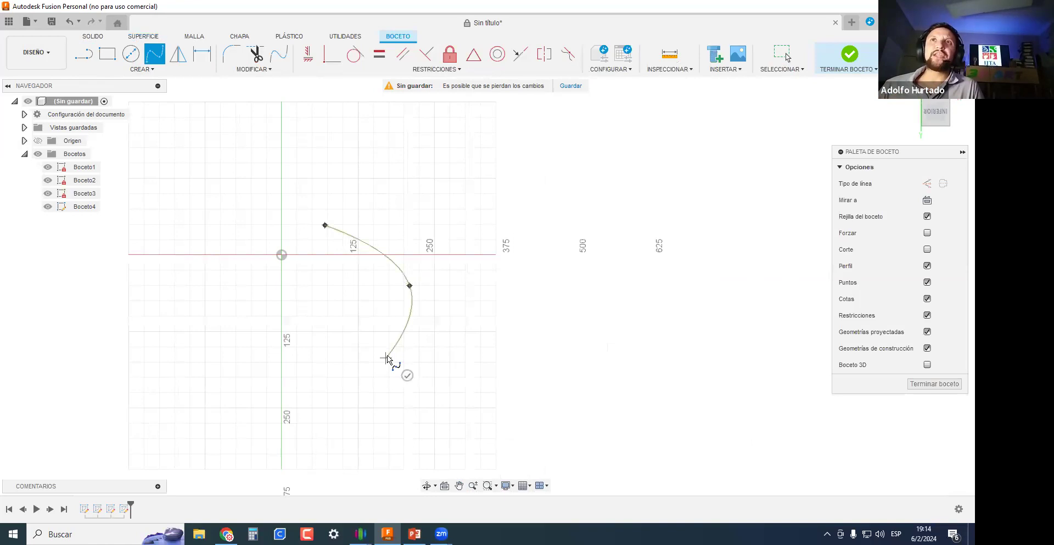
pyautogui.doubleClick(387, 357)
pyautogui.moveTo(398, 363)
pyautogui.keyDown('shift'); pyautogui.mouseDown(button='middle')
pyautogui.moveTo(367, 365)
pyautogui.moveTo(411, 323)
pyautogui.mouseUp(button='middle'); pyautogui.keyUp('shift')
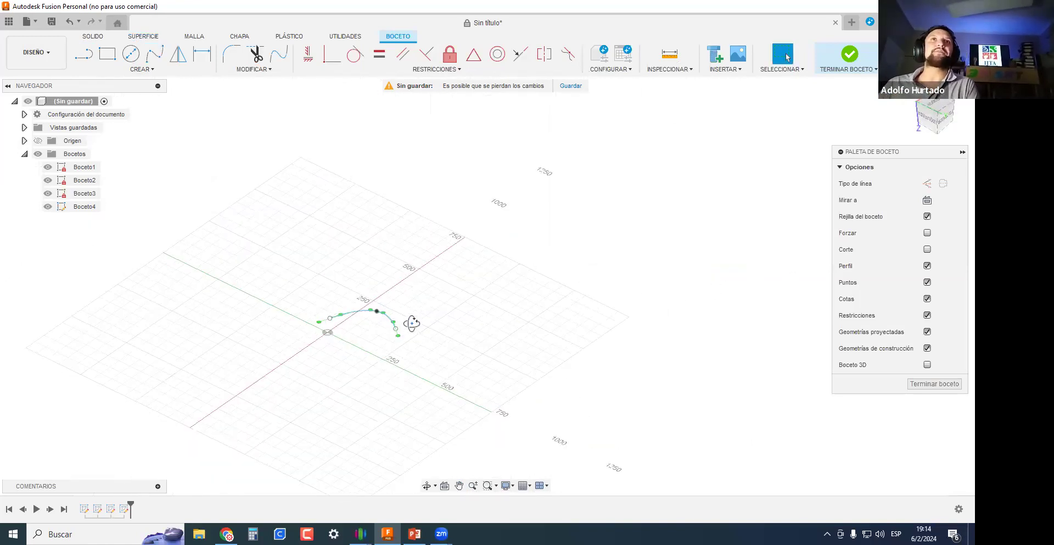
pyautogui.click(923, 379)
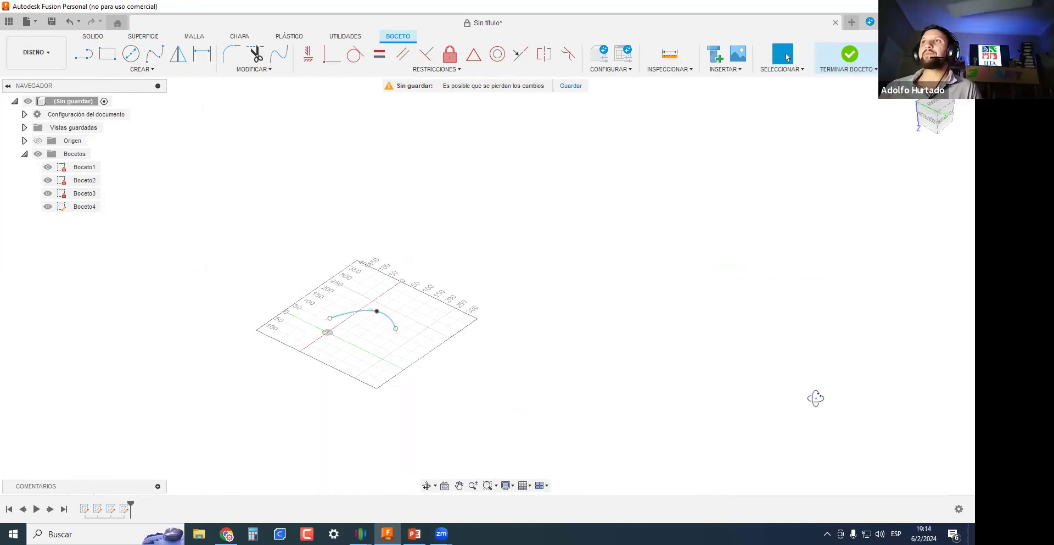
# Create a construction plane offset about 574 mm above the XY plane.
pyautogui.click(477, 54)
pyautogui.click(470, 380)
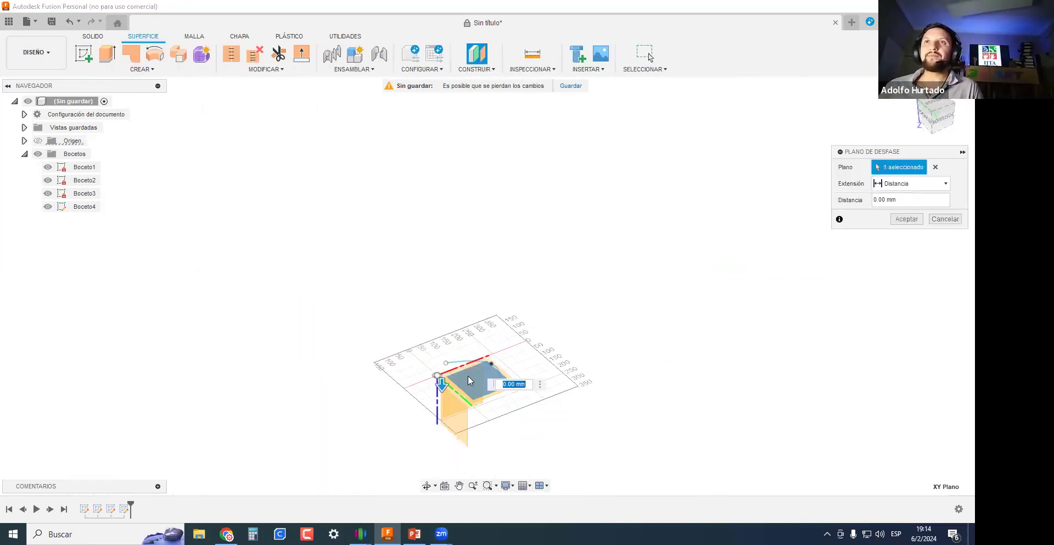
pyautogui.moveTo(443, 389); pyautogui.dragTo(441, 242)
pyautogui.press('Return')
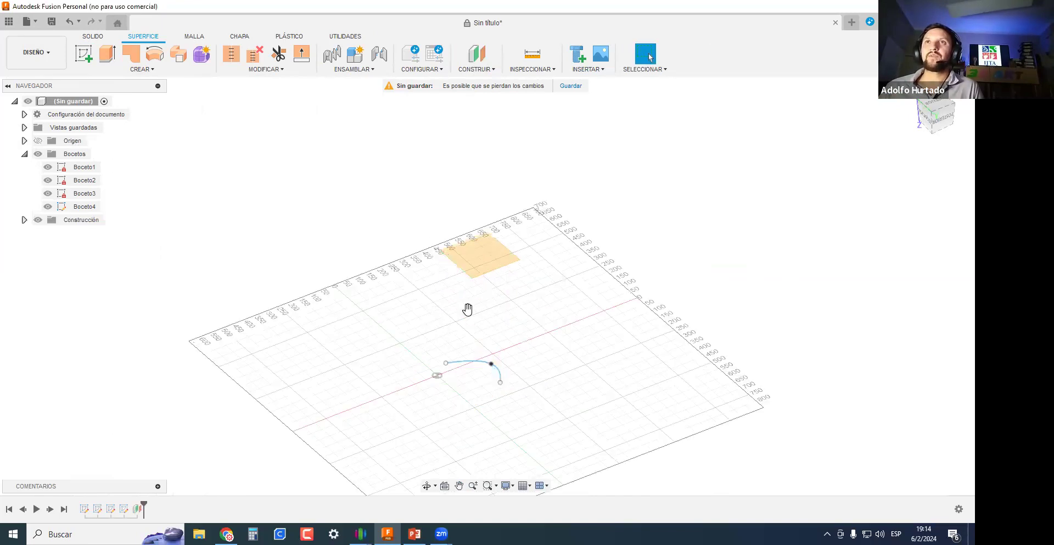
# Create a second construction plane offset upward from the first offset plane.
pyautogui.click(477, 54)
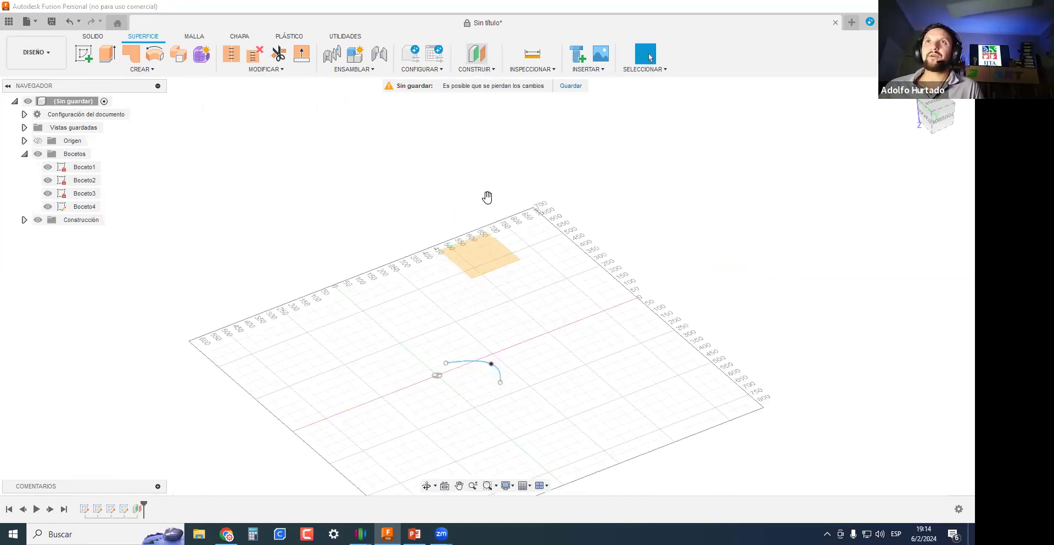
pyautogui.click(477, 256)
pyautogui.moveTo(477, 256); pyautogui.dragTo(502, 103)
pyautogui.press('Return')
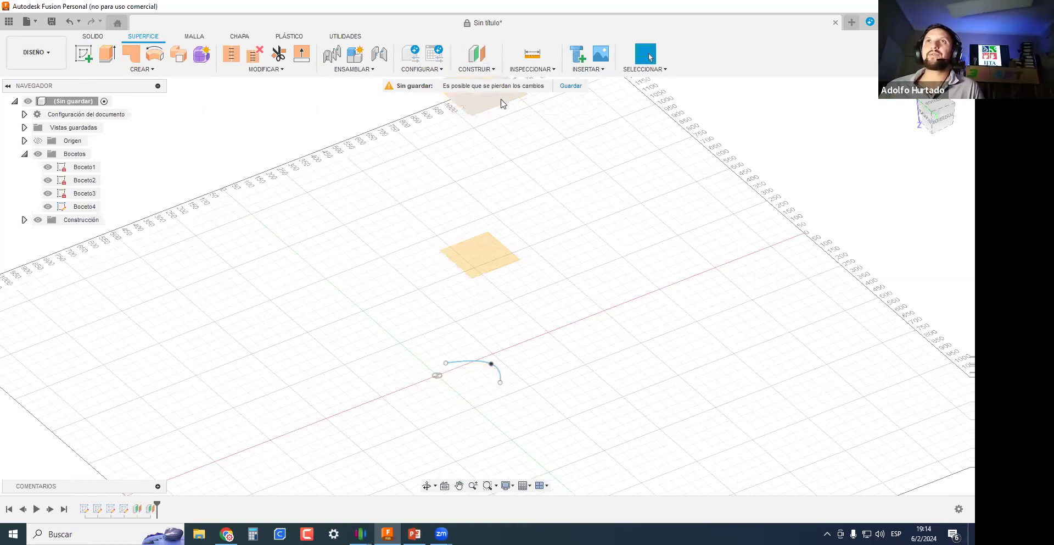
pyautogui.keyDown('shift'); pyautogui.moveTo(494, 371); pyautogui.dragTo(497, 349, button='middle'); pyautogui.keyUp('shift')
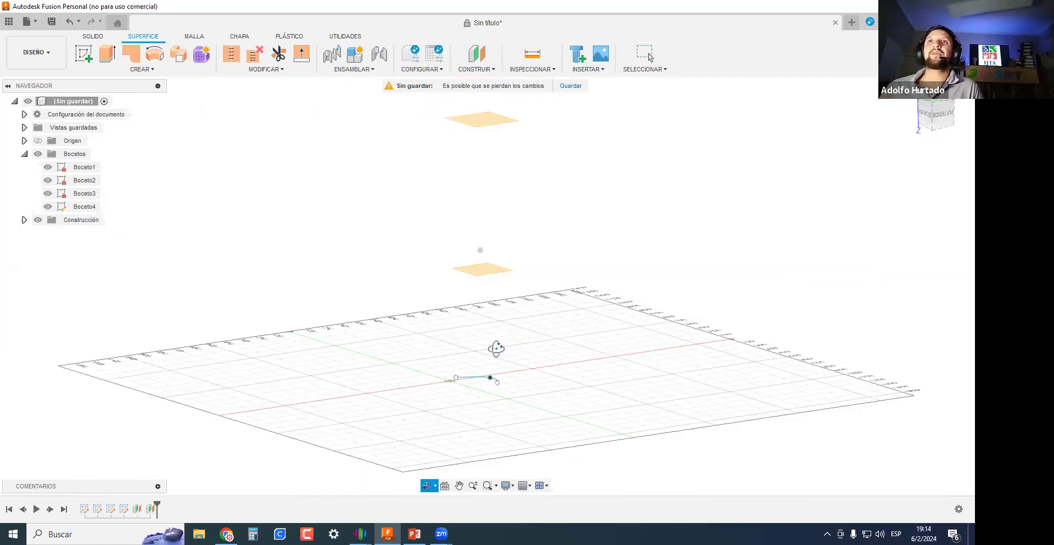
# List the construction planes and show the origin geometry to examine how the offset planes stack above the XY plane.
pyautogui.click(24, 220)
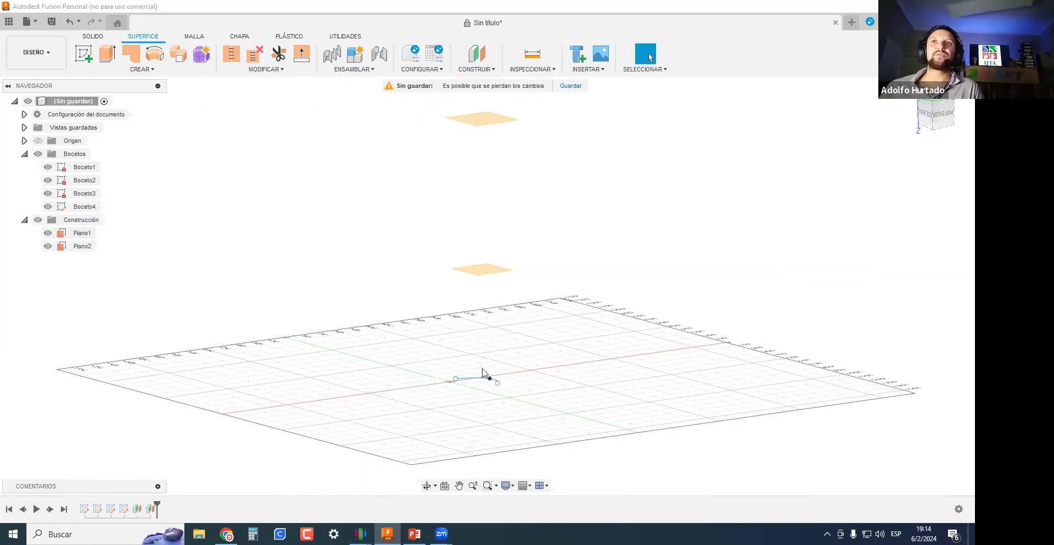
pyautogui.click(38, 141)
pyautogui.keyDown('shift'); pyautogui.moveTo(341, 358); pyautogui.dragTo(534, 389, button='middle'); pyautogui.keyUp('shift')
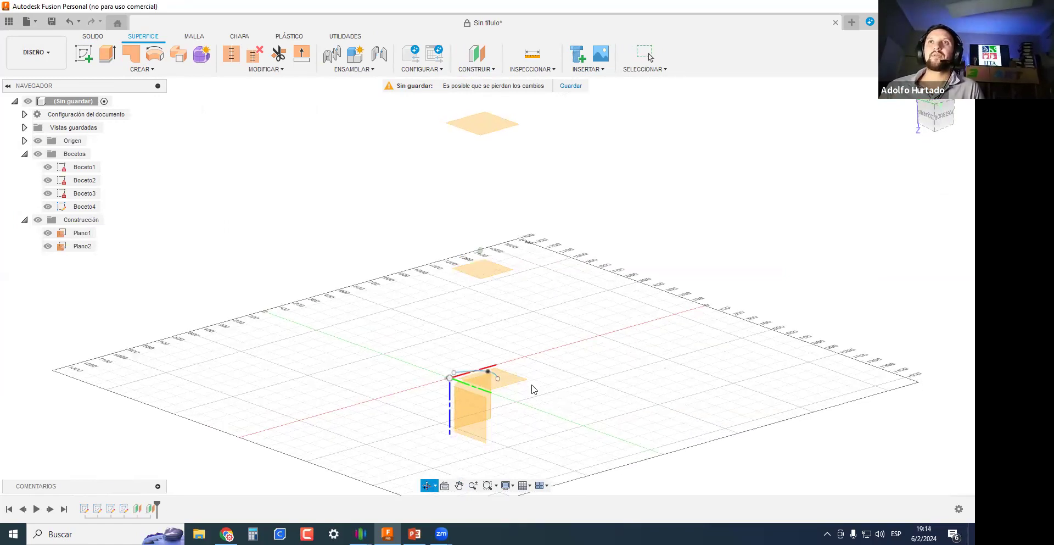
pyautogui.scroll(3, 511, 393)
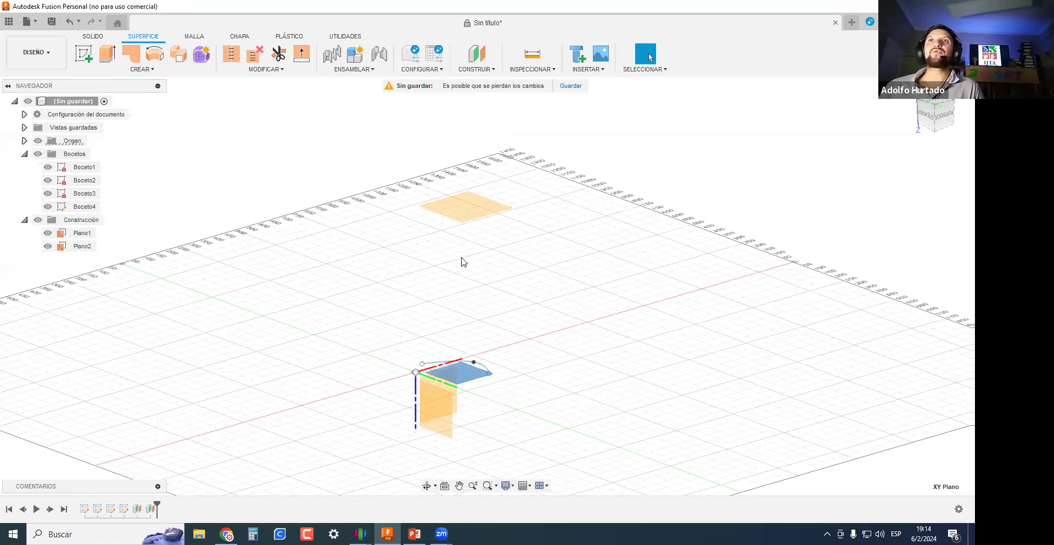
pyautogui.scroll(-3, 463, 259)
pyautogui.click(464, 112)
pyautogui.click(681, 290)
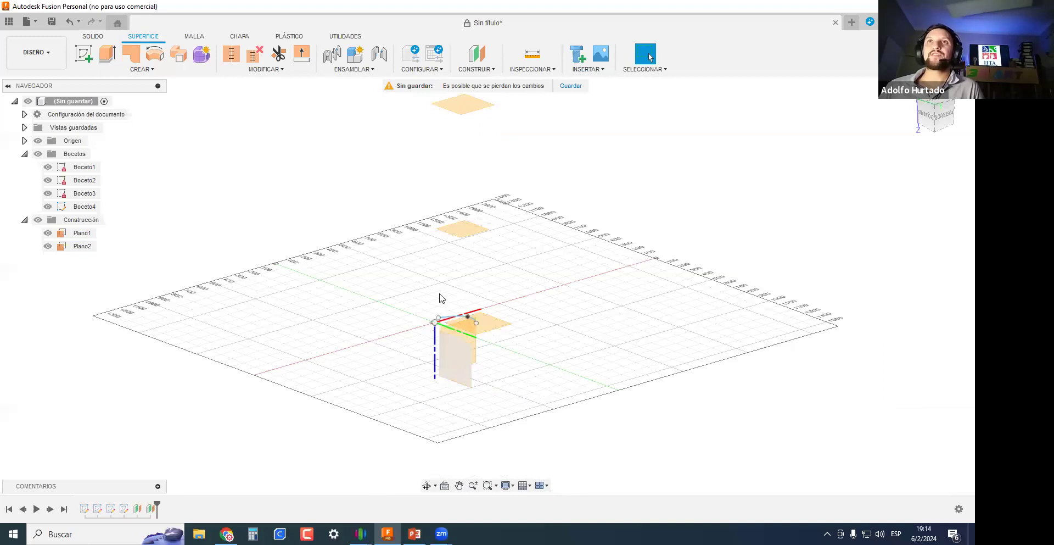
pyautogui.scroll(1, 457, 315)
pyautogui.scroll(-2, 456, 308)
pyautogui.moveTo(502, 303); pyautogui.dragTo(447, 371, button='middle')
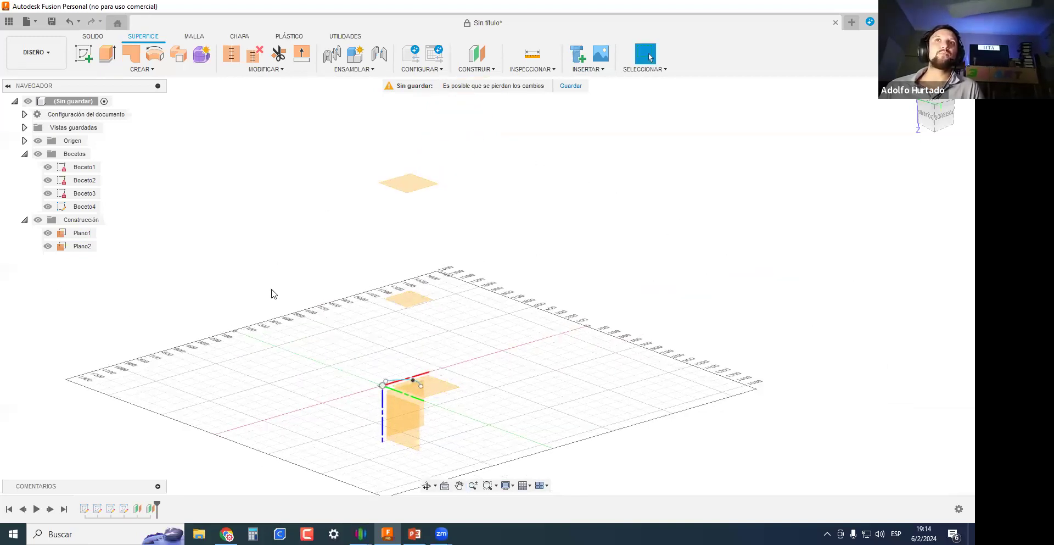
# Draw an open three-point fit-point spline about 1700 mm long on the first offset plane and finish the sketch.
pyautogui.click(83, 53)
pyautogui.click(366, 276)
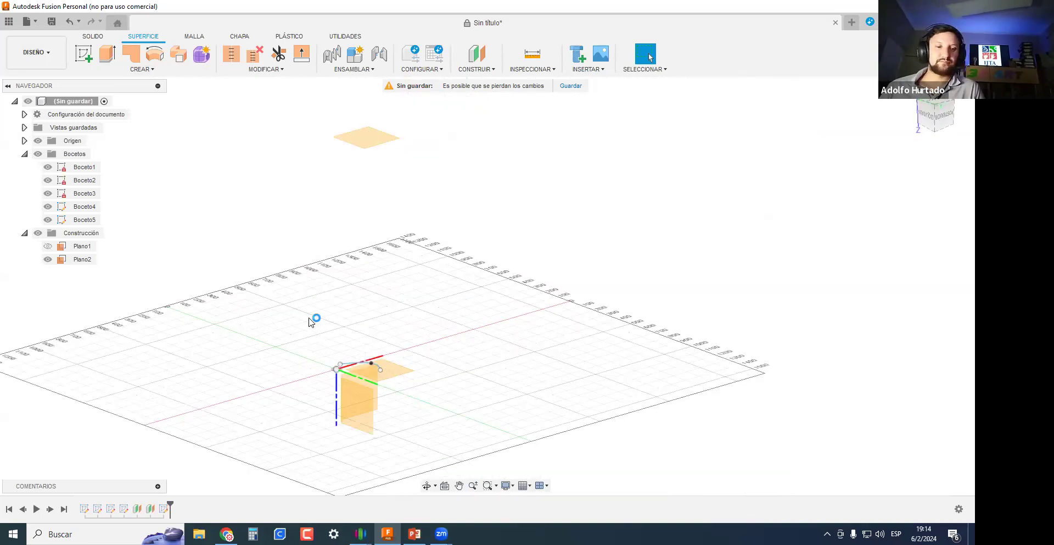
pyautogui.keyDown('shift'); pyautogui.moveTo(405, 368); pyautogui.dragTo(428, 359, button='middle'); pyautogui.keyUp('shift')
pyautogui.press('s')
pyautogui.click(291, 303)
pyautogui.click(404, 309)
pyautogui.press('Escape')
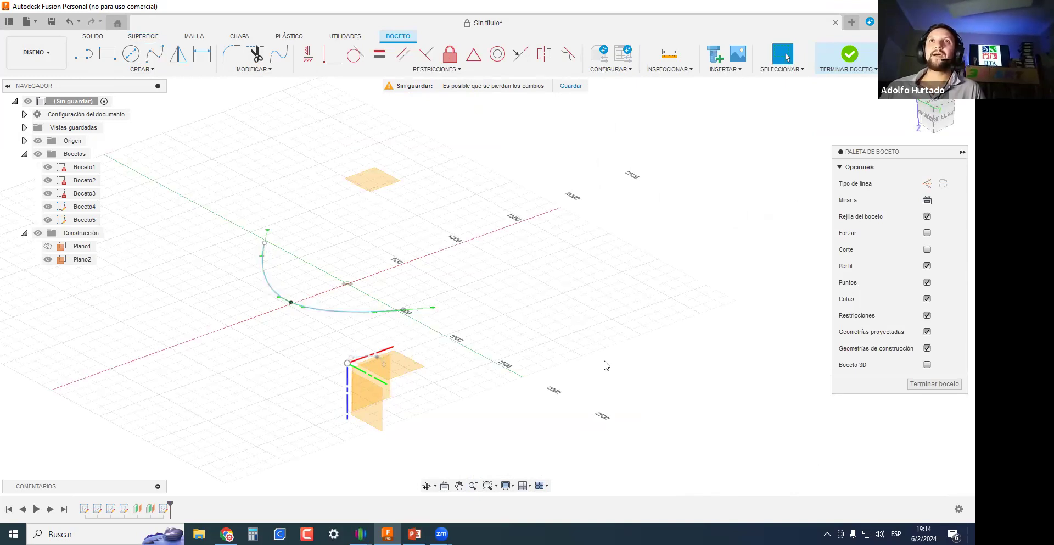
pyautogui.click(935, 384)
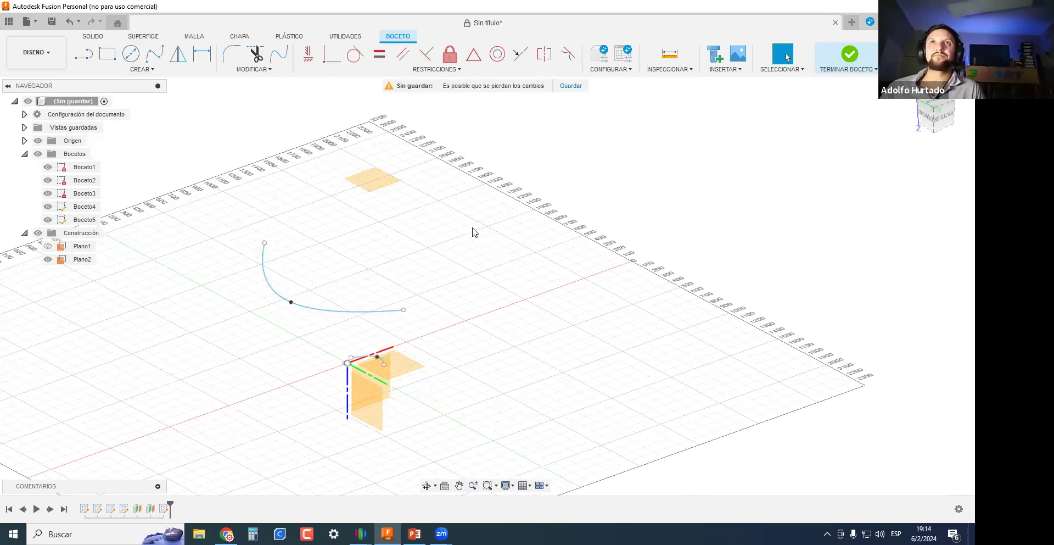
# Sketch a circle about 480 mm in diameter beside the origin on the upper offset plane and finish the sketch.
pyautogui.click(386, 178)
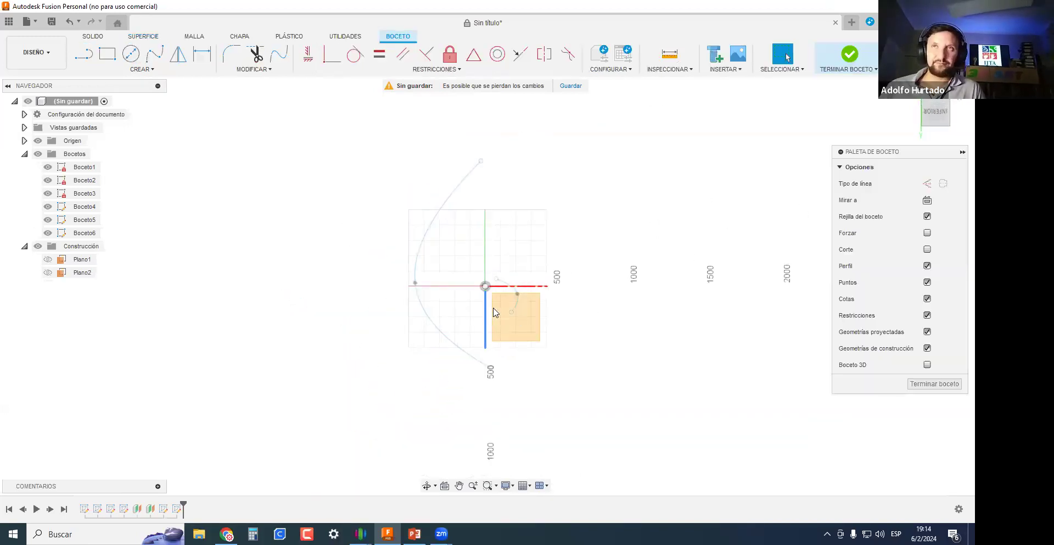
pyautogui.press('c')
pyautogui.click(516, 322)
pyautogui.click(548, 341)
pyautogui.keyDown('shift'); pyautogui.moveTo(632, 368); pyautogui.dragTo(919, 339, button='middle'); pyautogui.keyUp('shift')
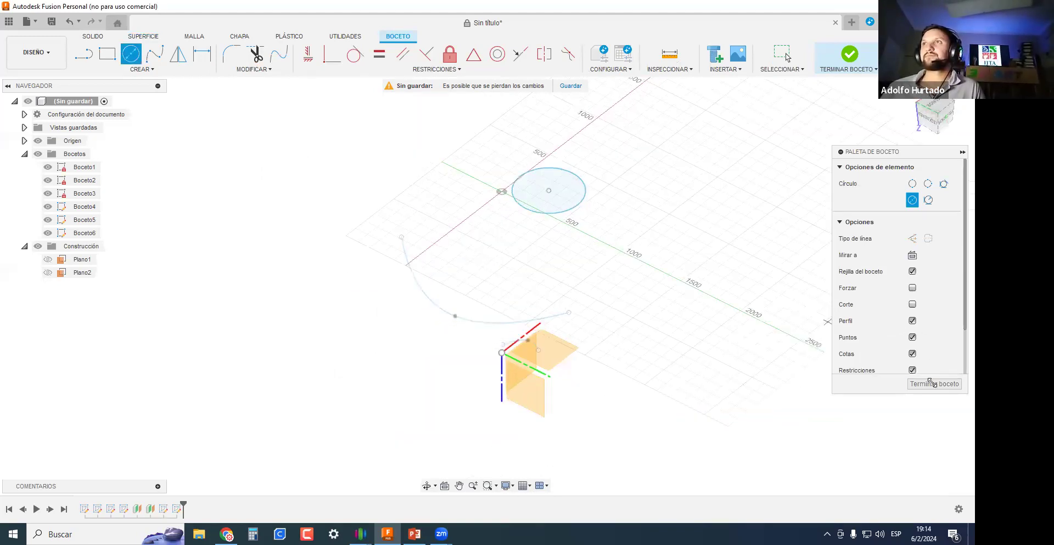
pyautogui.click(930, 383)
# Inspect the middle spline and the upper circle, and hide the origin geometry.
pyautogui.keyDown('shift'); pyautogui.moveTo(532, 328); pyautogui.dragTo(511, 372, button='middle'); pyautogui.keyUp('shift')
pyautogui.keyDown('shift'); pyautogui.moveTo(397, 235); pyautogui.dragTo(389, 220, button='middle'); pyautogui.keyUp('shift')
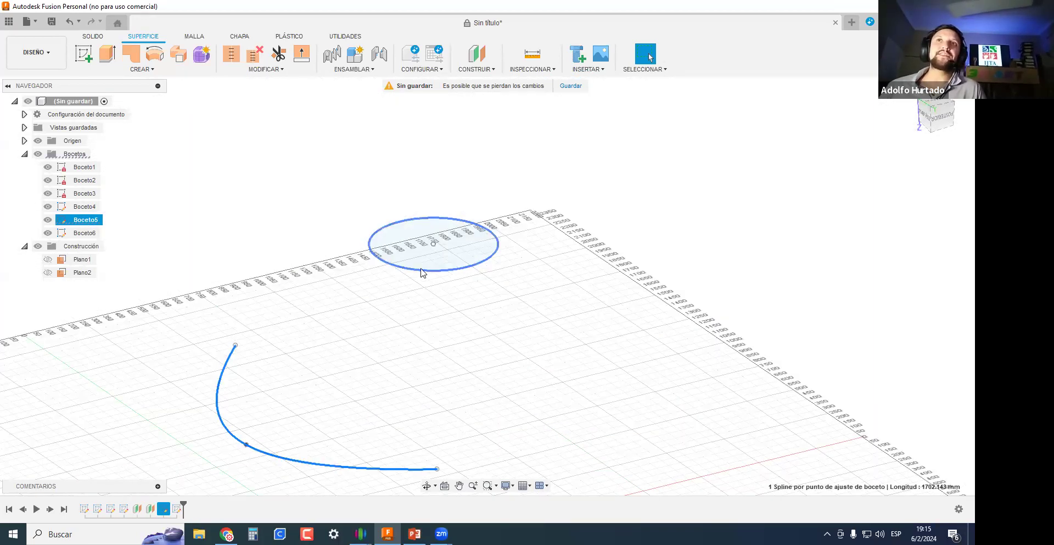
pyautogui.click(421, 269)
pyautogui.scroll(-3, 393, 426)
pyautogui.moveTo(394, 427); pyautogui.dragTo(390, 285, button='middle')
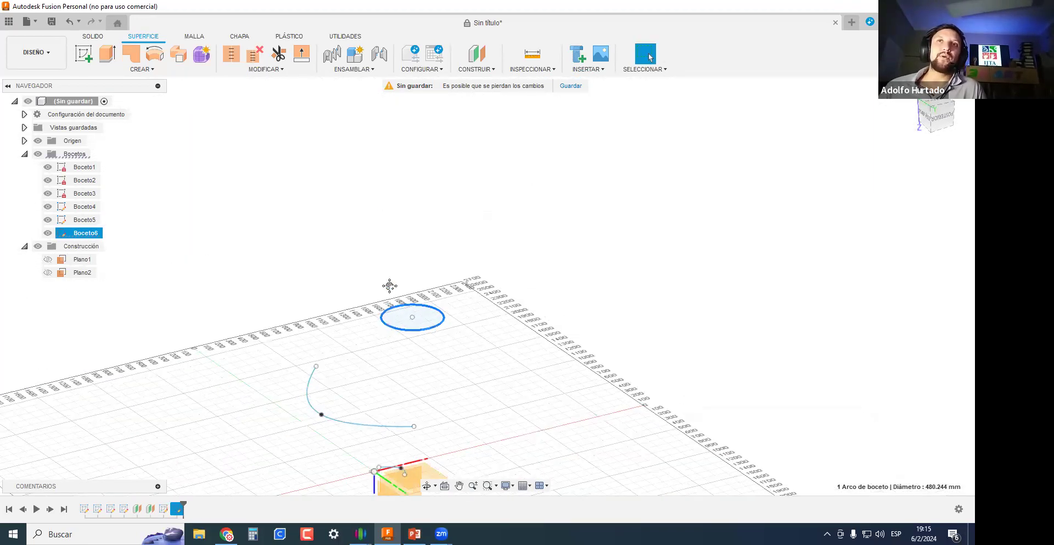
pyautogui.click(473, 419)
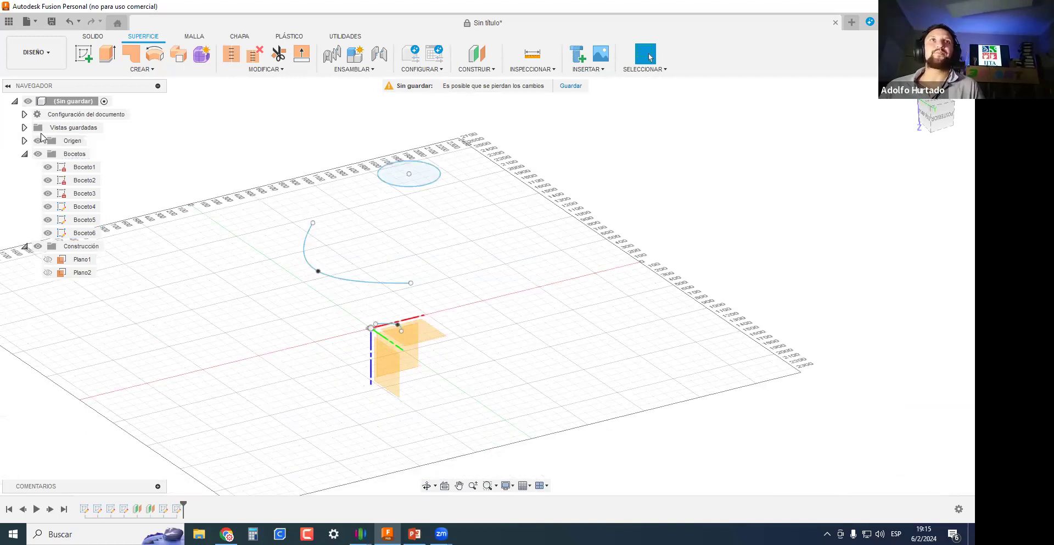
pyautogui.click(40, 142)
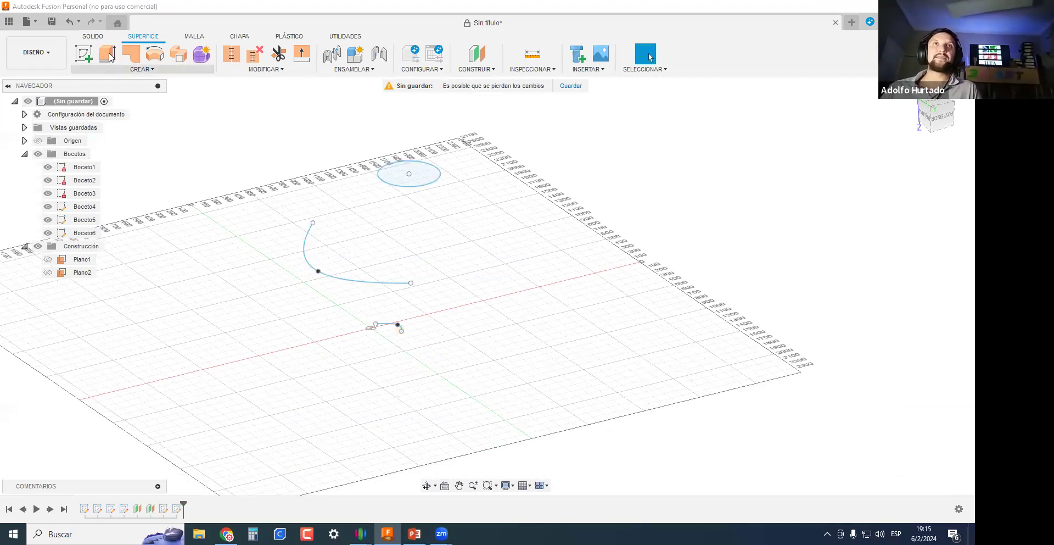
# Try to loft a surface through the small lower spline, the middle spline and the upper circle.
pyautogui.click(135, 68)
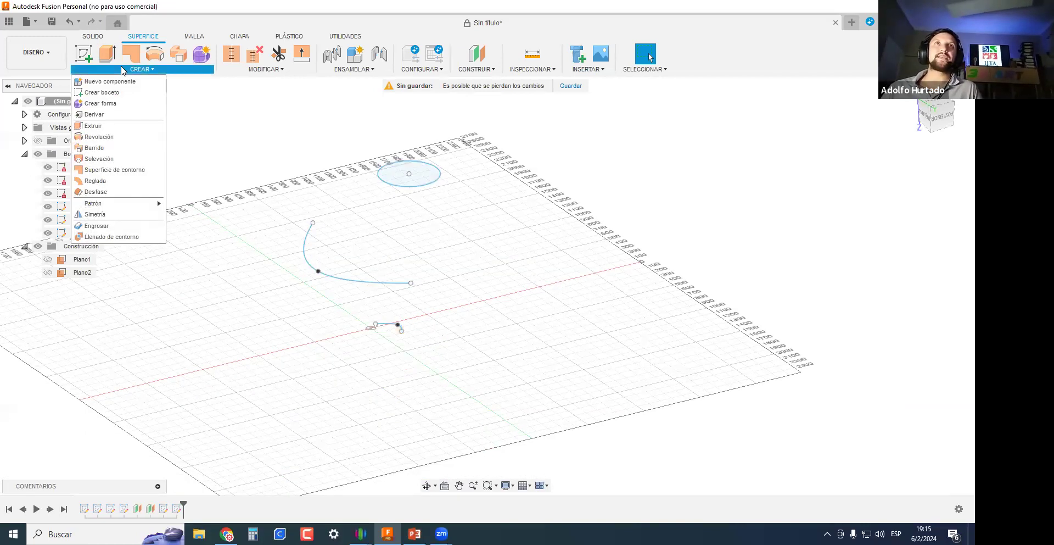
pyautogui.click(97, 159)
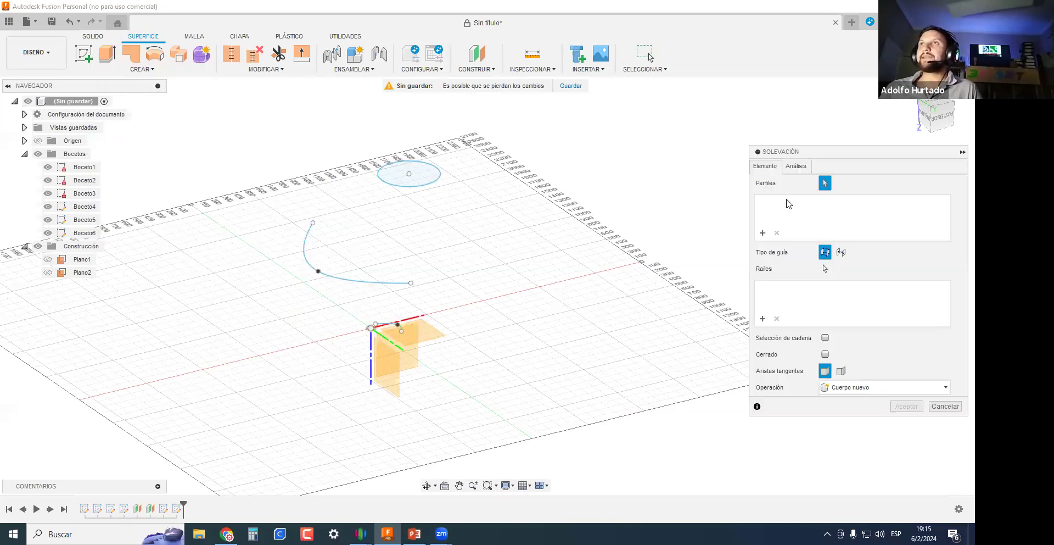
pyautogui.scroll(4, 410, 337)
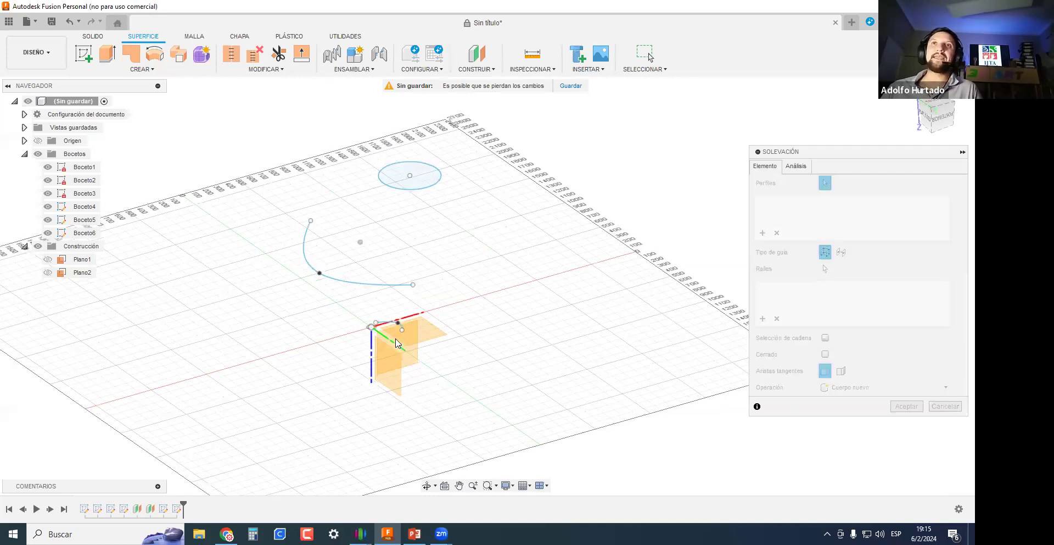
pyautogui.click(378, 301)
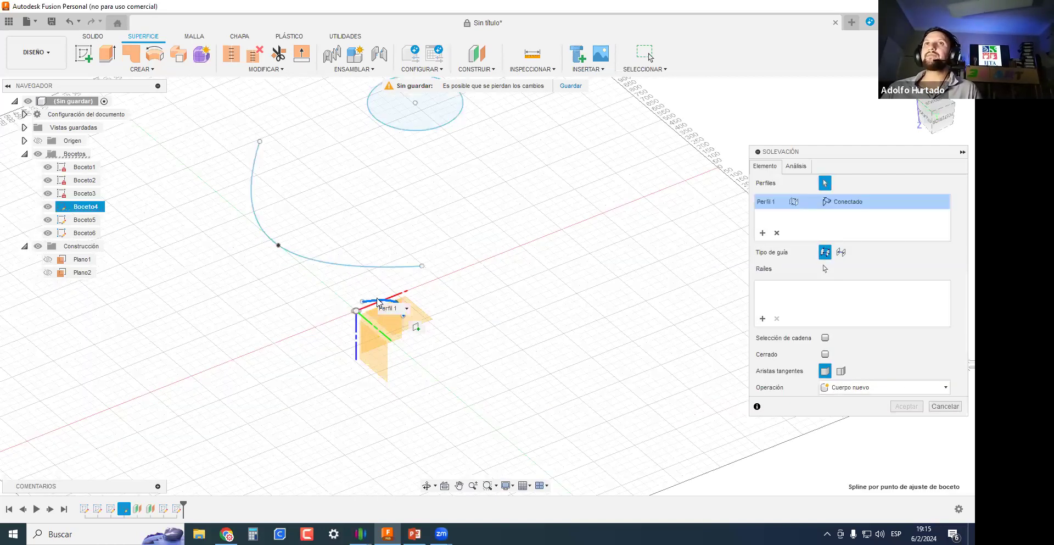
pyautogui.click(326, 262)
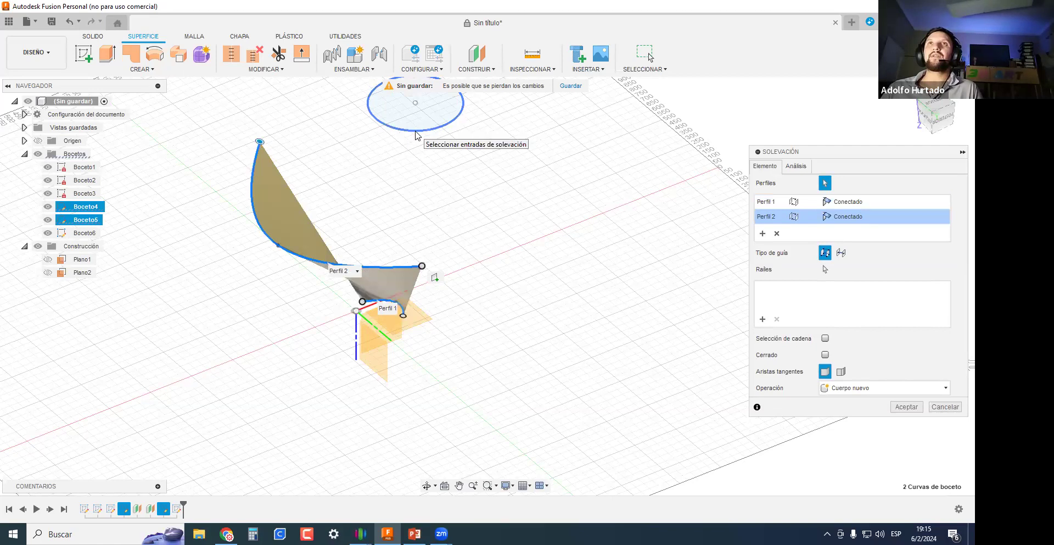
pyautogui.click(416, 132)
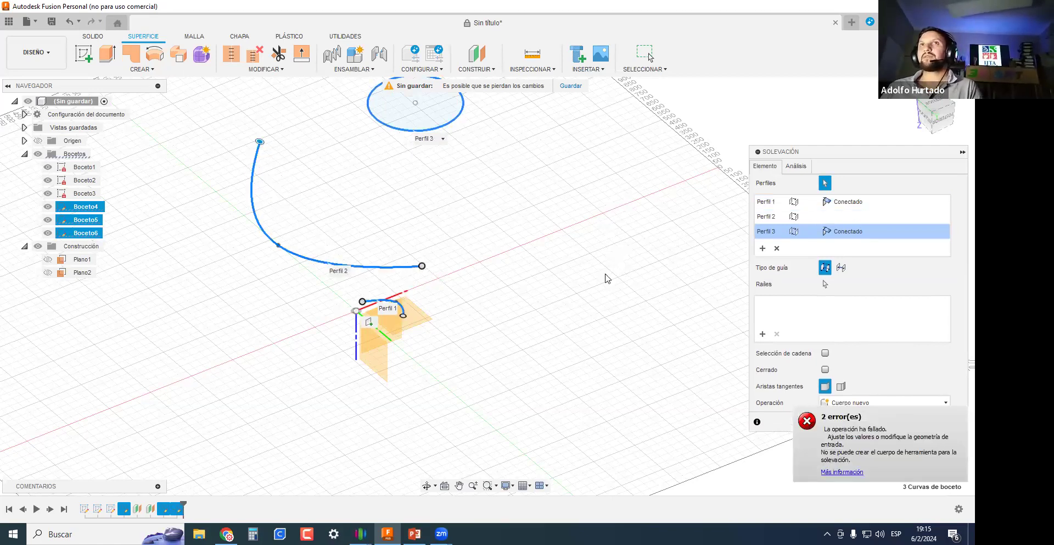
pyautogui.press('Escape')
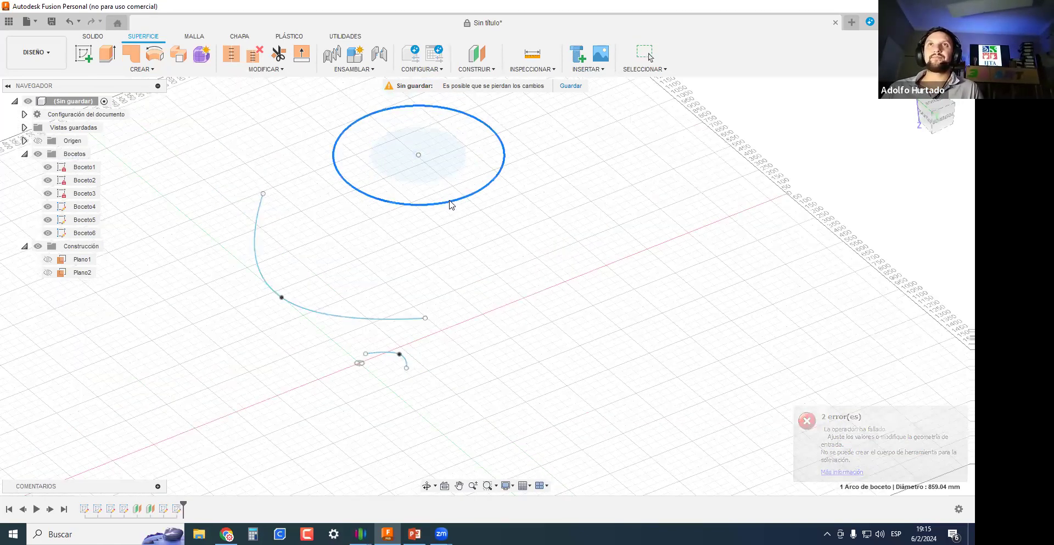
# Enlarge the upper circle to about 859 mm in diameter and reshape the middle spline by moving its two end points.
pyautogui.moveTo(376, 384)
pyautogui.mouseDown(button='middle')
pyautogui.moveTo(210, 156)
pyautogui.moveTo(264, 146)
pyautogui.moveTo(333, 273)
pyautogui.moveTo(388, 207)
pyautogui.moveTo(365, 261)
pyautogui.mouseUp(button='middle')
pyautogui.click(130, 70)
pyautogui.moveTo(393, 329); pyautogui.dragTo(431, 335)
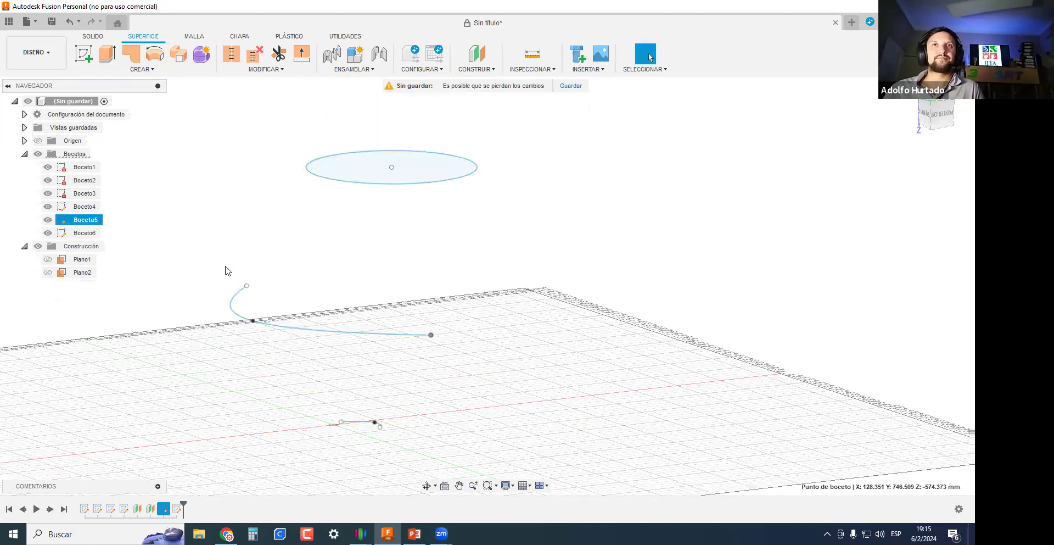
pyautogui.moveTo(247, 288); pyautogui.dragTo(279, 248)
# Start a surface loft and clear the mistakenly picked spline end point and the other trial profiles from its profile list.
pyautogui.click(138, 69)
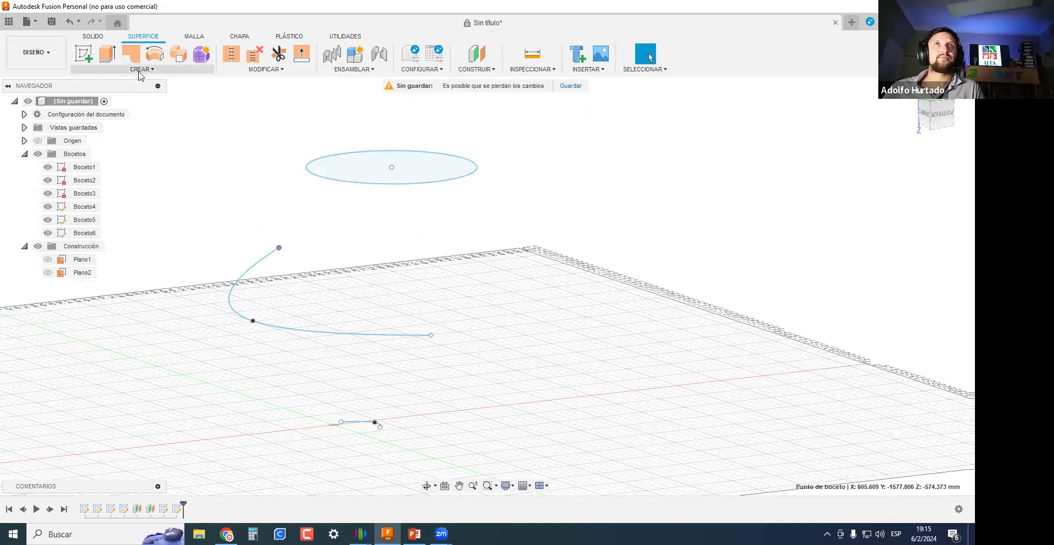
pyautogui.click(98, 158)
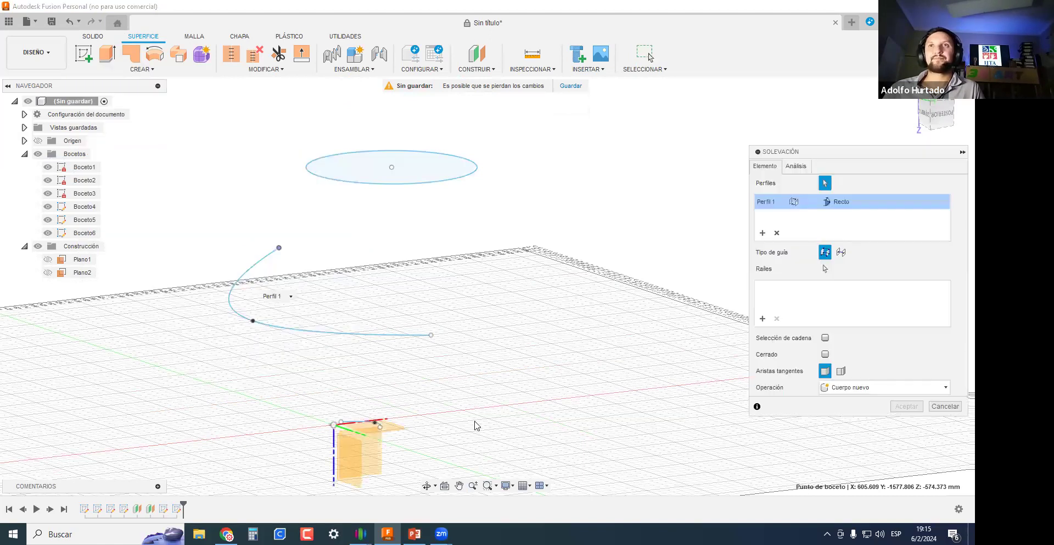
pyautogui.moveTo(374, 442)
pyautogui.keyDown('shift'); pyautogui.mouseDown(button='middle')
pyautogui.moveTo(401, 440)
pyautogui.moveTo(350, 428)
pyautogui.mouseUp(button='middle'); pyautogui.keyUp('shift')
pyautogui.click(350, 427)
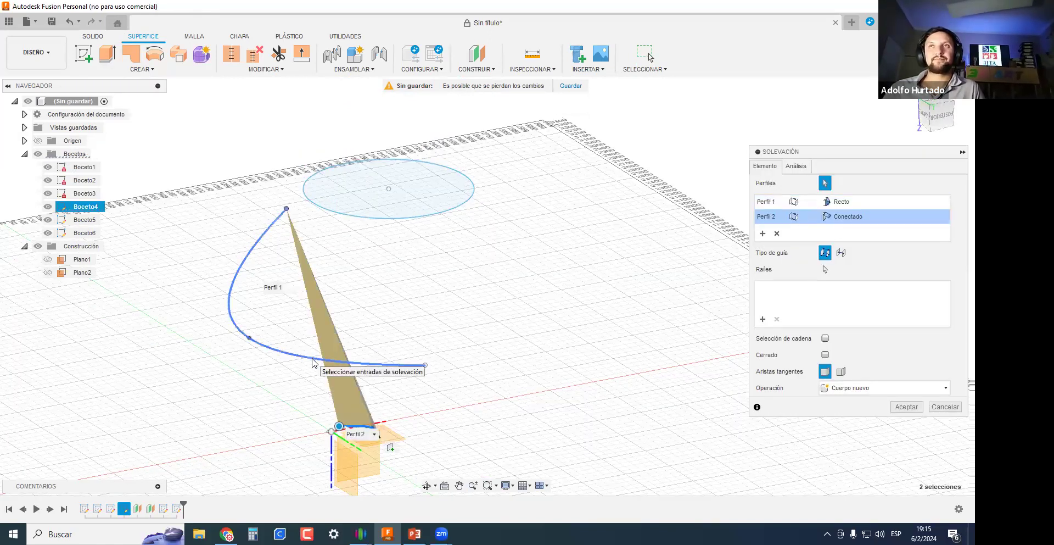
pyautogui.click(777, 233)
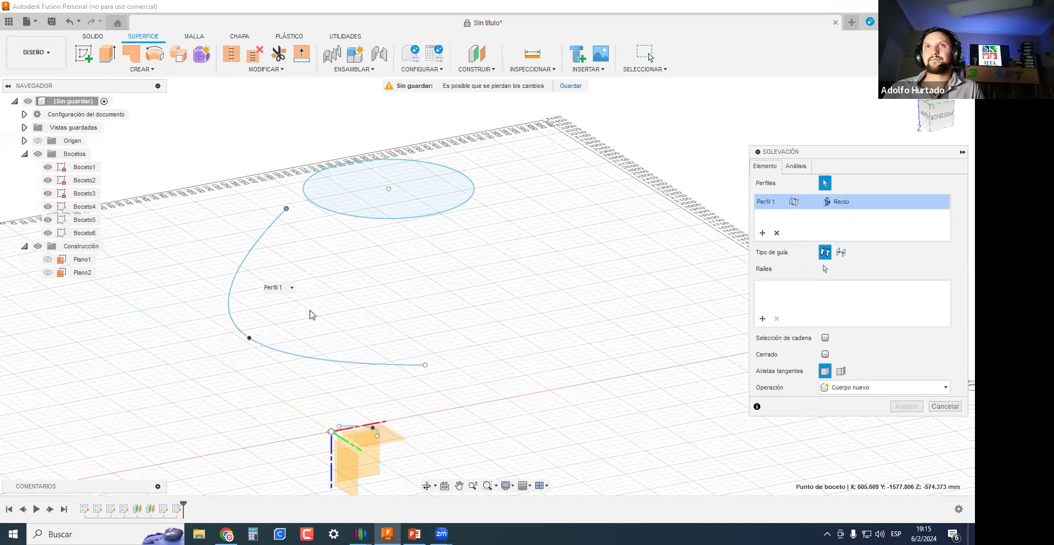
pyautogui.click(312, 358)
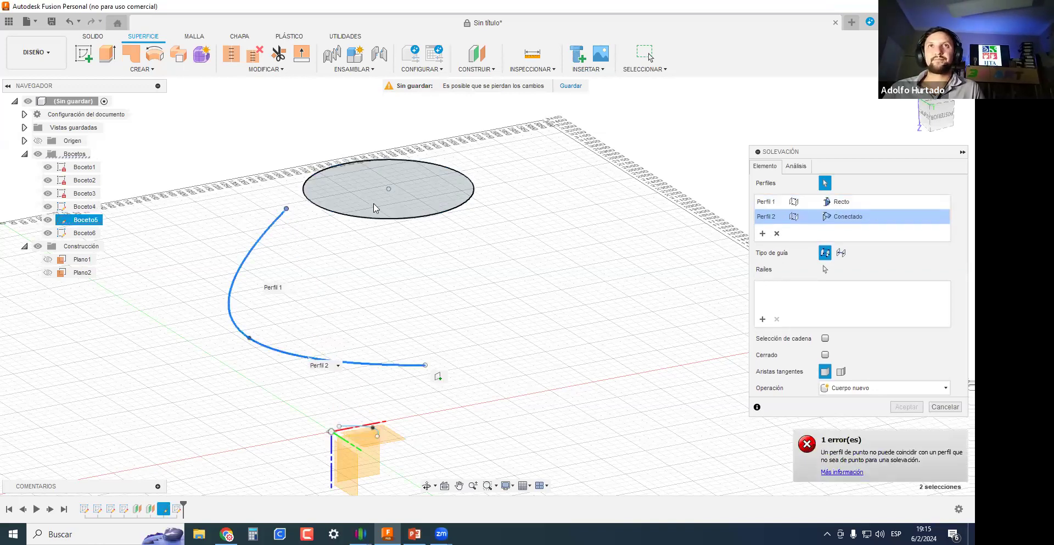
pyautogui.click(777, 233)
pyautogui.click(777, 233)
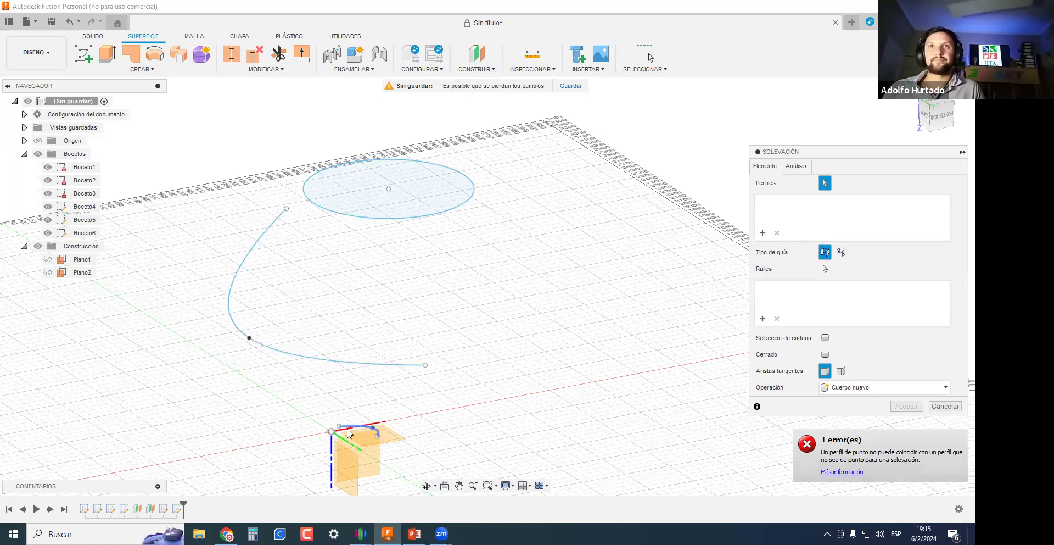
# Try to loft the small lower spline, the middle spline and the upper circle as three connected profiles.
pyautogui.scroll(5, 348, 434)
pyautogui.click(354, 423)
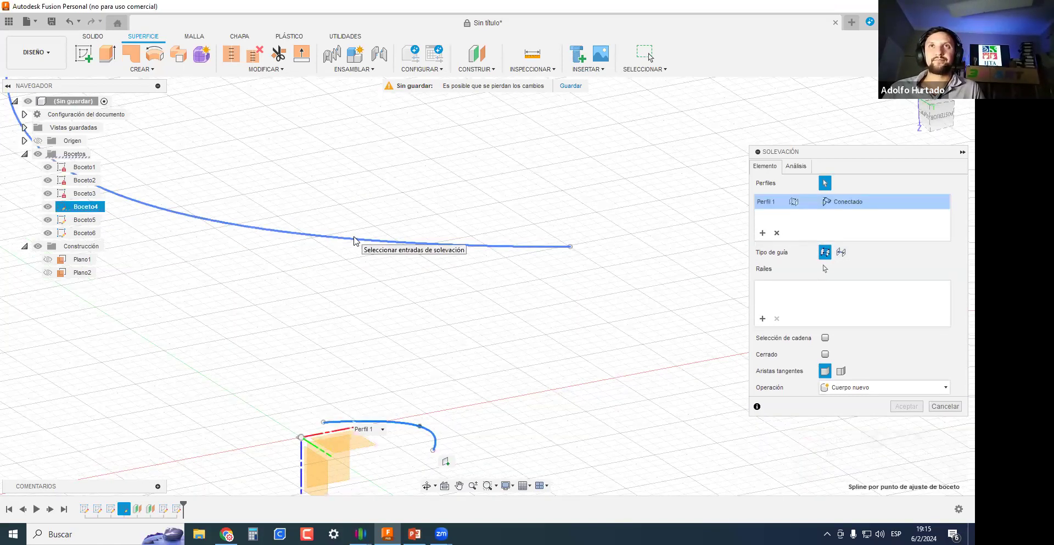
pyautogui.click(355, 240)
pyautogui.scroll(-3, 351, 236)
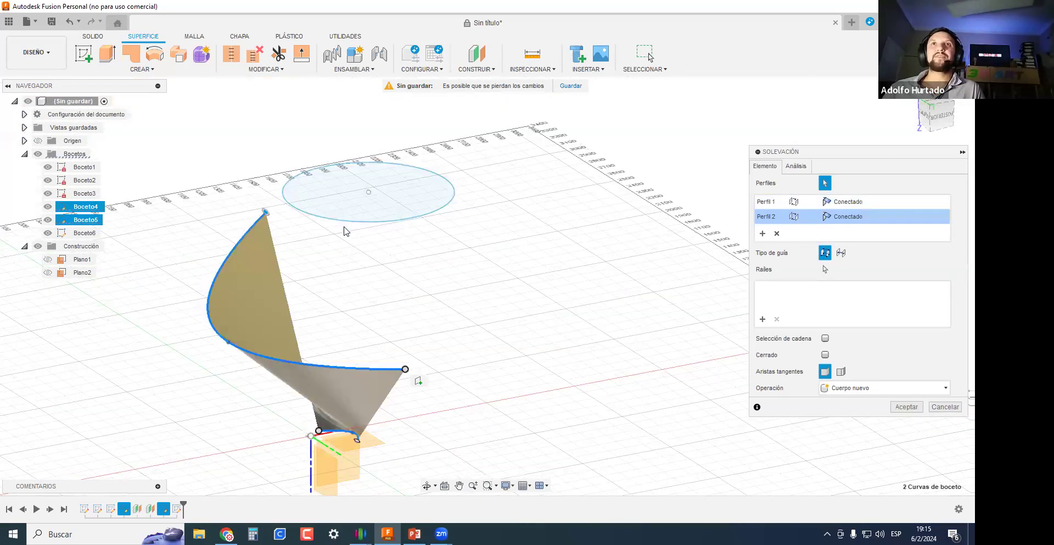
pyautogui.click(347, 222)
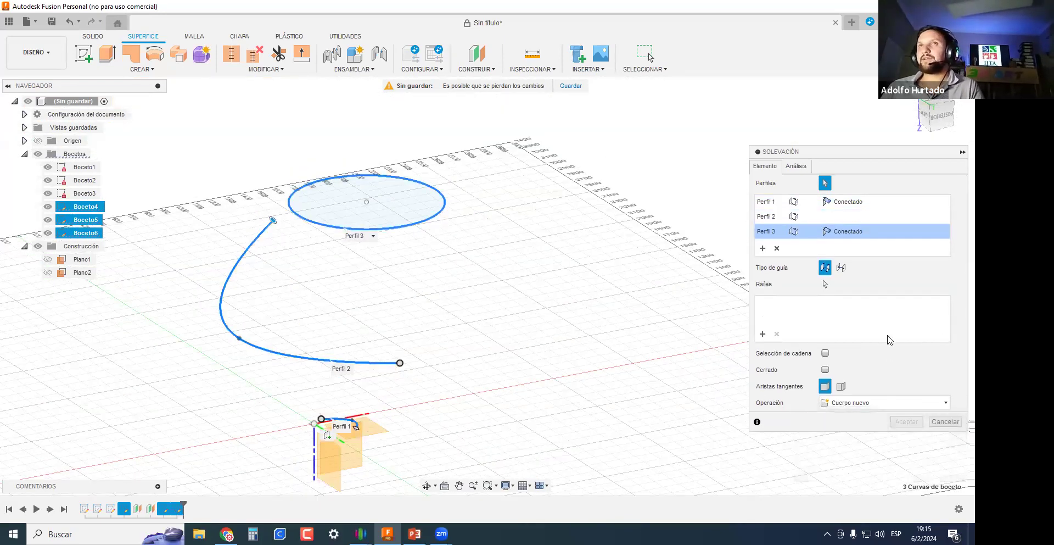
pyautogui.press('Escape')
pyautogui.keyDown('shift'); pyautogui.moveTo(447, 365); pyautogui.dragTo(384, 376, button='middle'); pyautogui.keyUp('shift')
pyautogui.click(115, 63)
pyautogui.press('Escape')
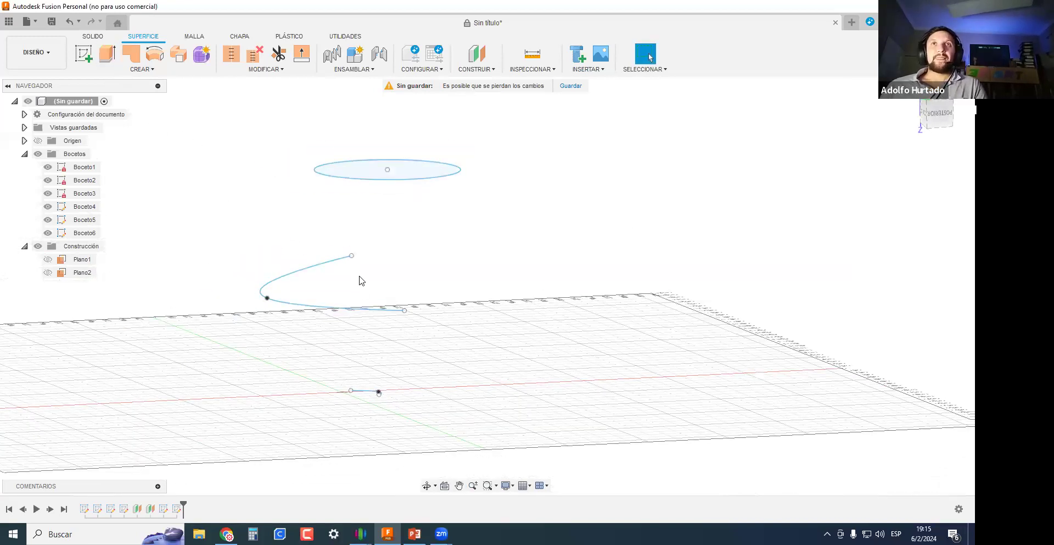
pyautogui.keyDown('shift'); pyautogui.moveTo(393, 330); pyautogui.dragTo(426, 376, button='middle'); pyautogui.keyUp('shift')
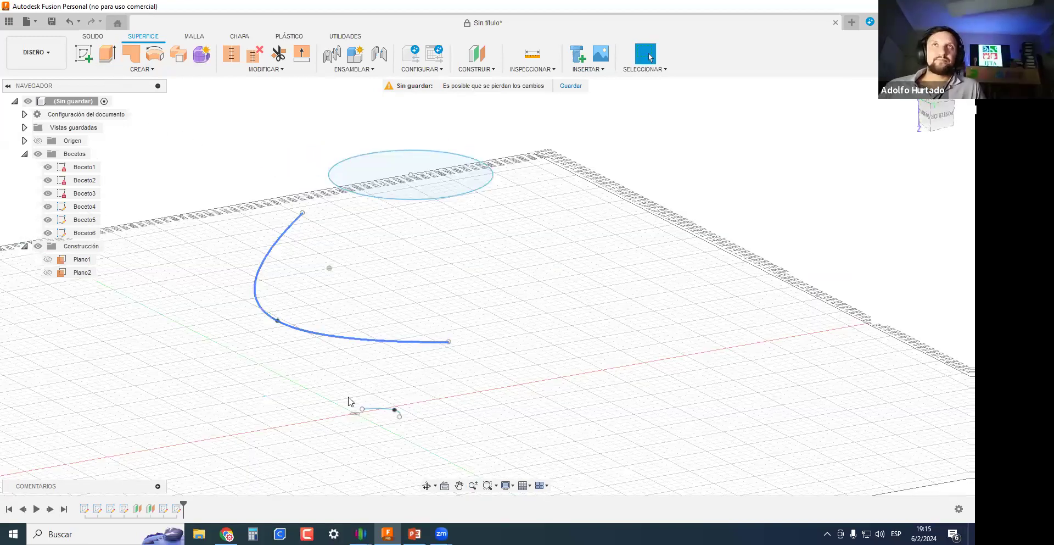
# Preview a surface loft between only the small lower spline and the middle spline, examine its shape and cancel it.
pyautogui.click(140, 69)
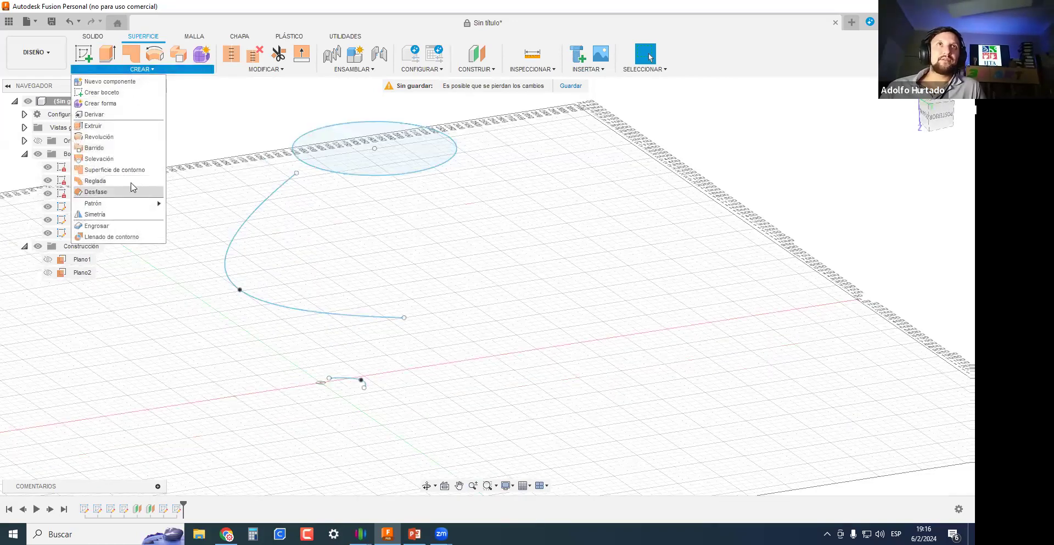
pyautogui.click(100, 159)
pyautogui.scroll(3, 339, 383)
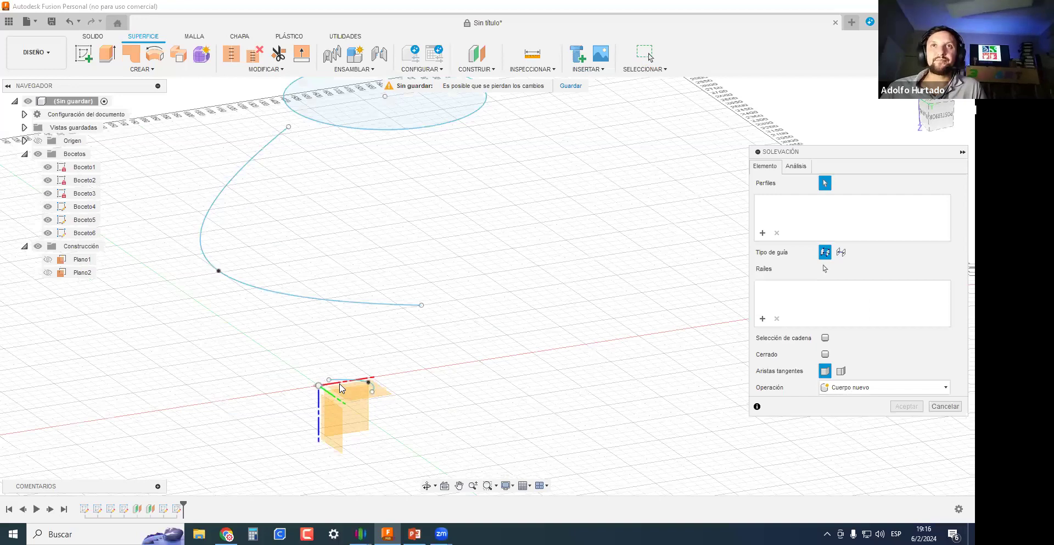
pyautogui.click(340, 384)
pyautogui.scroll(-3, 286, 319)
pyautogui.keyDown('shift'); pyautogui.moveTo(544, 366); pyautogui.dragTo(446, 419, button='middle'); pyautogui.keyUp('shift')
pyautogui.scroll(3, 518, 381)
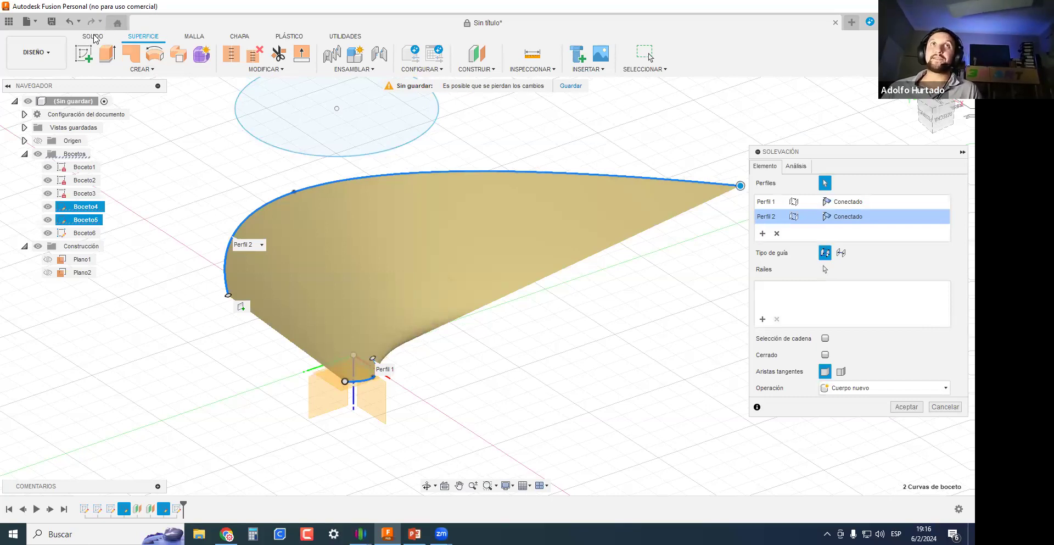
pyautogui.keyDown('shift'); pyautogui.moveTo(482, 365); pyautogui.dragTo(472, 406, button='middle'); pyautogui.keyUp('shift')
pyautogui.scroll(-3, 516, 324)
pyautogui.moveTo(539, 326)
pyautogui.keyDown('shift'); pyautogui.mouseDown(button='middle')
pyautogui.moveTo(518, 306)
pyautogui.moveTo(412, 332)
pyautogui.moveTo(223, 283)
pyautogui.mouseUp(button='middle'); pyautogui.keyUp('shift')
pyautogui.press('Escape')
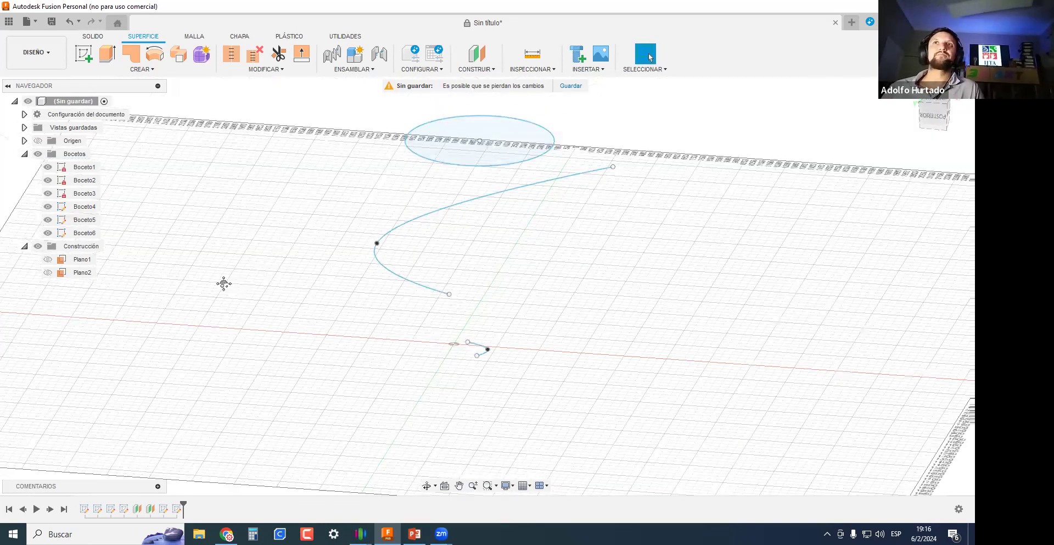
# Create an offset construction plane well above the upper circle, using the circle's profile as its reference.
pyautogui.keyDown('shift'); pyautogui.moveTo(123, 63); pyautogui.dragTo(144, 66, button='middle'); pyautogui.keyUp('shift')
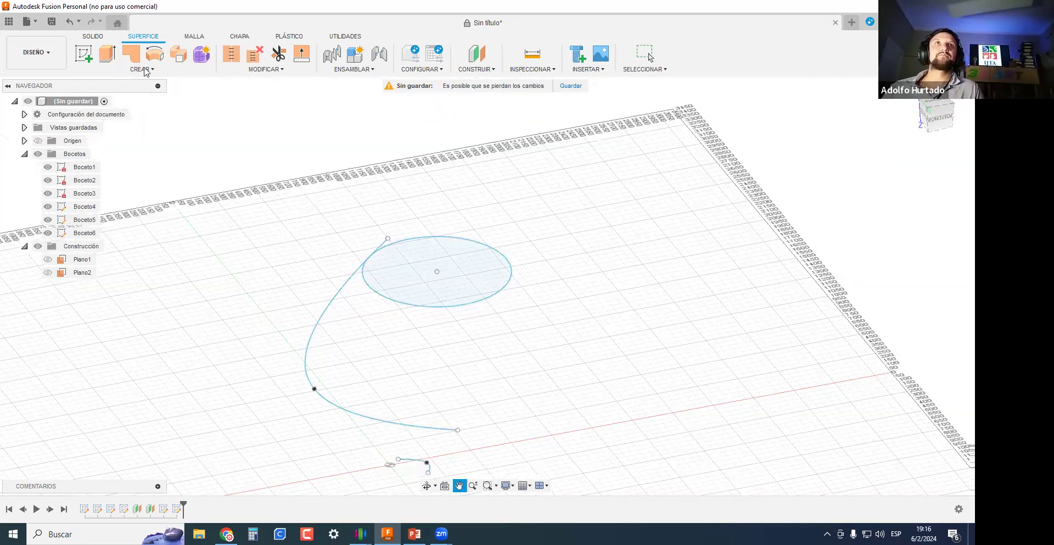
pyautogui.click(478, 54)
pyautogui.click(446, 263)
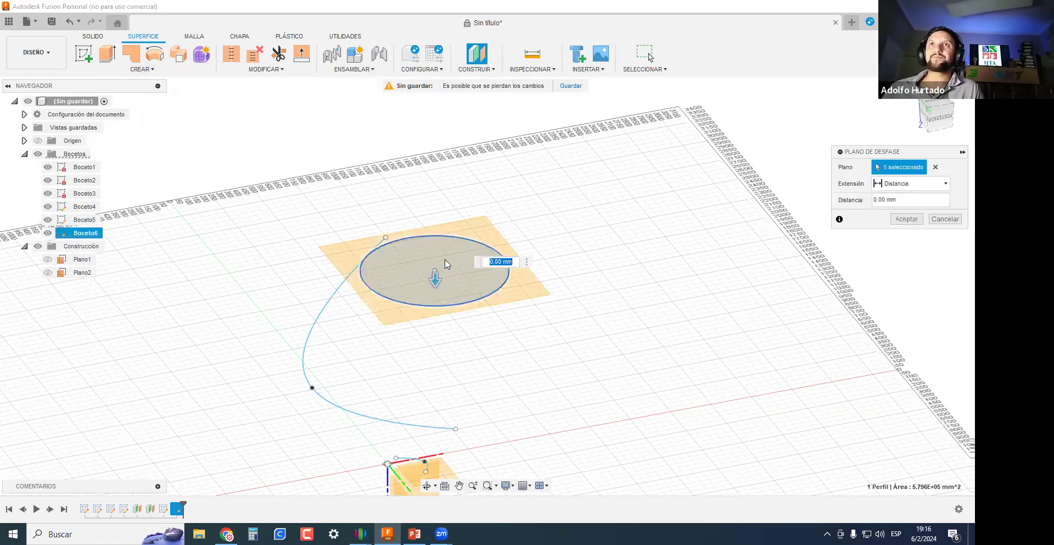
pyautogui.moveTo(433, 280); pyautogui.dragTo(434, 95)
pyautogui.press('Return')
# Sketch a two-point rectangle on the new uppermost plane, overlapping one side of the circle below, and finish the sketch.
pyautogui.scroll(-3, 622, 213)
pyautogui.moveTo(623, 214); pyautogui.dragTo(555, 241, button='middle')
pyautogui.click(84, 53)
pyautogui.click(433, 154)
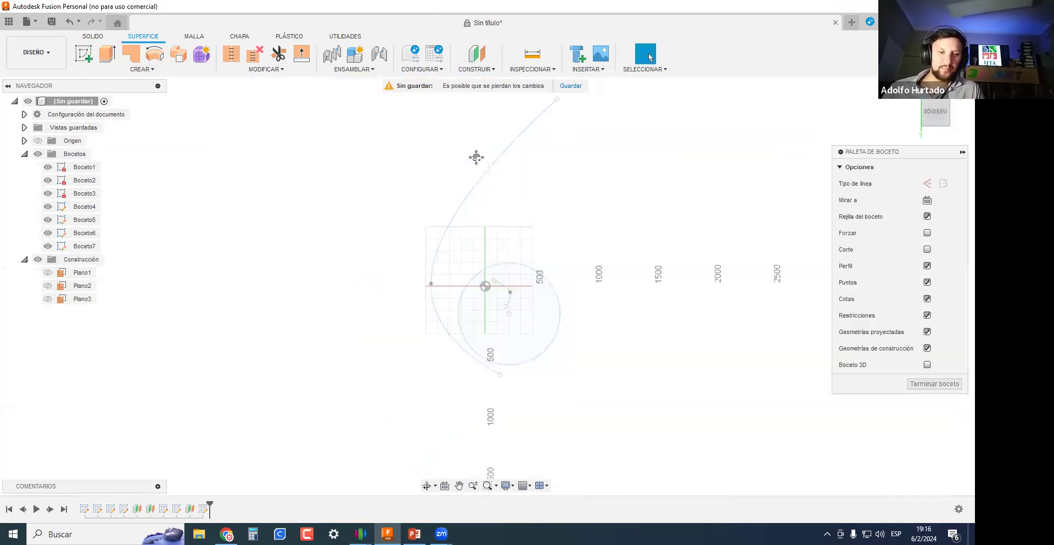
pyautogui.press('r')
pyautogui.click(437, 218)
pyautogui.press('Escape')
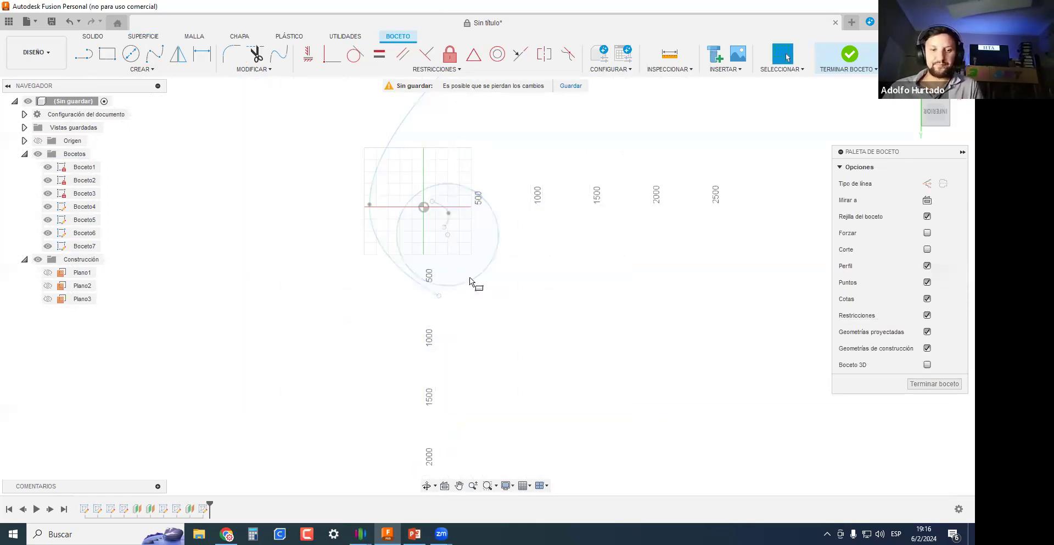
pyautogui.press('r')
pyautogui.click(456, 217)
pyautogui.click(541, 267)
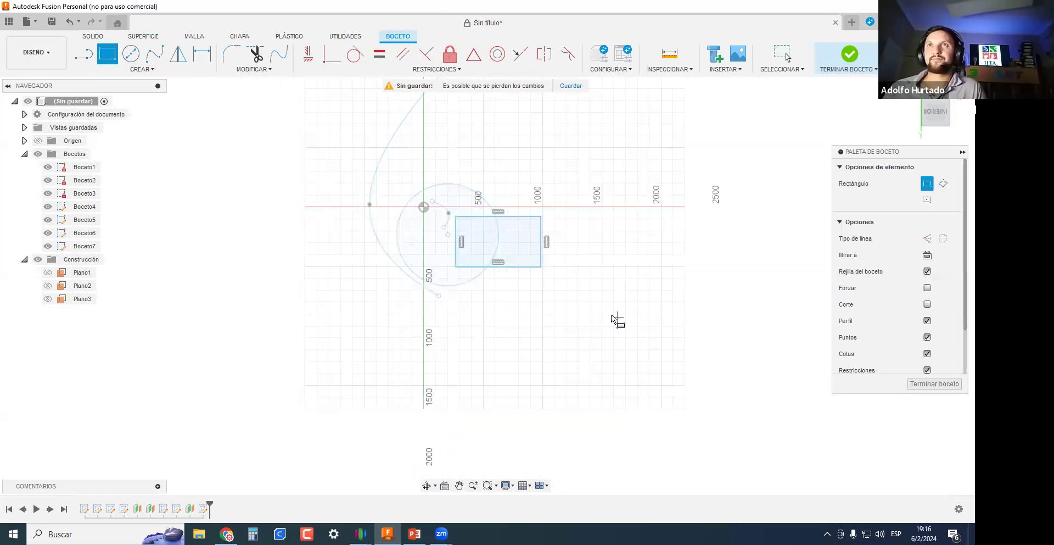
pyautogui.click(933, 383)
# Create a surface loft from the circle to the rectangle with chain selection enabled, and delete the resulting surface.
pyautogui.keyDown('shift'); pyautogui.moveTo(535, 294); pyautogui.dragTo(149, 83, button='middle'); pyautogui.keyUp('shift')
pyautogui.click(133, 71)
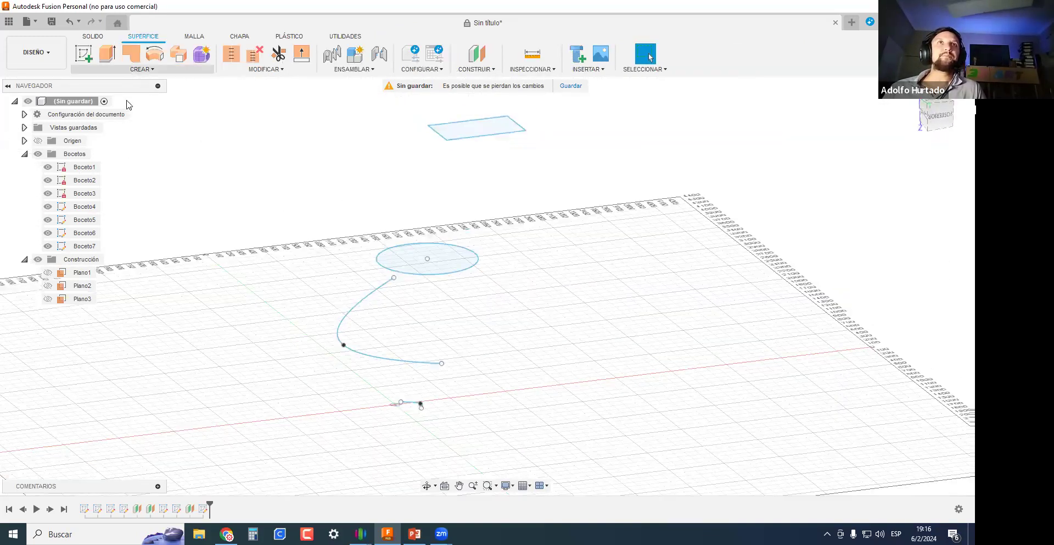
pyautogui.click(108, 162)
pyautogui.scroll(2, 407, 208)
pyautogui.click(406, 269)
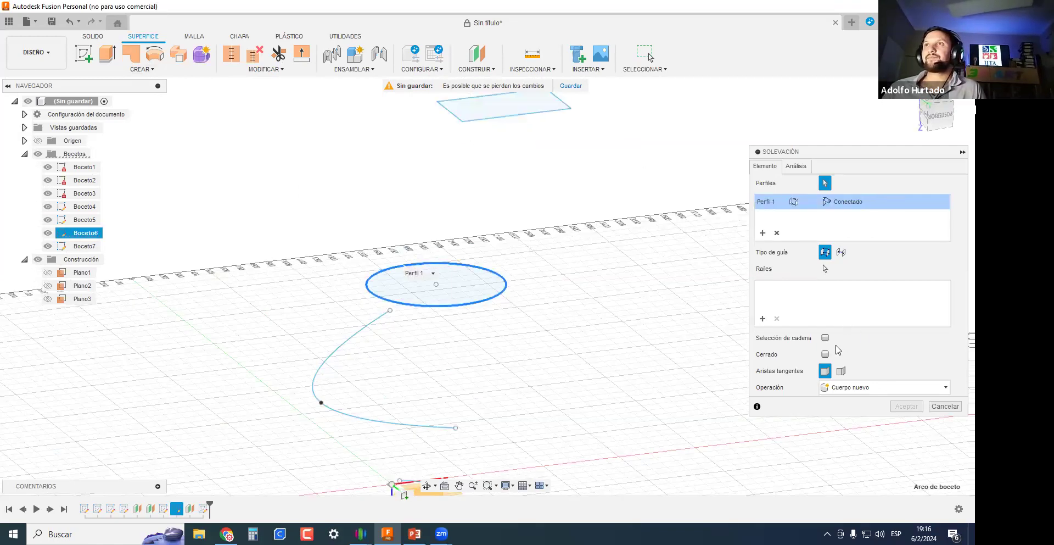
pyautogui.click(825, 338)
pyautogui.keyDown('shift'); pyautogui.moveTo(535, 235); pyautogui.dragTo(659, 223, button='middle'); pyautogui.keyUp('shift')
pyautogui.click(909, 408)
pyautogui.click(522, 263)
pyautogui.press('Delete')
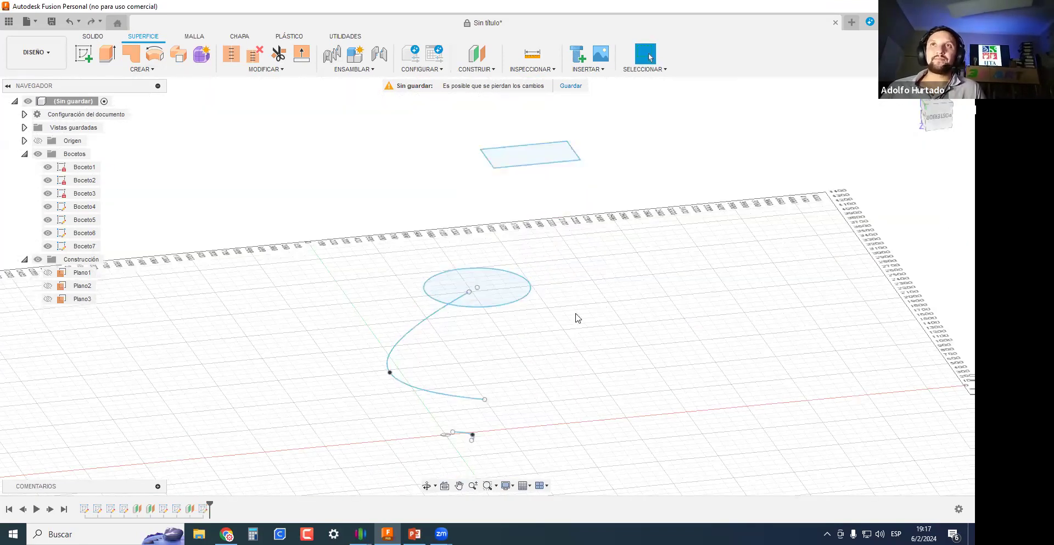
# Delete all the remaining splines, the circle and the rectangle from the workspace.
pyautogui.moveTo(633, 298); pyautogui.dragTo(499, 264, button='middle')
pyautogui.scroll(-2, 494, 329)
pyautogui.moveTo(502, 327)
pyautogui.mouseDown()
pyautogui.moveTo(206, 25)
pyautogui.moveTo(274, 126)
pyautogui.mouseUp()
pyautogui.press('Delete')
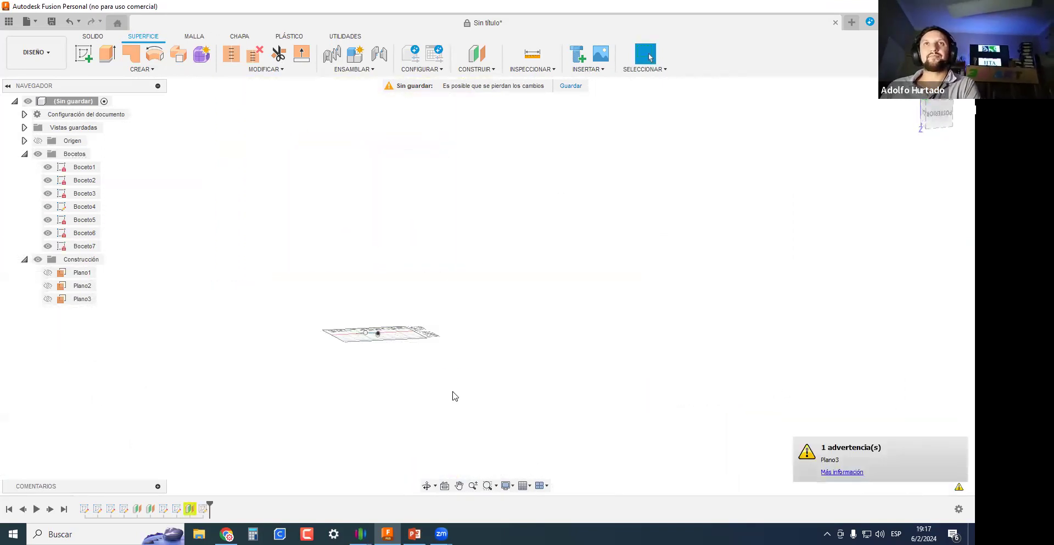
pyautogui.keyDown('shift'); pyautogui.moveTo(348, 247); pyautogui.dragTo(361, 335, button='middle'); pyautogui.keyUp('shift')
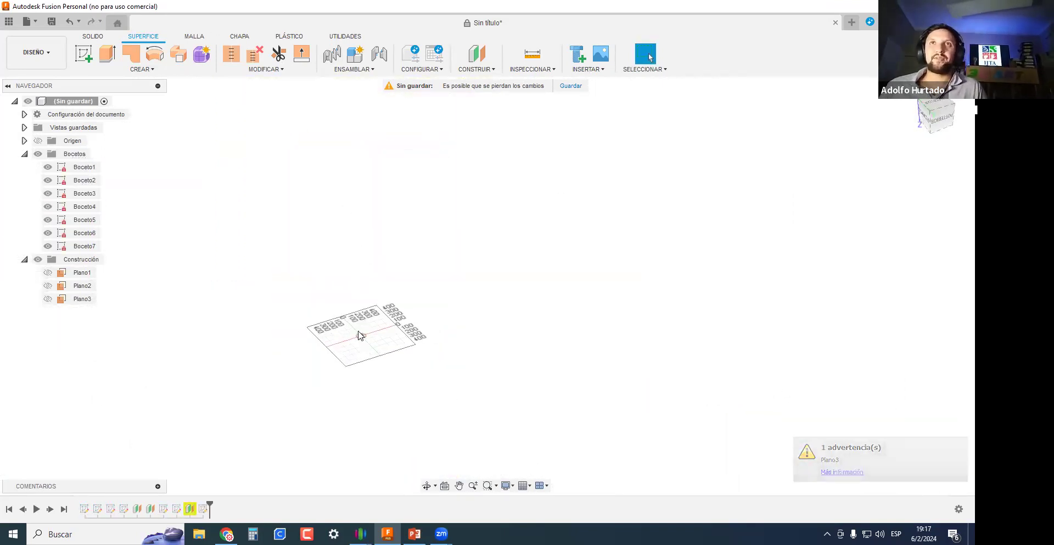
# Sketch an open three-point arched spline about 1812 mm long on the horizontal origin plane and finish the sketch.
pyautogui.scroll(3, 361, 334)
pyautogui.click(83, 56)
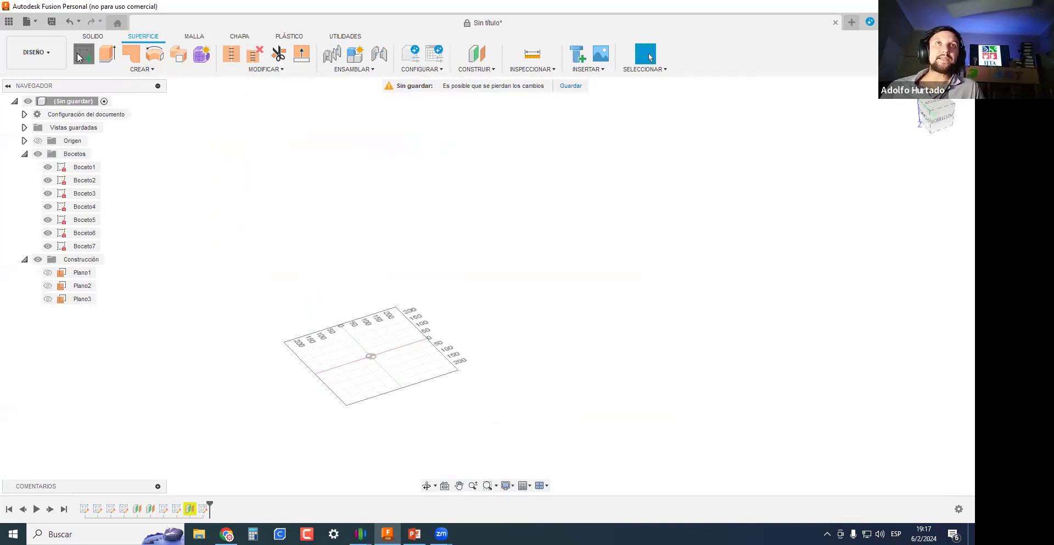
pyautogui.click(423, 369)
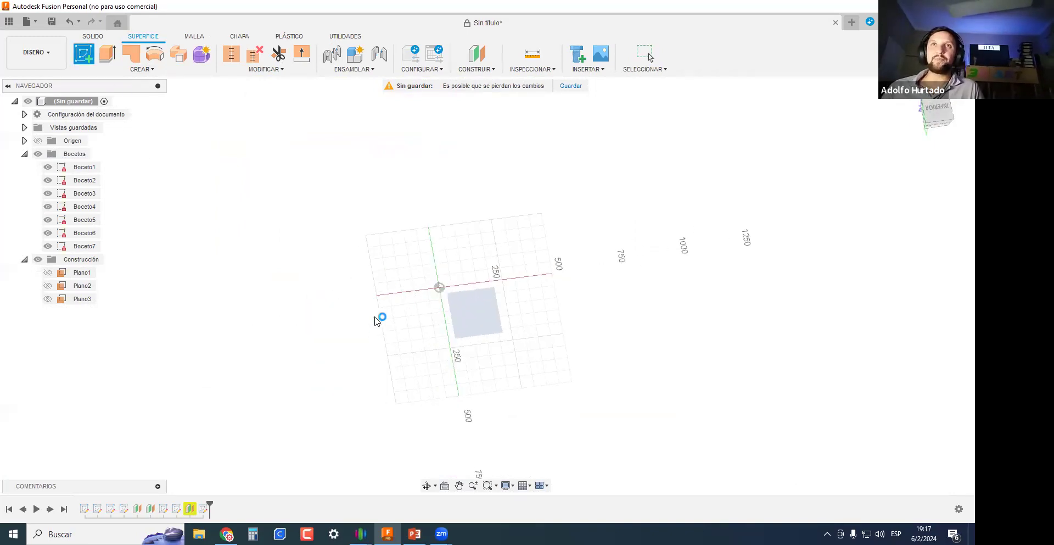
pyautogui.click(372, 261)
pyautogui.click(466, 190)
pyautogui.click(798, 250)
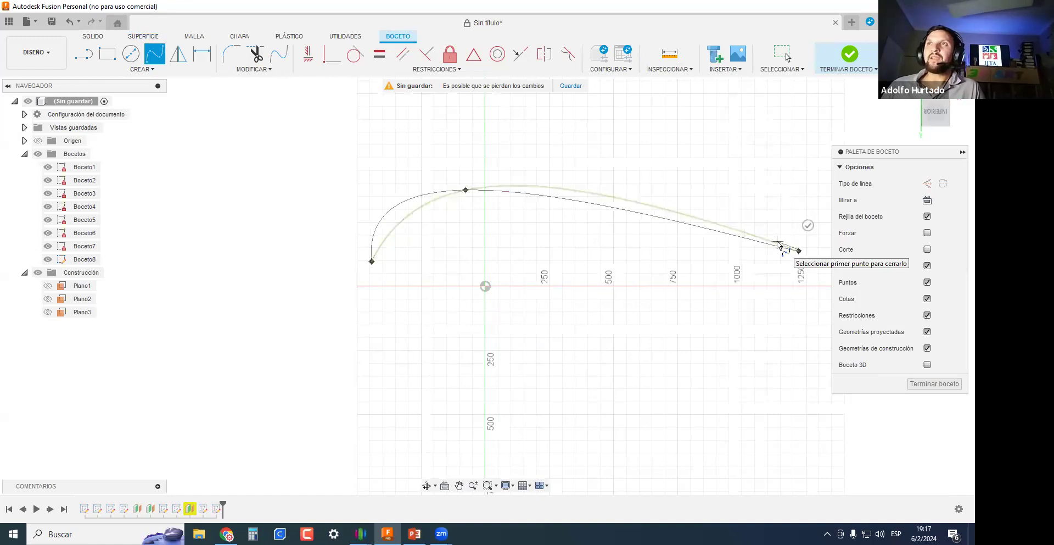
pyautogui.press('Escape')
pyautogui.moveTo(659, 346)
pyautogui.keyDown('shift'); pyautogui.mouseDown(button='middle')
pyautogui.moveTo(588, 302)
pyautogui.moveTo(490, 322)
pyautogui.moveTo(480, 249)
pyautogui.mouseUp(button='middle'); pyautogui.keyUp('shift')
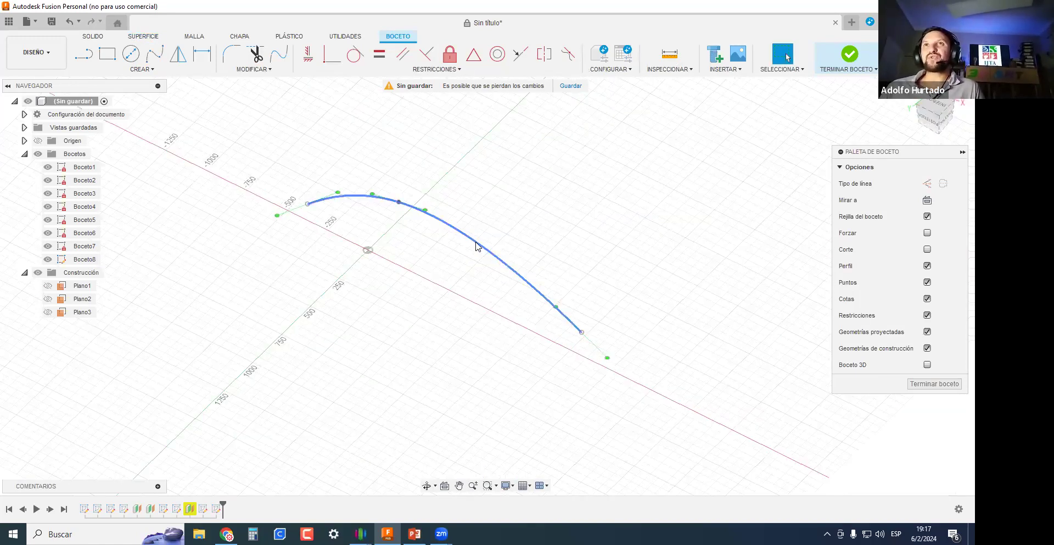
pyautogui.click(477, 246)
pyautogui.scroll(-3, 445, 355)
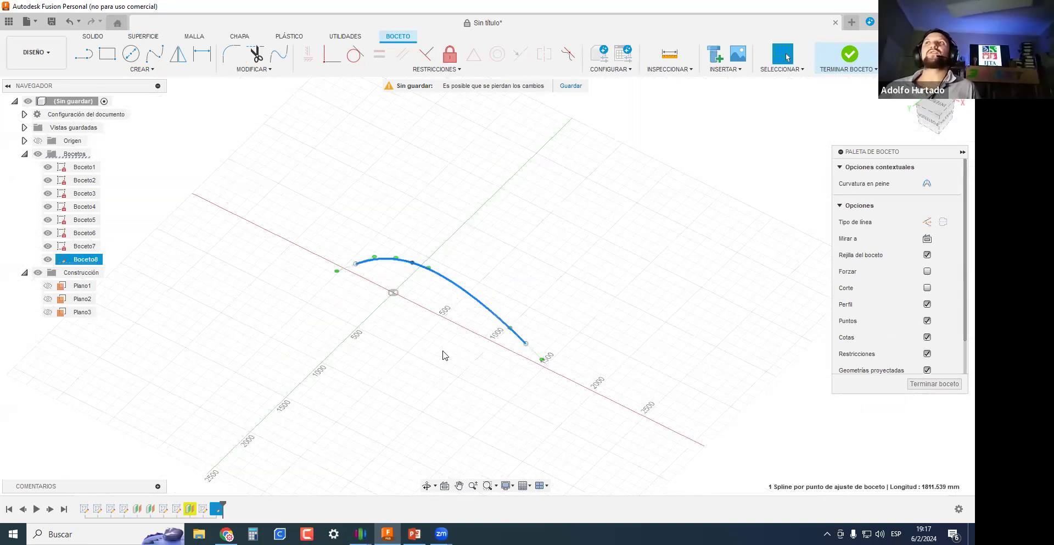
pyautogui.click(936, 385)
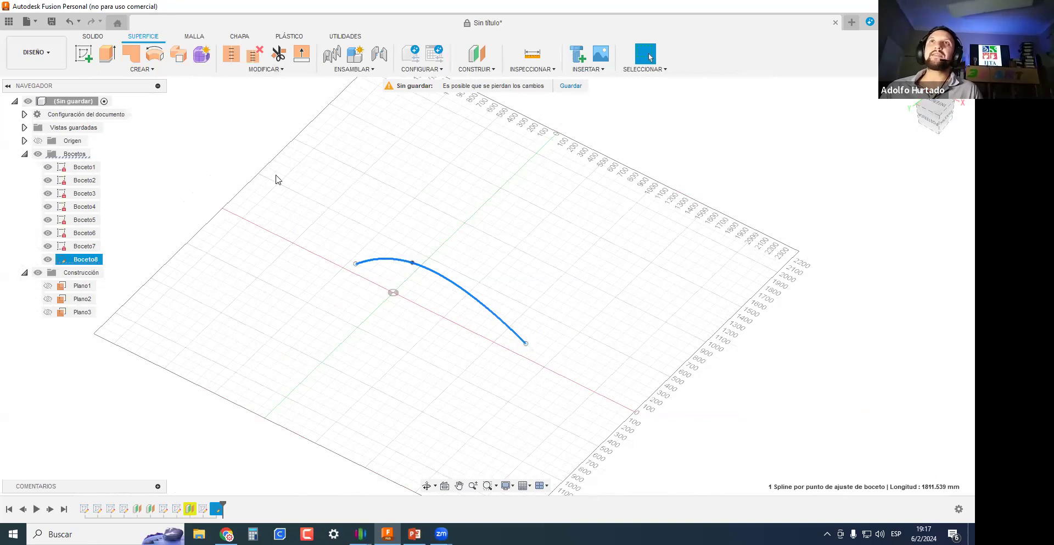
# Show the two lower offset construction planes and start a new sketch on the higher of them.
pyautogui.click(48, 285)
pyautogui.click(48, 298)
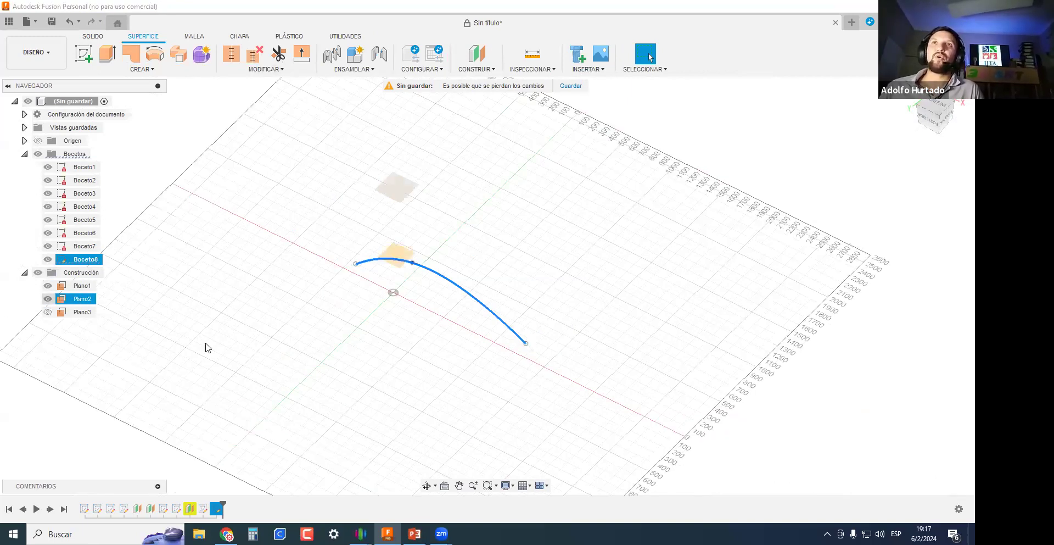
pyautogui.click(83, 54)
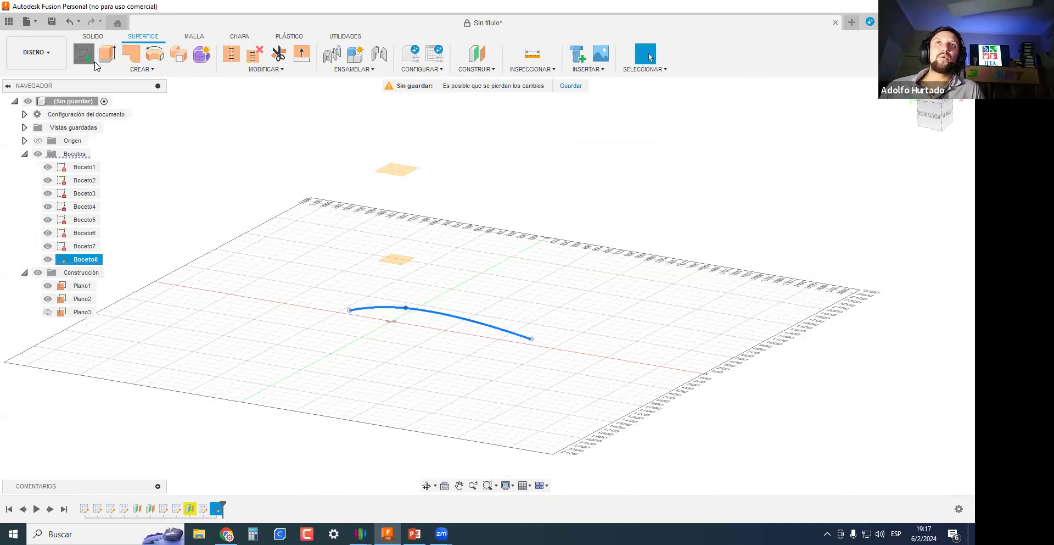
pyautogui.click(396, 170)
pyautogui.moveTo(493, 311)
pyautogui.keyDown('shift'); pyautogui.mouseDown(button='middle')
pyautogui.moveTo(464, 258)
pyautogui.moveTo(496, 275)
pyautogui.mouseUp(button='middle'); pyautogui.keyUp('shift')
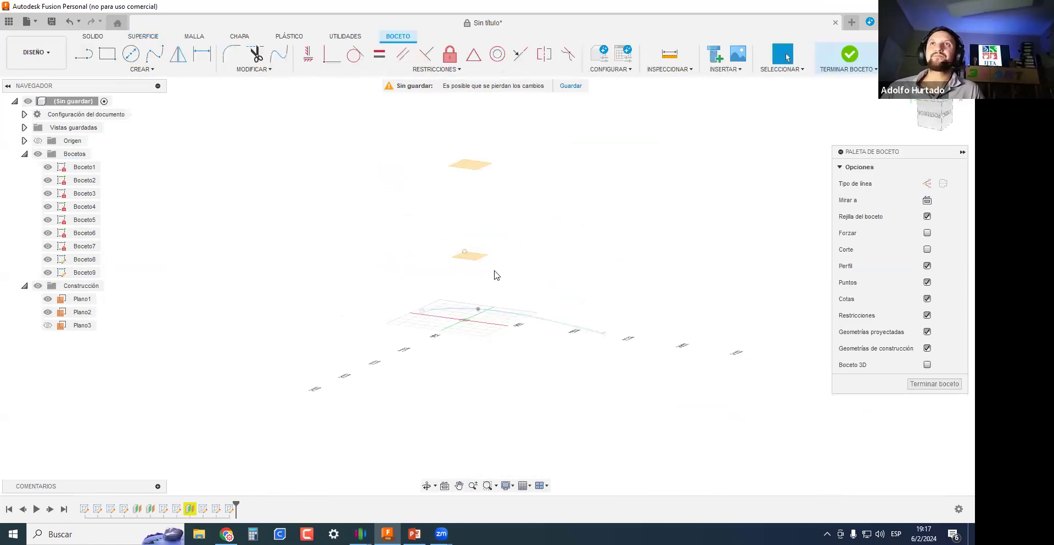
pyautogui.hotkey('ctrl', 'z')
pyautogui.click(84, 53)
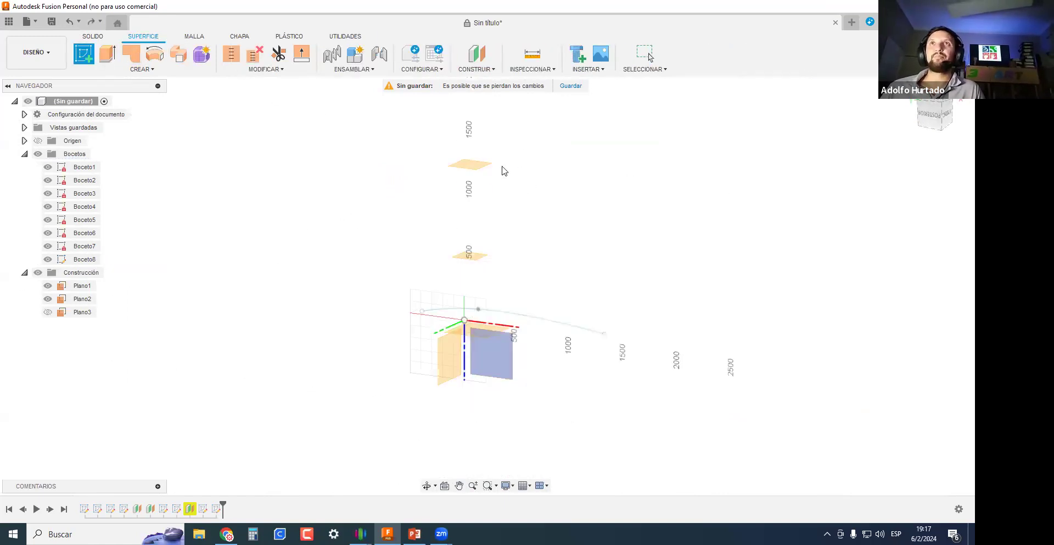
pyautogui.click(471, 168)
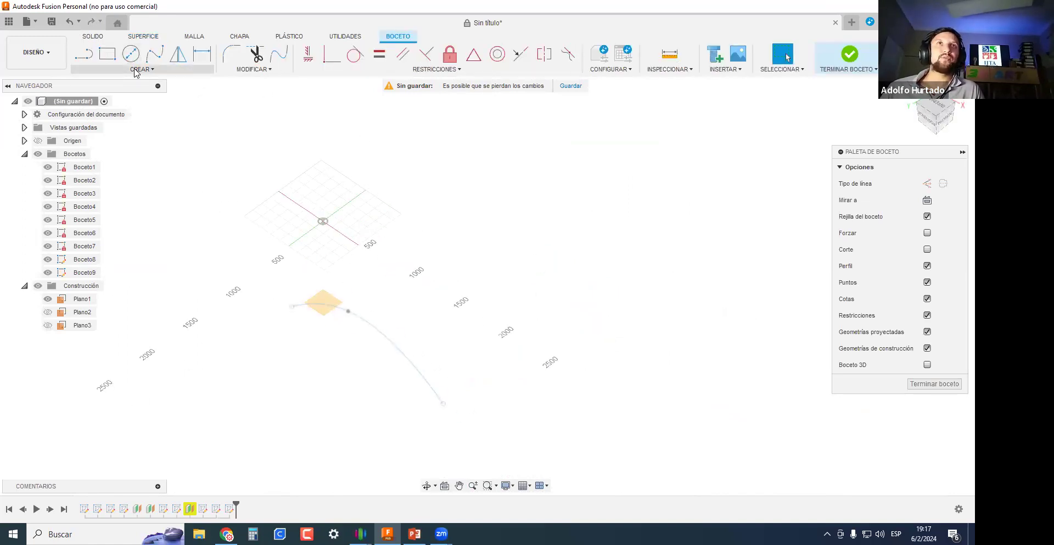
# Place a sketch point and draw a circle centred at about X 577, Y -657 mm on the active plane, and finish the sketch.
pyautogui.click(136, 71)
pyautogui.click(110, 185)
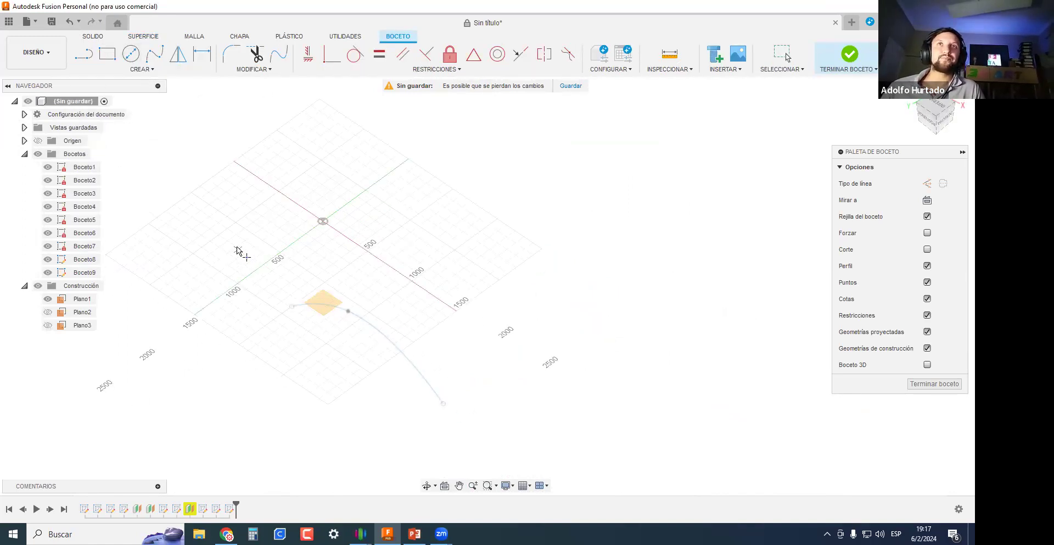
pyautogui.click(131, 53)
pyautogui.click(430, 215)
pyautogui.click(466, 219)
pyautogui.scroll(2, 431, 208)
pyautogui.press('Escape')
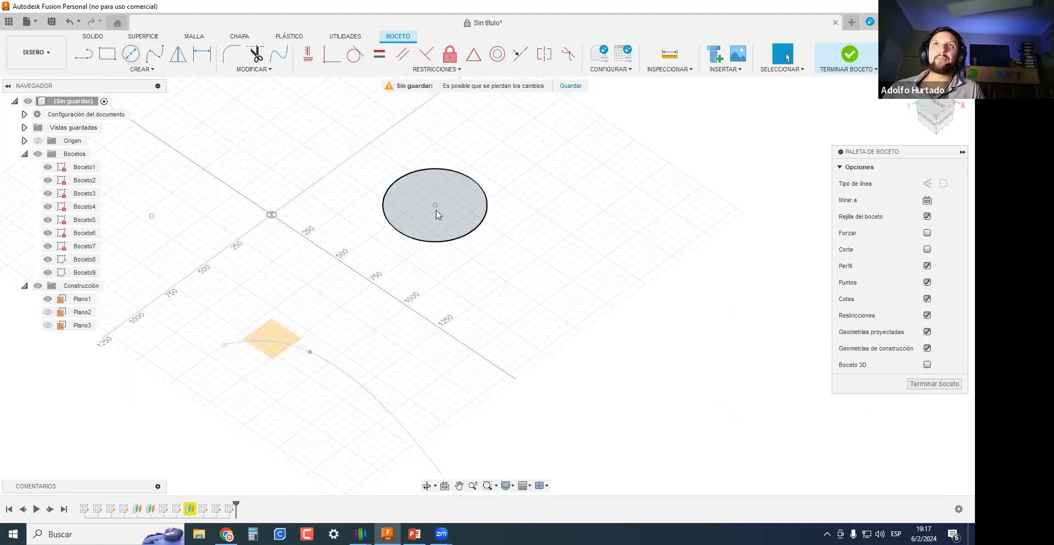
pyautogui.click(936, 384)
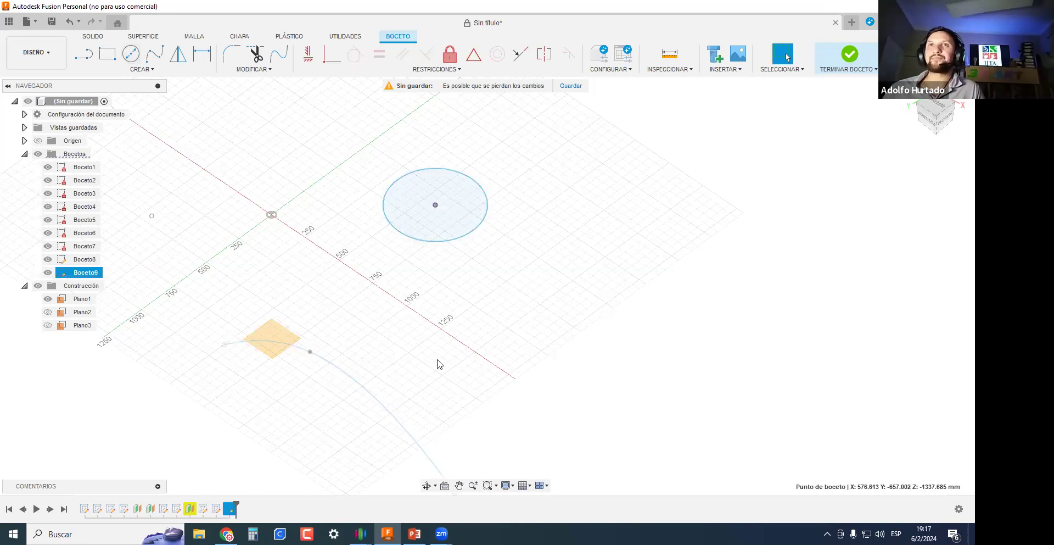
# Loft a surface from the arched spline to the separate sketch point as a new body.
pyautogui.moveTo(496, 330)
pyautogui.keyDown('shift'); pyautogui.mouseDown(button='middle')
pyautogui.moveTo(159, 248)
pyautogui.moveTo(183, 235)
pyautogui.mouseUp(button='middle'); pyautogui.keyUp('shift')
pyautogui.click(234, 249)
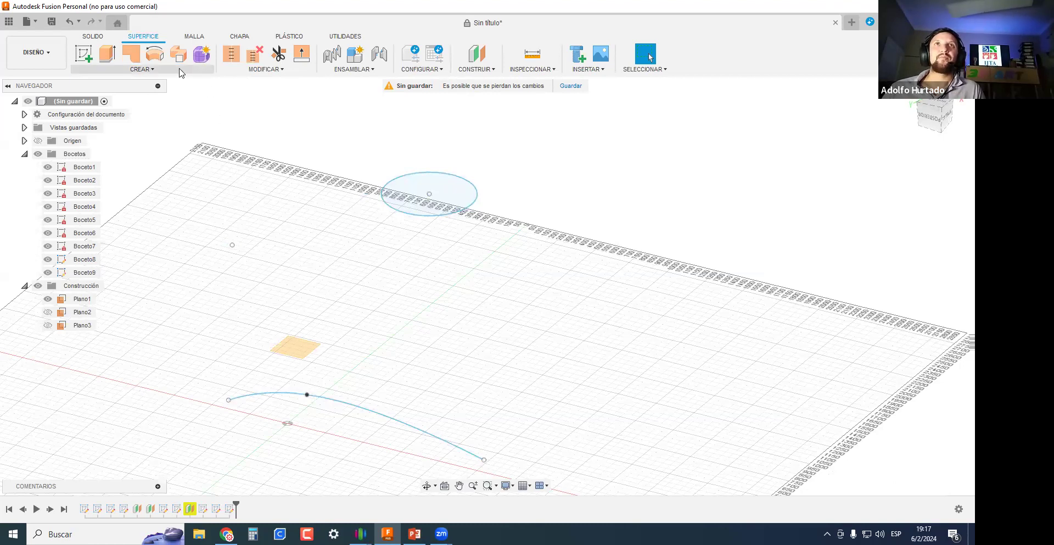
pyautogui.click(142, 69)
pyautogui.click(110, 163)
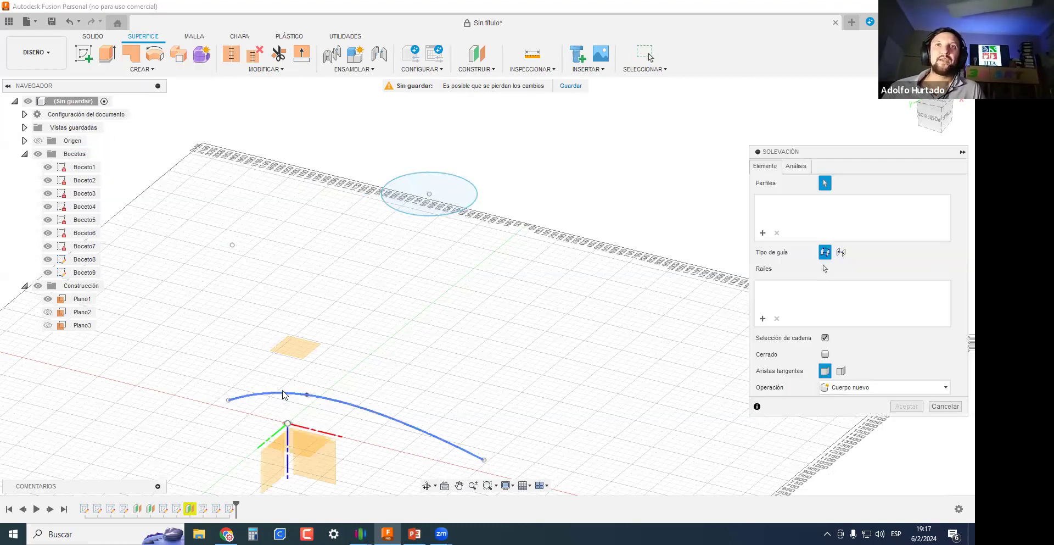
pyautogui.click(230, 245)
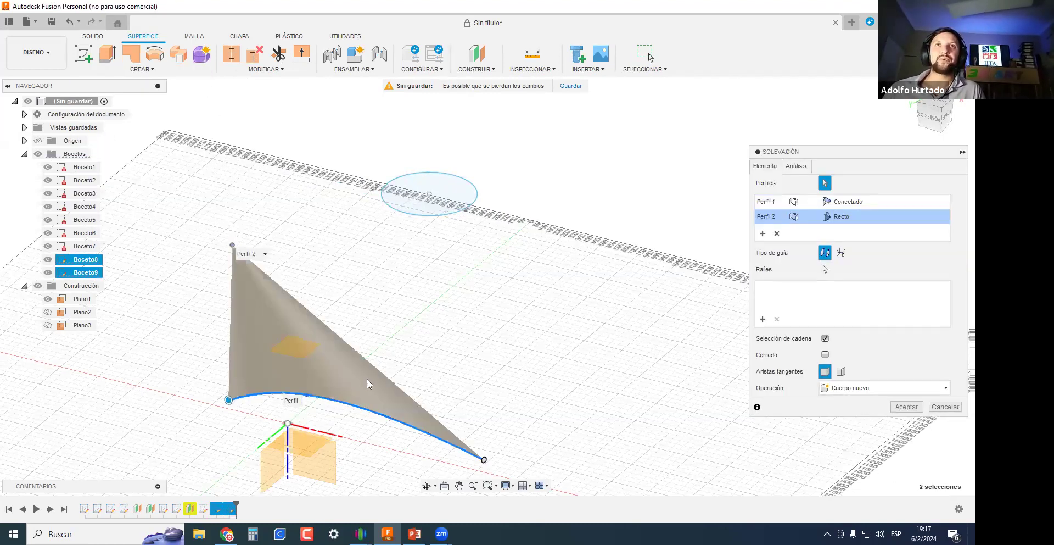
pyautogui.click(906, 407)
# Inspect the lofted surface and undo the loft to the separate sketch point.
pyautogui.moveTo(396, 405)
pyautogui.keyDown('shift'); pyautogui.mouseDown(button='middle')
pyautogui.moveTo(527, 361)
pyautogui.moveTo(555, 308)
pyautogui.moveTo(617, 356)
pyautogui.moveTo(522, 381)
pyautogui.moveTo(296, 406)
pyautogui.moveTo(536, 372)
pyautogui.moveTo(403, 353)
pyautogui.moveTo(369, 370)
pyautogui.moveTo(348, 364)
pyautogui.moveTo(334, 334)
pyautogui.moveTo(351, 344)
pyautogui.moveTo(341, 352)
pyautogui.moveTo(379, 304)
pyautogui.moveTo(358, 308)
pyautogui.moveTo(295, 278)
pyautogui.moveTo(269, 231)
pyautogui.moveTo(306, 280)
pyautogui.mouseUp(button='middle'); pyautogui.keyUp('shift')
pyautogui.scroll(4, 459, 381)
pyautogui.hotkey('ctrl', 'z')
pyautogui.scroll(-3, 468, 419)
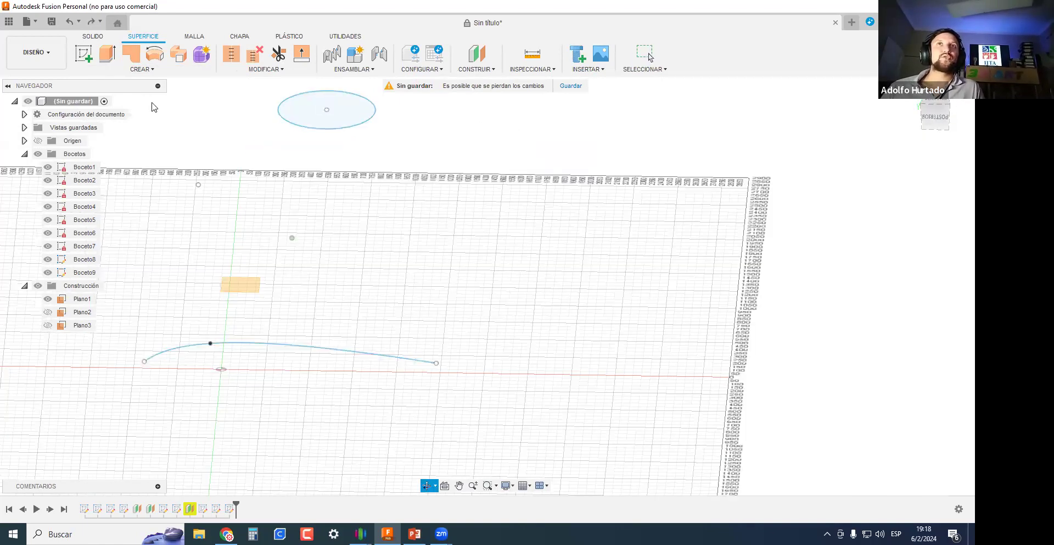
# Preview a surface loft from the arched spline to the circle's centre point and examine its pointed end.
pyautogui.click(134, 69)
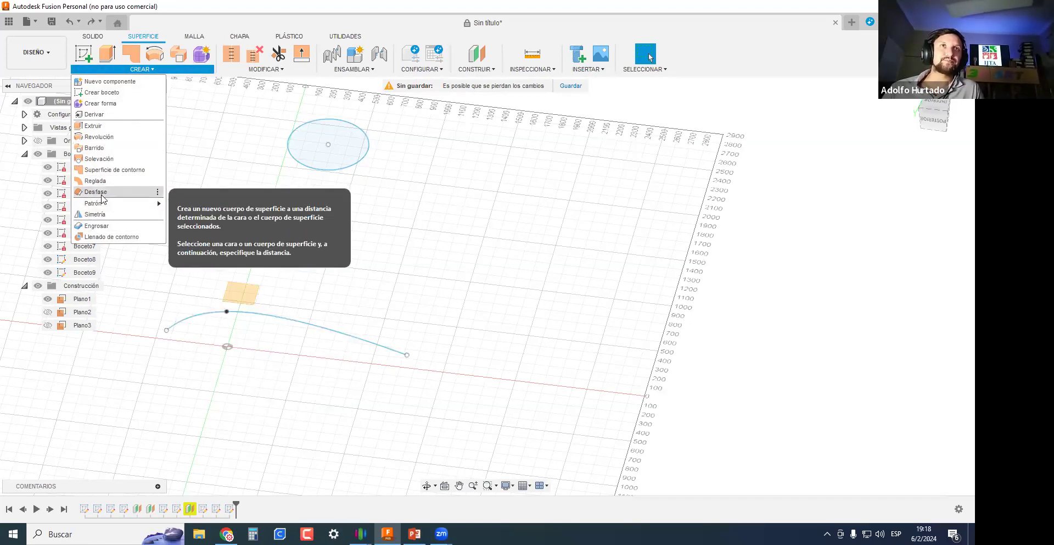
pyautogui.click(99, 159)
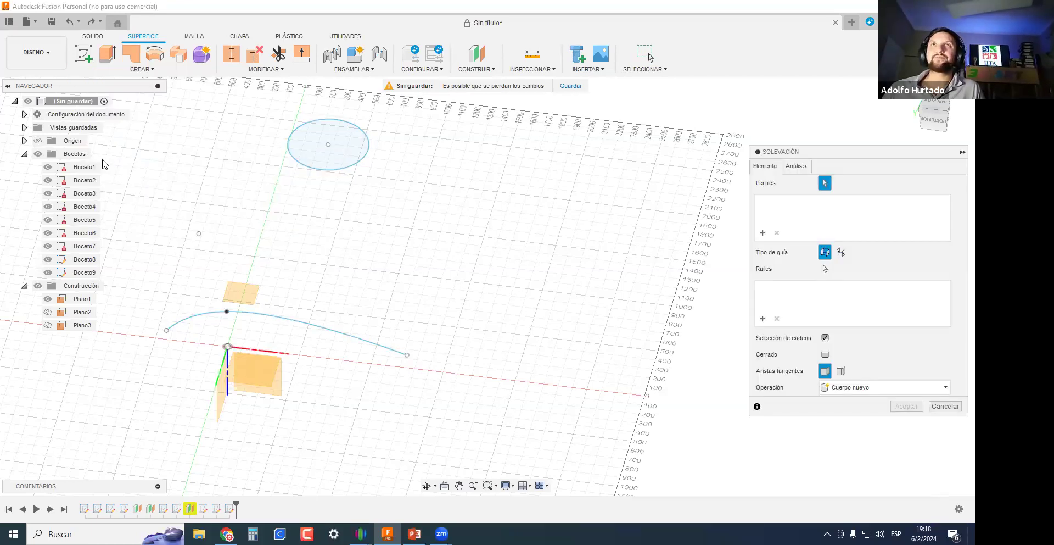
pyautogui.click(291, 327)
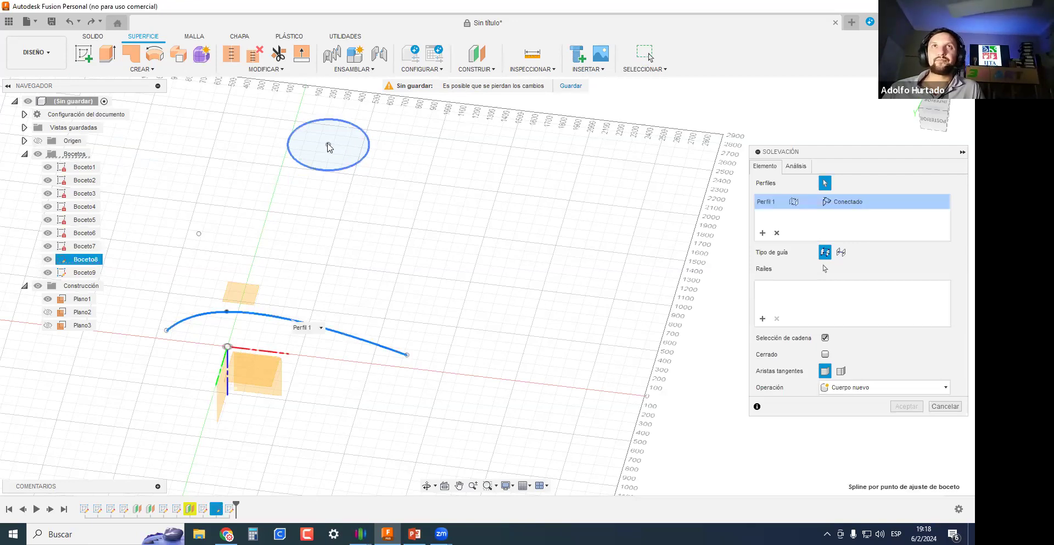
pyautogui.click(327, 145)
pyautogui.scroll(2, 353, 121)
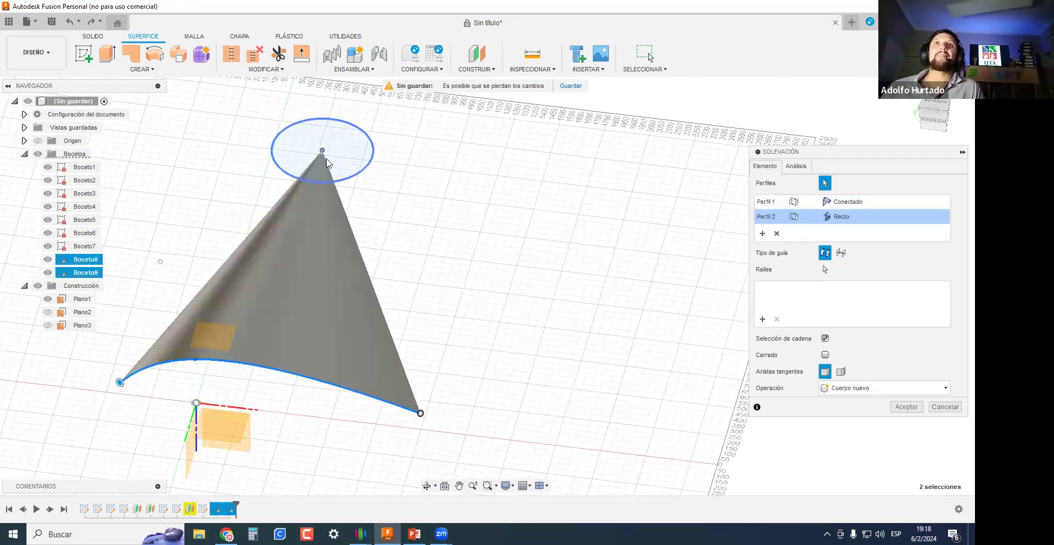
pyautogui.keyDown('shift'); pyautogui.moveTo(346, 174); pyautogui.dragTo(417, 174, button='middle'); pyautogui.keyUp('shift')
pyautogui.scroll(3, 276, 191)
pyautogui.scroll(3, 262, 195)
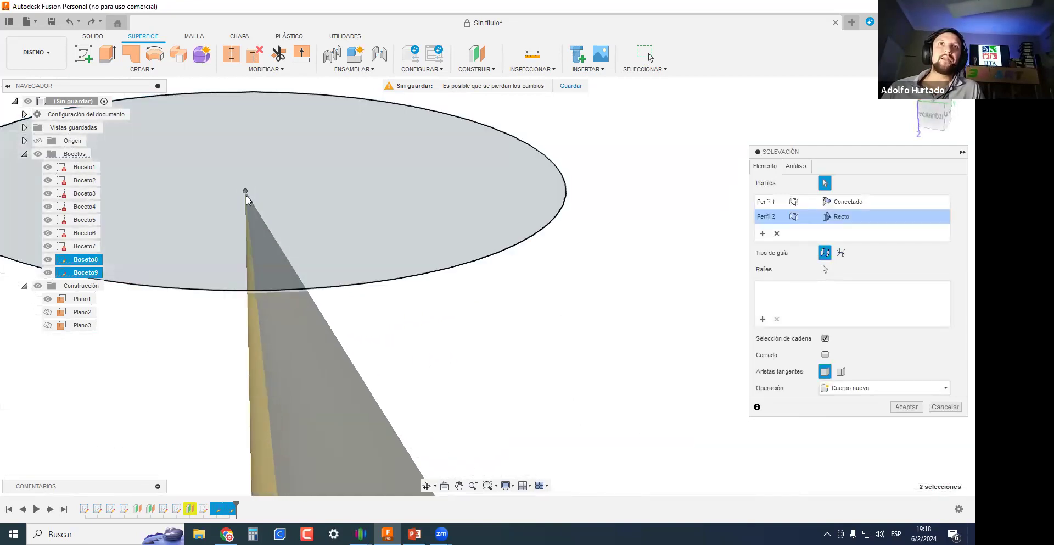
pyautogui.scroll(-4, 252, 226)
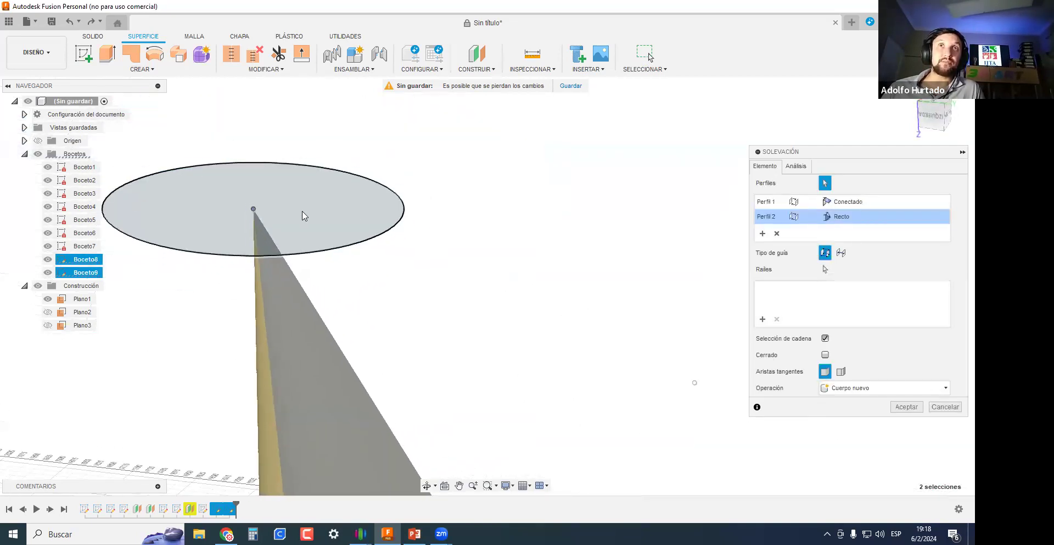
pyautogui.scroll(-5, 302, 213)
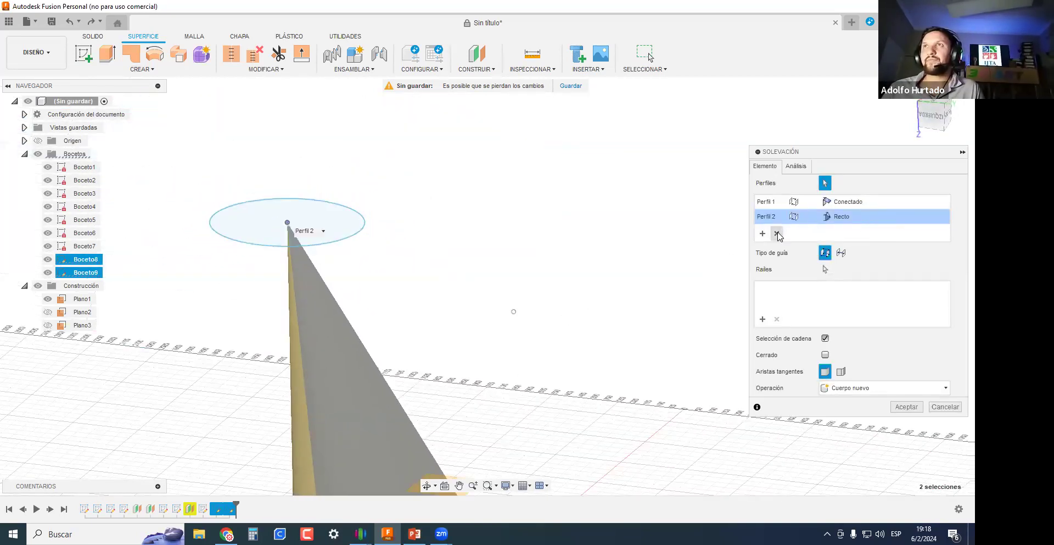
# Try replacing the loft's second profile with the circle's edge, and cancel the loft.
pyautogui.click(776, 233)
pyautogui.click(300, 246)
pyautogui.keyDown('shift'); pyautogui.moveTo(322, 344); pyautogui.dragTo(514, 369, button='middle'); pyautogui.keyUp('shift')
pyautogui.scroll(-1, 426, 303)
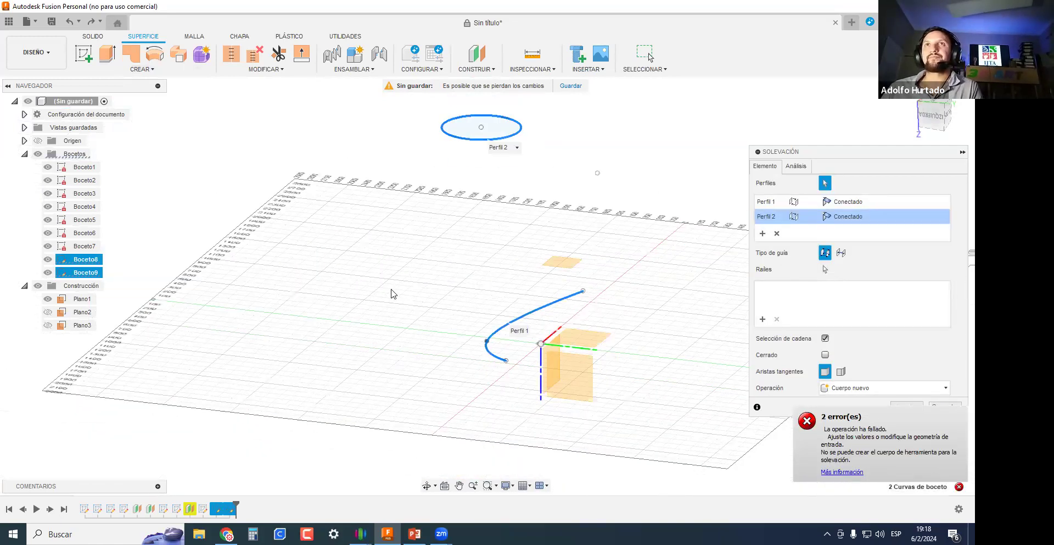
pyautogui.press('Escape')
# Examine the circle's edge and its centre point as separate selectable loft profiles.
pyautogui.moveTo(394, 292); pyautogui.dragTo(278, 405, button='middle')
pyautogui.scroll(3, 369, 217)
pyautogui.click(360, 195)
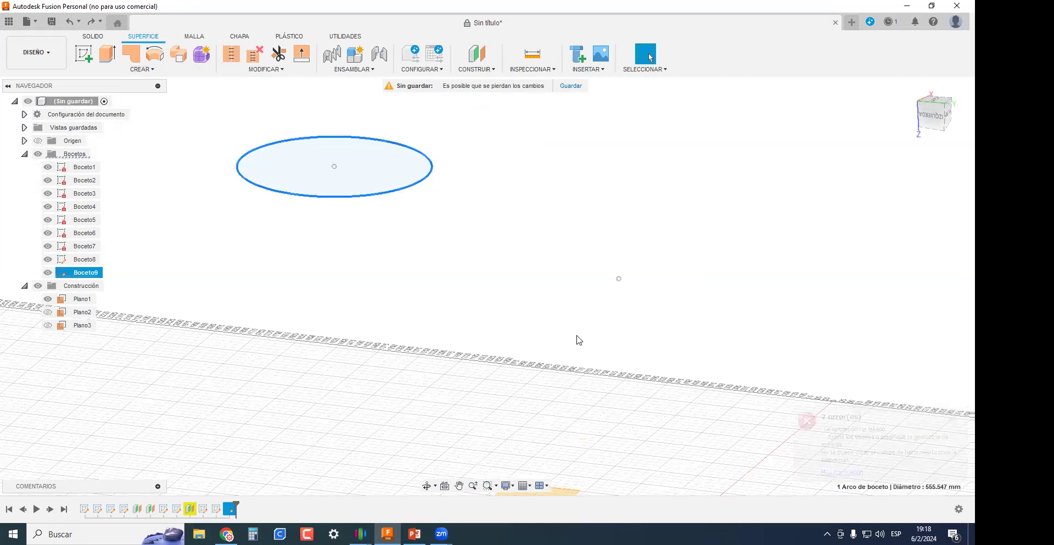
pyautogui.click(577, 336)
pyautogui.click(336, 172)
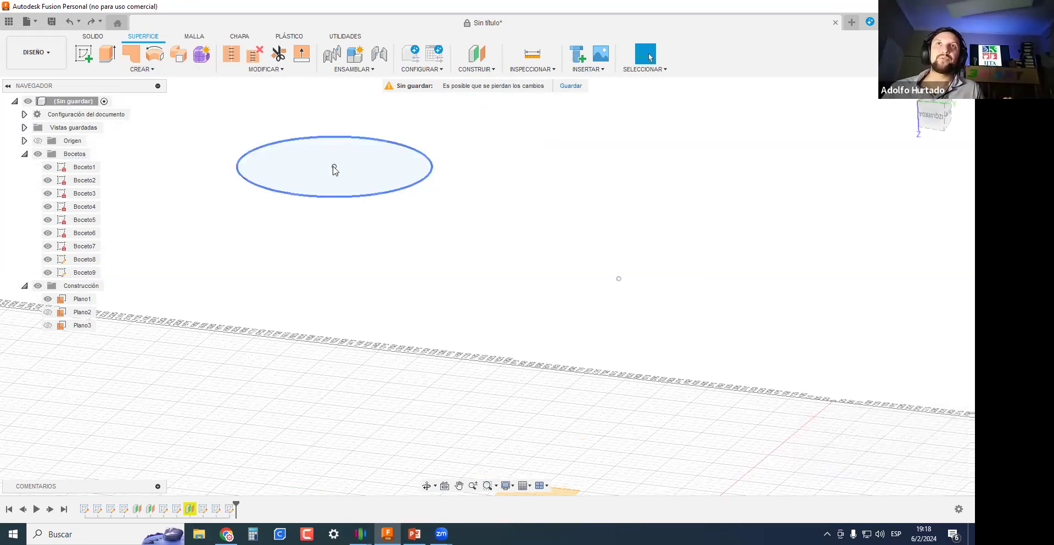
# Create a new surface body by lofting the arched spline to the sketch point outside the circle.
pyautogui.keyDown('shift'); pyautogui.moveTo(336, 172); pyautogui.dragTo(172, 98, button='middle'); pyautogui.keyUp('shift')
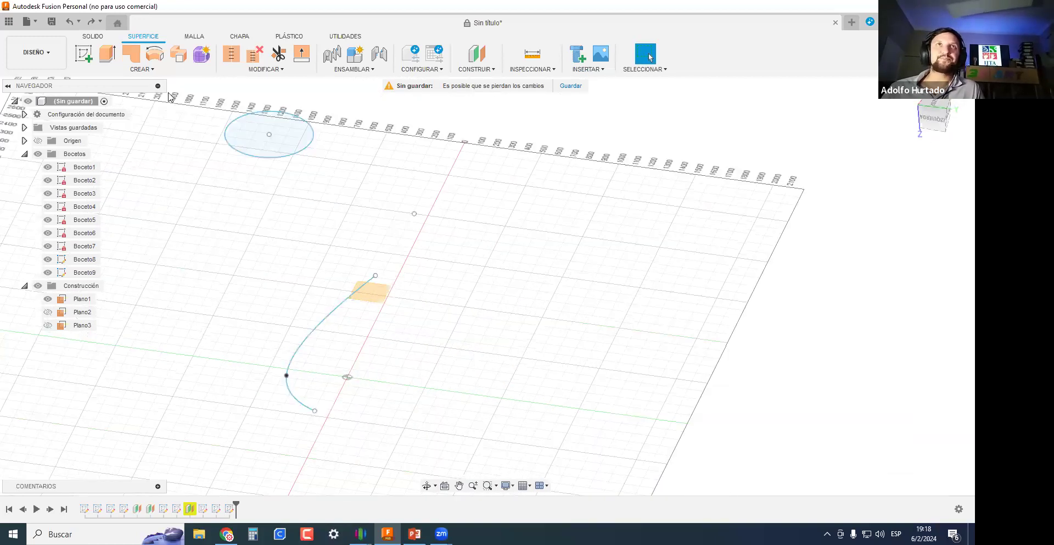
pyautogui.click(142, 69)
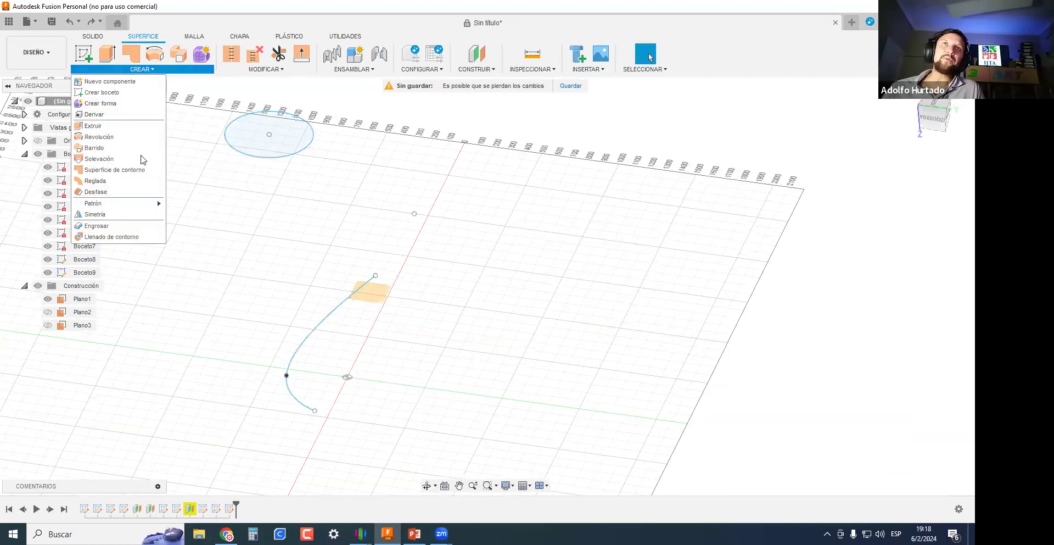
pyautogui.click(98, 160)
pyautogui.click(295, 350)
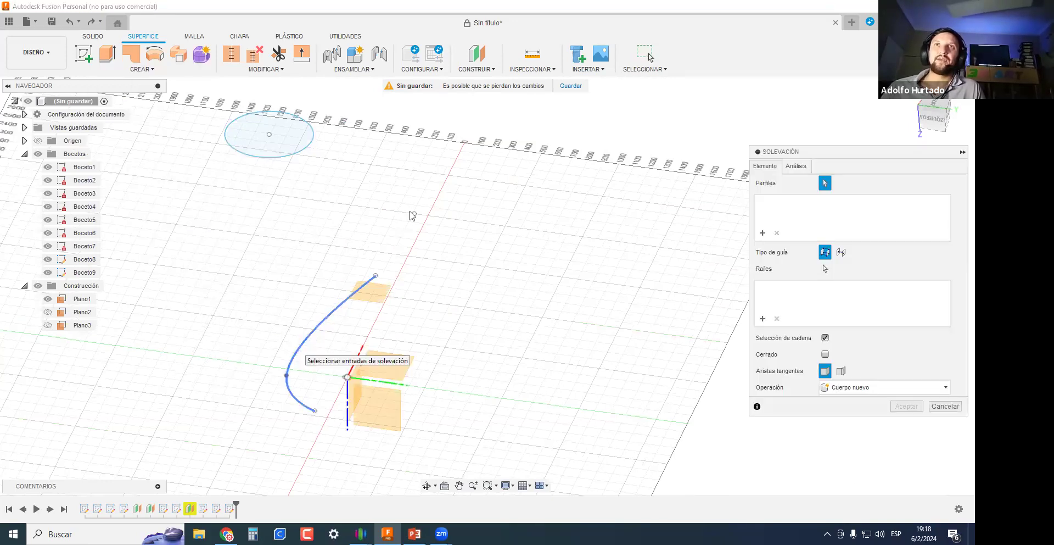
pyautogui.click(414, 214)
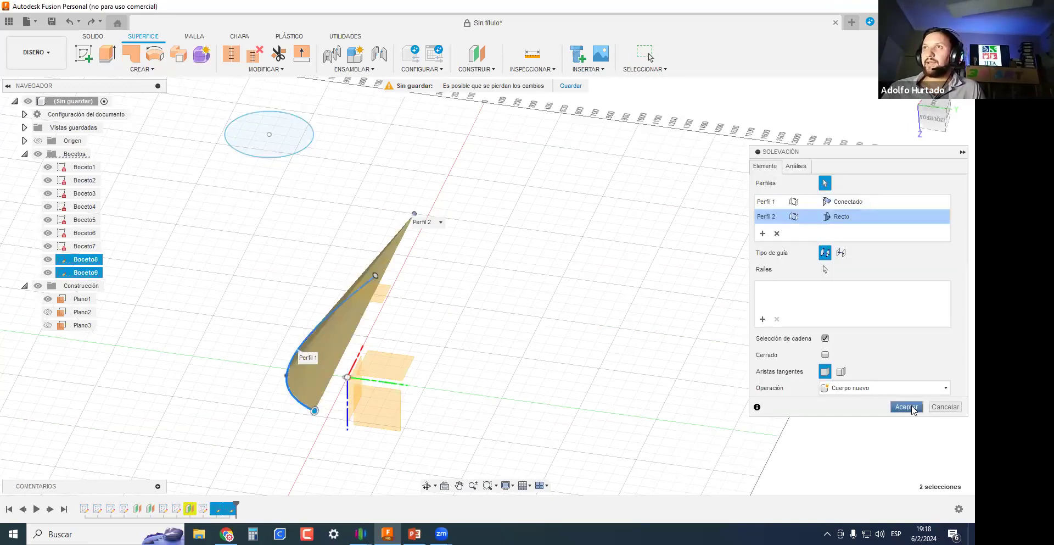
pyautogui.click(913, 407)
pyautogui.keyDown('shift'); pyautogui.moveTo(466, 333); pyautogui.dragTo(360, 340, button='middle'); pyautogui.keyUp('shift')
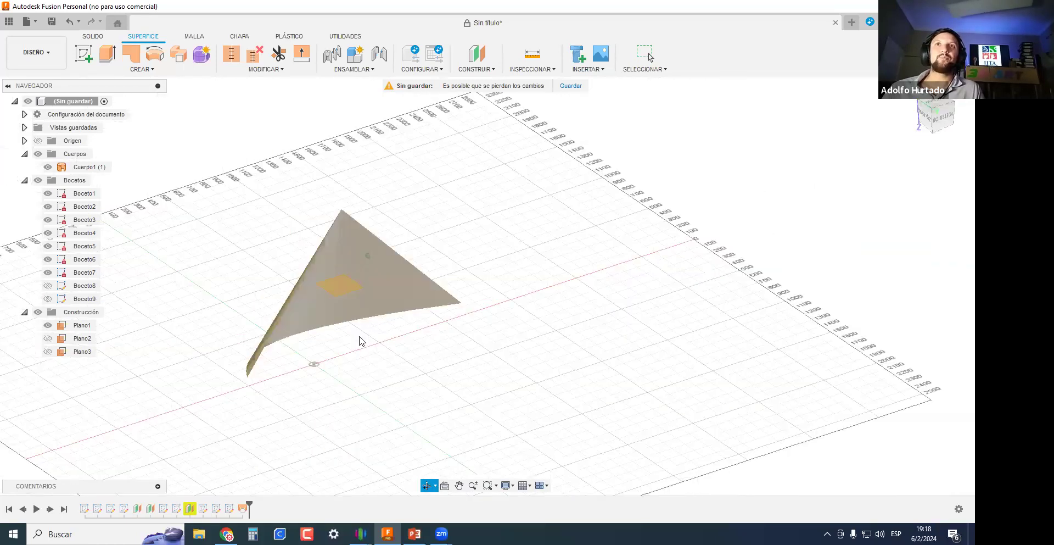
# Thicken the lofted surface by 10 mm on one side as a new body.
pyautogui.click(142, 69)
pyautogui.click(96, 225)
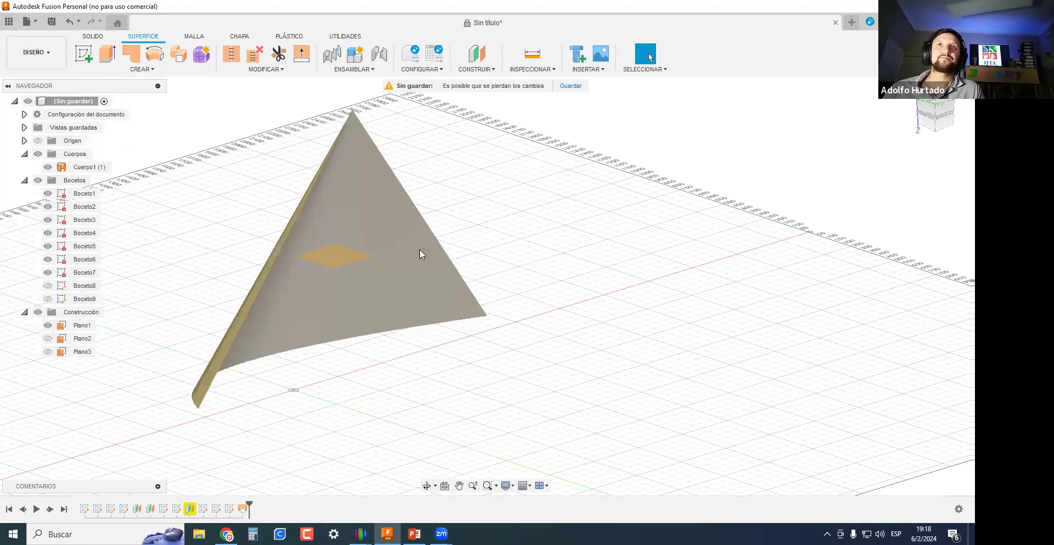
pyautogui.click(367, 217)
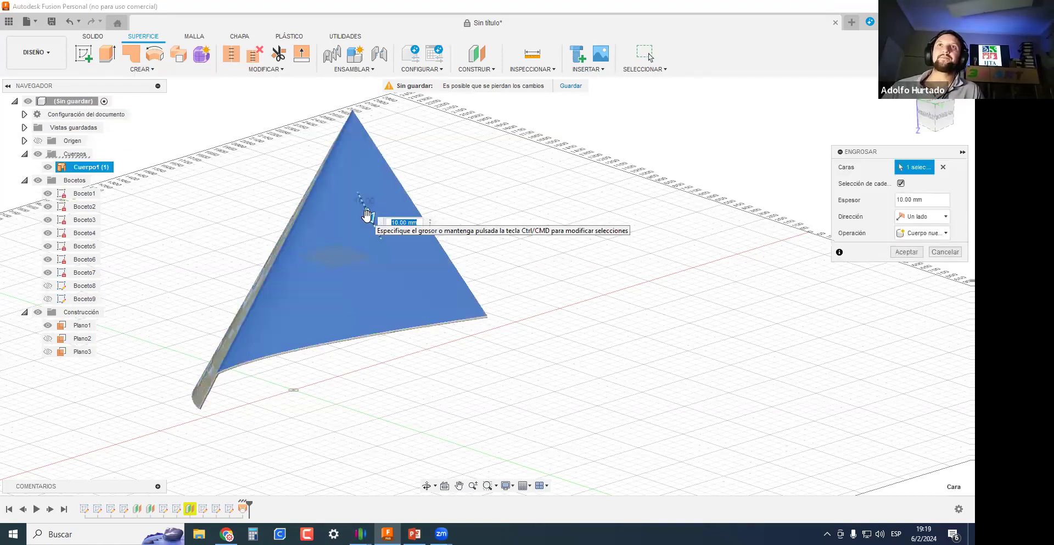
pyautogui.write('10')
pyautogui.press('Return')
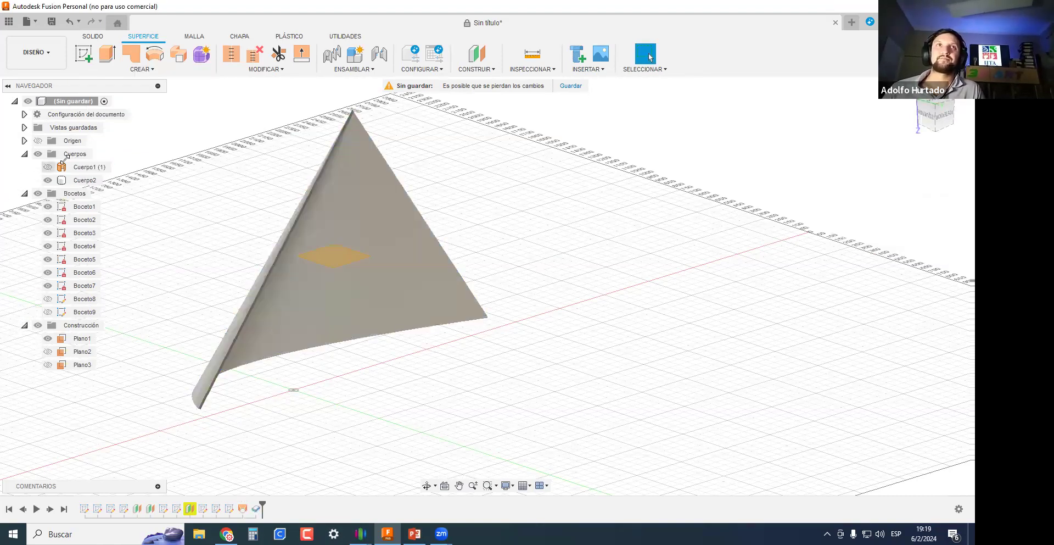
# Examine the thickened body and undo the thickening of the lofted surface.
pyautogui.scroll(5, 313, 271)
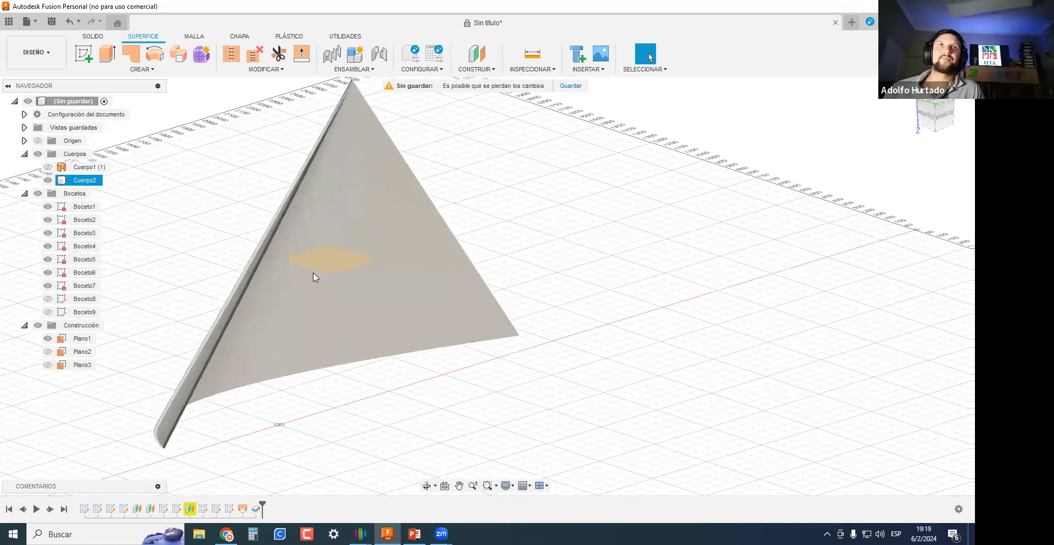
pyautogui.keyDown('shift'); pyautogui.moveTo(588, 343); pyautogui.dragTo(504, 268, button='middle'); pyautogui.keyUp('shift')
pyautogui.hotkey('ctrl', 'z')
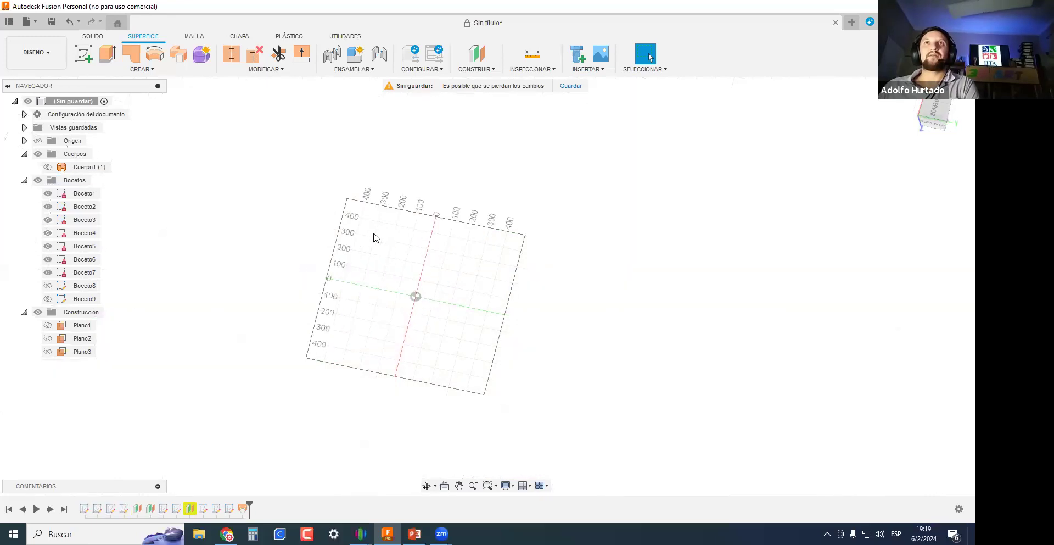
# Compare the creation commands for solids and surfaces, including the descriptions of Loft and Thicken.
pyautogui.click(126, 70)
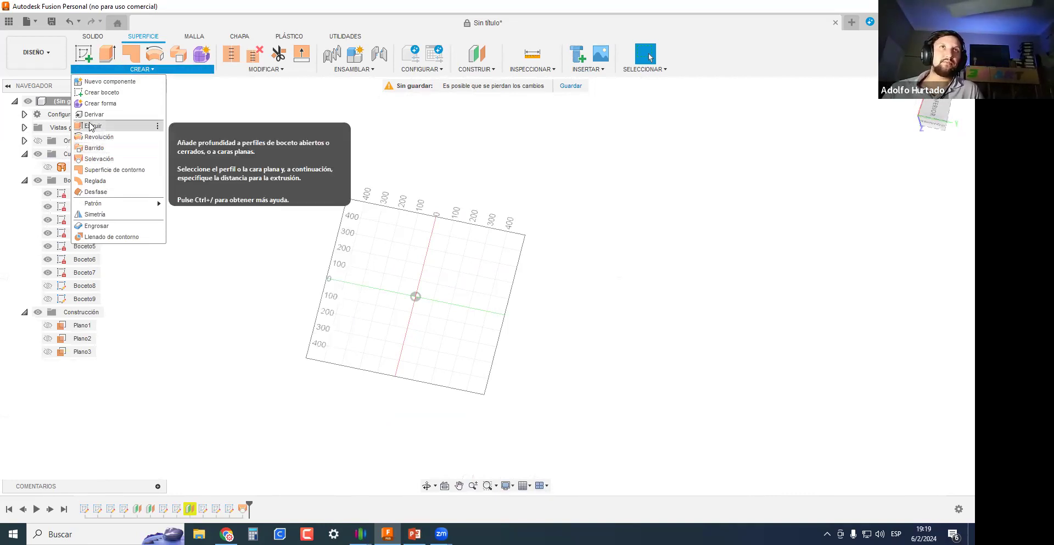
pyautogui.click(93, 37)
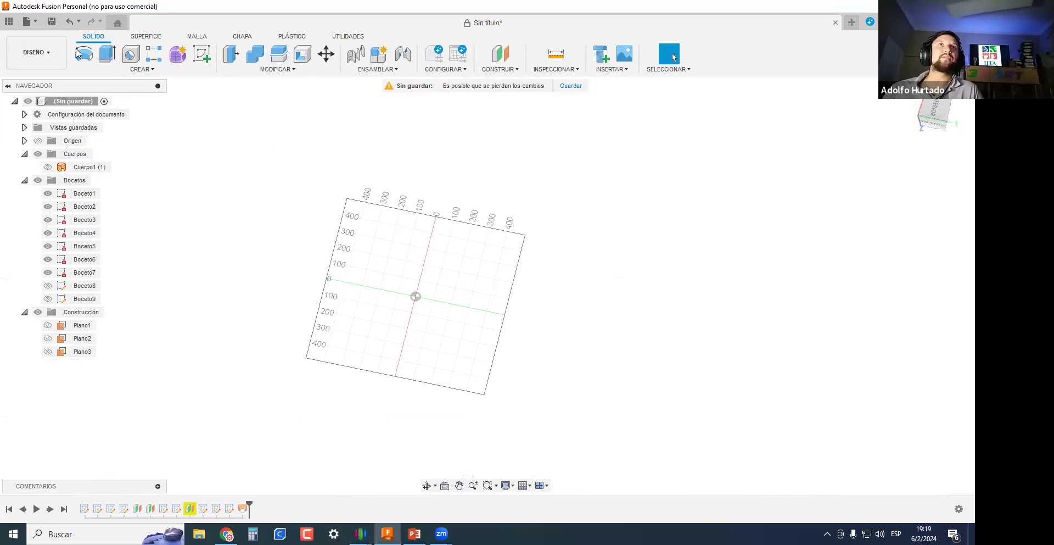
pyautogui.click(123, 71)
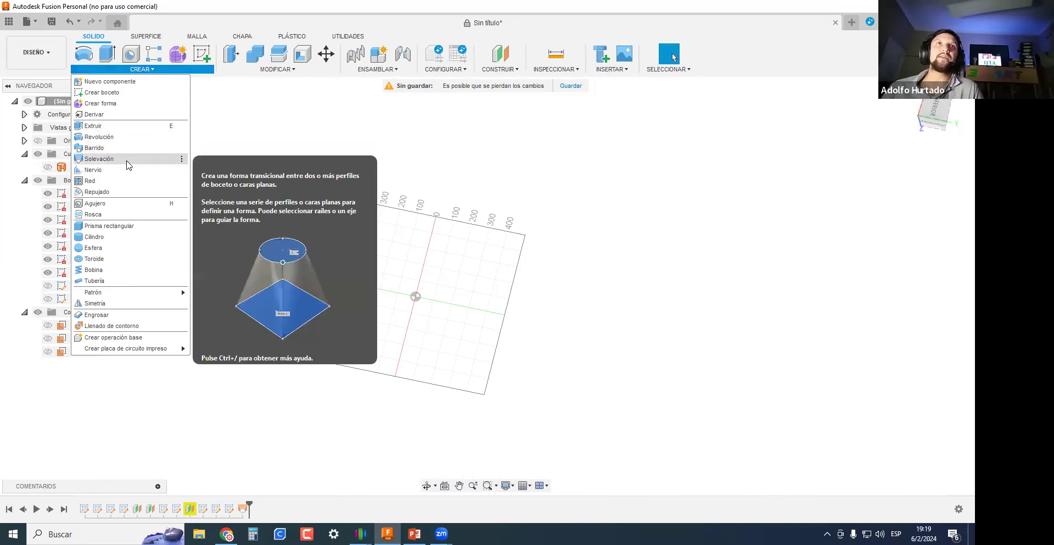
pyautogui.click(146, 36)
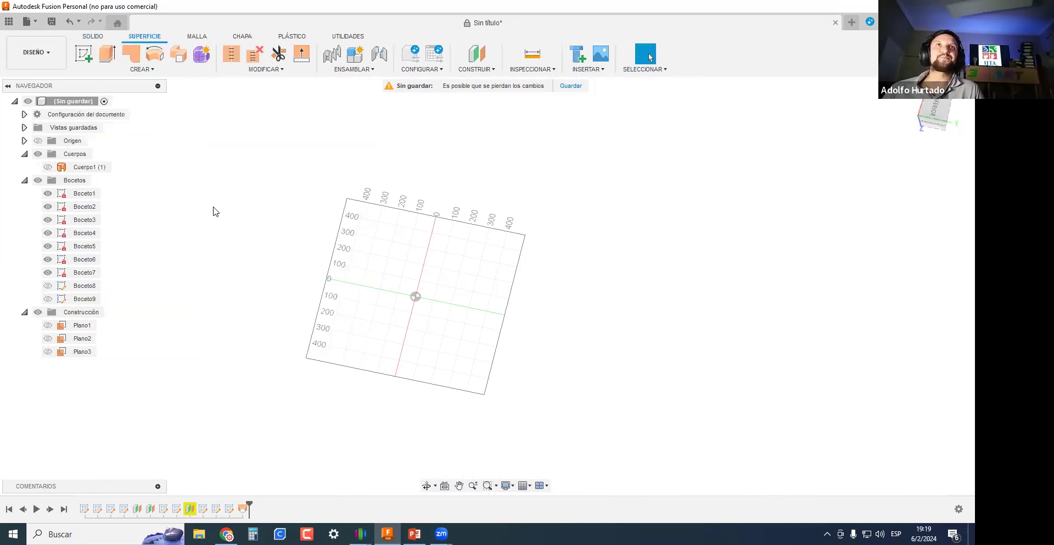
pyautogui.click(142, 69)
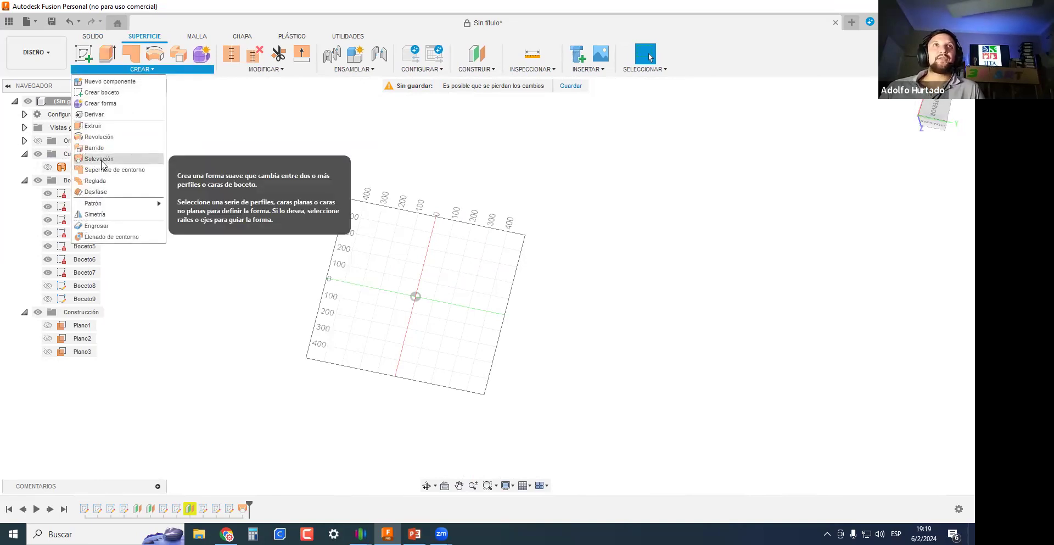
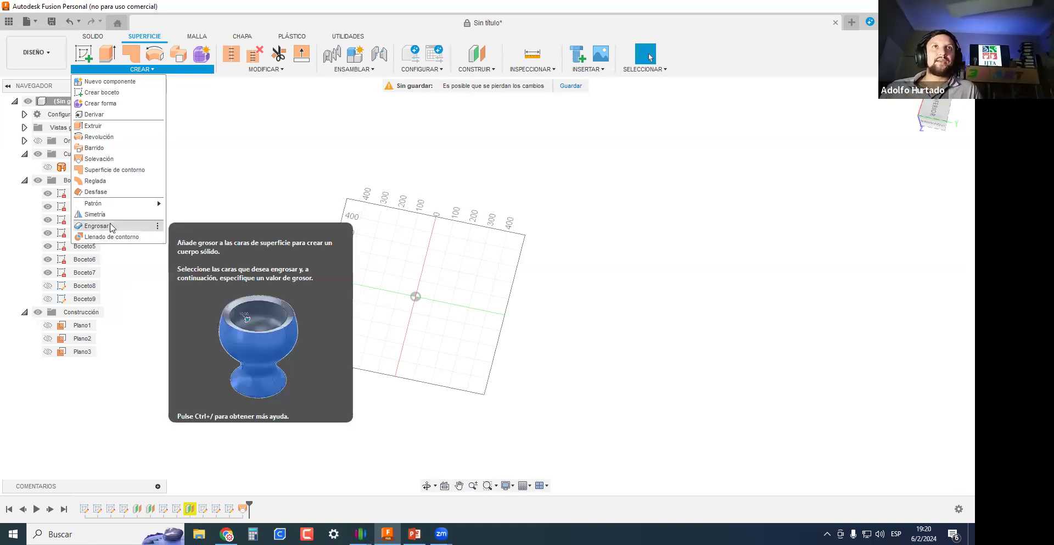
pyautogui.click(96, 161)
pyautogui.moveTo(515, 329)
pyautogui.mouseDown(button='middle')
pyautogui.moveTo(482, 375)
pyautogui.moveTo(505, 342)
pyautogui.moveTo(451, 381)
pyautogui.moveTo(483, 417)
pyautogui.moveTo(395, 377)
pyautogui.moveTo(395, 350)
pyautogui.mouseUp(button='middle')
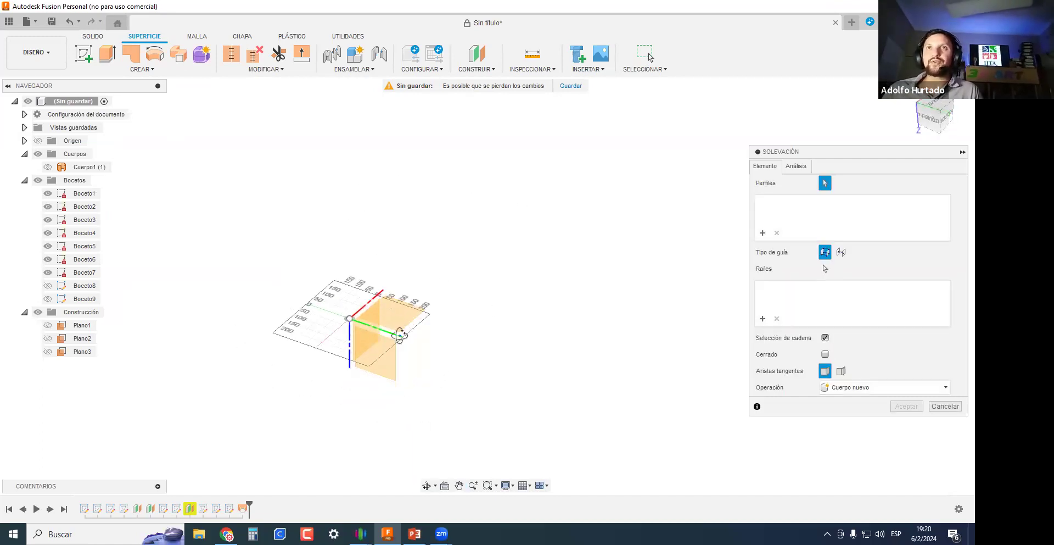
pyautogui.click(650, 56)
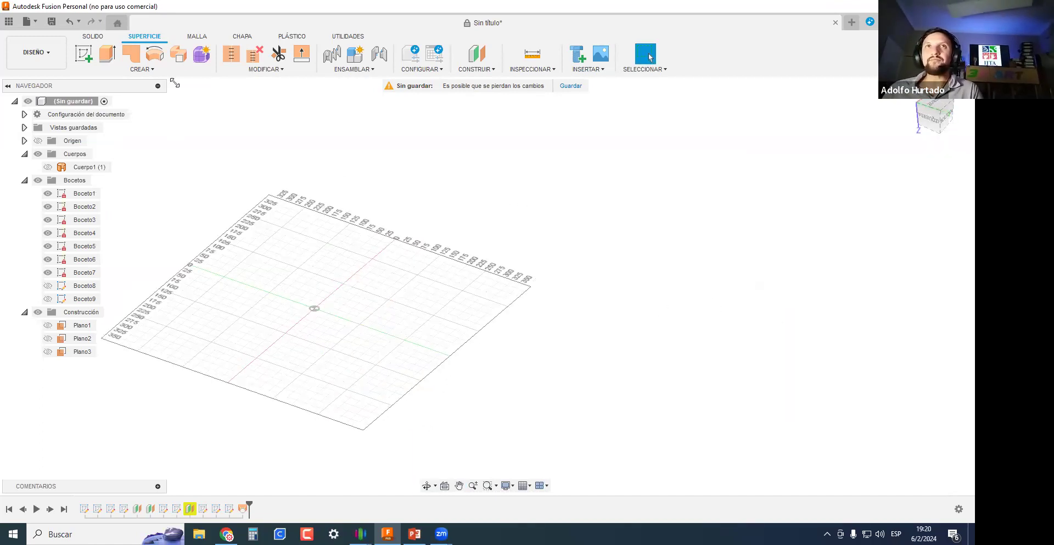
# Start a sketch on the horizontal origin plane and draw an open spline through three fit points beside the origin.
pyautogui.click(83, 53)
pyautogui.click(357, 314)
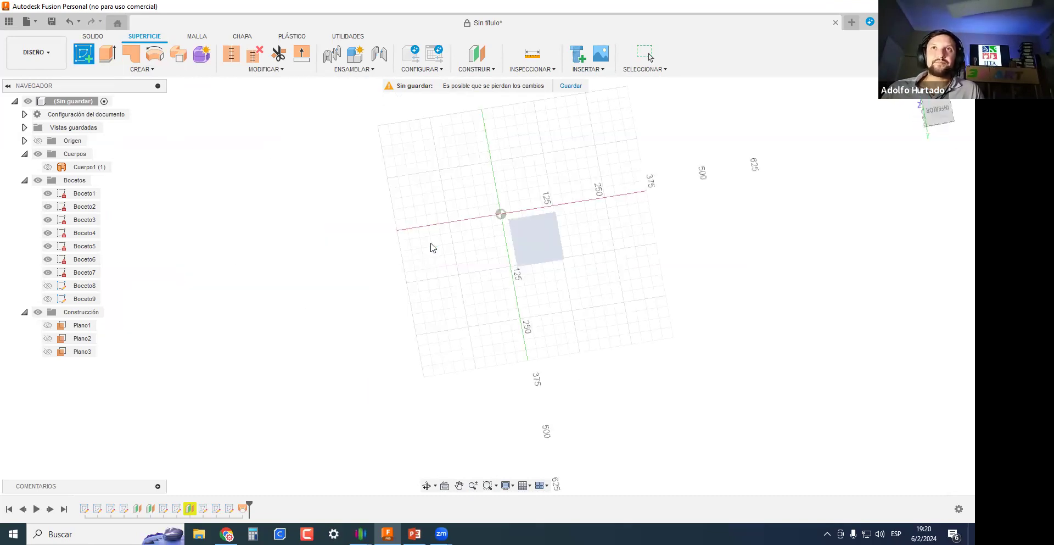
pyautogui.press('l')
pyautogui.click(367, 294)
pyautogui.click(483, 333)
pyautogui.click(455, 449)
pyautogui.press('Escape')
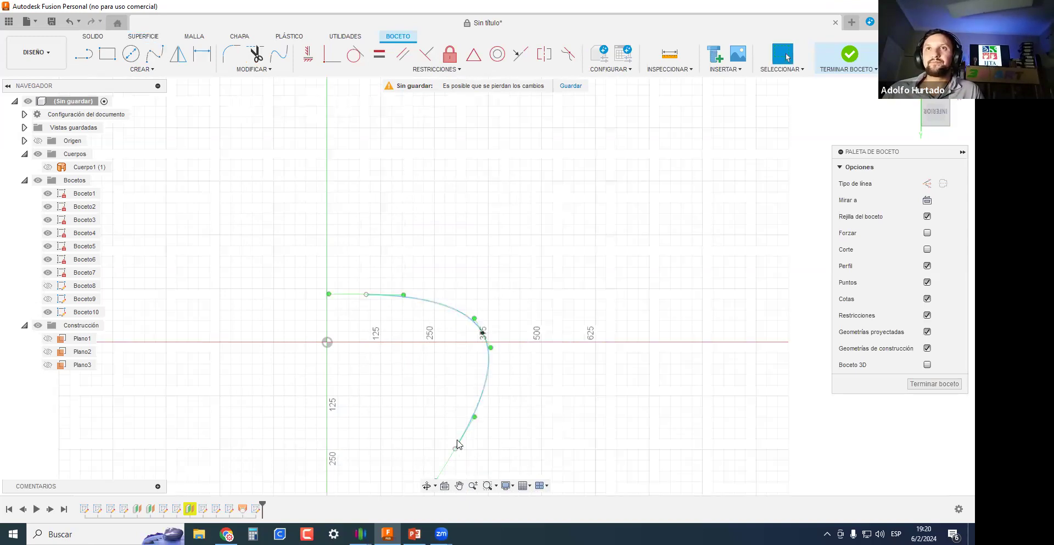
# Undo the new open spline and the creation of its sketch.
pyautogui.moveTo(492, 431)
pyautogui.keyDown('shift'); pyautogui.mouseDown(button='middle')
pyautogui.moveTo(516, 404)
pyautogui.moveTo(478, 287)
pyautogui.mouseUp(button='middle'); pyautogui.keyUp('shift')
pyautogui.hotkey('ctrl', 'z')
pyautogui.moveTo(461, 241)
pyautogui.keyDown('shift'); pyautogui.mouseDown(button='middle')
pyautogui.moveTo(499, 275)
pyautogui.moveTo(491, 334)
pyautogui.moveTo(480, 313)
pyautogui.moveTo(259, 226)
pyautogui.mouseUp(button='middle'); pyautogui.keyUp('shift')
pyautogui.hotkey('ctrl', 'z')
pyautogui.keyDown('shift'); pyautogui.moveTo(378, 255); pyautogui.dragTo(347, 269, button='middle'); pyautogui.keyUp('shift')
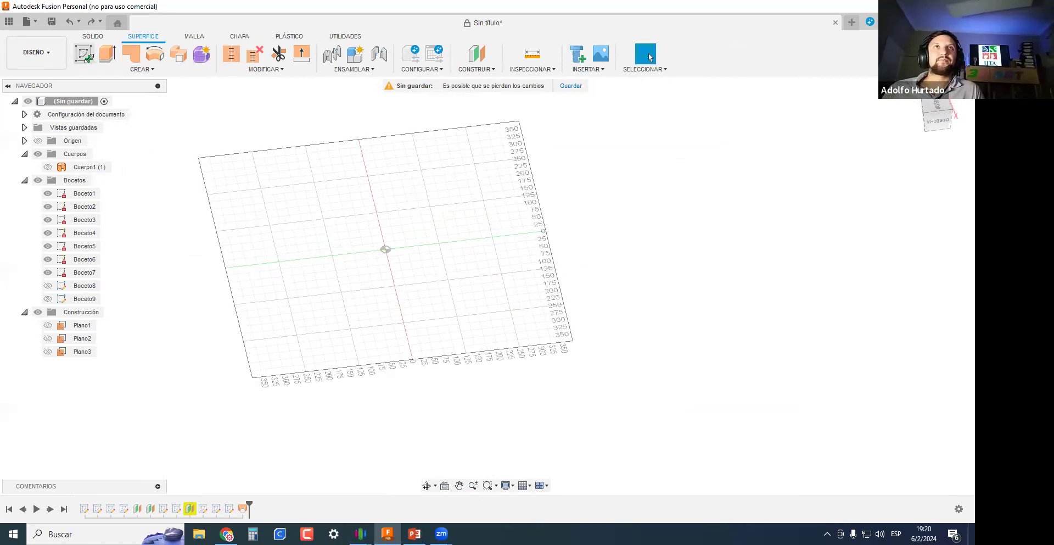
# Sketch a circle about 375 mm in diameter centred on the origin on the horizontal origin plane.
pyautogui.click(84, 53)
pyautogui.click(414, 326)
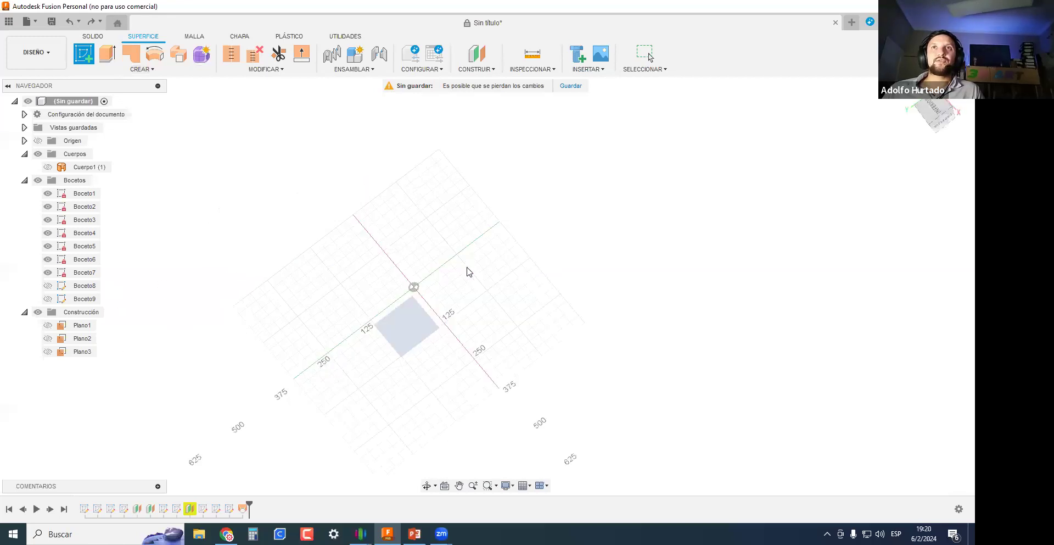
pyautogui.press('c')
pyautogui.click(486, 285)
pyautogui.click(567, 286)
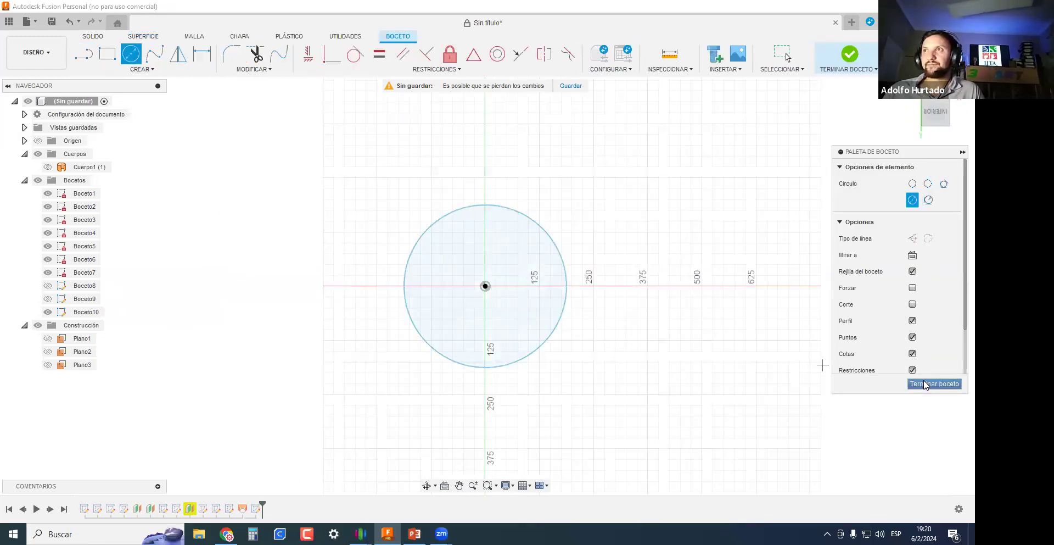
pyautogui.click(925, 383)
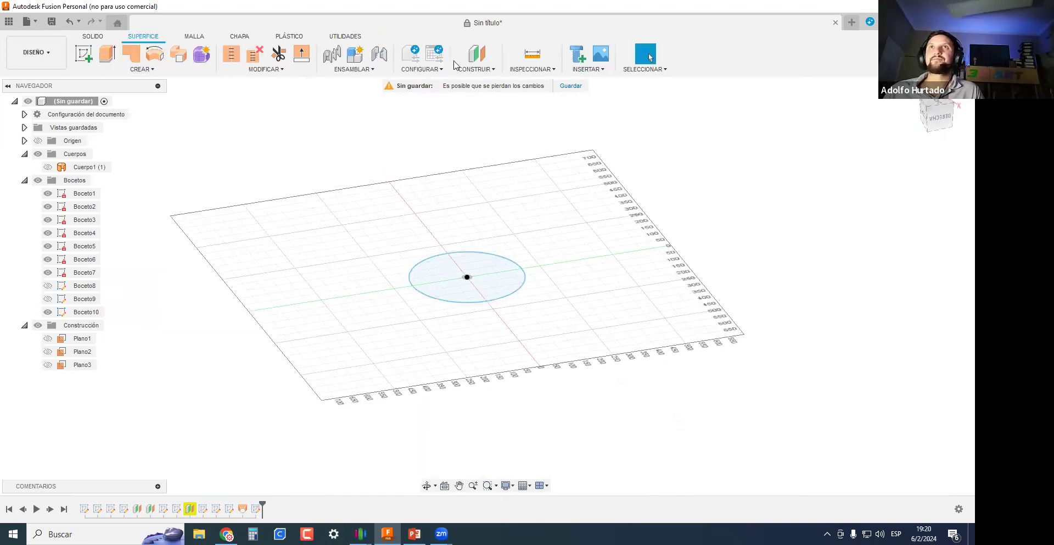
# Create an offset construction plane about -718 mm from the circle's profile.
pyautogui.click(474, 59)
pyautogui.click(467, 277)
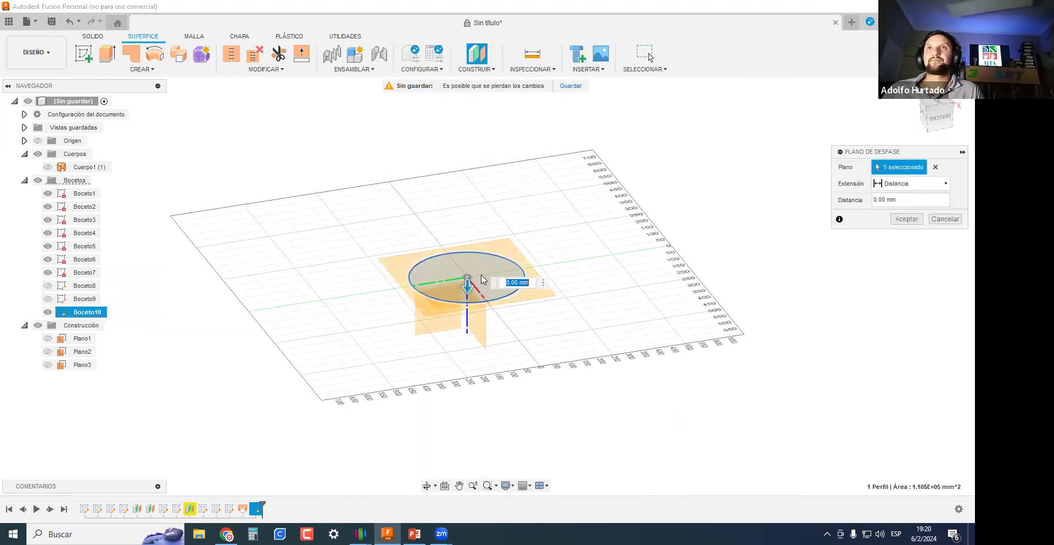
pyautogui.moveTo(468, 284); pyautogui.dragTo(467, 107)
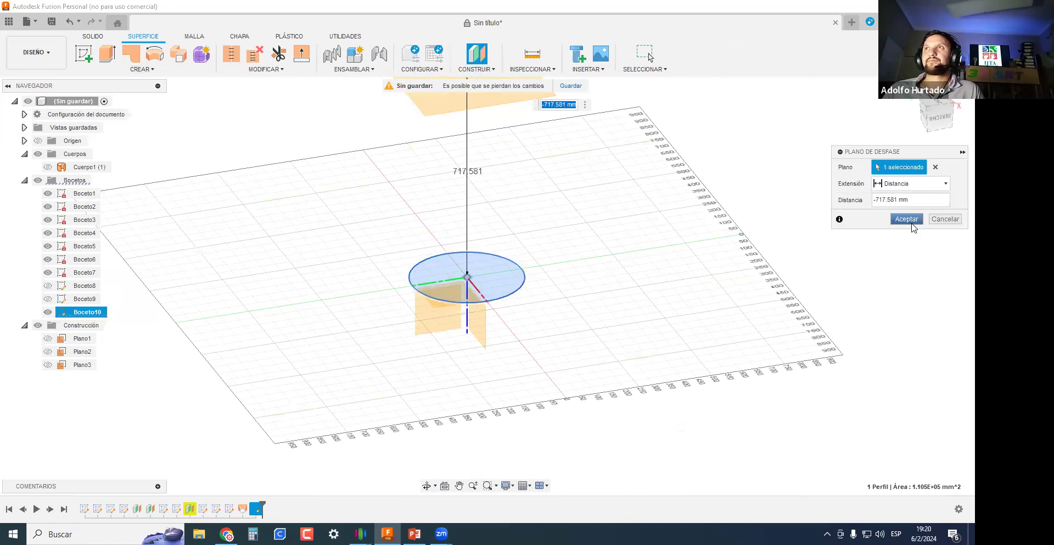
pyautogui.click(912, 222)
# Sketch a center rectangle around the origin on the new offset plane, with one side about 497 mm long.
pyautogui.click(83, 54)
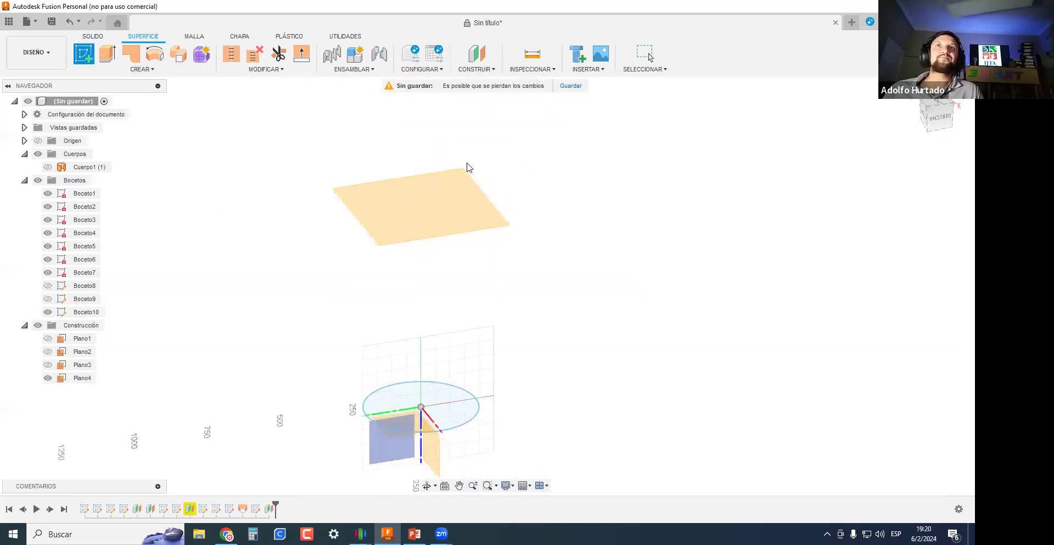
pyautogui.click(418, 220)
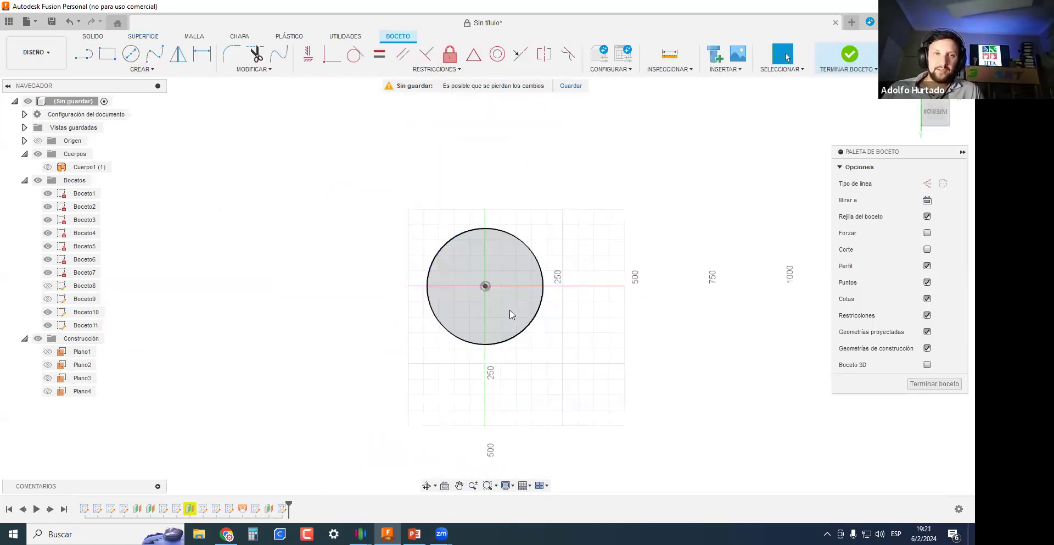
pyautogui.press('r')
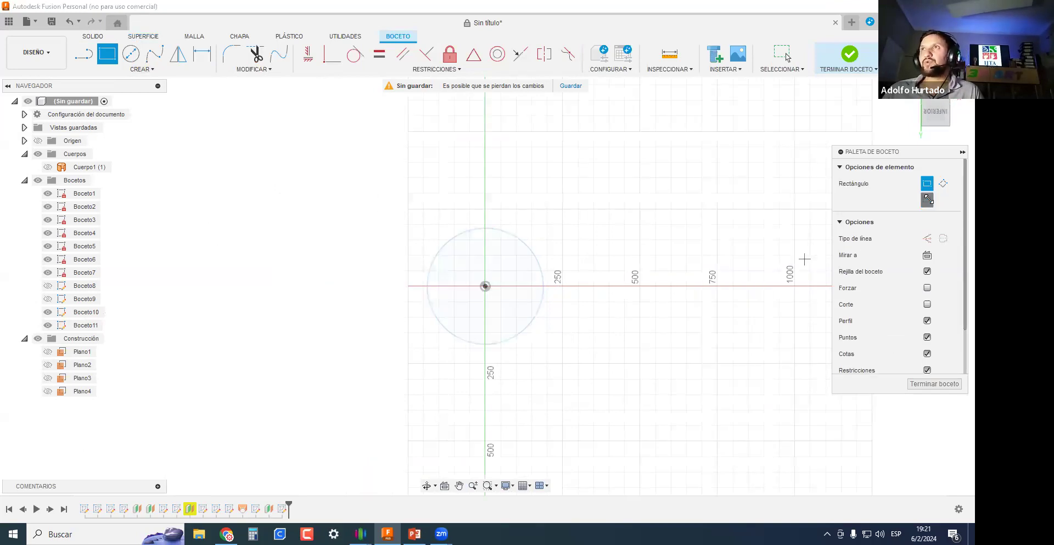
pyautogui.click(486, 285)
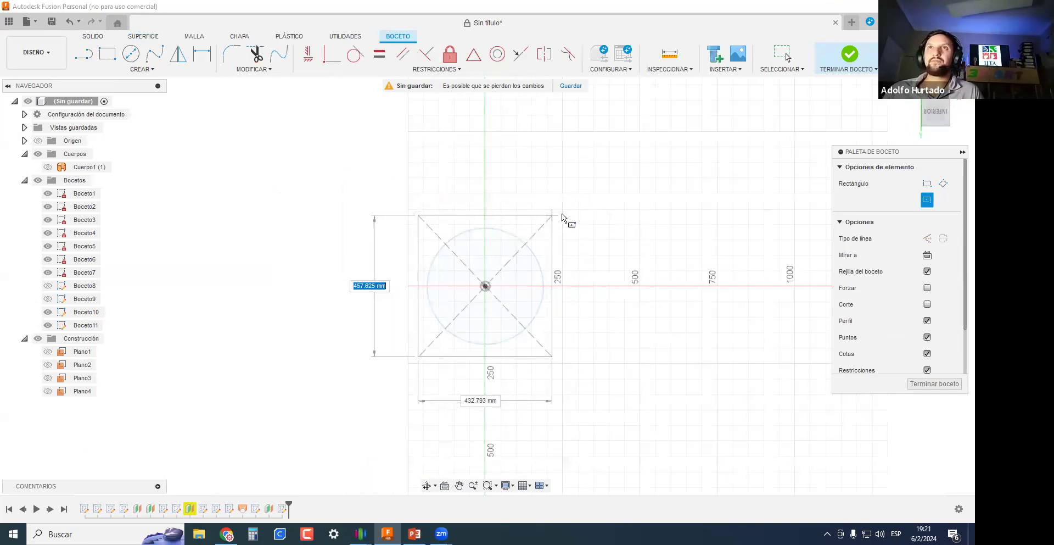
pyautogui.click(562, 211)
pyautogui.click(927, 385)
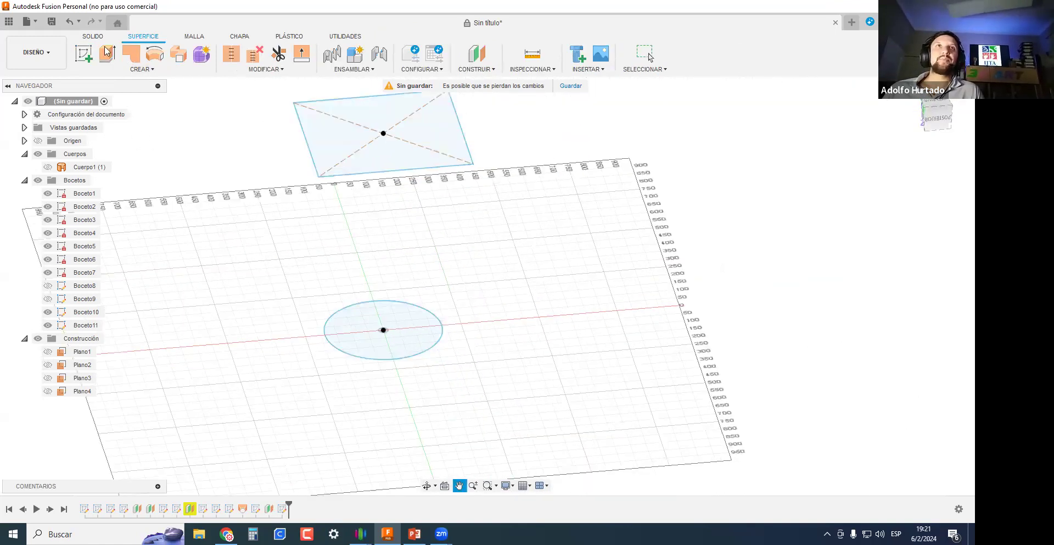
# Try a surface loft between the circle and the rectangle above it.
pyautogui.scroll(-2, 330, 392)
pyautogui.keyDown('shift'); pyautogui.moveTo(367, 385); pyautogui.dragTo(439, 357, button='middle'); pyautogui.keyUp('shift')
pyautogui.click(141, 69)
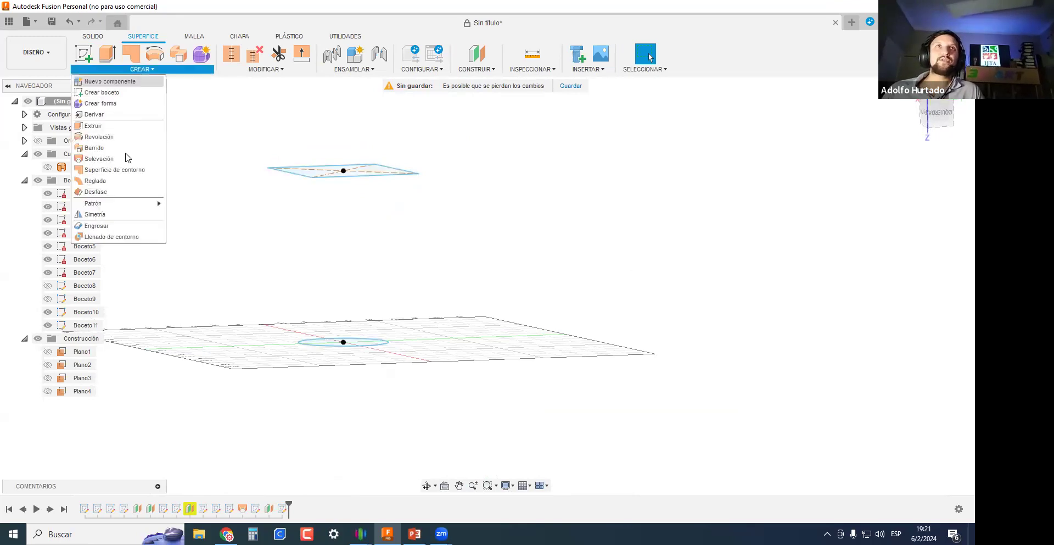
pyautogui.click(97, 158)
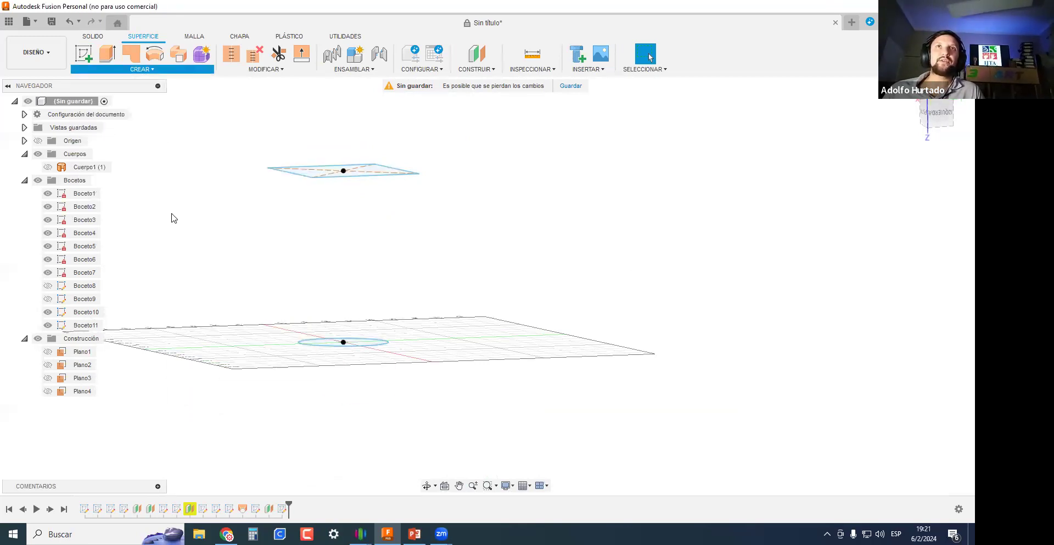
pyautogui.click(356, 346)
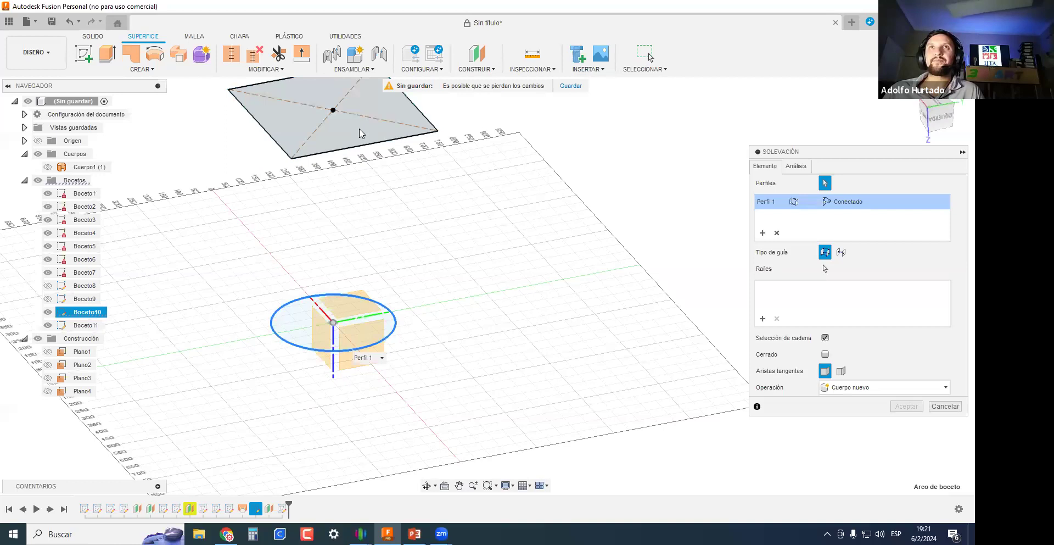
pyautogui.click(357, 151)
pyautogui.moveTo(515, 349)
pyautogui.keyDown('shift'); pyautogui.mouseDown(button='middle')
pyautogui.moveTo(525, 333)
pyautogui.moveTo(535, 349)
pyautogui.mouseUp(button='middle'); pyautogui.keyUp('shift')
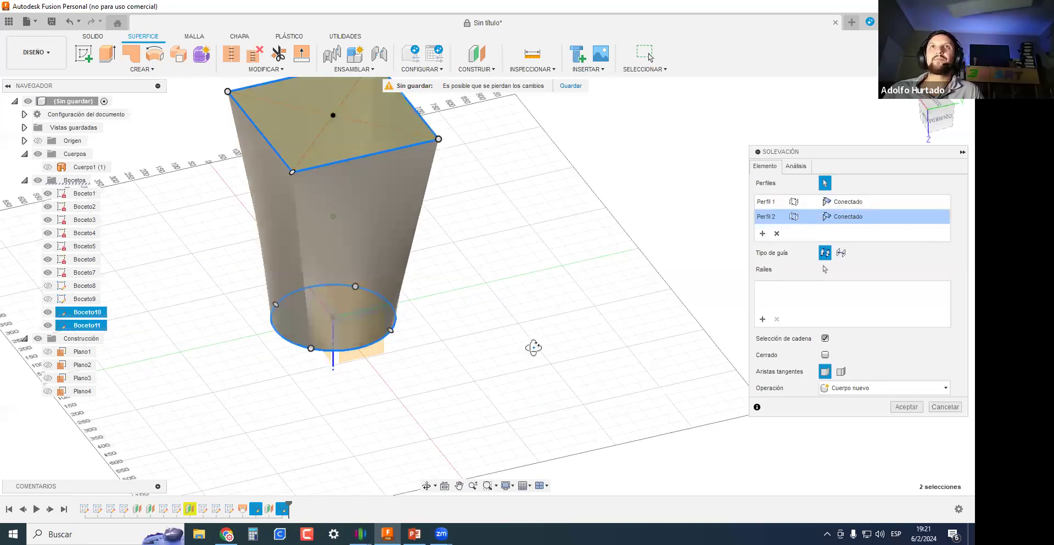
pyautogui.moveTo(549, 215)
pyautogui.keyDown('shift'); pyautogui.mouseDown(button='middle')
pyautogui.moveTo(549, 264)
pyautogui.moveTo(521, 102)
pyautogui.moveTo(530, 254)
pyautogui.moveTo(482, 266)
pyautogui.moveTo(465, 216)
pyautogui.moveTo(499, 328)
pyautogui.moveTo(599, 308)
pyautogui.mouseUp(button='middle'); pyautogui.keyUp('shift')
pyautogui.hotkey('ctrl', 'z')
# Start a sketch on the vertical YZ origin plane that crosses the circle.
pyautogui.keyDown('shift'); pyautogui.moveTo(306, 313); pyautogui.dragTo(500, 335, button='middle'); pyautogui.keyUp('shift')
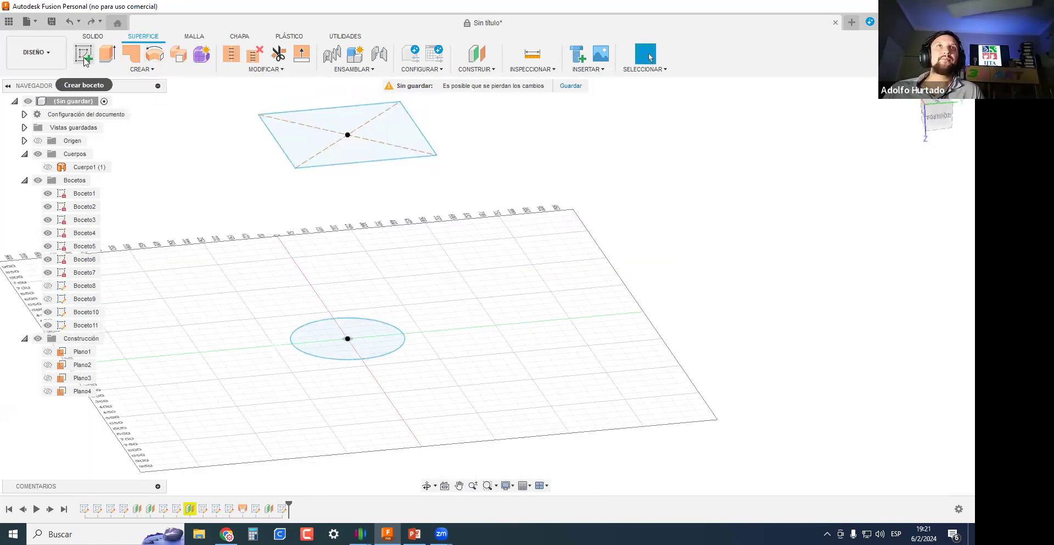
pyautogui.scroll(-1, 252, 236)
pyautogui.keyDown('shift'); pyautogui.moveTo(261, 240); pyautogui.dragTo(440, 285, button='middle'); pyautogui.keyUp('shift')
pyautogui.click(87, 64)
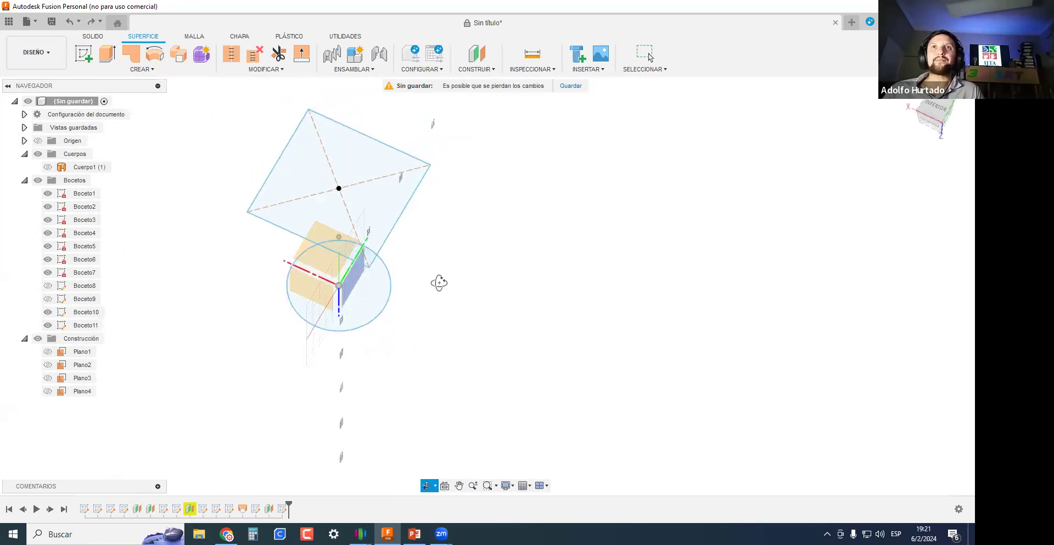
pyautogui.click(368, 371)
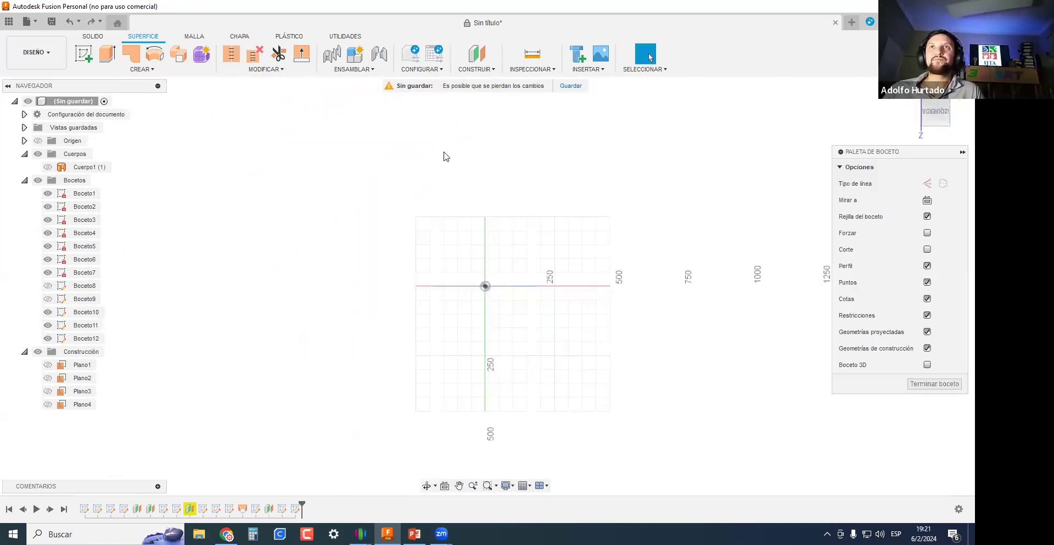
pyautogui.moveTo(399, 256)
pyautogui.keyDown('shift'); pyautogui.mouseDown(button='middle')
pyautogui.moveTo(353, 263)
pyautogui.moveTo(403, 289)
pyautogui.moveTo(362, 357)
pyautogui.moveTo(373, 222)
pyautogui.mouseUp(button='middle'); pyautogui.keyUp('shift')
pyautogui.click(373, 222)
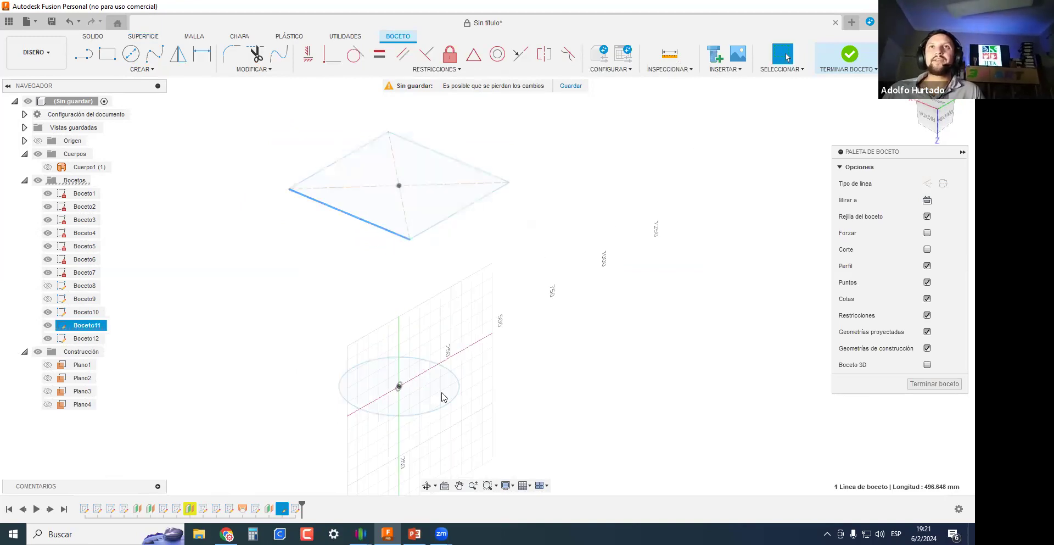
pyautogui.click(383, 415)
pyautogui.click(184, 316)
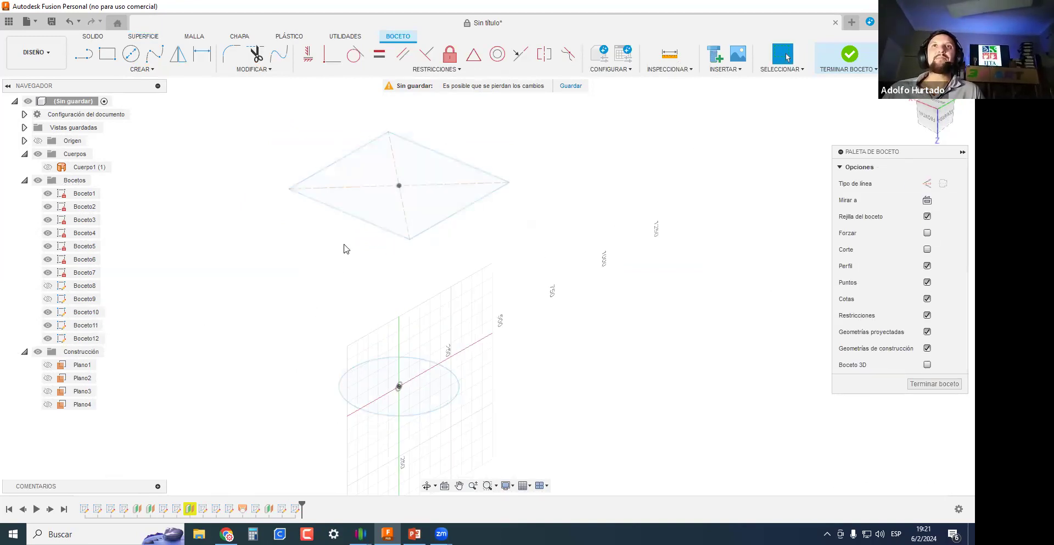
pyautogui.click(351, 216)
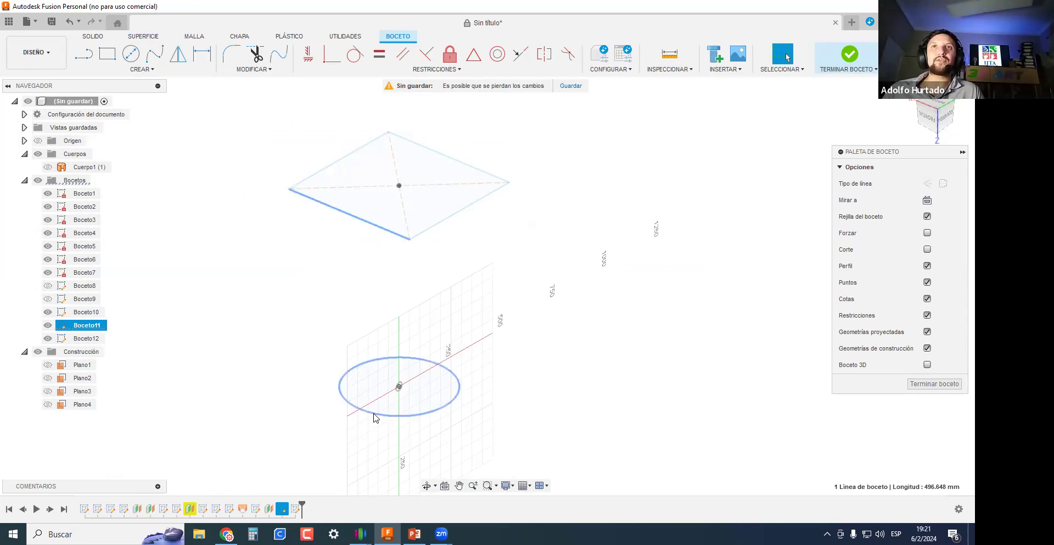
pyautogui.keyDown('shift'); pyautogui.click(373, 416); pyautogui.keyUp('shift')
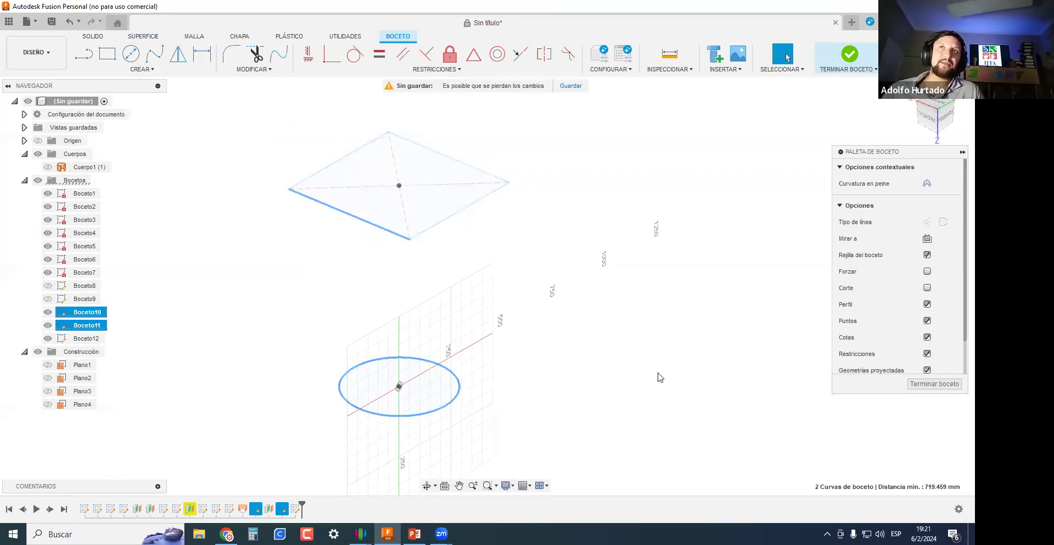
pyautogui.click(292, 262)
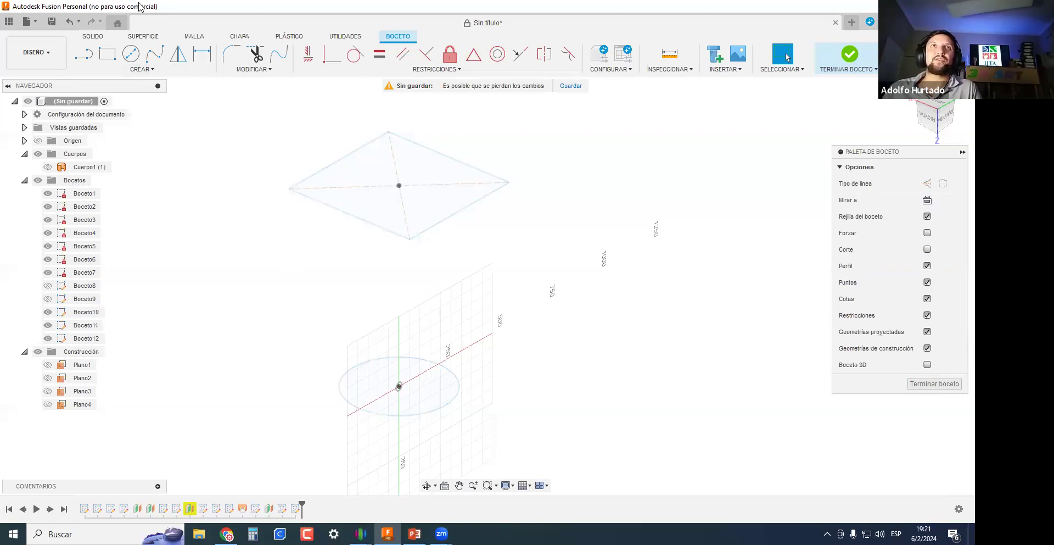
# Start projecting geometry into the vertical sketch, with one side edge of the rectangle as the first object.
pyautogui.click(142, 70)
pyautogui.moveTo(120, 236)
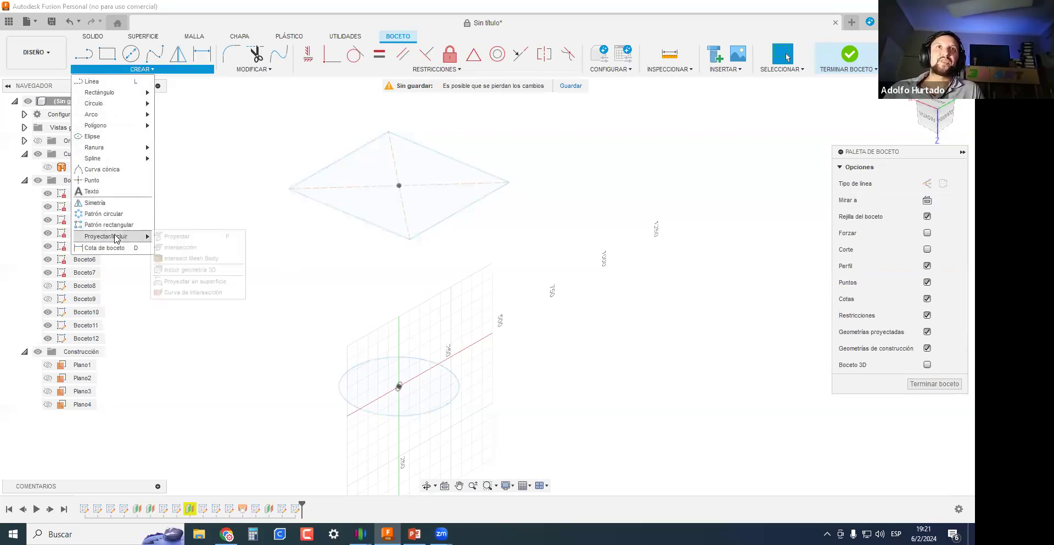
pyautogui.click(178, 237)
pyautogui.moveTo(344, 281)
pyautogui.keyDown('shift'); pyautogui.mouseDown(button='middle')
pyautogui.moveTo(282, 245)
pyautogui.moveTo(367, 268)
pyautogui.moveTo(400, 229)
pyautogui.mouseUp(button='middle'); pyautogui.keyUp('shift')
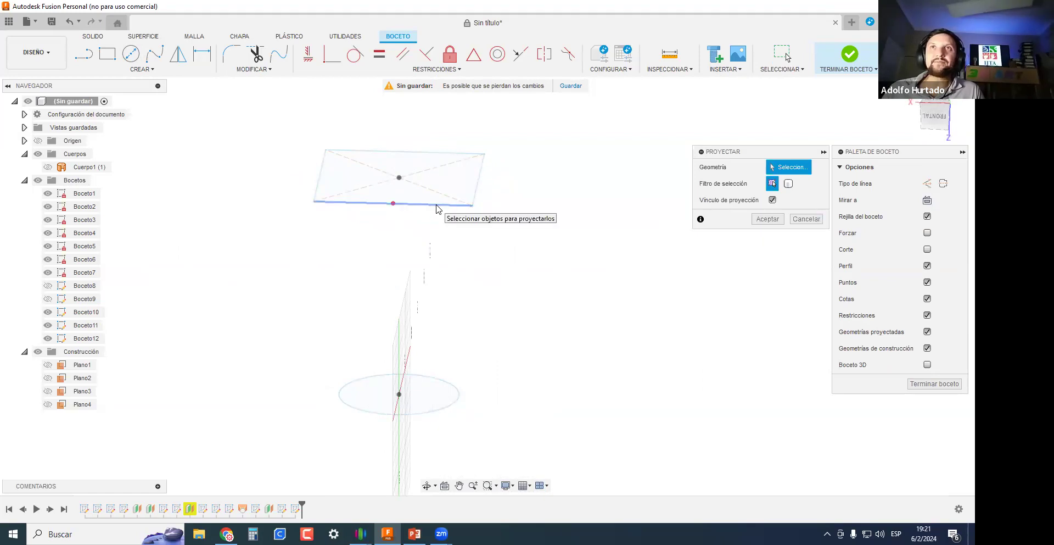
pyautogui.moveTo(466, 237)
pyautogui.keyDown('shift'); pyautogui.mouseDown(button='middle')
pyautogui.moveTo(492, 291)
pyautogui.moveTo(446, 285)
pyautogui.moveTo(495, 313)
pyautogui.mouseUp(button='middle'); pyautogui.keyUp('shift')
pyautogui.moveTo(640, 333)
pyautogui.keyDown('shift'); pyautogui.mouseDown(button='middle')
pyautogui.moveTo(586, 327)
pyautogui.moveTo(537, 258)
pyautogui.moveTo(571, 274)
pyautogui.moveTo(541, 252)
pyautogui.mouseUp(button='middle'); pyautogui.keyUp('shift')
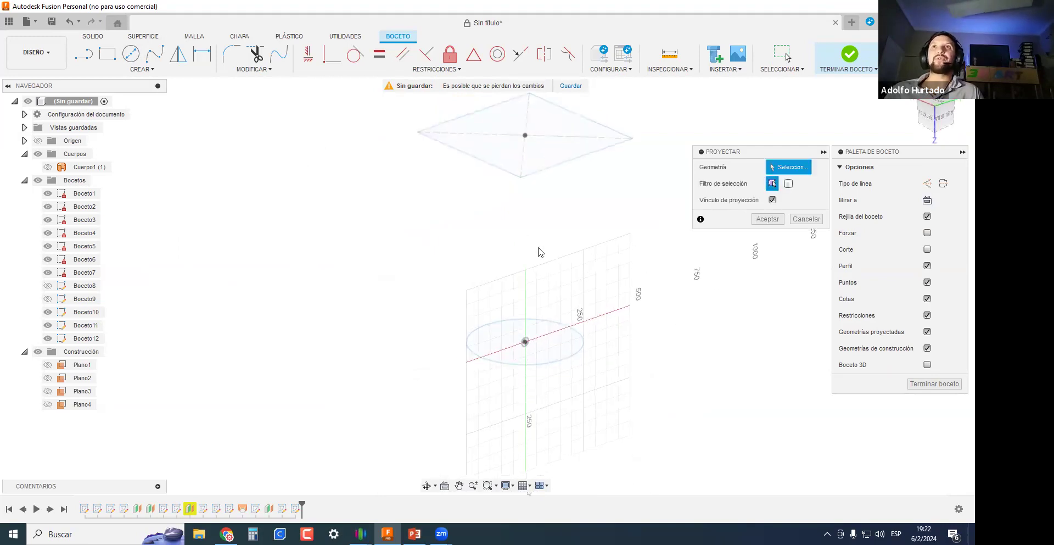
pyautogui.click(469, 155)
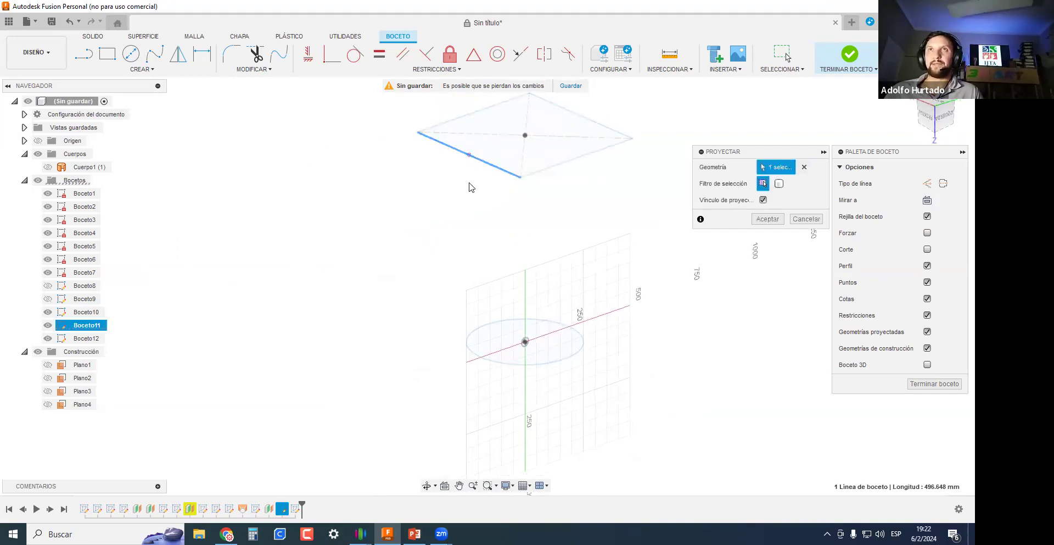
# Add the circle to the geometry selected for projection.
pyautogui.scroll(5, 452, 148)
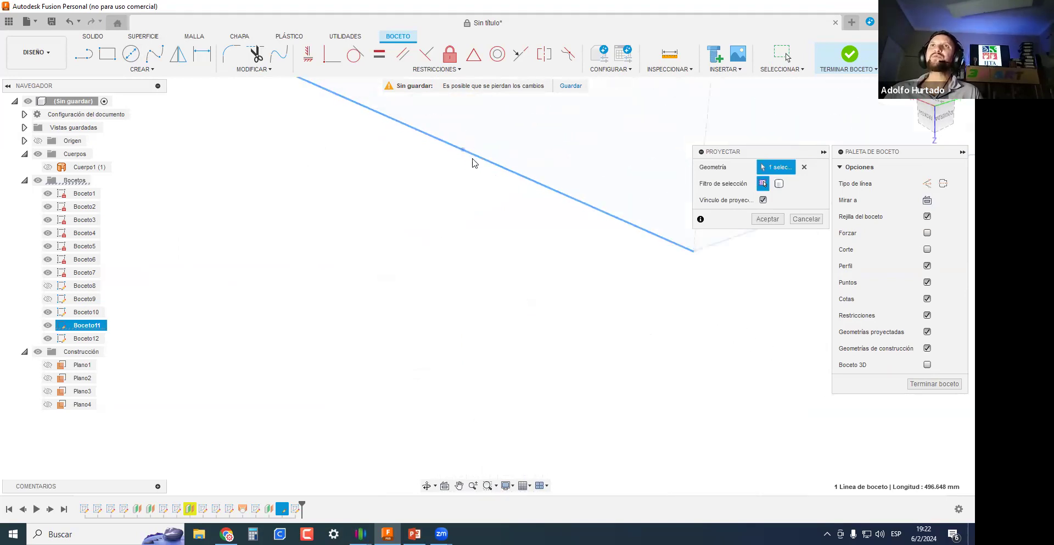
pyautogui.scroll(-6, 456, 367)
pyautogui.moveTo(414, 406); pyautogui.dragTo(296, 151, button='middle')
pyautogui.scroll(-2, 296, 225)
pyautogui.moveTo(295, 225); pyautogui.dragTo(362, 352, button='middle')
pyautogui.scroll(3, 430, 418)
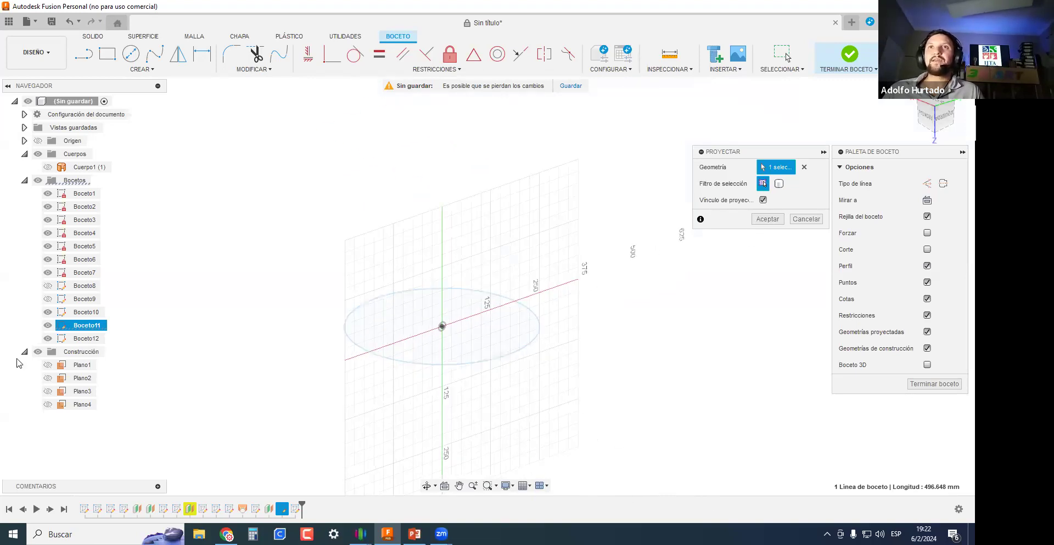
pyautogui.scroll(-3, 323, 288)
pyautogui.moveTo(612, 361)
pyautogui.keyDown('shift'); pyautogui.mouseDown(button='middle')
pyautogui.moveTo(575, 351)
pyautogui.moveTo(621, 375)
pyautogui.mouseUp(button='middle'); pyautogui.keyUp('shift')
pyautogui.scroll(1, 474, 385)
pyautogui.scroll(2, 473, 393)
pyautogui.keyDown('shift'); pyautogui.moveTo(473, 393); pyautogui.dragTo(461, 383, button='middle'); pyautogui.keyUp('shift')
pyautogui.moveTo(373, 330); pyautogui.dragTo(463, 361, button='middle')
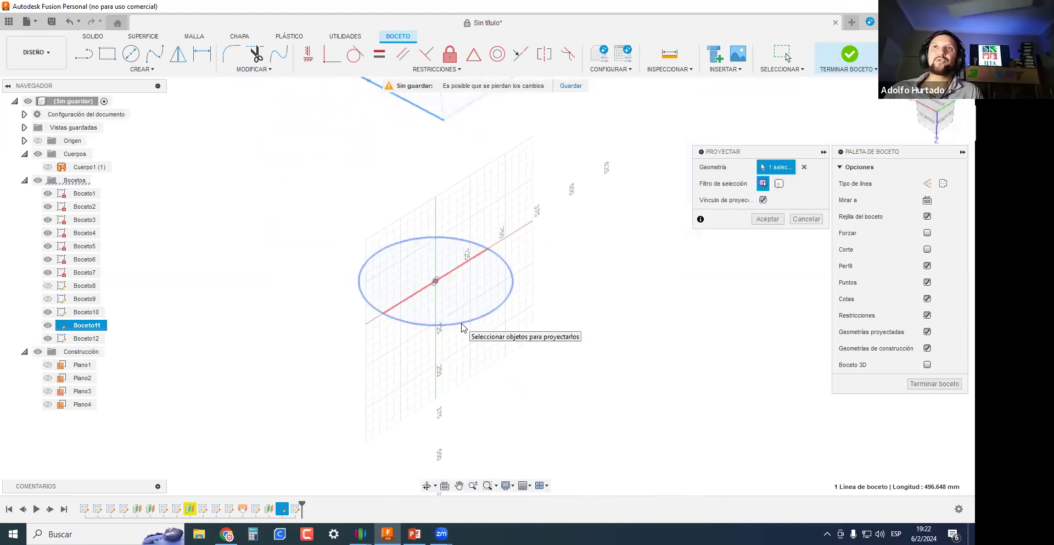
pyautogui.click(442, 308)
# Examine the circle and the rectangle's side edge selected for projection relative to the vertical sketch plane.
pyautogui.keyDown('shift'); pyautogui.moveTo(442, 307); pyautogui.dragTo(407, 304, button='middle'); pyautogui.keyUp('shift')
pyautogui.scroll(5, 408, 300)
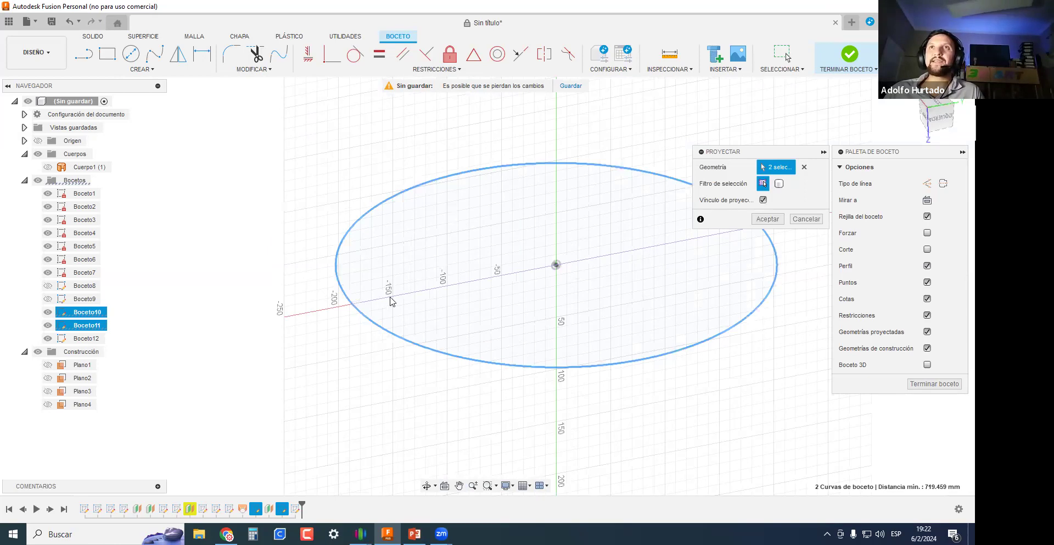
pyautogui.scroll(-5, 399, 335)
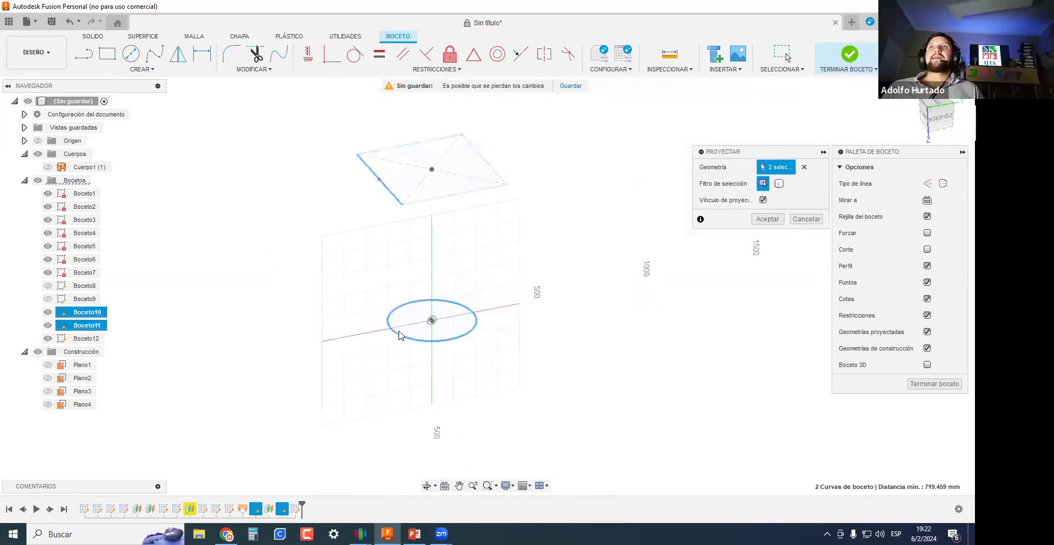
pyautogui.scroll(3, 324, 272)
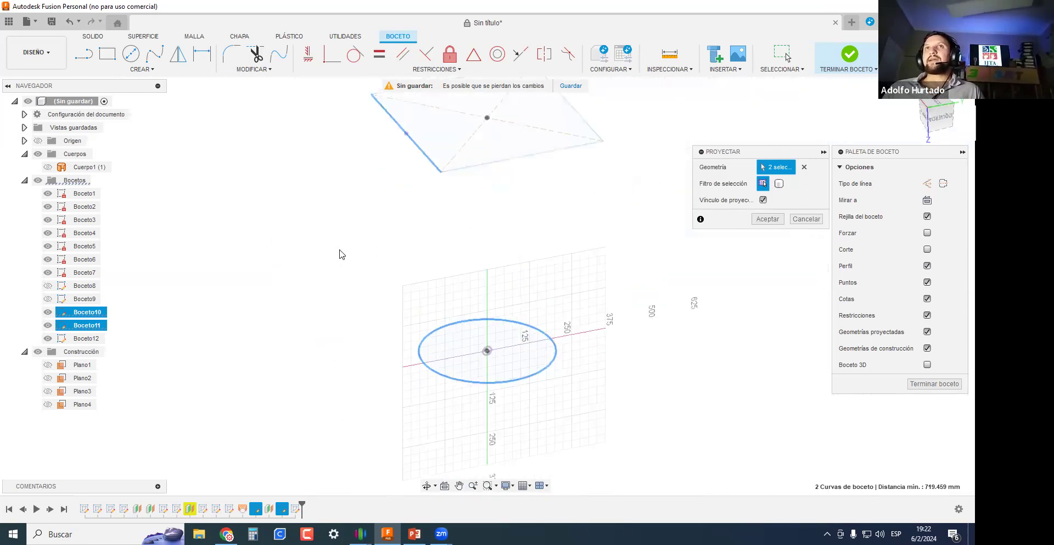
pyautogui.scroll(-2, 374, 283)
pyautogui.scroll(3, 348, 266)
pyautogui.scroll(-2, 432, 266)
pyautogui.scroll(3, 424, 222)
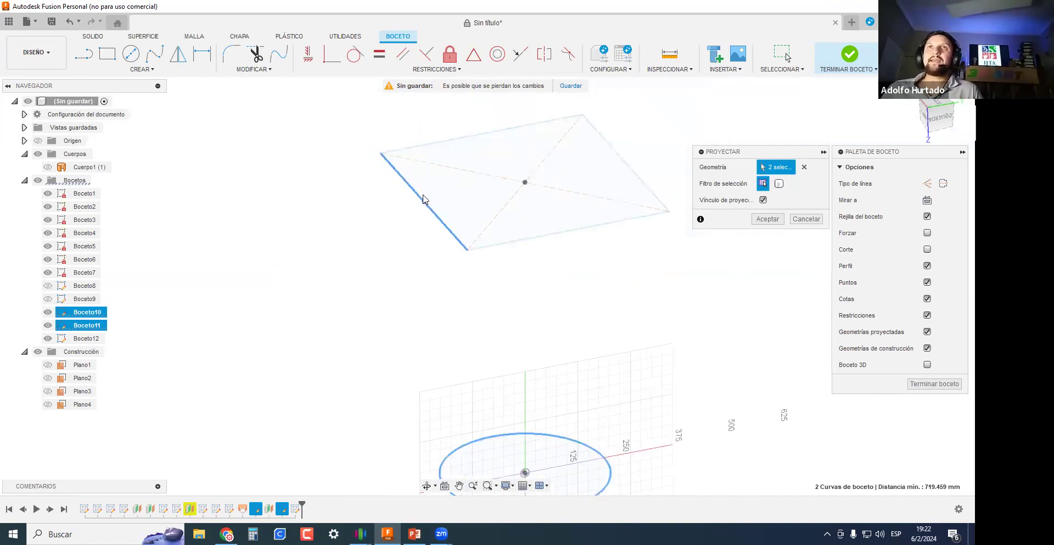
pyautogui.scroll(-2, 392, 317)
pyautogui.moveTo(381, 405); pyautogui.dragTo(372, 266, button='middle')
pyautogui.scroll(6, 479, 396)
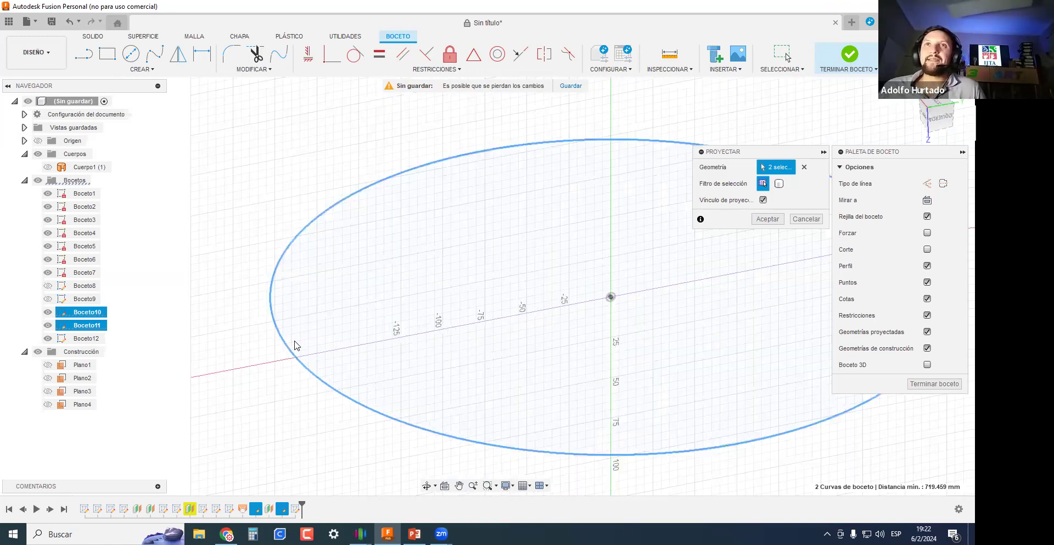
pyautogui.scroll(-5, 368, 363)
pyautogui.moveTo(343, 247); pyautogui.dragTo(358, 359, button='middle')
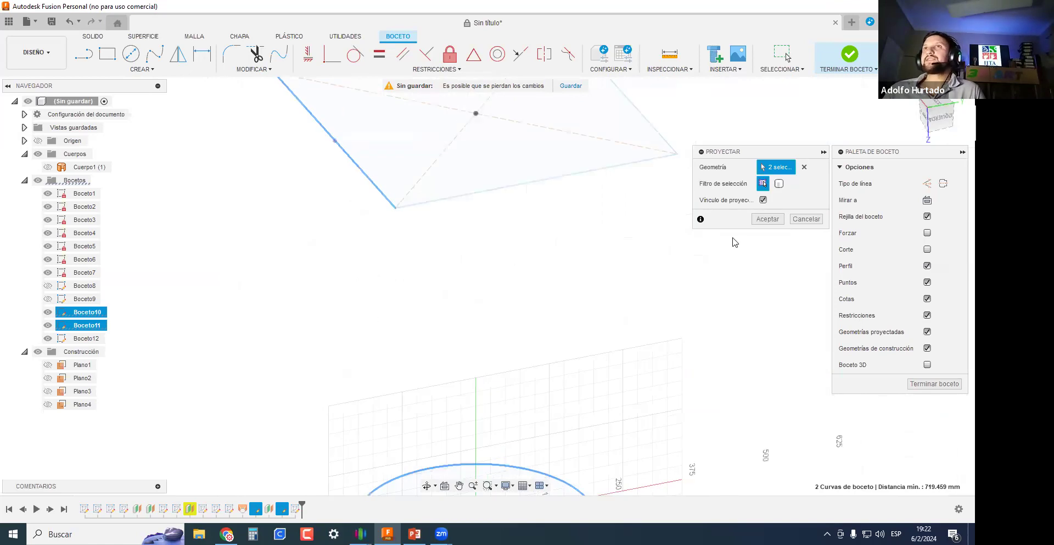
# Turn off the projection link, compare the selected circle and rectangle edge, and turn the link back on.
pyautogui.click(762, 201)
pyautogui.moveTo(509, 484); pyautogui.dragTo(506, 395, button='middle')
pyautogui.scroll(3, 419, 412)
pyautogui.scroll(2, 419, 411)
pyautogui.scroll(-5, 431, 404)
pyautogui.moveTo(388, 264); pyautogui.dragTo(396, 401, button='middle')
pyautogui.scroll(5, 372, 192)
pyautogui.scroll(3, 376, 191)
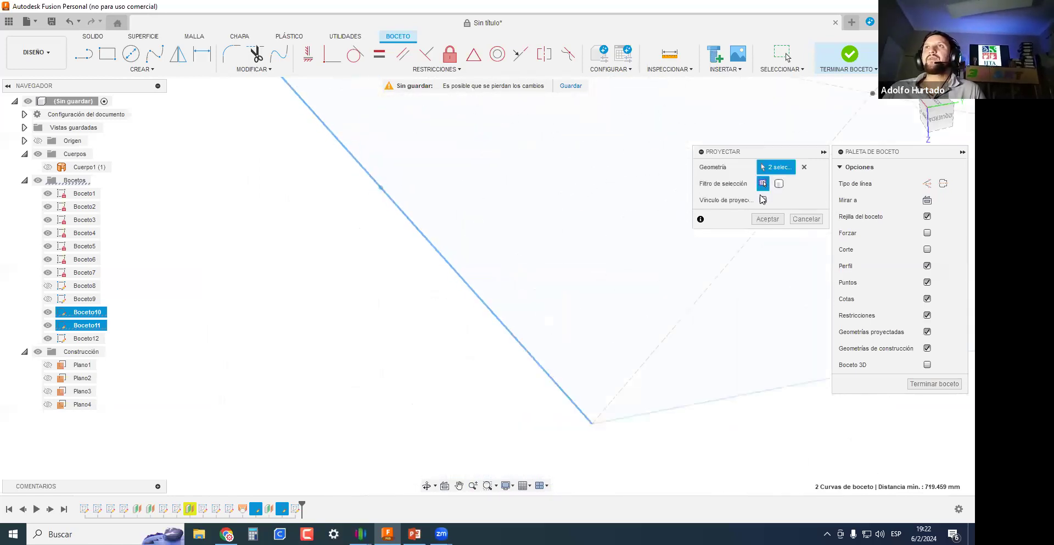
pyautogui.click(763, 200)
# Project the selected rectangle edge and the circle into the vertical sketch with the projection link enabled.
pyautogui.moveTo(470, 397)
pyautogui.mouseDown(button='middle')
pyautogui.moveTo(364, 336)
pyautogui.moveTo(387, 108)
pyautogui.moveTo(366, 39)
pyautogui.mouseUp(button='middle')
pyautogui.scroll(-1, 388, 483)
pyautogui.moveTo(389, 489); pyautogui.dragTo(332, 353, button='middle')
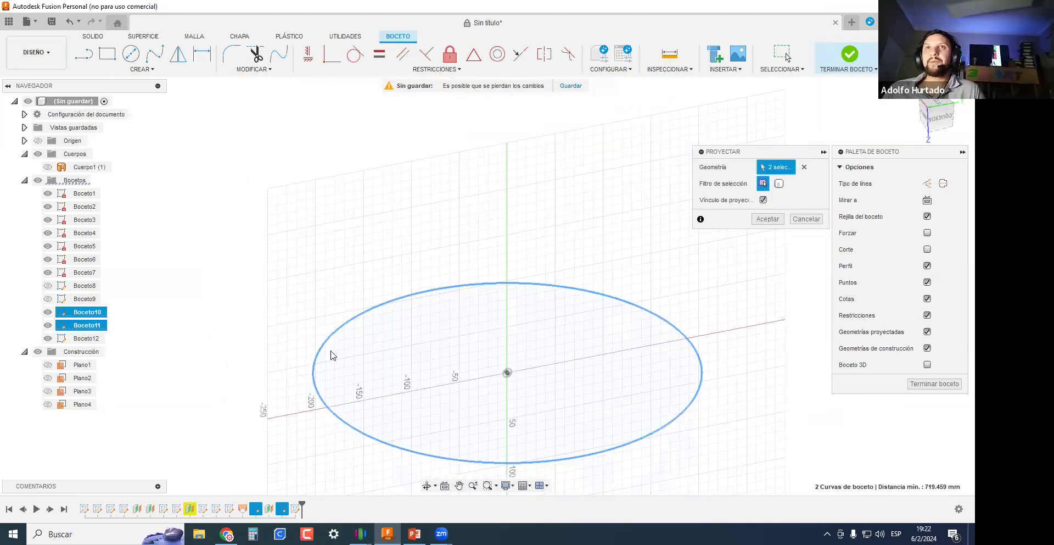
pyautogui.scroll(4, 331, 354)
pyautogui.scroll(-8, 449, 370)
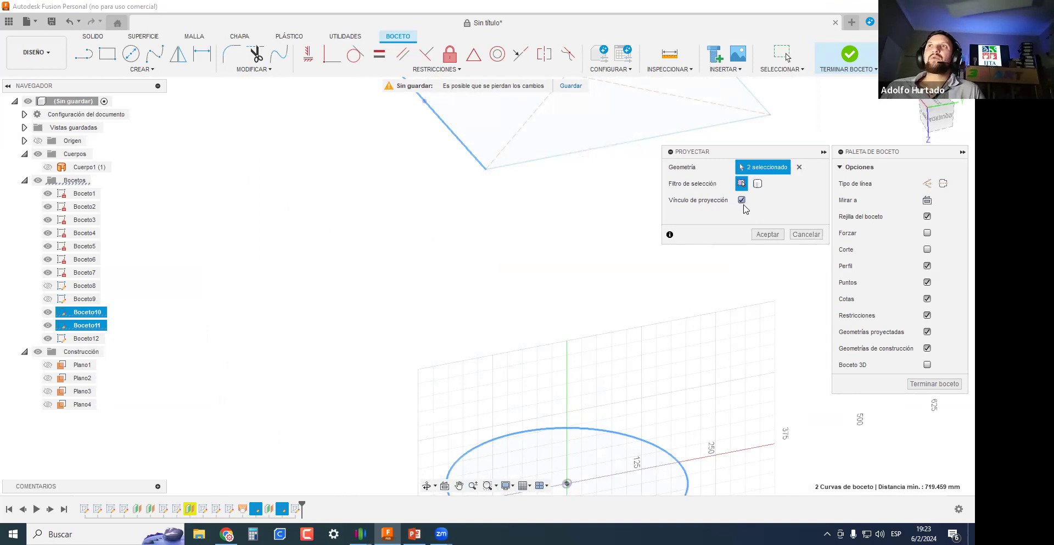
pyautogui.scroll(-3, 480, 364)
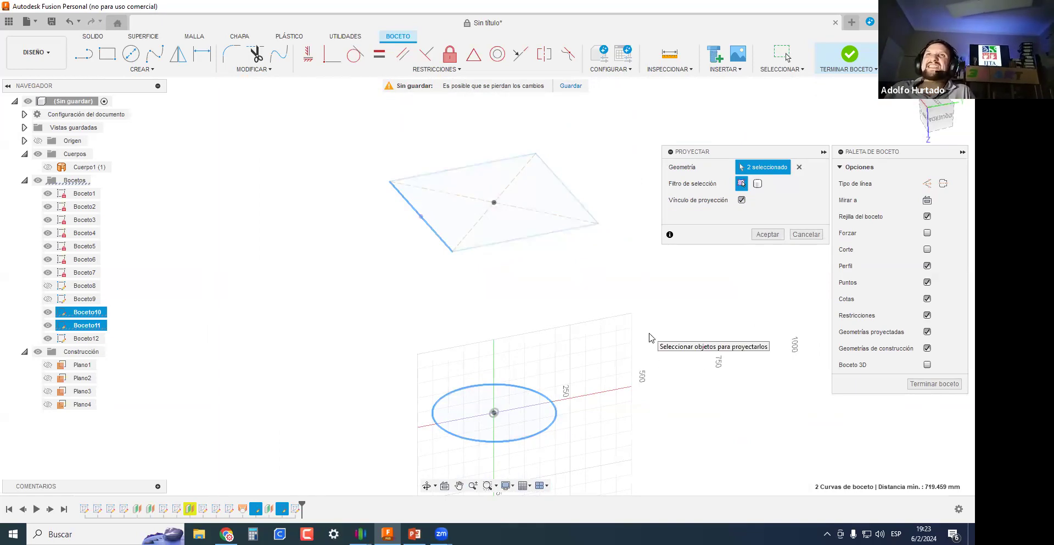
pyautogui.scroll(2, 467, 413)
pyautogui.moveTo(467, 413); pyautogui.dragTo(464, 322, button='middle')
pyautogui.scroll(3, 502, 404)
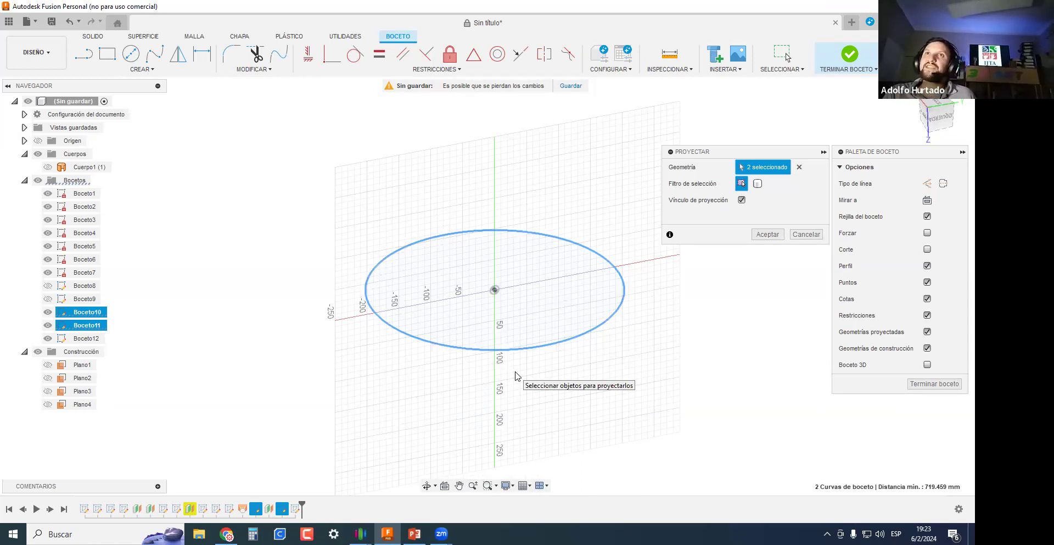
pyautogui.click(768, 234)
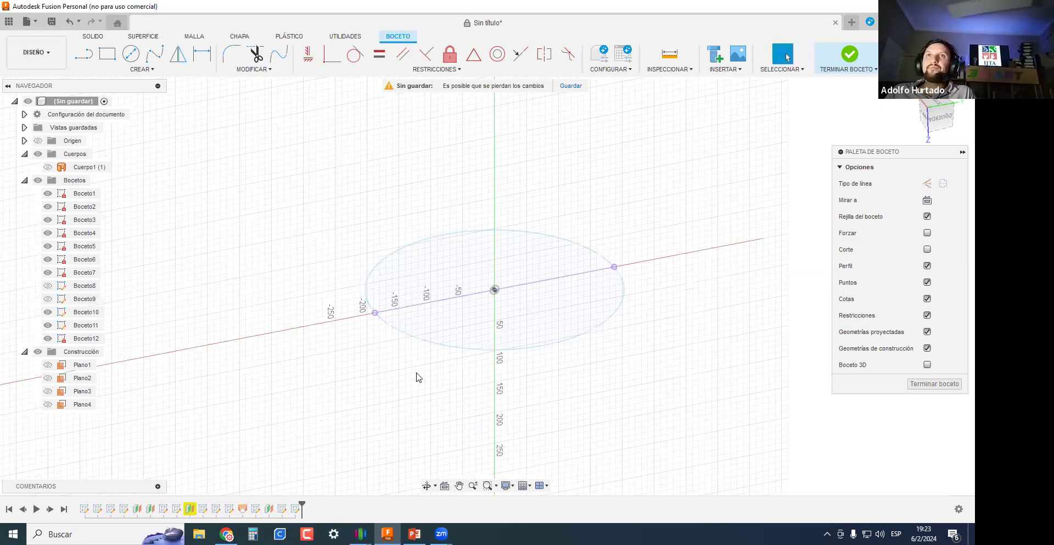
# Open the circle's sketch, enlarge the circle to about 1006 mm in diameter and finish the sketch to test the linked projection.
pyautogui.scroll(-5, 418, 376)
pyautogui.scroll(2, 351, 411)
pyautogui.scroll(-3, 376, 367)
pyautogui.moveTo(487, 444)
pyautogui.keyDown('shift'); pyautogui.mouseDown(button='middle')
pyautogui.moveTo(458, 442)
pyautogui.moveTo(500, 443)
pyautogui.moveTo(428, 430)
pyautogui.moveTo(412, 410)
pyautogui.mouseUp(button='middle'); pyautogui.keyUp('shift')
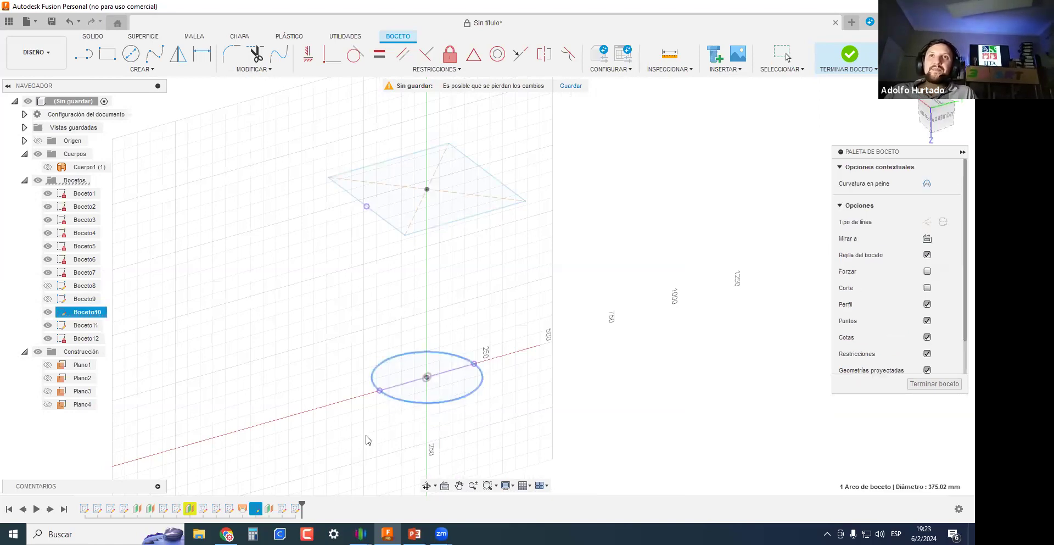
pyautogui.click(182, 374)
pyautogui.doubleClick(82, 312)
pyautogui.moveTo(484, 384); pyautogui.dragTo(557, 442)
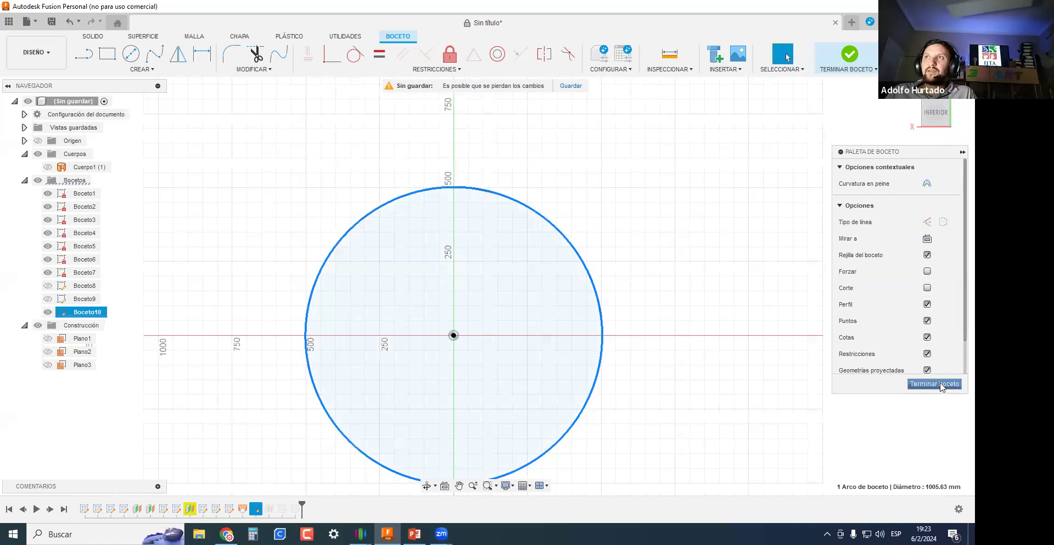
pyautogui.click(935, 384)
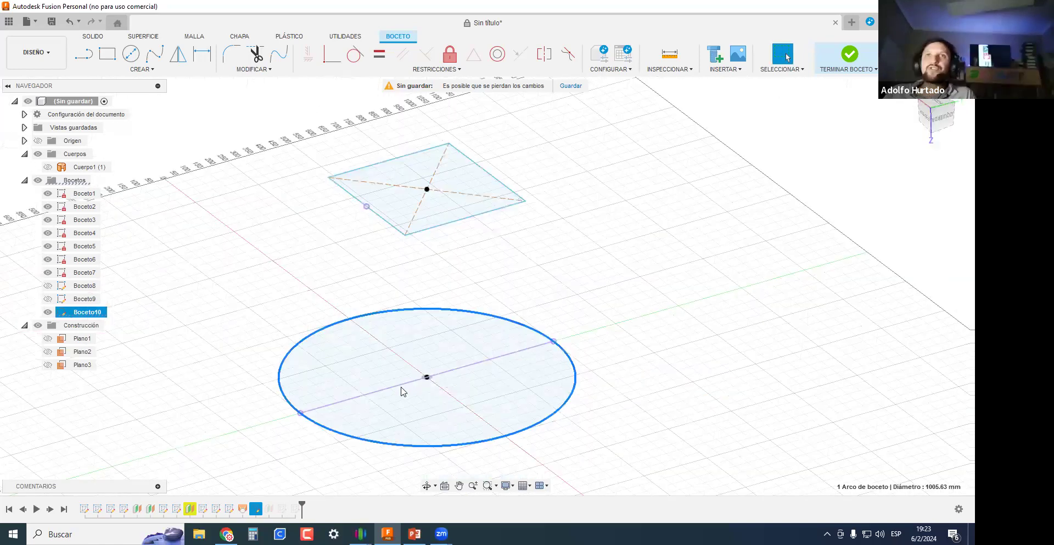
# Undo the circle enlargement and return to the vertical sketch.
pyautogui.hotkey('ctrl', 'z')
pyautogui.hotkey('ctrl', 'z')
pyautogui.hotkey('ctrl', 'z')
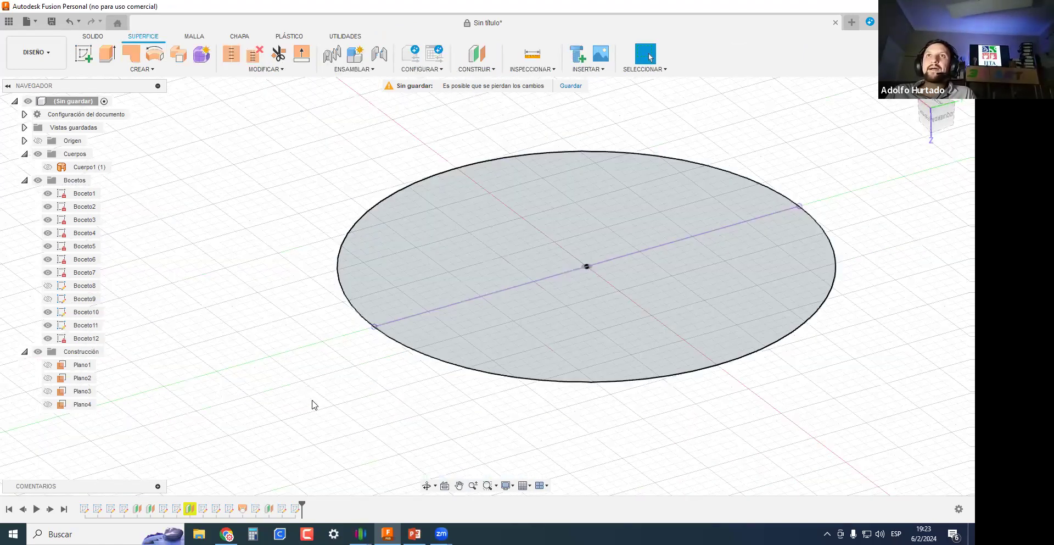
pyautogui.hotkey('ctrl', 'z')
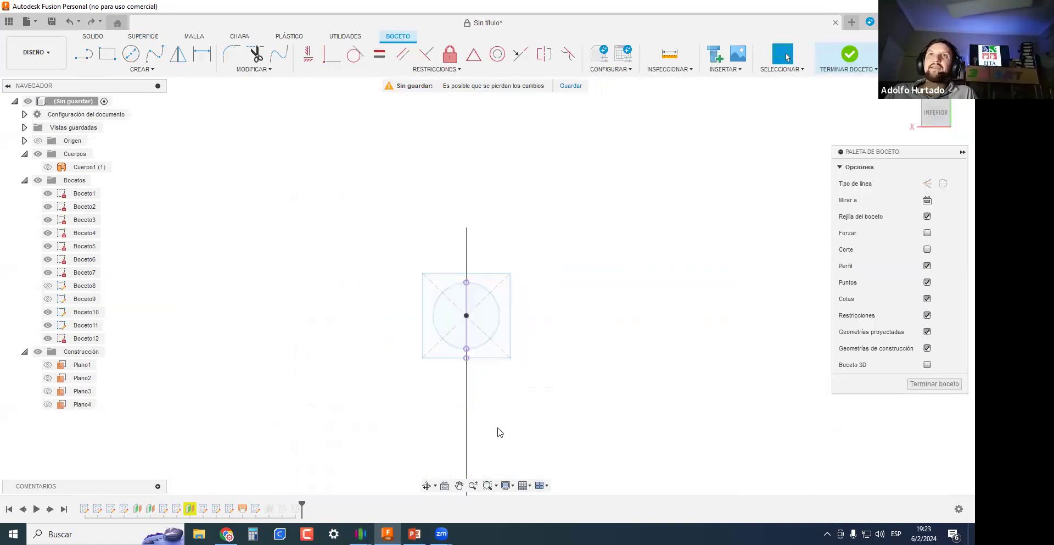
# Project two opposite side edges of the rectangle and the circle into the vertical sketch without a projection link.
pyautogui.moveTo(497, 427)
pyautogui.keyDown('shift'); pyautogui.mouseDown(button='middle')
pyautogui.moveTo(414, 337)
pyautogui.moveTo(454, 299)
pyautogui.moveTo(346, 117)
pyautogui.mouseUp(button='middle'); pyautogui.keyUp('shift')
pyautogui.press('p')
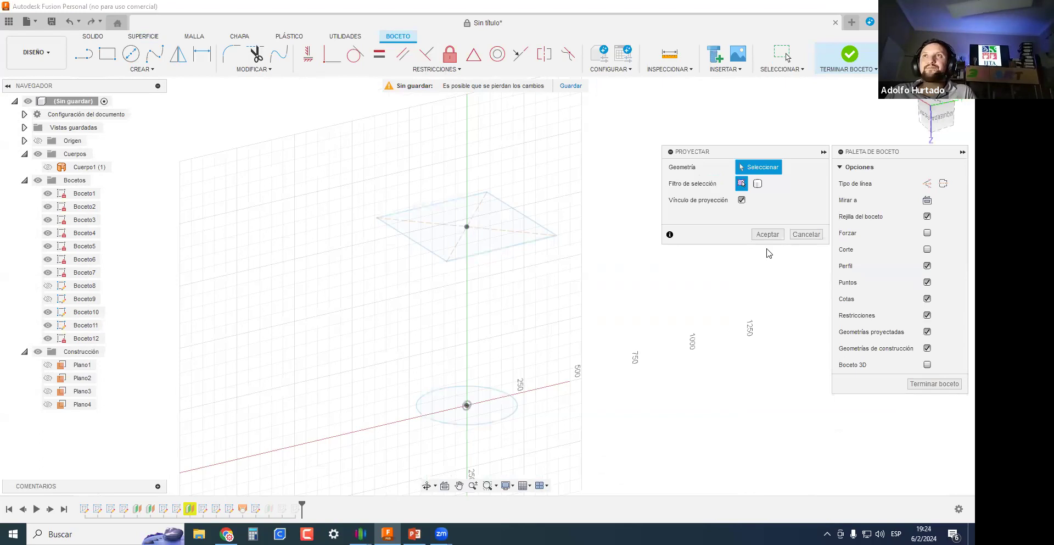
pyautogui.scroll(2, 393, 253)
pyautogui.click(415, 238)
pyautogui.click(565, 216)
pyautogui.moveTo(415, 447); pyautogui.dragTo(373, 378, button='middle')
pyautogui.click(410, 396)
pyautogui.click(768, 233)
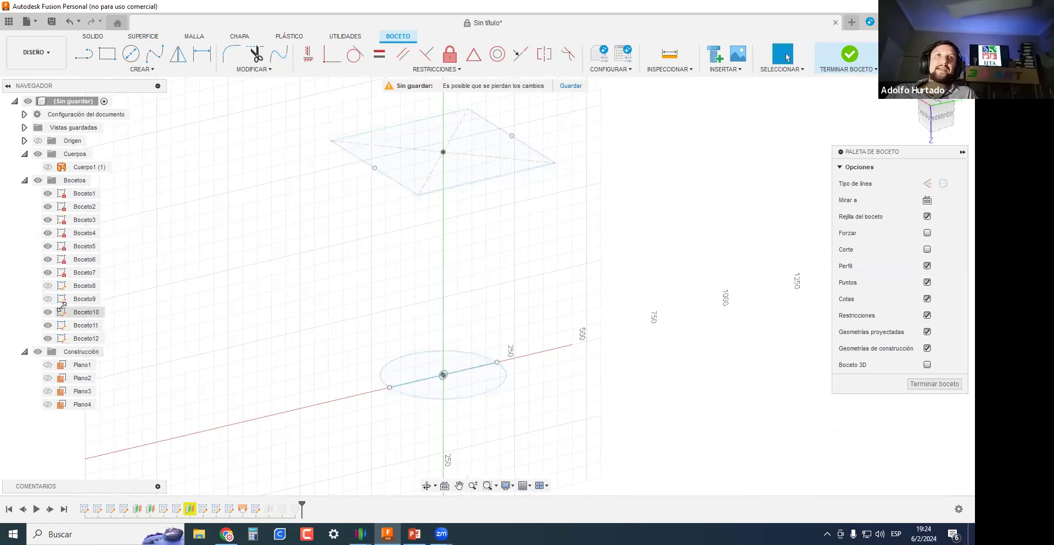
# Hide the circle and rectangle sketches and inspect the projected line and points on their own.
pyautogui.click(48, 312)
pyautogui.click(48, 325)
pyautogui.click(474, 365)
pyautogui.click(374, 168)
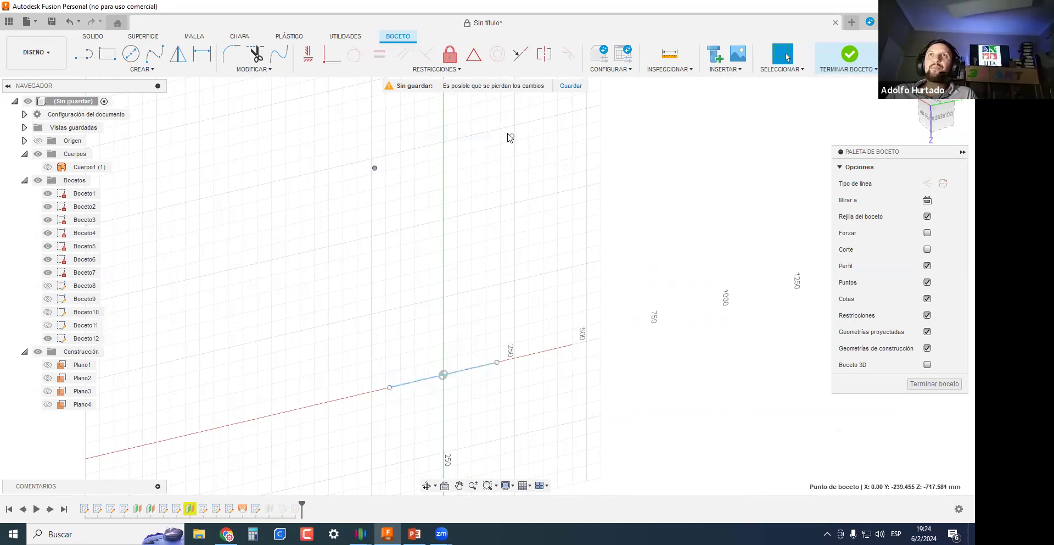
pyautogui.click(61, 312)
pyautogui.click(439, 317)
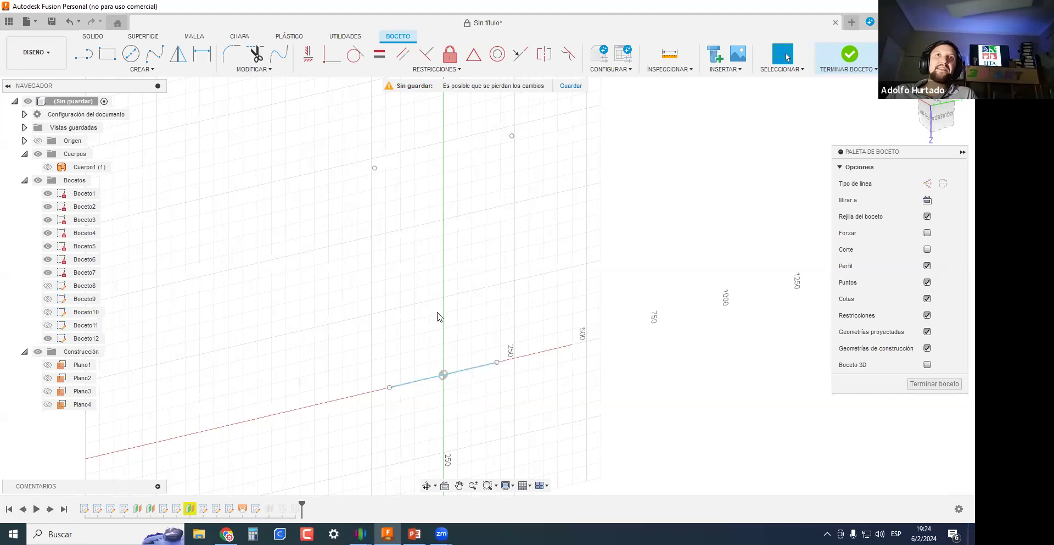
# Show the circle's sketch, enlarge the circle to about 1022 mm in diameter and finish the sketch to test the unlinked projection.
pyautogui.click(48, 312)
pyautogui.doubleClick(86, 312)
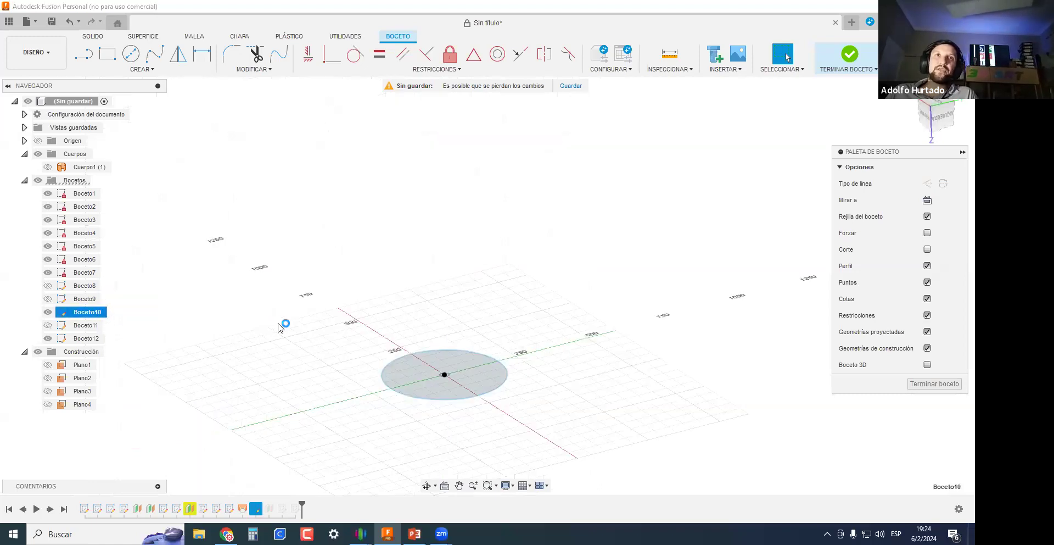
pyautogui.moveTo(471, 382); pyautogui.dragTo(505, 486)
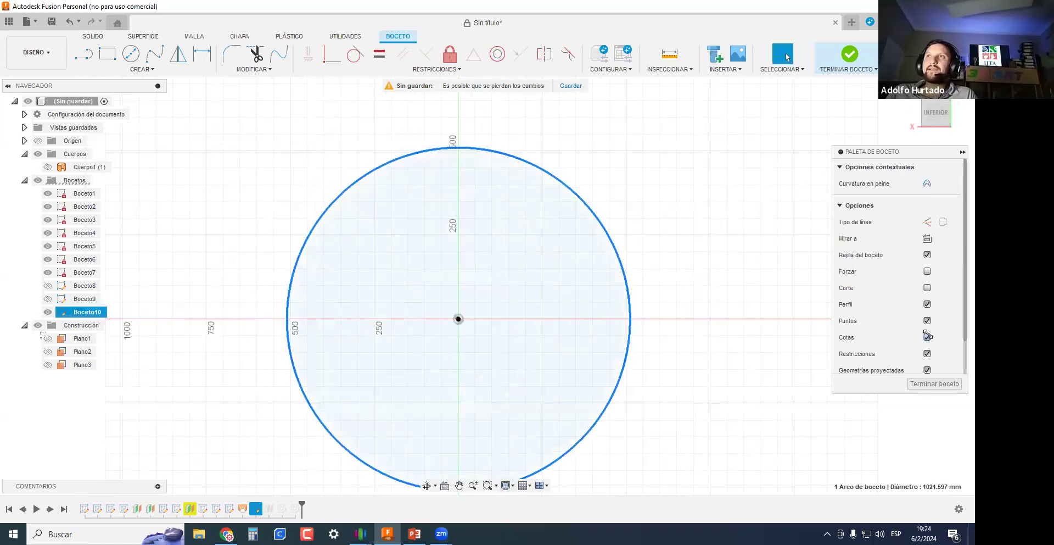
pyautogui.click(927, 385)
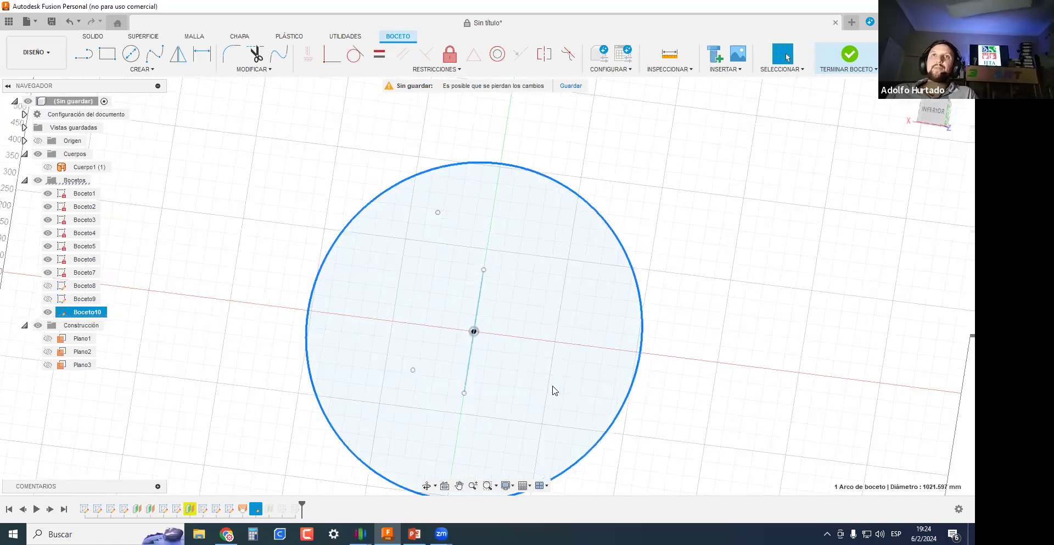
pyautogui.moveTo(662, 235)
pyautogui.keyDown('shift'); pyautogui.mouseDown(button='middle')
pyautogui.moveTo(498, 345)
pyautogui.moveTo(332, 377)
pyautogui.moveTo(417, 403)
pyautogui.mouseUp(button='middle'); pyautogui.keyUp('shift')
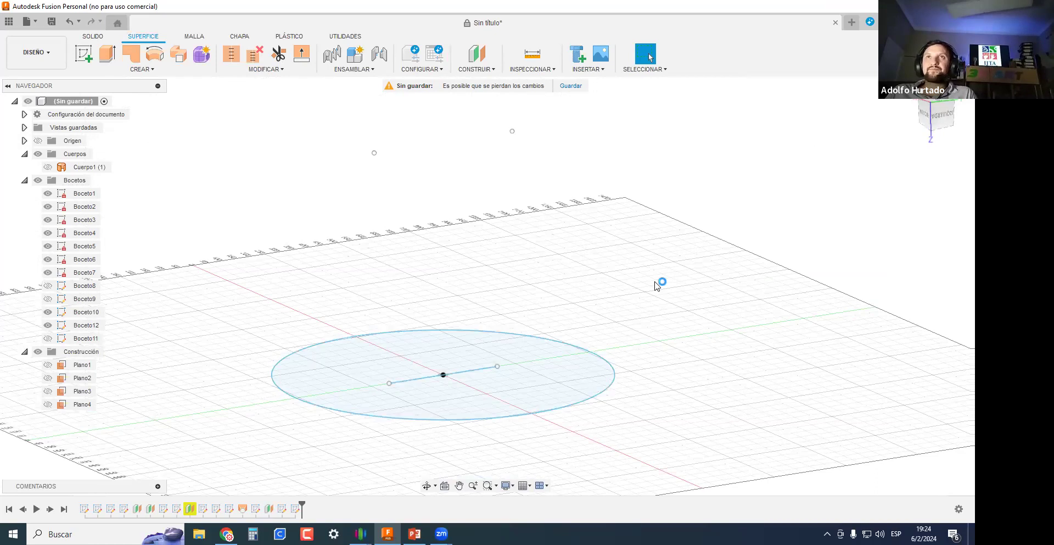
# Undo the circle enlargement, the unlinked projection and the creation of the vertical sketch.
pyautogui.scroll(-1, 637, 295)
pyautogui.keyDown('shift'); pyautogui.moveTo(568, 250); pyautogui.dragTo(537, 203, button='middle'); pyautogui.keyUp('shift')
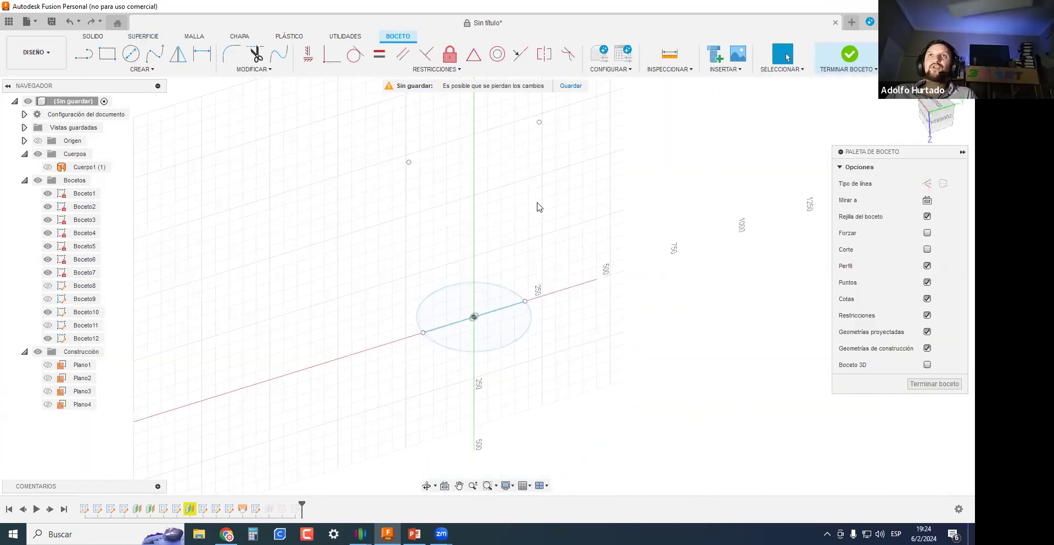
pyautogui.hotkey('ctrl', 'z')
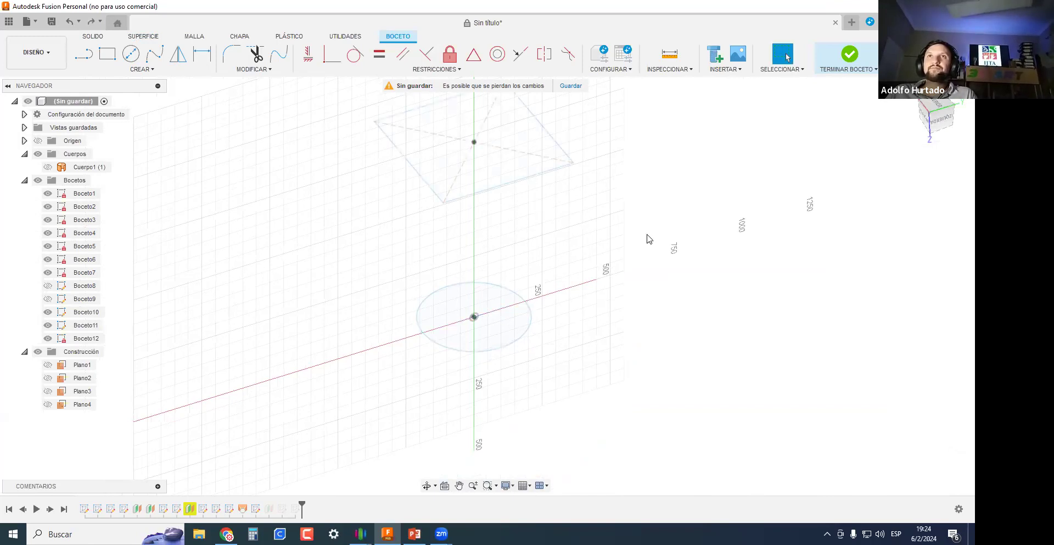
pyautogui.moveTo(598, 257)
pyautogui.keyDown('shift'); pyautogui.mouseDown(button='middle')
pyautogui.moveTo(544, 205)
pyautogui.moveTo(519, 217)
pyautogui.mouseUp(button='middle'); pyautogui.keyUp('shift')
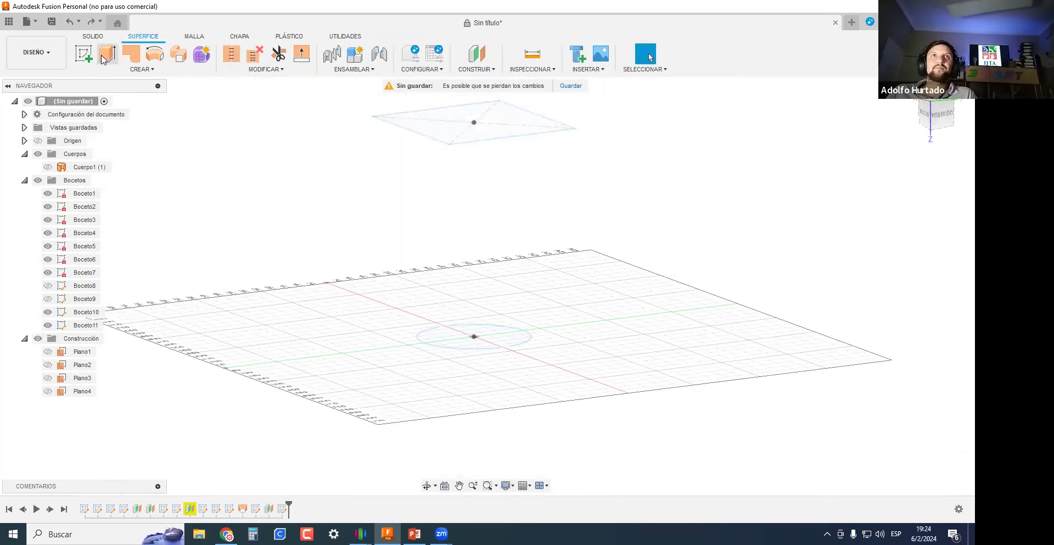
# Start a new sketch on the vertical origin plane crossing the circle and project two opposite rectangle edges and the circle with the link on.
pyautogui.click(83, 53)
pyautogui.click(501, 365)
pyautogui.moveTo(602, 282)
pyautogui.keyDown('shift'); pyautogui.mouseDown(button='middle')
pyautogui.moveTo(589, 207)
pyautogui.moveTo(531, 319)
pyautogui.mouseUp(button='middle'); pyautogui.keyUp('shift')
pyautogui.press('p')
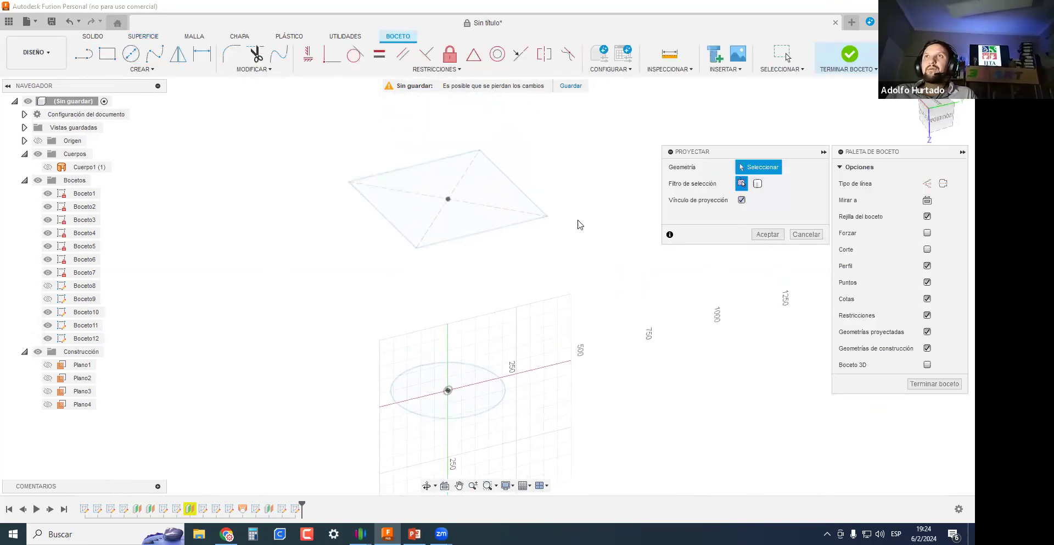
pyautogui.click(384, 216)
pyautogui.click(533, 201)
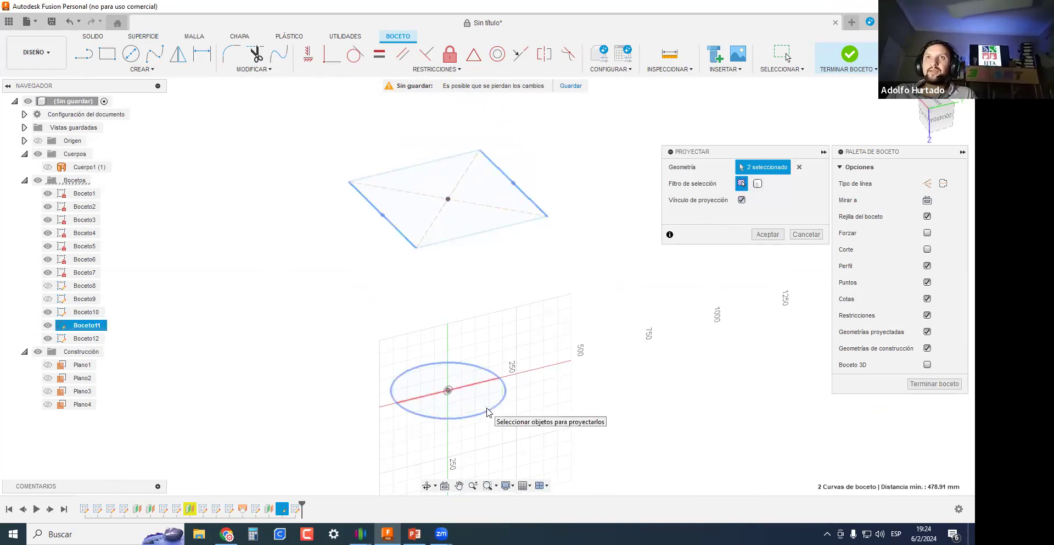
pyautogui.click(775, 236)
# Draw a fit-point spline joining the rectangle's and circle's projected points on the negative horizontal side, bulging to about 640 mm from the vertical axis.
pyautogui.moveTo(506, 378)
pyautogui.keyDown('shift'); pyautogui.mouseDown(button='middle')
pyautogui.moveTo(499, 339)
pyautogui.moveTo(510, 297)
pyautogui.moveTo(579, 318)
pyautogui.moveTo(402, 217)
pyautogui.moveTo(451, 223)
pyautogui.mouseUp(button='middle'); pyautogui.keyUp('shift')
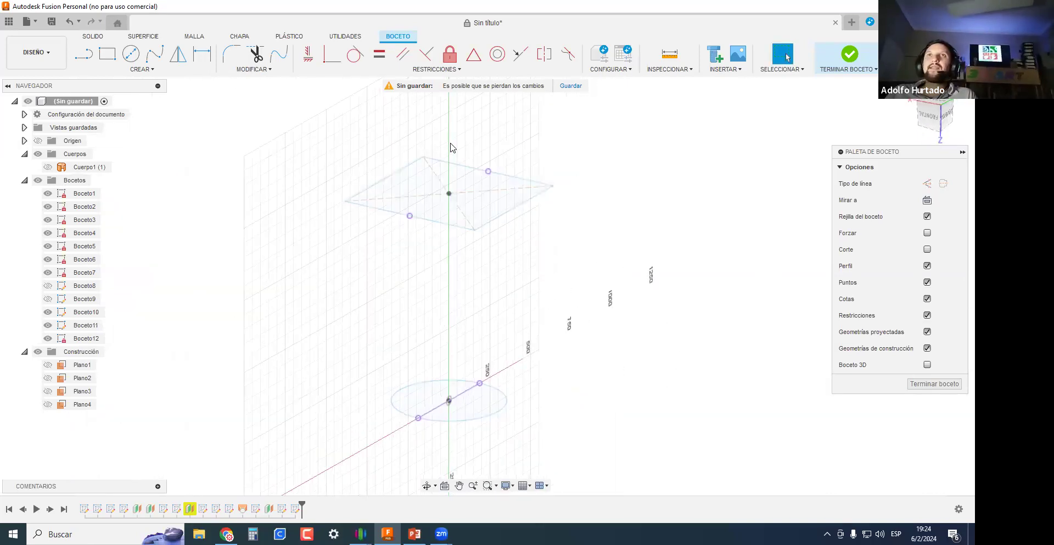
pyautogui.moveTo(515, 411)
pyautogui.keyDown('shift'); pyautogui.mouseDown(button='middle')
pyautogui.moveTo(501, 407)
pyautogui.moveTo(534, 379)
pyautogui.moveTo(578, 393)
pyautogui.moveTo(557, 407)
pyautogui.moveTo(504, 402)
pyautogui.moveTo(588, 395)
pyautogui.mouseUp(button='middle'); pyautogui.keyUp('shift')
pyautogui.click(943, 113)
pyautogui.moveTo(510, 269); pyautogui.dragTo(628, 263, button='middle')
pyautogui.click(155, 54)
pyautogui.click(287, 195)
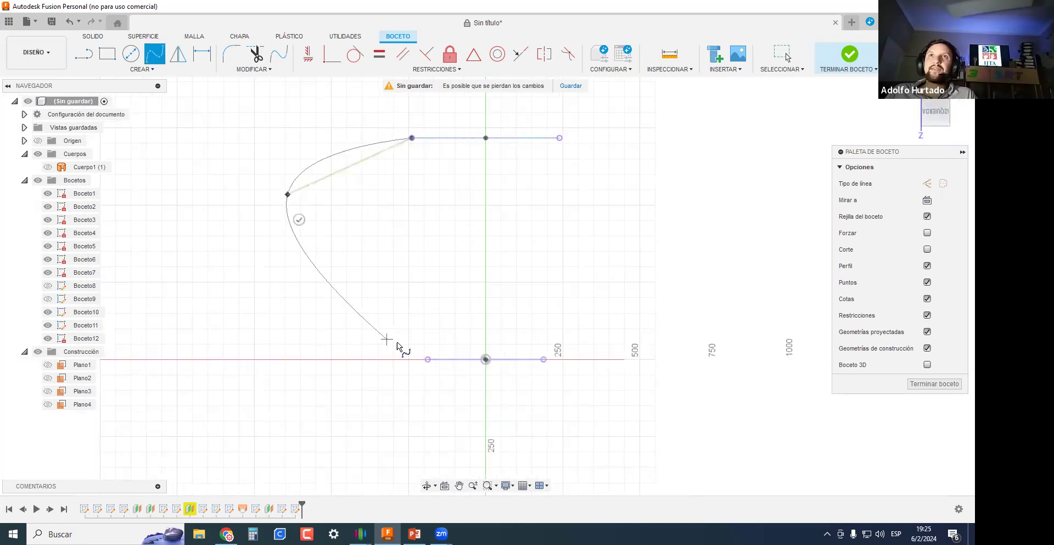
pyautogui.click(428, 359)
pyautogui.press('Escape')
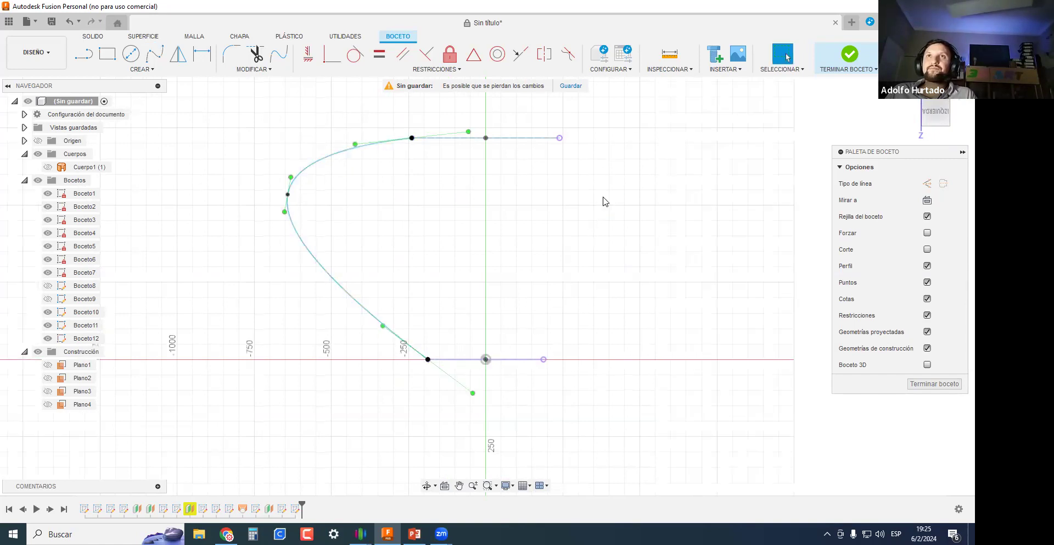
# Draw a second fit-point spline joining the projected points on the opposite side, bulging to about 340 mm from the vertical axis.
pyautogui.press('s')
pyautogui.click(560, 138)
pyautogui.click(592, 237)
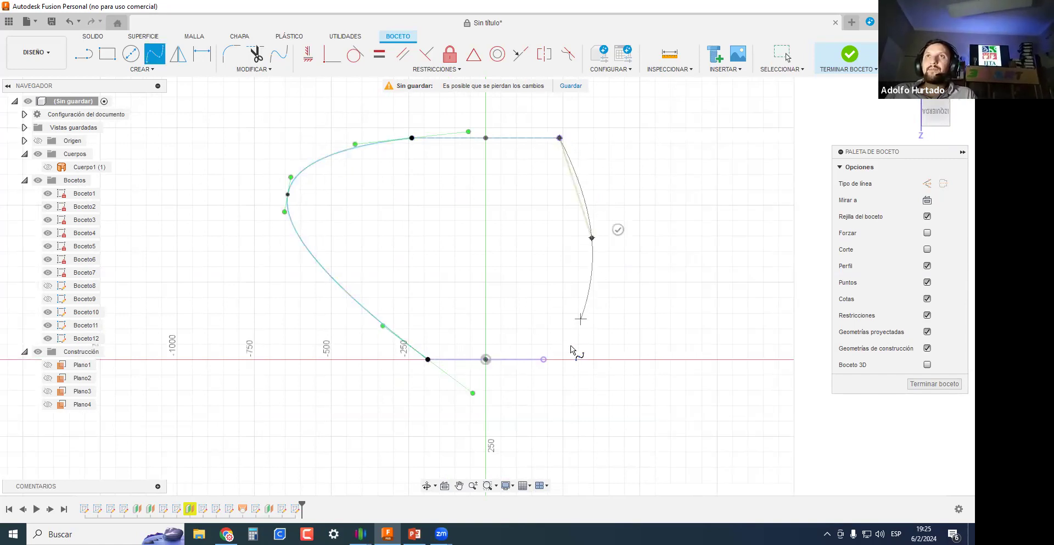
pyautogui.click(544, 359)
pyautogui.press('Escape')
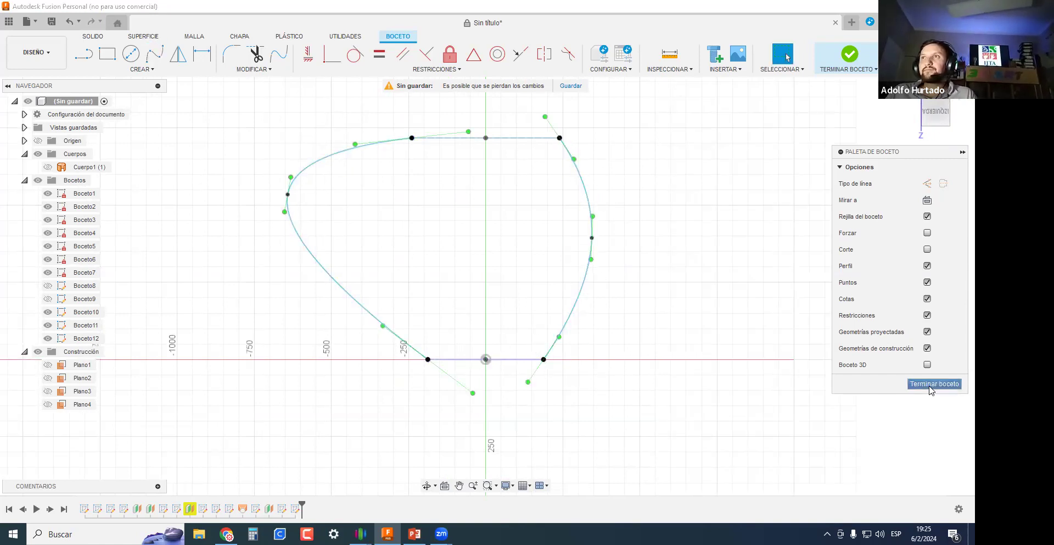
# Finish the sketch and start a new one on the other vertical origin plane, perpendicular to the one just used.
pyautogui.click(934, 383)
pyautogui.moveTo(453, 269)
pyautogui.keyDown('shift'); pyautogui.mouseDown(button='middle')
pyautogui.moveTo(322, 272)
pyautogui.moveTo(487, 313)
pyautogui.moveTo(486, 268)
pyautogui.moveTo(482, 329)
pyautogui.moveTo(495, 348)
pyautogui.moveTo(436, 365)
pyautogui.moveTo(475, 381)
pyautogui.mouseUp(button='middle'); pyautogui.keyUp('shift')
pyautogui.moveTo(459, 361); pyautogui.dragTo(282, 330)
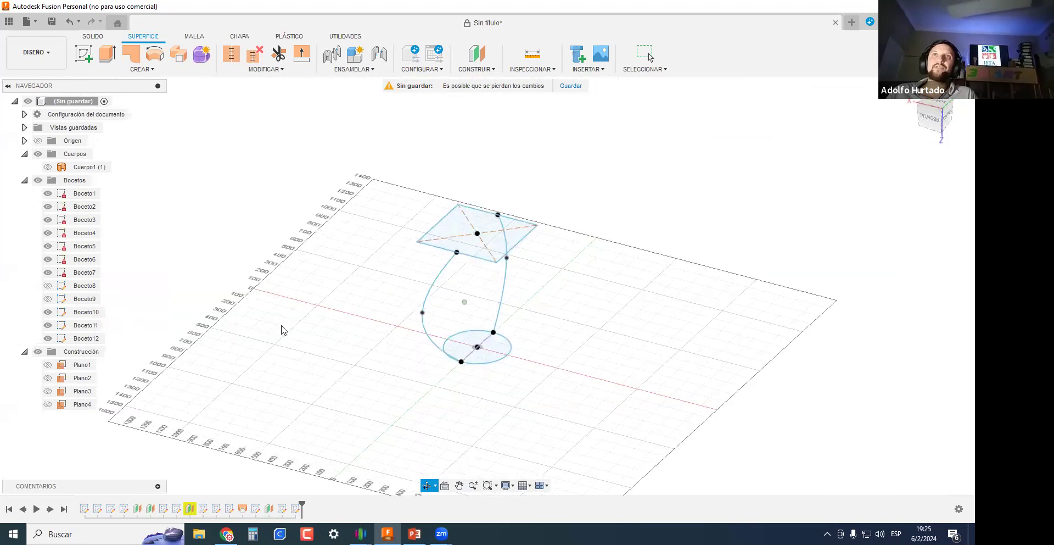
pyautogui.press('Escape')
pyautogui.click(83, 53)
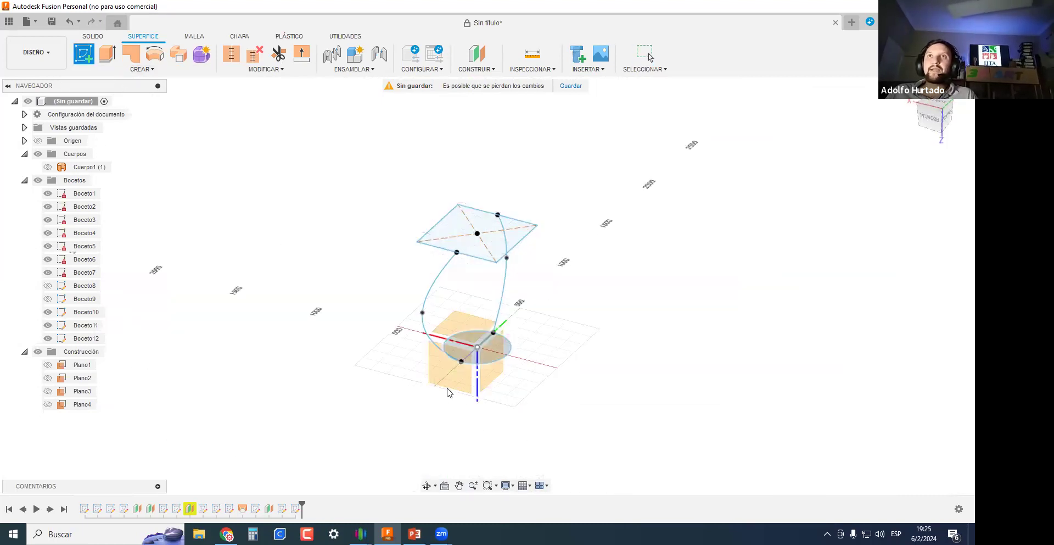
pyautogui.click(439, 378)
# Project the two opposite rectangle edges crossing this plane and the base circle into the sketch with the projection link on.
pyautogui.moveTo(547, 391)
pyautogui.mouseDown(button='middle')
pyautogui.moveTo(534, 421)
pyautogui.moveTo(508, 421)
pyautogui.mouseUp(button='middle')
pyautogui.moveTo(499, 361); pyautogui.dragTo(463, 337, button='middle')
pyautogui.scroll(3, 478, 343)
pyautogui.press('p')
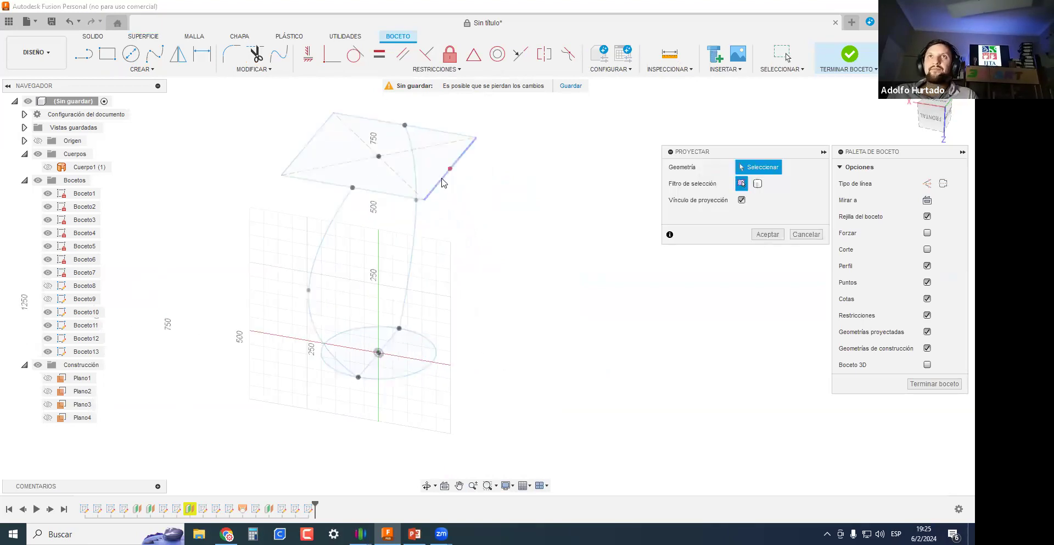
pyautogui.click(444, 183)
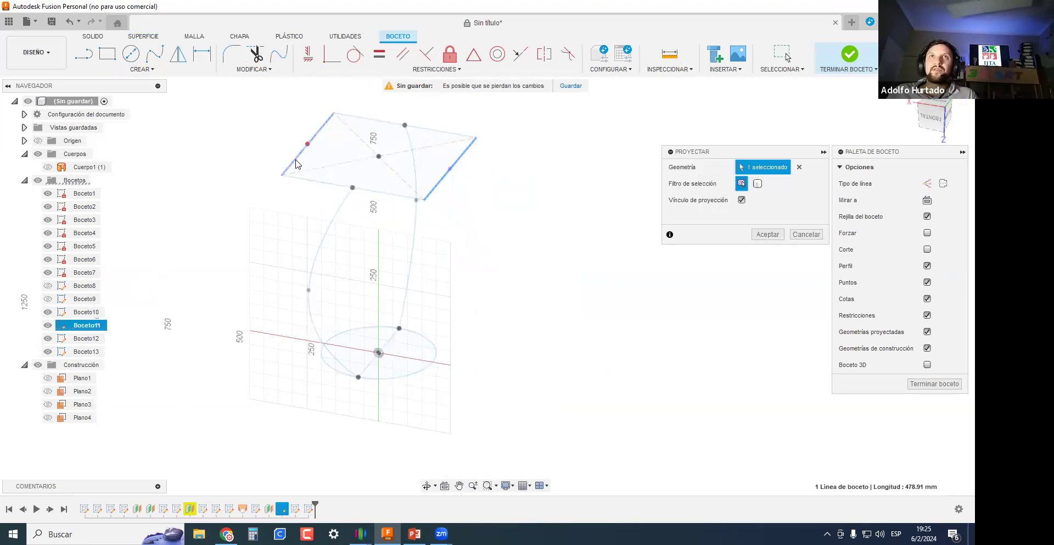
pyautogui.keyDown('shift'); pyautogui.moveTo(460, 406); pyautogui.dragTo(308, 363, button='middle'); pyautogui.keyUp('shift')
pyautogui.click(412, 375)
pyautogui.press('Return')
# Draw a fit-point spline joining the circle's and rectangle's projected points on the positive horizontal side, bulging to about 420 mm from the vertical axis.
pyautogui.press('s')
pyautogui.click(305, 356)
pyautogui.click(234, 290)
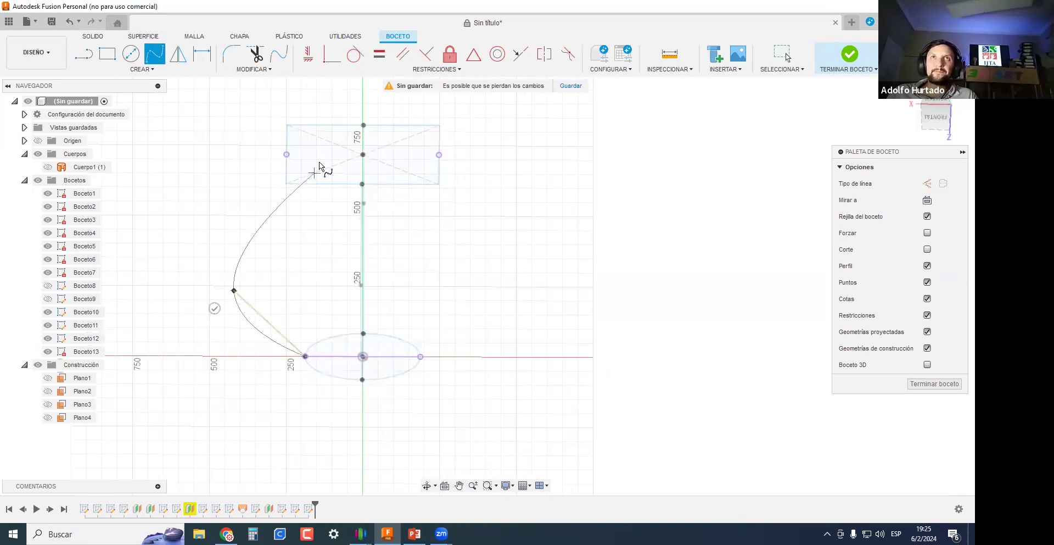
pyautogui.click(287, 154)
pyautogui.press('Escape')
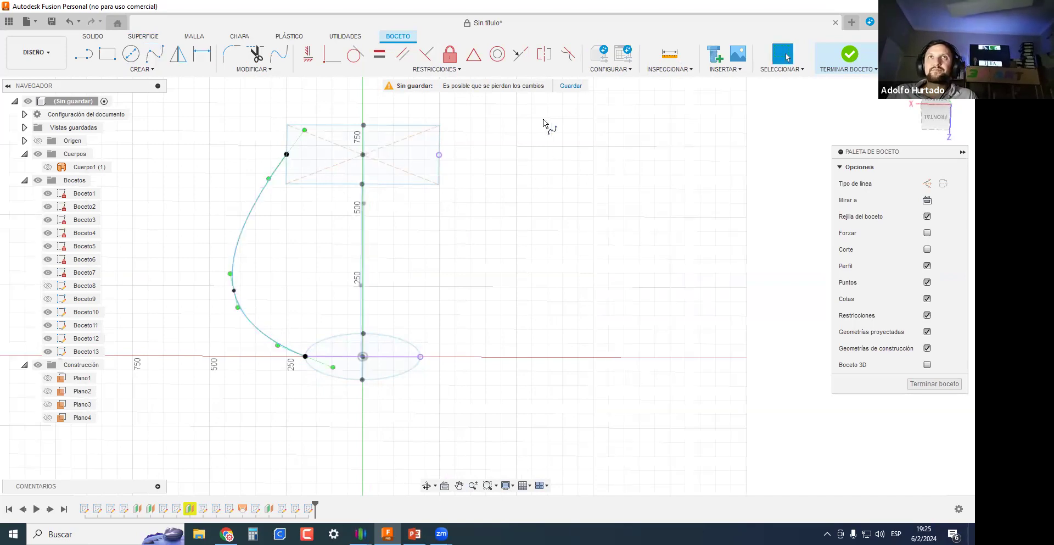
# Draw a fit-point spline joining the projected points on the negative horizontal side, bulging to about 460 mm from the vertical axis.
pyautogui.press('Return')
pyautogui.click(438, 154)
pyautogui.click(503, 246)
pyautogui.click(421, 358)
pyautogui.press('Escape')
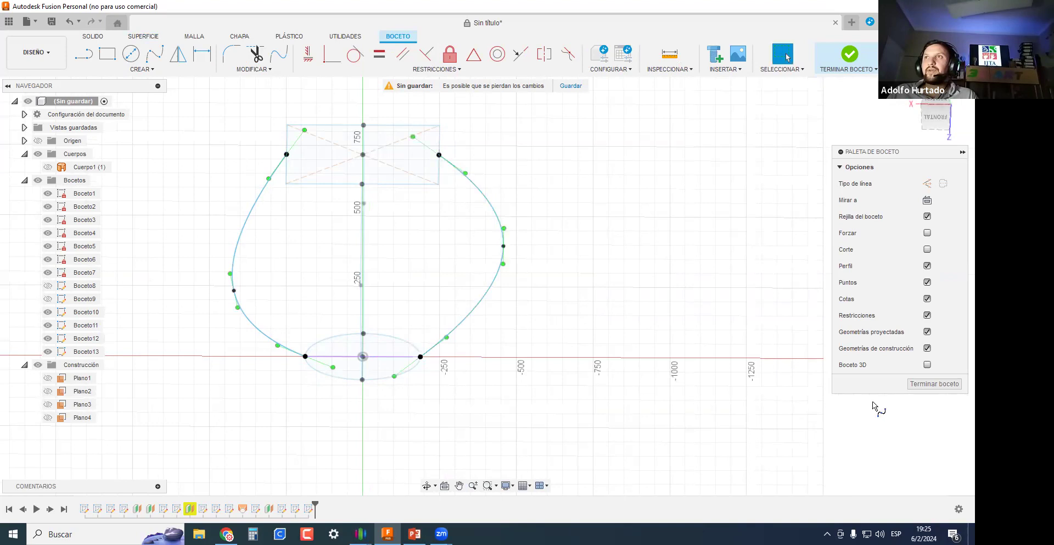
# Finish the sketch and start a surface loft with the circle and the rectangle as connected profiles.
pyautogui.click(934, 383)
pyautogui.moveTo(567, 454)
pyautogui.keyDown('shift'); pyautogui.mouseDown(button='middle')
pyautogui.moveTo(568, 360)
pyautogui.moveTo(465, 346)
pyautogui.moveTo(381, 286)
pyautogui.moveTo(466, 313)
pyautogui.moveTo(537, 370)
pyautogui.moveTo(565, 353)
pyautogui.moveTo(459, 336)
pyautogui.moveTo(483, 362)
pyautogui.moveTo(359, 418)
pyautogui.moveTo(272, 428)
pyautogui.moveTo(314, 404)
pyautogui.moveTo(333, 418)
pyautogui.moveTo(364, 403)
pyautogui.moveTo(500, 405)
pyautogui.moveTo(447, 404)
pyautogui.moveTo(454, 381)
pyautogui.moveTo(591, 379)
pyautogui.moveTo(415, 390)
pyautogui.moveTo(497, 406)
pyautogui.moveTo(494, 433)
pyautogui.moveTo(486, 415)
pyautogui.mouseUp(button='middle'); pyautogui.keyUp('shift')
pyautogui.keyDown('shift'); pyautogui.moveTo(389, 335); pyautogui.dragTo(282, 287, button='middle'); pyautogui.keyUp('shift')
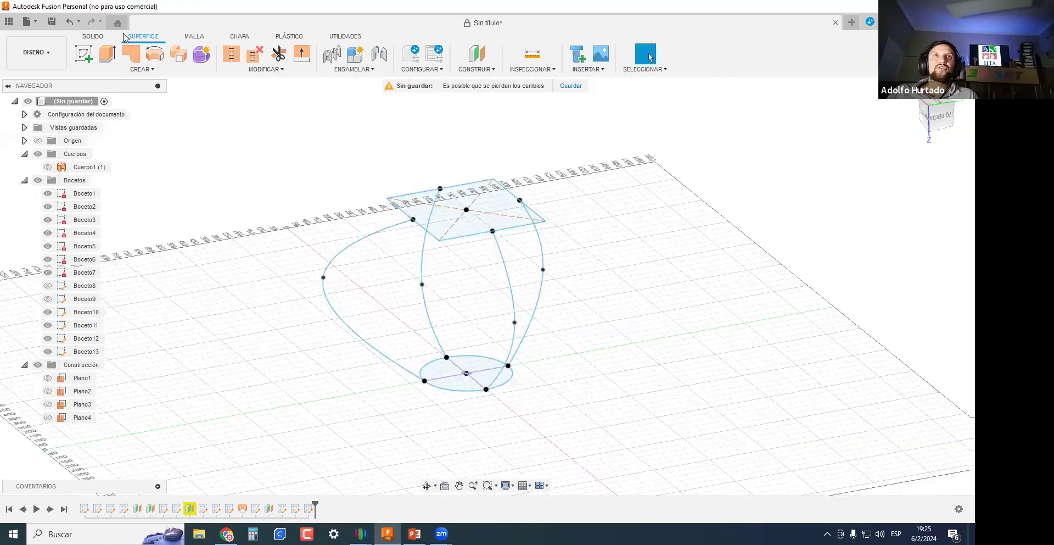
pyautogui.click(134, 68)
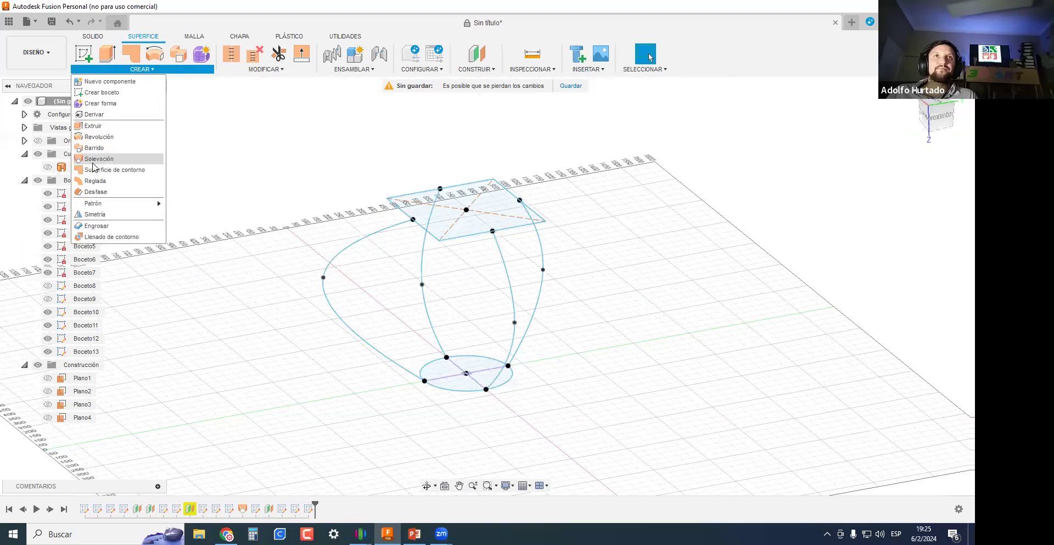
pyautogui.click(98, 159)
pyautogui.scroll(2, 456, 384)
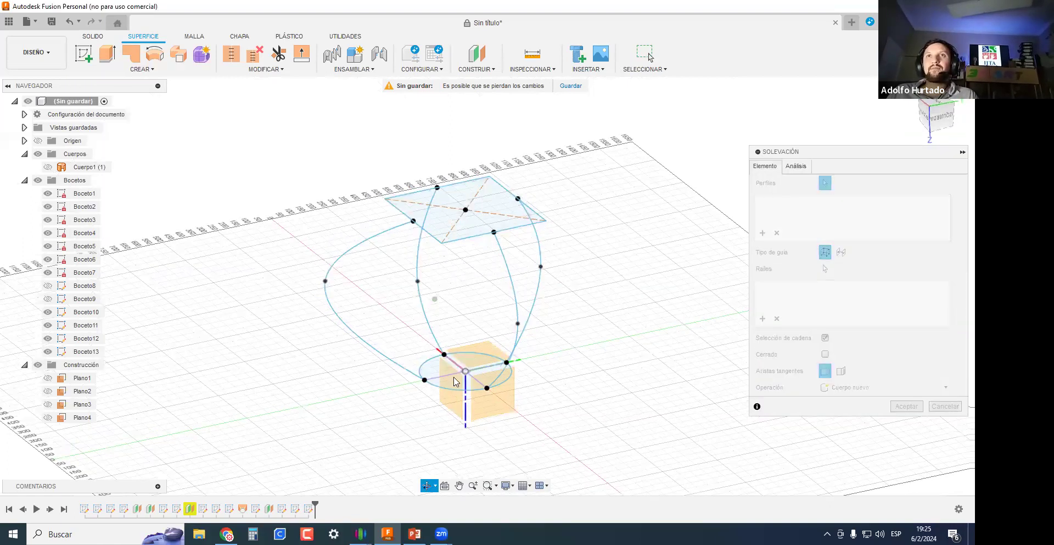
pyautogui.click(448, 385)
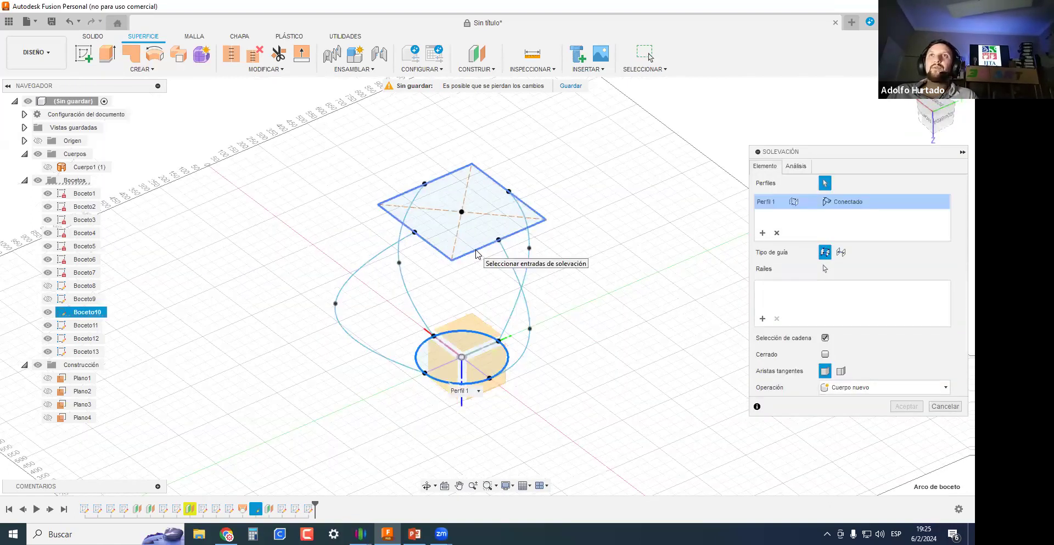
pyautogui.click(476, 253)
# Add the four side splines as rails and create the loft as a new body.
pyautogui.click(824, 268)
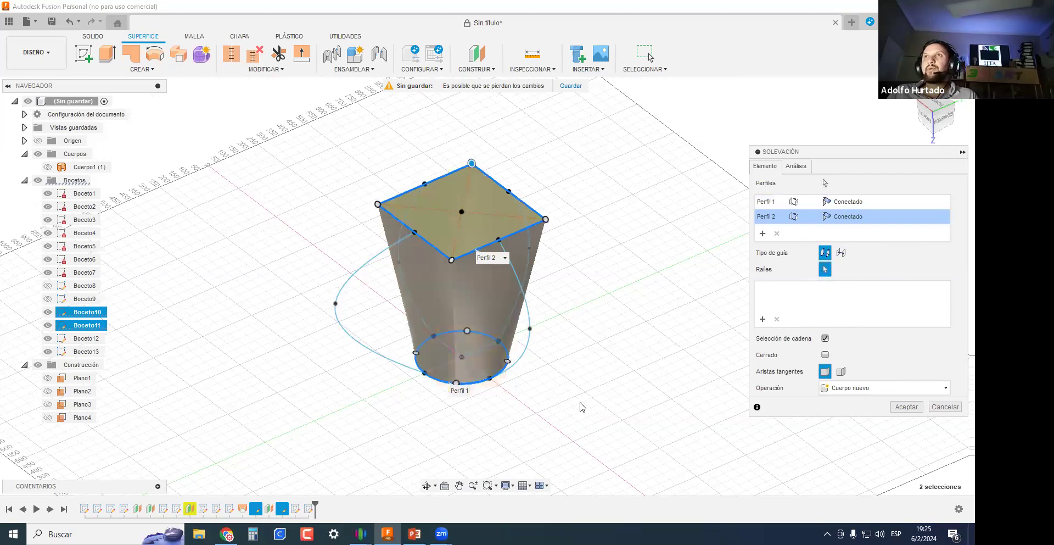
pyautogui.keyDown('shift'); pyautogui.moveTo(430, 373); pyautogui.dragTo(341, 302, button='middle'); pyautogui.keyUp('shift')
pyautogui.scroll(1, 343, 305)
pyautogui.click(346, 311)
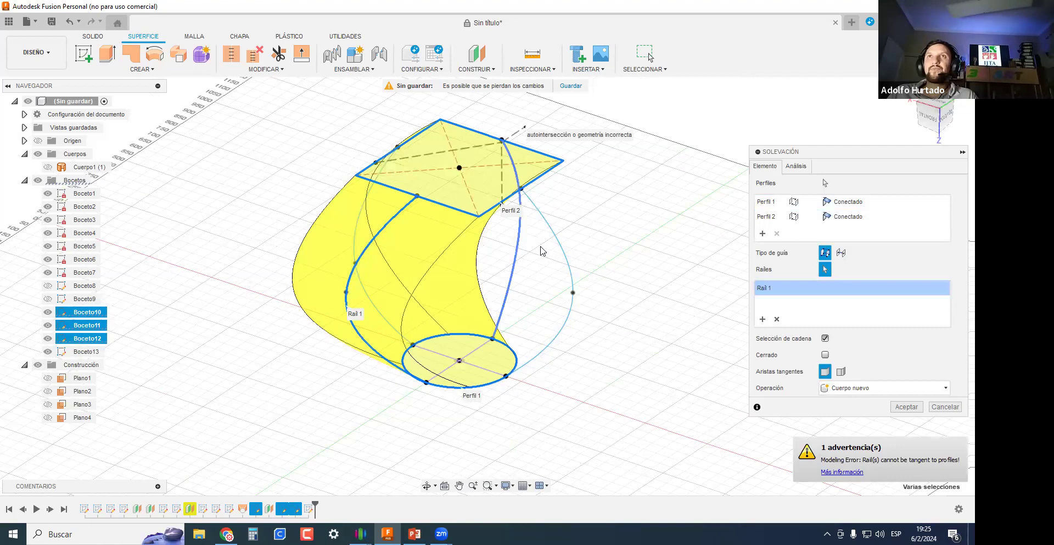
pyautogui.click(562, 247)
pyautogui.click(562, 247)
pyautogui.keyDown('shift'); pyautogui.moveTo(642, 364); pyautogui.dragTo(558, 275, button='middle'); pyautogui.keyUp('shift')
pyautogui.click(570, 271)
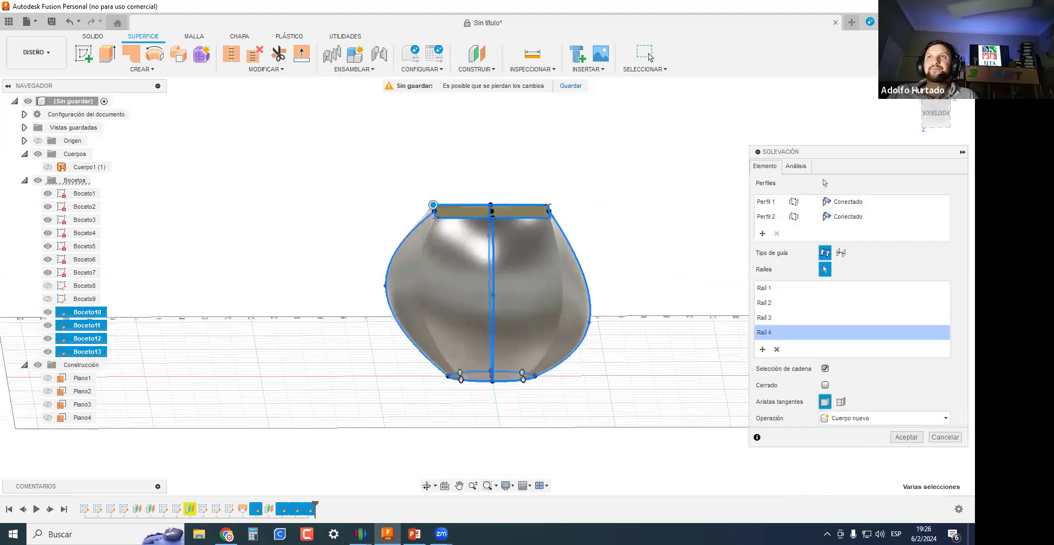
pyautogui.click(906, 437)
# Inspect the lofted surface, undo the loft and return to the last sketch with its most recent spline removed.
pyautogui.keyDown('shift'); pyautogui.moveTo(687, 208); pyautogui.dragTo(545, 221, button='middle'); pyautogui.keyUp('shift')
pyautogui.scroll(2, 545, 222)
pyautogui.scroll(2, 643, 313)
pyautogui.keyDown('shift'); pyautogui.moveTo(718, 337); pyautogui.dragTo(617, 393, button='middle'); pyautogui.keyUp('shift')
pyautogui.scroll(-2, 690, 361)
pyautogui.scroll(3, 617, 391)
pyautogui.hotkey('ctrl', 'z')
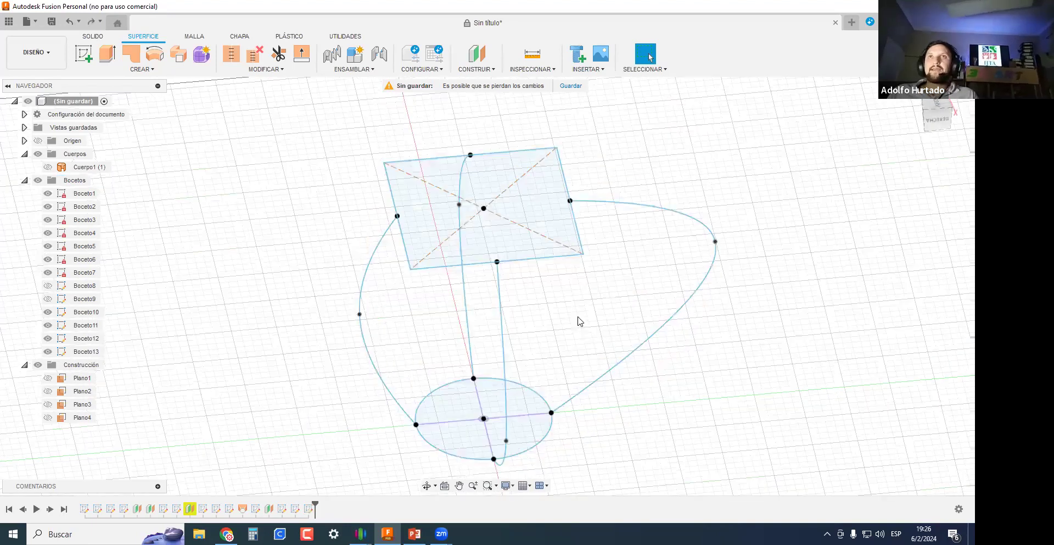
pyautogui.moveTo(591, 322)
pyautogui.keyDown('shift'); pyautogui.mouseDown(button='middle')
pyautogui.moveTo(600, 298)
pyautogui.moveTo(638, 311)
pyautogui.moveTo(414, 198)
pyautogui.moveTo(404, 209)
pyautogui.mouseUp(button='middle'); pyautogui.keyUp('shift')
pyautogui.hotkey('ctrl', 'z')
# Try to draw a spline from the rectangle's free projected end with one intermediate point, and undo that point.
pyautogui.scroll(2, 405, 207)
pyautogui.press('Return')
pyautogui.scroll(4, 448, 134)
pyautogui.moveTo(497, 193)
pyautogui.keyDown('shift'); pyautogui.mouseDown(button='middle')
pyautogui.moveTo(487, 168)
pyautogui.moveTo(518, 275)
pyautogui.mouseUp(button='middle'); pyautogui.keyUp('shift')
pyautogui.scroll(-5, 308, 298)
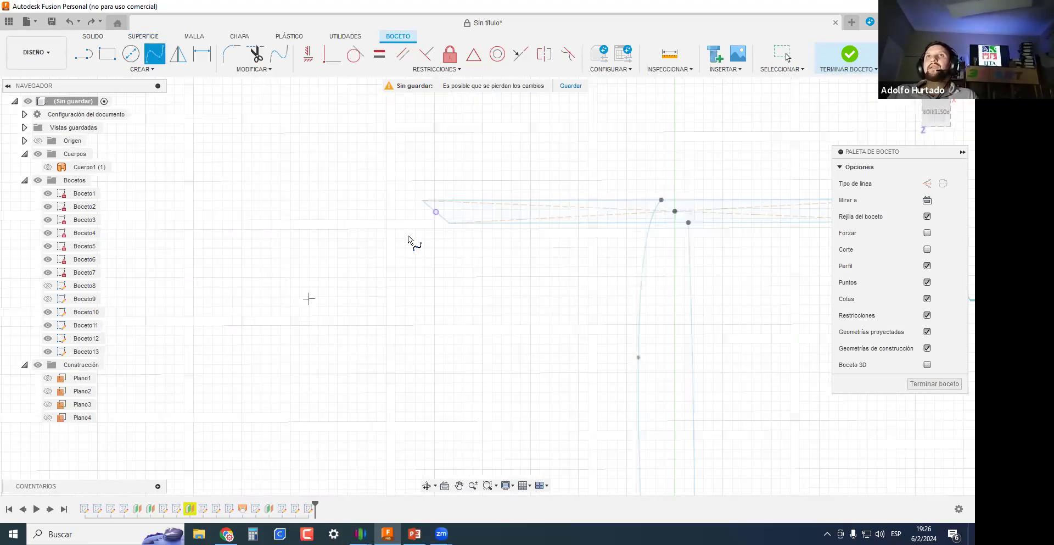
pyautogui.moveTo(571, 236); pyautogui.dragTo(566, 148, button='middle')
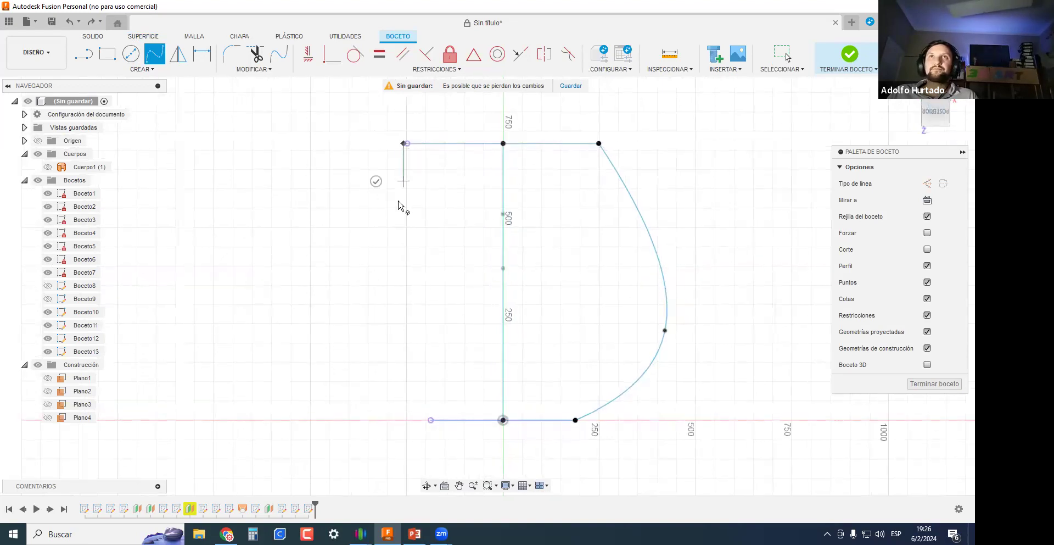
pyautogui.click(383, 358)
pyautogui.hotkey('ctrl', 'z')
pyautogui.hotkey('ctrl', 'z')
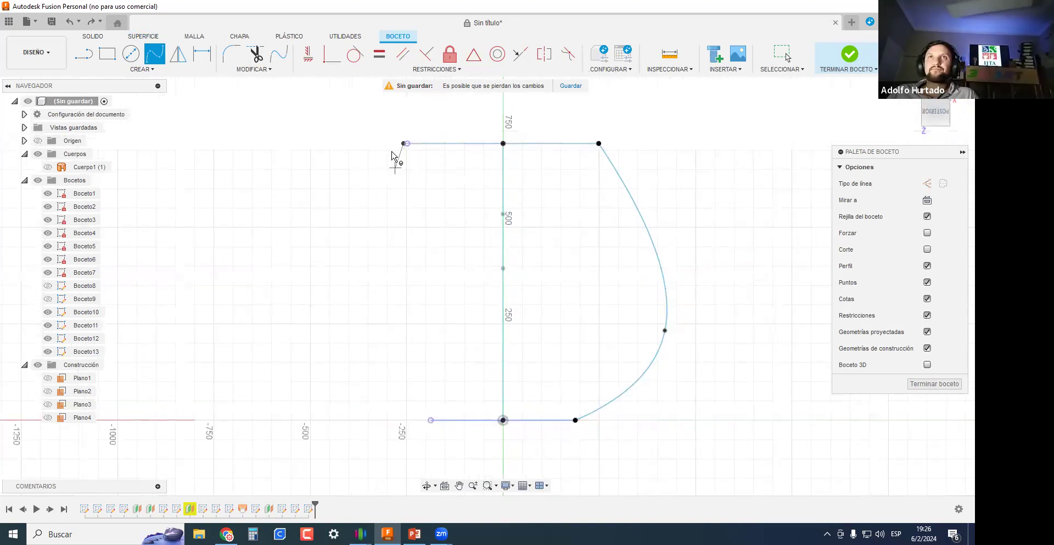
# Try a spline through two intermediate points down to the circle's free end, bulging to about 560 mm, and delete it.
pyautogui.click(364, 201)
pyautogui.click(288, 304)
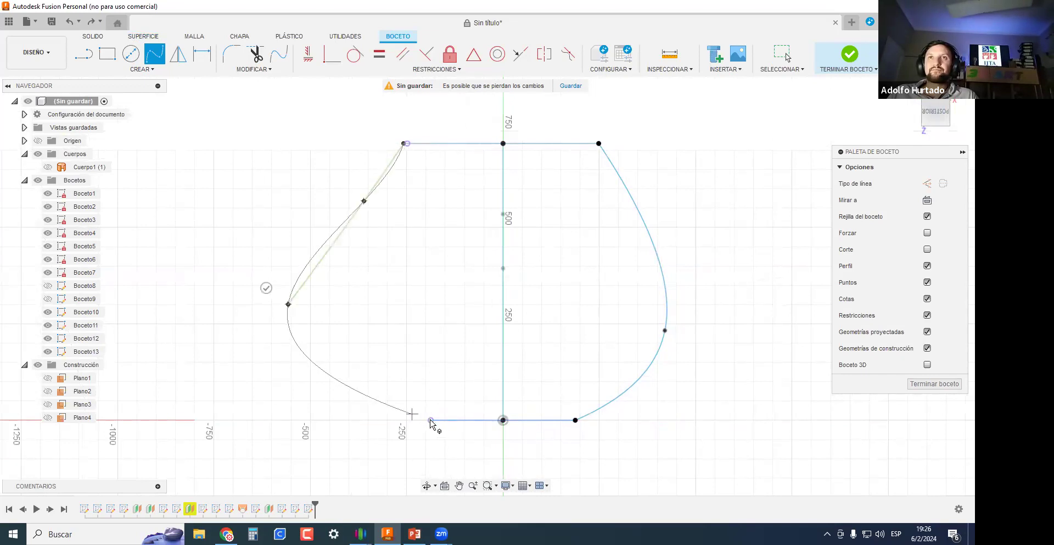
pyautogui.click(424, 420)
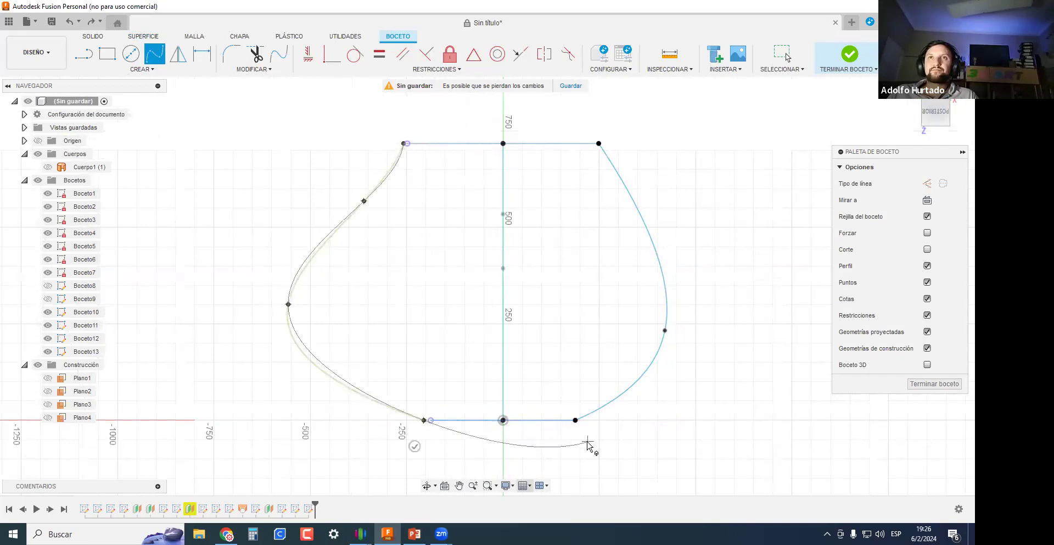
pyautogui.press('Escape')
pyautogui.scroll(-2, 552, 365)
pyautogui.click(480, 309)
pyautogui.scroll(1, 478, 309)
pyautogui.press('Delete')
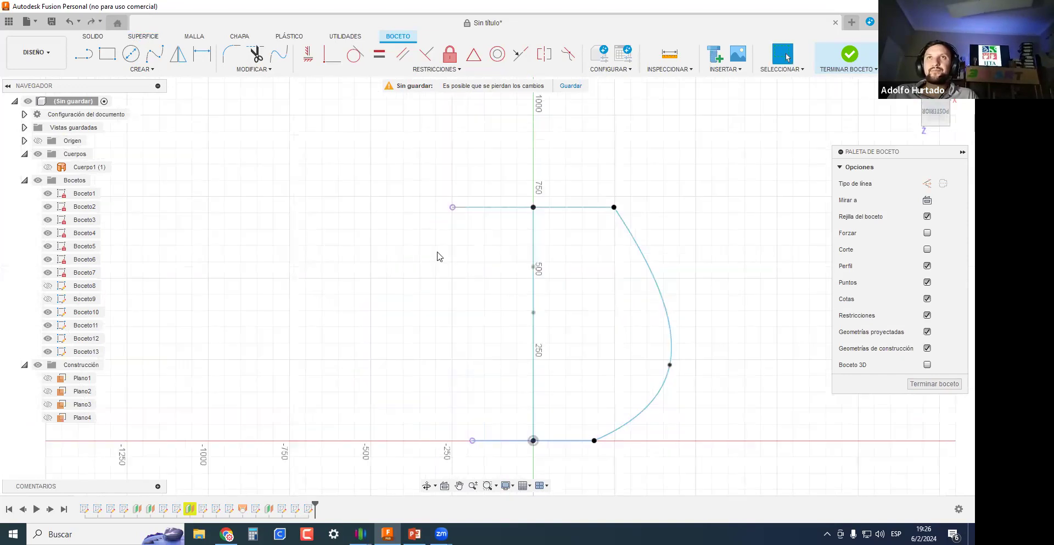
pyautogui.scroll(3, 439, 220)
pyautogui.press('Return')
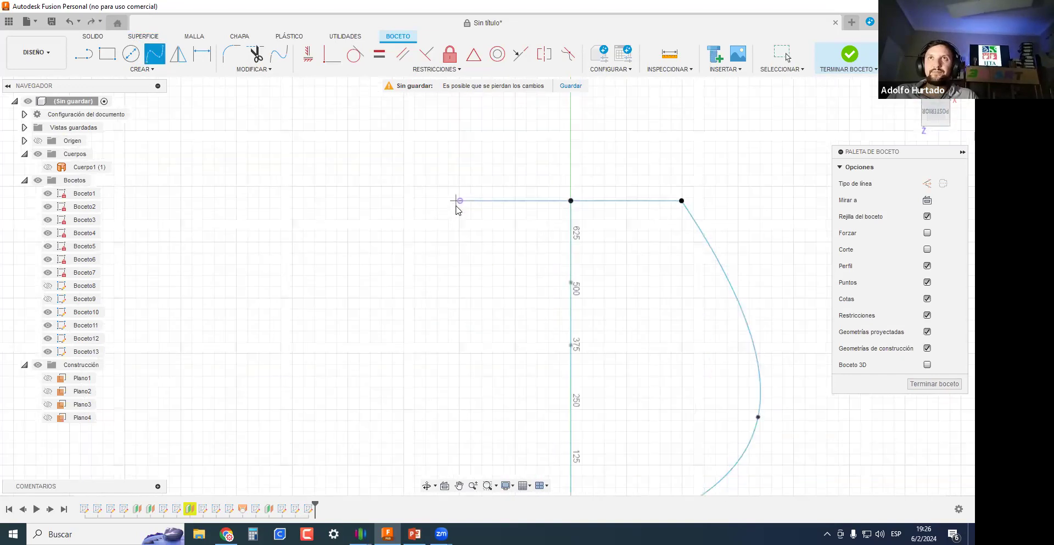
pyautogui.scroll(3, 456, 201)
pyautogui.press('Escape')
pyautogui.moveTo(422, 229); pyautogui.dragTo(502, 148)
pyautogui.scroll(-2, 459, 245)
pyautogui.moveTo(450, 267); pyautogui.dragTo(401, 82, button='middle')
pyautogui.scroll(-1, 400, 82)
pyautogui.moveTo(402, 292); pyautogui.dragTo(457, 203)
pyautogui.moveTo(410, 329); pyautogui.dragTo(400, 390, button='middle')
pyautogui.scroll(-1, 408, 192)
pyautogui.moveTo(409, 186); pyautogui.dragTo(389, 277, button='middle')
pyautogui.moveTo(389, 277); pyautogui.dragTo(393, 183, button='right')
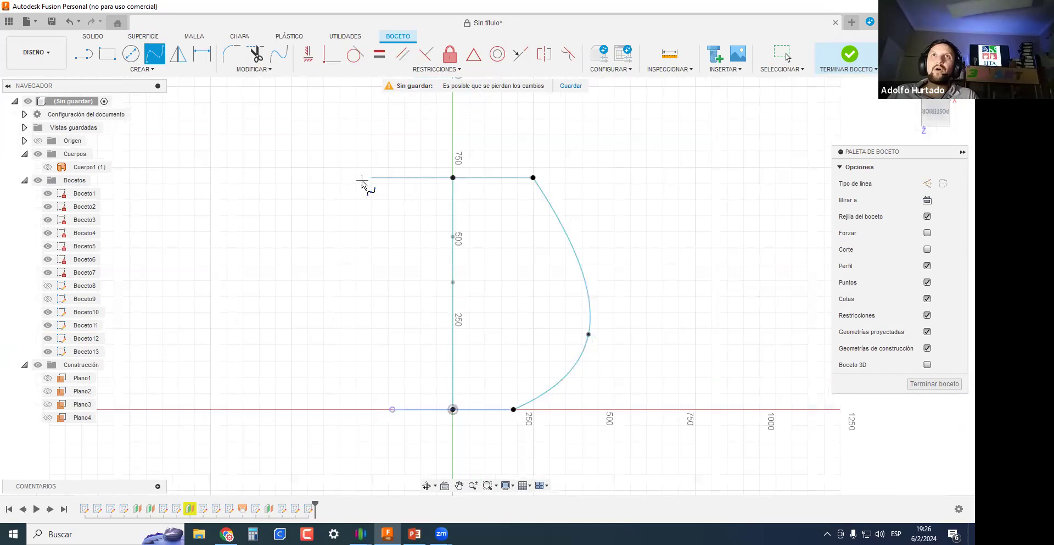
pyautogui.press('Escape')
# Select the rectangle's edge and toggle the visibility of Boceto11 to check which sketch the line belongs to.
pyautogui.scroll(6, 374, 179)
pyautogui.scroll(2, 380, 171)
pyautogui.moveTo(464, 246)
pyautogui.keyDown('shift'); pyautogui.mouseDown(button='middle')
pyautogui.moveTo(497, 289)
pyautogui.moveTo(471, 219)
pyautogui.moveTo(417, 211)
pyautogui.mouseUp(button='middle'); pyautogui.keyUp('shift')
pyautogui.click(417, 211)
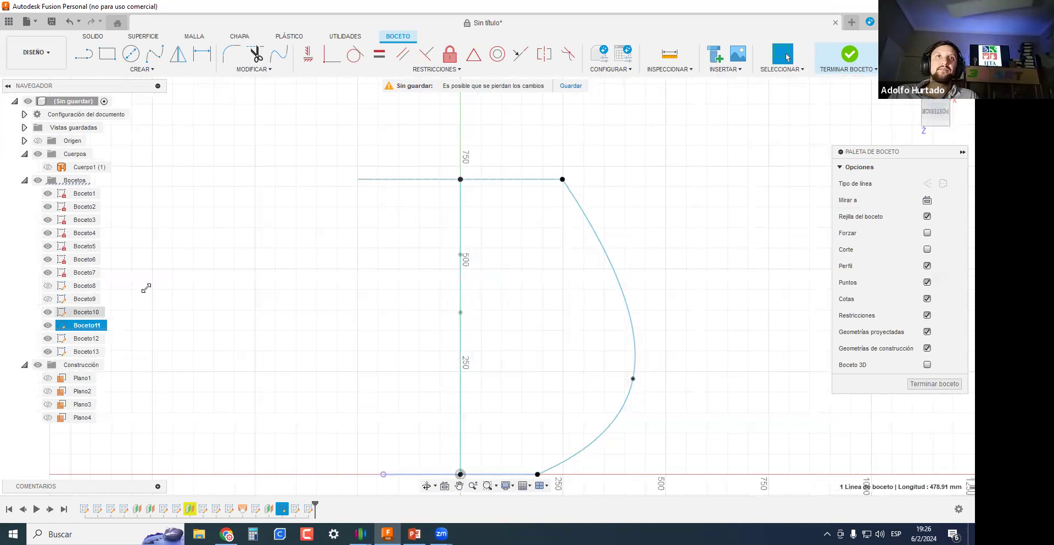
pyautogui.click(46, 325)
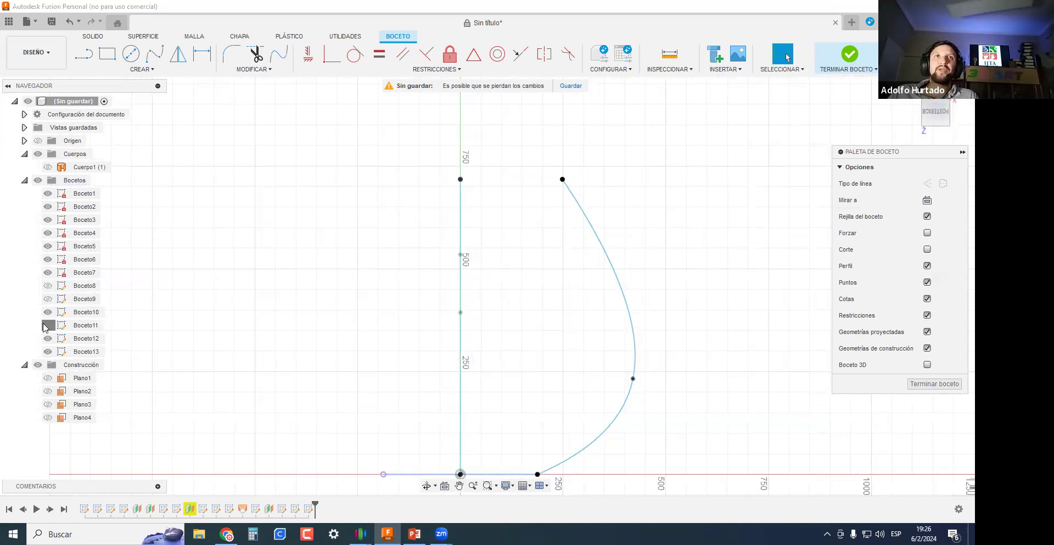
pyautogui.click(46, 325)
# Hide sketches Boceto1 to Boceto7 and Boceto10 to Boceto12, keeping only the active Boceto13 visible.
pyautogui.click(47, 352)
pyautogui.click(48, 338)
pyautogui.click(48, 325)
pyautogui.click(48, 312)
pyautogui.click(47, 273)
pyautogui.click(48, 259)
pyautogui.click(48, 246)
pyautogui.click(48, 233)
pyautogui.click(48, 220)
pyautogui.click(47, 206)
pyautogui.click(48, 193)
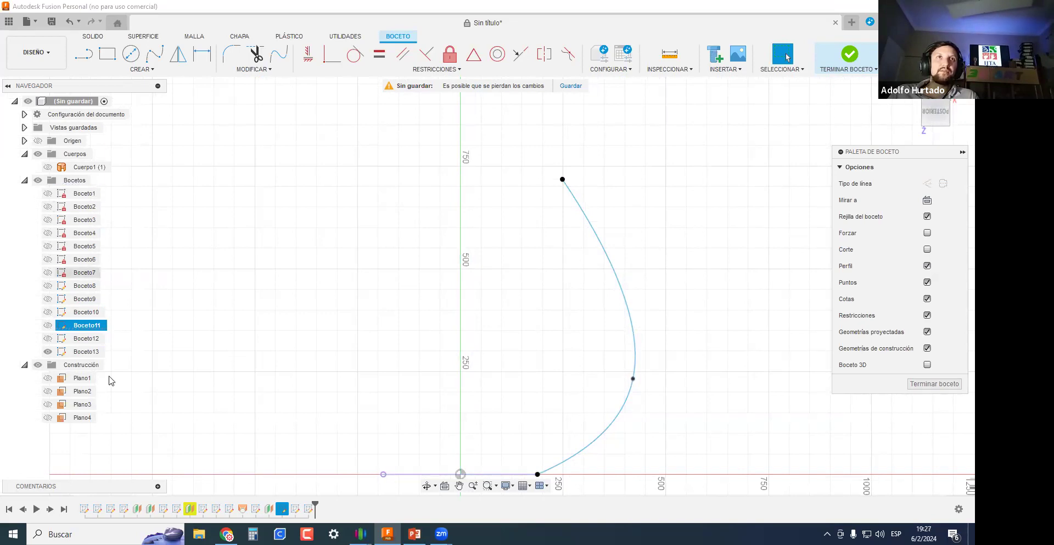
pyautogui.click(75, 352)
pyautogui.click(299, 359)
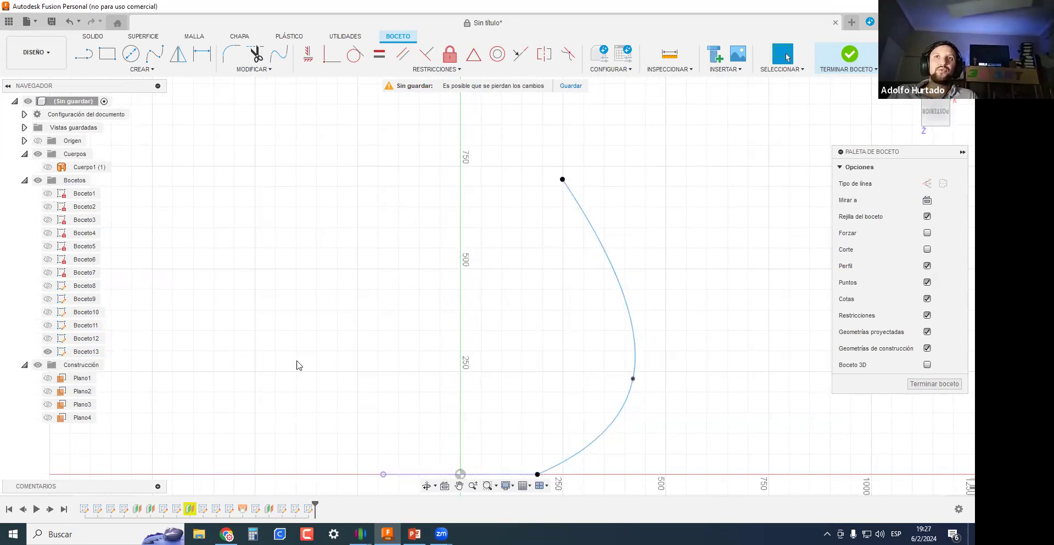
# Show Boceto11 again and examine the rectangle against the remaining spline before returning to the straight back view.
pyautogui.scroll(-2, 300, 365)
pyautogui.click(48, 338)
pyautogui.click(48, 337)
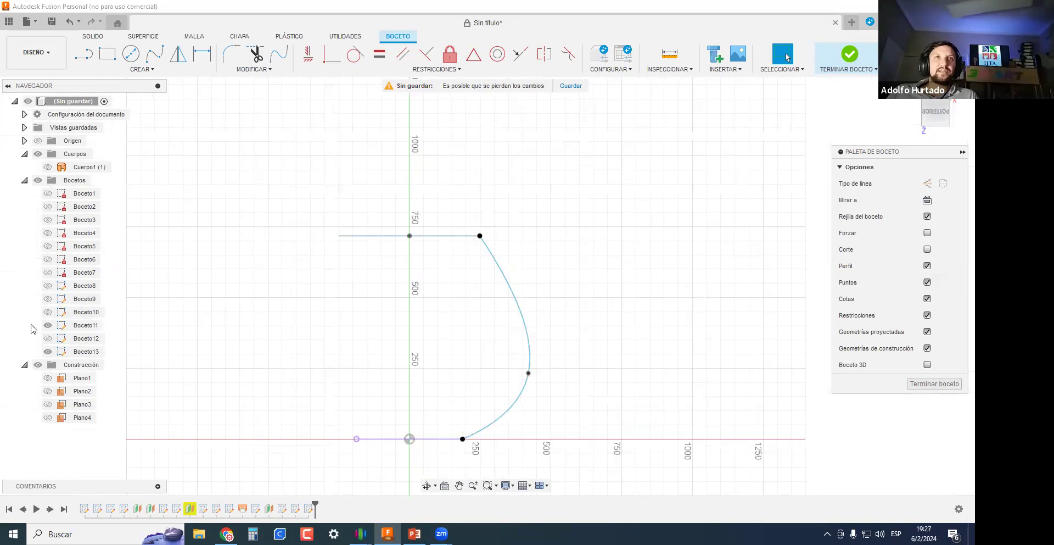
pyautogui.click(83, 325)
pyautogui.keyDown('shift'); pyautogui.moveTo(243, 313); pyautogui.dragTo(349, 360, button='middle'); pyautogui.keyUp('shift')
pyautogui.click(357, 276)
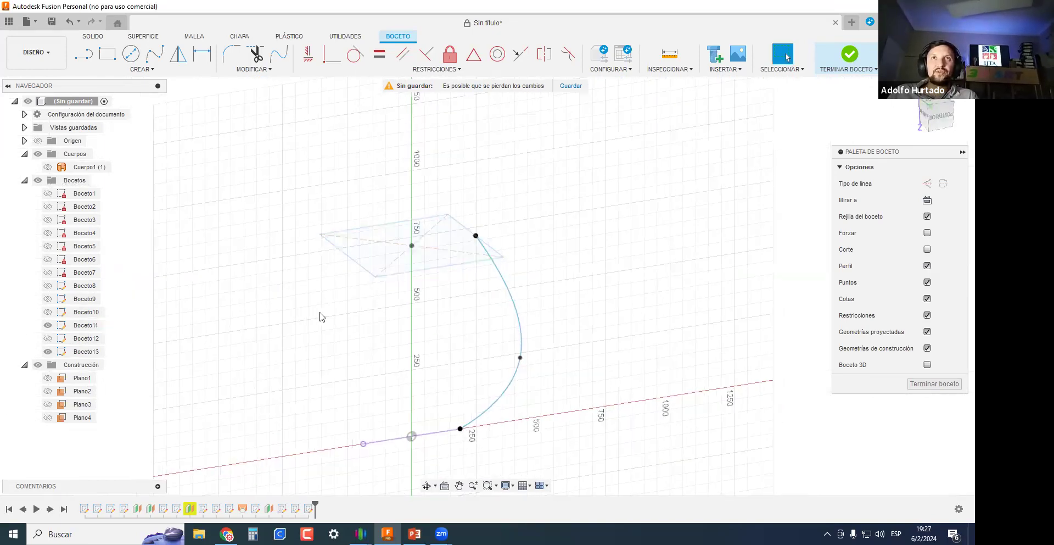
pyautogui.keyDown('shift'); pyautogui.moveTo(377, 404); pyautogui.dragTo(354, 388, button='middle'); pyautogui.keyUp('shift')
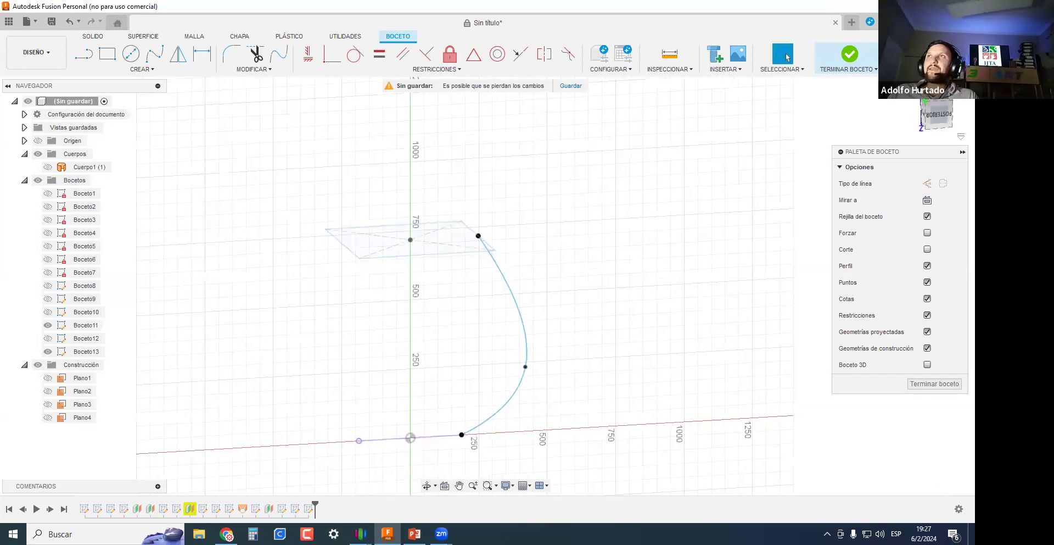
pyautogui.click(938, 120)
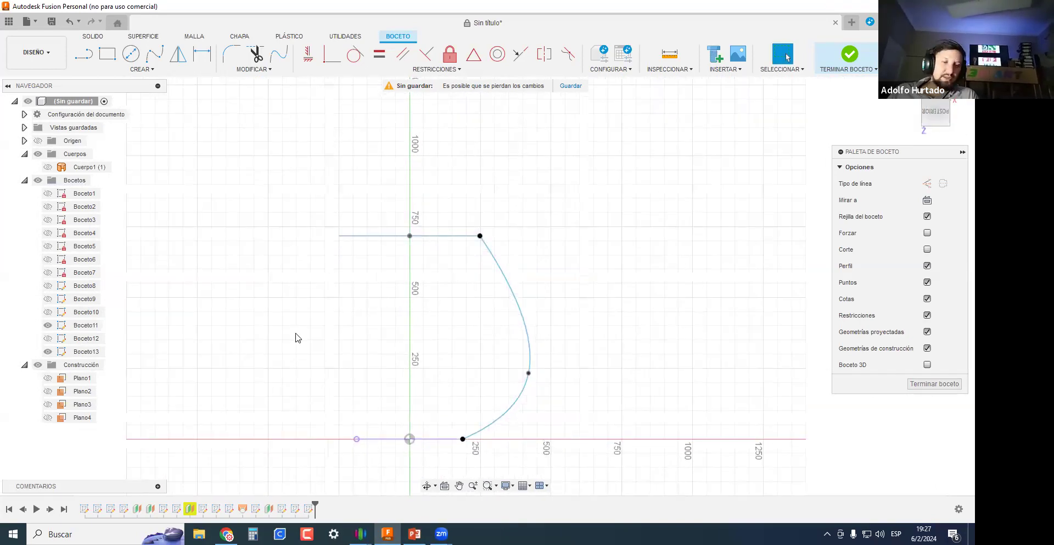
# Try a spline between the free ends of the rectangle and the circle, and trim the resulting closed curve away.
pyautogui.press('Return')
pyautogui.scroll(6, 342, 241)
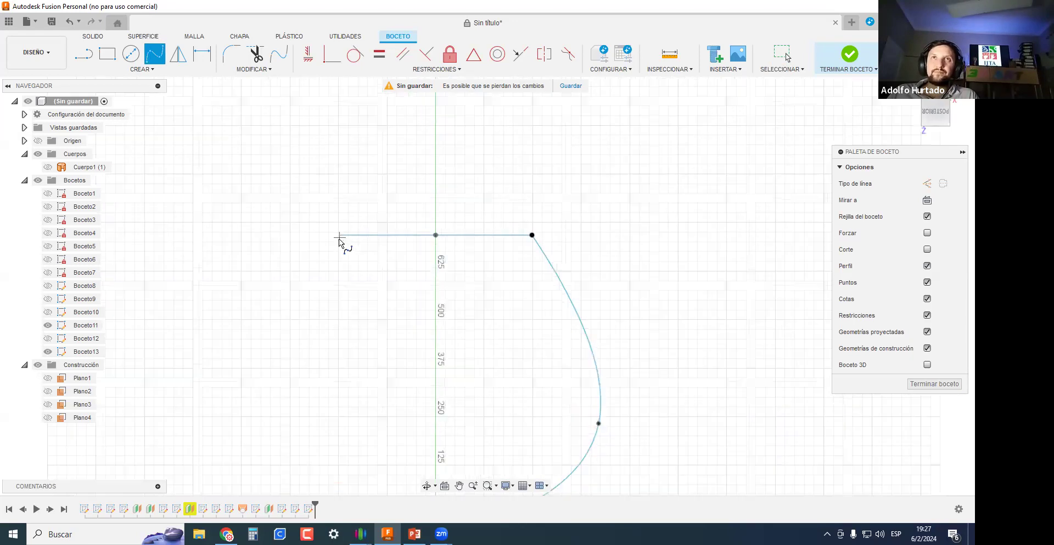
pyautogui.scroll(-2, 345, 222)
pyautogui.scroll(5, 348, 220)
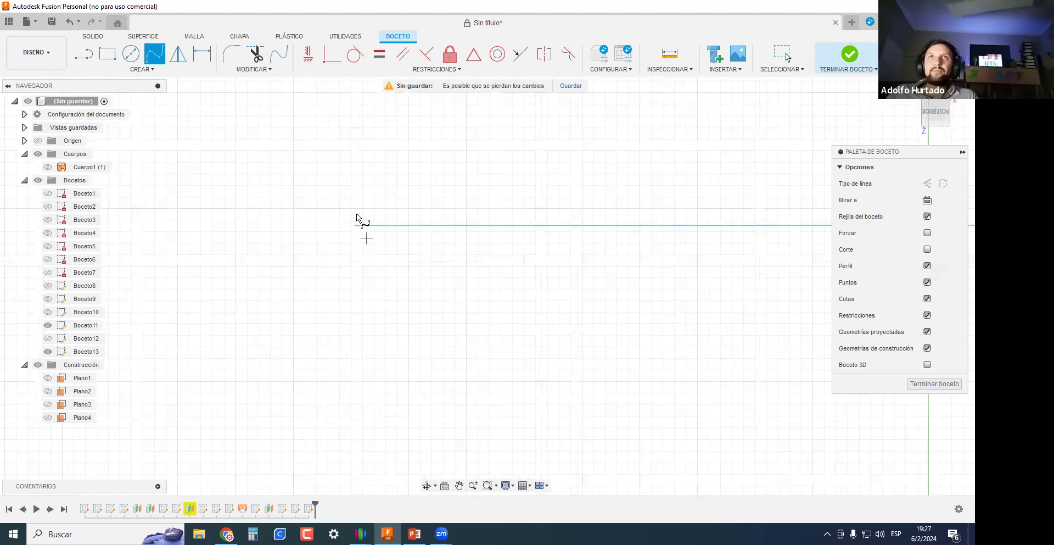
pyautogui.moveTo(356, 221)
pyautogui.keyDown('shift'); pyautogui.mouseDown(button='middle')
pyautogui.moveTo(336, 228)
pyautogui.moveTo(348, 238)
pyautogui.moveTo(285, 174)
pyautogui.moveTo(292, 191)
pyautogui.mouseUp(button='middle'); pyautogui.keyUp('shift')
pyautogui.scroll(-3, 326, 240)
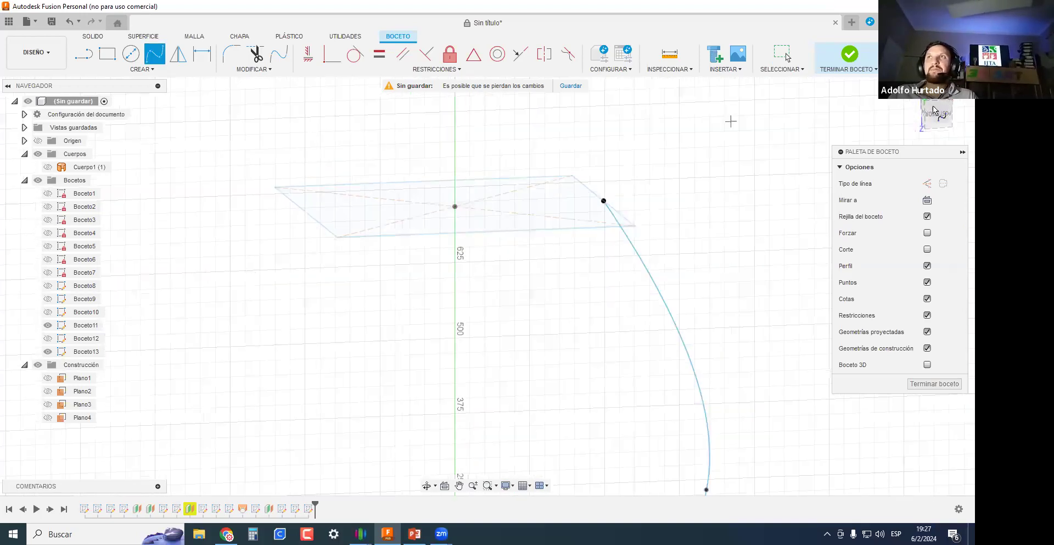
pyautogui.click(938, 119)
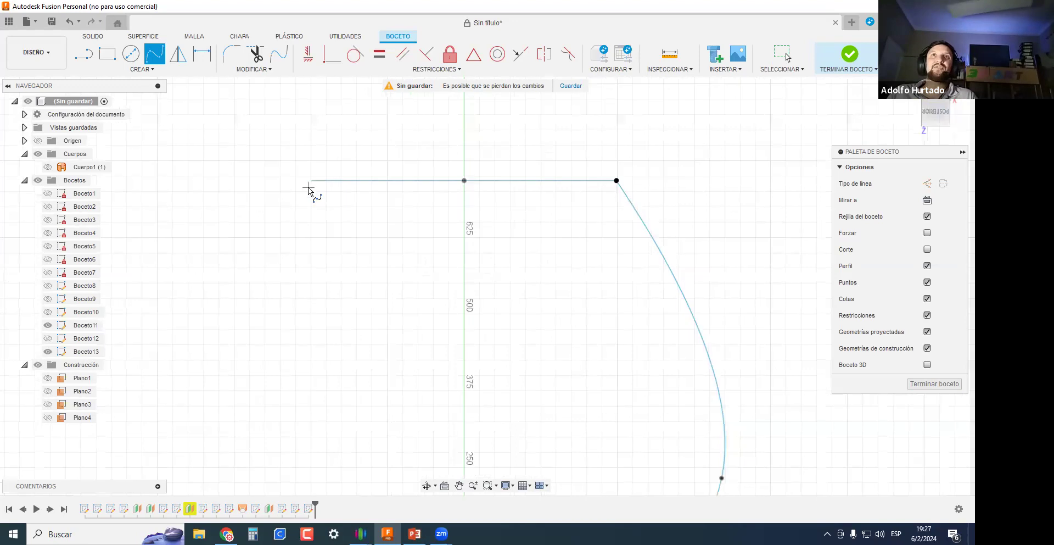
pyautogui.click(219, 350)
pyautogui.moveTo(233, 352); pyautogui.dragTo(279, 274, button='middle')
pyautogui.click(367, 360)
pyautogui.press('Escape')
pyautogui.scroll(-3, 768, 396)
pyautogui.moveTo(421, 268)
pyautogui.mouseDown(button='middle')
pyautogui.moveTo(405, 315)
pyautogui.moveTo(412, 292)
pyautogui.mouseUp(button='middle')
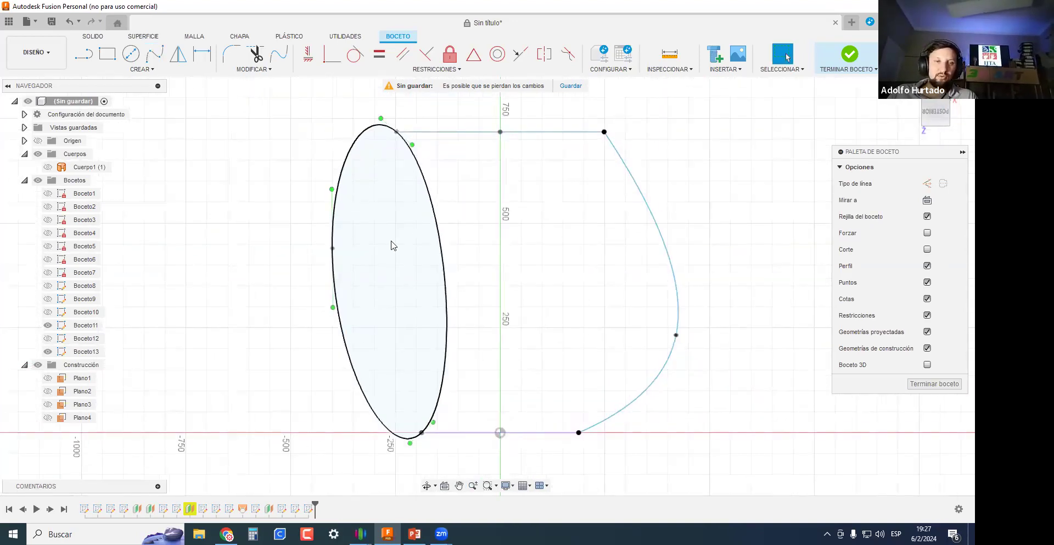
pyautogui.press('t')
pyautogui.click(446, 241)
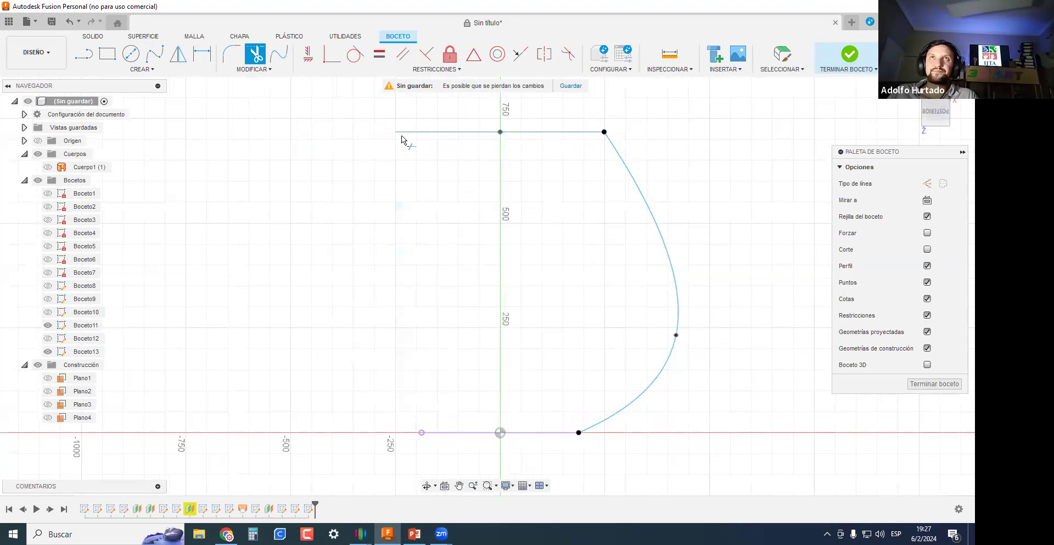
# Draw a spline from the circle's free end through a point about 375 mm high to the rectangle's free end, and finish the sketch.
pyautogui.press('s')
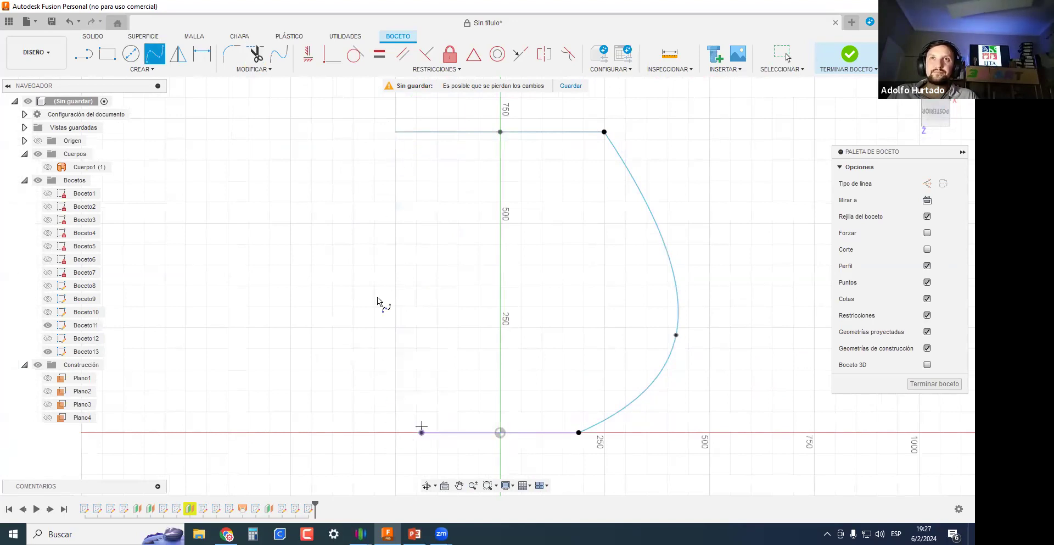
pyautogui.click(375, 275)
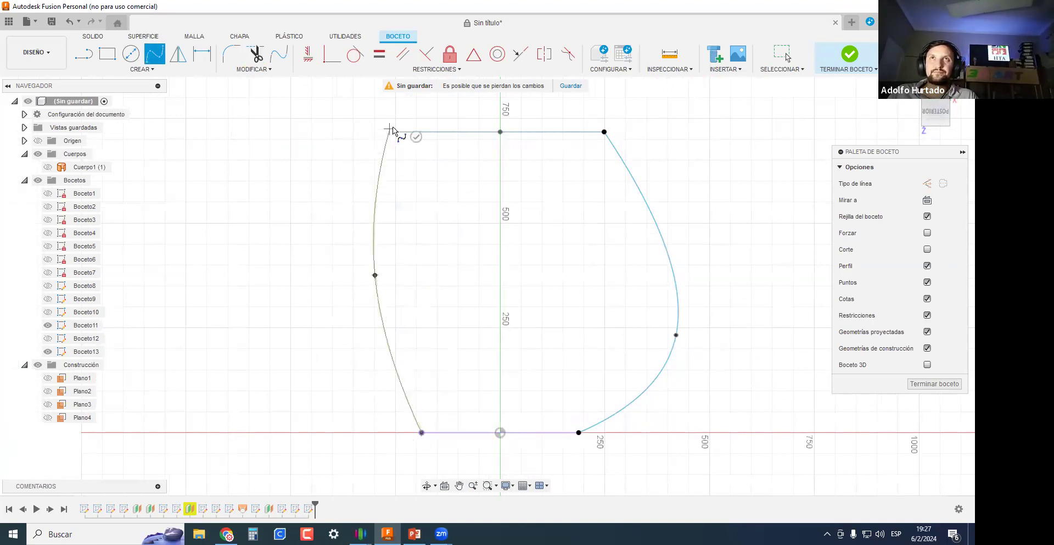
pyautogui.click(391, 131)
pyautogui.press('Escape')
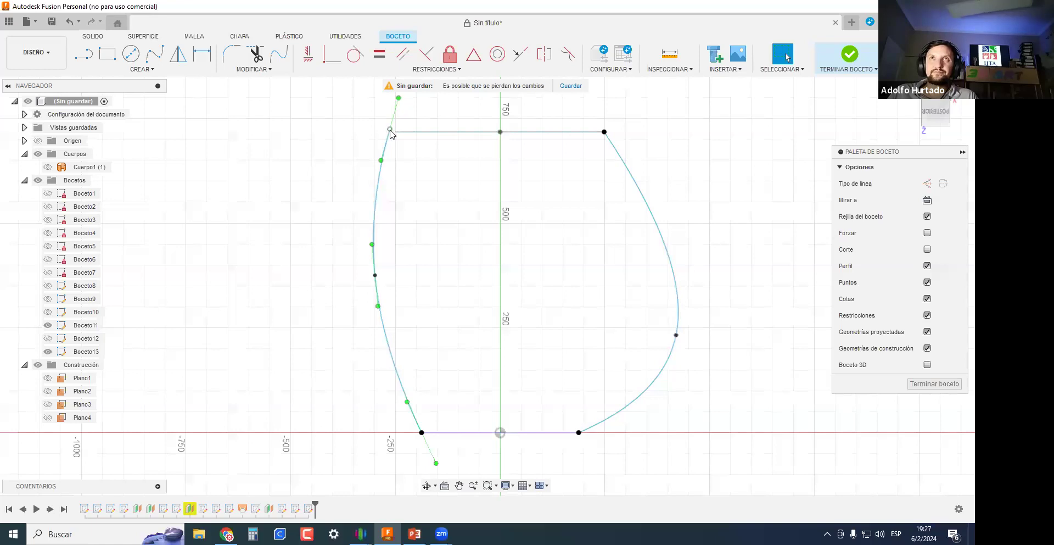
pyautogui.moveTo(390, 130); pyautogui.dragTo(391, 135)
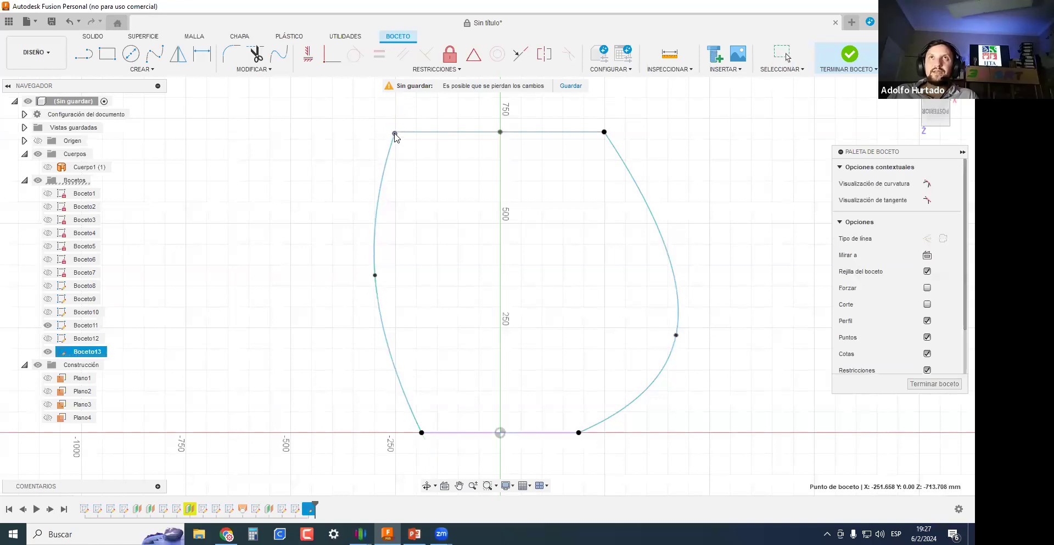
pyautogui.click(787, 57)
pyautogui.click(937, 383)
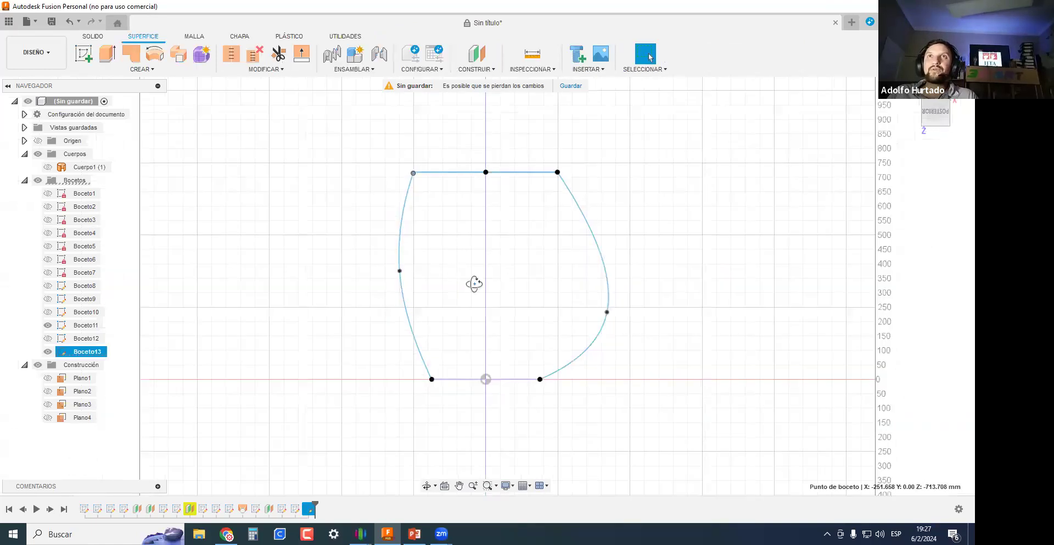
# Delete the more strongly bulging spline on the opposite side of the rectangle and circle.
pyautogui.moveTo(448, 344); pyautogui.dragTo(403, 366, button='middle')
pyautogui.scroll(1, 446, 335)
pyautogui.moveTo(535, 338); pyautogui.dragTo(491, 302)
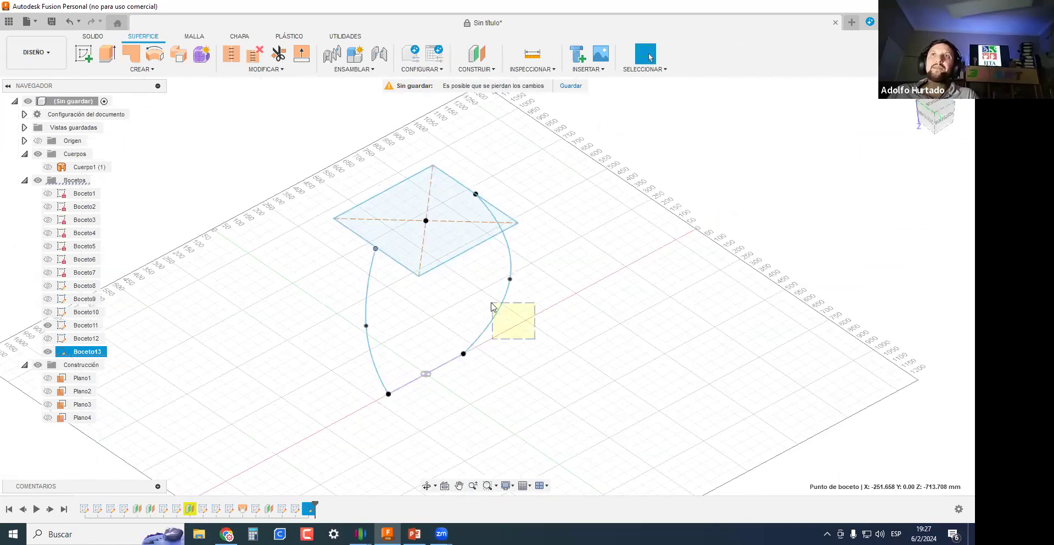
pyautogui.click(504, 305)
pyautogui.press('Delete')
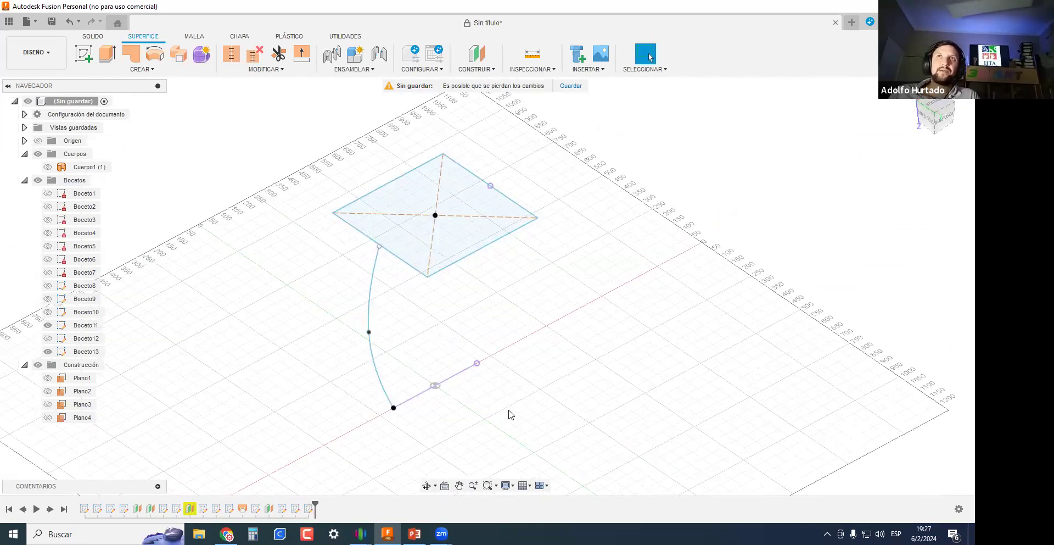
pyautogui.scroll(2, 341, 269)
pyautogui.click(142, 70)
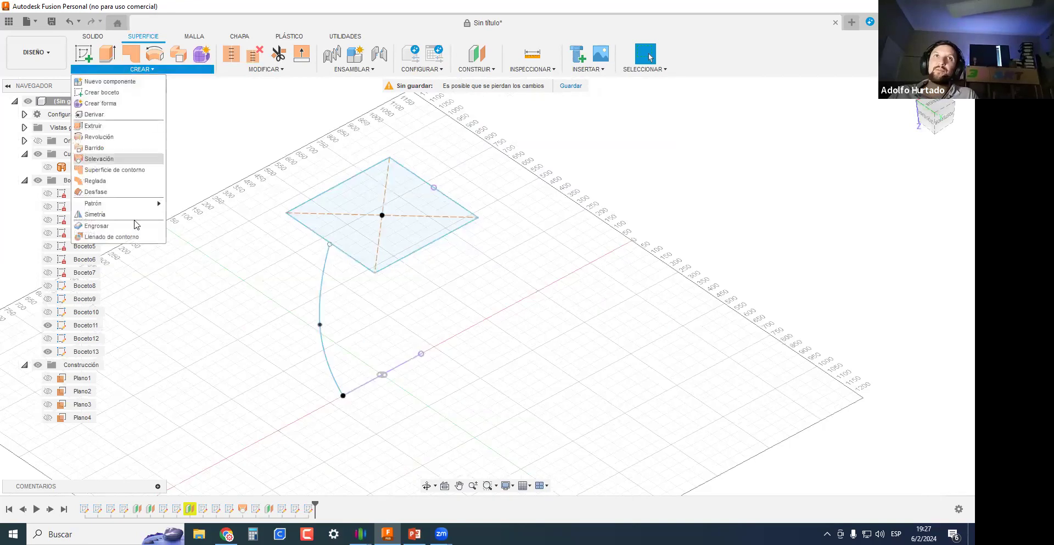
pyautogui.click(90, 159)
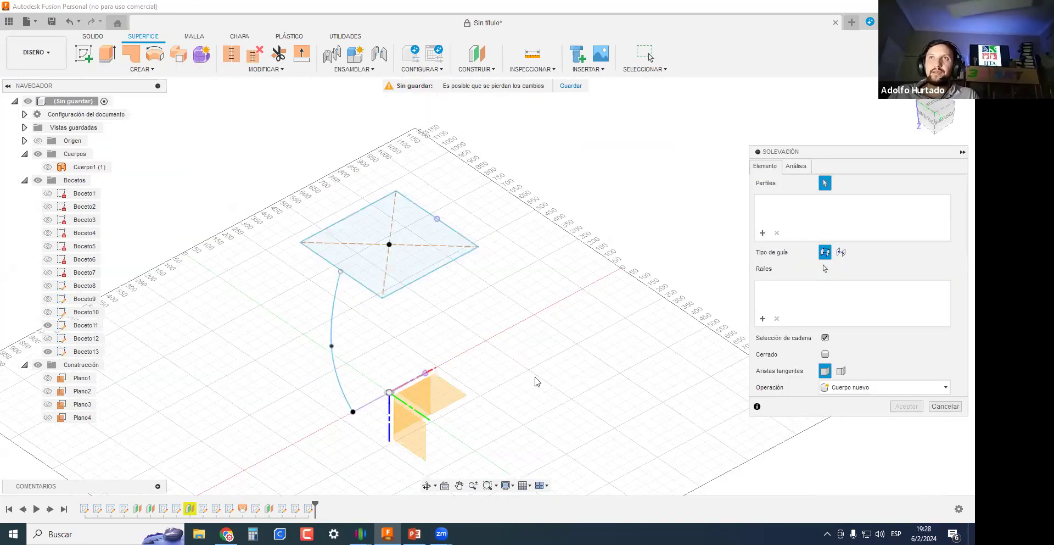
pyautogui.press('Escape')
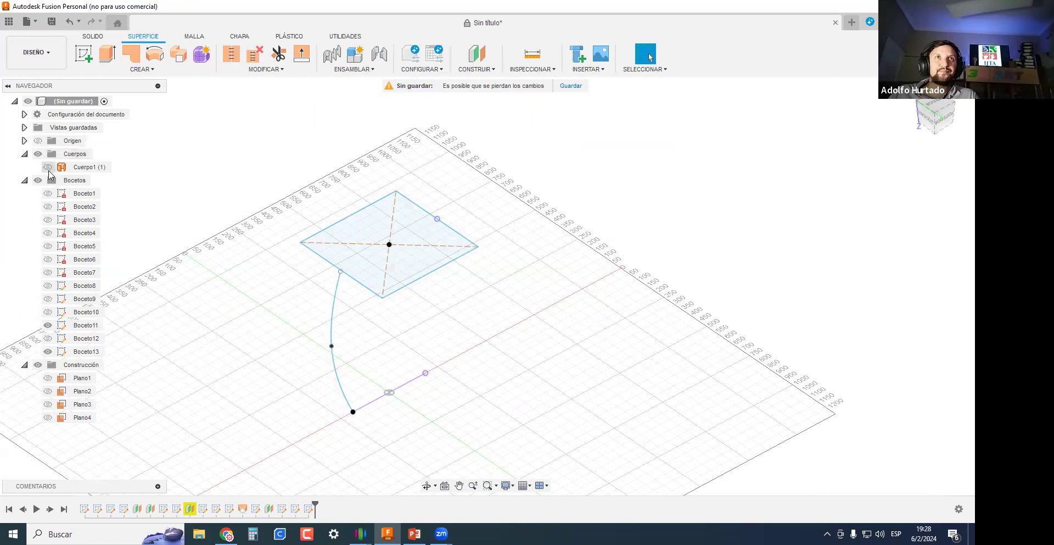
# Show sketches Boceto1 to Boceto10 alongside the visible Boceto11 and Boceto13.
pyautogui.scroll(-2, 388, 308)
pyautogui.scroll(3, 395, 400)
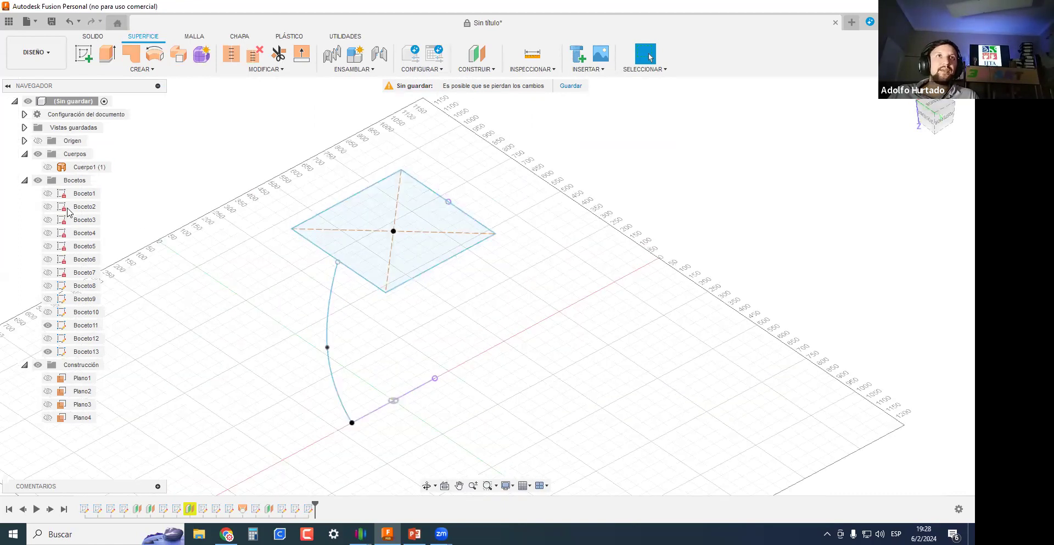
pyautogui.click(48, 194)
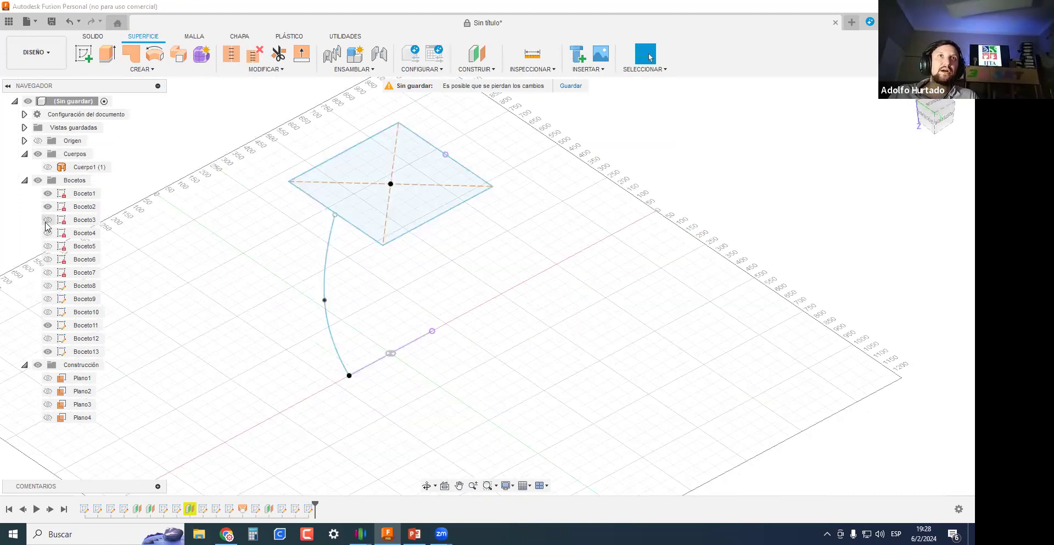
pyautogui.click(48, 259)
pyautogui.click(47, 272)
pyautogui.click(48, 286)
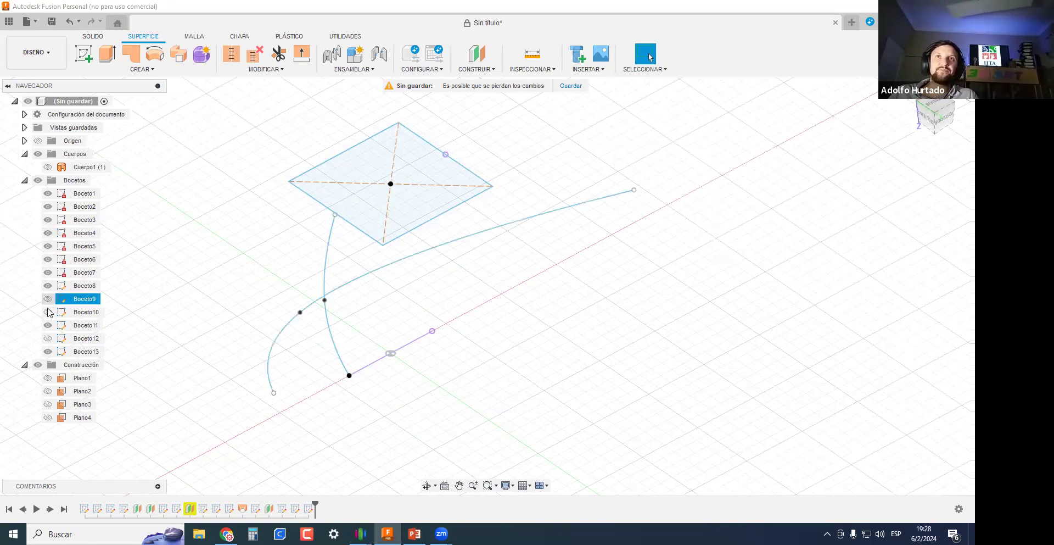
pyautogui.click(47, 312)
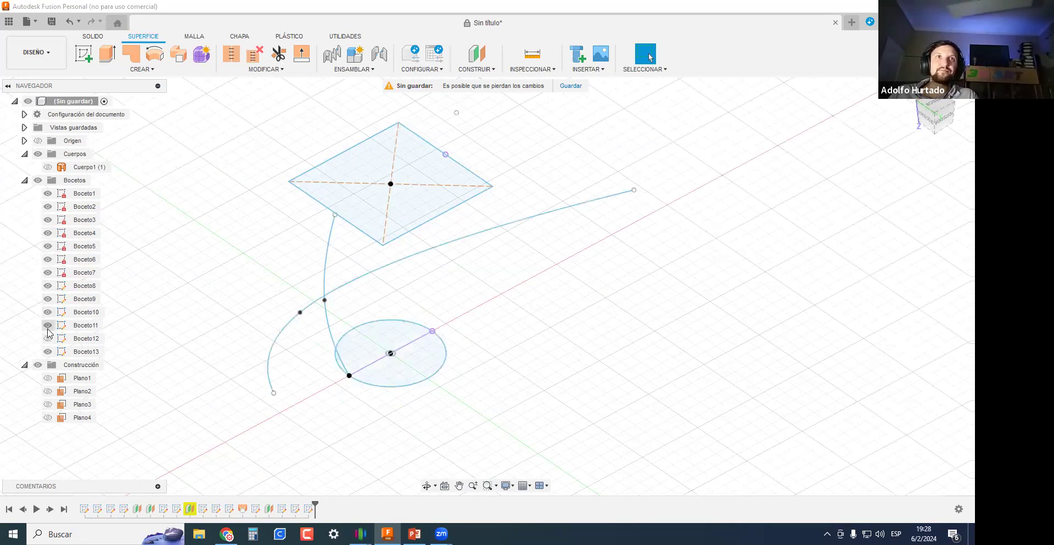
# Try a surface loft with the circle, the rectangle and the side spline as three profiles, and read the error details.
pyautogui.click(142, 70)
pyautogui.click(91, 159)
pyautogui.click(363, 386)
pyautogui.click(412, 215)
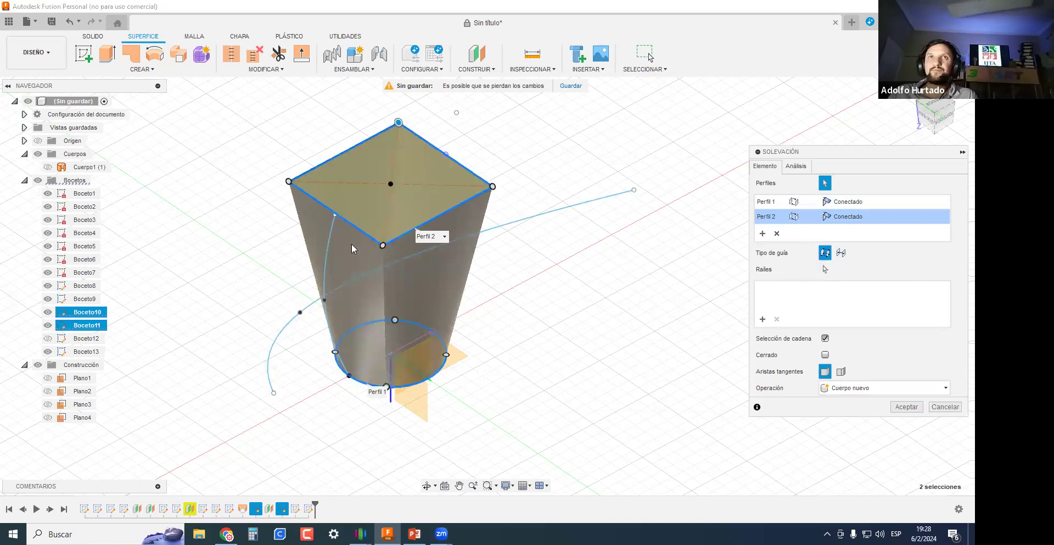
pyautogui.click(327, 259)
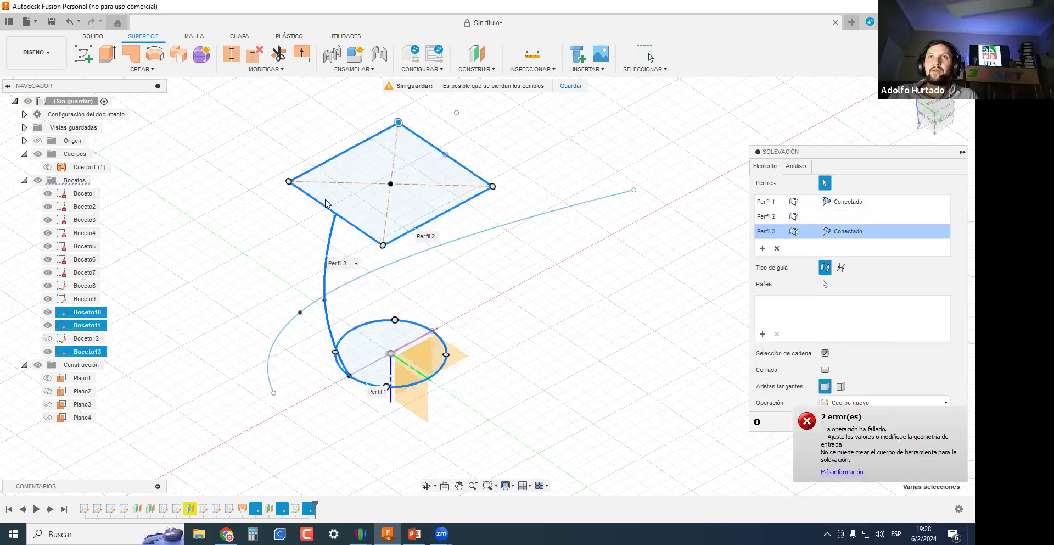
pyautogui.keyDown('shift'); pyautogui.moveTo(534, 346); pyautogui.dragTo(866, 456, button='middle'); pyautogui.keyUp('shift')
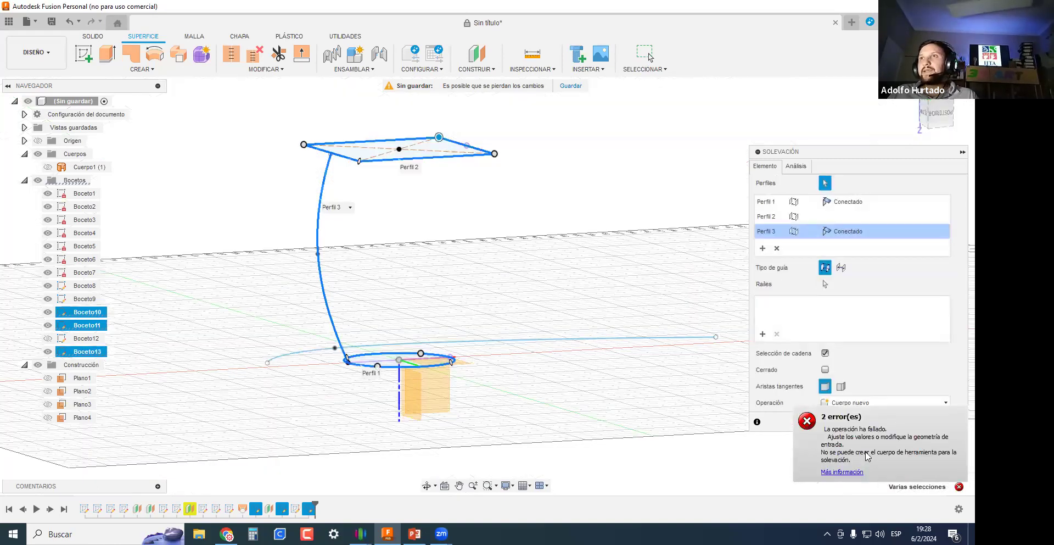
pyautogui.click(873, 446)
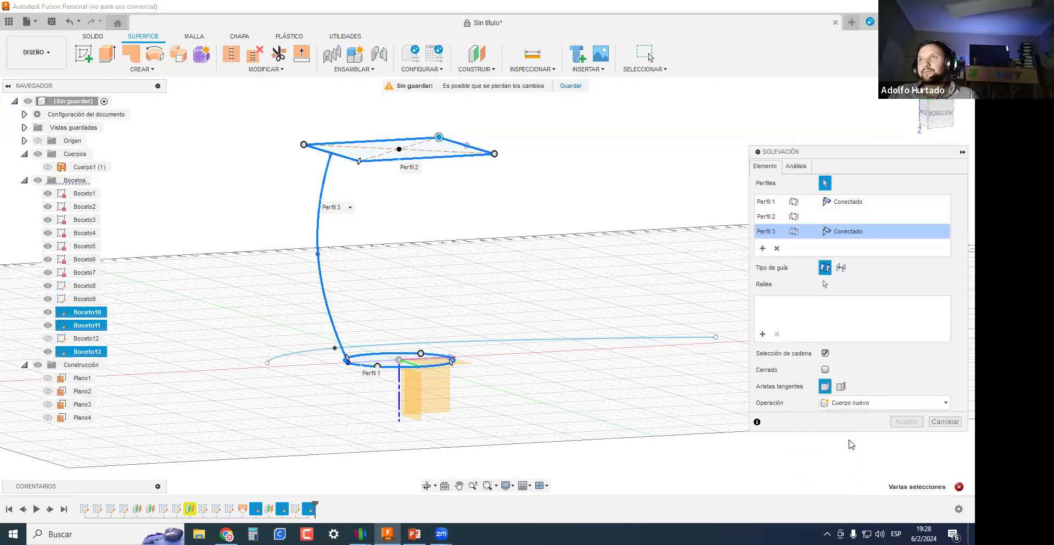
pyautogui.click(774, 392)
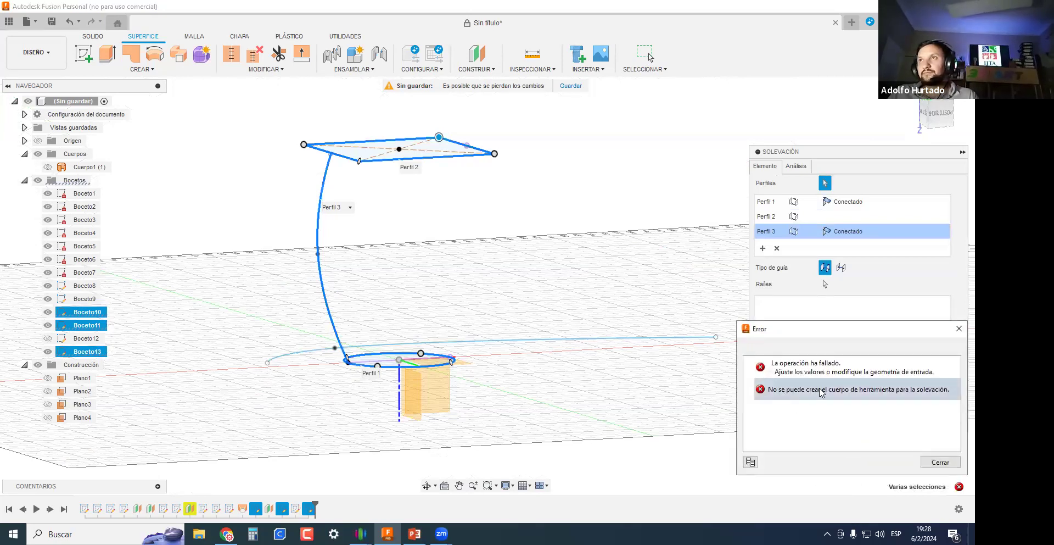
pyautogui.click(939, 462)
# Examine from the back whether the spline's upper end meets the rectangle's edge, and cancel the loft.
pyautogui.scroll(5, 384, 223)
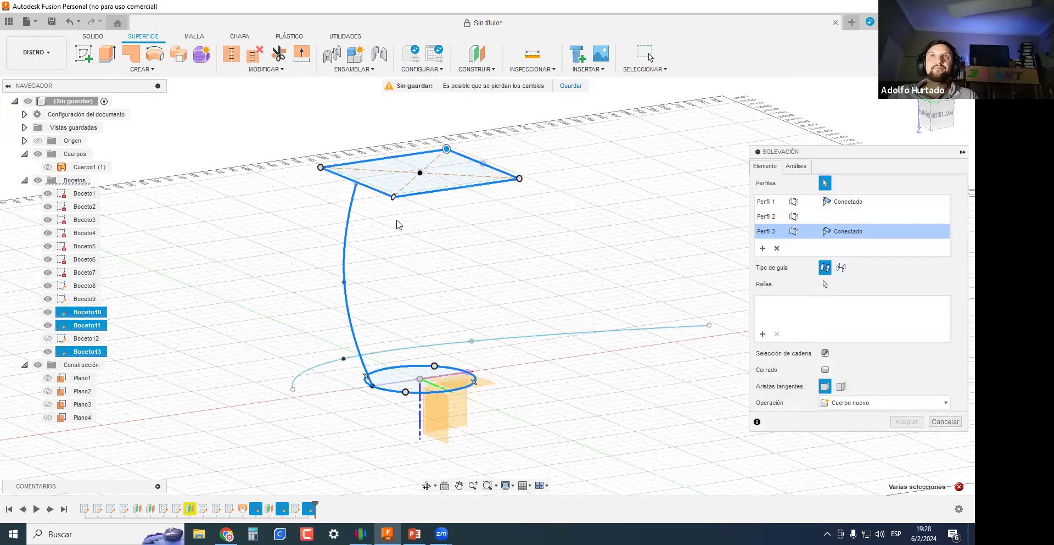
pyautogui.scroll(4, 375, 213)
pyautogui.scroll(-5, 390, 250)
pyautogui.keyDown('shift'); pyautogui.moveTo(492, 314); pyautogui.dragTo(371, 160, button='middle'); pyautogui.keyUp('shift')
pyautogui.scroll(5, 367, 160)
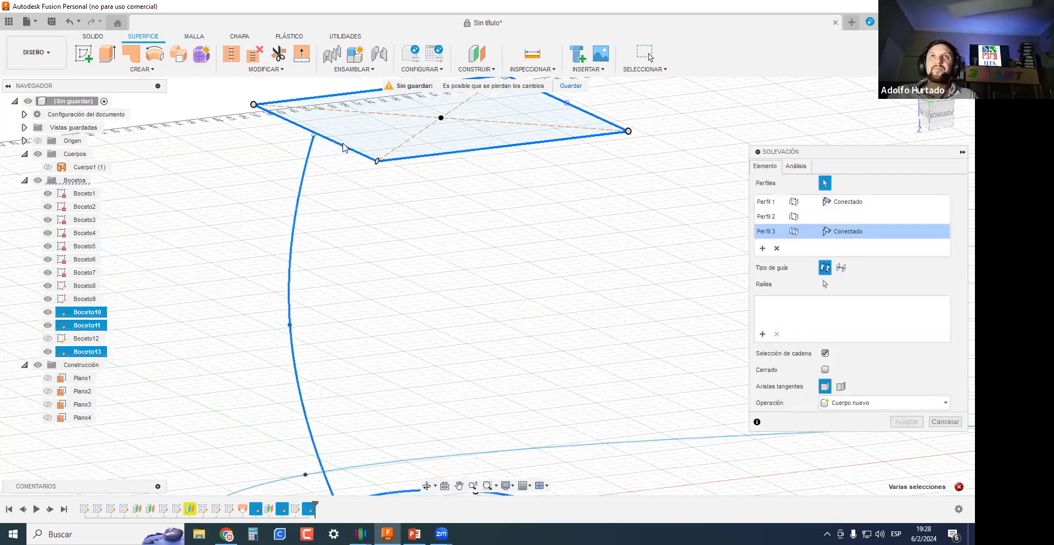
pyautogui.moveTo(449, 289)
pyautogui.keyDown('shift'); pyautogui.mouseDown(button='middle')
pyautogui.moveTo(428, 281)
pyautogui.moveTo(443, 290)
pyautogui.mouseUp(button='middle'); pyautogui.keyUp('shift')
pyautogui.scroll(-2, 443, 291)
pyautogui.click(937, 114)
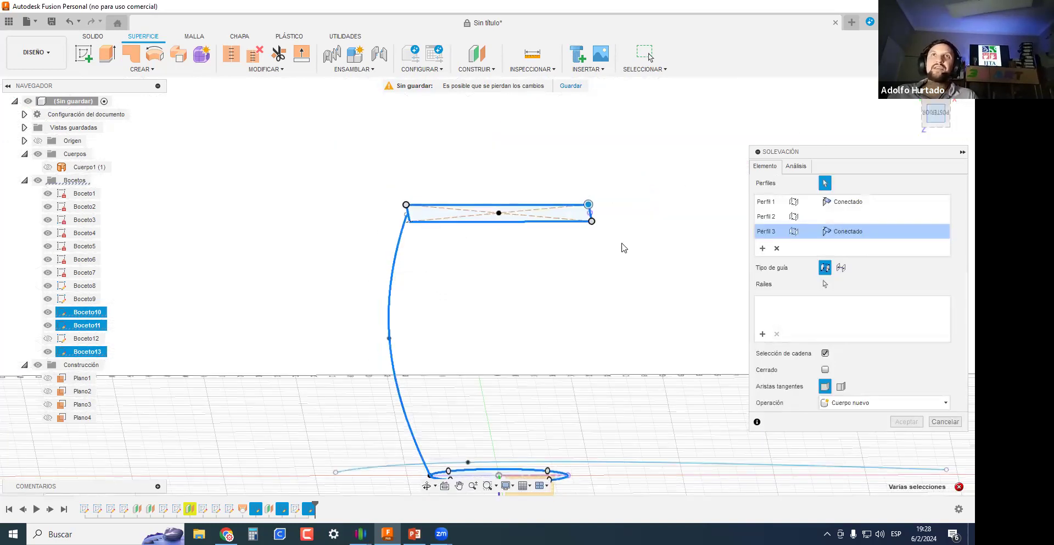
pyautogui.moveTo(473, 341); pyautogui.dragTo(442, 282, button='middle')
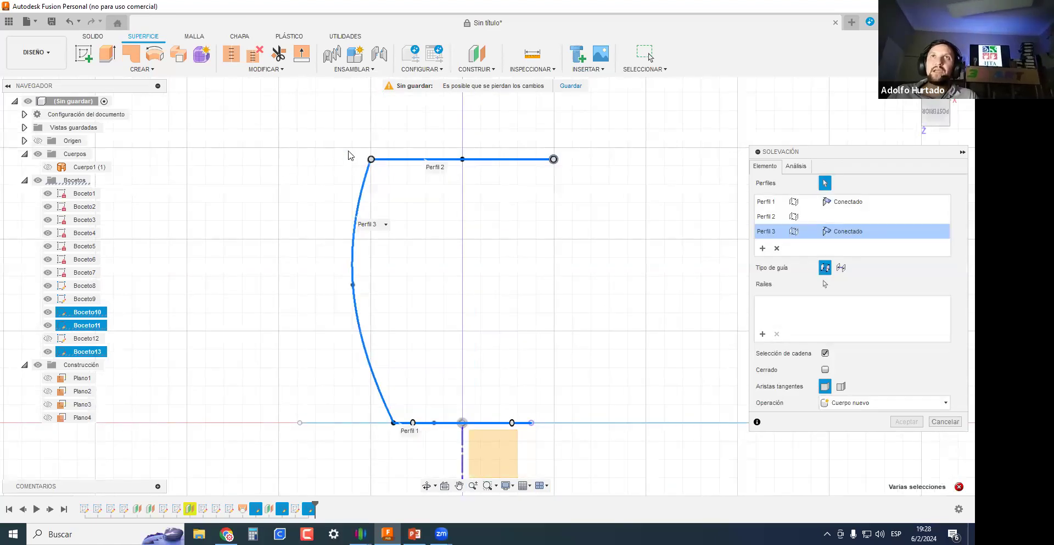
pyautogui.scroll(10, 349, 156)
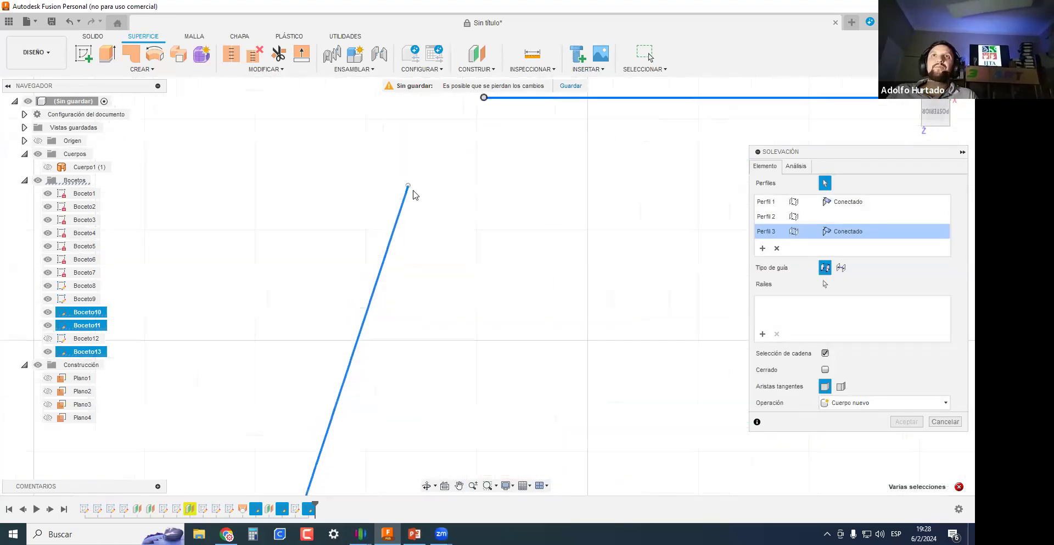
pyautogui.press('Escape')
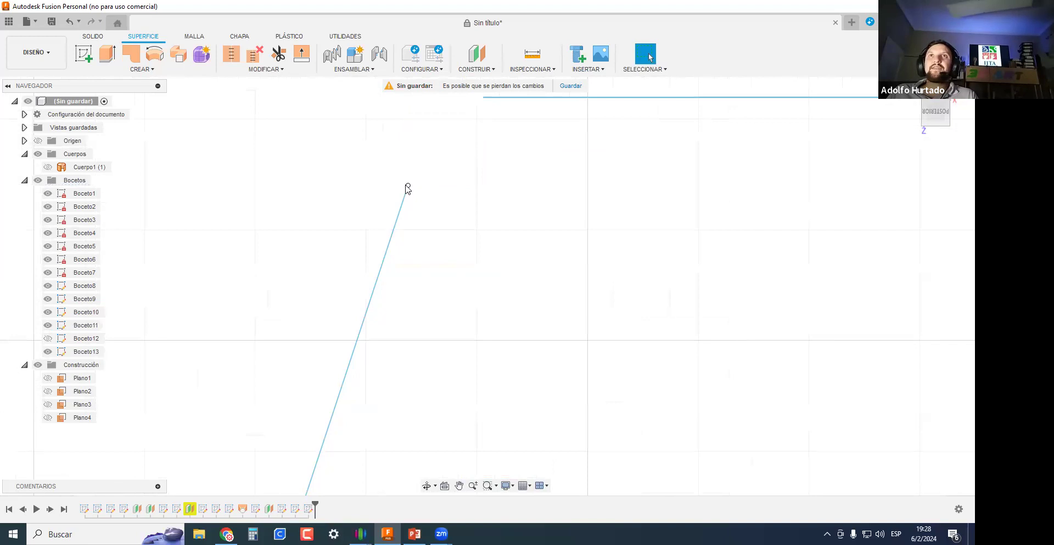
# Move the spline's upper endpoint onto the end of the rectangle's edge and check the profiles in an angled view.
pyautogui.moveTo(433, 157); pyautogui.dragTo(478, 101)
pyautogui.scroll(-5, 367, 137)
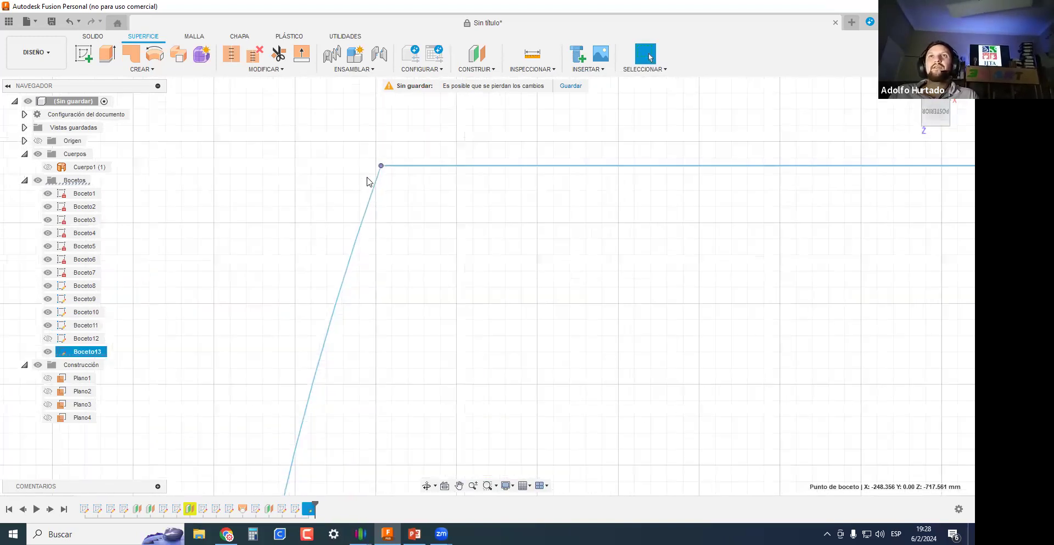
pyautogui.scroll(-8, 369, 169)
pyautogui.keyDown('shift'); pyautogui.moveTo(369, 167); pyautogui.dragTo(414, 344, button='middle'); pyautogui.keyUp('shift')
pyautogui.moveTo(421, 255); pyautogui.dragTo(387, 309, button='middle')
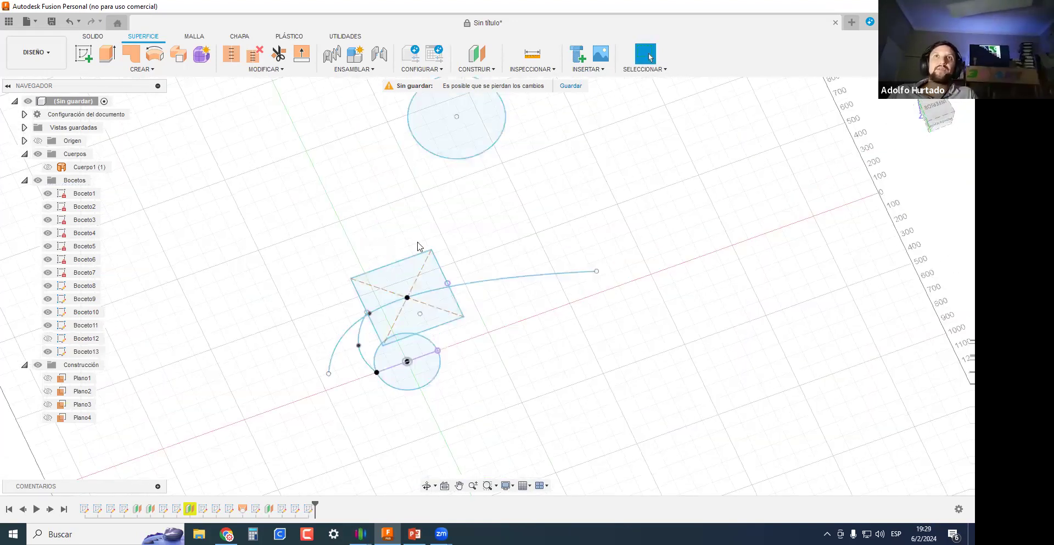
pyautogui.keyDown('shift'); pyautogui.moveTo(417, 246); pyautogui.dragTo(507, 251, button='middle'); pyautogui.keyUp('shift')
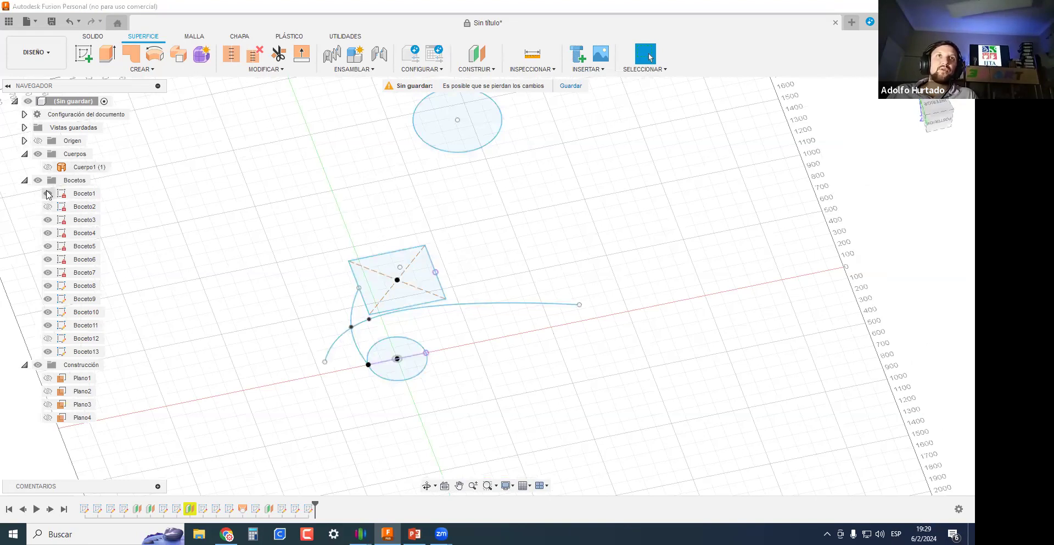
# Hide sketches Boceto1 to Boceto12, keeping only Boceto13 with the side spline visible.
pyautogui.click(50, 259)
pyautogui.click(50, 273)
pyautogui.click(49, 285)
pyautogui.click(50, 299)
pyautogui.click(48, 312)
pyautogui.click(48, 325)
pyautogui.click(48, 338)
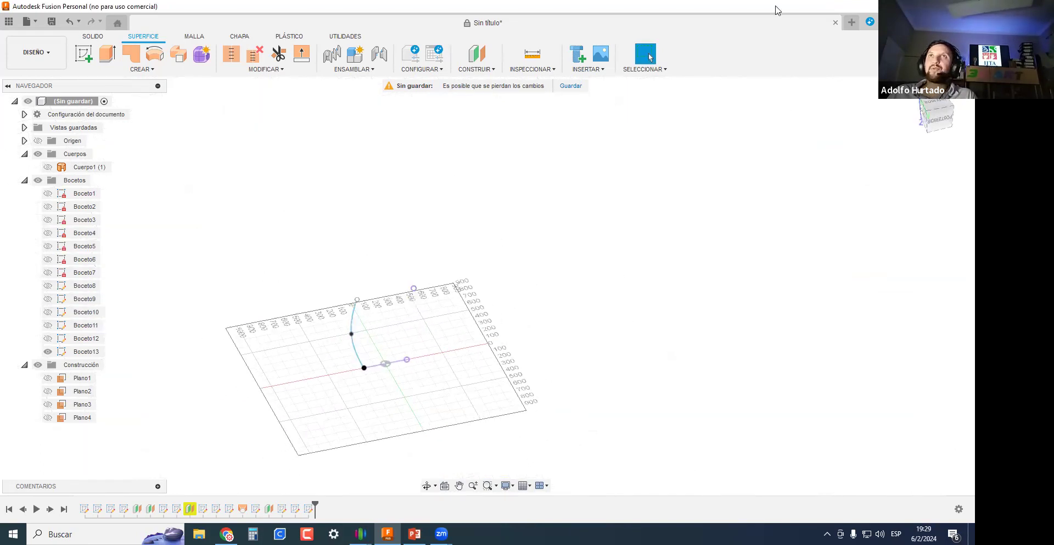
# Close the current design without saving and start a surface sketch on the vertical YZ plane of an empty design.
pyautogui.click(836, 23)
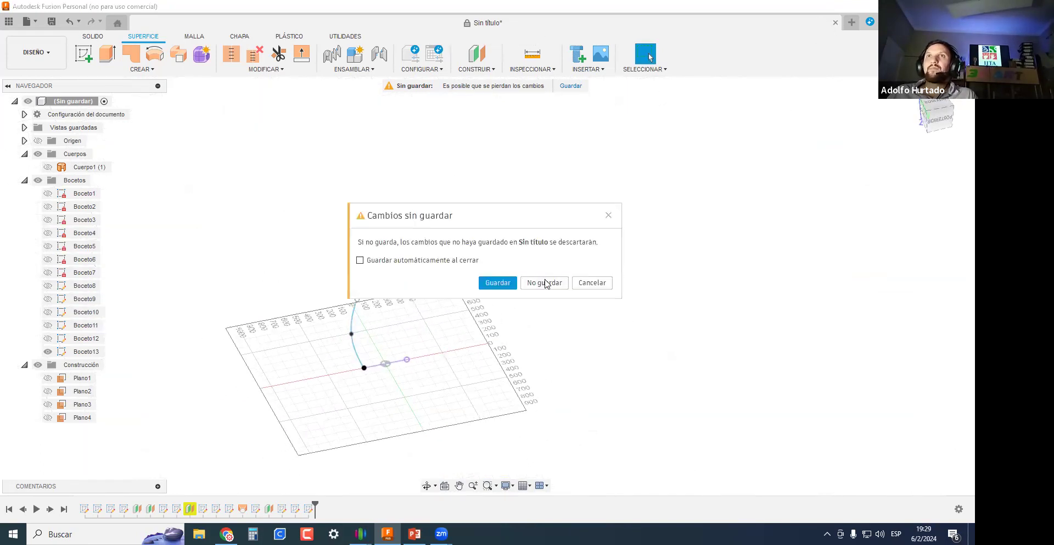
pyautogui.click(545, 282)
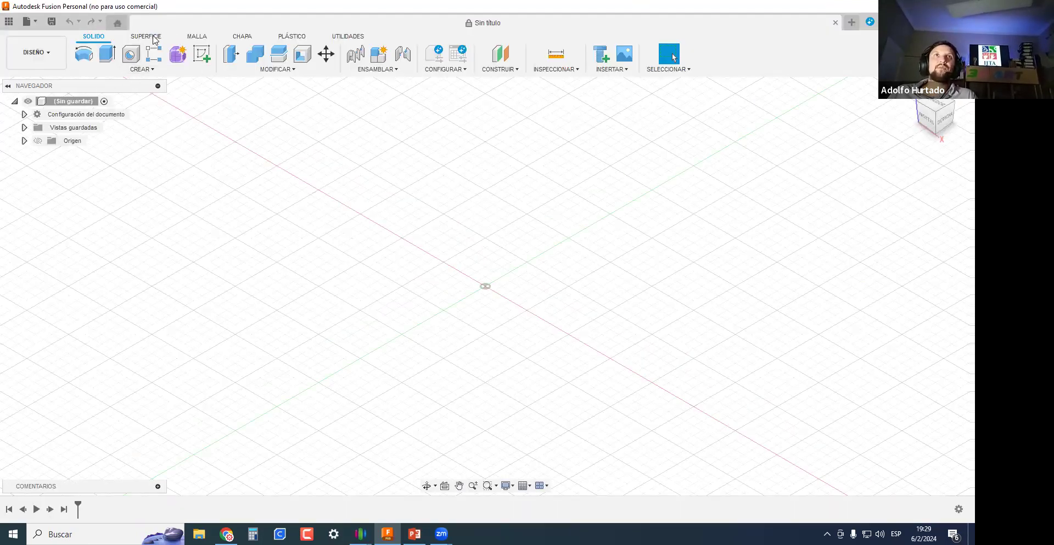
pyautogui.click(153, 37)
pyautogui.click(140, 69)
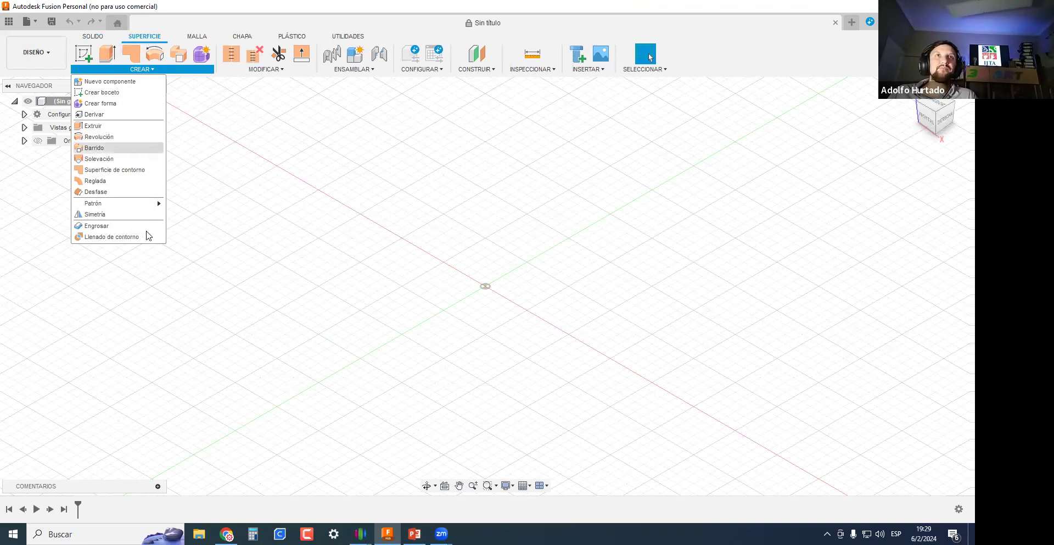
pyautogui.keyDown('shift'); pyautogui.moveTo(506, 306); pyautogui.dragTo(146, 100, button='middle'); pyautogui.keyUp('shift')
pyautogui.click(86, 55)
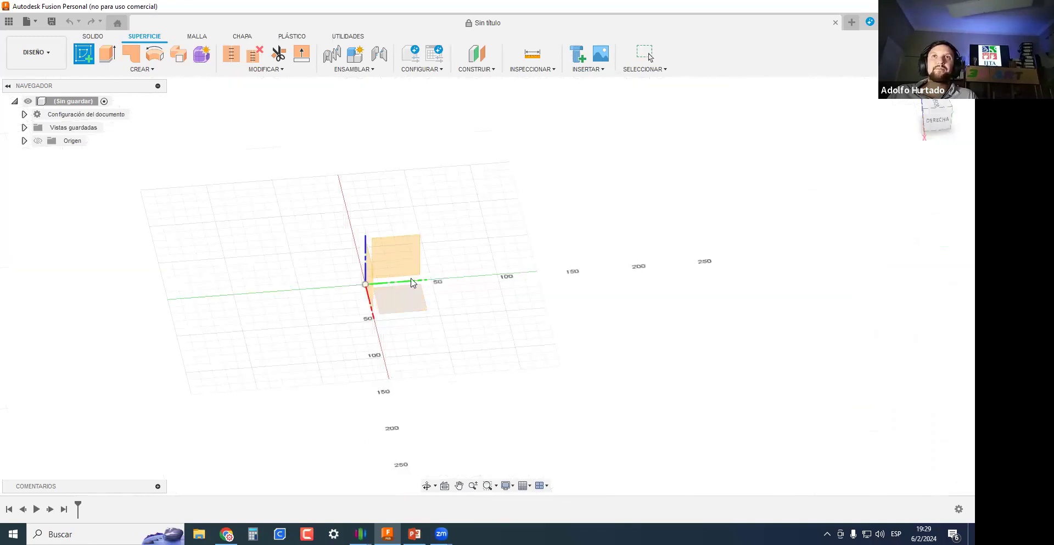
pyautogui.click(410, 262)
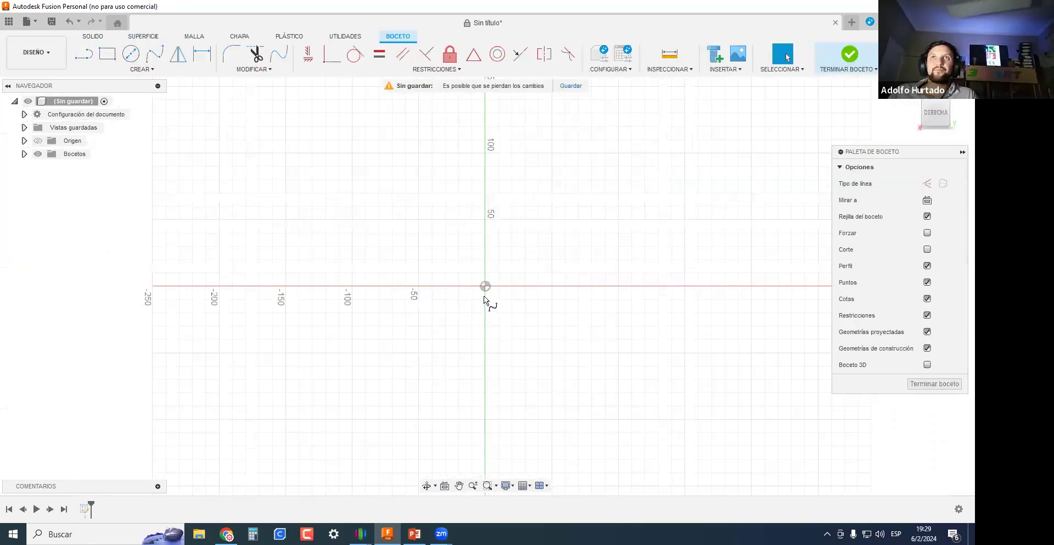
# Sketch a four-point fit-point spline for a vase profile, rising from the horizontal axis to about 245 mm high.
pyautogui.click(409, 285)
pyautogui.click(346, 201)
pyautogui.moveTo(334, 128); pyautogui.dragTo(323, 304, button='middle')
pyautogui.click(380, 273)
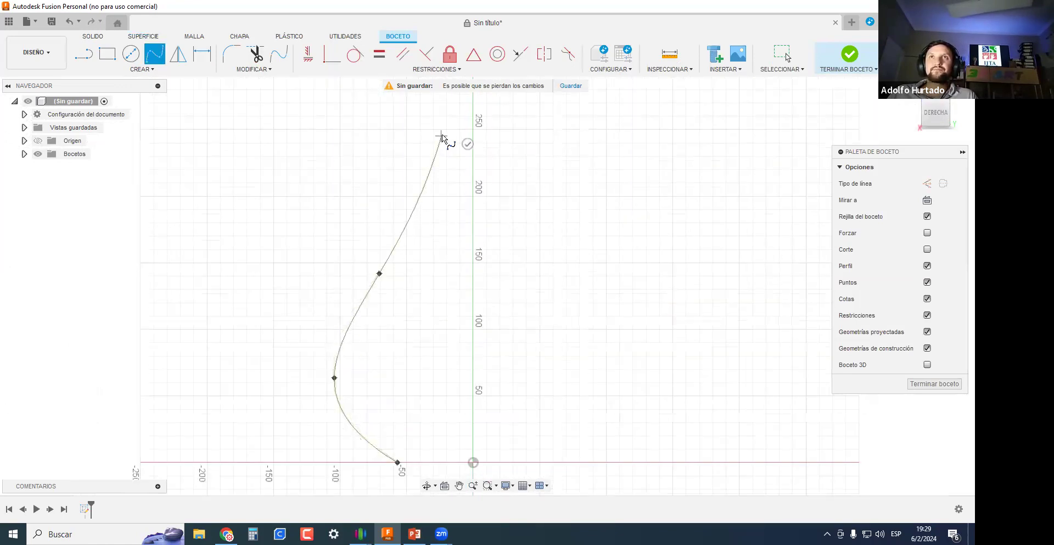
pyautogui.click(441, 136)
pyautogui.press('Return')
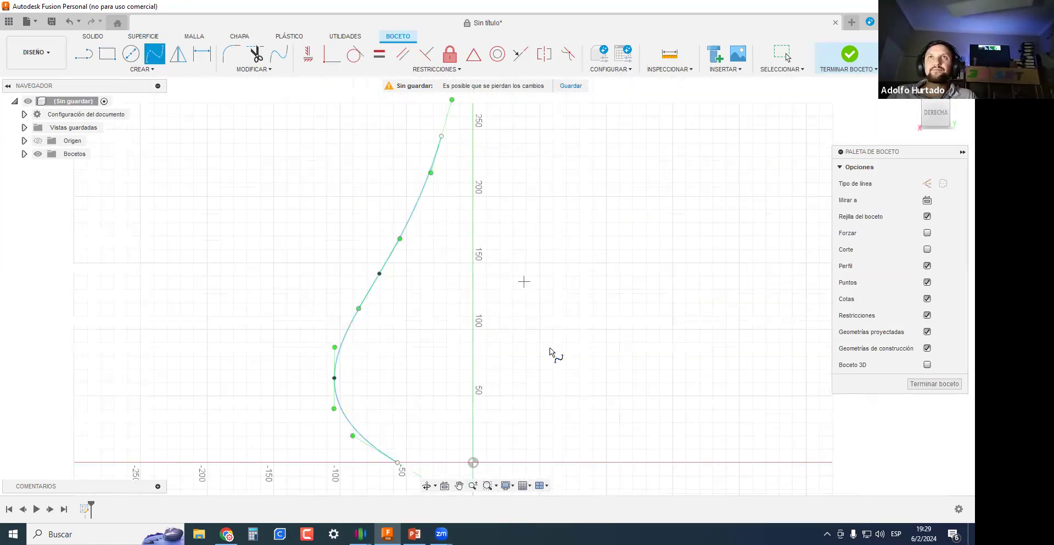
pyautogui.scroll(-3, 441, 296)
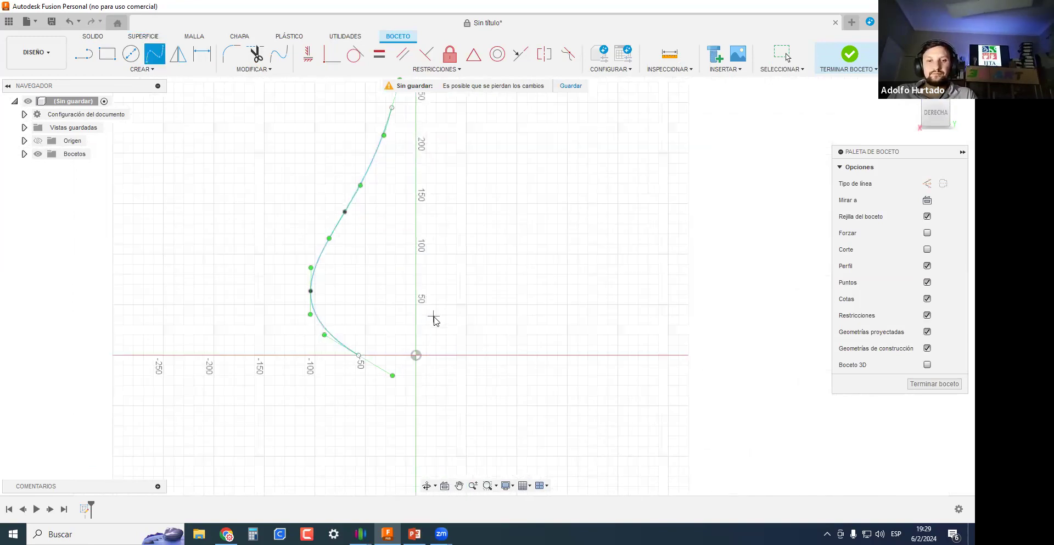
# Sketch a vertical line about 50 mm long up from the origin and finish the sketch.
pyautogui.press('l')
pyautogui.click(416, 354)
pyautogui.click(416, 303)
pyautogui.press('Escape')
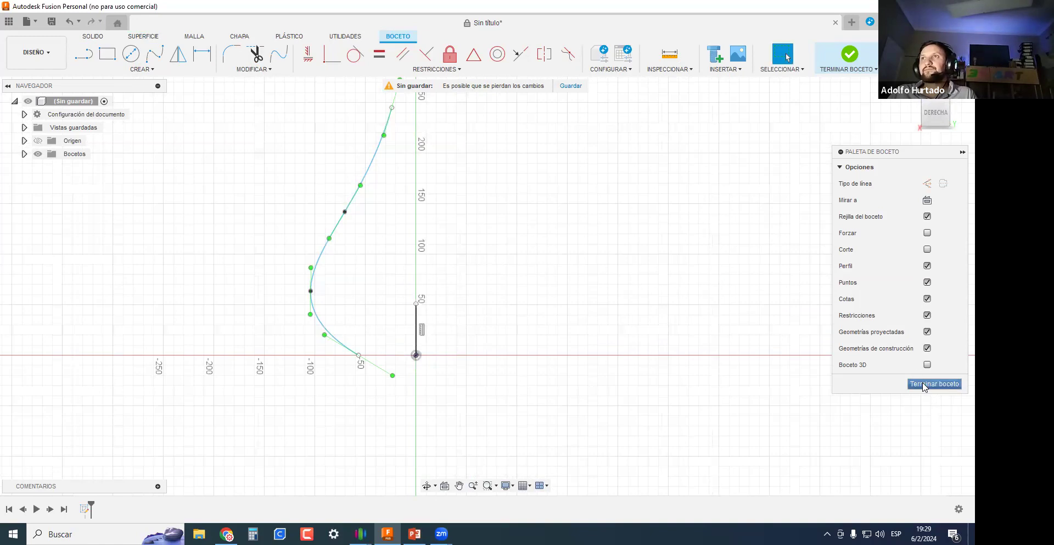
pyautogui.click(923, 384)
# Revolve the spline around the vertical line at the origin into a vase-shaped surface as a new body.
pyautogui.click(146, 69)
pyautogui.click(165, 117)
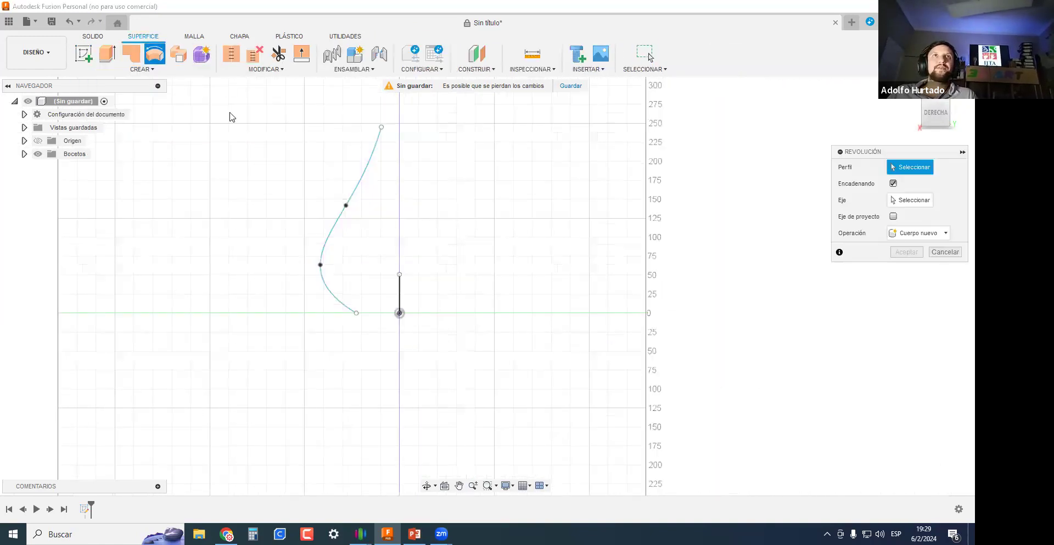
pyautogui.click(364, 167)
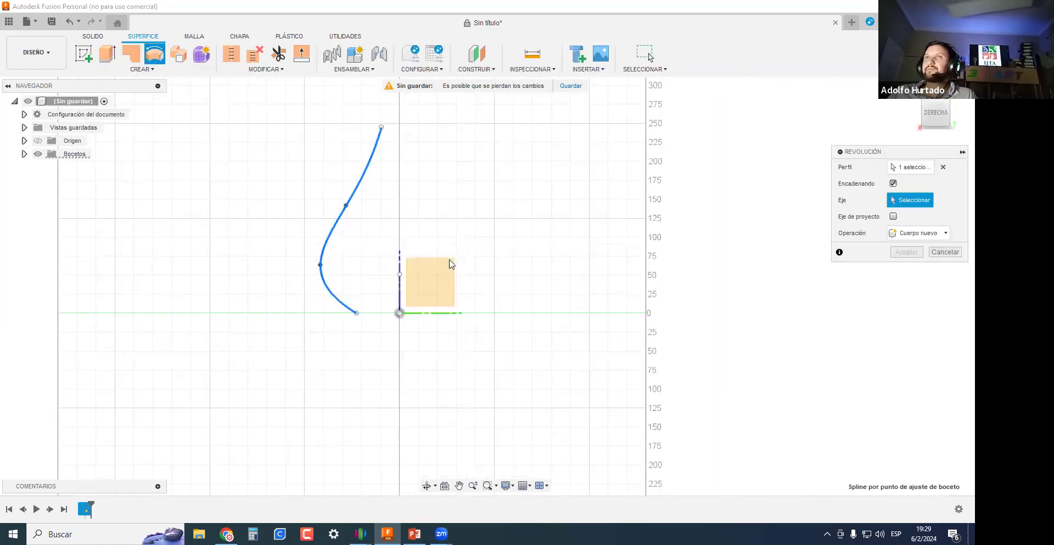
pyautogui.click(399, 269)
pyautogui.press('Return')
pyautogui.keyDown('shift'); pyautogui.moveTo(603, 274); pyautogui.dragTo(113, 80, button='middle'); pyautogui.keyUp('shift')
pyautogui.click(112, 58)
pyautogui.press('Escape')
# Start a Patch surface and select the rim of the vase's upper opening as its boundary edge.
pyautogui.click(119, 70)
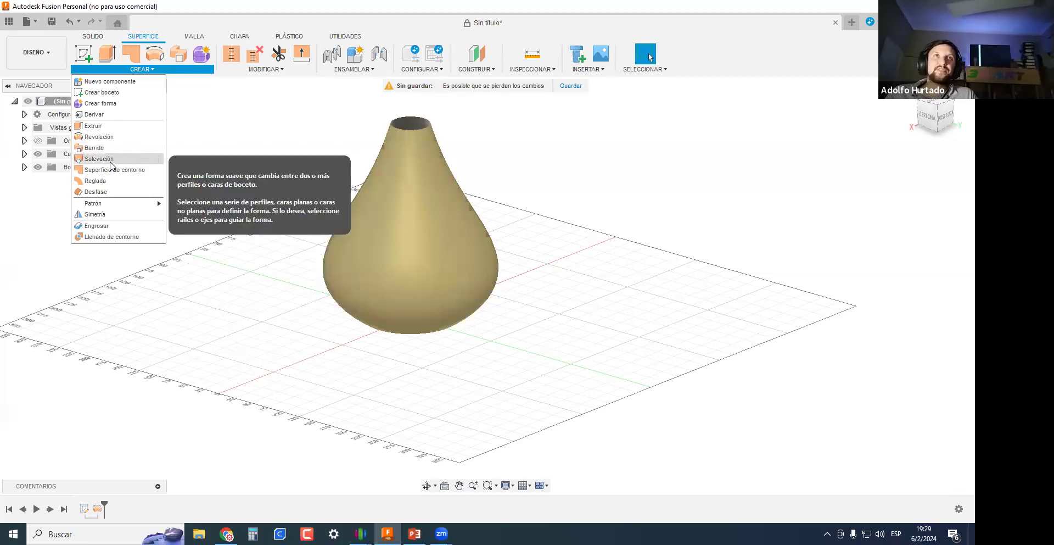
pyautogui.click(103, 171)
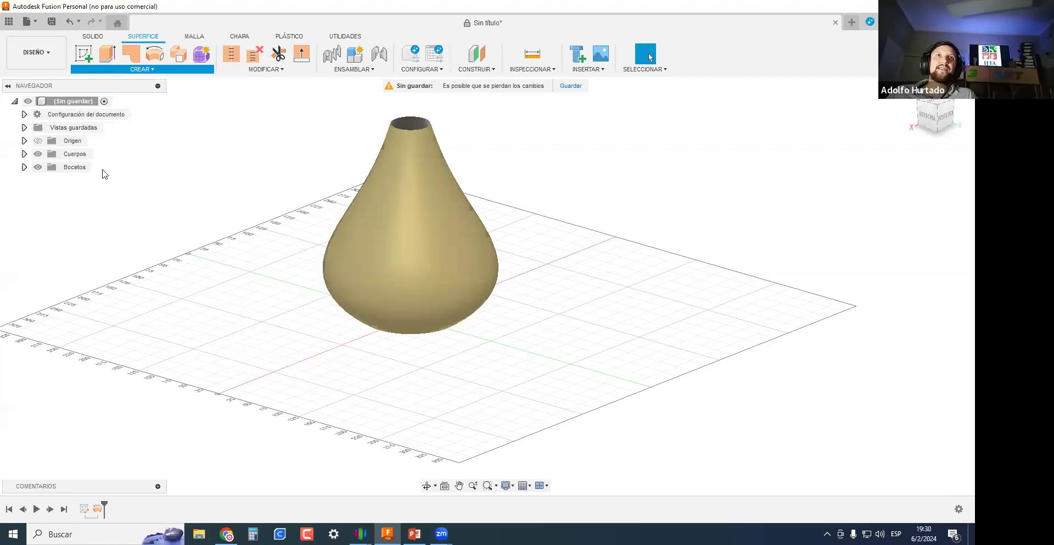
pyautogui.moveTo(733, 281); pyautogui.dragTo(728, 352, button='middle')
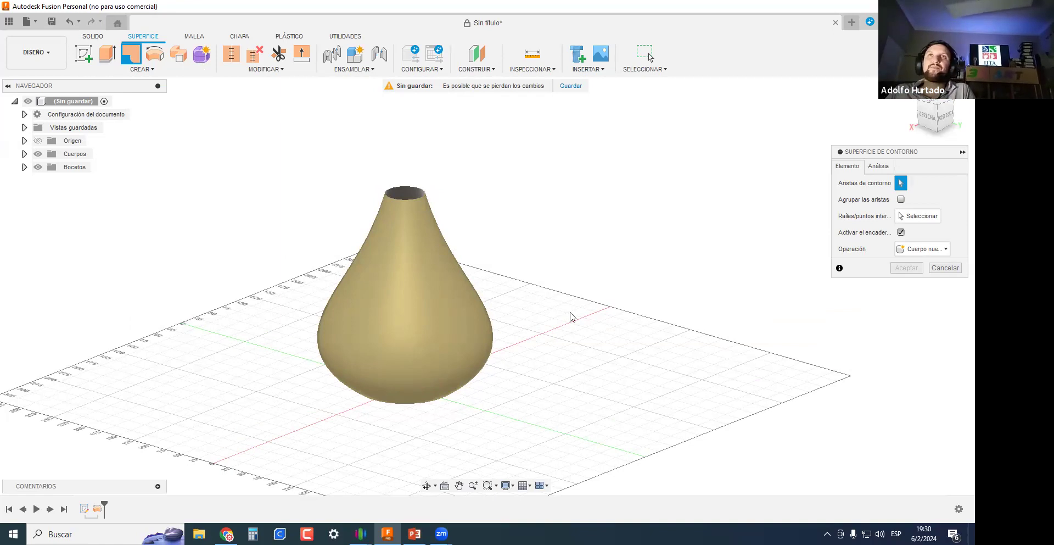
pyautogui.click(24, 154)
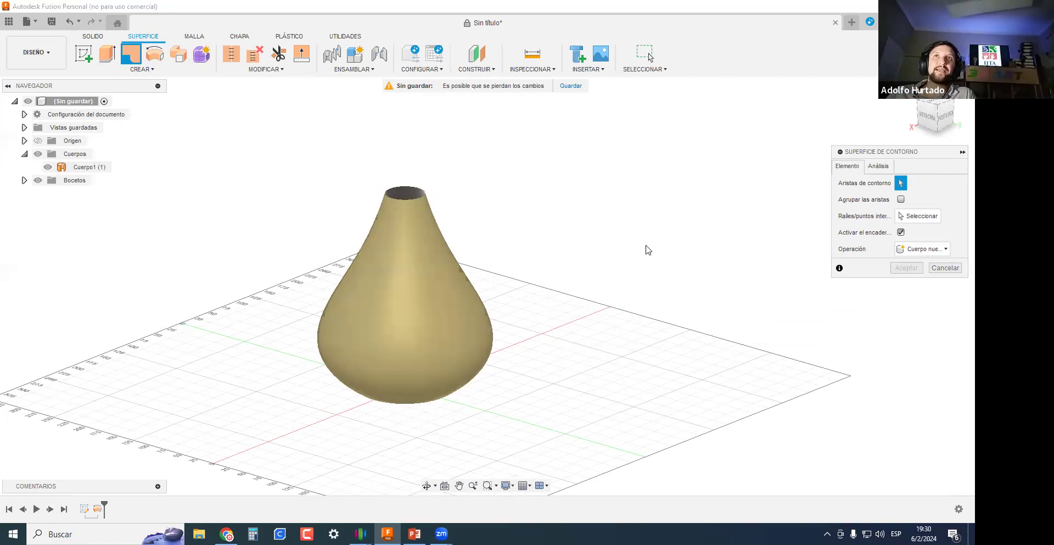
pyautogui.scroll(1, 497, 211)
pyautogui.keyDown('shift'); pyautogui.moveTo(583, 213); pyautogui.dragTo(909, 181, button='middle'); pyautogui.keyUp('shift')
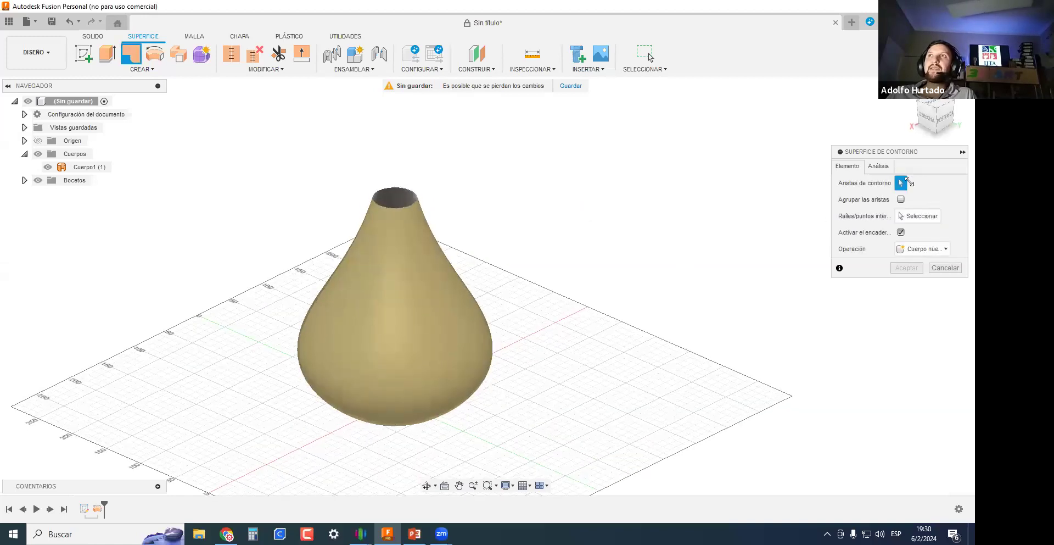
pyautogui.scroll(4, 526, 203)
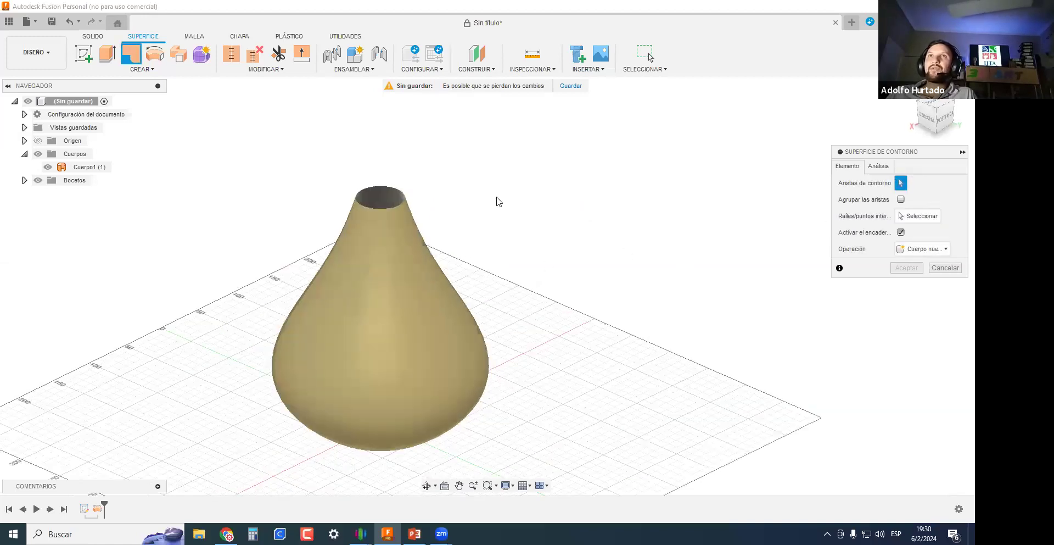
pyautogui.click(360, 213)
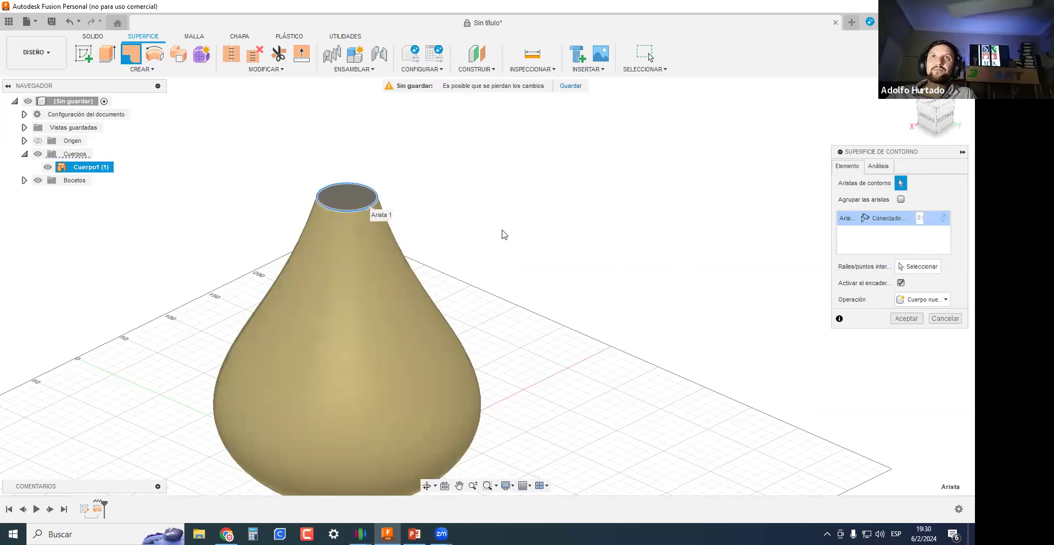
# Add the edge of the vase's base opening as a second boundary and create the patch as a new body.
pyautogui.moveTo(695, 367); pyautogui.dragTo(442, 212, button='middle')
pyautogui.scroll(4, 410, 186)
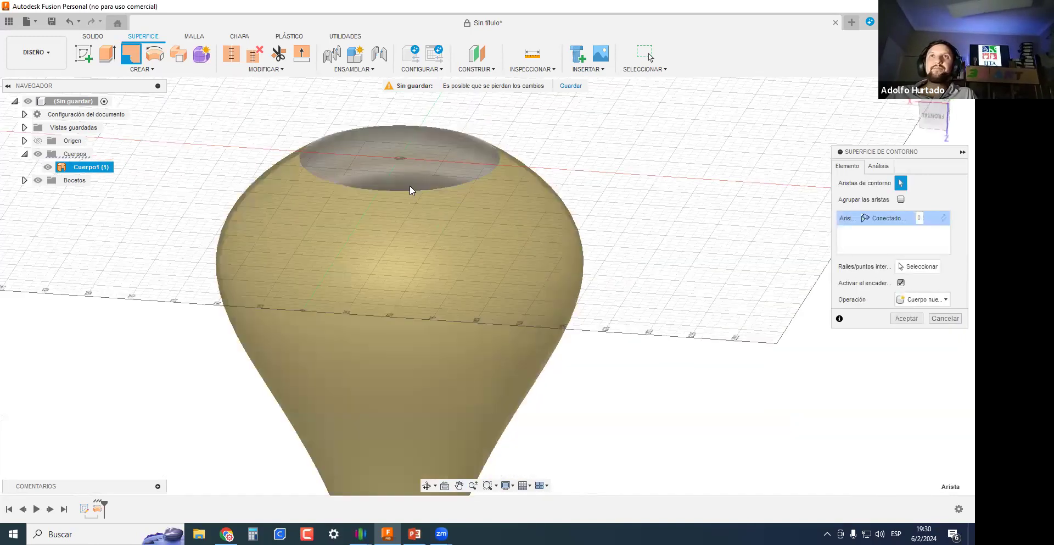
pyautogui.click(410, 173)
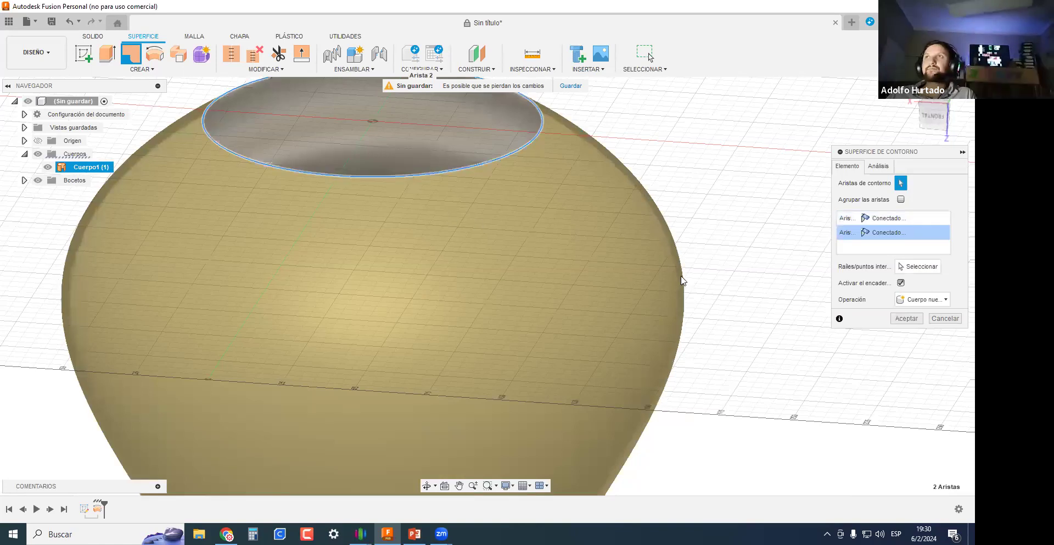
pyautogui.scroll(-4, 750, 160)
pyautogui.keyDown('shift'); pyautogui.moveTo(751, 207); pyautogui.dragTo(709, 378, button='middle'); pyautogui.keyUp('shift')
pyautogui.scroll(-3, 741, 302)
pyautogui.moveTo(731, 297)
pyautogui.keyDown('shift'); pyautogui.mouseDown(button='middle')
pyautogui.moveTo(748, 297)
pyautogui.moveTo(747, 310)
pyautogui.mouseUp(button='middle'); pyautogui.keyUp('shift')
pyautogui.scroll(-1, 741, 302)
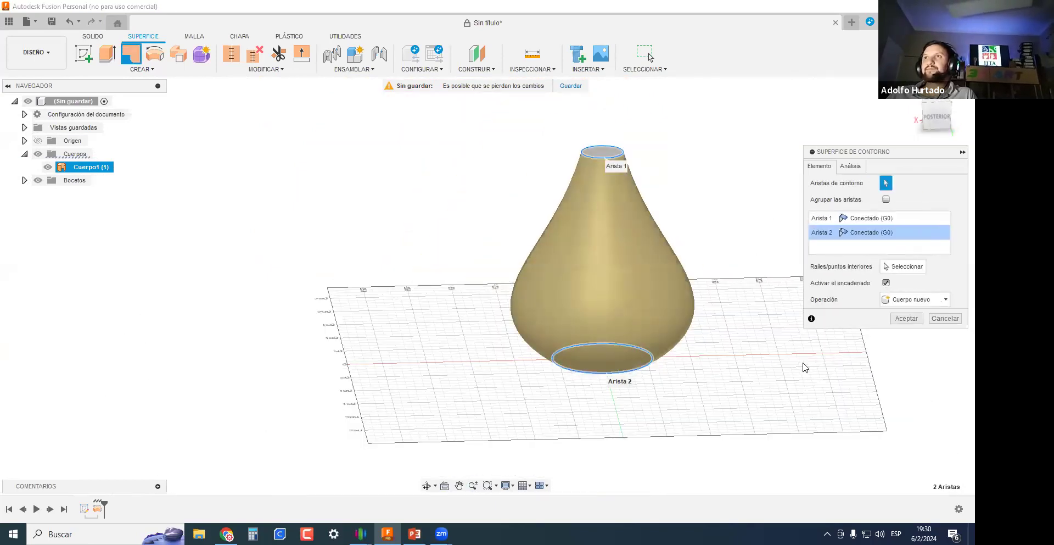
pyautogui.click(907, 319)
# Examine the patched face at the vase's upper opening from close up.
pyautogui.keyDown('shift'); pyautogui.moveTo(778, 323); pyautogui.dragTo(736, 242, button='middle'); pyautogui.keyUp('shift')
pyautogui.scroll(4, 593, 137)
pyautogui.click(514, 149)
pyautogui.click(514, 149)
pyautogui.scroll(-5, 818, 282)
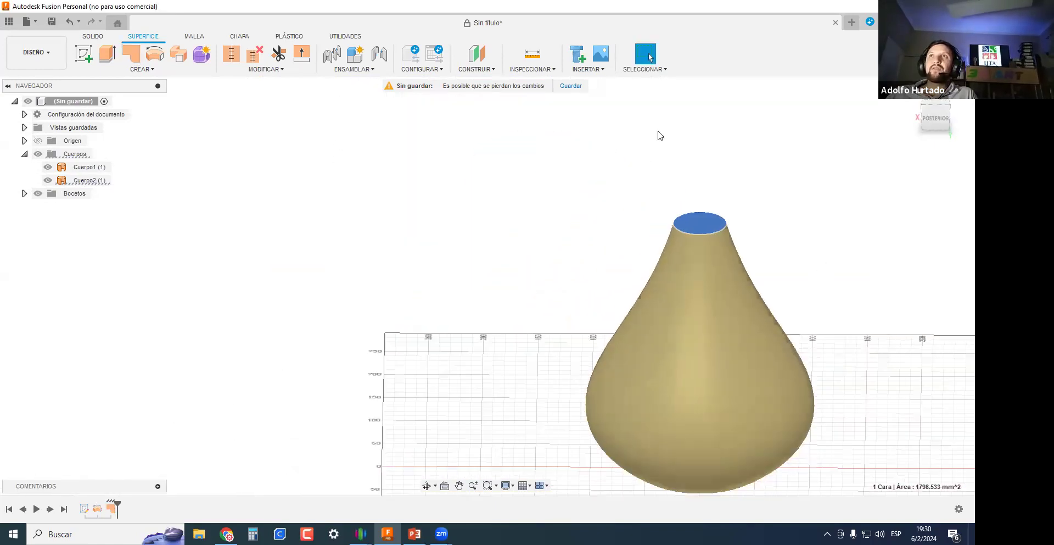
pyautogui.scroll(3, 525, 134)
pyautogui.click(468, 133)
pyautogui.click(814, 297)
# Patch the vase's base opening from its circular edge with Connected (G0) continuity as a new body.
pyautogui.keyDown('shift'); pyautogui.moveTo(793, 386); pyautogui.dragTo(716, 297, button='middle'); pyautogui.keyUp('shift')
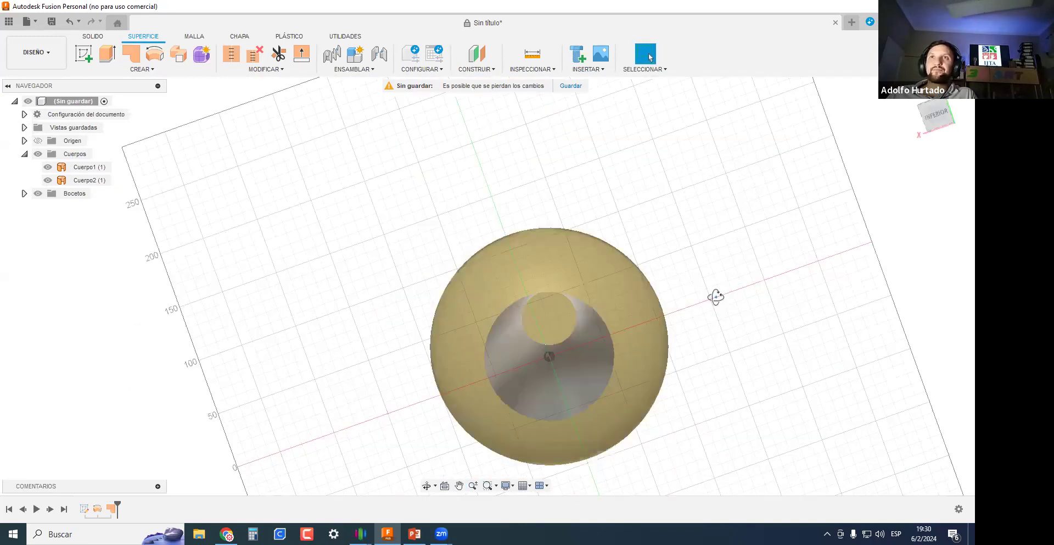
pyautogui.scroll(2, 718, 250)
pyautogui.keyDown('shift'); pyautogui.moveTo(717, 249); pyautogui.dragTo(382, 163, button='middle'); pyautogui.keyUp('shift')
pyautogui.scroll(2, 383, 163)
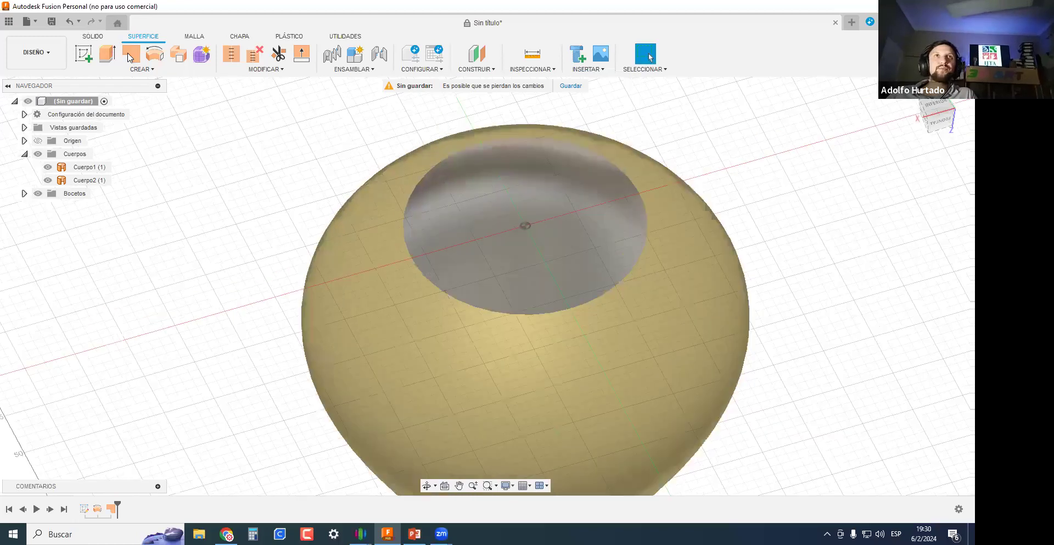
pyautogui.click(462, 146)
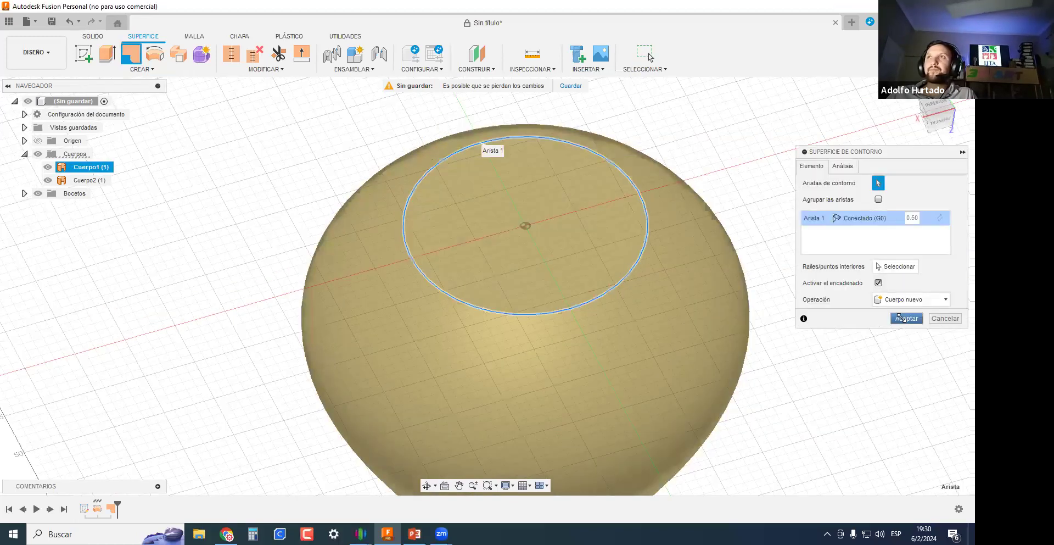
pyautogui.click(903, 319)
pyautogui.keyDown('shift'); pyautogui.moveTo(881, 344); pyautogui.dragTo(686, 309, button='middle'); pyautogui.keyUp('shift')
pyautogui.scroll(-2, 898, 215)
pyautogui.keyDown('shift'); pyautogui.moveTo(881, 312); pyautogui.dragTo(755, 251, button='middle'); pyautogui.keyUp('shift')
pyautogui.click(756, 250)
# Create a section analysis of the vase on the XZ plane at 0.00 mm distance.
pyautogui.moveTo(861, 269); pyautogui.dragTo(742, 264, button='middle')
pyautogui.keyDown('shift'); pyautogui.moveTo(879, 271); pyautogui.dragTo(795, 329, button='middle'); pyautogui.keyUp('shift')
pyautogui.click(812, 346)
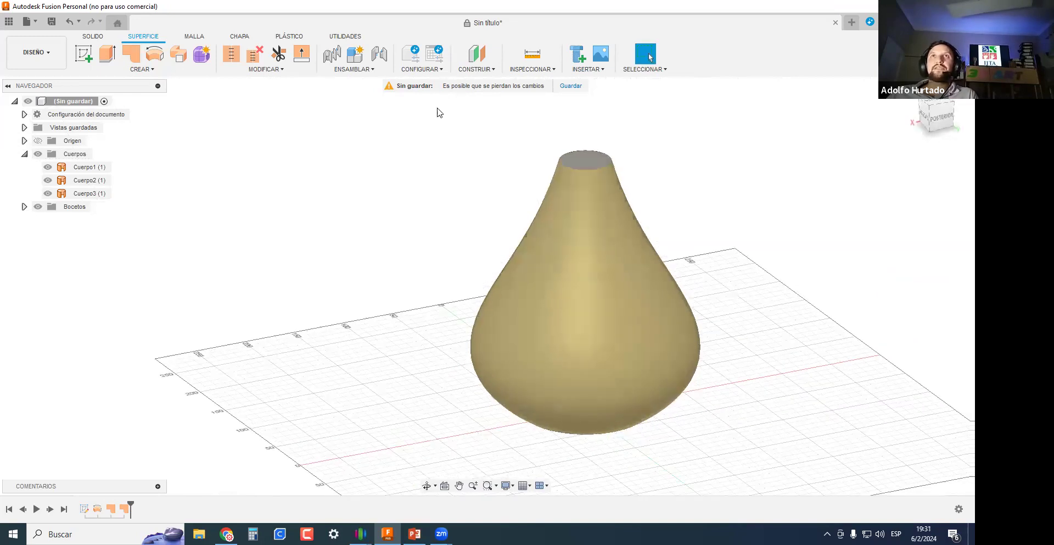
pyautogui.click(521, 68)
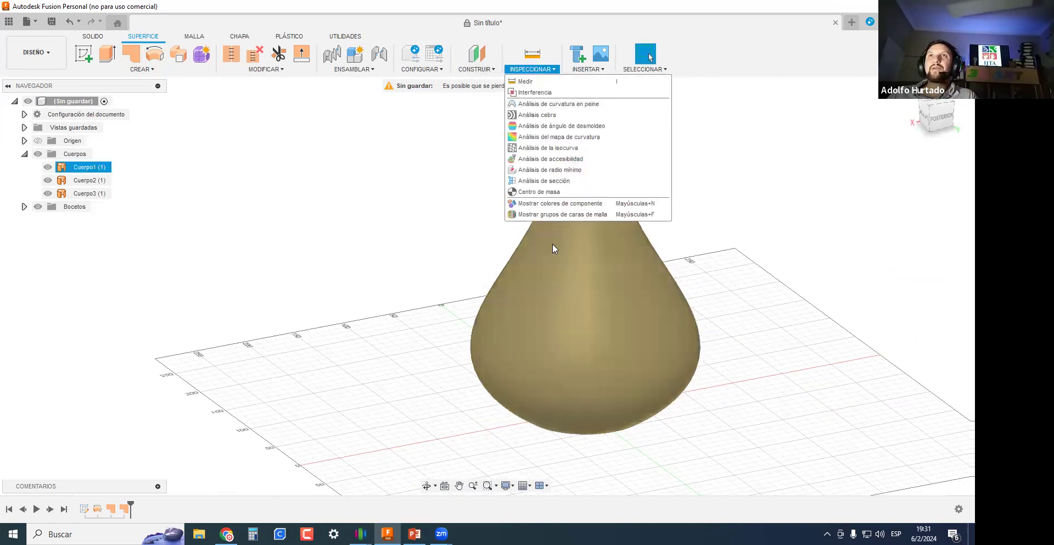
pyautogui.click(547, 189)
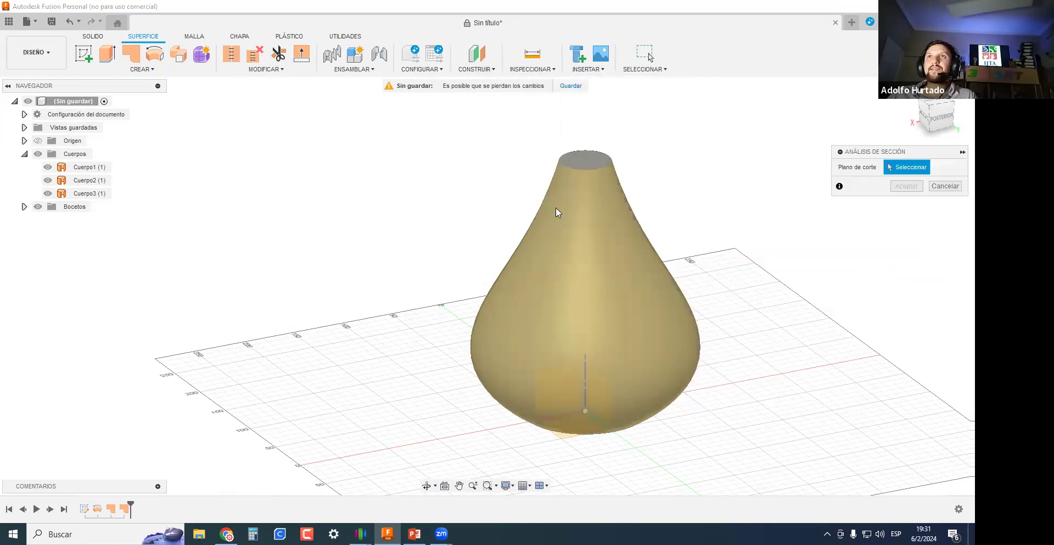
pyautogui.click(547, 401)
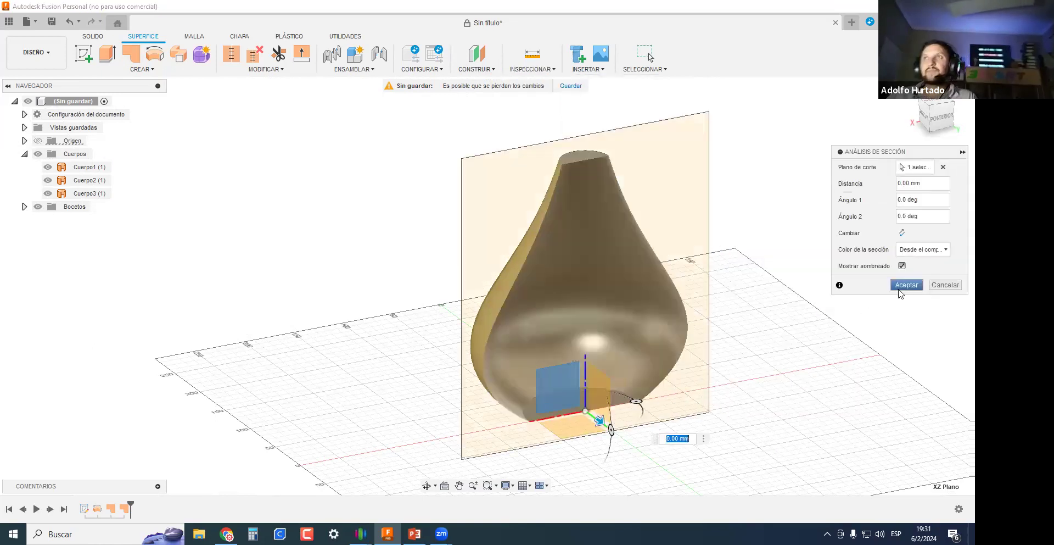
pyautogui.click(906, 284)
# Inspect the hollow interior of the sectioned vase from several angles and undo the section analysis.
pyautogui.keyDown('shift'); pyautogui.moveTo(883, 297); pyautogui.dragTo(632, 205, button='middle'); pyautogui.keyUp('shift')
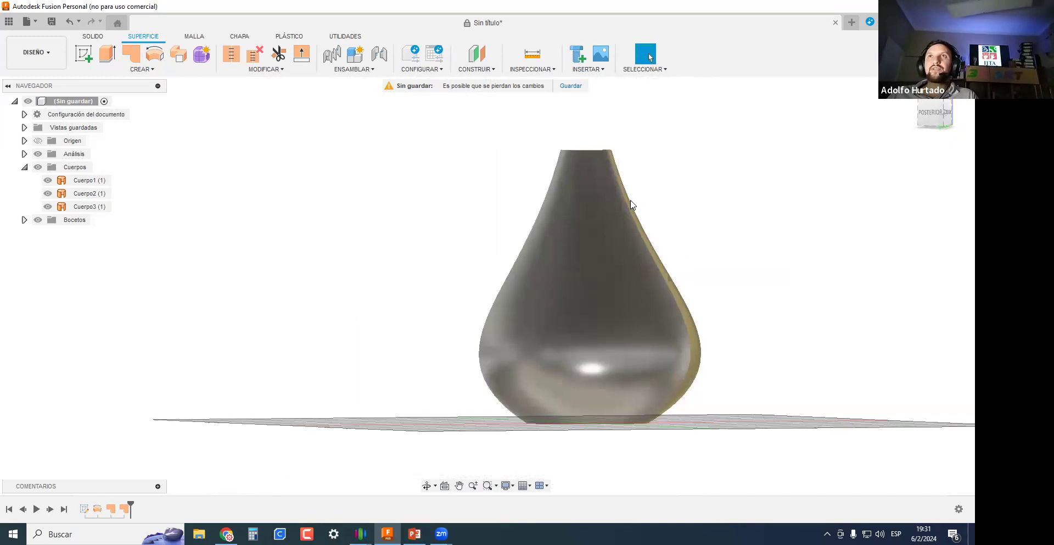
pyautogui.scroll(3, 630, 205)
pyautogui.keyDown('shift'); pyautogui.moveTo(810, 264); pyautogui.dragTo(851, 221, button='middle'); pyautogui.keyUp('shift')
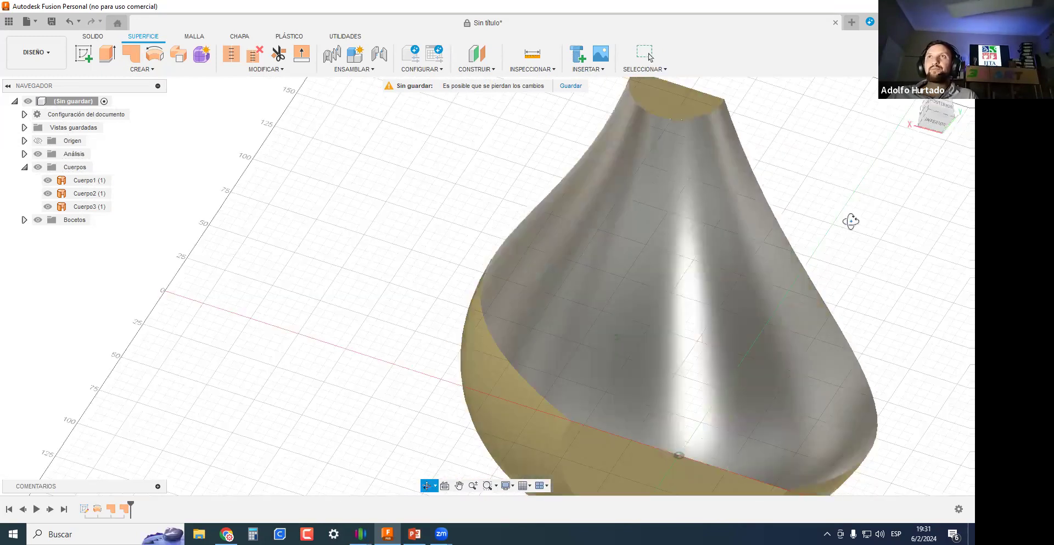
pyautogui.keyDown('shift'); pyautogui.moveTo(890, 251); pyautogui.dragTo(527, 341, button='middle'); pyautogui.keyUp('shift')
pyautogui.scroll(-1, 527, 335)
pyautogui.keyDown('shift'); pyautogui.moveTo(746, 340); pyautogui.dragTo(565, 301, button='middle'); pyautogui.keyUp('shift')
pyautogui.hotkey('ctrl', 'z')
# Hide and show the vase's revolved wall body to examine the two patches on their own.
pyautogui.keyDown('shift'); pyautogui.moveTo(666, 348); pyautogui.dragTo(579, 391, button='middle'); pyautogui.keyUp('shift')
pyautogui.scroll(3, 578, 391)
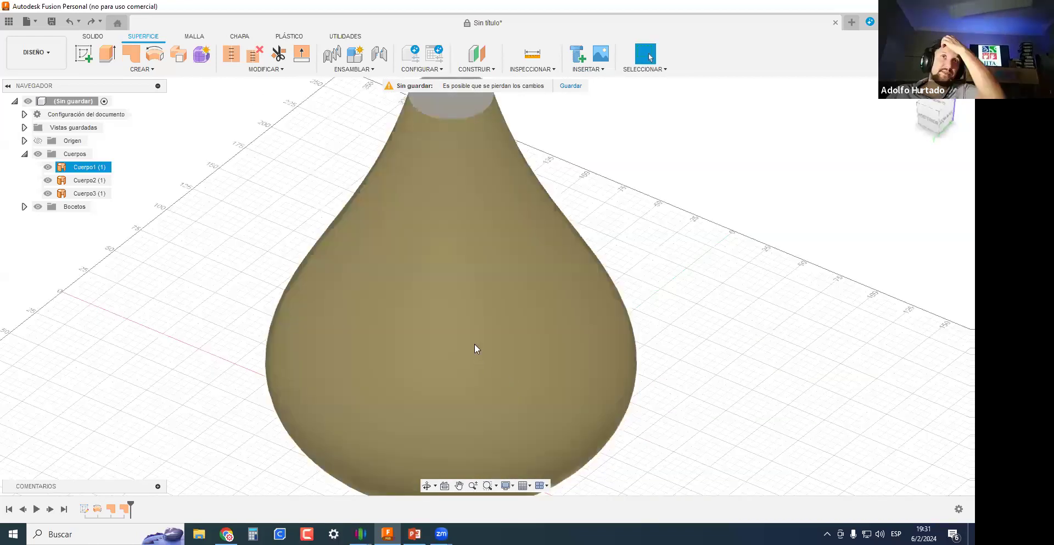
pyautogui.scroll(-2, 474, 343)
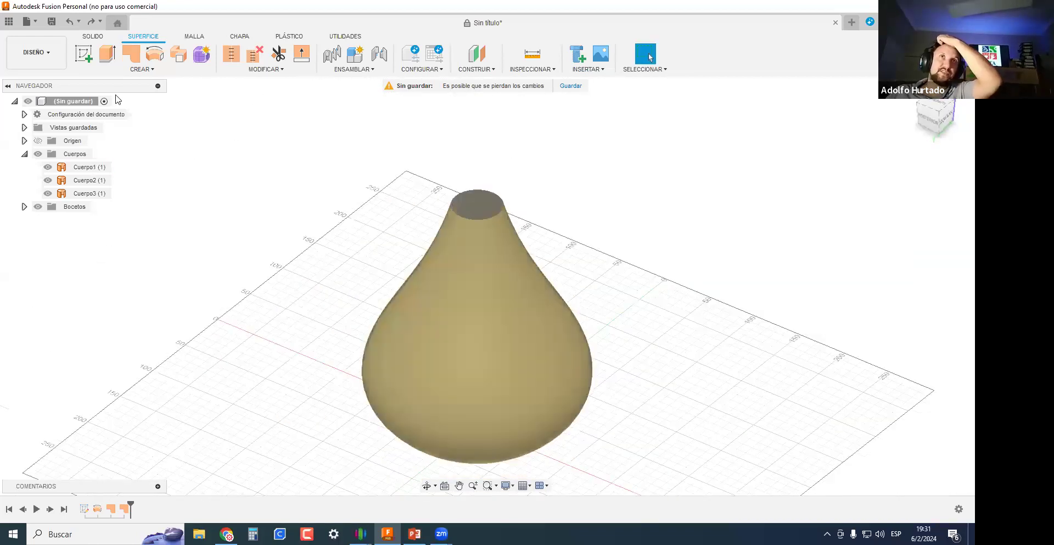
pyautogui.click(48, 167)
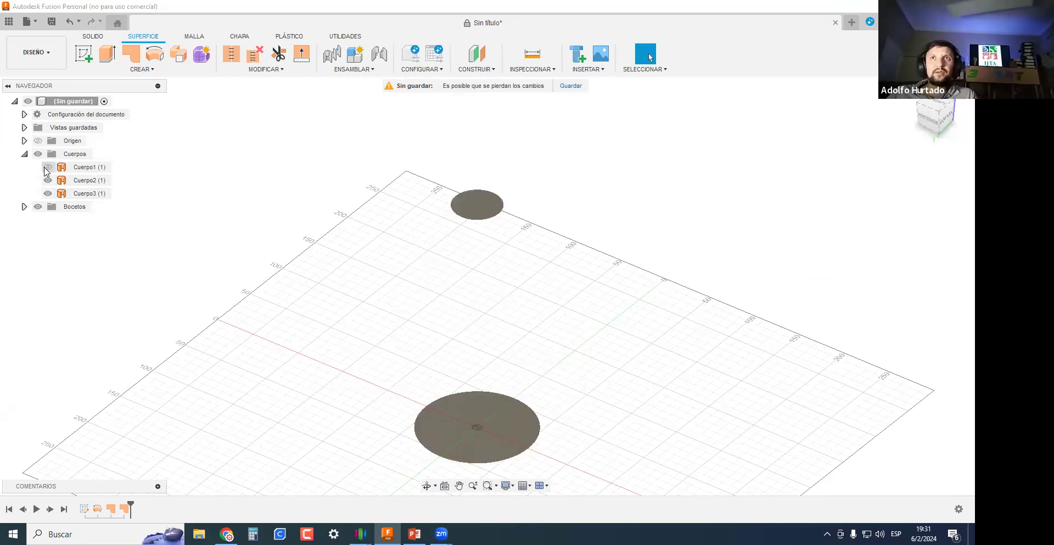
pyautogui.click(48, 167)
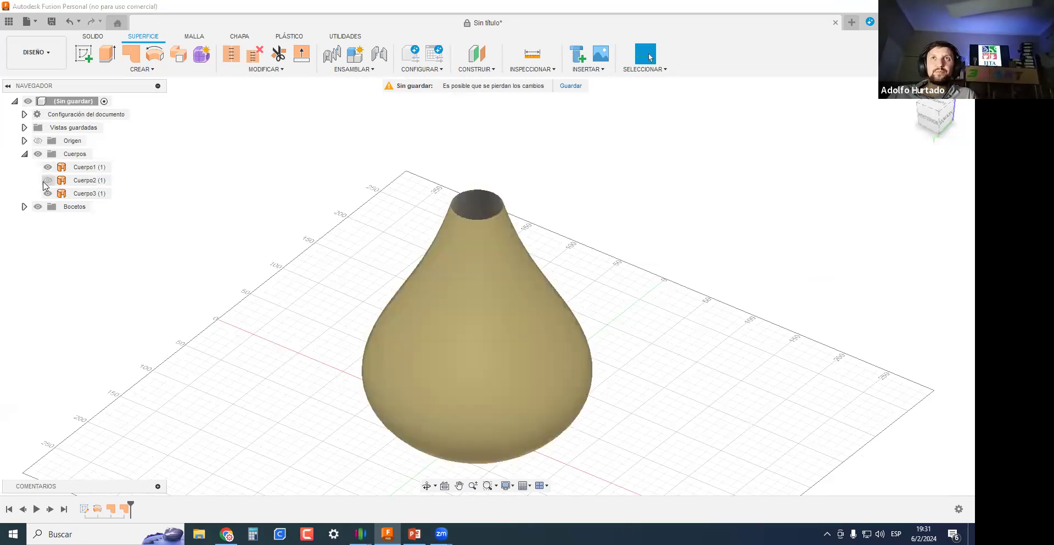
# Hide and show the neck patch and the base patch in turn to examine each of the vase's openings.
pyautogui.scroll(3, 311, 247)
pyautogui.keyDown('shift'); pyautogui.moveTo(311, 247); pyautogui.dragTo(250, 104, button='middle'); pyautogui.keyUp('shift')
pyautogui.scroll(-2, 268, 273)
pyautogui.scroll(-2, 240, 342)
pyautogui.keyDown('shift'); pyautogui.moveTo(88, 231); pyautogui.dragTo(55, 206, button='middle'); pyautogui.keyUp('shift')
pyautogui.click(47, 193)
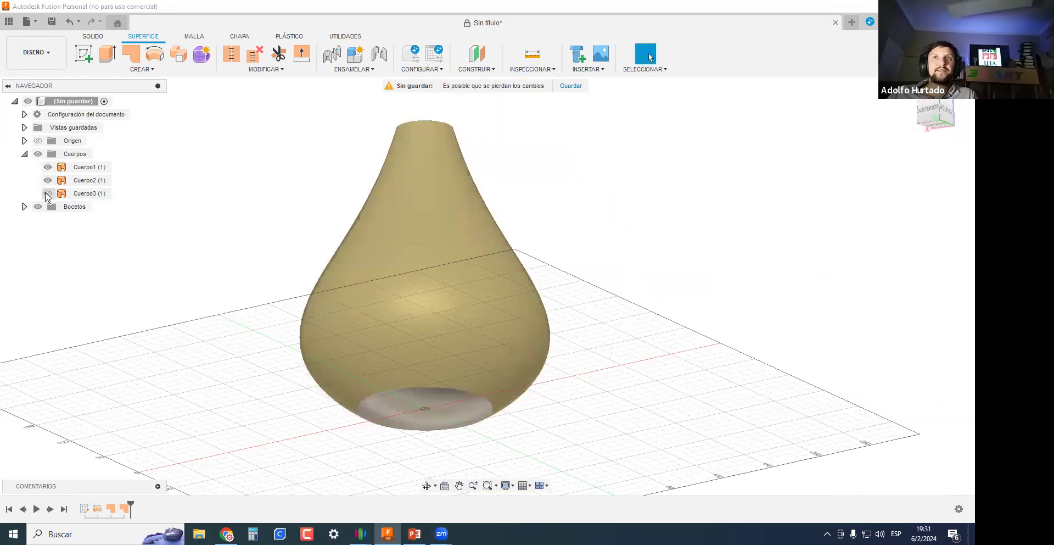
pyautogui.click(48, 194)
pyautogui.keyDown('shift'); pyautogui.moveTo(247, 341); pyautogui.dragTo(269, 230, button='middle'); pyautogui.keyUp('shift')
pyautogui.scroll(2, 250, 391)
pyautogui.moveTo(269, 231); pyautogui.dragTo(182, 418, button='middle')
pyautogui.scroll(-3, 185, 422)
pyautogui.moveTo(585, 449); pyautogui.dragTo(181, 94)
pyautogui.click(476, 249)
pyautogui.moveTo(608, 423); pyautogui.dragTo(443, 296)
pyautogui.click(577, 353)
pyautogui.click(286, 240)
pyautogui.click(277, 225)
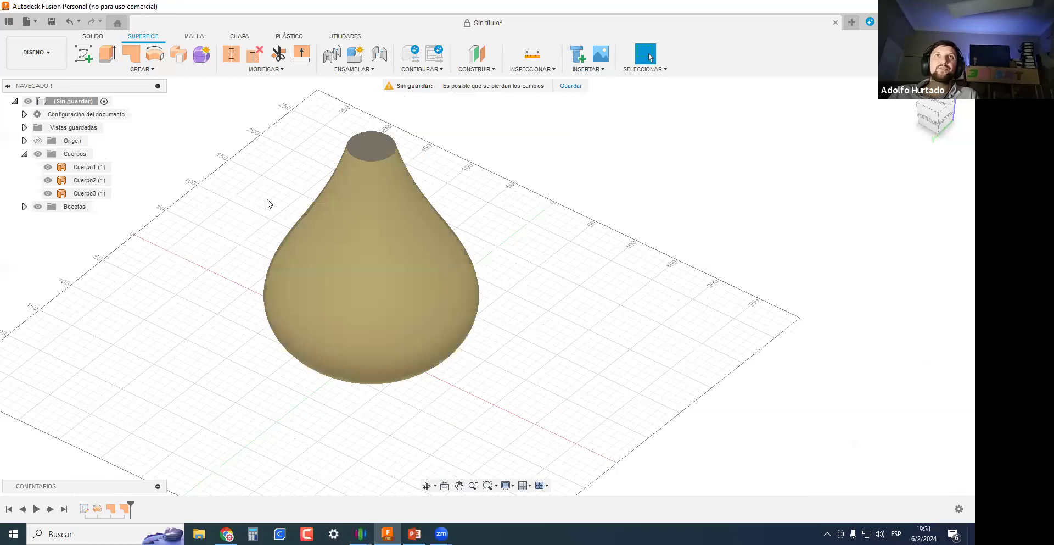
# Sketch a freehand two-point rectangle beside the vase on the ground plane and finish the sketch.
pyautogui.scroll(-2, 400, 225)
pyautogui.keyDown('shift'); pyautogui.moveTo(531, 358); pyautogui.dragTo(526, 317, button='middle'); pyautogui.keyUp('shift')
pyautogui.moveTo(526, 318); pyautogui.dragTo(480, 397, button='middle')
pyautogui.moveTo(513, 302); pyautogui.dragTo(426, 196, button='middle')
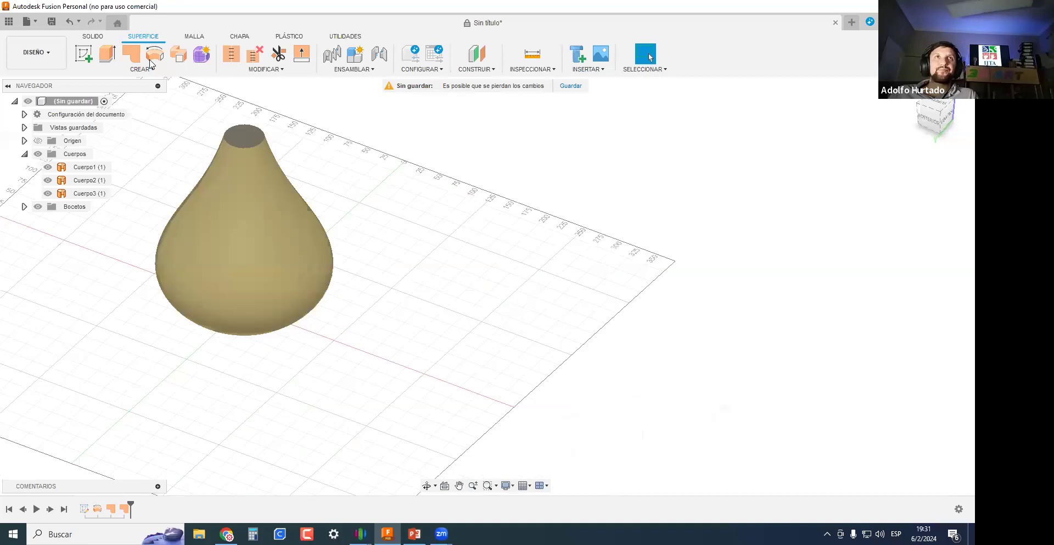
pyautogui.click(90, 54)
pyautogui.click(188, 323)
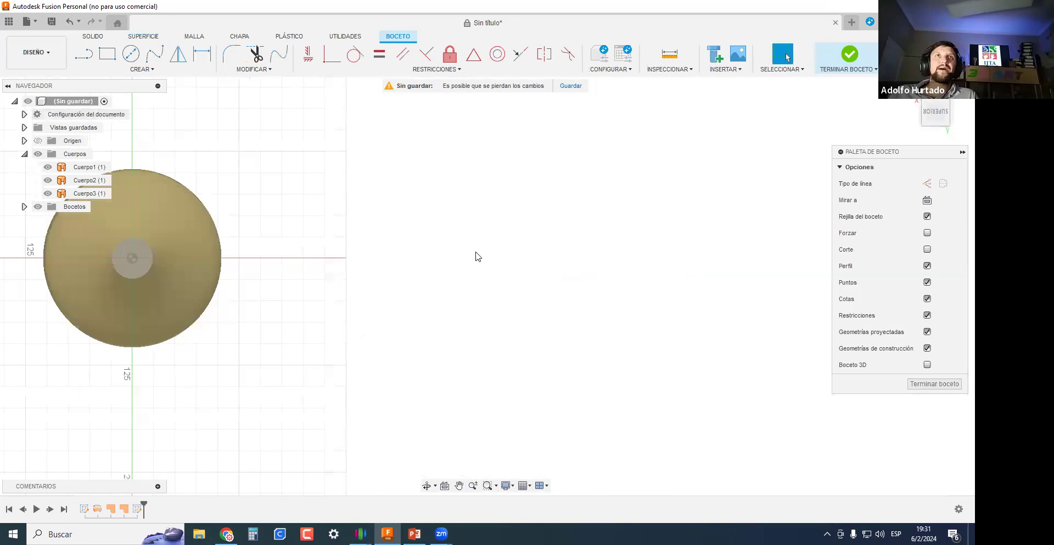
pyautogui.press('r')
pyautogui.click(355, 218)
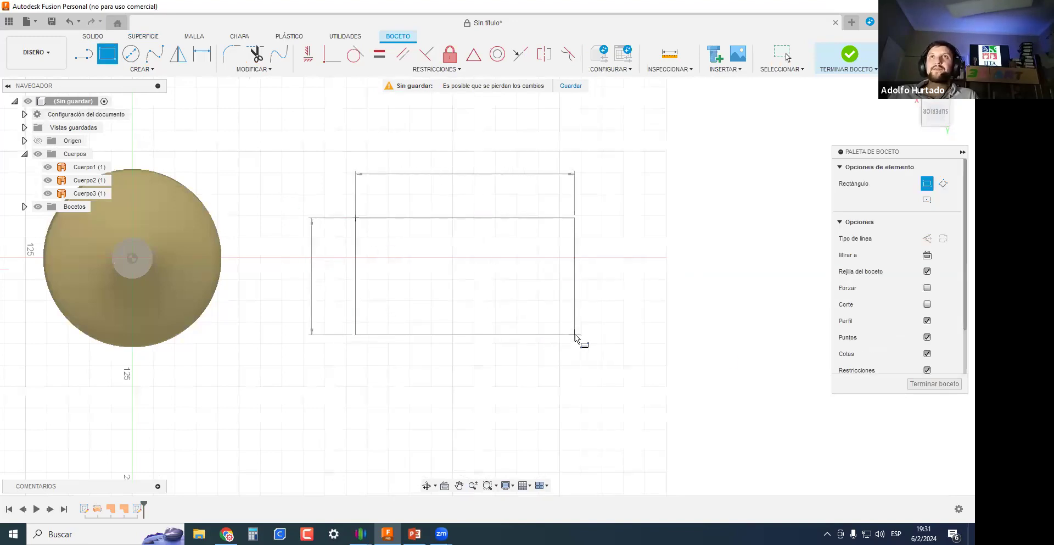
pyautogui.click(575, 335)
pyautogui.click(942, 387)
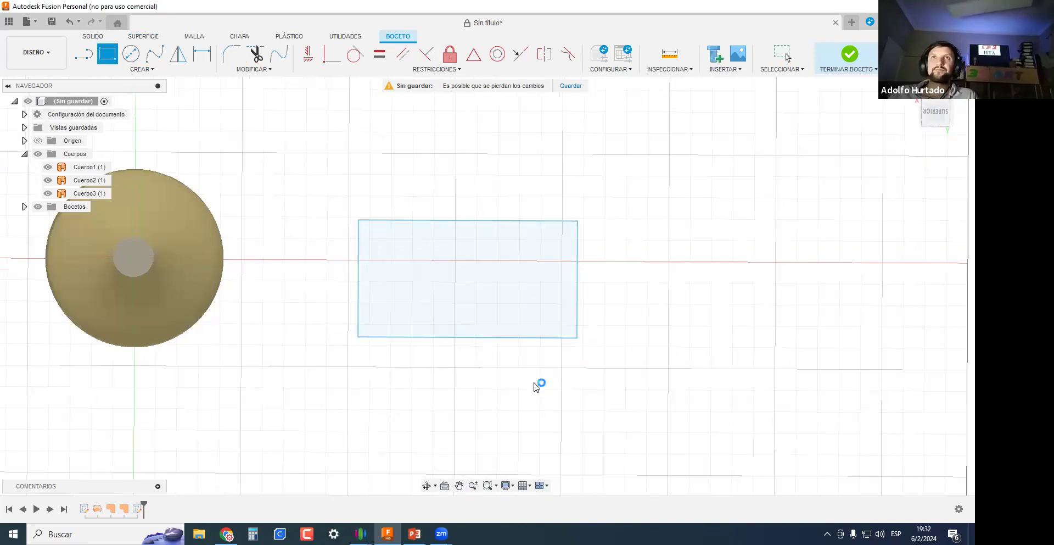
# Extrude the rectangle upward on one side as a new surface body to form an open box.
pyautogui.press('e')
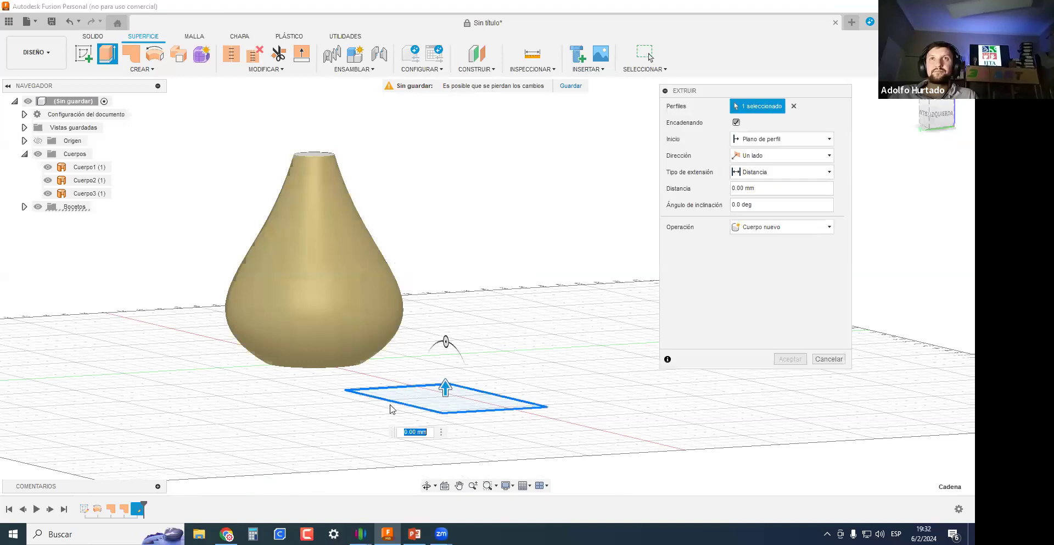
pyautogui.moveTo(454, 309); pyautogui.dragTo(455, 302)
pyautogui.press('Return')
pyautogui.keyDown('shift'); pyautogui.moveTo(456, 301); pyautogui.dragTo(484, 361, button='middle'); pyautogui.keyUp('shift')
pyautogui.scroll(3, 442, 328)
pyautogui.scroll(-3, 245, 281)
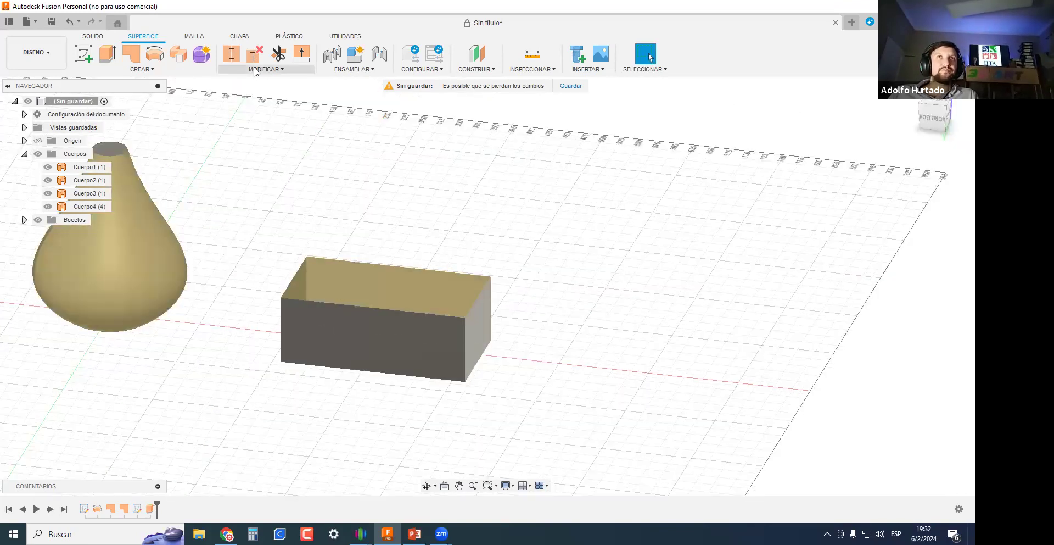
# Set up a patch from the box's four upper rim edges with Connected (G0) continuity and examine the continuity options for Edge 1.
pyautogui.click(132, 59)
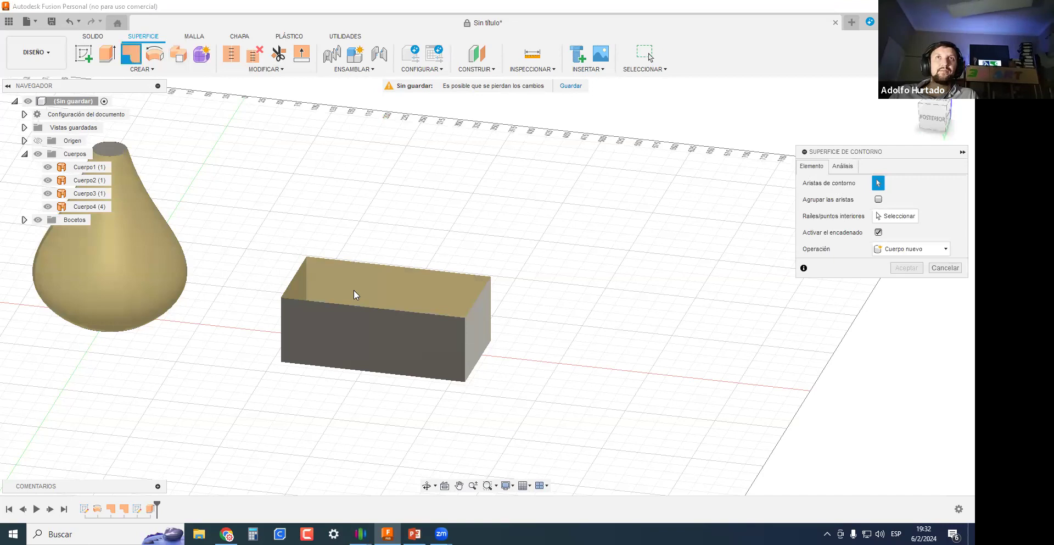
pyautogui.click(336, 261)
pyautogui.scroll(1, 310, 309)
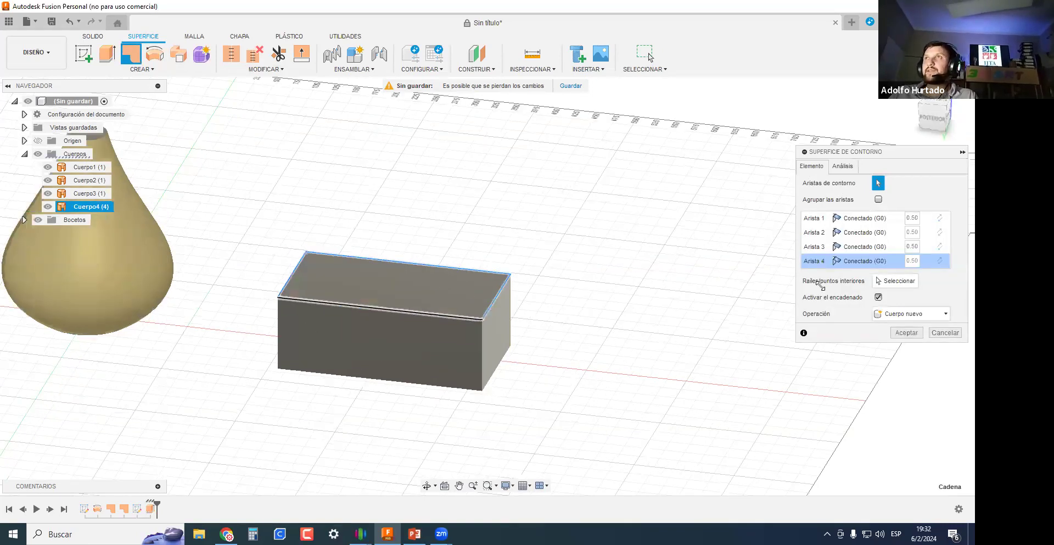
pyautogui.keyDown('shift'); pyautogui.moveTo(747, 330); pyautogui.dragTo(715, 354, button='middle'); pyautogui.keyUp('shift')
pyautogui.click(861, 218)
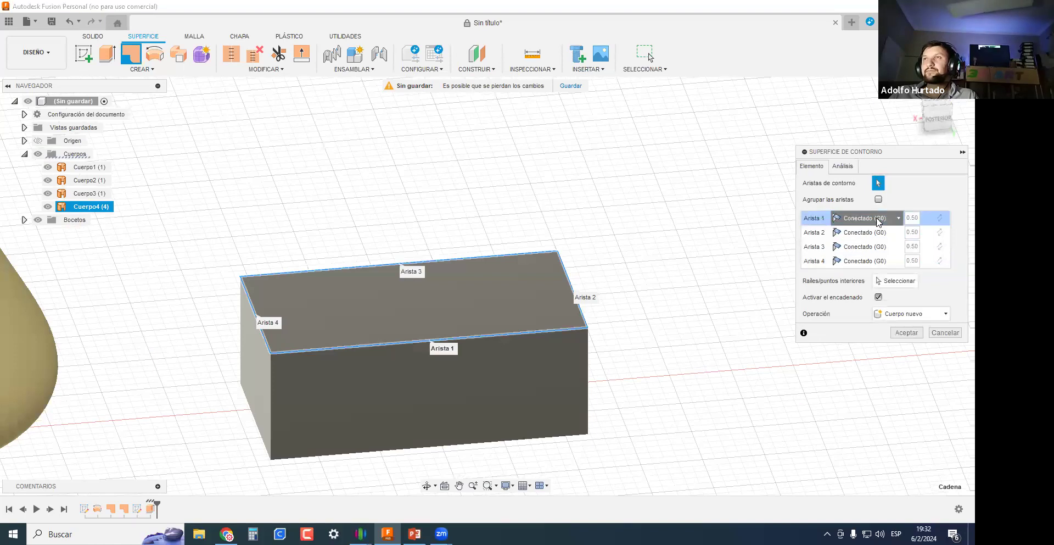
pyautogui.click(865, 218)
pyautogui.scroll(5, 382, 341)
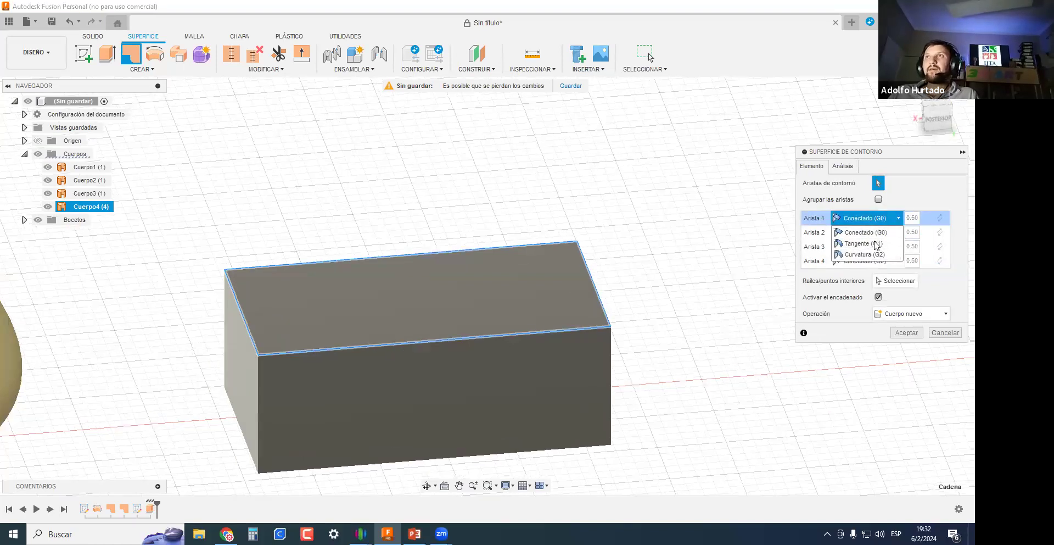
pyautogui.scroll(-3, 540, 283)
pyautogui.keyDown('shift'); pyautogui.moveTo(399, 390); pyautogui.dragTo(535, 384, button='middle'); pyautogui.keyUp('shift')
pyautogui.scroll(4, 516, 374)
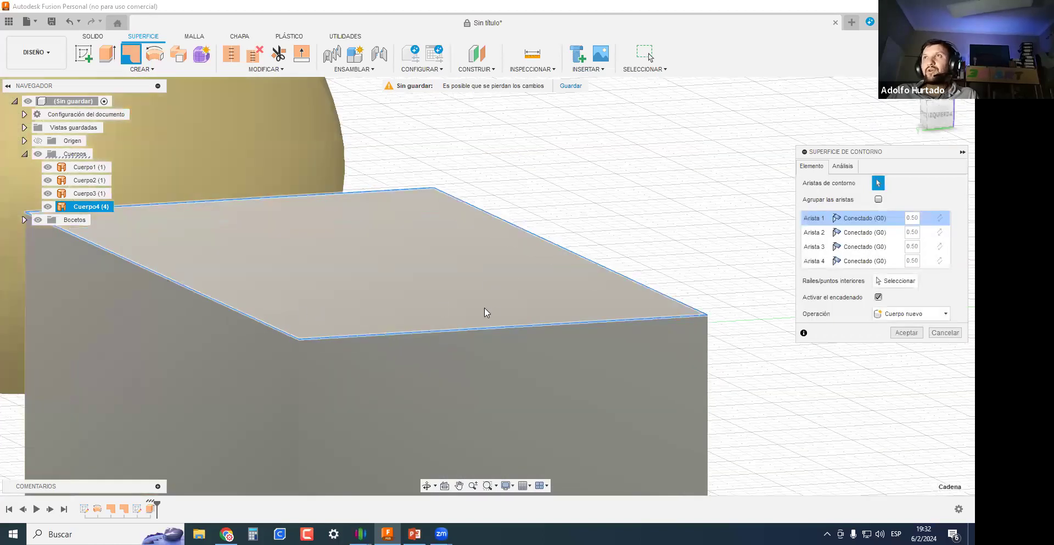
pyautogui.scroll(-3, 485, 311)
# Set the patch continuity of Edge 1 to Tangent (G1) and examine the curved preview from the side.
pyautogui.click(860, 218)
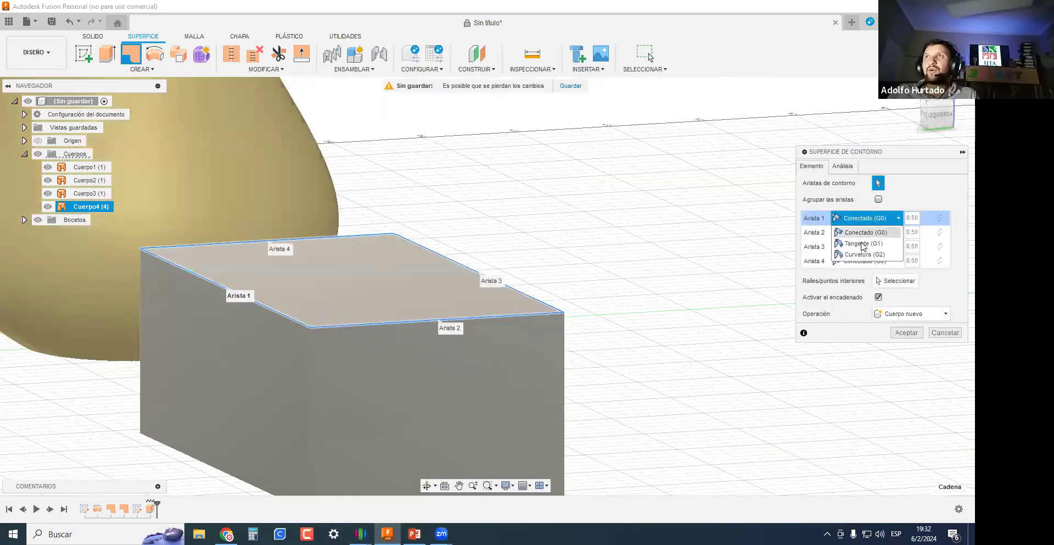
pyautogui.click(863, 244)
pyautogui.keyDown('shift'); pyautogui.moveTo(628, 301); pyautogui.dragTo(604, 286, button='middle'); pyautogui.keyUp('shift')
pyautogui.scroll(5, 308, 291)
pyautogui.keyDown('shift'); pyautogui.moveTo(246, 292); pyautogui.dragTo(242, 292, button='middle'); pyautogui.keyUp('shift')
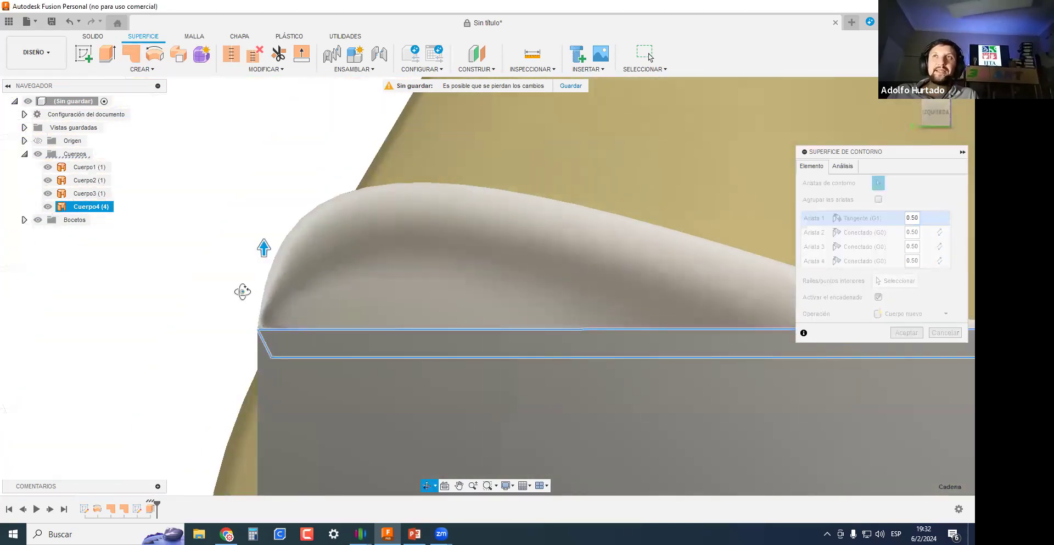
# Switch Edge 1 of the patch to Curvature (G2) continuity and reduce its weight to about 0.438.
pyautogui.click(863, 219)
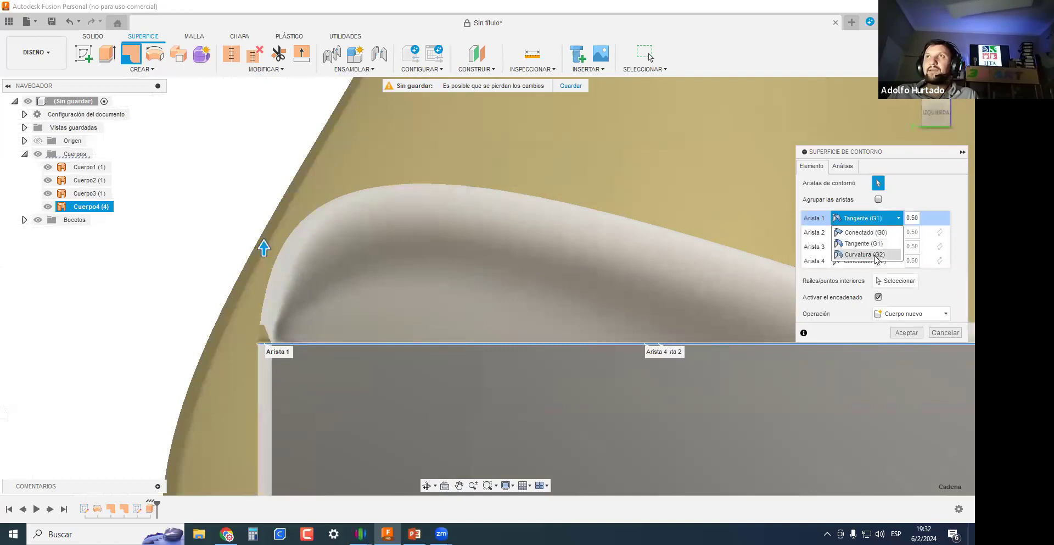
pyautogui.click(874, 254)
pyautogui.moveTo(262, 247)
pyautogui.mouseDown()
pyautogui.moveTo(263, 267)
pyautogui.moveTo(263, 254)
pyautogui.mouseUp()
pyautogui.scroll(-2, 252, 268)
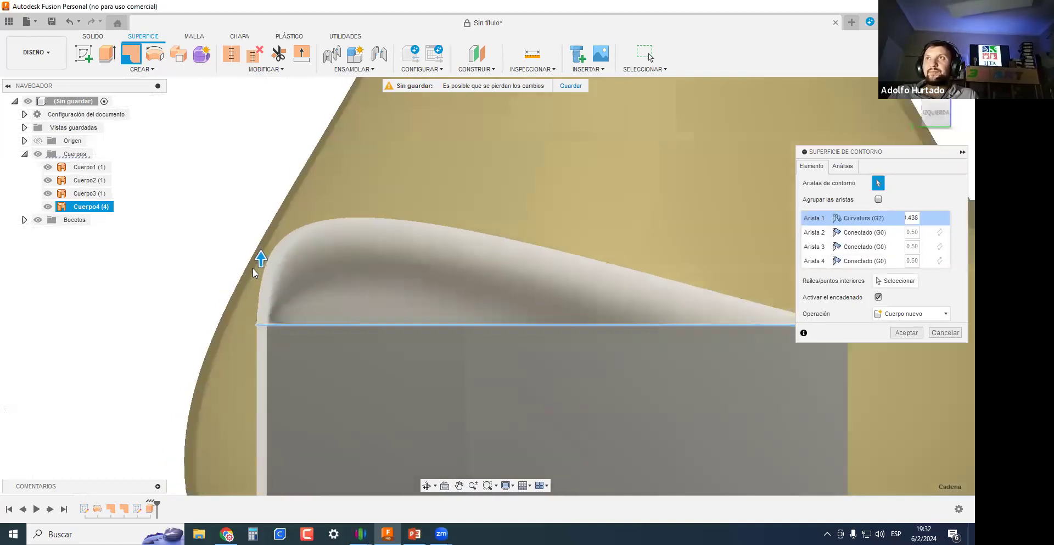
pyautogui.scroll(-2, 253, 268)
# Return Edge 1 of the patch to Connected (G0) continuity and look at the box from several angles.
pyautogui.click(899, 218)
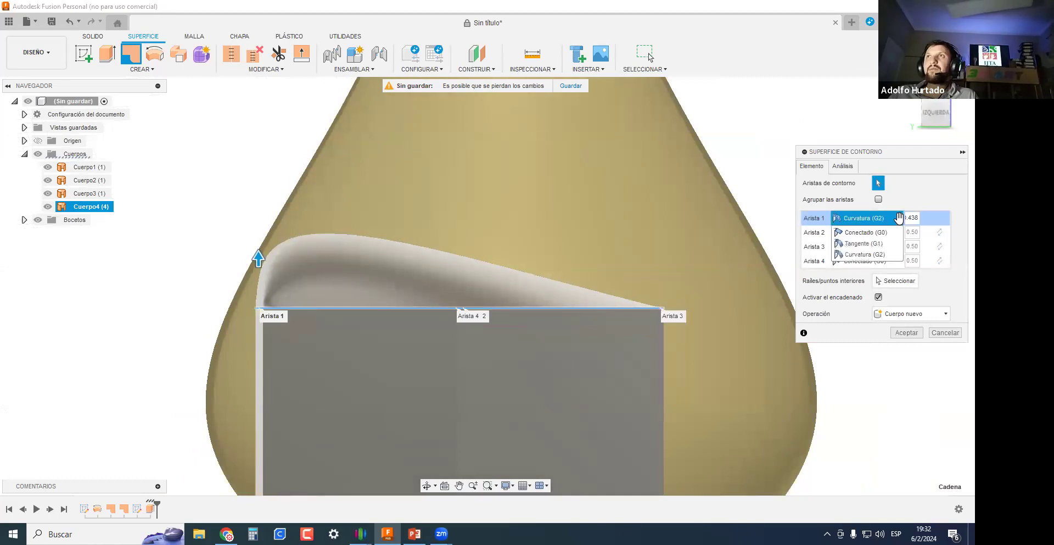
pyautogui.click(865, 232)
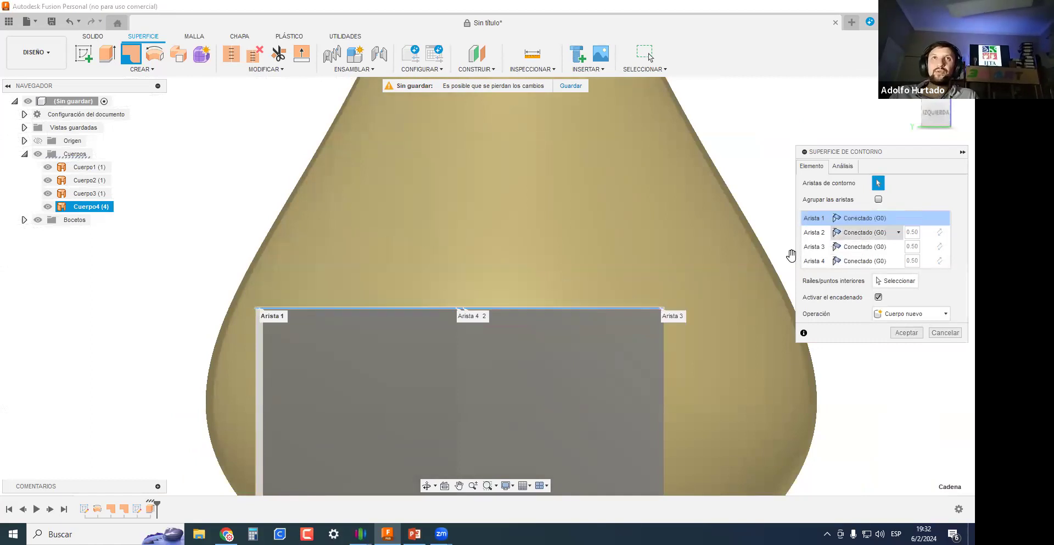
pyautogui.scroll(-1, 245, 299)
pyautogui.keyDown('shift'); pyautogui.moveTo(256, 305); pyautogui.dragTo(529, 385, button='middle'); pyautogui.keyUp('shift')
pyautogui.keyDown('shift'); pyautogui.moveTo(342, 299); pyautogui.dragTo(598, 369, button='middle'); pyautogui.keyUp('shift')
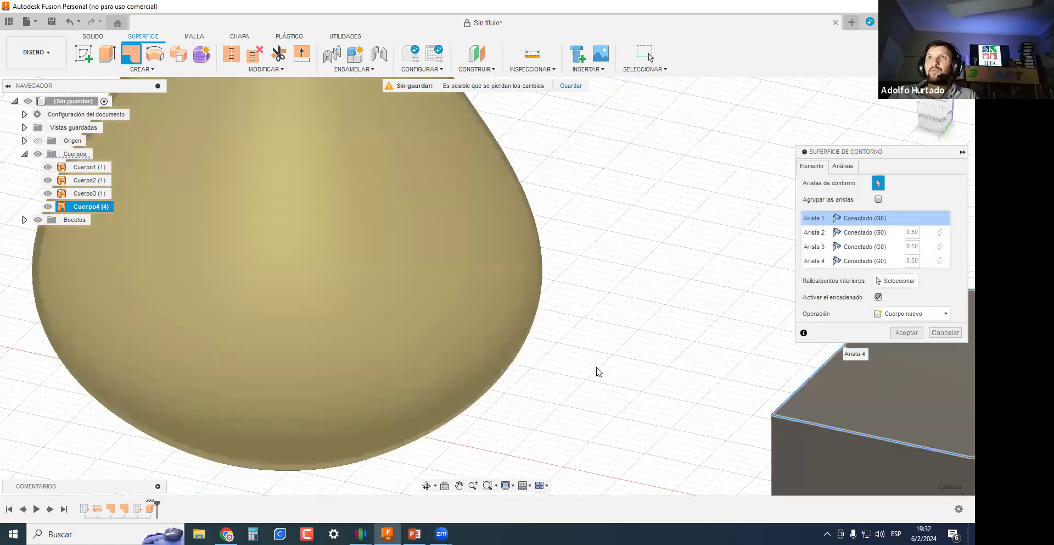
pyautogui.scroll(-3, 346, 328)
pyautogui.keyDown('shift'); pyautogui.moveTo(519, 381); pyautogui.dragTo(472, 338, button='middle'); pyautogui.keyUp('shift')
# Set all four edges of the box's patch to Tangent (G1) continuity.
pyautogui.click(862, 218)
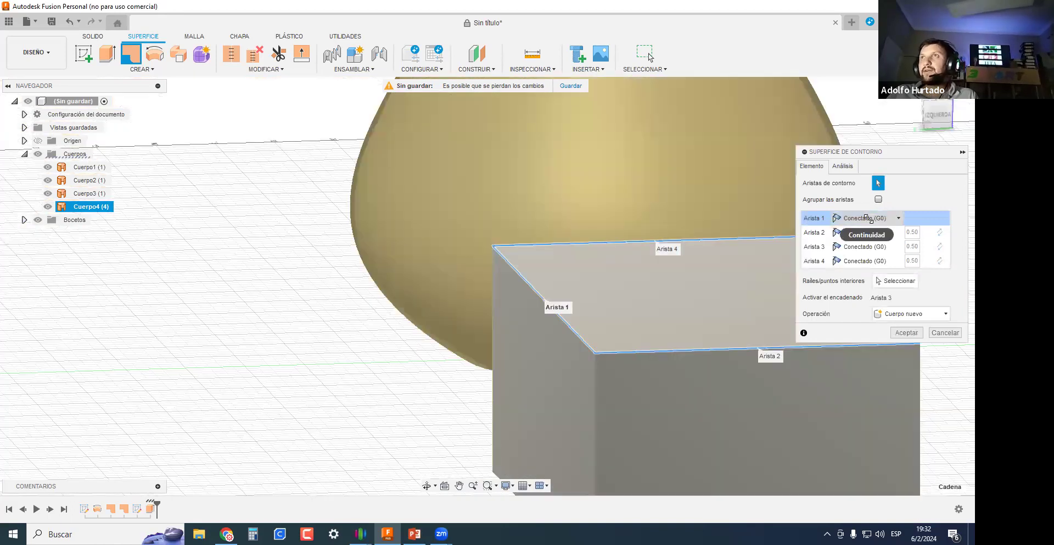
pyautogui.click(862, 225)
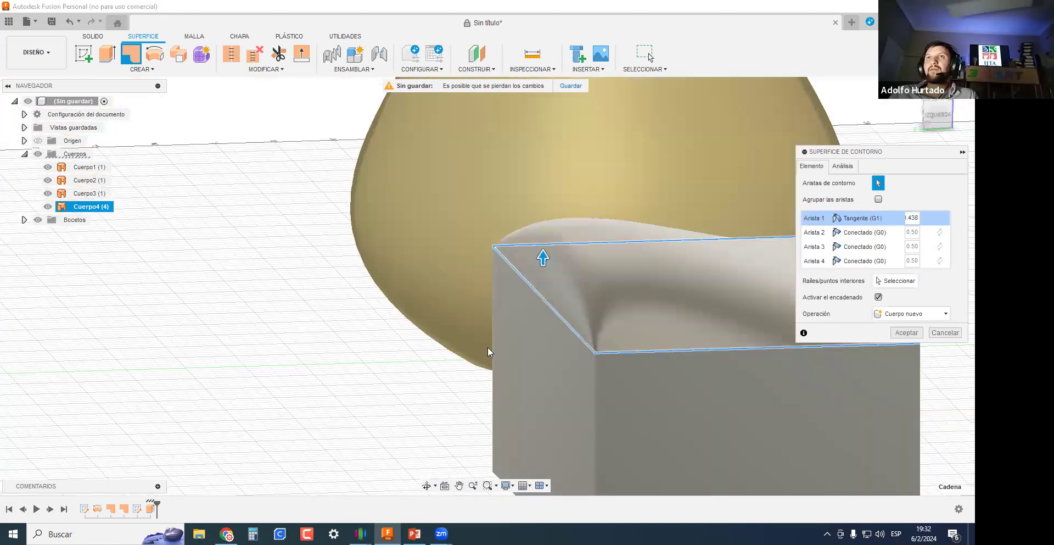
pyautogui.scroll(-3, 488, 352)
pyautogui.click(882, 233)
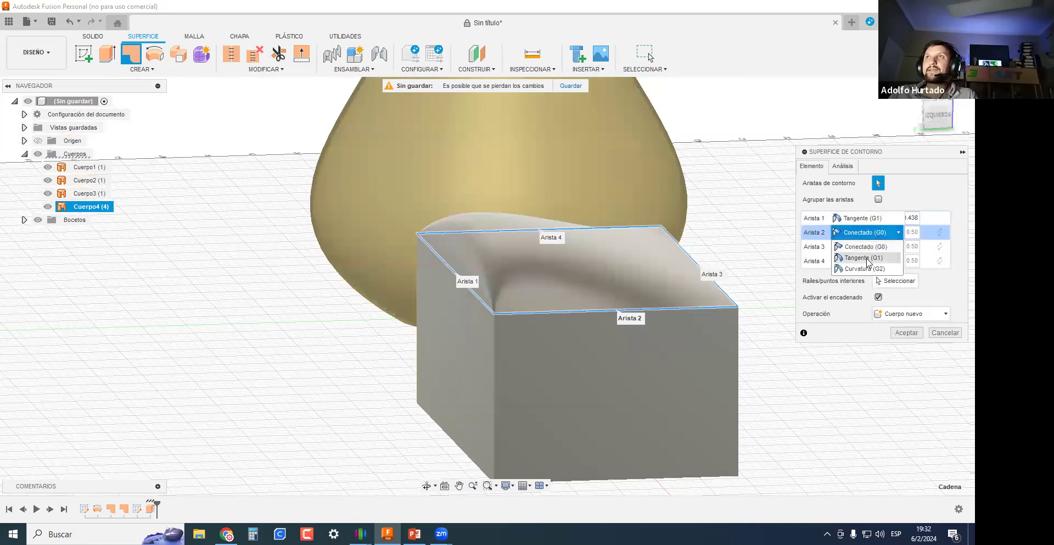
pyautogui.click(863, 257)
pyautogui.click(865, 246)
pyautogui.click(864, 273)
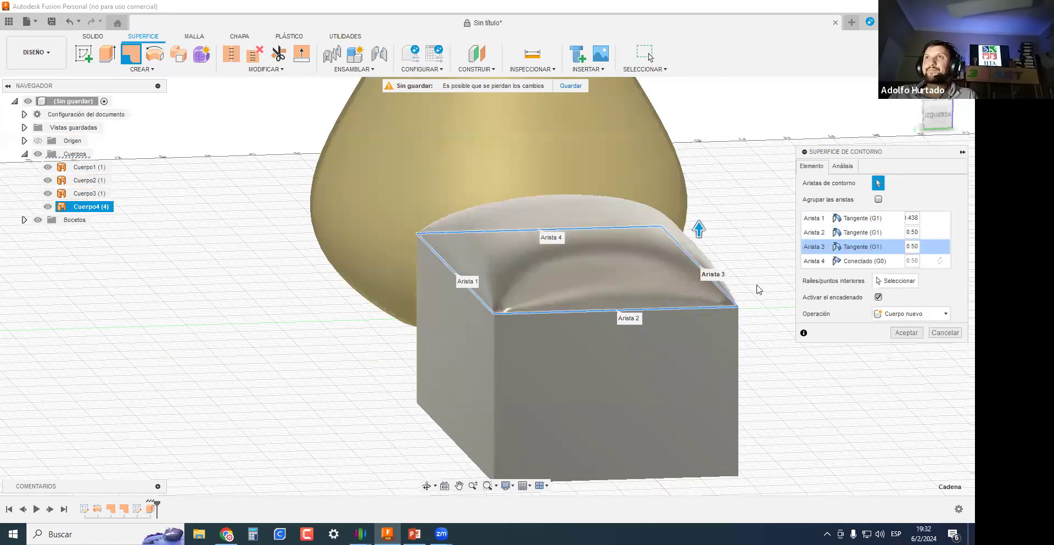
pyautogui.click(865, 261)
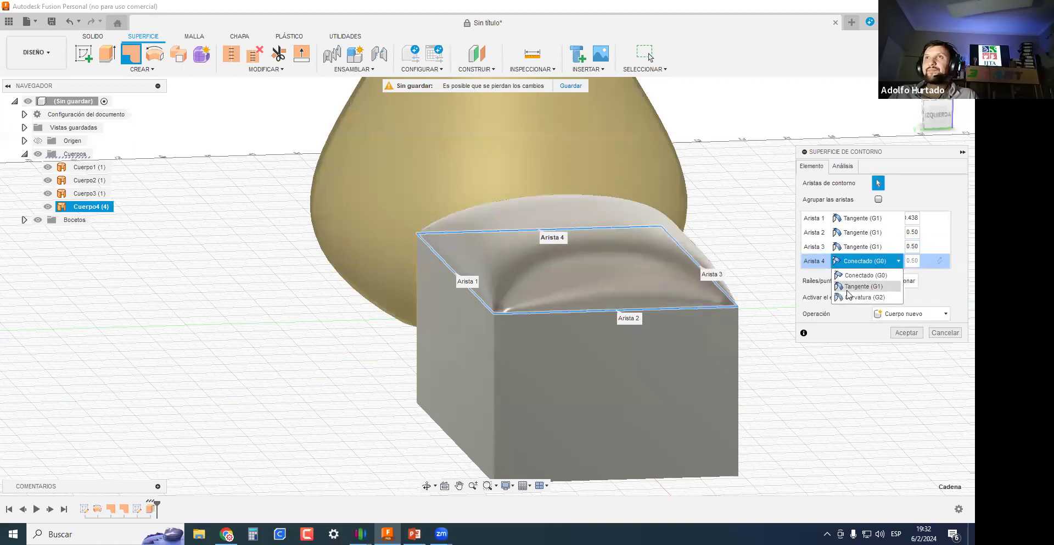
pyautogui.click(859, 286)
# Create the tangent patch as a new body and examine its shape from several angles.
pyautogui.keyDown('shift'); pyautogui.moveTo(363, 352); pyautogui.dragTo(928, 343, button='middle'); pyautogui.keyUp('shift')
pyautogui.keyDown('shift'); pyautogui.moveTo(721, 410); pyautogui.dragTo(544, 340, button='middle'); pyautogui.keyUp('shift')
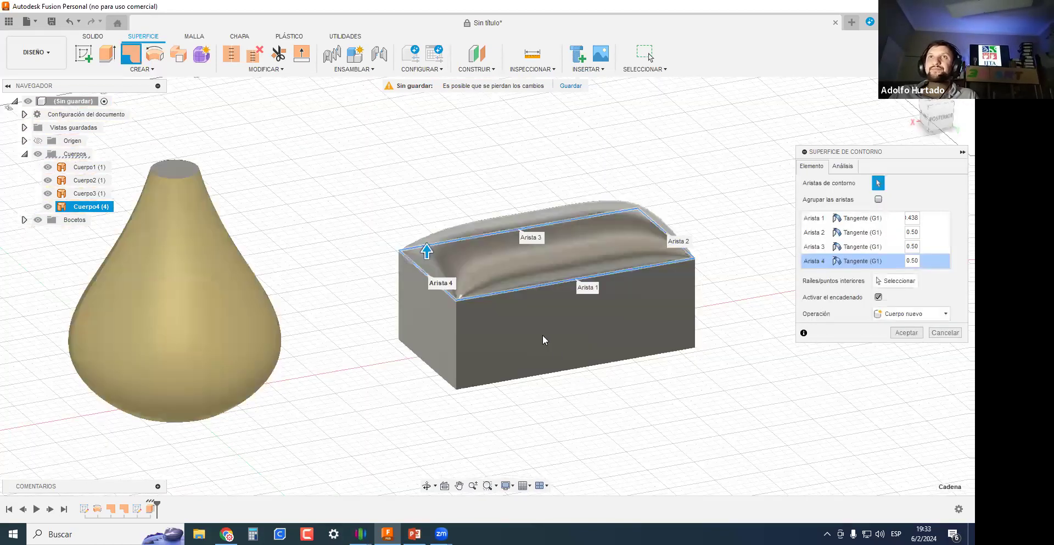
pyautogui.press('Return')
pyautogui.scroll(4, 577, 357)
pyautogui.keyDown('shift'); pyautogui.moveTo(604, 350); pyautogui.dragTo(706, 413, button='middle'); pyautogui.keyUp('shift')
pyautogui.scroll(-10, 358, 345)
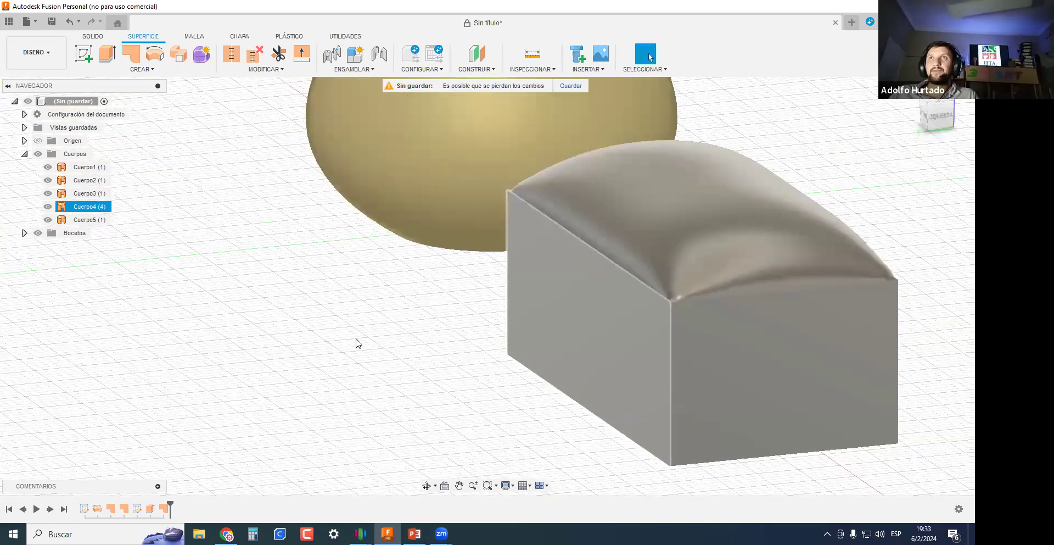
pyautogui.keyDown('shift'); pyautogui.moveTo(387, 375); pyautogui.dragTo(416, 378, button='middle'); pyautogui.keyUp('shift')
# Undo the tangent patch over the box's upper opening.
pyautogui.hotkey('ctrl', 'z')
pyautogui.keyDown('shift'); pyautogui.moveTo(176, 343); pyautogui.dragTo(248, 376, button='middle'); pyautogui.keyUp('shift')
pyautogui.scroll(-1, 274, 324)
pyautogui.scroll(2, 491, 305)
pyautogui.moveTo(491, 305)
pyautogui.keyDown('shift'); pyautogui.mouseDown(button='middle')
pyautogui.moveTo(457, 276)
pyautogui.moveTo(369, 294)
pyautogui.moveTo(519, 311)
pyautogui.moveTo(501, 316)
pyautogui.mouseUp(button='middle'); pyautogui.keyUp('shift')
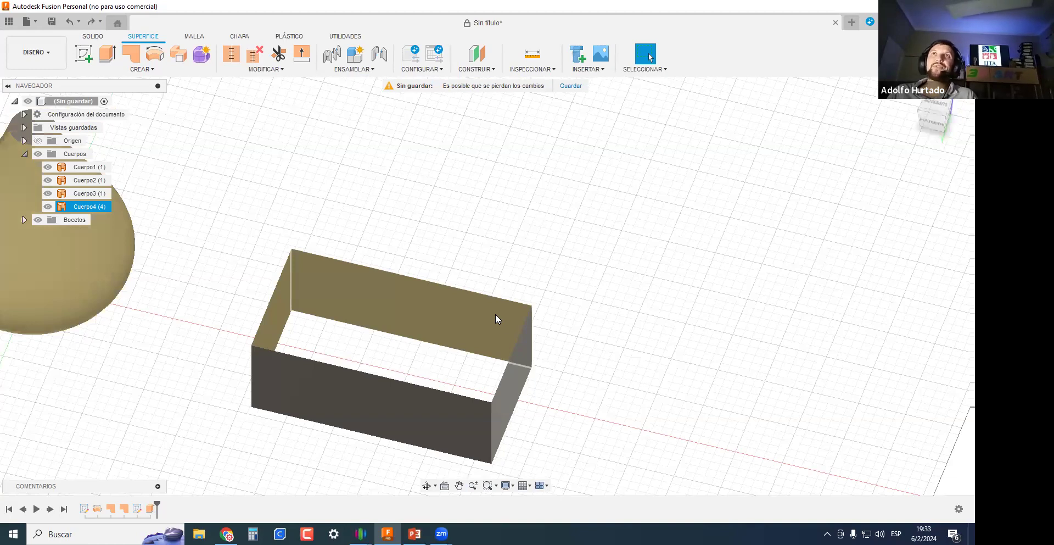
# Create a construction plane offset upward from the XY plane, at a height between the box's rim and the vase's top.
pyautogui.click(571, 293)
pyautogui.scroll(-2, 569, 289)
pyautogui.keyDown('shift'); pyautogui.moveTo(555, 285); pyautogui.dragTo(549, 208, button='middle'); pyautogui.keyUp('shift')
pyautogui.click(477, 55)
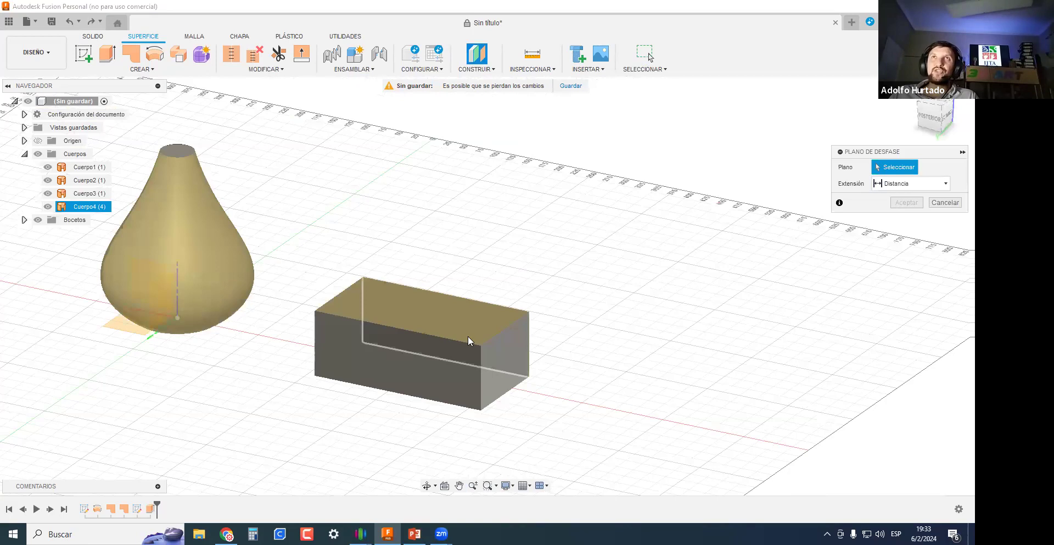
pyautogui.click(130, 330)
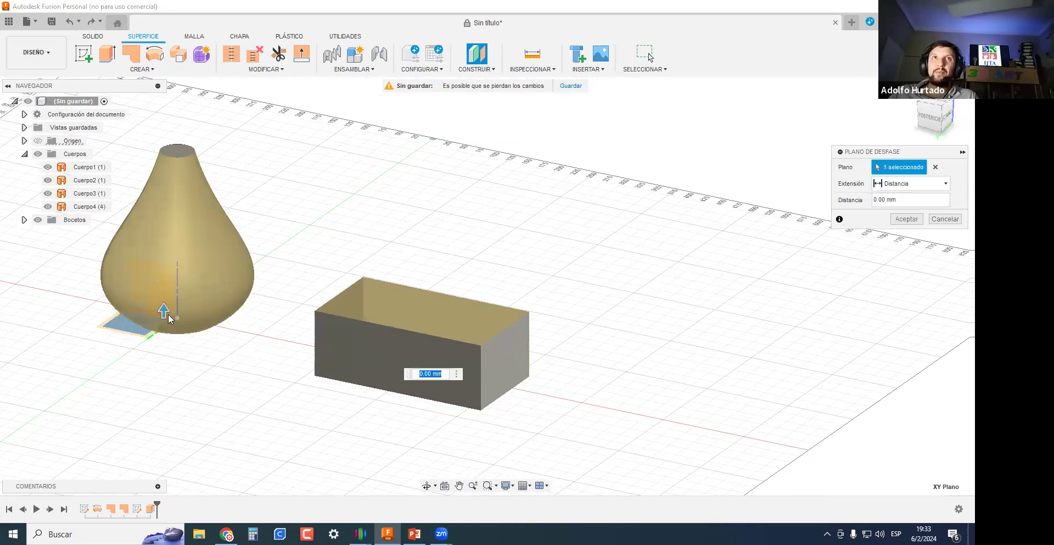
pyautogui.moveTo(168, 283); pyautogui.dragTo(169, 205)
pyautogui.click(932, 123)
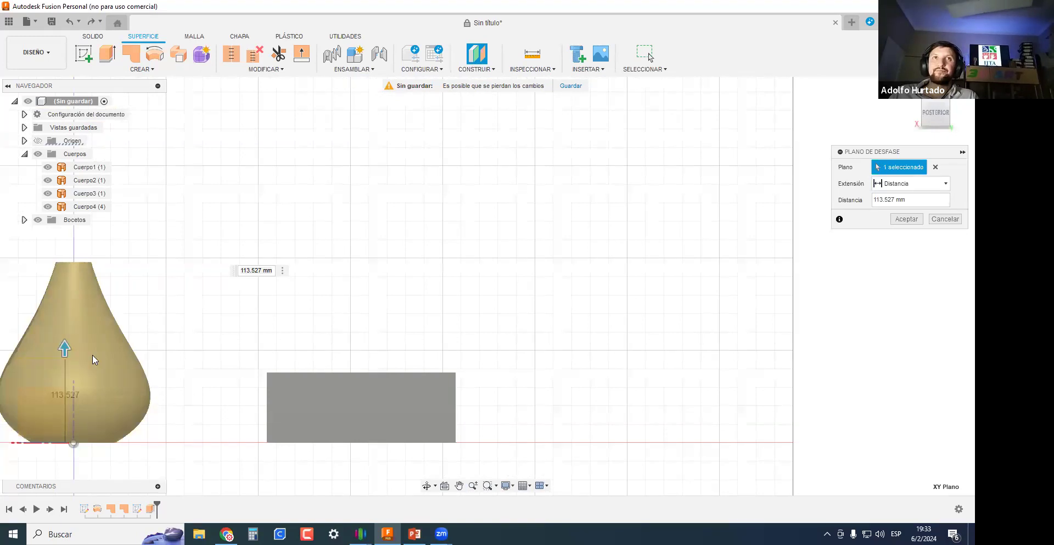
pyautogui.moveTo(65, 335); pyautogui.dragTo(66, 316)
pyautogui.press('Return')
# Start a new sketch.
pyautogui.keyDown('shift'); pyautogui.moveTo(277, 349); pyautogui.dragTo(258, 388, button='middle'); pyautogui.keyUp('shift')
pyautogui.click(83, 52)
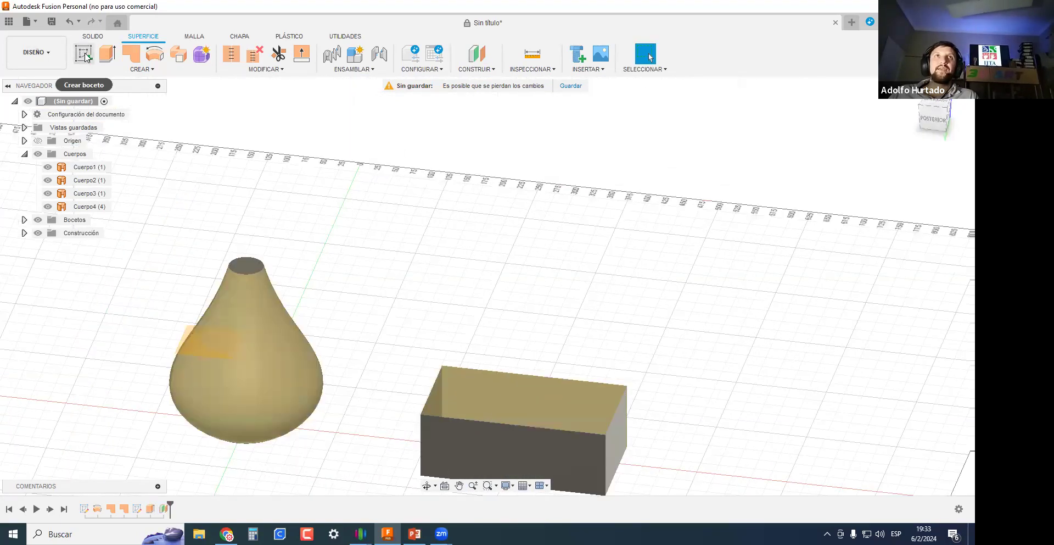
# Sketch a short horizontal line on the offset construction plane above the open box and finish the sketch.
pyautogui.click(184, 351)
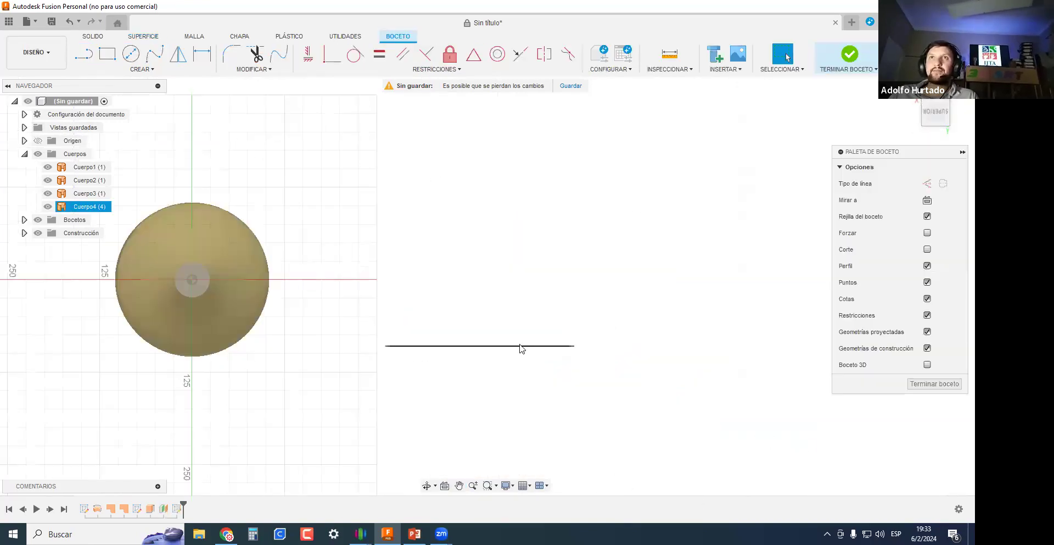
pyautogui.press('l')
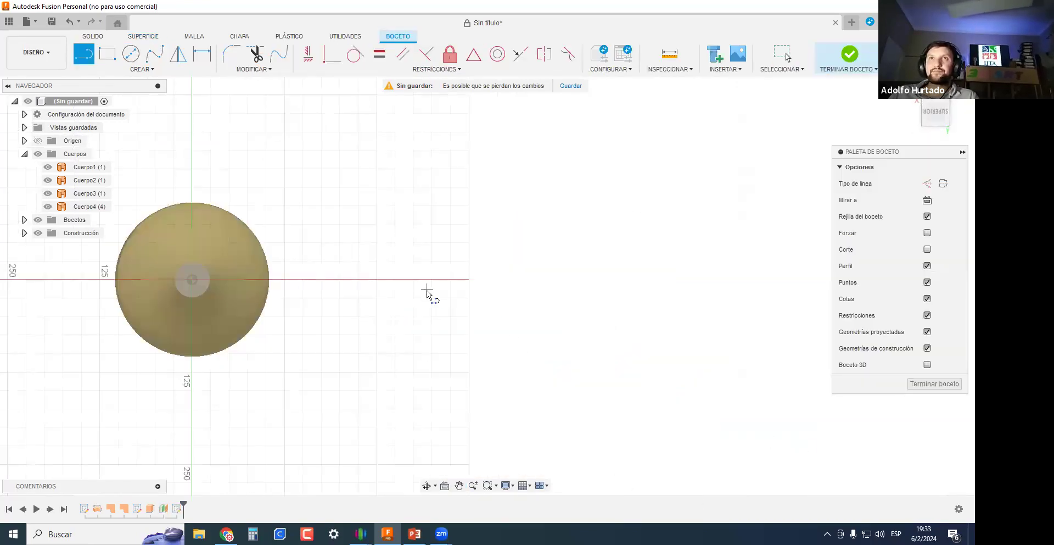
pyautogui.click(503, 284)
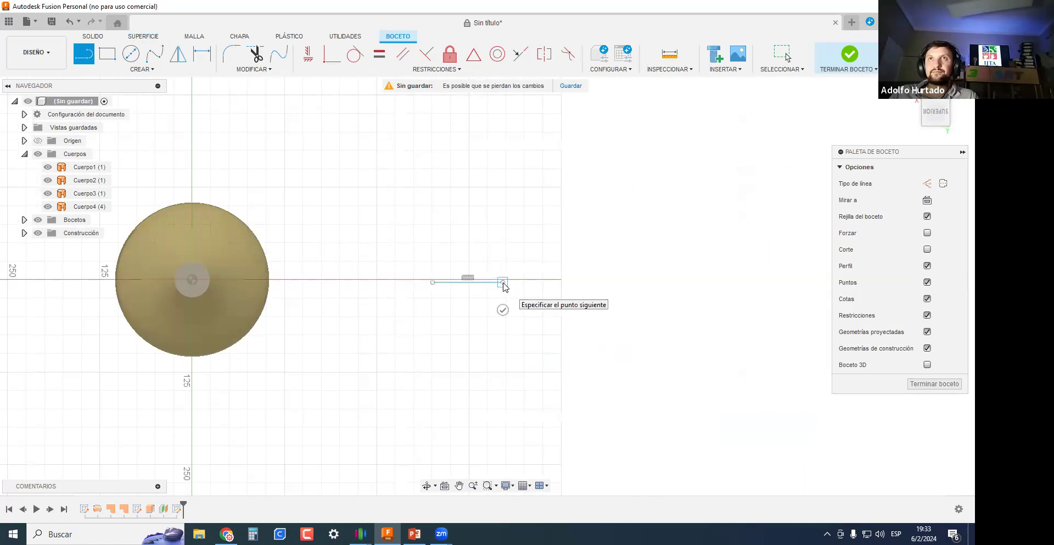
pyautogui.press('Escape')
pyautogui.moveTo(569, 428)
pyautogui.keyDown('shift'); pyautogui.mouseDown(button='middle')
pyautogui.moveTo(561, 397)
pyautogui.moveTo(478, 308)
pyautogui.moveTo(445, 337)
pyautogui.moveTo(532, 356)
pyautogui.moveTo(530, 330)
pyautogui.mouseUp(button='middle'); pyautogui.keyUp('shift')
pyautogui.scroll(5, 638, 318)
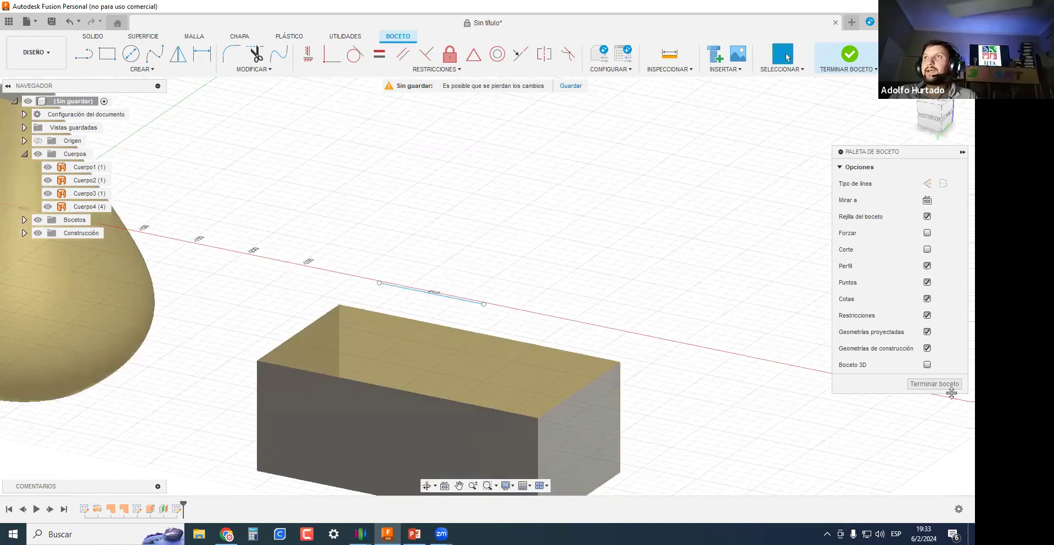
pyautogui.click(933, 384)
pyautogui.scroll(4, 775, 370)
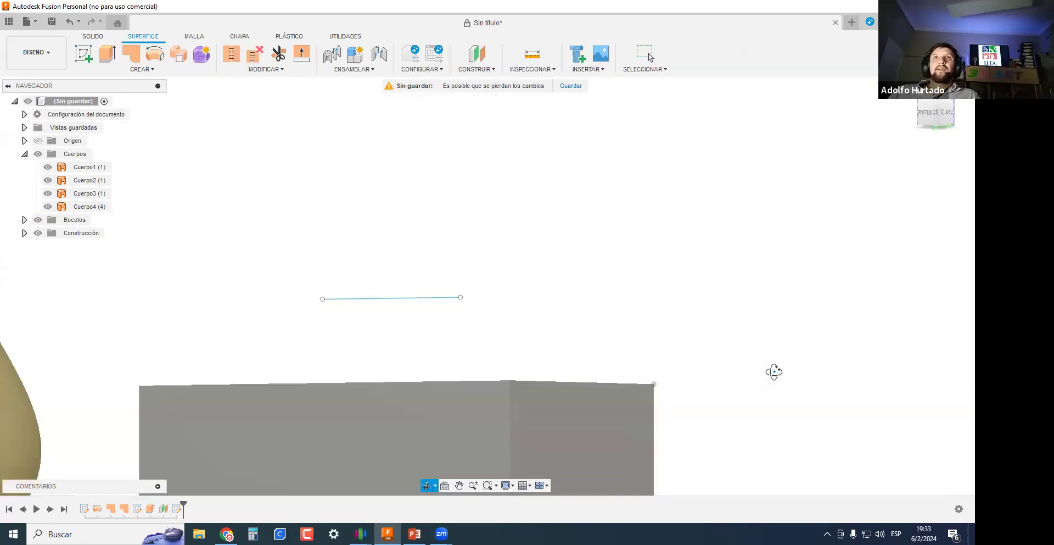
pyautogui.scroll(-3, 766, 402)
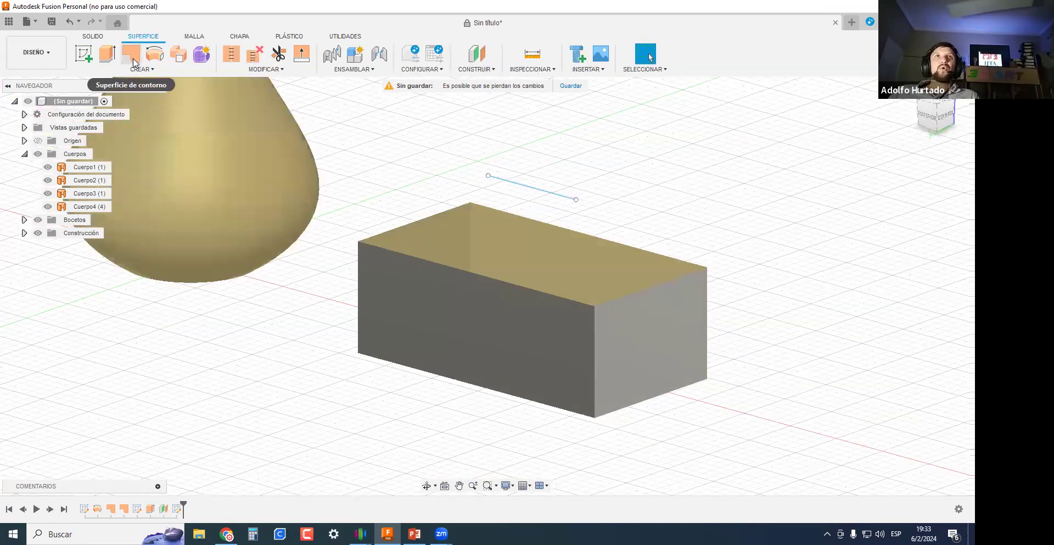
pyautogui.moveTo(593, 289); pyautogui.dragTo(488, 323, button='middle')
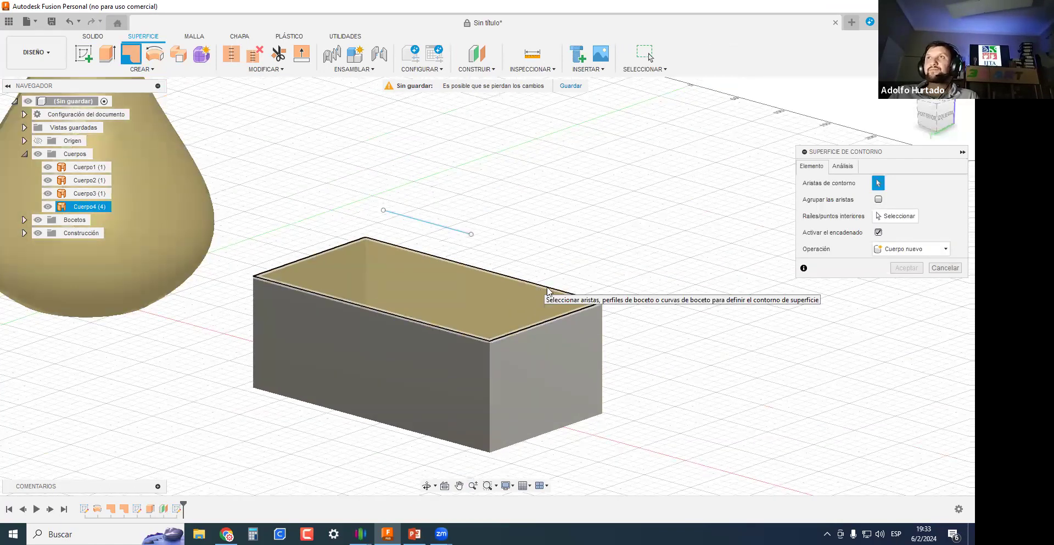
pyautogui.click(513, 276)
pyautogui.moveTo(422, 405); pyautogui.dragTo(505, 434, button='middle')
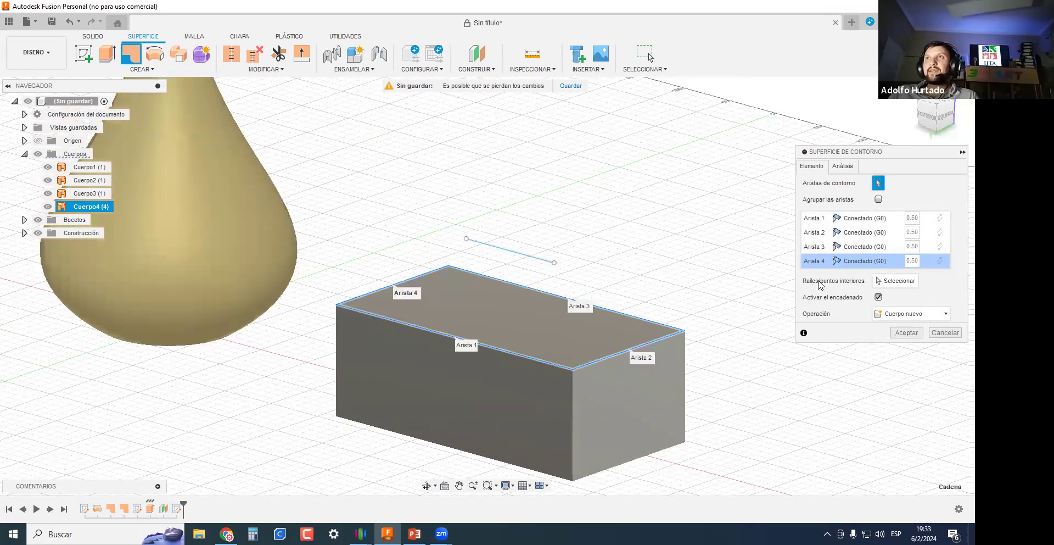
pyautogui.click(895, 280)
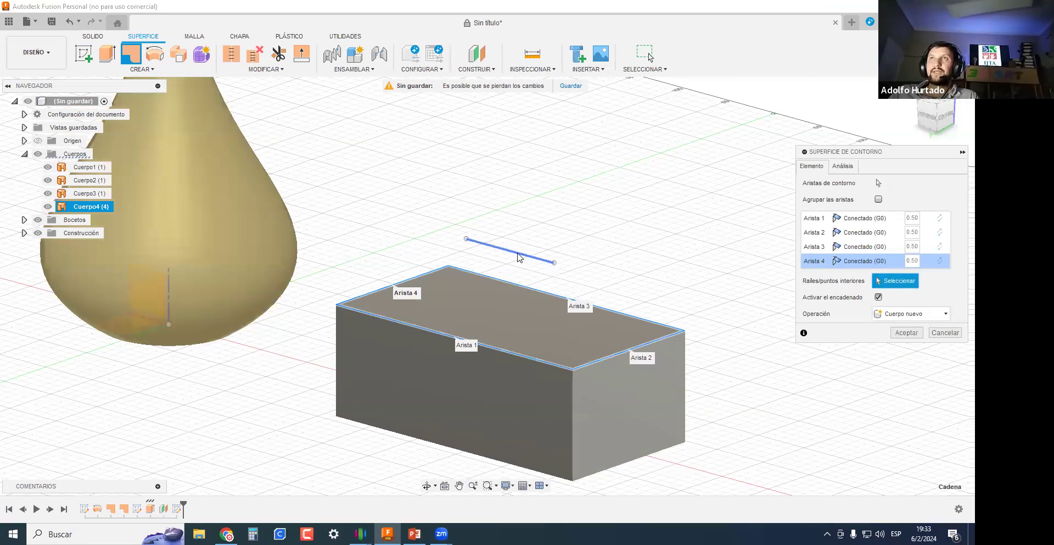
pyautogui.click(516, 255)
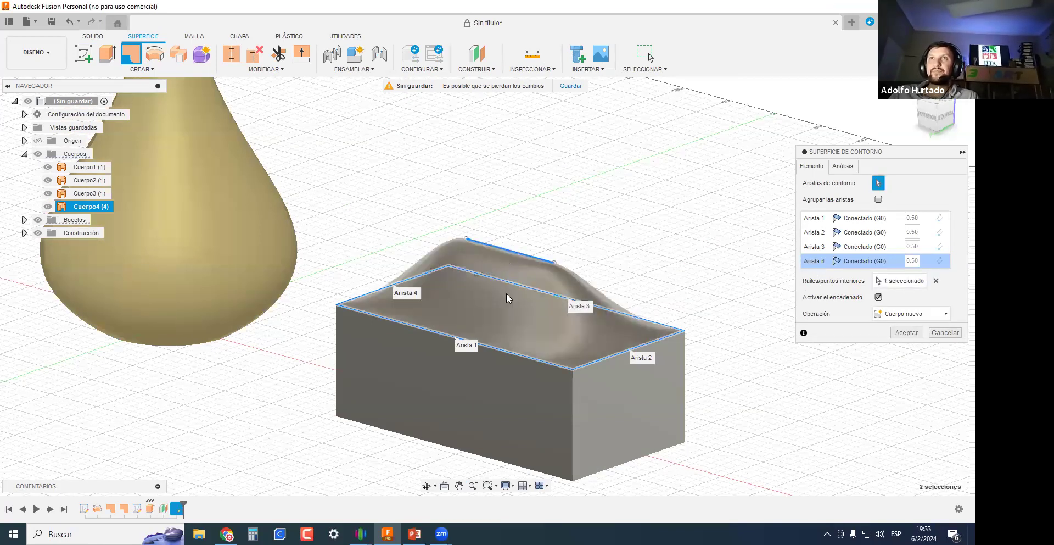
pyautogui.scroll(3, 506, 298)
pyautogui.scroll(-3, 506, 314)
pyautogui.keyDown('shift'); pyautogui.moveTo(711, 335); pyautogui.dragTo(936, 290, button='middle'); pyautogui.keyUp('shift')
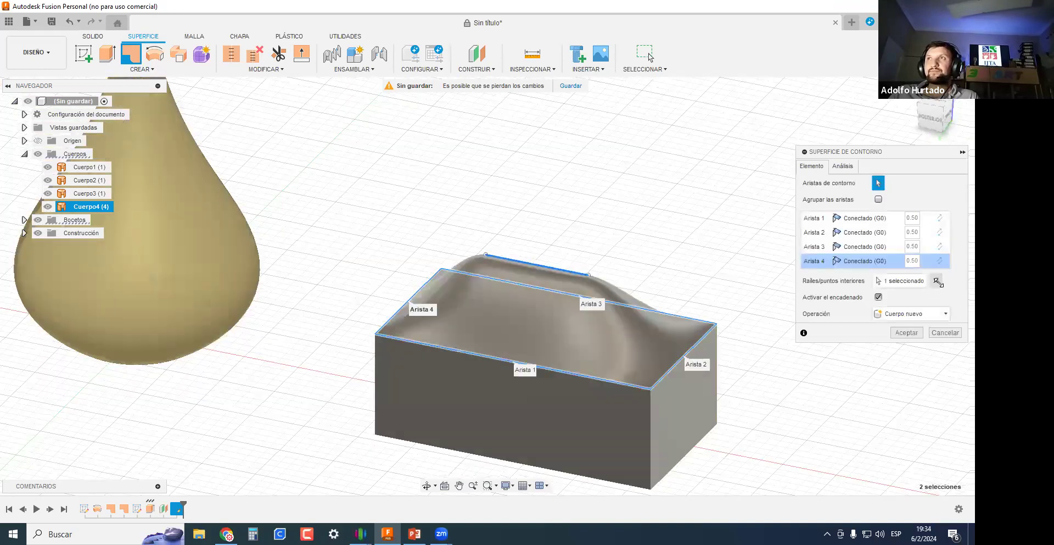
pyautogui.click(938, 281)
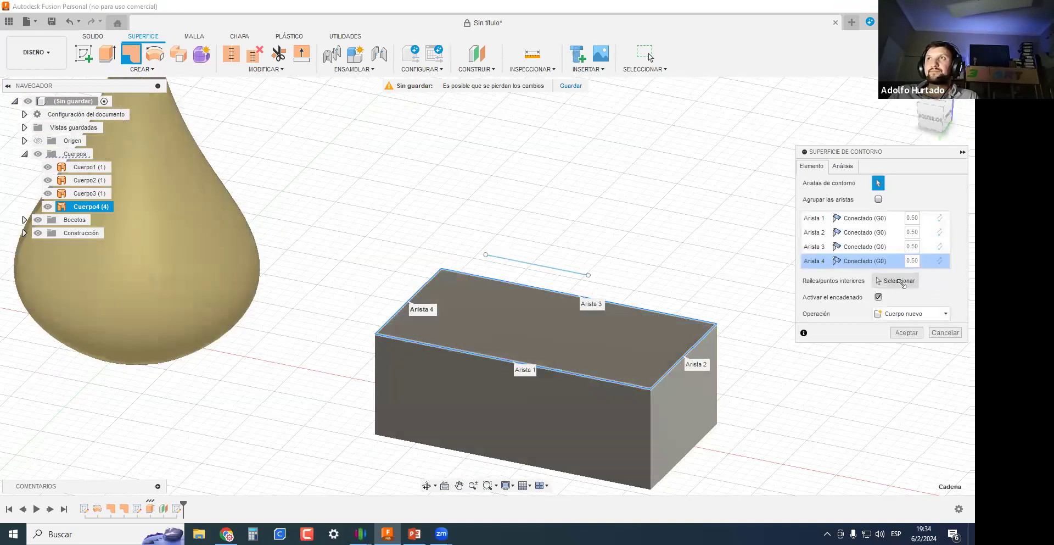
pyautogui.click(484, 256)
pyautogui.keyDown('shift'); pyautogui.moveTo(468, 353); pyautogui.dragTo(603, 231, button='middle'); pyautogui.keyUp('shift')
pyautogui.click(573, 225)
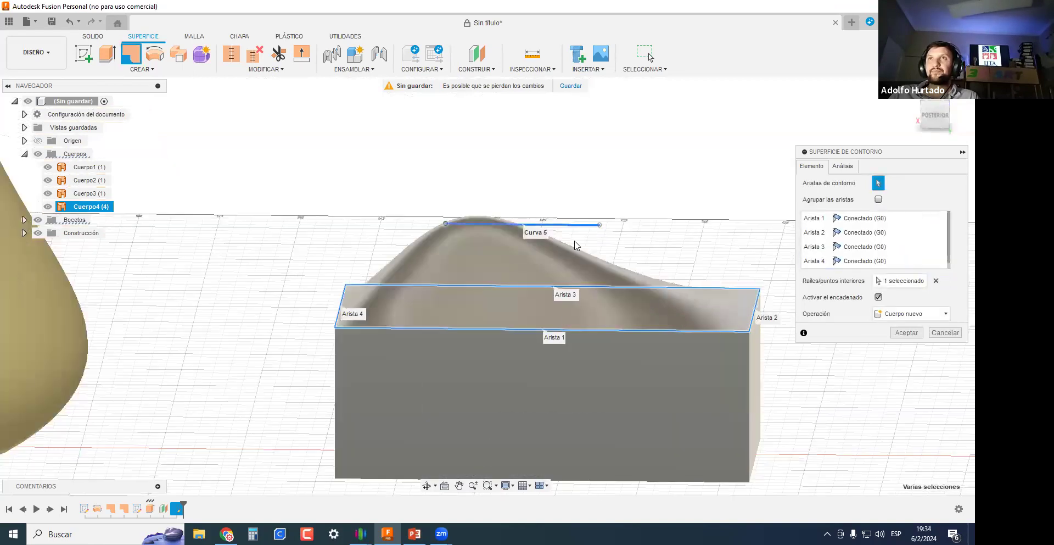
pyautogui.click(939, 281)
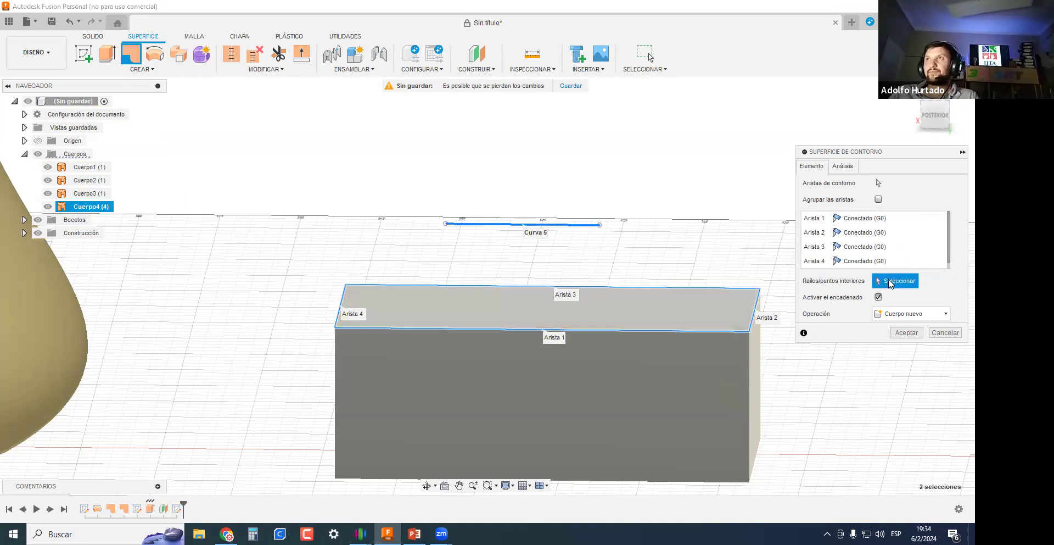
pyautogui.press('Return')
# Start a boundary surface (Superficie de contorno) on the box's four top edges, using the sketched line above as interior rail.
pyautogui.click(129, 53)
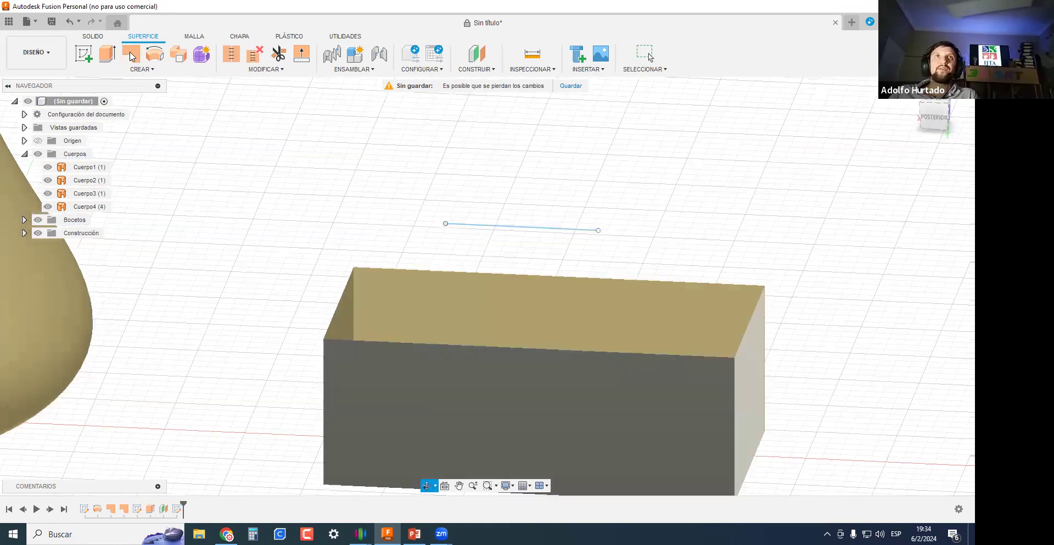
pyautogui.click(424, 354)
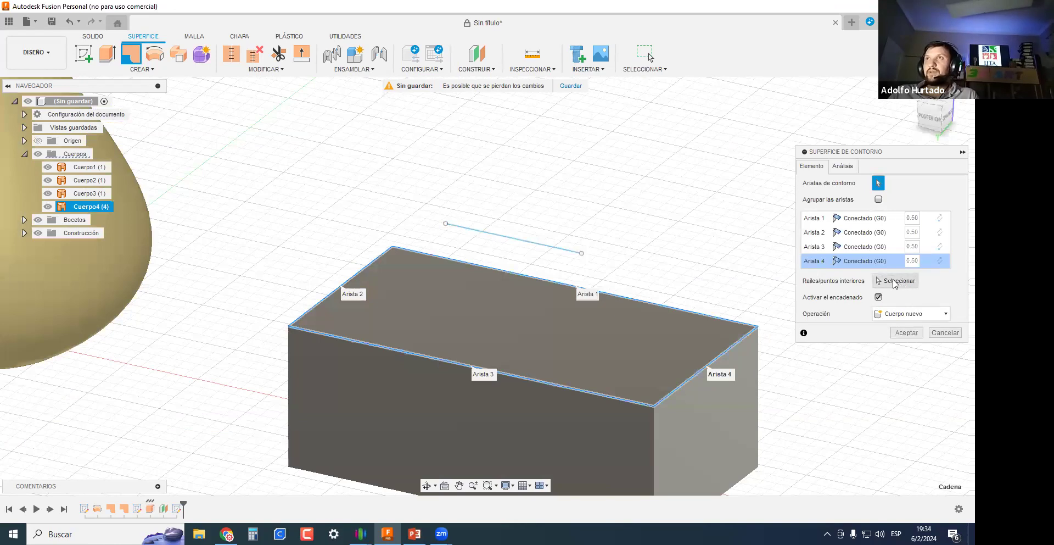
pyautogui.click(893, 283)
pyautogui.click(516, 243)
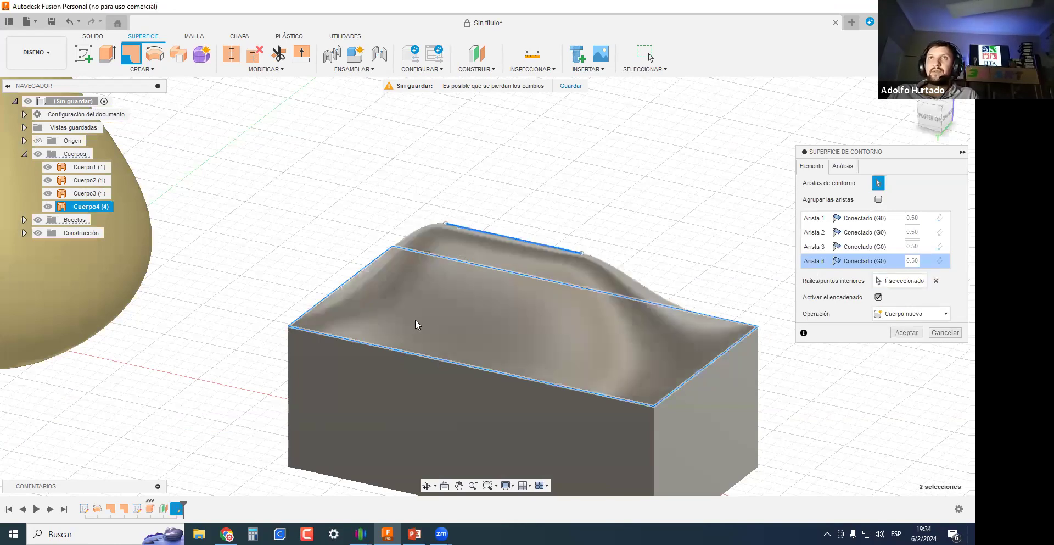
# Set the continuity of the surface's boundary edge Arista 1 to Tangente (G1).
pyautogui.scroll(-2, 442, 319)
pyautogui.keyDown('shift'); pyautogui.moveTo(443, 318); pyautogui.dragTo(516, 319, button='middle'); pyautogui.keyUp('shift')
pyautogui.click(869, 218)
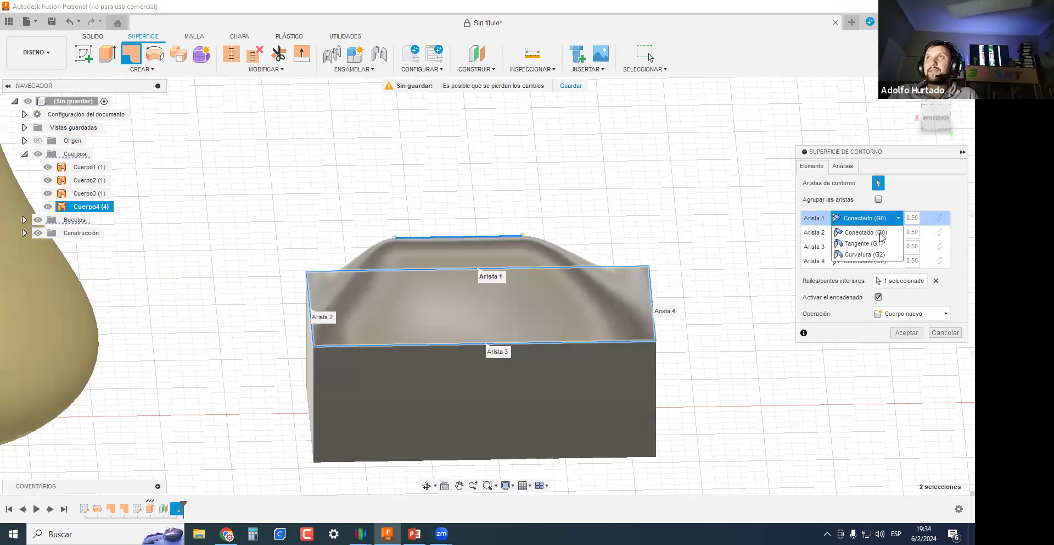
pyautogui.click(876, 245)
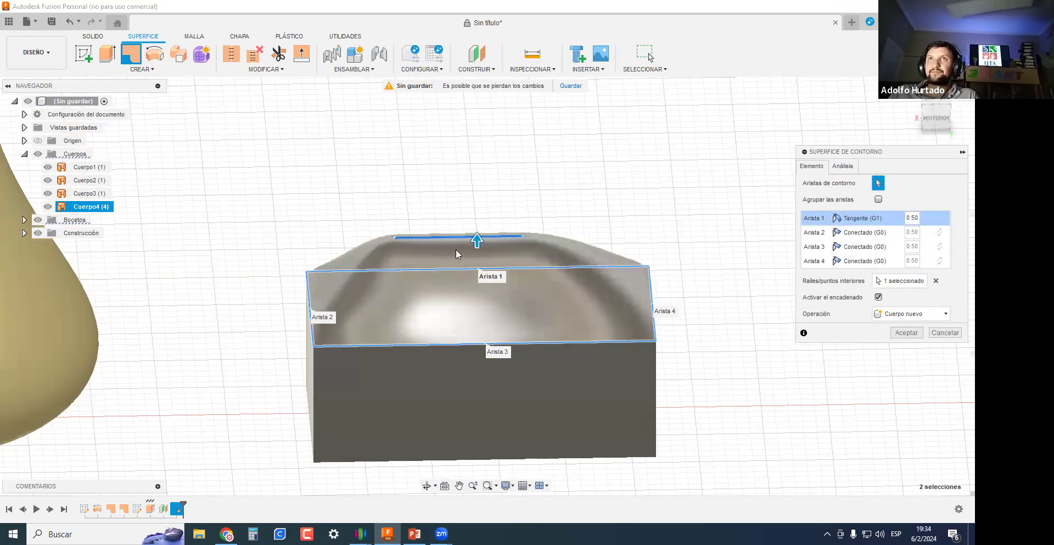
# Adjust the tangency weight of Arista 1 on the boundary surface to 0.277.
pyautogui.keyDown('shift'); pyautogui.moveTo(388, 300); pyautogui.dragTo(432, 265, button='middle'); pyautogui.keyUp('shift')
pyautogui.scroll(3, 562, 353)
pyautogui.keyDown('shift'); pyautogui.moveTo(563, 339); pyautogui.dragTo(415, 288, button='middle'); pyautogui.keyUp('shift')
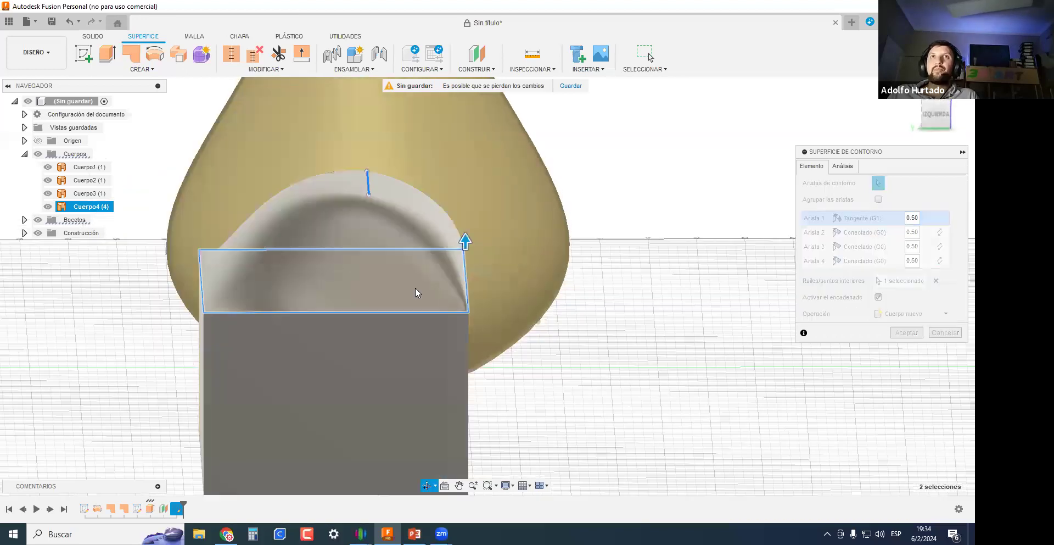
pyautogui.scroll(2, 415, 288)
pyautogui.moveTo(483, 242)
pyautogui.mouseDown()
pyautogui.moveTo(481, 229)
pyautogui.moveTo(477, 260)
pyautogui.mouseUp()
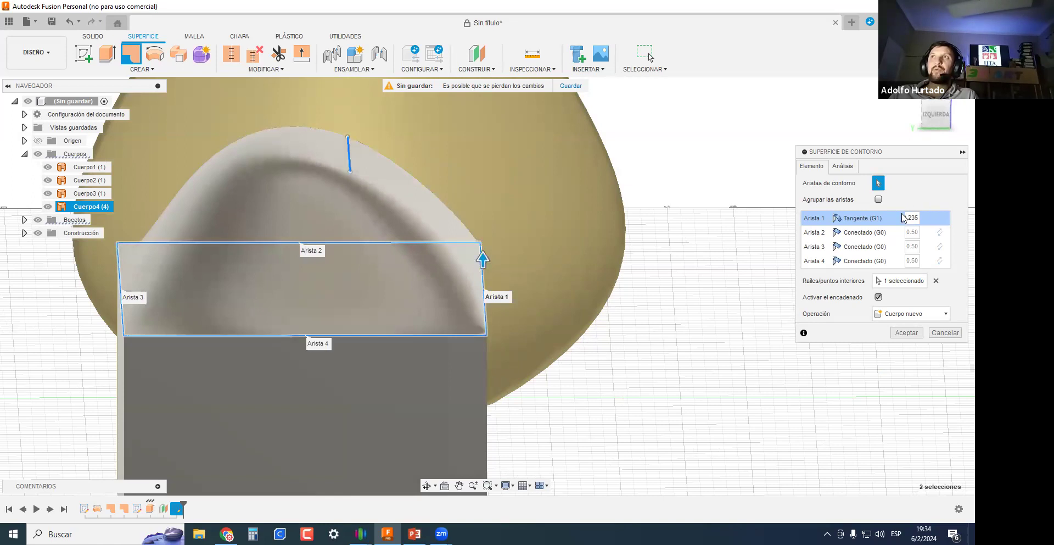
pyautogui.moveTo(797, 341); pyautogui.dragTo(751, 352)
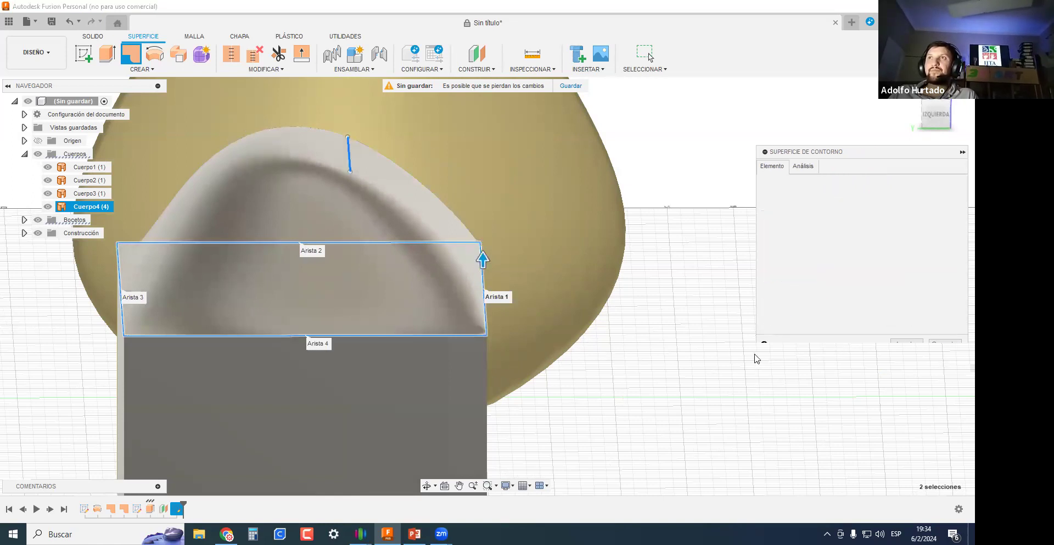
pyautogui.moveTo(478, 260)
pyautogui.mouseDown()
pyautogui.moveTo(482, 245)
pyautogui.moveTo(482, 264)
pyautogui.moveTo(482, 254)
pyautogui.mouseUp()
# Set the short top edge Arista 4 to Curvatura (G2) with a weight of 0.863 and create the boundary surface as a new body.
pyautogui.moveTo(537, 323)
pyautogui.keyDown('shift'); pyautogui.mouseDown(button='middle')
pyautogui.moveTo(532, 353)
pyautogui.moveTo(578, 353)
pyautogui.moveTo(703, 439)
pyautogui.moveTo(536, 332)
pyautogui.mouseUp(button='middle'); pyautogui.keyUp('shift')
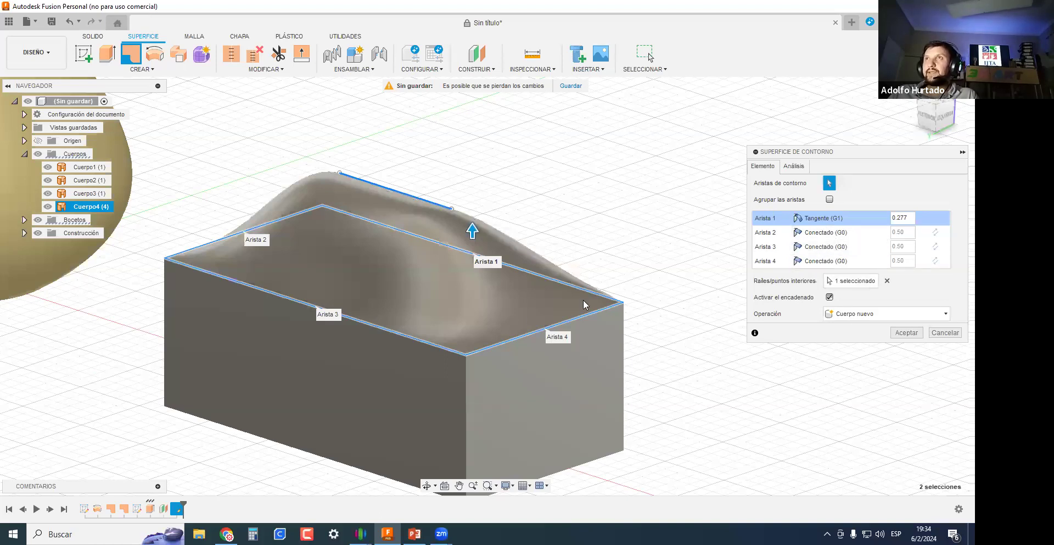
pyautogui.click(824, 261)
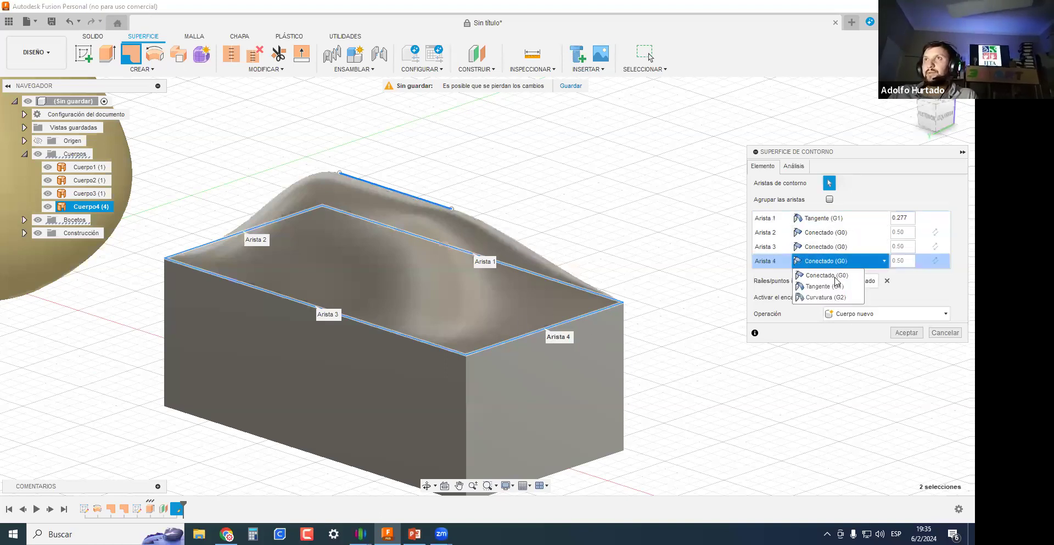
pyautogui.click(825, 297)
pyautogui.keyDown('shift'); pyautogui.moveTo(561, 345); pyautogui.dragTo(542, 280, button='middle'); pyautogui.keyUp('shift')
pyautogui.moveTo(544, 294); pyautogui.dragTo(543, 276)
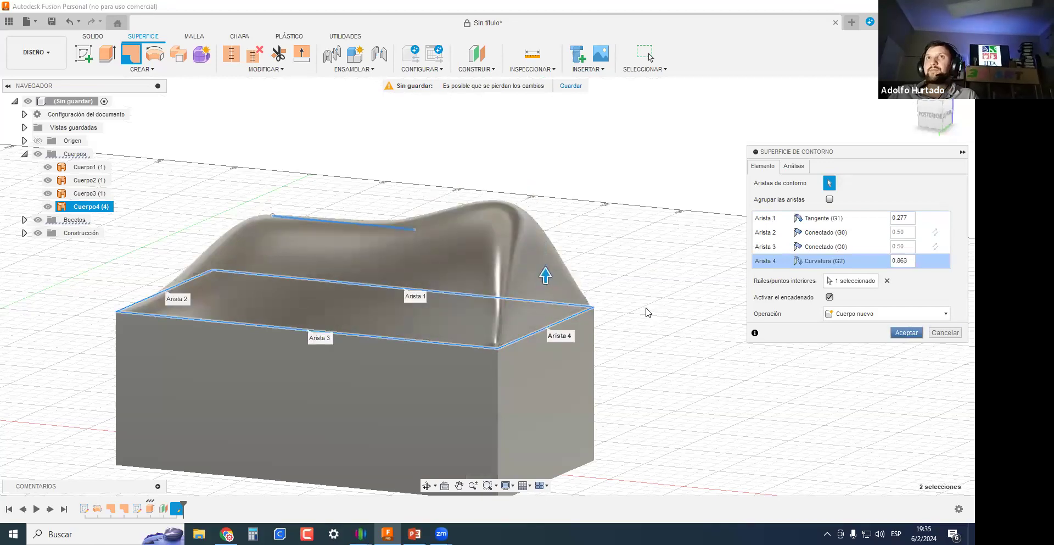
pyautogui.press('Return')
# Examine the curved surface closing the box from several sides, together with the vase-shaped body.
pyautogui.keyDown('shift'); pyautogui.moveTo(648, 312); pyautogui.dragTo(717, 326, button='middle'); pyautogui.keyUp('shift')
pyautogui.keyDown('shift'); pyautogui.moveTo(597, 303); pyautogui.dragTo(405, 312, button='middle'); pyautogui.keyUp('shift')
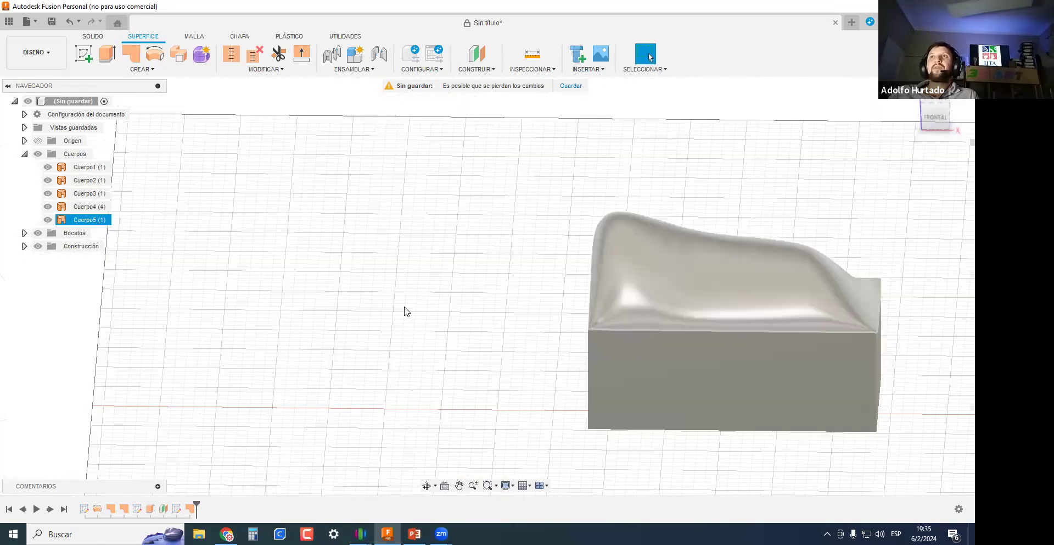
pyautogui.scroll(-3, 405, 311)
pyautogui.keyDown('shift'); pyautogui.moveTo(584, 311); pyautogui.dragTo(648, 318, button='middle'); pyautogui.keyUp('shift')
pyautogui.scroll(-3, 635, 317)
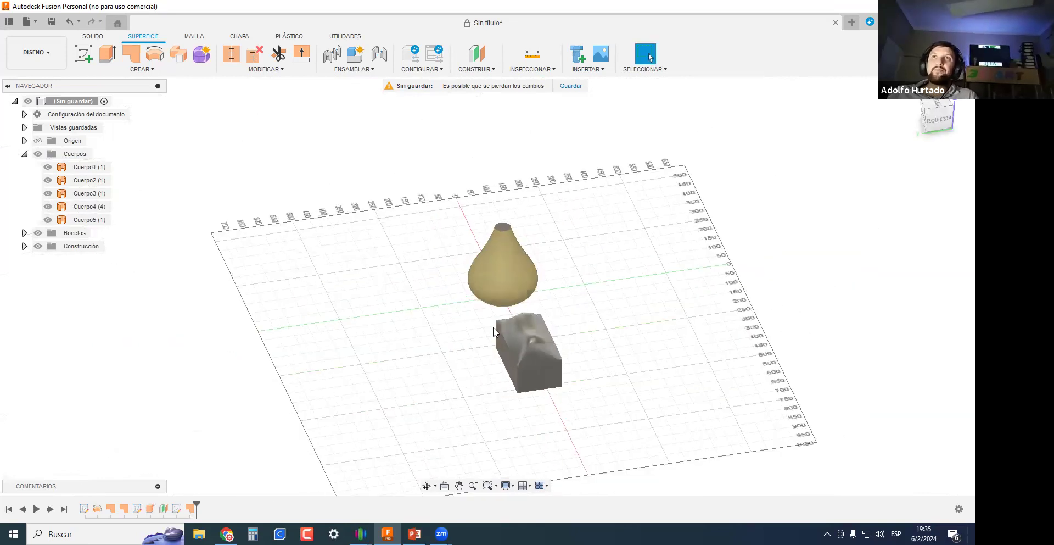
pyautogui.keyDown('shift'); pyautogui.moveTo(585, 339); pyautogui.dragTo(715, 295, button='middle'); pyautogui.keyUp('shift')
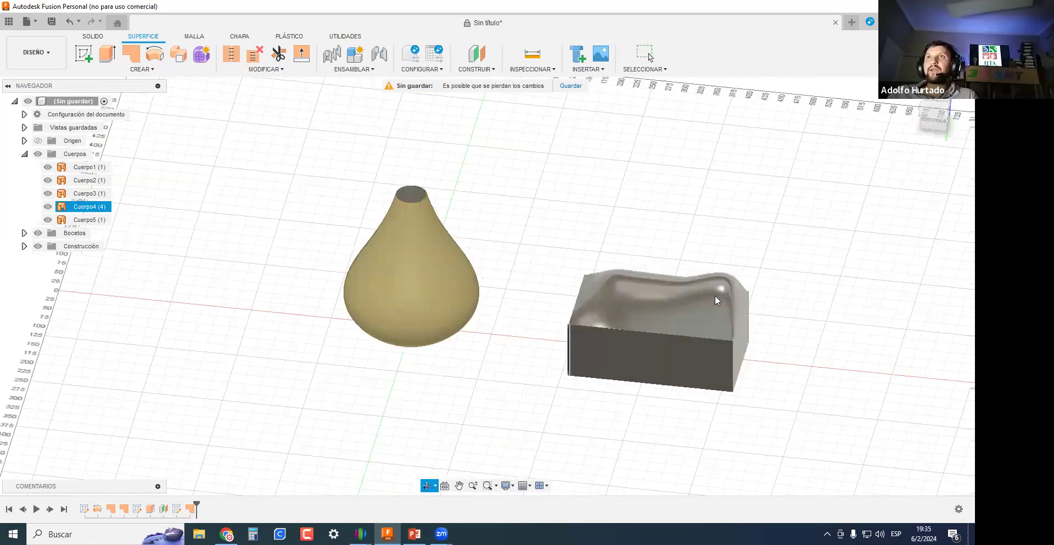
pyautogui.scroll(5, 545, 310)
pyautogui.moveTo(551, 330); pyautogui.dragTo(560, 363, button='middle')
pyautogui.scroll(-3, 497, 338)
pyautogui.keyDown('shift'); pyautogui.moveTo(497, 338); pyautogui.dragTo(508, 357, button='middle'); pyautogui.keyUp('shift')
pyautogui.scroll(3, 508, 358)
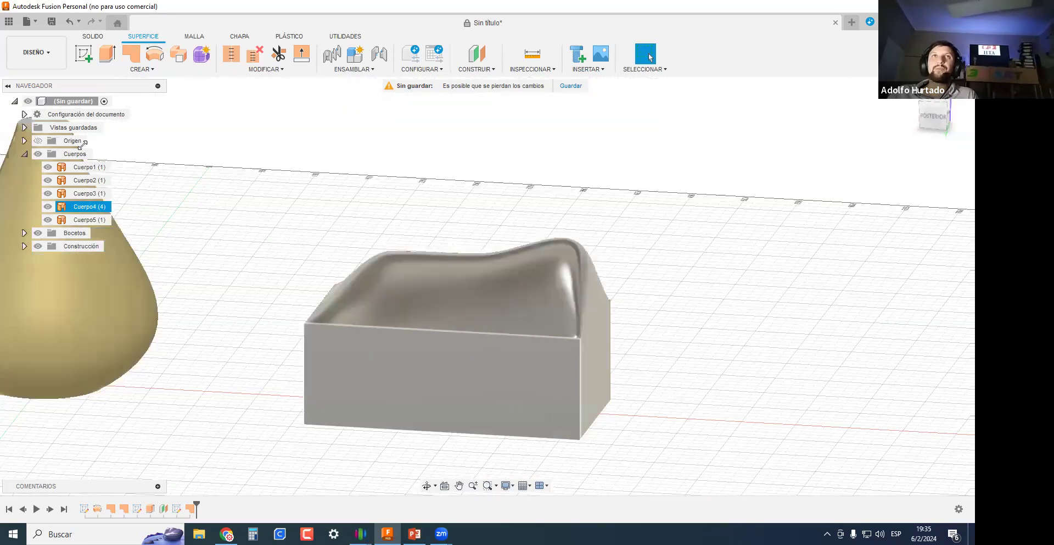
pyautogui.click(88, 37)
pyautogui.click(146, 37)
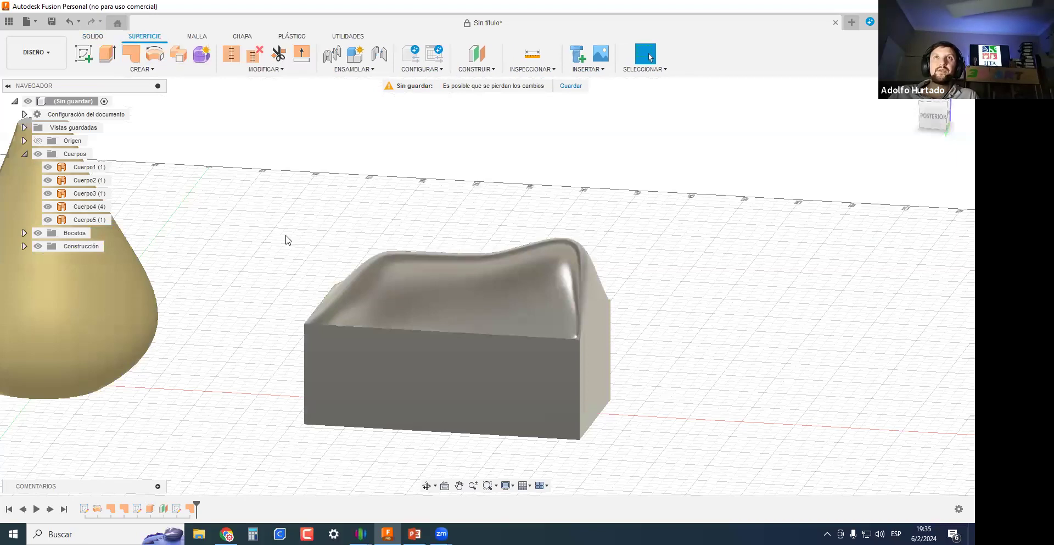
pyautogui.scroll(-5, 333, 261)
pyautogui.click(127, 70)
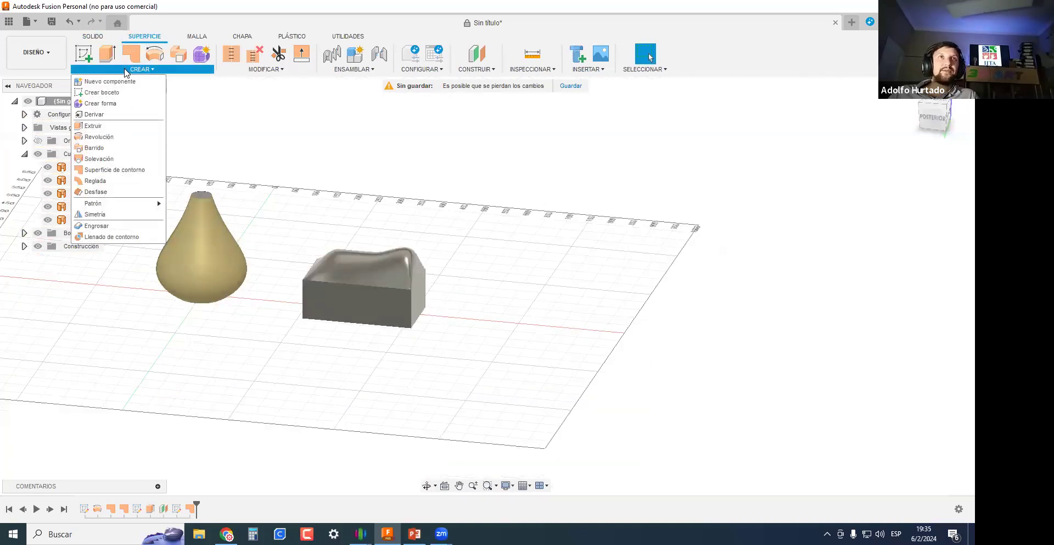
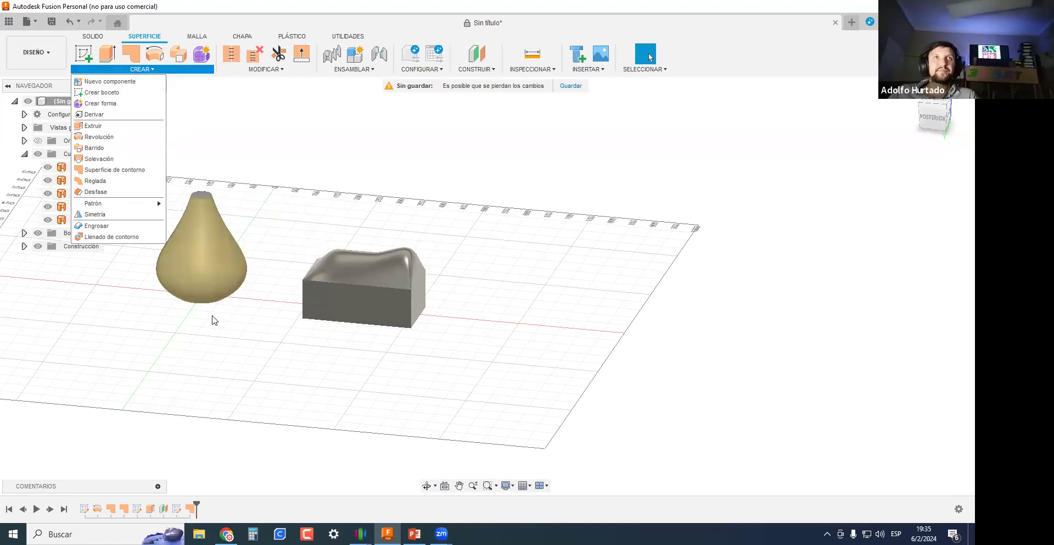
pyautogui.scroll(2, 285, 365)
pyautogui.scroll(3, 275, 383)
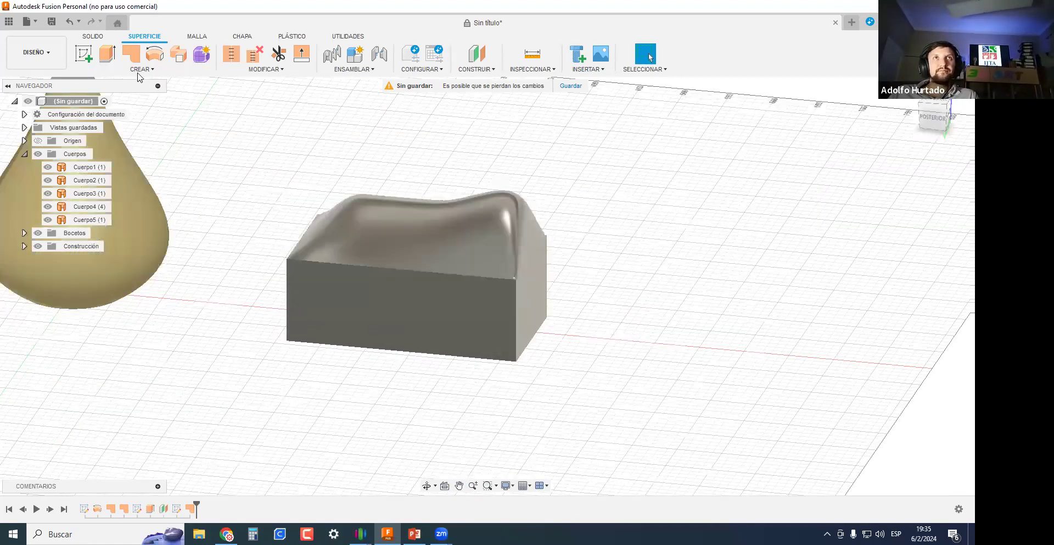
pyautogui.click(137, 71)
pyautogui.scroll(-3, 241, 199)
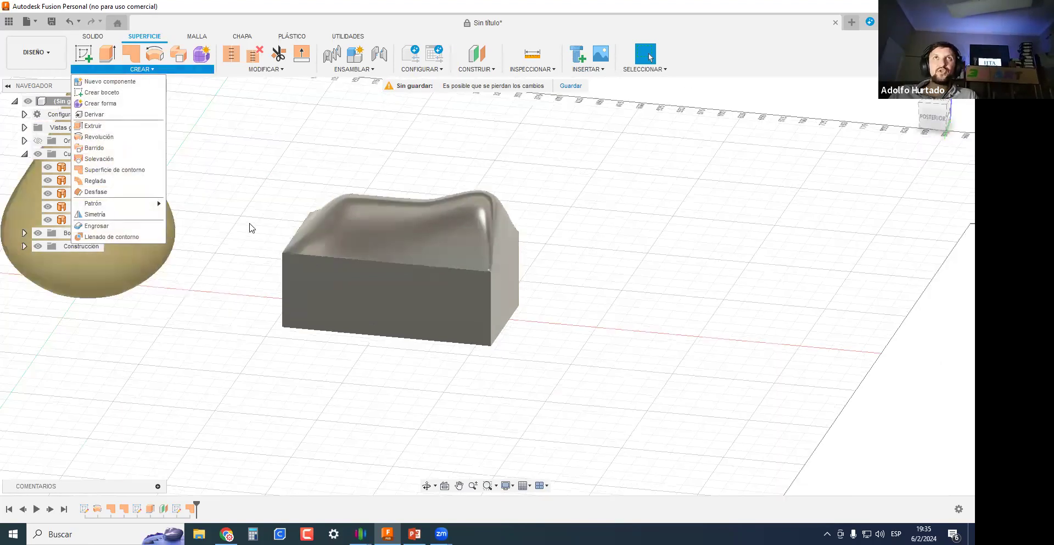
pyautogui.keyDown('shift'); pyautogui.moveTo(233, 362); pyautogui.dragTo(255, 382, button='middle'); pyautogui.keyUp('shift')
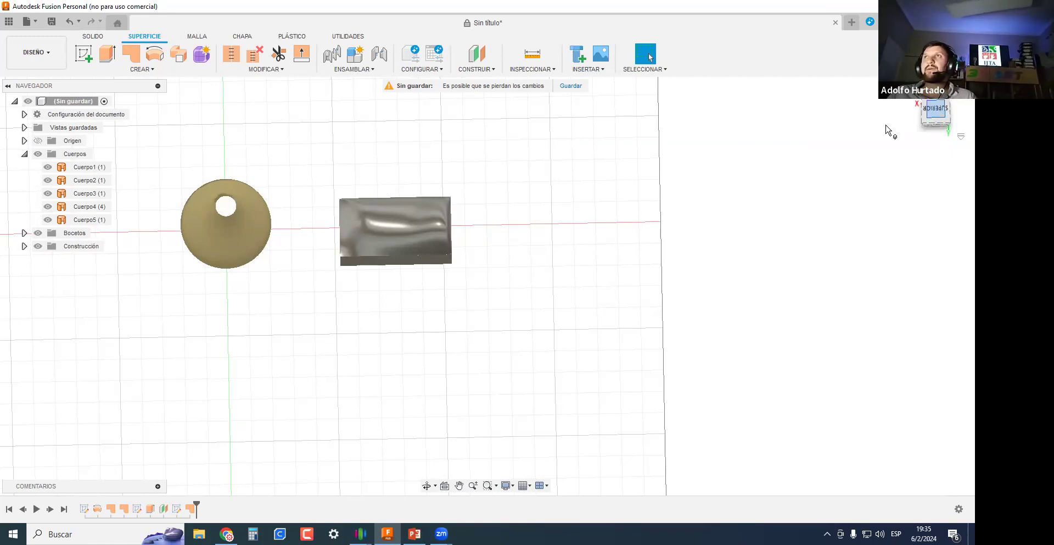
# Start a sketch on the horizontal origin plane and draw a curved three-point spline in the free area in front of the vase and box.
pyautogui.click(84, 54)
pyautogui.scroll(-2, 293, 343)
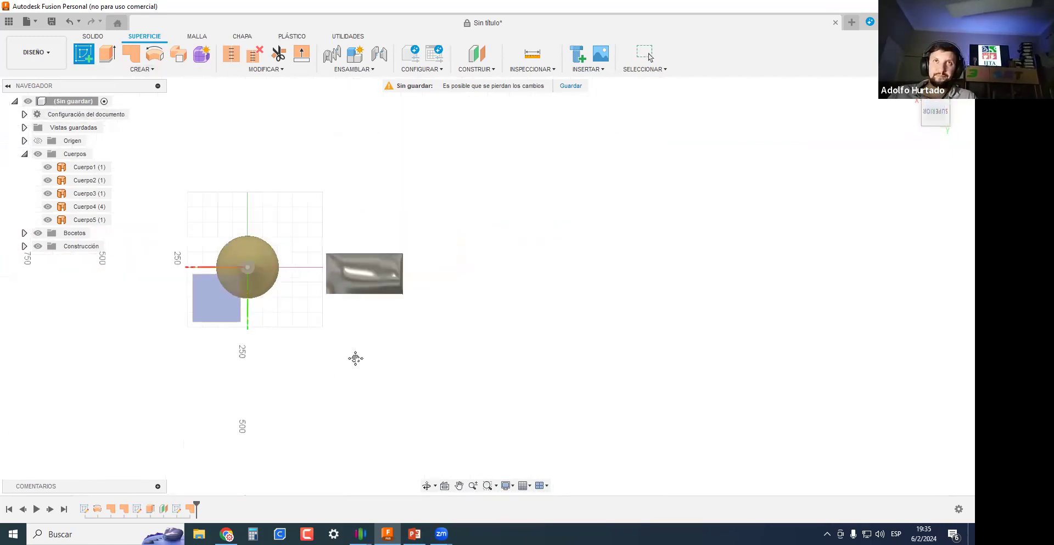
pyautogui.click(237, 283)
pyautogui.press('s')
pyautogui.click(445, 315)
pyautogui.click(461, 377)
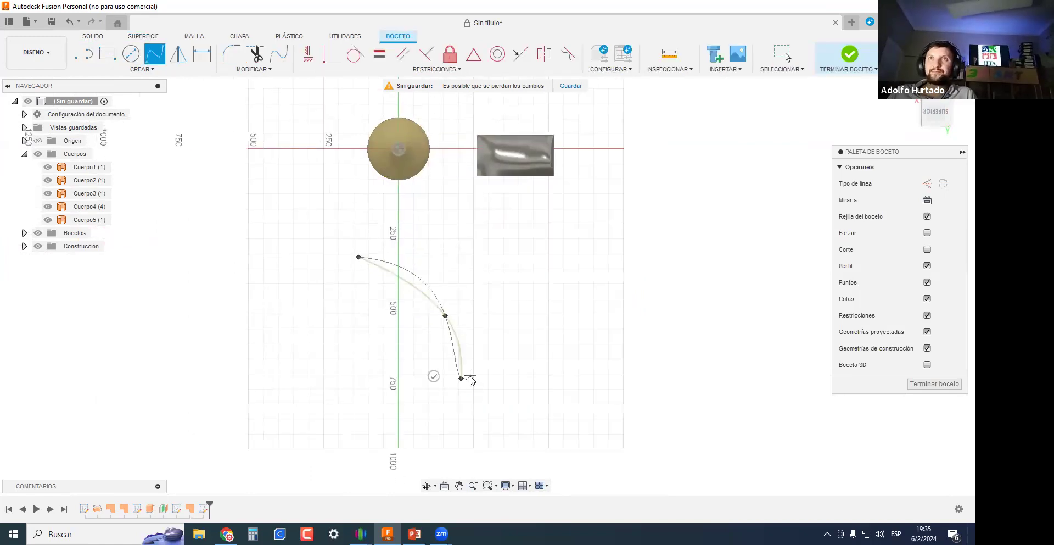
pyautogui.press('Escape')
# Offset the spline toward its convex side to make a second parallel curve, and finish the sketch.
pyautogui.scroll(1, 398, 263)
pyautogui.moveTo(399, 267); pyautogui.dragTo(337, 190, button='middle')
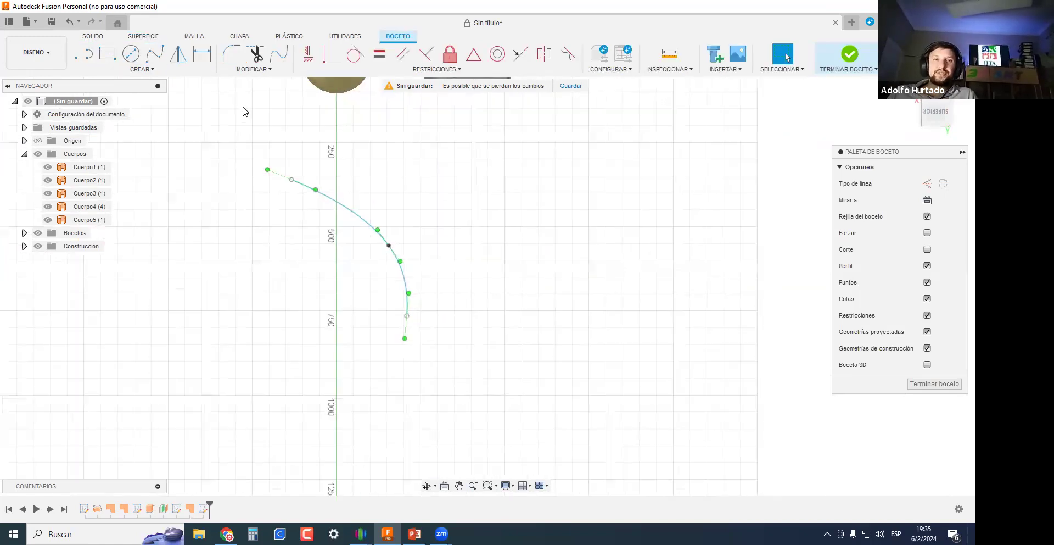
pyautogui.click(242, 70)
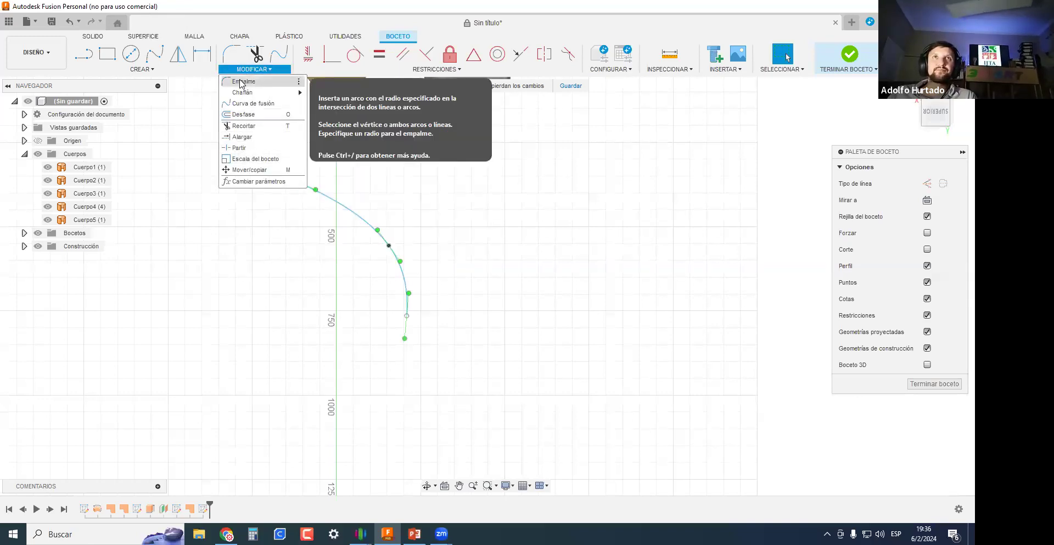
pyautogui.click(244, 115)
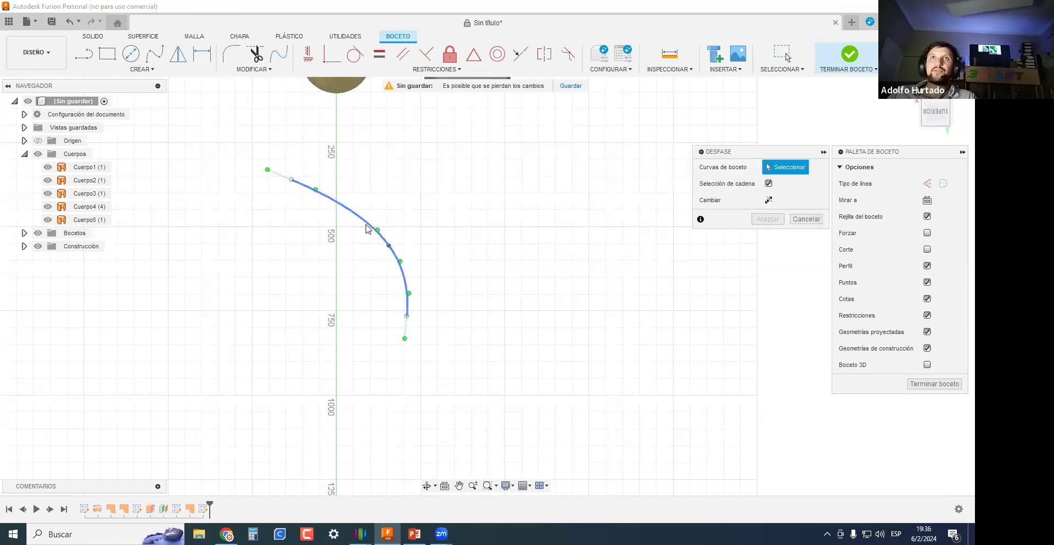
pyautogui.click(365, 225)
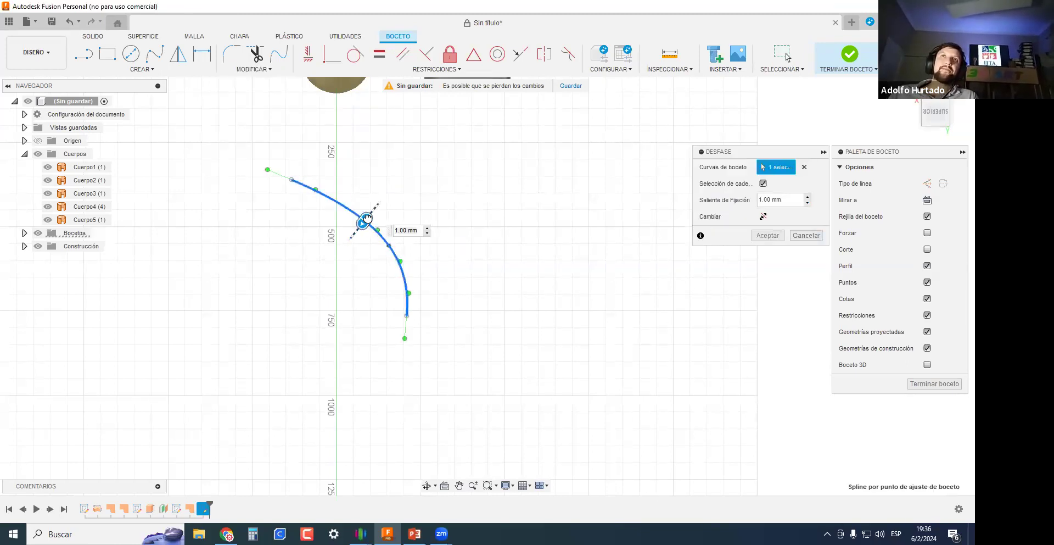
pyautogui.moveTo(373, 210); pyautogui.dragTo(431, 196)
pyautogui.press('Return')
pyautogui.moveTo(423, 263)
pyautogui.keyDown('shift'); pyautogui.mouseDown(button='middle')
pyautogui.moveTo(428, 225)
pyautogui.moveTo(372, 165)
pyautogui.moveTo(373, 176)
pyautogui.mouseUp(button='middle'); pyautogui.keyUp('shift')
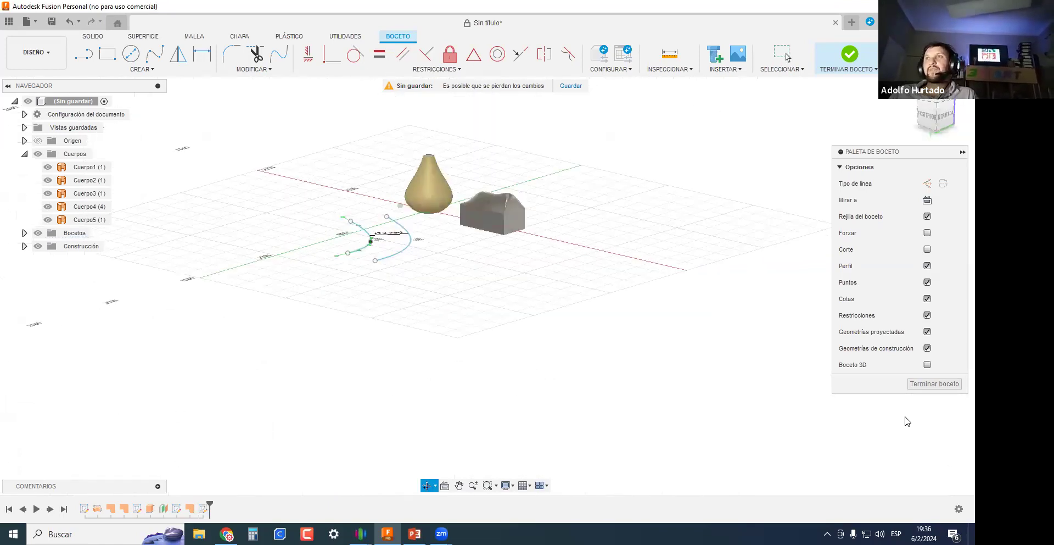
pyautogui.click(934, 384)
# Try to offset the curved boundary surface on top of the box as a new body.
pyautogui.scroll(3, 504, 165)
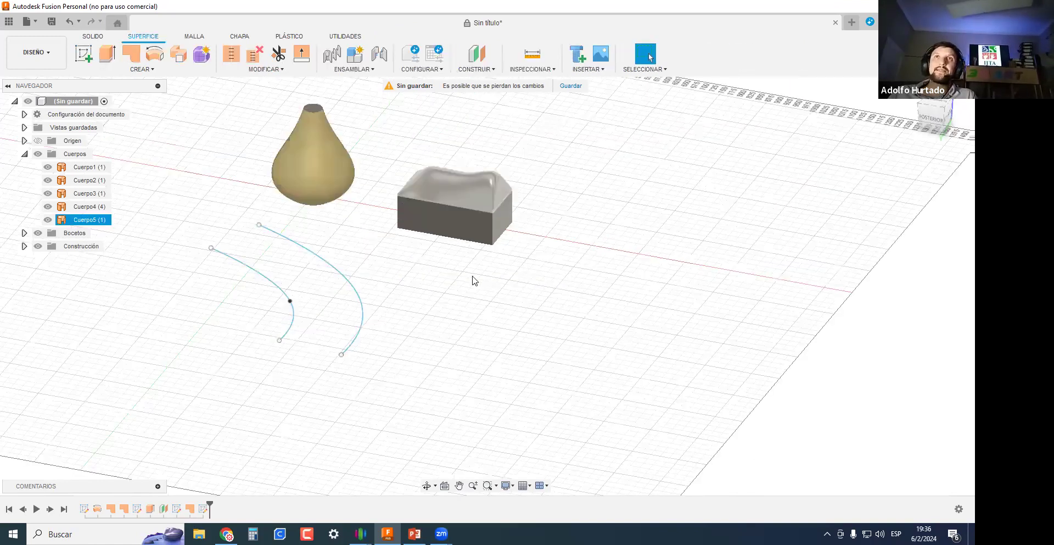
pyautogui.scroll(3, 475, 281)
pyautogui.keyDown('shift'); pyautogui.moveTo(454, 222); pyautogui.dragTo(387, 252, button='middle'); pyautogui.keyUp('shift')
pyautogui.scroll(2, 385, 251)
pyautogui.scroll(-4, 609, 381)
pyautogui.keyDown('shift'); pyautogui.moveTo(610, 377); pyautogui.dragTo(609, 377, button='middle'); pyautogui.keyUp('shift')
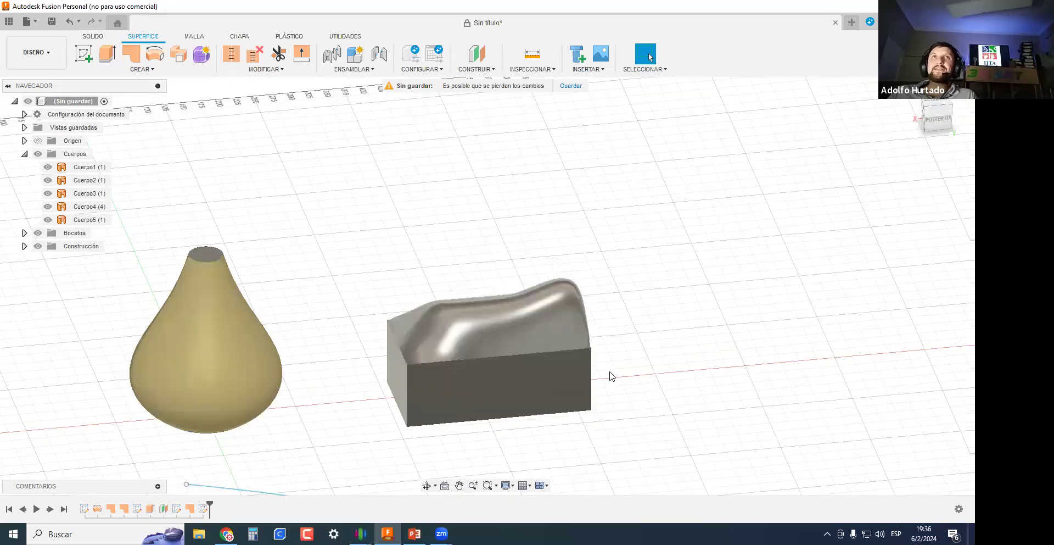
pyautogui.moveTo(544, 323); pyautogui.dragTo(353, 259, button='middle')
pyautogui.scroll(2, 306, 257)
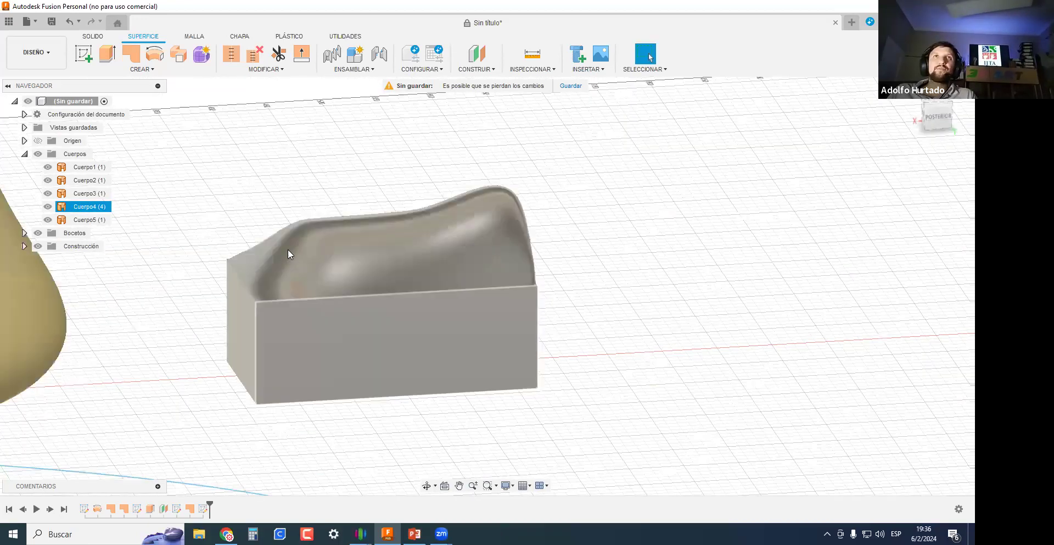
pyautogui.click(141, 69)
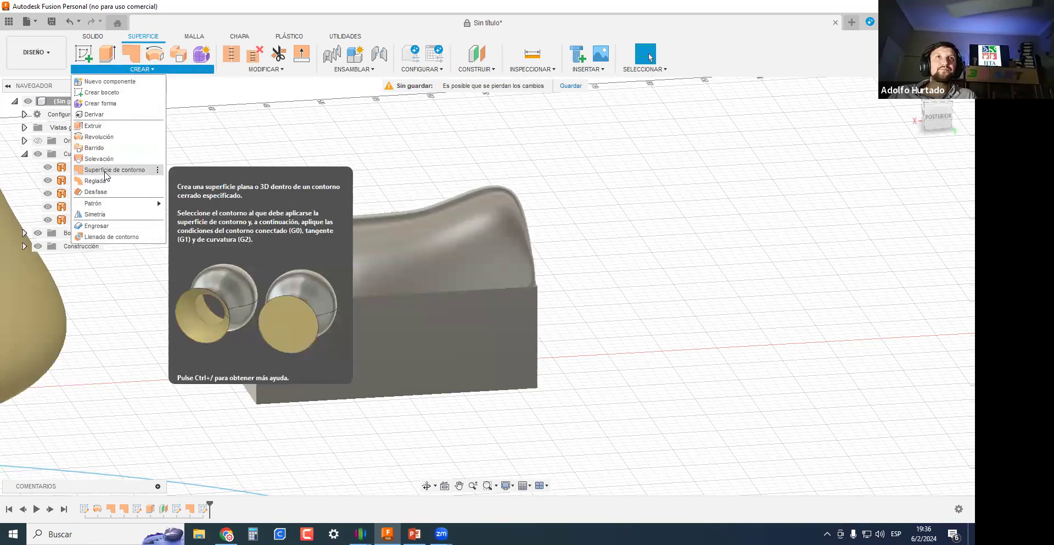
pyautogui.click(104, 191)
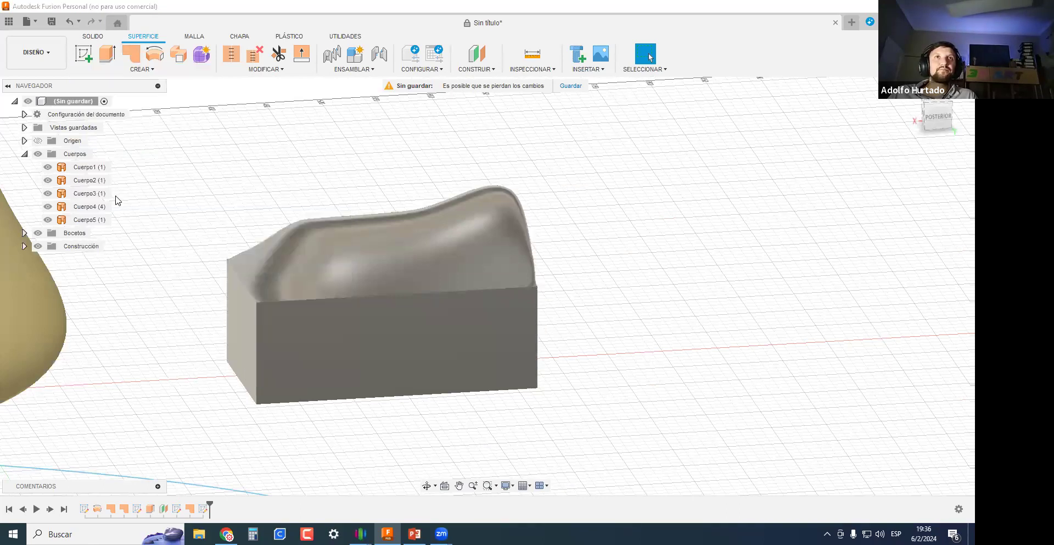
pyautogui.click(346, 249)
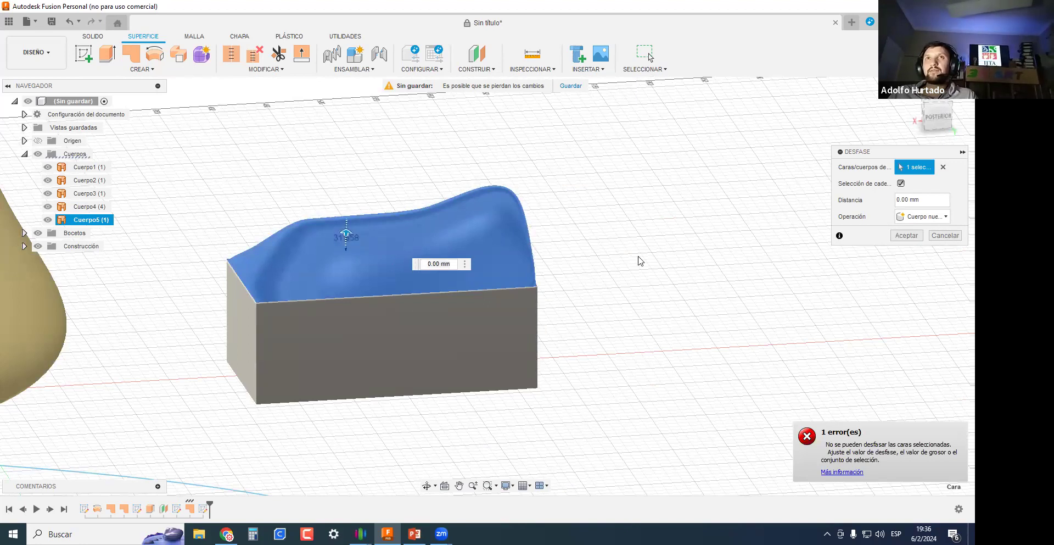
pyautogui.press('Escape')
# Delete the curved boundary surface that closes the box.
pyautogui.scroll(-8, 641, 261)
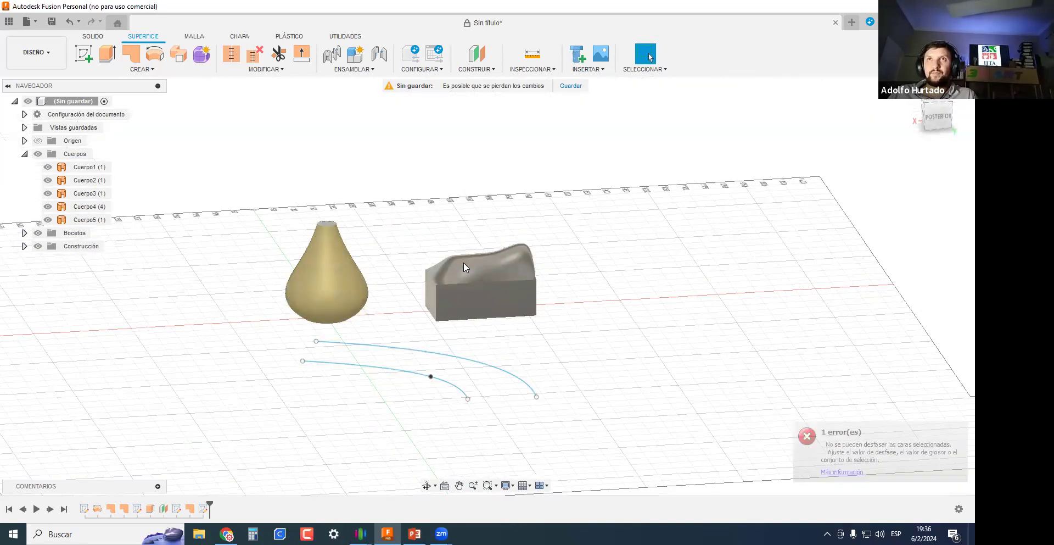
pyautogui.click(464, 262)
pyautogui.scroll(5, 467, 262)
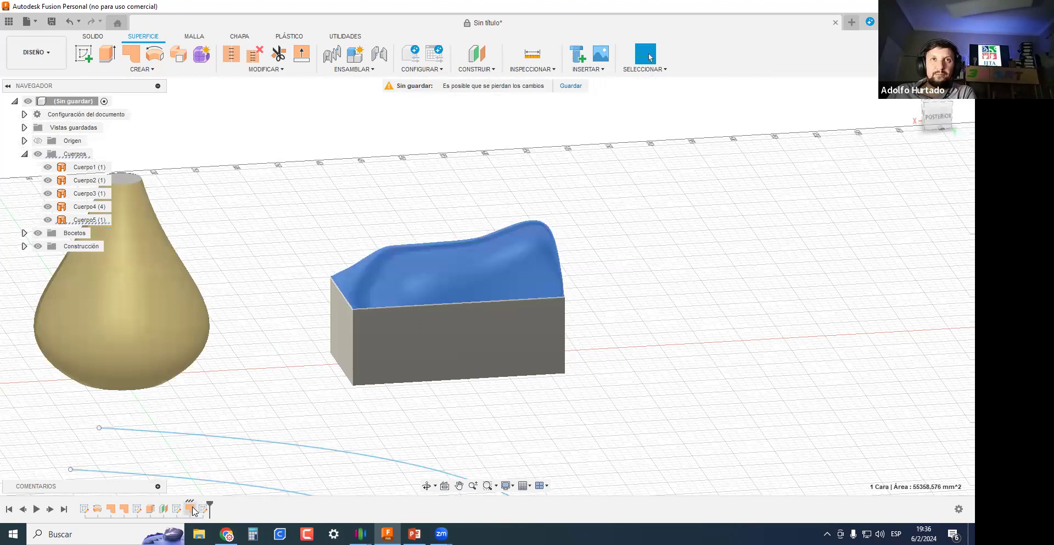
pyautogui.press('Delete')
# Start a new boundary surface from the box's four top edges, keeping every edge at Conectado (G0).
pyautogui.scroll(3, 521, 251)
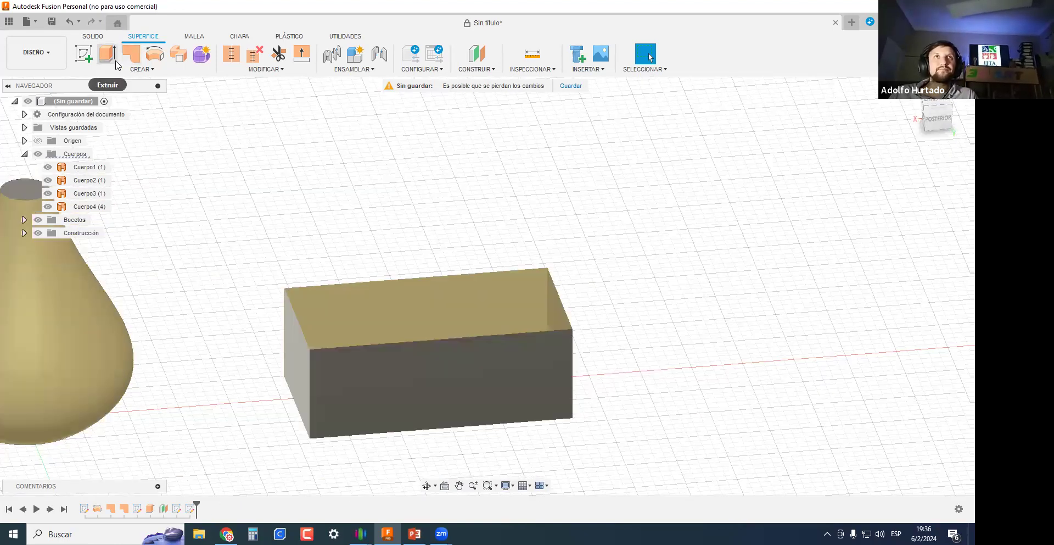
pyautogui.click(127, 69)
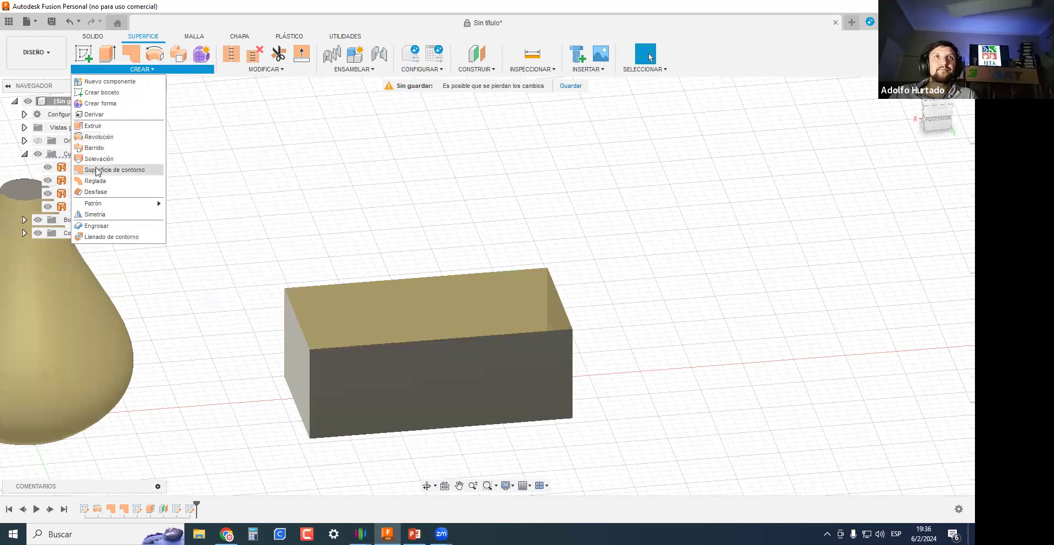
pyautogui.click(114, 169)
pyautogui.click(444, 306)
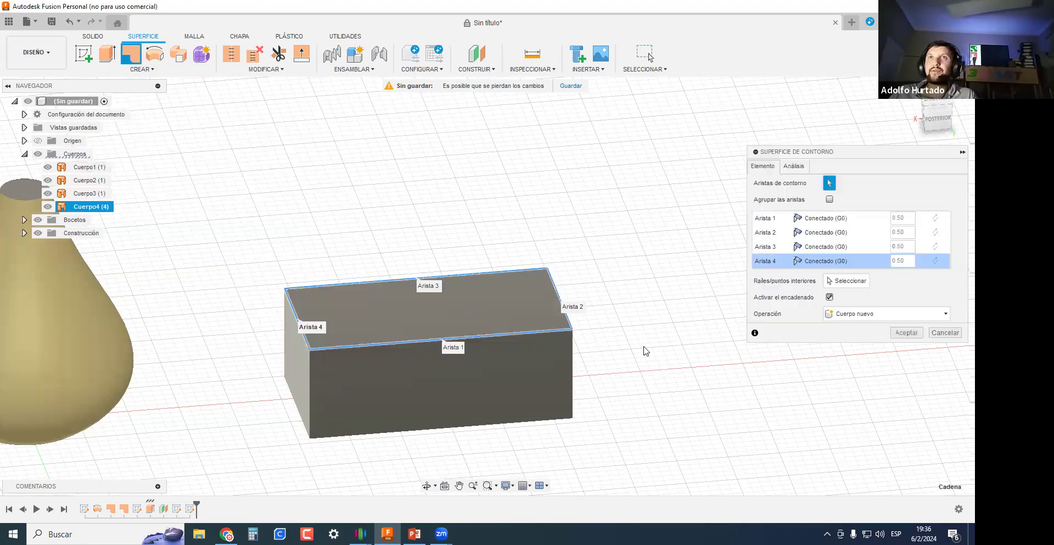
# Show the hidden sketches Boceto1, Boceto2 and Boceto3.
pyautogui.keyDown('shift'); pyautogui.moveTo(529, 286); pyautogui.dragTo(41, 186, button='middle'); pyautogui.keyUp('shift')
pyautogui.click(24, 219)
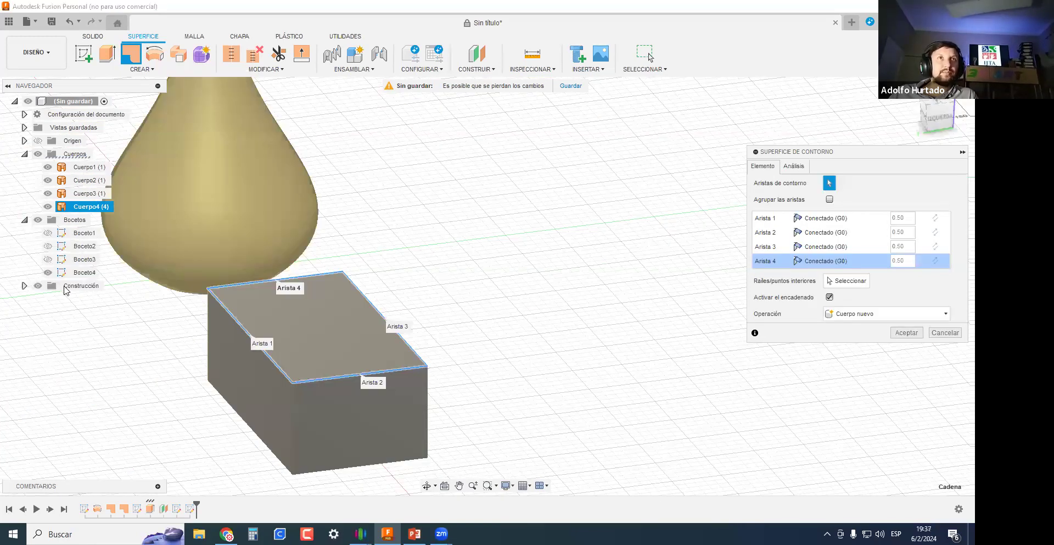
pyautogui.click(48, 259)
pyautogui.click(48, 246)
pyautogui.click(47, 233)
# Use the straight sketch line above the box as the interior rail and create the boundary surface as a new body.
pyautogui.keyDown('shift'); pyautogui.moveTo(248, 359); pyautogui.dragTo(840, 233, button='middle'); pyautogui.keyUp('shift')
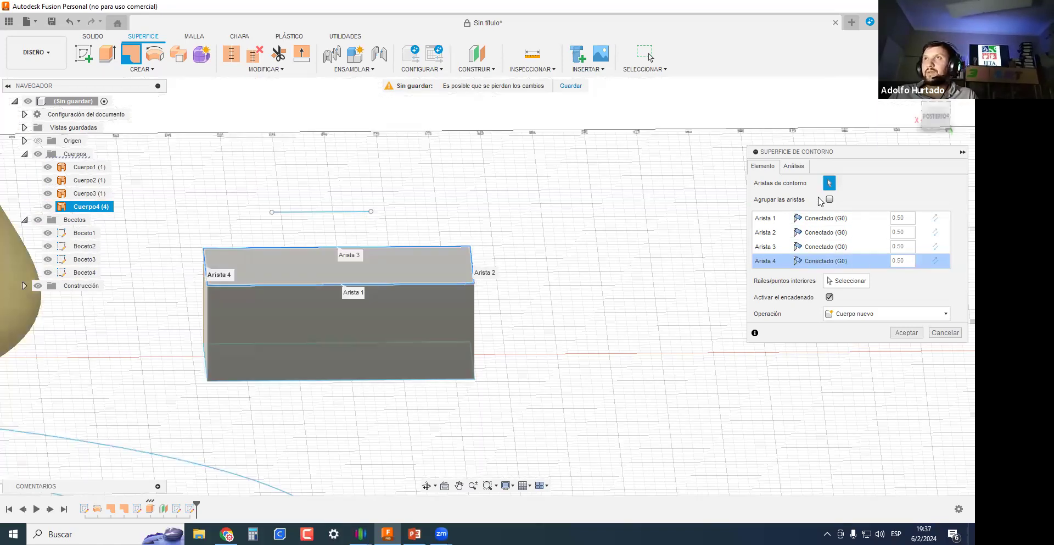
pyautogui.click(831, 280)
pyautogui.click(332, 213)
pyautogui.click(907, 333)
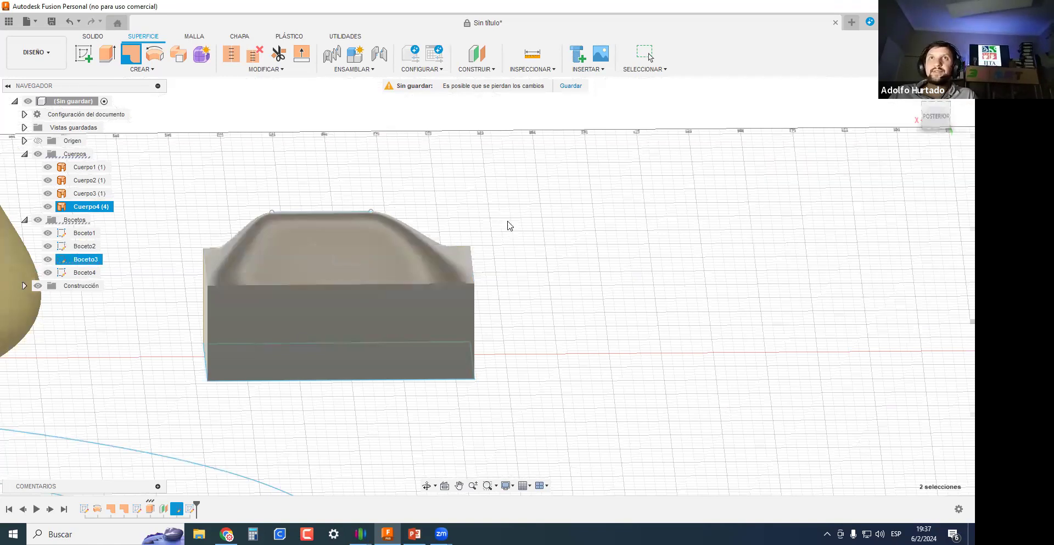
# Start a surface offset of the new boundary surface and preview it outward at a distance of 38.738 mm.
pyautogui.keyDown('shift'); pyautogui.moveTo(513, 292); pyautogui.dragTo(427, 193, button='middle'); pyautogui.keyUp('shift')
pyautogui.scroll(3, 407, 186)
pyautogui.click(134, 71)
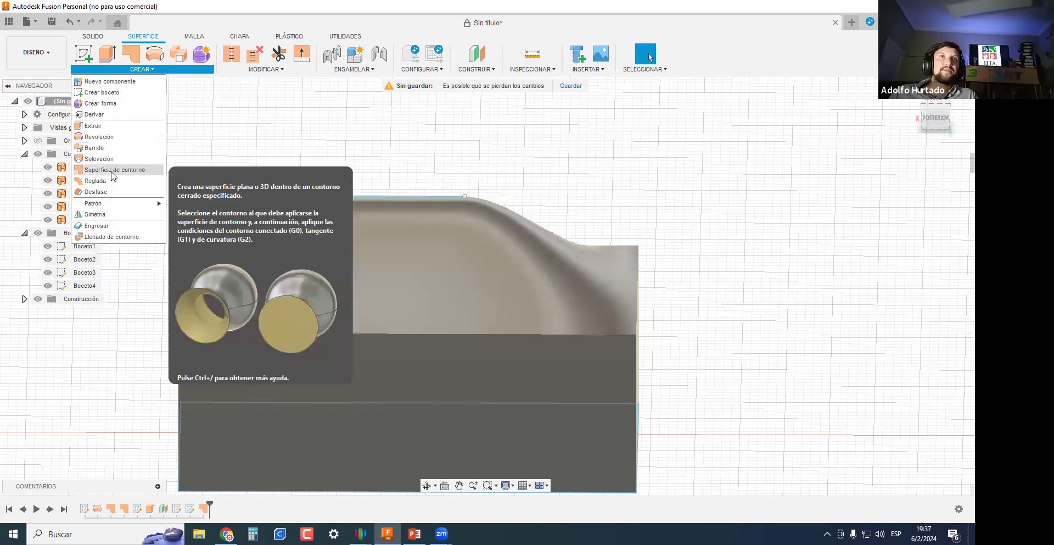
pyautogui.click(106, 191)
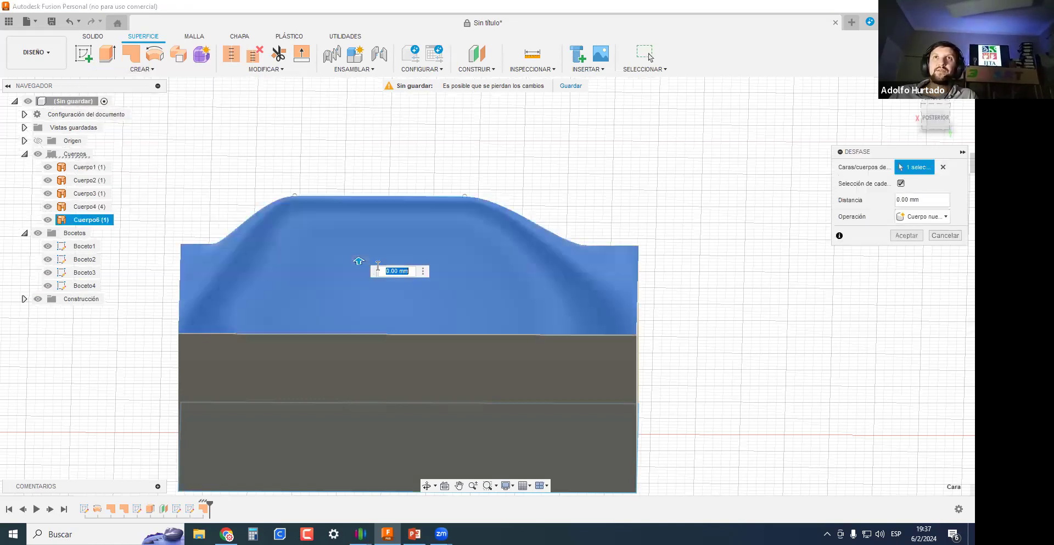
pyautogui.click(356, 260)
pyautogui.moveTo(357, 260); pyautogui.dragTo(356, 231)
pyautogui.scroll(-2, 446, 287)
pyautogui.keyDown('shift'); pyautogui.moveTo(645, 312); pyautogui.dragTo(567, 296, button='middle'); pyautogui.keyUp('shift')
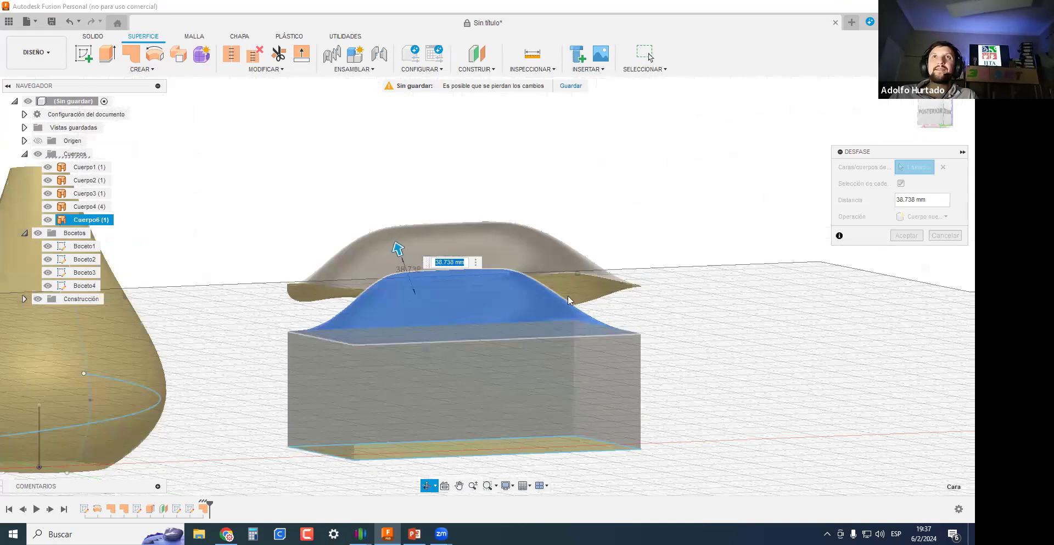
pyautogui.keyDown('shift'); pyautogui.moveTo(384, 259); pyautogui.dragTo(390, 268, button='middle'); pyautogui.keyUp('shift')
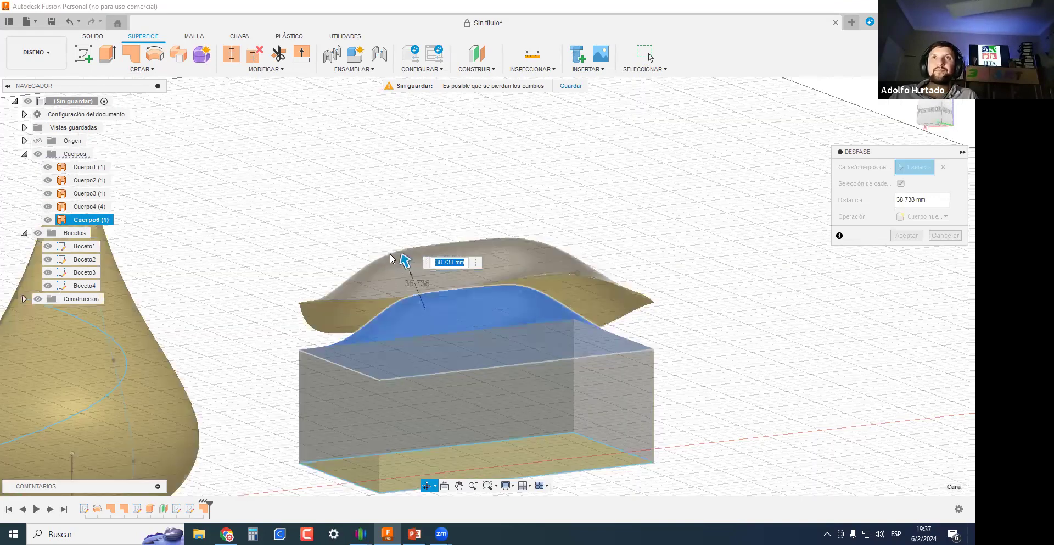
# Set the offset distance to -25.073 mm, toward the inside of the box, and create the offset surface as a new body.
pyautogui.scroll(3, 387, 253)
pyautogui.moveTo(388, 266); pyautogui.dragTo(387, 327)
pyautogui.scroll(-3, 362, 305)
pyautogui.keyDown('shift'); pyautogui.moveTo(348, 217); pyautogui.dragTo(389, 217, button='middle'); pyautogui.keyUp('shift')
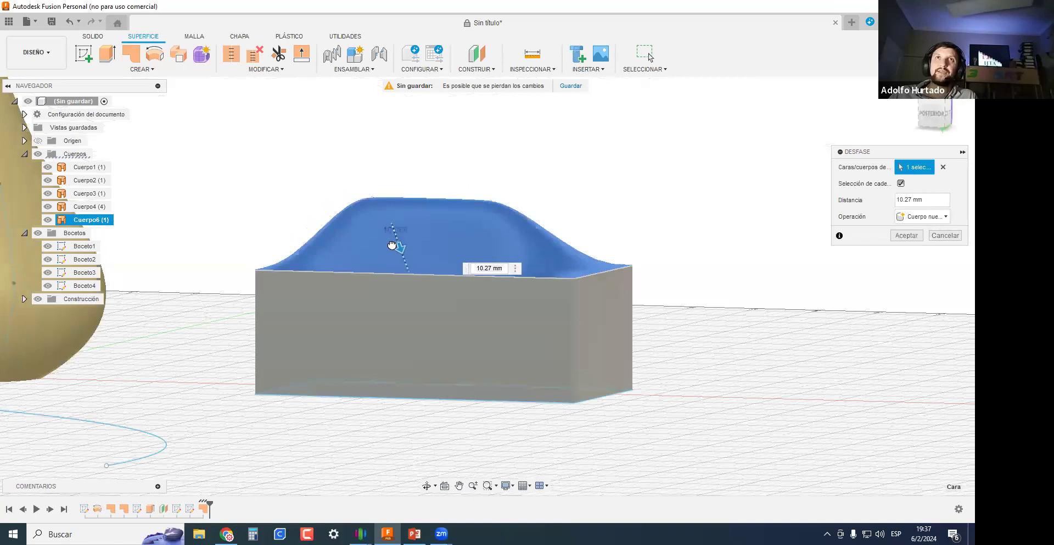
pyautogui.moveTo(395, 260); pyautogui.dragTo(437, 250)
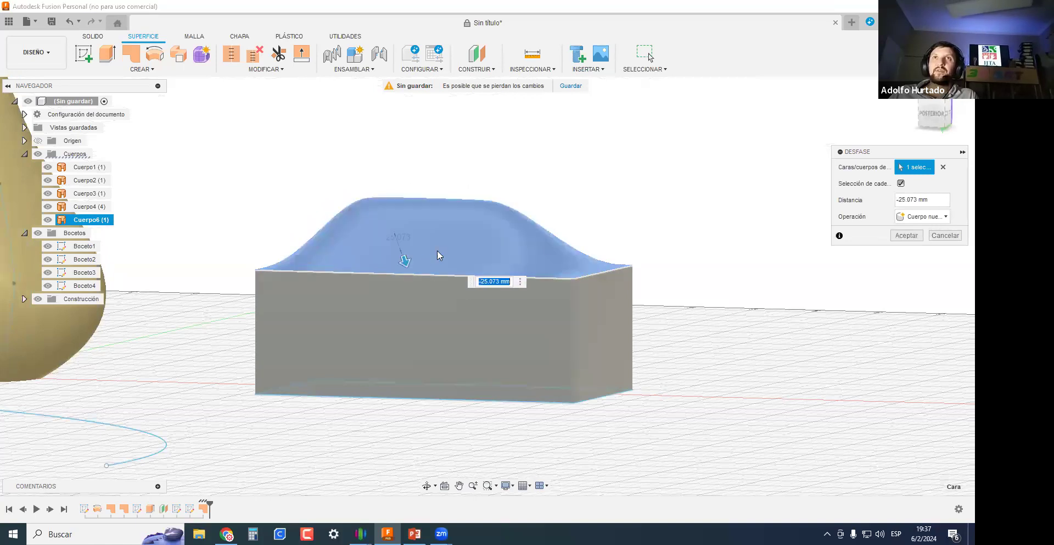
pyautogui.click(906, 235)
# Inspect the inner and outer curved surfaces with a section analysis cut -107.933 mm from the box's short end face, leaving without saving the section.
pyautogui.keyDown('shift'); pyautogui.moveTo(661, 308); pyautogui.dragTo(500, 137, button='middle'); pyautogui.keyUp('shift')
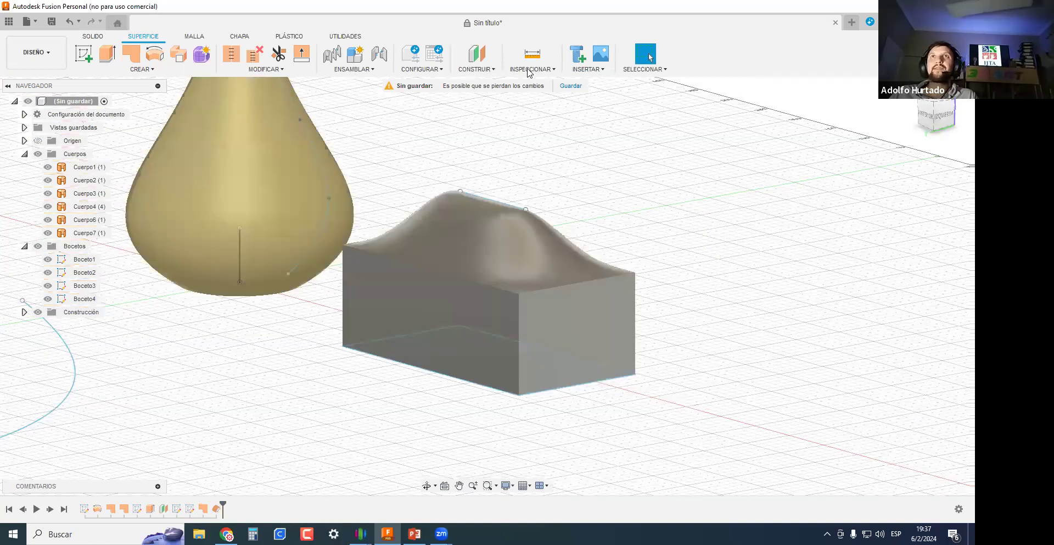
pyautogui.click(530, 71)
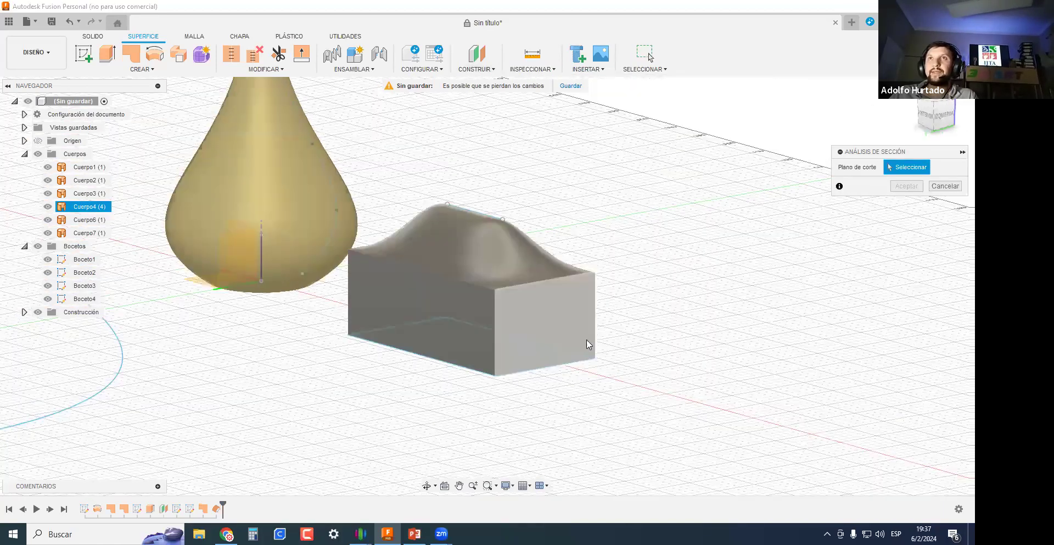
pyautogui.click(587, 338)
pyautogui.moveTo(582, 325); pyautogui.dragTo(484, 287)
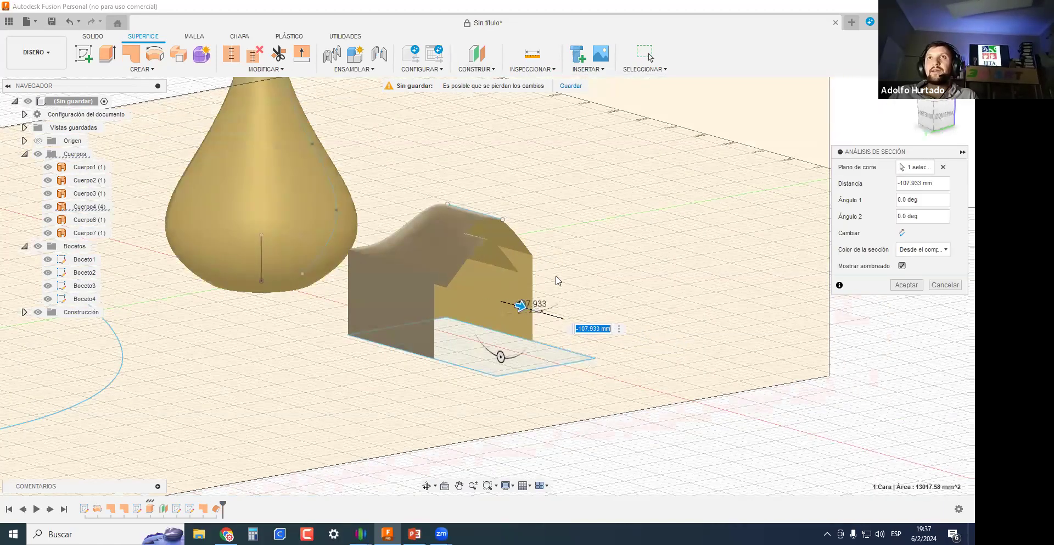
pyautogui.scroll(1, 496, 263)
pyautogui.keyDown('shift'); pyautogui.moveTo(528, 261); pyautogui.dragTo(466, 375, button='middle'); pyautogui.keyUp('shift')
pyautogui.scroll(3, 324, 225)
pyautogui.scroll(-3, 324, 230)
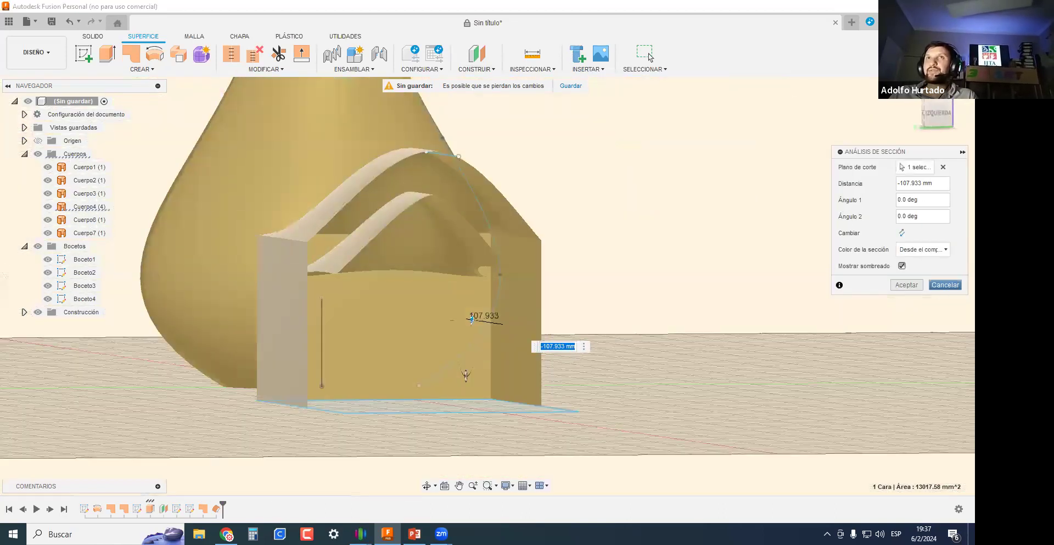
pyautogui.press('Escape')
# Examine the box with its curved top, together with the vase and sketched curves, from several sides.
pyautogui.keyDown('shift'); pyautogui.moveTo(375, 262); pyautogui.dragTo(631, 321, button='middle'); pyautogui.keyUp('shift')
pyautogui.scroll(-2, 511, 328)
pyautogui.moveTo(443, 402); pyautogui.dragTo(412, 405, button='middle')
pyautogui.scroll(-2, 412, 405)
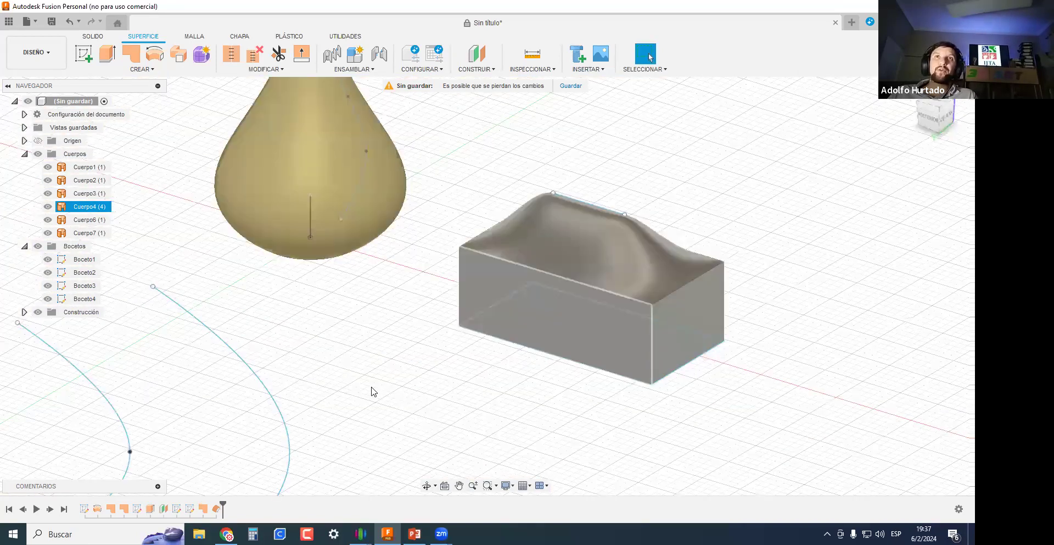
pyautogui.click(372, 390)
pyautogui.scroll(-3, 372, 390)
pyautogui.scroll(4, 298, 330)
pyautogui.keyDown('shift'); pyautogui.moveTo(336, 341); pyautogui.dragTo(636, 279, button='middle'); pyautogui.keyUp('shift')
pyautogui.keyDown('shift'); pyautogui.moveTo(495, 337); pyautogui.dragTo(479, 369, button='middle'); pyautogui.keyUp('shift')
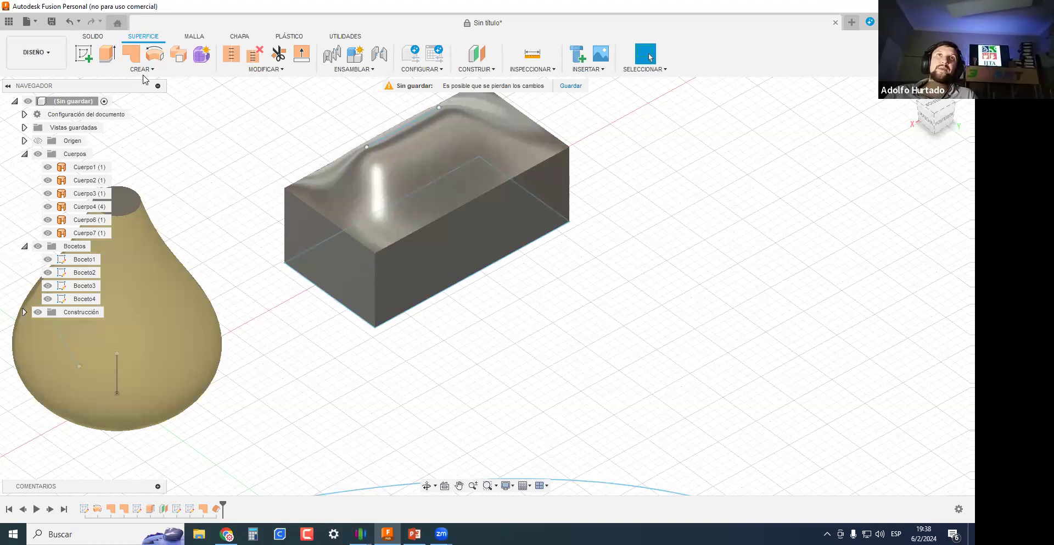
pyautogui.click(142, 69)
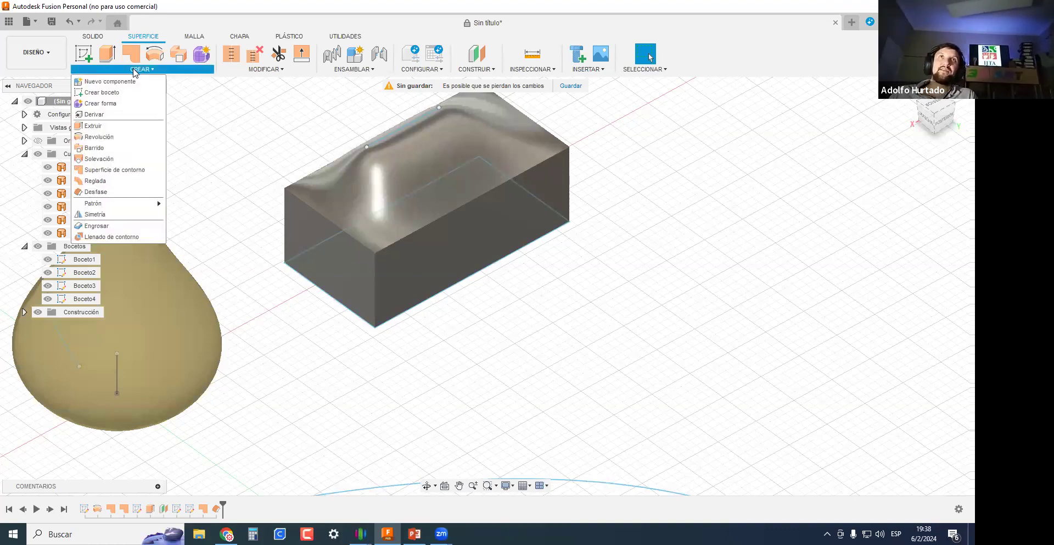
pyautogui.moveTo(103, 208)
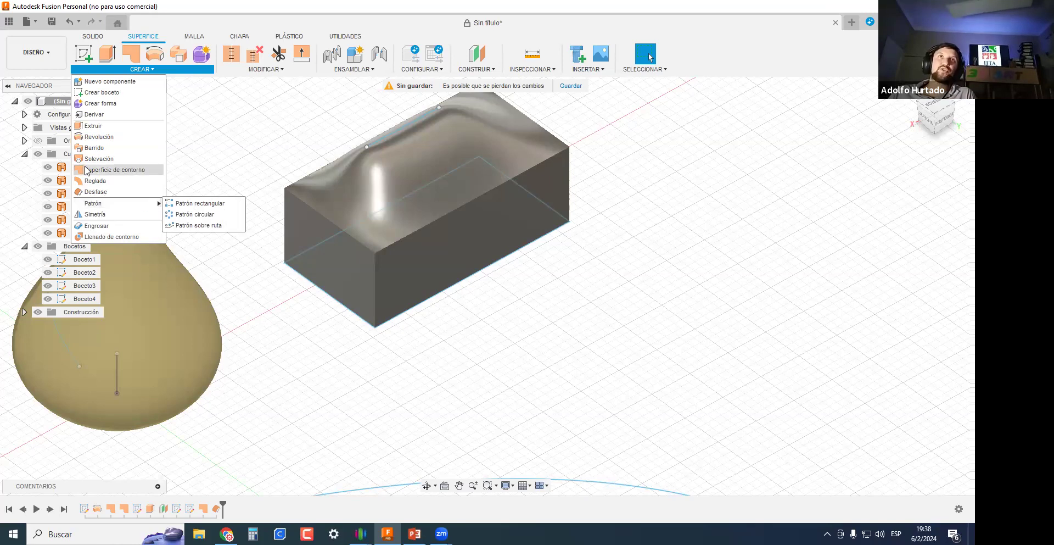
# Offset the box's long side face outward and create the offset surface as a new body.
pyautogui.click(96, 191)
pyautogui.click(468, 250)
pyautogui.moveTo(467, 253); pyautogui.dragTo(524, 288)
pyautogui.press('Return')
pyautogui.keyDown('shift'); pyautogui.moveTo(551, 326); pyautogui.dragTo(334, 213, button='middle'); pyautogui.keyUp('shift')
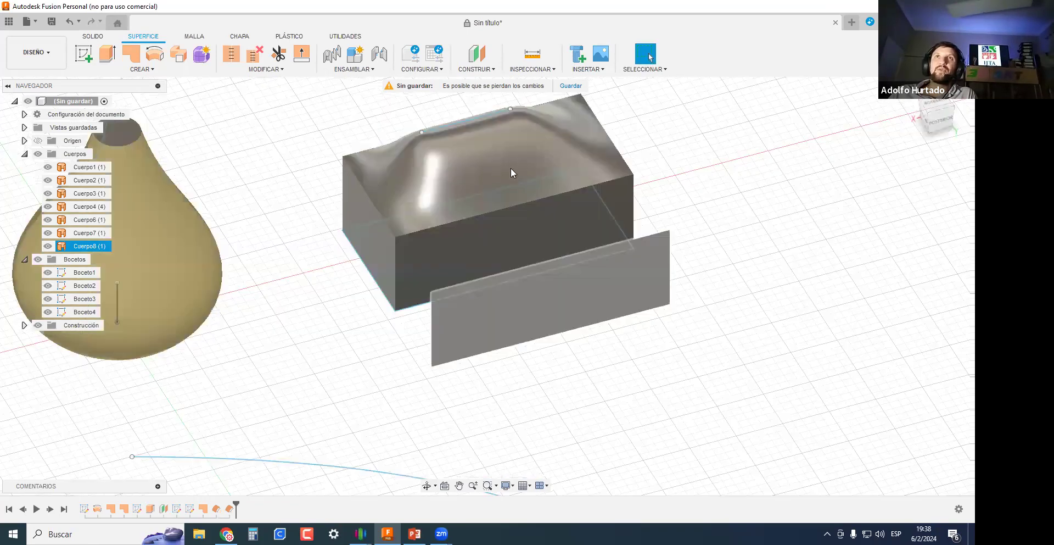
# Offset the vase's surface outward as a new surface body surrounding the original vase.
pyautogui.moveTo(510, 167); pyautogui.dragTo(511, 127, button='right')
pyautogui.scroll(-3, 280, 305)
pyautogui.moveTo(619, 238); pyautogui.dragTo(743, 197, button='middle')
pyautogui.scroll(2, 316, 351)
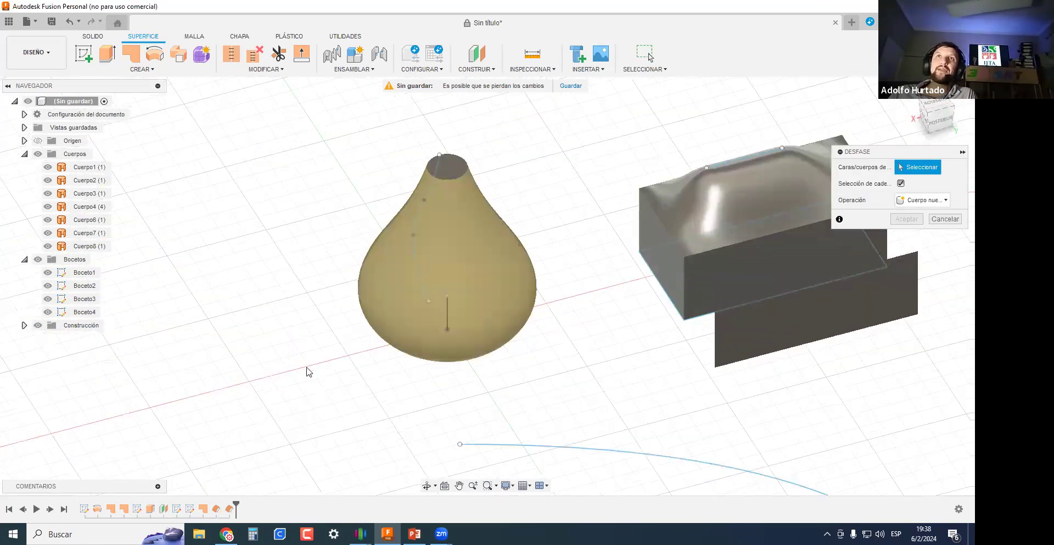
pyautogui.scroll(5, 303, 372)
pyautogui.scroll(-5, 418, 363)
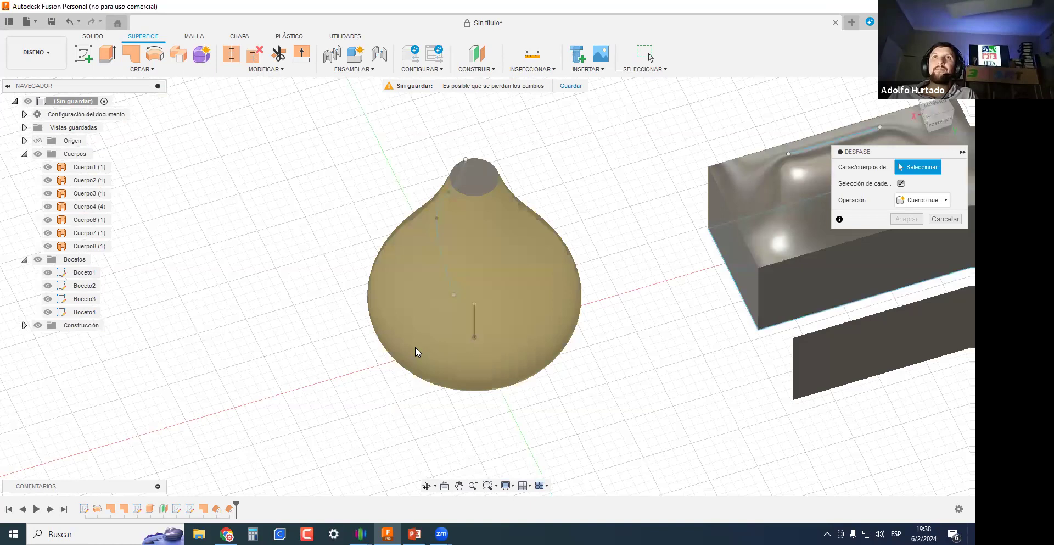
pyautogui.click(415, 347)
pyautogui.keyDown('shift'); pyautogui.moveTo(527, 363); pyautogui.dragTo(484, 322, button='middle'); pyautogui.keyUp('shift')
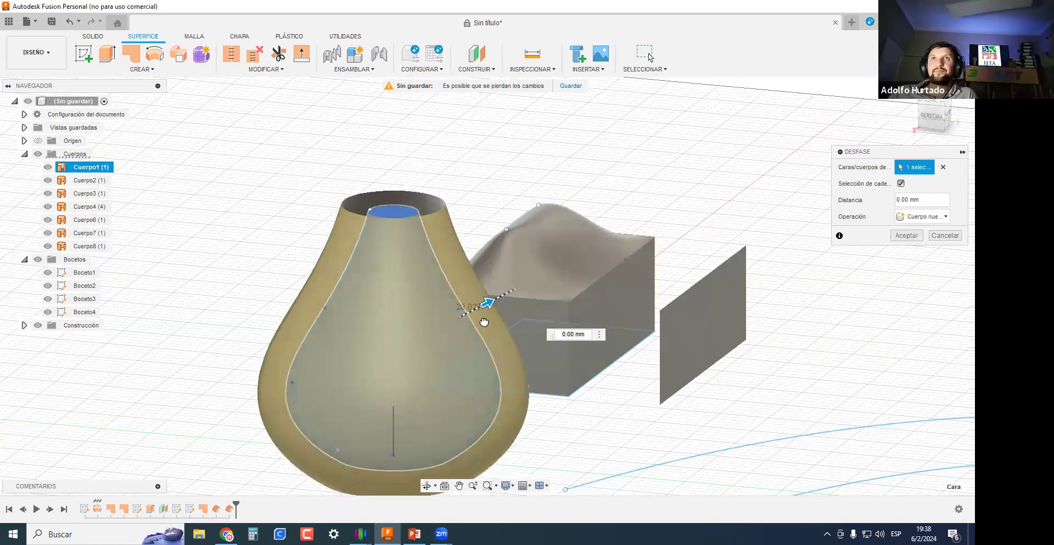
pyautogui.moveTo(484, 322); pyautogui.dragTo(512, 317)
pyautogui.press('Return')
pyautogui.keyDown('shift'); pyautogui.moveTo(513, 344); pyautogui.dragTo(420, 198, button='middle'); pyautogui.keyUp('shift')
pyautogui.keyDown('shift'); pyautogui.moveTo(366, 219); pyautogui.dragTo(593, 345, button='middle'); pyautogui.keyUp('shift')
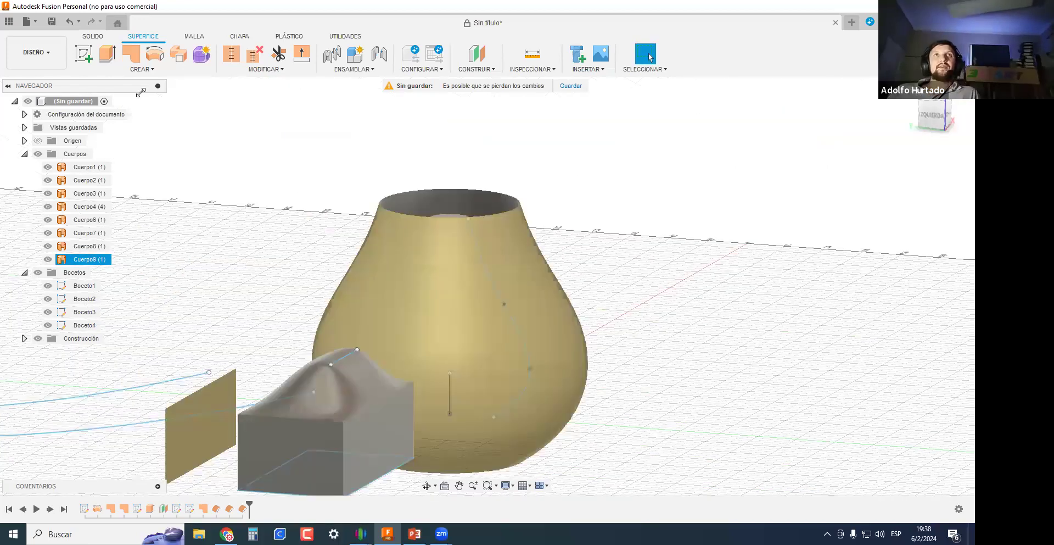
# Delete the loose sketch curves beside the box and vase.
pyautogui.scroll(-2, 442, 358)
pyautogui.click(136, 70)
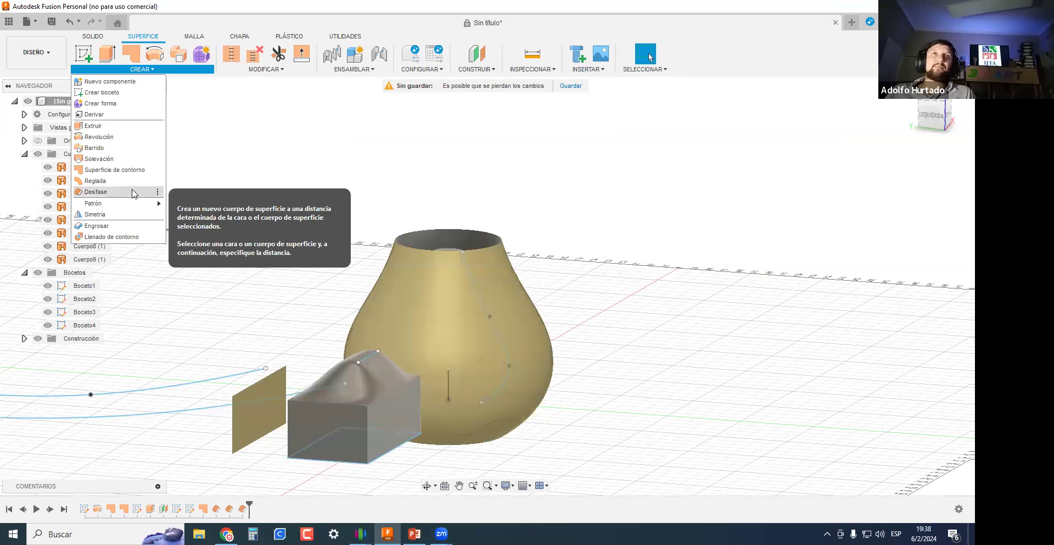
pyautogui.moveTo(567, 273); pyautogui.dragTo(295, 400, button='middle')
pyautogui.click(290, 375)
pyautogui.press('Delete')
pyautogui.moveTo(447, 442); pyautogui.dragTo(445, 483, button='middle')
pyautogui.moveTo(500, 348); pyautogui.dragTo(508, 369, button='middle')
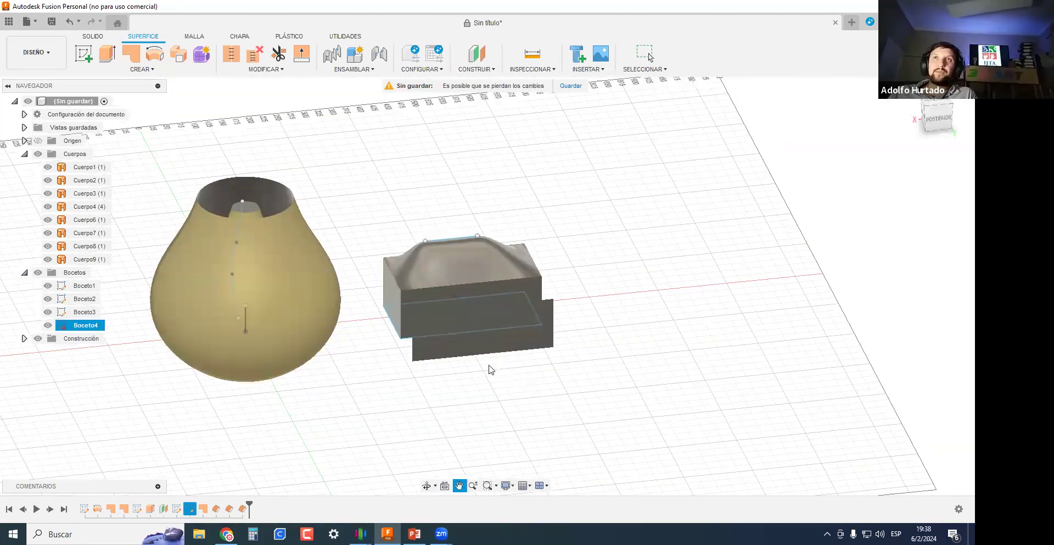
# Highlight body Cuerpo8 to locate the offset side surface next to the box.
pyautogui.scroll(3, 341, 326)
pyautogui.click(86, 247)
pyautogui.click(78, 248)
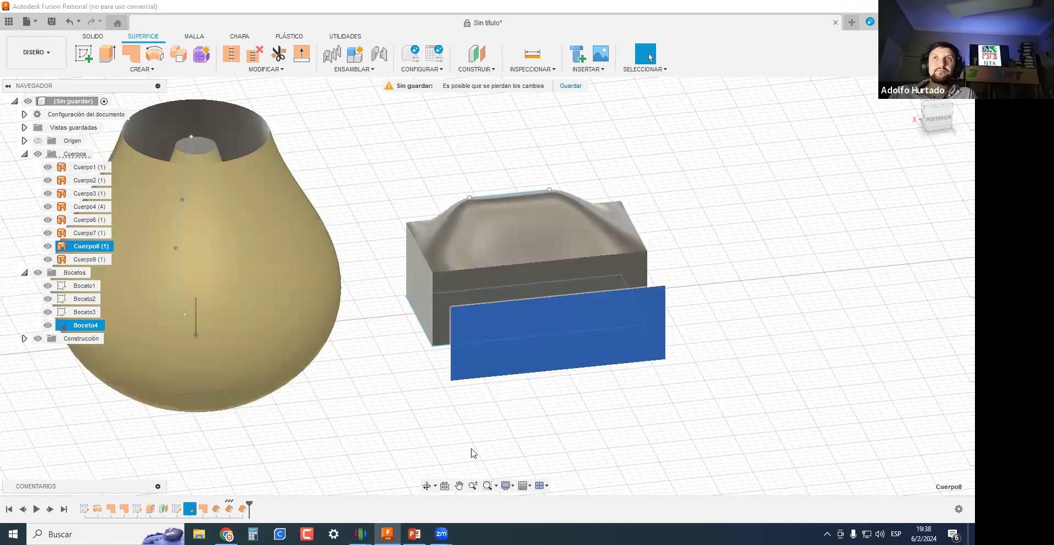
pyautogui.scroll(-1, 437, 454)
pyautogui.moveTo(364, 417)
pyautogui.mouseDown(button='middle')
pyautogui.moveTo(400, 414)
pyautogui.moveTo(357, 409)
pyautogui.mouseUp(button='middle')
pyautogui.scroll(-3, 400, 414)
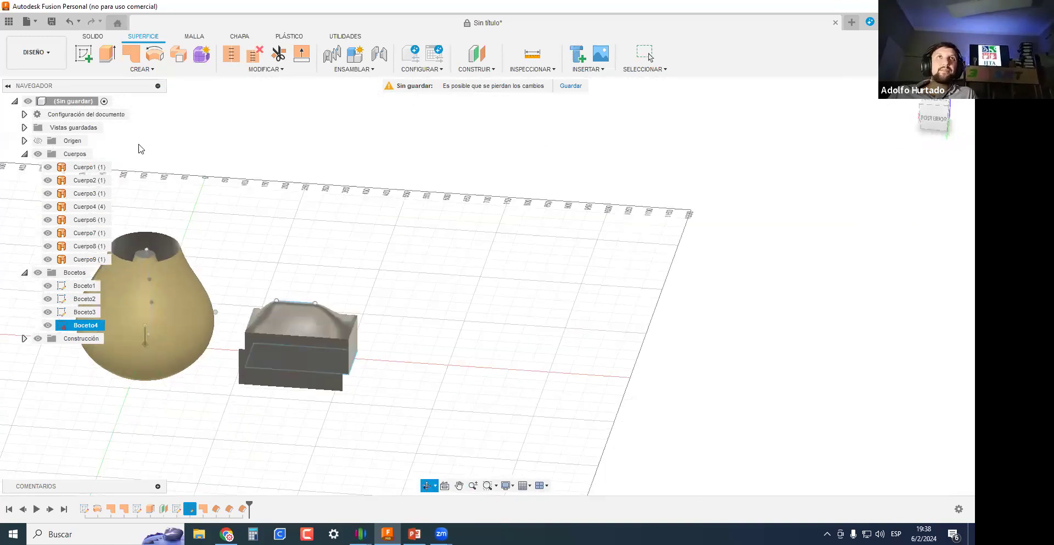
# Create a sketch on the vertical plane facing the vase, draw one horizontal line above the vase, and finish the sketch.
pyautogui.click(132, 71)
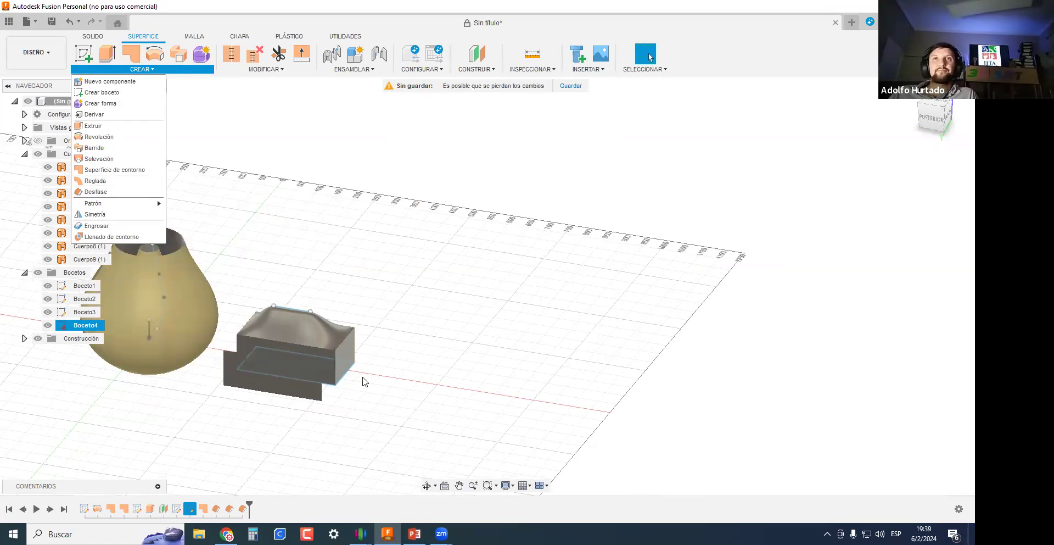
pyautogui.scroll(-3, 391, 389)
pyautogui.keyDown('shift'); pyautogui.moveTo(416, 400); pyautogui.dragTo(240, 274, button='middle'); pyautogui.keyUp('shift')
pyautogui.scroll(-2, 263, 291)
pyautogui.keyDown('shift'); pyautogui.moveTo(296, 309); pyautogui.dragTo(187, 239, button='middle'); pyautogui.keyUp('shift')
pyautogui.click(85, 55)
pyautogui.moveTo(271, 291); pyautogui.dragTo(392, 309, button='middle')
pyautogui.click(218, 269)
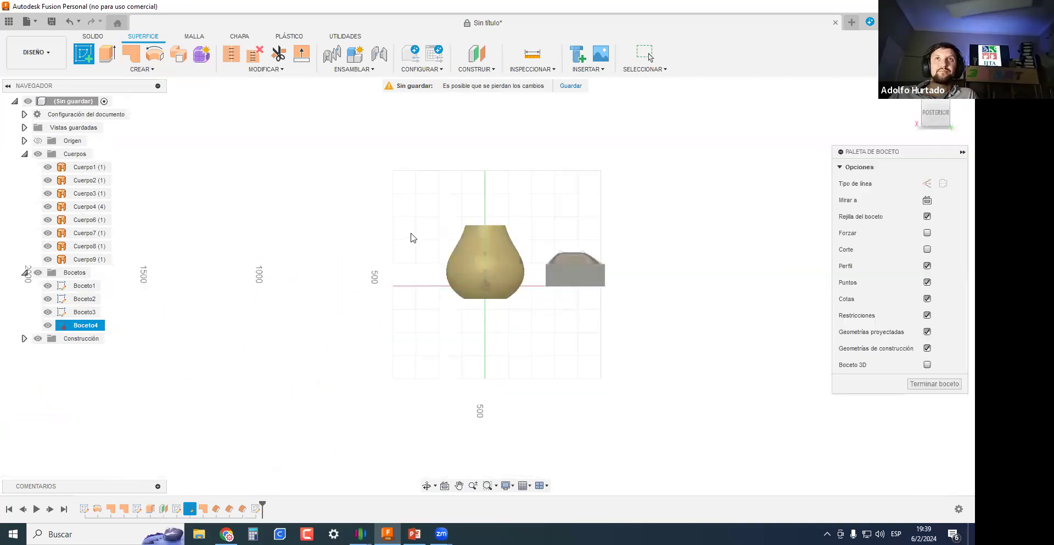
pyautogui.press('l')
pyautogui.click(298, 325)
pyautogui.click(490, 324)
pyautogui.click(849, 55)
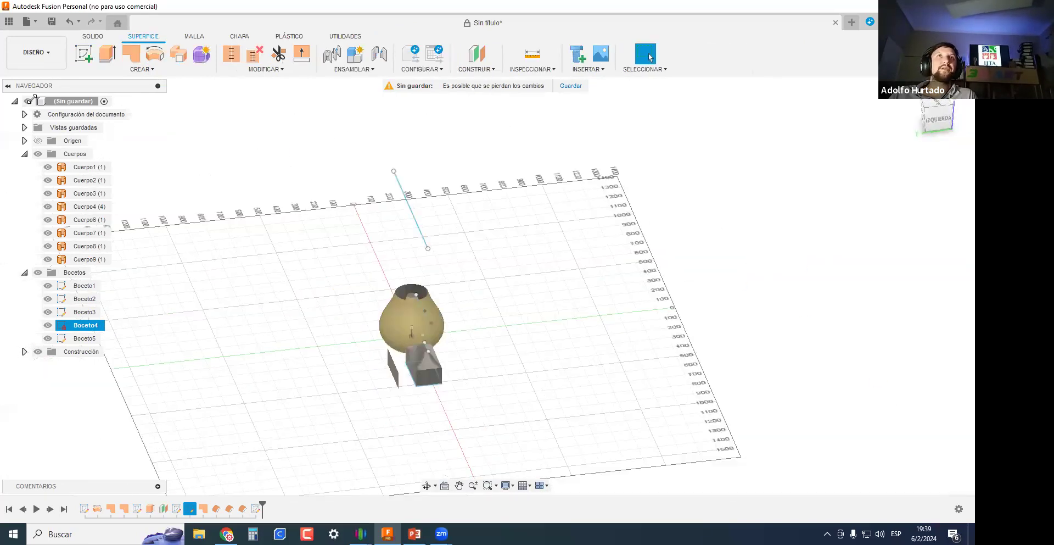
# Preview a ruled surface from the line above the vase with type Dirección and distance -1313.974 mm, and discard it.
pyautogui.click(136, 70)
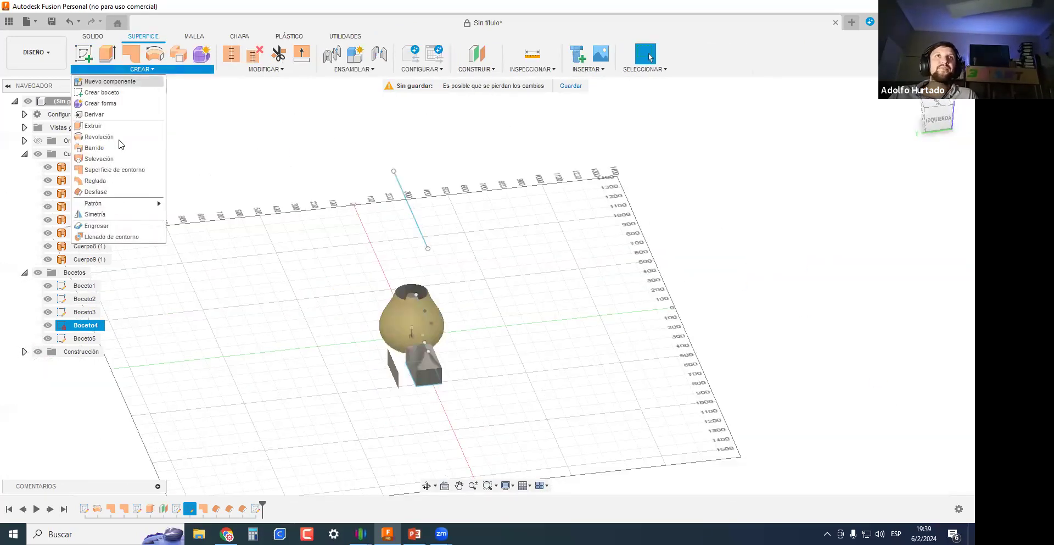
pyautogui.click(94, 181)
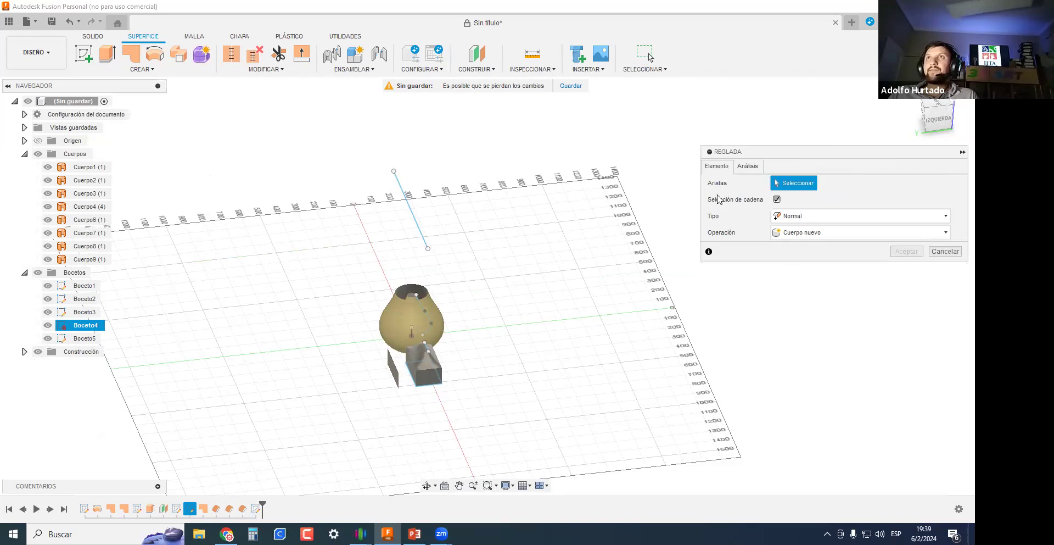
pyautogui.scroll(4, 468, 229)
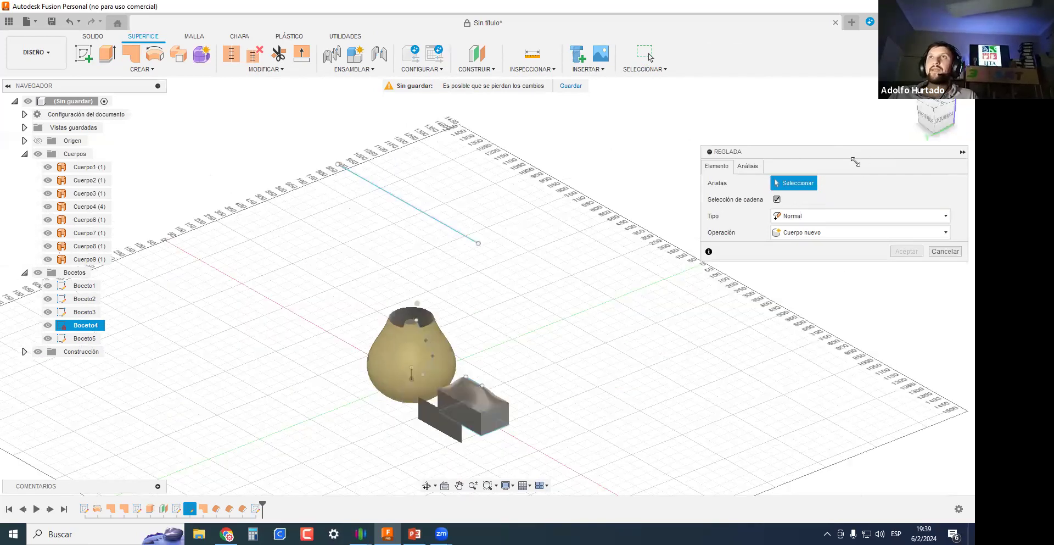
pyautogui.click(420, 218)
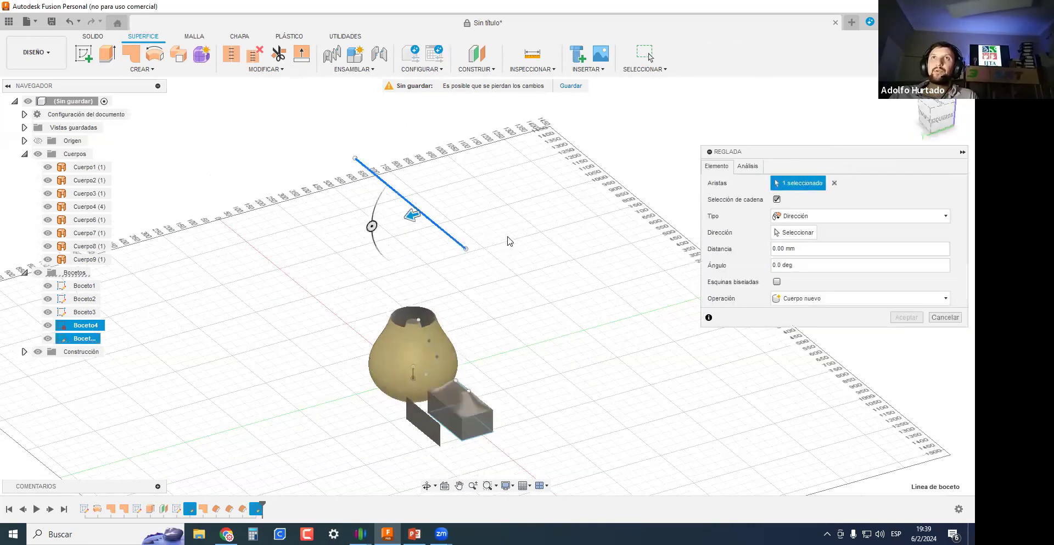
pyautogui.keyDown('shift'); pyautogui.moveTo(545, 195); pyautogui.dragTo(406, 257, button='middle'); pyautogui.keyUp('shift')
pyautogui.scroll(-3, 406, 257)
pyautogui.moveTo(358, 218); pyautogui.dragTo(552, 192)
pyautogui.moveTo(396, 183); pyautogui.dragTo(680, 196)
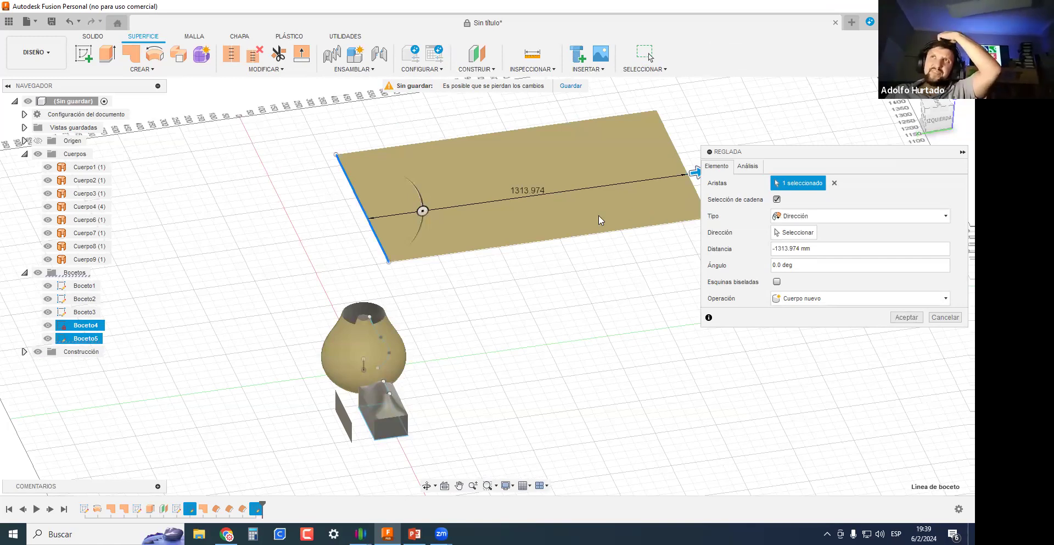
pyautogui.moveTo(560, 330); pyautogui.dragTo(556, 256, button='middle')
pyautogui.scroll(2, 513, 324)
pyautogui.scroll(-3, 513, 324)
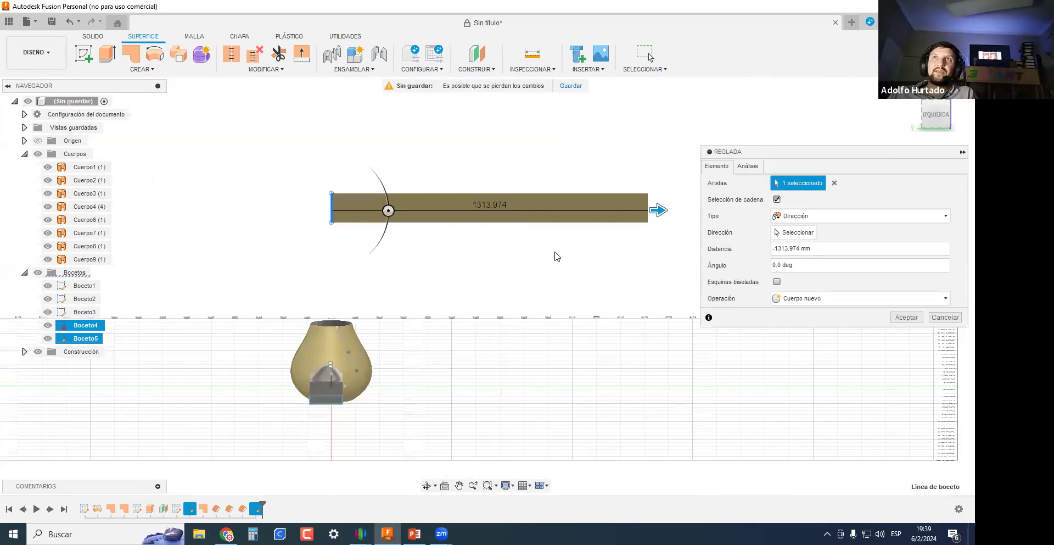
pyautogui.press('Escape')
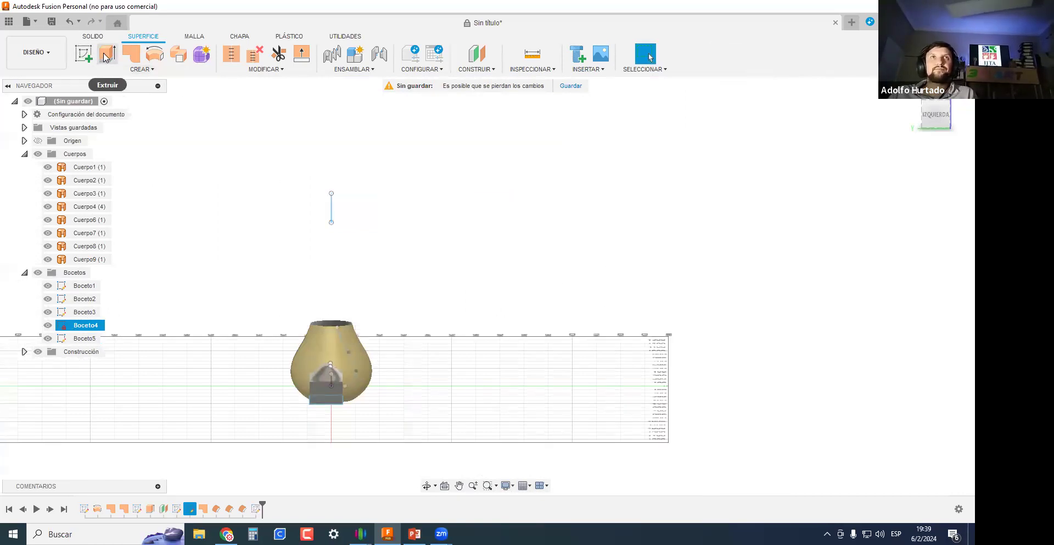
# Preview a surface extrusion of the line above the vase at a distance of 697.175 mm.
pyautogui.click(106, 58)
pyautogui.click(332, 216)
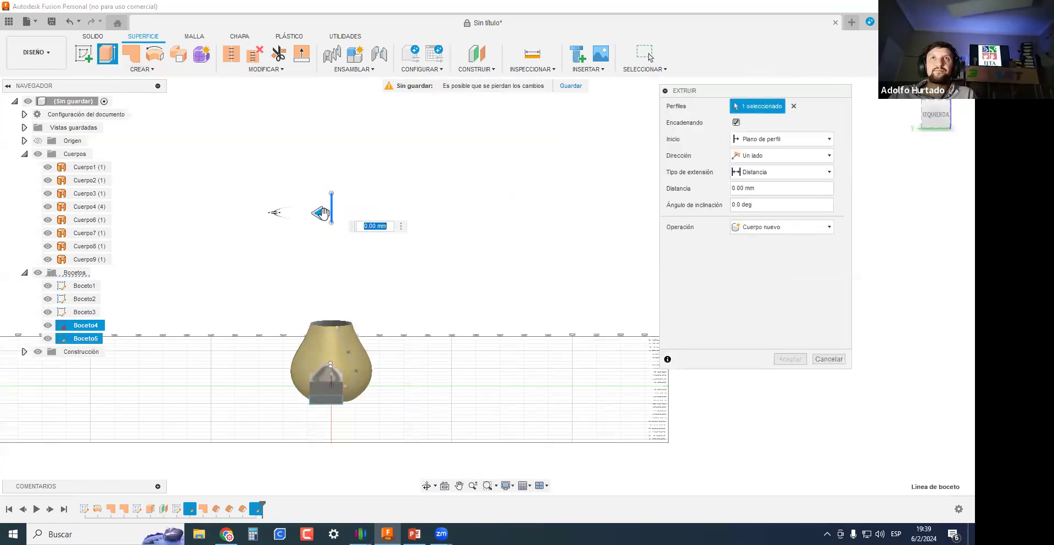
pyautogui.moveTo(320, 212); pyautogui.dragTo(210, 184)
pyautogui.keyDown('shift'); pyautogui.moveTo(396, 280); pyautogui.dragTo(235, 189, button='middle'); pyautogui.keyUp('shift')
pyautogui.scroll(1, 203, 216)
pyautogui.scroll(-2, 203, 243)
pyautogui.keyDown('shift'); pyautogui.moveTo(203, 243); pyautogui.dragTo(196, 262, button='middle'); pyautogui.keyUp('shift')
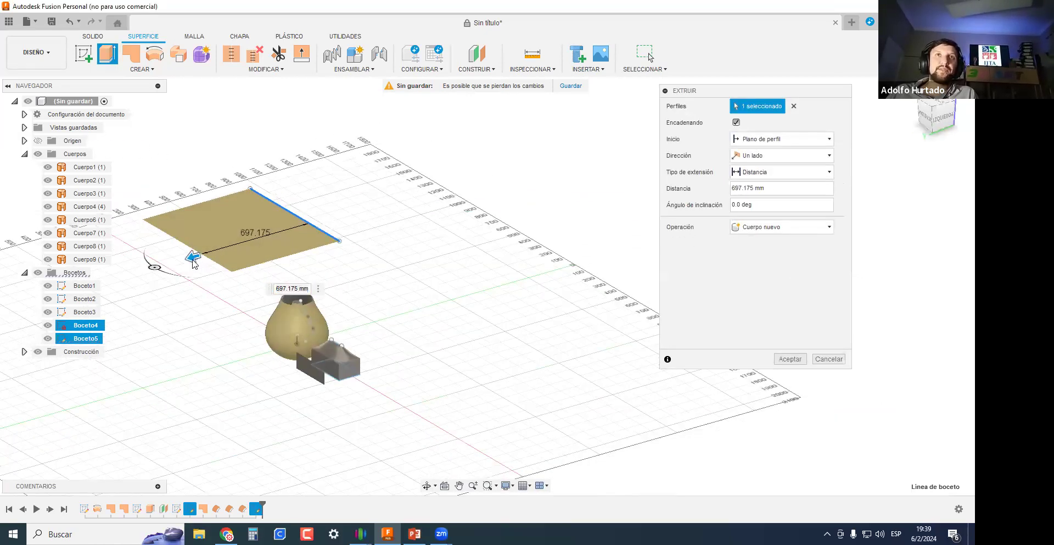
# Extend the extrusion preview to 1501.469 mm, try its taper angle handle, and discard the extrusion.
pyautogui.moveTo(185, 257); pyautogui.dragTo(109, 280)
pyautogui.scroll(-2, 257, 284)
pyautogui.scroll(2, 355, 289)
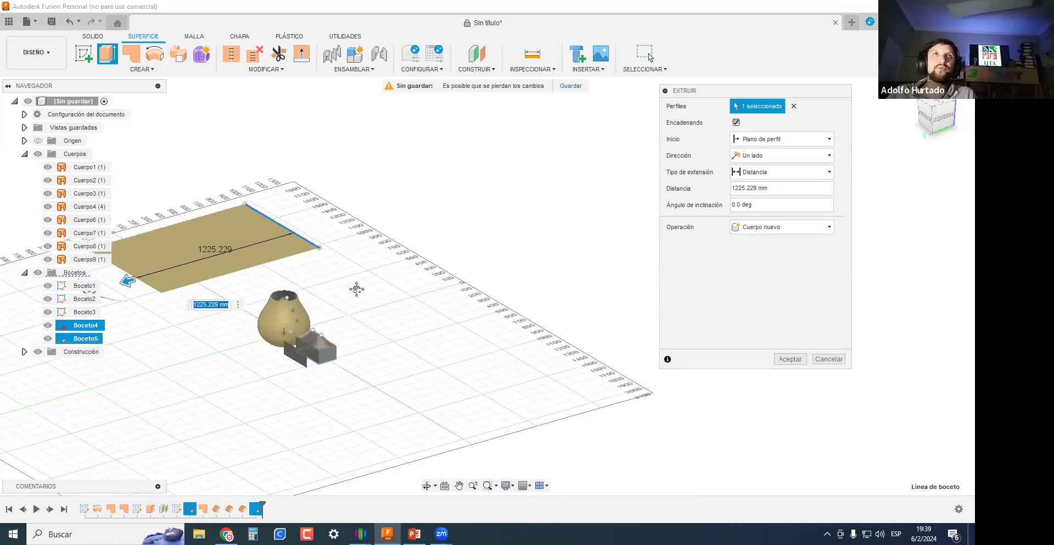
pyautogui.moveTo(105, 282); pyautogui.dragTo(311, 282, button='middle')
pyautogui.moveTo(312, 282); pyautogui.dragTo(259, 304)
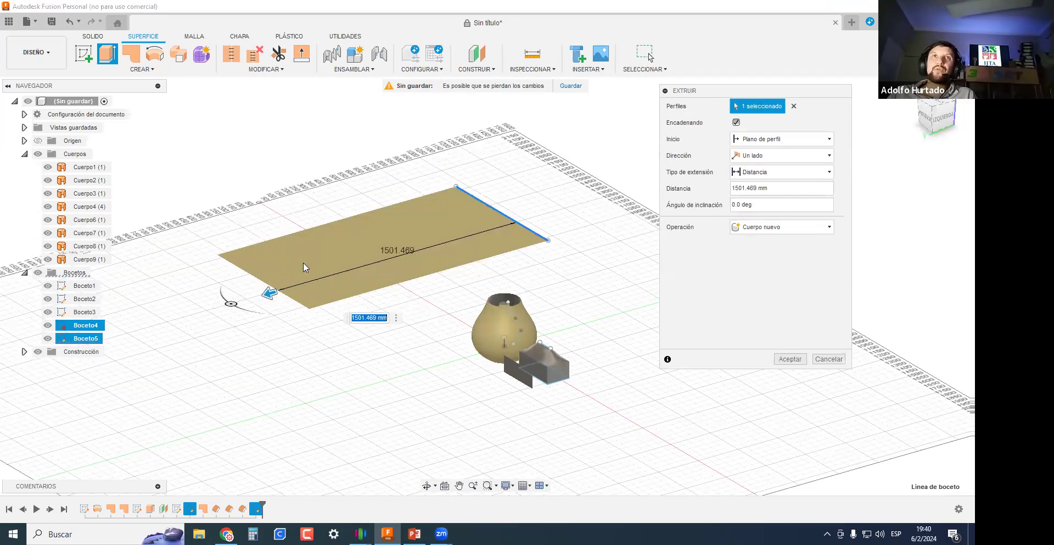
pyautogui.moveTo(231, 305)
pyautogui.mouseDown()
pyautogui.moveTo(222, 291)
pyautogui.moveTo(230, 297)
pyautogui.mouseUp()
pyautogui.moveTo(263, 292)
pyautogui.keyDown('shift'); pyautogui.mouseDown(button='middle')
pyautogui.moveTo(400, 358)
pyautogui.moveTo(359, 403)
pyautogui.moveTo(301, 313)
pyautogui.moveTo(400, 341)
pyautogui.moveTo(419, 353)
pyautogui.moveTo(415, 362)
pyautogui.mouseUp(button='middle'); pyautogui.keyUp('shift')
pyautogui.keyDown('shift'); pyautogui.moveTo(493, 362); pyautogui.dragTo(403, 316, button='middle'); pyautogui.keyUp('shift')
pyautogui.press('Escape')
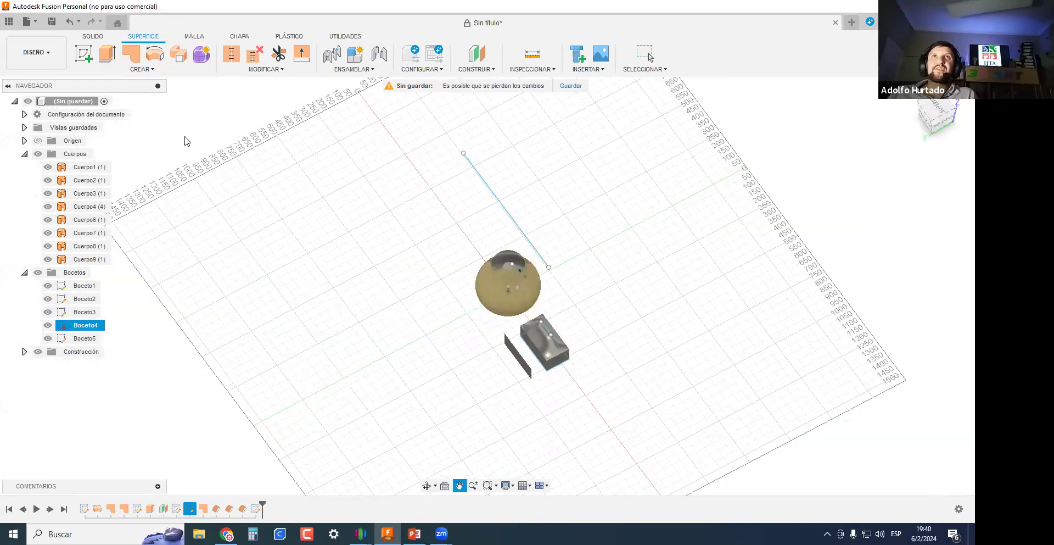
# Start a ruled surface from the line above the vase with type Dirección and preview it at 838.586 mm.
pyautogui.click(140, 69)
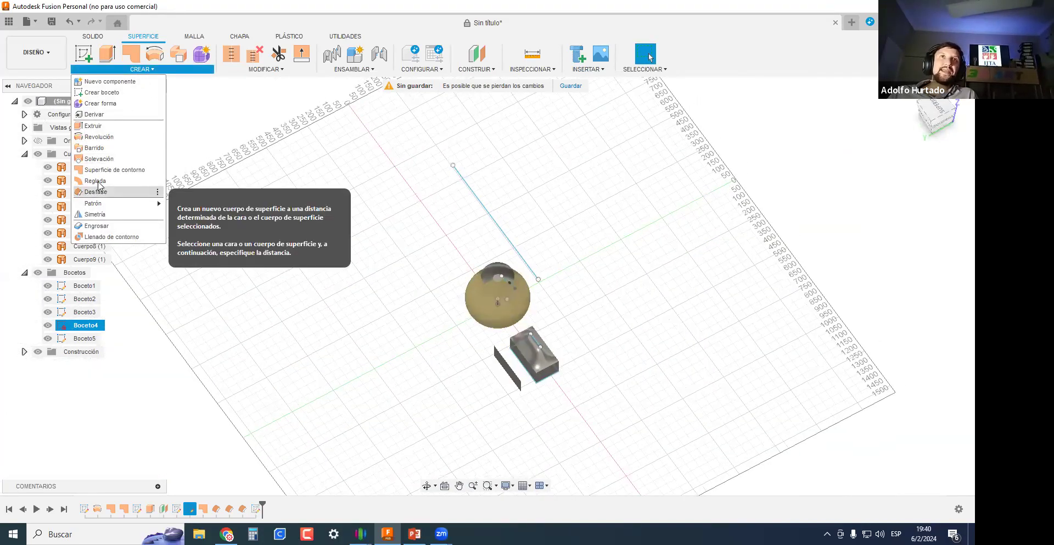
pyautogui.keyDown('shift'); pyautogui.moveTo(683, 284); pyautogui.dragTo(454, 229, button='middle'); pyautogui.keyUp('shift')
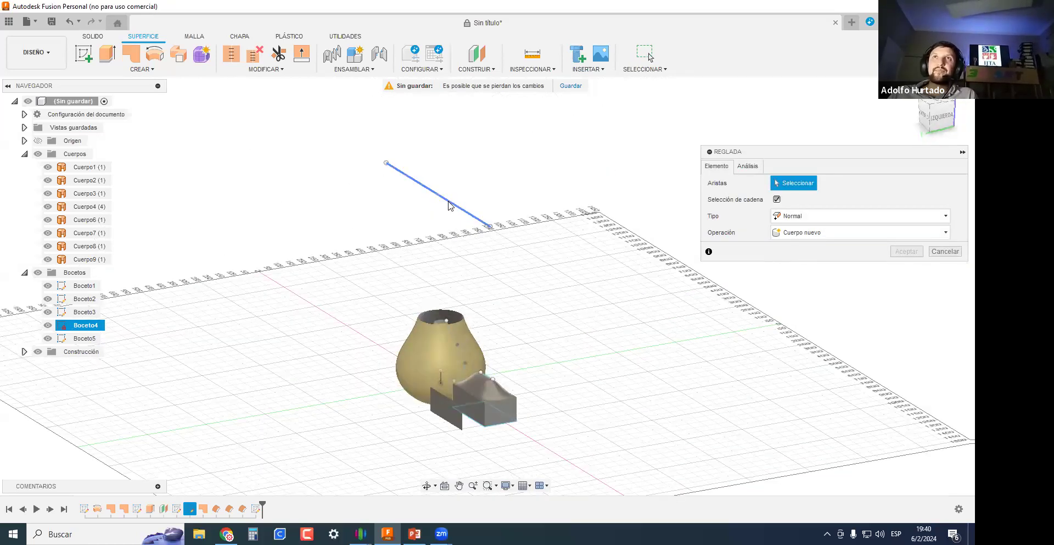
pyautogui.click(449, 205)
pyautogui.moveTo(441, 202); pyautogui.dragTo(248, 254)
pyautogui.keyDown('shift'); pyautogui.moveTo(332, 339); pyautogui.dragTo(272, 267, button='middle'); pyautogui.keyUp('shift')
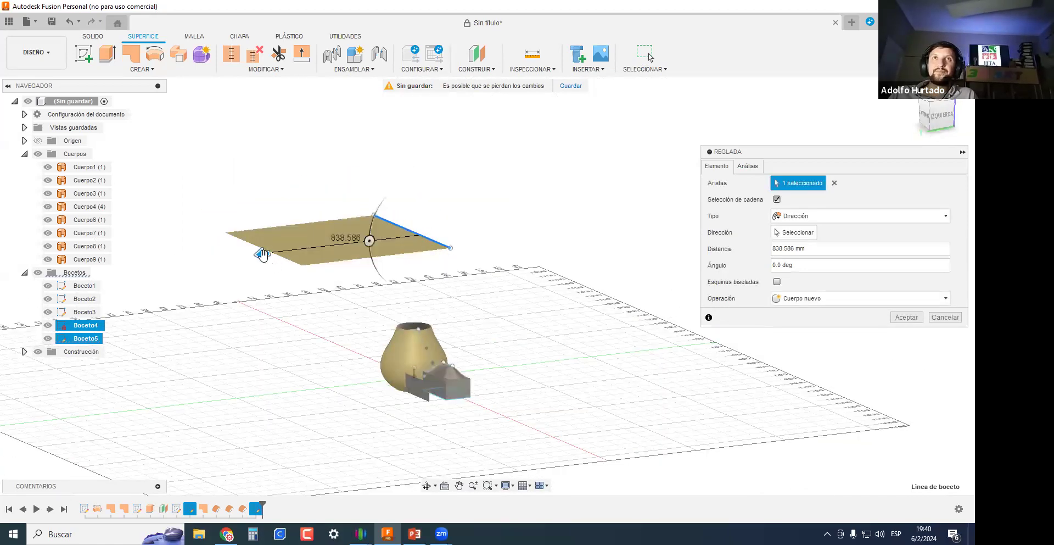
# Set the ruled surface preview to 831.751 mm and tilt it to 52.5 degrees, and discard it.
pyautogui.moveTo(297, 250); pyautogui.dragTo(267, 293)
pyautogui.moveTo(355, 302); pyautogui.dragTo(388, 348, button='middle')
pyautogui.moveTo(404, 286); pyautogui.dragTo(420, 238)
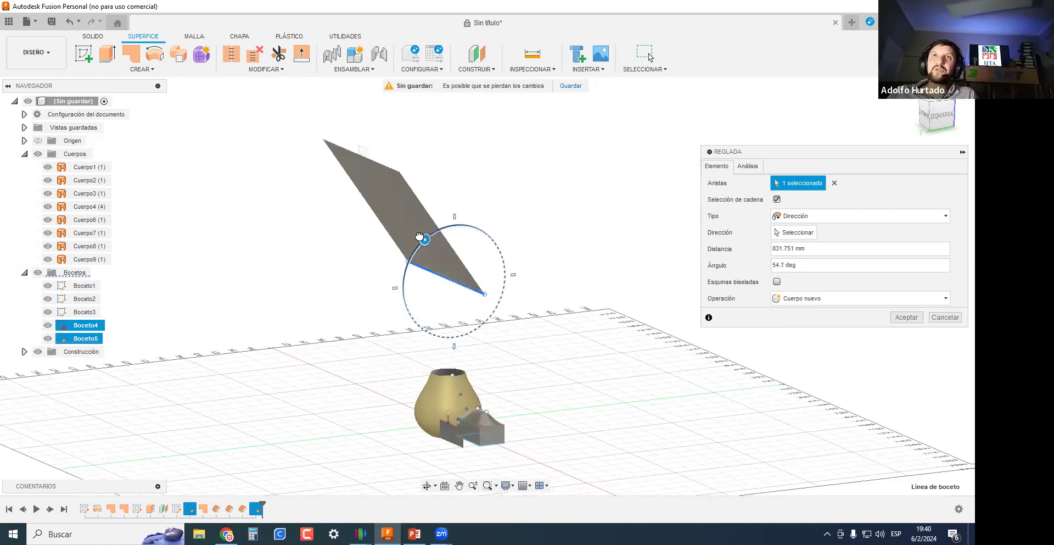
pyautogui.scroll(-3, 299, 372)
pyautogui.keyDown('shift'); pyautogui.moveTo(436, 309); pyautogui.dragTo(399, 291, button='middle'); pyautogui.keyUp('shift')
pyautogui.scroll(3, 375, 310)
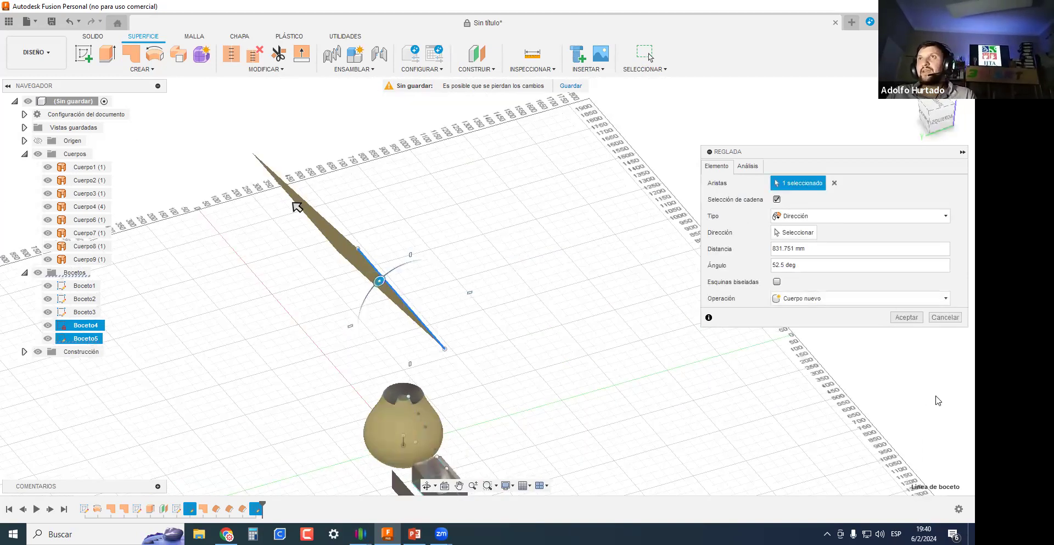
pyautogui.scroll(-3, 449, 280)
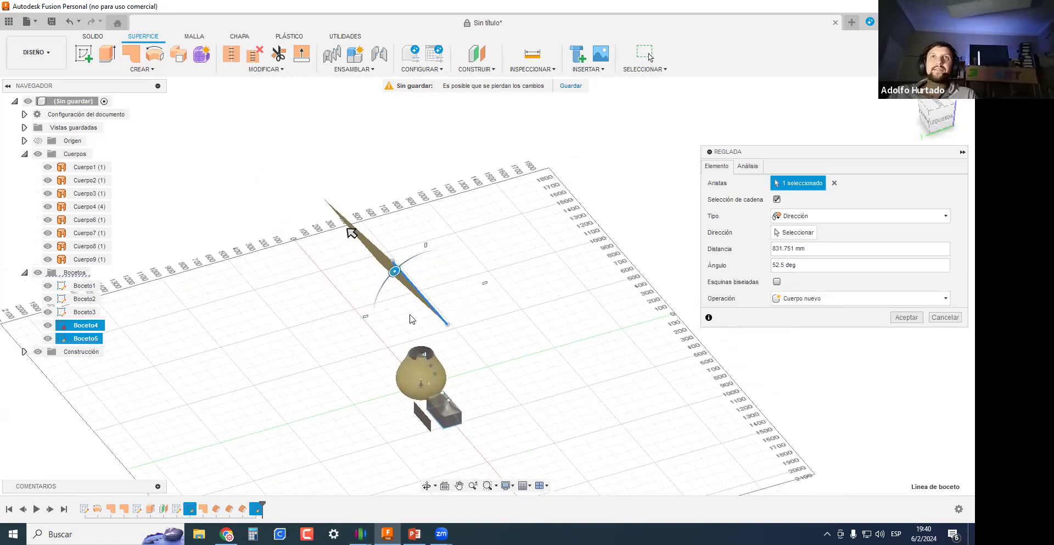
pyautogui.press('Escape')
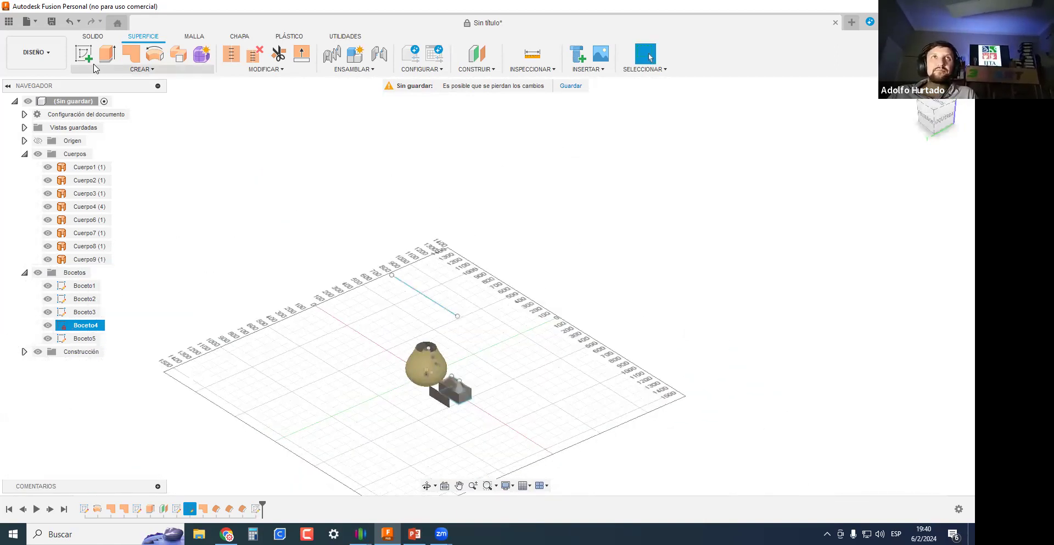
# Sketch a horizontal line on the horizontal origin plane, set back from the vase and the box.
pyautogui.click(83, 53)
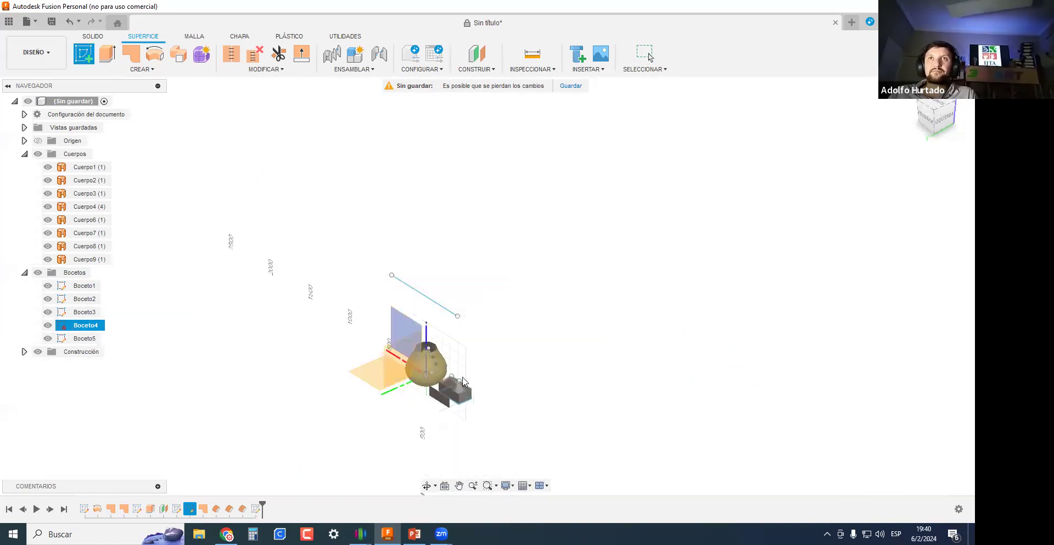
pyautogui.click(372, 375)
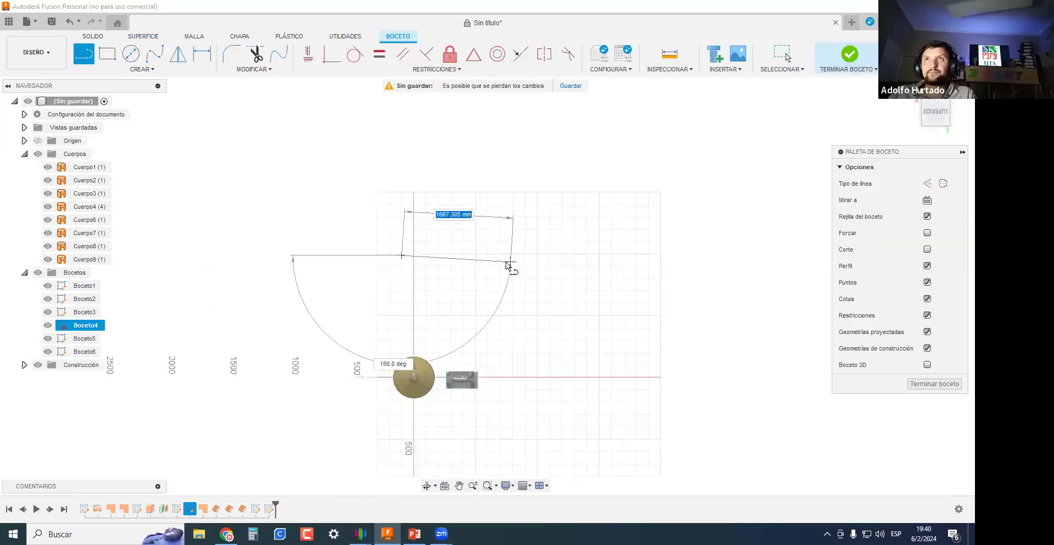
pyautogui.press('Return')
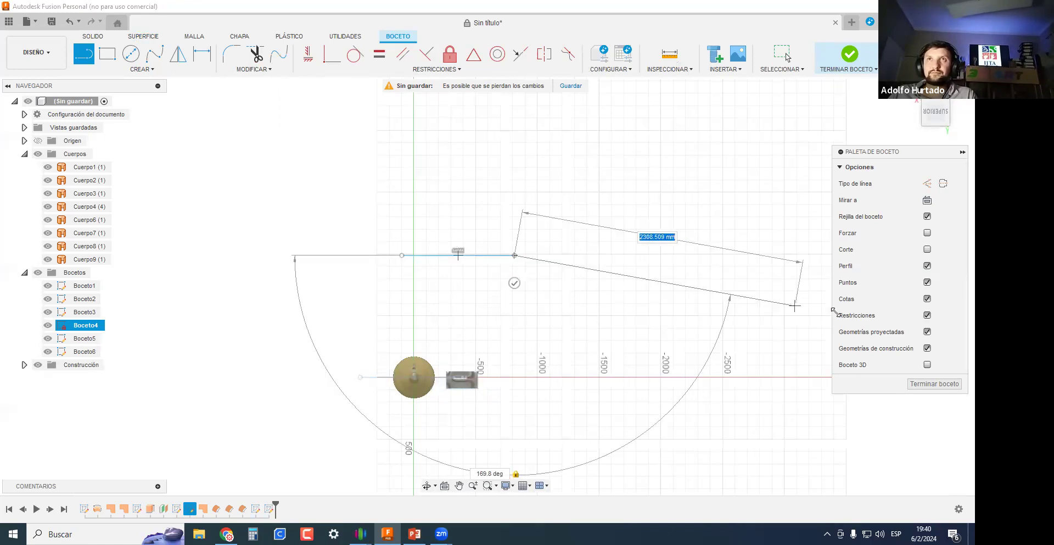
pyautogui.press('Escape')
# Continue the line with a spline curving from its end toward the box side, and finish the sketch.
pyautogui.scroll(2, 526, 274)
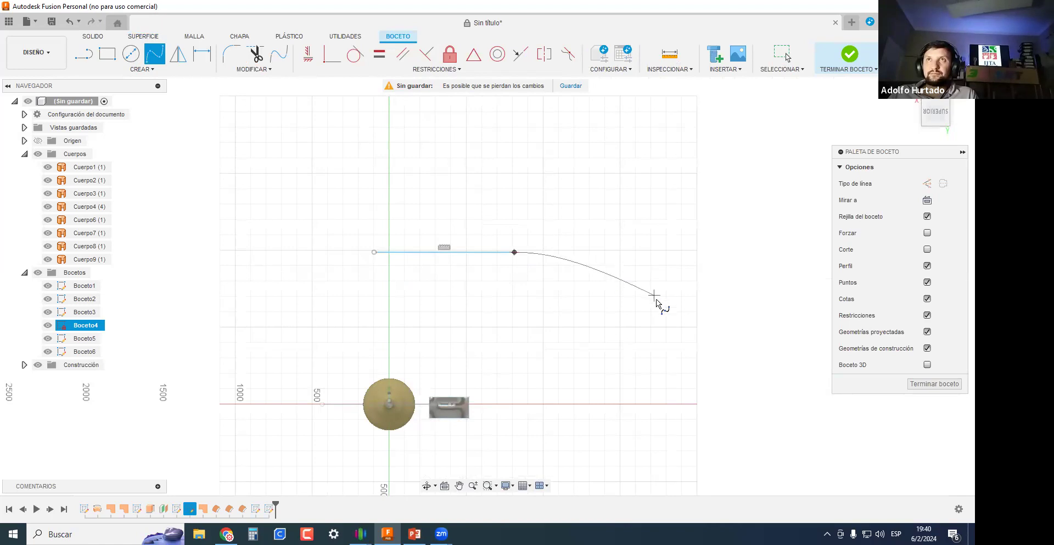
pyautogui.click(666, 323)
pyautogui.press('Escape')
pyautogui.scroll(2, 535, 255)
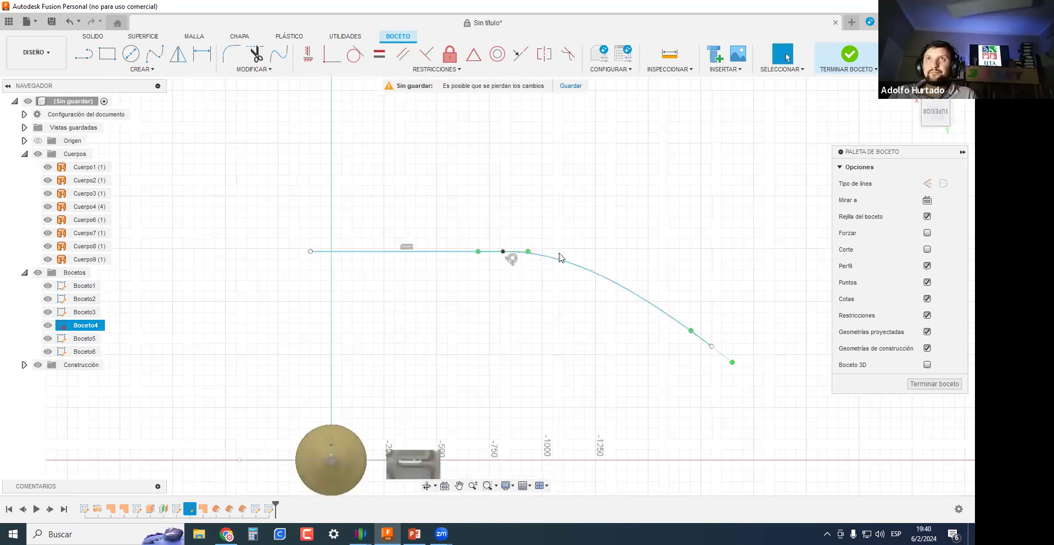
pyautogui.click(934, 383)
# Preview a surface extrusion of the line-and-spline chain at 966.492 mm with an 82.7-degree taper, and discard it.
pyautogui.moveTo(649, 371)
pyautogui.keyDown('shift'); pyautogui.mouseDown(button='middle')
pyautogui.moveTo(607, 325)
pyautogui.moveTo(427, 303)
pyautogui.moveTo(202, 164)
pyautogui.mouseUp(button='middle'); pyautogui.keyUp('shift')
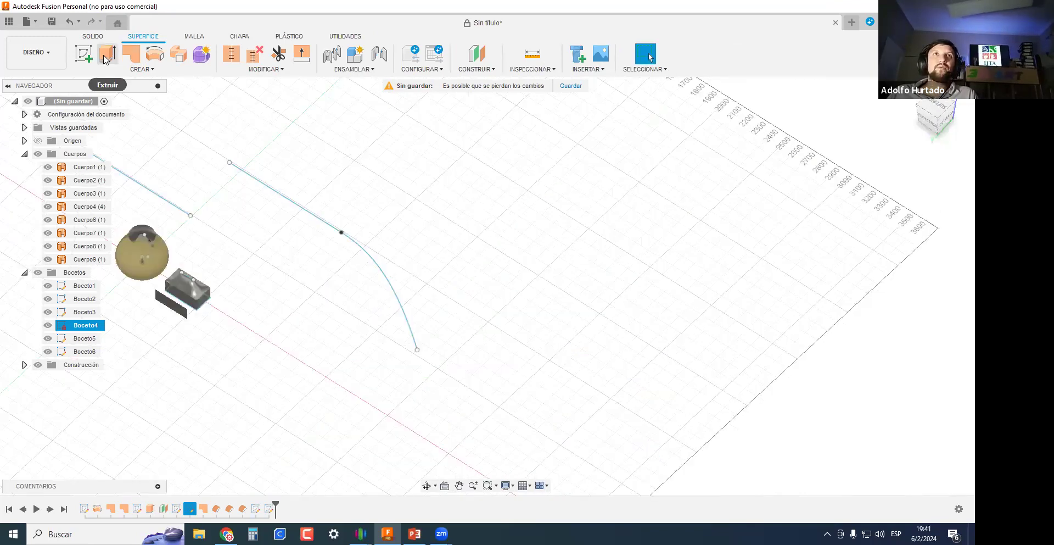
pyautogui.click(107, 53)
pyautogui.click(292, 208)
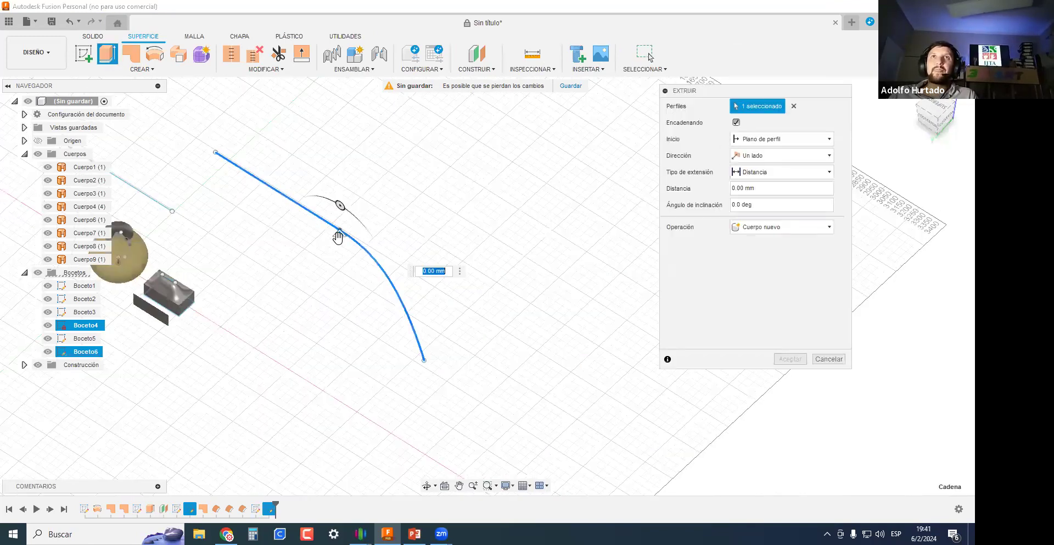
pyautogui.scroll(-2, 341, 235)
pyautogui.moveTo(341, 236); pyautogui.dragTo(335, 155)
pyautogui.keyDown('shift'); pyautogui.moveTo(484, 190); pyautogui.dragTo(309, 102, button='middle'); pyautogui.keyUp('shift')
pyautogui.moveTo(309, 102); pyautogui.dragTo(289, 253)
pyautogui.keyDown('shift'); pyautogui.moveTo(289, 253); pyautogui.dragTo(373, 159, button='middle'); pyautogui.keyUp('shift')
pyautogui.moveTo(360, 145); pyautogui.dragTo(424, 155)
pyautogui.scroll(-3, 362, 277)
pyautogui.keyDown('shift'); pyautogui.moveTo(495, 340); pyautogui.dragTo(486, 297, button='middle'); pyautogui.keyUp('shift')
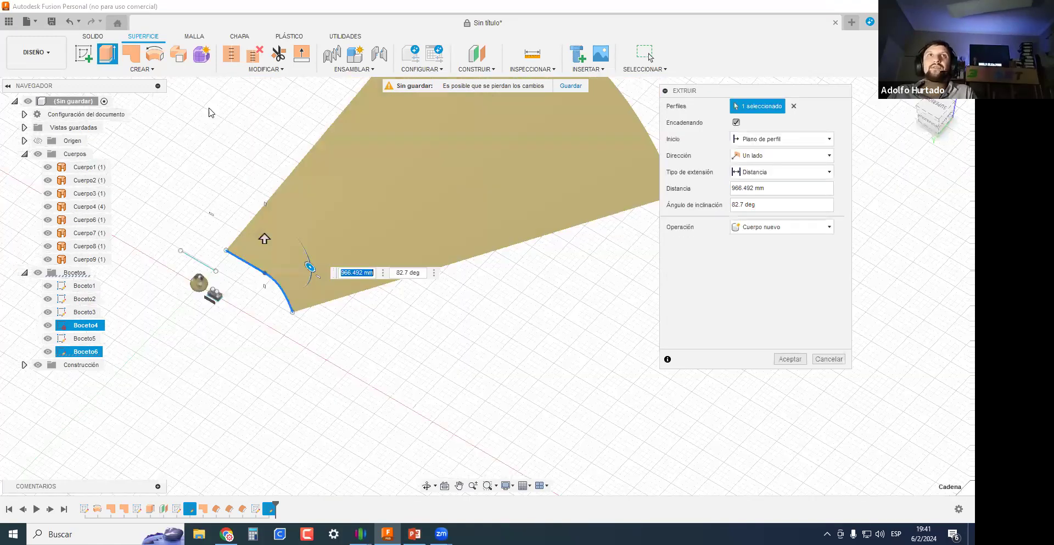
pyautogui.press('Escape')
# Create a ruled surface from the line-and-spline chain with type Dirección, distance 1493.595 mm and angle 49.0 degrees.
pyautogui.click(143, 70)
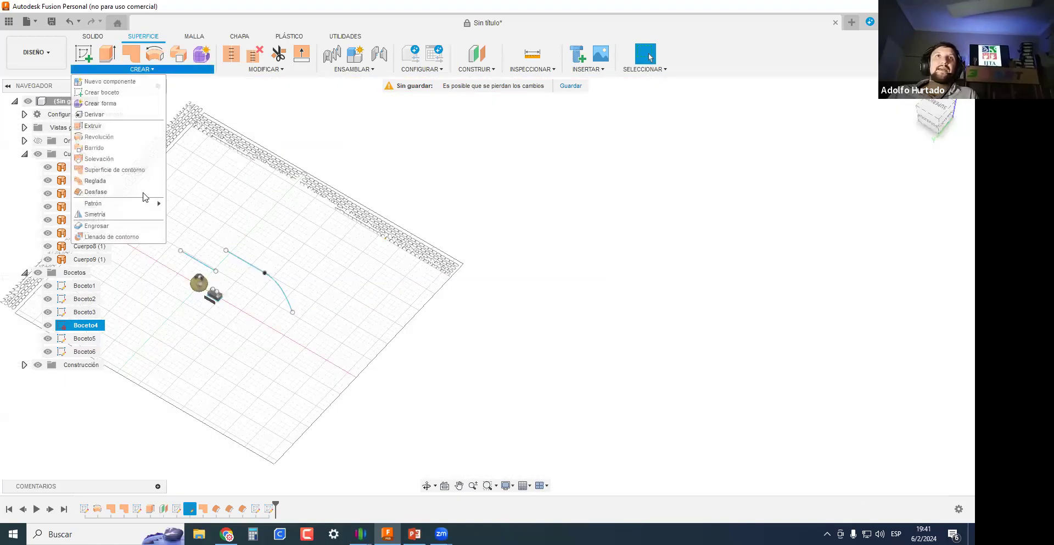
pyautogui.click(107, 180)
pyautogui.keyDown('shift'); pyautogui.moveTo(236, 258); pyautogui.dragTo(249, 249, button='middle'); pyautogui.keyUp('shift')
pyautogui.click(243, 244)
pyautogui.moveTo(249, 248); pyautogui.dragTo(255, 144)
pyautogui.moveTo(251, 212); pyautogui.dragTo(223, 238)
pyautogui.keyDown('shift'); pyautogui.moveTo(247, 217); pyautogui.dragTo(310, 298, button='middle'); pyautogui.keyUp('shift')
pyautogui.scroll(3, 351, 251)
pyautogui.scroll(-2, 311, 298)
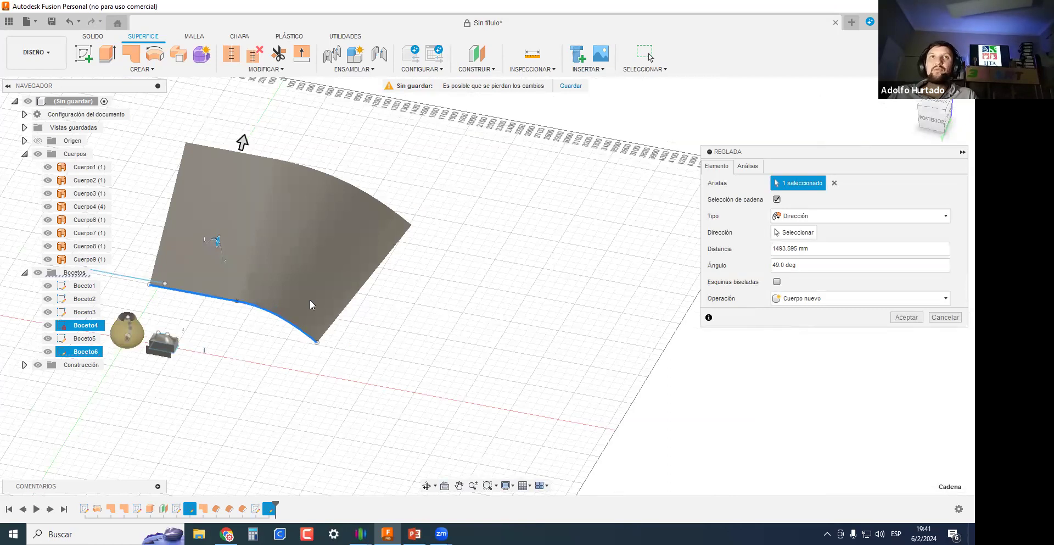
pyautogui.keyDown('shift'); pyautogui.moveTo(333, 336); pyautogui.dragTo(357, 442, button='middle'); pyautogui.keyUp('shift')
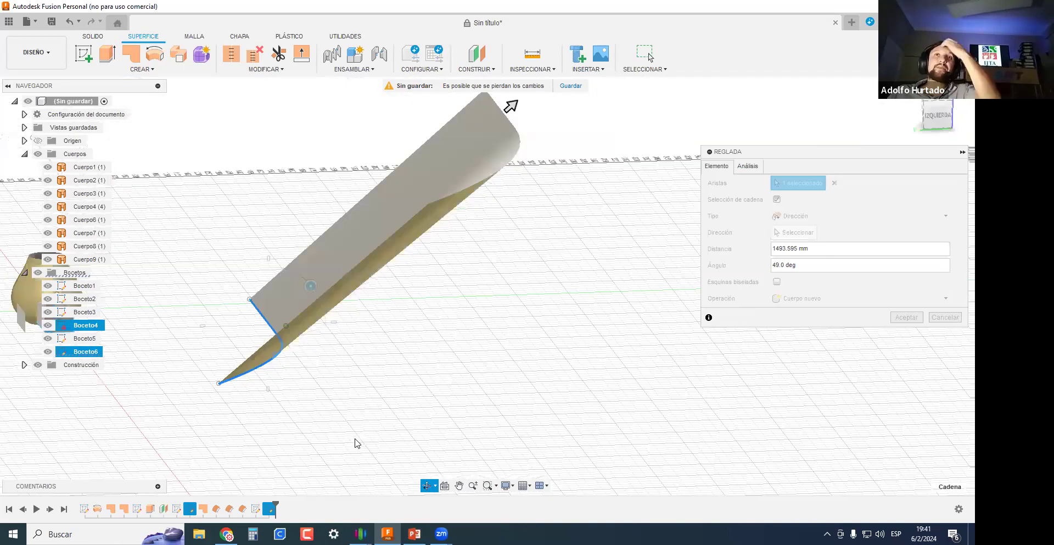
pyautogui.keyDown('shift'); pyautogui.moveTo(360, 378); pyautogui.dragTo(488, 368, button='middle'); pyautogui.keyUp('shift')
pyautogui.press('Return')
# Examine the new ruled surface's flat and curved portions beside the vase and box.
pyautogui.scroll(-3, 489, 368)
pyautogui.keyDown('shift'); pyautogui.moveTo(396, 229); pyautogui.dragTo(364, 196, button='middle'); pyautogui.keyUp('shift')
pyautogui.scroll(2, 367, 204)
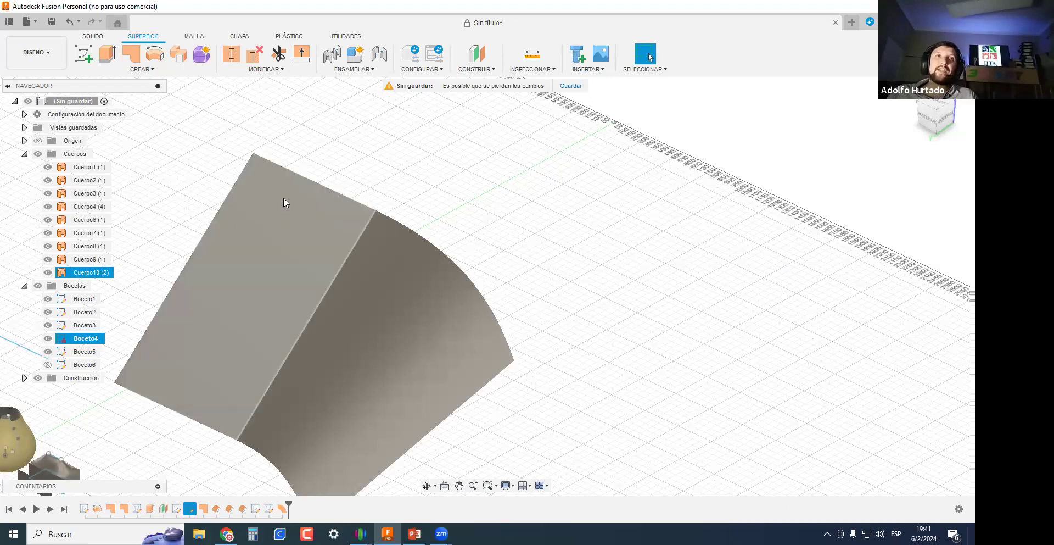
pyautogui.scroll(-2, 283, 198)
pyautogui.moveTo(278, 423); pyautogui.dragTo(206, 390, button='middle')
pyautogui.scroll(-3, 206, 390)
pyautogui.scroll(8, 242, 426)
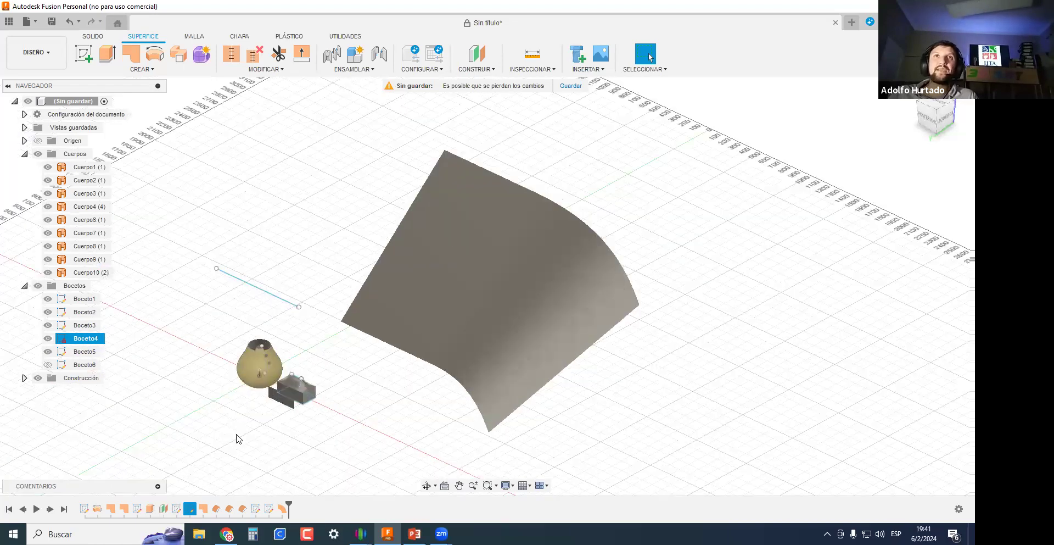
# Open the sketch of the line above the vase to inspect it, and close it without editing.
pyautogui.click(263, 258)
pyautogui.moveTo(362, 296)
pyautogui.keyDown('shift'); pyautogui.mouseDown(button='middle')
pyautogui.moveTo(348, 283)
pyautogui.moveTo(367, 294)
pyautogui.mouseUp(button='middle'); pyautogui.keyUp('shift')
pyautogui.keyDown('shift'); pyautogui.moveTo(195, 338); pyautogui.dragTo(278, 300, button='middle'); pyautogui.keyUp('shift')
pyautogui.click(277, 301)
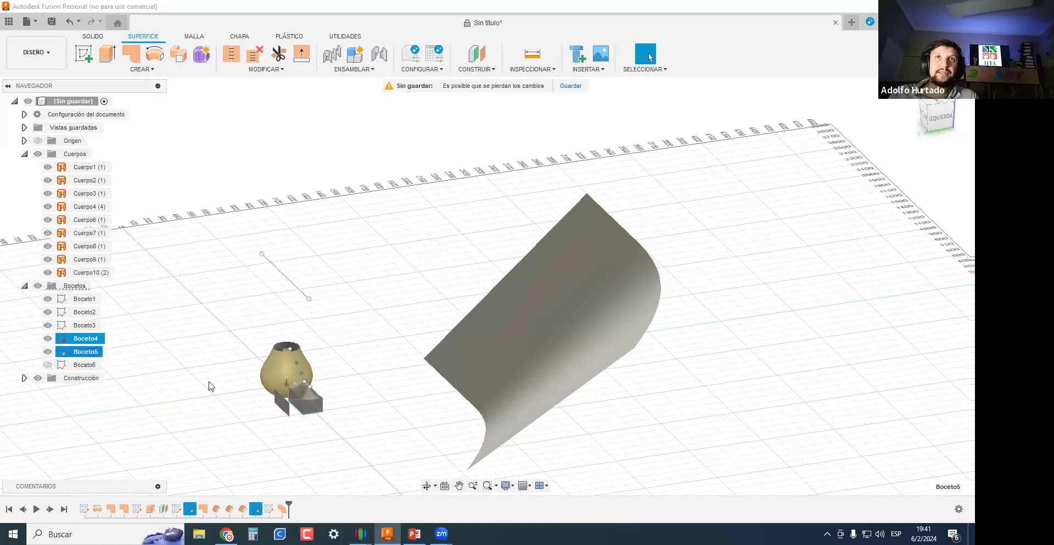
pyautogui.keyDown('shift'); pyautogui.moveTo(229, 372); pyautogui.dragTo(241, 372, button='middle'); pyautogui.keyUp('shift')
pyautogui.doubleClick(84, 350)
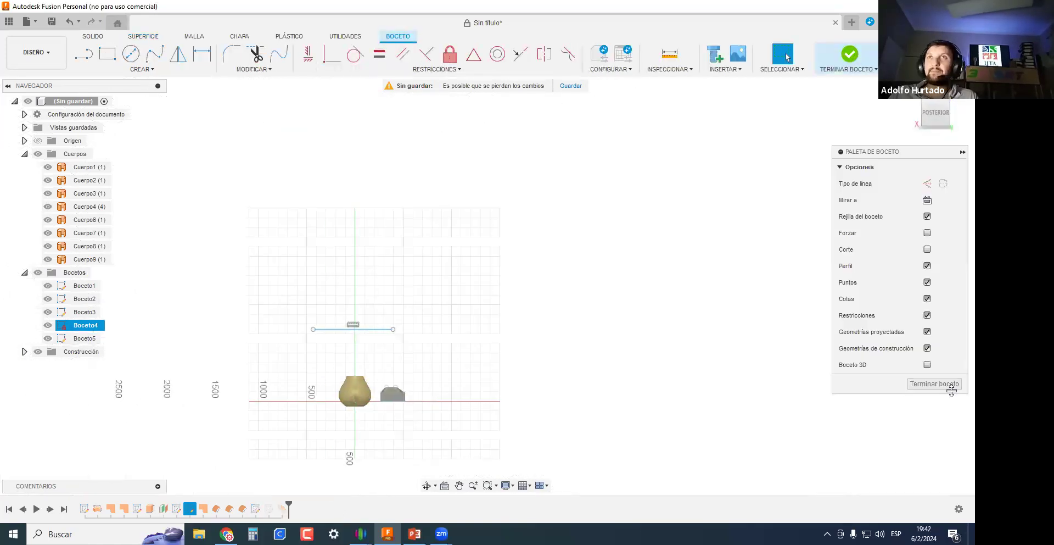
pyautogui.click(934, 383)
pyautogui.moveTo(607, 365)
pyautogui.keyDown('shift'); pyautogui.mouseDown(button='middle')
pyautogui.moveTo(583, 362)
pyautogui.moveTo(483, 401)
pyautogui.mouseUp(button='middle'); pyautogui.keyUp('shift')
pyautogui.scroll(4, 379, 331)
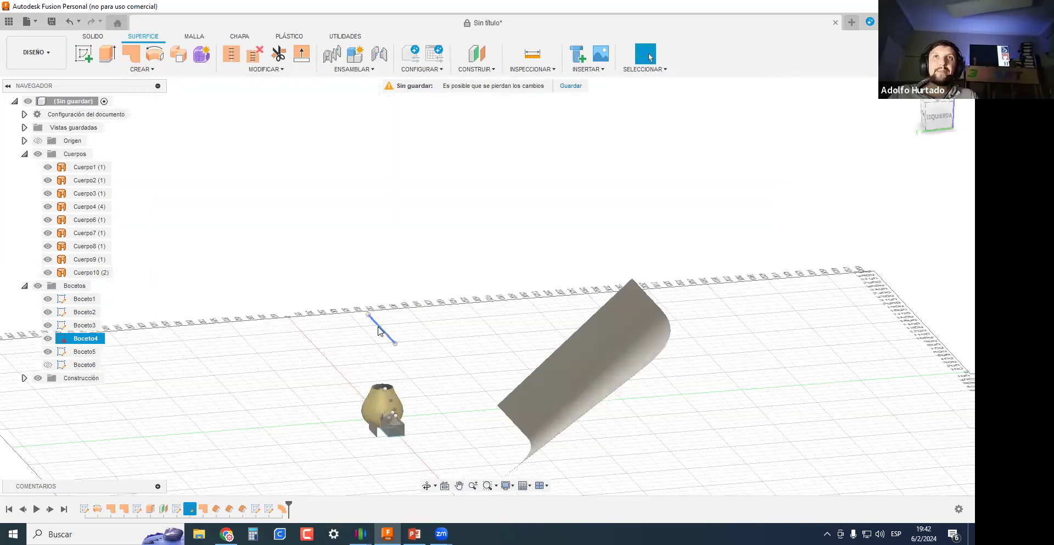
# Start a ruled surface with chain selection disabled and select only the upper curved edge of the existing ruled surface.
pyautogui.keyDown('shift'); pyautogui.moveTo(308, 348); pyautogui.dragTo(595, 380, button='middle'); pyautogui.keyUp('shift')
pyautogui.moveTo(594, 379); pyautogui.dragTo(379, 332, button='middle')
pyautogui.click(137, 71)
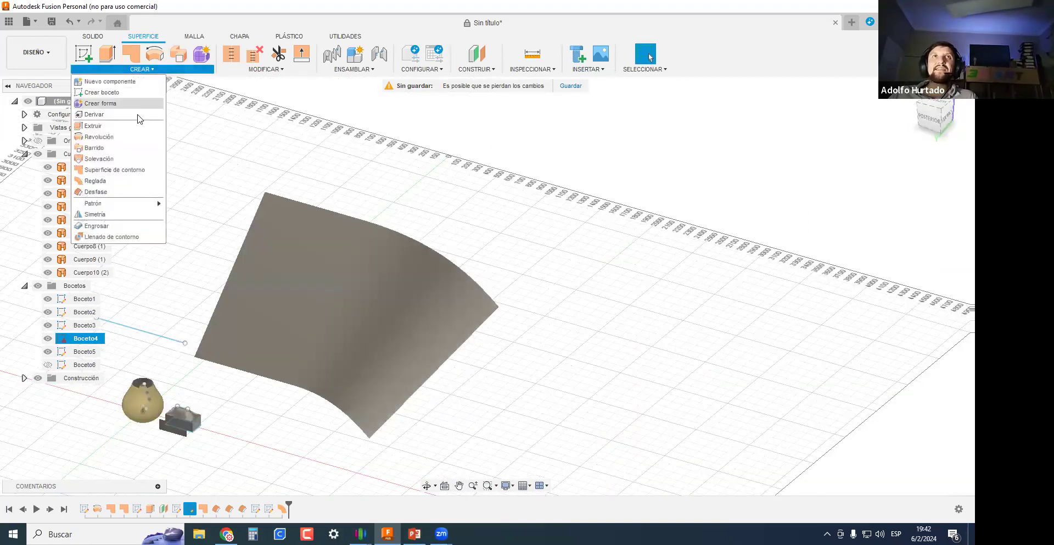
pyautogui.click(97, 181)
pyautogui.keyDown('shift'); pyautogui.moveTo(532, 344); pyautogui.dragTo(478, 312, button='middle'); pyautogui.keyUp('shift')
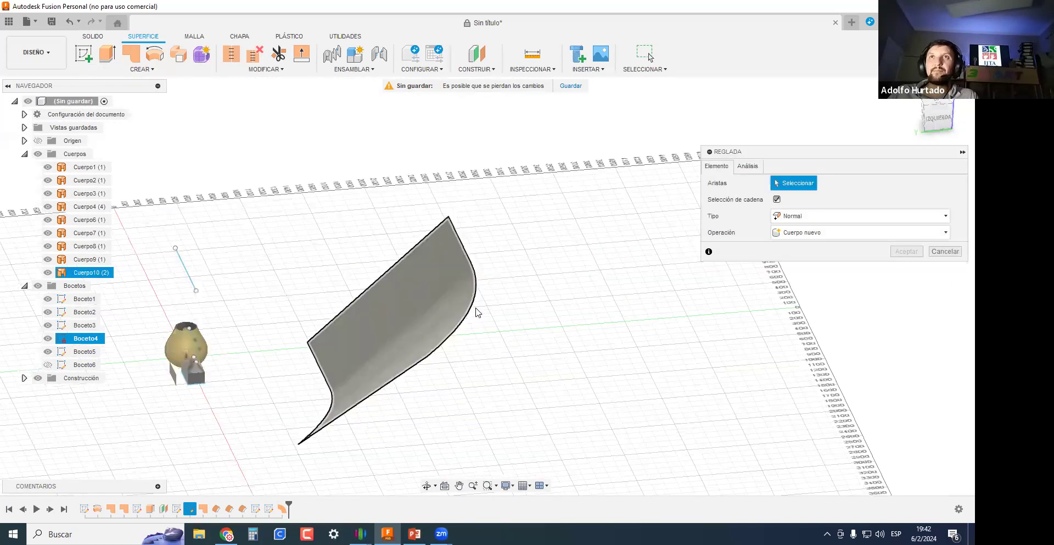
pyautogui.scroll(1, 597, 329)
pyautogui.scroll(1, 451, 305)
pyautogui.scroll(-2, 477, 360)
pyautogui.keyDown('shift'); pyautogui.moveTo(477, 359); pyautogui.dragTo(511, 352, button='middle'); pyautogui.keyUp('shift')
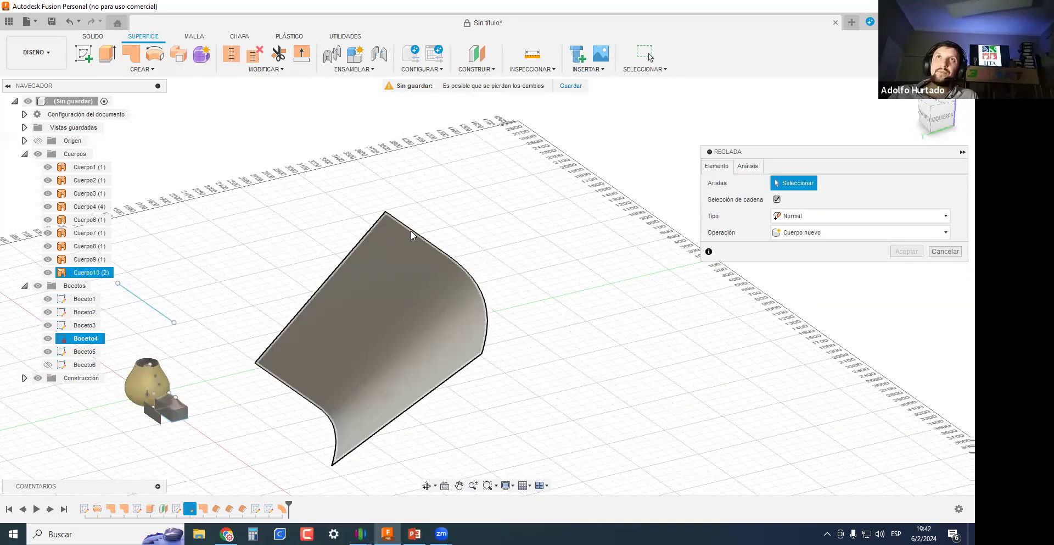
pyautogui.click(776, 200)
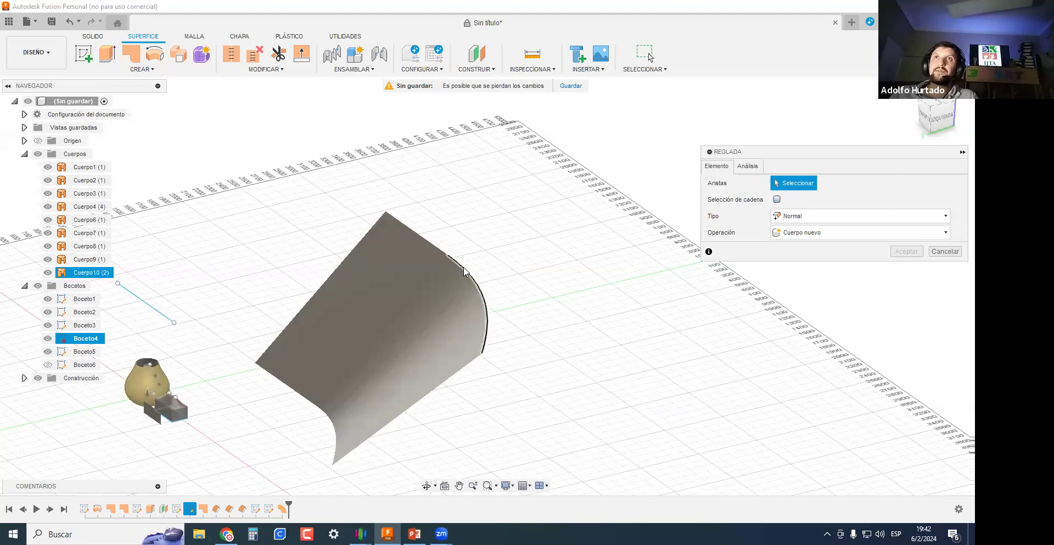
pyautogui.click(429, 249)
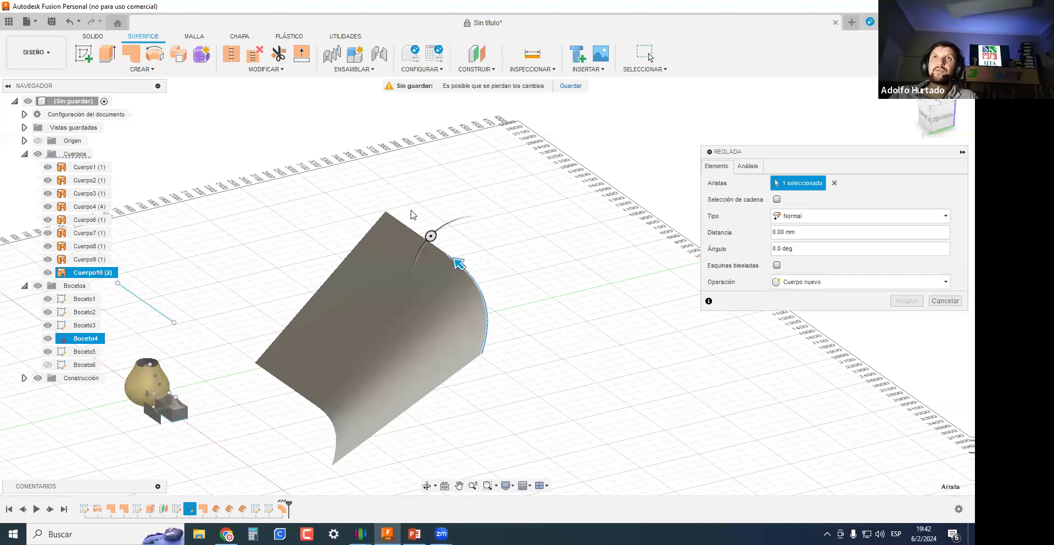
# Preview the Normal ruled surface from the curved edge at 565.389 mm and tilt it with its angle handle.
pyautogui.keyDown('shift'); pyautogui.moveTo(537, 322); pyautogui.dragTo(550, 332, button='middle'); pyautogui.keyUp('shift')
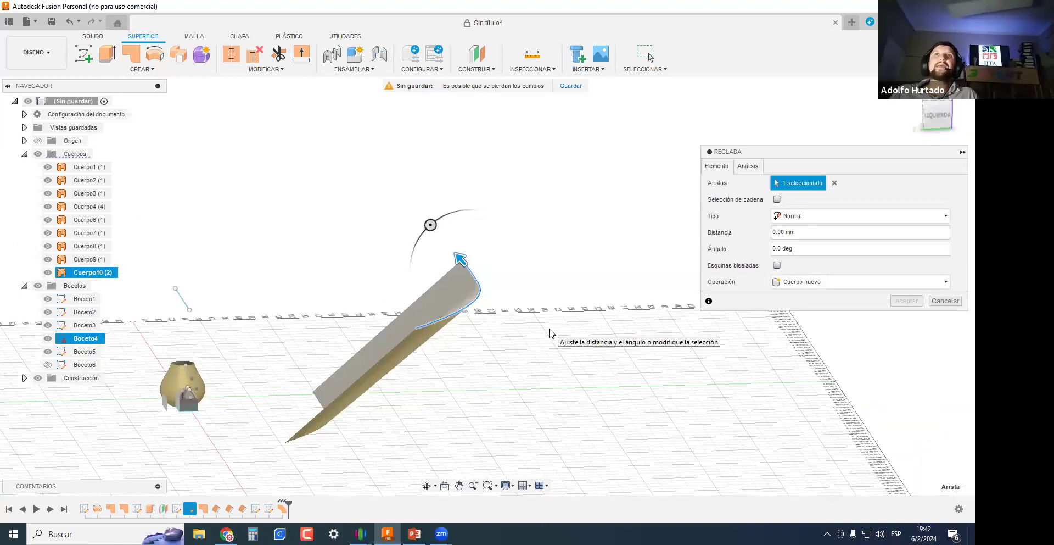
pyautogui.scroll(3, 460, 257)
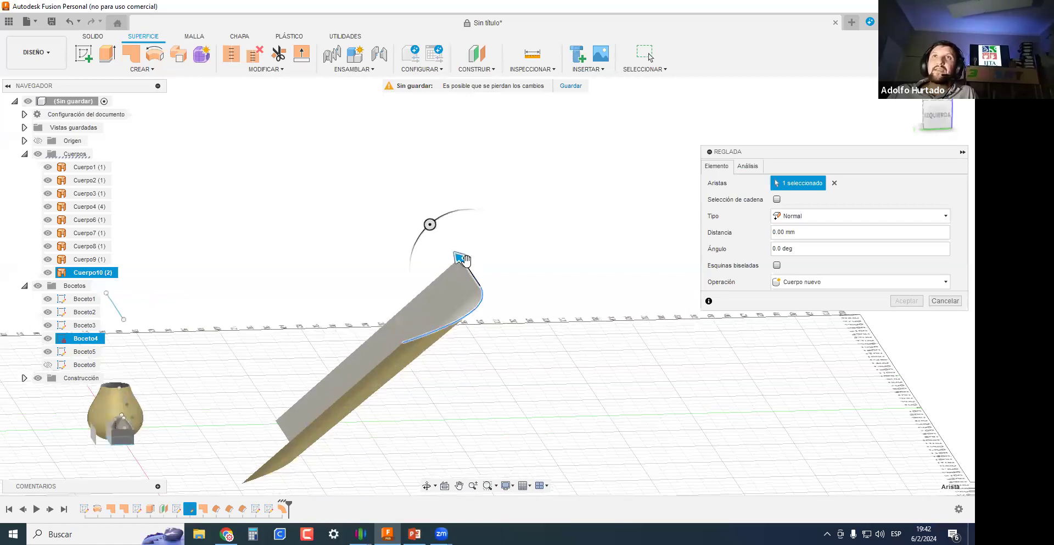
pyautogui.moveTo(460, 257); pyautogui.dragTo(382, 171)
pyautogui.moveTo(381, 335)
pyautogui.keyDown('shift'); pyautogui.mouseDown(button='middle')
pyautogui.moveTo(489, 377)
pyautogui.moveTo(624, 370)
pyautogui.moveTo(358, 290)
pyautogui.moveTo(179, 313)
pyautogui.mouseUp(button='middle'); pyautogui.keyUp('shift')
pyautogui.moveTo(179, 313); pyautogui.dragTo(223, 237)
pyautogui.moveTo(504, 310)
pyautogui.keyDown('shift'); pyautogui.mouseDown(button='middle')
pyautogui.moveTo(525, 332)
pyautogui.moveTo(500, 344)
pyautogui.moveTo(640, 361)
pyautogui.moveTo(665, 377)
pyautogui.mouseUp(button='middle'); pyautogui.keyUp('shift')
# Keep the ruled surface type as Normal, set its angle to 0 degrees, and inspect the preview from the side.
pyautogui.click(799, 218)
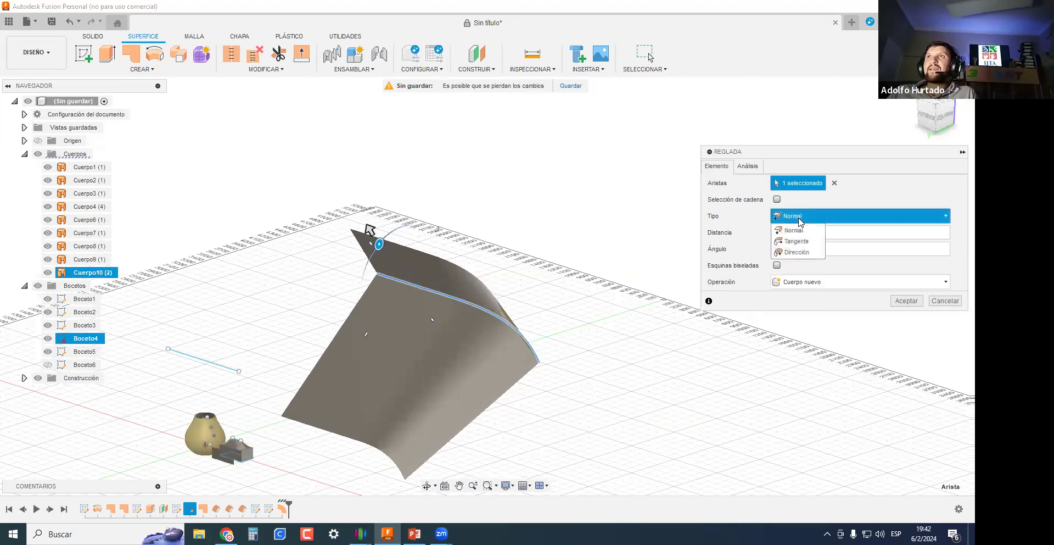
pyautogui.click(803, 233)
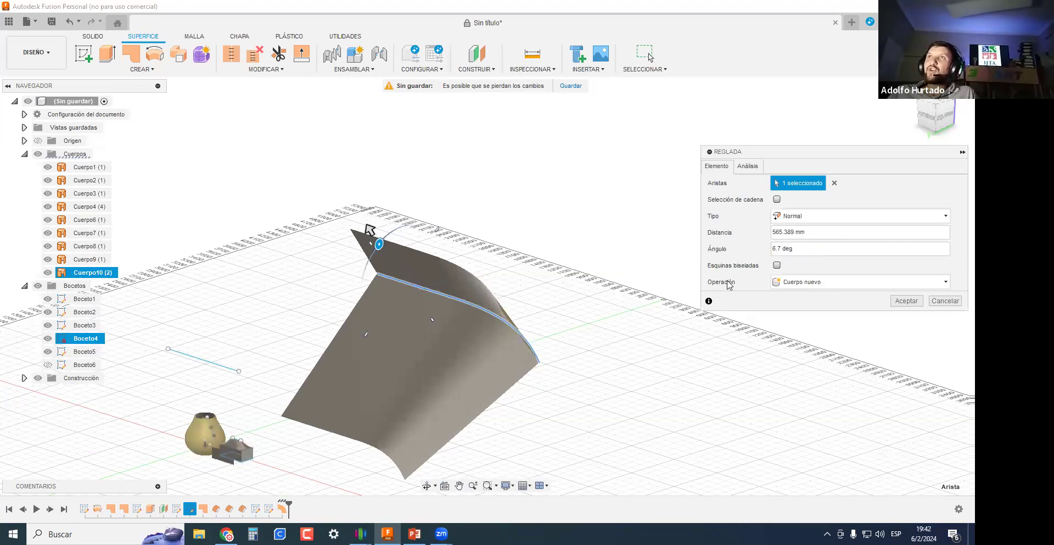
pyautogui.doubleClick(799, 251)
pyautogui.keyDown('shift'); pyautogui.moveTo(651, 315); pyautogui.dragTo(647, 403, button='middle'); pyautogui.keyUp('shift')
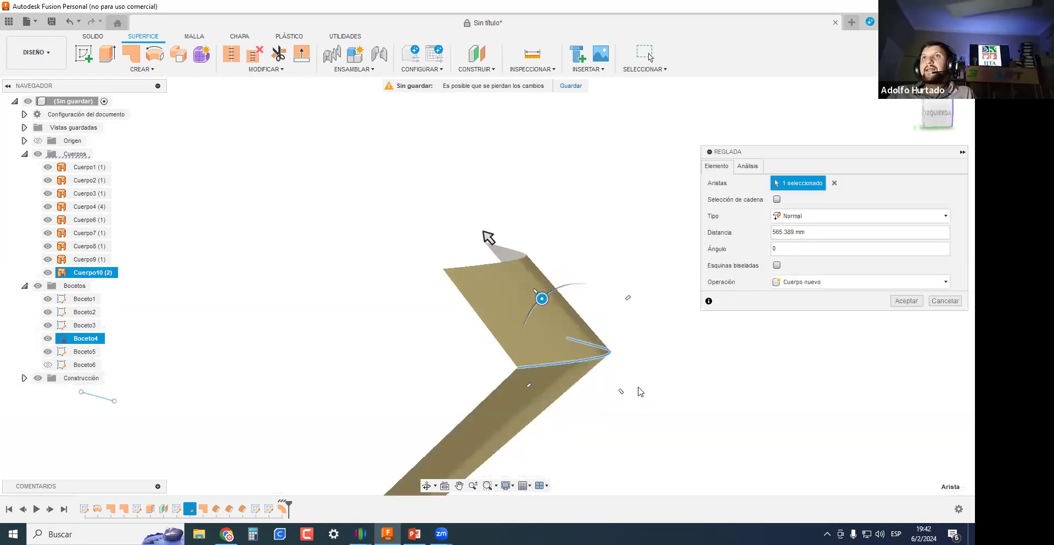
pyautogui.keyDown('shift'); pyautogui.moveTo(566, 263); pyautogui.dragTo(628, 354, button='middle'); pyautogui.keyUp('shift')
pyautogui.keyDown('shift'); pyautogui.moveTo(660, 419); pyautogui.dragTo(684, 387, button='middle'); pyautogui.keyUp('shift')
pyautogui.keyDown('shift'); pyautogui.moveTo(586, 341); pyautogui.dragTo(692, 354, button='middle'); pyautogui.keyUp('shift')
# Change the ruled surface type to Tangente and extend its distance to 1015.787 mm.
pyautogui.click(793, 217)
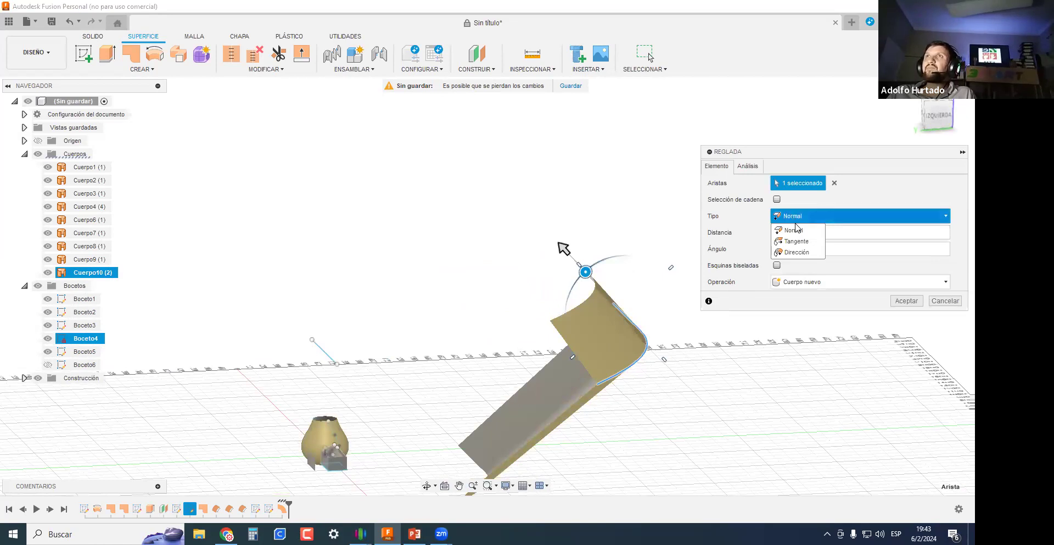
pyautogui.click(797, 241)
pyautogui.keyDown('shift'); pyautogui.moveTo(679, 385); pyautogui.dragTo(530, 218, button='middle'); pyautogui.keyUp('shift')
pyautogui.moveTo(520, 196); pyautogui.dragTo(555, 144)
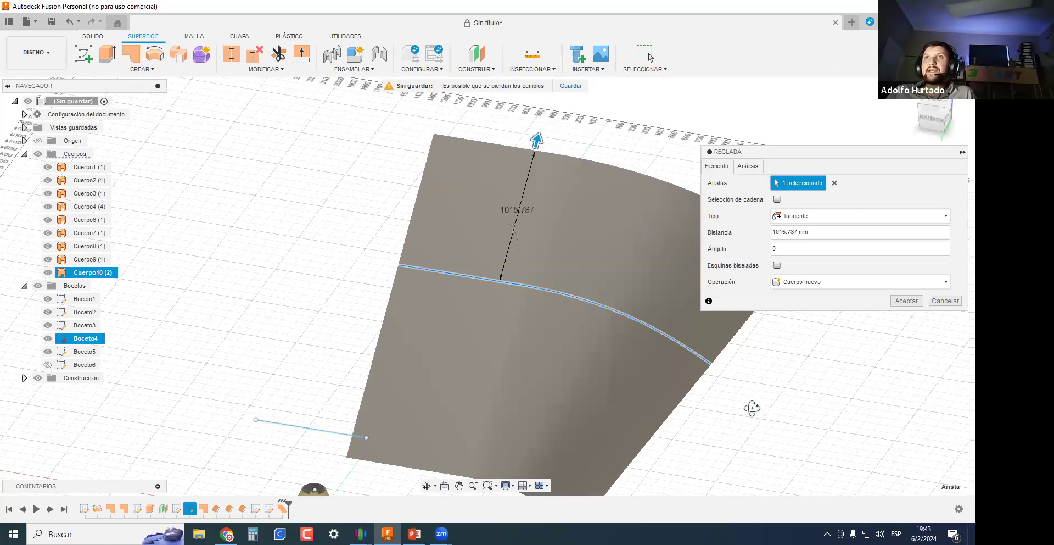
pyautogui.keyDown('shift'); pyautogui.moveTo(753, 408); pyautogui.dragTo(704, 369, button='middle'); pyautogui.keyUp('shift')
# Switch the ruled surface type to Dirección and use the vertical edge of the flat surface beside the box as its direction.
pyautogui.click(802, 215)
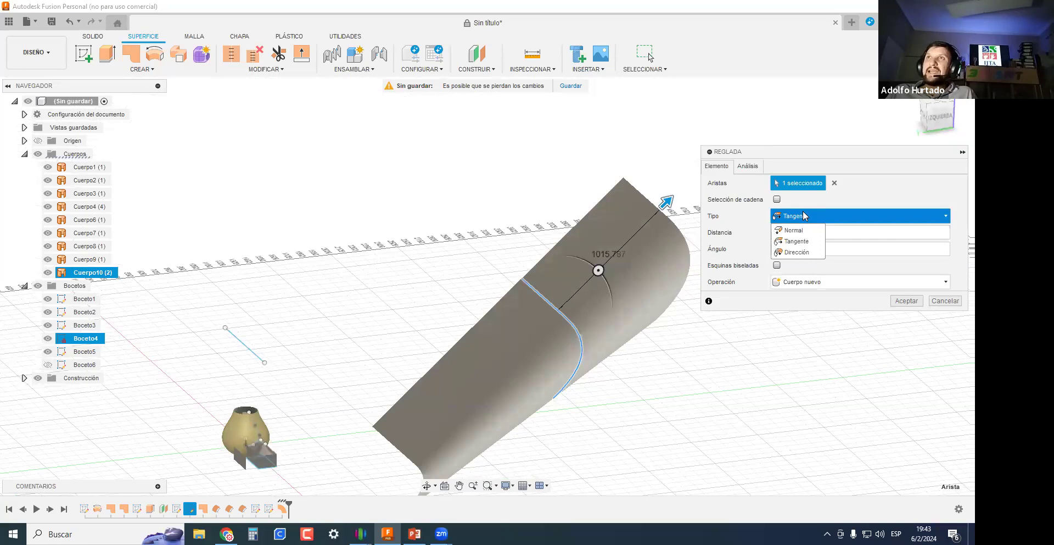
pyautogui.click(797, 252)
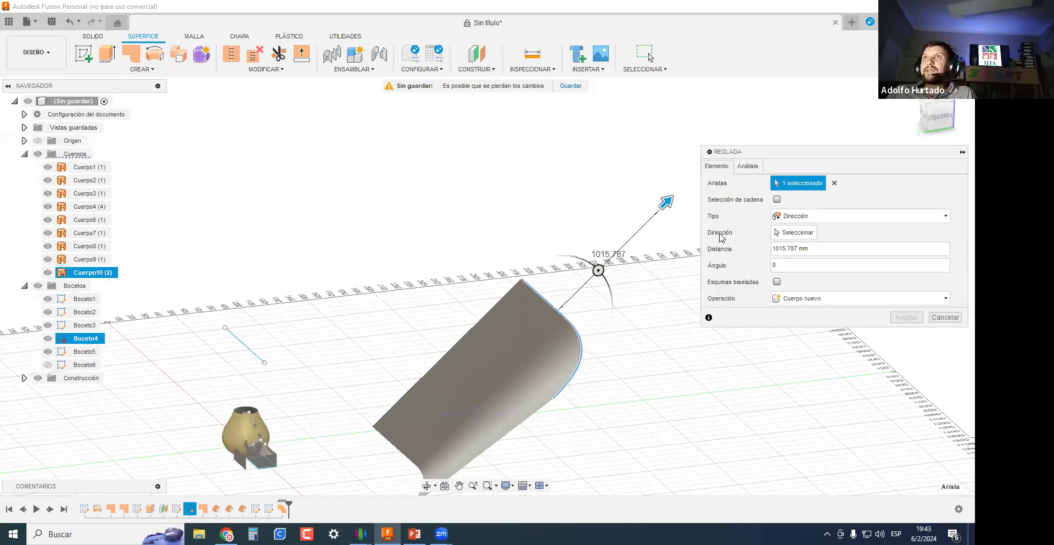
pyautogui.click(803, 234)
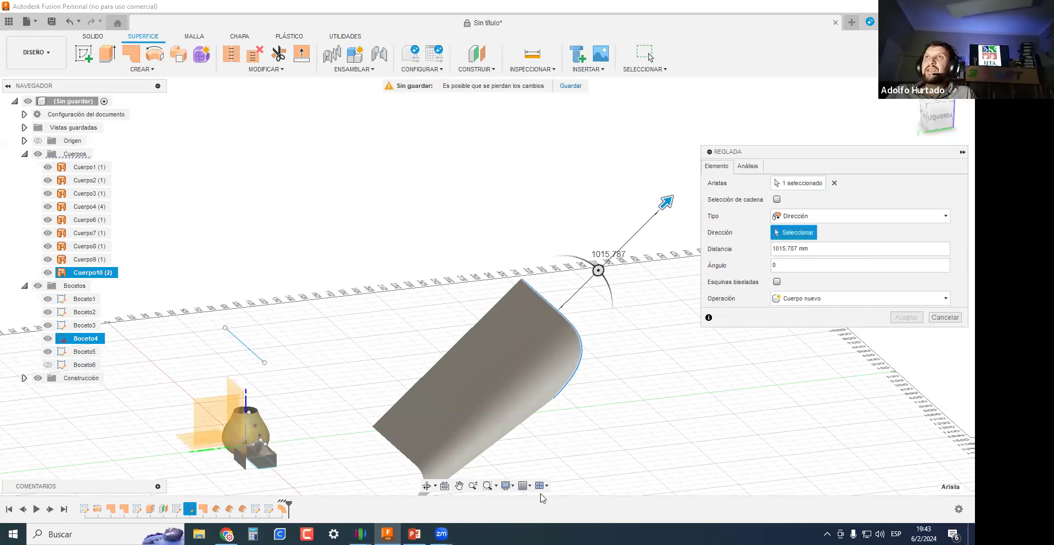
pyautogui.keyDown('shift'); pyautogui.moveTo(589, 344); pyautogui.dragTo(513, 358, button='middle'); pyautogui.keyUp('shift')
pyautogui.keyDown('shift'); pyautogui.moveTo(451, 374); pyautogui.dragTo(383, 378, button='middle'); pyautogui.keyUp('shift')
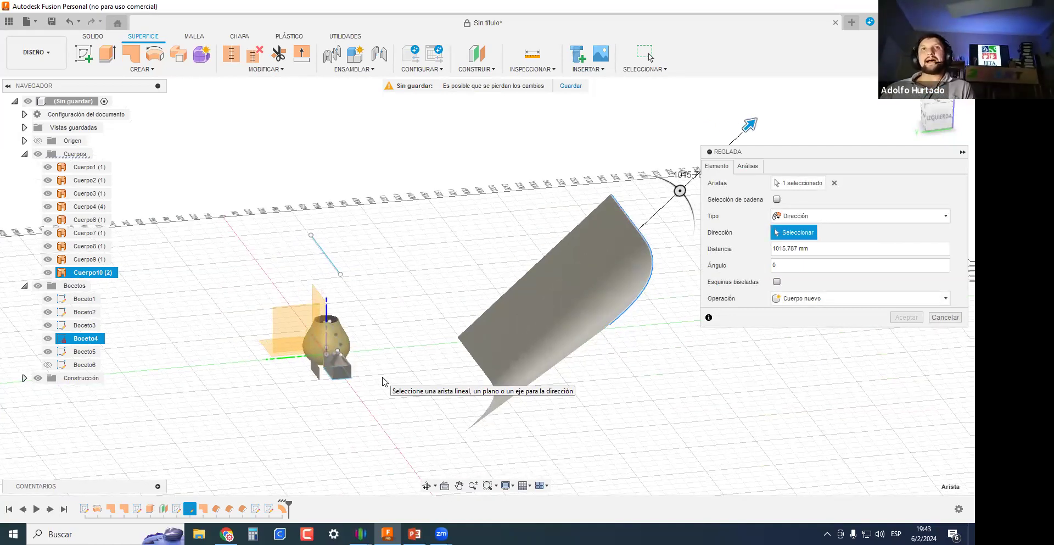
pyautogui.scroll(5, 384, 384)
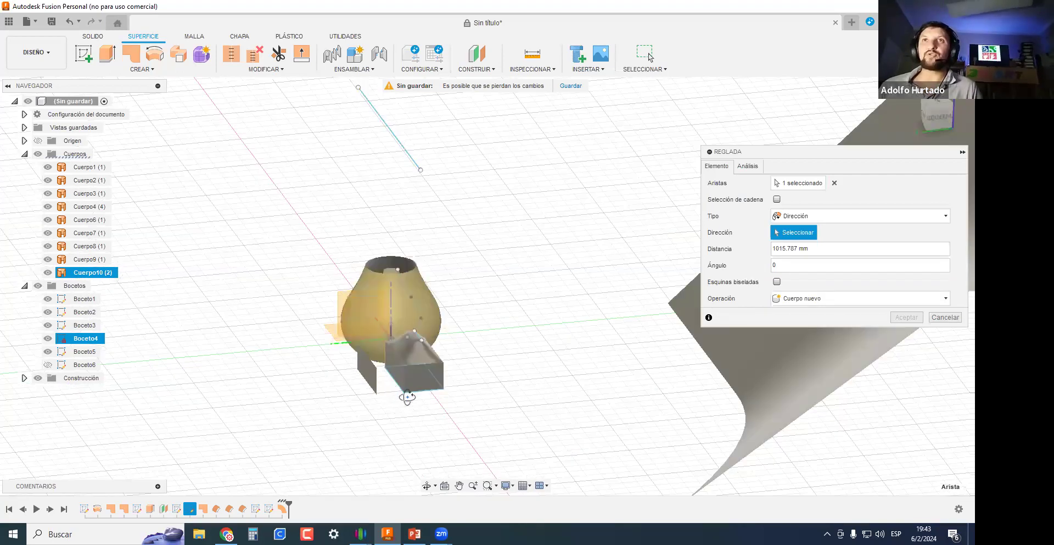
pyautogui.keyDown('shift'); pyautogui.moveTo(407, 396); pyautogui.dragTo(405, 391, button='middle'); pyautogui.keyUp('shift')
pyautogui.keyDown('shift'); pyautogui.moveTo(412, 345); pyautogui.dragTo(351, 367, button='middle'); pyautogui.keyUp('shift')
pyautogui.scroll(5, 412, 318)
pyautogui.scroll(1, 362, 379)
pyautogui.scroll(-3, 350, 394)
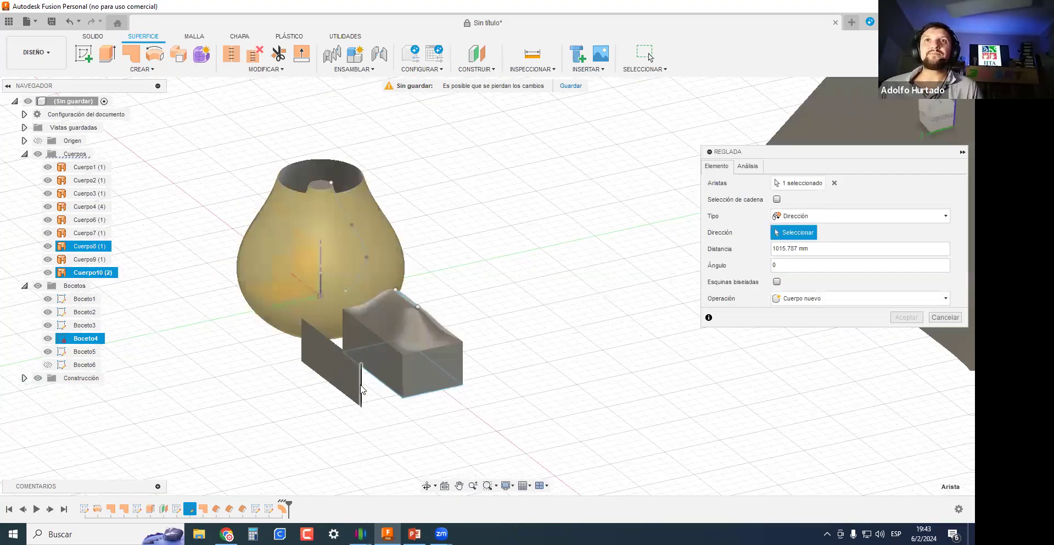
pyautogui.click(361, 389)
pyautogui.scroll(-2, 363, 394)
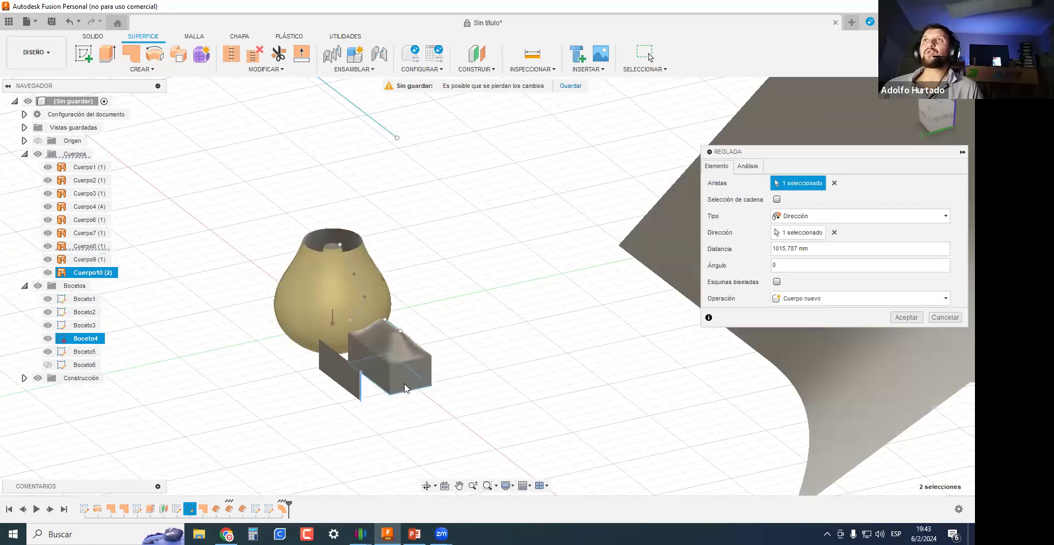
# Set the Dirección ruled surface's distance to 614.827 mm and create it as a new body.
pyautogui.scroll(-3, 404, 389)
pyautogui.scroll(-2, 549, 287)
pyautogui.moveTo(588, 163)
pyautogui.mouseDown()
pyautogui.moveTo(604, 172)
pyautogui.moveTo(607, 193)
pyautogui.moveTo(594, 160)
pyautogui.moveTo(604, 169)
pyautogui.mouseUp()
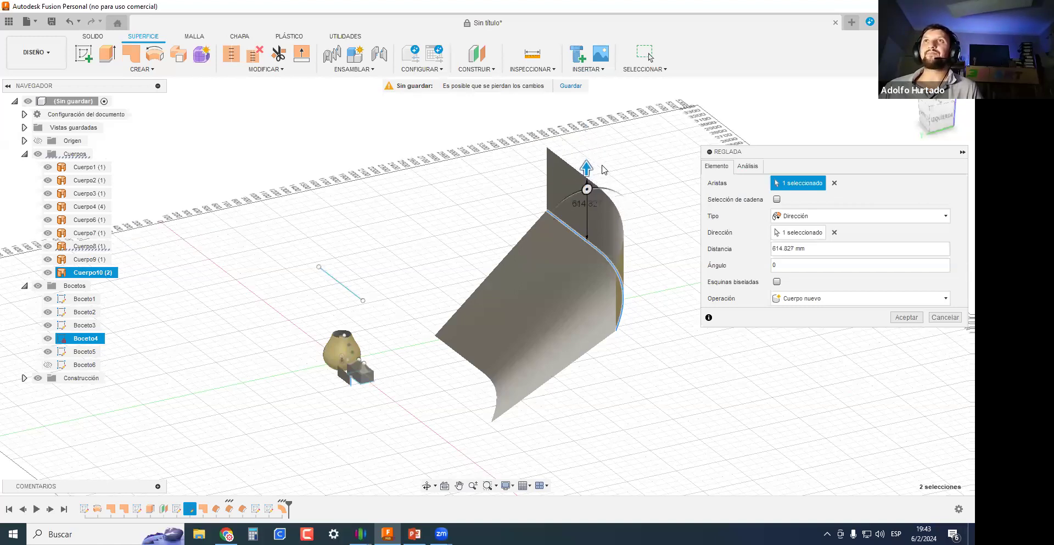
pyautogui.press('Return')
# Start a Dirección ruled surface on the upright surface's straight top edge and try the separate sketched line as its direction.
pyautogui.click(147, 71)
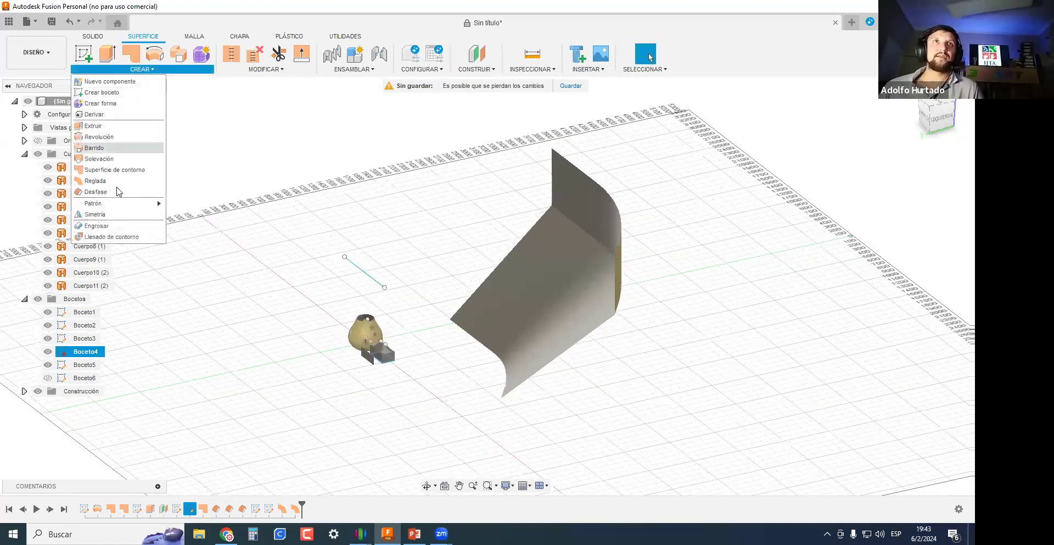
pyautogui.click(97, 182)
pyautogui.scroll(2, 566, 179)
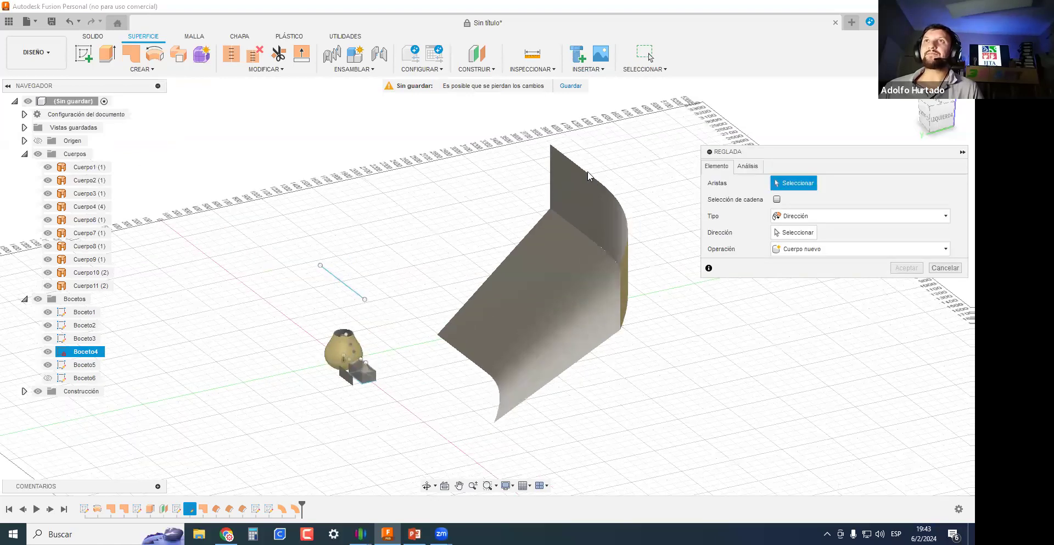
pyautogui.click(603, 220)
pyautogui.click(805, 217)
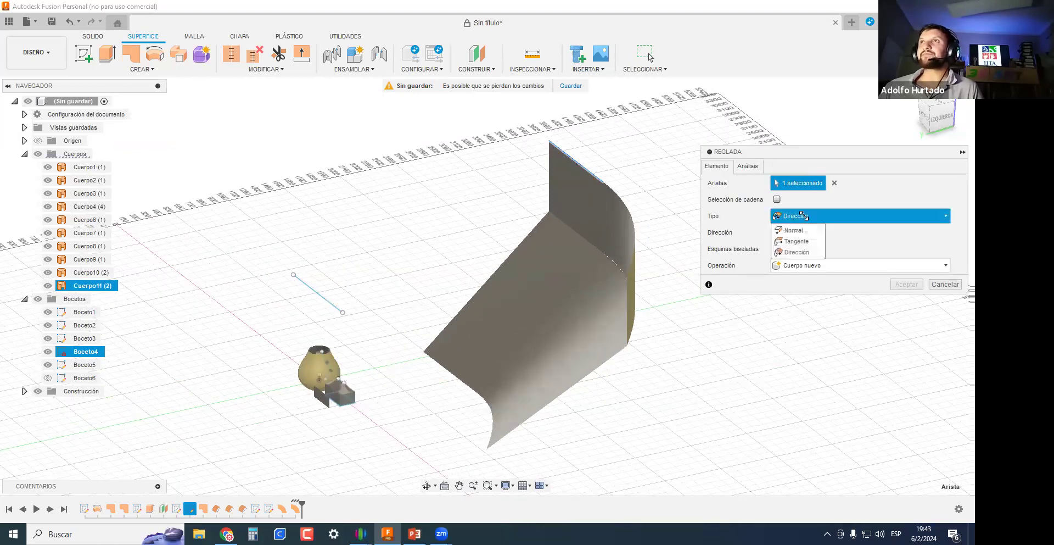
pyautogui.click(805, 217)
pyautogui.click(795, 232)
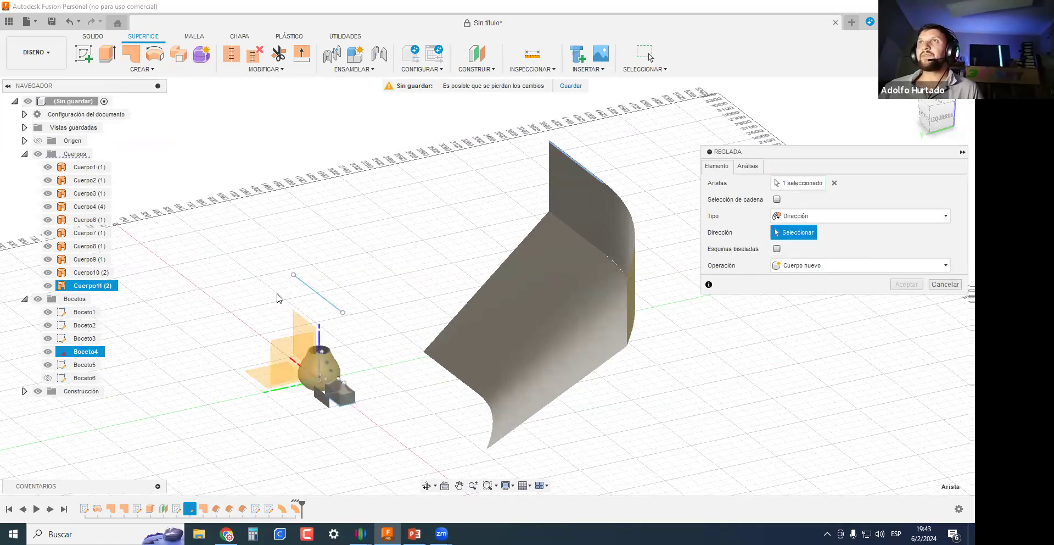
pyautogui.click(319, 296)
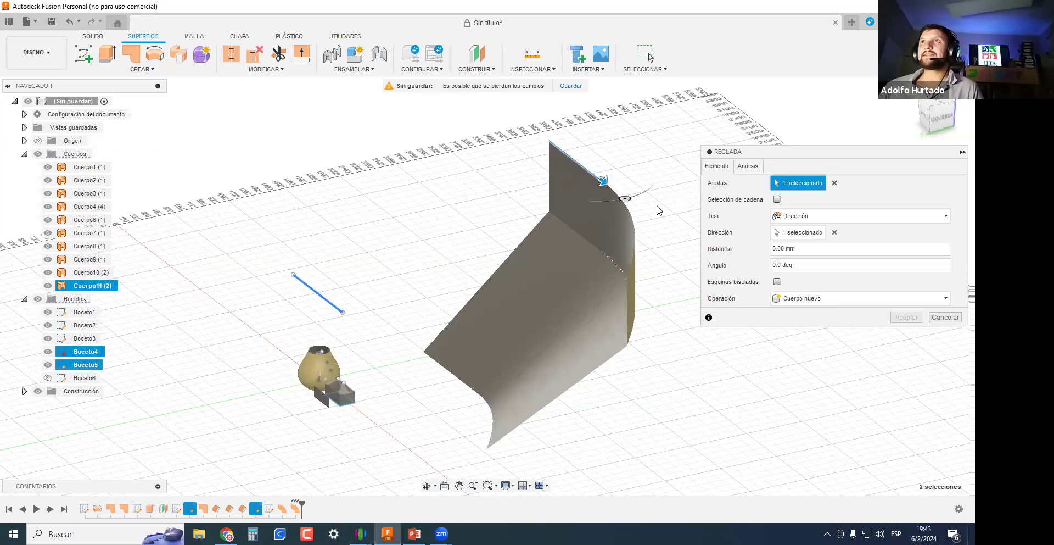
pyautogui.click(835, 232)
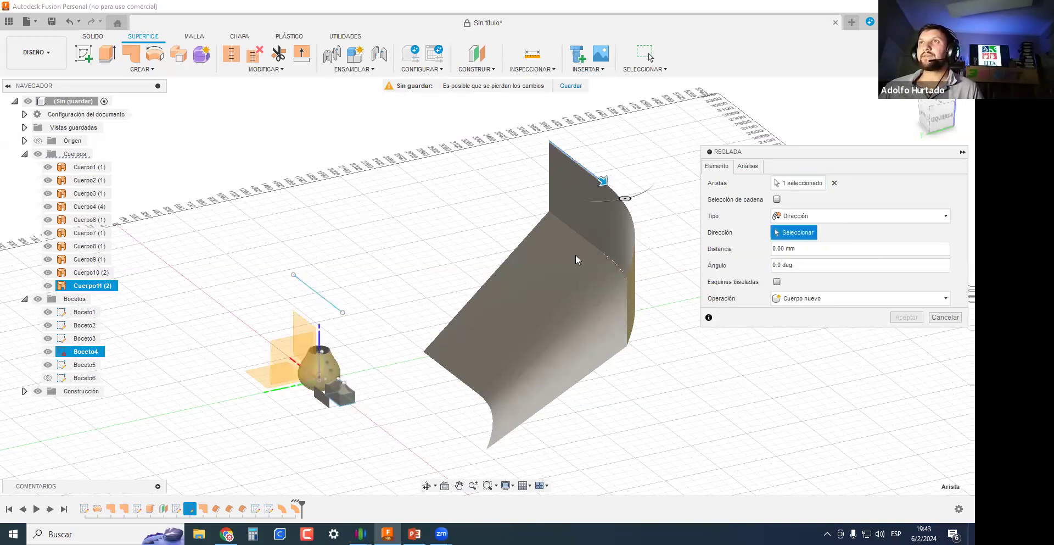
# Use the horizontal green origin axis as the direction and create the ruled surface outward at about -824.6 mm.
pyautogui.scroll(3, 291, 420)
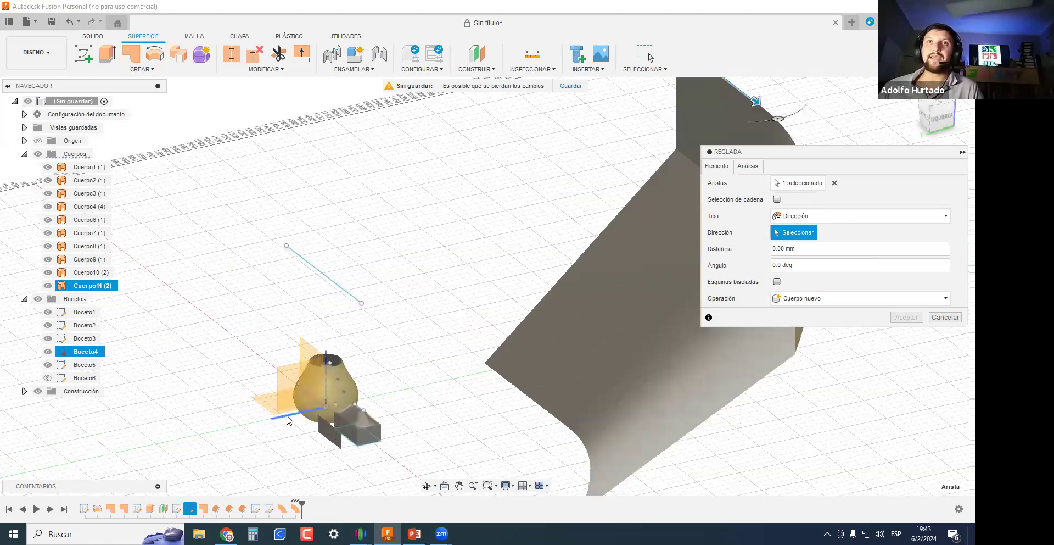
pyautogui.click(288, 418)
pyautogui.moveTo(685, 163); pyautogui.dragTo(738, 143)
pyautogui.scroll(-3, 496, 263)
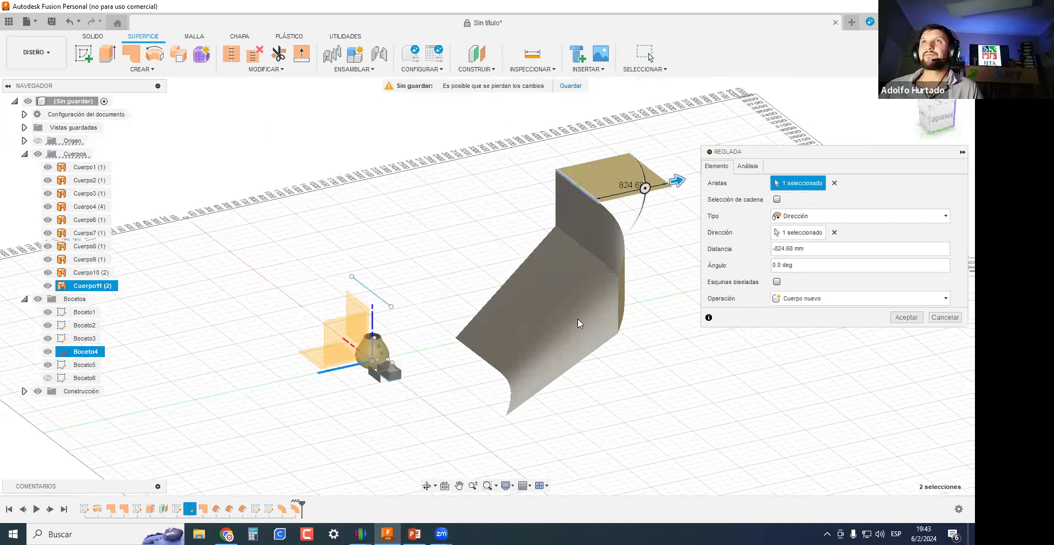
pyautogui.press('Return')
# Start another Dirección ruled surface from the outer edge of the horizontal surface, using the vertical origin axis as its direction.
pyautogui.moveTo(733, 385); pyautogui.dragTo(744, 236, button='right')
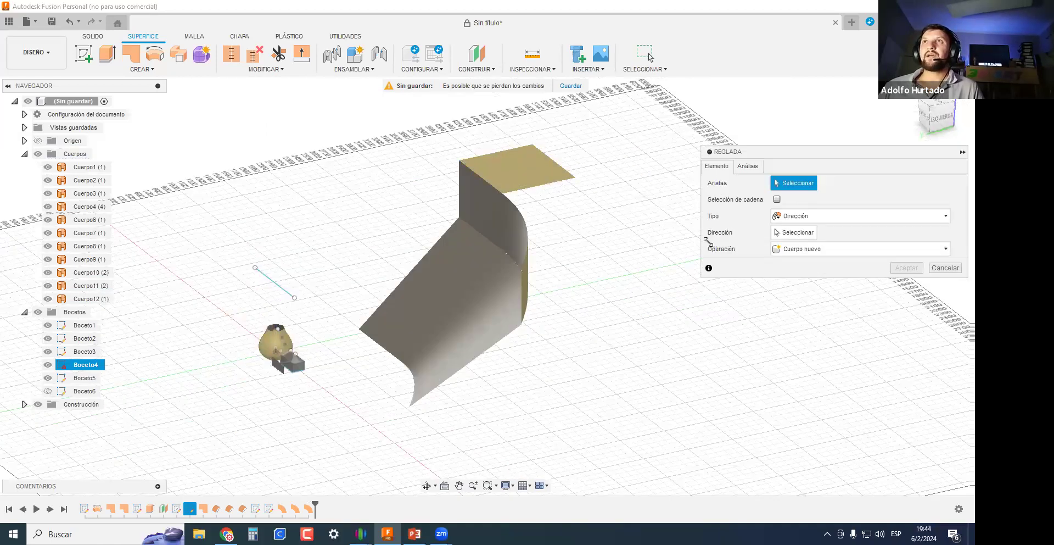
pyautogui.click(569, 174)
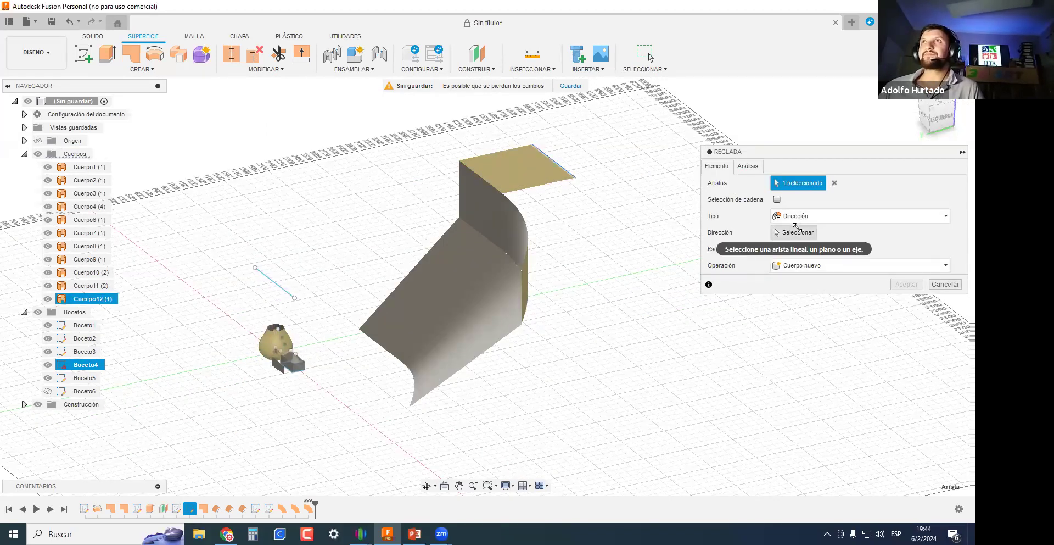
pyautogui.scroll(3, 260, 345)
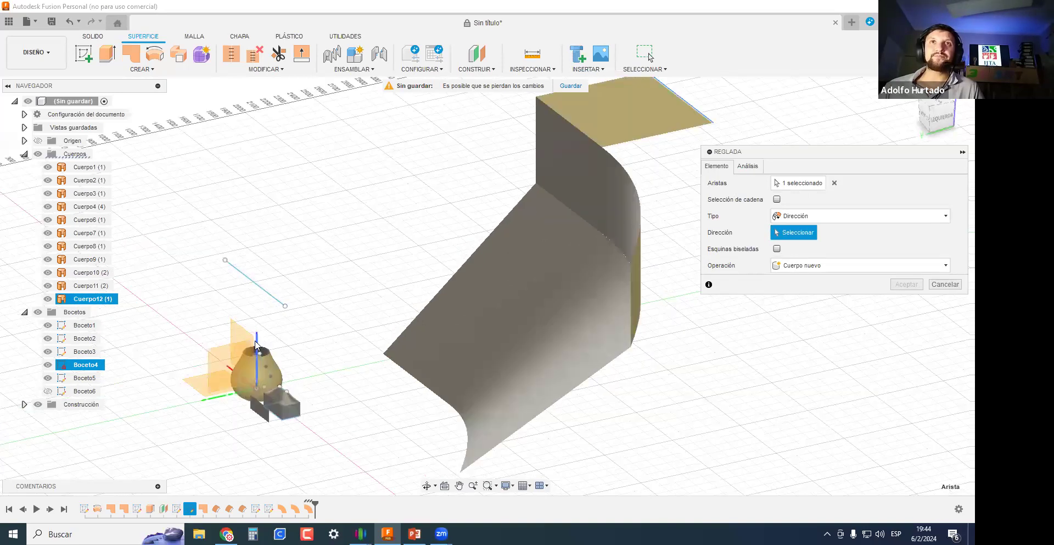
pyautogui.click(256, 345)
# Extend the ruled surface downward from the horizontal surface's outer edge and create it.
pyautogui.scroll(2, 277, 389)
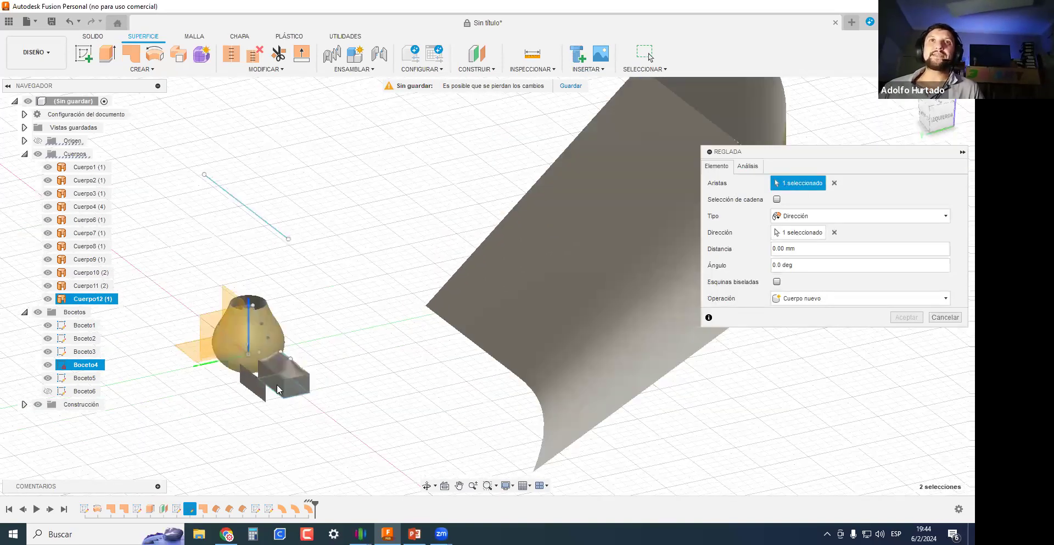
pyautogui.scroll(5, 327, 351)
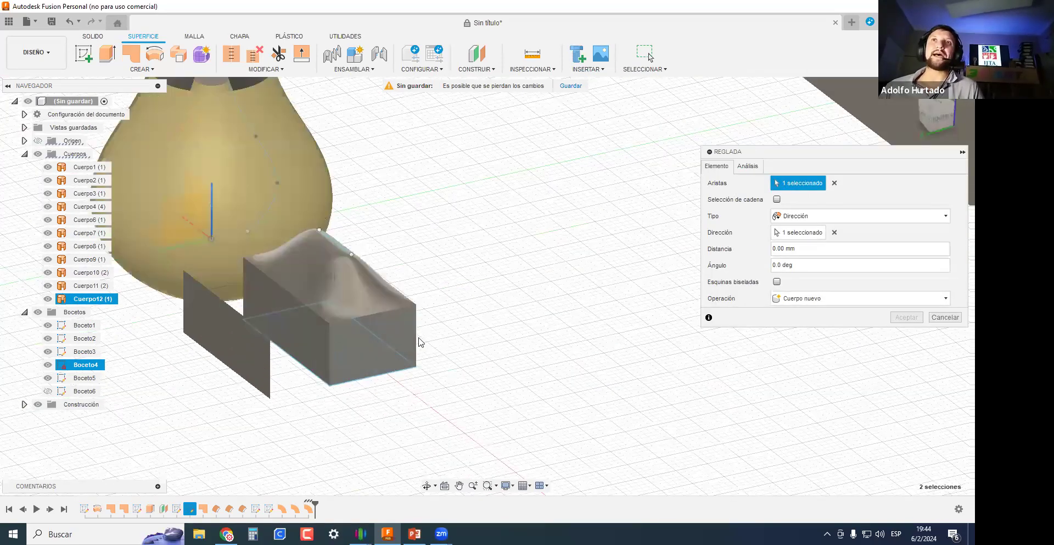
pyautogui.scroll(-3, 264, 233)
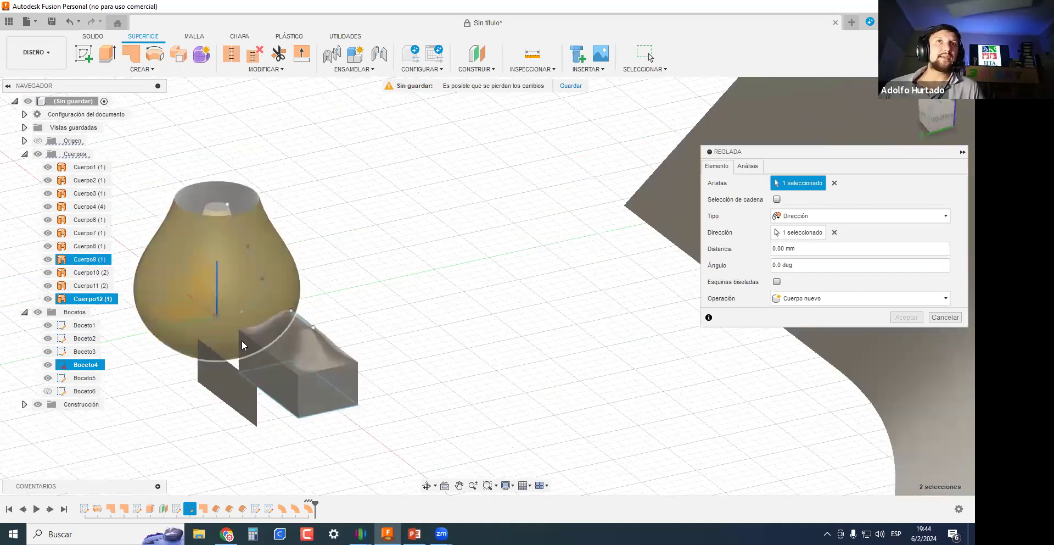
pyautogui.scroll(-2, 278, 264)
pyautogui.scroll(2, 287, 250)
pyautogui.scroll(-3, 467, 341)
pyautogui.moveTo(849, 476); pyautogui.dragTo(546, 388, button='middle')
pyautogui.scroll(-5, 542, 150)
pyautogui.moveTo(542, 149); pyautogui.dragTo(402, 336, button='middle')
pyautogui.moveTo(524, 156); pyautogui.dragTo(528, 244)
pyautogui.press('Return')
# Examine the chain of connected ruled surfaces from several angles and distances.
pyautogui.keyDown('shift'); pyautogui.moveTo(461, 325); pyautogui.dragTo(424, 350, button='middle'); pyautogui.keyUp('shift')
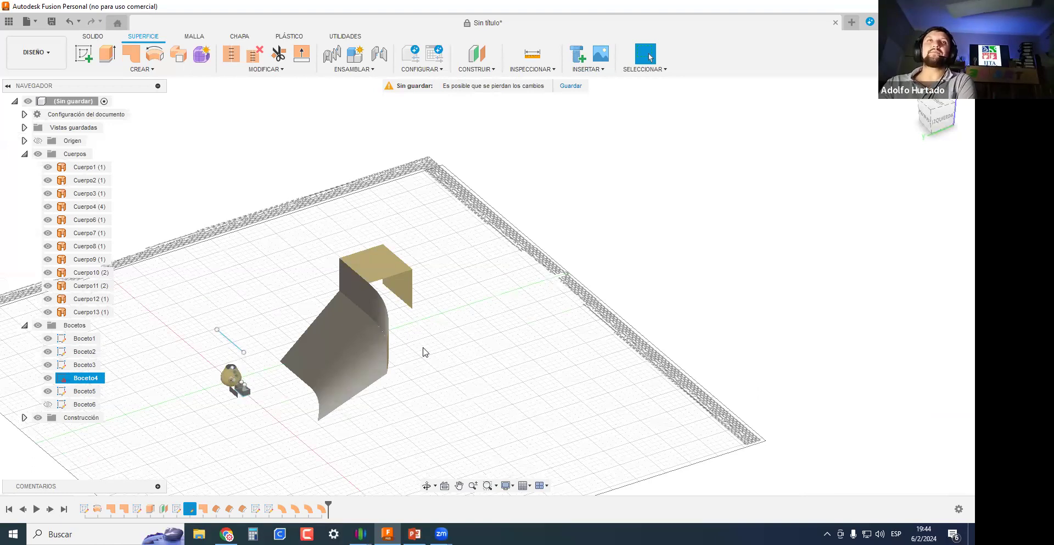
pyautogui.scroll(2, 397, 350)
pyautogui.moveTo(396, 350); pyautogui.dragTo(518, 324, button='middle')
pyautogui.scroll(3, 469, 331)
pyautogui.scroll(-5, 518, 324)
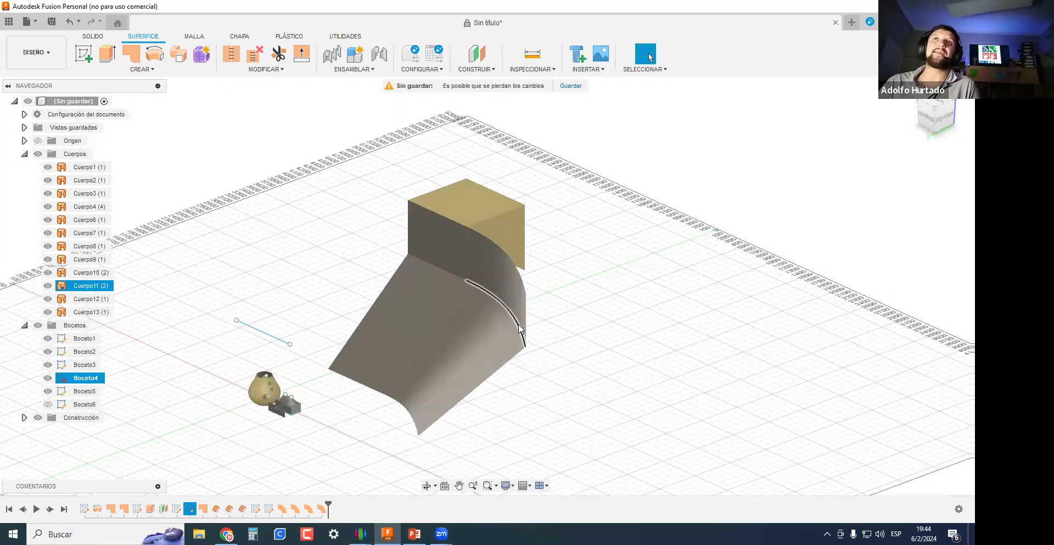
pyautogui.moveTo(518, 325)
pyautogui.keyDown('shift'); pyautogui.mouseDown(button='middle')
pyautogui.moveTo(467, 318)
pyautogui.moveTo(531, 332)
pyautogui.mouseUp(button='middle'); pyautogui.keyUp('shift')
pyautogui.click(523, 307)
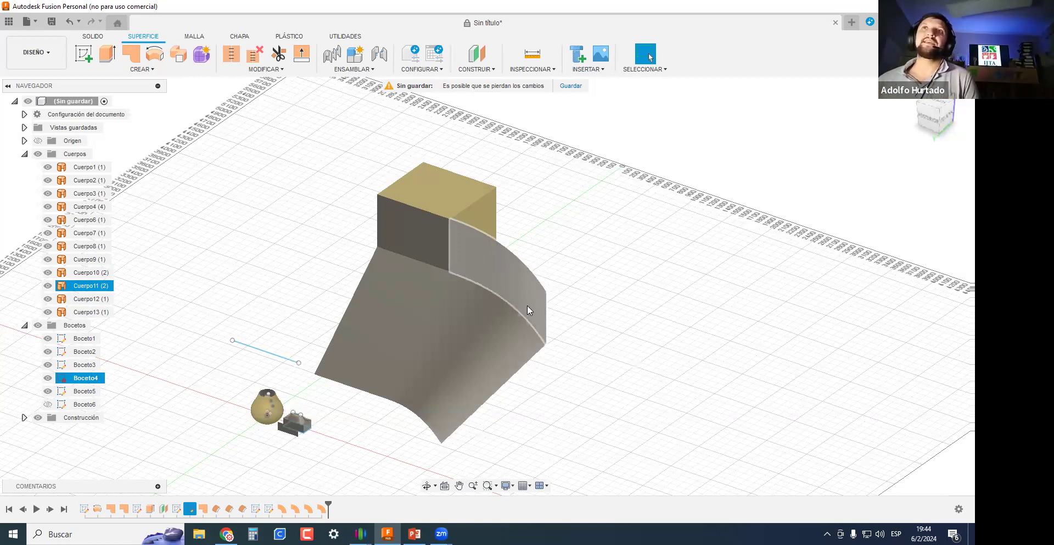
pyautogui.click(483, 430)
pyautogui.keyDown('shift'); pyautogui.moveTo(499, 391); pyautogui.dragTo(443, 330, button='middle'); pyautogui.keyUp('shift')
pyautogui.keyDown('shift'); pyautogui.moveTo(623, 390); pyautogui.dragTo(438, 256, button='middle'); pyautogui.keyUp('shift')
pyautogui.moveTo(678, 419); pyautogui.dragTo(426, 240)
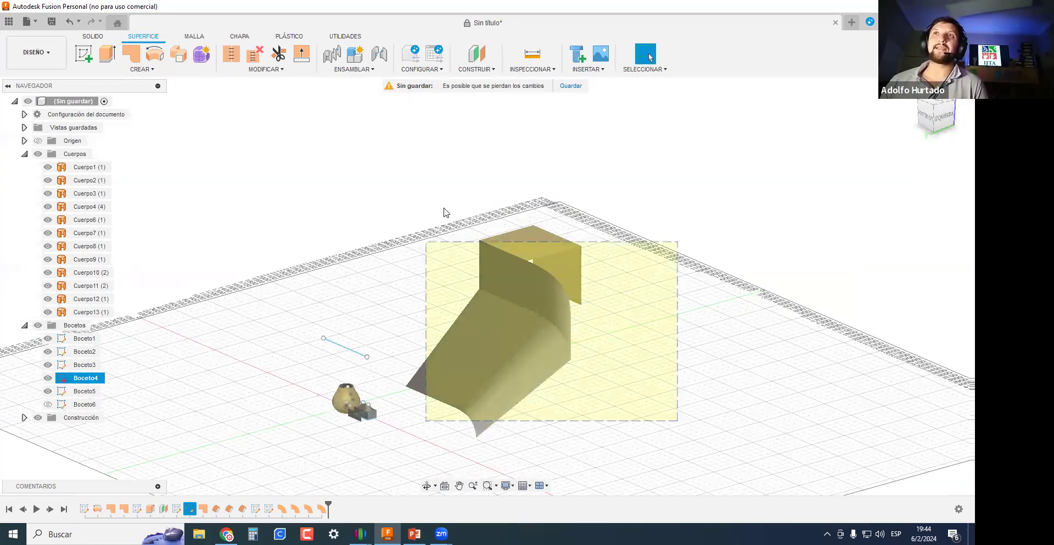
pyautogui.moveTo(554, 352)
pyautogui.mouseDown(button='middle')
pyautogui.moveTo(407, 304)
pyautogui.moveTo(586, 345)
pyautogui.mouseUp(button='middle')
pyautogui.moveTo(484, 393); pyautogui.dragTo(528, 381, button='middle')
pyautogui.click(528, 391)
# Undo all the modelling operations back to an empty design.
pyautogui.hotkey('ctrl', 'z')
pyautogui.hotkey('ctrl', 'z')
pyautogui.hotkey('ctrl', 'z')
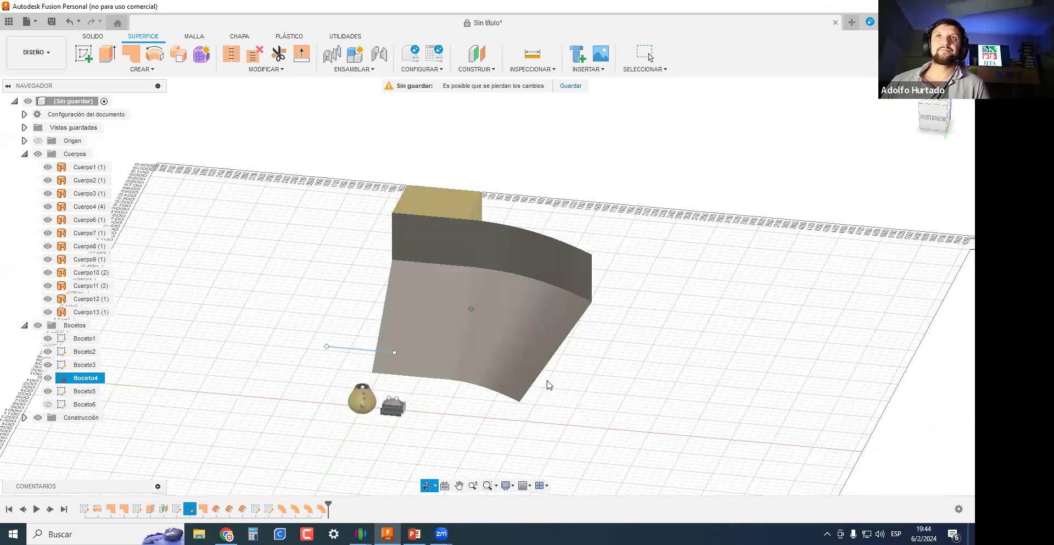
pyautogui.hotkey('ctrl', 'z')
pyautogui.hotkey('ctrl', 'z')
pyautogui.hotkey('ctrl', 'z')
pyautogui.hotkey('ctrl', 'z')
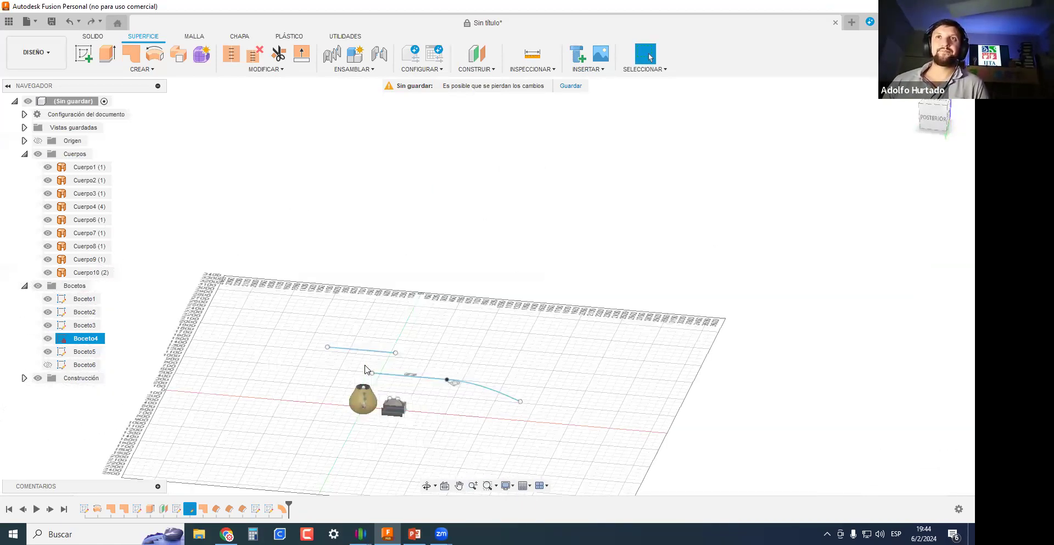
pyautogui.moveTo(368, 370)
pyautogui.keyDown('shift'); pyautogui.mouseDown(button='middle')
pyautogui.moveTo(370, 347)
pyautogui.moveTo(376, 369)
pyautogui.moveTo(414, 365)
pyautogui.moveTo(400, 370)
pyautogui.mouseUp(button='middle'); pyautogui.keyUp('shift')
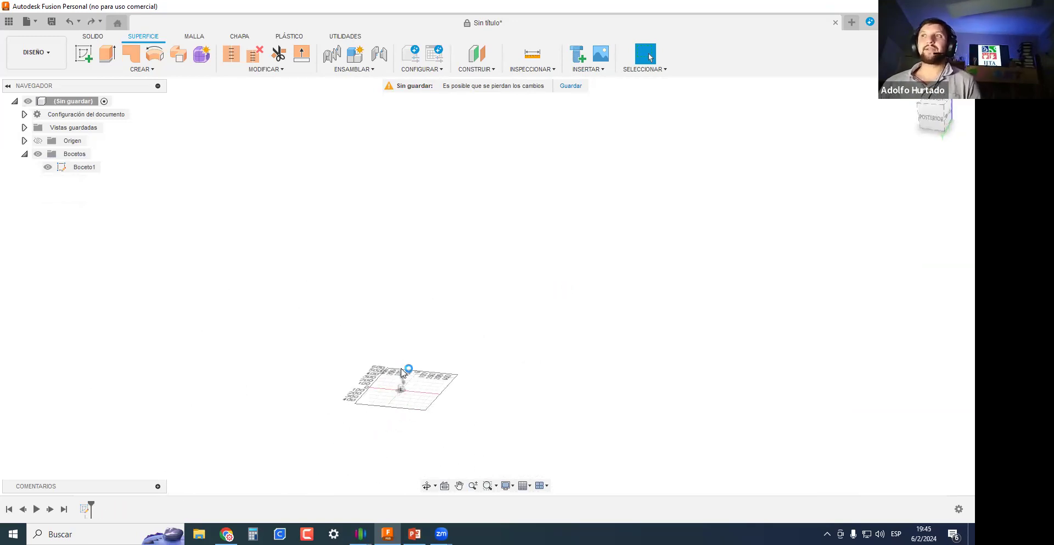
pyautogui.keyDown('shift'); pyautogui.moveTo(404, 369); pyautogui.dragTo(439, 346, button='middle'); pyautogui.keyUp('shift')
pyautogui.hotkey('ctrl', 'z')
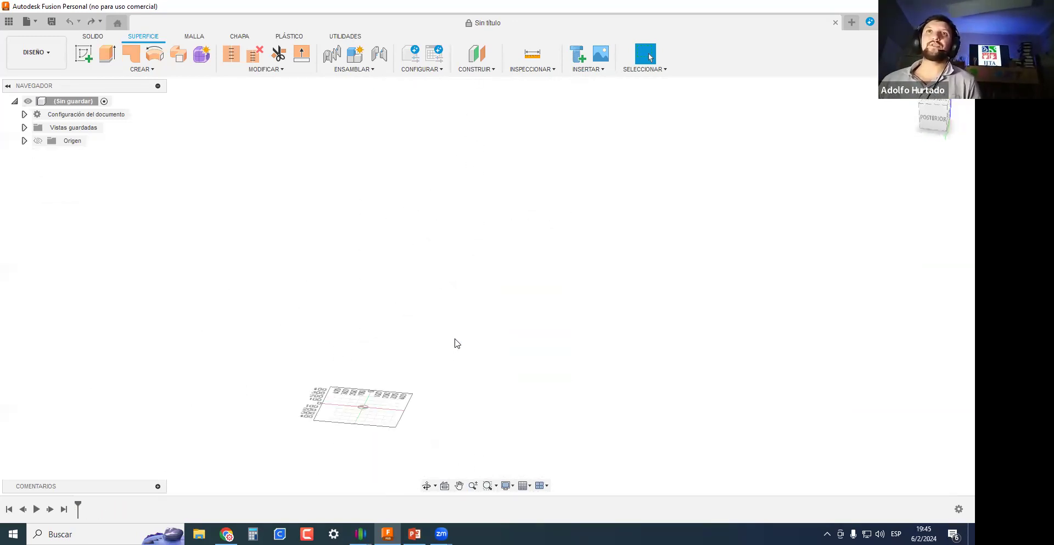
pyautogui.click(253, 70)
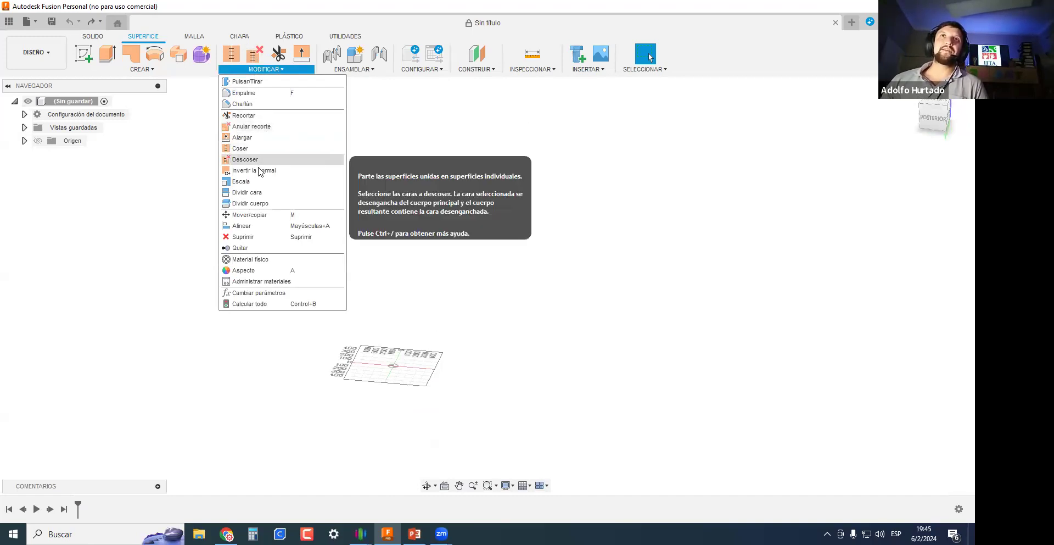
pyautogui.click(526, 305)
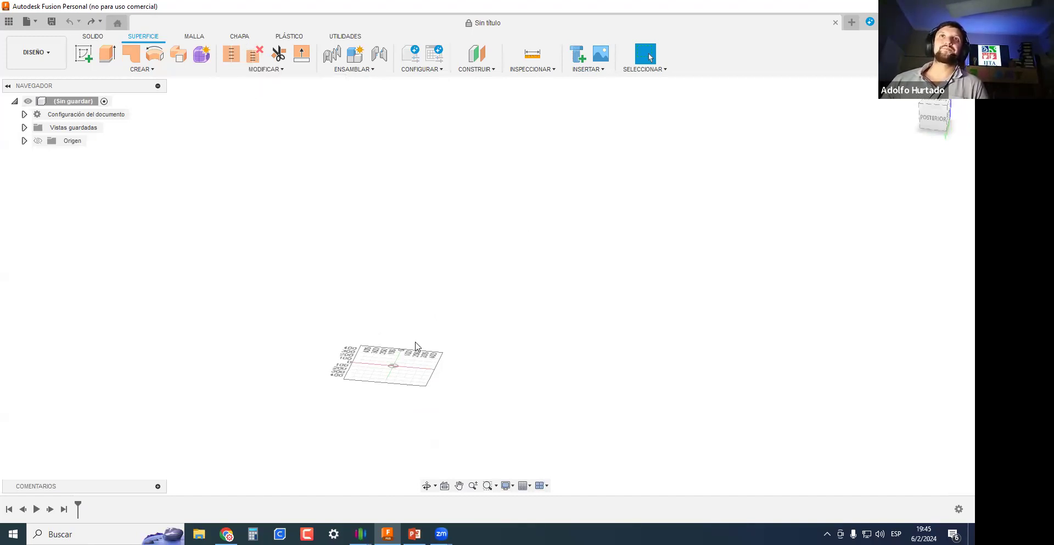
pyautogui.scroll(2, 153, 121)
pyautogui.scroll(-7, 444, 317)
pyautogui.moveTo(444, 335); pyautogui.dragTo(358, 334, button='middle')
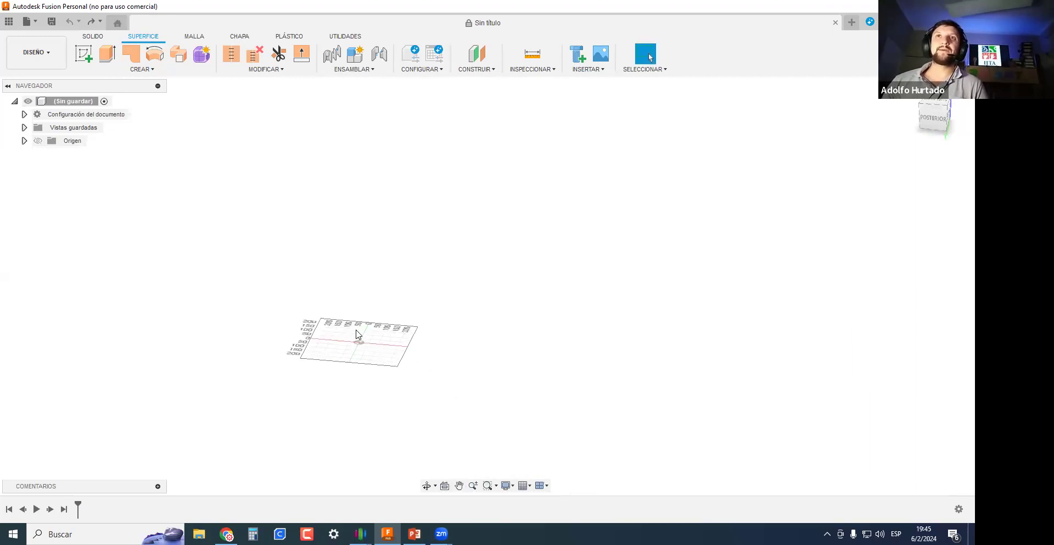
# Sketch an open three-point spline about 999 mm long on the horizontal origin plane and finish the sketch.
pyautogui.click(84, 54)
pyautogui.click(321, 365)
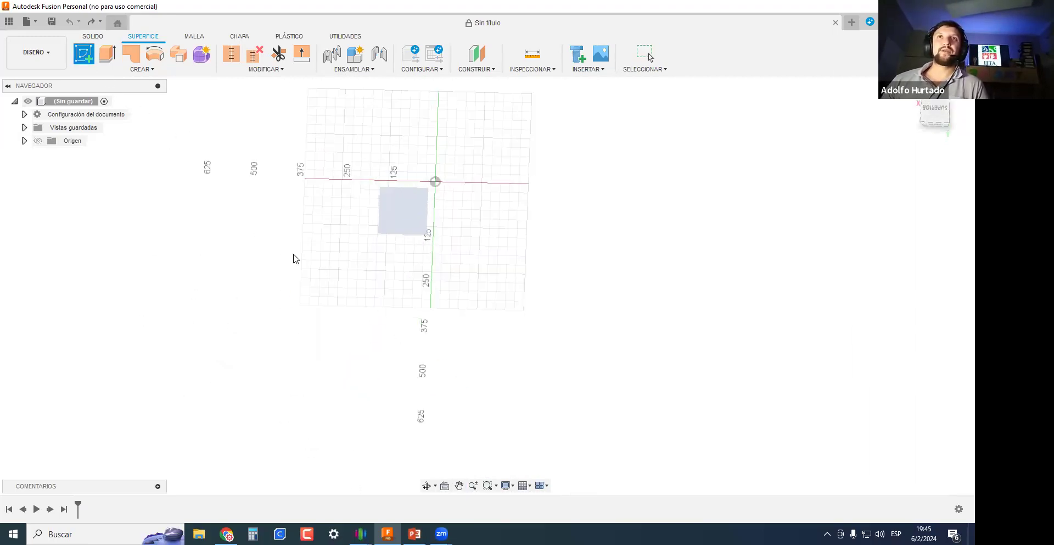
pyautogui.click(368, 249)
pyautogui.click(535, 250)
pyautogui.doubleClick(711, 350)
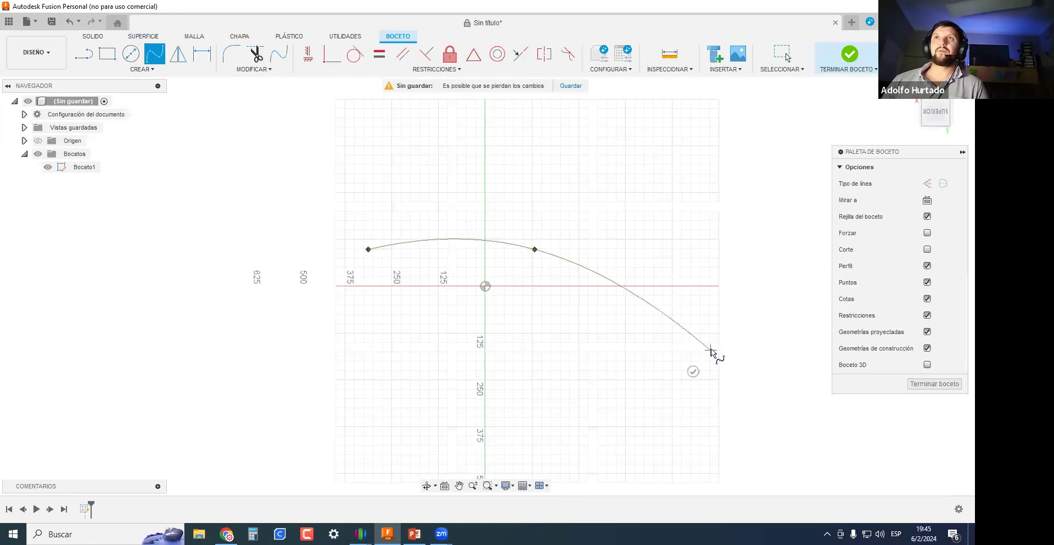
pyautogui.press('Escape')
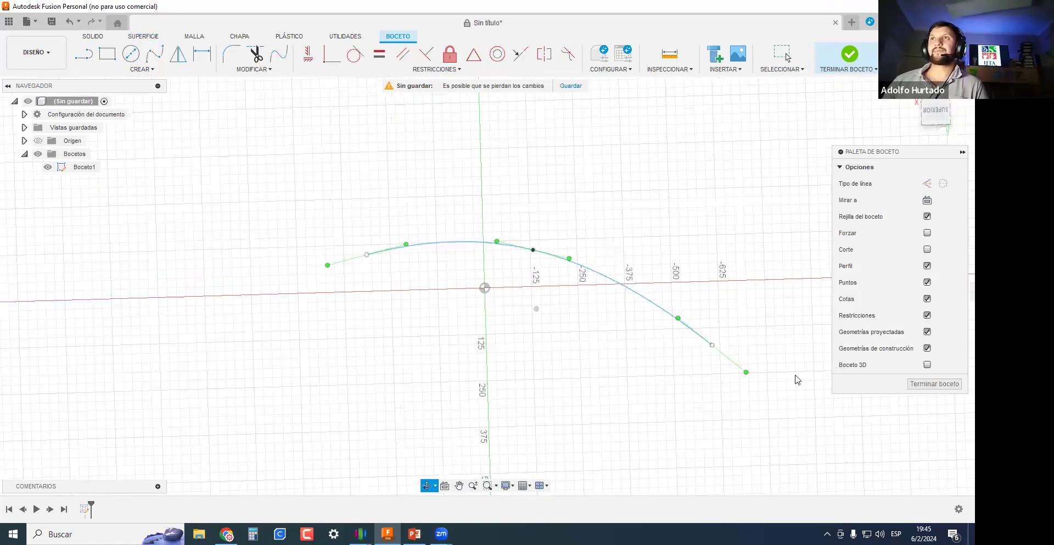
pyautogui.click(924, 387)
pyautogui.moveTo(671, 368)
pyautogui.keyDown('shift'); pyautogui.mouseDown(button='middle')
pyautogui.moveTo(683, 353)
pyautogui.moveTo(588, 289)
pyautogui.mouseUp(button='middle'); pyautogui.keyUp('shift')
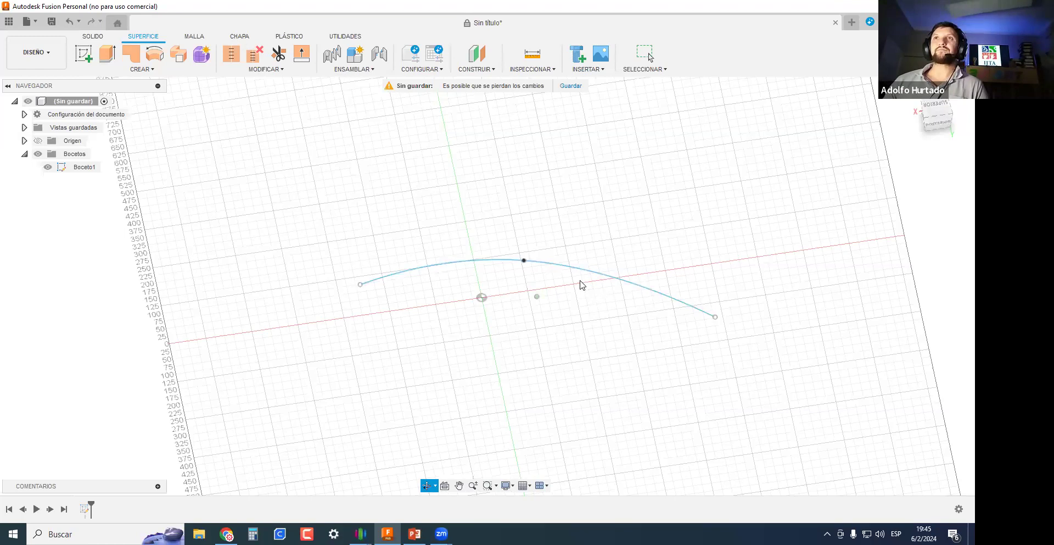
# Extrude the spline upward as a surface with a distance of 690.332 mm.
pyautogui.click(571, 273)
pyautogui.scroll(-2, 564, 285)
pyautogui.moveTo(560, 328); pyautogui.dragTo(450, 357, button='middle')
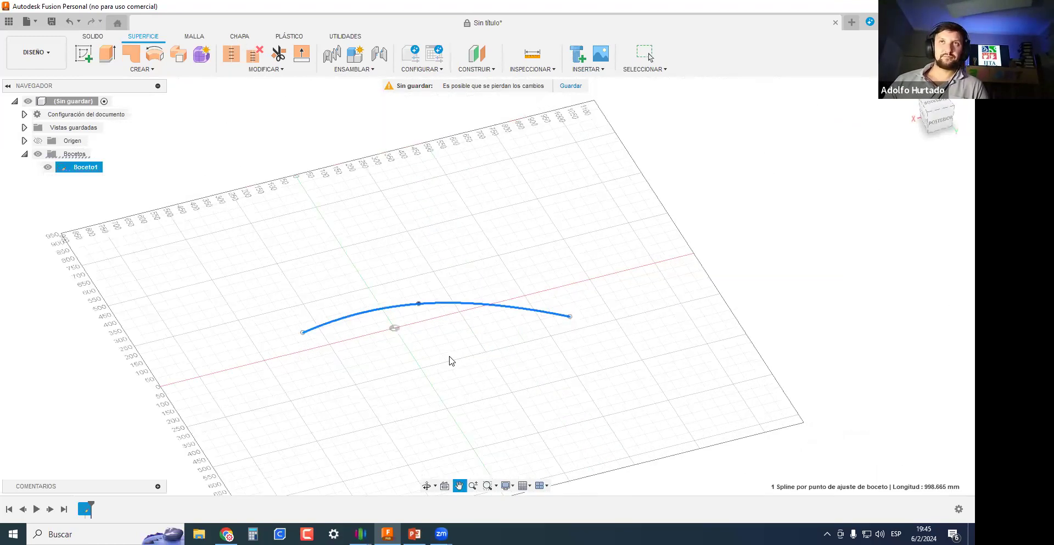
pyautogui.press('e')
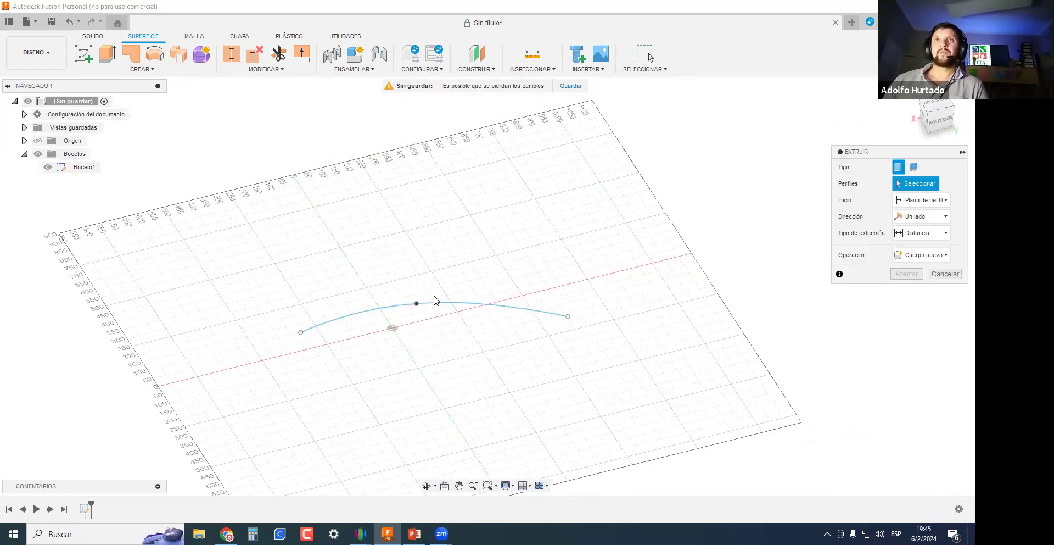
pyautogui.click(107, 54)
pyautogui.moveTo(422, 295); pyautogui.dragTo(423, 137)
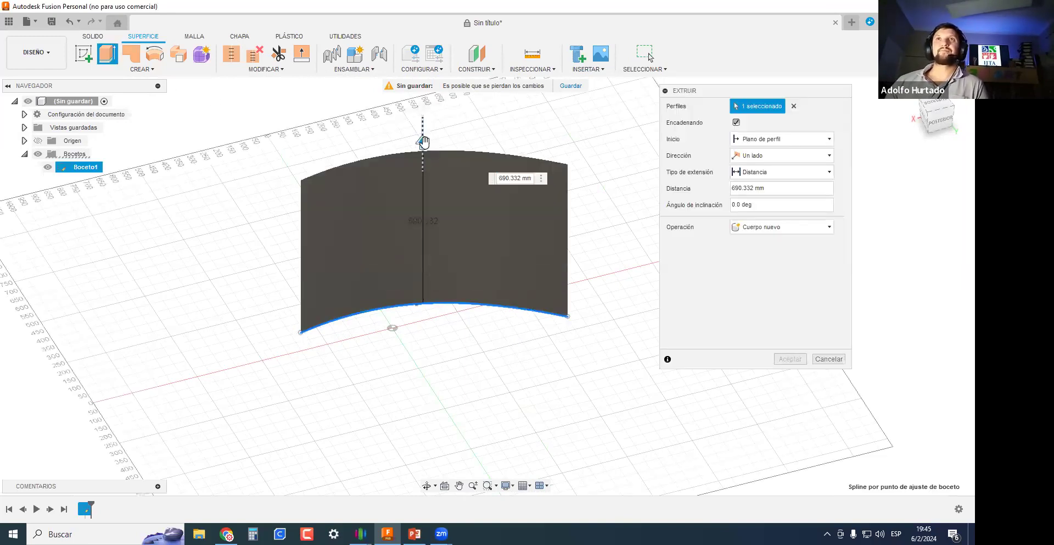
pyautogui.press('Return')
# Start a sketch on a vertical origin plane and draw an arched spline extending past both sides of the curved surface.
pyautogui.keyDown('shift'); pyautogui.moveTo(386, 243); pyautogui.dragTo(632, 214, button='middle'); pyautogui.keyUp('shift')
pyautogui.click(83, 54)
pyautogui.keyDown('shift'); pyautogui.moveTo(415, 167); pyautogui.dragTo(365, 159, button='middle'); pyautogui.keyUp('shift')
pyautogui.click(365, 311)
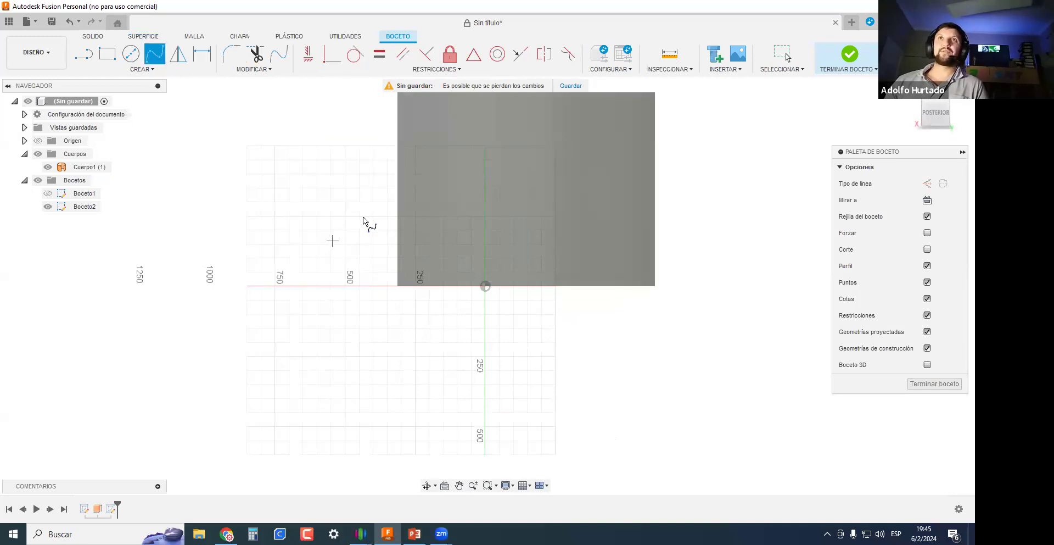
pyautogui.doubleClick(786, 230)
pyautogui.press('Escape')
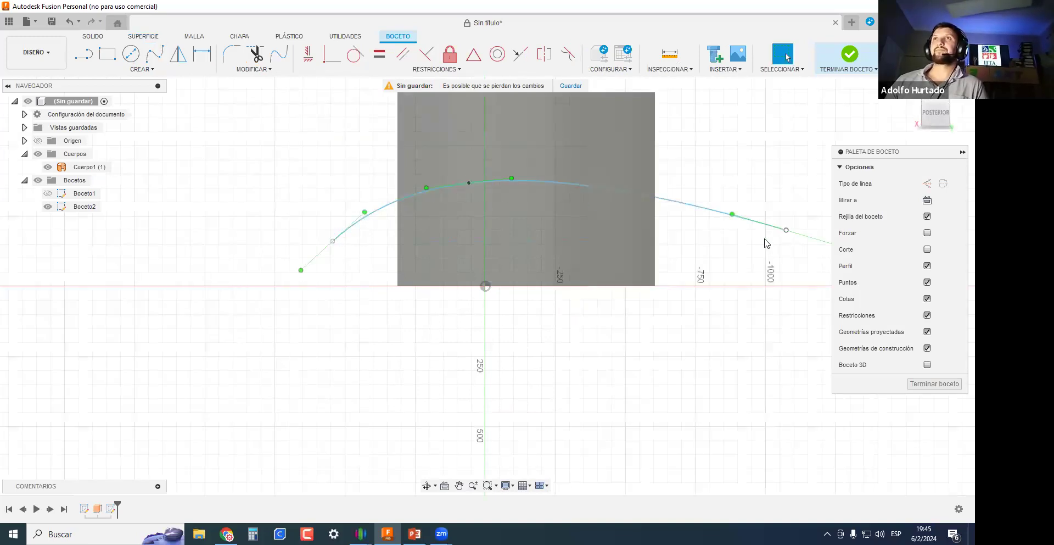
# Finish the sketch and extrude the arched spline symmetrically as a new surface body that crosses the vertical curved surface.
pyautogui.click(929, 384)
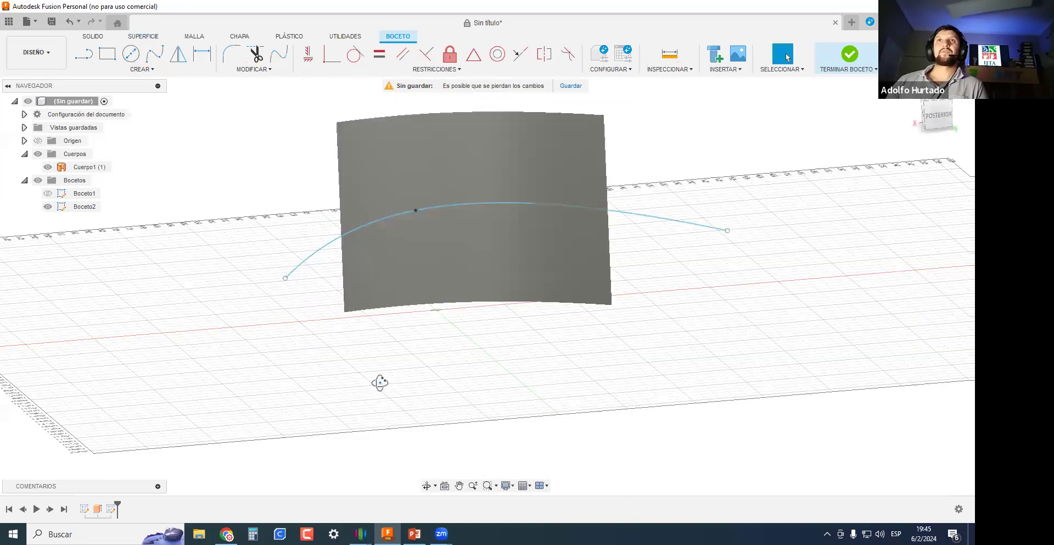
pyautogui.click(391, 365)
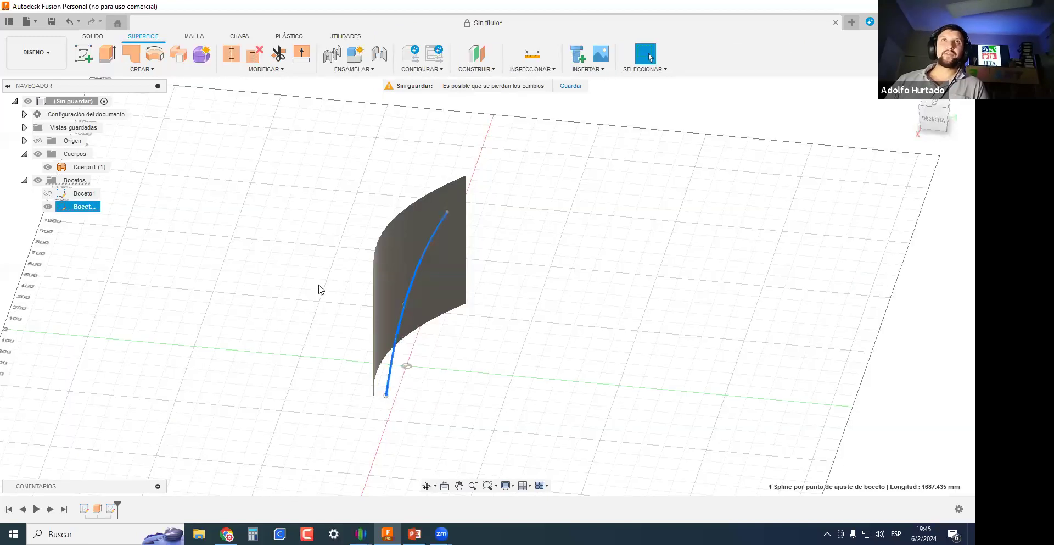
pyautogui.click(107, 53)
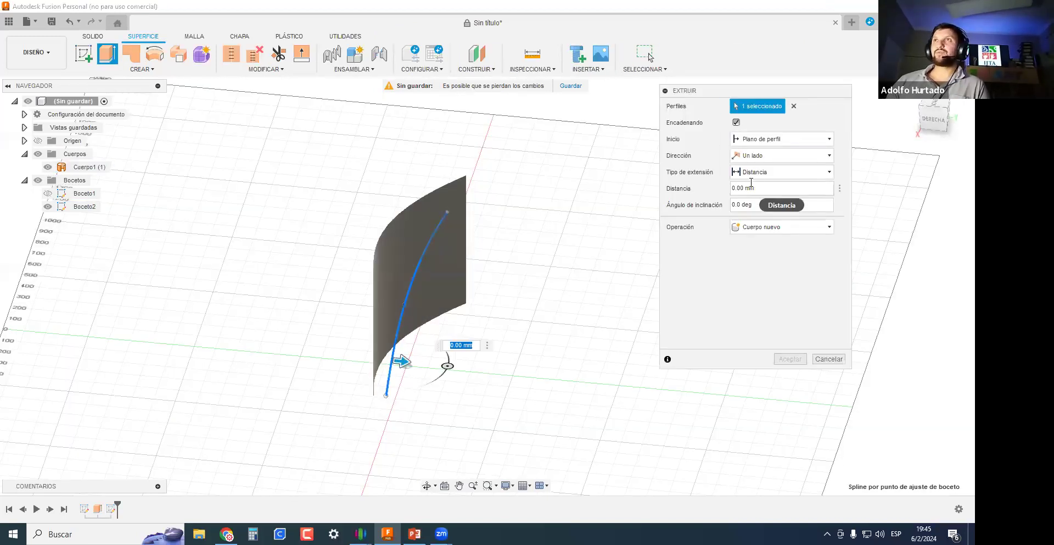
pyautogui.click(769, 156)
pyautogui.click(755, 180)
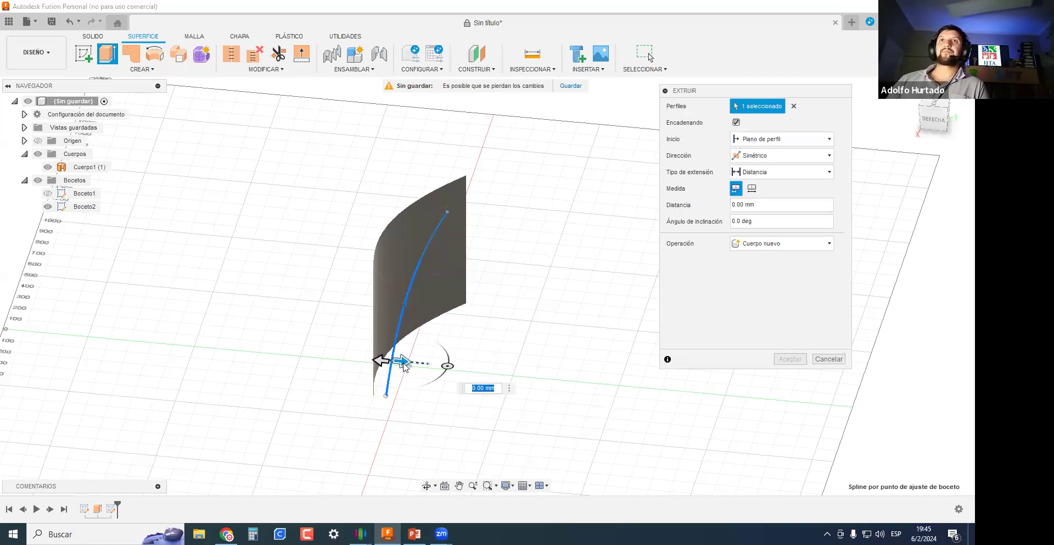
pyautogui.moveTo(405, 367); pyautogui.dragTo(529, 373)
pyautogui.click(792, 360)
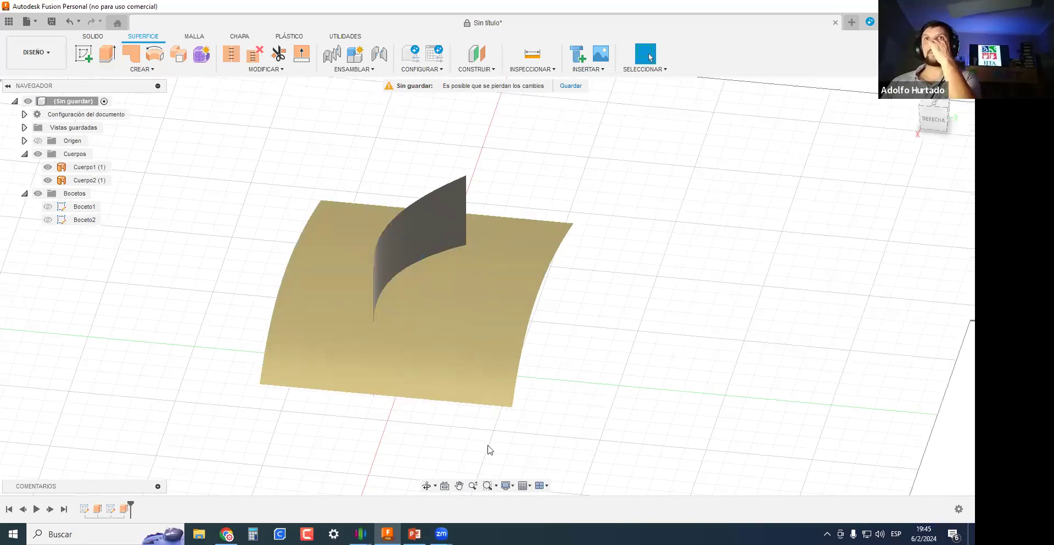
# Sketch a three-point spline and a straight line crossing it on the horizontal origin plane, beside the two surfaces.
pyautogui.scroll(5, 414, 364)
pyautogui.scroll(-3, 705, 381)
pyautogui.keyDown('shift'); pyautogui.moveTo(584, 325); pyautogui.dragTo(259, 353, button='middle'); pyautogui.keyUp('shift')
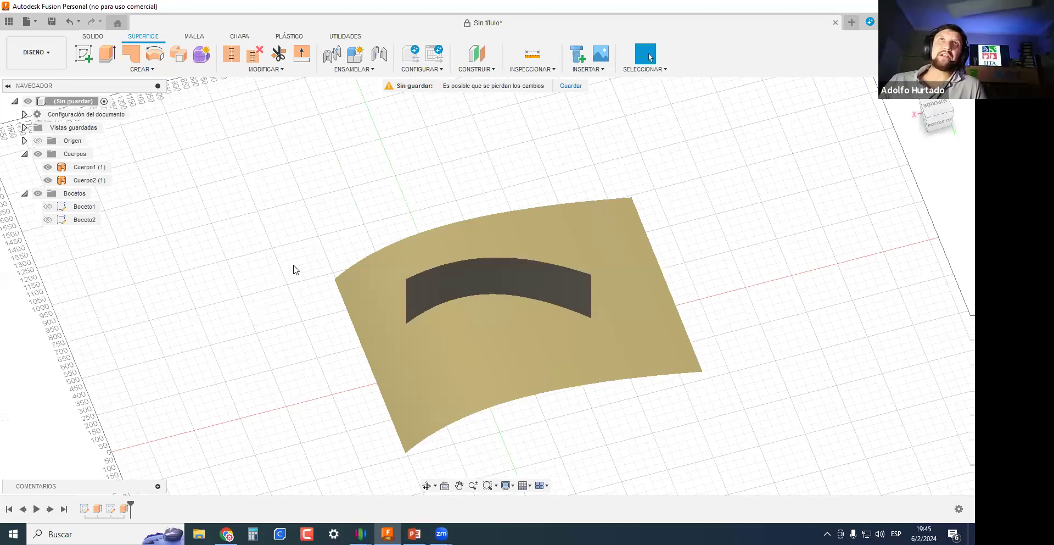
pyautogui.keyDown('shift'); pyautogui.moveTo(296, 269); pyautogui.dragTo(366, 290, button='middle'); pyautogui.keyUp('shift')
pyautogui.moveTo(245, 105); pyautogui.dragTo(92, 59, button='middle')
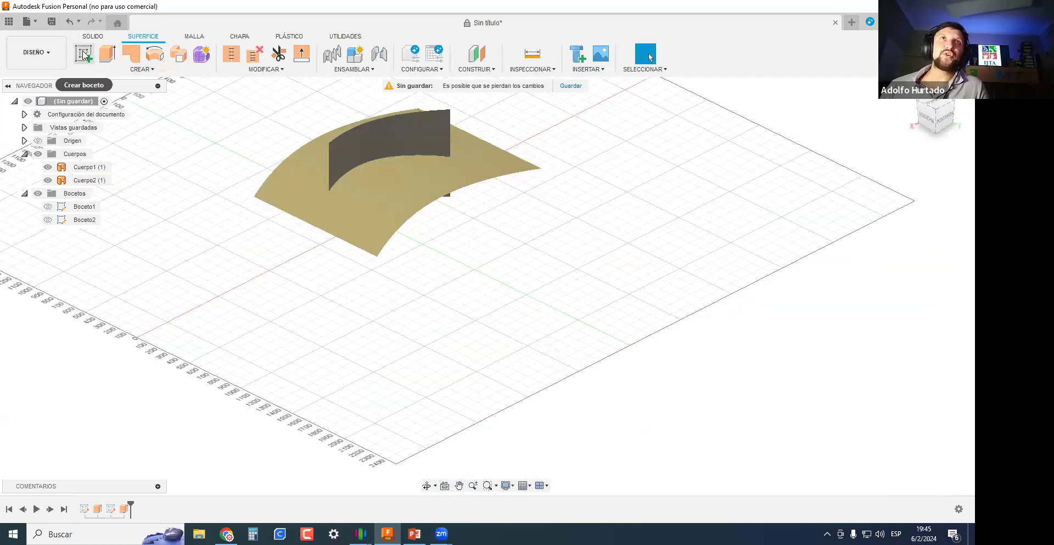
pyautogui.click(83, 54)
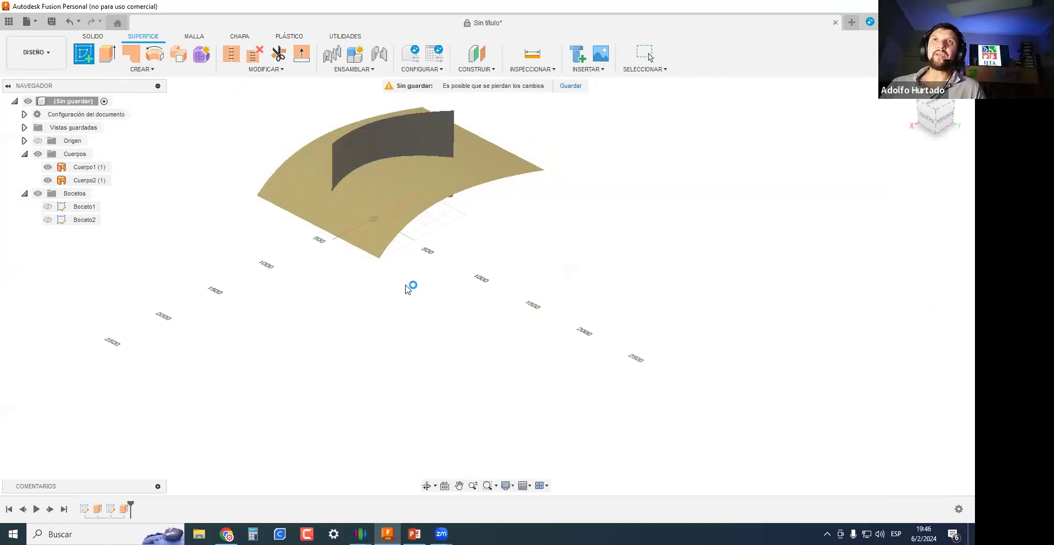
pyautogui.click(154, 54)
pyautogui.click(222, 185)
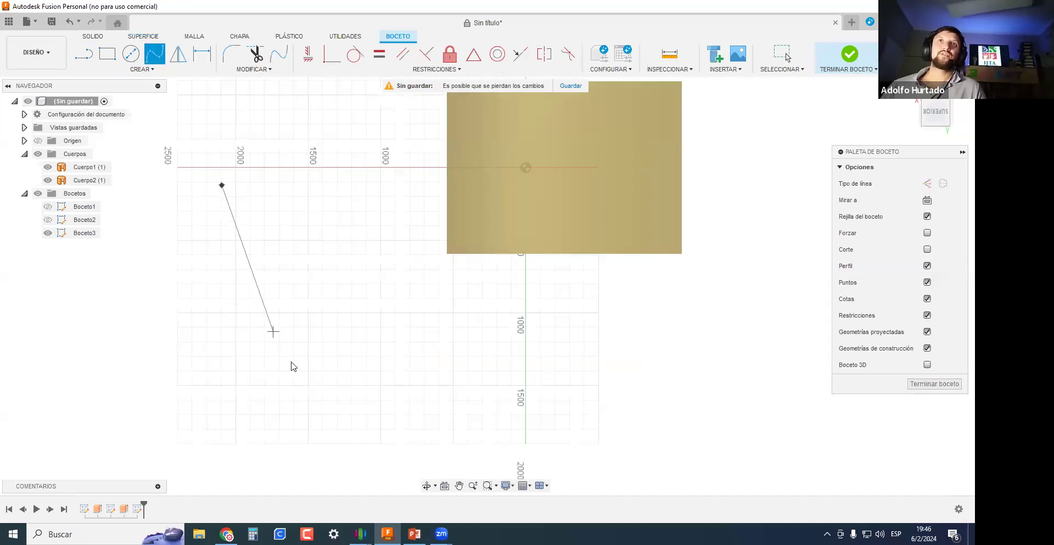
pyautogui.click(336, 335)
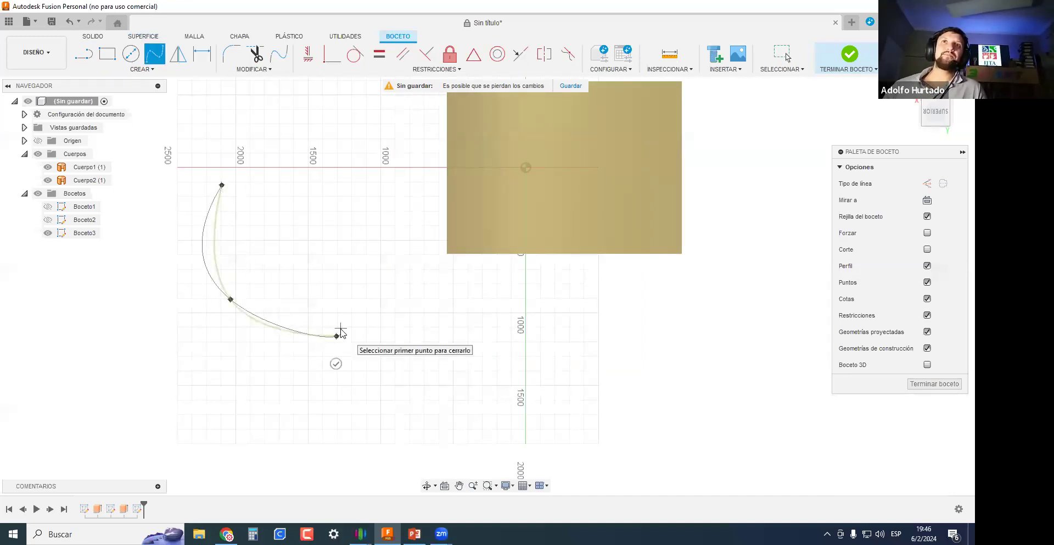
pyautogui.press('Escape')
pyautogui.press('l')
pyautogui.click(304, 257)
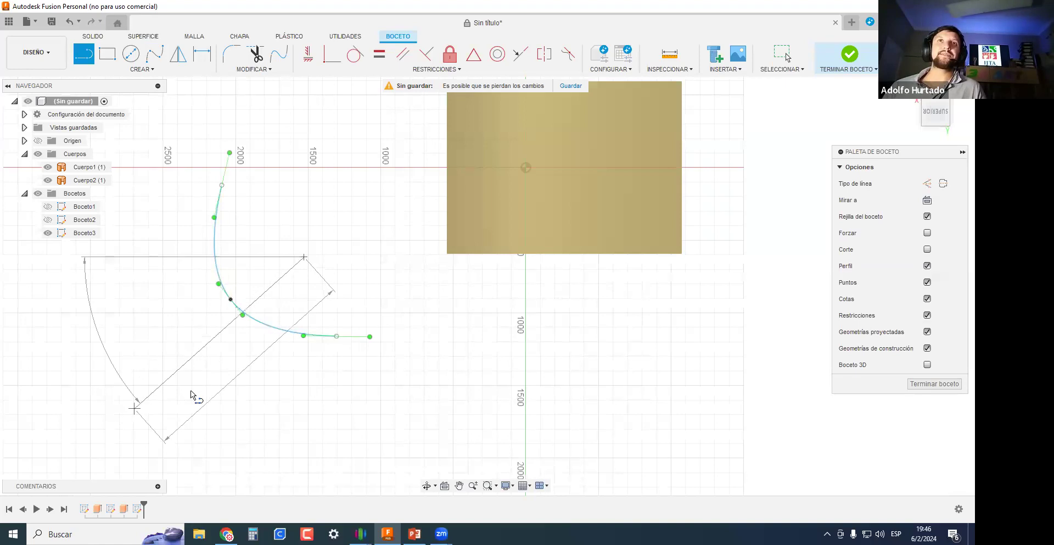
pyautogui.click(191, 389)
pyautogui.press('Escape')
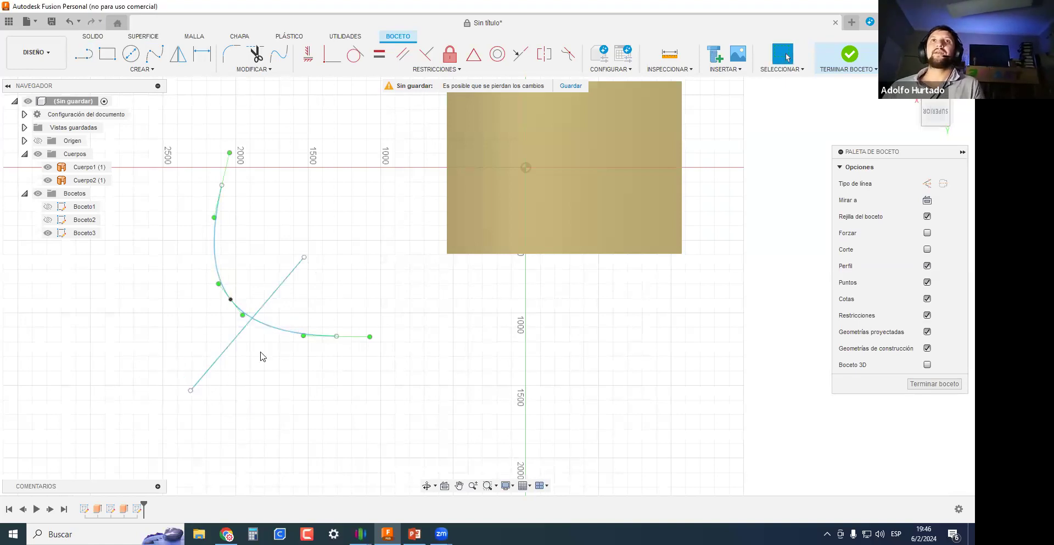
# Trim the spline's end beyond the crossing and the line's lower segment in the sketch.
pyautogui.scroll(4, 393, 308)
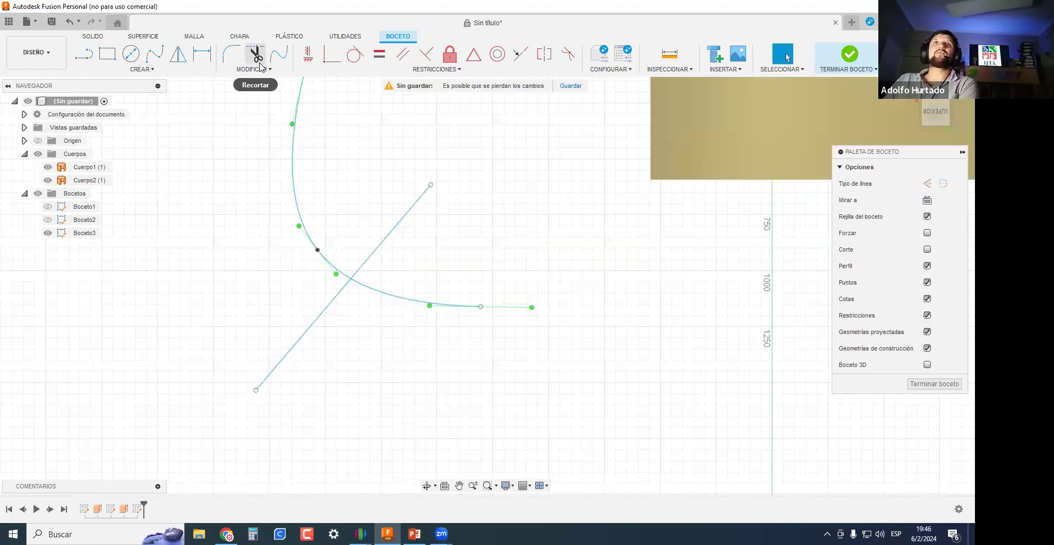
pyautogui.click(253, 69)
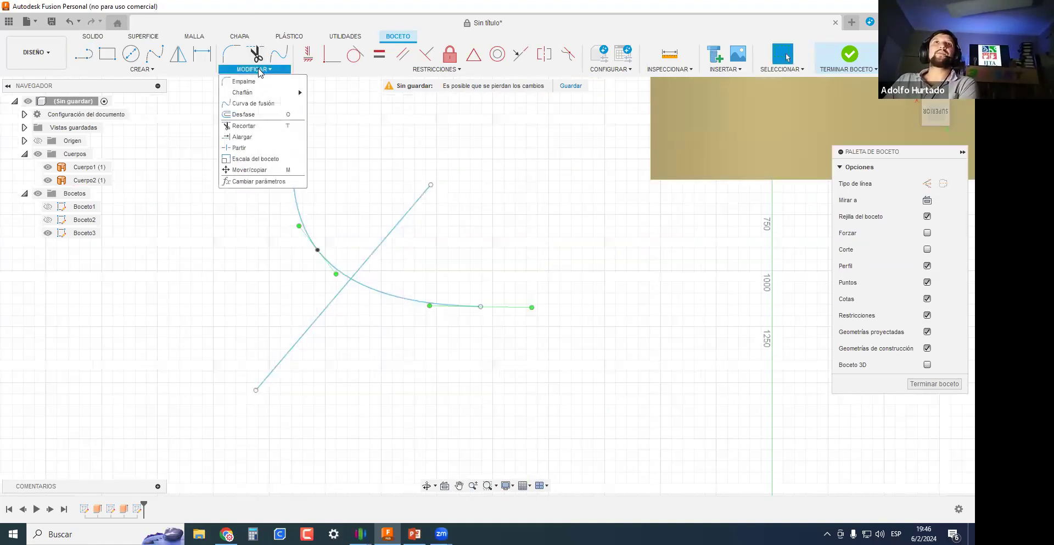
pyautogui.click(248, 126)
pyautogui.click(400, 311)
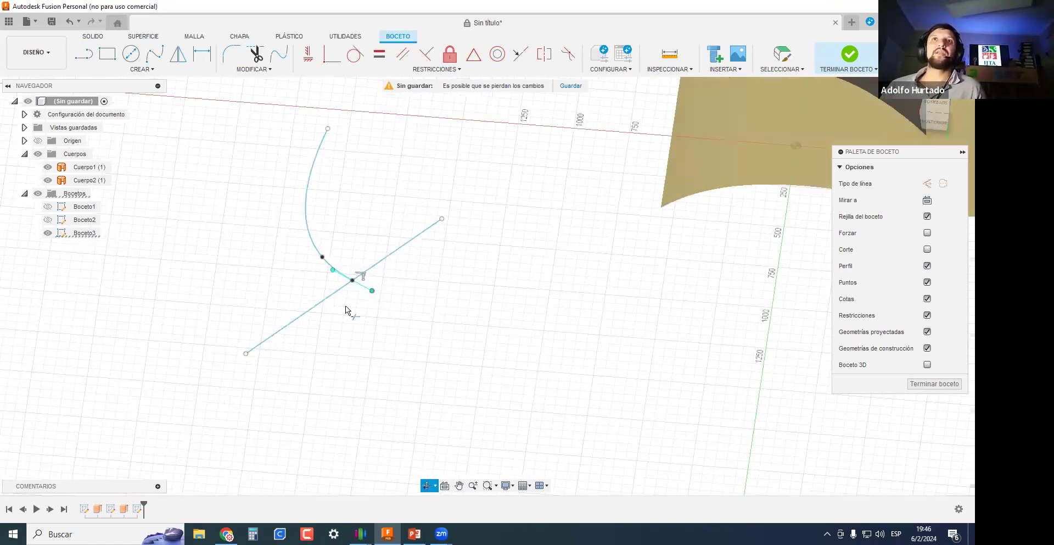
pyautogui.click(322, 301)
pyautogui.keyDown('shift'); pyautogui.moveTo(438, 313); pyautogui.dragTo(948, 406, button='middle'); pyautogui.keyUp('shift')
# Finish the trimming demonstration sketch and undo it completely, leaving only the two crossing surfaces.
pyautogui.click(928, 383)
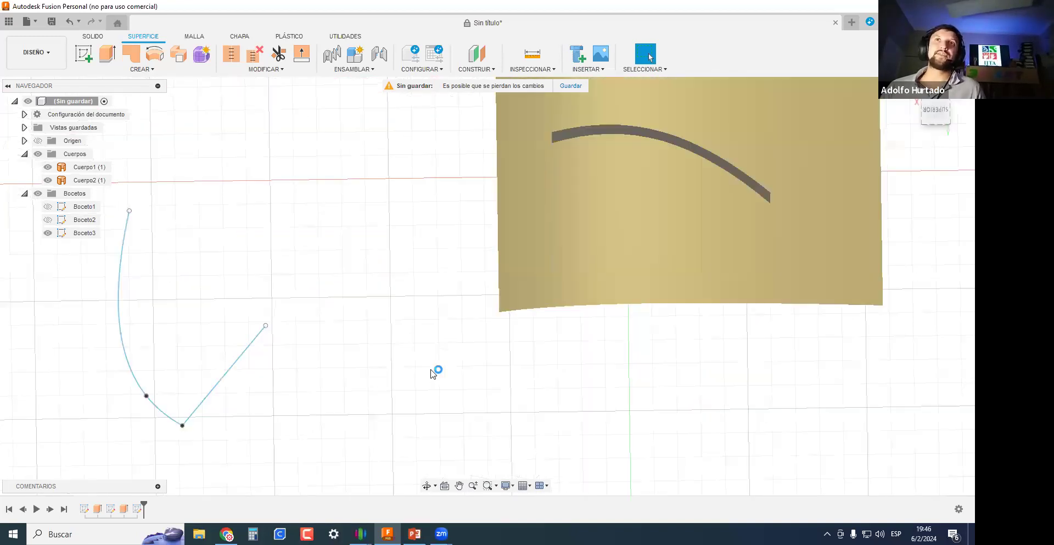
pyautogui.scroll(-4, 220, 388)
pyautogui.moveTo(224, 401)
pyautogui.keyDown('shift'); pyautogui.mouseDown(button='middle')
pyautogui.moveTo(370, 346)
pyautogui.moveTo(470, 385)
pyautogui.moveTo(601, 352)
pyautogui.mouseUp(button='middle'); pyautogui.keyUp('shift')
pyautogui.scroll(3, 601, 351)
pyautogui.click(935, 384)
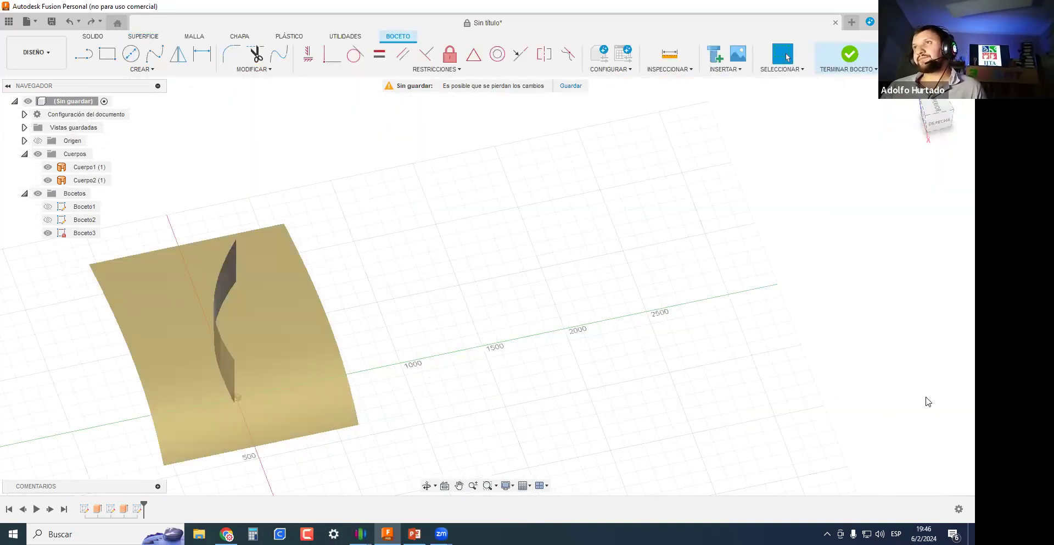
pyautogui.scroll(-1, 587, 421)
pyautogui.keyDown('shift'); pyautogui.moveTo(578, 419); pyautogui.dragTo(252, 59, button='middle'); pyautogui.keyUp('shift')
# Start a surface Trim and choose the arched surface as the trimming tool.
pyautogui.click(250, 69)
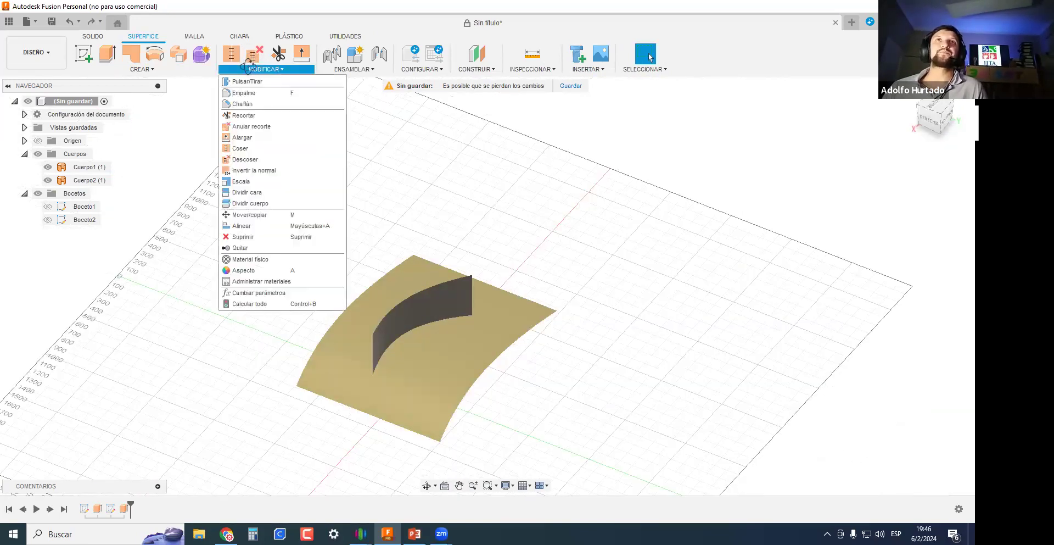
pyautogui.click(244, 115)
pyautogui.moveTo(630, 326)
pyautogui.keyDown('shift'); pyautogui.mouseDown(button='middle')
pyautogui.moveTo(555, 405)
pyautogui.moveTo(650, 356)
pyautogui.moveTo(615, 355)
pyautogui.moveTo(639, 312)
pyautogui.mouseUp(button='middle'); pyautogui.keyUp('shift')
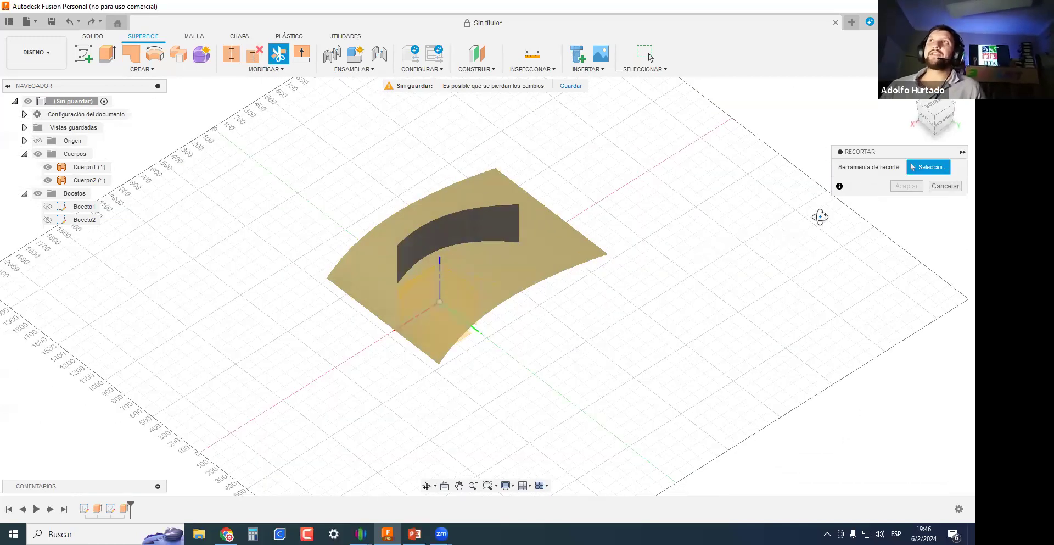
pyautogui.moveTo(760, 238)
pyautogui.mouseDown()
pyautogui.moveTo(783, 221)
pyautogui.moveTo(745, 249)
pyautogui.mouseUp()
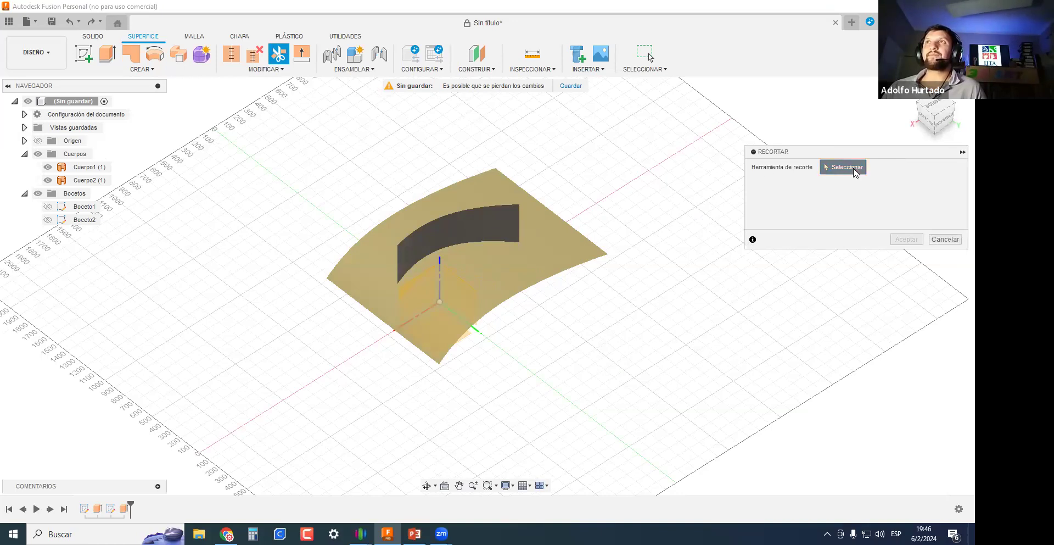
pyautogui.keyDown('shift'); pyautogui.moveTo(529, 369); pyautogui.dragTo(356, 255, button='middle'); pyautogui.keyUp('shift')
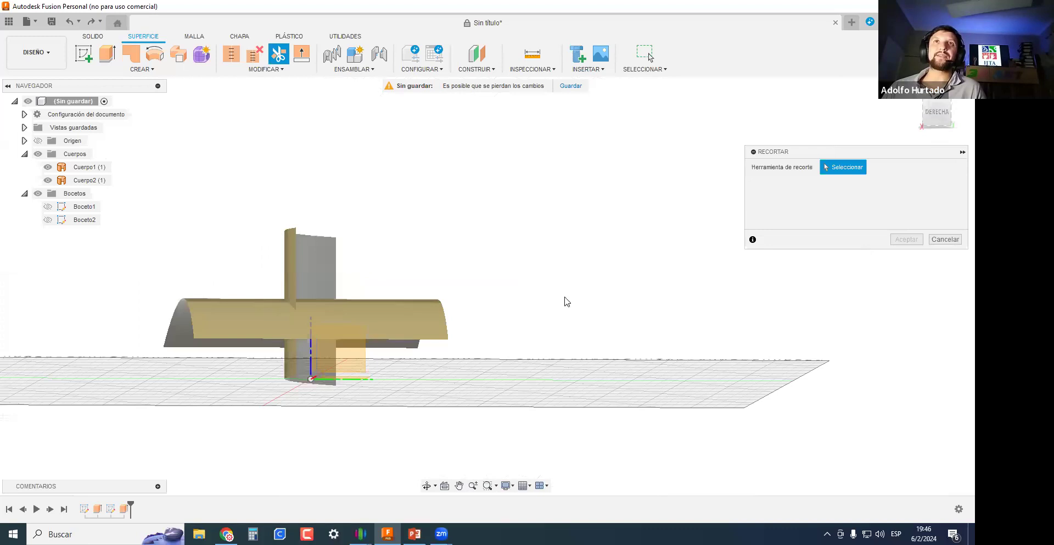
pyautogui.keyDown('shift'); pyautogui.moveTo(701, 368); pyautogui.dragTo(395, 376, button='middle'); pyautogui.keyUp('shift')
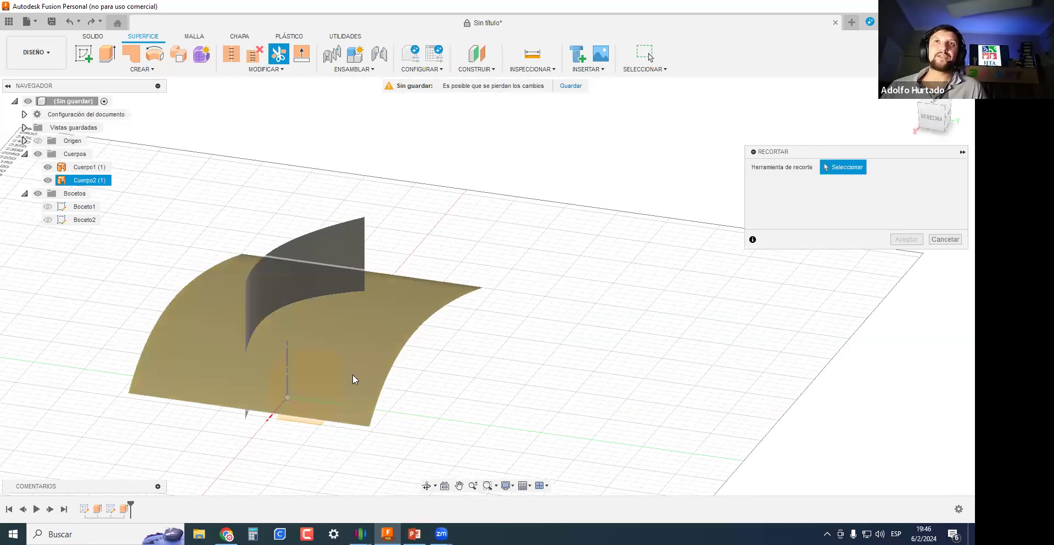
pyautogui.click(377, 373)
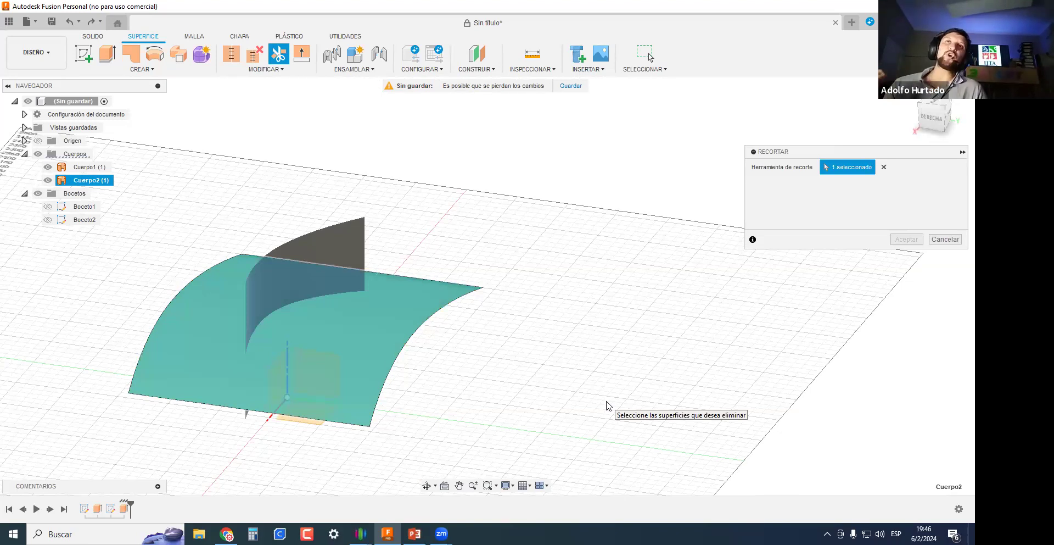
pyautogui.keyDown('shift'); pyautogui.moveTo(595, 362); pyautogui.dragTo(628, 339, button='middle'); pyautogui.keyUp('shift')
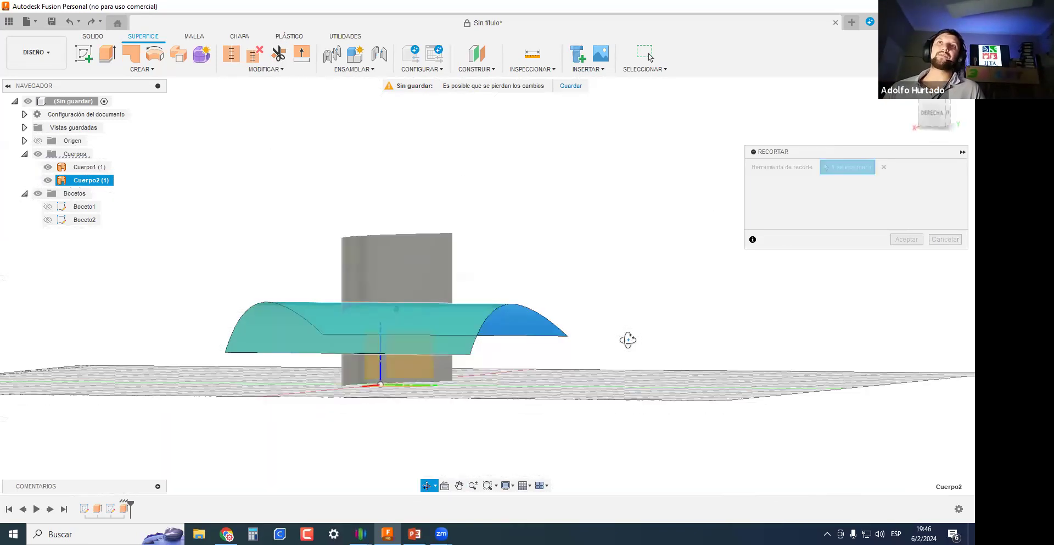
pyautogui.click(884, 167)
pyautogui.keyDown('shift'); pyautogui.moveTo(655, 300); pyautogui.dragTo(620, 373, button='middle'); pyautogui.keyUp('shift')
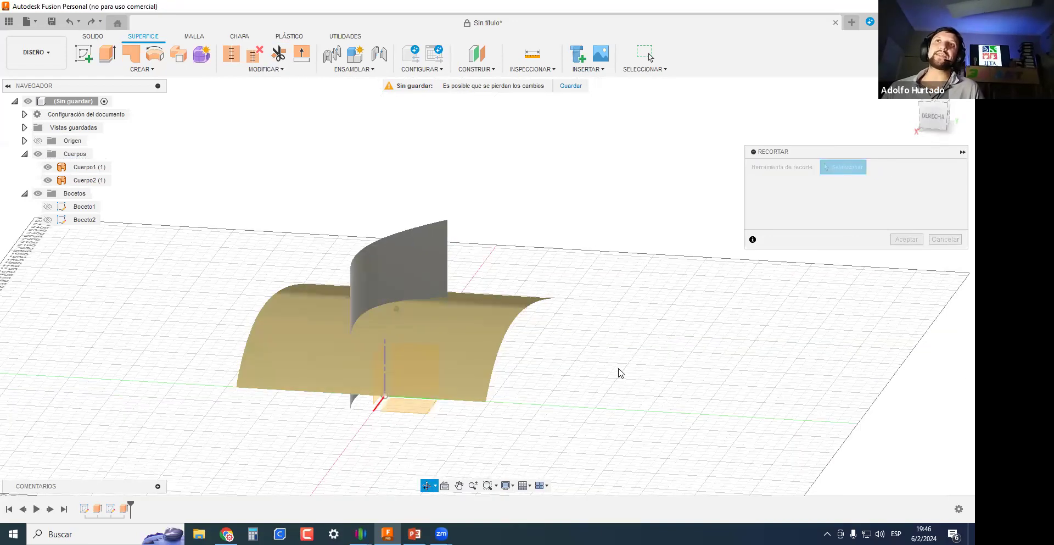
pyautogui.click(450, 357)
# Remove the portion of the vertical curved surface above the arched surface and complete the trim.
pyautogui.keyDown('shift'); pyautogui.moveTo(690, 379); pyautogui.dragTo(520, 397, button='middle'); pyautogui.keyUp('shift')
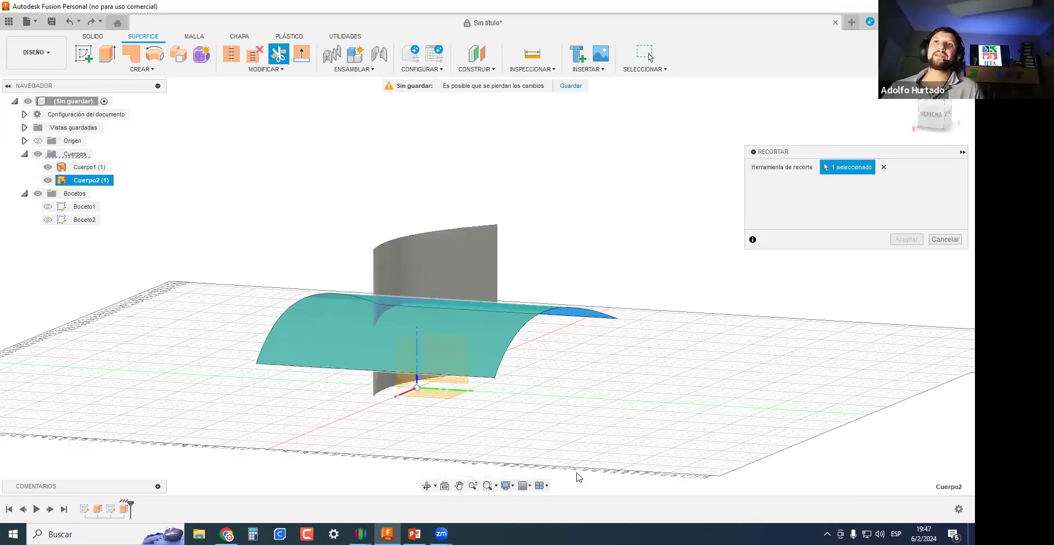
pyautogui.click(464, 255)
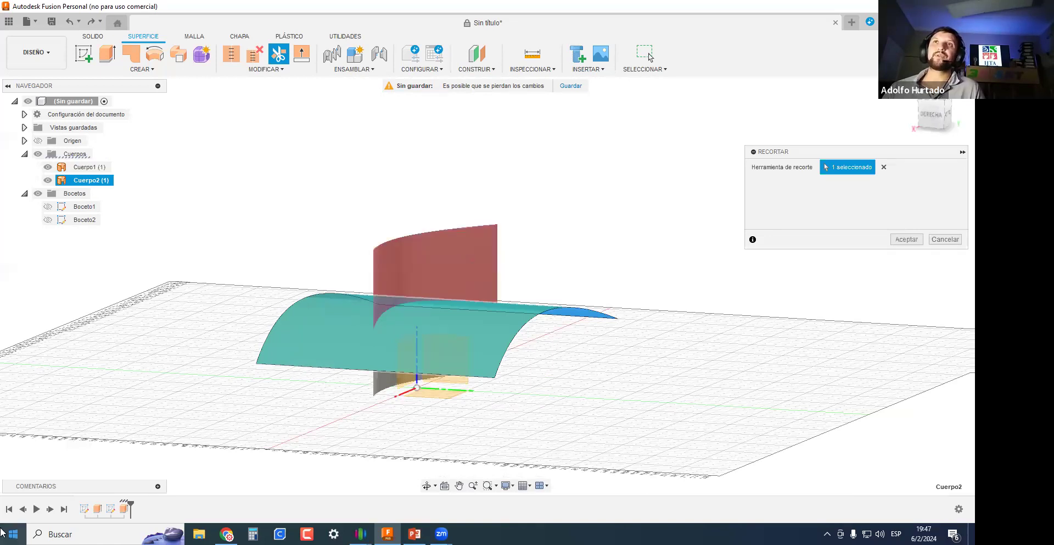
pyautogui.click(456, 281)
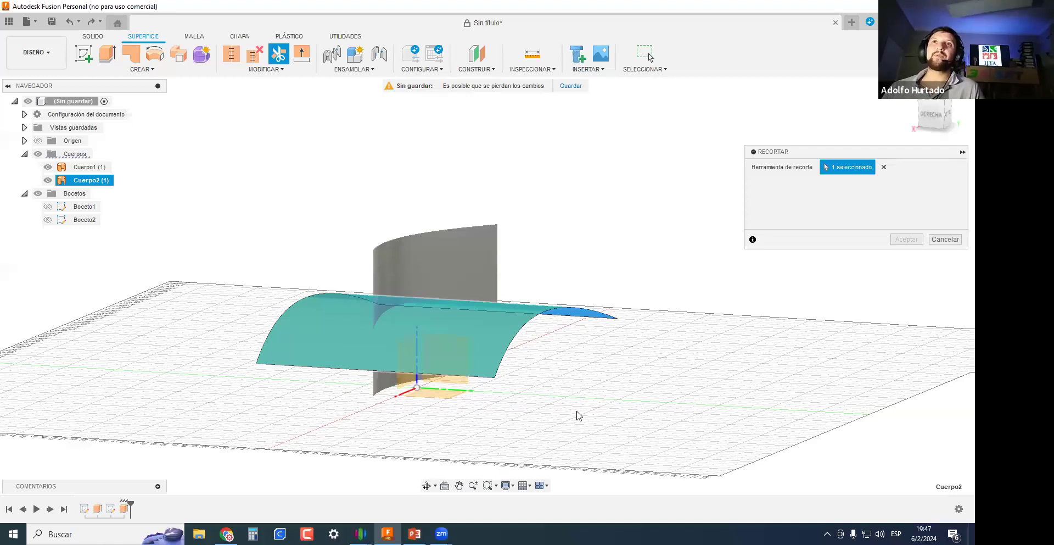
pyautogui.keyDown('shift'); pyautogui.moveTo(593, 387); pyautogui.dragTo(596, 407, button='middle'); pyautogui.keyUp('shift')
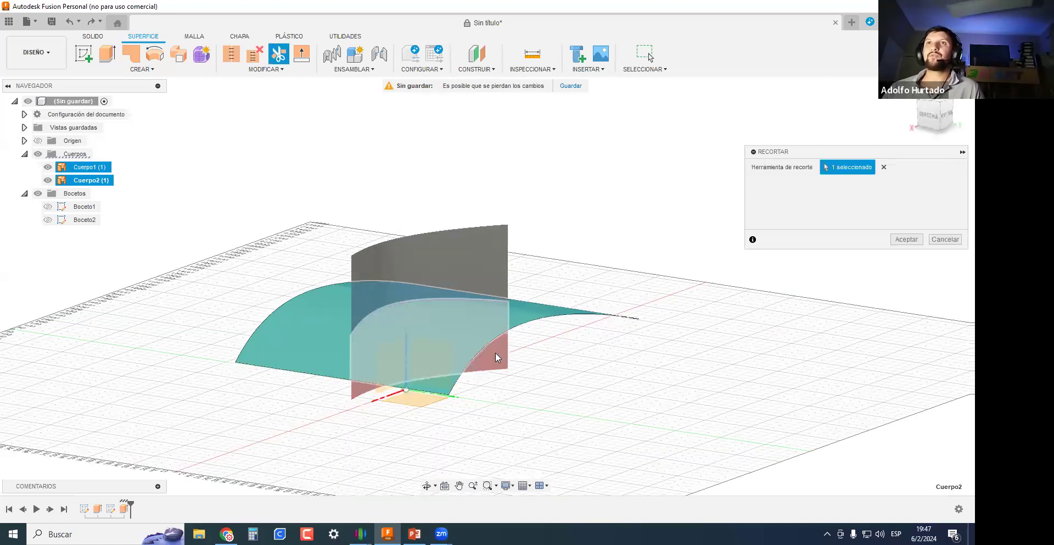
pyautogui.click(475, 246)
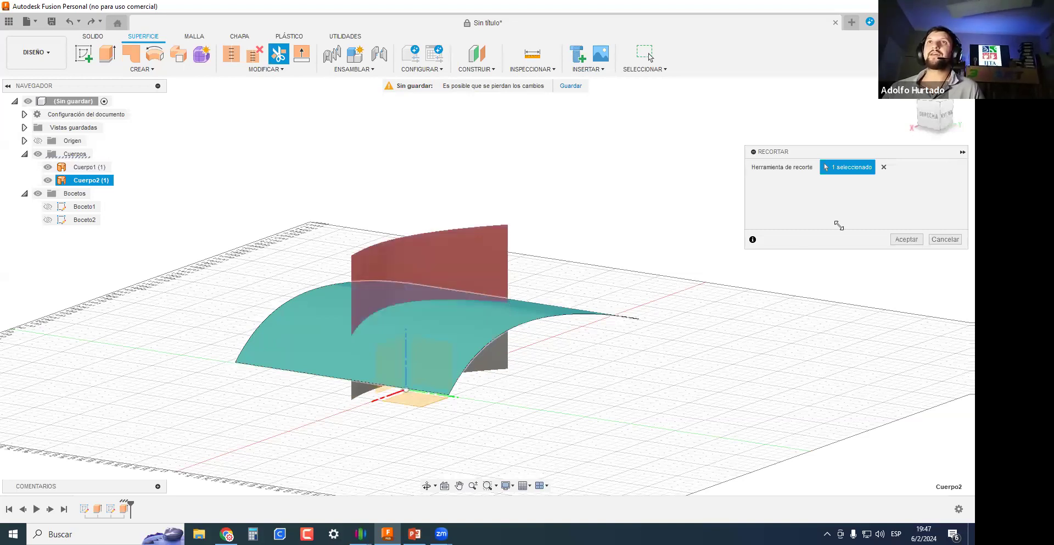
pyautogui.click(893, 243)
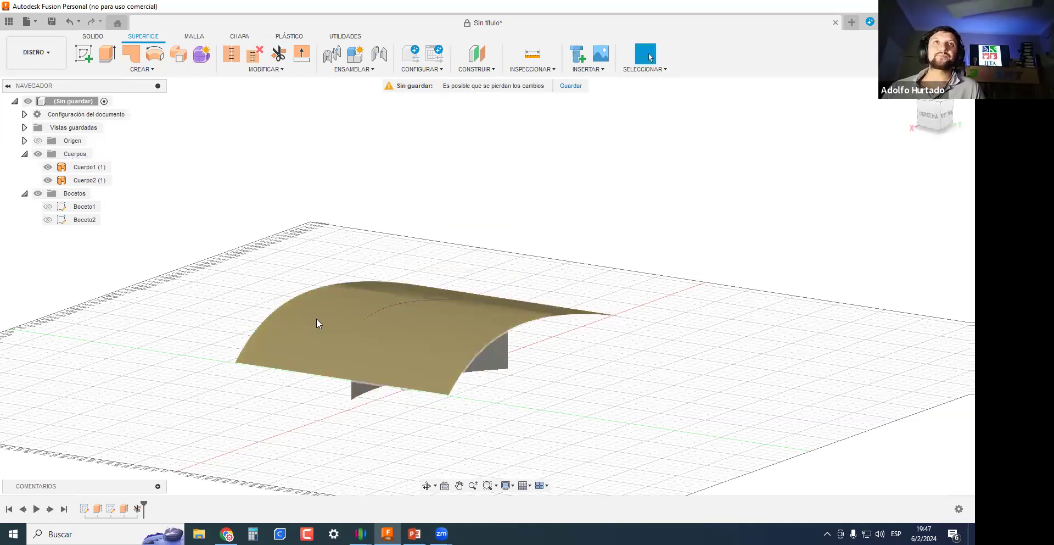
# Hide the arched surface body and inspect the trimmed edge of the vertical surface.
pyautogui.scroll(2, 330, 316)
pyautogui.click(47, 181)
pyautogui.scroll(-1, 439, 382)
pyautogui.keyDown('shift'); pyautogui.moveTo(519, 412); pyautogui.dragTo(566, 371, button='middle'); pyautogui.keyUp('shift')
pyautogui.scroll(-3, 511, 367)
pyautogui.keyDown('shift'); pyautogui.moveTo(499, 368); pyautogui.dragTo(357, 162, button='middle'); pyautogui.keyUp('shift')
# Create a construction plane offset from the vertical origin plane, away from the trimmed surface.
pyautogui.scroll(-3, 583, 401)
pyautogui.scroll(-1, 557, 404)
pyautogui.click(477, 55)
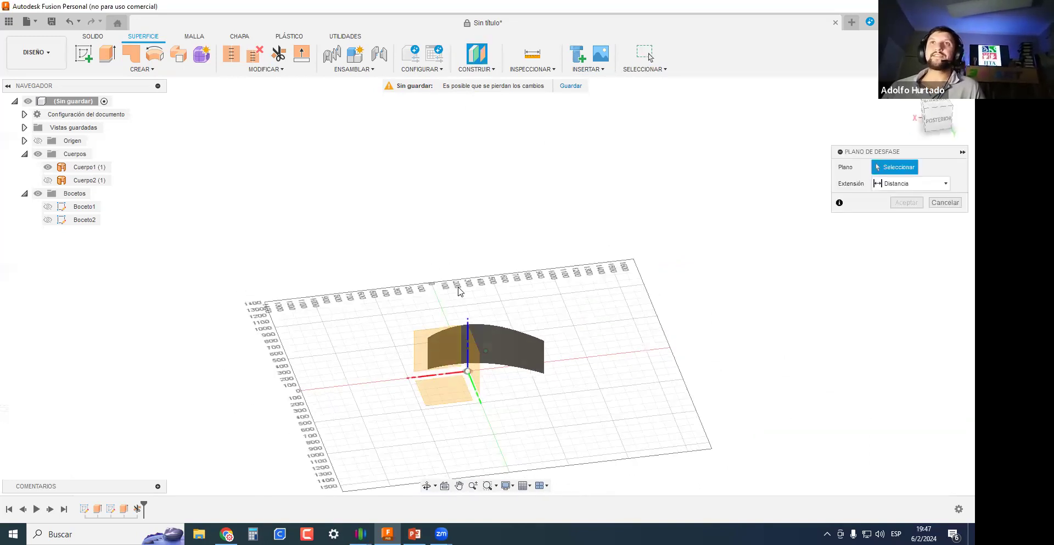
pyautogui.keyDown('shift'); pyautogui.moveTo(417, 340); pyautogui.dragTo(453, 372, button='middle'); pyautogui.keyUp('shift')
pyautogui.click(450, 372)
pyautogui.moveTo(481, 379); pyautogui.dragTo(390, 318)
pyautogui.press('Return')
# Sketch a three-point spline on the offset plane, crossing in front of the curved surface from top to bottom, and finish the sketch.
pyautogui.keyDown('shift'); pyautogui.moveTo(390, 315); pyautogui.dragTo(319, 283, button='middle'); pyautogui.keyUp('shift')
pyautogui.click(83, 54)
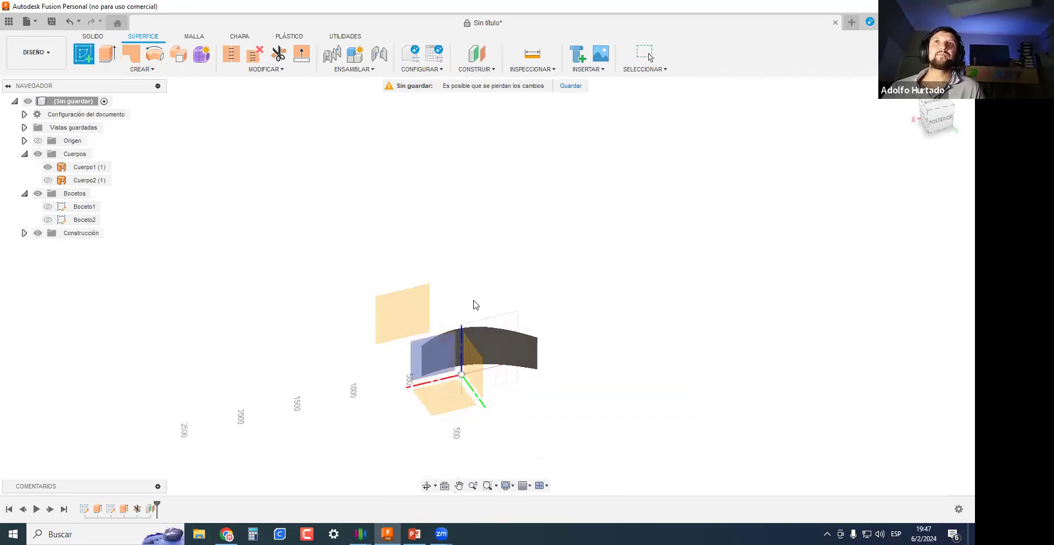
pyautogui.click(407, 317)
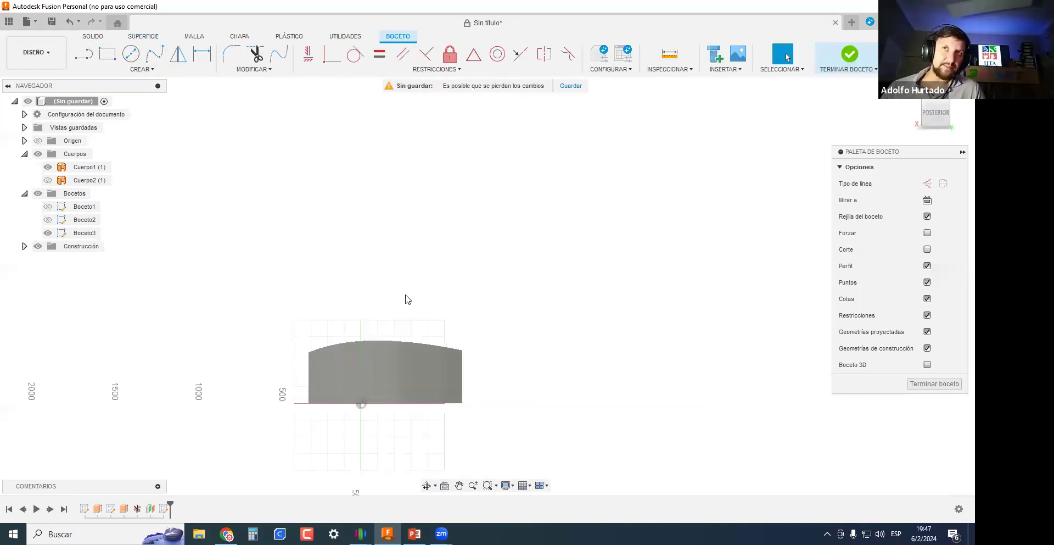
pyautogui.press('s')
pyautogui.click(372, 276)
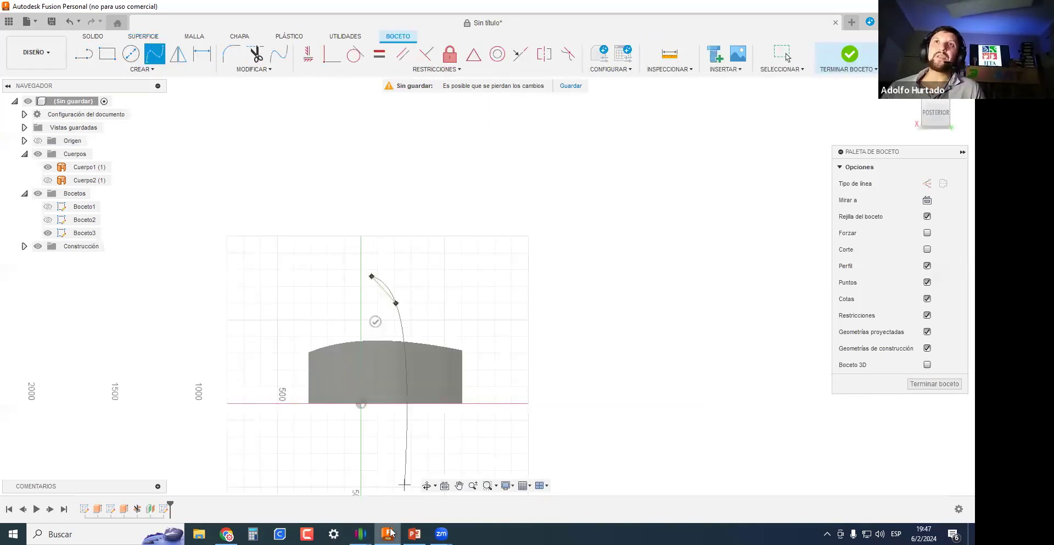
pyautogui.press('Return')
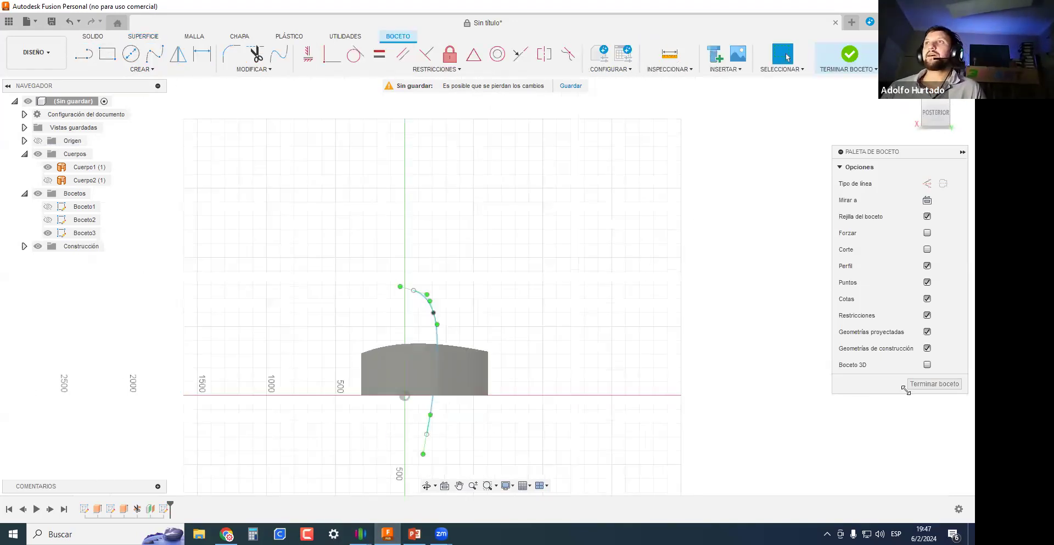
pyautogui.click(934, 383)
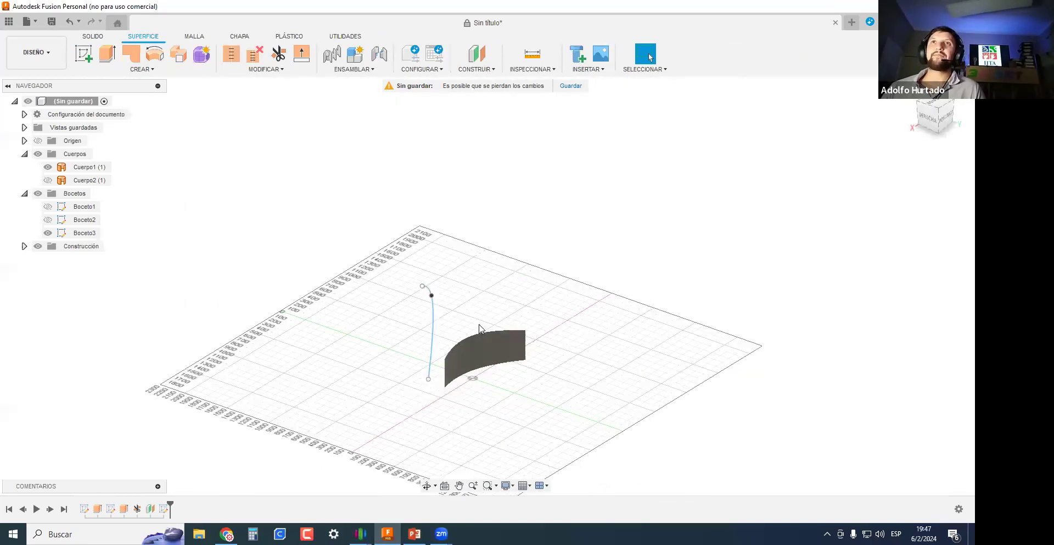
# Try to trim the curved surface using the vertical spline as the trimming tool.
pyautogui.click(279, 53)
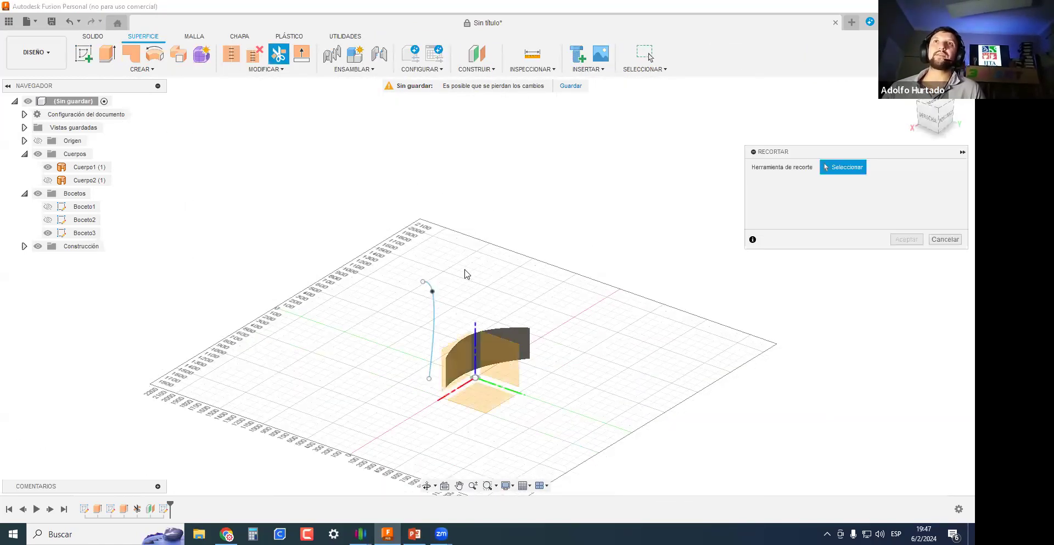
pyautogui.scroll(5, 464, 295)
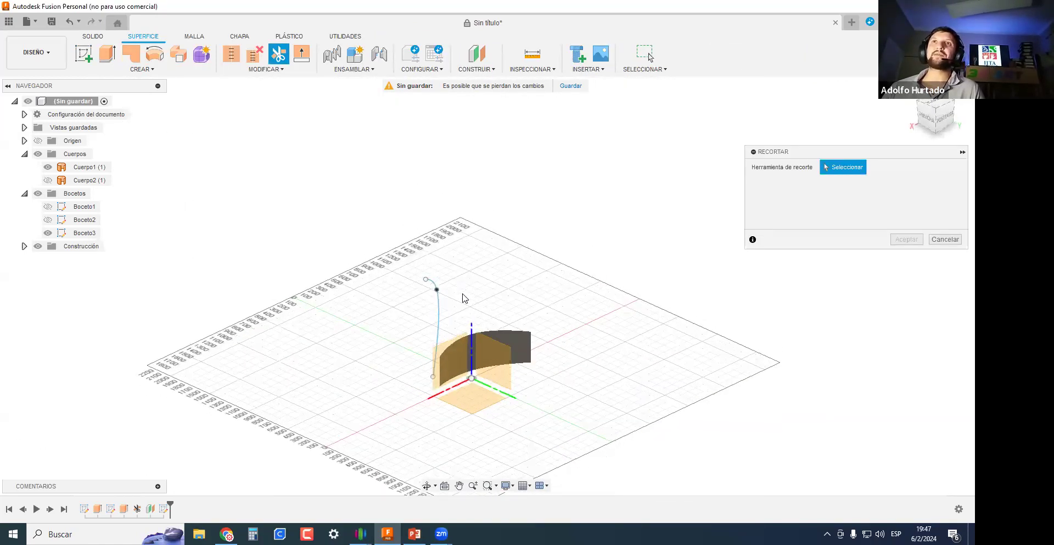
pyautogui.click(434, 315)
pyautogui.keyDown('shift'); pyautogui.moveTo(588, 306); pyautogui.dragTo(591, 407, button='middle'); pyautogui.keyUp('shift')
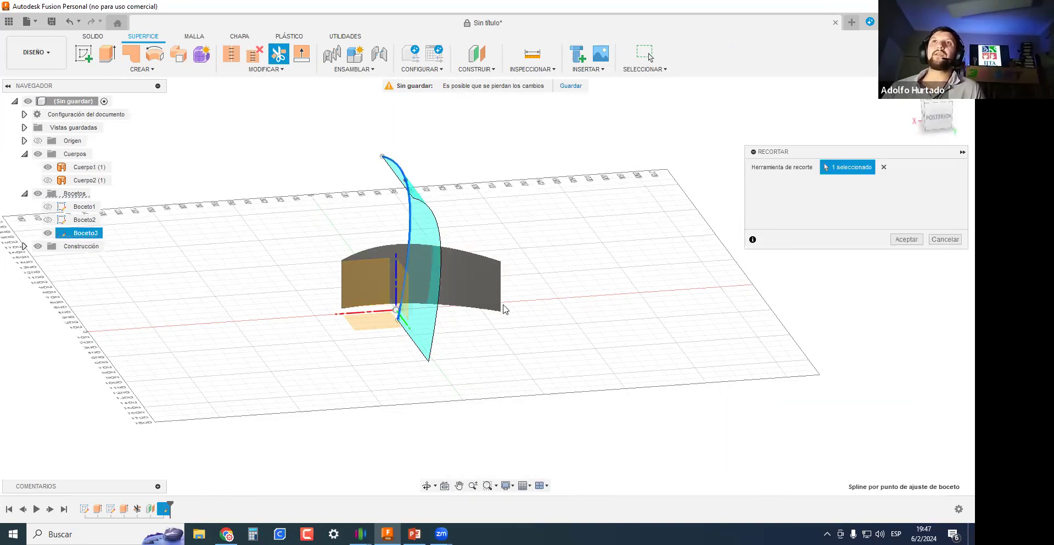
pyautogui.keyDown('shift'); pyautogui.moveTo(569, 341); pyautogui.dragTo(431, 299, button='middle'); pyautogui.keyUp('shift')
pyautogui.press('Return')
# Undo all earlier trims, sketches and extrusions back to an empty design.
pyautogui.hotkey('ctrl', 'z')
pyautogui.hotkey('ctrl', 'z')
pyautogui.hotkey('ctrl', 'z')
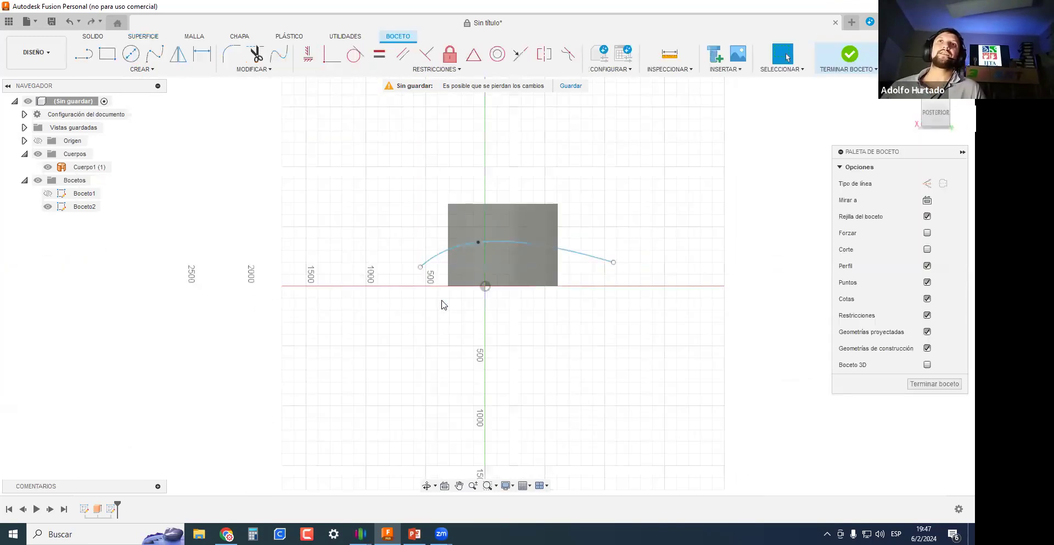
pyautogui.hotkey('ctrl', 'z')
pyautogui.hotkey('ctrl', 'z')
pyautogui.hotkey('ctrl', 'z')
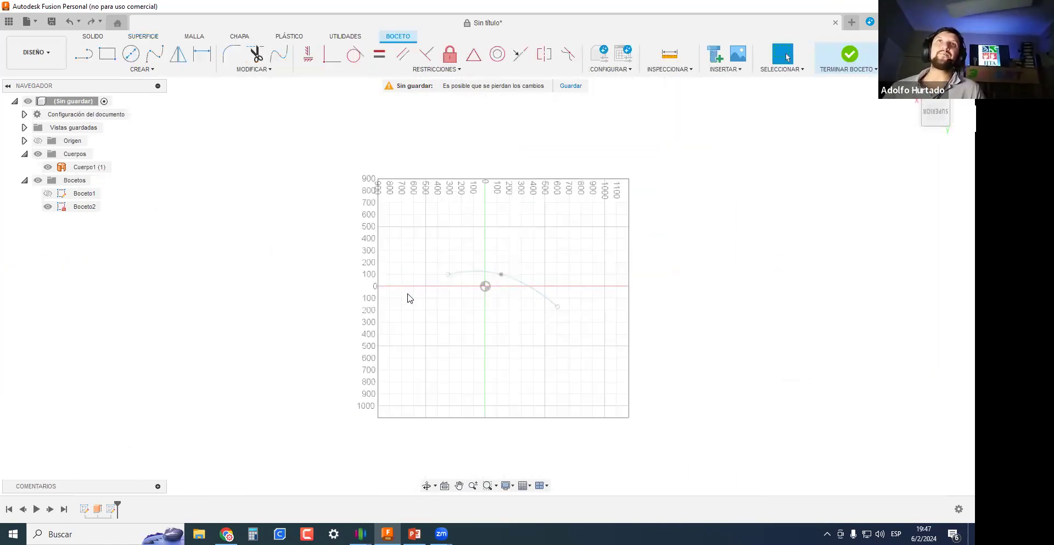
pyautogui.hotkey('ctrl', 'z')
pyautogui.hotkey('ctrl', 'z')
pyautogui.hotkey('ctrl', 'z')
# Sketch an arched three-point spline above the origin on a vertical origin plane and finish the sketch.
pyautogui.moveTo(346, 244); pyautogui.dragTo(456, 265, button='middle')
pyautogui.scroll(1, 452, 339)
pyautogui.keyDown('shift'); pyautogui.moveTo(452, 340); pyautogui.dragTo(488, 266, button='middle'); pyautogui.keyUp('shift')
pyautogui.scroll(1, 389, 323)
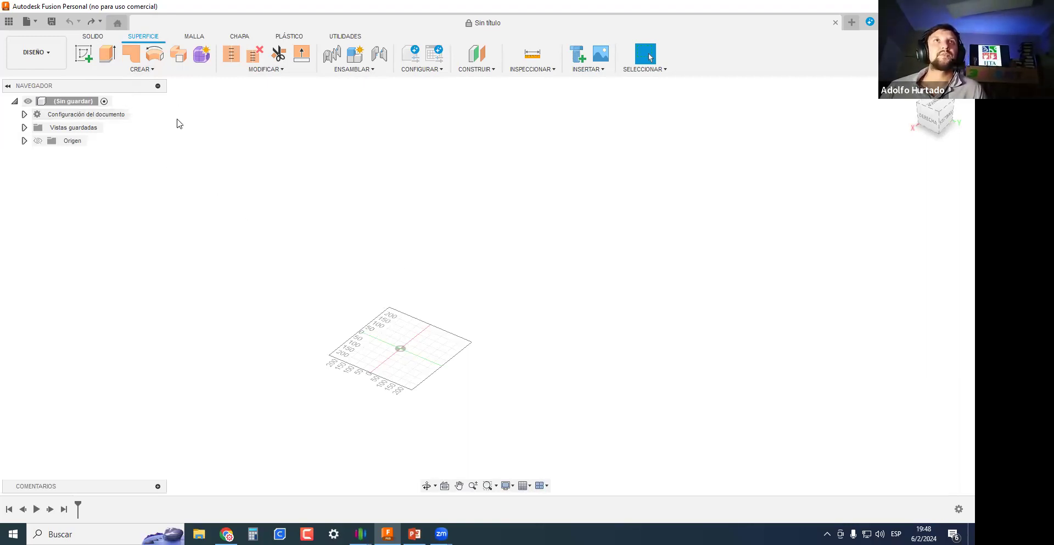
pyautogui.click(84, 53)
pyautogui.click(379, 335)
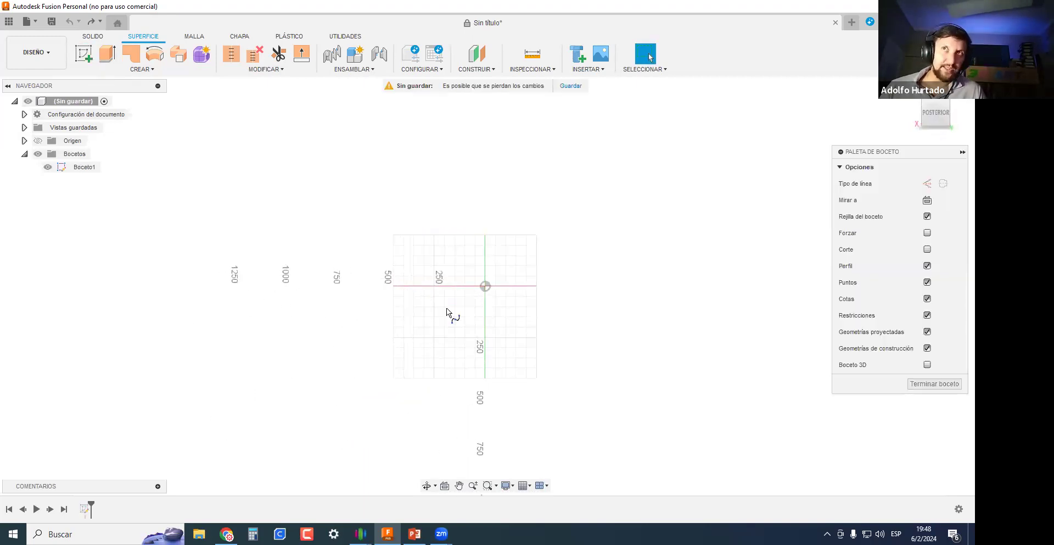
pyautogui.press('s')
pyautogui.click(401, 252)
pyautogui.click(468, 182)
pyautogui.click(581, 152)
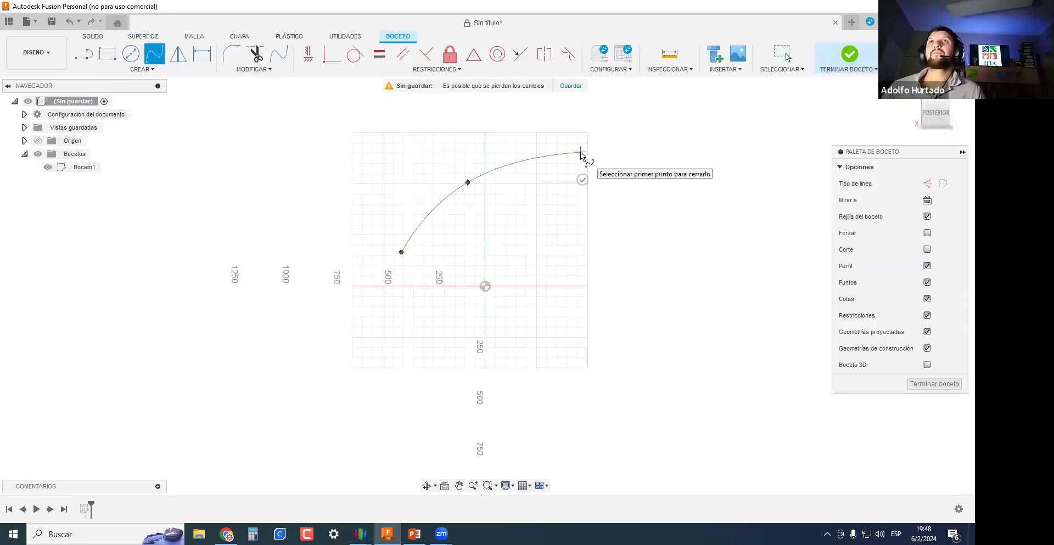
pyautogui.press('Escape')
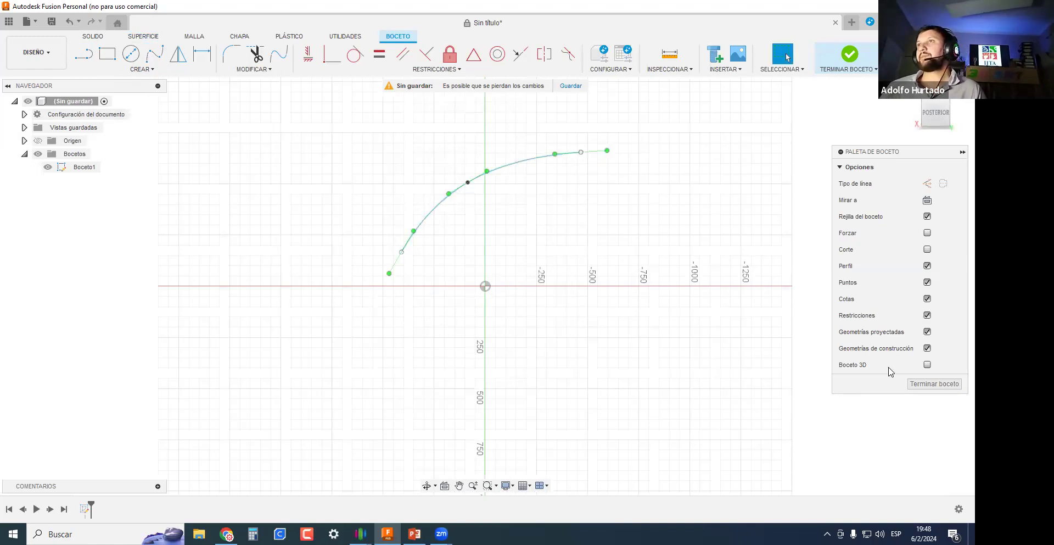
pyautogui.click(928, 384)
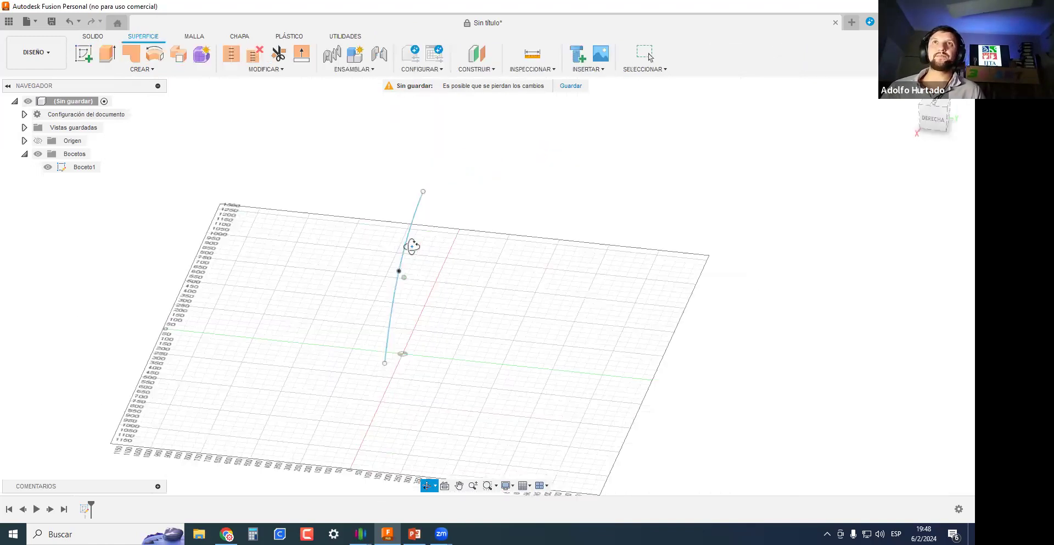
# Extrude the spline symmetrically from its sketch plane as a new wide, arched surface body.
pyautogui.click(108, 58)
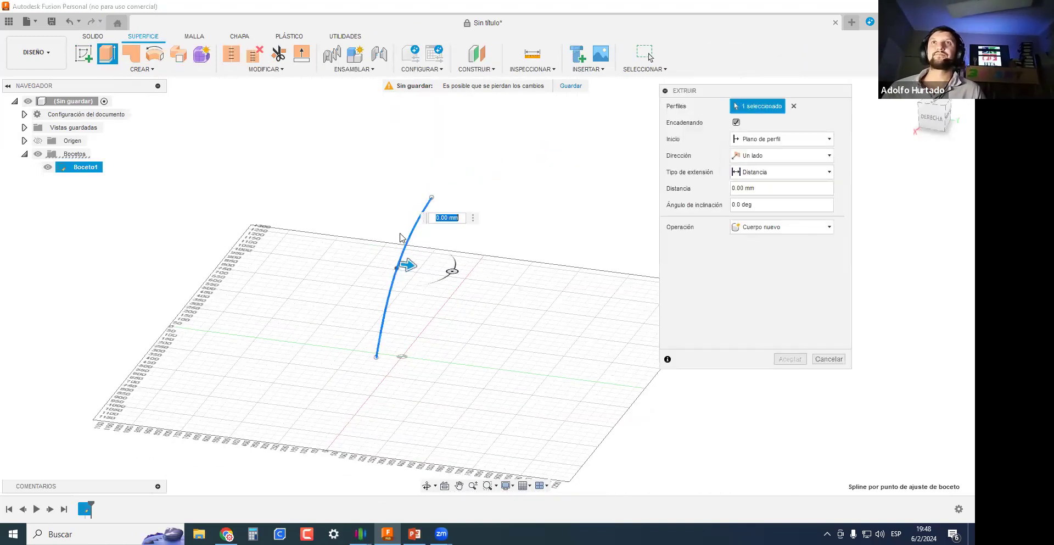
pyautogui.click(780, 156)
pyautogui.click(761, 192)
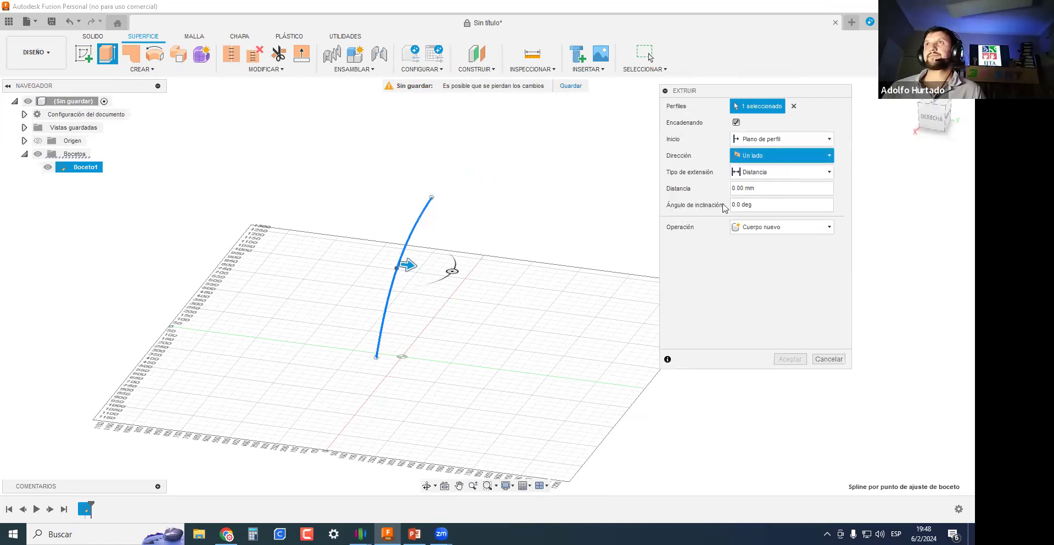
pyautogui.moveTo(409, 267); pyautogui.dragTo(536, 280)
pyautogui.press('Return')
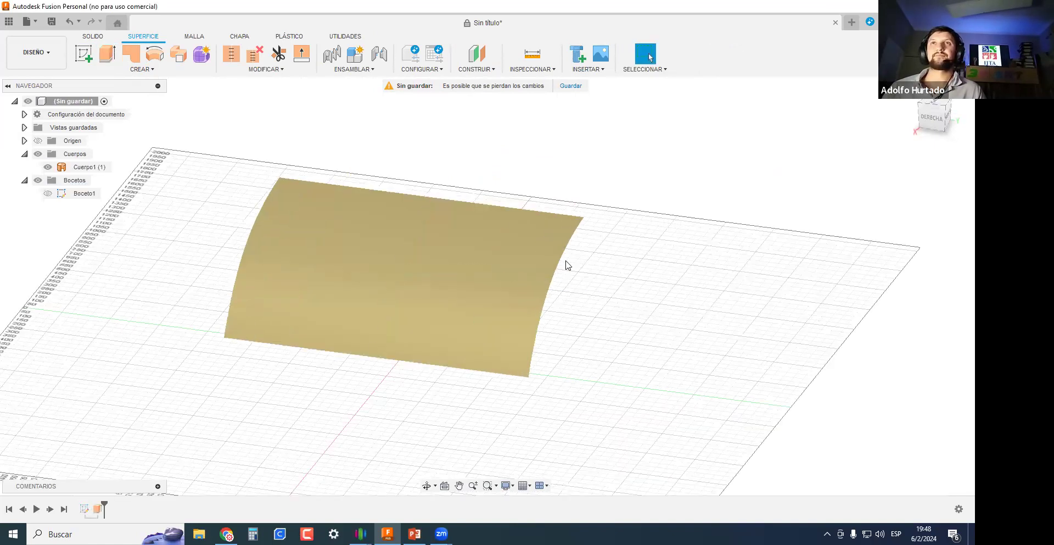
# Start a sketch on the horizontal origin plane and try a spline running lengthwise across the arched surface.
pyautogui.keyDown('shift'); pyautogui.moveTo(414, 272); pyautogui.dragTo(423, 341, button='middle'); pyautogui.keyUp('shift')
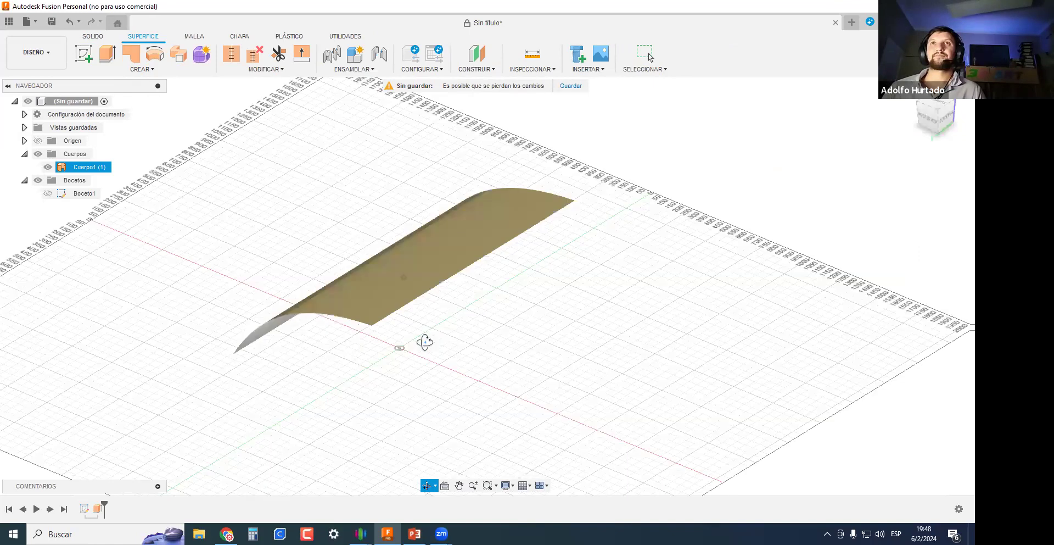
pyautogui.click(83, 57)
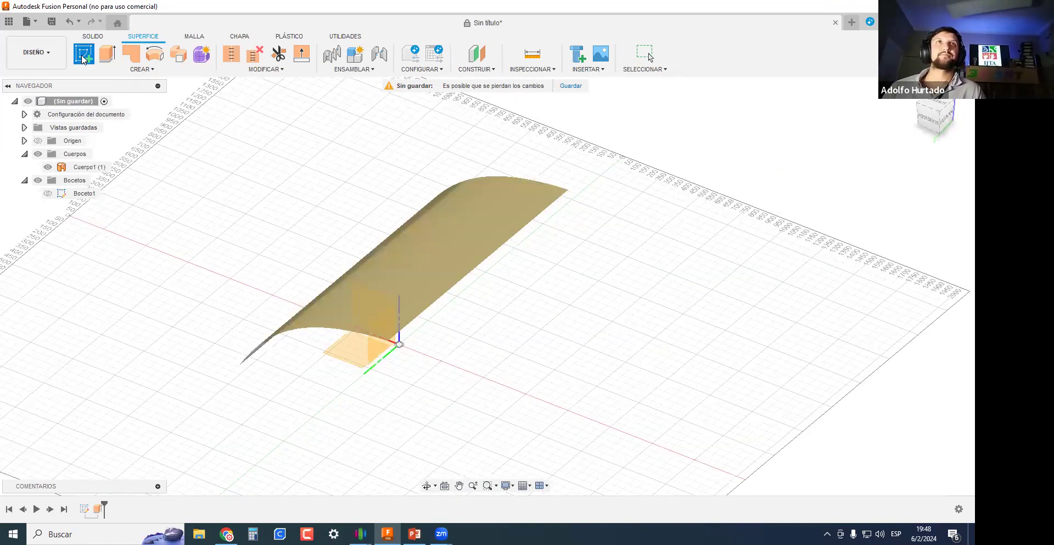
pyautogui.click(354, 356)
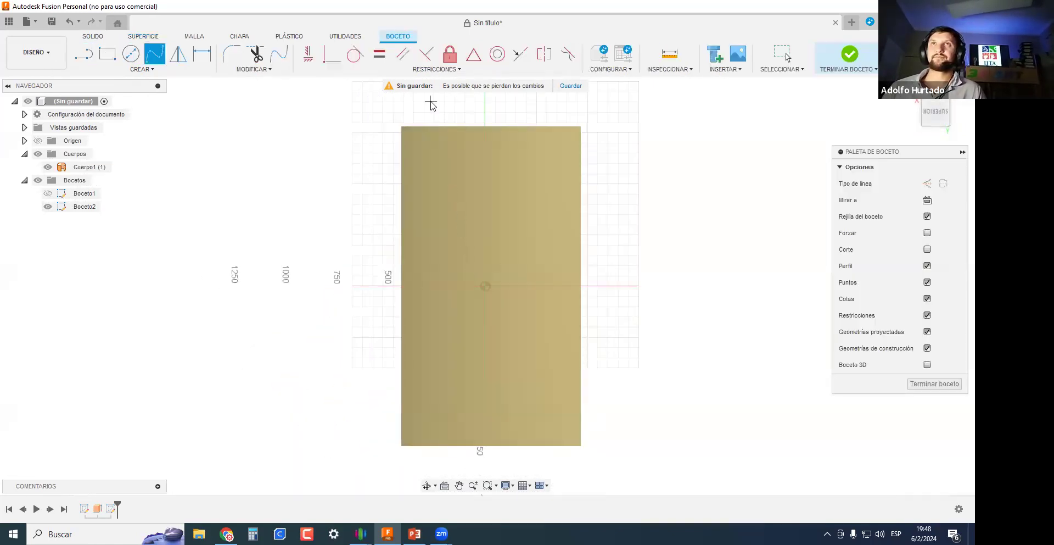
pyautogui.click(538, 320)
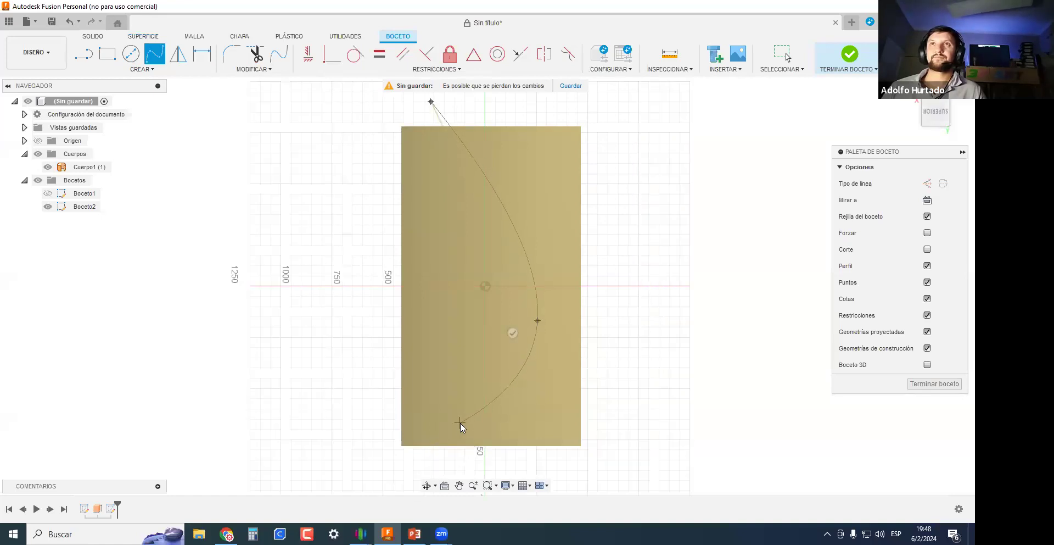
pyautogui.press('Escape')
# Draw a bent two-segment line chain lengthwise across the arched surface, extending past both of its ends.
pyautogui.press('l')
pyautogui.click(443, 95)
pyautogui.click(542, 298)
pyautogui.moveTo(439, 491); pyautogui.dragTo(458, 365, button='middle')
pyautogui.click(490, 351)
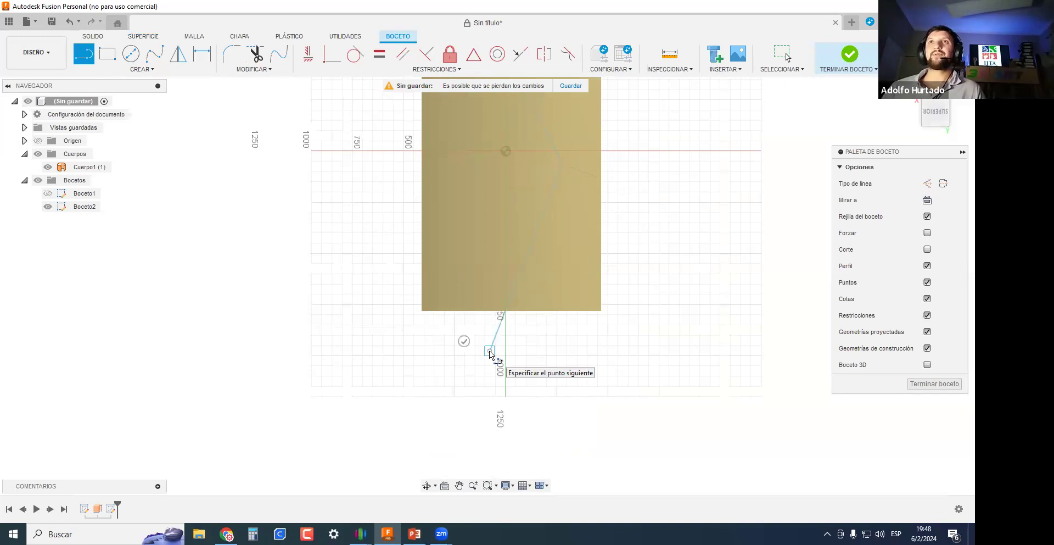
pyautogui.click(491, 351)
pyautogui.press('Escape')
pyautogui.scroll(-3, 360, 419)
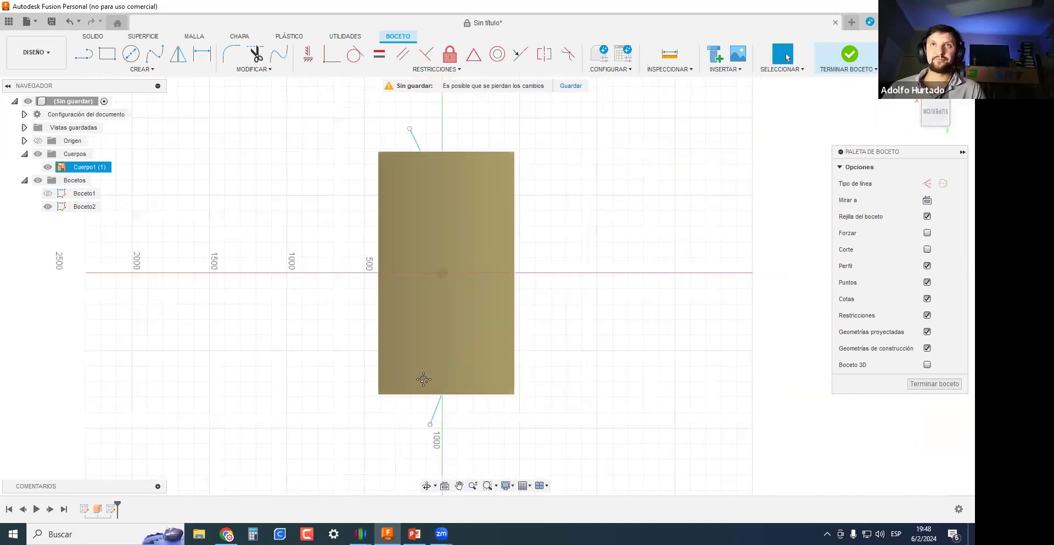
# Draw a second bent two-segment line chain beside the first, near the surface's long edge, and finish the sketch.
pyautogui.press('l')
pyautogui.click(403, 429)
pyautogui.click(403, 271)
pyautogui.click(350, 143)
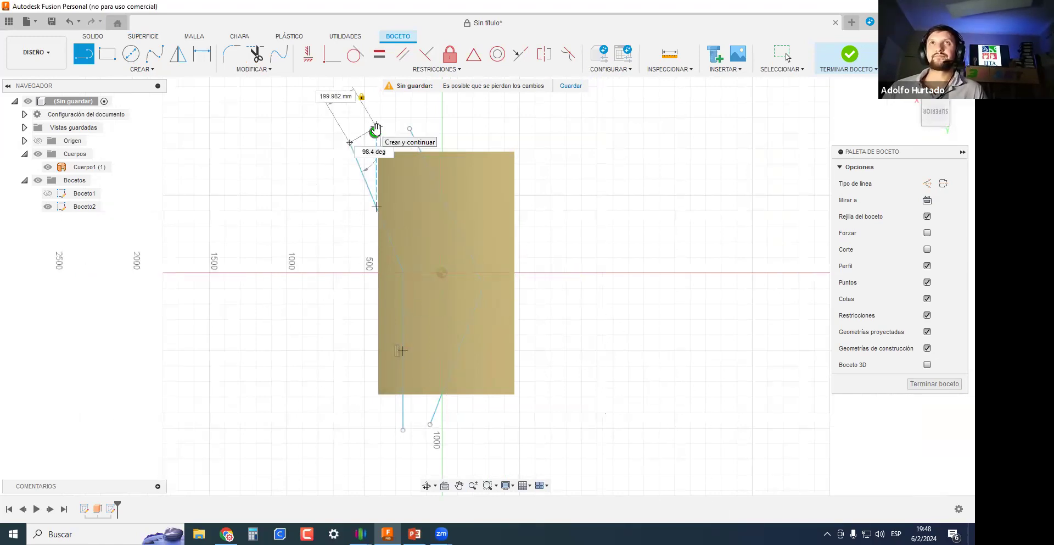
pyautogui.press('Escape')
pyautogui.click(934, 383)
# Start a surface Trim and choose the first two-segment line chain as the trimming tool.
pyautogui.moveTo(605, 332)
pyautogui.keyDown('shift'); pyautogui.mouseDown(button='middle')
pyautogui.moveTo(229, 97)
pyautogui.moveTo(228, 77)
pyautogui.mouseUp(button='middle'); pyautogui.keyUp('shift')
pyautogui.click(278, 53)
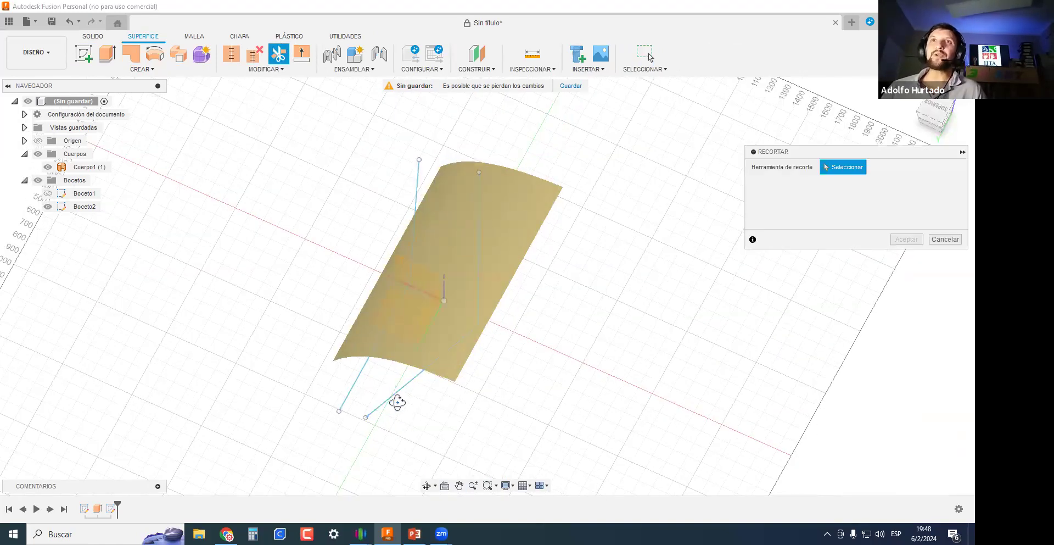
pyautogui.click(391, 396)
pyautogui.moveTo(514, 405)
pyautogui.keyDown('shift'); pyautogui.mouseDown(button='middle')
pyautogui.moveTo(505, 435)
pyautogui.moveTo(560, 394)
pyautogui.moveTo(541, 407)
pyautogui.moveTo(475, 334)
pyautogui.mouseUp(button='middle'); pyautogui.keyUp('shift')
pyautogui.click(473, 348)
pyautogui.keyDown('shift'); pyautogui.moveTo(641, 355); pyautogui.dragTo(429, 369, button='middle'); pyautogui.keyUp('shift')
pyautogui.click(439, 327)
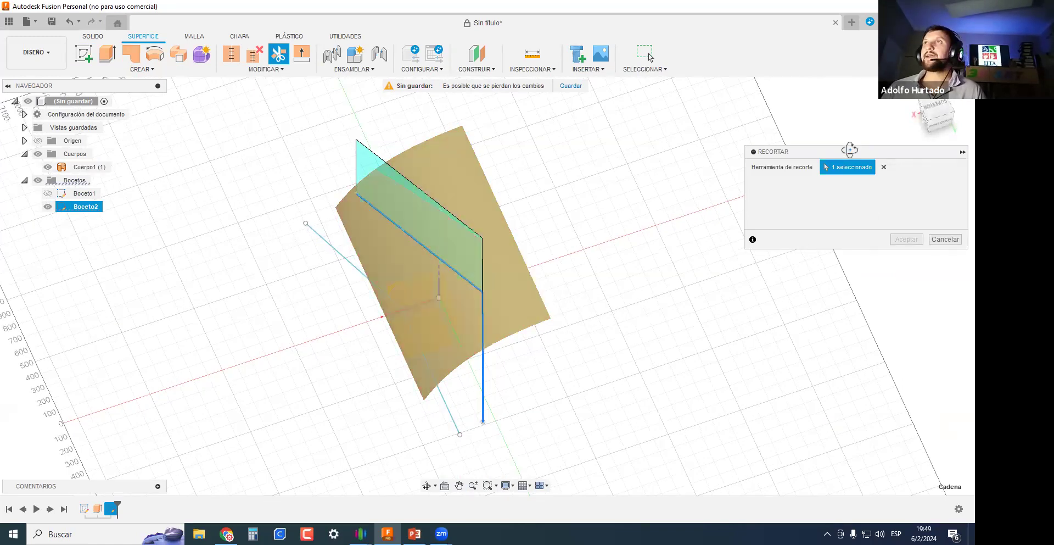
pyautogui.click(882, 165)
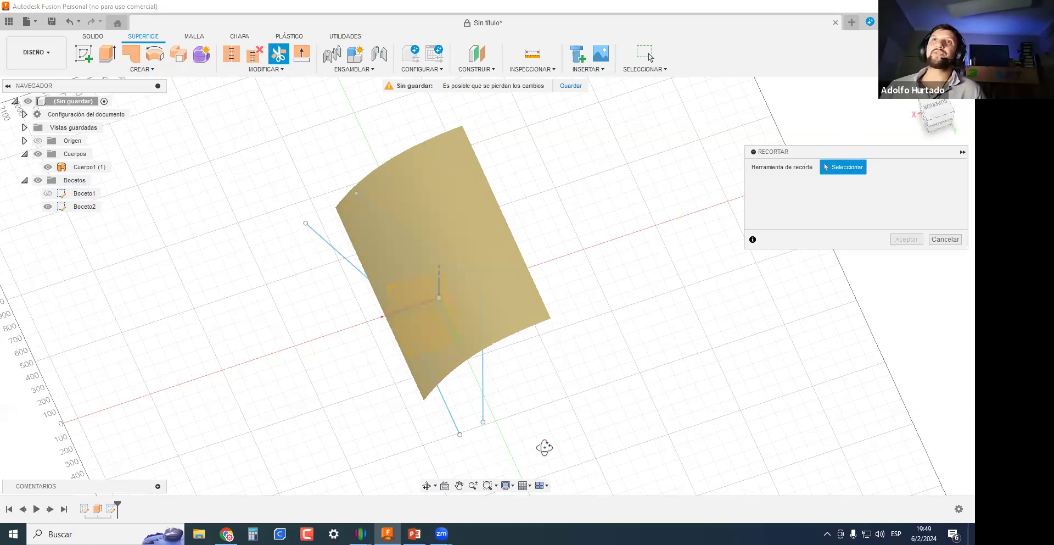
pyautogui.moveTo(548, 403)
pyautogui.keyDown('shift'); pyautogui.mouseDown(button='middle')
pyautogui.moveTo(560, 404)
pyautogui.moveTo(469, 445)
pyautogui.moveTo(539, 407)
pyautogui.moveTo(488, 400)
pyautogui.mouseUp(button='middle'); pyautogui.keyUp('shift')
pyautogui.moveTo(496, 360)
pyautogui.keyDown('shift'); pyautogui.mouseDown(button='middle')
pyautogui.moveTo(553, 375)
pyautogui.moveTo(576, 396)
pyautogui.moveTo(539, 401)
pyautogui.moveTo(461, 364)
pyautogui.mouseUp(button='middle'); pyautogui.keyUp('shift')
pyautogui.click(462, 365)
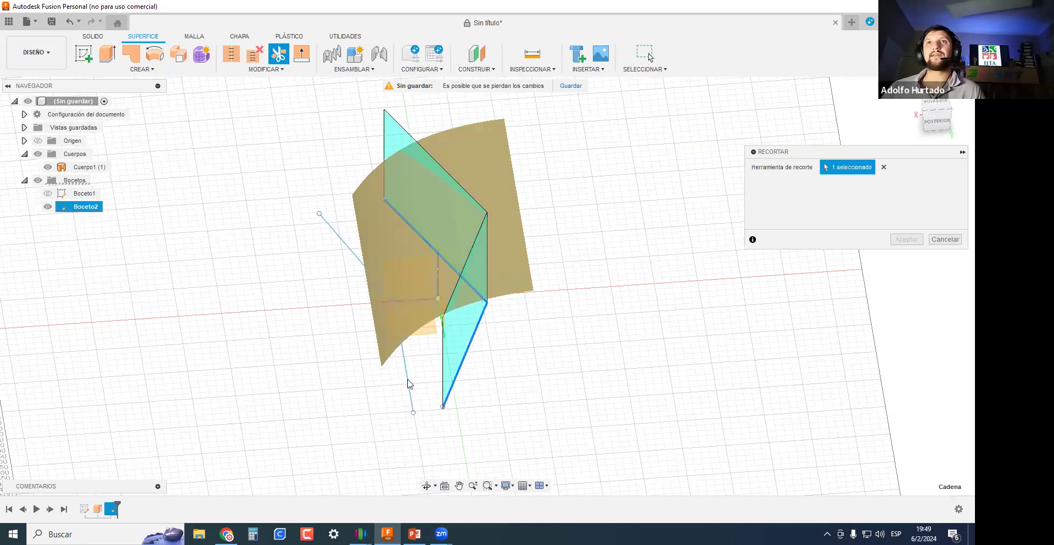
# Remove the surface portion on the side of the first chain away from the second chain and complete the trim.
pyautogui.keyDown('shift'); pyautogui.moveTo(426, 377); pyautogui.dragTo(313, 259, button='middle'); pyautogui.keyUp('shift')
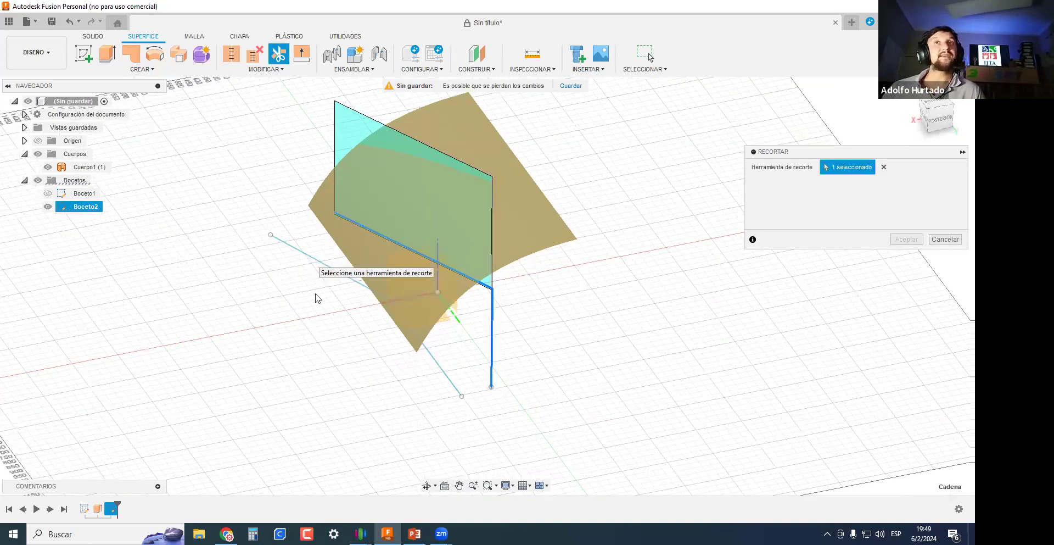
pyautogui.moveTo(456, 479)
pyautogui.keyDown('shift'); pyautogui.mouseDown(button='middle')
pyautogui.moveTo(452, 497)
pyautogui.moveTo(532, 360)
pyautogui.moveTo(549, 381)
pyautogui.moveTo(546, 361)
pyautogui.moveTo(327, 208)
pyautogui.mouseUp(button='middle'); pyautogui.keyUp('shift')
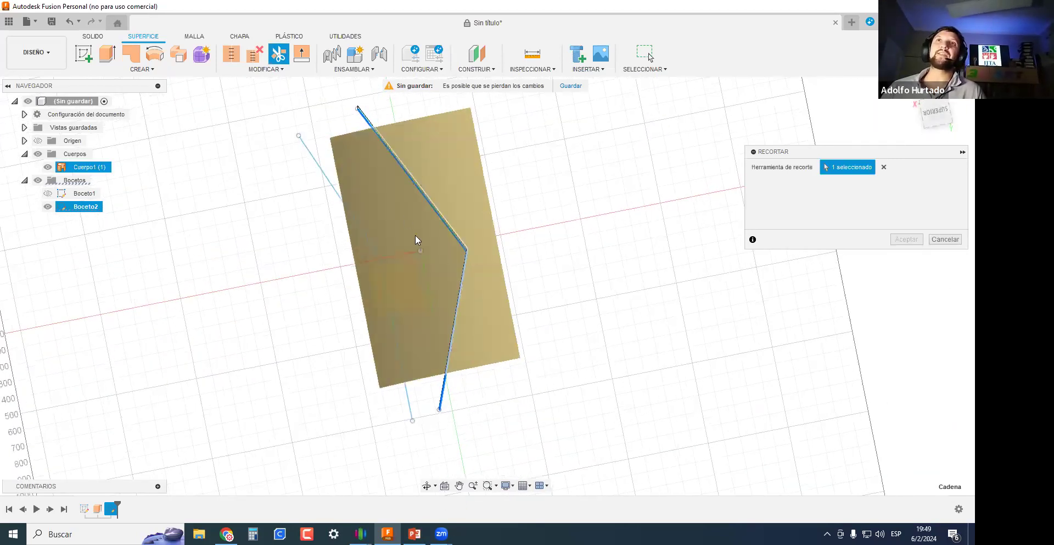
pyautogui.moveTo(642, 297)
pyautogui.keyDown('shift'); pyautogui.mouseDown(button='middle')
pyautogui.moveTo(662, 395)
pyautogui.moveTo(598, 176)
pyautogui.moveTo(523, 159)
pyautogui.mouseUp(button='middle'); pyautogui.keyUp('shift')
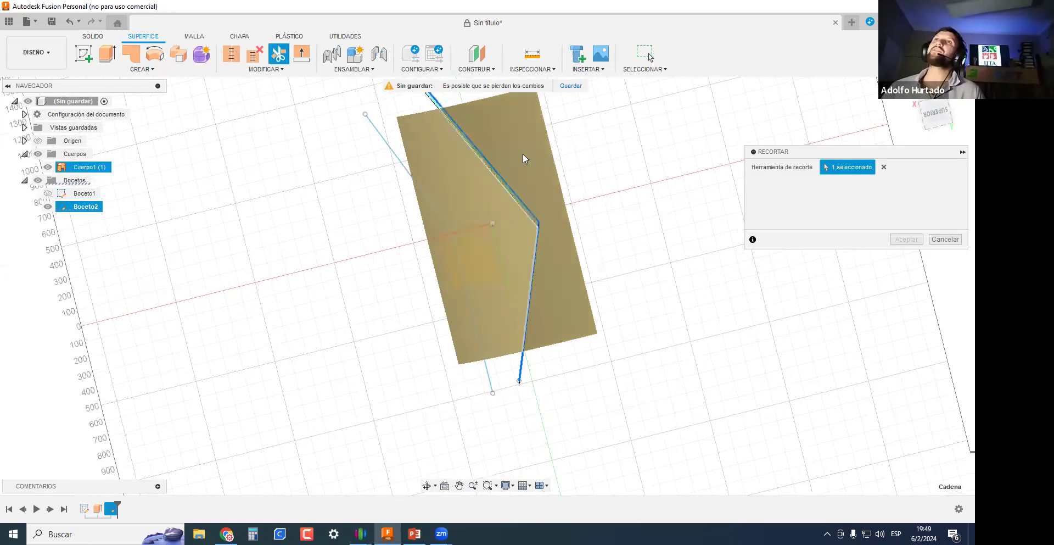
pyautogui.keyDown('shift'); pyautogui.moveTo(642, 271); pyautogui.dragTo(565, 148, button='middle'); pyautogui.keyUp('shift')
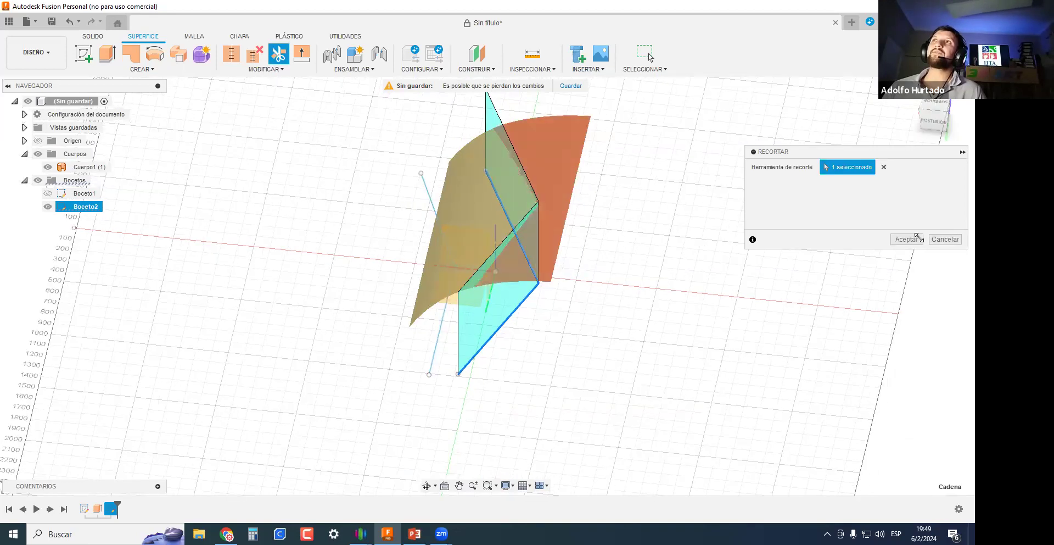
pyautogui.press('Return')
# Trim the remaining surface with the second line chain, removing the strip on its outer side.
pyautogui.moveTo(721, 274); pyautogui.dragTo(719, 157, button='right')
pyautogui.moveTo(694, 243)
pyautogui.keyDown('shift'); pyautogui.mouseDown(button='middle')
pyautogui.moveTo(453, 418)
pyautogui.moveTo(482, 392)
pyautogui.mouseUp(button='middle'); pyautogui.keyUp('shift')
pyautogui.click(482, 395)
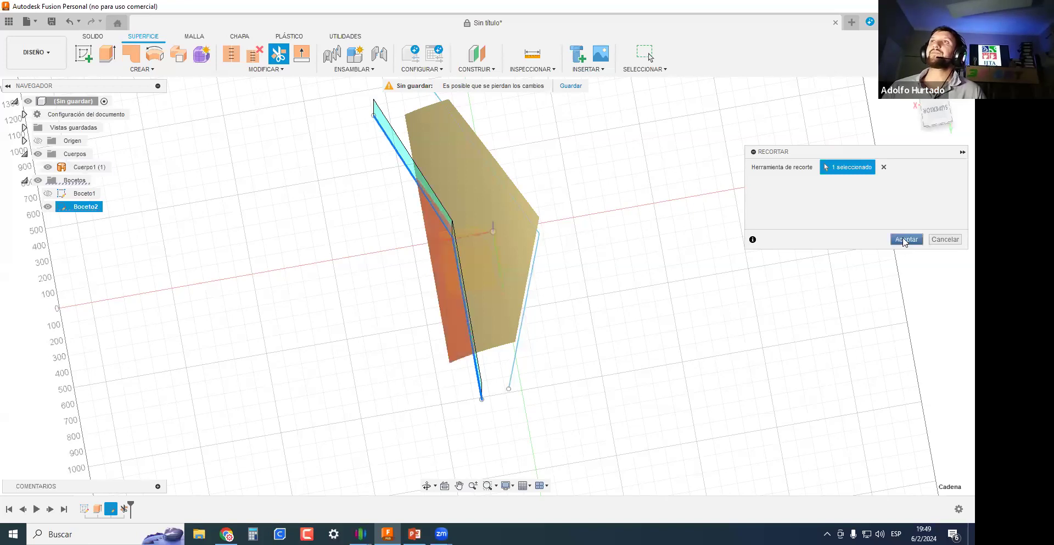
pyautogui.click(903, 239)
# Delete the trimmed surface body together with the two line chains used to cut it.
pyautogui.moveTo(654, 298)
pyautogui.keyDown('shift'); pyautogui.mouseDown(button='middle')
pyautogui.moveTo(612, 245)
pyautogui.moveTo(694, 273)
pyautogui.moveTo(576, 308)
pyautogui.moveTo(607, 318)
pyautogui.moveTo(480, 287)
pyautogui.moveTo(518, 316)
pyautogui.moveTo(497, 238)
pyautogui.mouseUp(button='middle'); pyautogui.keyUp('shift')
pyautogui.scroll(-1, 606, 408)
pyautogui.moveTo(589, 395); pyautogui.dragTo(247, 161)
pyautogui.press('Delete')
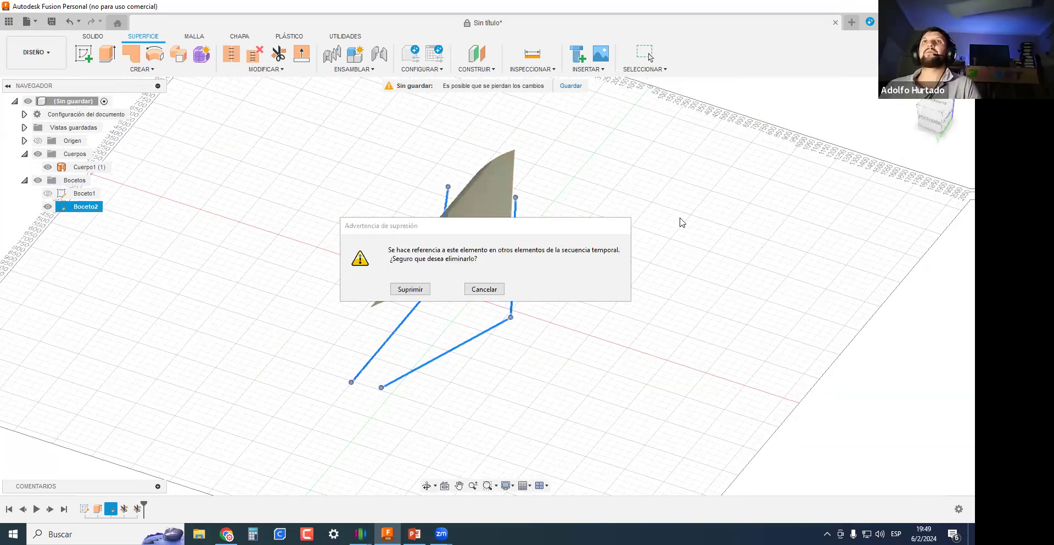
pyautogui.click(420, 291)
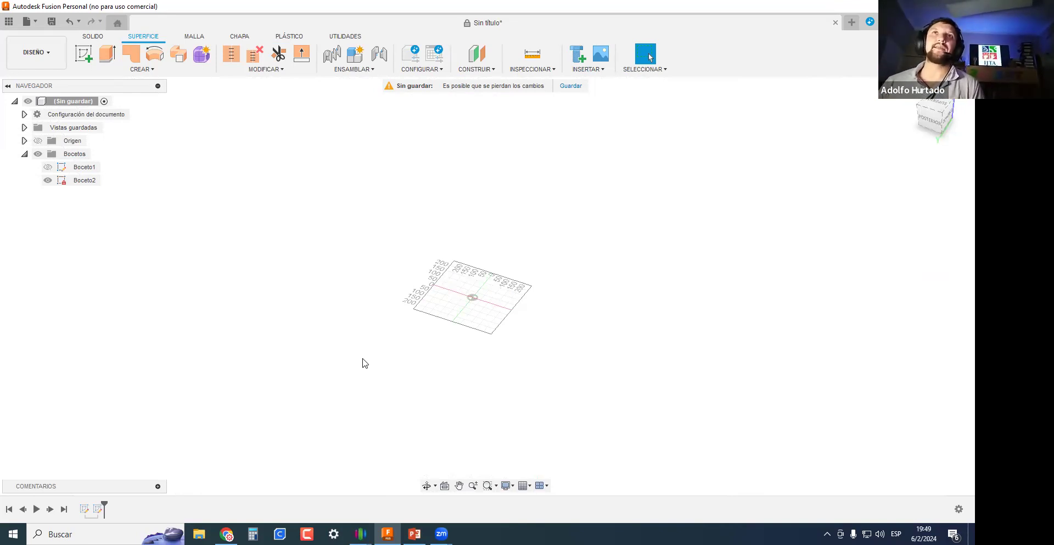
pyautogui.scroll(5, 407, 259)
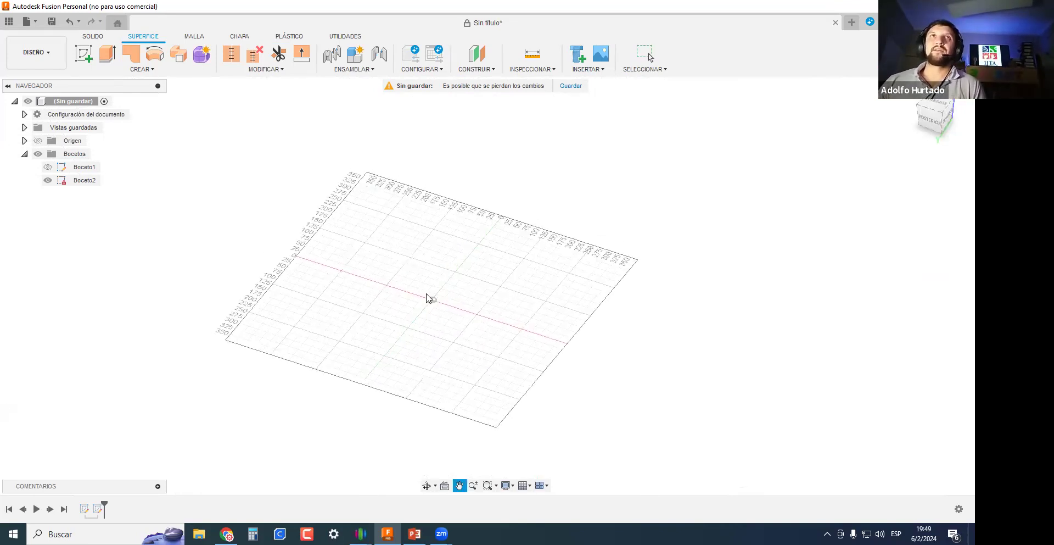
pyautogui.scroll(-4, 428, 296)
pyautogui.scroll(3, 433, 294)
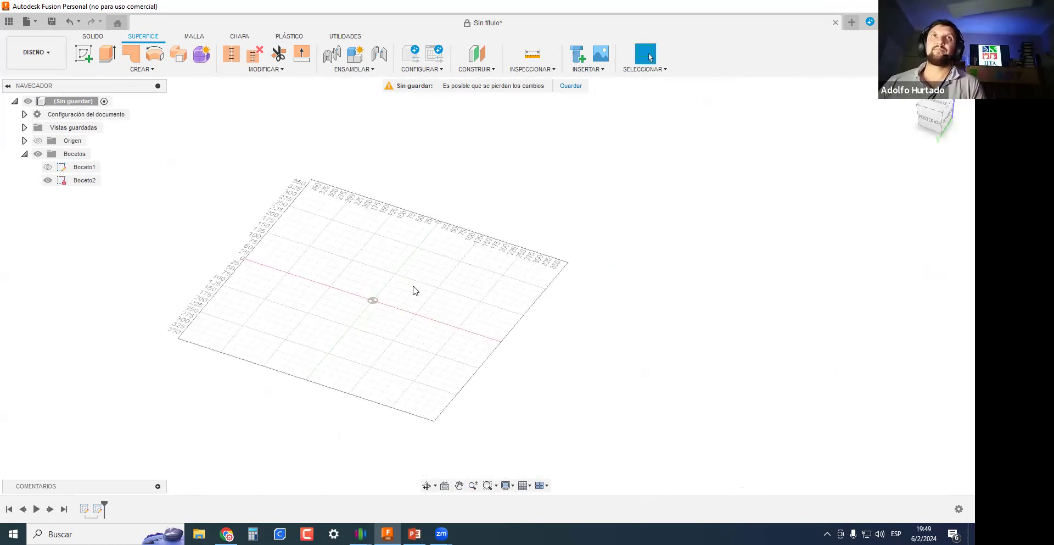
pyautogui.scroll(-1, 413, 289)
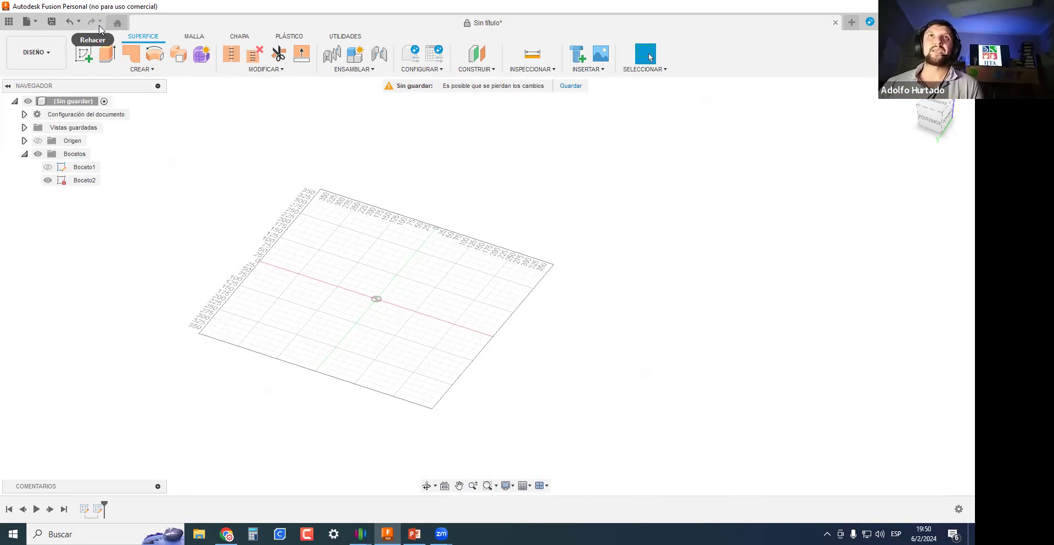
pyautogui.click(259, 71)
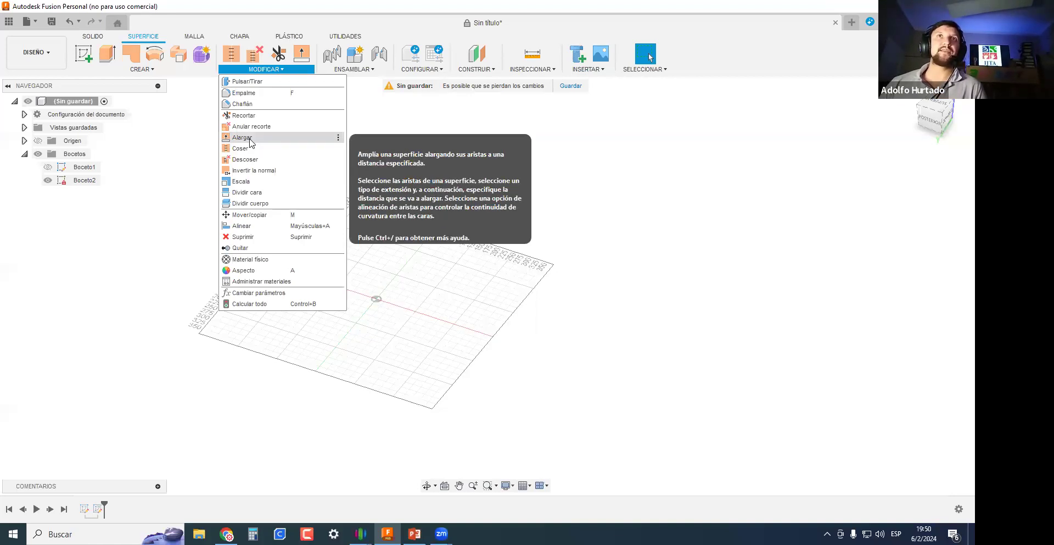
pyautogui.click(325, 375)
pyautogui.moveTo(291, 278); pyautogui.dragTo(285, 266, button='middle')
pyautogui.scroll(-3, 285, 259)
pyautogui.scroll(4, 285, 255)
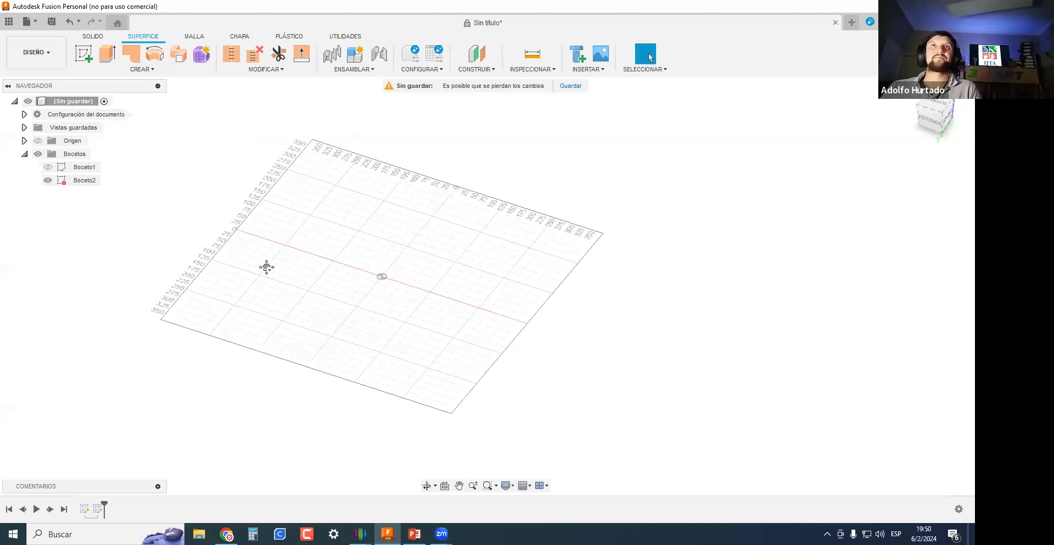
pyautogui.scroll(-5, 286, 242)
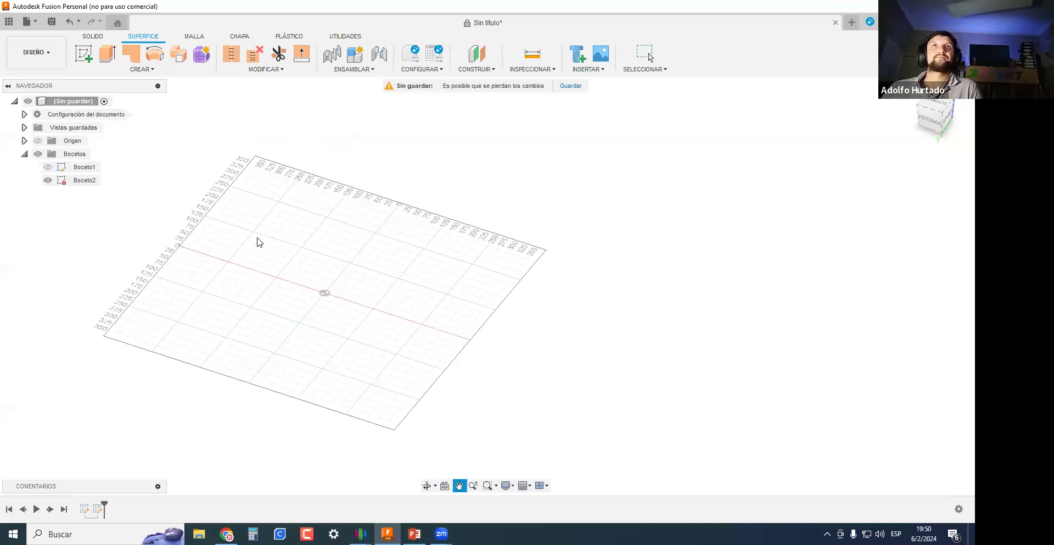
# Sketch an arched three-point spline beside the origin on the horizontal plane and finish the sketch.
pyautogui.click(158, 73)
pyautogui.click(91, 88)
pyautogui.click(285, 266)
pyautogui.press('l')
pyautogui.click(381, 248)
pyautogui.click(561, 210)
pyautogui.doubleClick(649, 312)
pyautogui.keyDown('shift'); pyautogui.moveTo(704, 394); pyautogui.dragTo(681, 392, button='middle'); pyautogui.keyUp('shift')
pyautogui.click(931, 387)
pyautogui.click(933, 384)
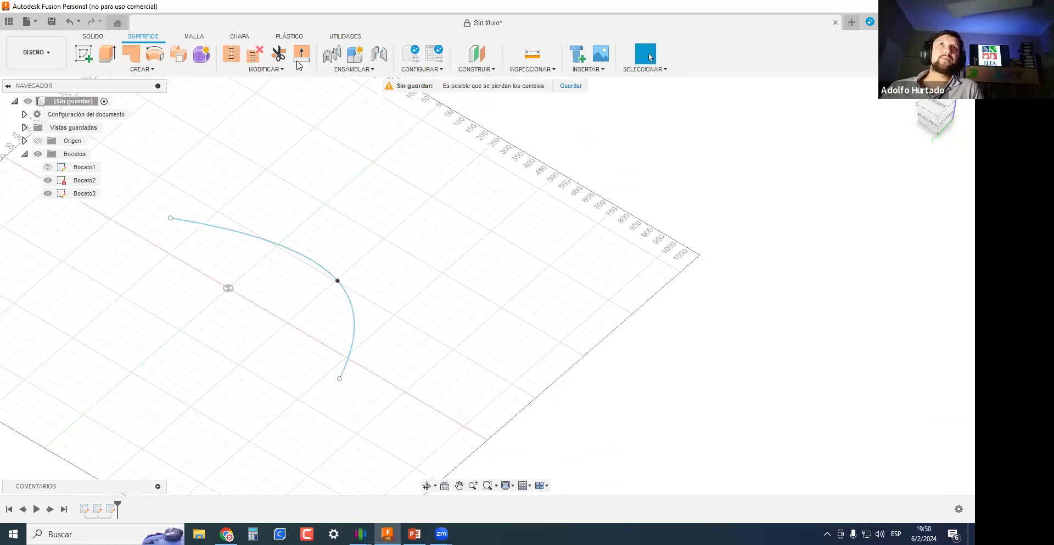
# Start a new sketch on the horizontal plane and draw a gently arched three-point spline away from the first curve.
pyautogui.click(84, 53)
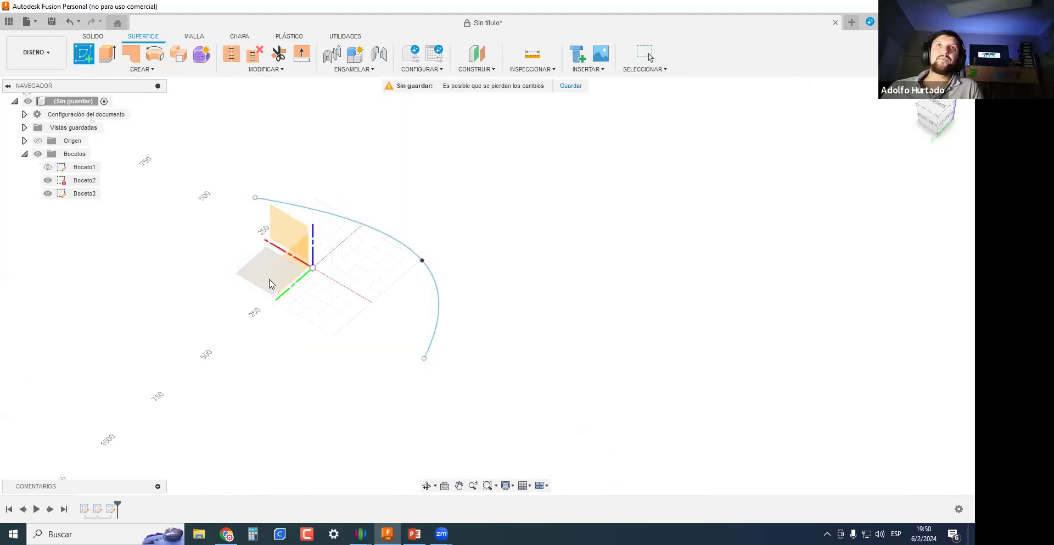
pyautogui.click(271, 283)
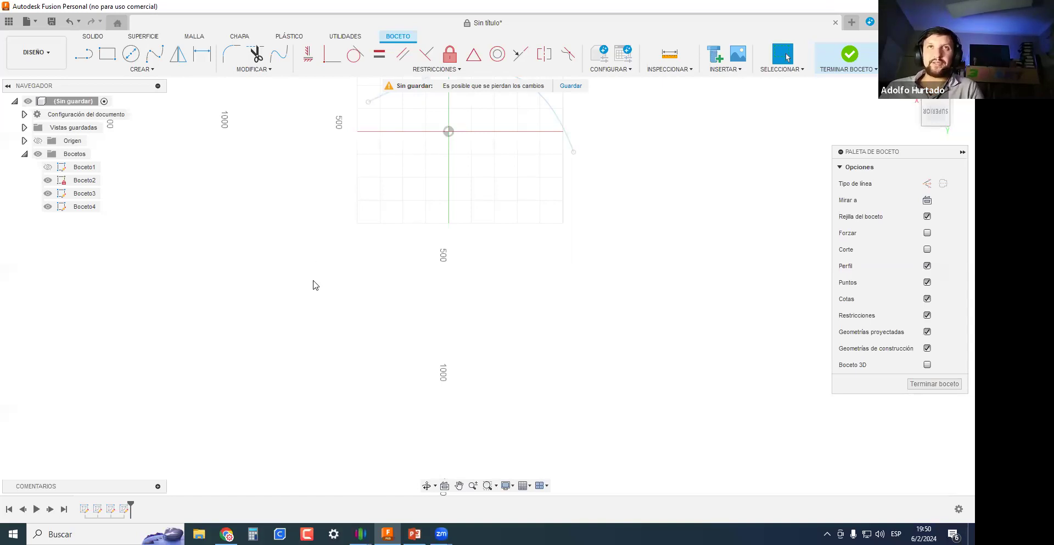
pyautogui.press('Return')
pyautogui.click(362, 271)
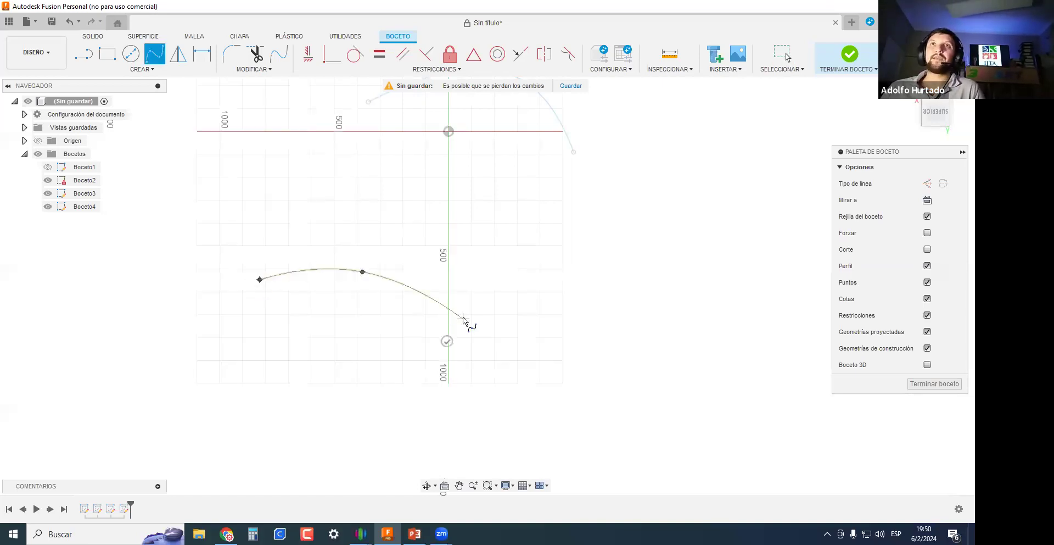
pyautogui.doubleClick(464, 321)
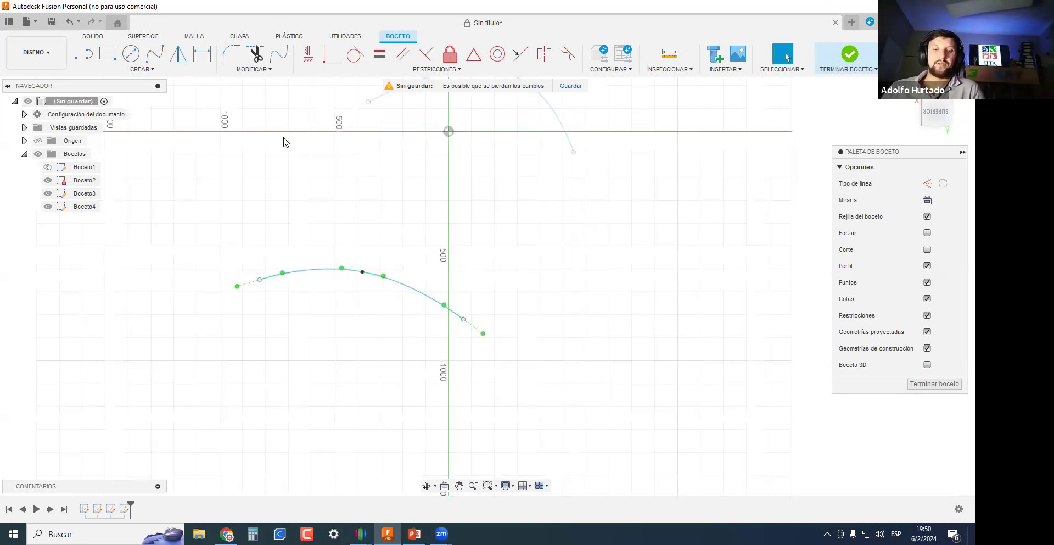
# Offset the new spline about 183 mm toward its concave side.
pyautogui.press('o')
pyautogui.click(315, 273)
pyautogui.moveTo(314, 271); pyautogui.dragTo(315, 309)
pyautogui.press('Return')
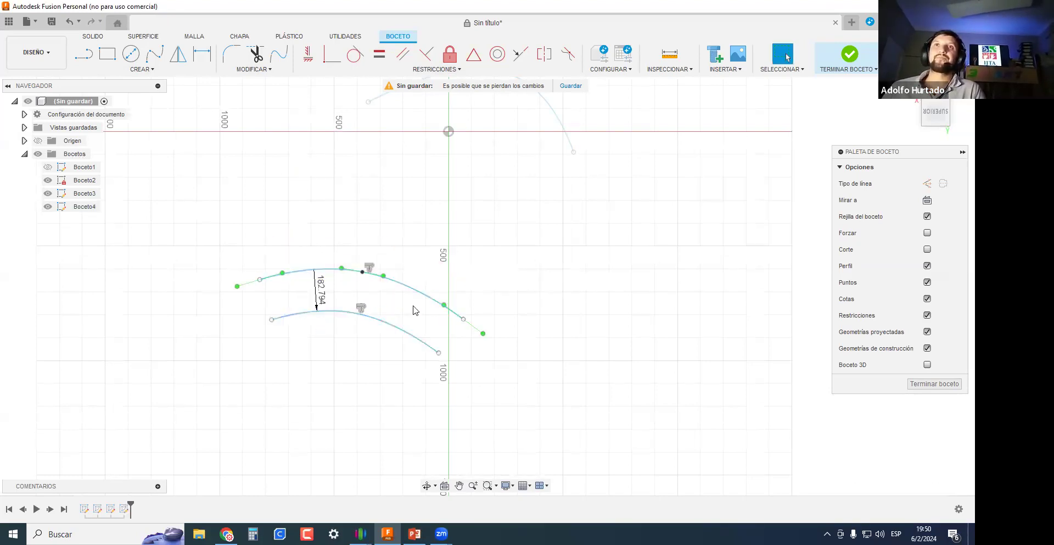
# Draw a diagonal line crossing the original spline near its end, stopping short of the offset curve.
pyautogui.press('l')
pyautogui.click(458, 253)
pyautogui.click(374, 302)
pyautogui.press('Escape')
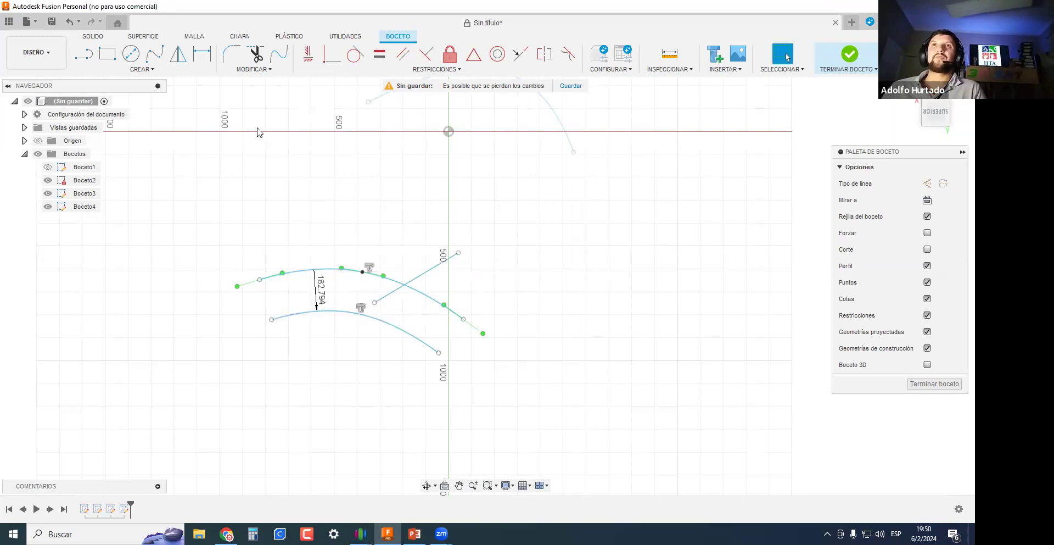
# Trim off the original spline's end beyond the diagonal line and finish the sketch.
pyautogui.click(250, 55)
pyautogui.click(442, 307)
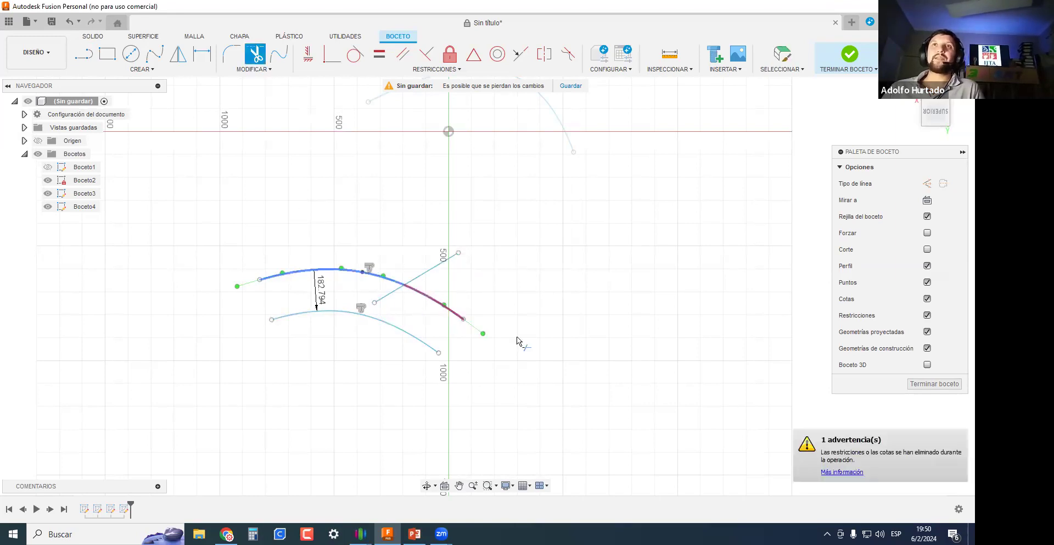
pyautogui.keyDown('shift'); pyautogui.moveTo(475, 303); pyautogui.dragTo(527, 305, button='middle'); pyautogui.keyUp('shift')
pyautogui.click(935, 383)
pyautogui.moveTo(556, 388)
pyautogui.keyDown('shift'); pyautogui.mouseDown(button='middle')
pyautogui.moveTo(499, 247)
pyautogui.moveTo(451, 354)
pyautogui.moveTo(436, 423)
pyautogui.mouseUp(button='middle'); pyautogui.keyUp('shift')
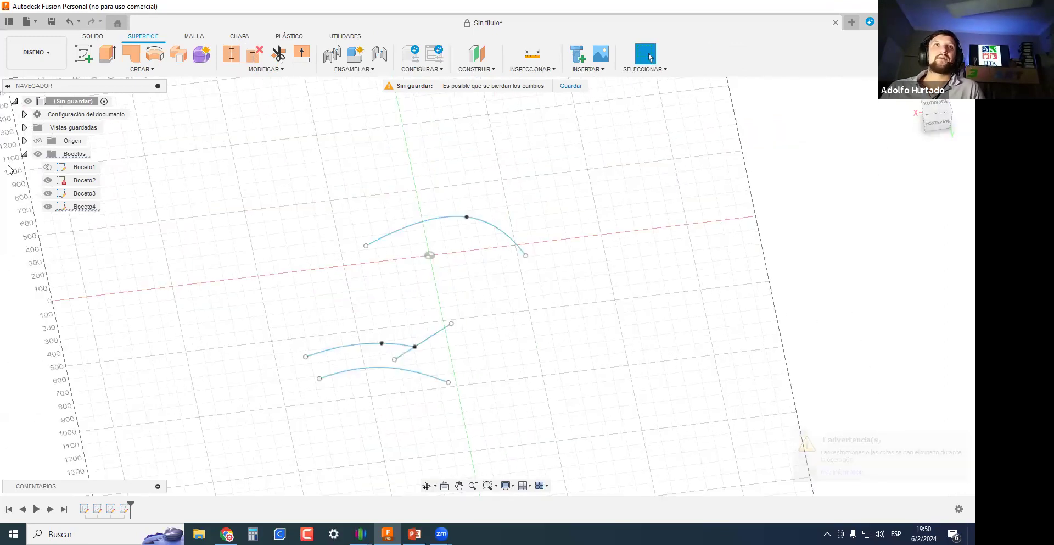
# Hide sketches Boceto2 and Boceto4, leaving only Boceto3 with the arched spline displayed.
pyautogui.click(47, 180)
pyautogui.click(48, 193)
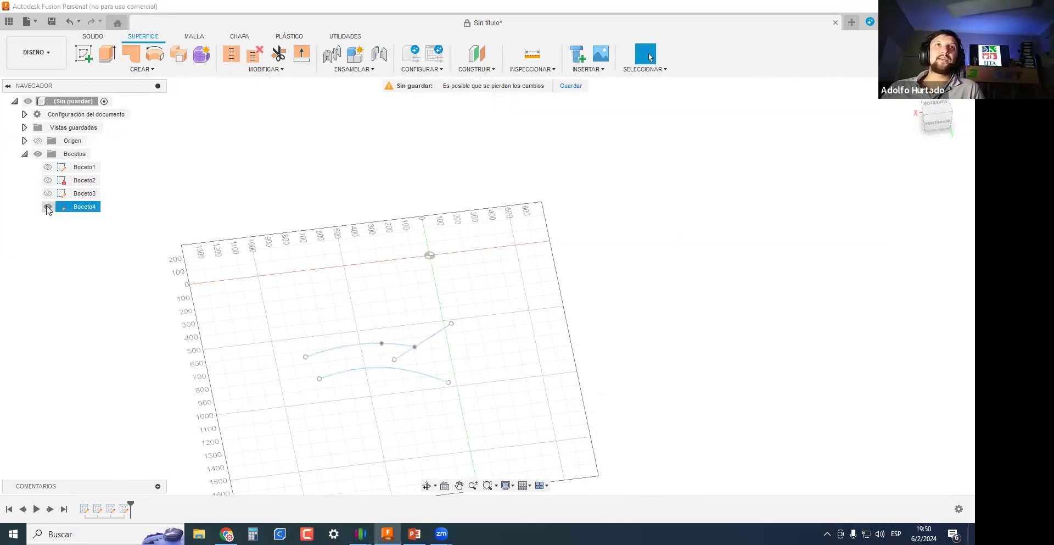
pyautogui.click(48, 206)
pyautogui.click(47, 193)
pyautogui.keyDown('shift'); pyautogui.moveTo(482, 355); pyautogui.dragTo(444, 242, button='middle'); pyautogui.keyUp('shift')
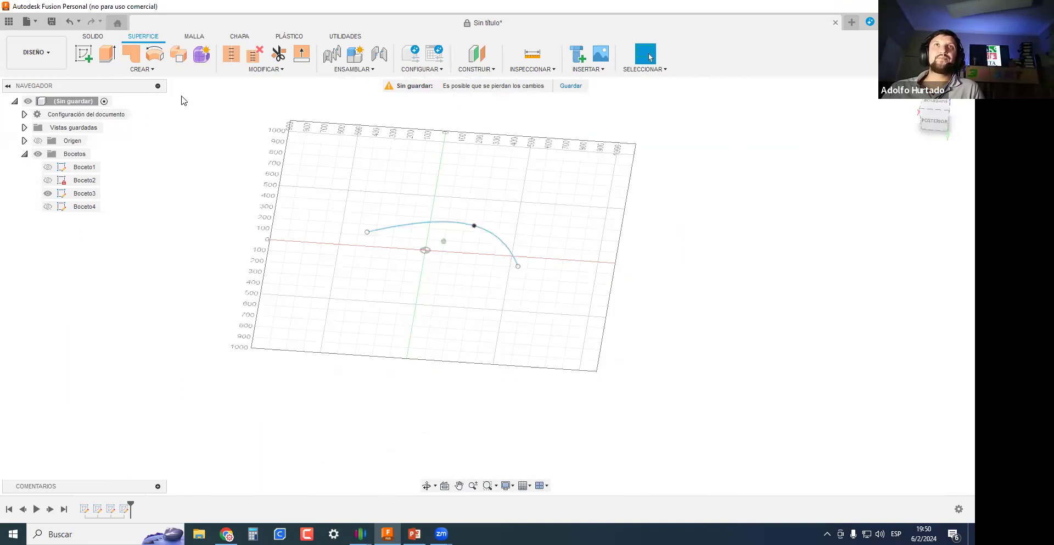
# Extrude the arched spline upward into a curved vertical surface.
pyautogui.click(110, 54)
pyautogui.click(443, 231)
pyautogui.moveTo(478, 223); pyautogui.dragTo(473, 127)
pyautogui.press('Return')
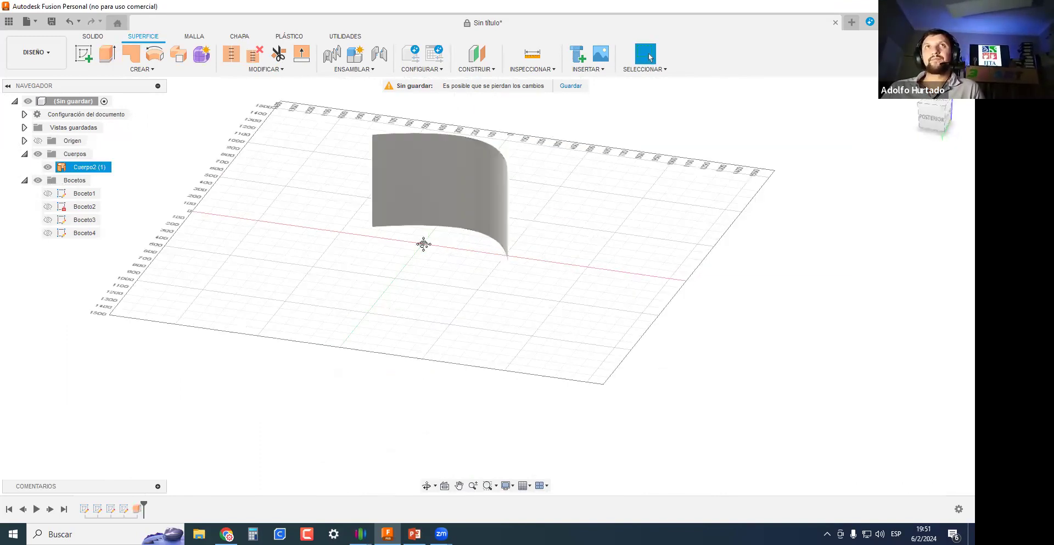
# Try extending the curved surface's upper edge by about 399 mm with the Natural type.
pyautogui.moveTo(424, 243); pyautogui.dragTo(358, 334, button='middle')
pyautogui.click(266, 69)
pyautogui.click(329, 201)
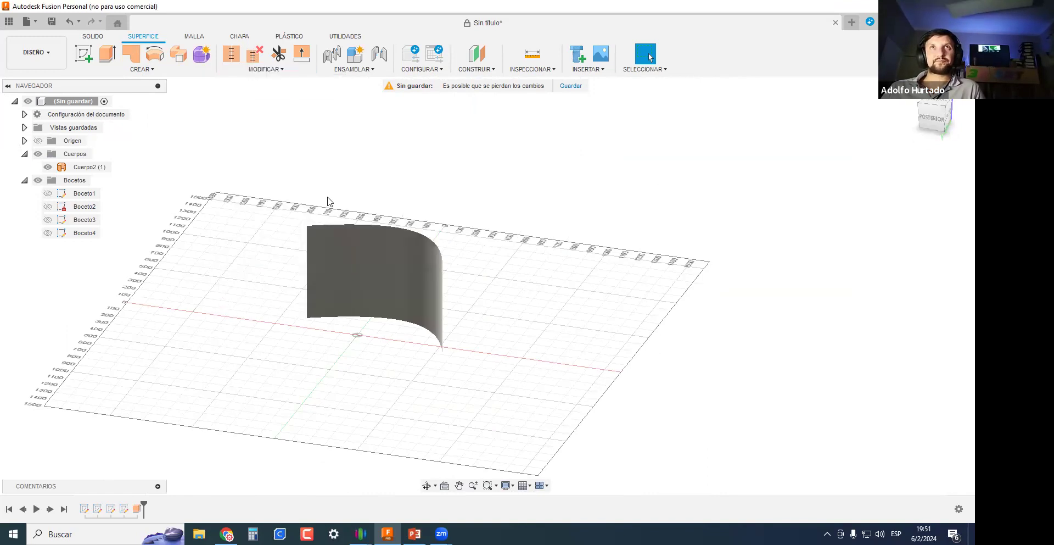
pyautogui.keyDown('shift'); pyautogui.moveTo(623, 269); pyautogui.dragTo(384, 217, button='middle'); pyautogui.keyUp('shift')
pyautogui.scroll(2, 384, 215)
pyautogui.click(384, 219)
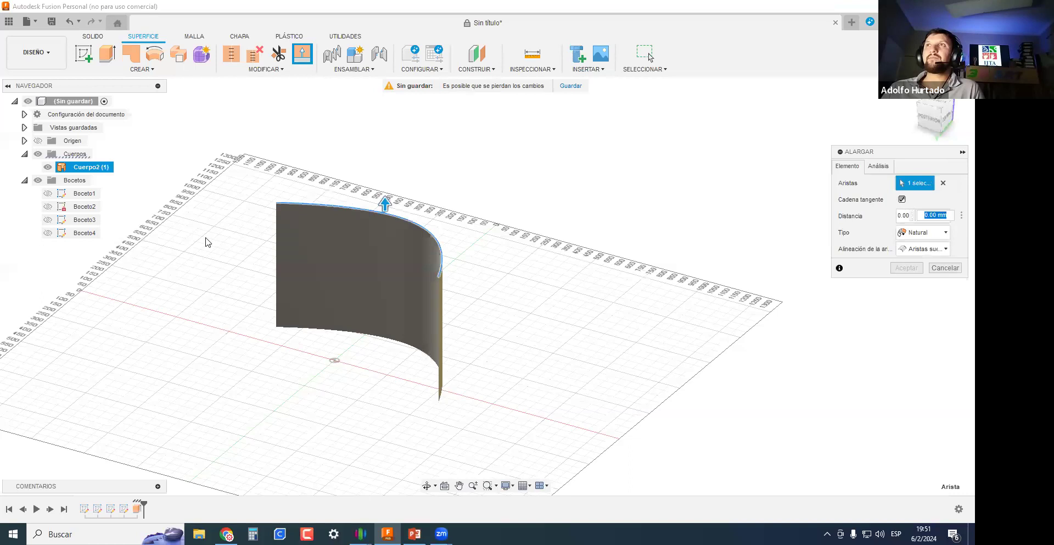
pyautogui.moveTo(383, 205); pyautogui.dragTo(385, 118)
# Try the Perpendicular extension type on the upper edge at about -860 mm, and cancel the extension.
pyautogui.click(923, 236)
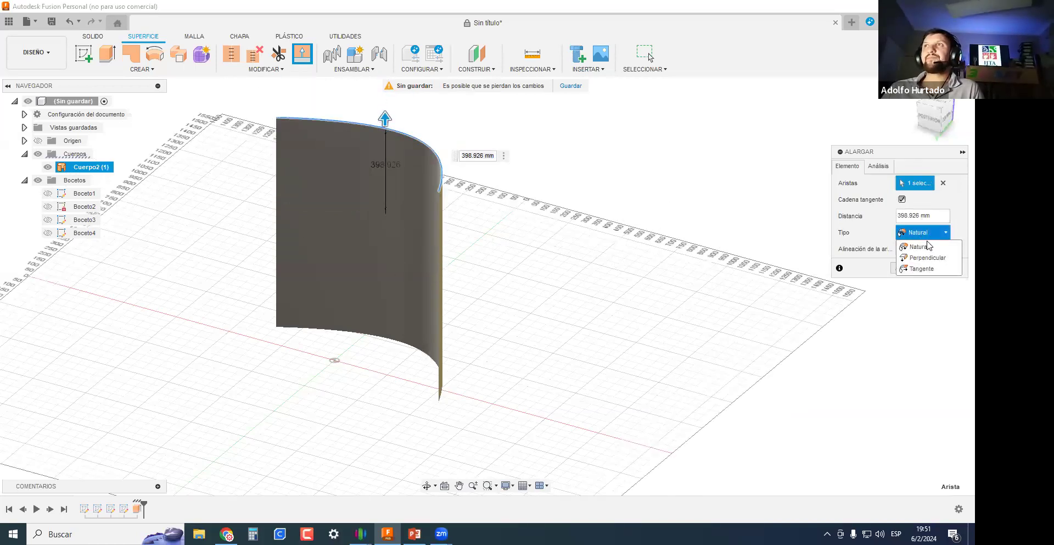
pyautogui.click(928, 258)
pyautogui.moveTo(339, 261); pyautogui.dragTo(476, 121)
pyautogui.scroll(-1, 497, 302)
pyautogui.keyDown('shift'); pyautogui.moveTo(608, 308); pyautogui.dragTo(567, 303, button='middle'); pyautogui.keyUp('shift')
pyautogui.moveTo(561, 174)
pyautogui.mouseDown()
pyautogui.moveTo(605, 172)
pyautogui.moveTo(569, 175)
pyautogui.mouseUp()
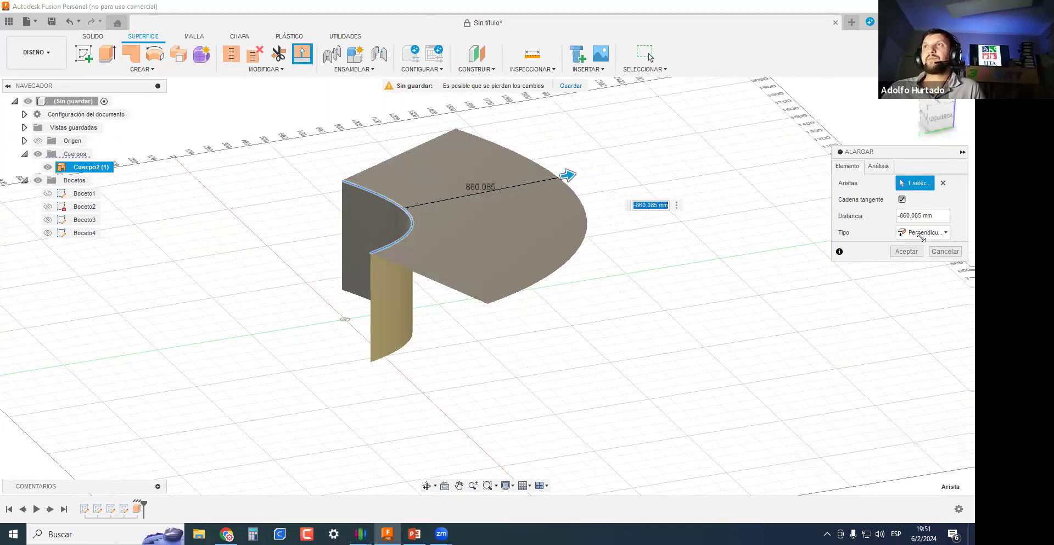
pyautogui.click(938, 235)
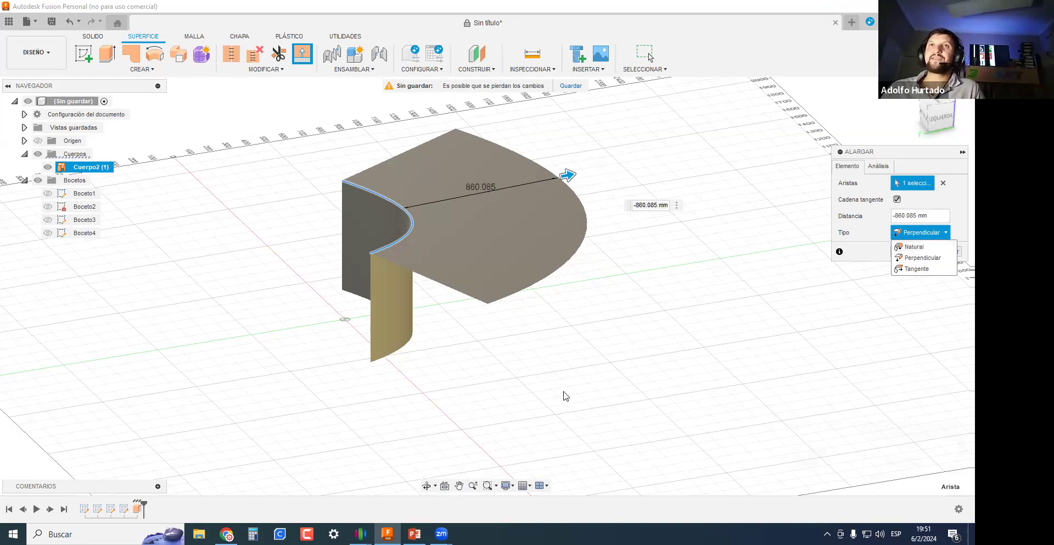
pyautogui.keyDown('shift'); pyautogui.moveTo(386, 377); pyautogui.dragTo(375, 291, button='middle'); pyautogui.keyUp('shift')
pyautogui.press('Escape')
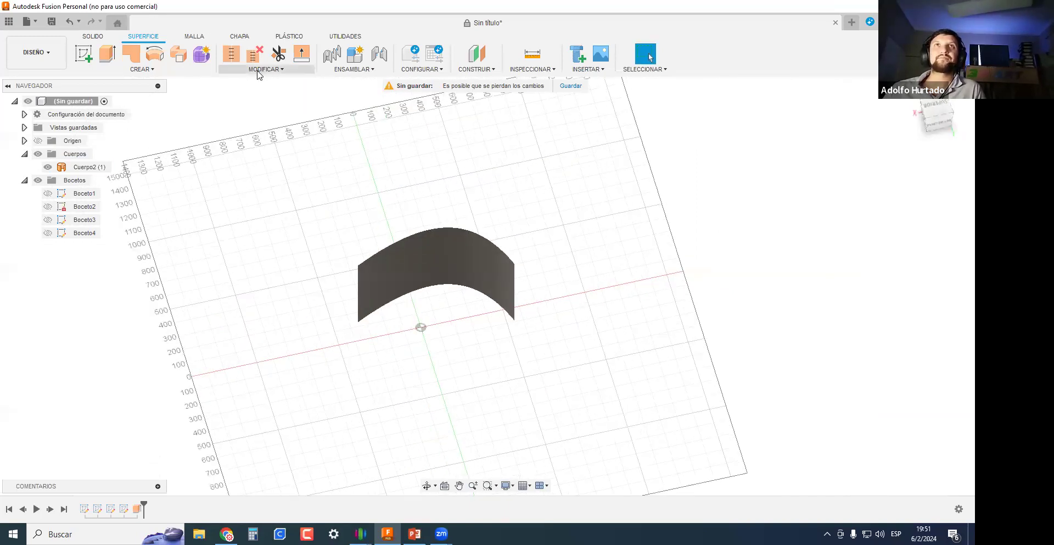
# Extend the vertical end edge of the curved surface by about 1004 mm with the Natural type.
pyautogui.click(258, 71)
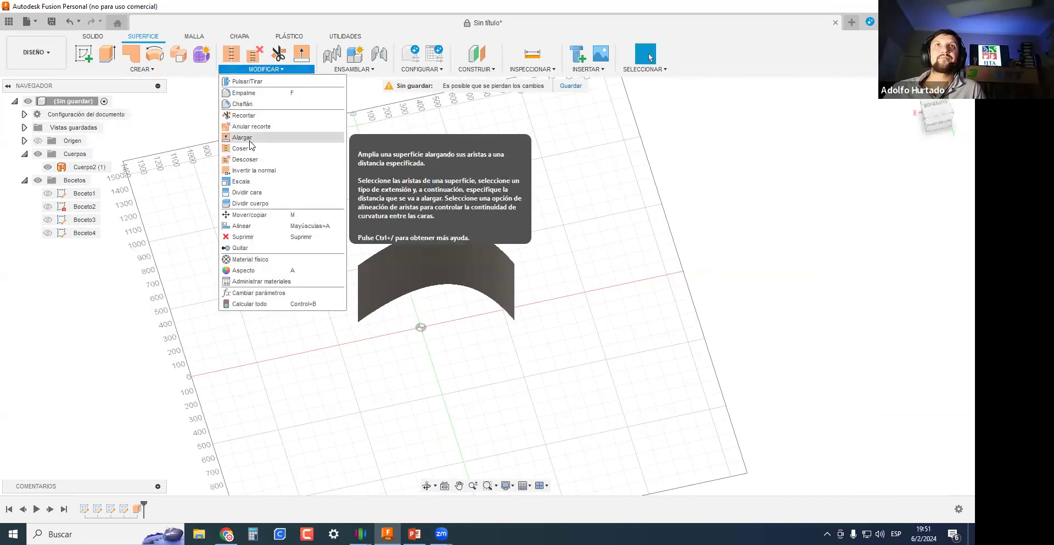
pyautogui.click(244, 138)
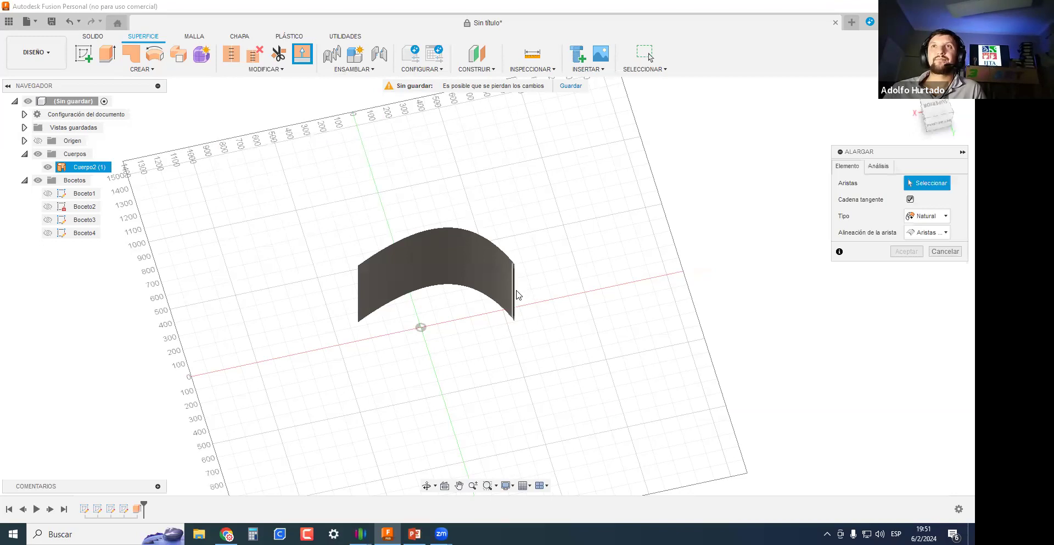
pyautogui.click(515, 294)
pyautogui.moveTo(520, 298); pyautogui.dragTo(616, 411)
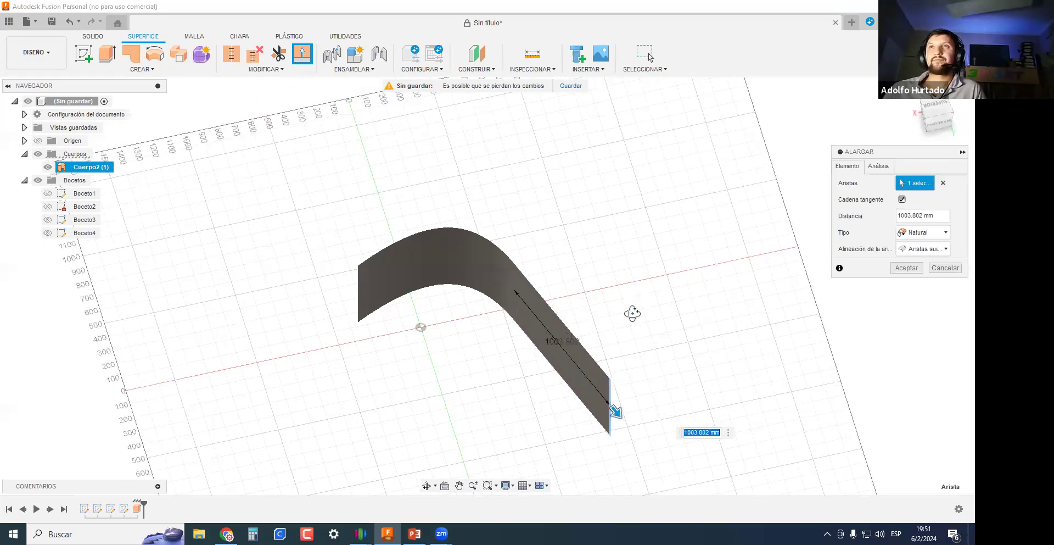
pyautogui.keyDown('shift'); pyautogui.moveTo(632, 314); pyautogui.dragTo(692, 327, button='middle'); pyautogui.keyUp('shift')
pyautogui.moveTo(869, 231); pyautogui.dragTo(878, 155, button='middle')
# Try the Perpendicular extension type on the end edge, and set the type to Tangente to inspect the extended surface.
pyautogui.click(924, 238)
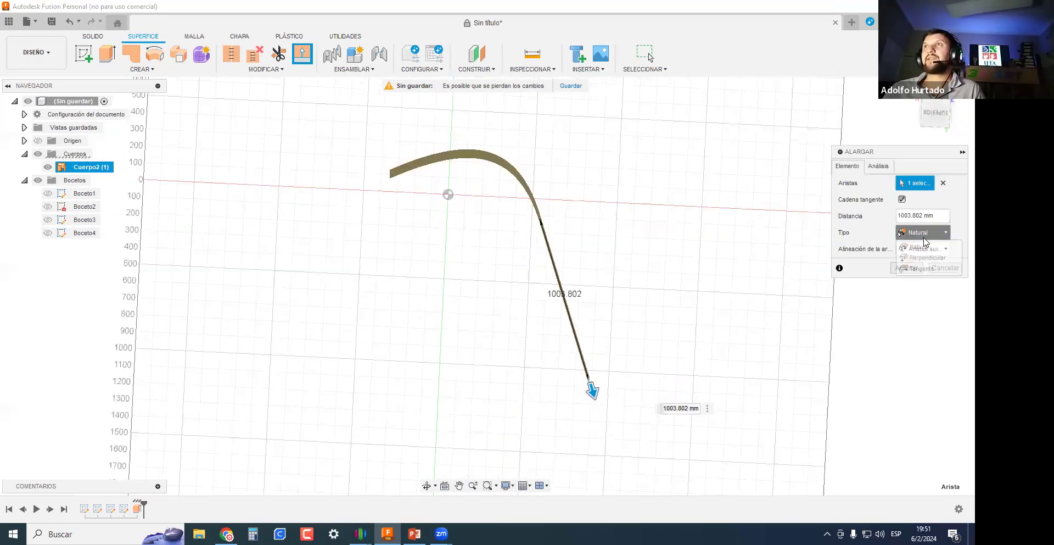
pyautogui.click(927, 257)
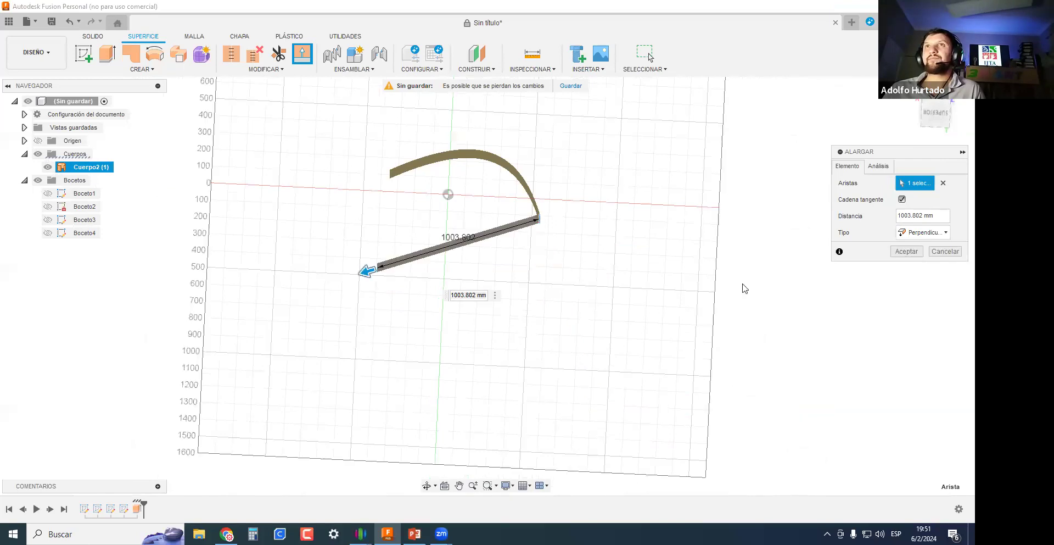
pyautogui.click(923, 232)
pyautogui.click(928, 267)
pyautogui.scroll(1, 581, 255)
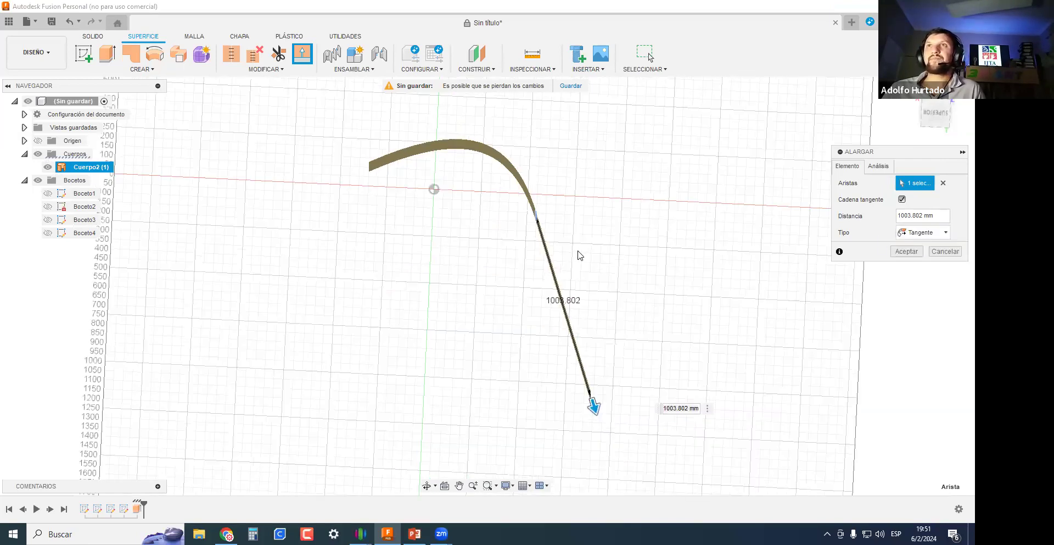
pyautogui.scroll(2, 580, 250)
pyautogui.keyDown('shift'); pyautogui.moveTo(565, 221); pyautogui.dragTo(832, 320, button='middle'); pyautogui.keyUp('shift')
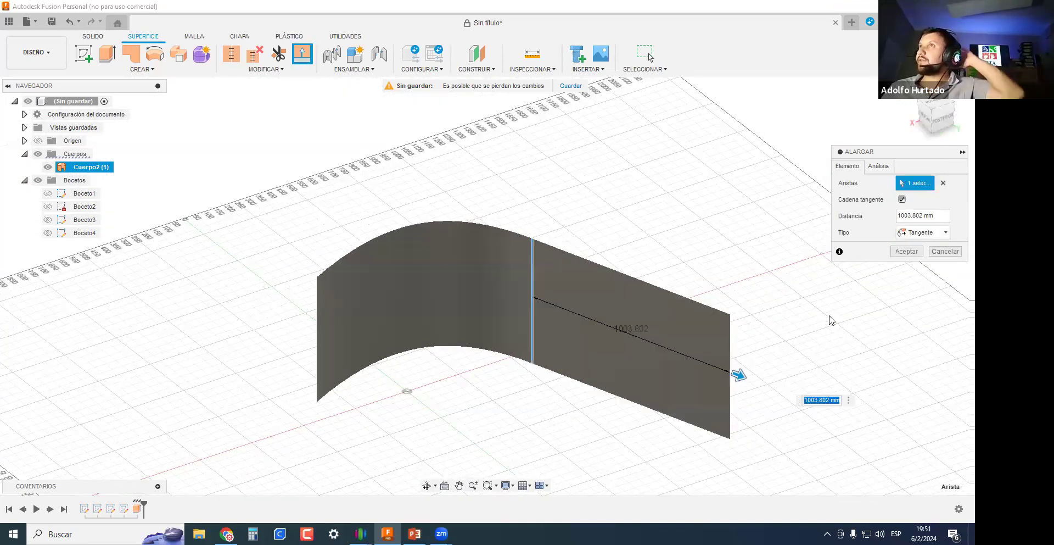
pyautogui.keyDown('shift'); pyautogui.moveTo(894, 278); pyautogui.dragTo(722, 330, button='middle'); pyautogui.keyUp('shift')
pyautogui.scroll(3, 720, 324)
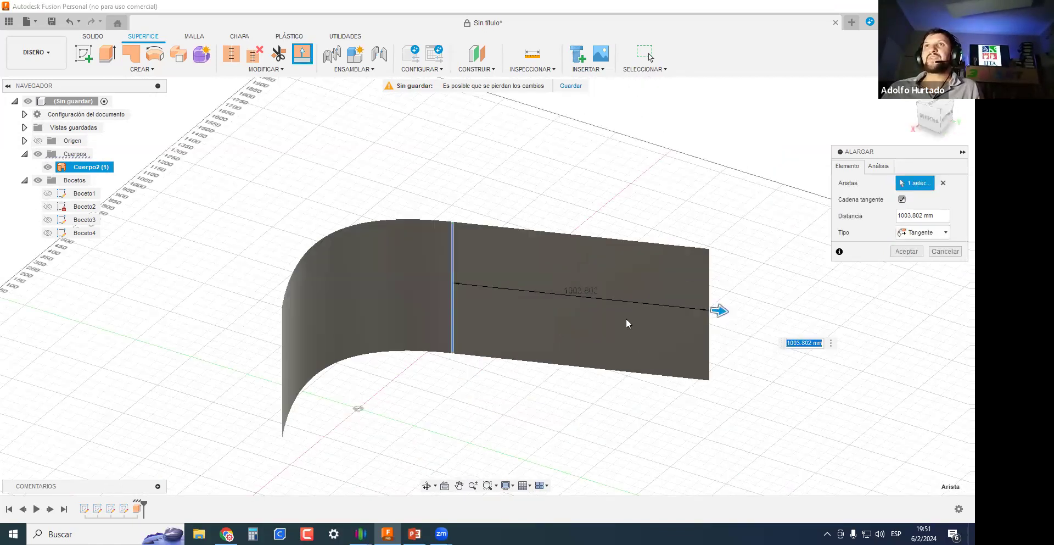
pyautogui.scroll(-1, 661, 323)
pyautogui.moveTo(645, 317); pyautogui.dragTo(559, 279, button='middle')
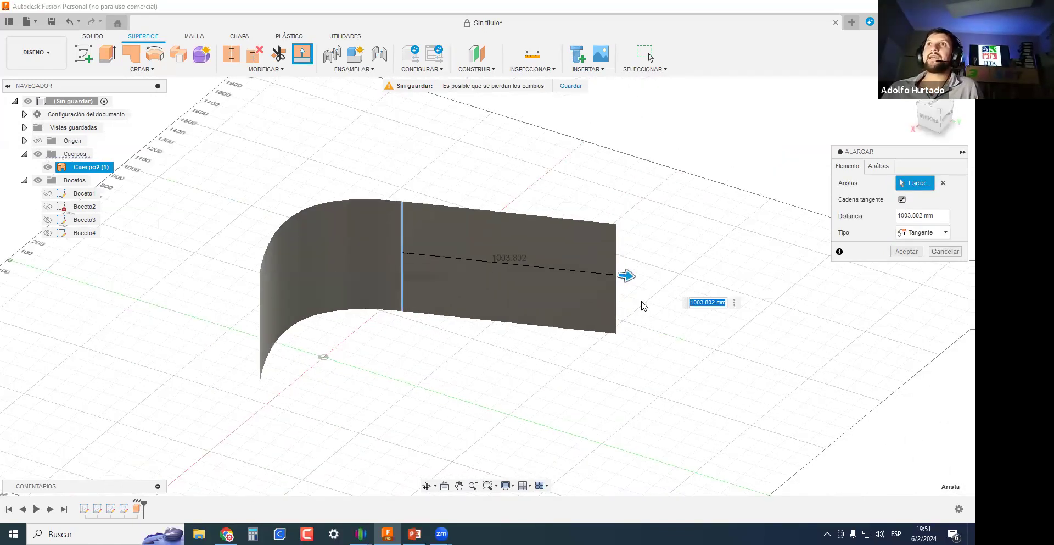
# Try several tangent extension lengths on the curved surface's vertical end edge, and extend it by 100 mm.
pyautogui.moveTo(626, 275); pyautogui.dragTo(462, 255)
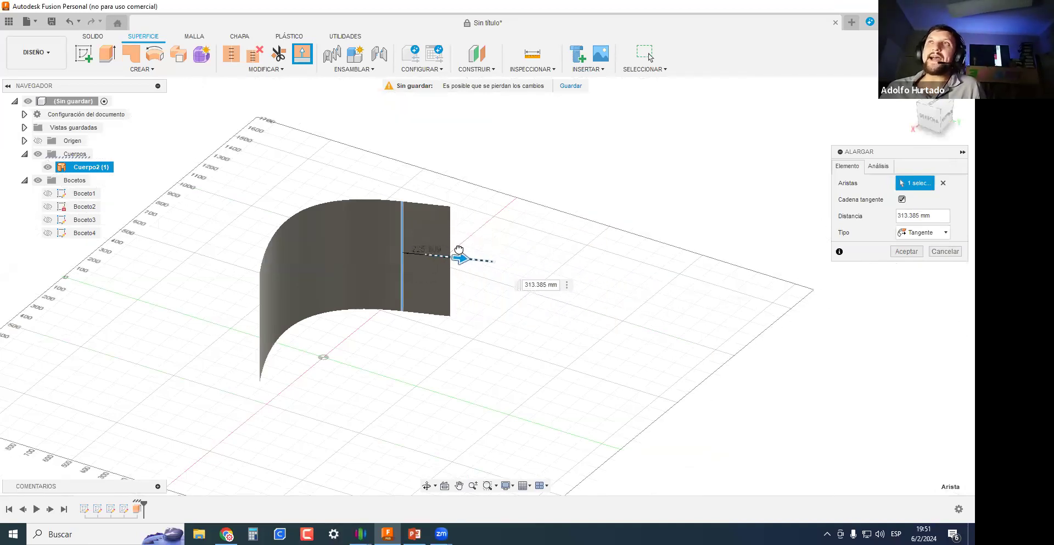
pyautogui.moveTo(742, 280); pyautogui.dragTo(541, 267)
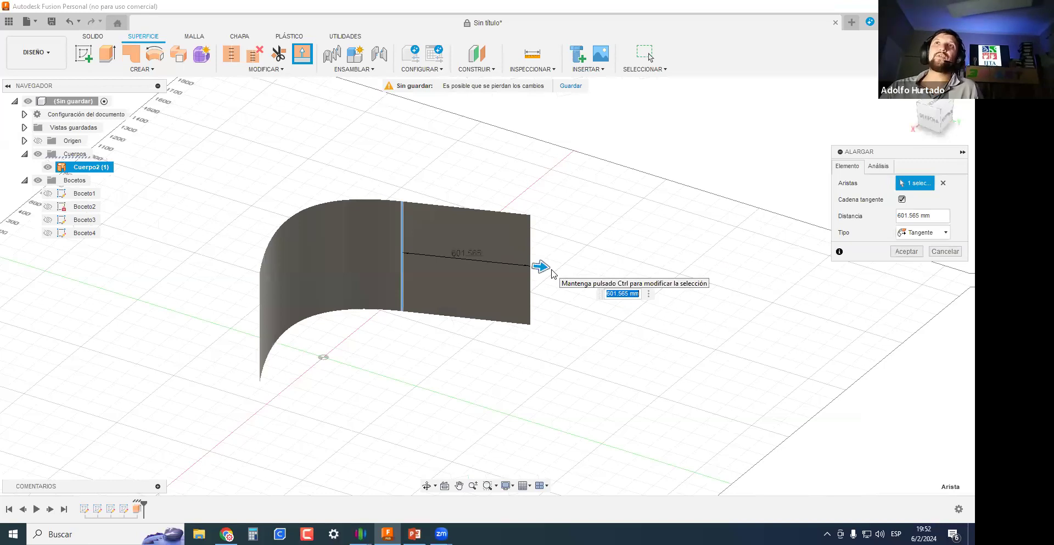
pyautogui.moveTo(539, 267); pyautogui.dragTo(626, 273)
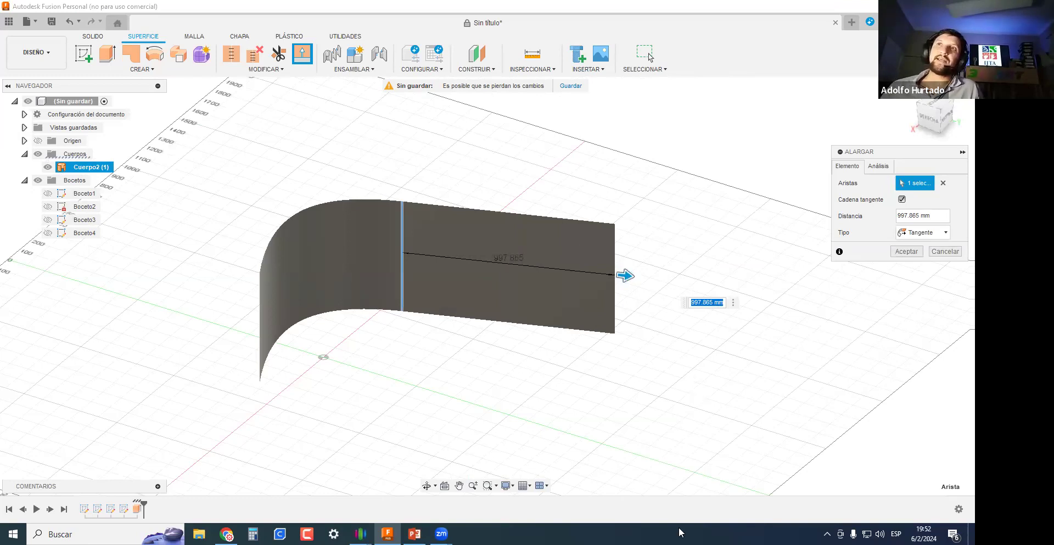
pyautogui.write('100')
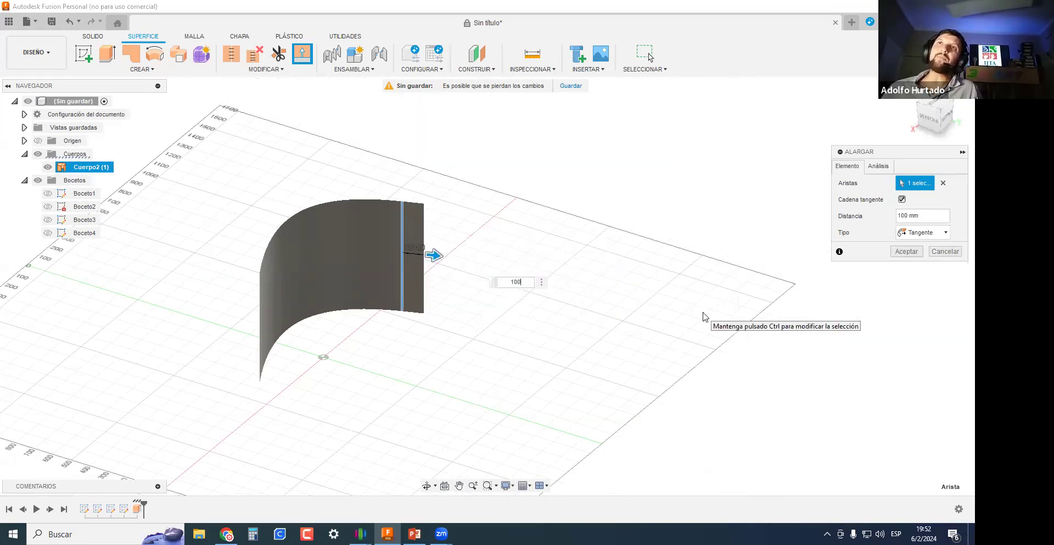
pyautogui.press('Return')
pyautogui.keyDown('shift'); pyautogui.moveTo(615, 353); pyautogui.dragTo(455, 308, button='middle'); pyautogui.keyUp('shift')
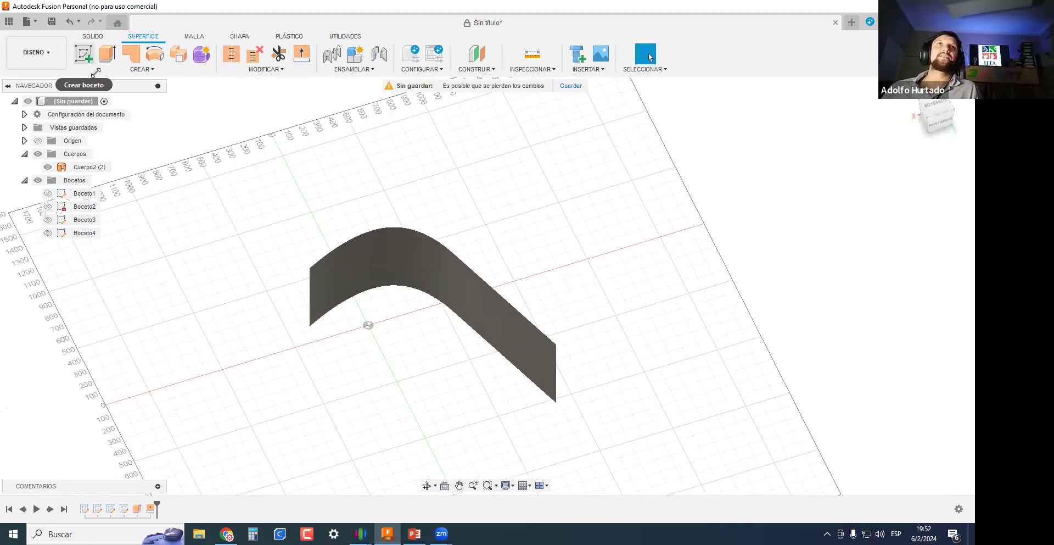
# Start a sketch on the horizontal plane and draw a horizontal line and a separate vertical line beside it.
pyautogui.click(85, 55)
pyautogui.click(352, 359)
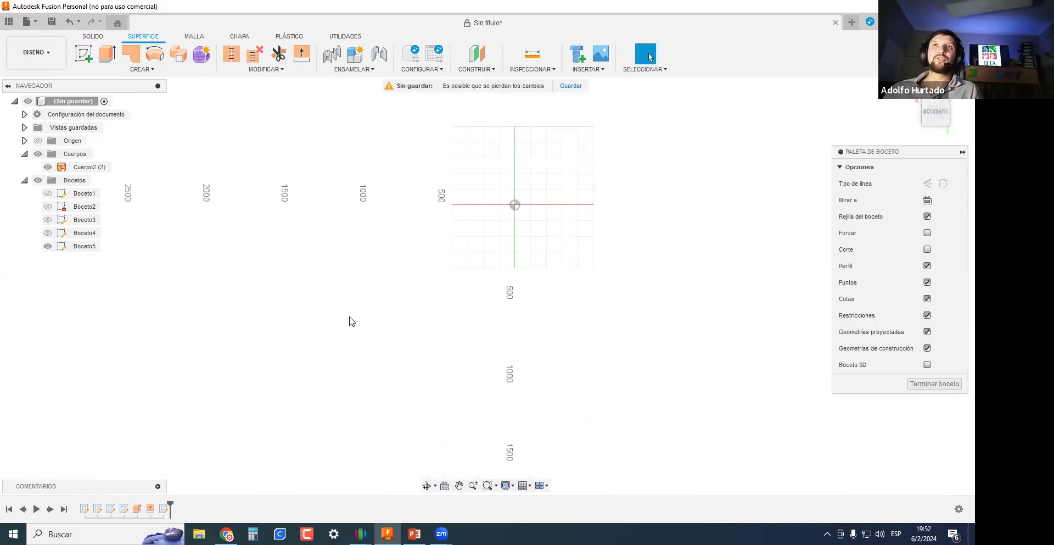
pyautogui.press('l')
pyautogui.click(200, 316)
pyautogui.click(328, 317)
pyautogui.press('Escape')
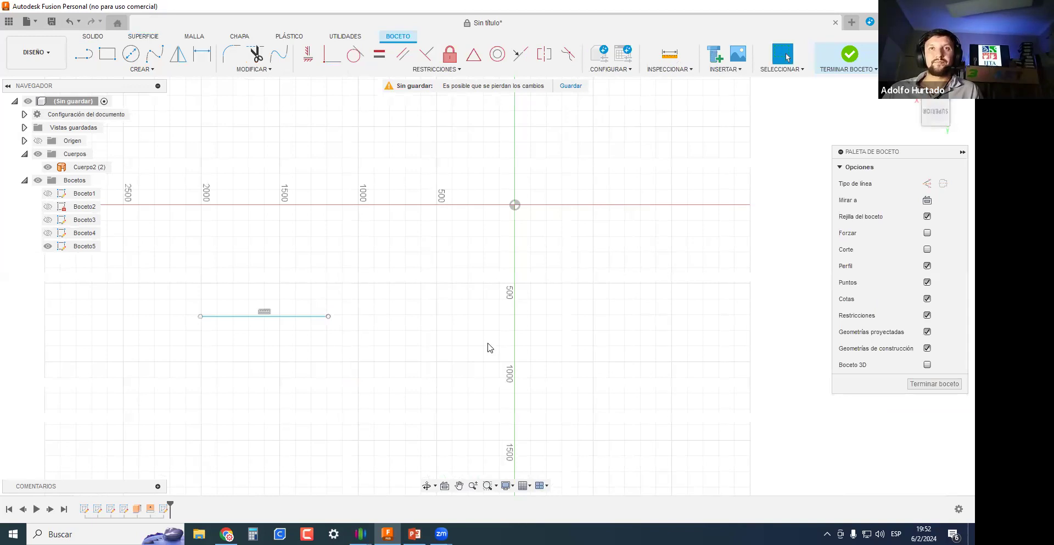
pyautogui.press('l')
pyautogui.click(384, 274)
pyautogui.click(384, 367)
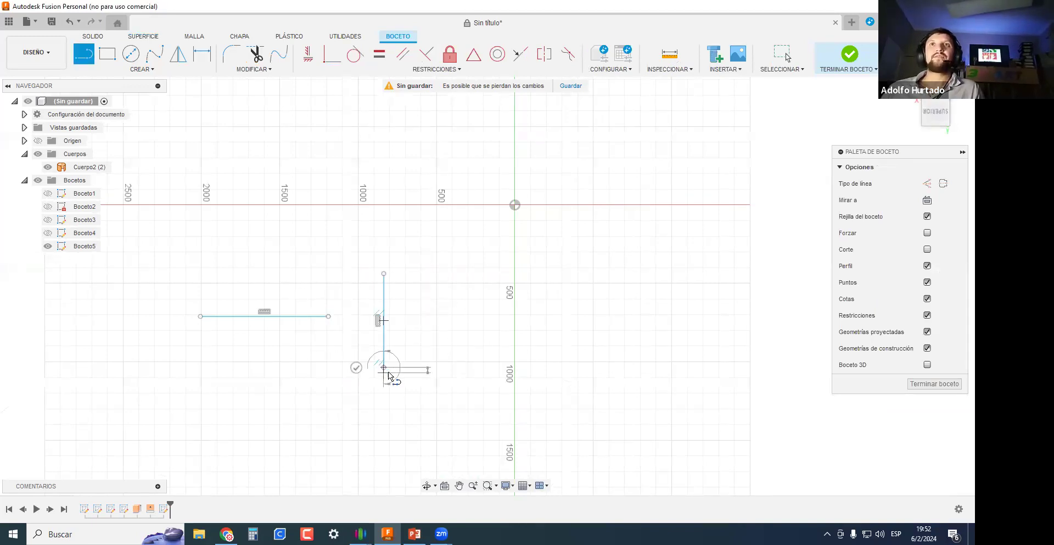
pyautogui.press('Escape')
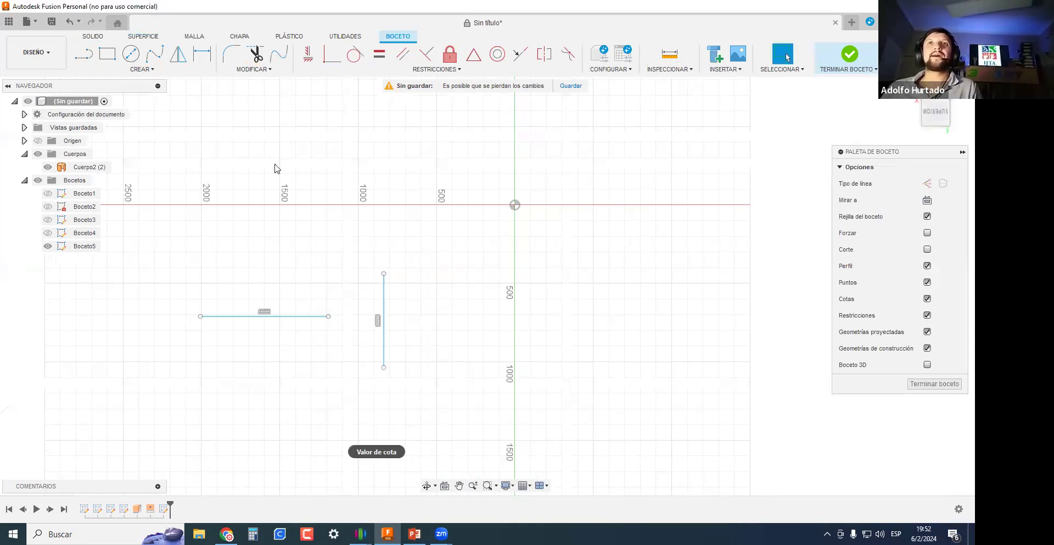
# Extend the horizontal sketch line up to the vertical line.
pyautogui.click(254, 69)
pyautogui.click(242, 136)
pyautogui.click(315, 316)
pyautogui.scroll(2, 373, 293)
pyautogui.press('Escape')
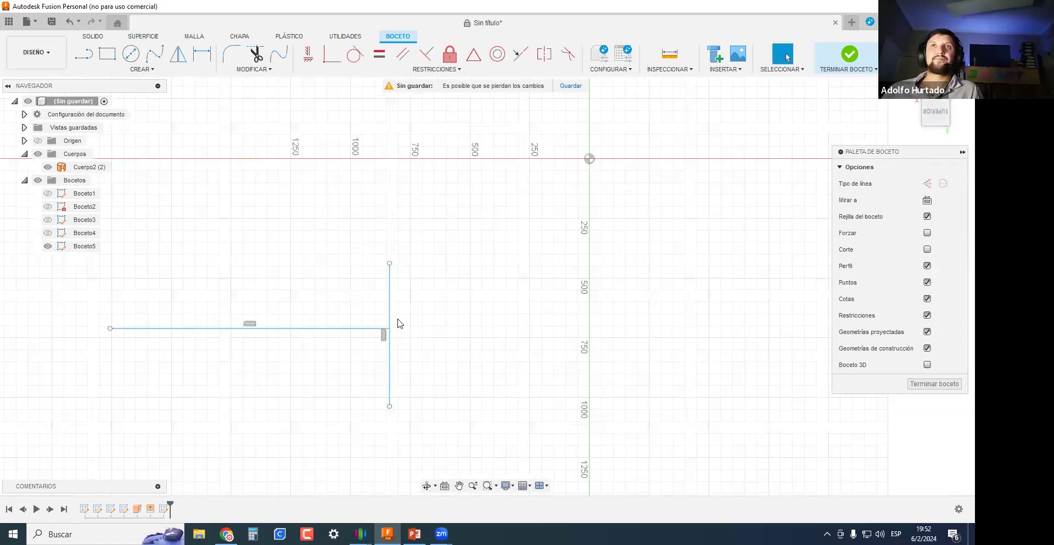
# Undo the line sketch, the edge extension and the curved surface, leaving only the earlier sketches.
pyautogui.scroll(-1, 400, 320)
pyautogui.hotkey('ctrl', 'z')
pyautogui.hotkey('ctrl', 'z')
pyautogui.hotkey('ctrl', 'z')
pyautogui.hotkey('ctrl', 'z')
pyautogui.hotkey('ctrl', 'z')
pyautogui.hotkey('ctrl', 'z')
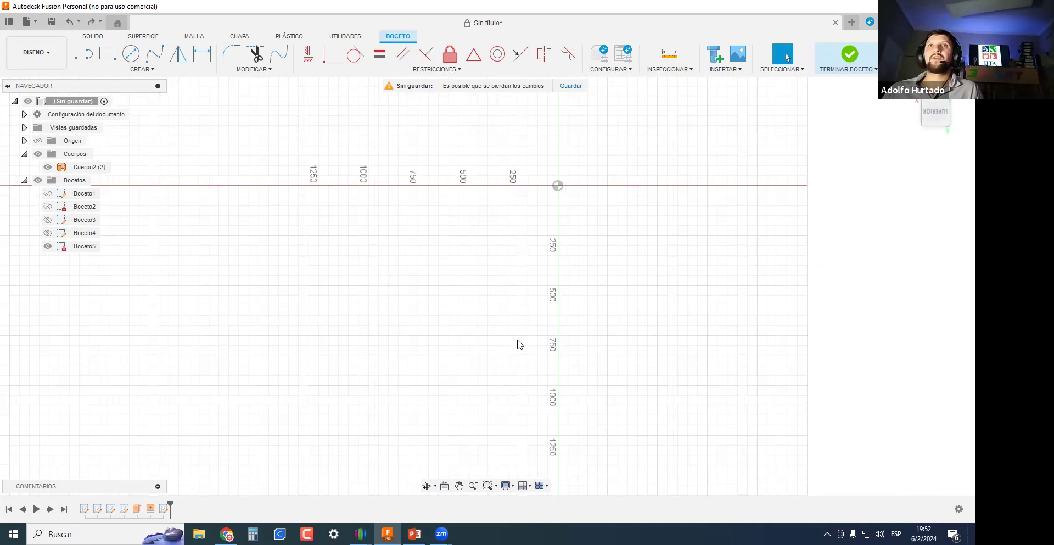
pyautogui.moveTo(488, 347)
pyautogui.keyDown('shift'); pyautogui.mouseDown(button='middle')
pyautogui.moveTo(539, 236)
pyautogui.moveTo(366, 299)
pyautogui.moveTo(246, 103)
pyautogui.moveTo(428, 317)
pyautogui.mouseUp(button='middle'); pyautogui.keyUp('shift')
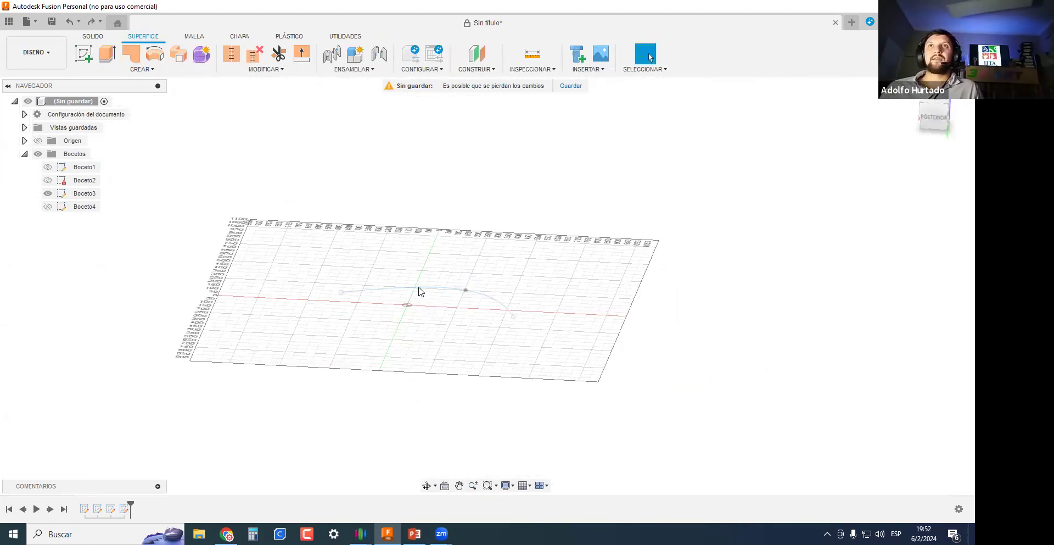
pyautogui.click(420, 291)
pyautogui.scroll(-5, 423, 292)
pyautogui.click(242, 70)
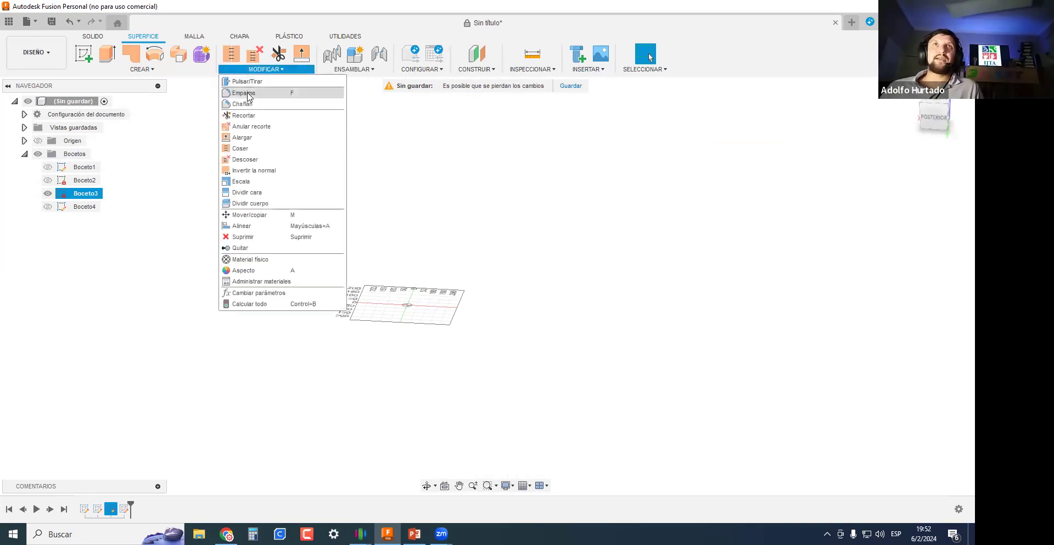
pyautogui.click(241, 148)
pyautogui.press('Escape')
pyautogui.moveTo(311, 270); pyautogui.dragTo(403, 358, button='middle')
pyautogui.scroll(3, 403, 355)
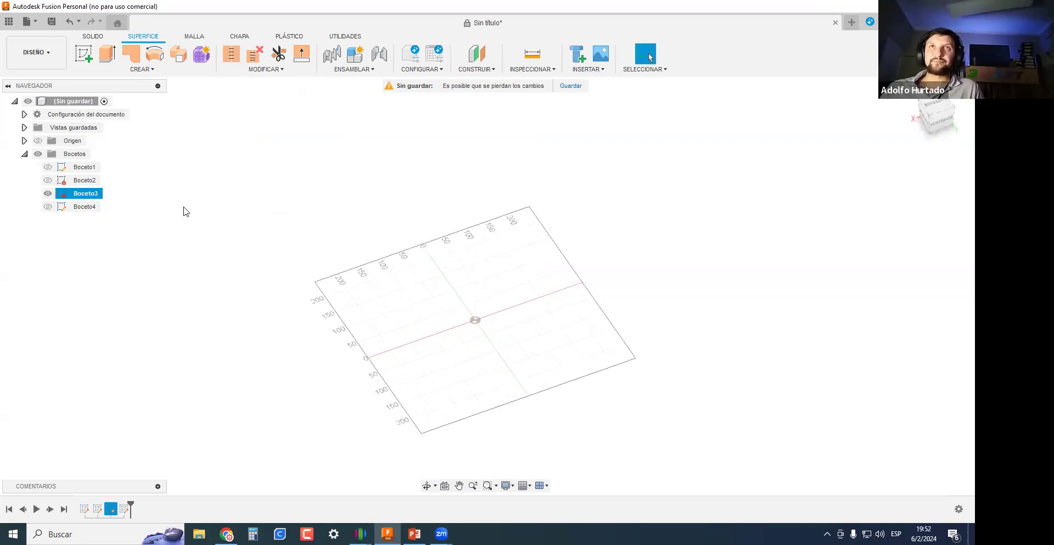
pyautogui.click(114, 56)
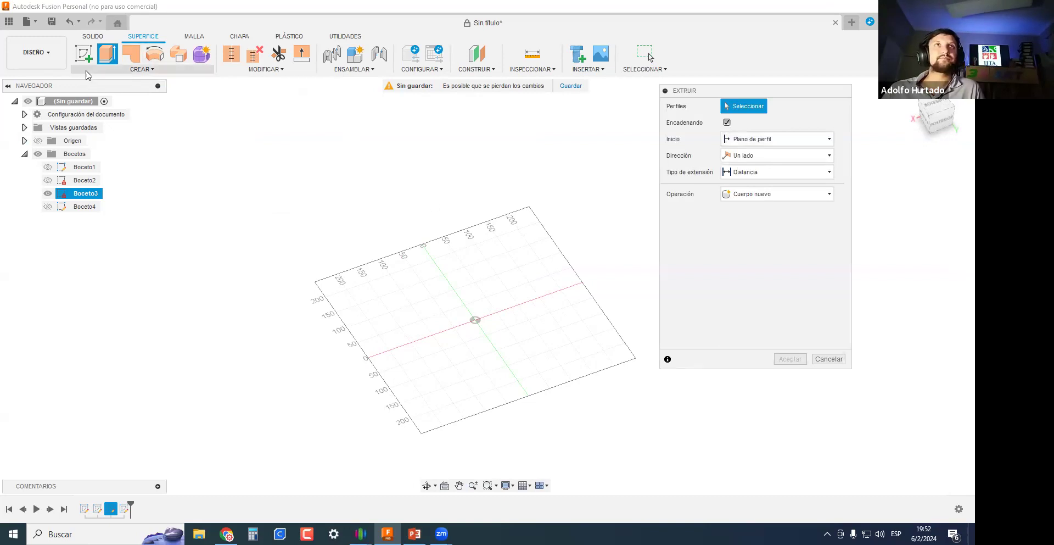
pyautogui.press('Escape')
# Sketch a rectangle on the horizontal plane with one corner at the origin, and finish the sketch.
pyautogui.keyDown('shift'); pyautogui.moveTo(487, 306); pyautogui.dragTo(519, 331, button='middle'); pyautogui.keyUp('shift')
pyautogui.press('s')
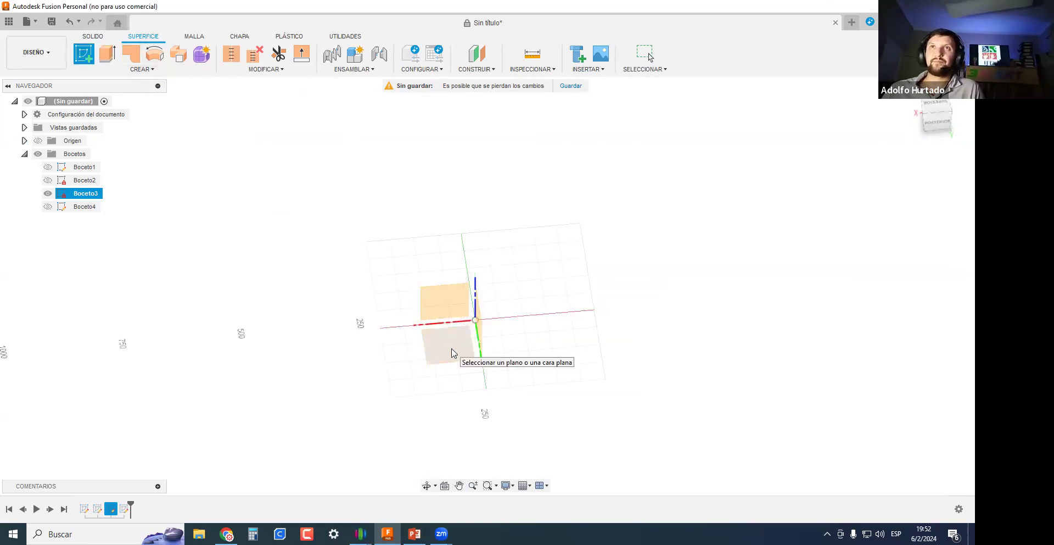
pyautogui.click(455, 353)
pyautogui.press('r')
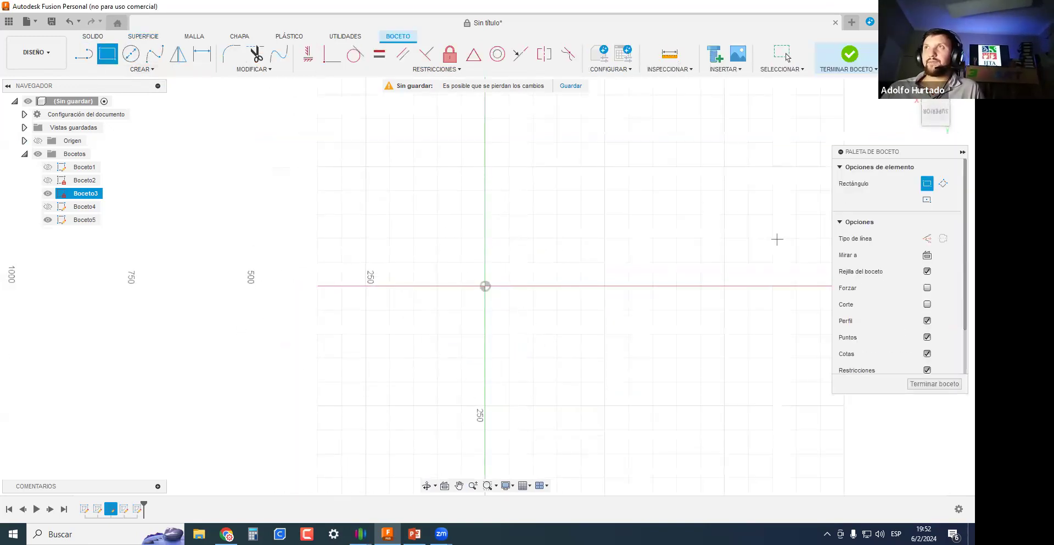
pyautogui.click(485, 286)
pyautogui.click(684, 172)
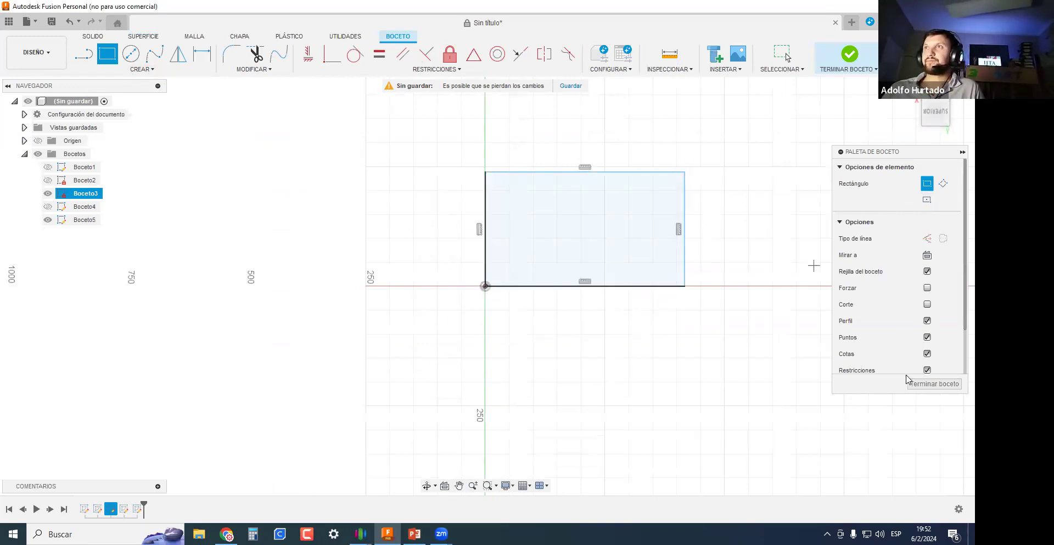
pyautogui.click(916, 384)
# Extrude the rectangle upward as an open surface box, and hide Boceto3.
pyautogui.moveTo(663, 290)
pyautogui.keyDown('shift'); pyautogui.mouseDown(button='middle')
pyautogui.moveTo(548, 353)
pyautogui.moveTo(570, 361)
pyautogui.moveTo(494, 340)
pyautogui.mouseUp(button='middle'); pyautogui.keyUp('shift')
pyautogui.click(108, 53)
pyautogui.moveTo(444, 344); pyautogui.dragTo(445, 220)
pyautogui.press('Return')
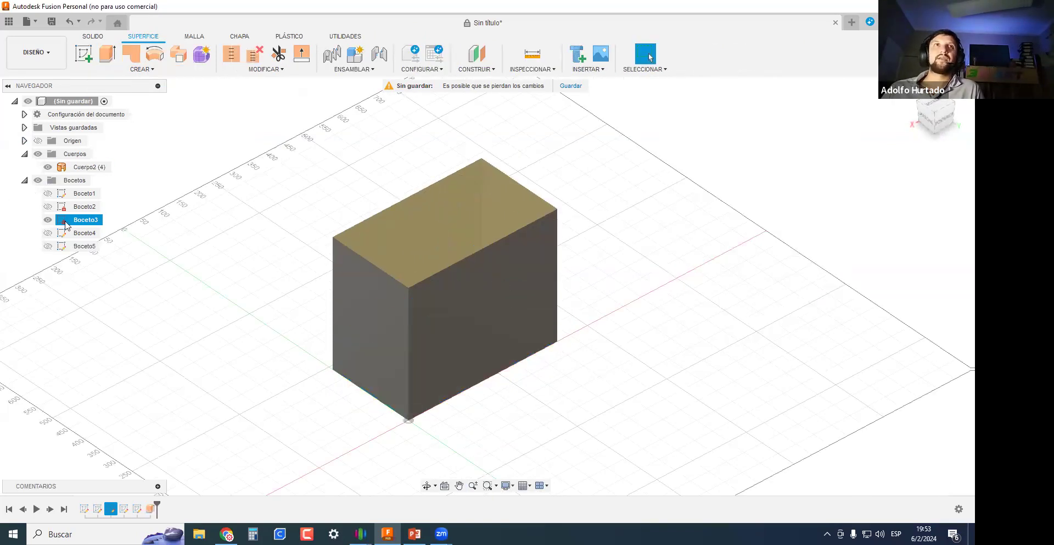
pyautogui.click(48, 220)
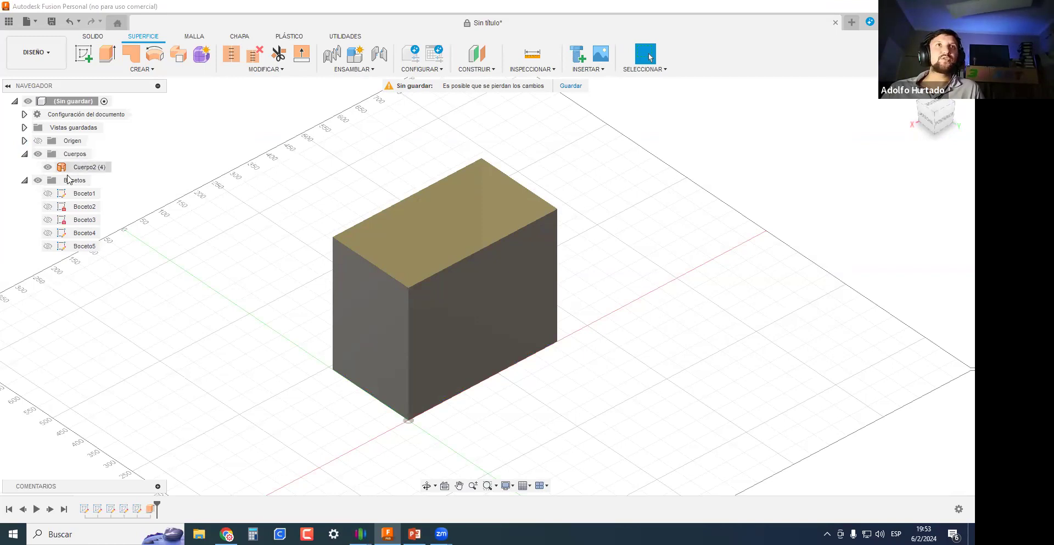
# Patch the open top and bottom of the box using their boundary edges, with Connected (G0) continuity and as new bodies.
pyautogui.click(91, 168)
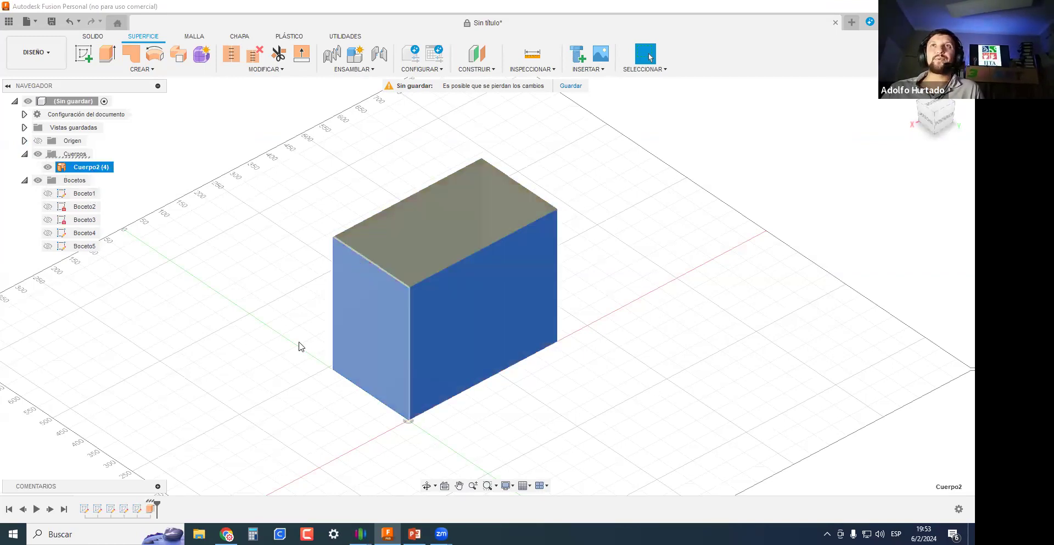
pyautogui.scroll(2, 264, 363)
pyautogui.click(699, 429)
pyautogui.scroll(-1, 699, 429)
pyautogui.keyDown('shift'); pyautogui.moveTo(699, 429); pyautogui.dragTo(150, 217, button='middle'); pyautogui.keyUp('shift')
pyautogui.click(127, 54)
pyautogui.click(352, 175)
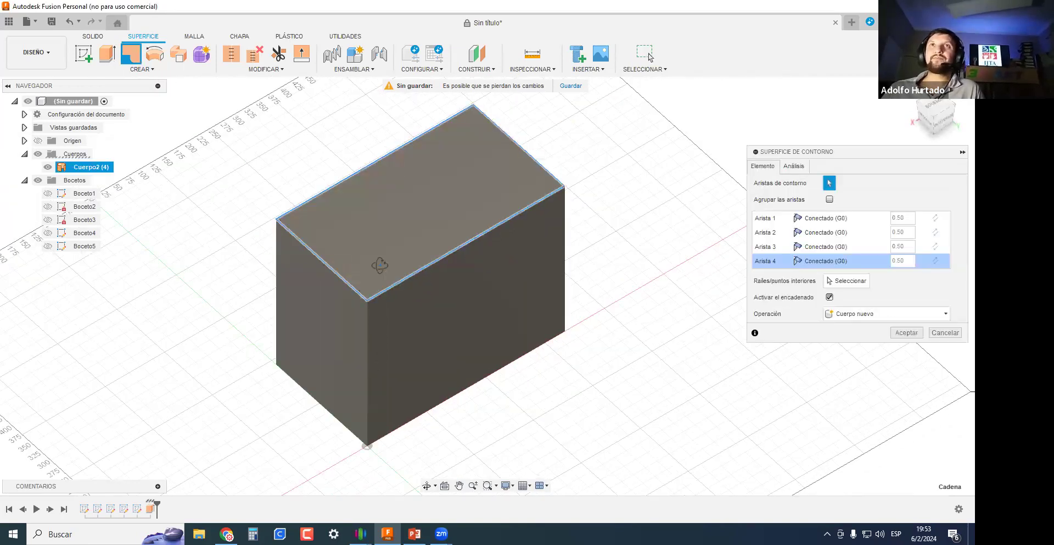
pyautogui.keyDown('shift'); pyautogui.moveTo(376, 248); pyautogui.dragTo(413, 244, button='middle'); pyautogui.keyUp('shift')
pyautogui.click(421, 248)
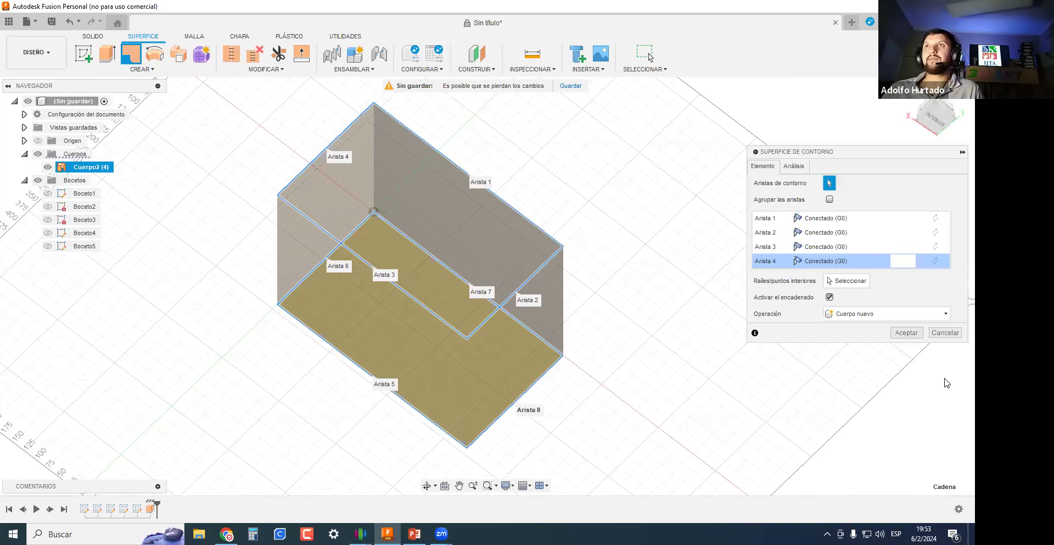
pyautogui.click(906, 332)
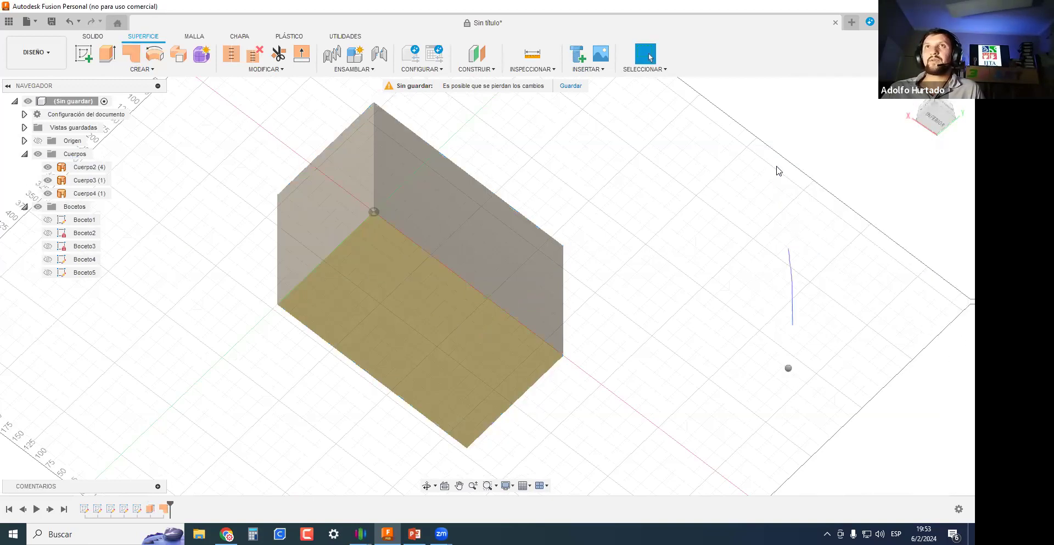
pyautogui.press('Return')
pyautogui.click(438, 258)
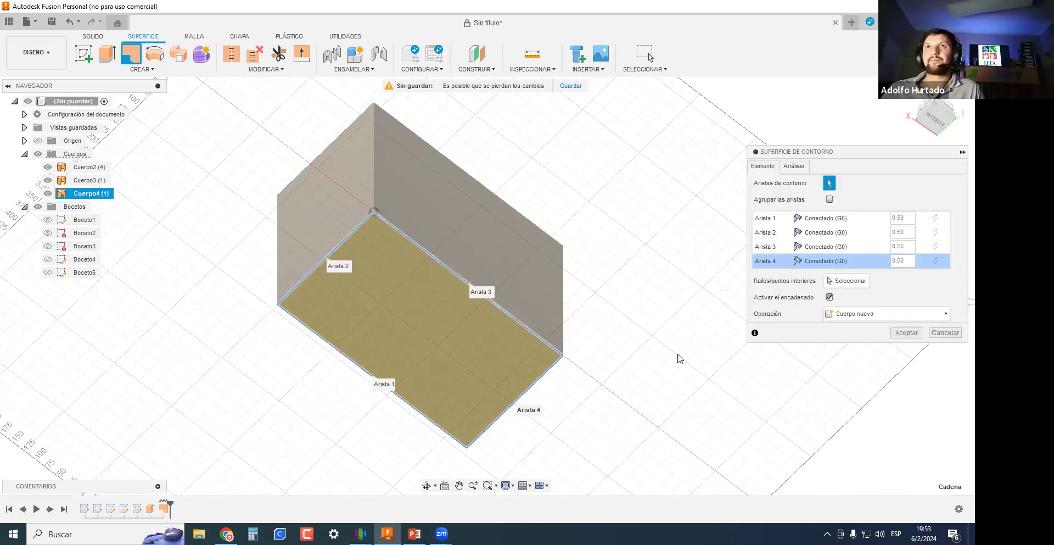
pyautogui.keyDown('shift'); pyautogui.moveTo(680, 390); pyautogui.dragTo(681, 357, button='middle'); pyautogui.keyUp('shift')
pyautogui.click(907, 332)
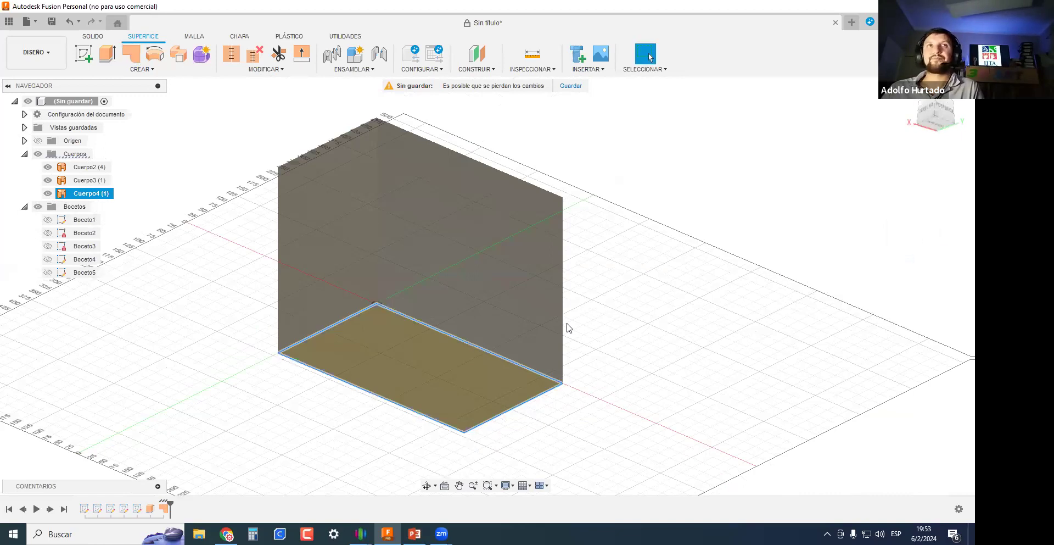
# Examine the closed box from above and below, hiding and showing the Cuerpo4 patch.
pyautogui.keyDown('shift'); pyautogui.moveTo(427, 284); pyautogui.dragTo(461, 395, button='middle'); pyautogui.keyUp('shift')
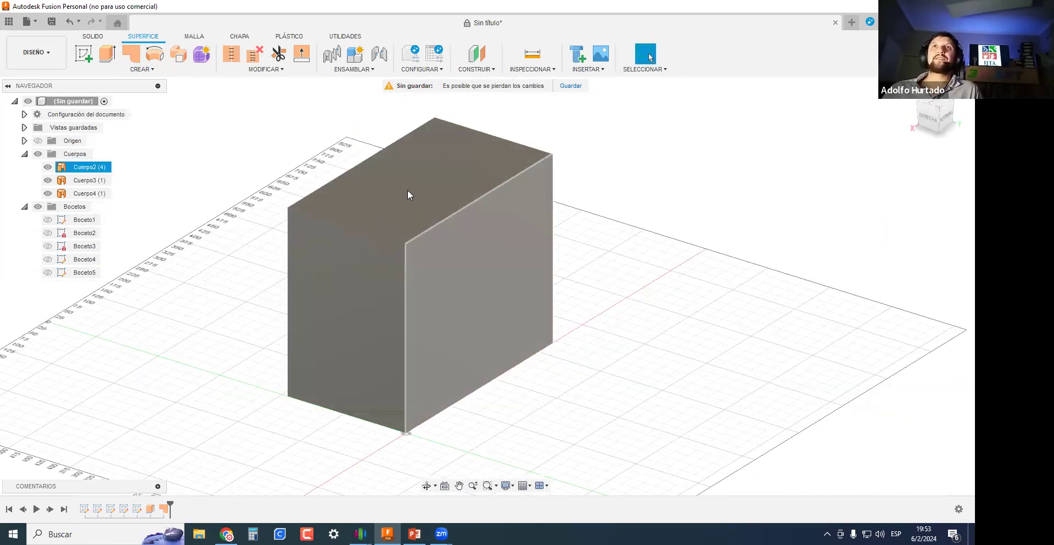
pyautogui.scroll(2, 410, 213)
pyautogui.click(413, 206)
pyautogui.scroll(-3, 528, 360)
pyautogui.keyDown('shift'); pyautogui.moveTo(528, 250); pyautogui.dragTo(423, 418, button='middle'); pyautogui.keyUp('shift')
pyautogui.keyDown('shift'); pyautogui.moveTo(680, 380); pyautogui.dragTo(680, 365, button='middle'); pyautogui.keyUp('shift')
pyautogui.click(46, 193)
pyautogui.click(46, 193)
pyautogui.keyDown('shift'); pyautogui.moveTo(756, 310); pyautogui.dragTo(796, 335, button='middle'); pyautogui.keyUp('shift')
# Highlight Cuerpo2, Cuerpo3 and Cuerpo4 together to inspect the separate surface bodies that form the box, and clear the selection.
pyautogui.click(87, 171)
pyautogui.keyDown('ctrl'); pyautogui.click(89, 180); pyautogui.keyUp('ctrl')
pyautogui.keyDown('ctrl'); pyautogui.click(87, 194); pyautogui.keyUp('ctrl')
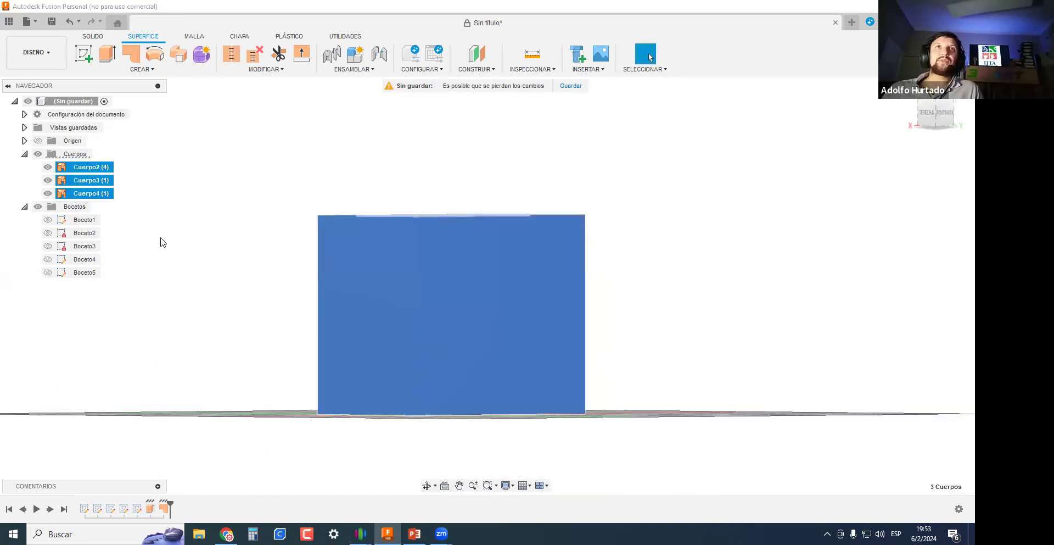
pyautogui.click(191, 246)
pyautogui.keyDown('shift'); pyautogui.moveTo(280, 174); pyautogui.dragTo(239, 164, button='middle'); pyautogui.keyUp('shift')
pyautogui.keyDown('shift'); pyautogui.moveTo(292, 254); pyautogui.dragTo(182, 137, button='middle'); pyautogui.keyUp('shift')
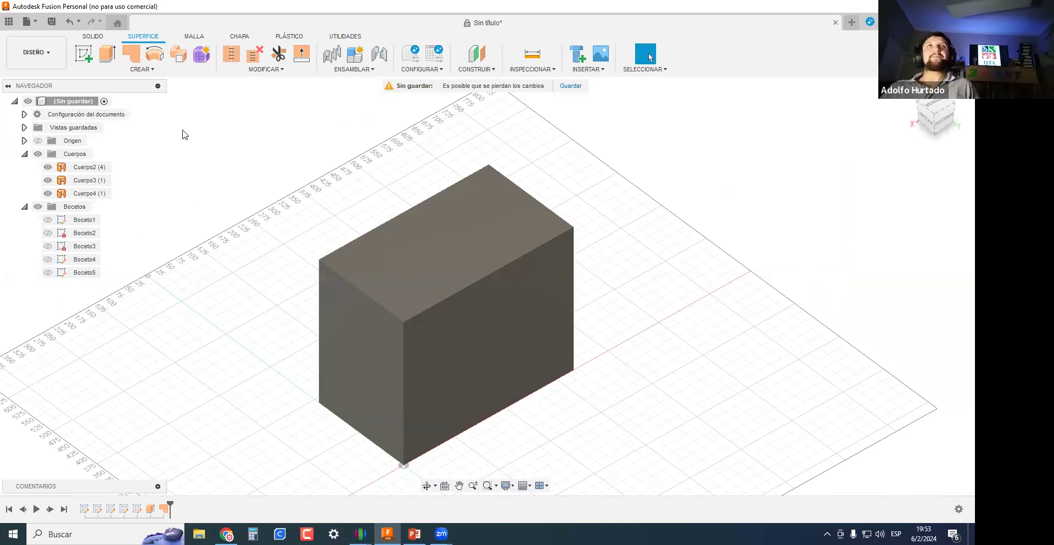
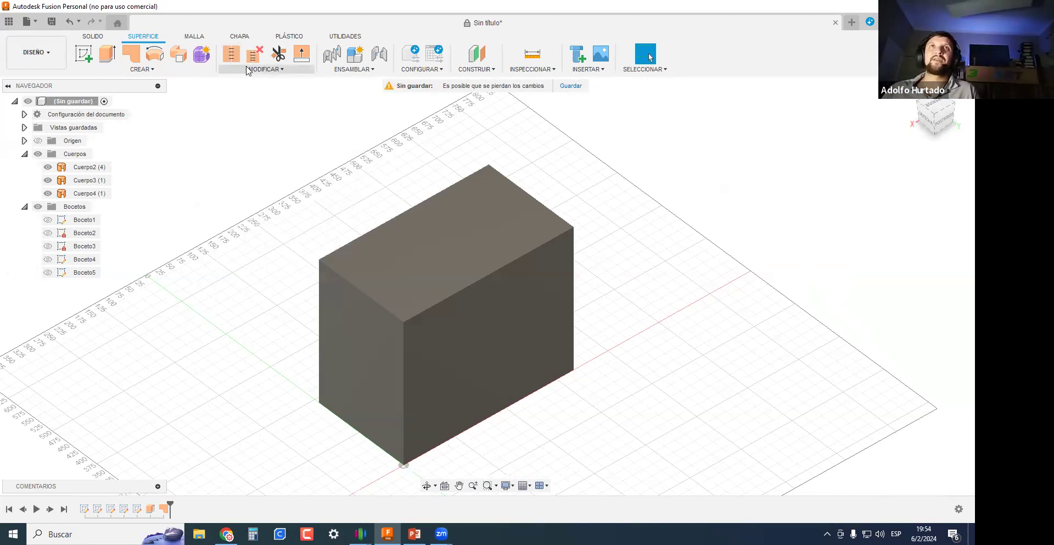
# Set up a Stitch of the box walls Cuerpo2 with the top patch Cuerpo3, using 0.10 mm tolerance.
pyautogui.click(246, 69)
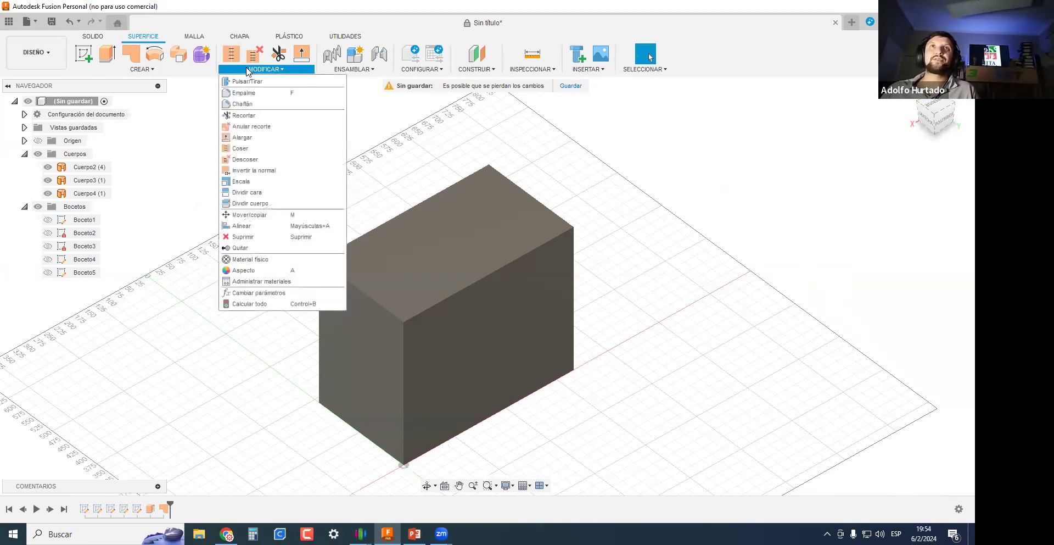
pyautogui.click(253, 153)
pyautogui.keyDown('shift'); pyautogui.moveTo(595, 393); pyautogui.dragTo(668, 330, button='middle'); pyautogui.keyUp('shift')
pyautogui.scroll(3, 522, 261)
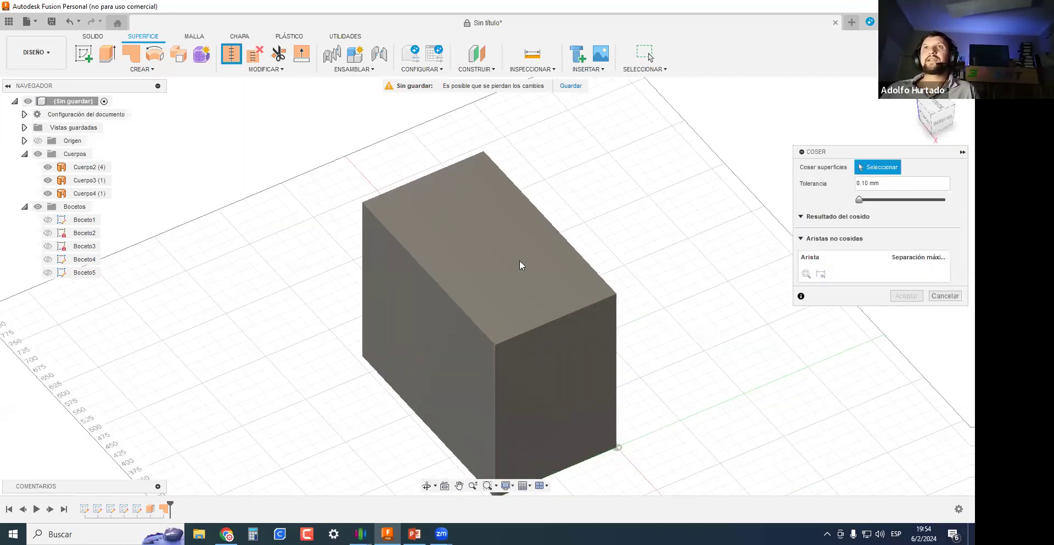
pyautogui.keyDown('shift'); pyautogui.moveTo(502, 268); pyautogui.dragTo(619, 220, button='middle'); pyautogui.keyUp('shift')
pyautogui.scroll(-2, 647, 190)
pyautogui.moveTo(882, 155); pyautogui.dragTo(875, 136, button='middle')
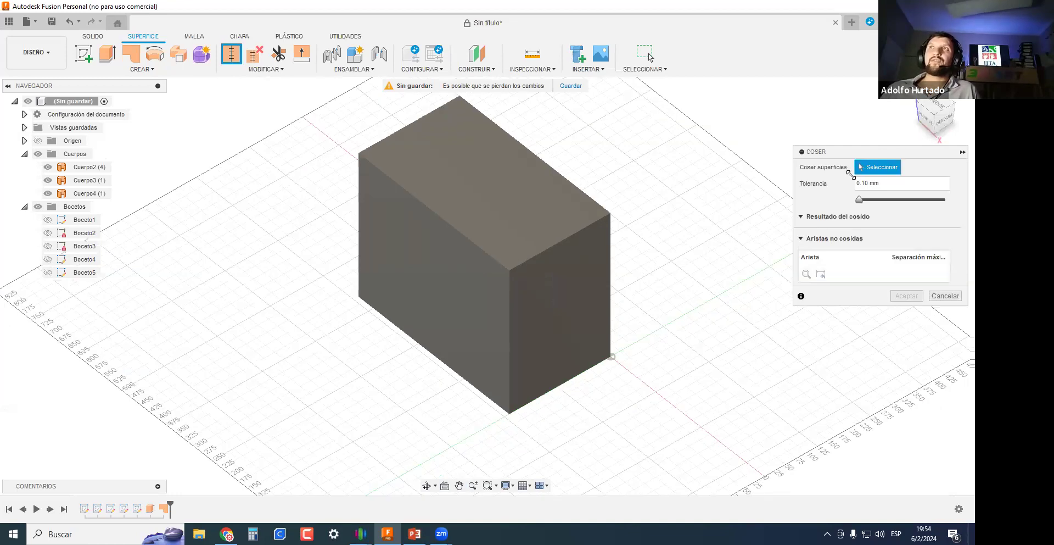
pyautogui.click(486, 186)
pyautogui.click(77, 167)
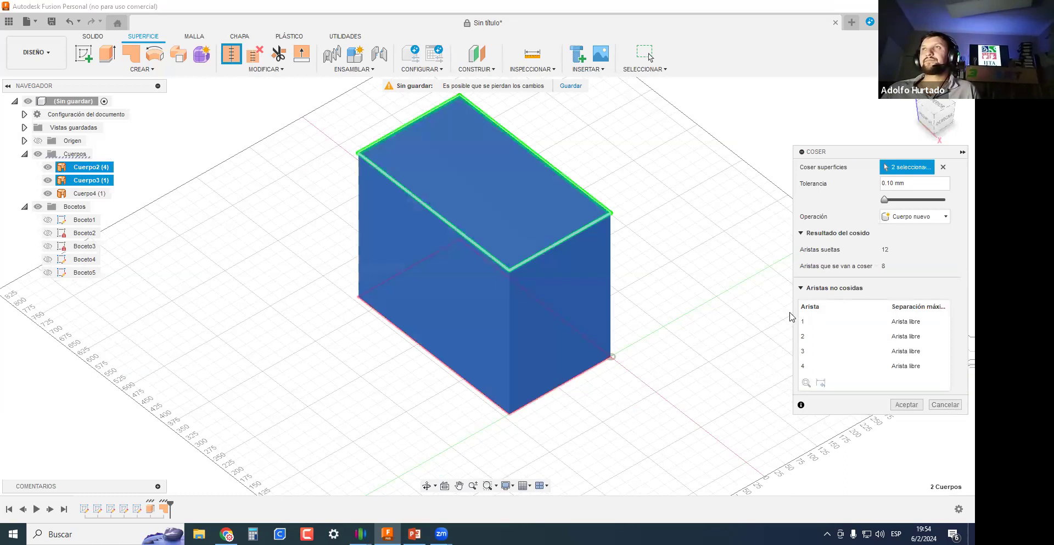
pyautogui.moveTo(797, 152); pyautogui.dragTo(692, 99)
pyautogui.moveTo(862, 363); pyautogui.dragTo(927, 400)
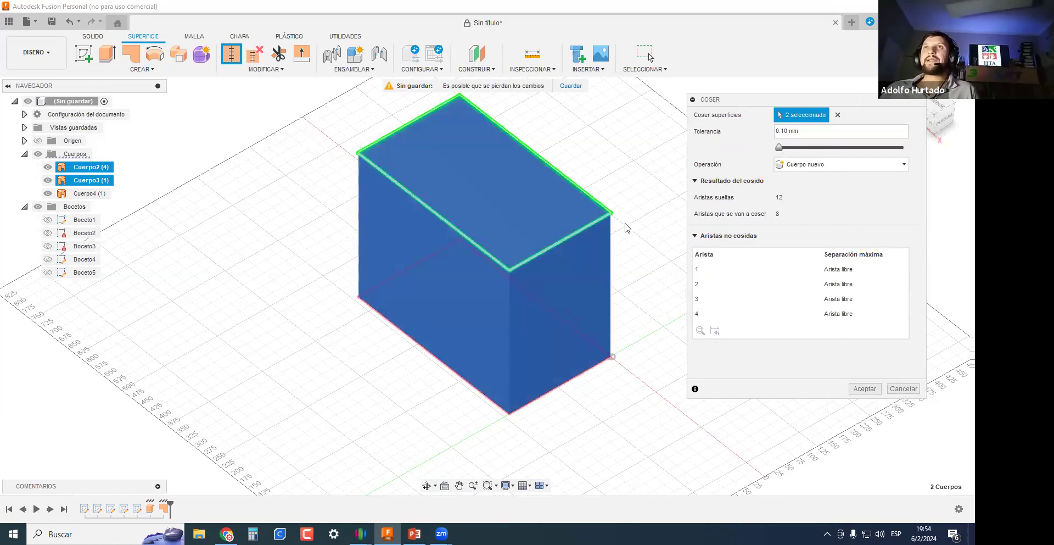
# Examine the stitch preview from above and below, comparing the edges to stitch with the free edges, with the operation left as Cuerpo nuevo.
pyautogui.scroll(3, 301, 169)
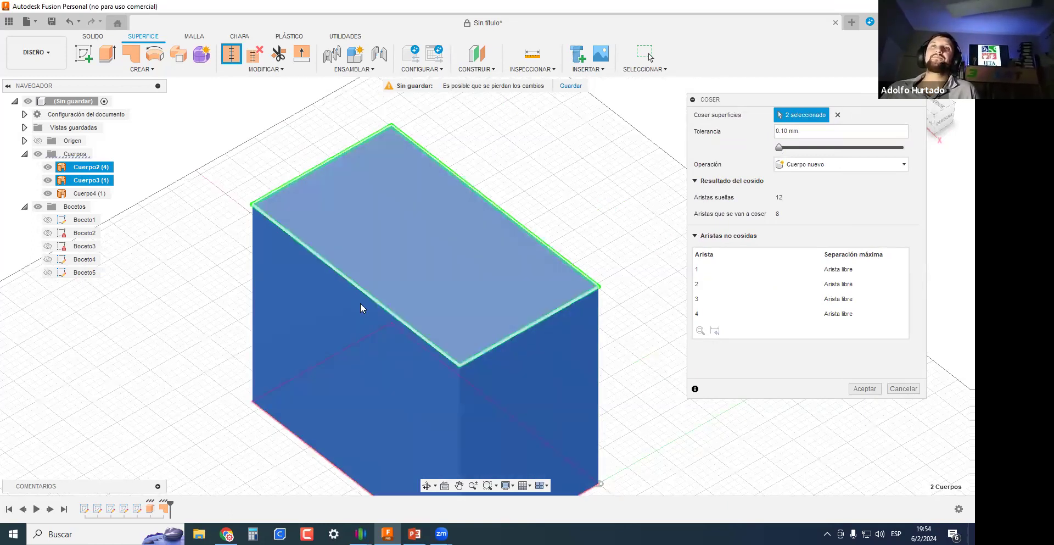
pyautogui.moveTo(313, 172); pyautogui.dragTo(313, 64, button='middle')
pyautogui.keyDown('shift'); pyautogui.moveTo(266, 306); pyautogui.dragTo(437, 165, button='middle'); pyautogui.keyUp('shift')
pyautogui.scroll(3, 437, 164)
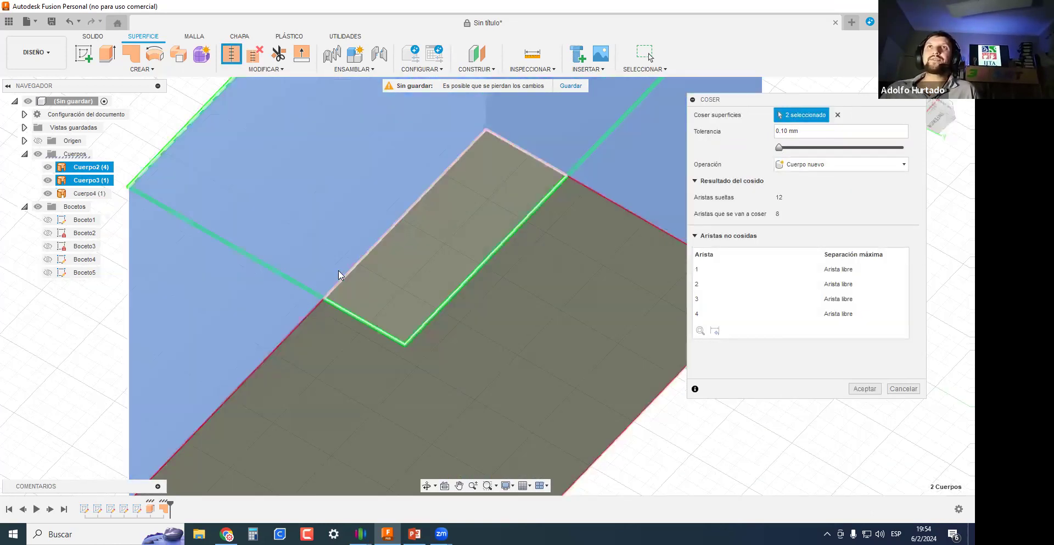
pyautogui.scroll(-2, 527, 240)
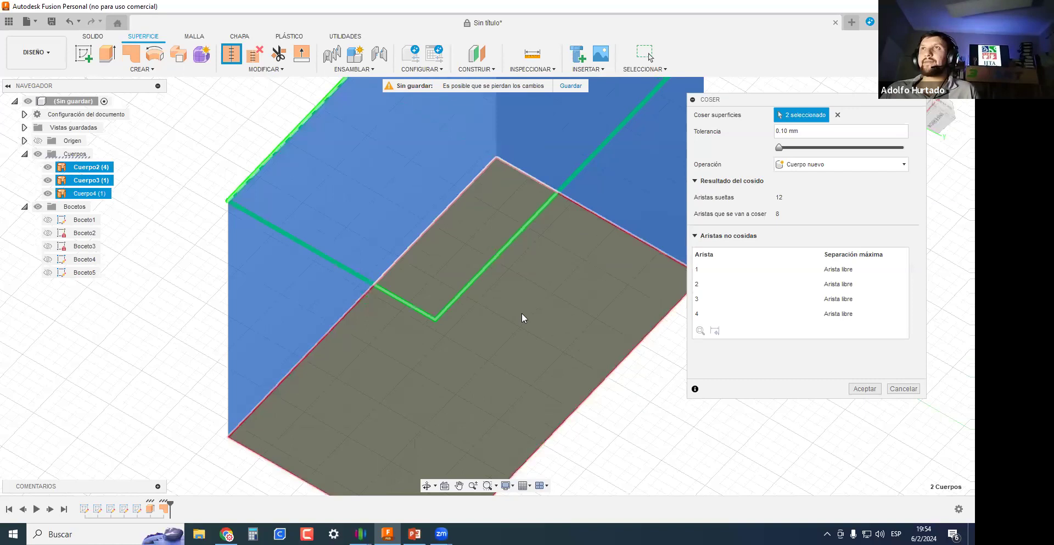
pyautogui.click(850, 164)
pyautogui.click(850, 170)
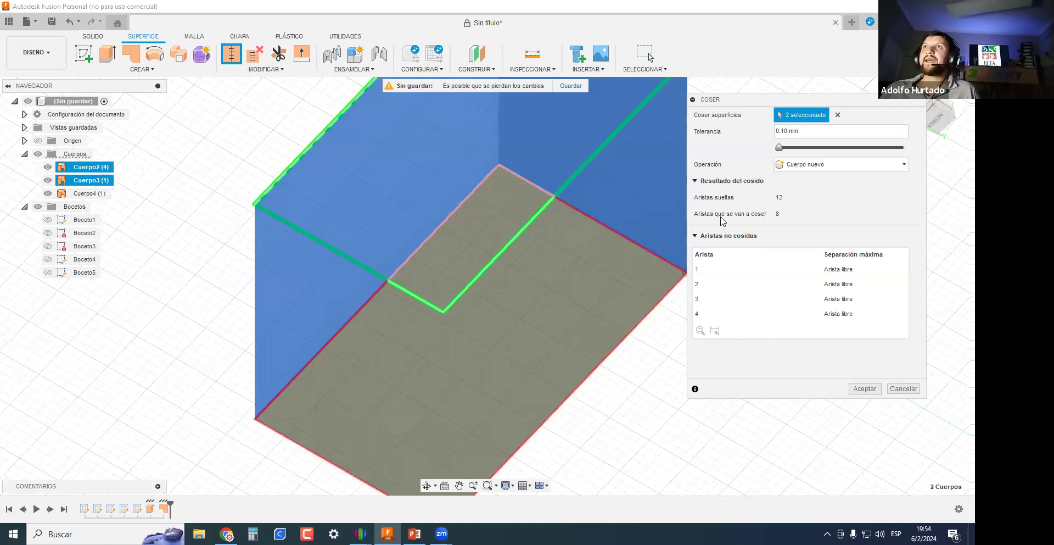
pyautogui.scroll(-5, 574, 259)
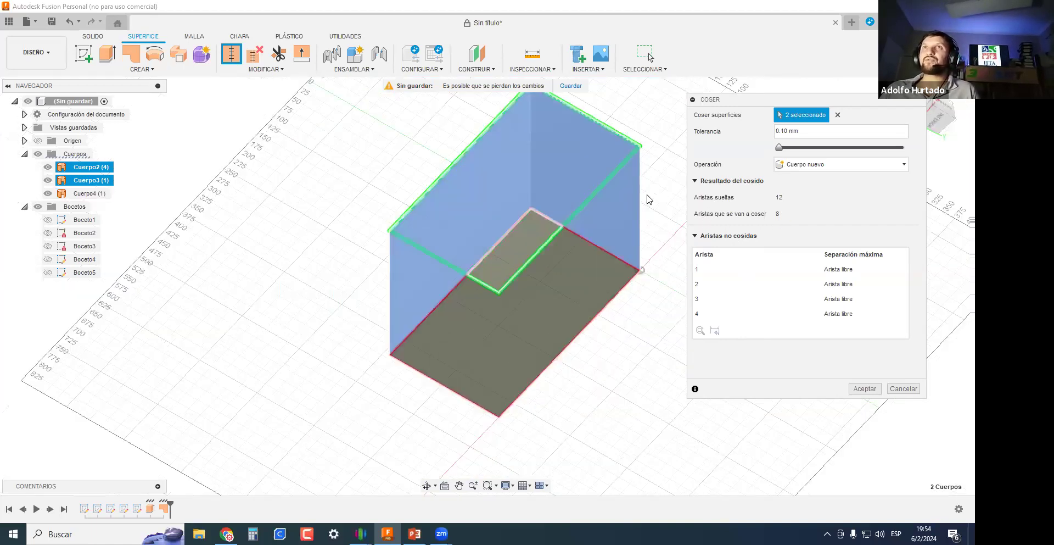
pyautogui.keyDown('shift'); pyautogui.moveTo(571, 164); pyautogui.dragTo(581, 250, button='middle'); pyautogui.keyUp('shift')
pyautogui.scroll(2, 511, 186)
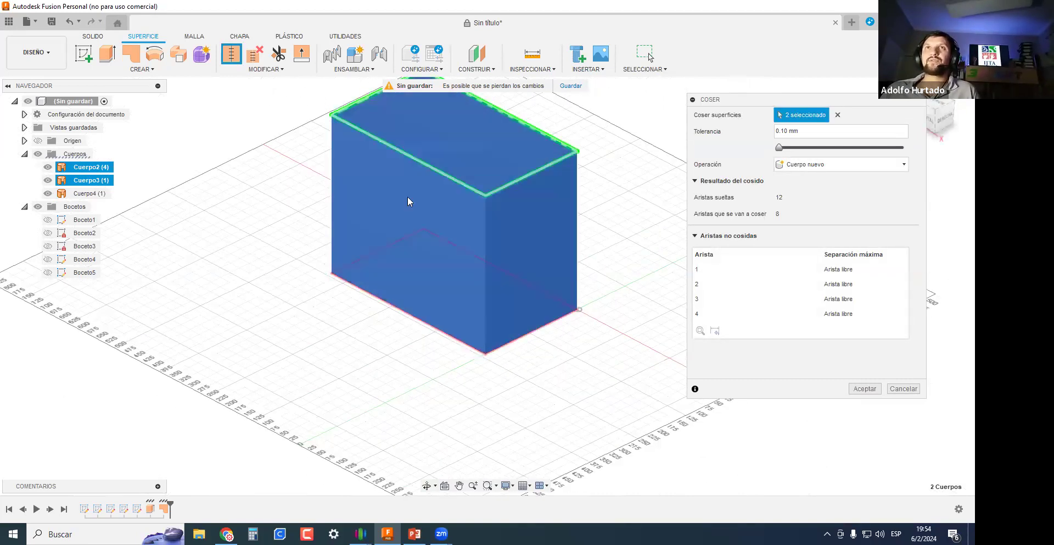
pyautogui.keyDown('shift'); pyautogui.moveTo(513, 200); pyautogui.dragTo(580, 247, button='middle'); pyautogui.keyUp('shift')
pyautogui.scroll(-1, 579, 247)
pyautogui.moveTo(675, 247); pyautogui.dragTo(660, 198, button='middle')
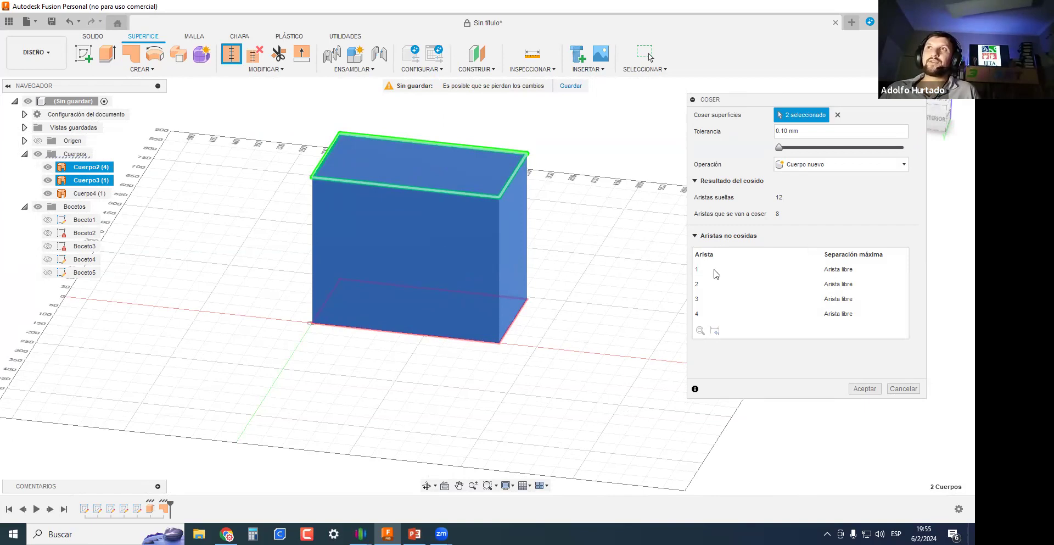
# Highlight each of the four listed free edges in turn, and complete the stitch of Cuerpo2 and Cuerpo3 as a new body.
pyautogui.click(850, 271)
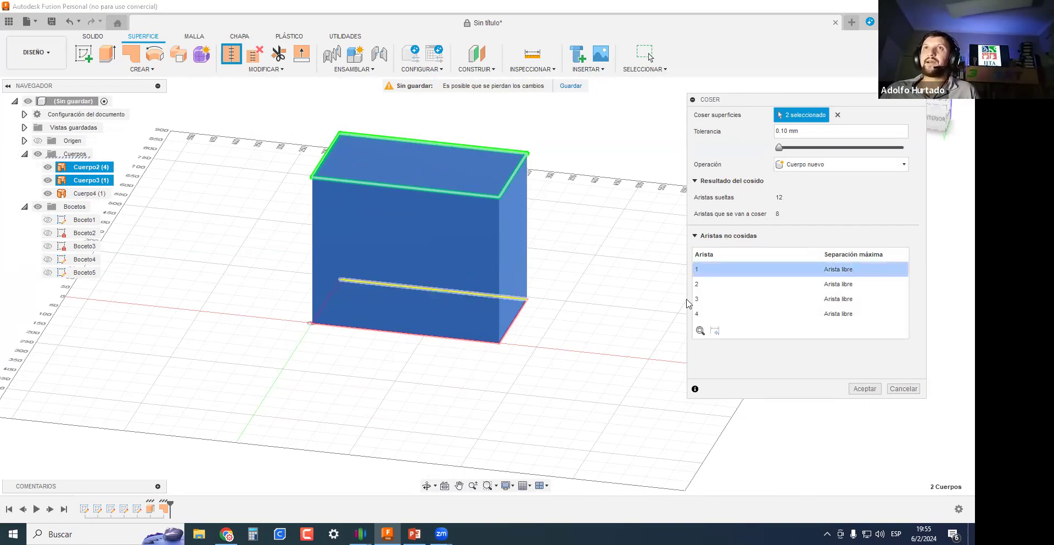
pyautogui.click(830, 285)
pyautogui.click(838, 298)
pyautogui.click(844, 315)
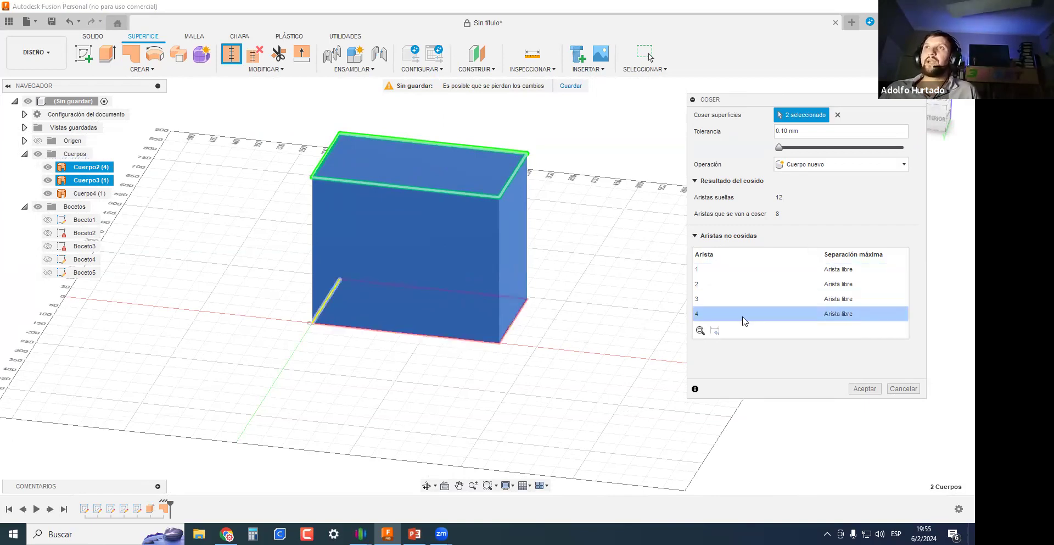
pyautogui.click(830, 296)
pyautogui.click(833, 284)
pyautogui.click(828, 271)
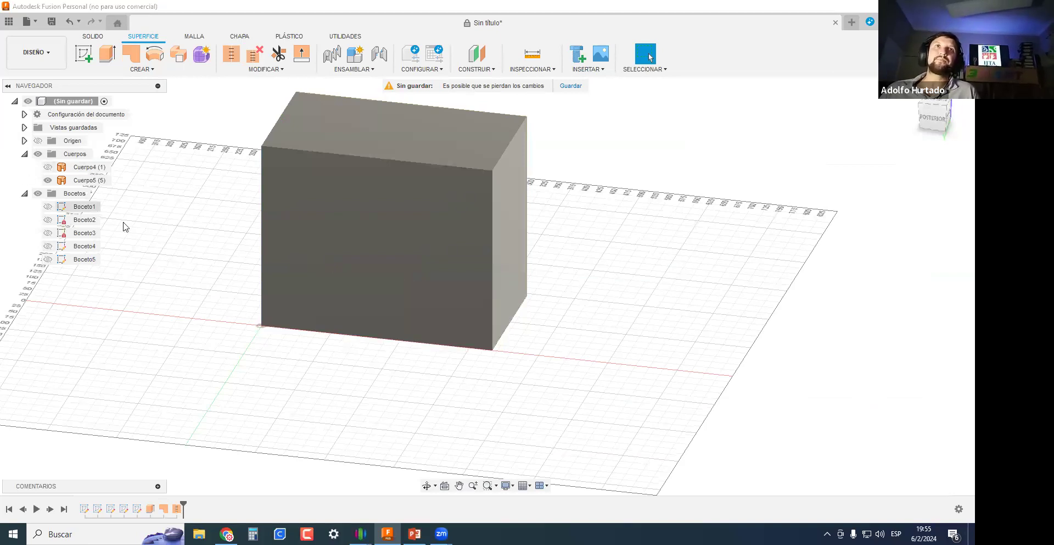
# Hide and show the stitched body Cuerpo5 to check its extent, and show the bottom patch Cuerpo4.
pyautogui.click(48, 180)
pyautogui.click(47, 180)
pyautogui.click(47, 180)
pyautogui.click(48, 180)
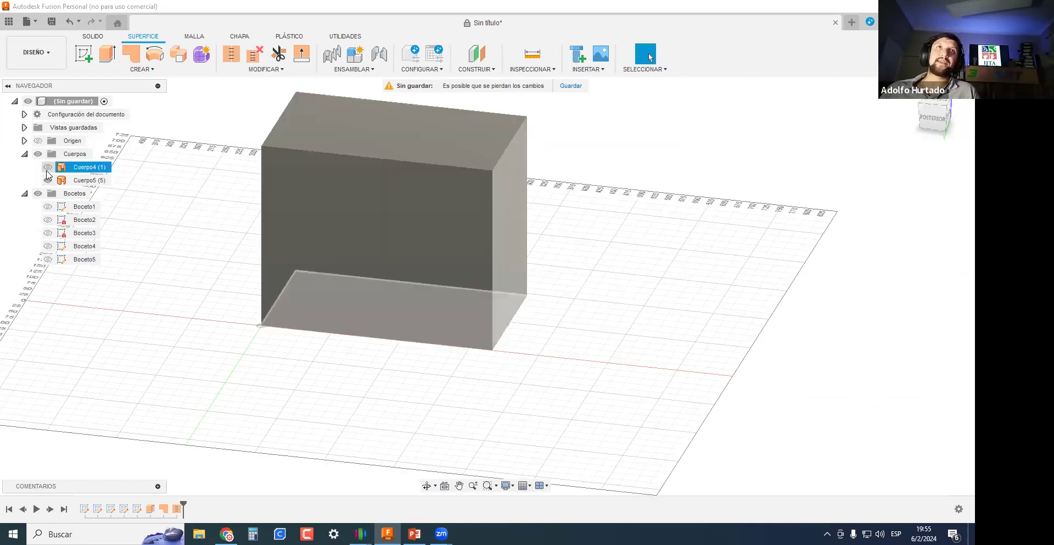
pyautogui.click(47, 166)
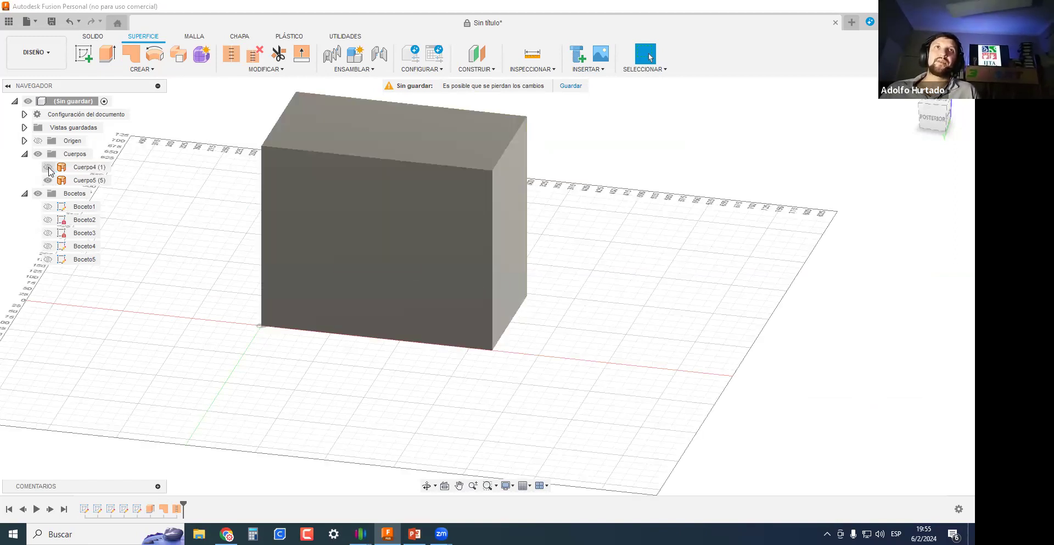
# Select Cuerpo4 and Cuerpo5 together to inspect the two surface bodies from below, and clear the selection.
pyautogui.keyDown('shift'); pyautogui.moveTo(218, 359); pyautogui.dragTo(374, 302, button='middle'); pyautogui.keyUp('shift')
pyautogui.click(375, 299)
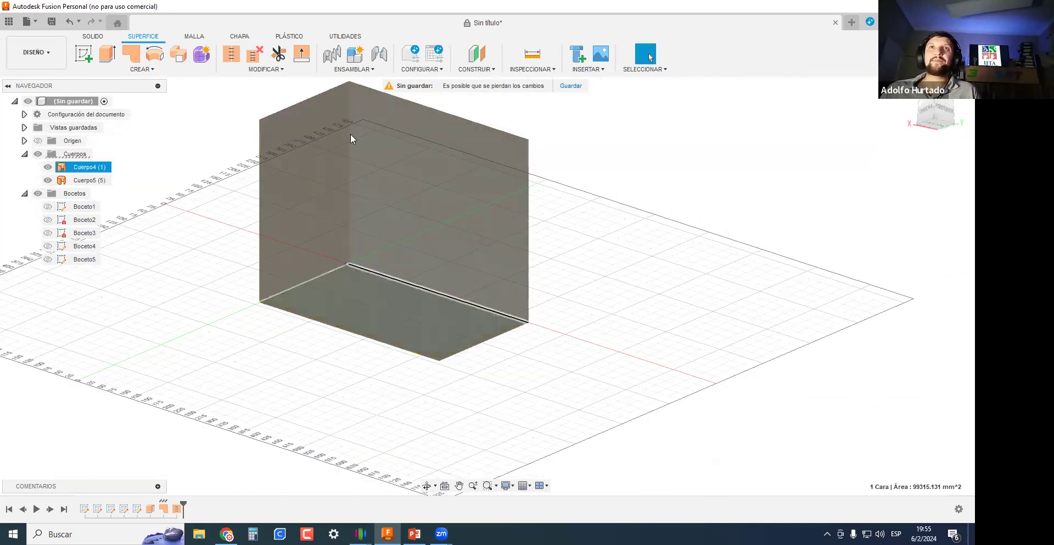
pyautogui.keyDown('ctrl'); pyautogui.click(88, 181); pyautogui.keyUp('ctrl')
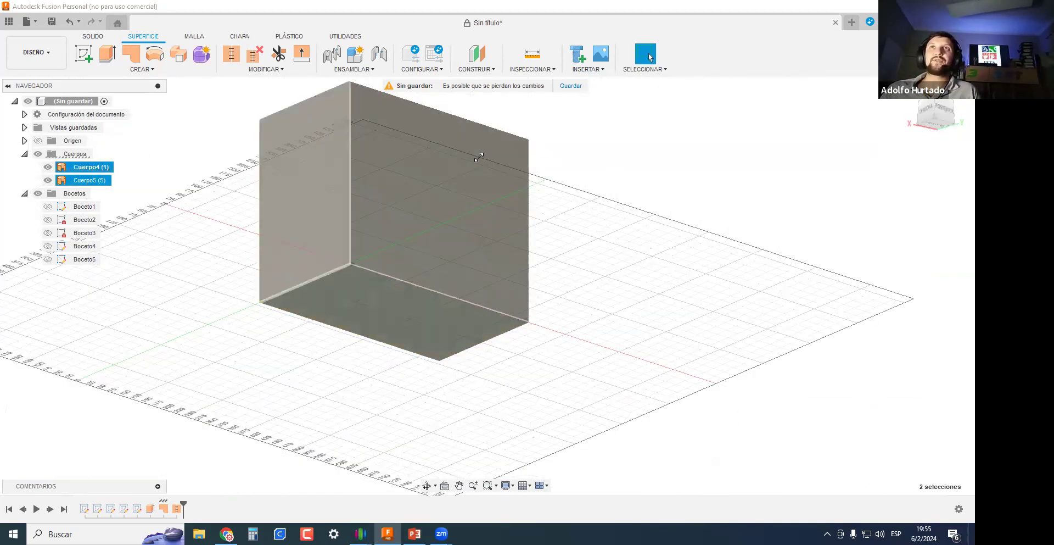
pyautogui.click(304, 198)
pyautogui.click(767, 217)
pyautogui.keyDown('shift'); pyautogui.moveTo(689, 193); pyautogui.dragTo(690, 204, button='middle'); pyautogui.keyUp('shift')
pyautogui.keyDown('shift'); pyautogui.moveTo(408, 179); pyautogui.dragTo(447, 206, button='middle'); pyautogui.keyUp('shift')
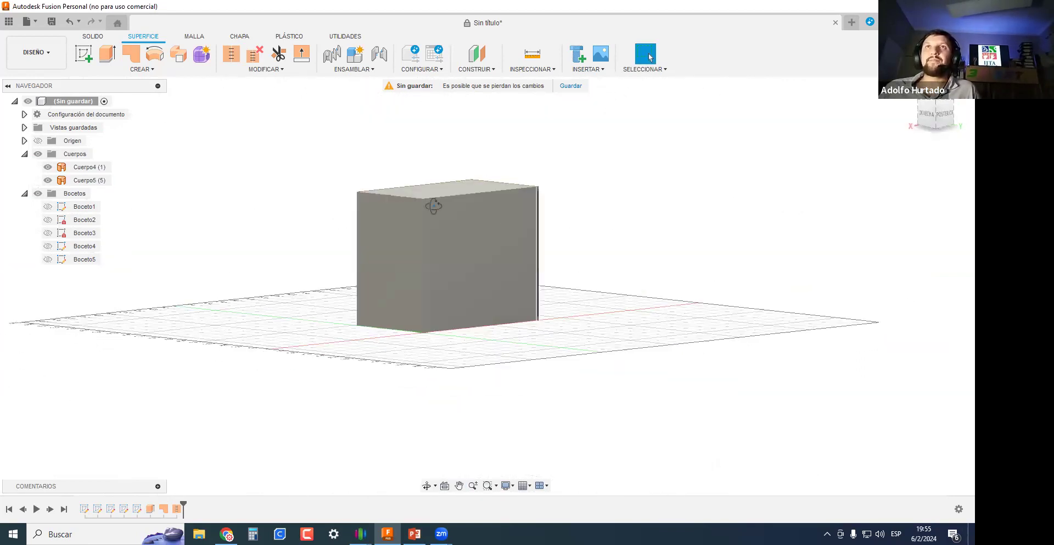
# Stitch Cuerpo4 and Cuerpo5 into a new body with a tolerance of 0.10 mm.
pyautogui.click(253, 69)
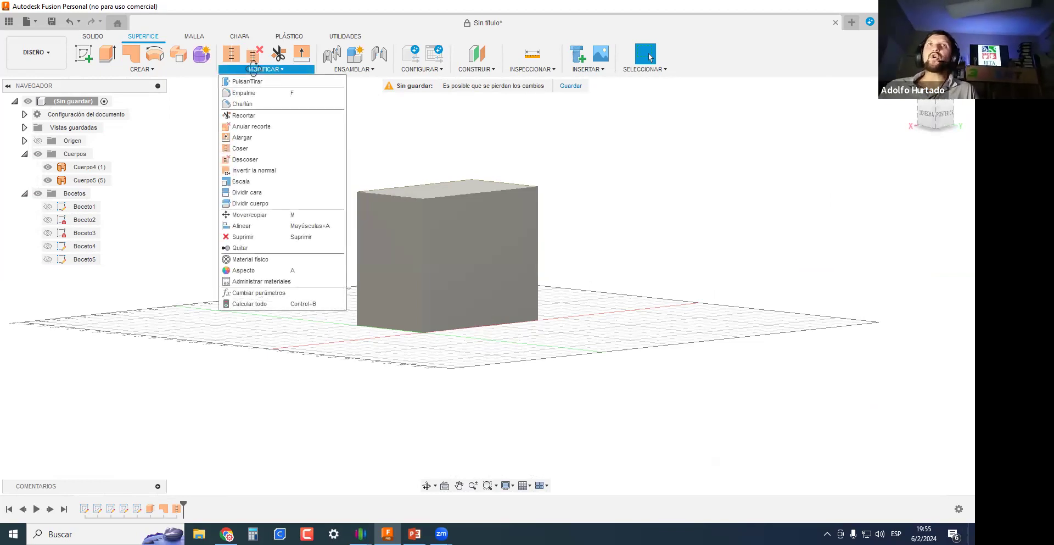
pyautogui.click(240, 149)
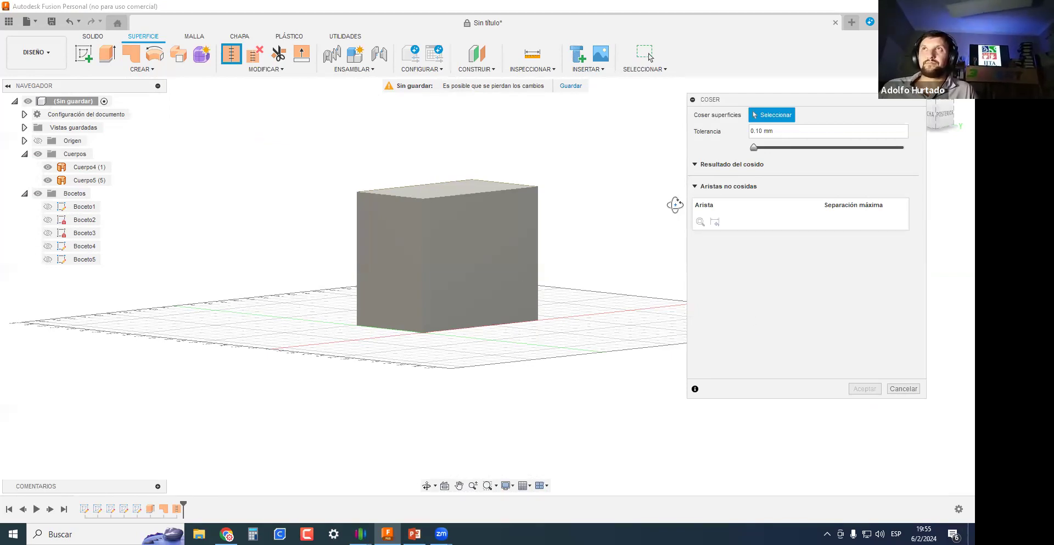
pyautogui.keyDown('shift'); pyautogui.moveTo(517, 139); pyautogui.dragTo(230, 353, button='middle'); pyautogui.keyUp('shift')
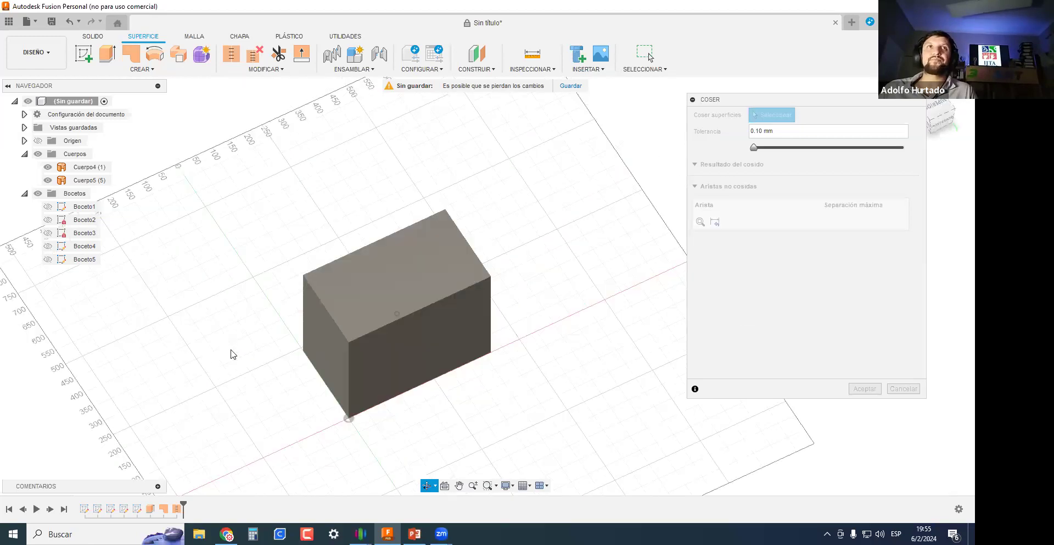
pyautogui.keyDown('shift'); pyautogui.moveTo(251, 321); pyautogui.dragTo(115, 207, button='middle'); pyautogui.keyUp('shift')
pyautogui.click(88, 166)
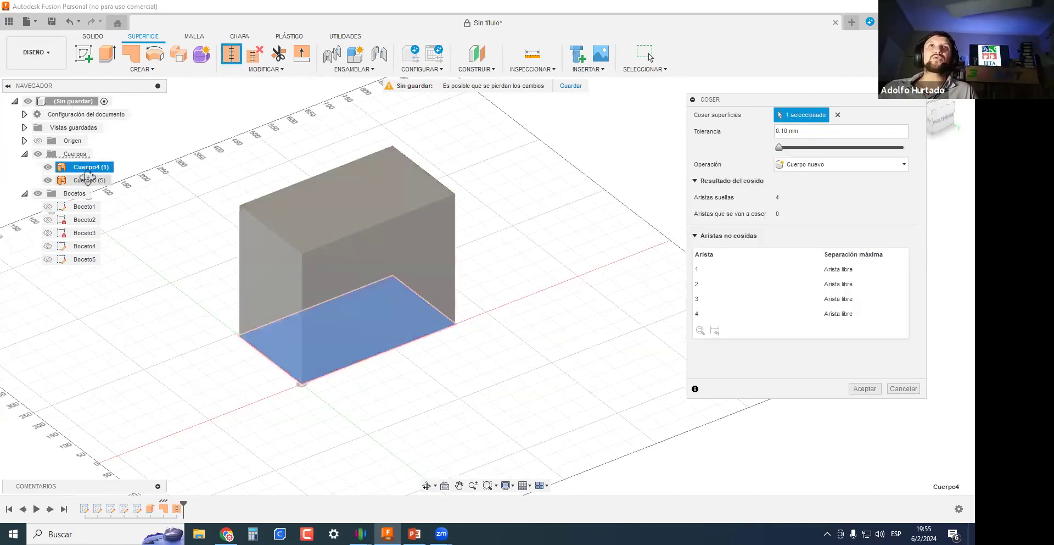
pyautogui.click(88, 179)
pyautogui.moveTo(395, 397)
pyautogui.keyDown('shift'); pyautogui.mouseDown(button='middle')
pyautogui.moveTo(196, 424)
pyautogui.moveTo(509, 429)
pyautogui.moveTo(471, 419)
pyautogui.moveTo(506, 428)
pyautogui.moveTo(518, 419)
pyautogui.moveTo(516, 386)
pyautogui.moveTo(527, 400)
pyautogui.moveTo(617, 406)
pyautogui.moveTo(581, 390)
pyautogui.moveTo(624, 336)
pyautogui.moveTo(623, 316)
pyautogui.moveTo(603, 393)
pyautogui.moveTo(516, 428)
pyautogui.moveTo(518, 415)
pyautogui.moveTo(419, 414)
pyautogui.moveTo(483, 395)
pyautogui.moveTo(575, 129)
pyautogui.mouseUp(button='middle'); pyautogui.keyUp('shift')
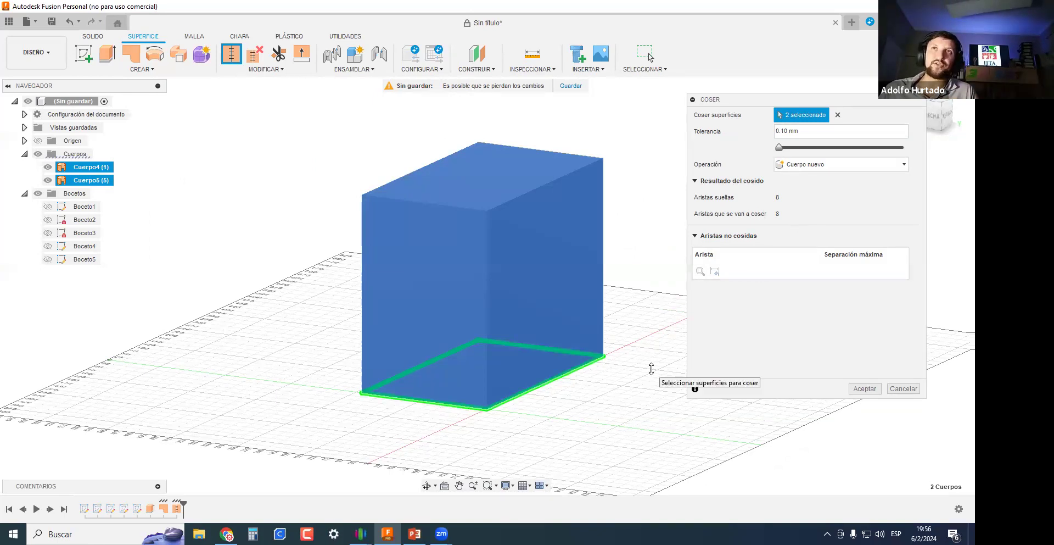
pyautogui.moveTo(599, 442); pyautogui.dragTo(521, 428, button='middle')
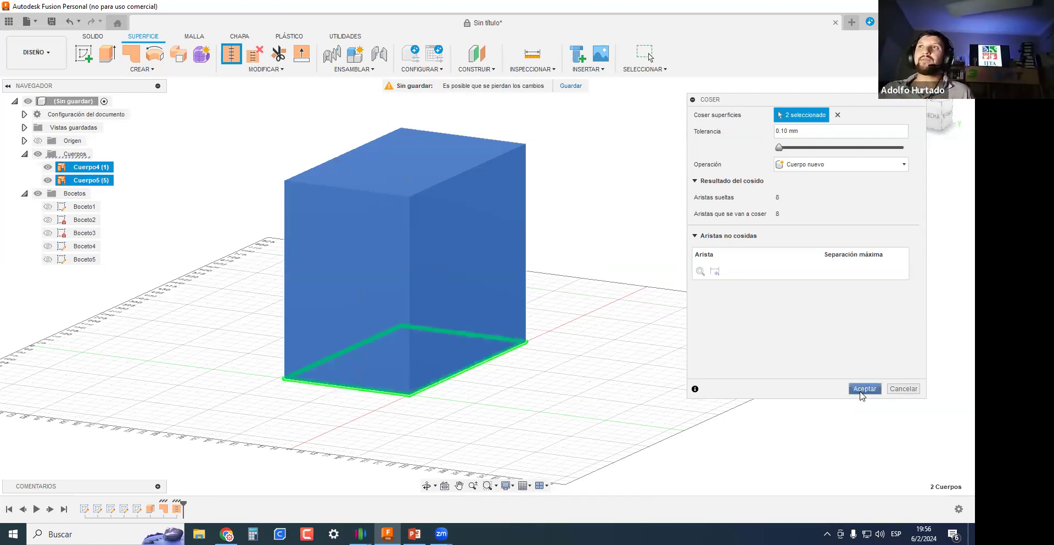
pyautogui.click(864, 388)
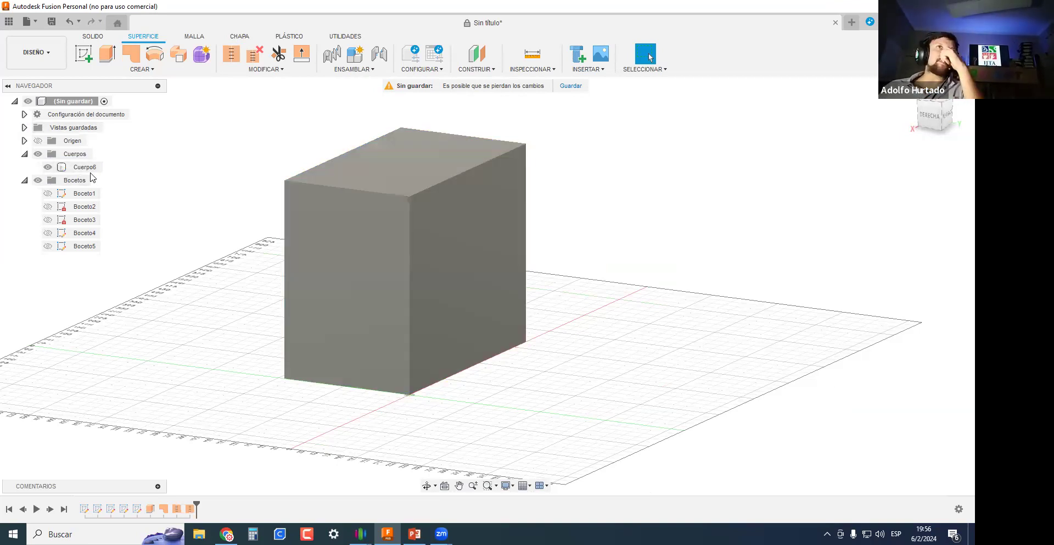
# Hide and show the fully stitched body, and view it from another side.
pyautogui.click(47, 168)
pyautogui.click(47, 168)
pyautogui.click(47, 168)
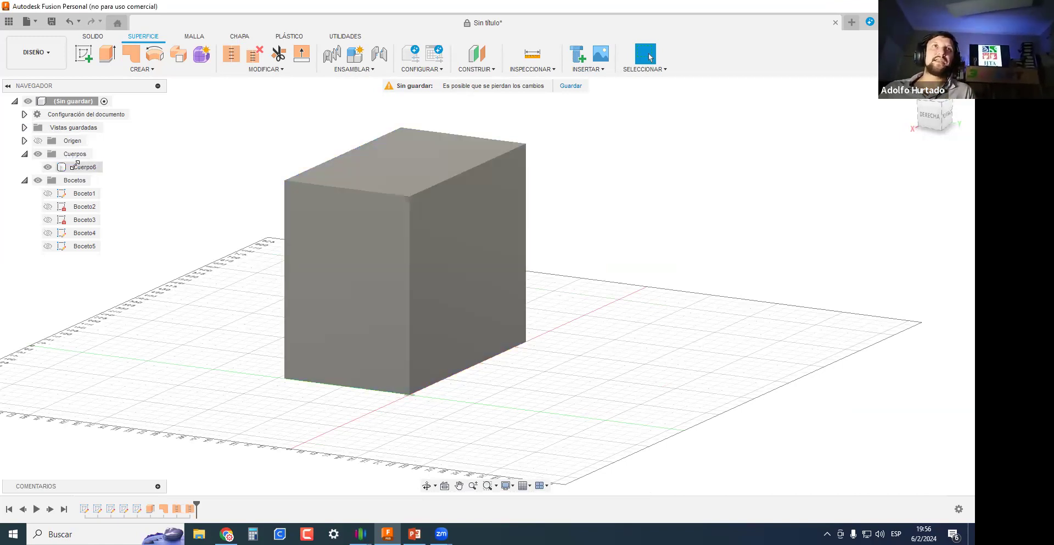
pyautogui.keyDown('shift'); pyautogui.moveTo(240, 215); pyautogui.dragTo(482, 129, button='middle'); pyautogui.keyUp('shift')
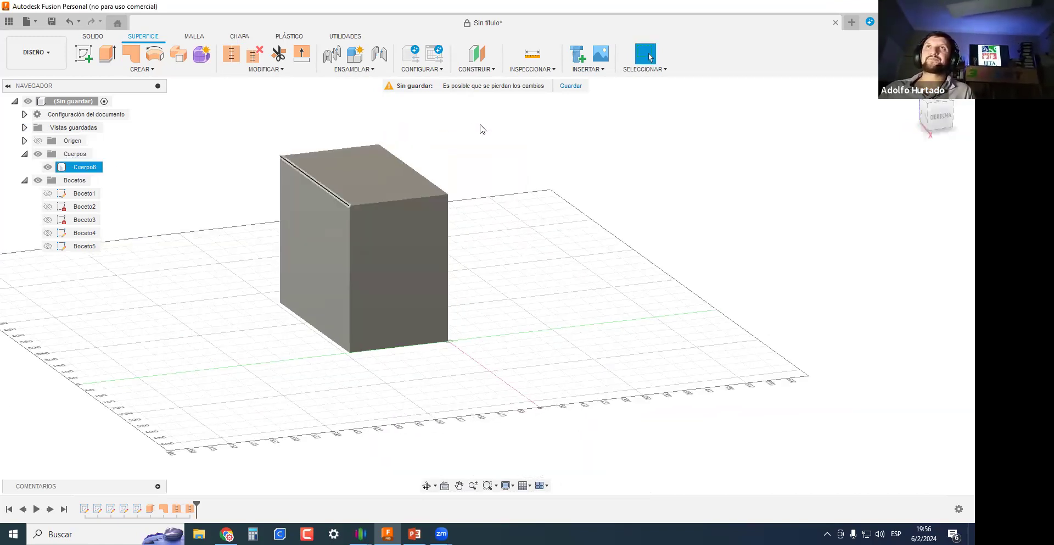
# Inspect the box's interior with a section analysis offset -228.788 mm from its end face, and leave the analysis.
pyautogui.click(536, 70)
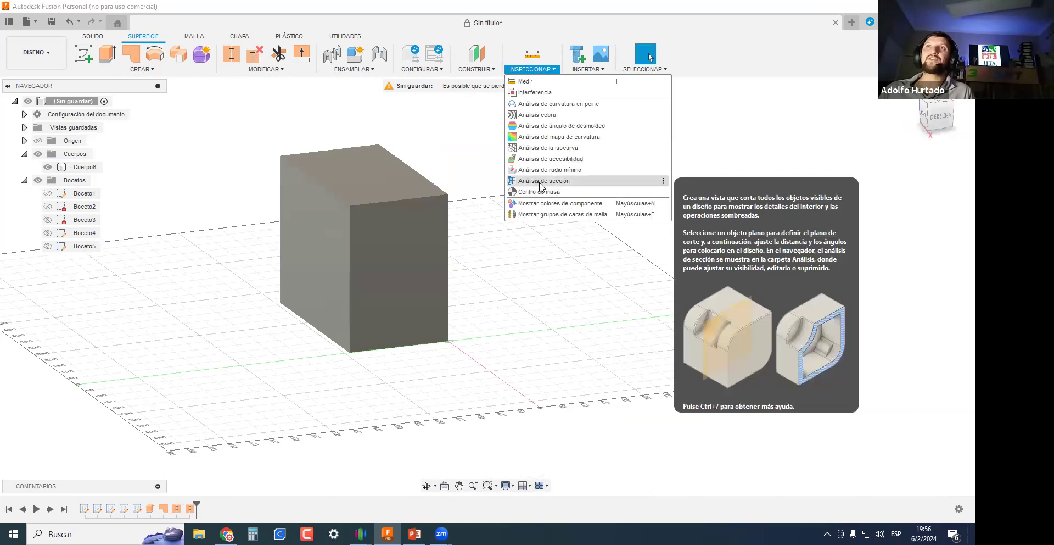
pyautogui.click(543, 176)
pyautogui.click(413, 266)
pyautogui.moveTo(425, 268)
pyautogui.mouseDown()
pyautogui.moveTo(375, 251)
pyautogui.moveTo(394, 247)
pyautogui.mouseUp()
pyautogui.scroll(-2, 345, 214)
pyautogui.scroll(3, 345, 214)
pyautogui.scroll(5, 350, 261)
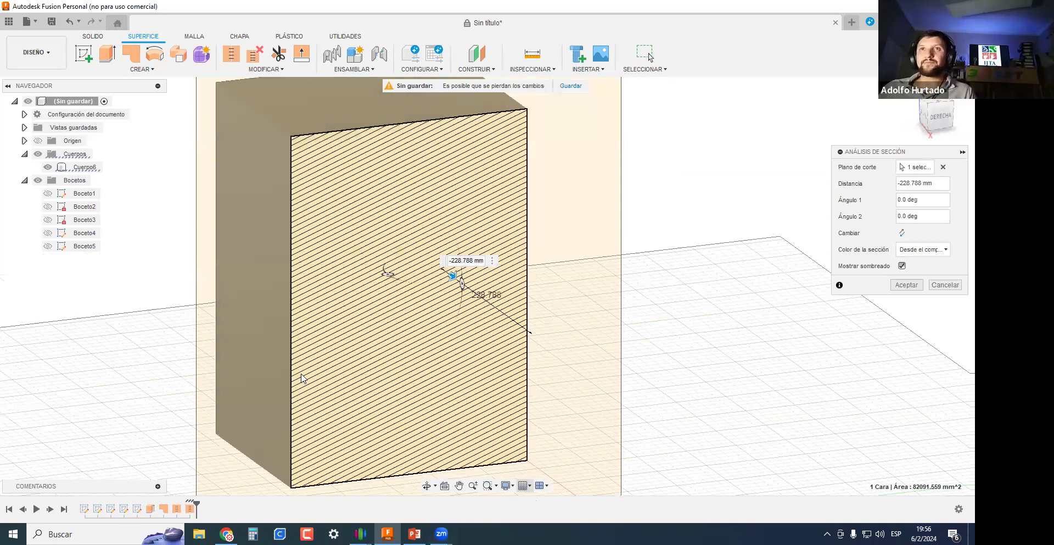
pyautogui.click(907, 284)
# Undo the second stitch, the display of Cuerpo4 and the first stitch.
pyautogui.scroll(-3, 528, 275)
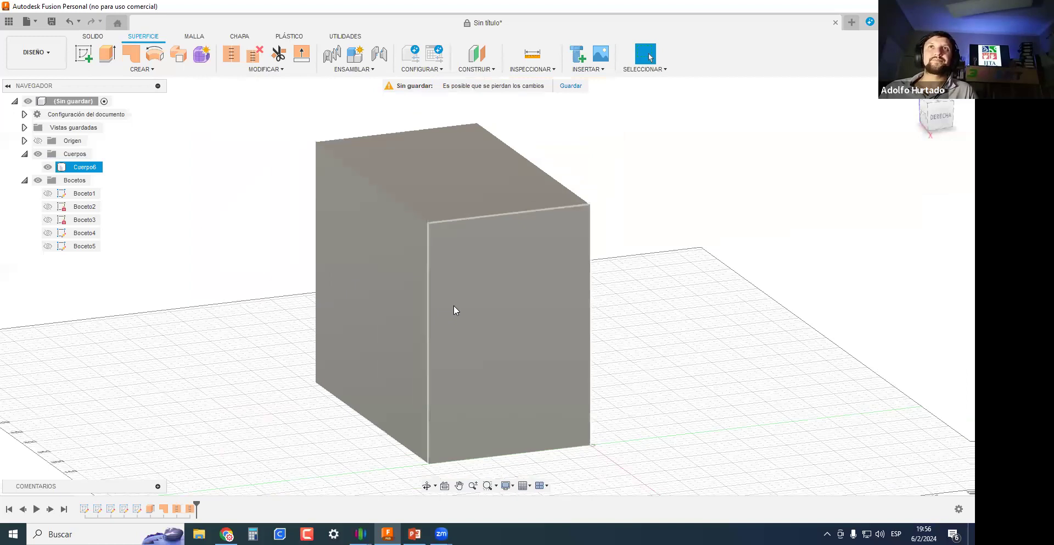
pyautogui.scroll(-2, 453, 305)
pyautogui.hotkey('ctrl', 'z')
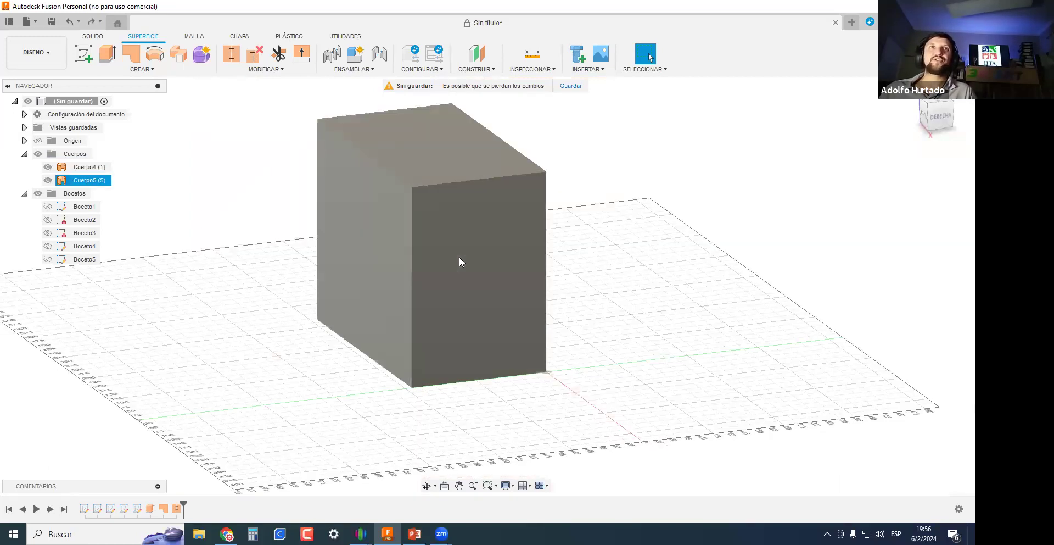
pyautogui.hotkey('ctrl', 'z')
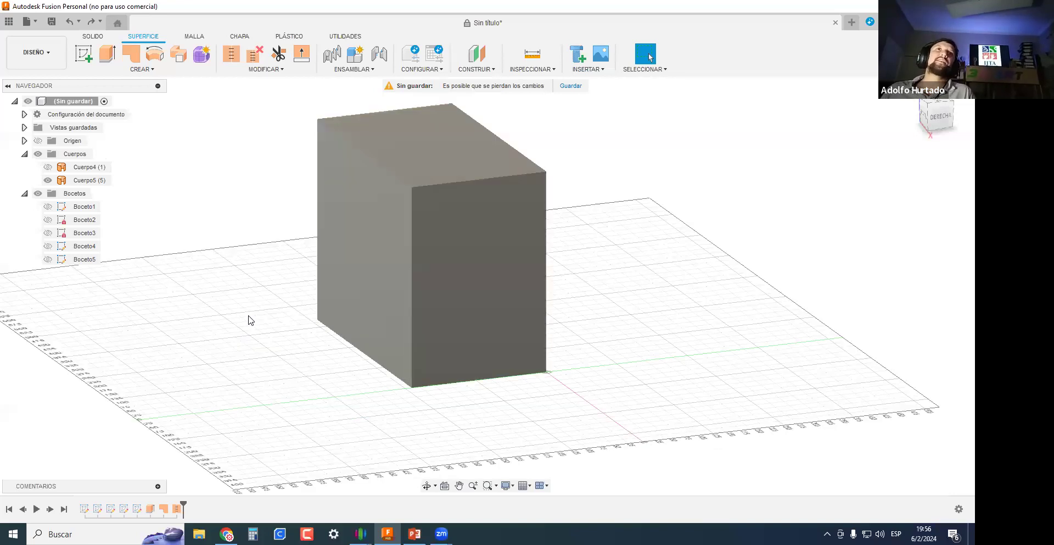
pyautogui.hotkey('ctrl', 'z')
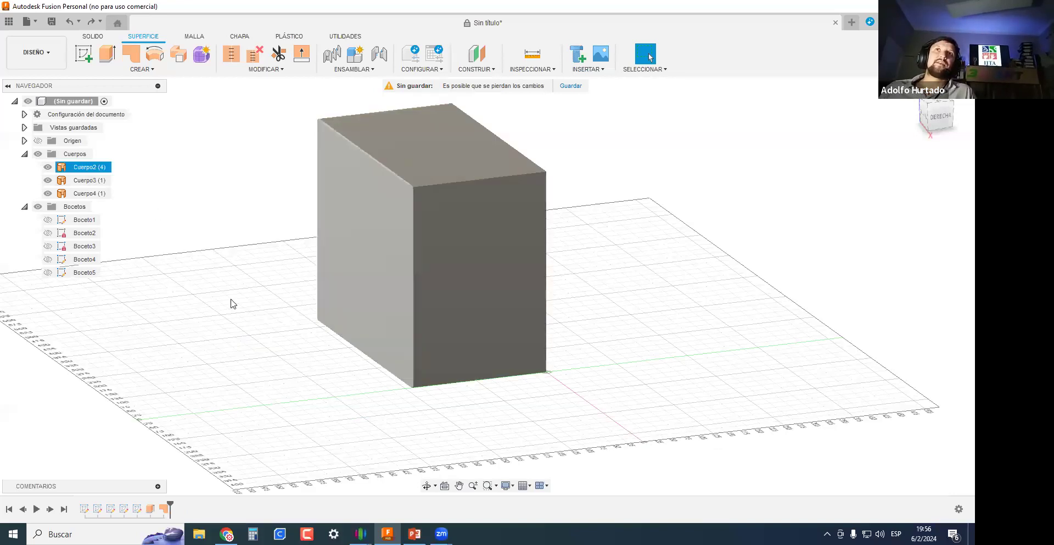
# Stitch all three surface bodies of the box at once into a new body with a tolerance of 0.10 mm.
pyautogui.scroll(-2, 239, 299)
pyautogui.moveTo(239, 278); pyautogui.dragTo(256, 302, button='middle')
pyautogui.click(236, 58)
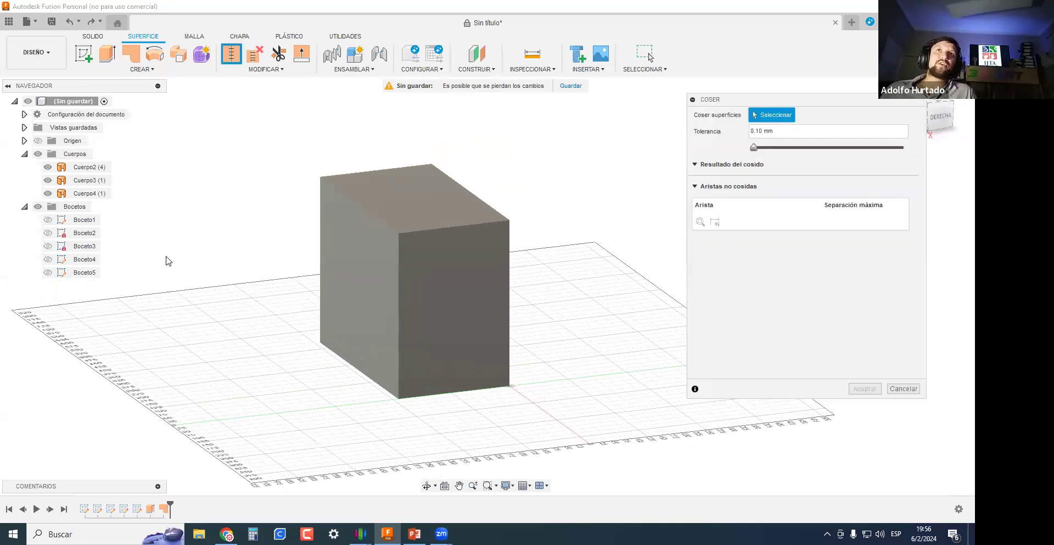
pyautogui.scroll(-2, 527, 414)
pyautogui.moveTo(518, 371); pyautogui.dragTo(188, 113)
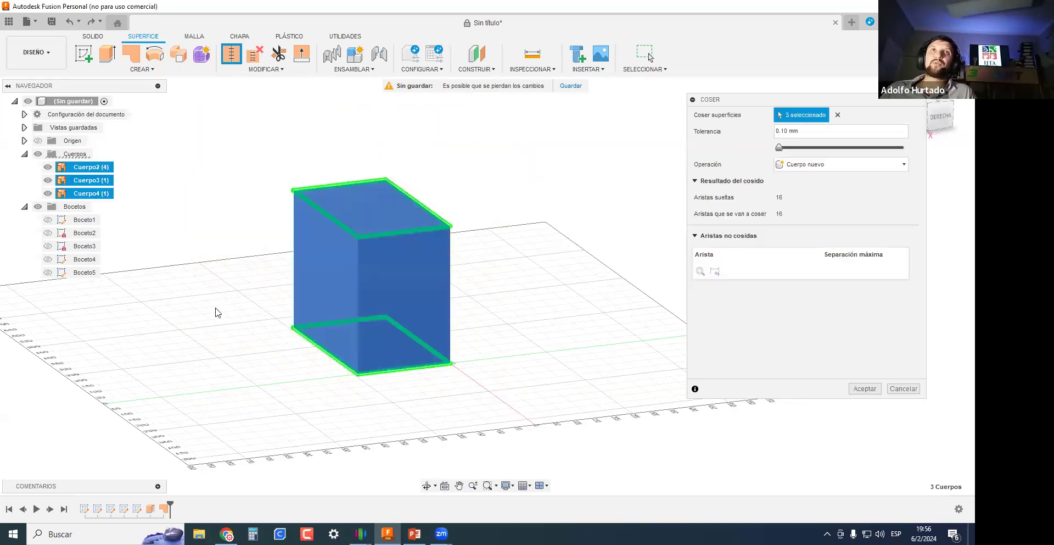
pyautogui.scroll(3, 201, 293)
pyautogui.scroll(-2, 604, 296)
pyautogui.moveTo(605, 297); pyautogui.dragTo(533, 329, button='middle')
pyautogui.scroll(-2, 532, 328)
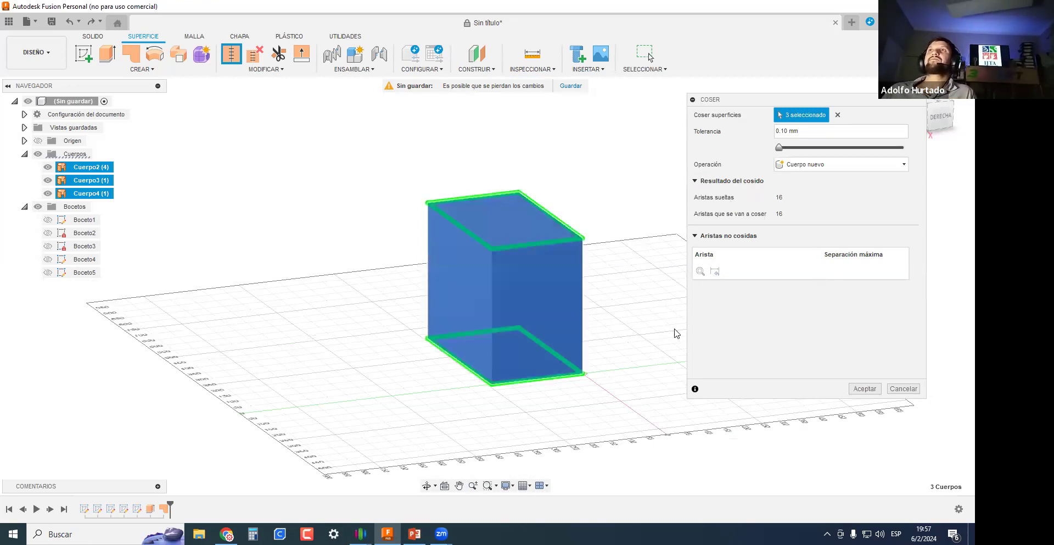
pyautogui.click(865, 389)
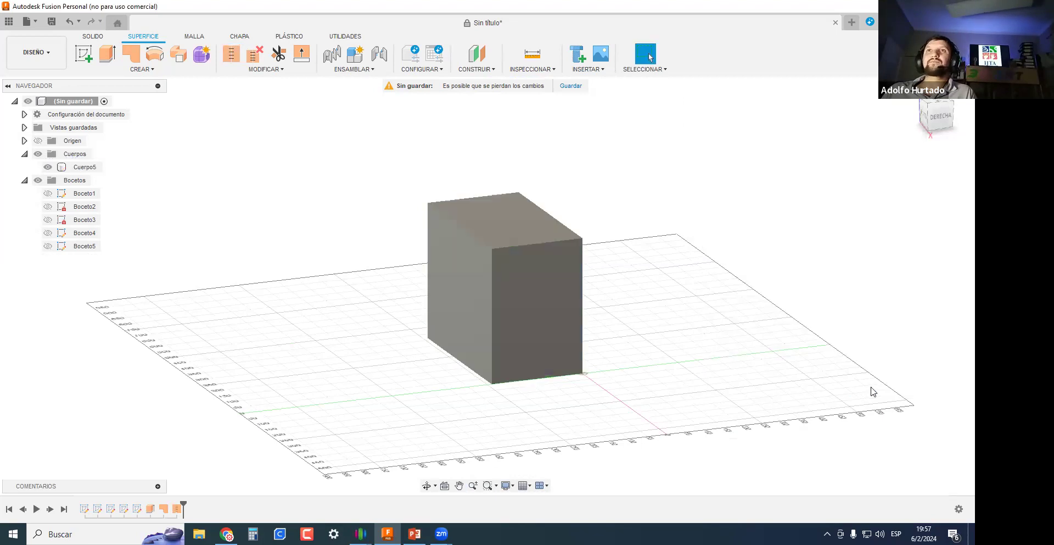
# Inspect the stitched body's interior with a section analysis offset -104.753 mm from its end face, and leave the analysis.
pyautogui.click(59, 167)
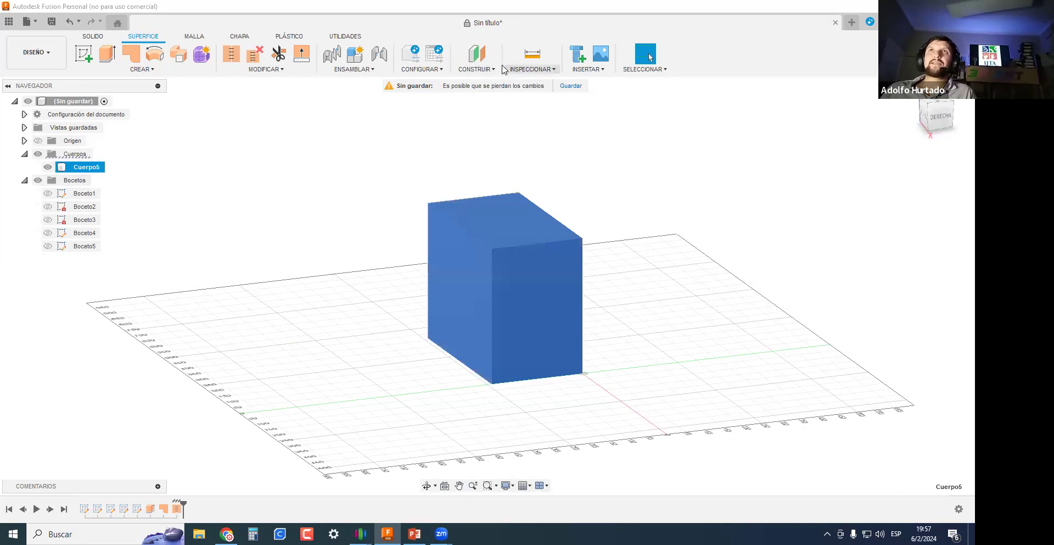
pyautogui.click(532, 69)
pyautogui.click(549, 176)
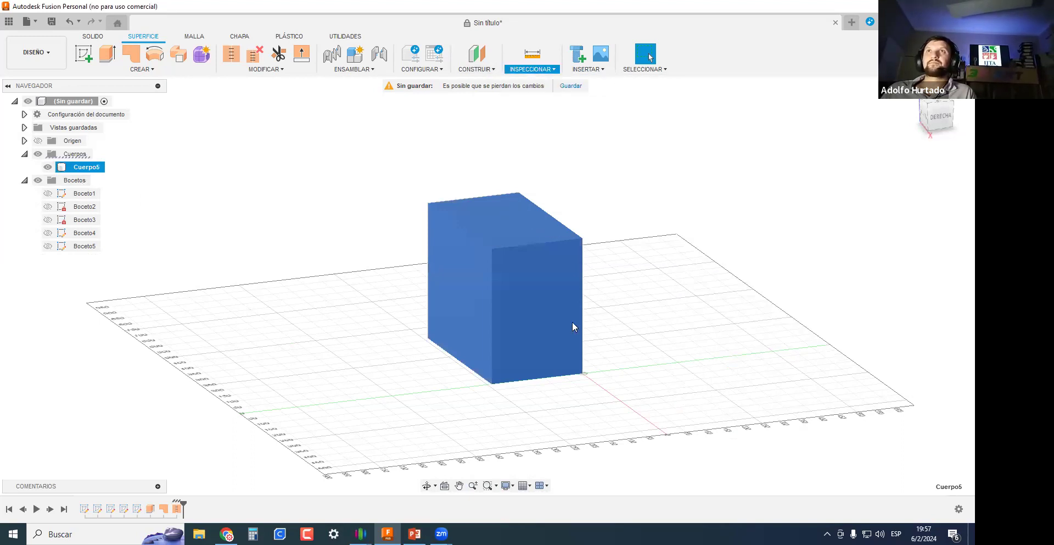
pyautogui.click(569, 328)
pyautogui.moveTo(582, 340); pyautogui.dragTo(574, 328)
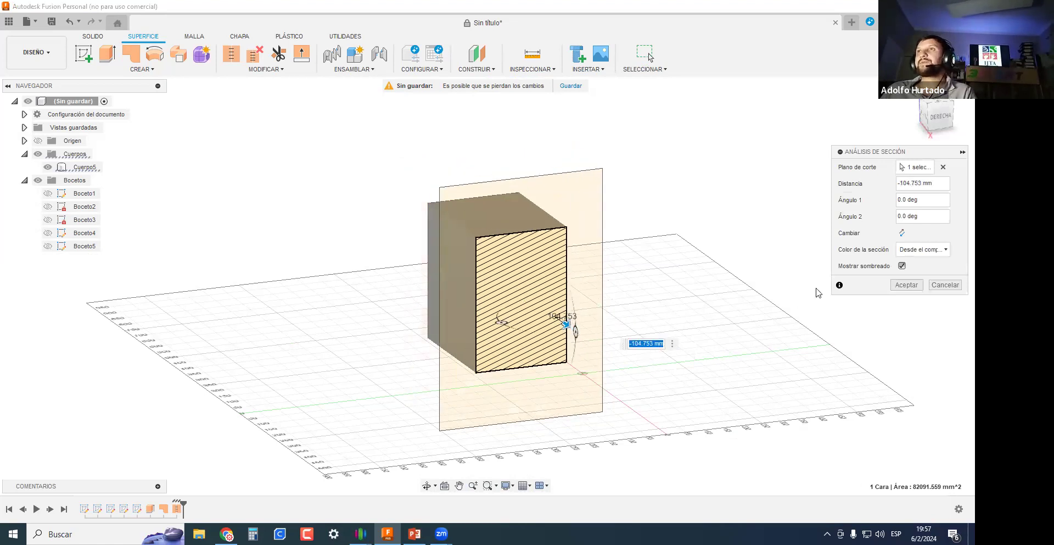
pyautogui.press('Escape')
# Undo the stitch and all earlier patches, extrusions and sketches until the design is empty.
pyautogui.hotkey('ctrl', 'z')
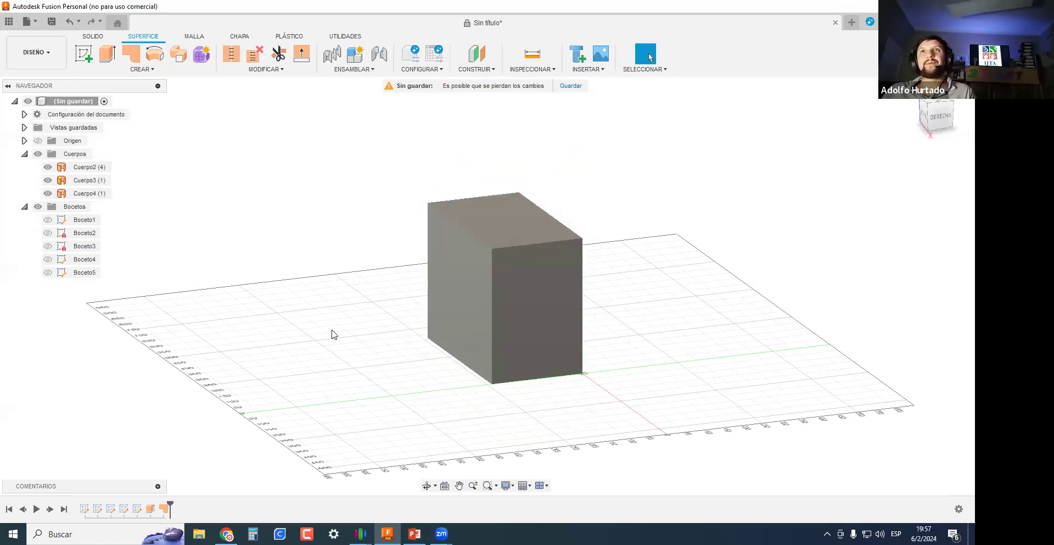
pyautogui.hotkey('ctrl', 'z')
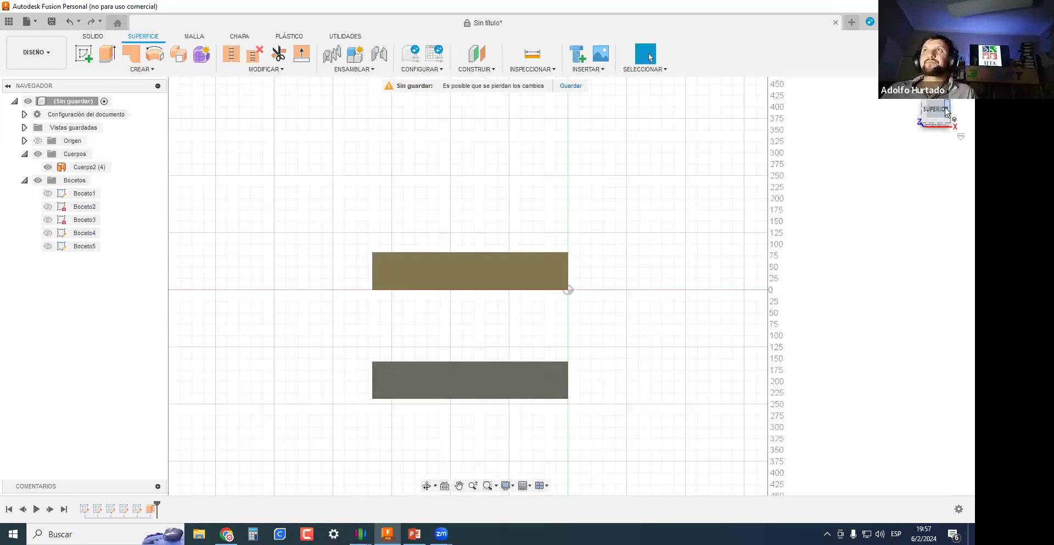
pyautogui.click(940, 114)
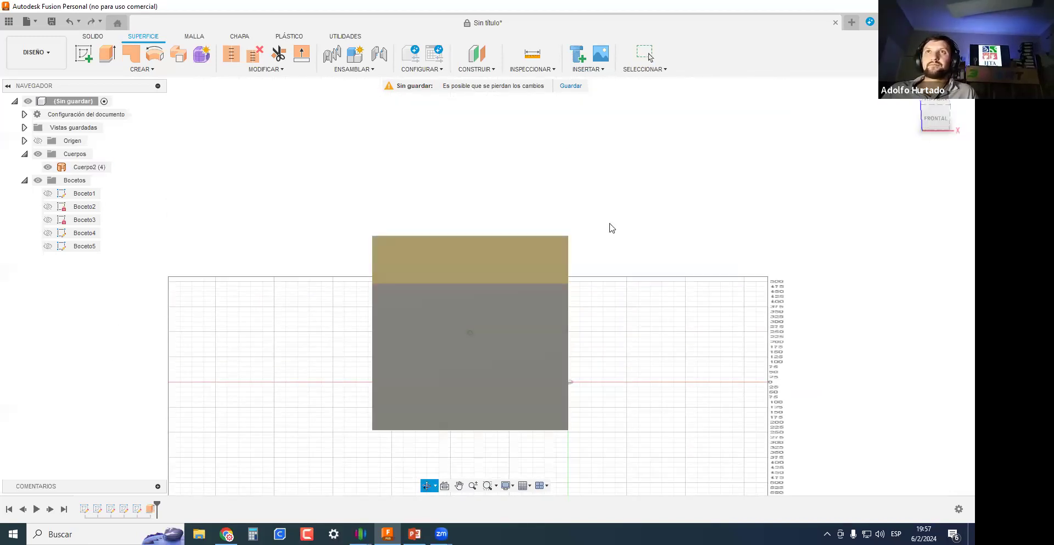
pyautogui.hotkey('ctrl', 'z')
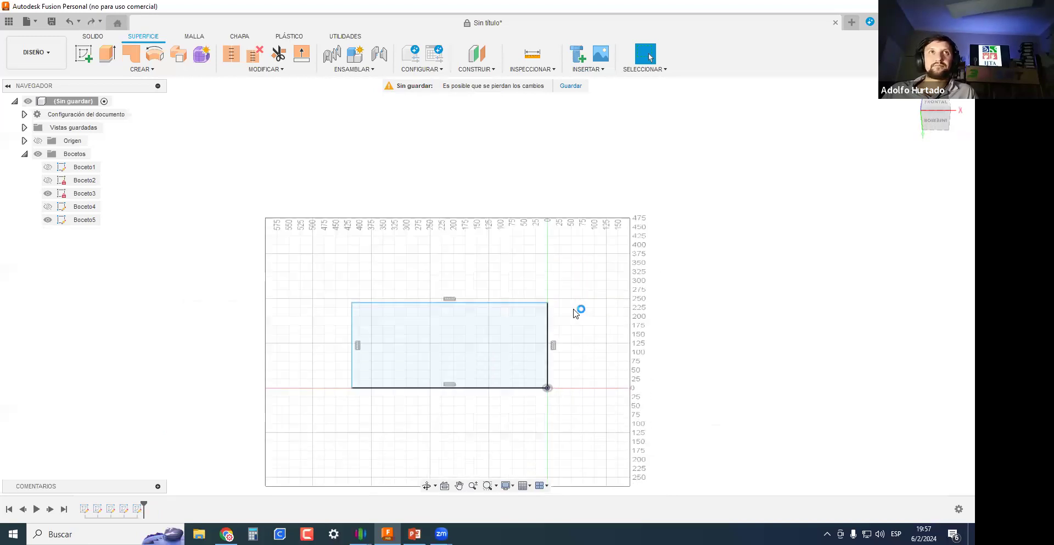
pyautogui.hotkey('ctrl', 'z')
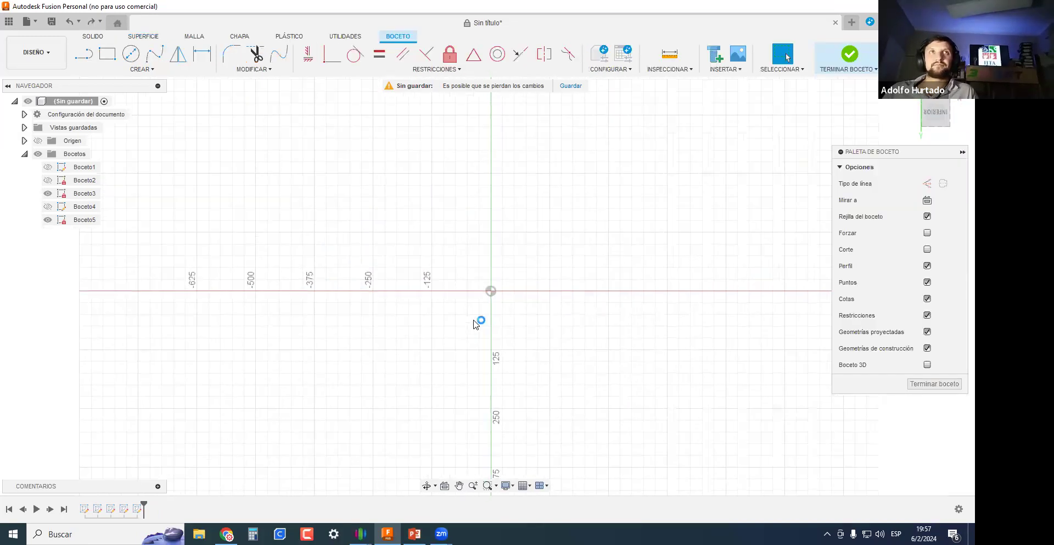
pyautogui.hotkey('ctrl', 'z')
pyautogui.hotkey('ctrl', 'z')
pyautogui.hotkey('ctrl', 'z')
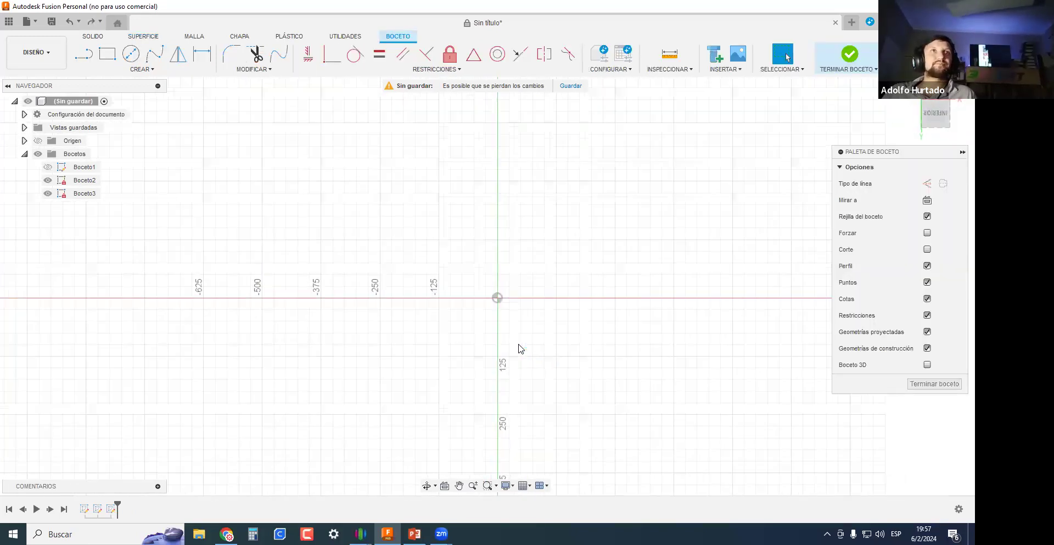
pyautogui.hotkey('ctrl', 'z')
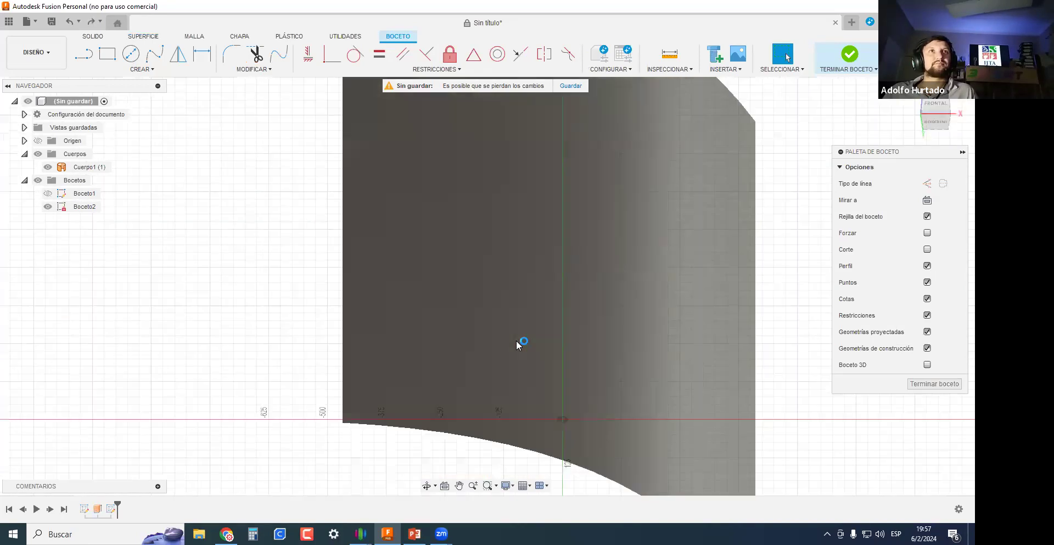
pyautogui.hotkey('ctrl', 'z')
pyautogui.hotkey('ctrl', 'z')
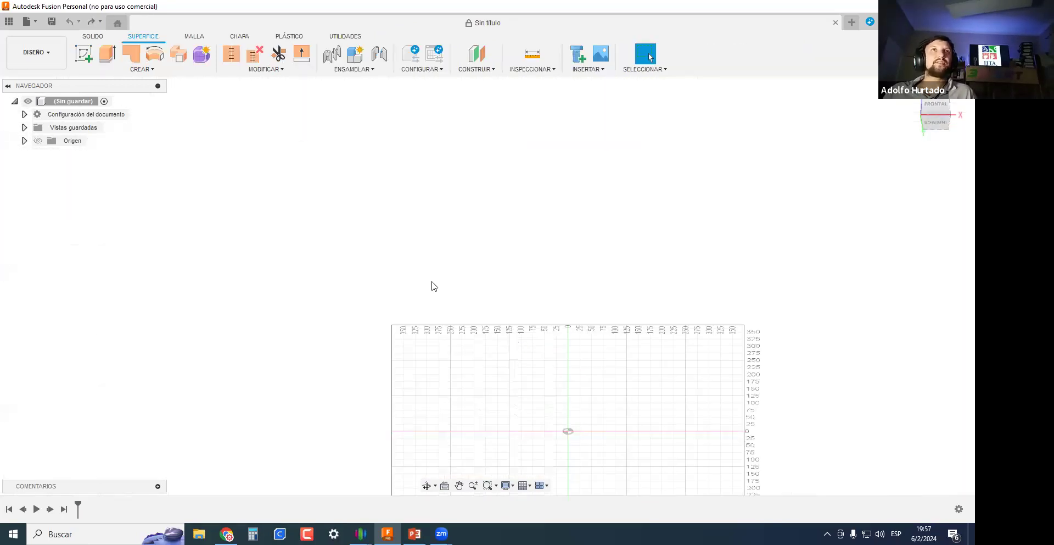
# Sketch a center rectangle at the origin on the horizontal XY plane and finish the sketch.
pyautogui.moveTo(471, 401)
pyautogui.keyDown('shift'); pyautogui.mouseDown(button='middle')
pyautogui.moveTo(505, 383)
pyautogui.moveTo(454, 359)
pyautogui.moveTo(480, 295)
pyautogui.moveTo(521, 295)
pyautogui.mouseUp(button='middle'); pyautogui.keyUp('shift')
pyautogui.click(84, 54)
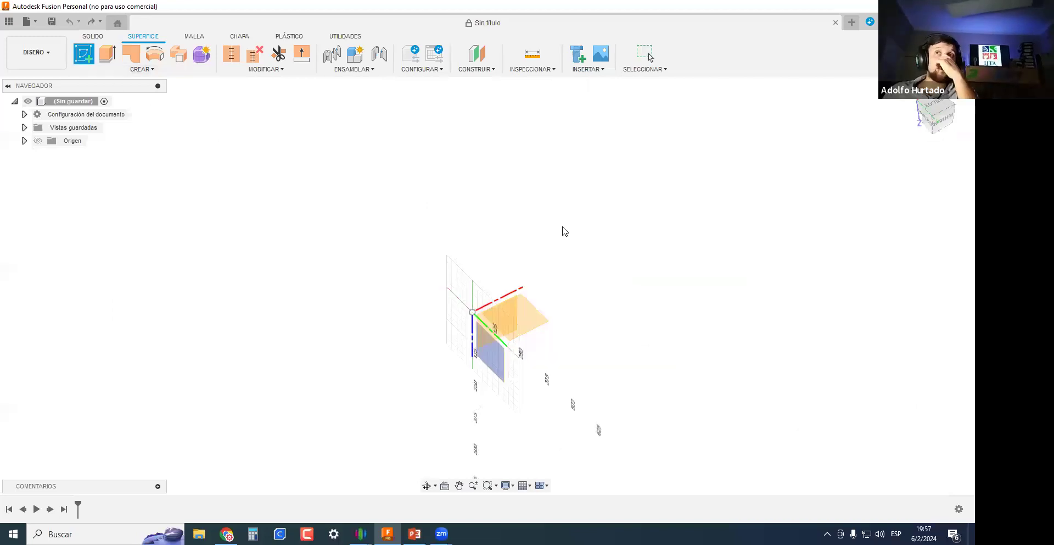
pyautogui.click(530, 322)
pyautogui.press('r')
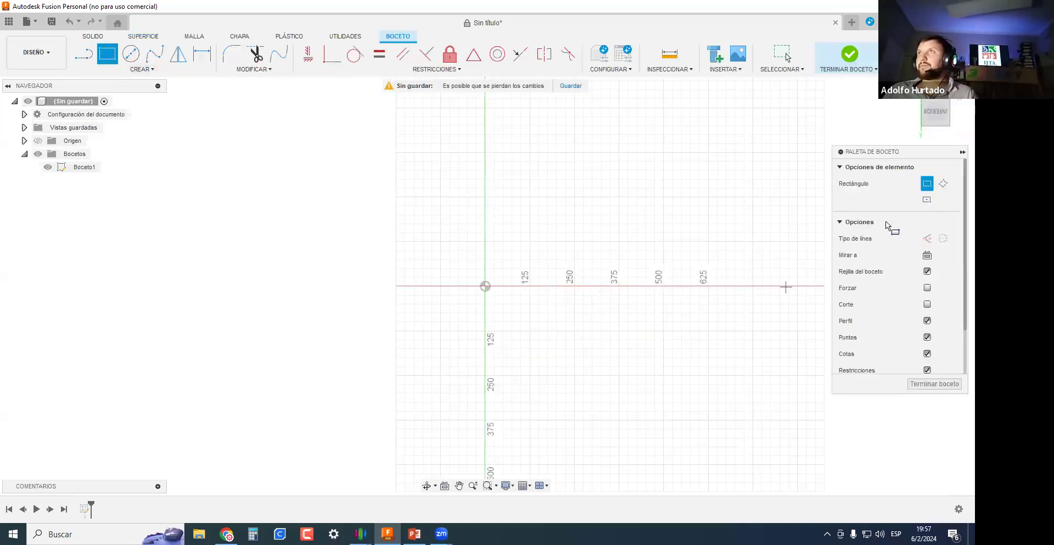
pyautogui.click(486, 286)
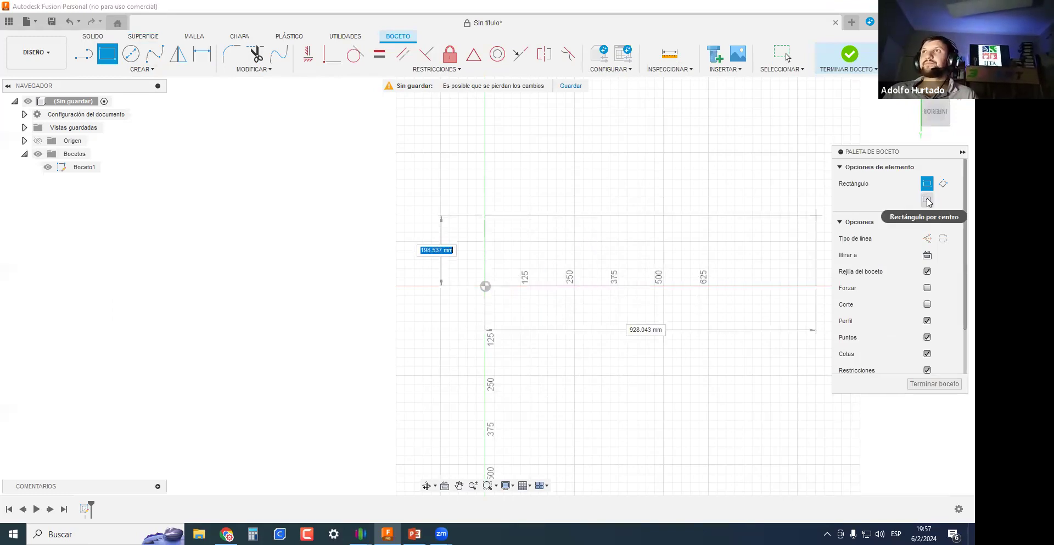
pyautogui.click(927, 200)
pyautogui.click(486, 286)
pyautogui.click(604, 236)
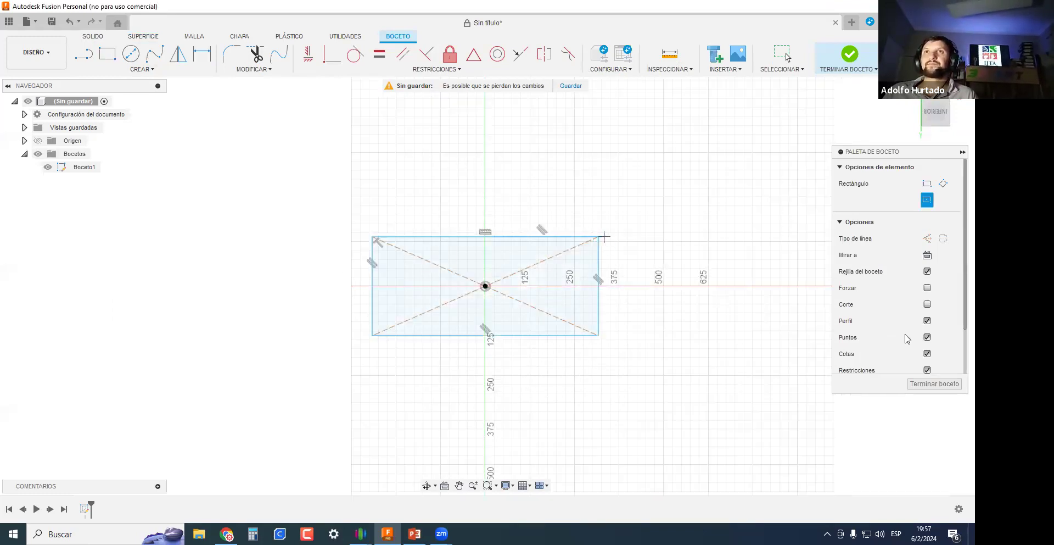
pyautogui.click(930, 389)
# Reopen the rectangle sketch, add a slightly smaller center rectangle from the same origin just inside the first, and finish the sketch.
pyautogui.moveTo(532, 341)
pyautogui.keyDown('shift'); pyautogui.mouseDown(button='middle')
pyautogui.moveTo(526, 318)
pyautogui.moveTo(526, 339)
pyautogui.moveTo(697, 286)
pyautogui.mouseUp(button='middle'); pyautogui.keyUp('shift')
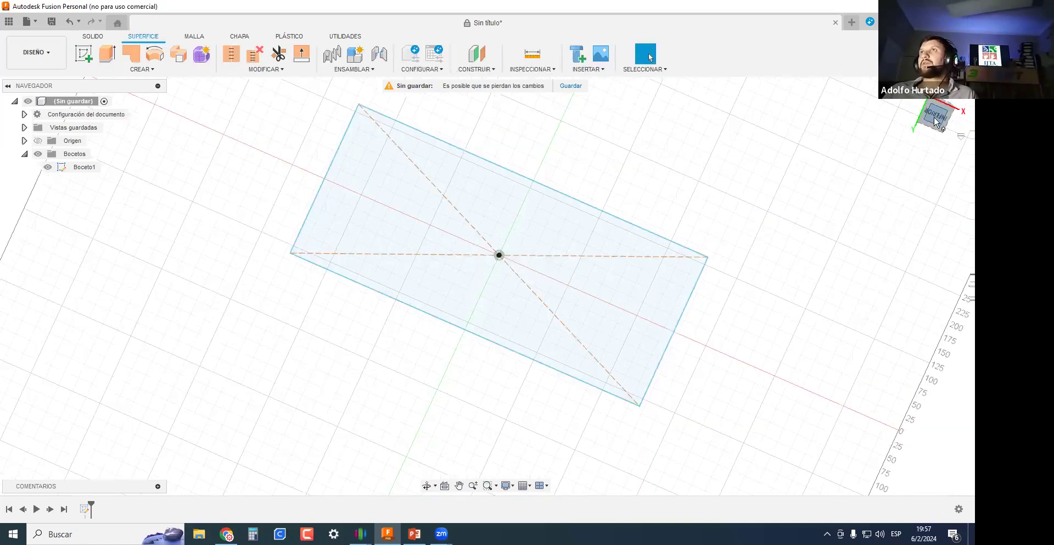
pyautogui.doubleClick(453, 268)
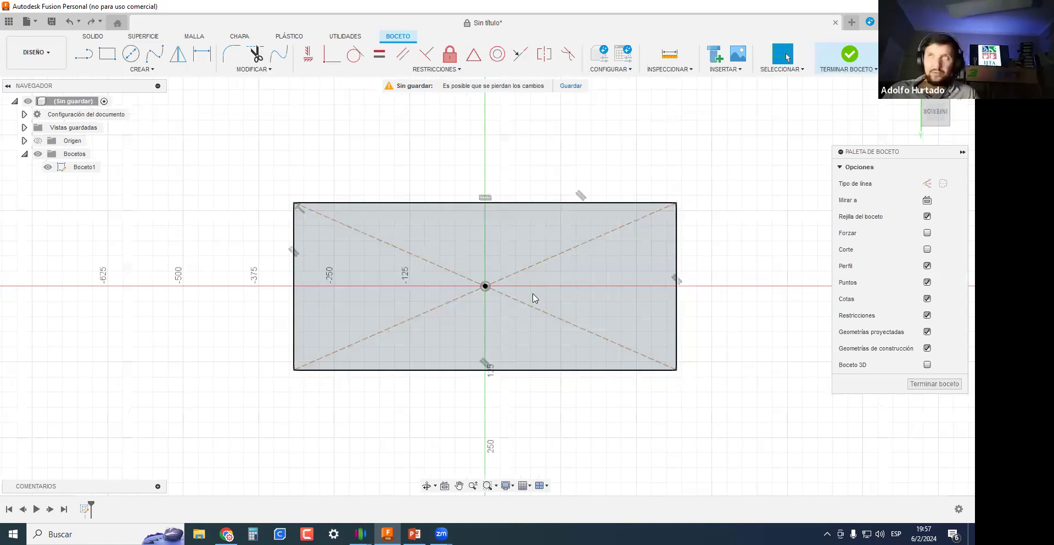
pyautogui.click(533, 297)
pyautogui.click(485, 286)
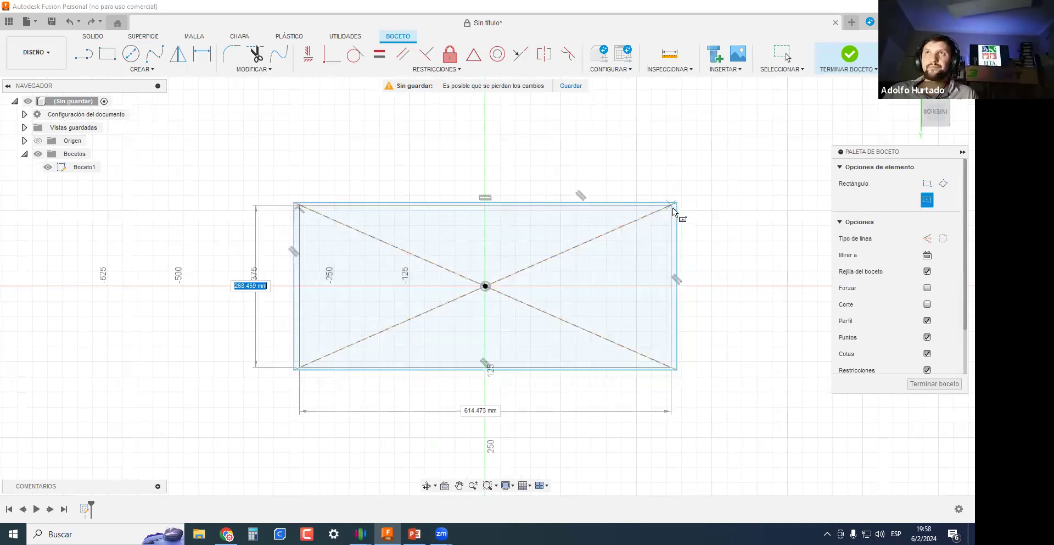
pyautogui.scroll(5, 676, 212)
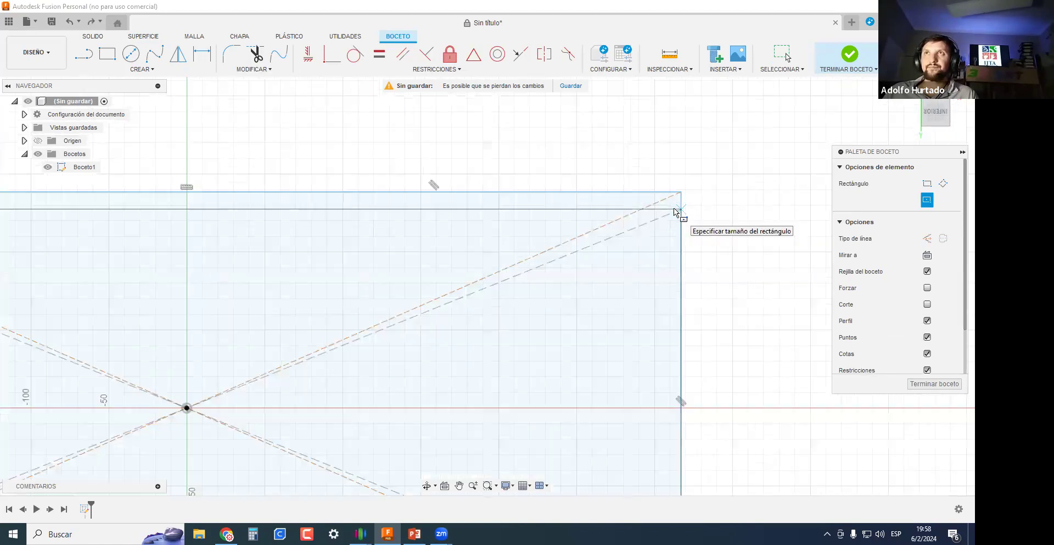
pyautogui.scroll(3, 675, 212)
pyautogui.scroll(3, 680, 181)
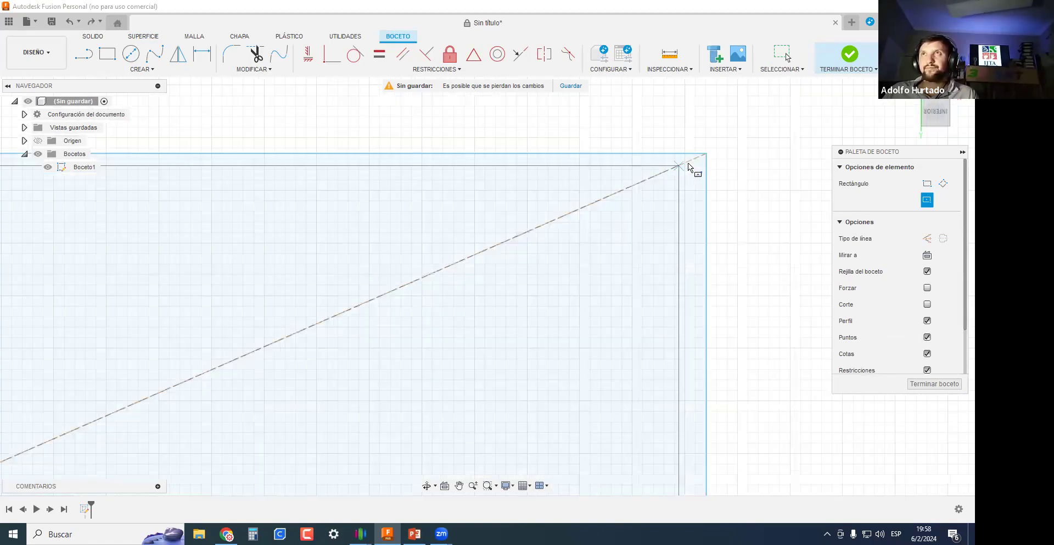
pyautogui.click(691, 161)
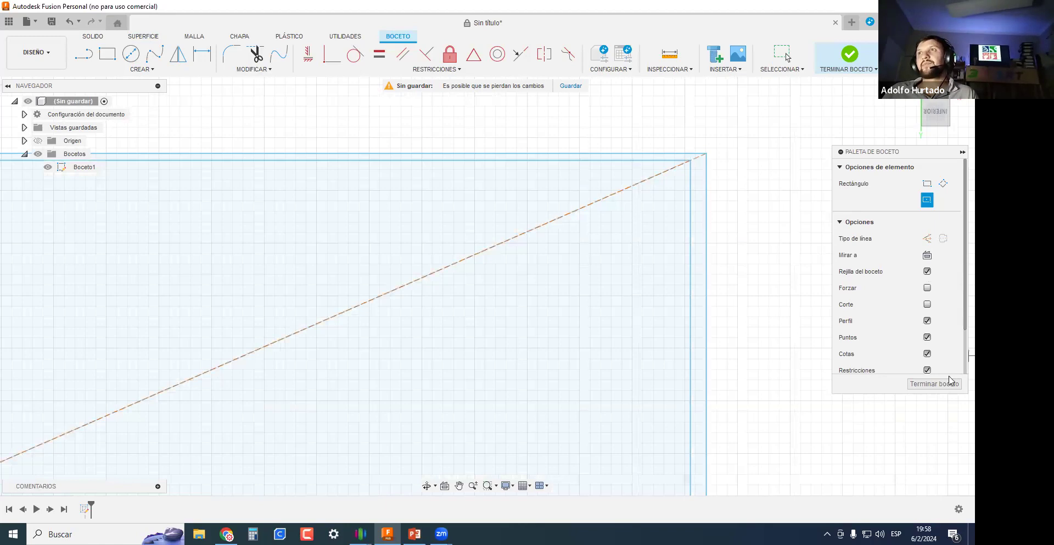
pyautogui.click(950, 383)
# Start a one-sided surface extrusion of the outer rectangle's chained edges as a new body.
pyautogui.scroll(-5, 567, 250)
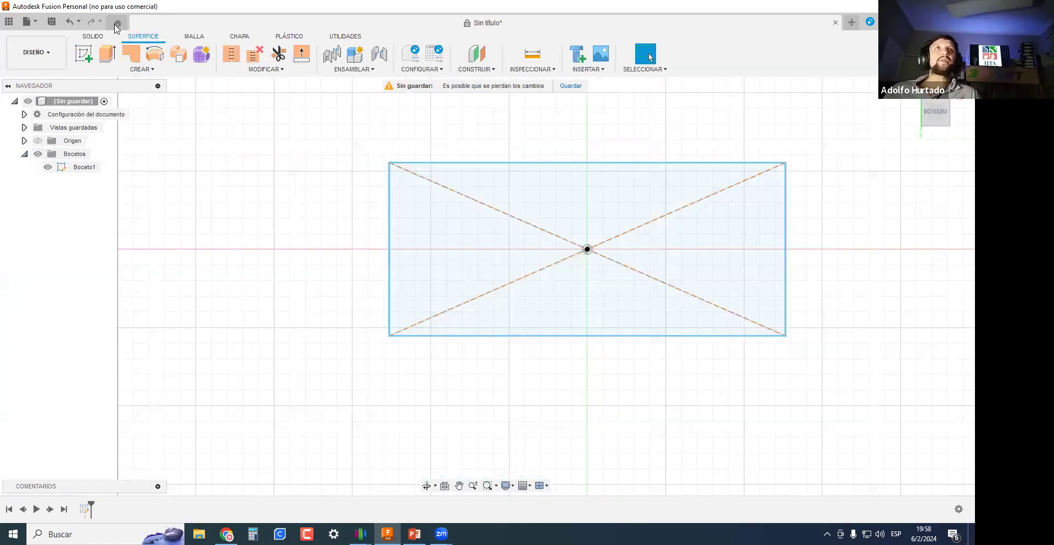
pyautogui.click(106, 53)
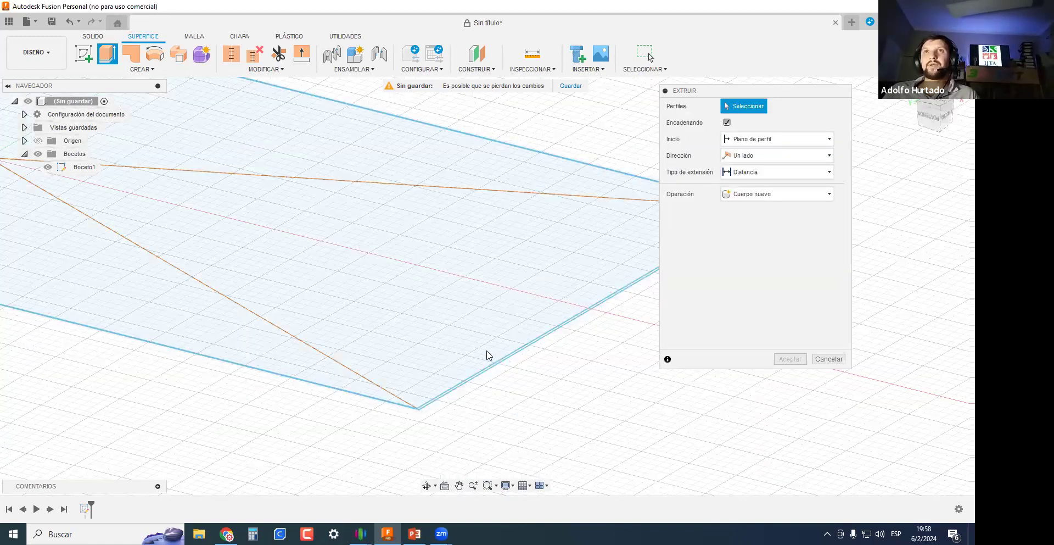
pyautogui.click(488, 354)
pyautogui.scroll(-2, 450, 337)
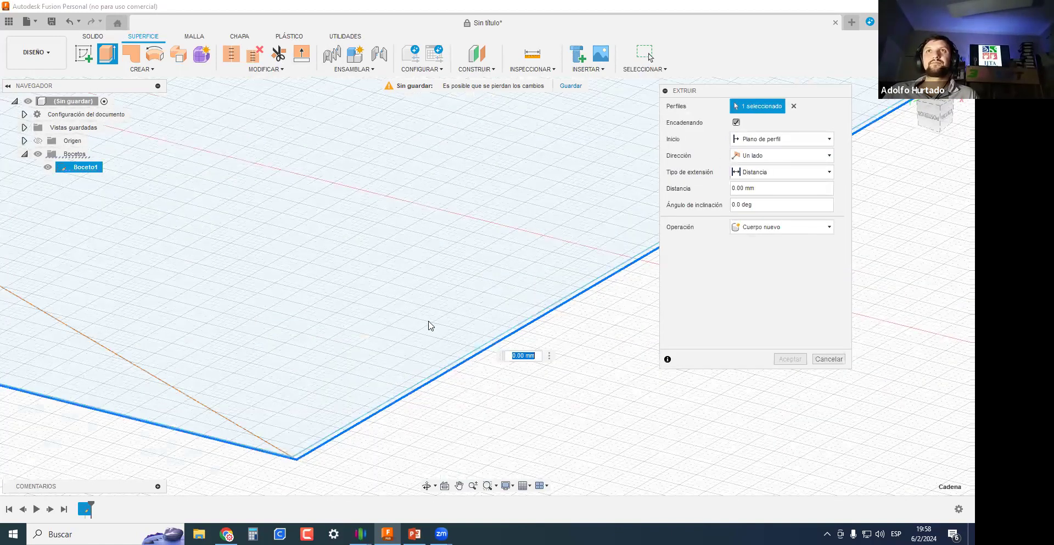
# Extrude the outer rectangle of Boceto1 as a surface about 276 mm downward, as a new body.
pyautogui.scroll(-2, 148, 231)
pyautogui.scroll(-2, 149, 225)
pyautogui.scroll(-1, 159, 247)
pyautogui.moveTo(160, 247); pyautogui.dragTo(159, 484)
pyautogui.moveTo(362, 324); pyautogui.dragTo(575, 125, button='middle')
pyautogui.moveTo(373, 296); pyautogui.dragTo(374, 369)
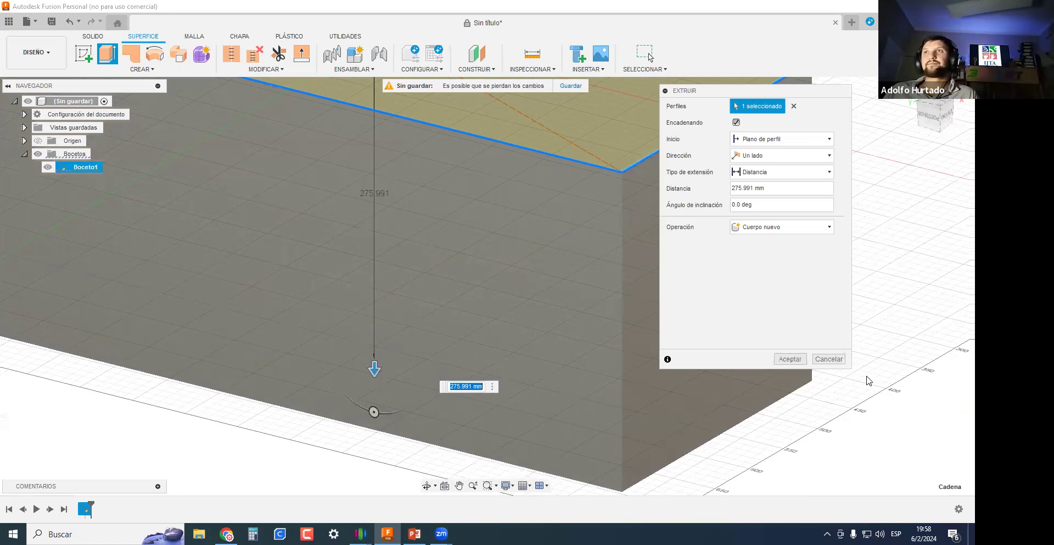
pyautogui.click(791, 359)
# Close the open end of the extruded walls opposite the sketch with a boundary patch as a new body.
pyautogui.keyDown('shift'); pyautogui.moveTo(691, 323); pyautogui.dragTo(218, 34, button='middle'); pyautogui.keyUp('shift')
pyautogui.click(131, 53)
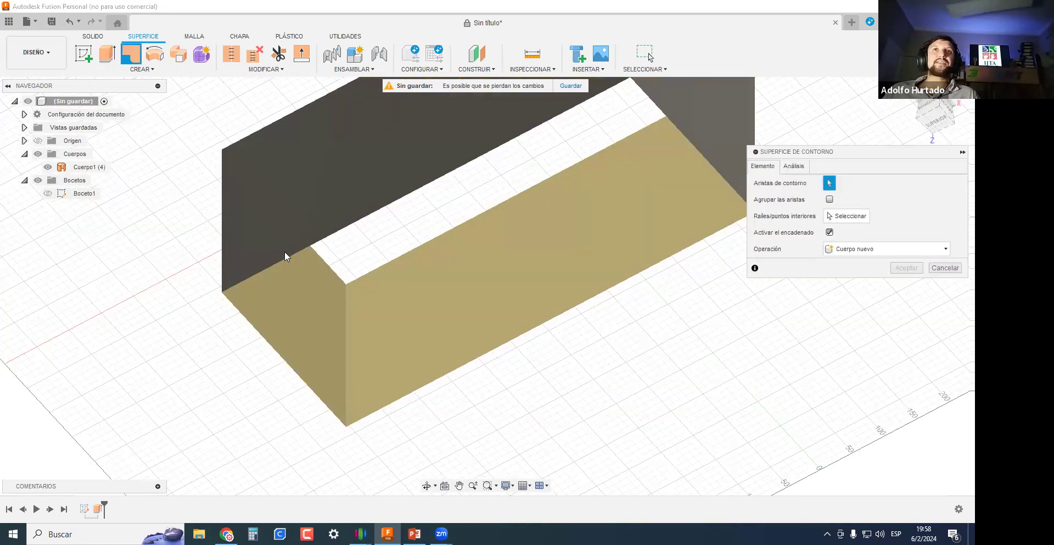
pyautogui.click(285, 254)
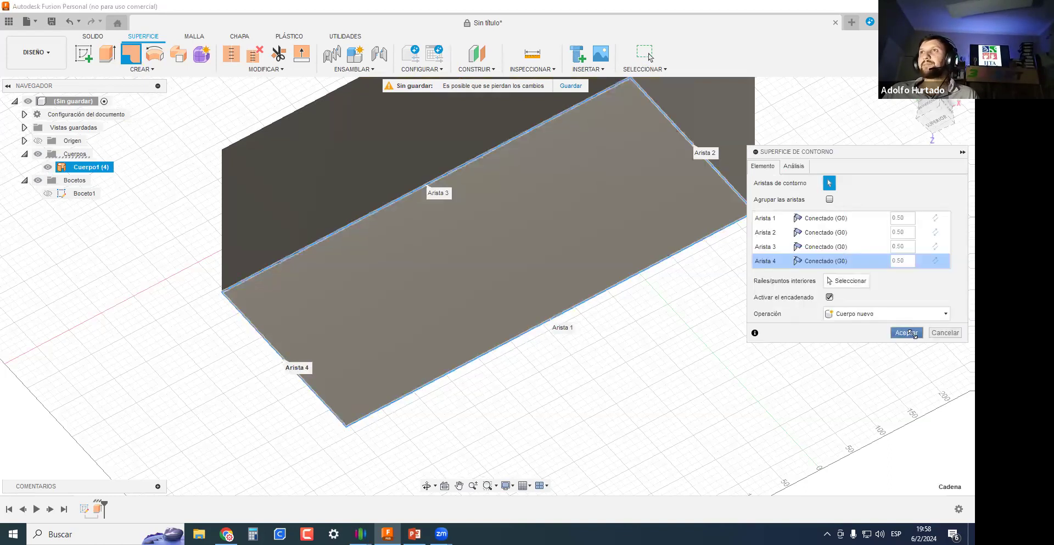
pyautogui.click(907, 333)
# Show Boceto1 and create a boundary patch from its inner rectangle to cover the other end of the box.
pyautogui.keyDown('shift'); pyautogui.moveTo(433, 322); pyautogui.dragTo(45, 171, button='middle'); pyautogui.keyUp('shift')
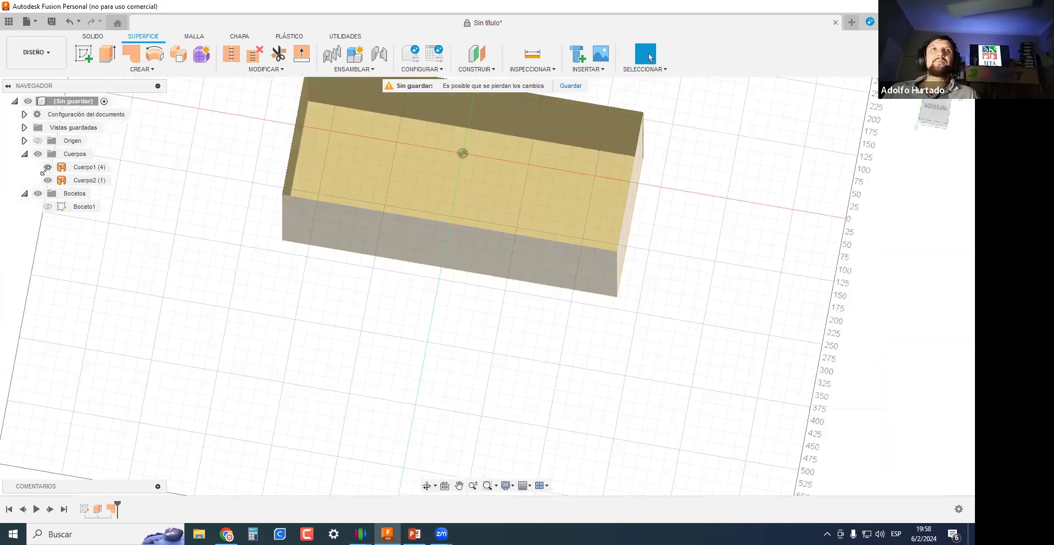
pyautogui.click(48, 206)
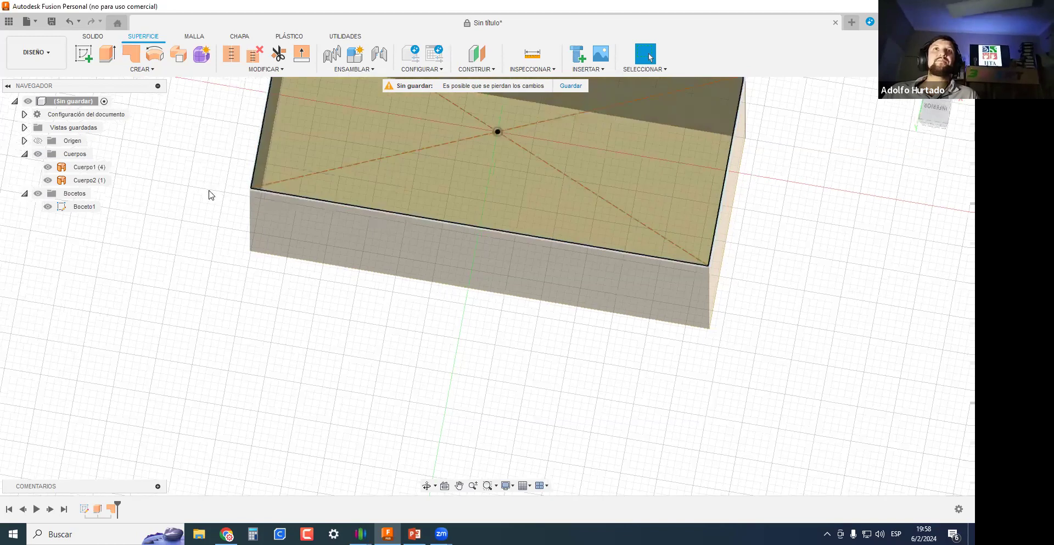
pyautogui.scroll(5, 298, 256)
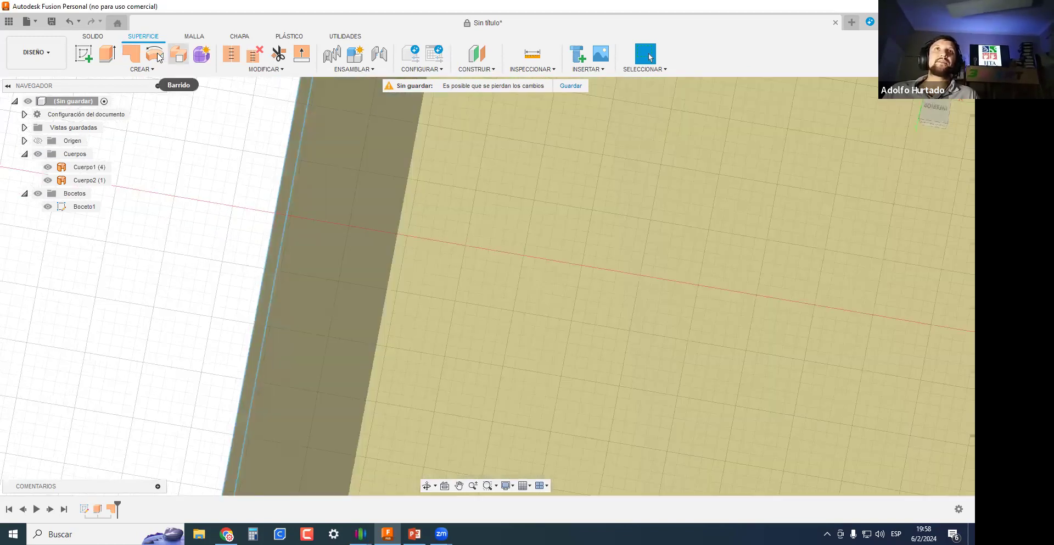
pyautogui.click(138, 54)
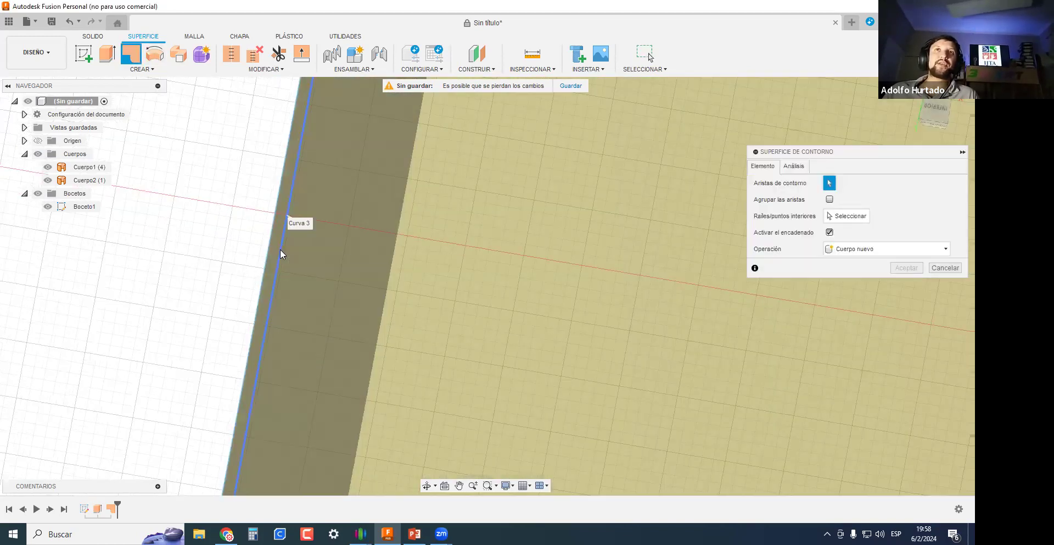
pyautogui.click(280, 248)
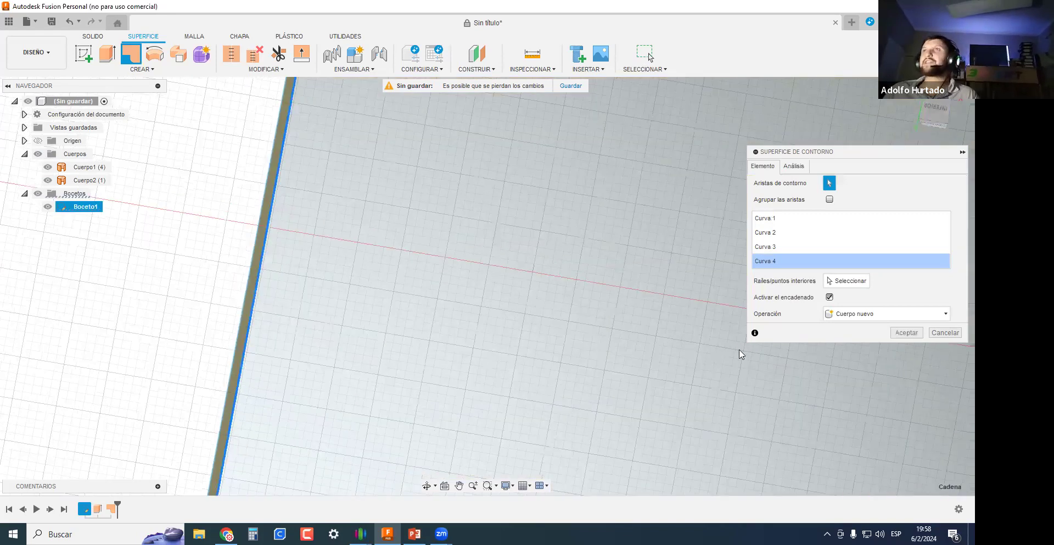
pyautogui.click(903, 332)
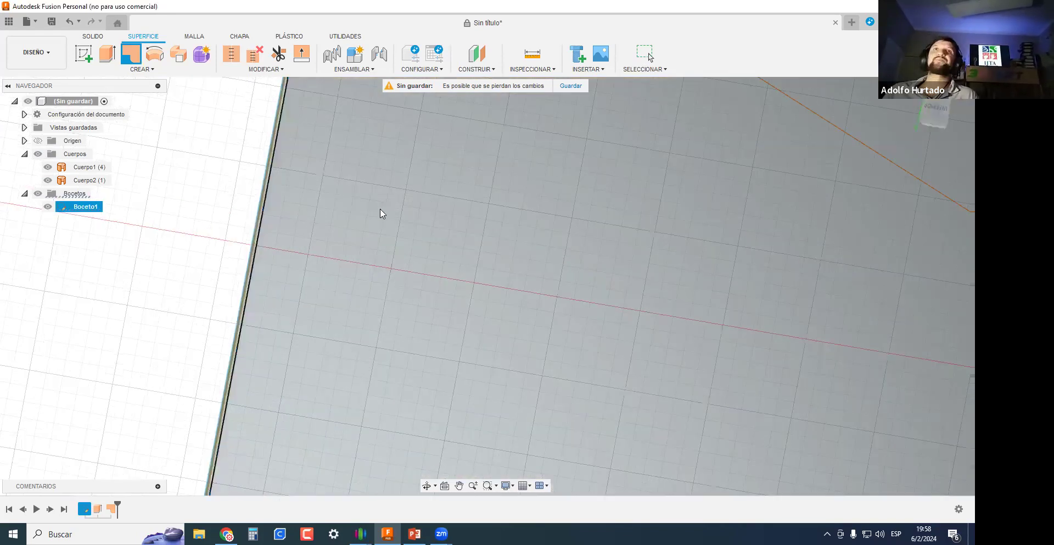
pyautogui.keyDown('shift'); pyautogui.moveTo(280, 226); pyautogui.dragTo(48, 219, button='middle'); pyautogui.keyUp('shift')
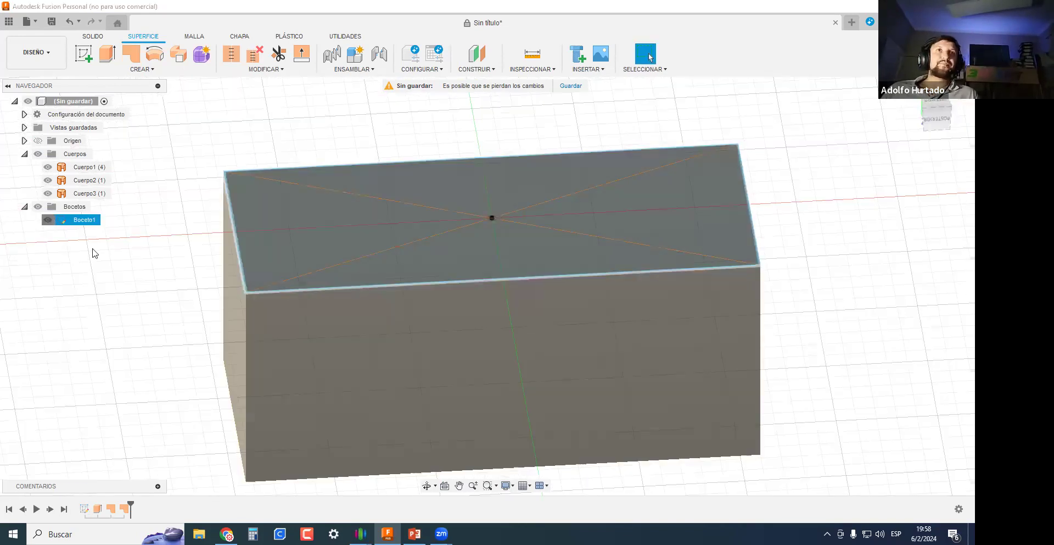
# Hide Boceto1 and stitch the box surfaces into a new body with a 0.10 mm tolerance.
pyautogui.scroll(-1, 445, 362)
pyautogui.scroll(-3, 683, 347)
pyautogui.click(683, 346)
pyautogui.click(47, 220)
pyautogui.keyDown('shift'); pyautogui.moveTo(715, 377); pyautogui.dragTo(381, 236, button='middle'); pyautogui.keyUp('shift')
pyautogui.click(231, 54)
pyautogui.moveTo(564, 386); pyautogui.dragTo(322, 266)
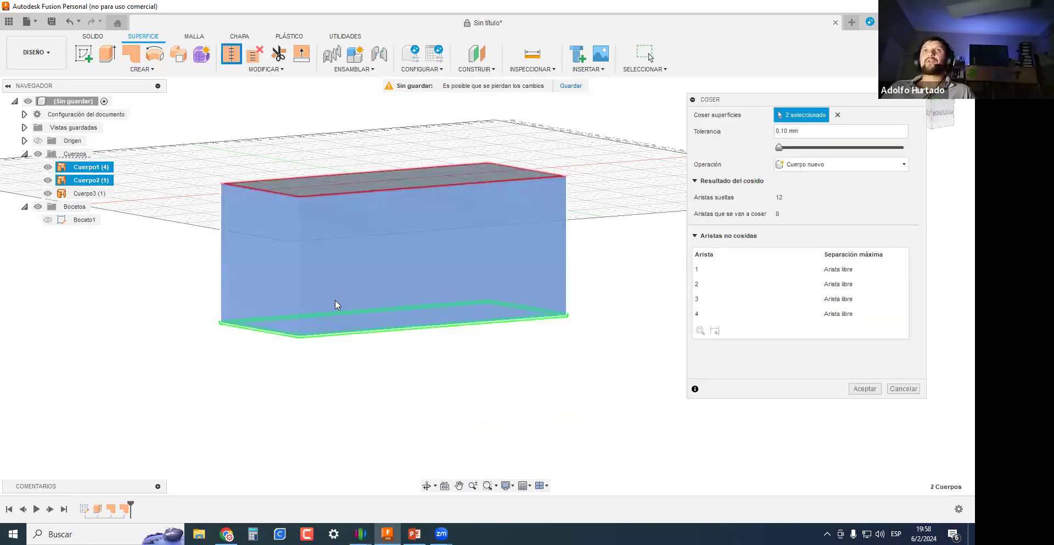
pyautogui.click(865, 389)
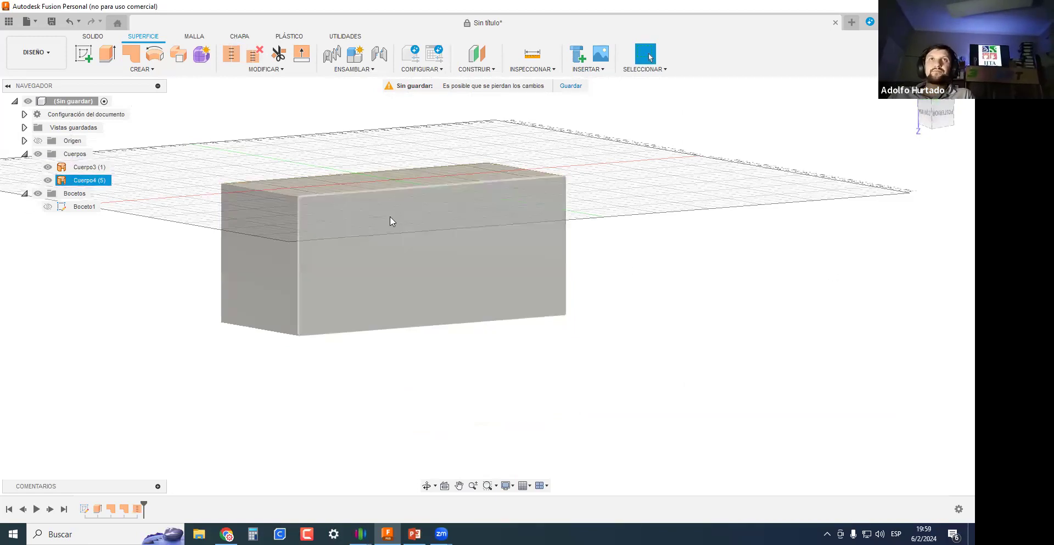
# Toggle the visibility of Cuerpo4 and Cuerpo3 to check which surfaces belong to each body.
pyautogui.click(48, 180)
pyautogui.click(48, 180)
pyautogui.click(46, 168)
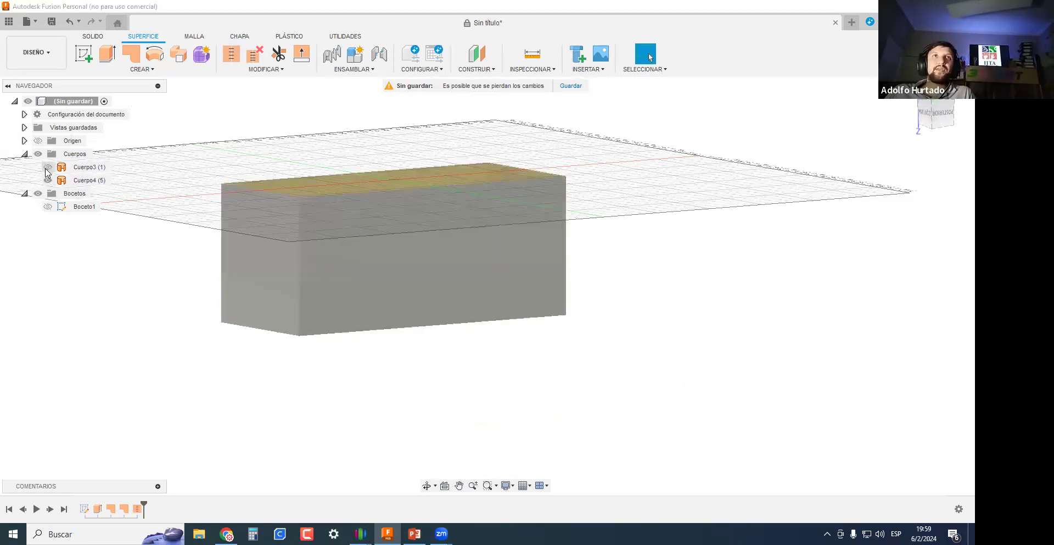
pyautogui.click(48, 168)
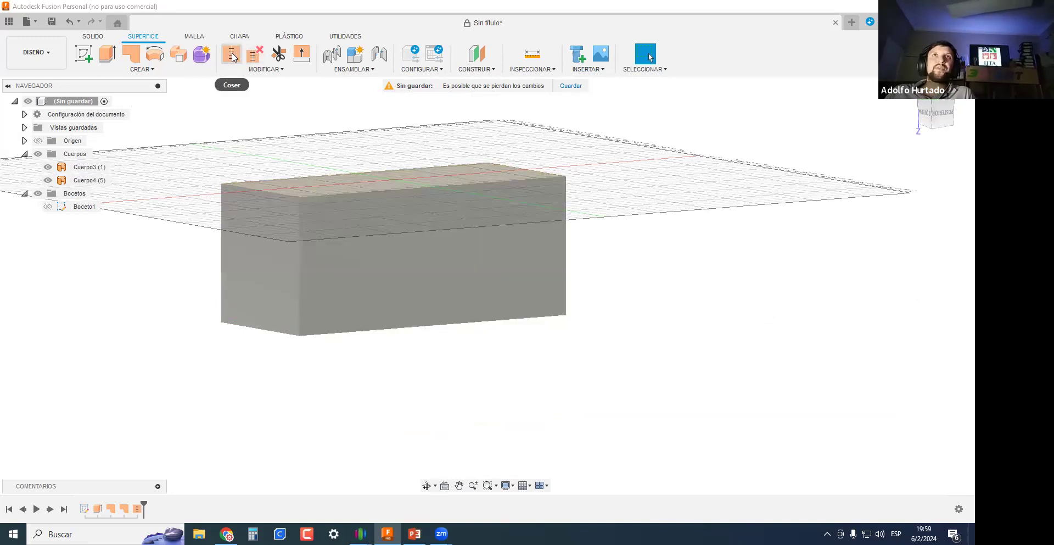
# Try to stitch Cuerpo3 to Cuerpo4 with a 0.10 mm tolerance and examine the gap at the top corner.
pyautogui.keyDown('shift'); pyautogui.moveTo(652, 283); pyautogui.dragTo(646, 396, button='middle'); pyautogui.keyUp('shift')
pyautogui.moveTo(661, 384); pyautogui.dragTo(409, 115)
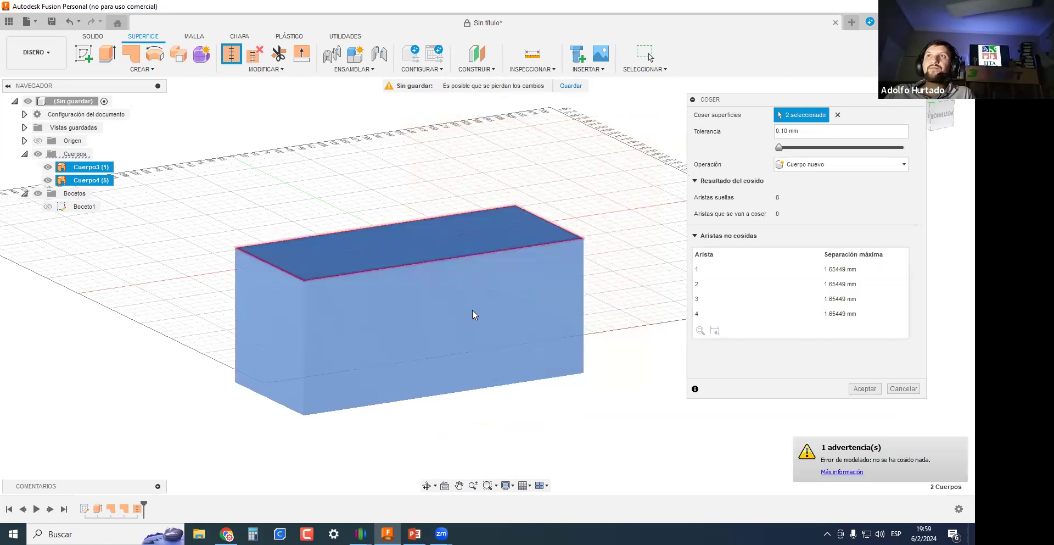
pyautogui.scroll(8, 184, 212)
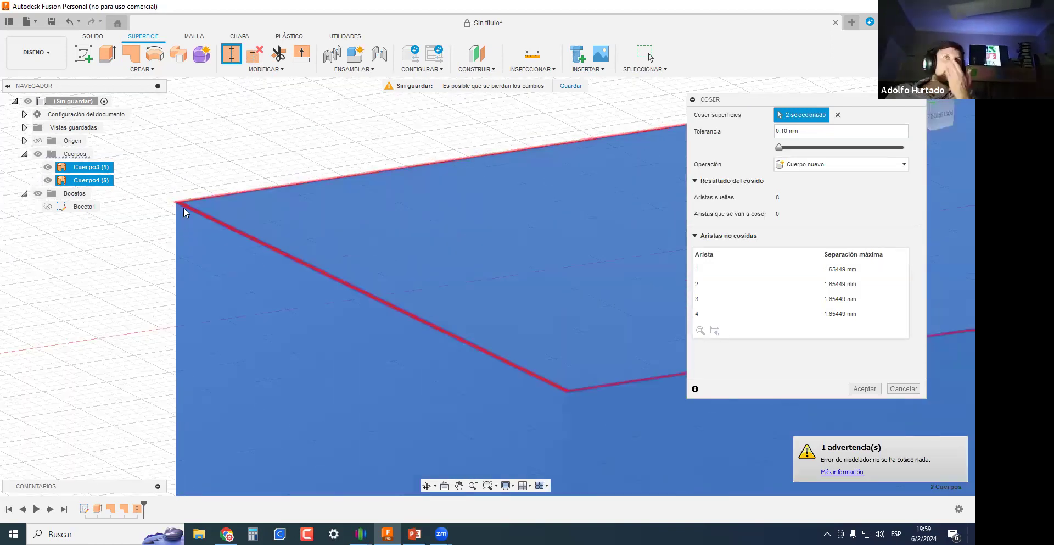
pyautogui.scroll(8, 185, 210)
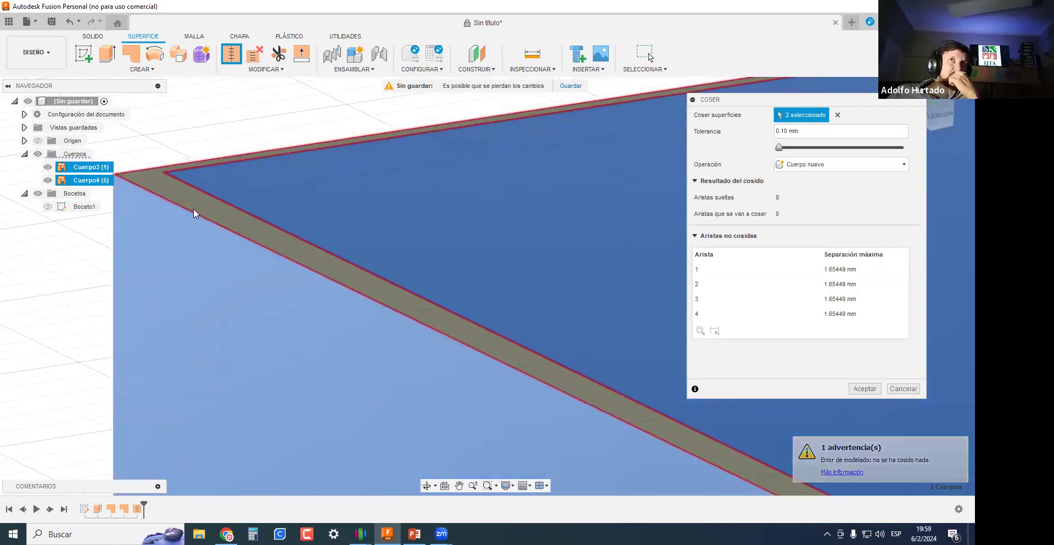
pyautogui.scroll(4, 193, 208)
pyautogui.scroll(10, 226, 268)
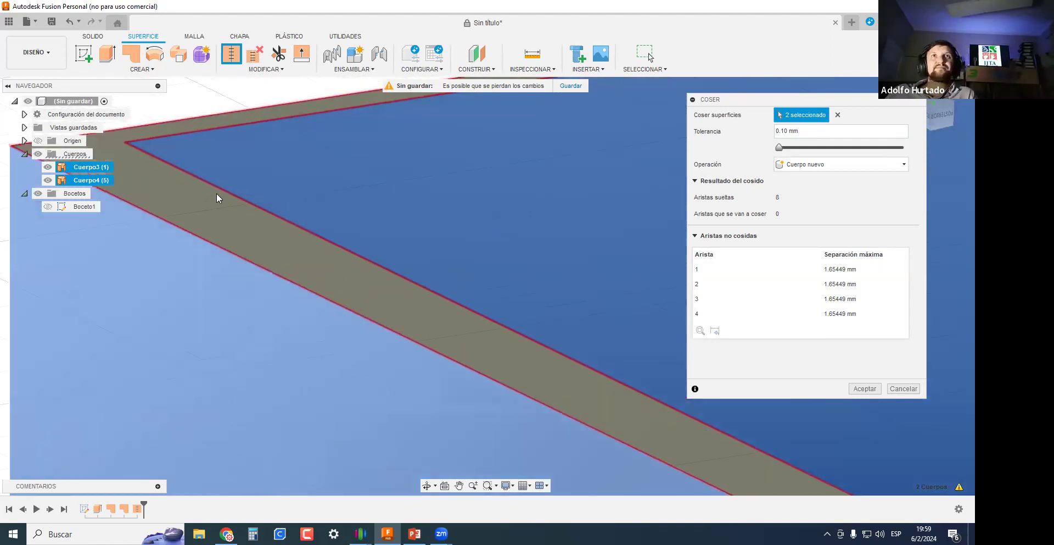
pyautogui.scroll(3, 250, 183)
pyautogui.scroll(-4, 291, 258)
pyautogui.scroll(-5, 281, 278)
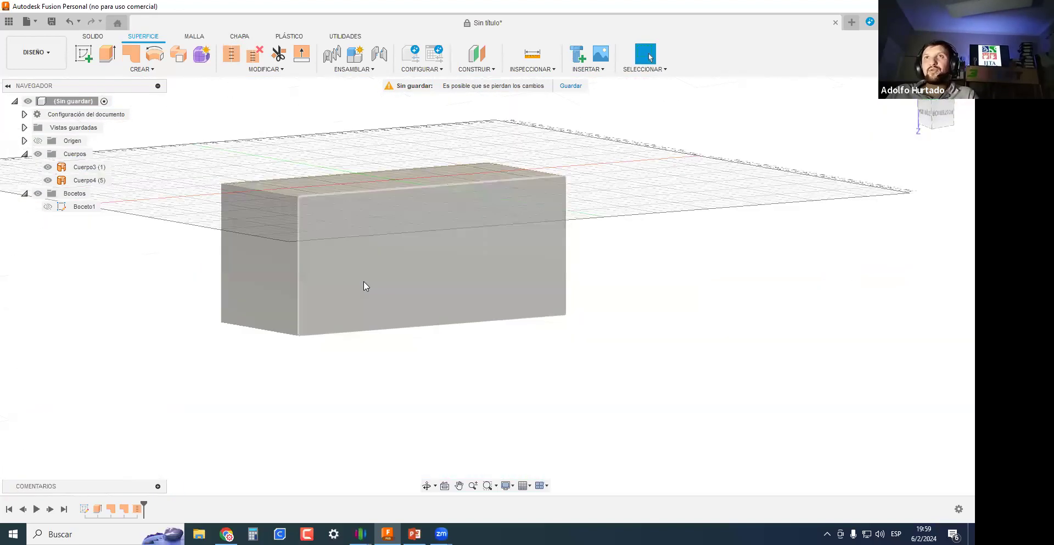
# Edit Boceto1 to move the inner rectangle's corner closer to the outer rectangle's corner, and finish the sketch.
pyautogui.scroll(-3, 363, 286)
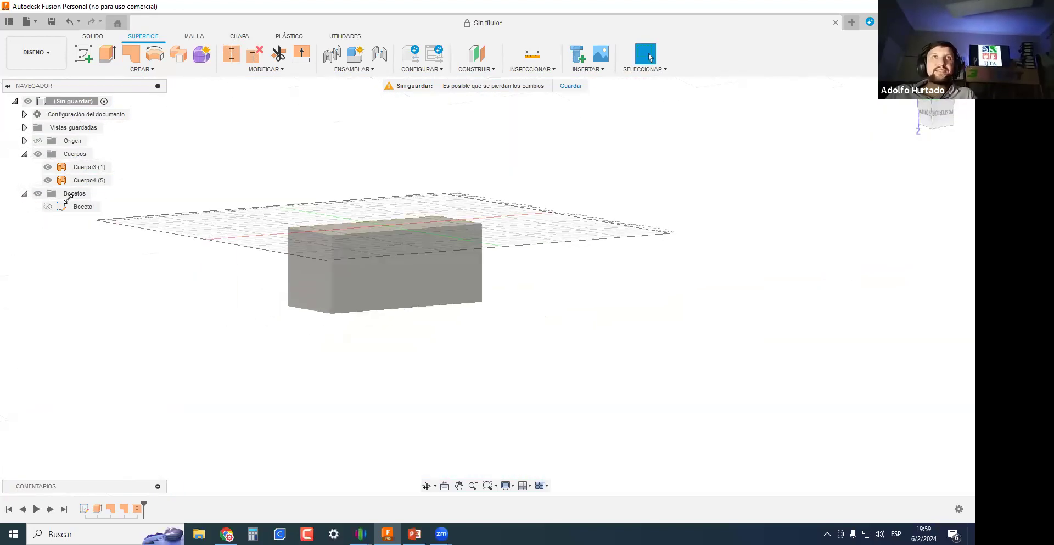
pyautogui.click(48, 207)
pyautogui.doubleClick(82, 206)
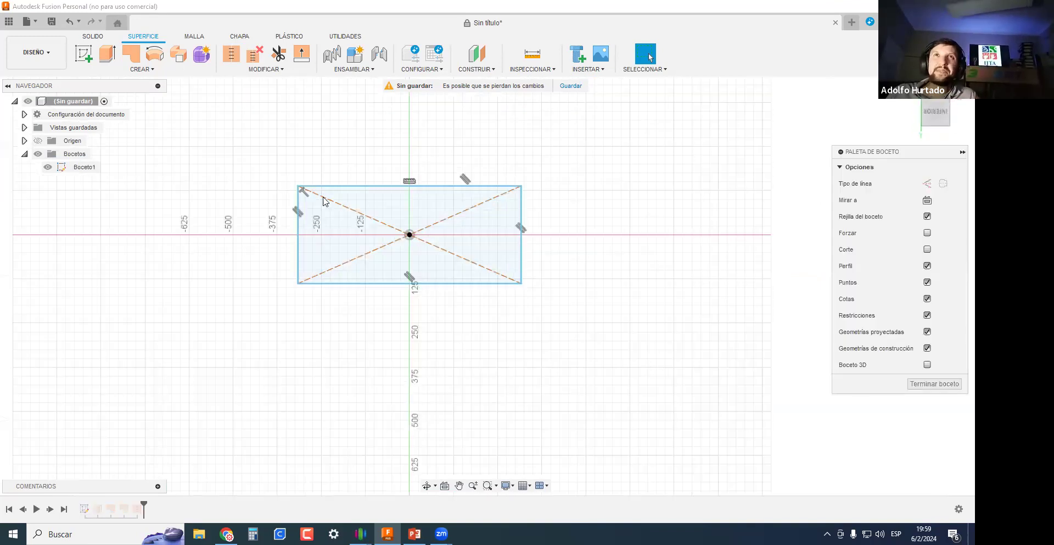
pyautogui.scroll(6, 330, 198)
pyautogui.scroll(4, 294, 110)
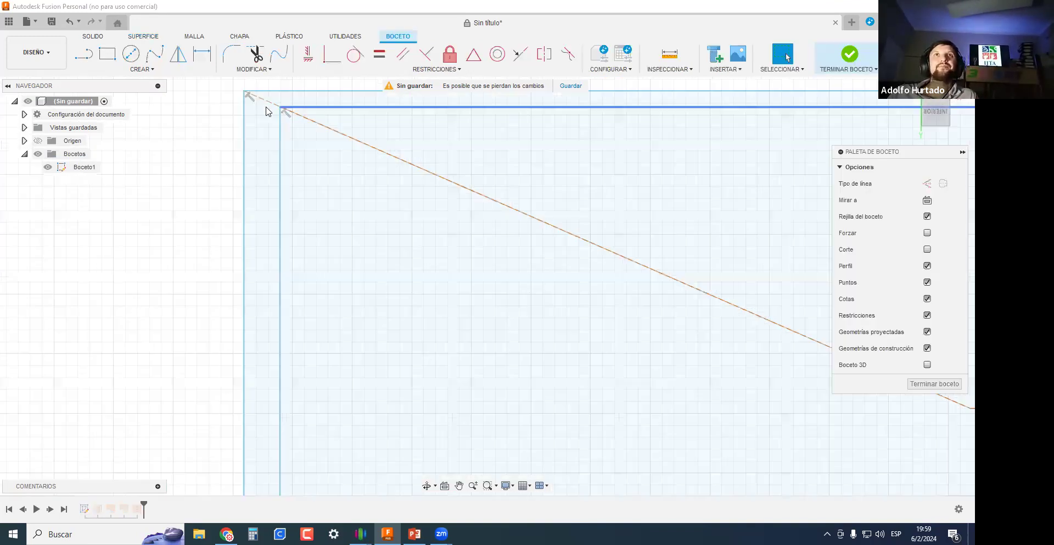
pyautogui.click(251, 107)
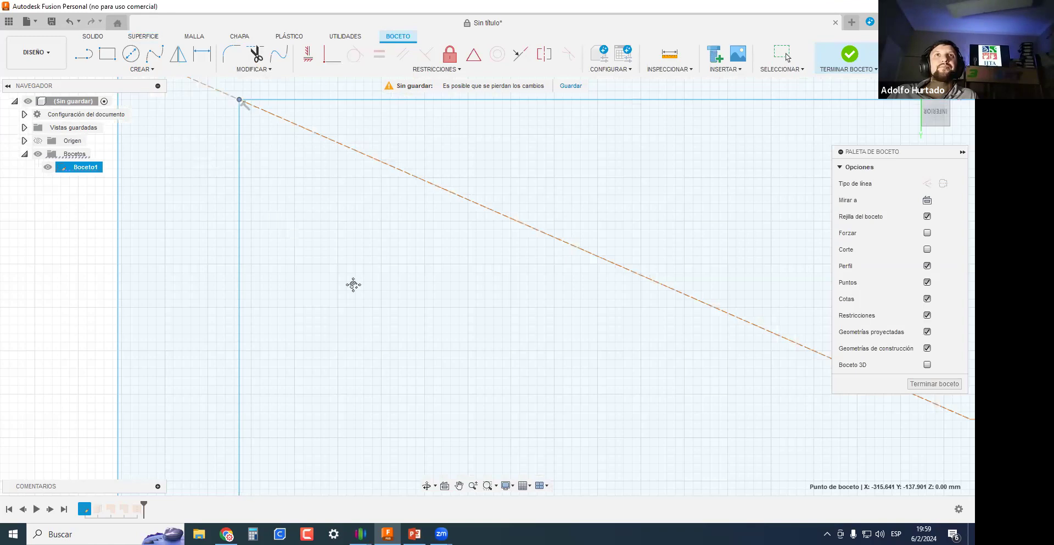
pyautogui.scroll(-3, 381, 292)
pyautogui.click(295, 295)
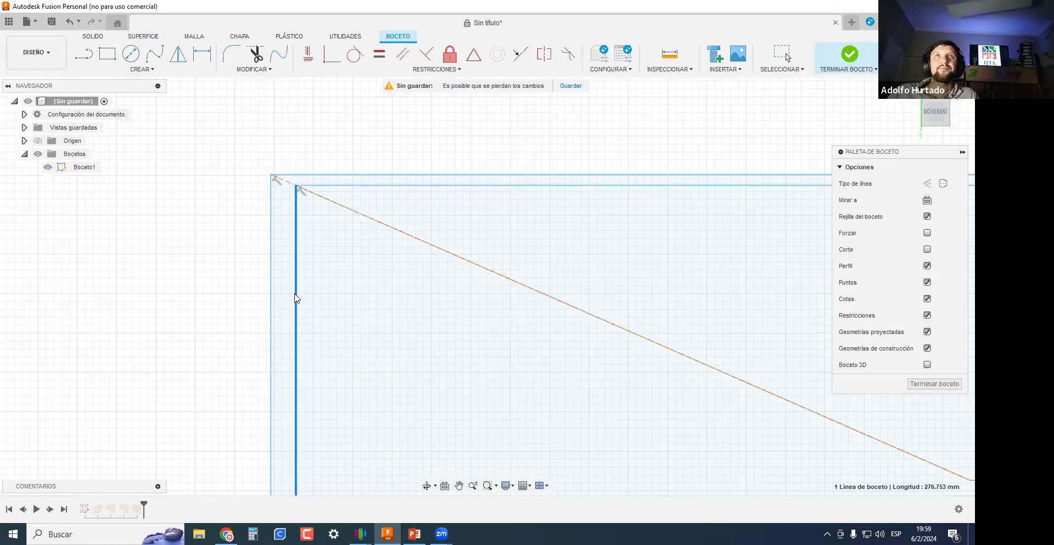
pyautogui.click(416, 267)
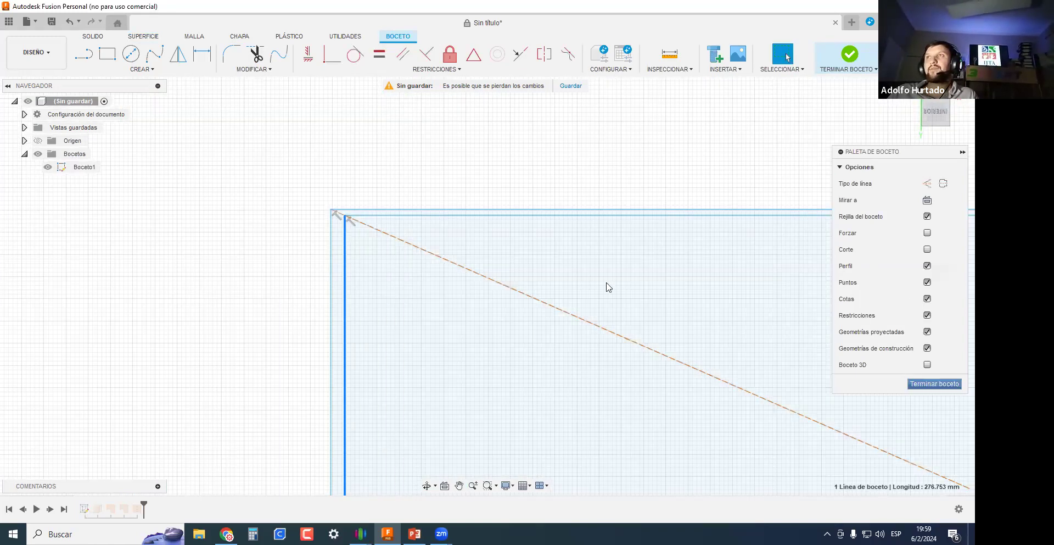
pyautogui.click(935, 383)
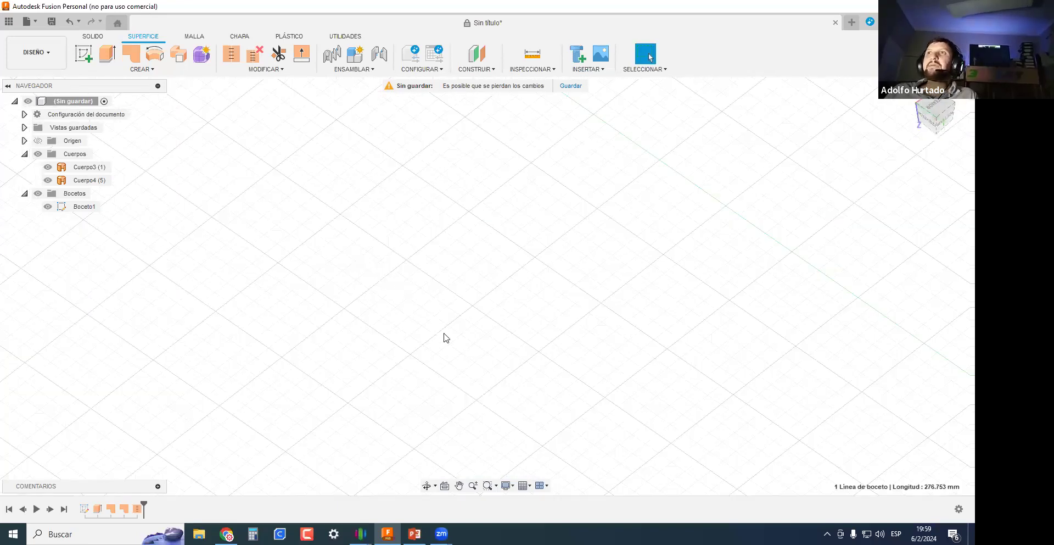
# Hide Boceto1 and select the top patch Cuerpo3 and the box body Cuerpo4 for stitching.
pyautogui.scroll(-6, 427, 162)
pyautogui.moveTo(495, 299); pyautogui.dragTo(466, 378, button='middle')
pyautogui.keyDown('shift'); pyautogui.moveTo(486, 283); pyautogui.dragTo(645, 367, button='middle'); pyautogui.keyUp('shift')
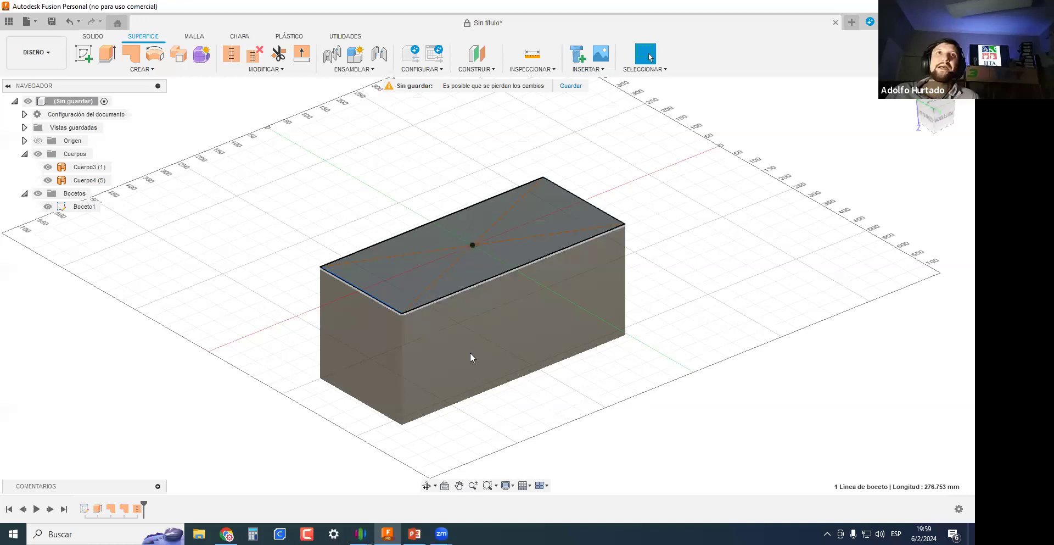
pyautogui.scroll(2, 471, 356)
pyautogui.click(47, 206)
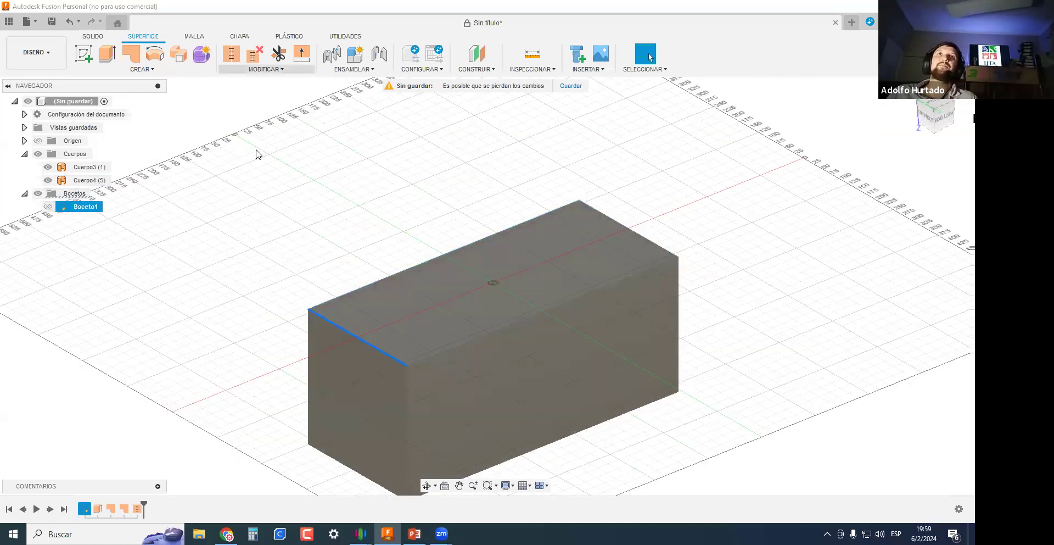
pyautogui.click(232, 54)
pyautogui.scroll(-3, 357, 235)
pyautogui.moveTo(583, 379); pyautogui.dragTo(521, 278)
pyautogui.scroll(3, 417, 384)
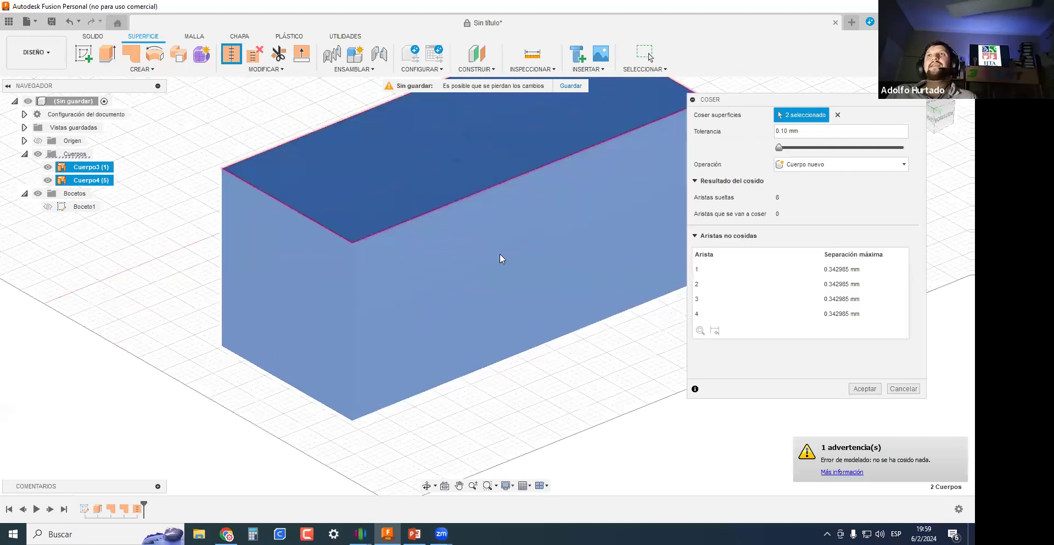
# Examine the gap between the top patch and the box walls at the corner.
pyautogui.scroll(-2, 500, 252)
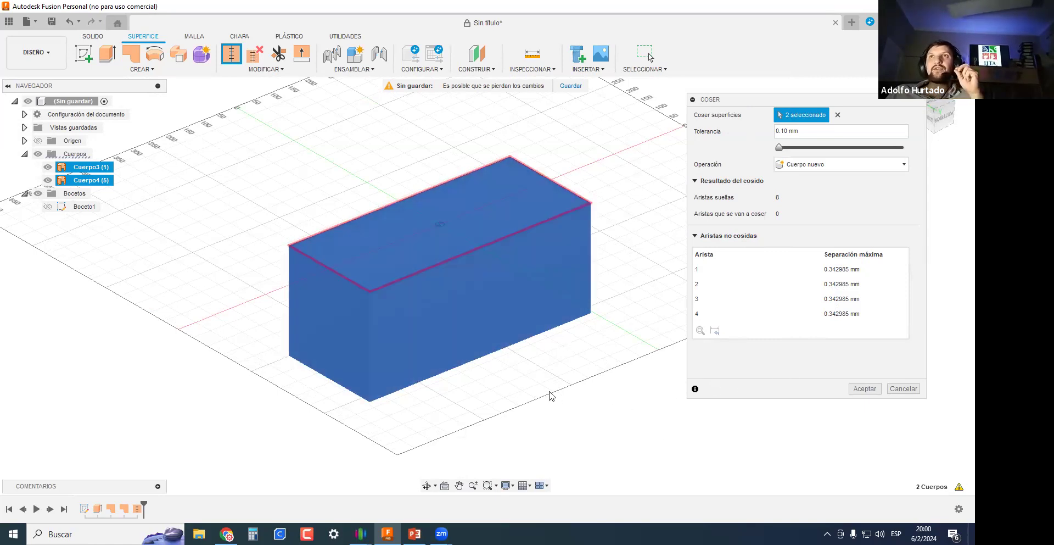
pyautogui.scroll(2, 539, 355)
pyautogui.scroll(-3, 557, 357)
pyautogui.scroll(1, 548, 363)
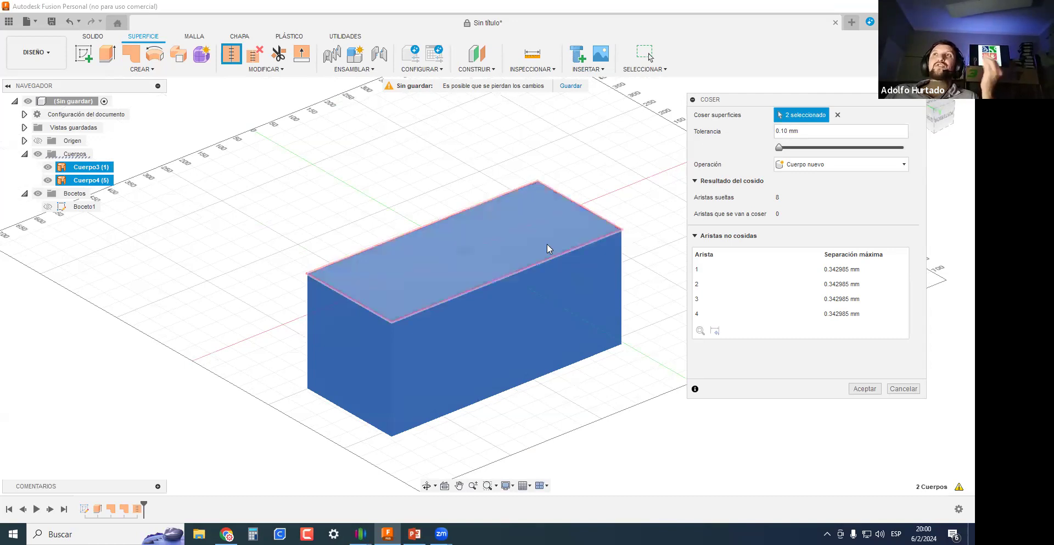
pyautogui.scroll(3, 309, 301)
pyautogui.scroll(5, 327, 303)
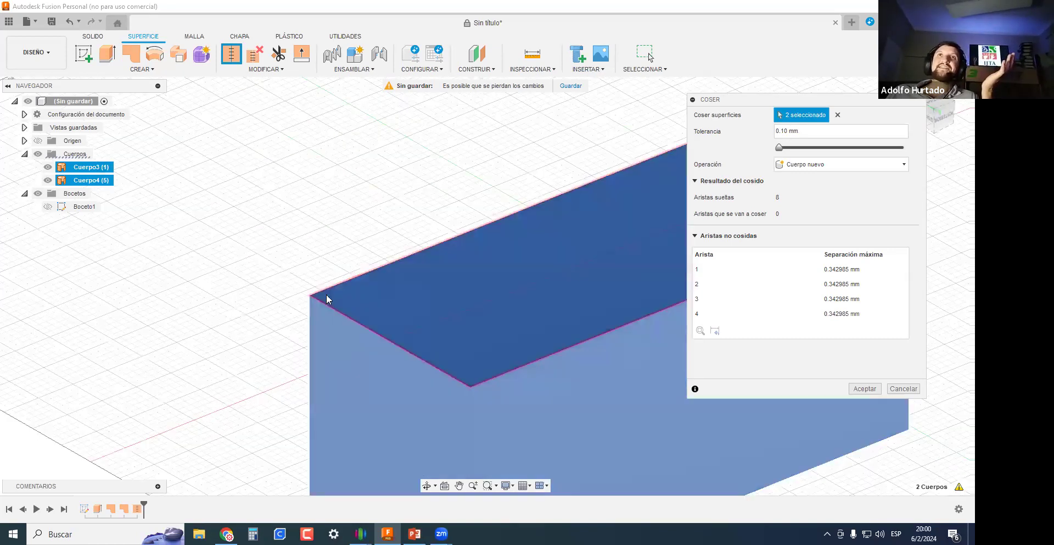
pyautogui.scroll(4, 264, 282)
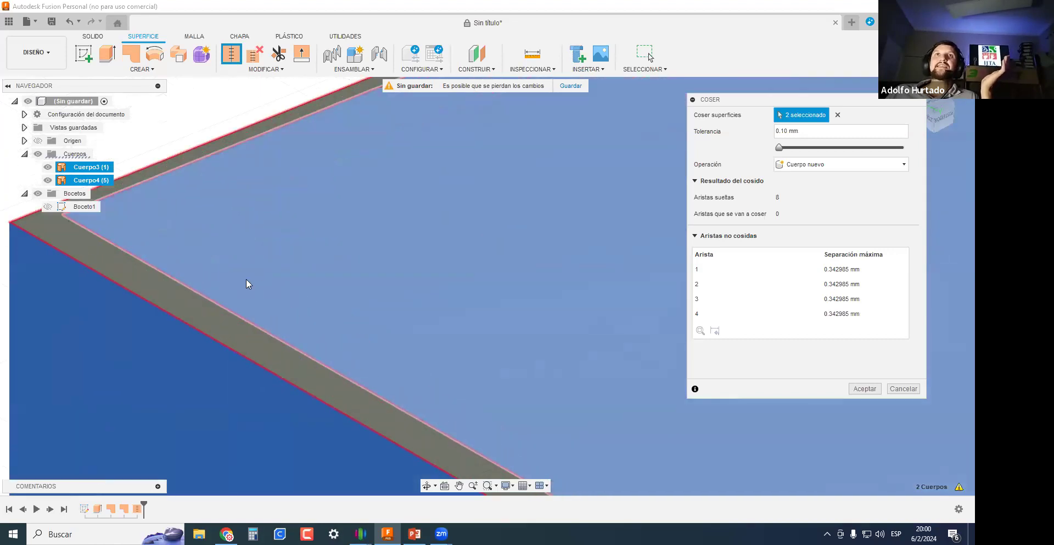
# Set the stitch tolerance to 0.20 mm and check the highlighted top edges.
pyautogui.click(790, 131)
pyautogui.press('Left')
pyautogui.press('Left')
pyautogui.press('BackSpace')
pyautogui.write('2')
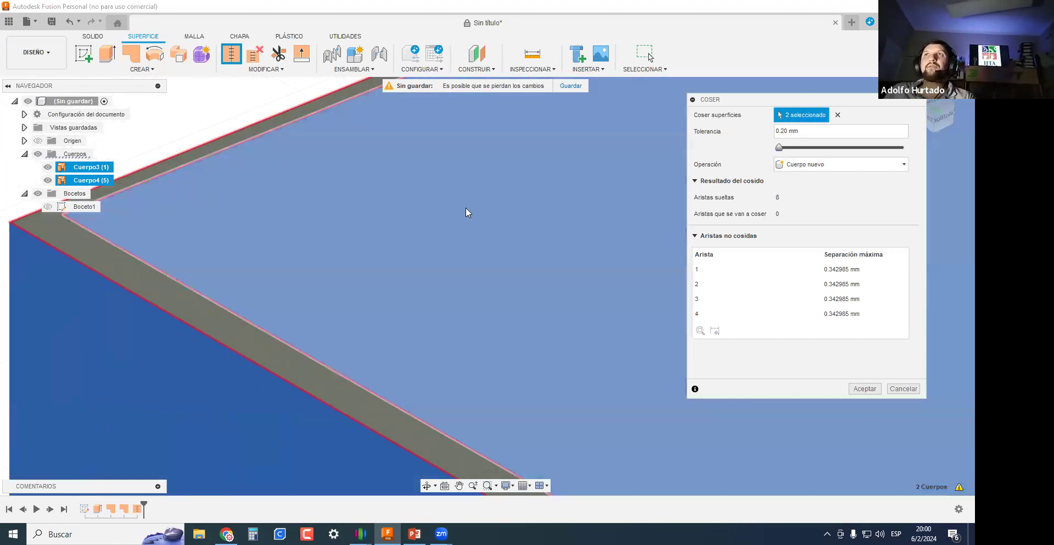
pyautogui.scroll(-5, 555, 256)
pyautogui.scroll(-3, 446, 348)
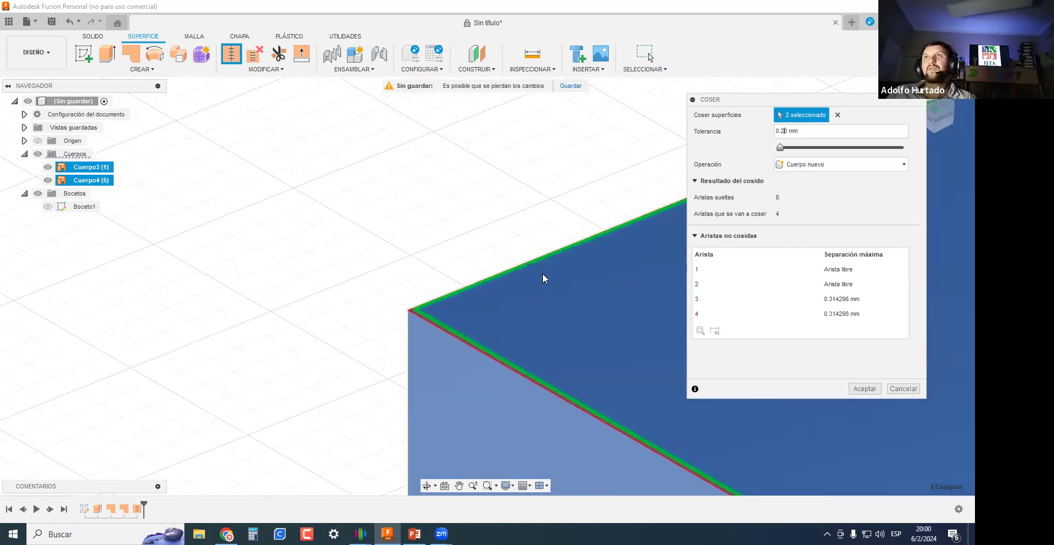
# Raise the stitch tolerance to 0.30 mm and on to 0.50 mm to compare how the top edges join.
pyautogui.press('BackSpace')
pyautogui.write('3')
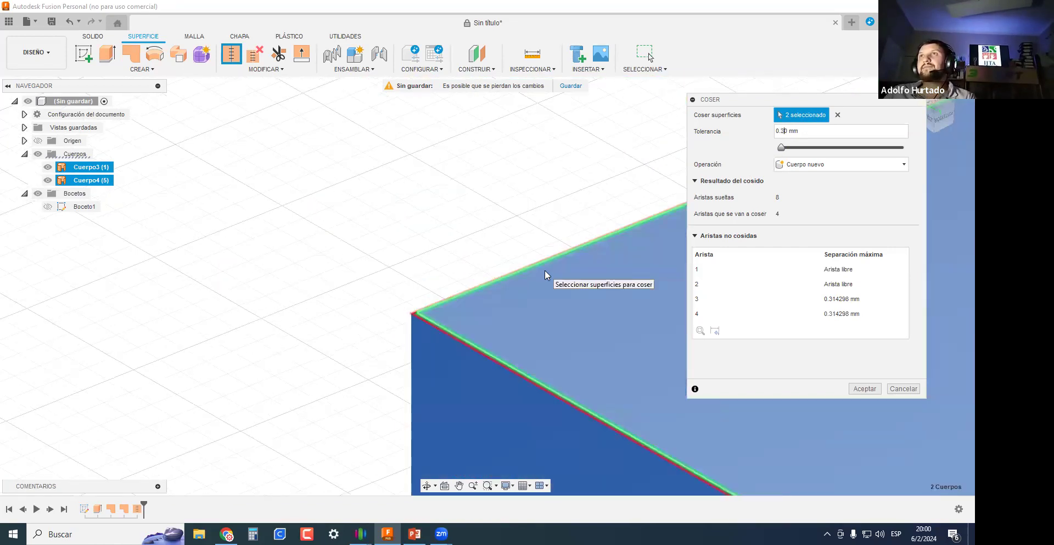
pyautogui.write('5')
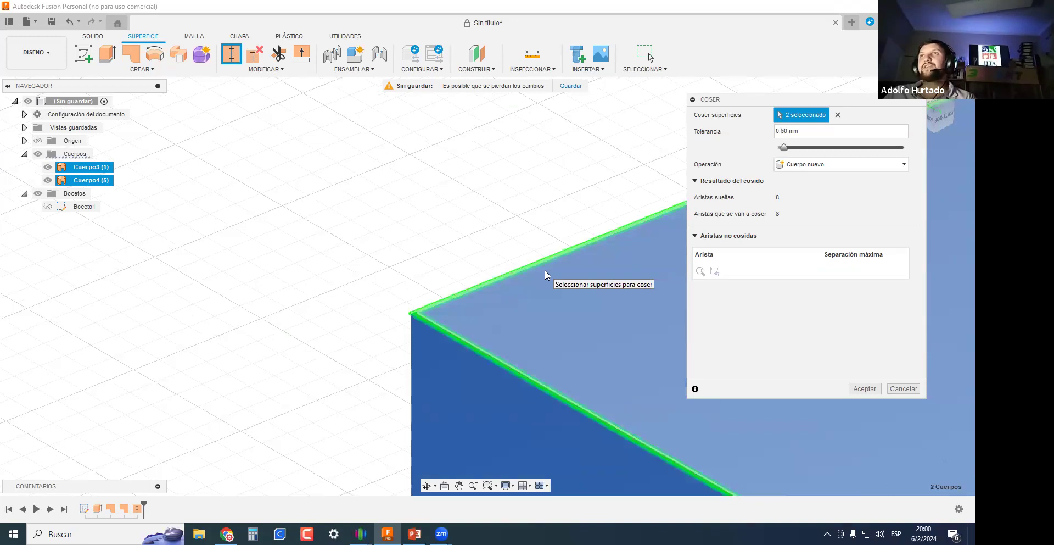
# Raise the stitch tolerance to its maximum of 10.00 mm and check the highlighted top edges around the box.
pyautogui.scroll(-1, 528, 247)
pyautogui.moveTo(784, 148); pyautogui.dragTo(937, 147)
pyautogui.scroll(-5, 341, 321)
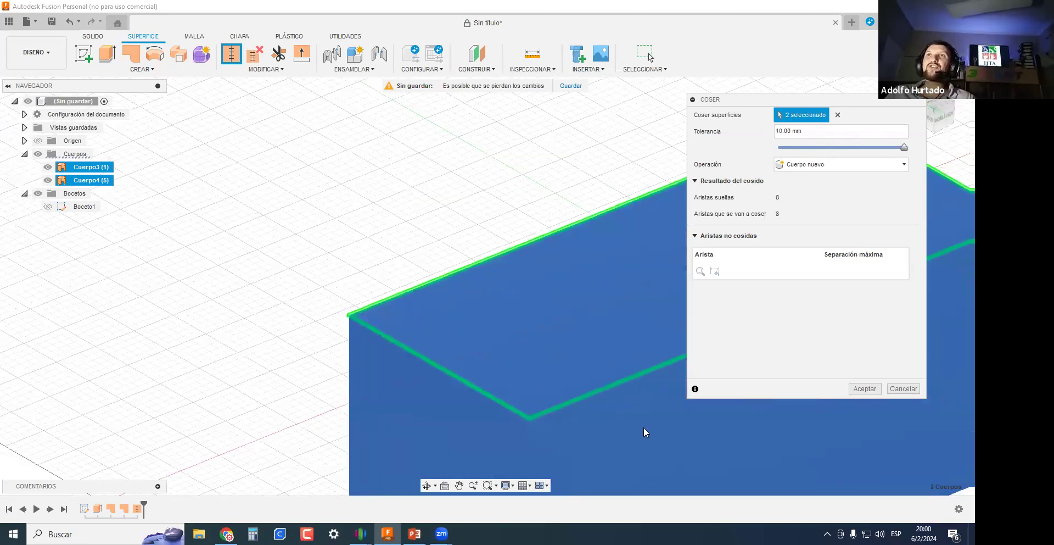
pyautogui.scroll(-5, 615, 396)
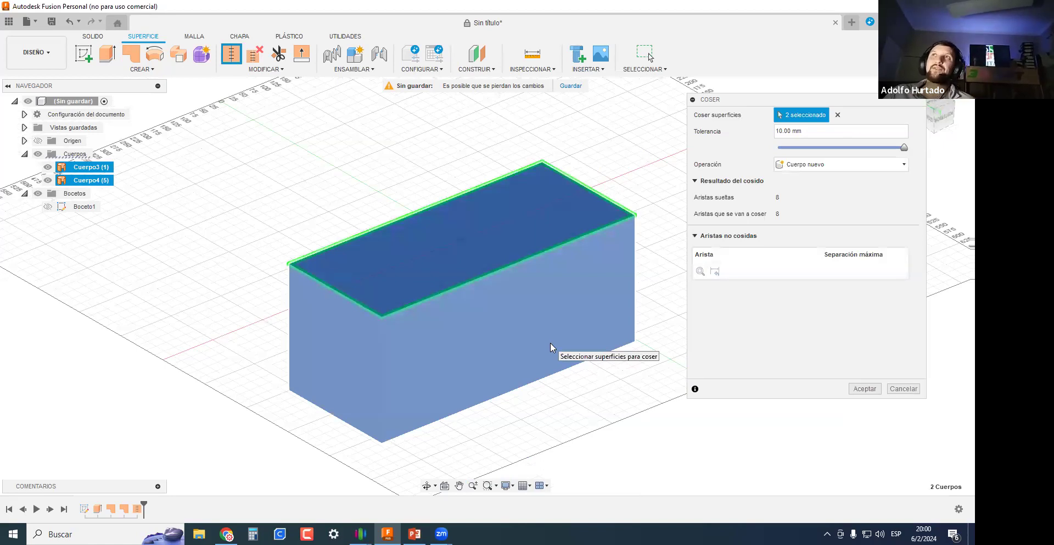
# Lower the stitch tolerance to the minimum of 1.000E-05 mm, compare the top edges, and return it to 10.00 mm.
pyautogui.moveTo(904, 147); pyautogui.dragTo(778, 147)
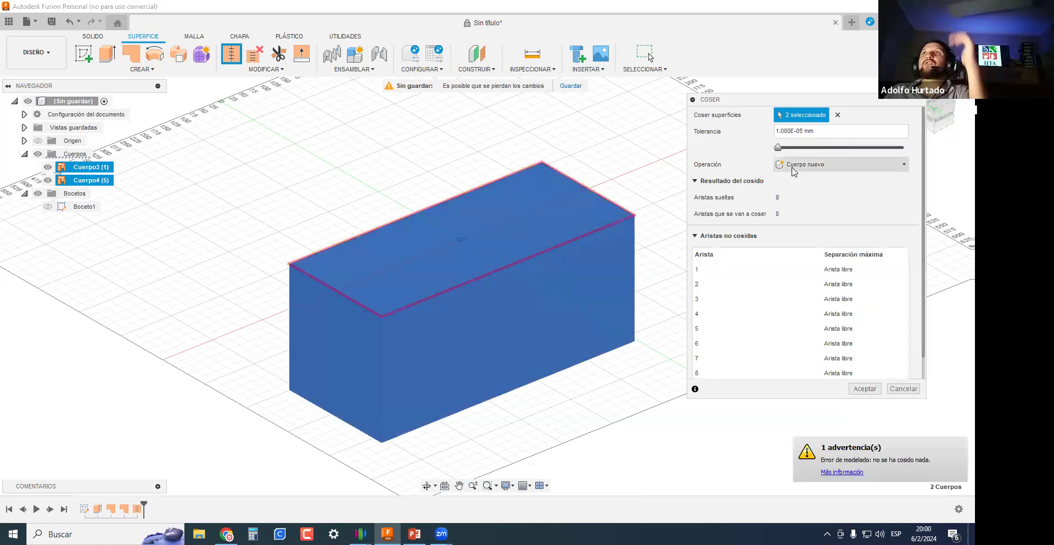
pyautogui.keyDown('shift'); pyautogui.moveTo(466, 306); pyautogui.dragTo(601, 172, button='middle'); pyautogui.keyUp('shift')
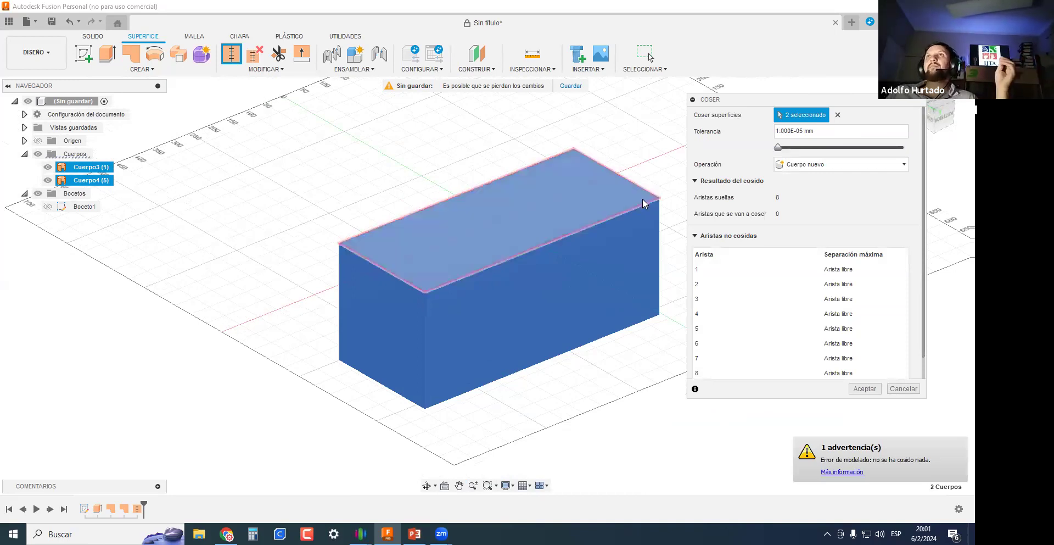
pyautogui.moveTo(623, 416); pyautogui.dragTo(614, 389, button='middle')
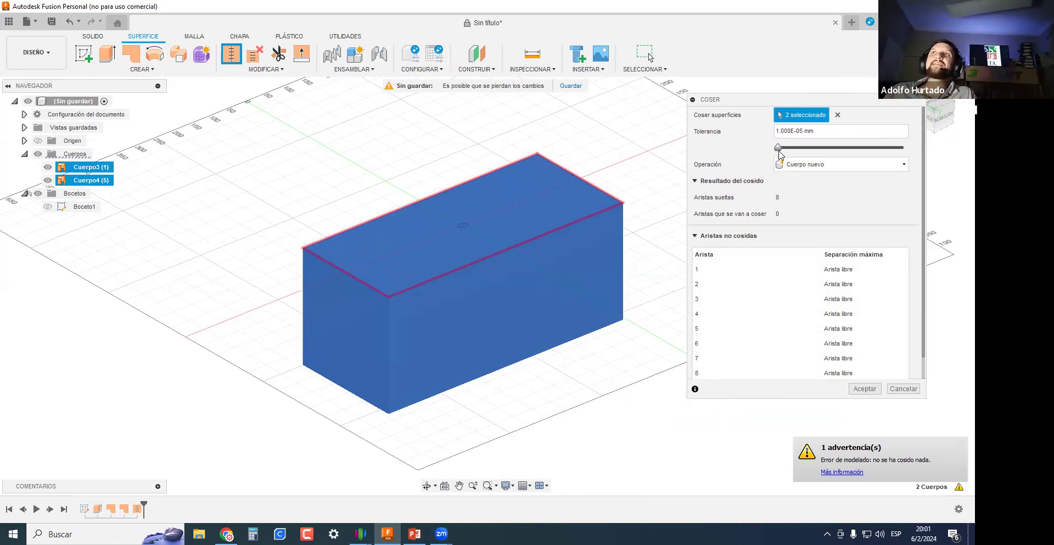
pyautogui.click(897, 148)
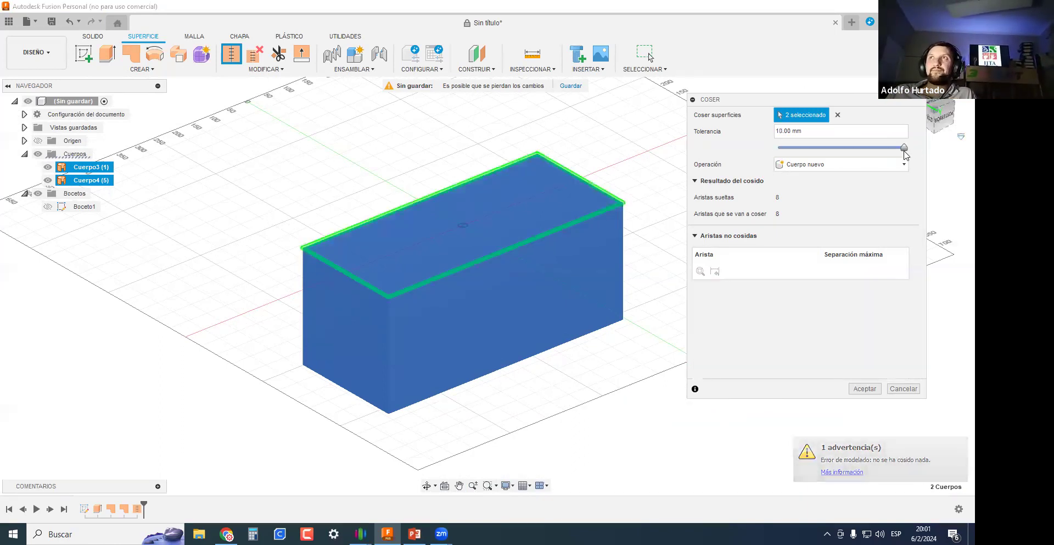
# Set the stitch tolerance to 0.2 mm and examine which top edges of the box would be stitched.
pyautogui.click(841, 133)
pyautogui.press('Return')
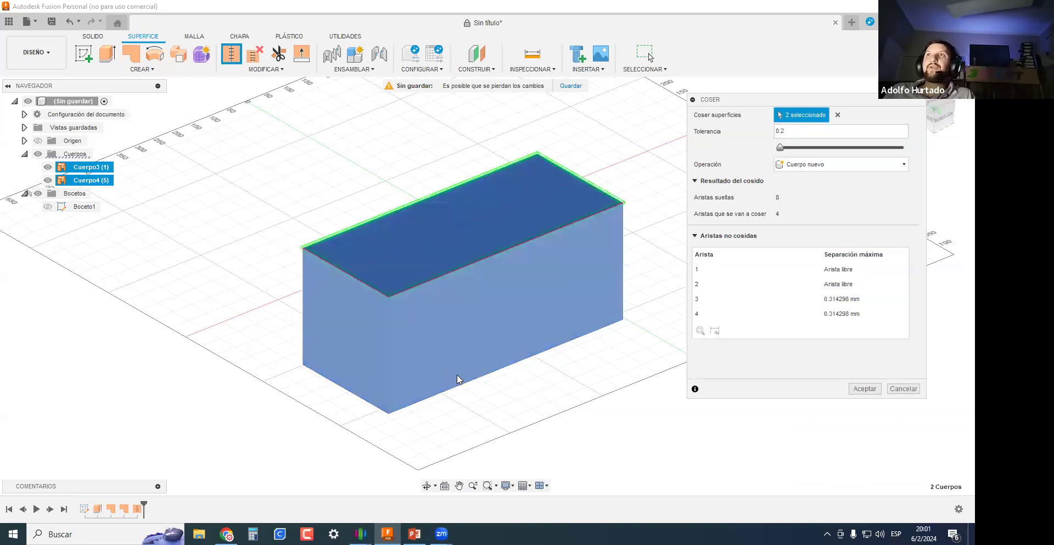
pyautogui.scroll(2, 457, 376)
pyautogui.moveTo(628, 388); pyautogui.dragTo(625, 359, button='middle')
pyautogui.scroll(-3, 365, 160)
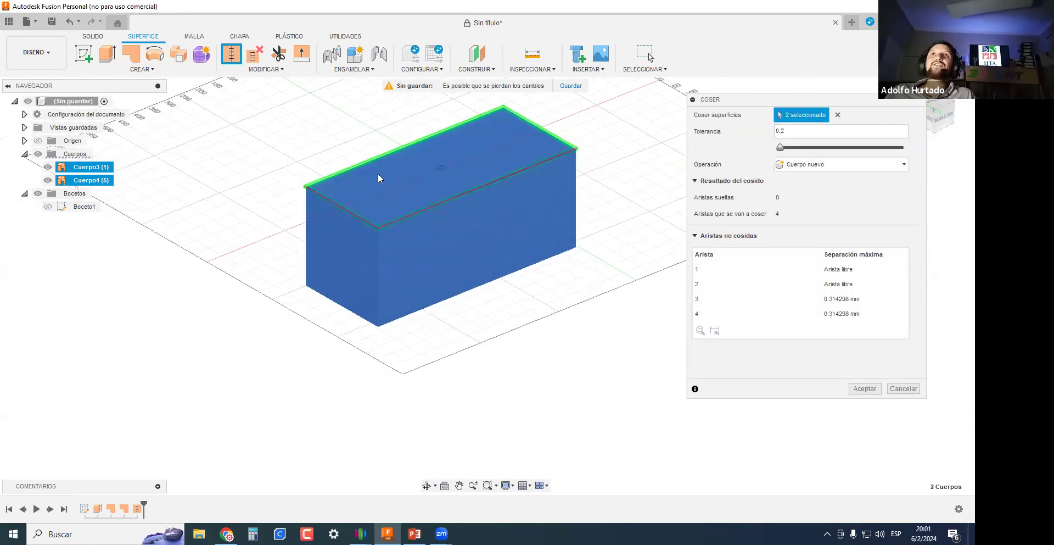
pyautogui.scroll(3, 376, 154)
pyautogui.scroll(-2, 468, 225)
pyautogui.moveTo(683, 296); pyautogui.dragTo(650, 181, button='middle')
pyautogui.scroll(3, 589, 382)
pyautogui.moveTo(511, 321); pyautogui.dragTo(574, 347, button='middle')
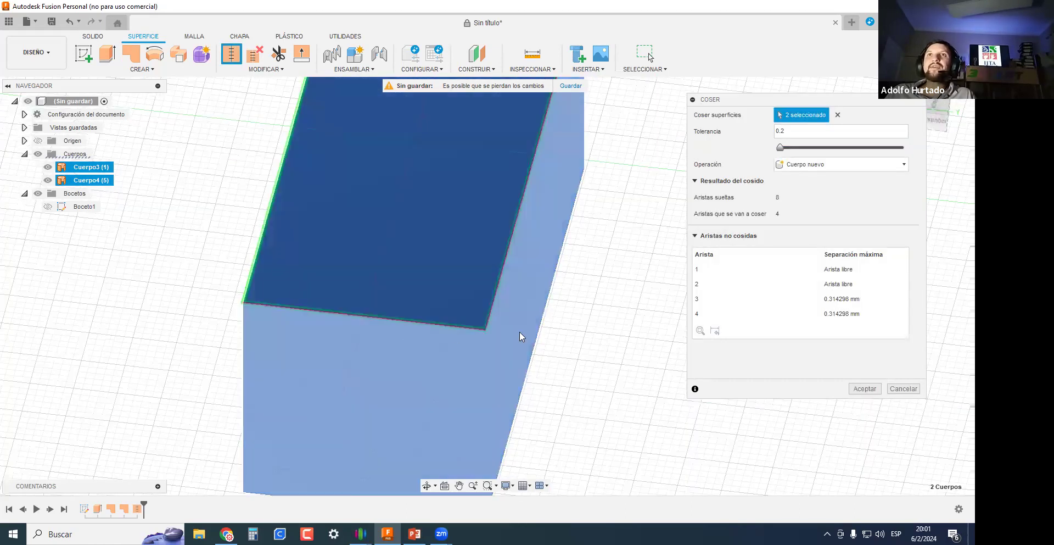
pyautogui.press('F6')
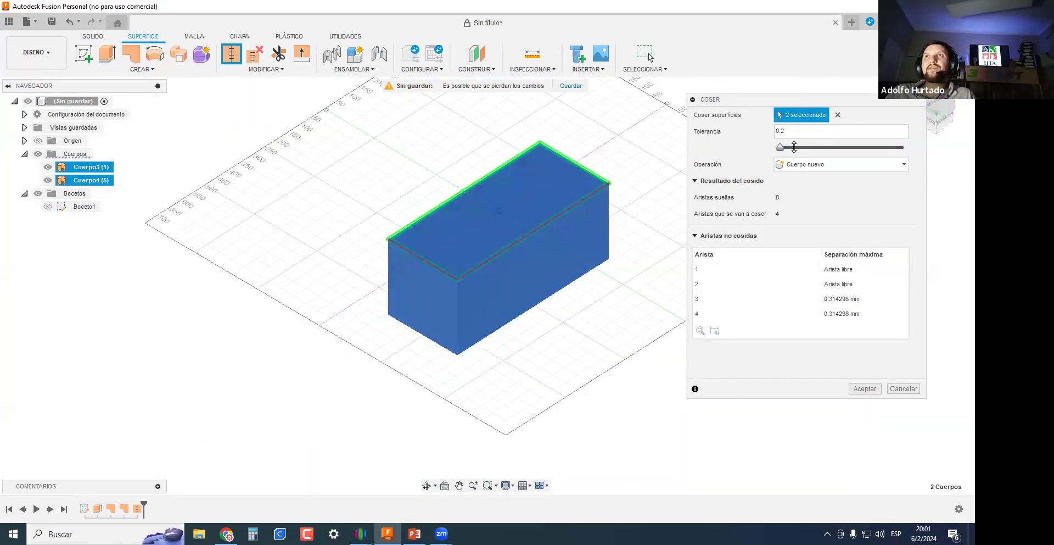
# Set the stitch tolerance to 0.5 mm and accept the stitch as a new body.
pyautogui.click(790, 132)
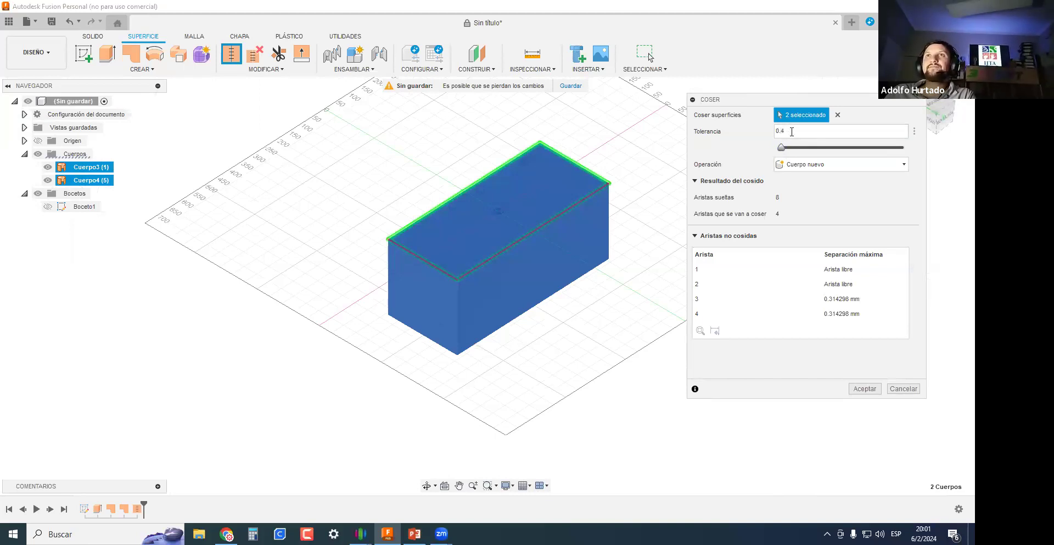
pyautogui.keyDown('shift'); pyautogui.moveTo(476, 286); pyautogui.dragTo(812, 405, button='middle'); pyautogui.keyUp('shift')
pyautogui.click(870, 391)
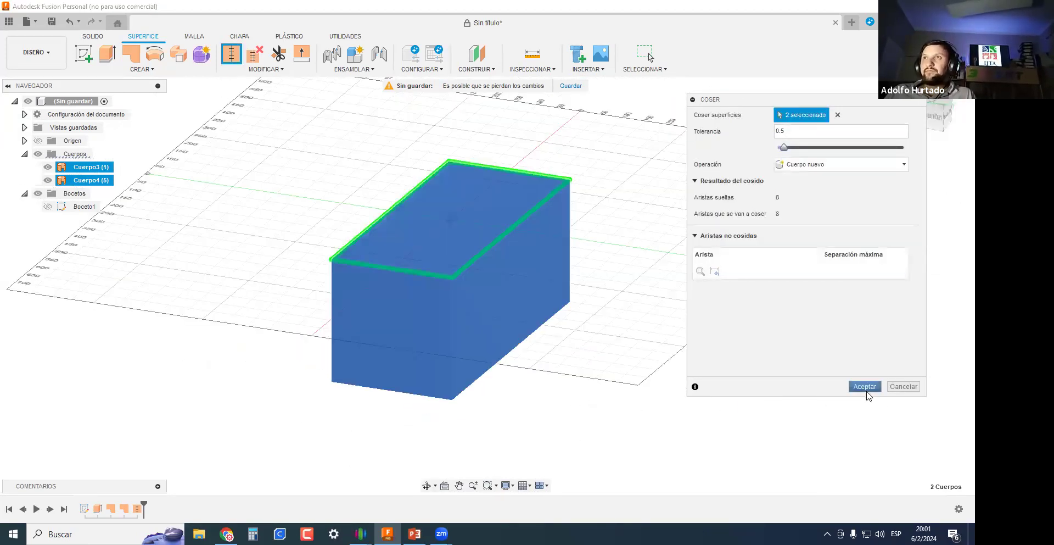
# Inspect the stitched box and toggle the visibility of Cuerpo5 to identify the body.
pyautogui.scroll(2, 160, 259)
pyautogui.scroll(-1, 586, 329)
pyautogui.keyDown('shift'); pyautogui.moveTo(586, 330); pyautogui.dragTo(424, 265, button='middle'); pyautogui.keyUp('shift')
pyautogui.click(51, 167)
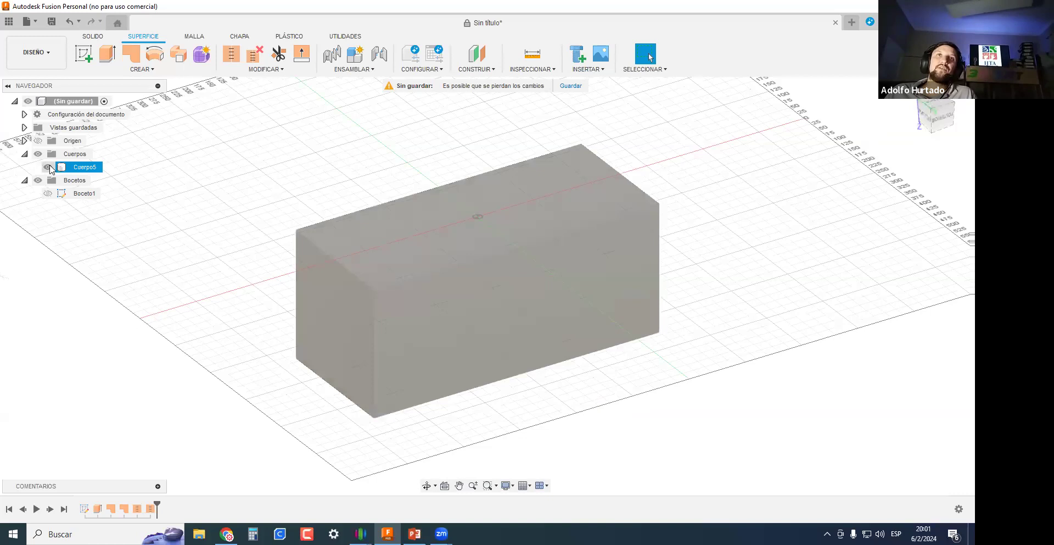
pyautogui.click(48, 165)
pyautogui.scroll(-2, 244, 161)
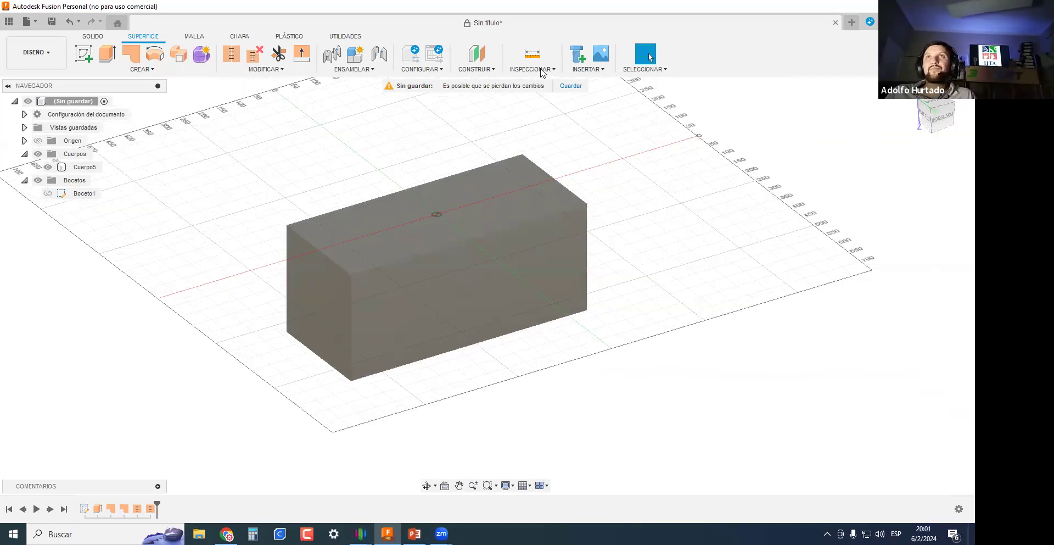
# Check the inside of the box with a section analysis cut parallel to its long front face, and close it without keeping it.
pyautogui.click(532, 69)
pyautogui.click(532, 182)
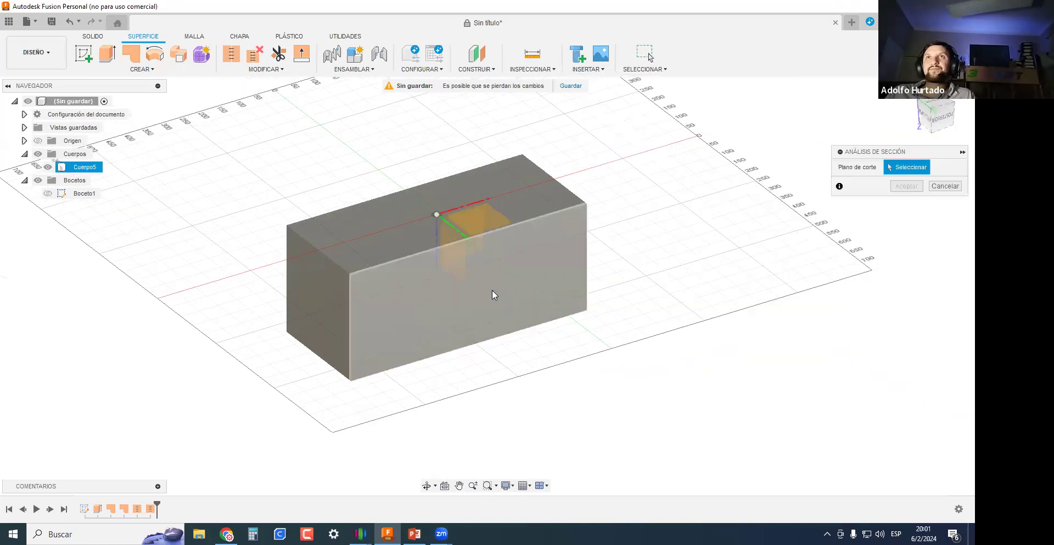
pyautogui.click(488, 293)
pyautogui.moveTo(461, 281); pyautogui.dragTo(457, 277)
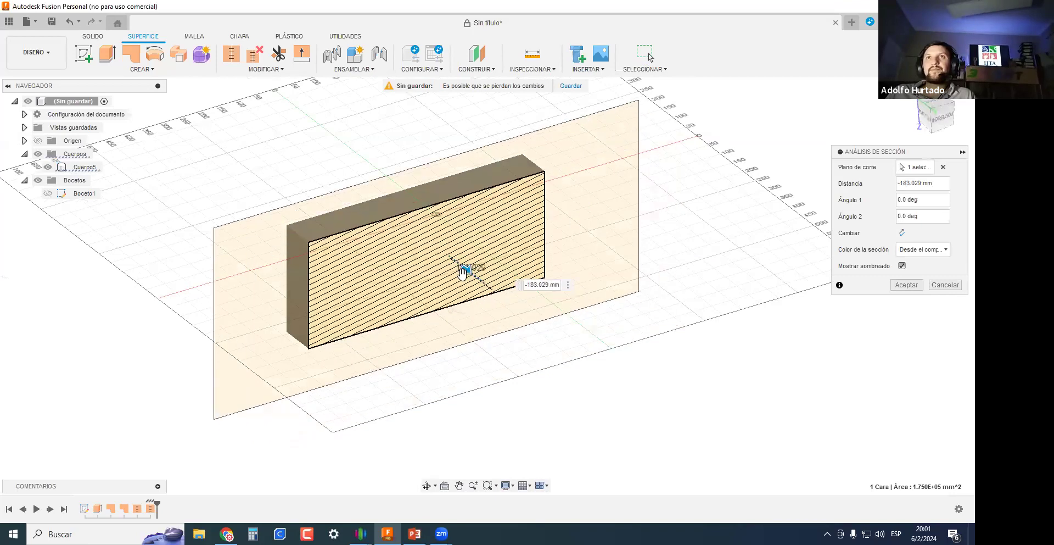
pyautogui.press('Escape')
pyautogui.scroll(-1, 528, 233)
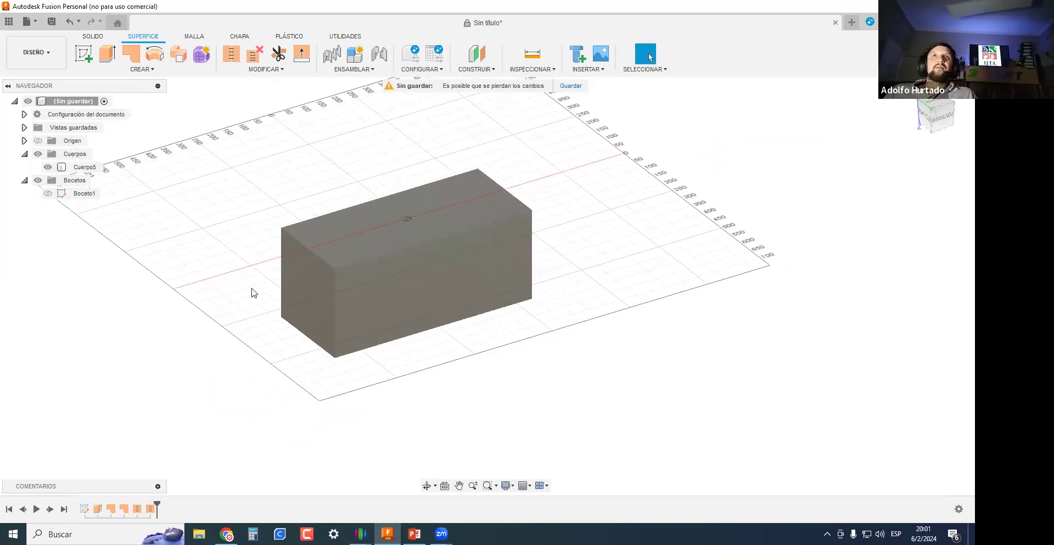
# Start Unstitch on the box, and undo the stitches and the sketch edit back to the separate walls and patches.
pyautogui.click(258, 69)
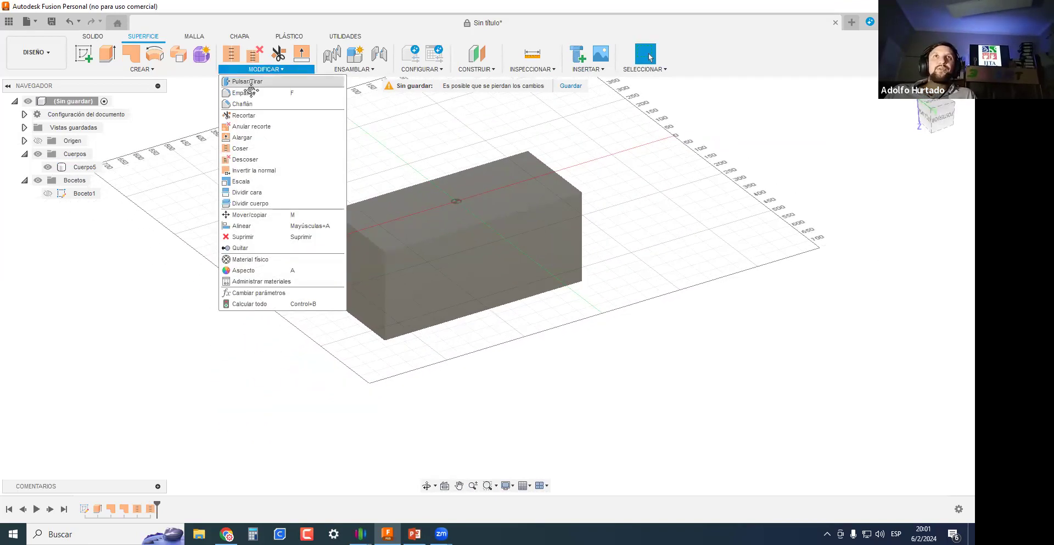
pyautogui.click(256, 159)
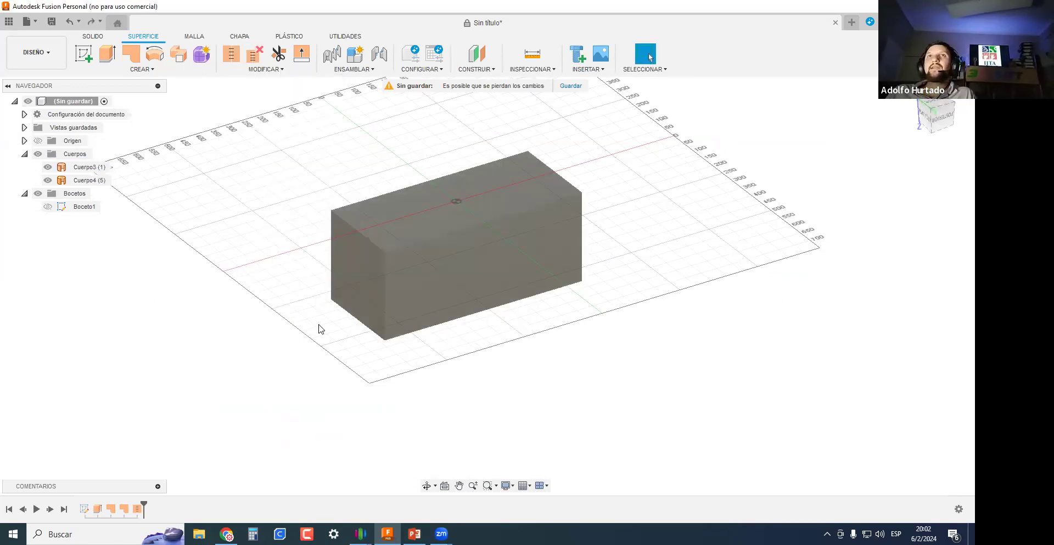
pyautogui.click(383, 264)
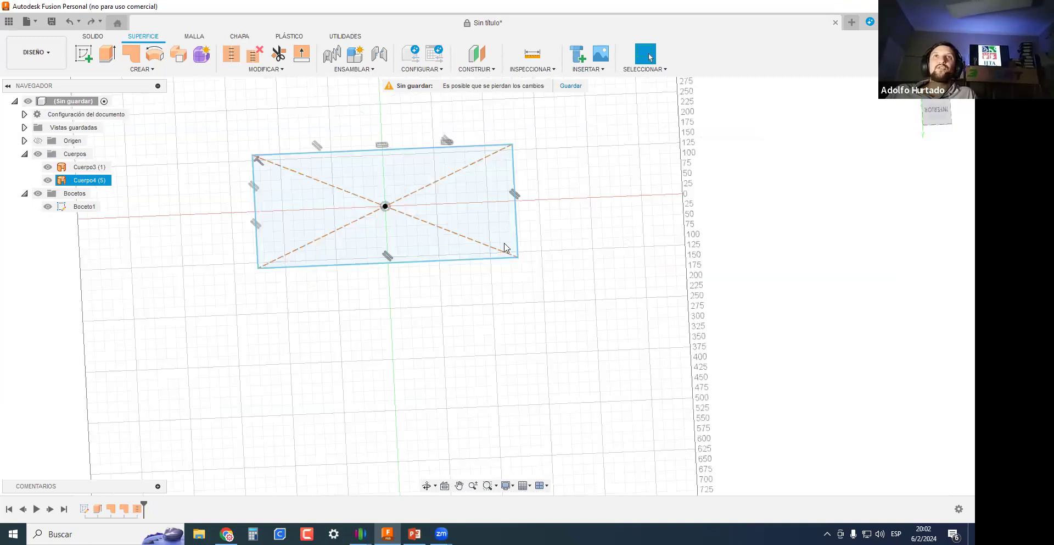
pyautogui.keyDown('shift'); pyautogui.moveTo(506, 246); pyautogui.dragTo(484, 302, button='middle'); pyautogui.keyUp('shift')
pyautogui.hotkey('ctrl', 'z')
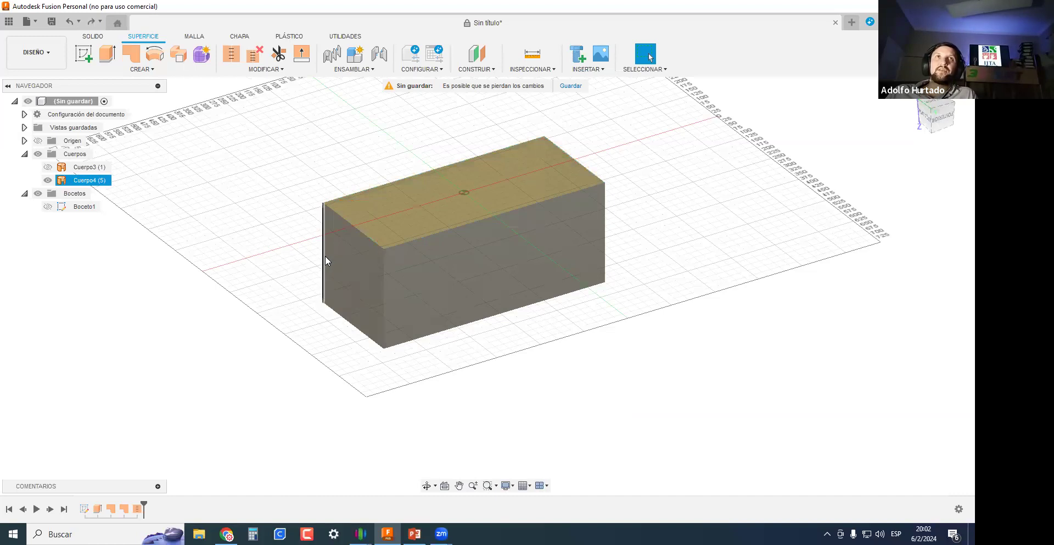
pyautogui.scroll(3, 384, 264)
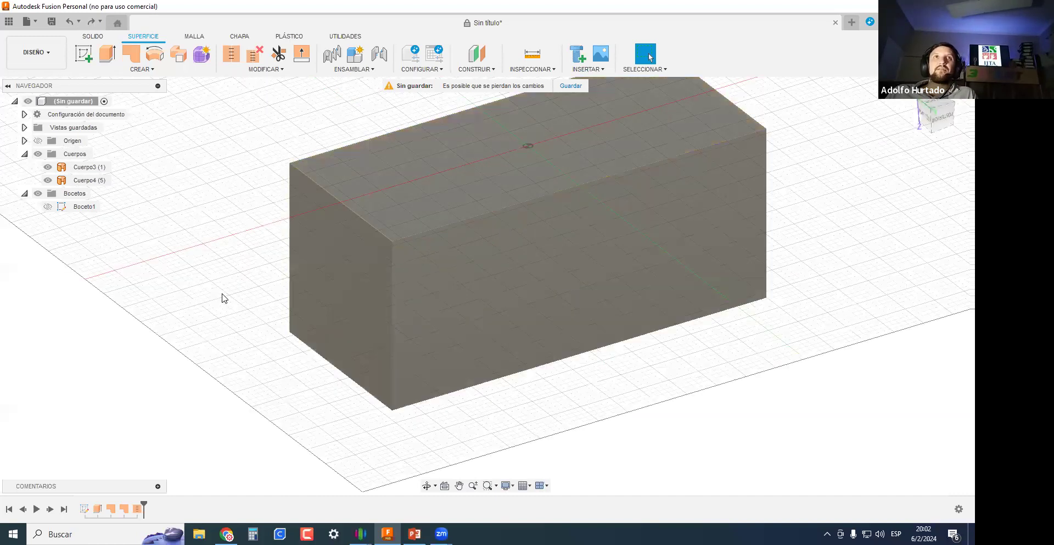
pyautogui.scroll(-2, 260, 303)
pyautogui.hotkey('ctrl', 'z')
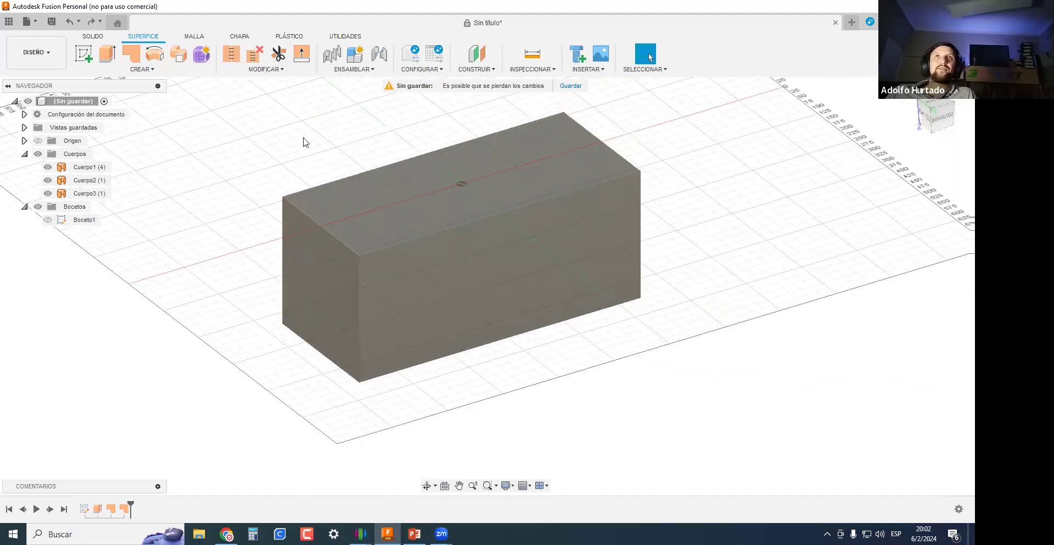
# Stitch the box walls Cuerpo1 and the bottom patch Cuerpo2 into one surface body.
pyautogui.click(231, 53)
pyautogui.moveTo(476, 401); pyautogui.dragTo(270, 323)
pyautogui.click(865, 386)
# Unstitch the box body Cuerpo4 into individual faces with chain selection on.
pyautogui.click(264, 69)
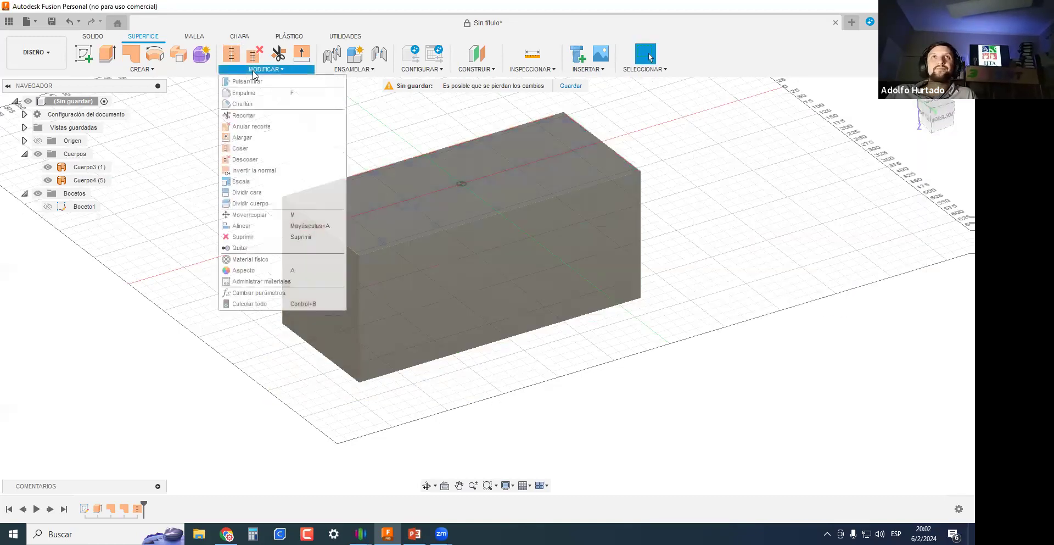
pyautogui.click(245, 159)
pyautogui.click(384, 361)
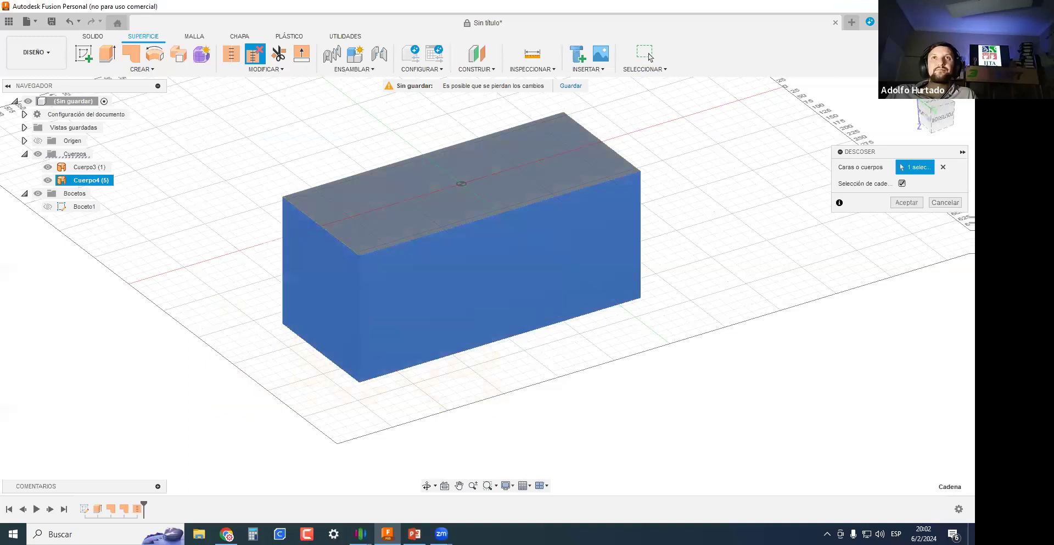
pyautogui.click(907, 202)
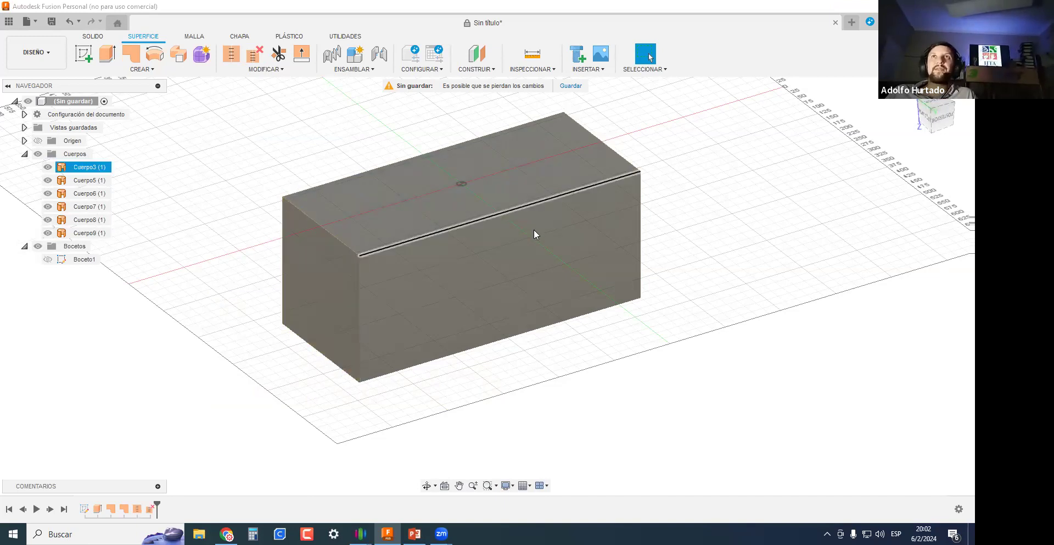
# Select all the separated surface bodies to check them, clear the selection, and view the box from another side.
pyautogui.scroll(-1, 559, 311)
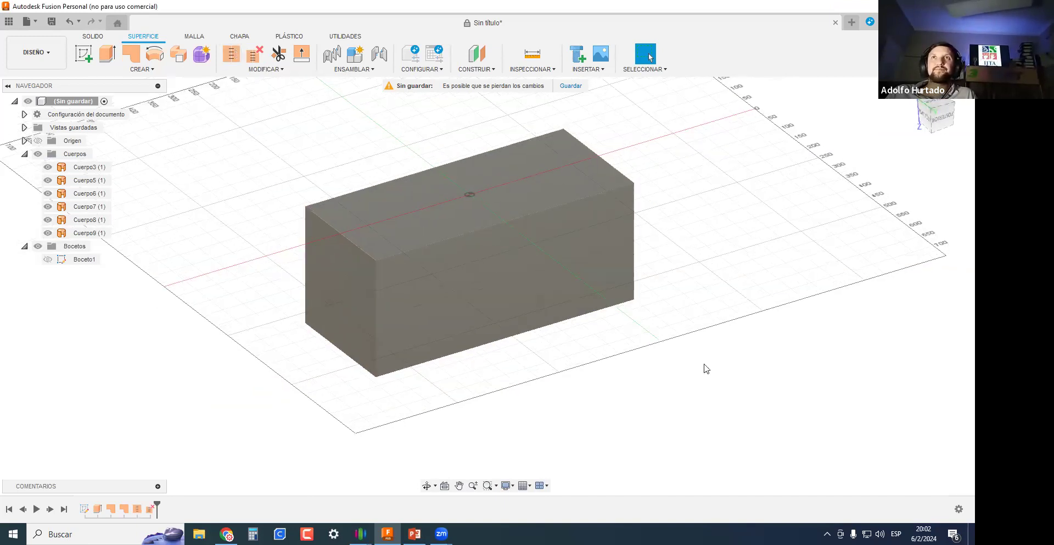
pyautogui.moveTo(772, 372); pyautogui.dragTo(288, 110)
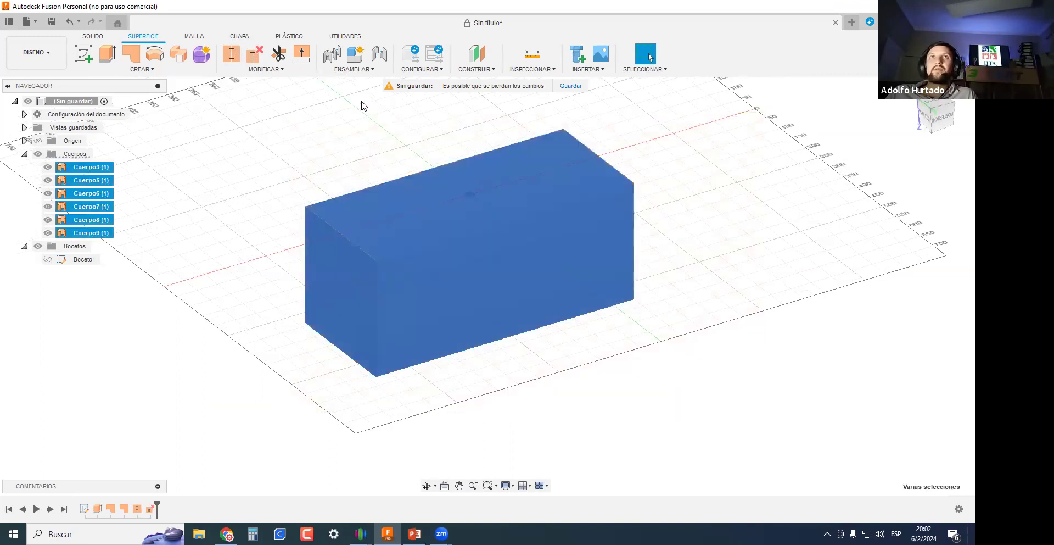
pyautogui.click(294, 136)
pyautogui.click(266, 69)
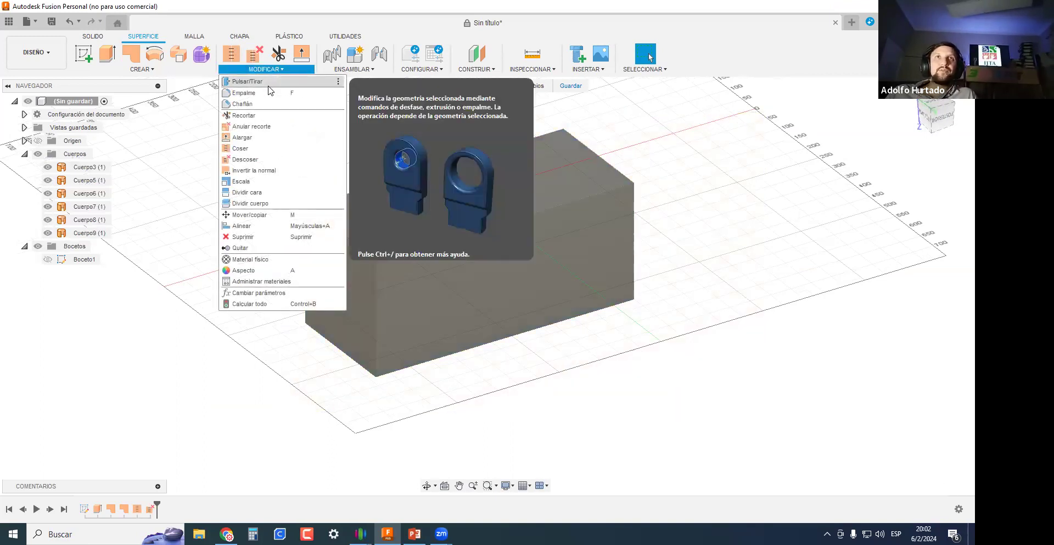
pyautogui.scroll(-2, 461, 314)
pyautogui.keyDown('shift'); pyautogui.moveTo(635, 328); pyautogui.dragTo(450, 280, button='middle'); pyautogui.keyUp('shift')
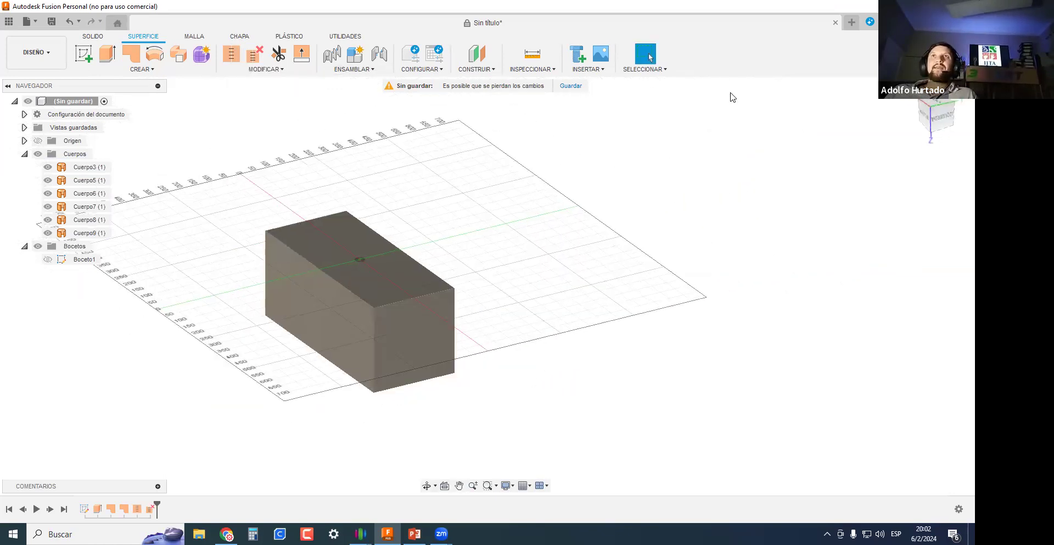
# Start a new design and sketch a circle on the horizontal plane, centred on the X axis near the origin, and finish the sketch.
pyautogui.click(851, 22)
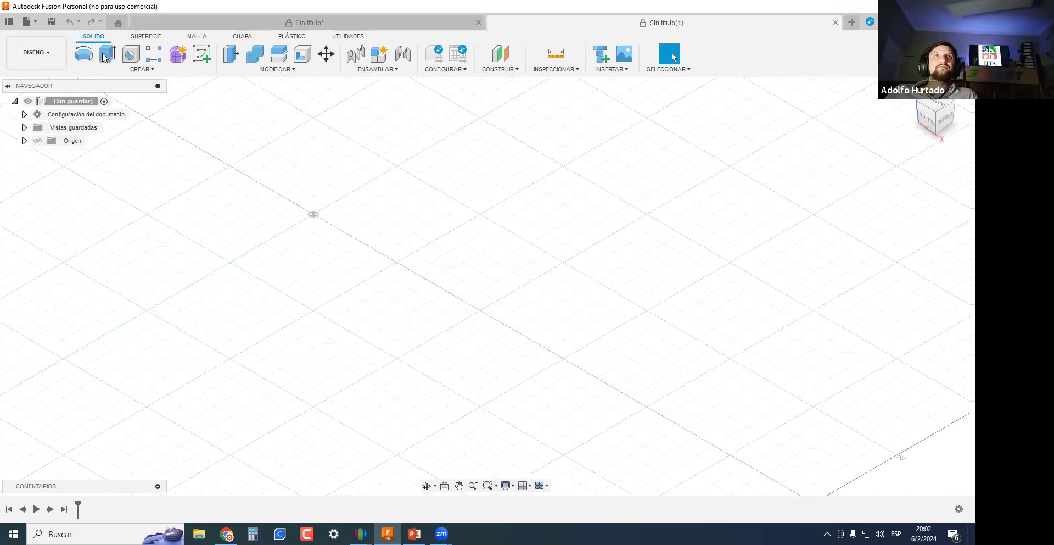
pyautogui.click(202, 54)
pyautogui.click(336, 217)
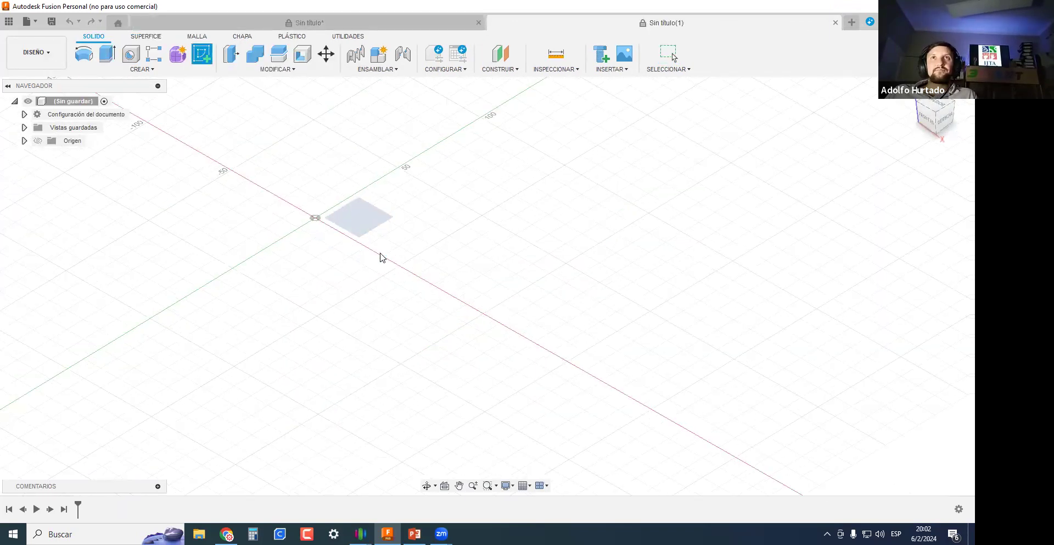
pyautogui.press('c')
pyautogui.click(368, 249)
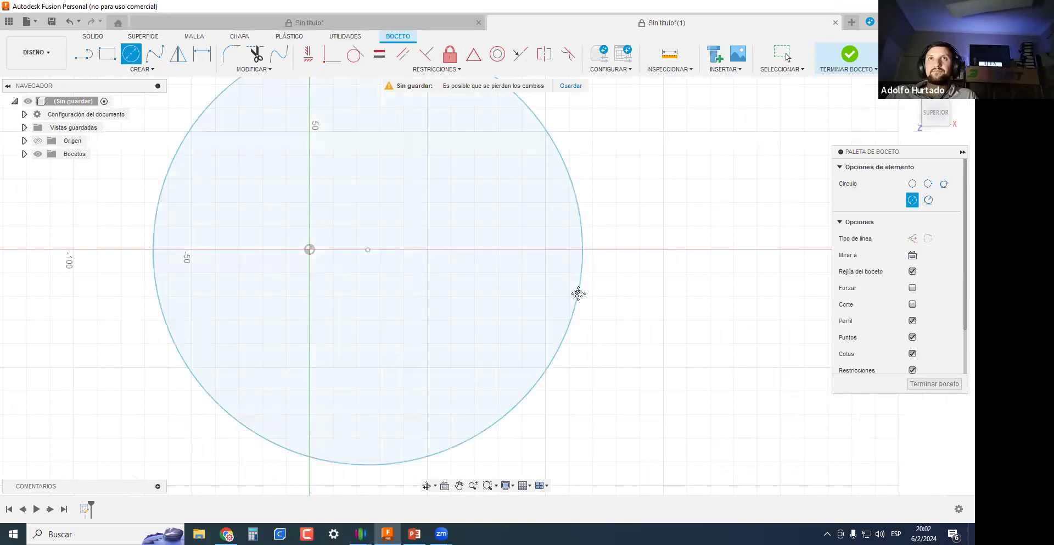
pyautogui.click(579, 293)
pyautogui.click(927, 385)
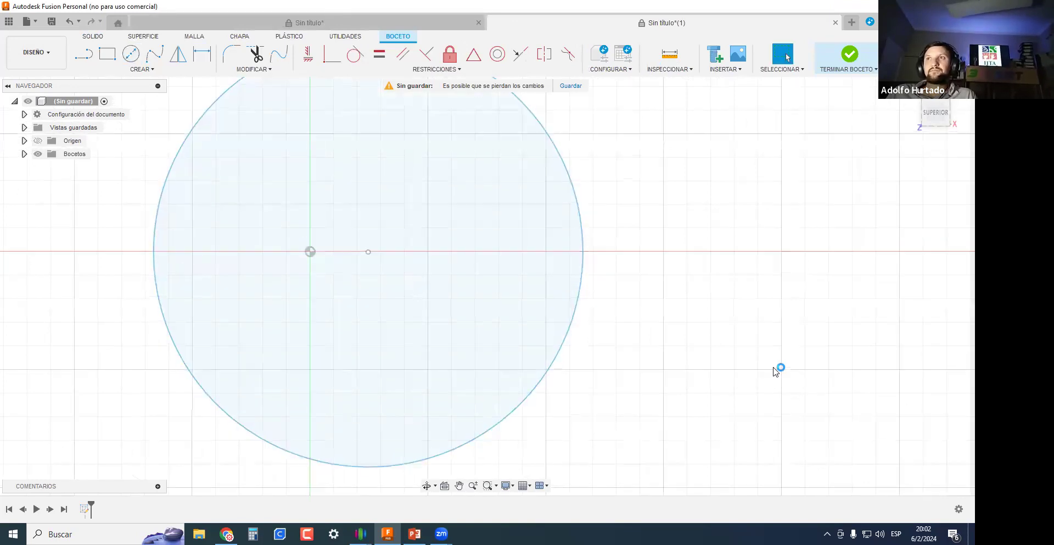
# Extrude the circle upward about 173 mm as a new solid body.
pyautogui.press('e')
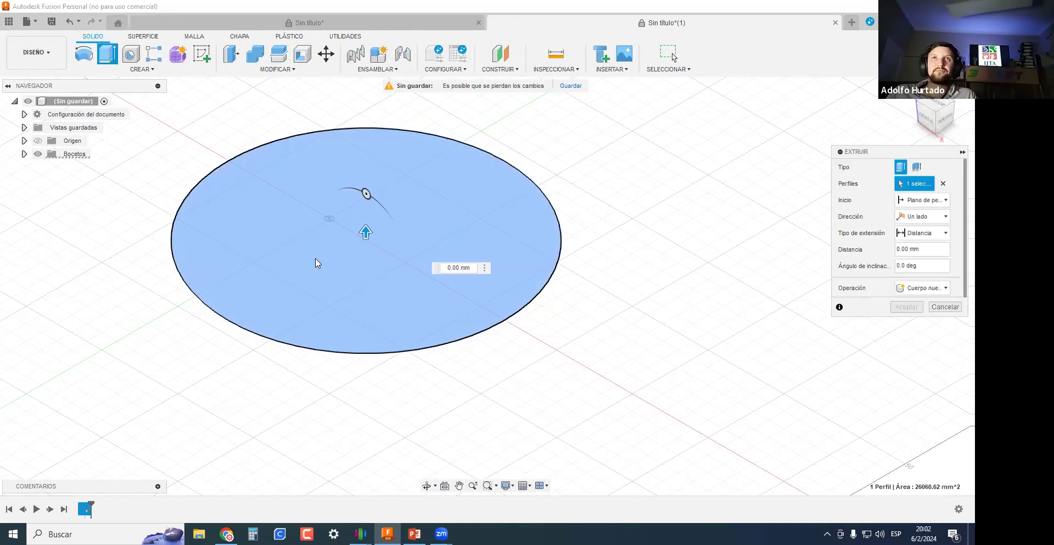
pyautogui.moveTo(365, 234); pyautogui.dragTo(365, 141)
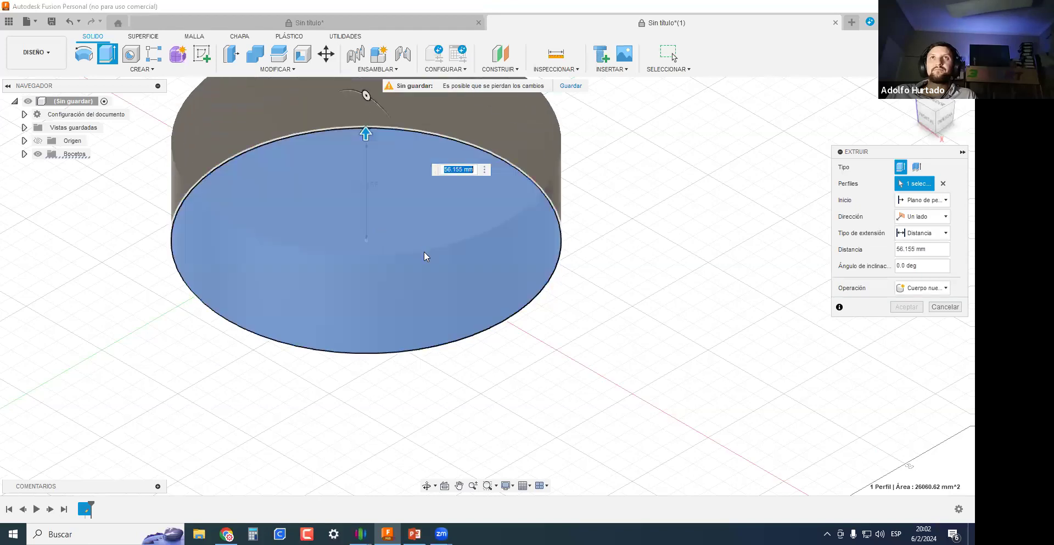
pyautogui.scroll(-2, 381, 285)
pyautogui.moveTo(381, 286); pyautogui.dragTo(382, 116)
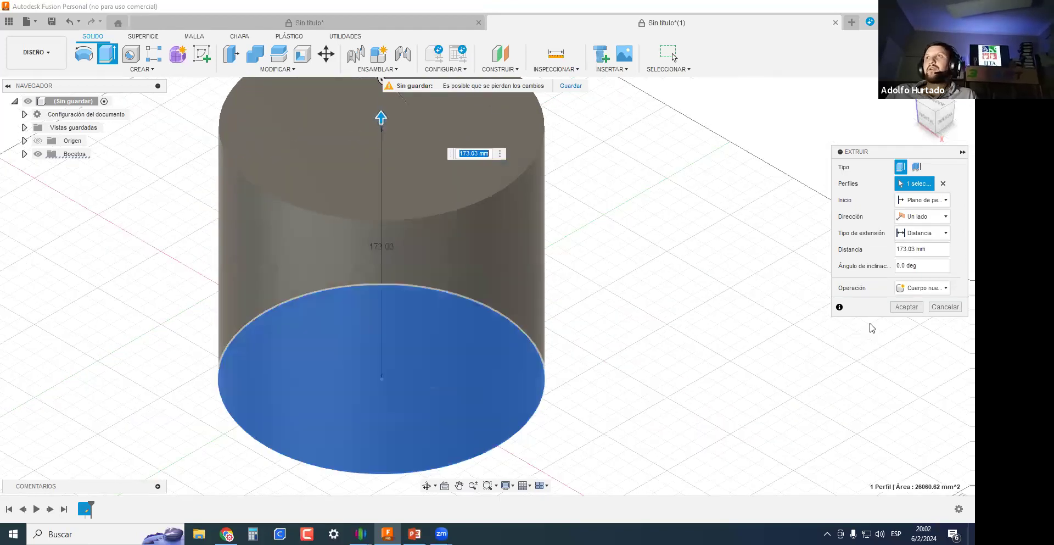
pyautogui.click(907, 306)
pyautogui.scroll(-5, 494, 308)
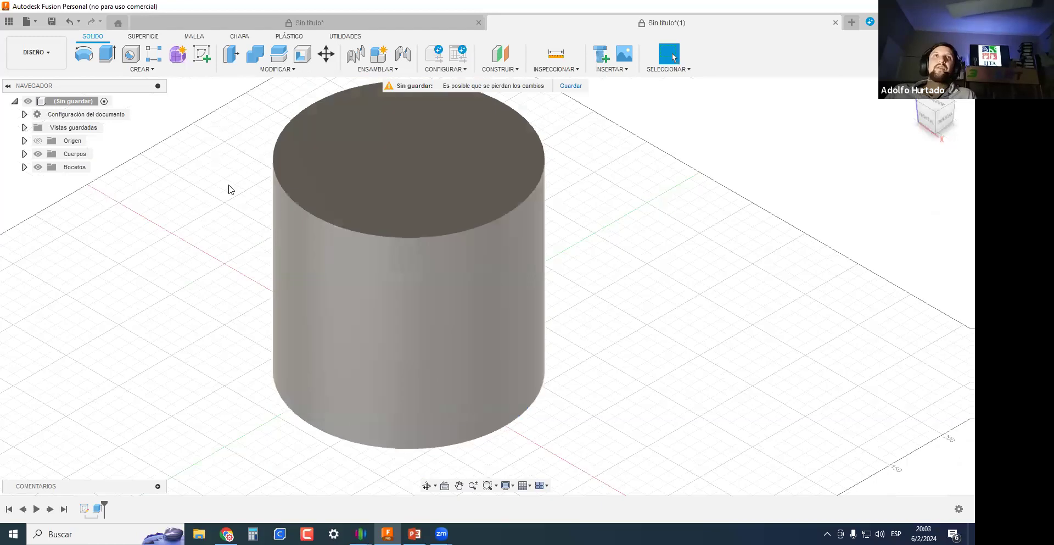
pyautogui.moveTo(137, 279); pyautogui.dragTo(274, 300, button='middle')
pyautogui.scroll(-2, 274, 299)
# Open the appearance settings and review the colour and roughness settings of the Acero - Satinado appearance.
pyautogui.click(272, 70)
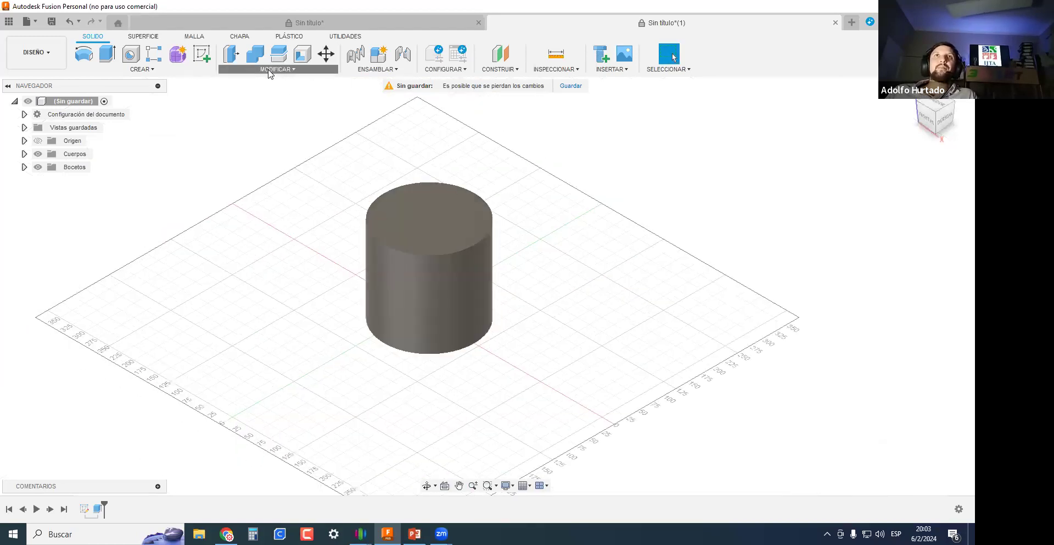
pyautogui.click(250, 293)
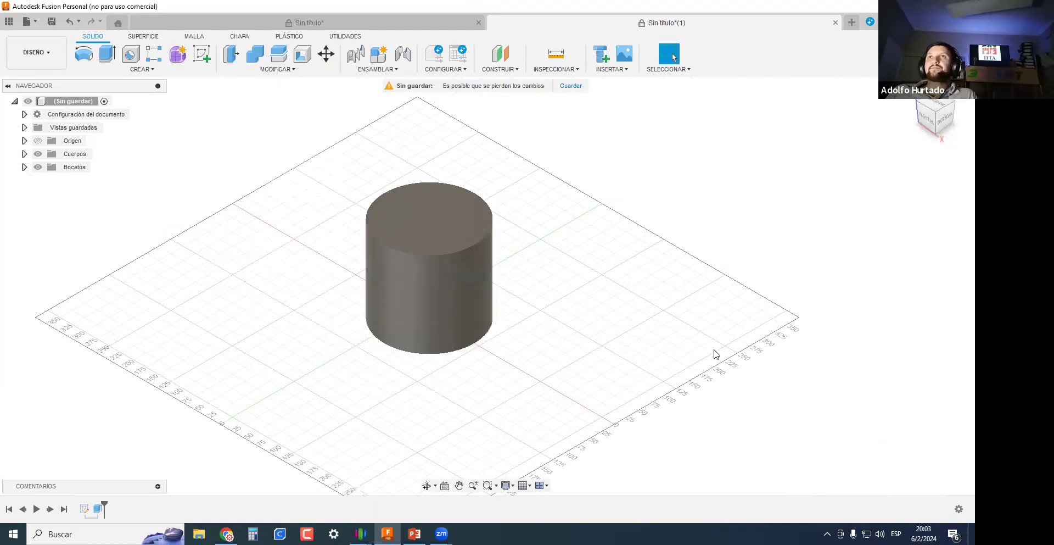
pyautogui.scroll(4, 308, 313)
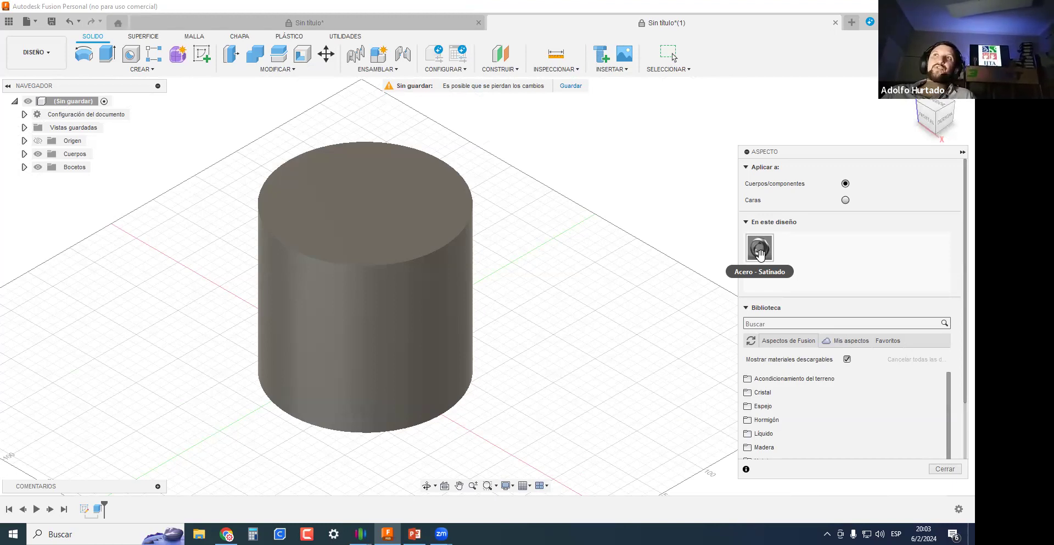
pyautogui.doubleClick(760, 251)
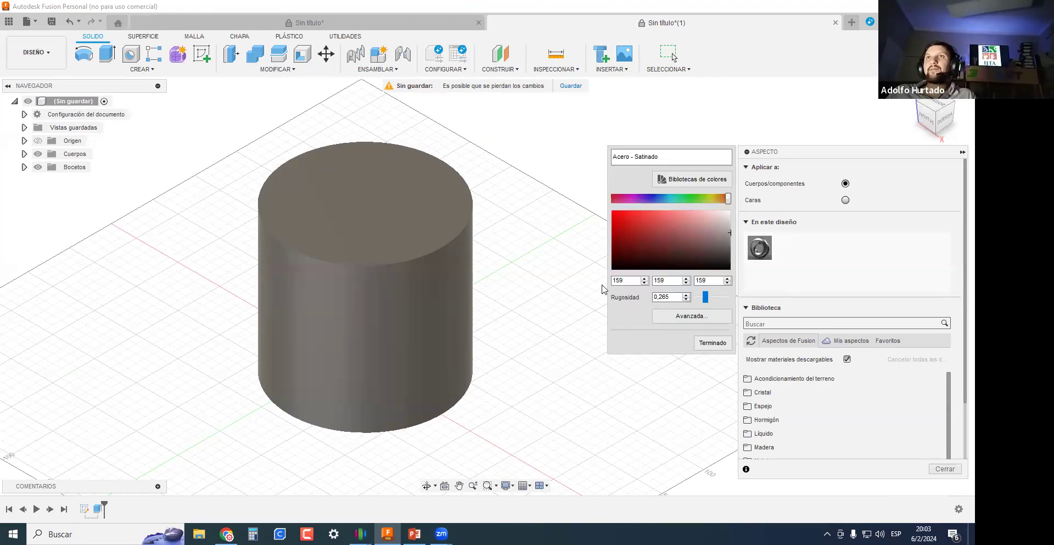
pyautogui.click(708, 280)
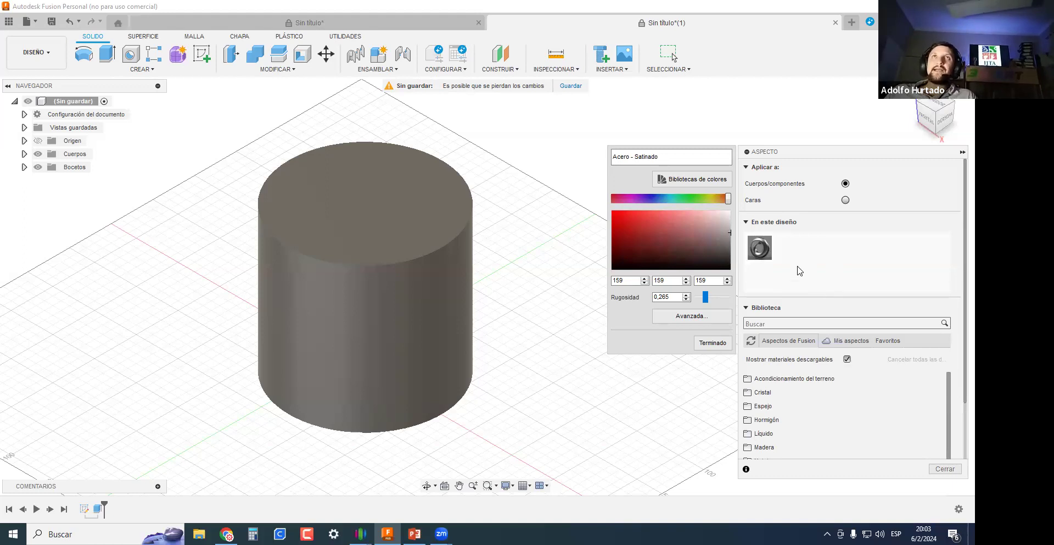
pyautogui.click(484, 316)
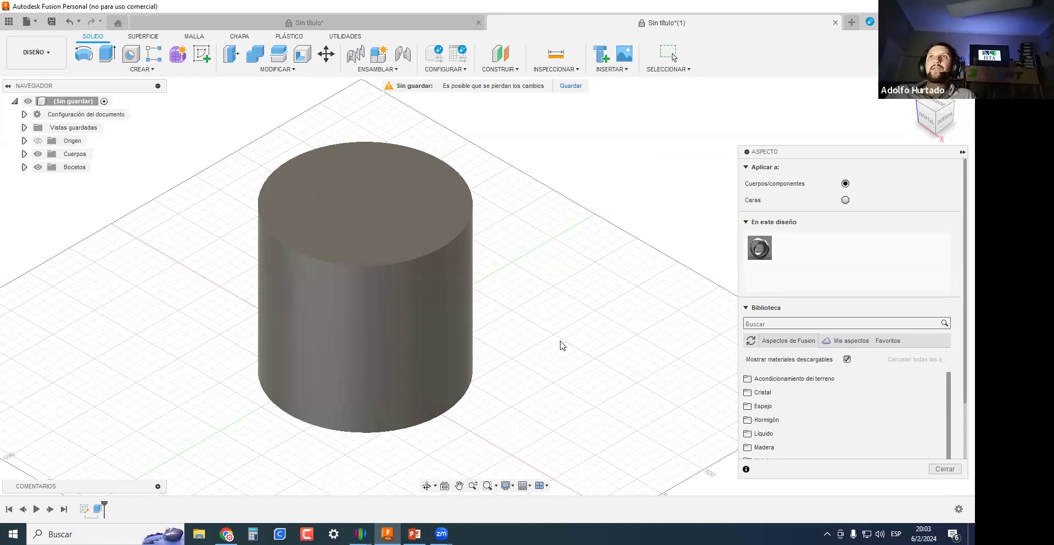
# Try the textured glass appearance Cristal - Esmerilado on the cylinder, close the appearance settings, and undo the change.
pyautogui.click(760, 393)
pyautogui.click(773, 409)
pyautogui.moveTo(773, 422); pyautogui.dragTo(404, 292)
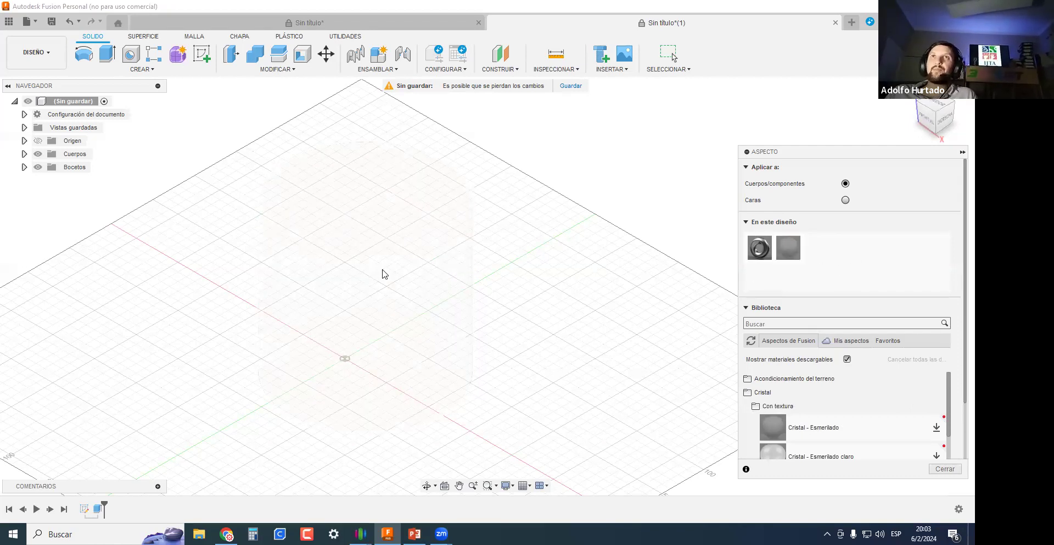
pyautogui.moveTo(789, 247); pyautogui.dragTo(415, 290)
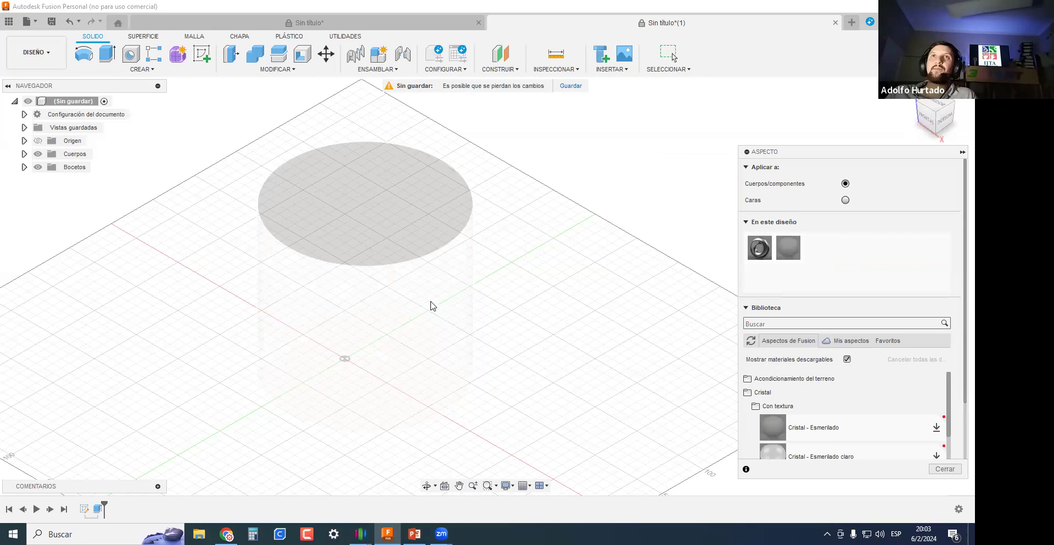
pyautogui.press('Escape')
pyautogui.hotkey('ctrl', 'z')
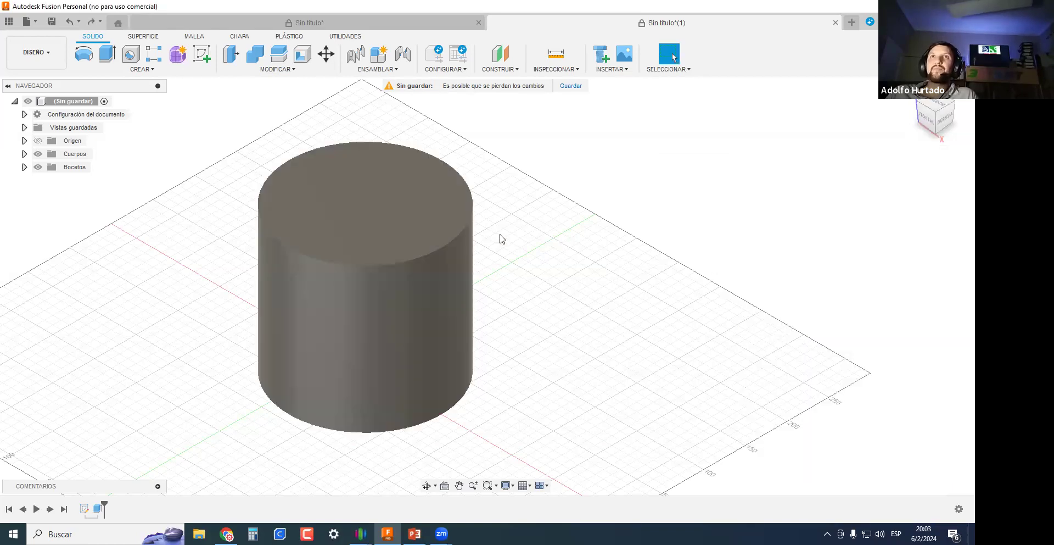
# Examine the solid cylinder's outer faces from above, the side and below, selecting individual faces.
pyautogui.scroll(-2, 531, 278)
pyautogui.moveTo(467, 262); pyautogui.dragTo(502, 258, button='middle')
pyautogui.scroll(2, 536, 191)
pyautogui.scroll(-2, 574, 260)
pyautogui.moveTo(607, 329); pyautogui.dragTo(454, 304, button='middle')
pyautogui.keyDown('shift'); pyautogui.moveTo(454, 303); pyautogui.dragTo(621, 252, button='middle'); pyautogui.keyUp('shift')
pyautogui.click(431, 339)
pyautogui.keyDown('shift'); pyautogui.moveTo(582, 355); pyautogui.dragTo(571, 192, button='middle'); pyautogui.keyUp('shift')
pyautogui.click(392, 367)
pyautogui.keyDown('shift'); pyautogui.moveTo(666, 317); pyautogui.dragTo(805, 144, button='middle'); pyautogui.keyUp('shift')
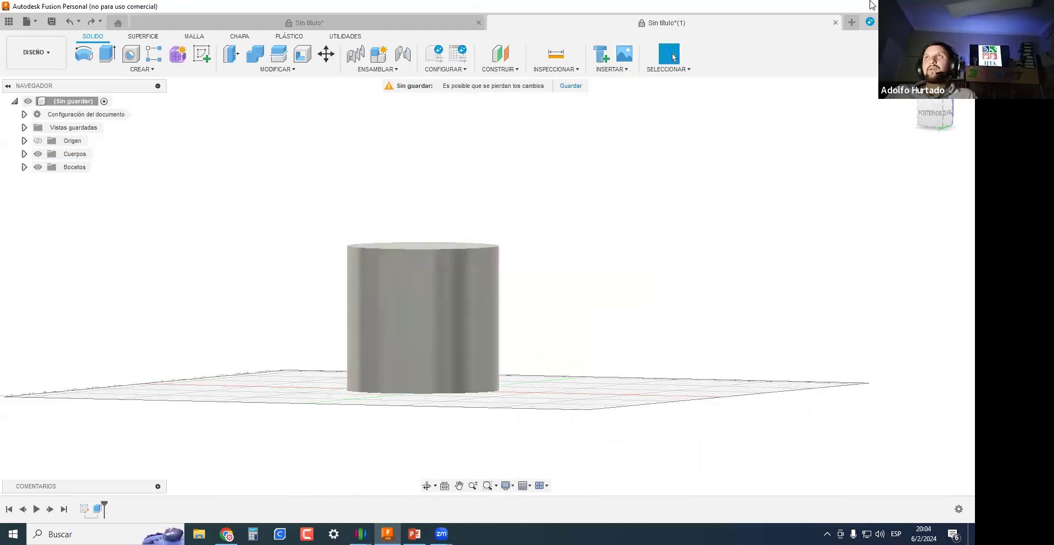
# Start a new design, sketch an open three-point fit spline above the origin on the horizontal plane, and finish the sketch.
pyautogui.hotkey('ctrl', 'n')
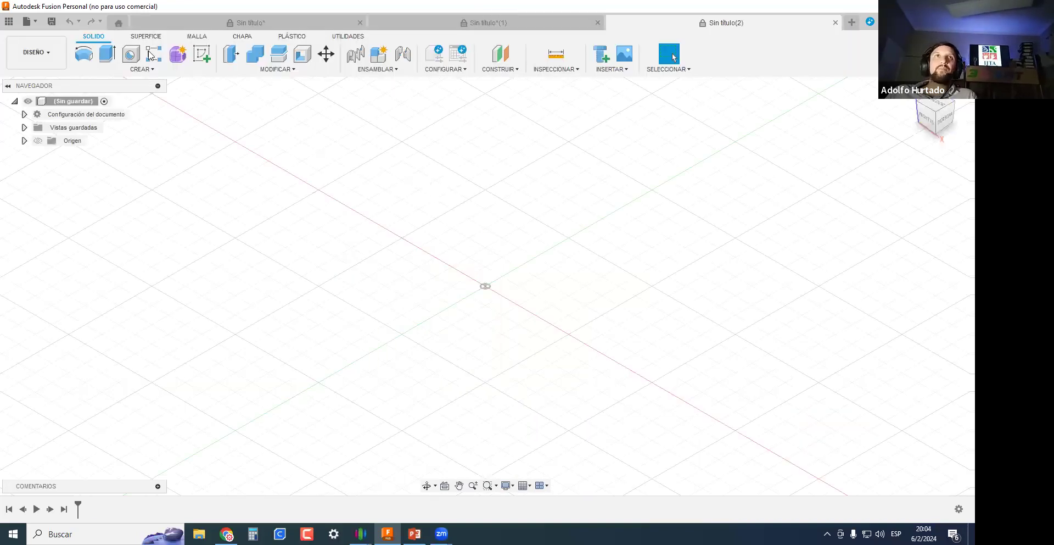
pyautogui.click(202, 54)
pyautogui.click(542, 283)
pyautogui.click(155, 53)
pyautogui.click(256, 227)
pyautogui.click(388, 166)
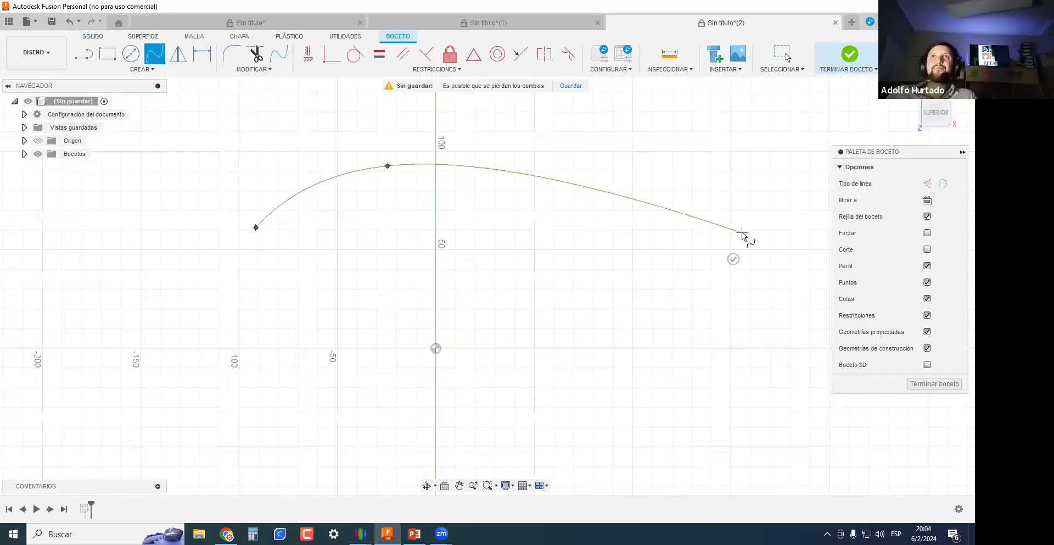
pyautogui.doubleClick(743, 233)
pyautogui.click(933, 383)
# Extrude the spline upward with the surface Extrude command to make a tall curved wall as a new body.
pyautogui.moveTo(706, 364)
pyautogui.keyDown('shift'); pyautogui.mouseDown(button='middle')
pyautogui.moveTo(522, 313)
pyautogui.moveTo(478, 337)
pyautogui.moveTo(209, 347)
pyautogui.moveTo(386, 368)
pyautogui.moveTo(363, 286)
pyautogui.moveTo(252, 308)
pyautogui.moveTo(172, 73)
pyautogui.mouseUp(button='middle'); pyautogui.keyUp('shift')
pyautogui.click(143, 36)
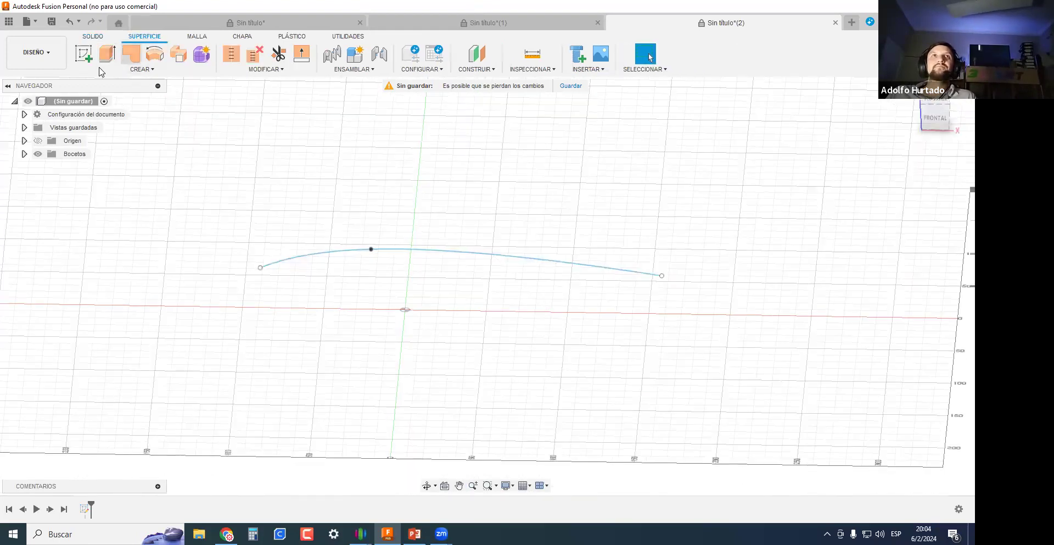
pyautogui.click(107, 54)
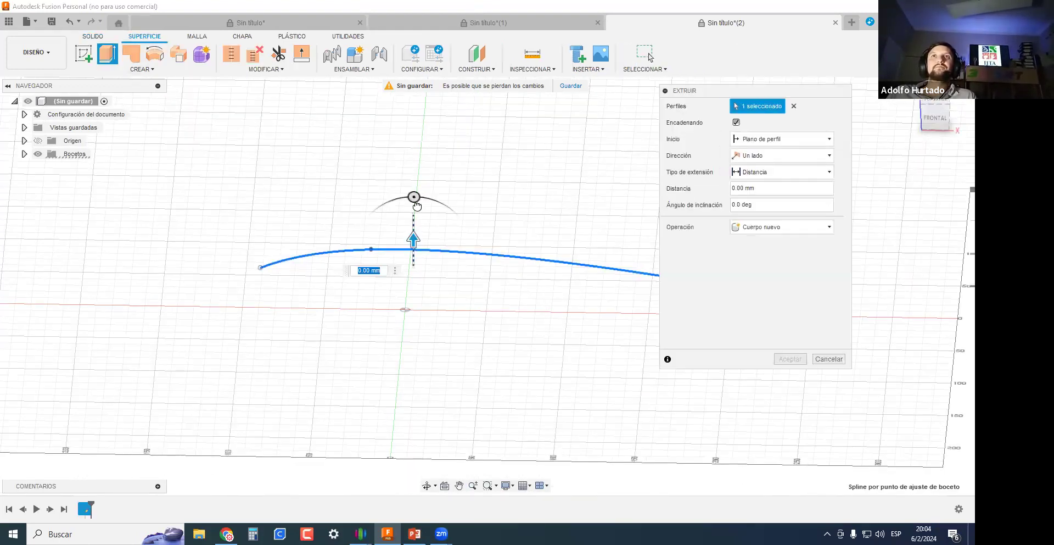
pyautogui.moveTo(418, 206); pyautogui.dragTo(409, 63)
pyautogui.scroll(-2, 442, 289)
pyautogui.moveTo(431, 236); pyautogui.dragTo(389, 418, button='middle')
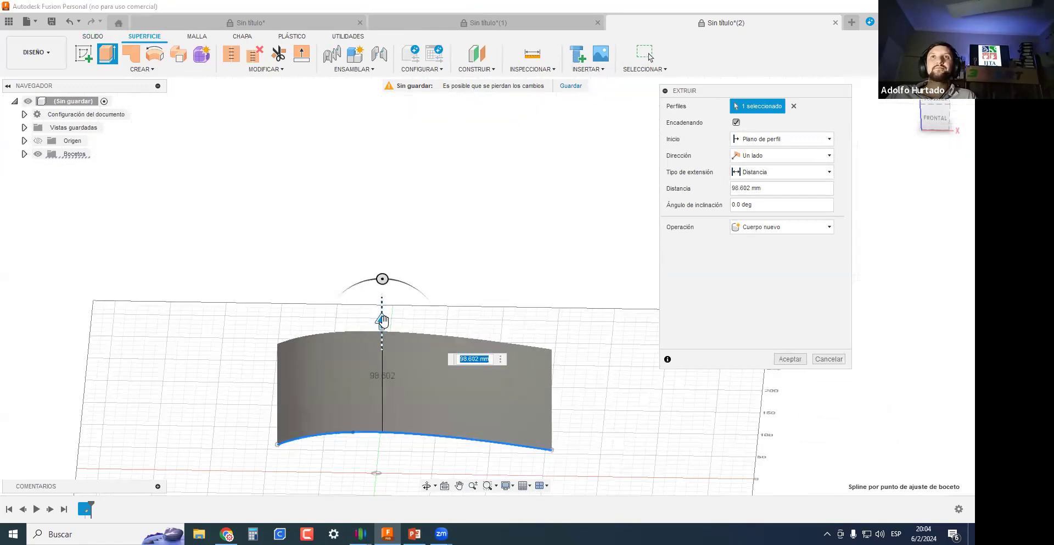
pyautogui.moveTo(384, 321); pyautogui.dragTo(392, 160)
pyautogui.press('Return')
pyautogui.scroll(-2, 604, 430)
pyautogui.keyDown('shift'); pyautogui.moveTo(578, 414); pyautogui.dragTo(282, 393, button='middle'); pyautogui.keyUp('shift')
pyautogui.scroll(3, 213, 475)
pyautogui.keyDown('shift'); pyautogui.moveTo(213, 475); pyautogui.dragTo(419, 323, button='middle'); pyautogui.keyUp('shift')
# Recolour the surface's Acero - Satinado appearance to teal with RGB 100, 179, 171, check the reverse side, and close the appearance settings.
pyautogui.click(419, 322)
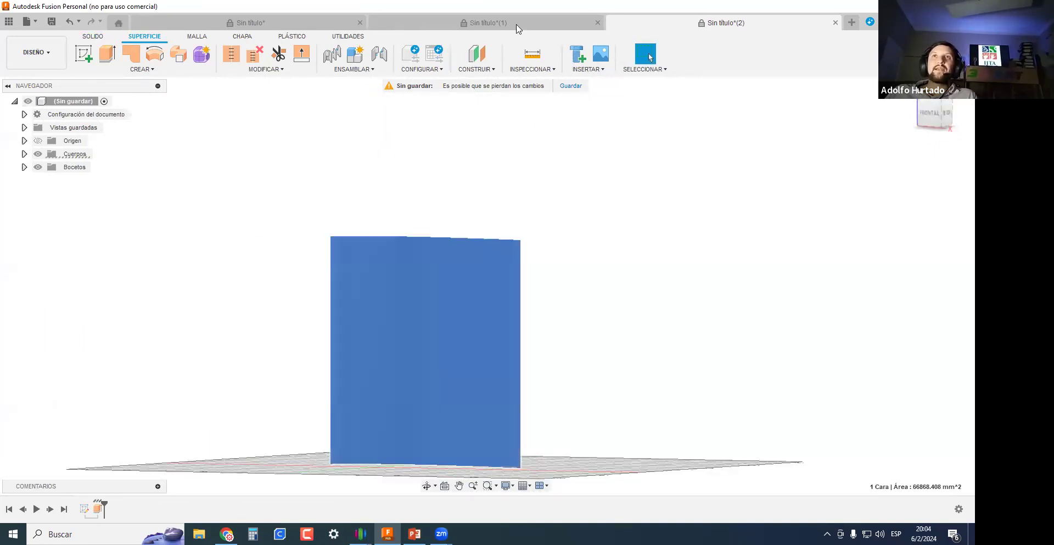
pyautogui.keyDown('shift'); pyautogui.moveTo(455, 157); pyautogui.dragTo(645, 210, button='middle'); pyautogui.keyUp('shift')
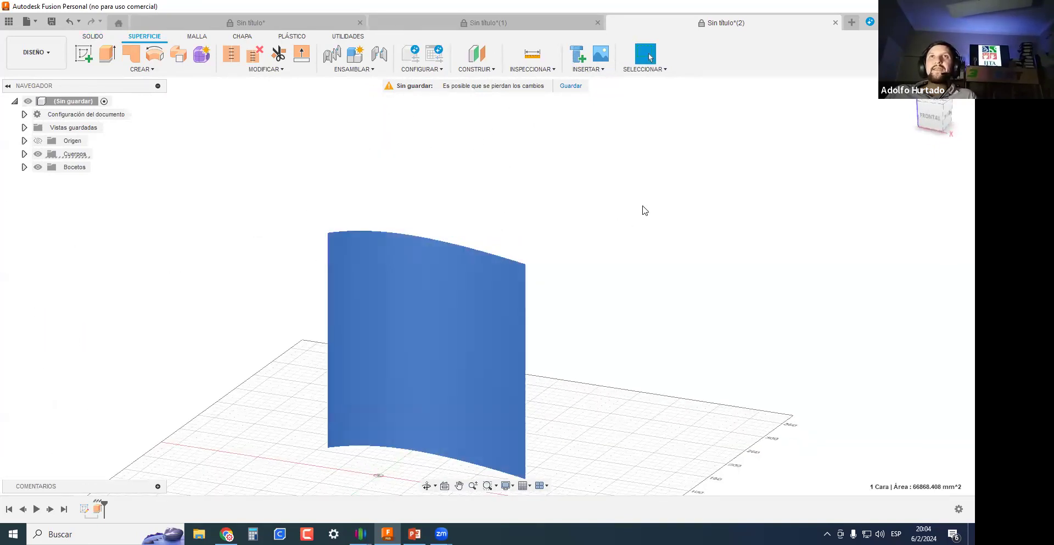
pyautogui.press('a')
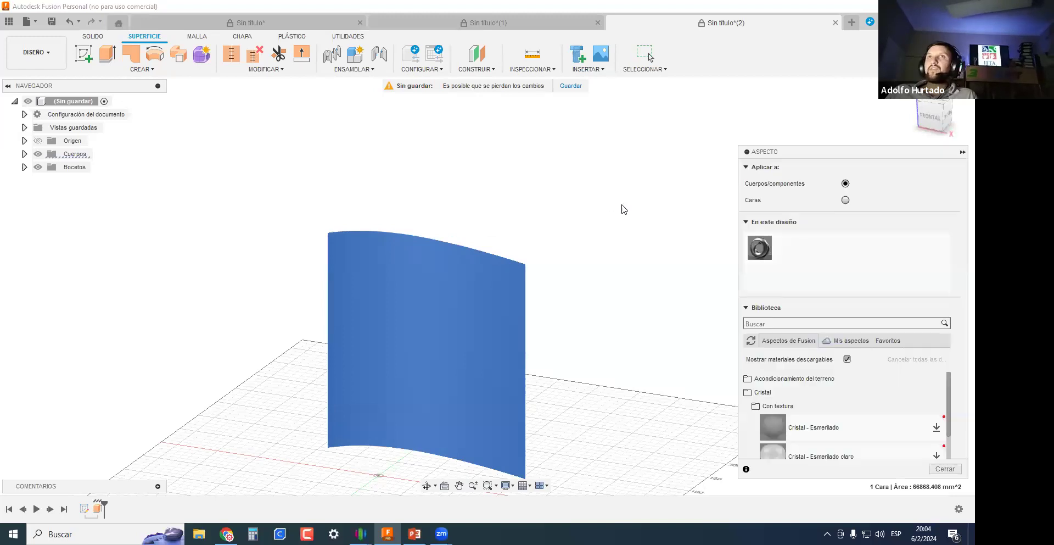
pyautogui.doubleClick(758, 247)
pyautogui.moveTo(725, 199); pyautogui.dragTo(694, 239)
pyautogui.click(816, 252)
pyautogui.doubleClick(759, 246)
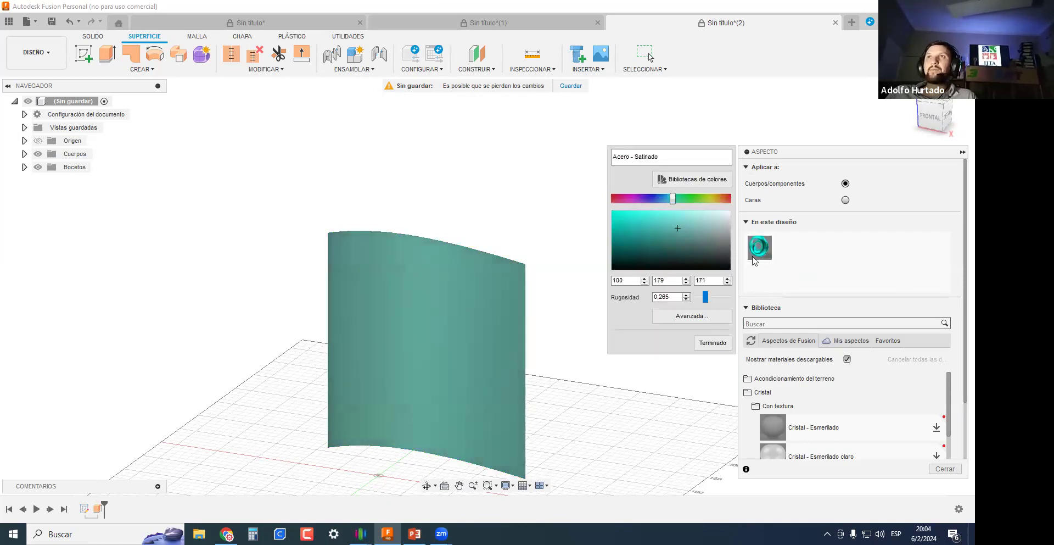
pyautogui.click(872, 263)
pyautogui.keyDown('shift'); pyautogui.moveTo(578, 263); pyautogui.dragTo(426, 299, button='middle'); pyautogui.keyUp('shift')
pyautogui.click(498, 334)
pyautogui.scroll(3, 500, 328)
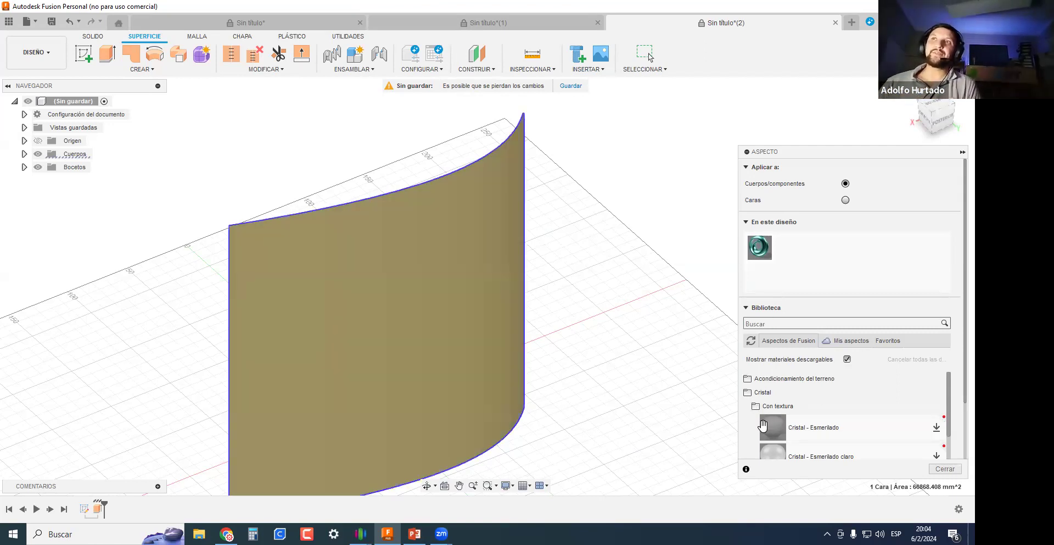
pyautogui.click(944, 470)
# Select the curved surface and compare its front and back sides.
pyautogui.keyDown('shift'); pyautogui.moveTo(628, 330); pyautogui.dragTo(445, 276, button='middle'); pyautogui.keyUp('shift')
pyautogui.click(446, 272)
pyautogui.moveTo(459, 310); pyautogui.dragTo(453, 236, button='middle')
pyautogui.scroll(3, 453, 234)
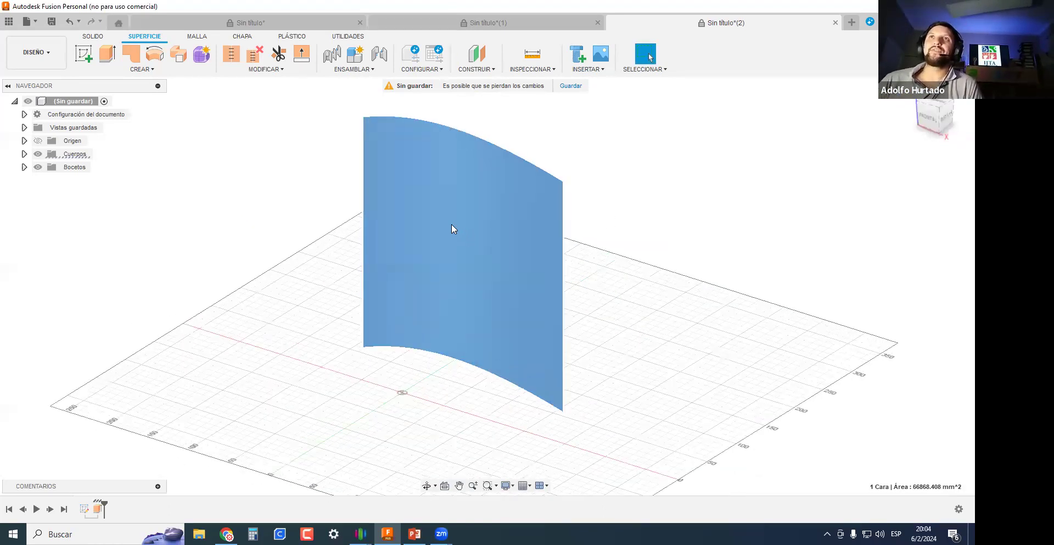
pyautogui.click(637, 305)
pyautogui.scroll(-3, 718, 304)
pyautogui.moveTo(717, 303)
pyautogui.keyDown('shift'); pyautogui.mouseDown(button='middle')
pyautogui.moveTo(629, 297)
pyautogui.moveTo(579, 259)
pyautogui.moveTo(538, 261)
pyautogui.mouseUp(button='middle'); pyautogui.keyUp('shift')
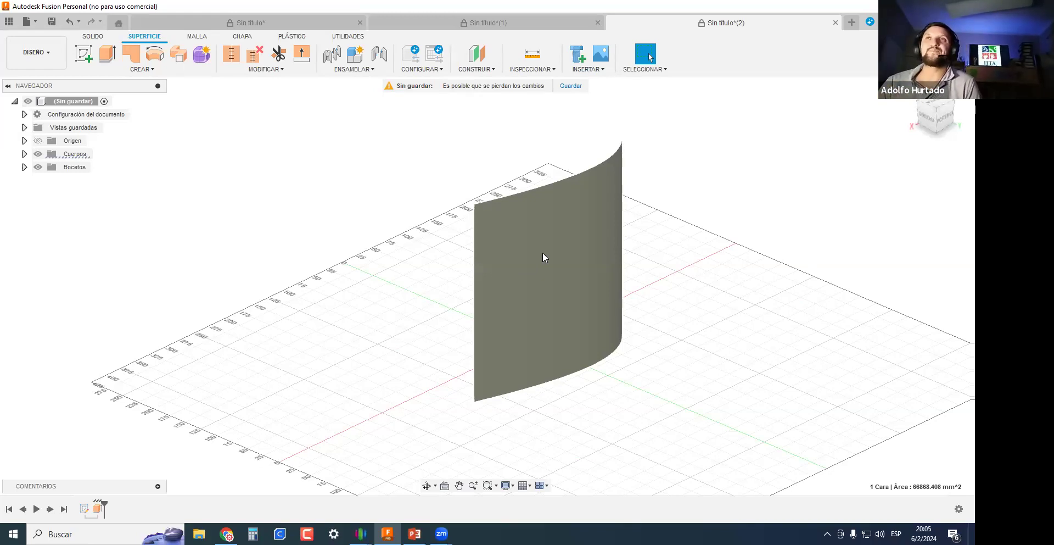
pyautogui.moveTo(820, 343); pyautogui.dragTo(731, 355, button='middle')
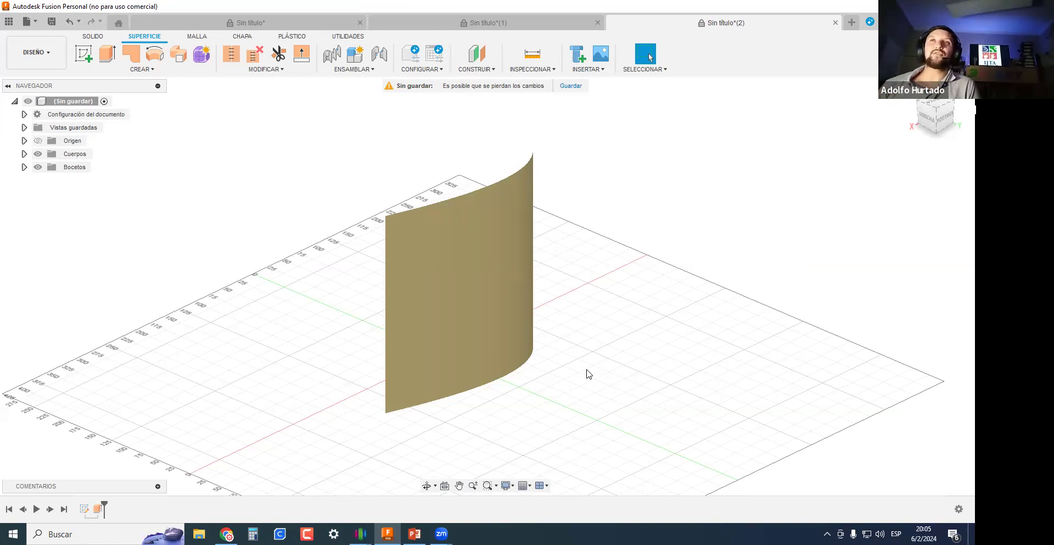
# Examine the teal side of the surface and its thin edges close up and from several angles.
pyautogui.keyDown('shift'); pyautogui.moveTo(492, 370); pyautogui.dragTo(563, 264, button='middle'); pyautogui.keyUp('shift')
pyautogui.scroll(5, 557, 278)
pyautogui.scroll(-4, 554, 291)
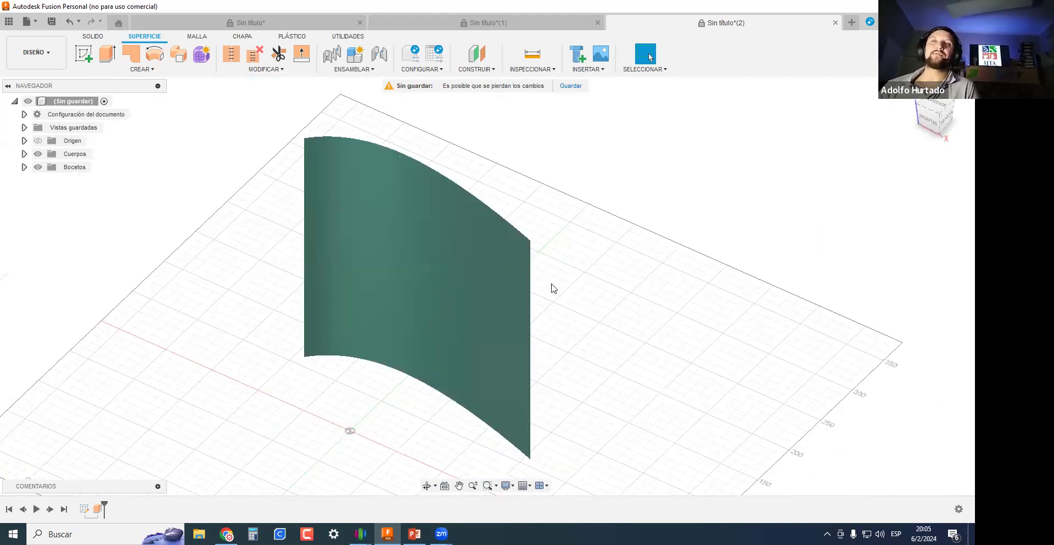
pyautogui.scroll(-2, 552, 290)
pyautogui.moveTo(593, 307)
pyautogui.keyDown('shift'); pyautogui.mouseDown(button='middle')
pyautogui.moveTo(592, 329)
pyautogui.moveTo(567, 338)
pyautogui.moveTo(496, 315)
pyautogui.moveTo(604, 320)
pyautogui.mouseUp(button='middle'); pyautogui.keyUp('shift')
pyautogui.click(336, 183)
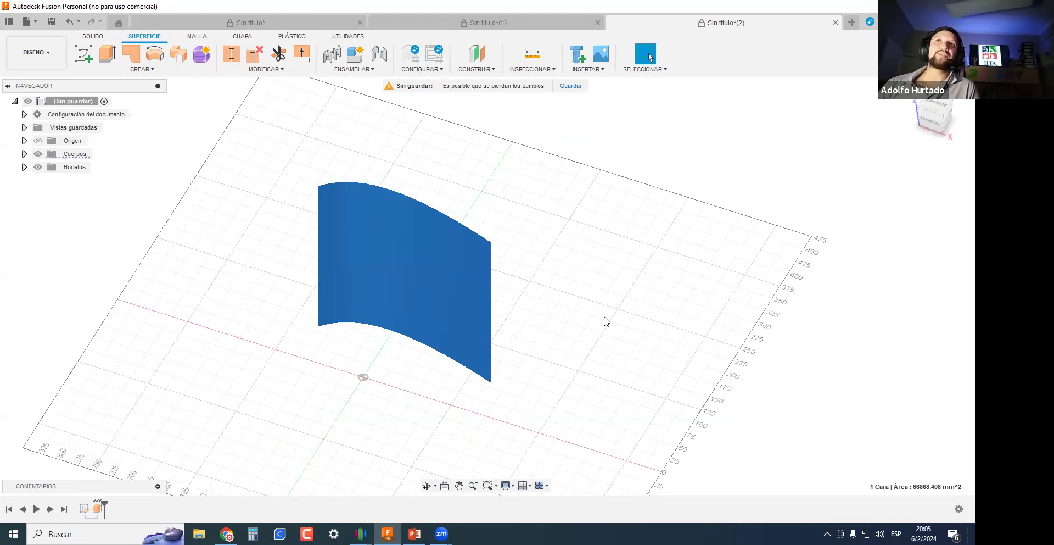
pyautogui.keyDown('shift'); pyautogui.moveTo(613, 305); pyautogui.dragTo(594, 336, button='middle'); pyautogui.keyUp('shift')
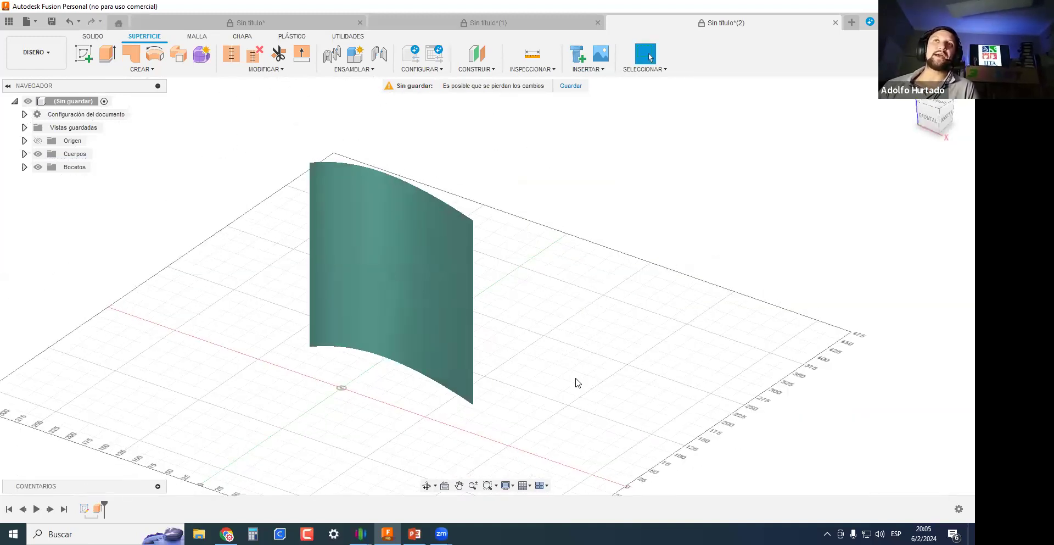
pyautogui.click(415, 255)
pyautogui.keyDown('shift'); pyautogui.moveTo(259, 394); pyautogui.dragTo(616, 332, button='middle'); pyautogui.keyUp('shift')
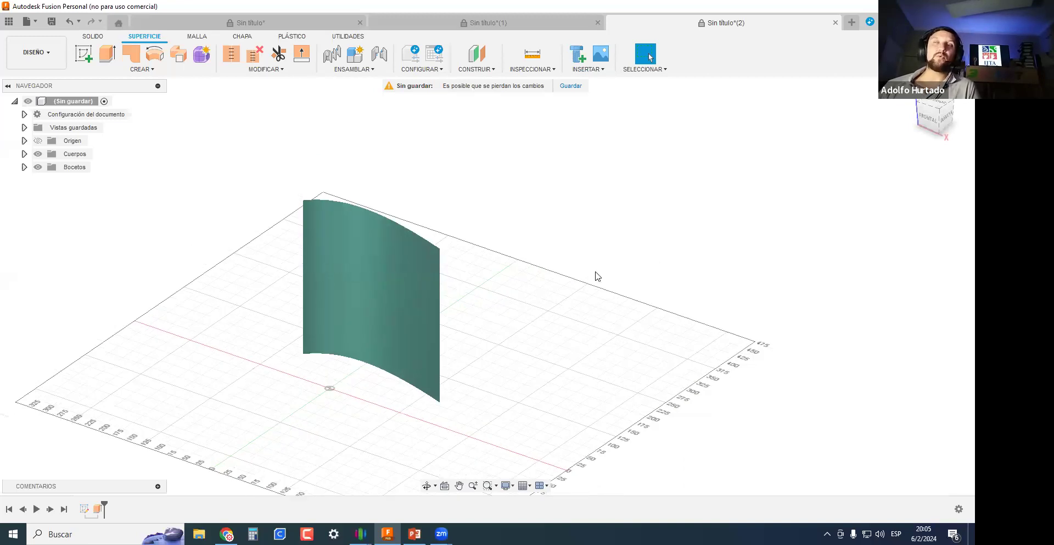
# Reverse the normal of the curved surface wall with Invertir la normal and check its swapped side colours.
pyautogui.keyDown('shift'); pyautogui.moveTo(492, 278); pyautogui.dragTo(557, 376, button='middle'); pyautogui.keyUp('shift')
pyautogui.scroll(-2, 527, 370)
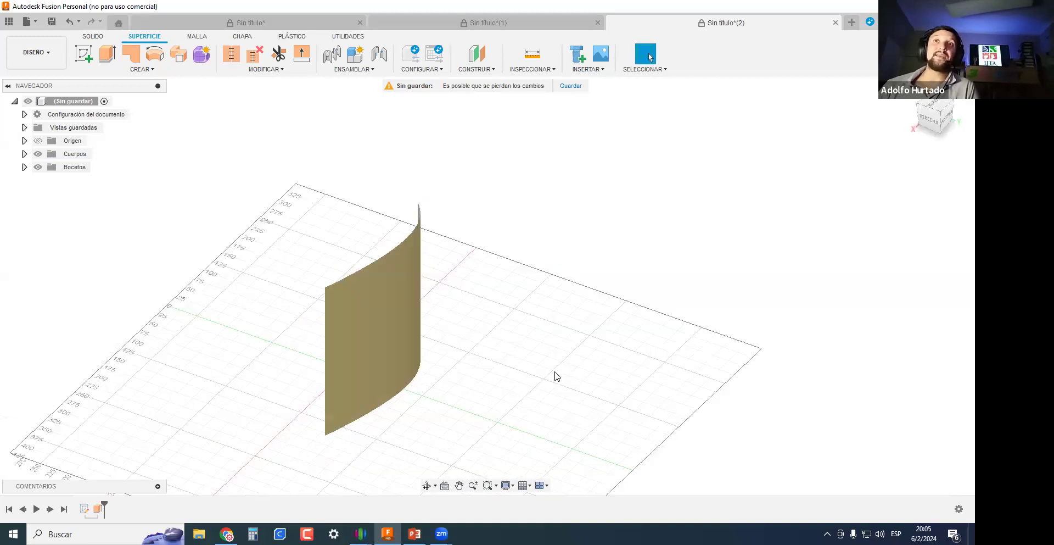
pyautogui.scroll(-1, 556, 375)
pyautogui.keyDown('shift'); pyautogui.moveTo(501, 338); pyautogui.dragTo(584, 322, button='middle'); pyautogui.keyUp('shift')
pyautogui.scroll(3, 558, 319)
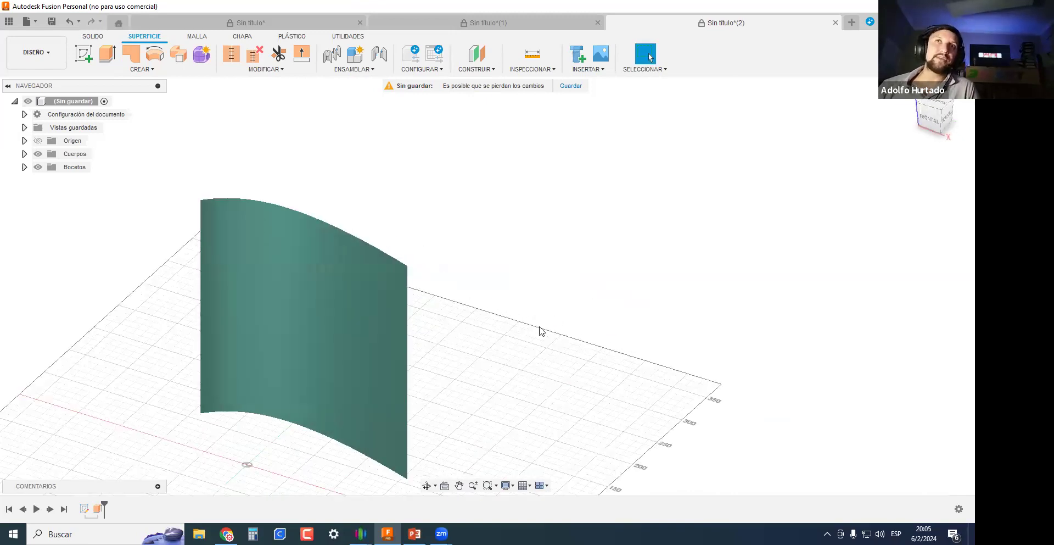
pyautogui.scroll(-2, 541, 330)
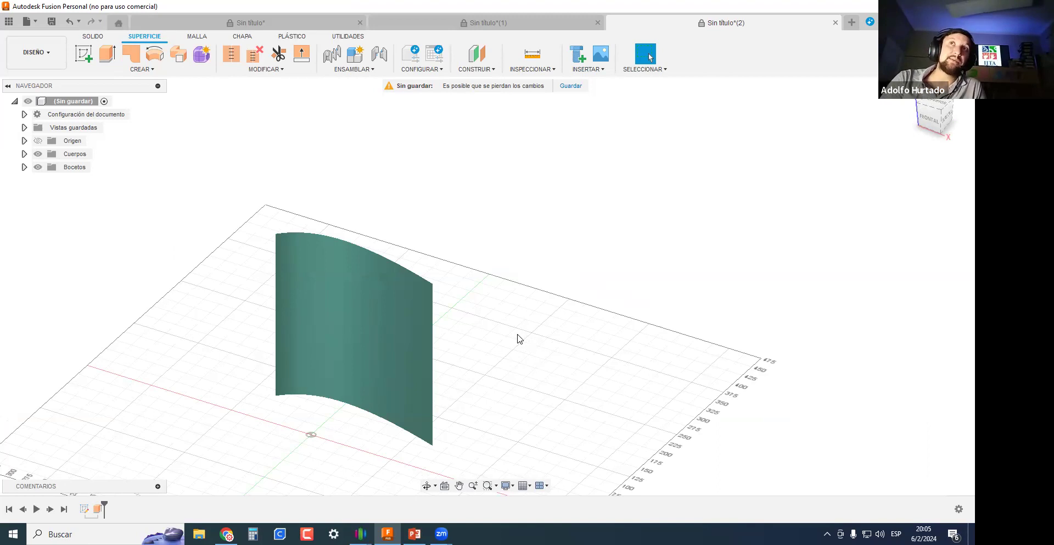
pyautogui.click(256, 70)
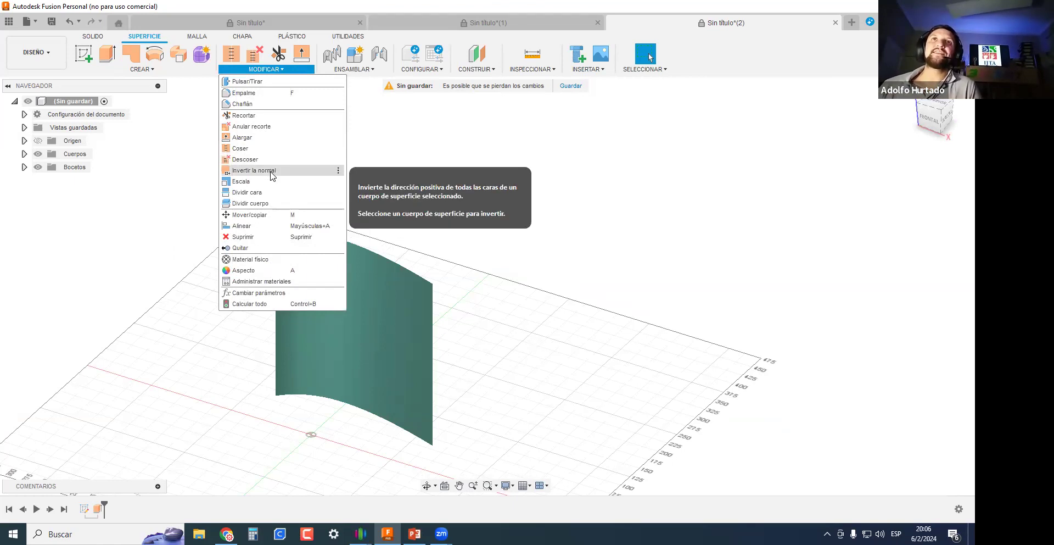
pyautogui.click(250, 170)
pyautogui.click(350, 321)
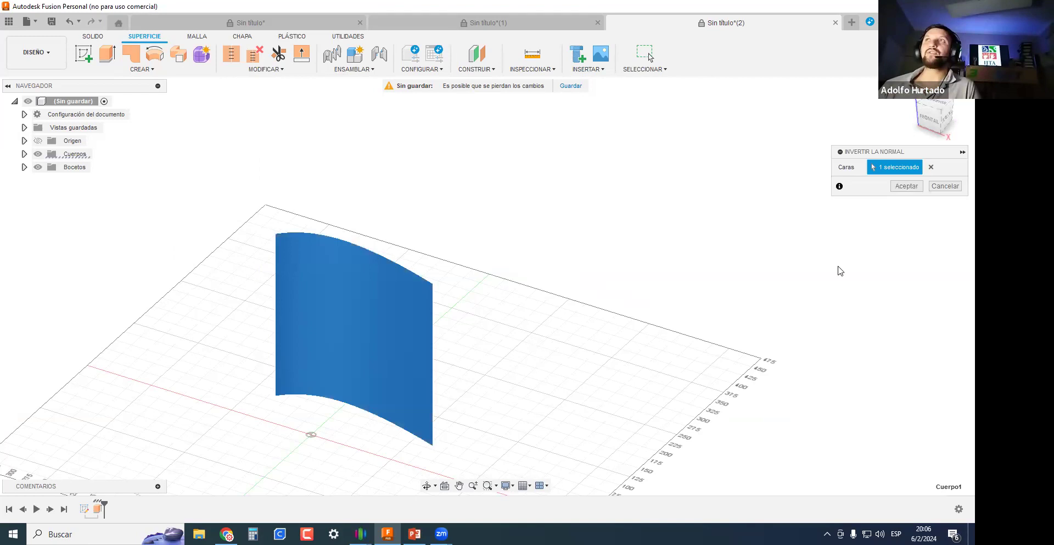
pyautogui.click(906, 187)
pyautogui.keyDown('shift'); pyautogui.moveTo(631, 317); pyautogui.dragTo(204, 239, button='middle'); pyautogui.keyUp('shift')
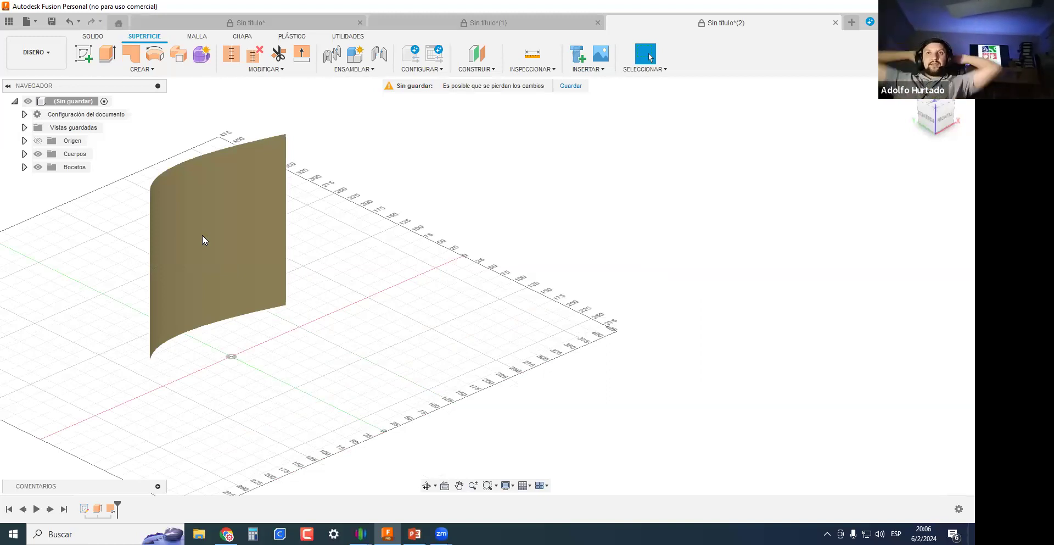
pyautogui.moveTo(202, 240); pyautogui.dragTo(242, 277, button='middle')
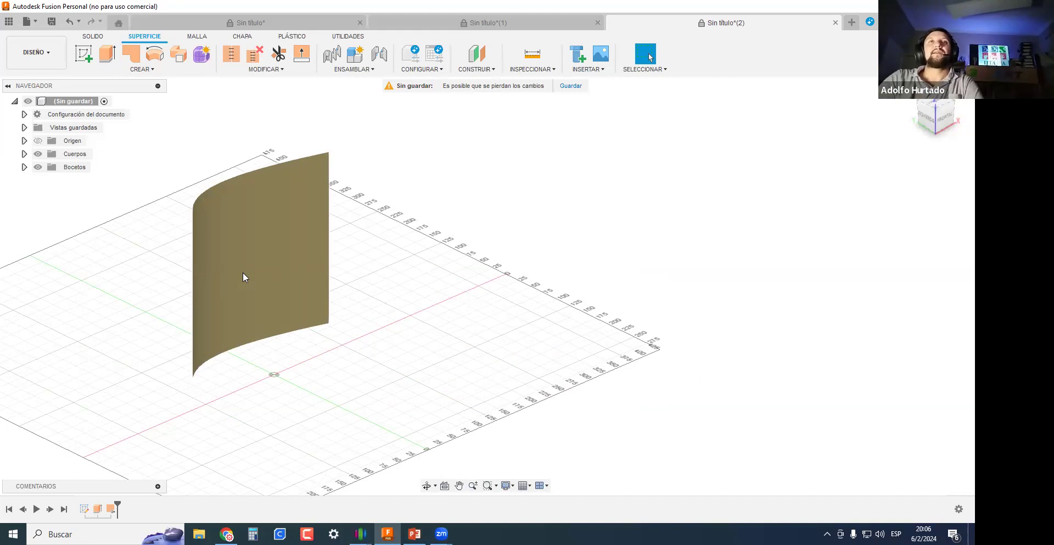
# Sketch a two-point rectangle on the horizontal origin plane beside the curved surface and finish the sketch.
pyautogui.keyDown('shift'); pyautogui.moveTo(276, 262); pyautogui.dragTo(439, 267, button='middle'); pyautogui.keyUp('shift')
pyautogui.click(83, 54)
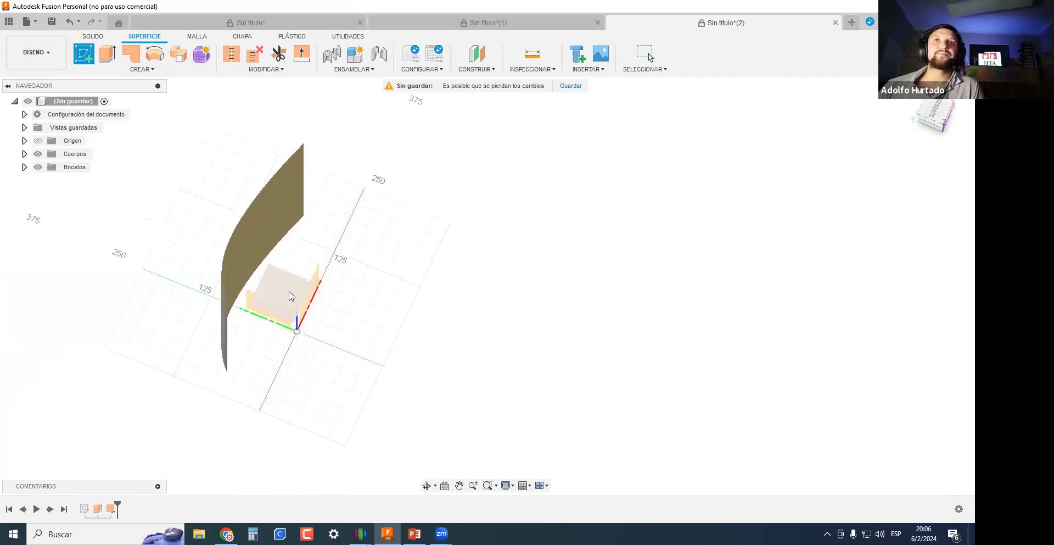
pyautogui.moveTo(459, 329)
pyautogui.mouseDown(button='middle')
pyautogui.moveTo(414, 264)
pyautogui.moveTo(482, 211)
pyautogui.moveTo(190, 295)
pyautogui.mouseUp(button='middle')
pyautogui.scroll(-1, 190, 295)
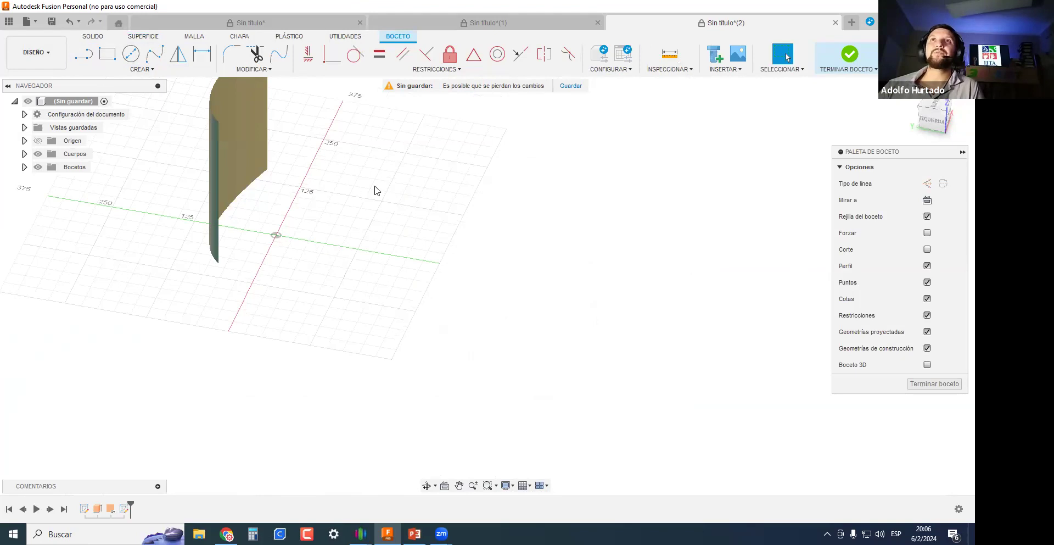
pyautogui.click(108, 54)
pyautogui.click(426, 176)
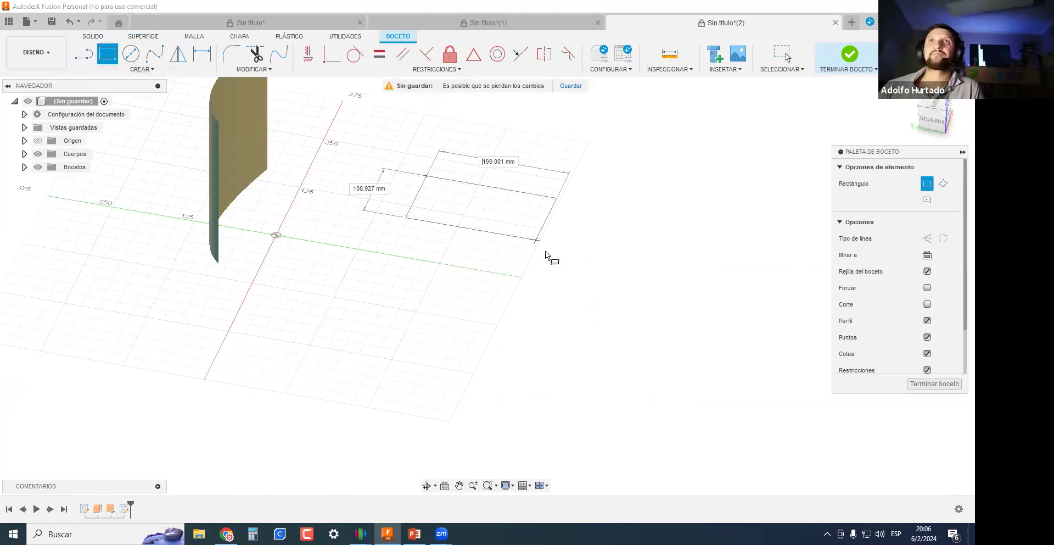
pyautogui.click(557, 268)
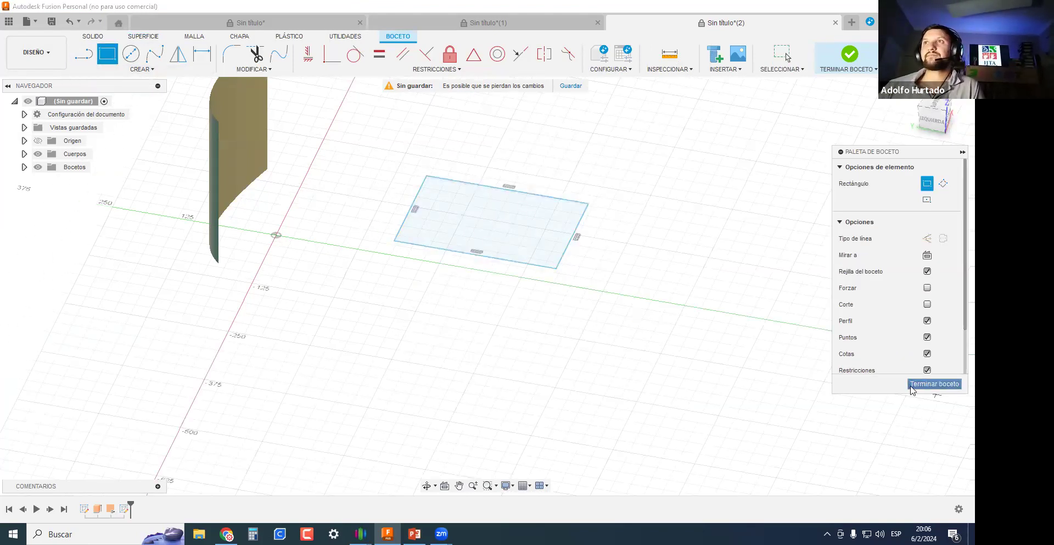
pyautogui.click(935, 383)
# Extrude the rectangle upward as a surface to form four open box walls.
pyautogui.press('e')
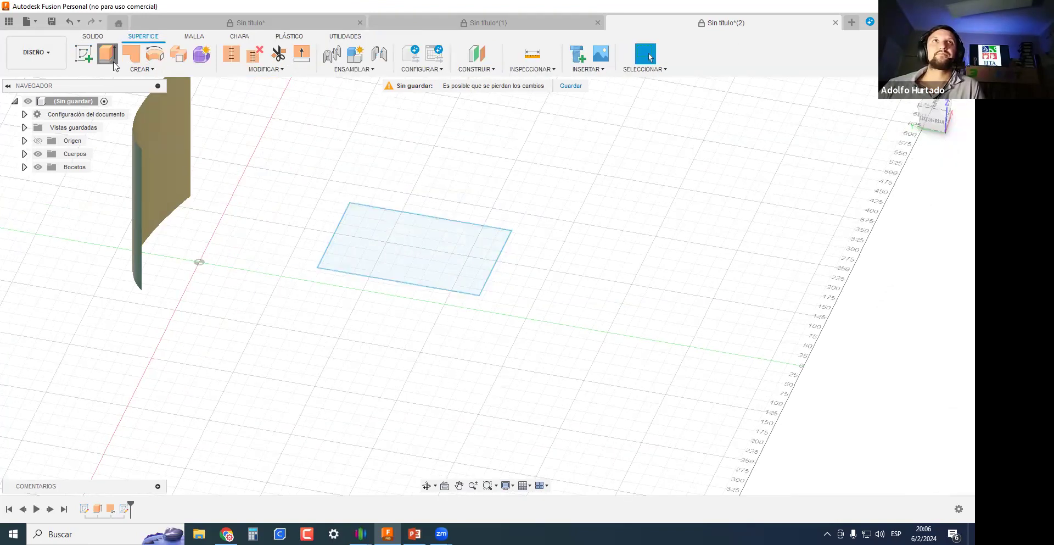
pyautogui.moveTo(415, 240); pyautogui.dragTo(411, 113)
pyautogui.press('Return')
# Close the box's top and bottom openings with Patch surfaces, using connected (G0) edges and the new body operation.
pyautogui.click(130, 51)
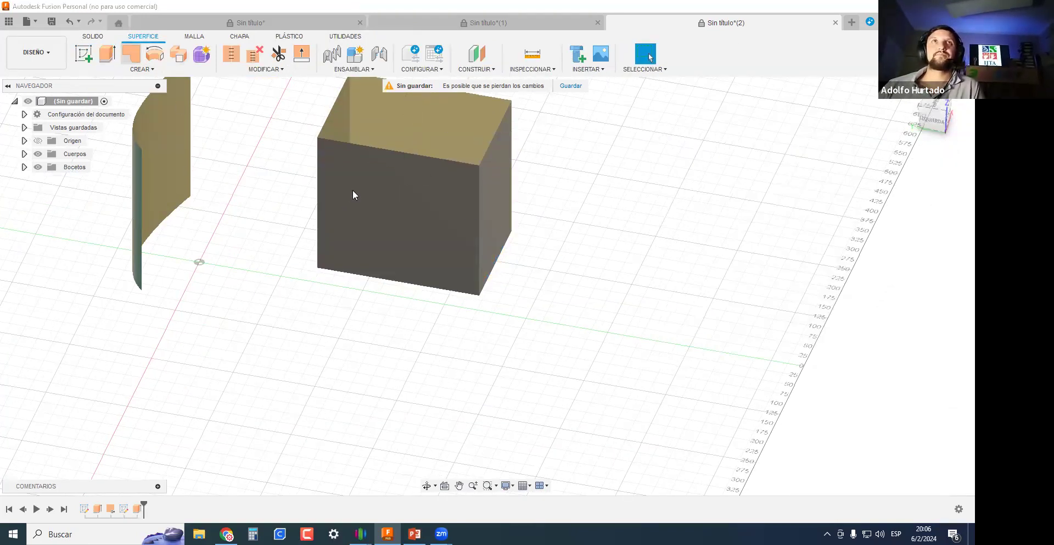
pyautogui.click(390, 149)
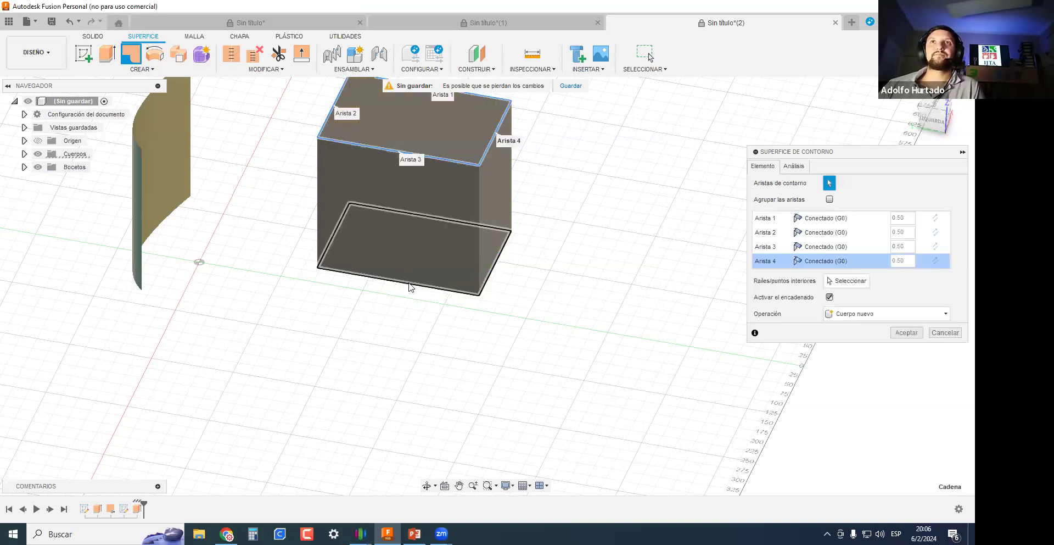
pyautogui.press('Return')
# Window-select the box's surfaces and pick its bottom face to inspect the enclosed shape from several angles.
pyautogui.keyDown('shift'); pyautogui.moveTo(459, 370); pyautogui.dragTo(368, 336, button='middle'); pyautogui.keyUp('shift')
pyautogui.moveTo(557, 399); pyautogui.dragTo(248, 127)
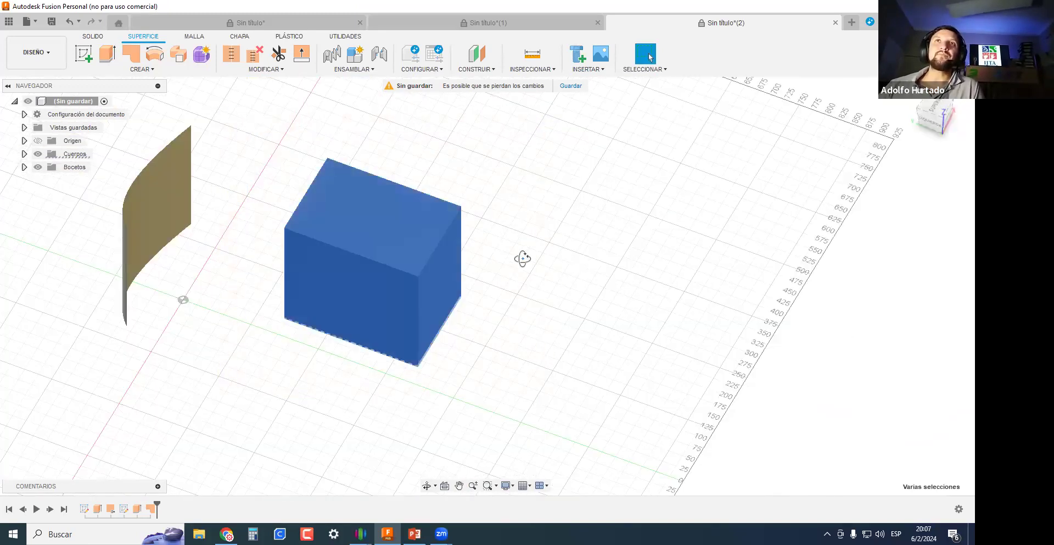
pyautogui.click(649, 277)
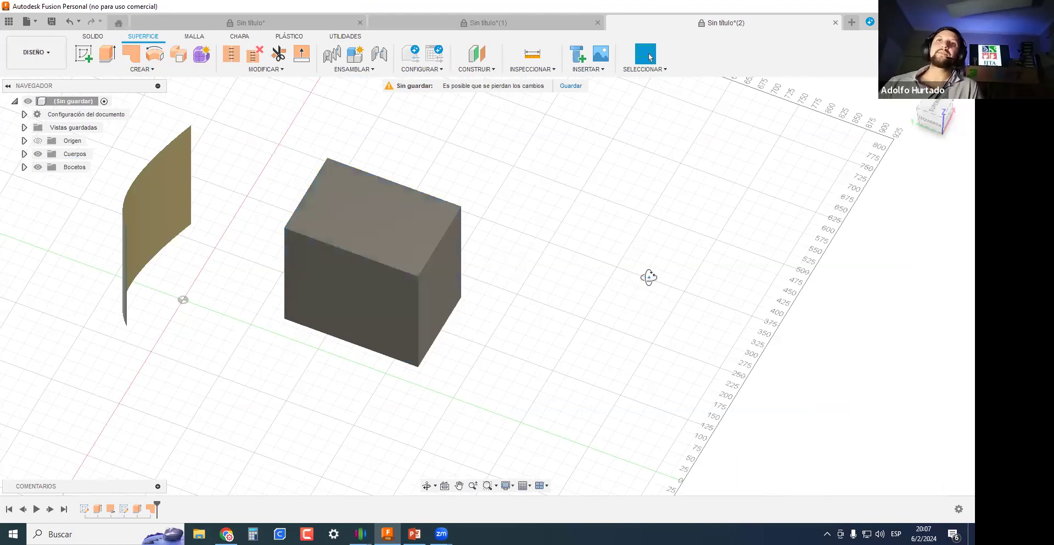
pyautogui.keyDown('shift'); pyautogui.moveTo(475, 334); pyautogui.dragTo(558, 423, button='middle'); pyautogui.keyUp('shift')
pyautogui.moveTo(533, 425); pyautogui.dragTo(250, 167)
pyautogui.keyDown('shift'); pyautogui.moveTo(301, 363); pyautogui.dragTo(348, 394, button='middle'); pyautogui.keyUp('shift')
pyautogui.click(510, 332)
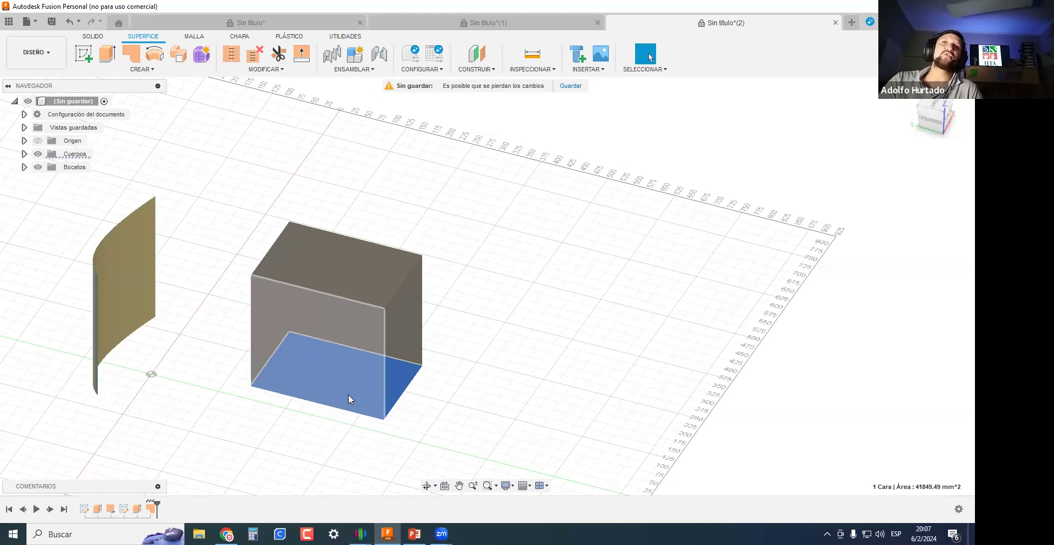
pyautogui.moveTo(495, 348); pyautogui.dragTo(528, 419, button='middle')
pyautogui.scroll(2, 531, 415)
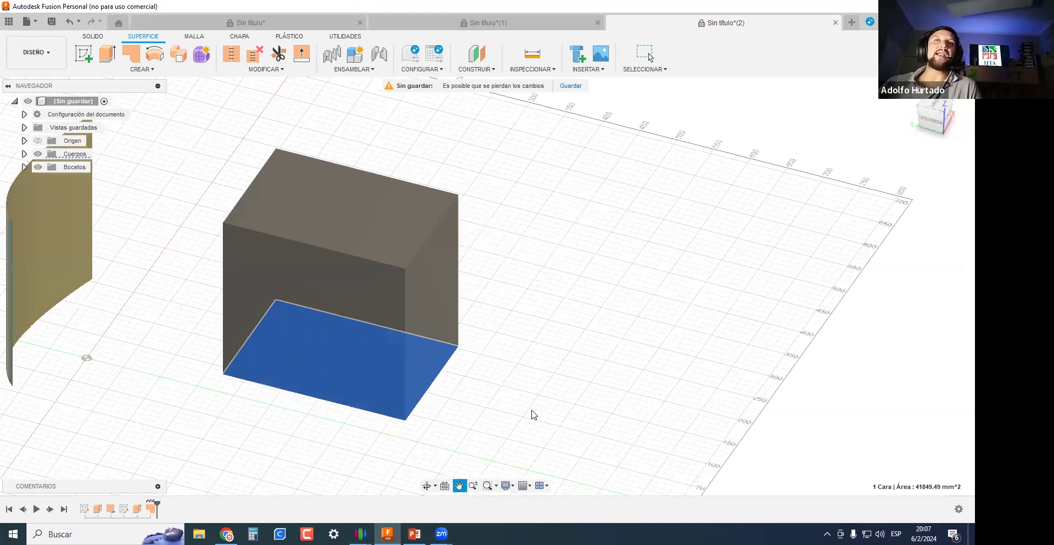
pyautogui.click(562, 365)
pyautogui.keyDown('shift'); pyautogui.moveTo(566, 324); pyautogui.dragTo(614, 307, button='middle'); pyautogui.keyUp('shift')
pyautogui.moveTo(614, 380); pyautogui.dragTo(459, 292)
pyautogui.moveTo(568, 304); pyautogui.dragTo(650, 403, button='middle')
pyautogui.moveTo(650, 403); pyautogui.dragTo(221, 102)
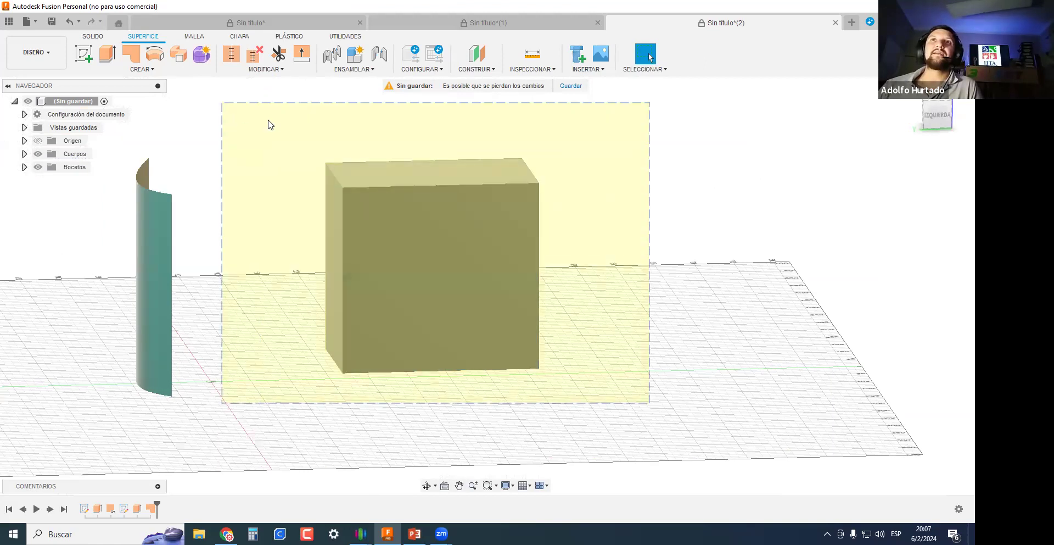
pyautogui.moveTo(232, 57)
pyautogui.mouseDown()
pyautogui.moveTo(248, 174)
pyautogui.moveTo(245, 69)
pyautogui.mouseUp()
pyautogui.scroll(1, 334, 286)
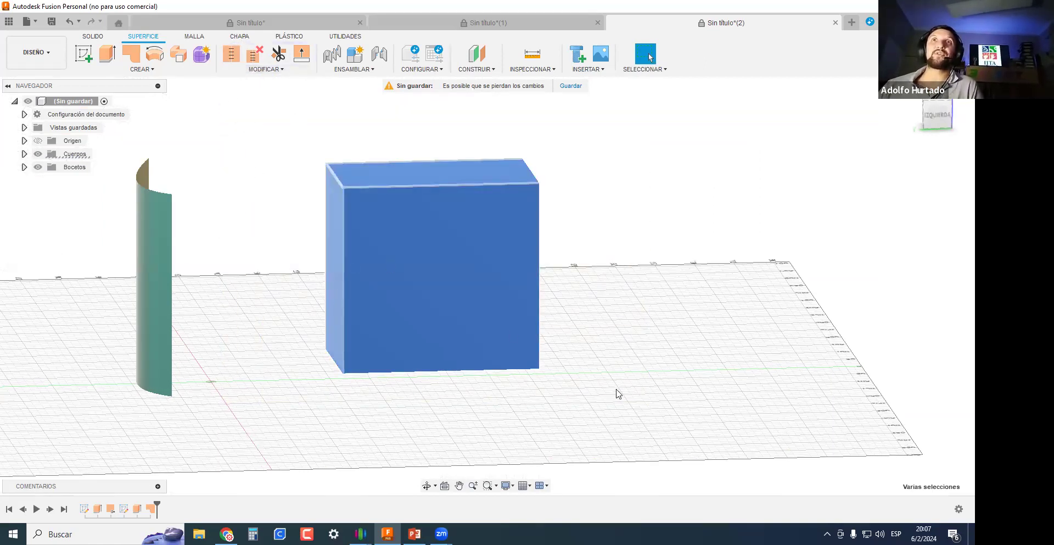
pyautogui.click(666, 370)
# Compare the front and back colours of the box's walls and bottom face from a low angle and from underneath.
pyautogui.moveTo(502, 254); pyautogui.dragTo(461, 182, button='middle')
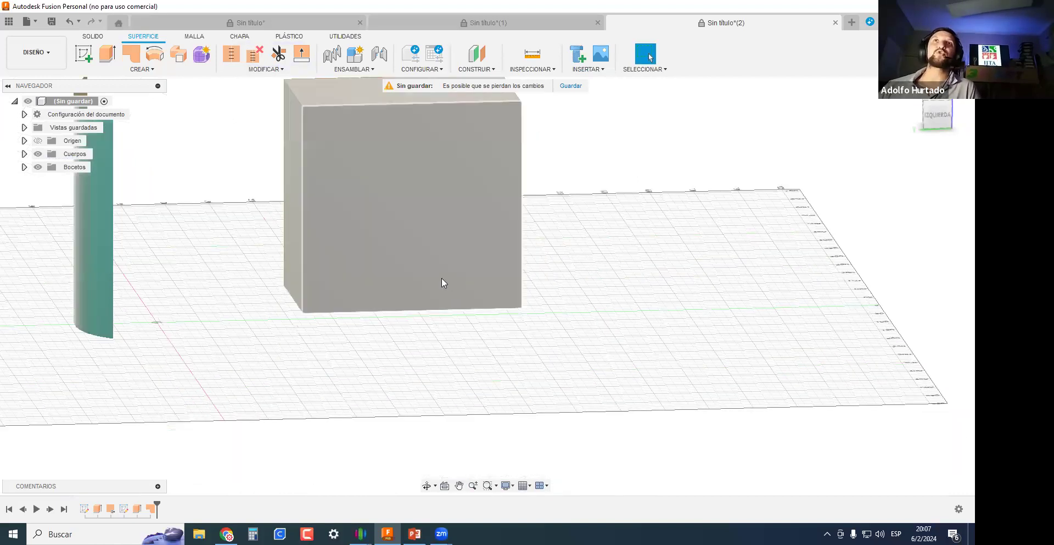
pyautogui.scroll(-3, 443, 280)
pyautogui.moveTo(590, 264)
pyautogui.keyDown('shift'); pyautogui.mouseDown(button='middle')
pyautogui.moveTo(604, 229)
pyautogui.moveTo(602, 272)
pyautogui.mouseUp(button='middle'); pyautogui.keyUp('shift')
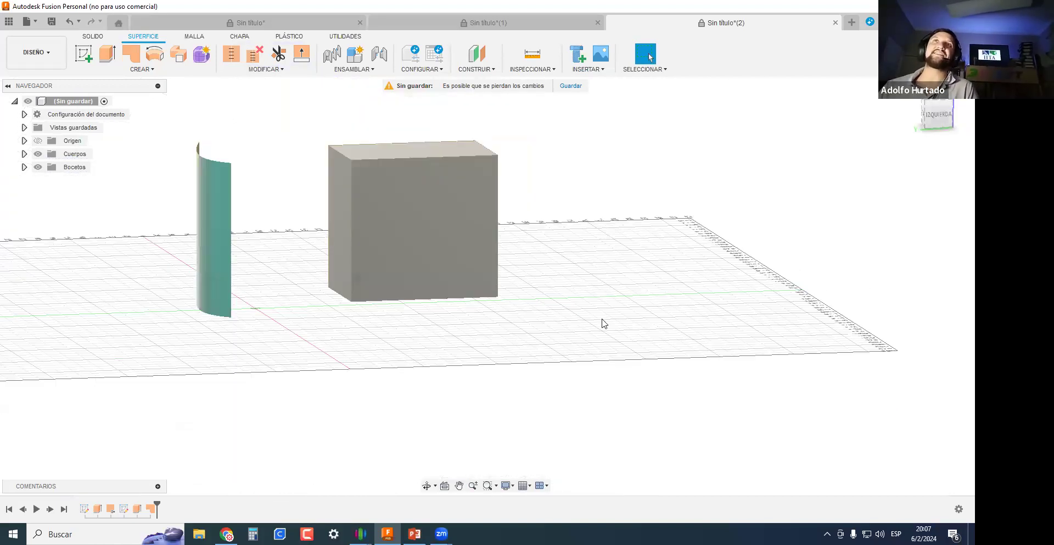
pyautogui.scroll(2, 385, 208)
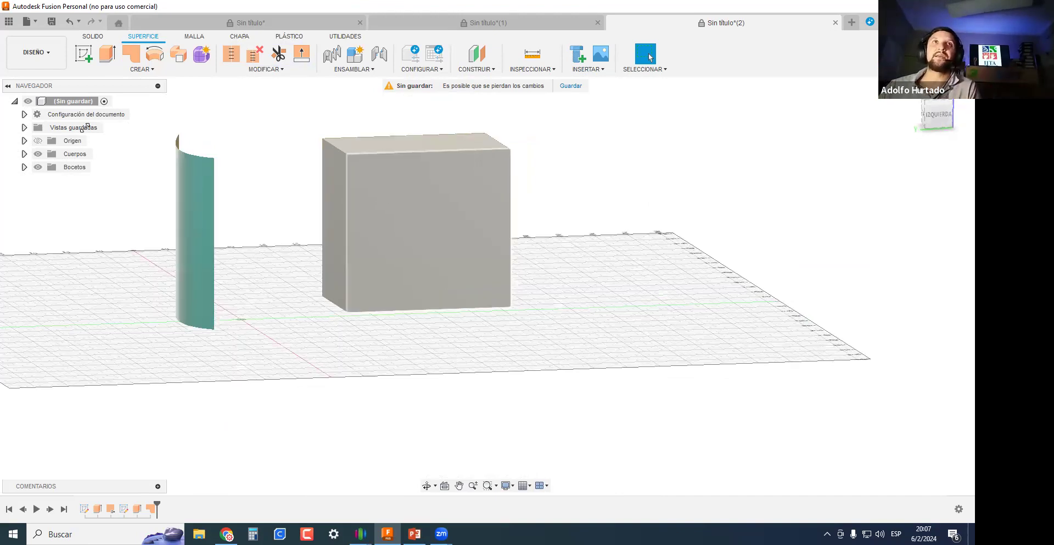
pyautogui.keyDown('shift'); pyautogui.moveTo(476, 255); pyautogui.dragTo(556, 279, button='middle'); pyautogui.keyUp('shift')
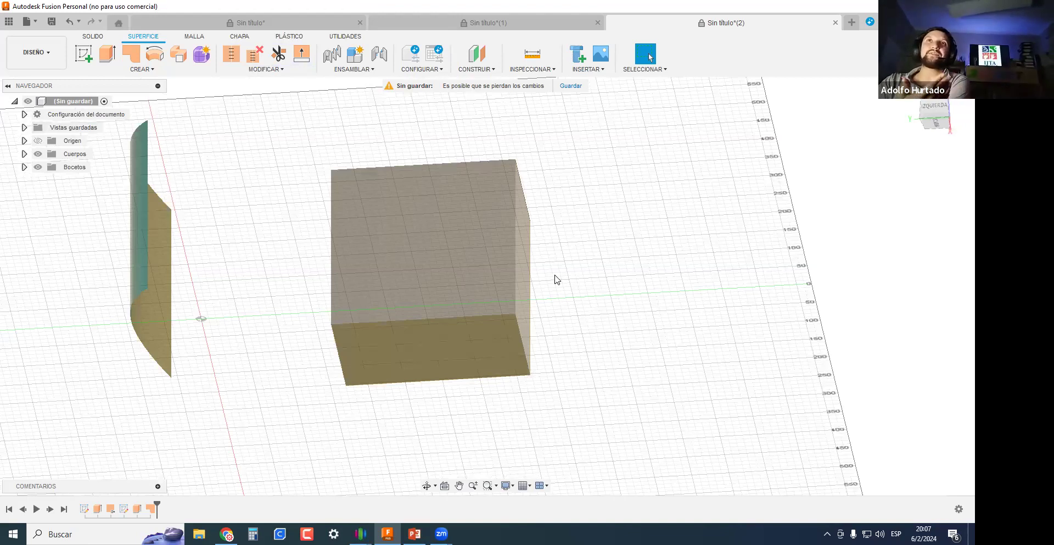
pyautogui.keyDown('shift'); pyautogui.moveTo(556, 279); pyautogui.dragTo(547, 329, button='middle'); pyautogui.keyUp('shift')
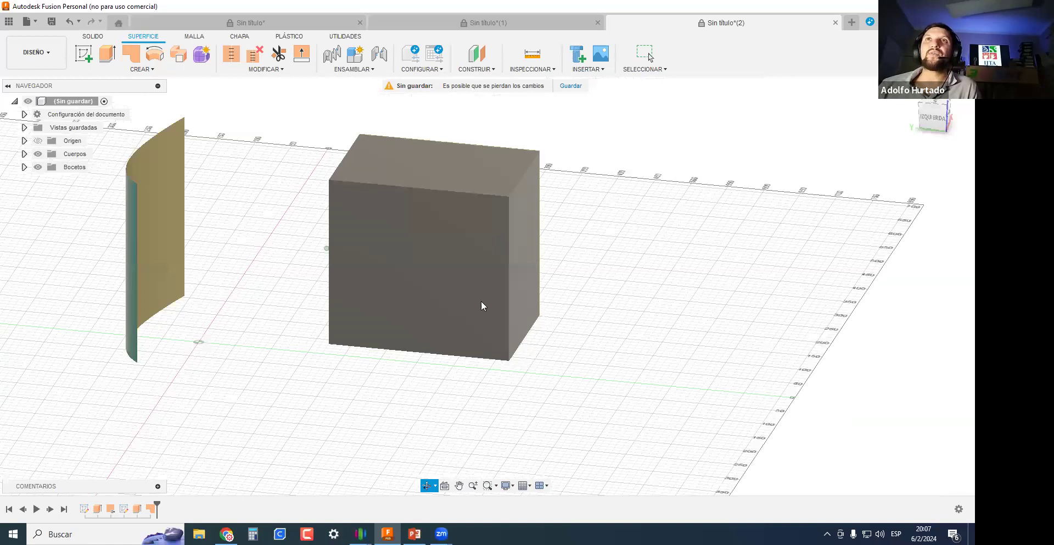
# Reverse the normal of the box's top surface with Invertir la normal.
pyautogui.click(258, 69)
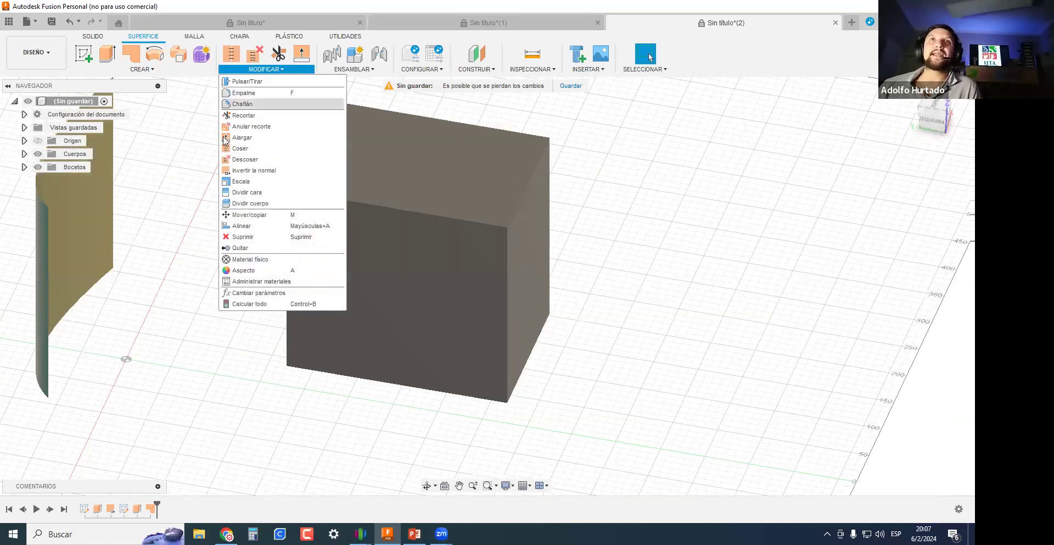
pyautogui.click(253, 170)
pyautogui.click(408, 172)
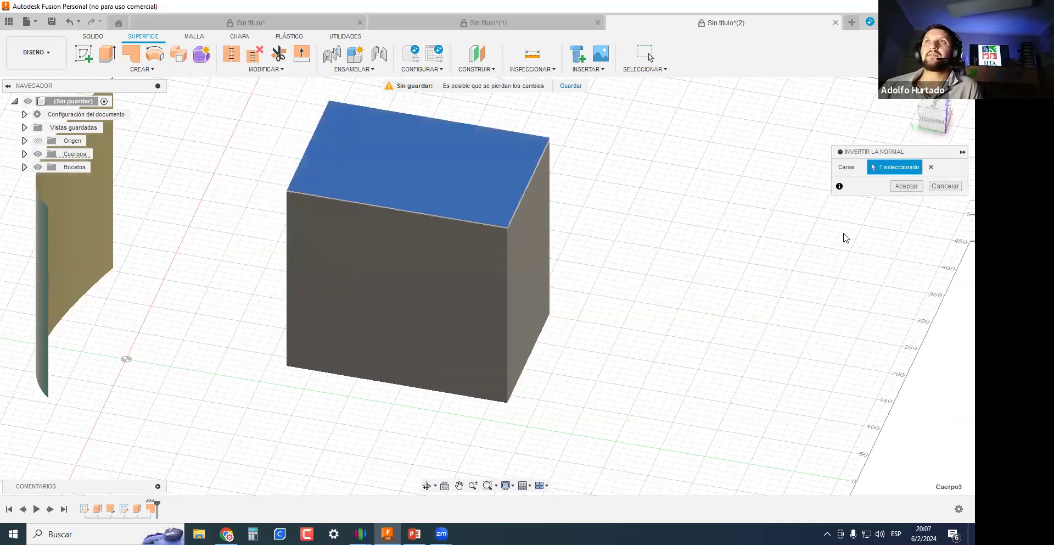
pyautogui.click(893, 187)
pyautogui.click(473, 164)
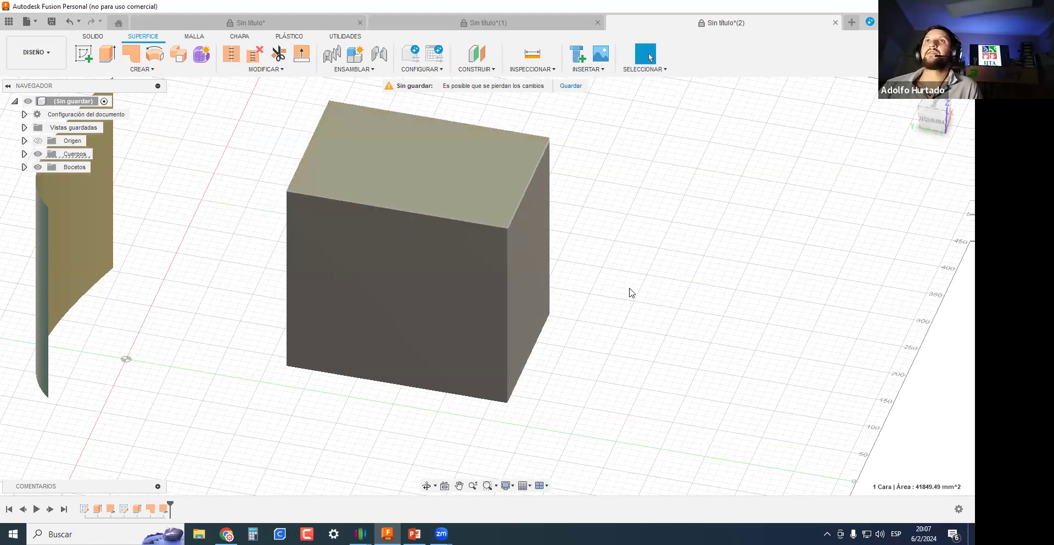
pyautogui.click(681, 369)
# Reverse the normal of the box's bottom surface from underneath, and return to a view from above.
pyautogui.keyDown('shift'); pyautogui.moveTo(671, 357); pyautogui.dragTo(443, 221, button='middle'); pyautogui.keyUp('shift')
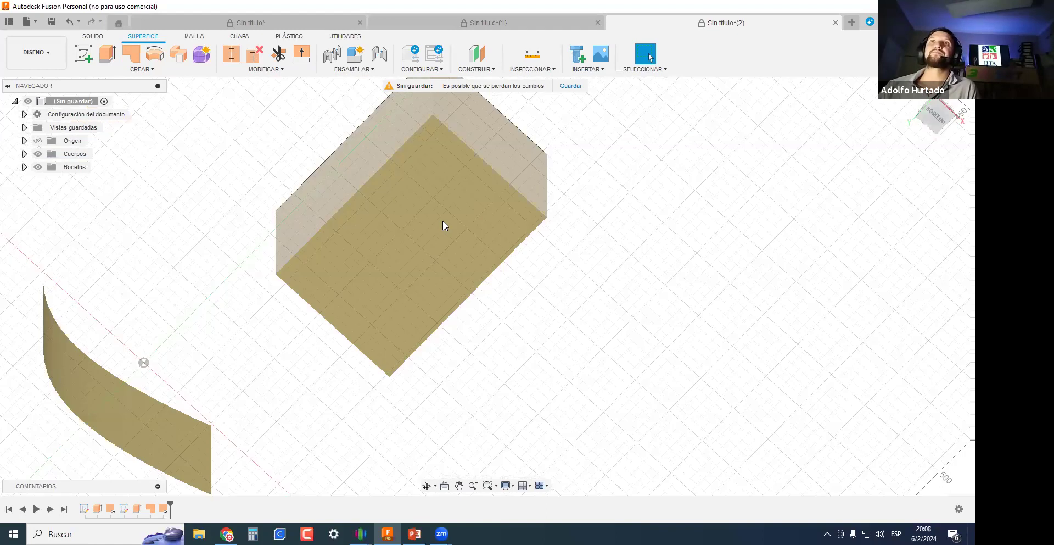
pyautogui.click(907, 185)
pyautogui.keyDown('shift'); pyautogui.moveTo(700, 210); pyautogui.dragTo(624, 345, button='middle'); pyautogui.keyUp('shift')
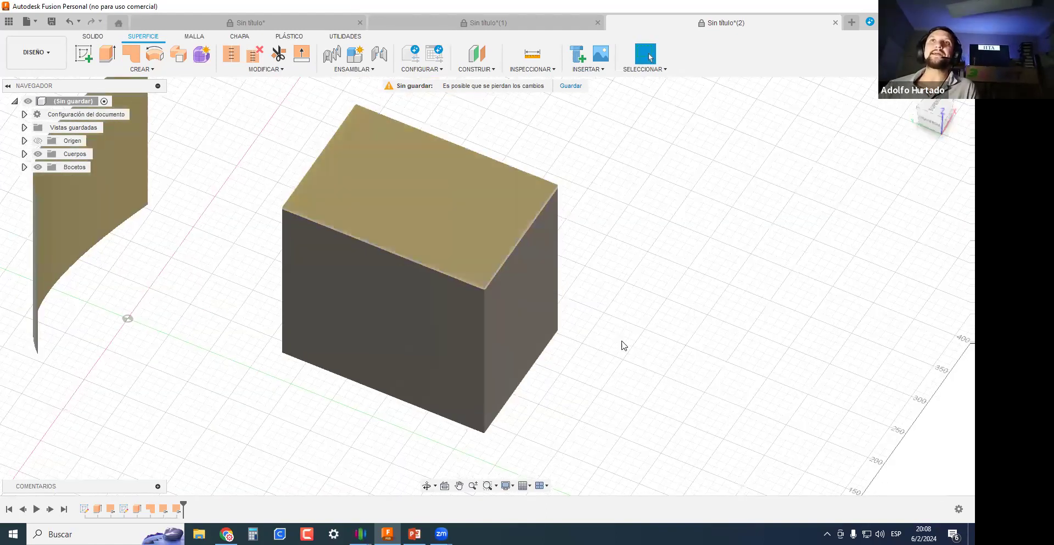
pyautogui.scroll(-2, 624, 345)
pyautogui.keyDown('shift'); pyautogui.moveTo(694, 354); pyautogui.dragTo(690, 345, button='middle'); pyautogui.keyUp('shift')
pyautogui.click(691, 345)
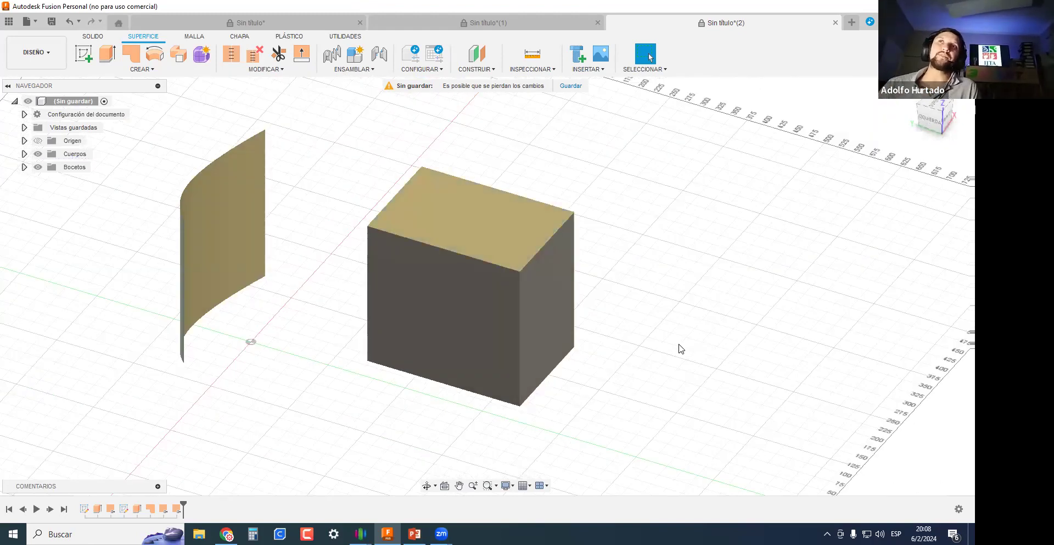
# Reverse the normal of the box's top surface again so its outer side matches the walls.
pyautogui.moveTo(720, 404); pyautogui.dragTo(711, 240, button='right')
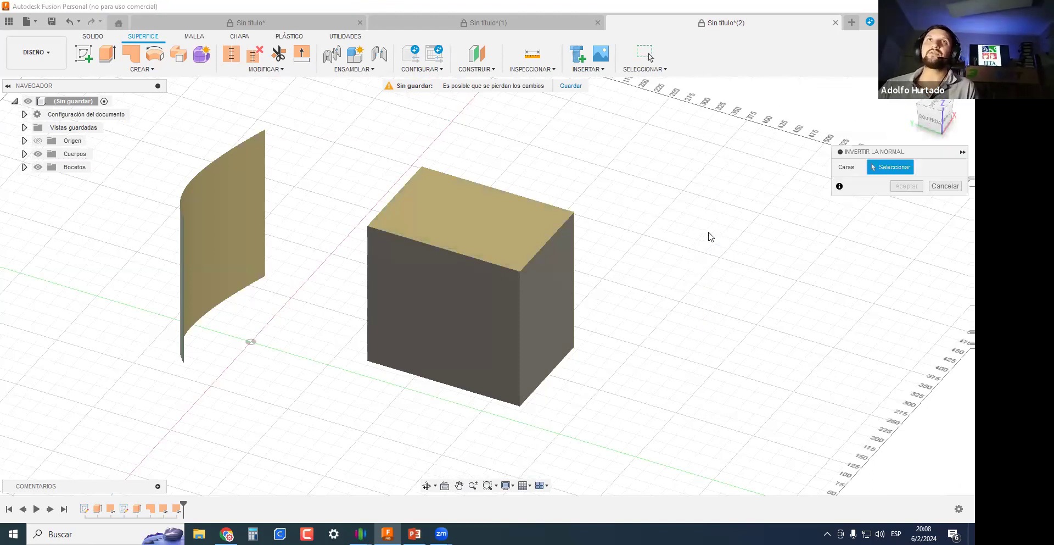
pyautogui.press('Escape')
pyautogui.click(263, 69)
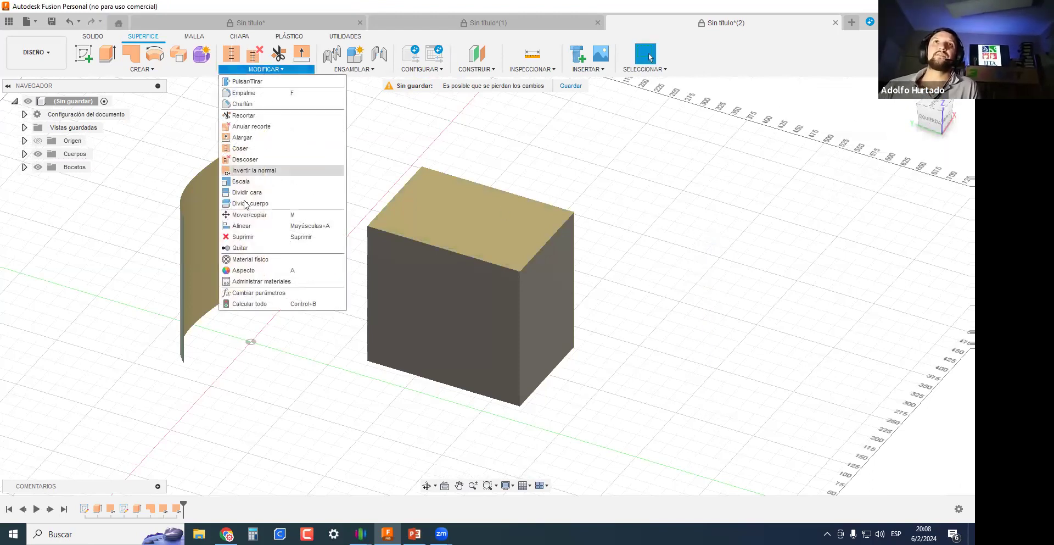
pyautogui.click(255, 171)
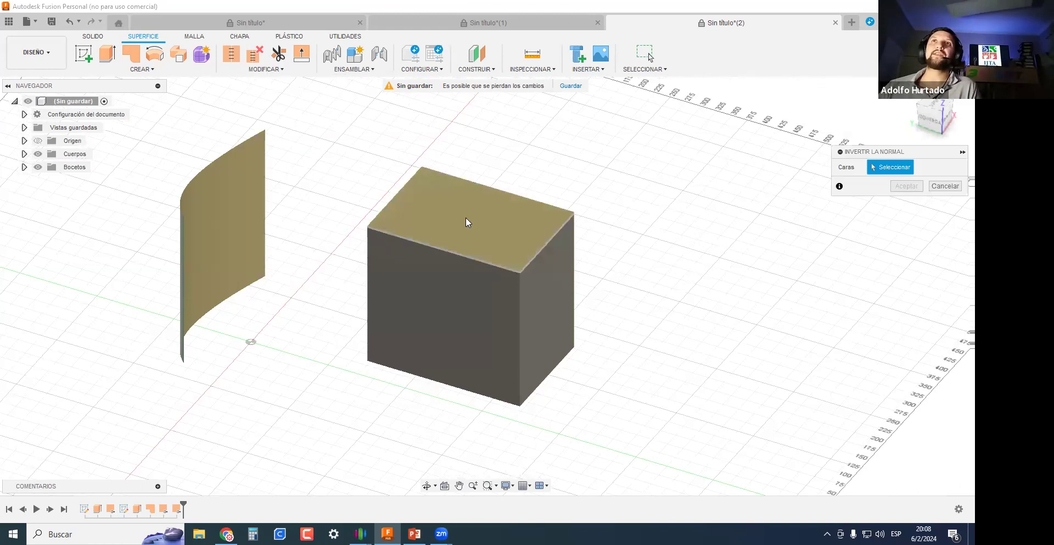
pyautogui.click(465, 216)
pyautogui.click(906, 187)
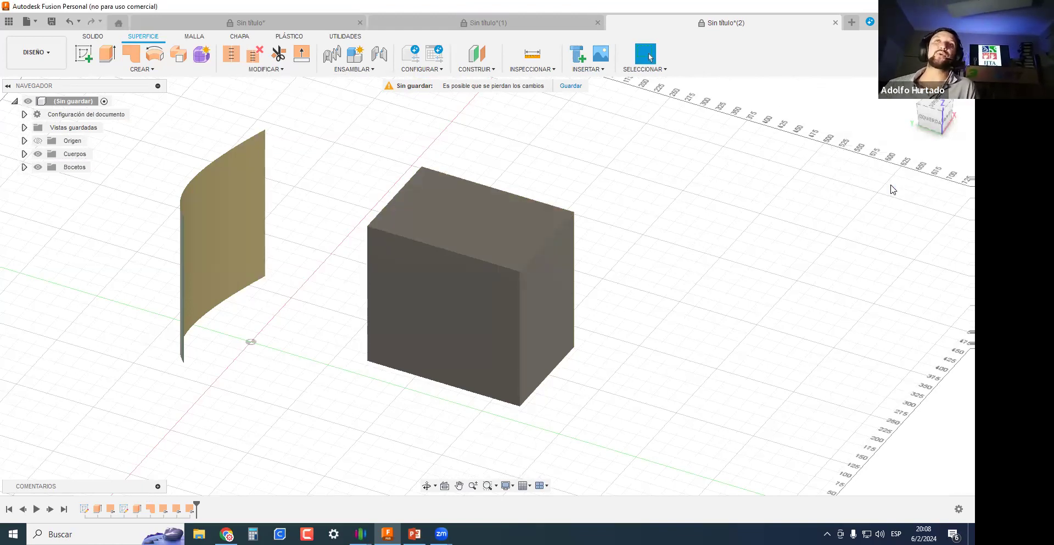
# Inspect the box's top surface and walls and the curved wall from several angles to compare their surface side colours.
pyautogui.click(476, 215)
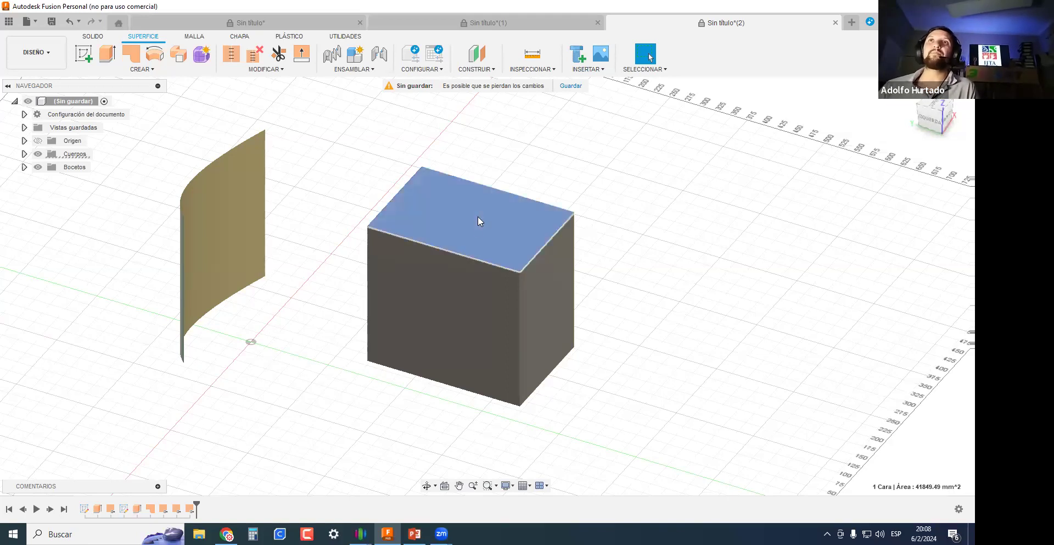
pyautogui.scroll(2, 703, 357)
pyautogui.keyDown('shift'); pyautogui.moveTo(692, 343); pyautogui.dragTo(444, 196, button='middle'); pyautogui.keyUp('shift')
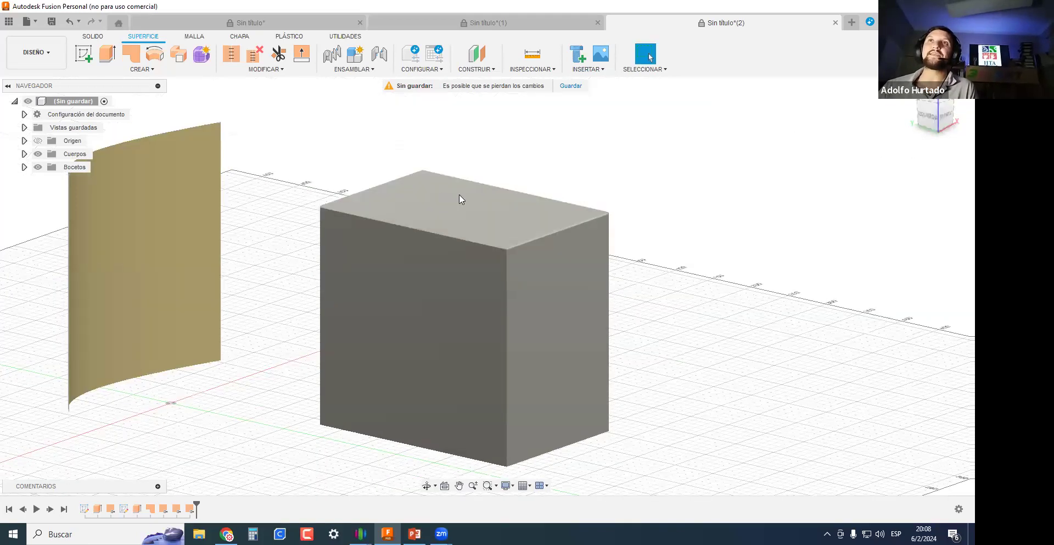
pyautogui.scroll(-5, 662, 224)
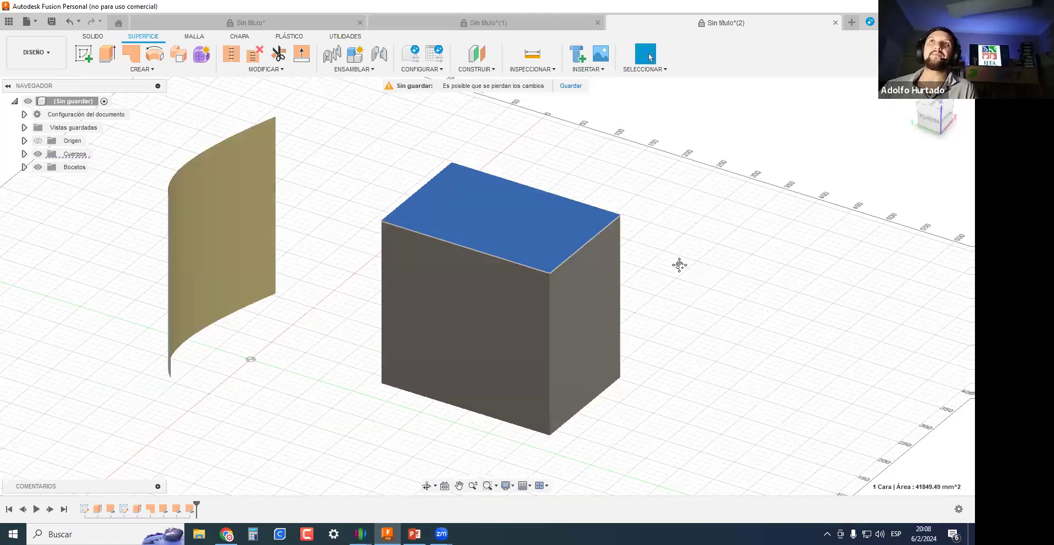
pyautogui.keyDown('shift'); pyautogui.moveTo(662, 259); pyautogui.dragTo(568, 251, button='middle'); pyautogui.keyUp('shift')
pyautogui.press('Escape')
pyautogui.scroll(1, 601, 308)
pyautogui.scroll(-1, 621, 349)
pyautogui.moveTo(456, 338); pyautogui.dragTo(364, 380, button='middle')
pyautogui.scroll(3, 307, 373)
pyautogui.keyDown('shift'); pyautogui.moveTo(439, 282); pyautogui.dragTo(459, 397, button='middle'); pyautogui.keyUp('shift')
pyautogui.scroll(-2, 459, 396)
pyautogui.scroll(-1, 375, 278)
pyautogui.moveTo(706, 224); pyautogui.dragTo(446, 262, button='middle')
pyautogui.scroll(-1, 446, 262)
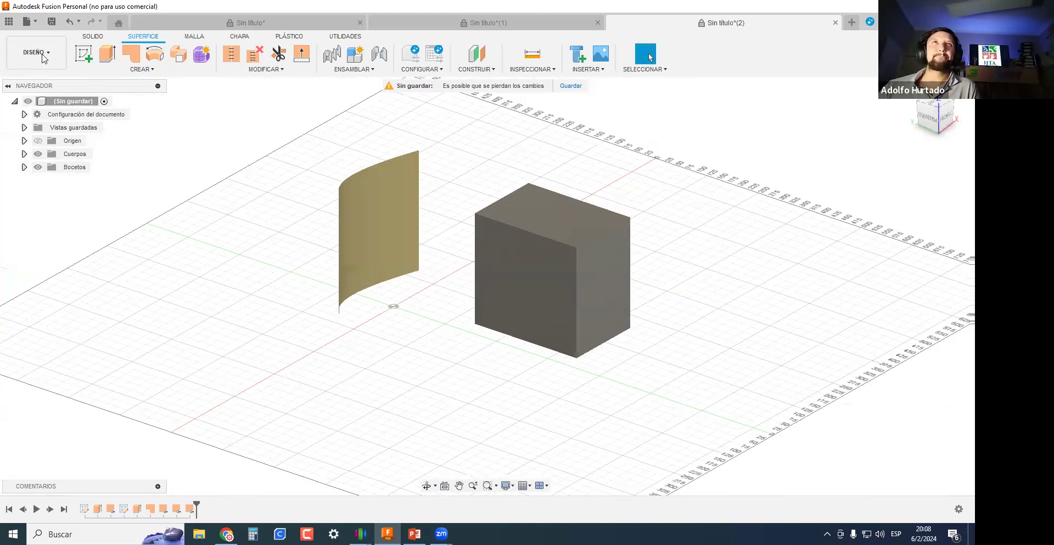
pyautogui.click(258, 70)
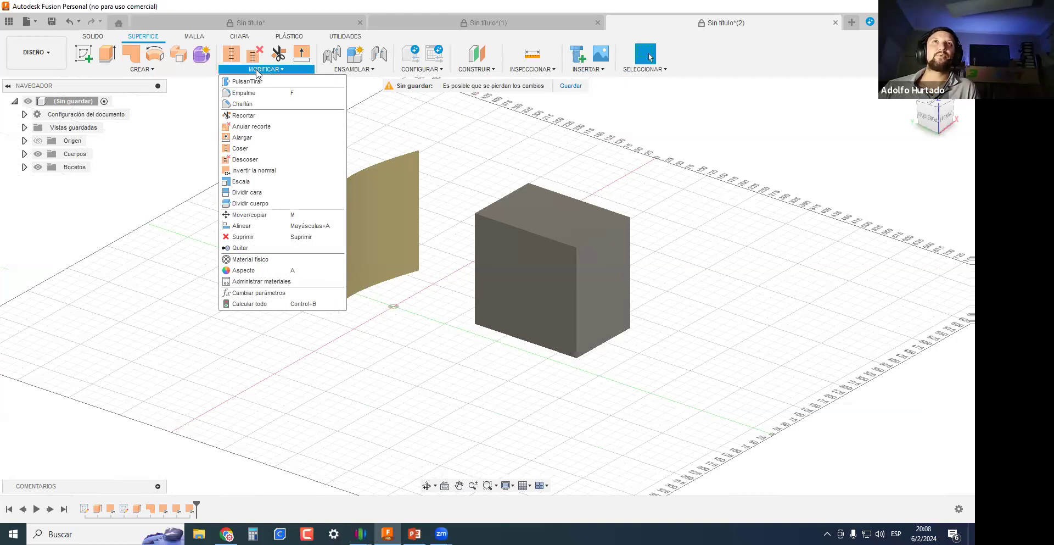
pyautogui.click(256, 70)
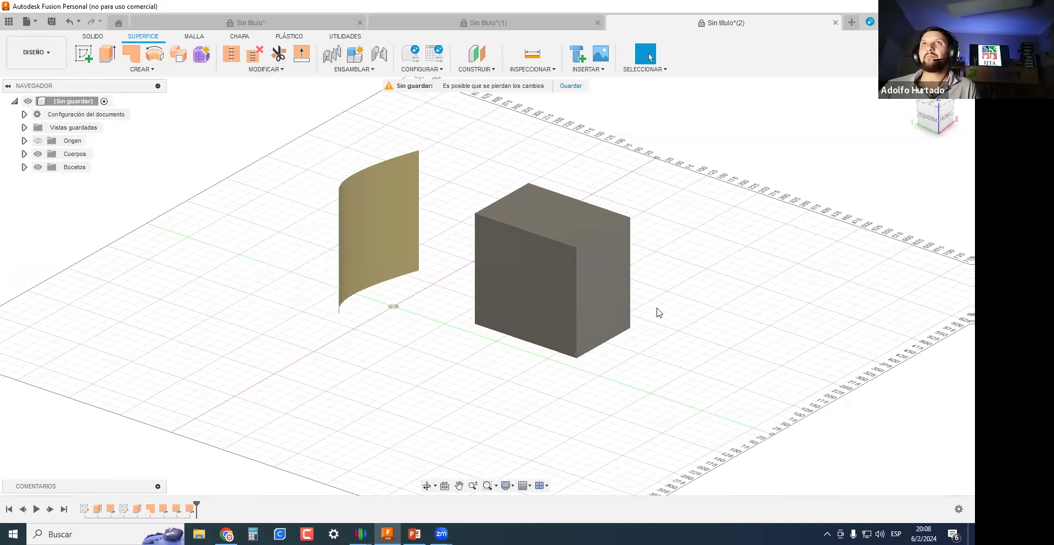
# Delete the curved wall and all of the box's surfaces together.
pyautogui.moveTo(687, 422); pyautogui.dragTo(106, 127)
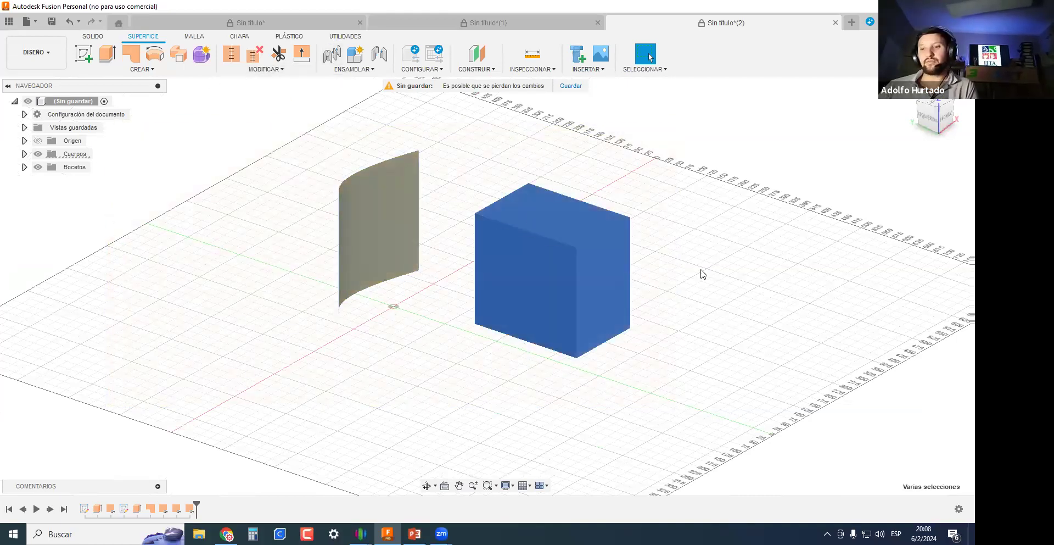
pyautogui.press('Delete')
pyautogui.click(407, 288)
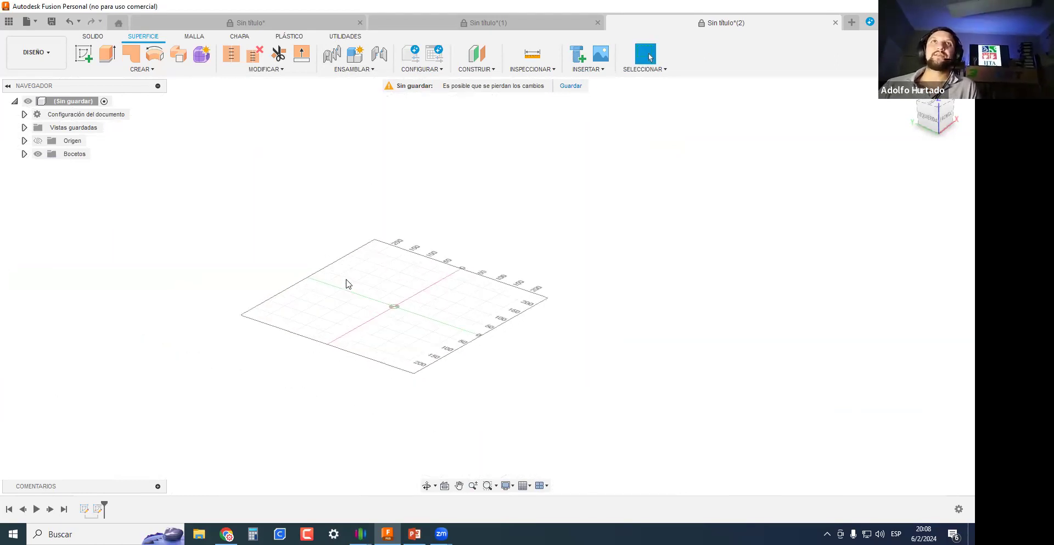
pyautogui.scroll(2, 346, 283)
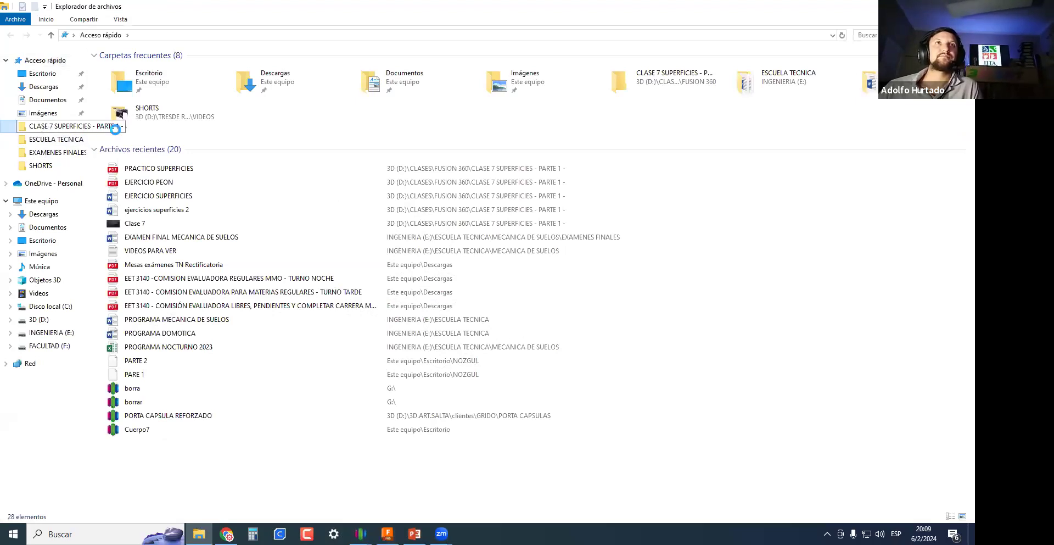
# In File Explorer, open the PDF EJERCICIO SUPERFICIES - parte 2 - from the CLASE 8 SUEPRFICIES -PARTE 2- folder, and return to the folder.
pyautogui.click(42, 128)
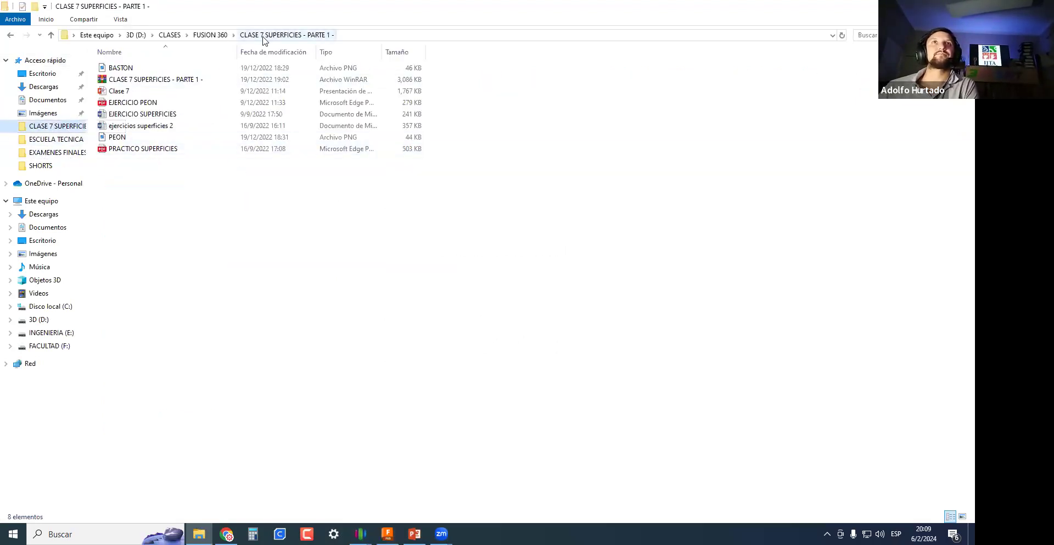
pyautogui.click(210, 35)
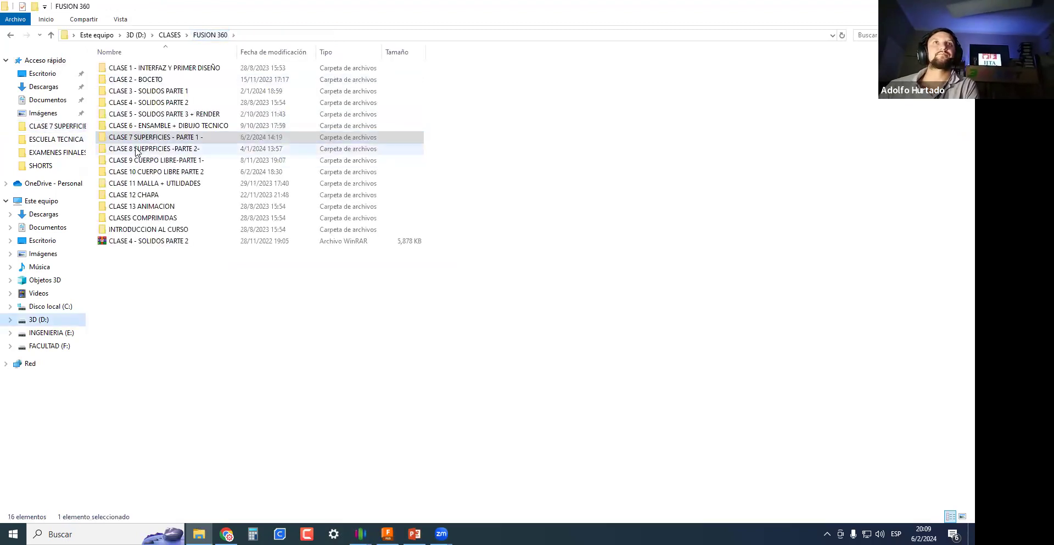
pyautogui.doubleClick(137, 152)
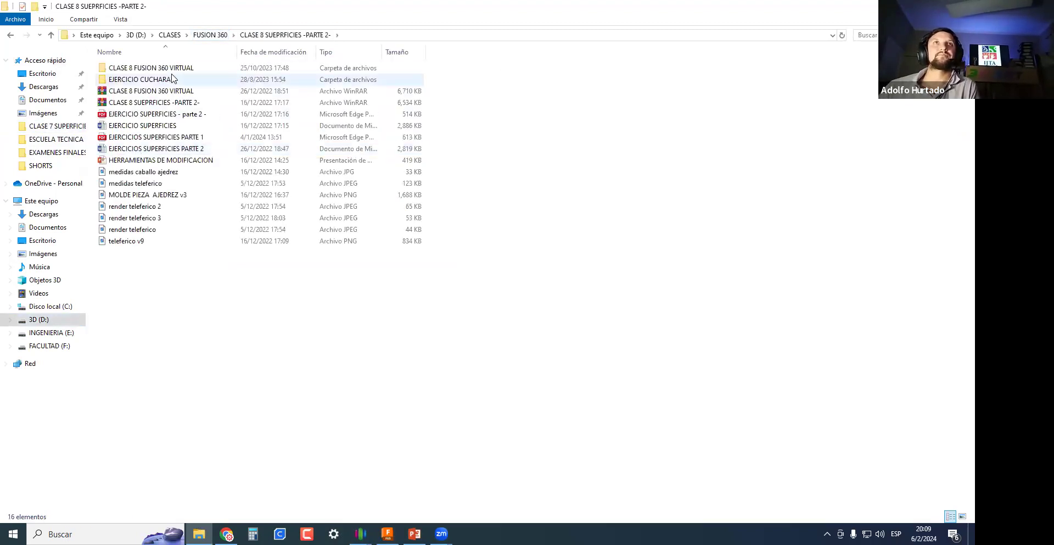
pyautogui.click(136, 115)
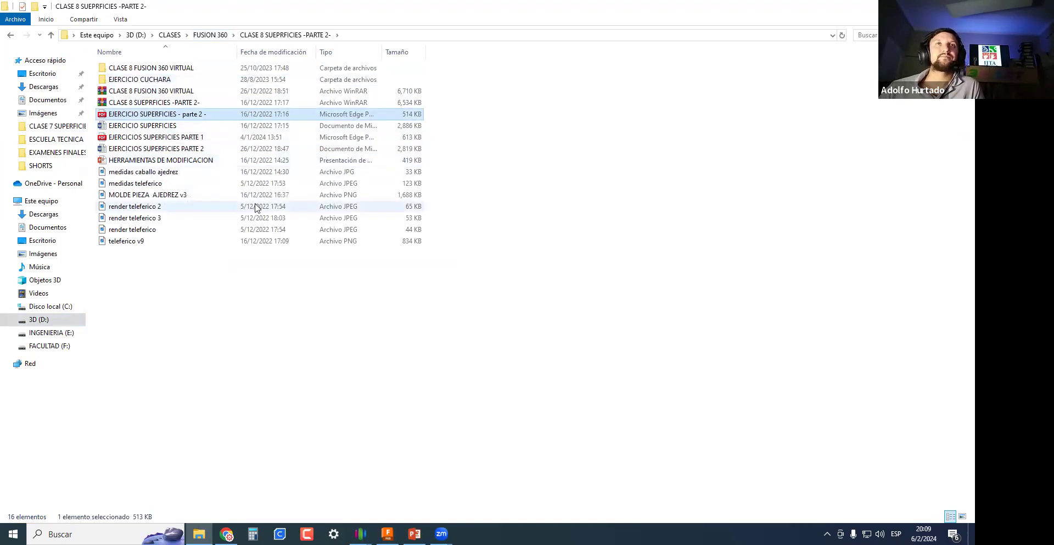
pyautogui.doubleClick(154, 114)
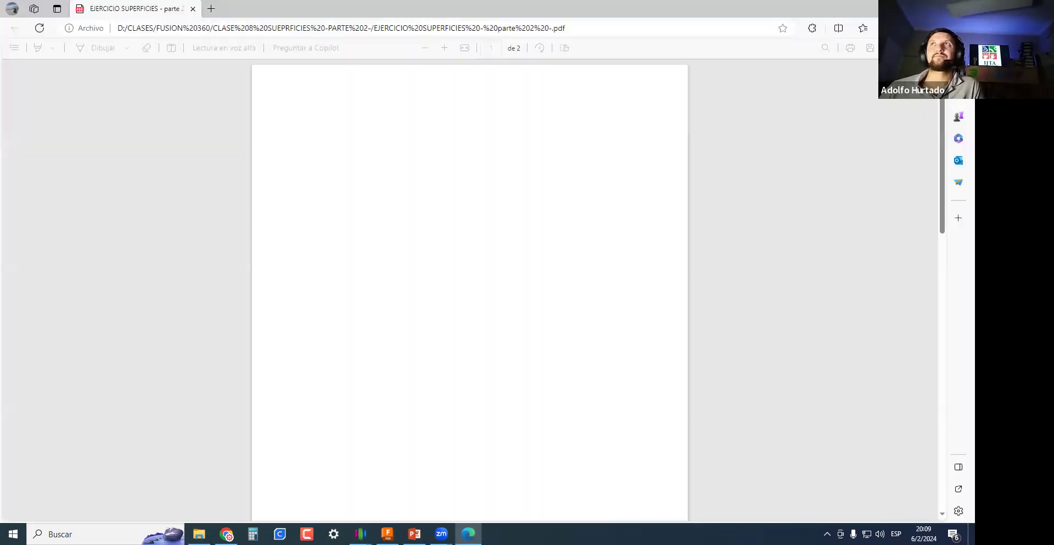
pyautogui.click(916, 8)
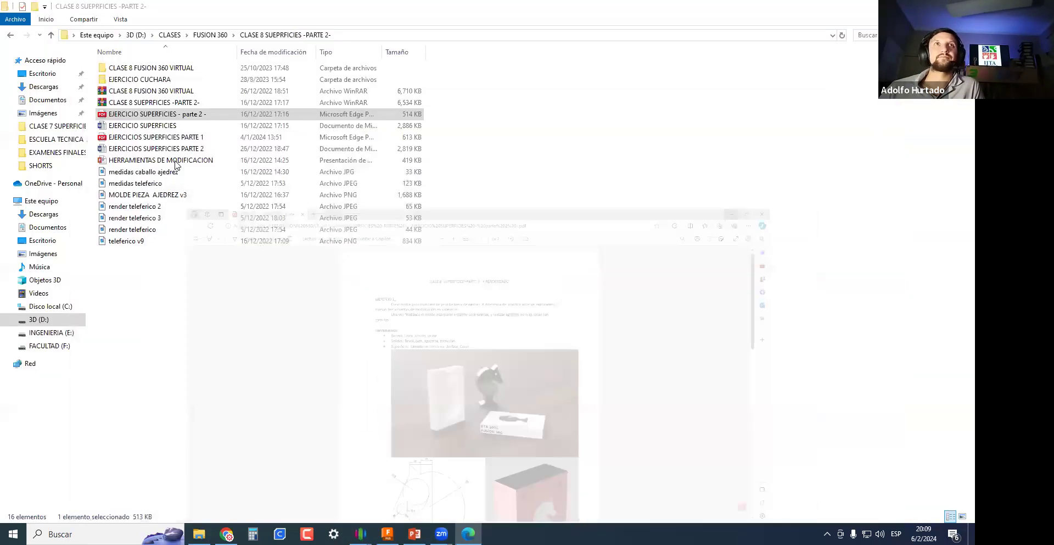
# Open EJERCICIOS SUPERFICIES PARTE 1 and review the spoon, coloured surface part and ramp exercises.
pyautogui.doubleClick(131, 137)
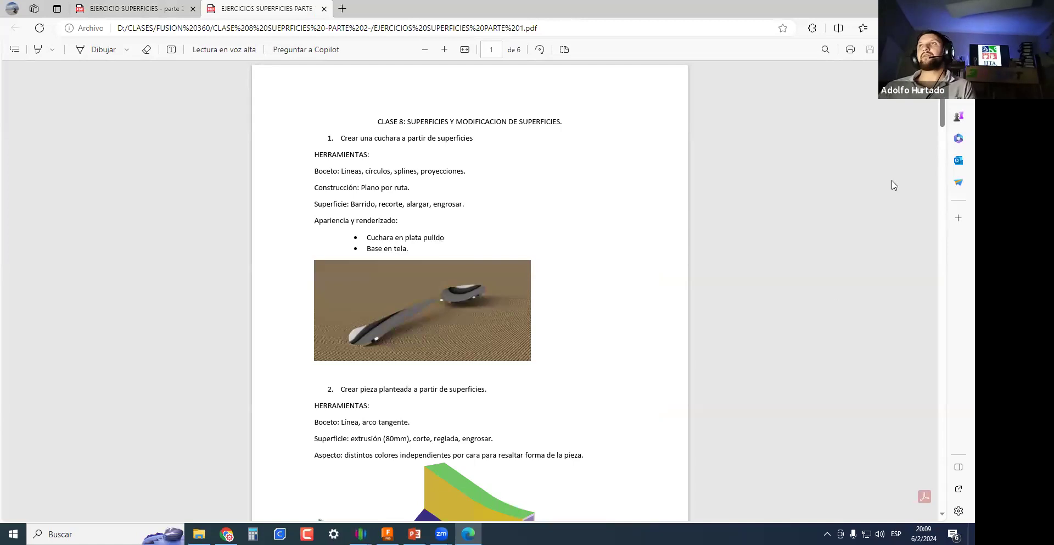
pyautogui.moveTo(942, 106)
pyautogui.mouseDown()
pyautogui.moveTo(909, 265)
pyautogui.moveTo(943, 273)
pyautogui.moveTo(915, 479)
pyautogui.moveTo(934, 109)
pyautogui.mouseUp()
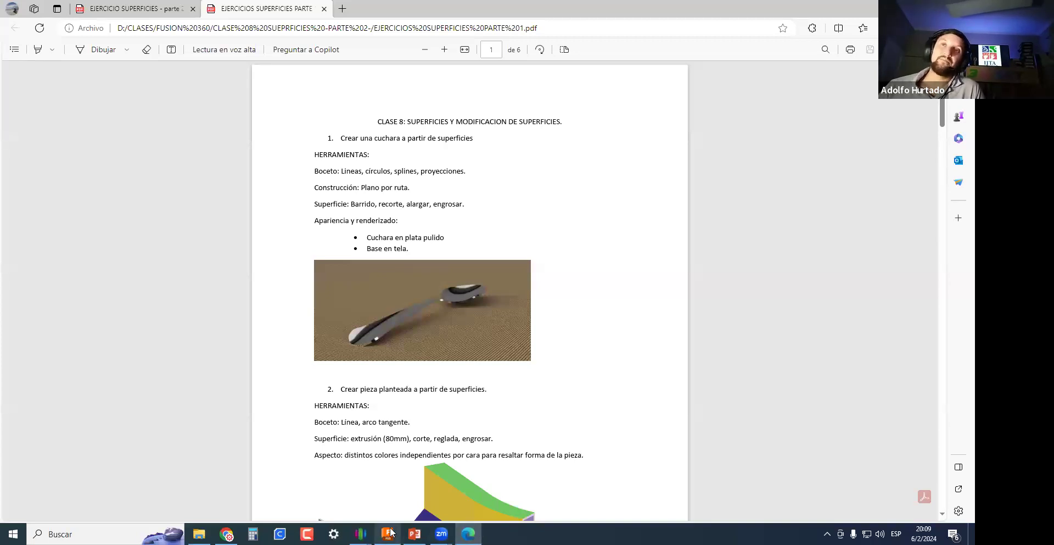
pyautogui.moveTo(391, 531)
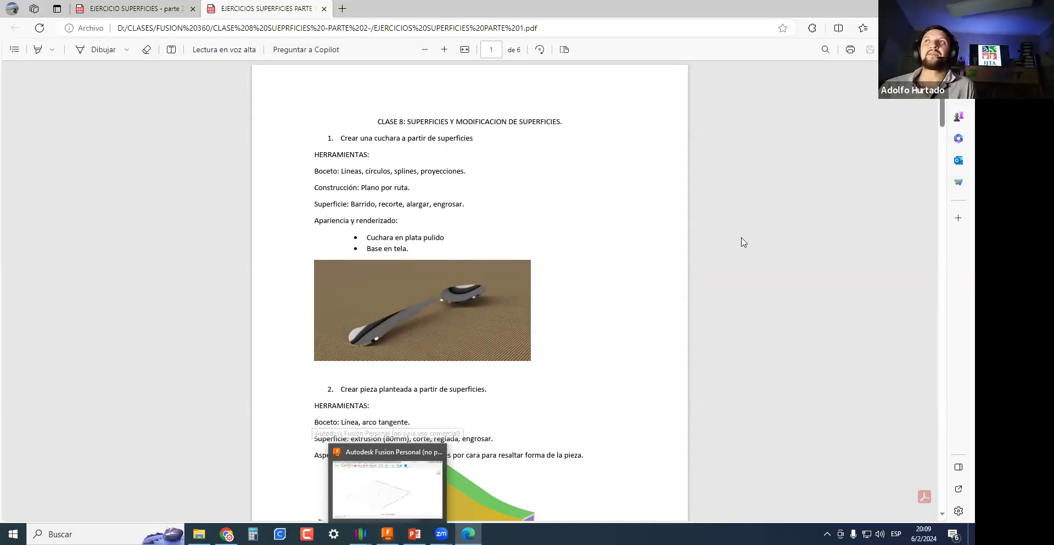
pyautogui.scroll(-4, 941, 123)
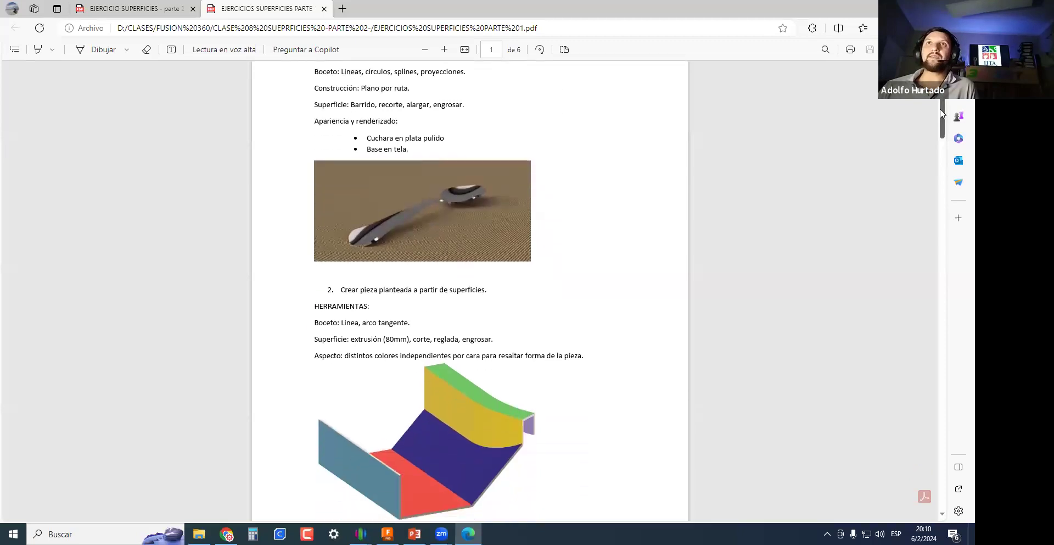
pyautogui.scroll(-6, 941, 124)
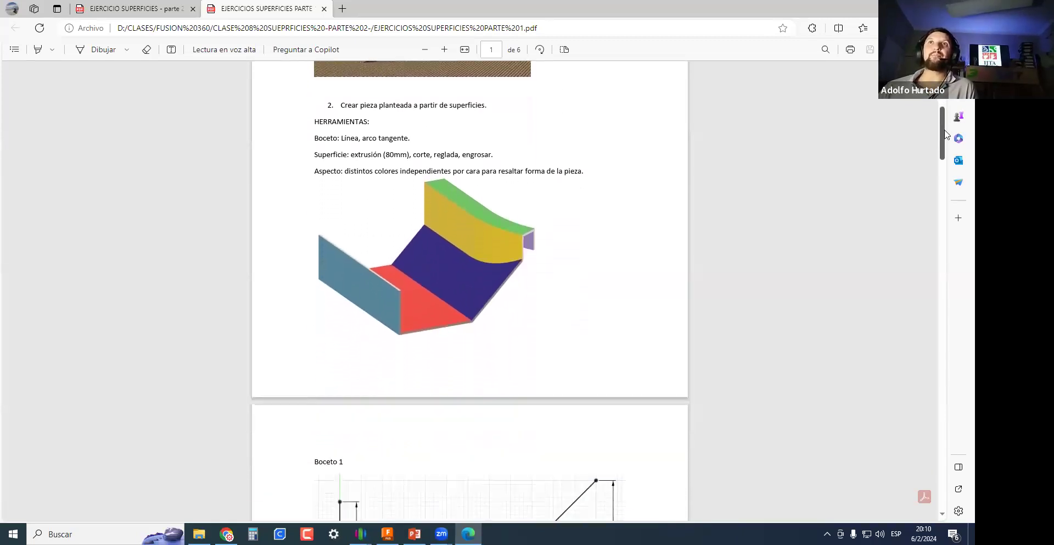
pyautogui.scroll(-20, 951, 189)
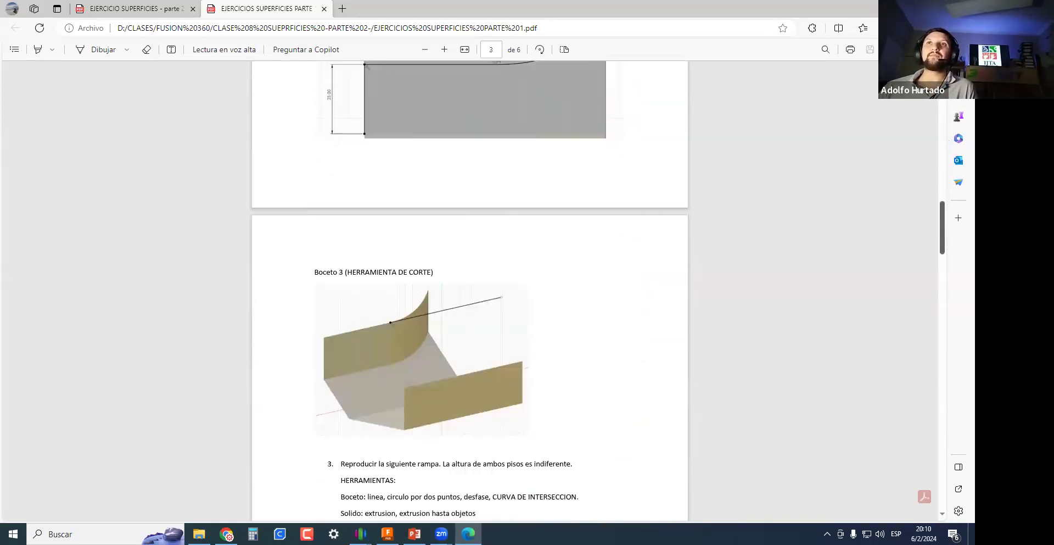
pyautogui.scroll(15, 470, 291)
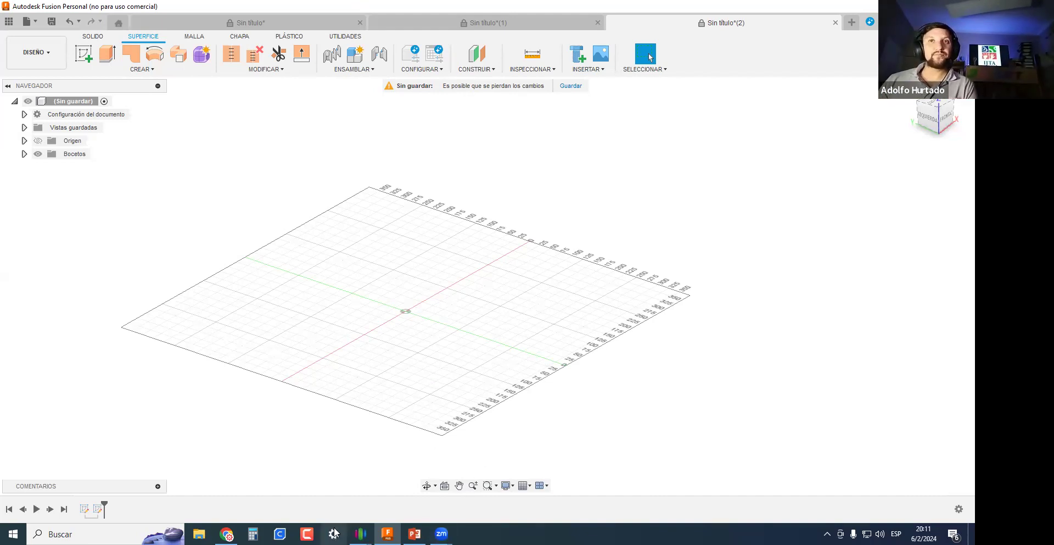
# Switch to PRACTICO SUPERFICIES.pdf in Chrome, enlarge exercise 1 and highlight its title Bastón de caramelo.
pyautogui.click(227, 534)
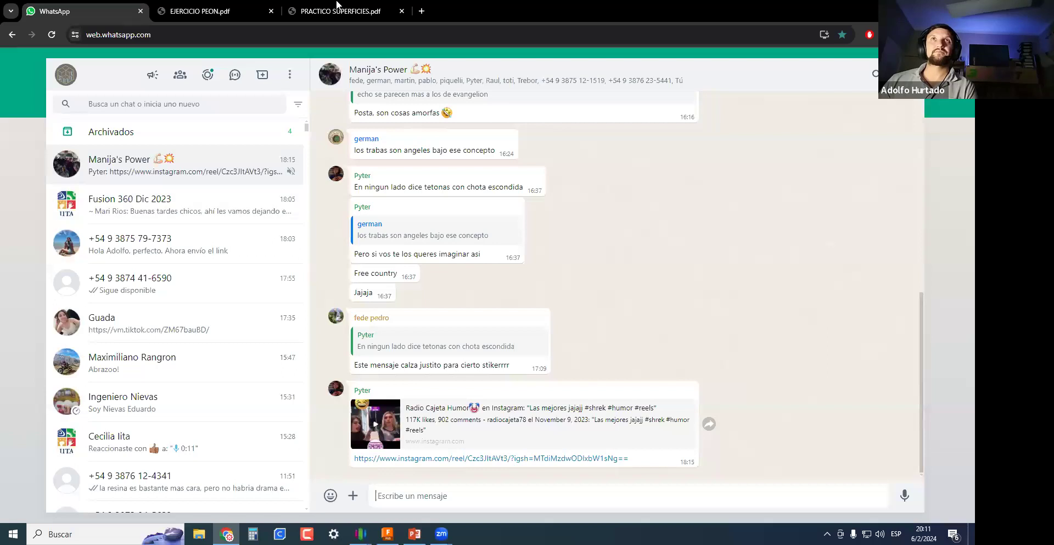
pyautogui.click(341, 11)
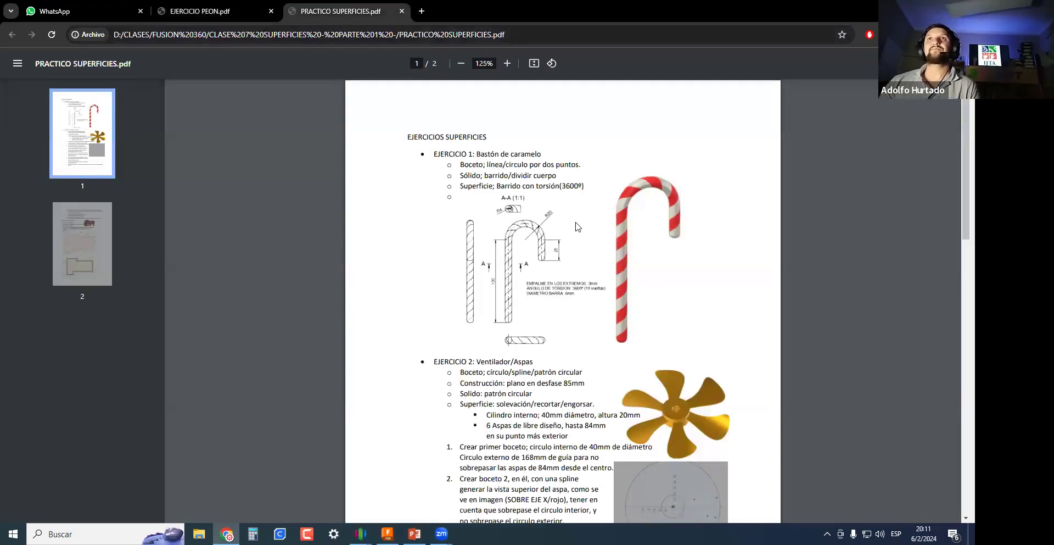
pyautogui.keyDown('ctrl'); pyautogui.scroll(3, 573, 226); pyautogui.keyUp('ctrl')
pyautogui.scroll(1, 621, 236)
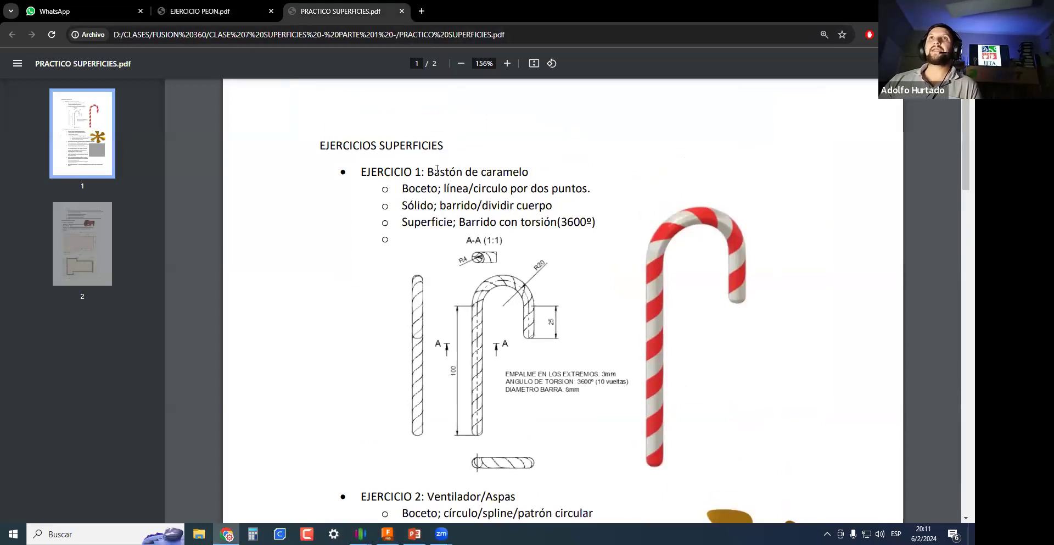
pyautogui.moveTo(427, 172); pyautogui.dragTo(530, 172)
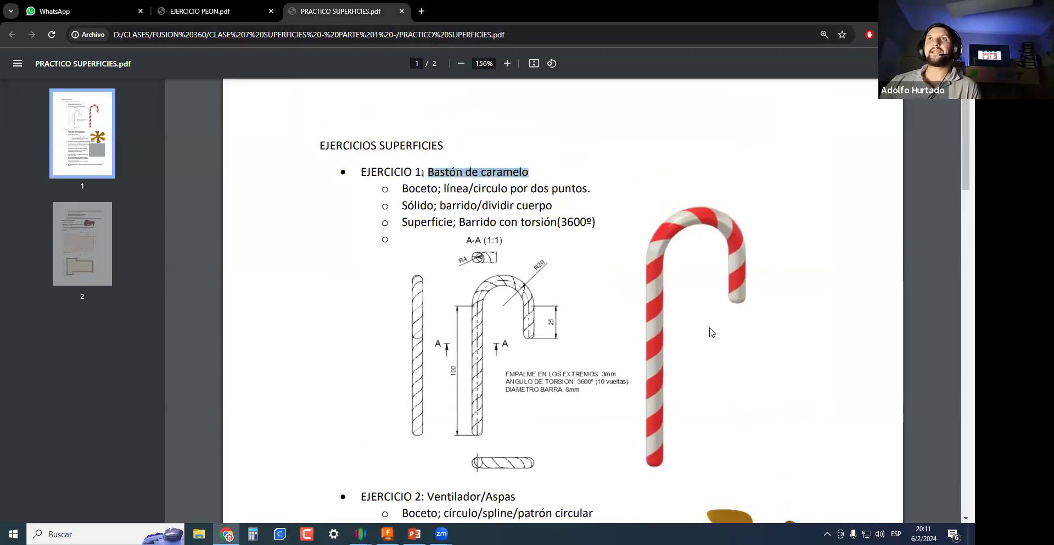
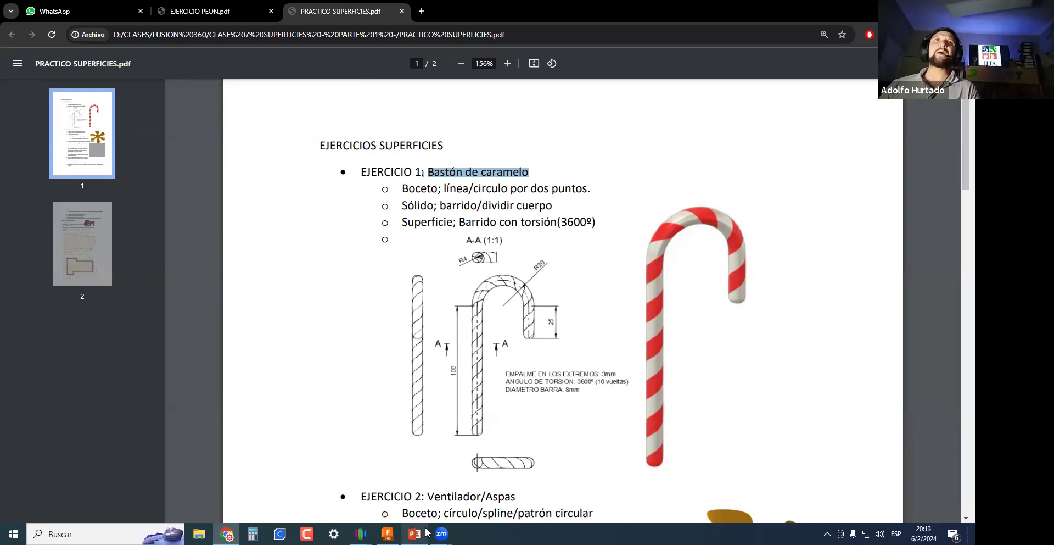
# Switch back to Fusion and close the Sin título and Sin título(1) documents without saving.
pyautogui.moveTo(427, 532)
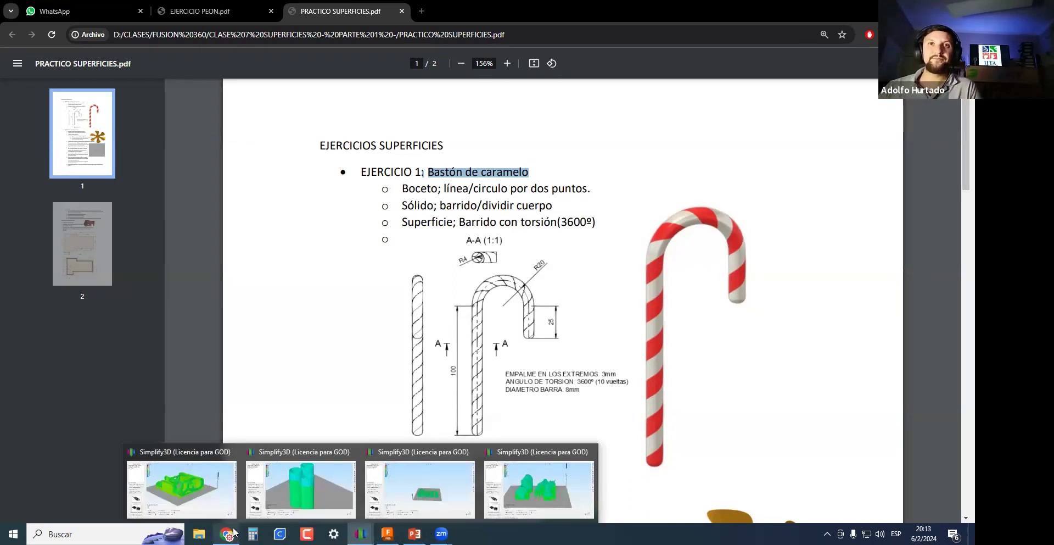
pyautogui.click(390, 532)
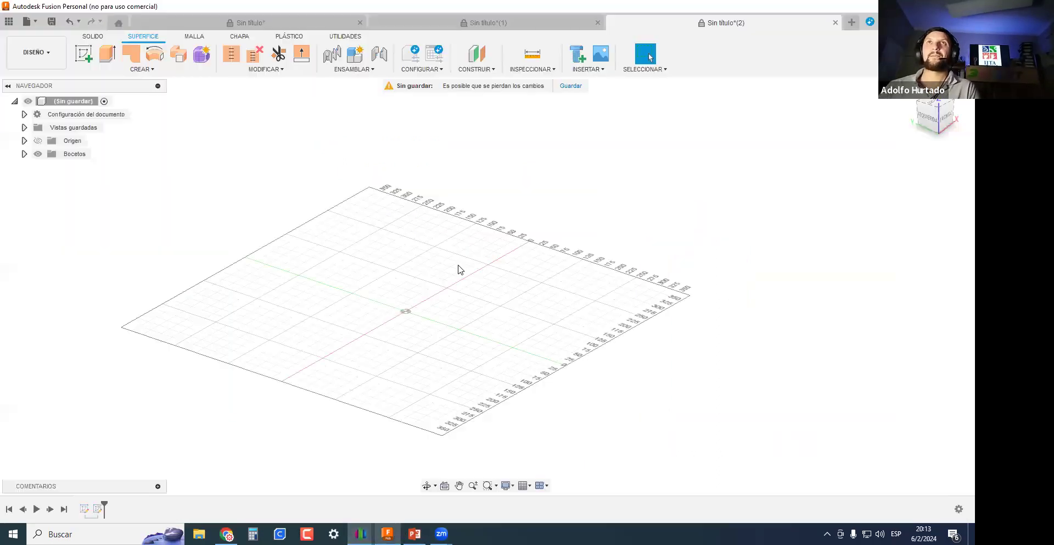
pyautogui.click(360, 22)
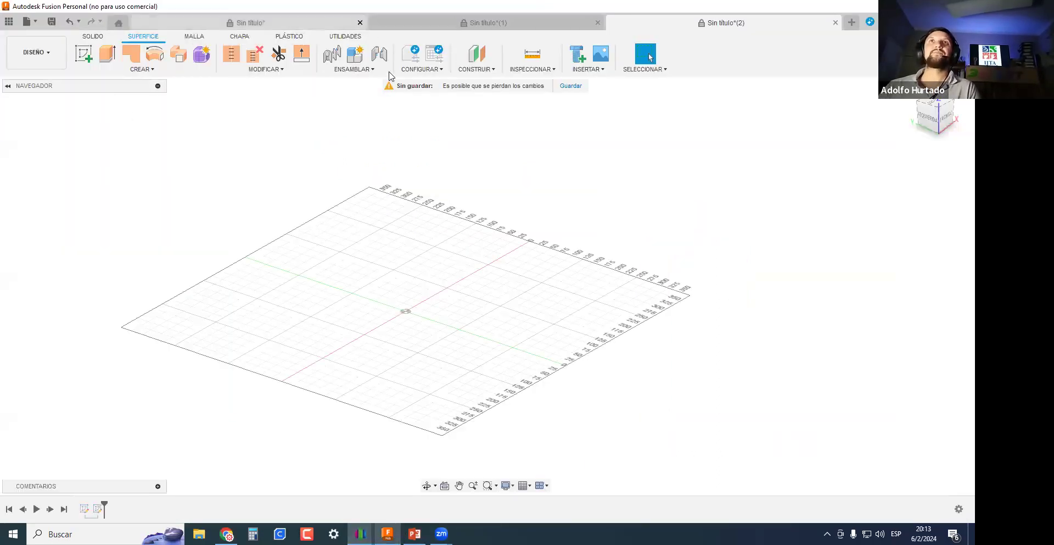
pyautogui.click(535, 282)
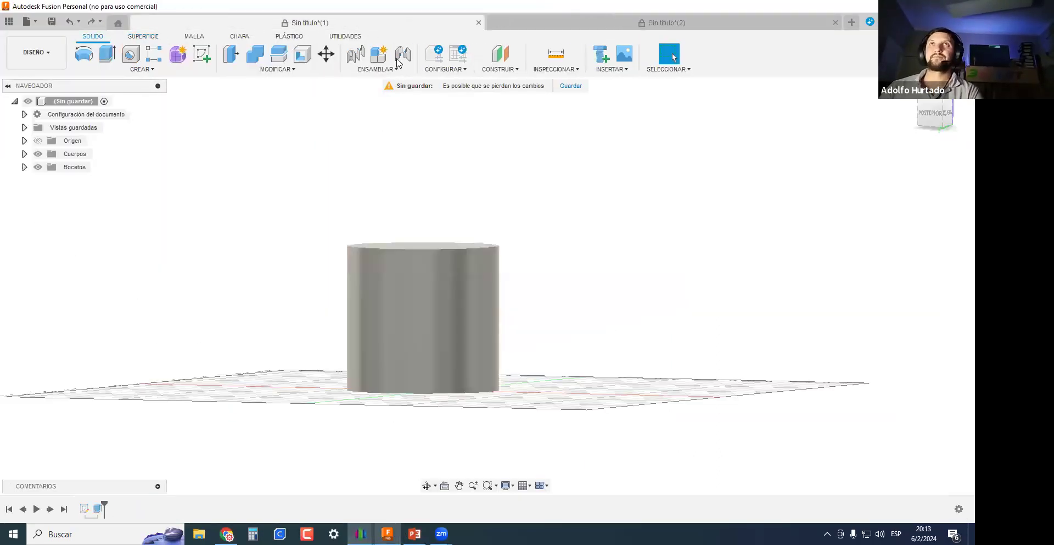
pyautogui.click(479, 22)
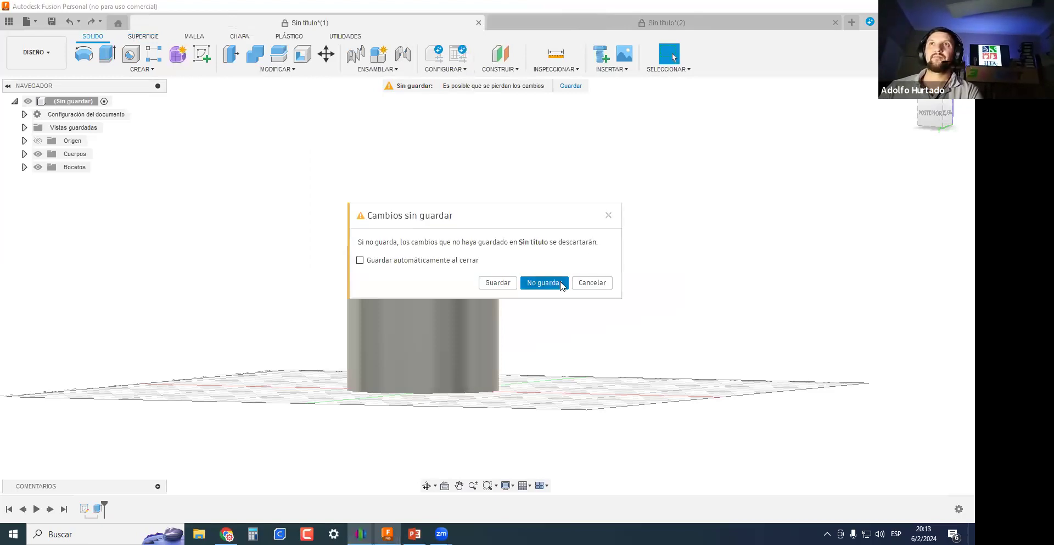
pyautogui.click(544, 282)
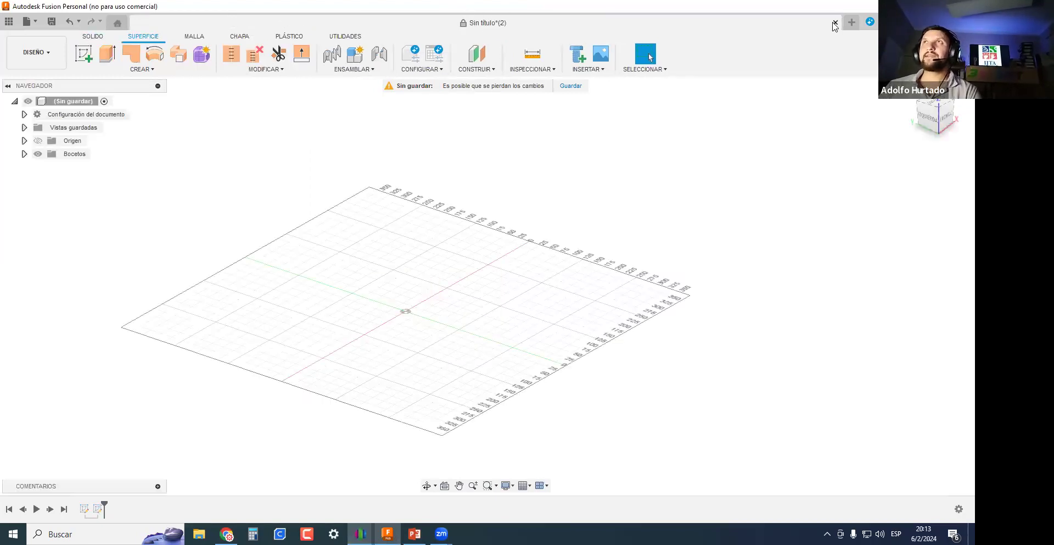
pyautogui.moveTo(456, 275); pyautogui.dragTo(530, 280, button='middle')
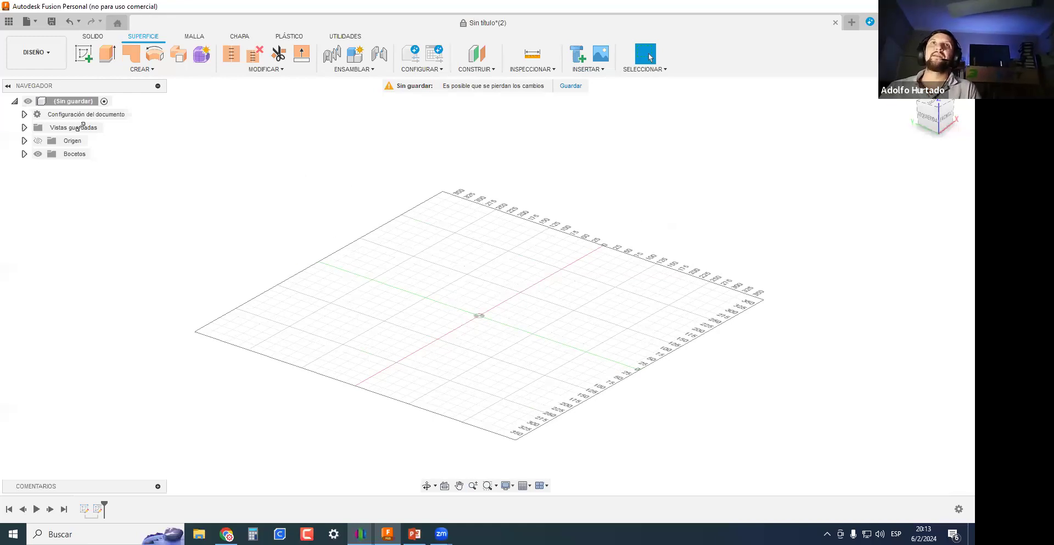
pyautogui.click(131, 70)
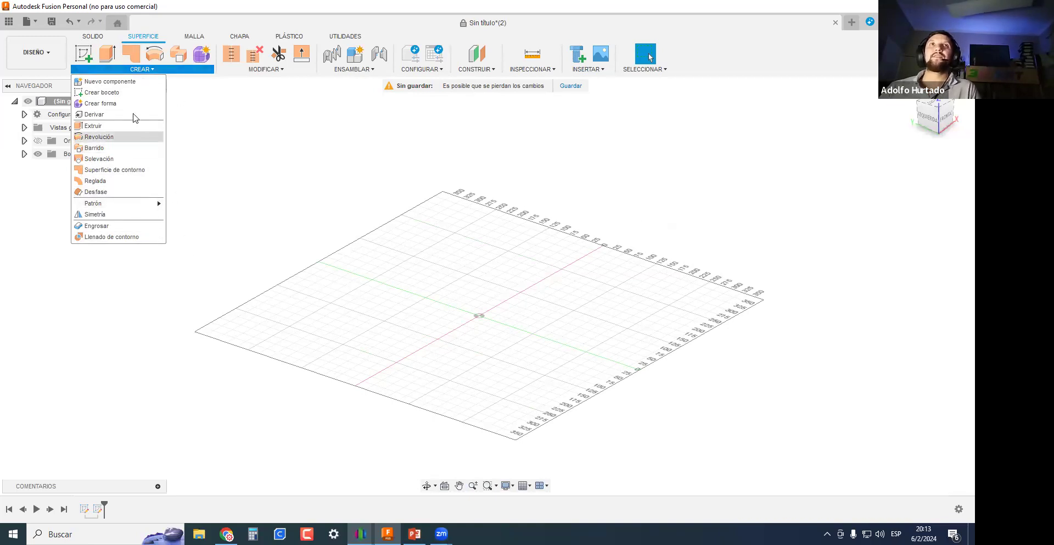
pyautogui.click(266, 70)
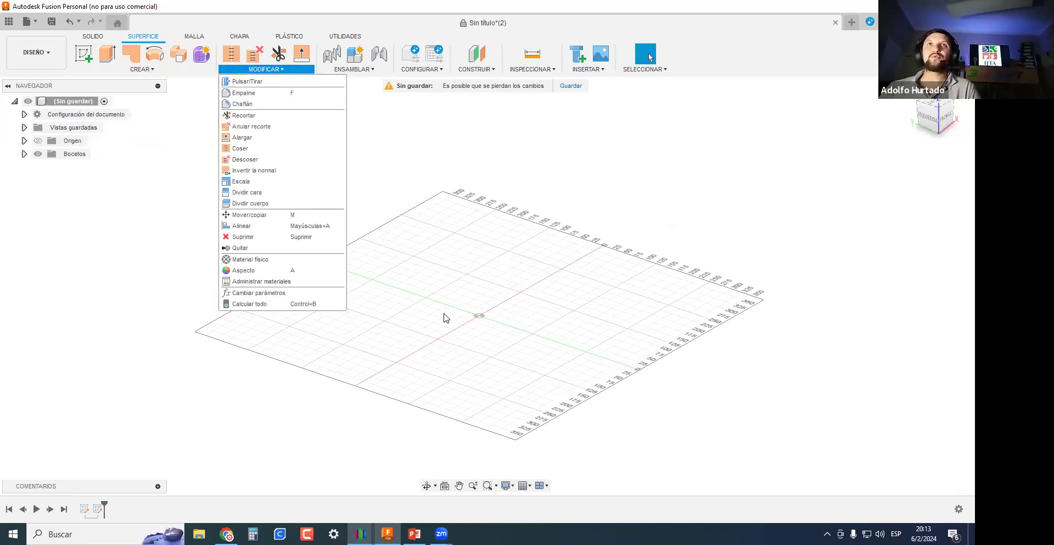
pyautogui.click(430, 378)
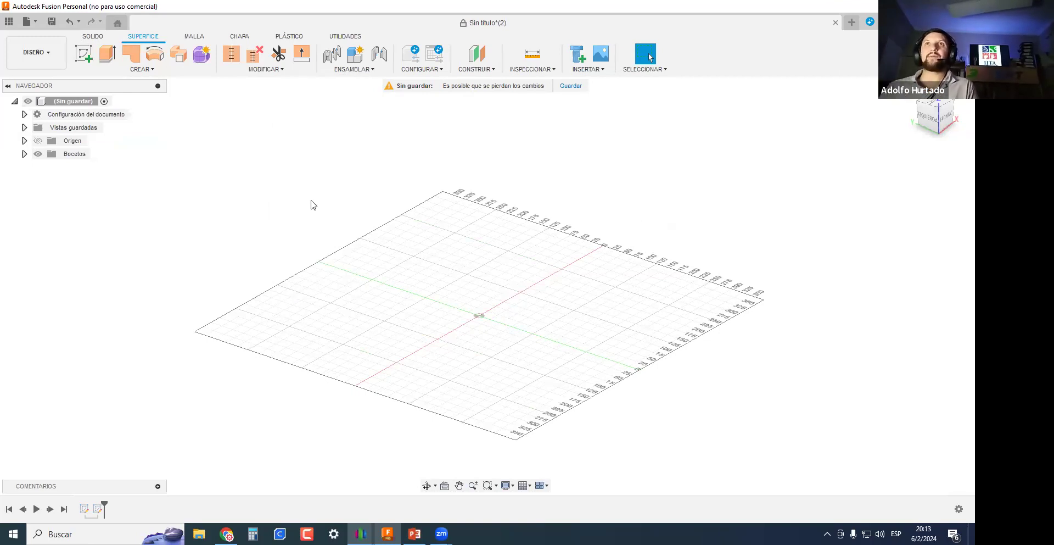
pyautogui.keyDown('shift'); pyautogui.moveTo(560, 294); pyautogui.dragTo(357, 352, button='middle'); pyautogui.keyUp('shift')
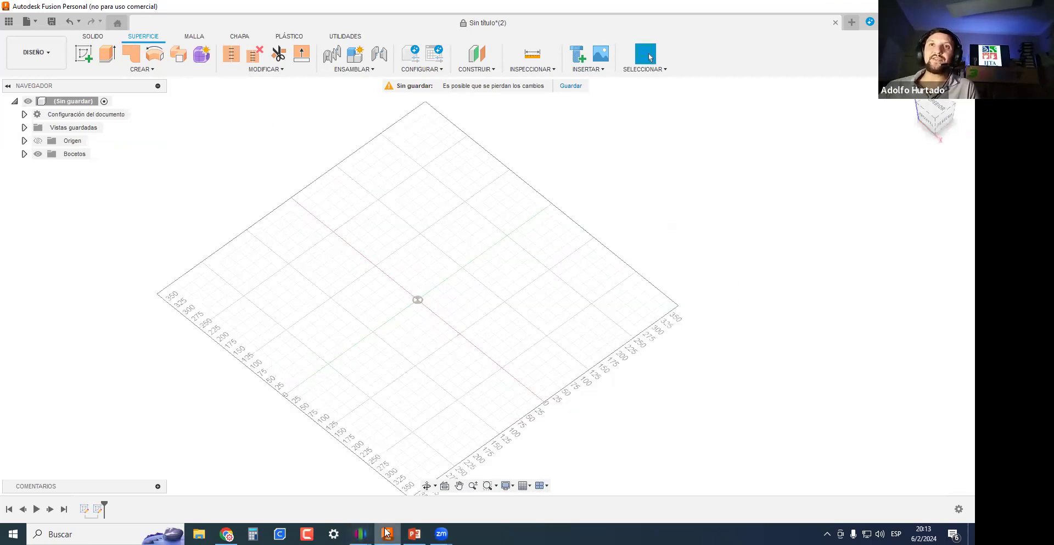
pyautogui.moveTo(232, 531); pyautogui.dragTo(388, 531)
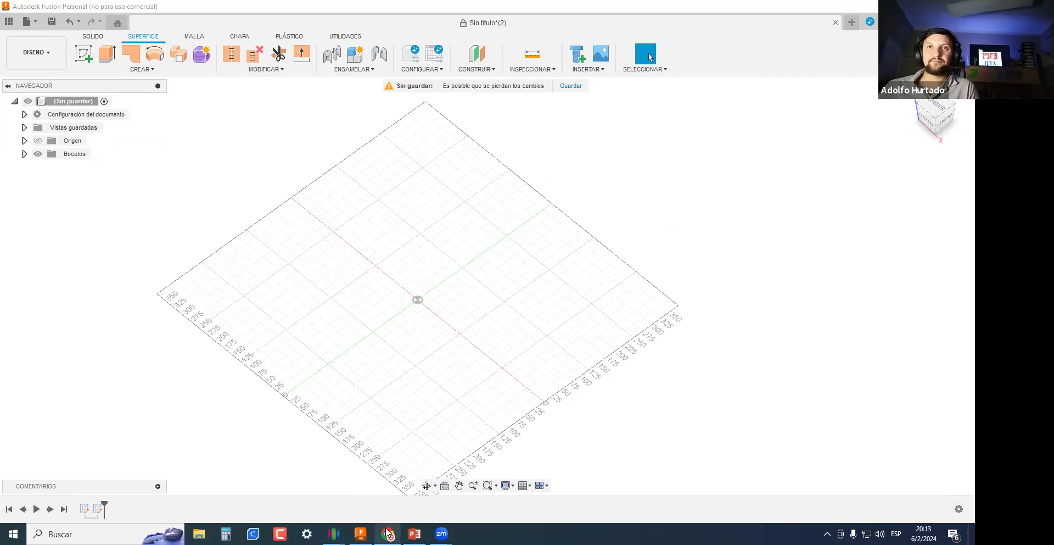
# Switch to PRACTICO SUPERFICIES.pdf in Chrome and review the candy cane, fan and house floor plan exercises, highlighting the instructions for the first two.
pyautogui.click(387, 531)
pyautogui.click(462, 181)
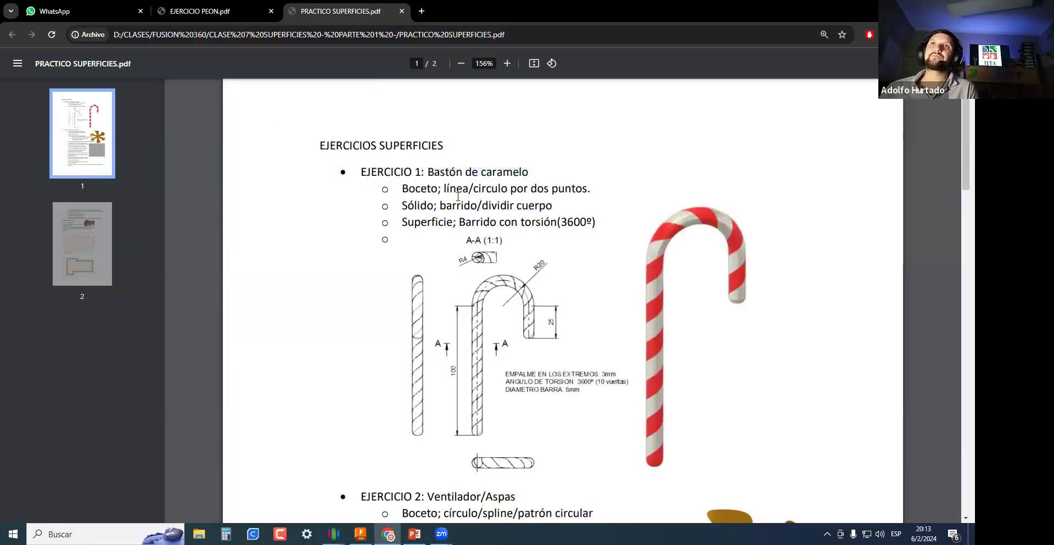
pyautogui.moveTo(403, 188); pyautogui.dragTo(608, 228)
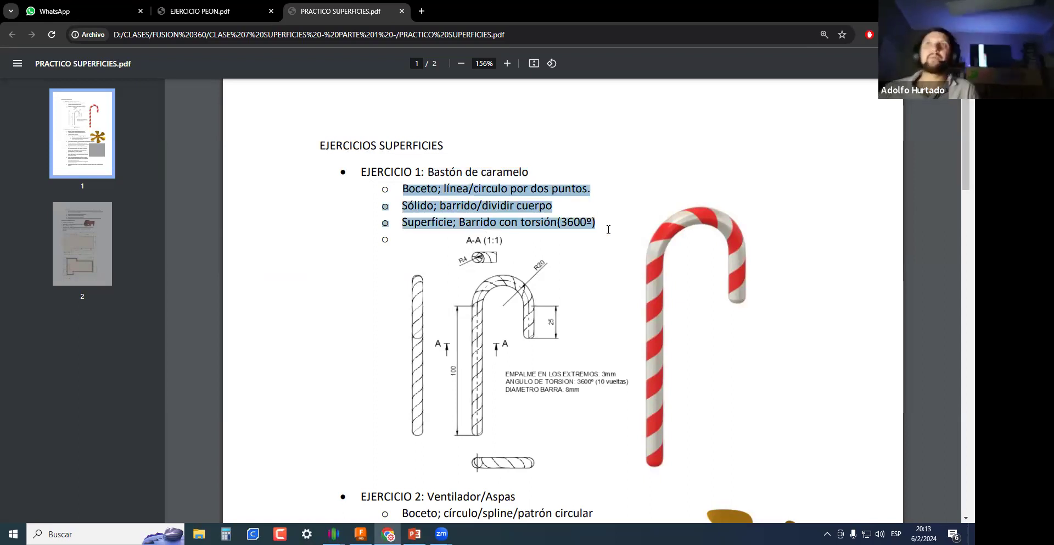
pyautogui.scroll(-4, 380, 287)
pyautogui.moveTo(378, 281); pyautogui.dragTo(570, 361)
pyautogui.scroll(-3, 440, 300)
pyautogui.scroll(-15, 537, 342)
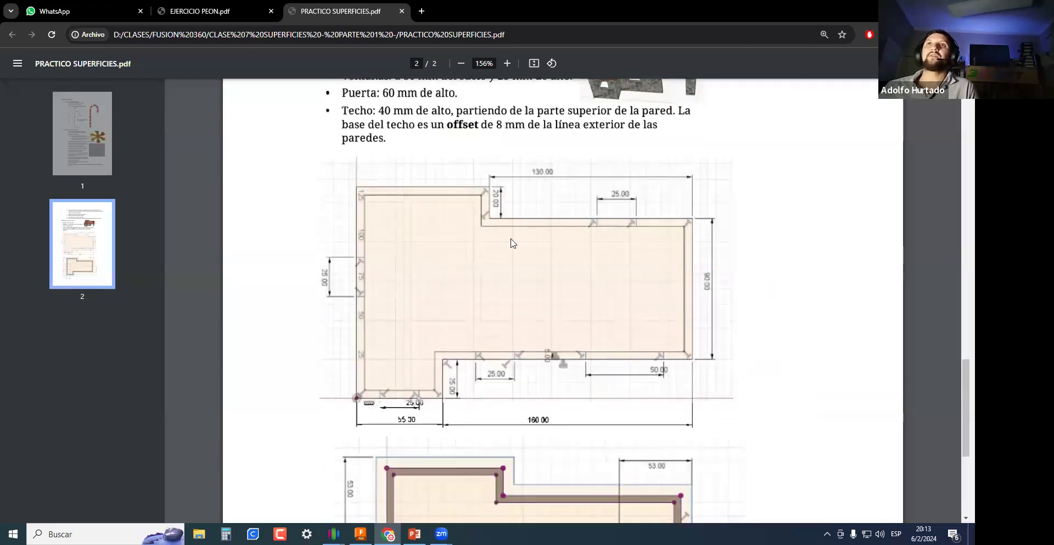
pyautogui.scroll(-5, 499, 239)
pyautogui.scroll(7, 470, 240)
pyautogui.scroll(15, 471, 242)
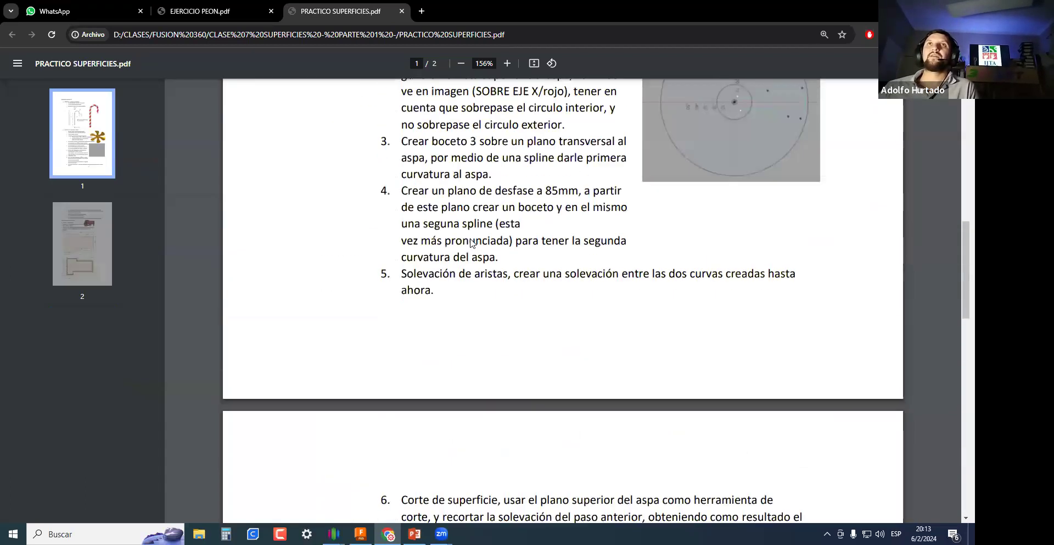
pyautogui.scroll(-2, 483, 245)
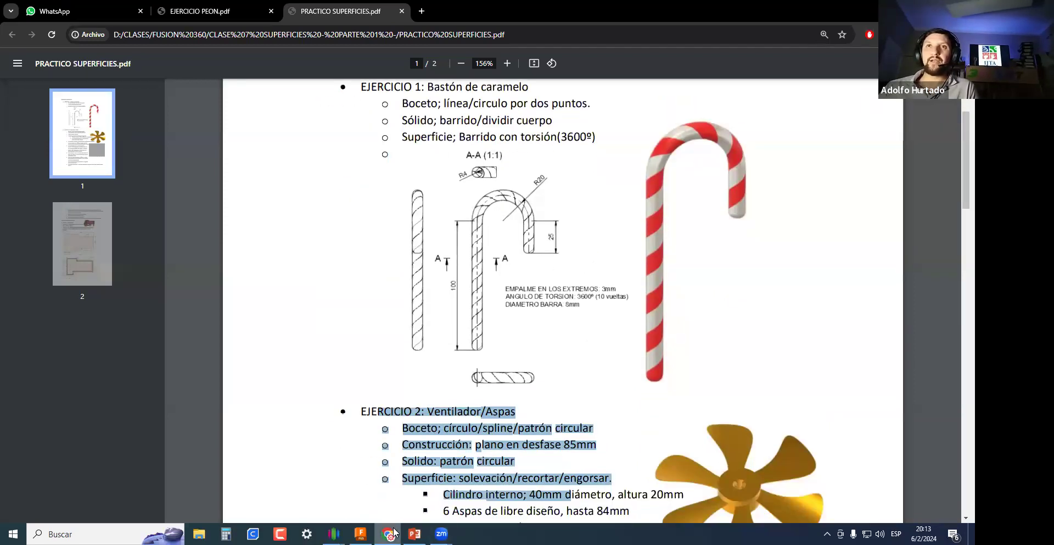
pyautogui.scroll(1, 471, 175)
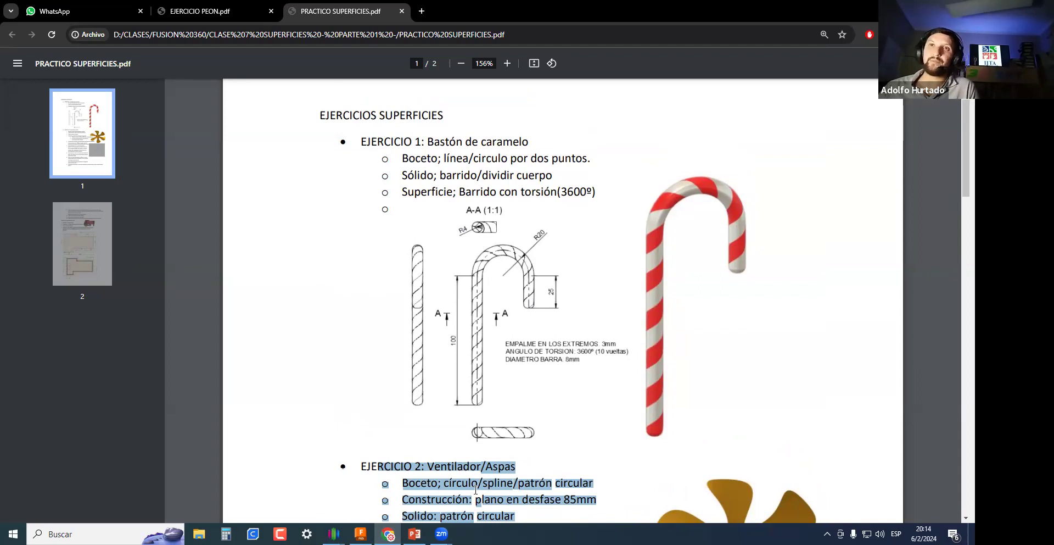
# Switch back to Fusion and close the Sin título(2) document without saving.
pyautogui.click(366, 533)
pyautogui.click(360, 533)
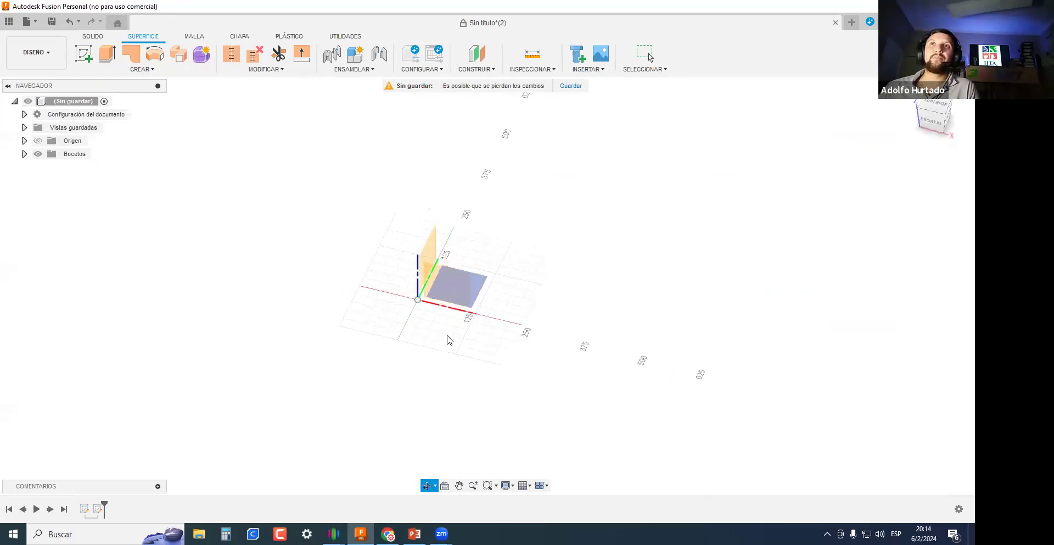
pyautogui.click(452, 266)
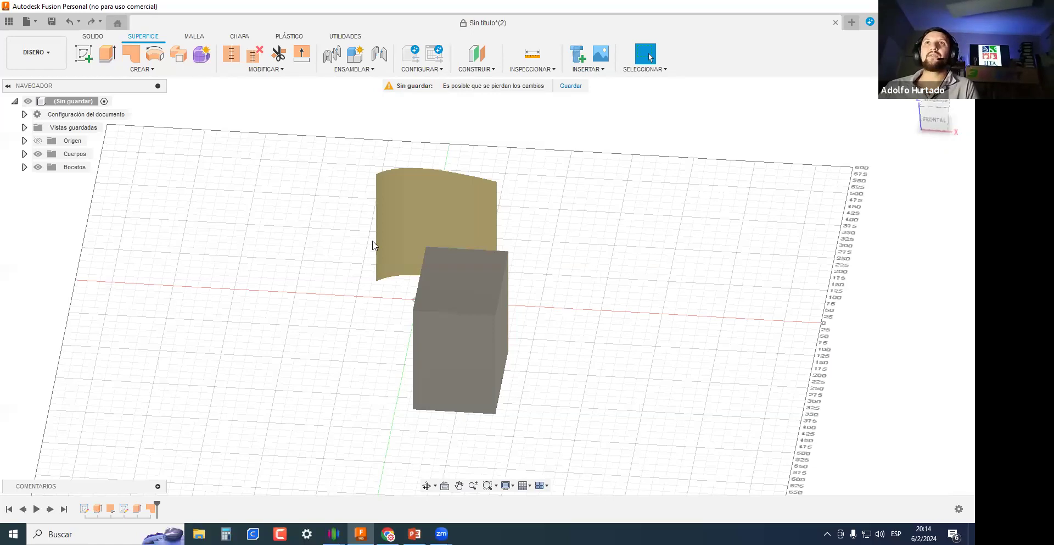
pyautogui.hotkey('ctrl', 'a')
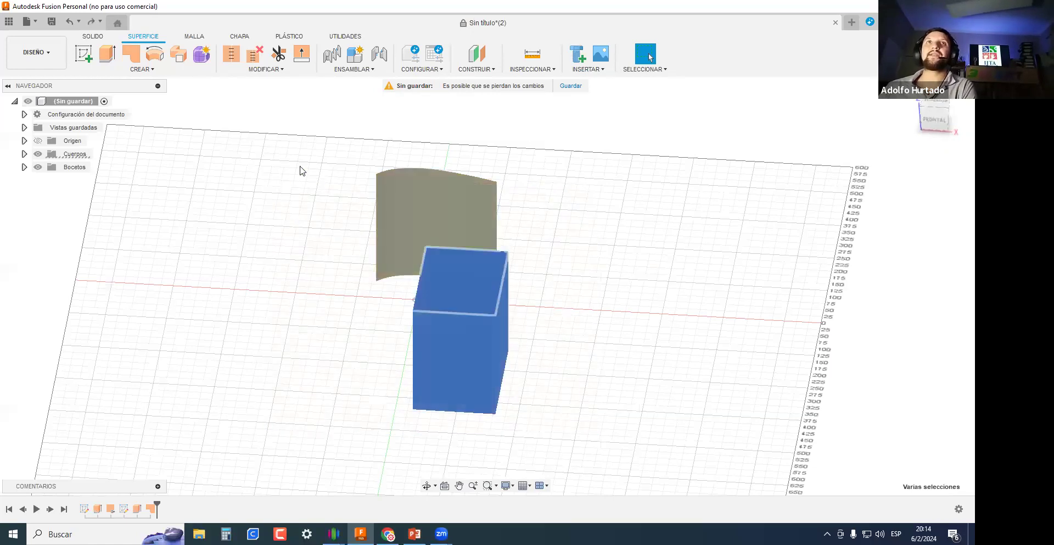
pyautogui.click(835, 22)
pyautogui.click(544, 284)
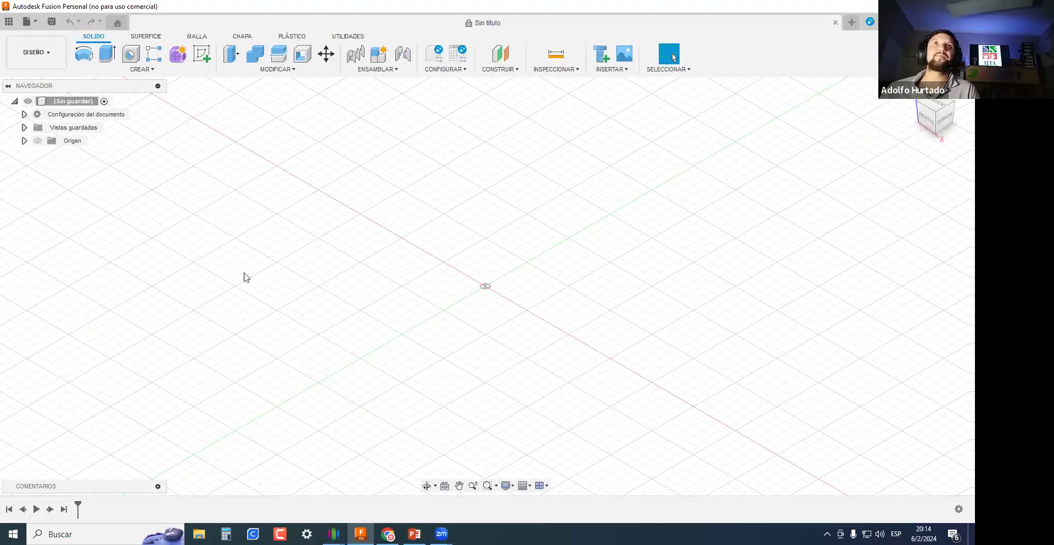
# Create a sketch on the front origin plane of the new empty document.
pyautogui.keyDown('shift'); pyautogui.moveTo(353, 322); pyautogui.dragTo(446, 531, button='middle'); pyautogui.keyUp('shift')
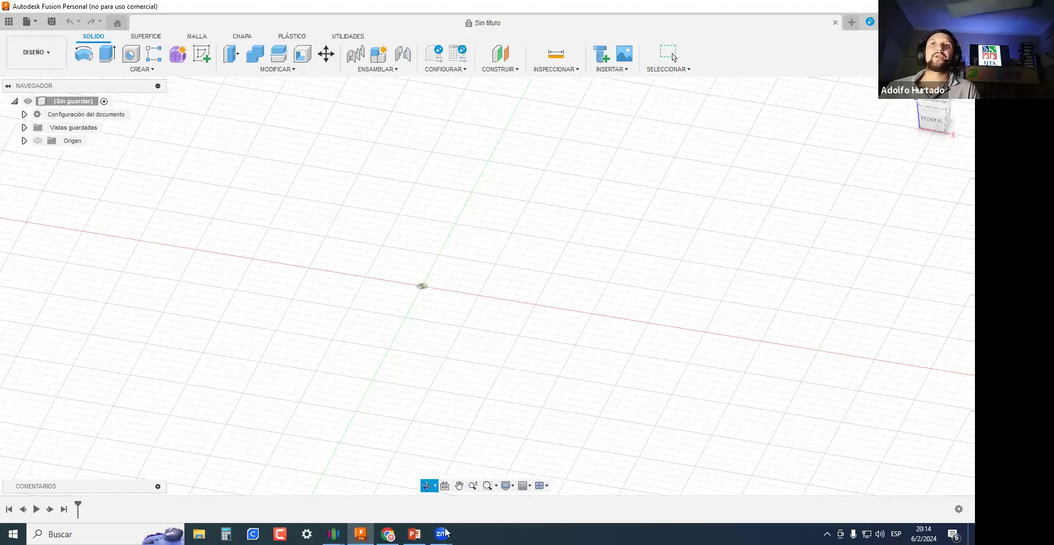
pyautogui.moveTo(478, 242); pyautogui.dragTo(447, 288, button='middle')
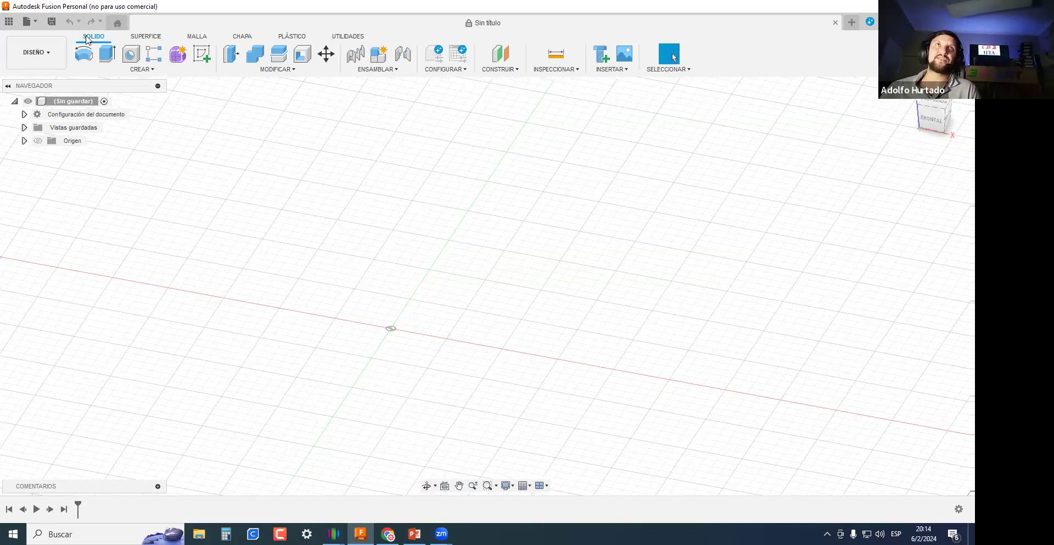
pyautogui.click(203, 57)
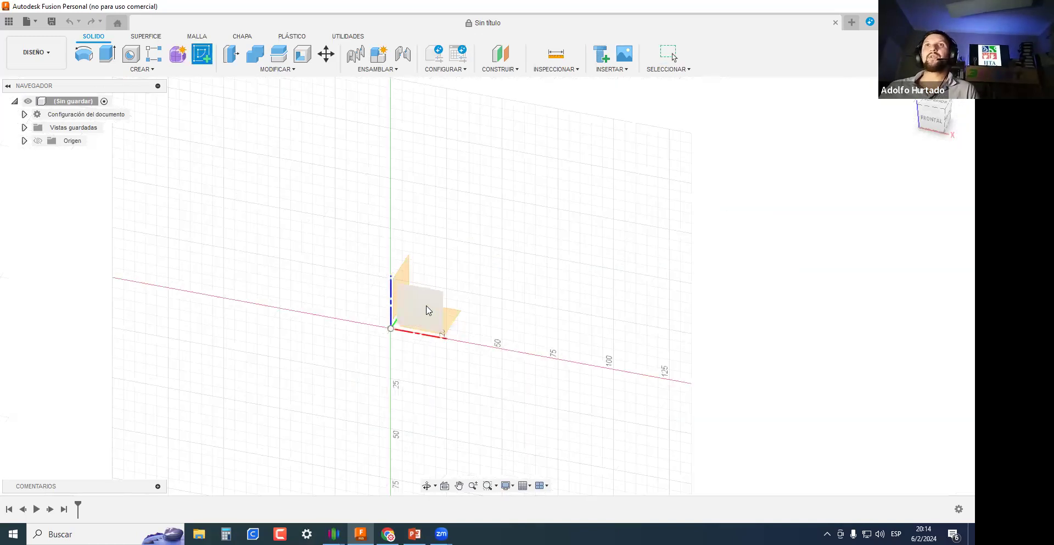
pyautogui.click(427, 303)
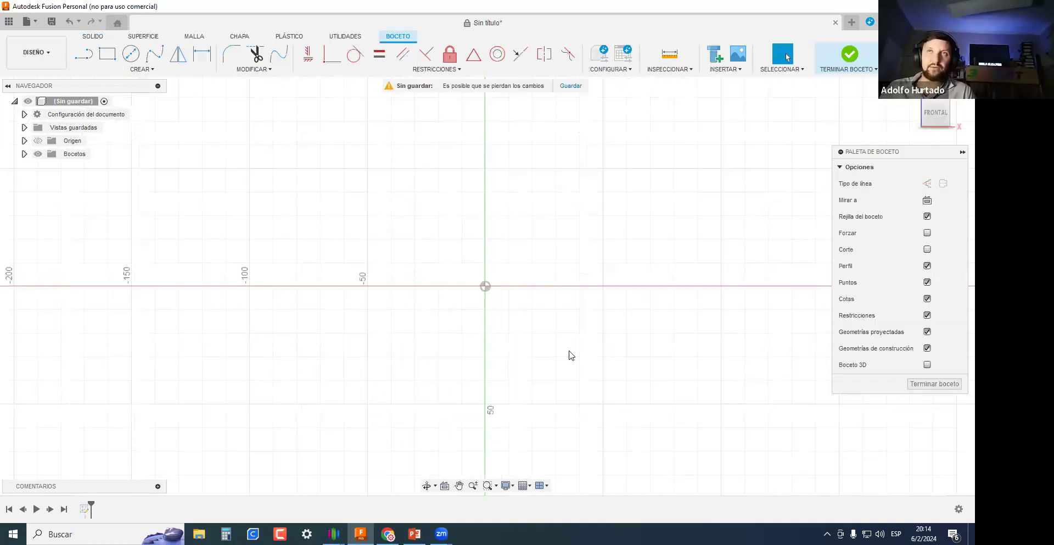
pyautogui.scroll(2, 549, 277)
# Draw an 8 mm diameter circle centred on the origin and finish the sketch.
pyautogui.press('c')
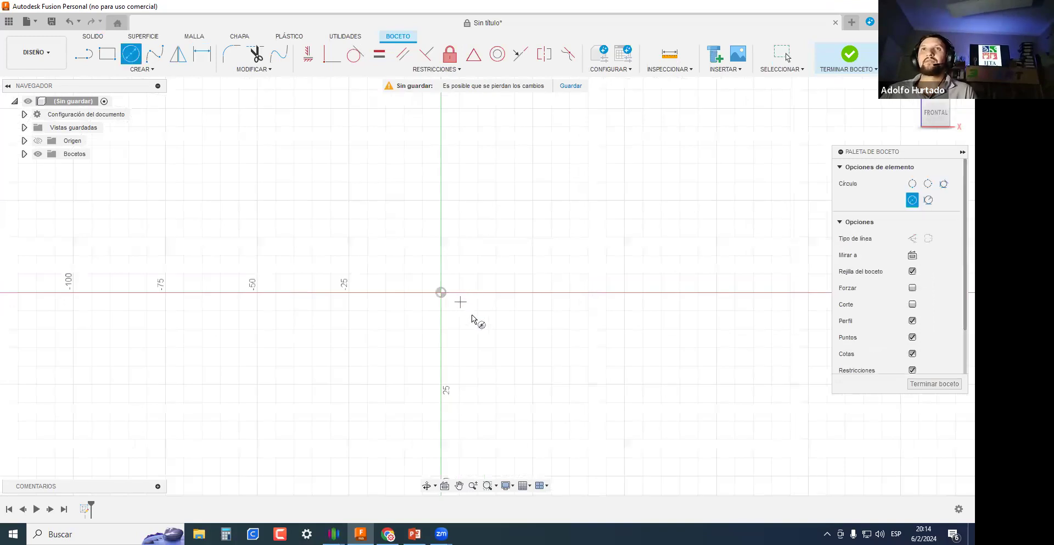
pyautogui.click(458, 298)
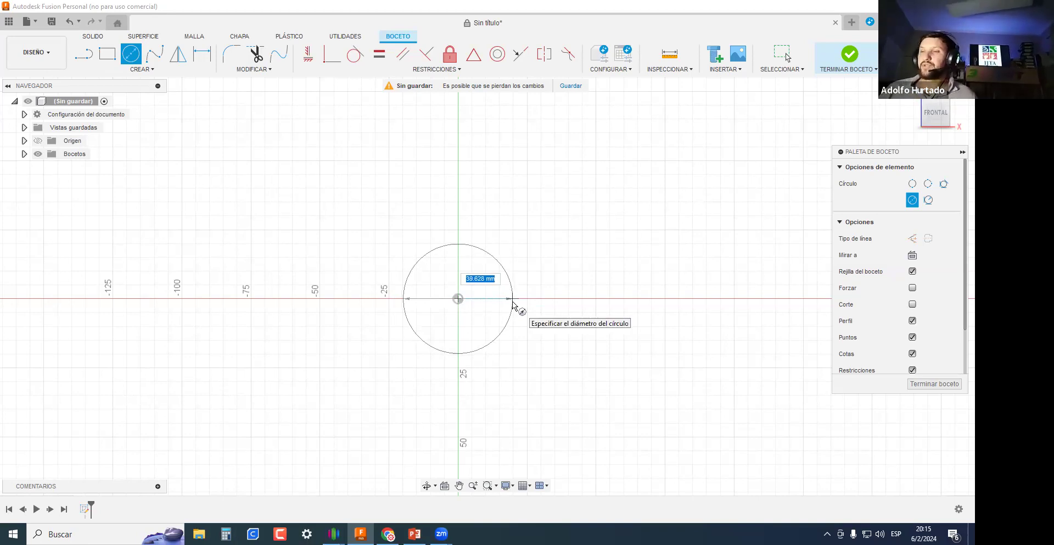
pyautogui.write('8')
pyautogui.press('Return')
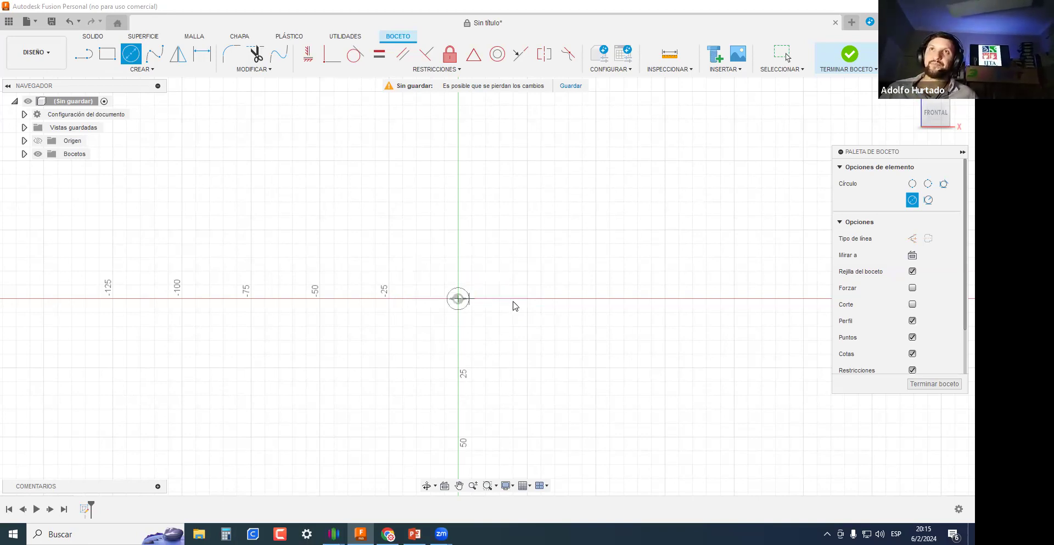
pyautogui.press('Escape')
pyautogui.scroll(2, 470, 302)
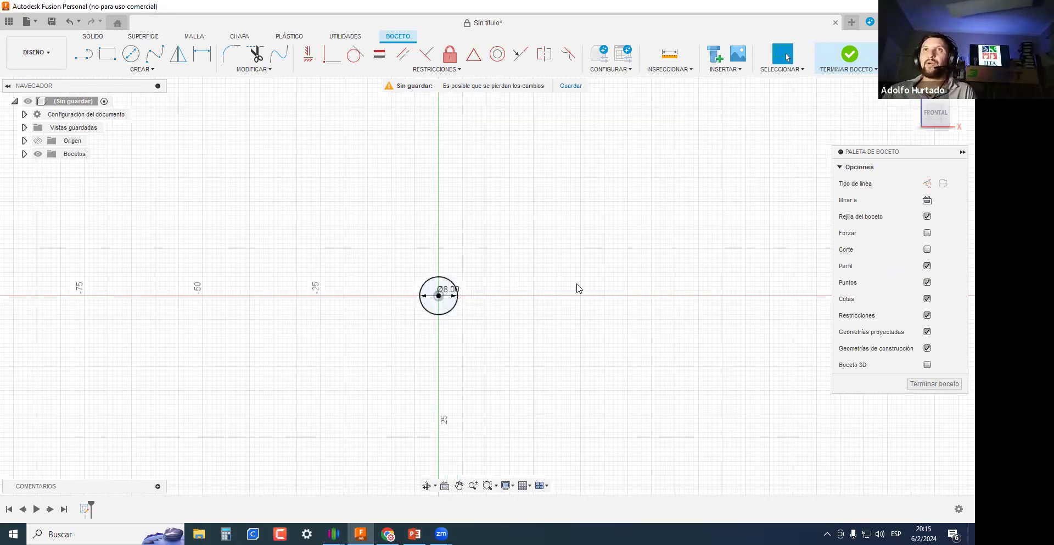
pyautogui.moveTo(651, 313)
pyautogui.keyDown('shift'); pyautogui.mouseDown(button='middle')
pyautogui.moveTo(611, 344)
pyautogui.moveTo(944, 383)
pyautogui.mouseUp(button='middle'); pyautogui.keyUp('shift')
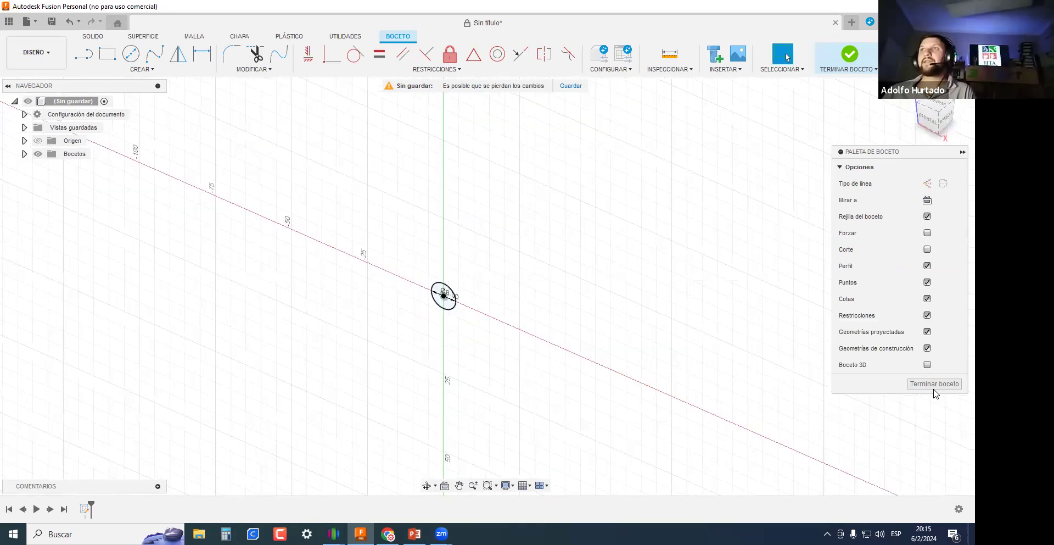
pyautogui.click(943, 383)
# Create a second sketch on the horizontal origin plane, perpendicular to the circle's plane.
pyautogui.keyDown('shift'); pyautogui.moveTo(683, 247); pyautogui.dragTo(554, 269, button='middle'); pyautogui.keyUp('shift')
pyautogui.click(142, 69)
pyautogui.click(203, 53)
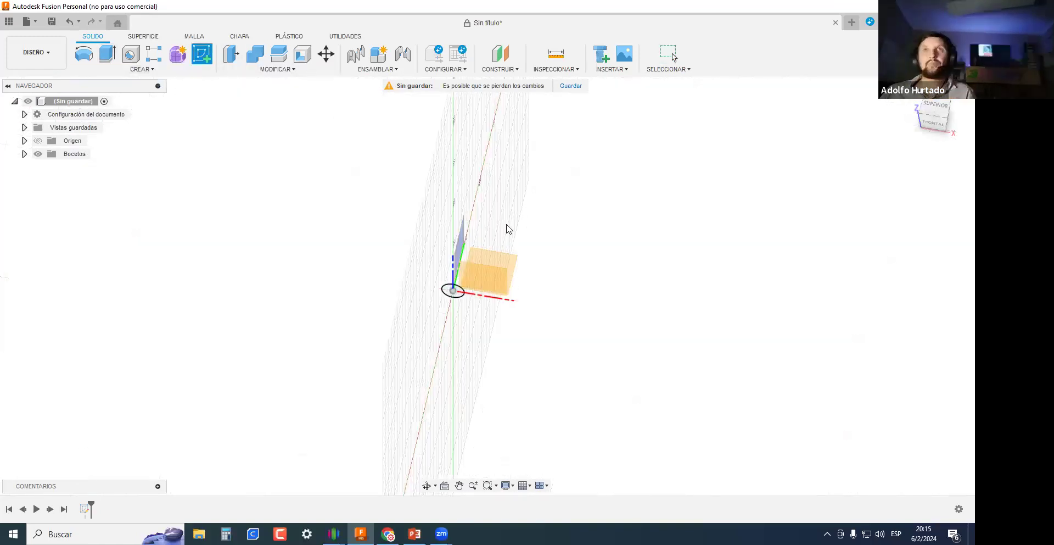
pyautogui.click(490, 253)
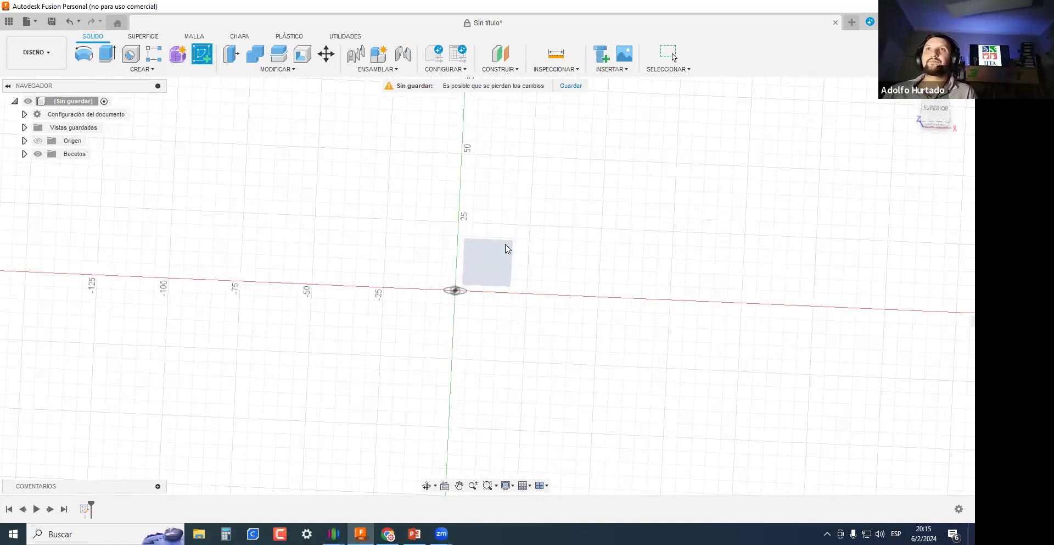
pyautogui.scroll(-3, 505, 344)
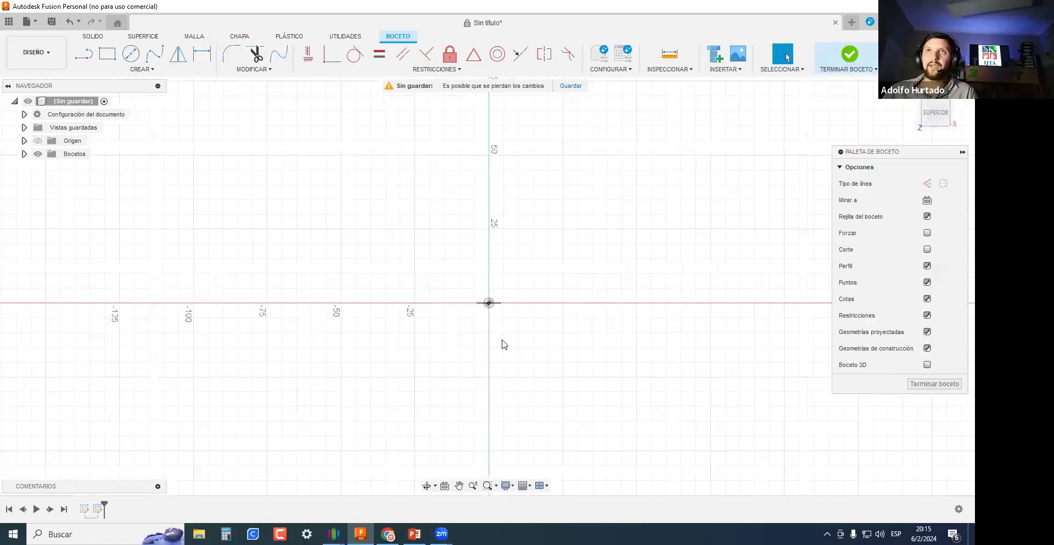
pyautogui.moveTo(463, 366); pyautogui.dragTo(428, 398, button='middle')
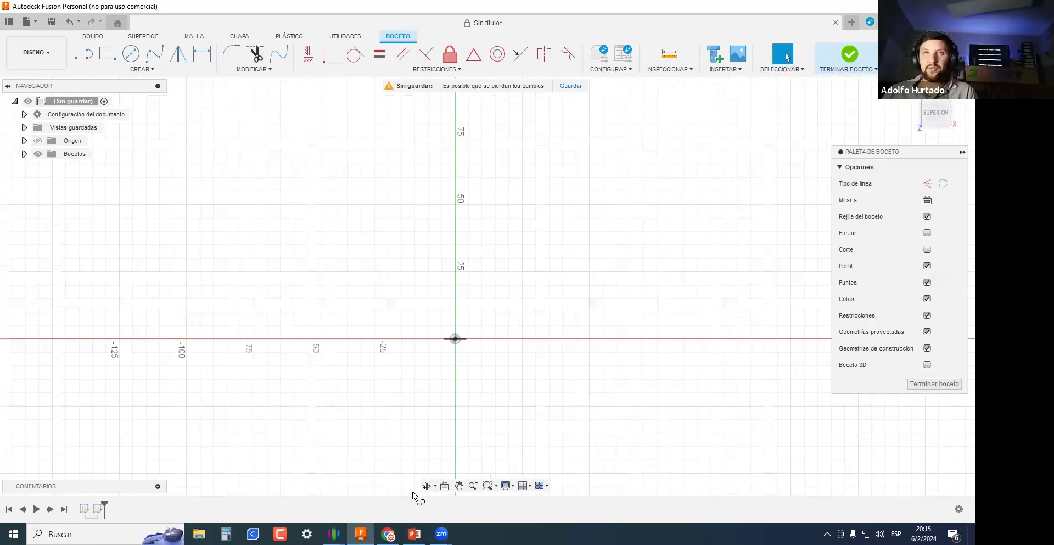
# Draw a 100 mm line from the origin along the green axis as the cane's straight path.
pyautogui.press('l')
pyautogui.click(456, 339)
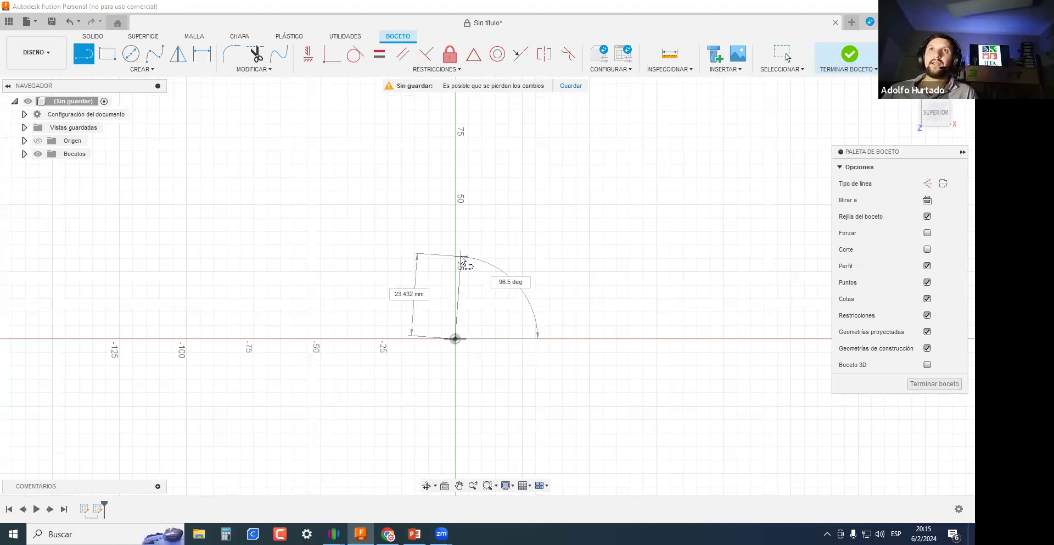
pyautogui.write('1')
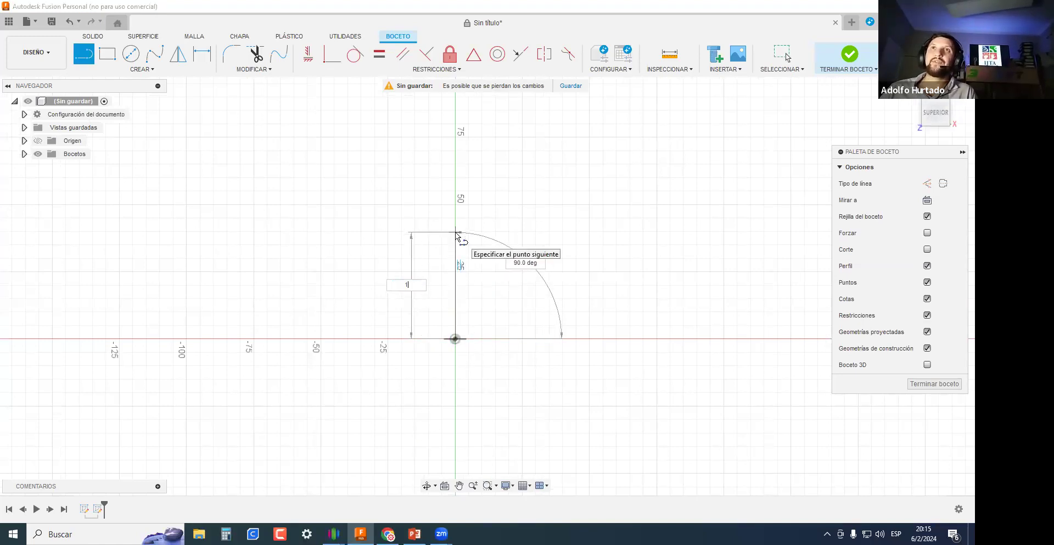
pyautogui.press('Tab')
pyautogui.press('Return')
pyautogui.scroll(-2, 456, 231)
pyautogui.moveTo(455, 231); pyautogui.dragTo(418, 322, button='middle')
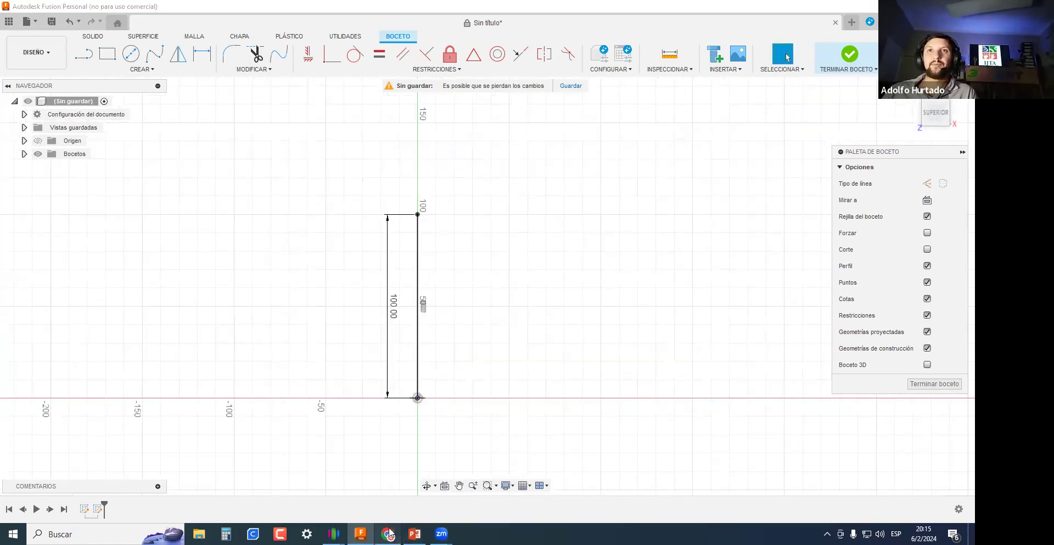
# Draw a two-point circle, 40 mm in diameter, from the straight line's upper end horizontally towards the hook side.
pyautogui.click(388, 533)
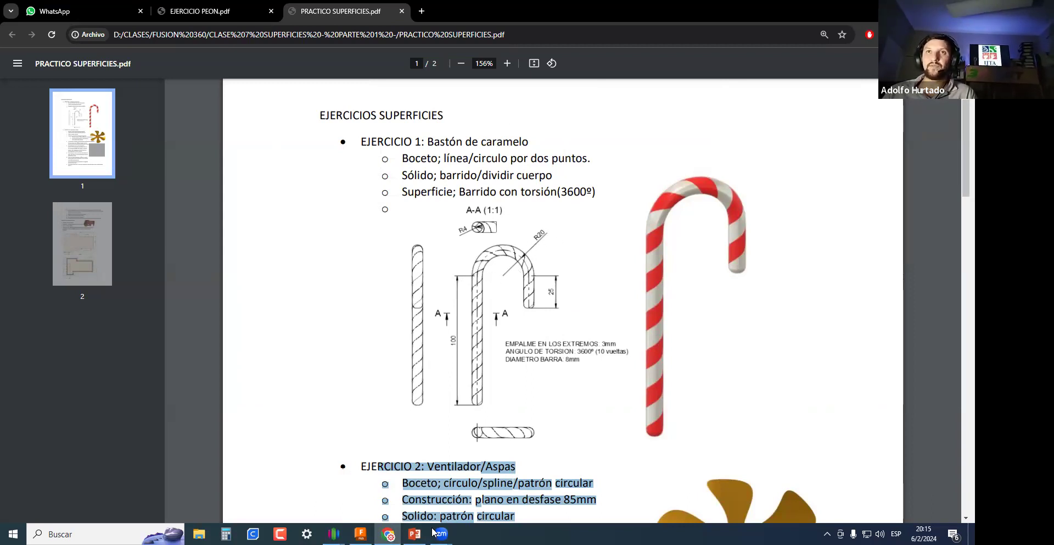
pyautogui.click(390, 533)
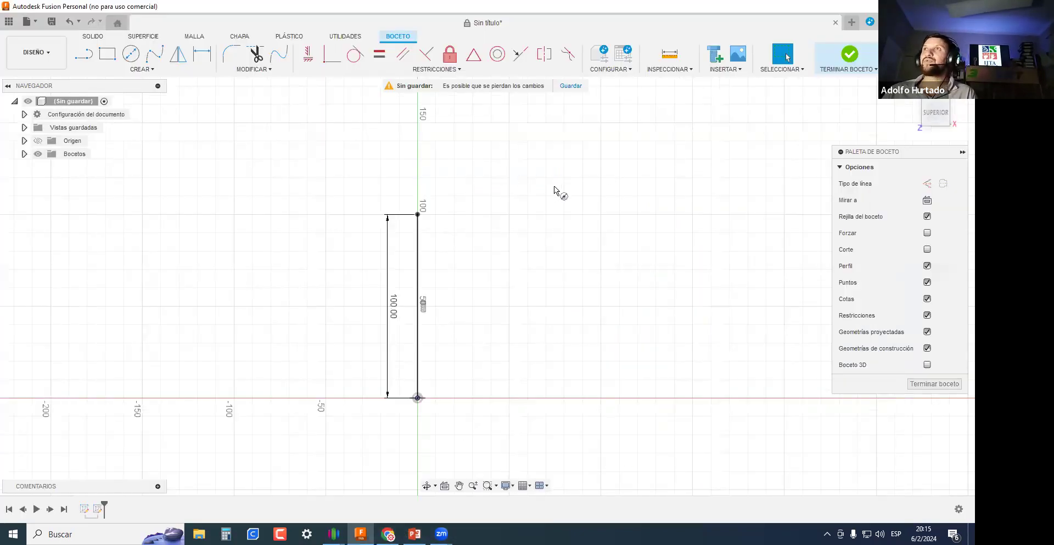
pyautogui.press('c')
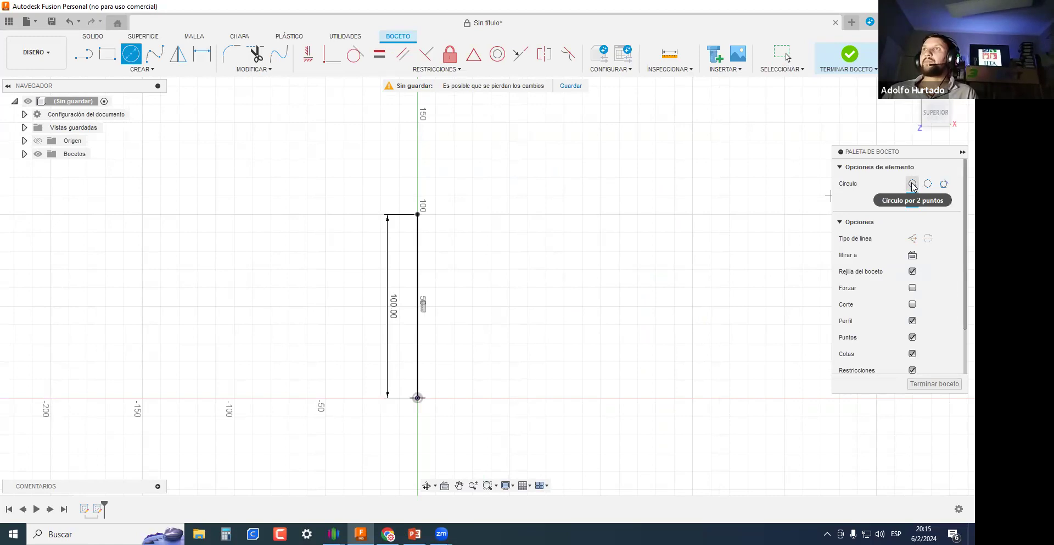
pyautogui.click(913, 185)
pyautogui.click(417, 214)
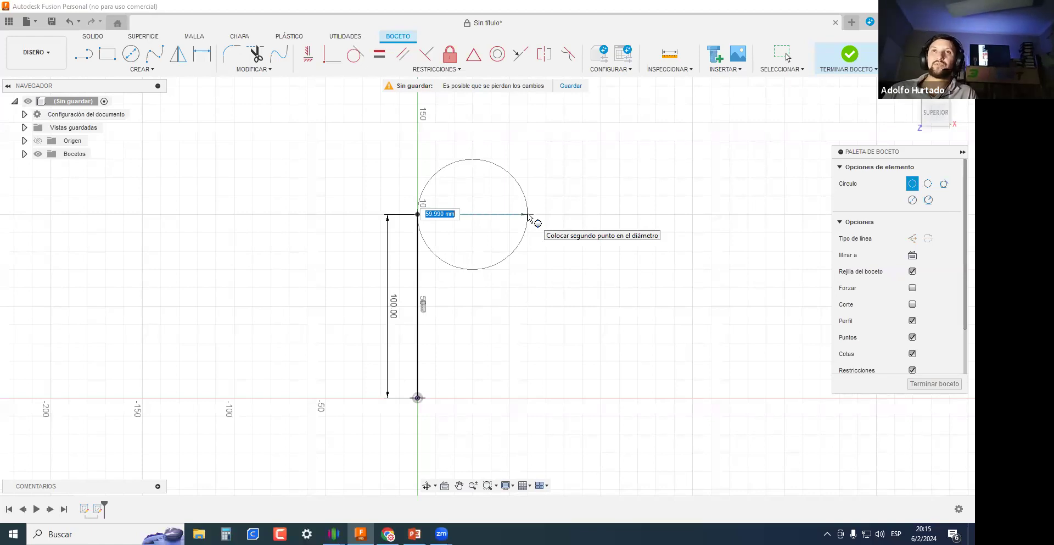
pyautogui.write('40')
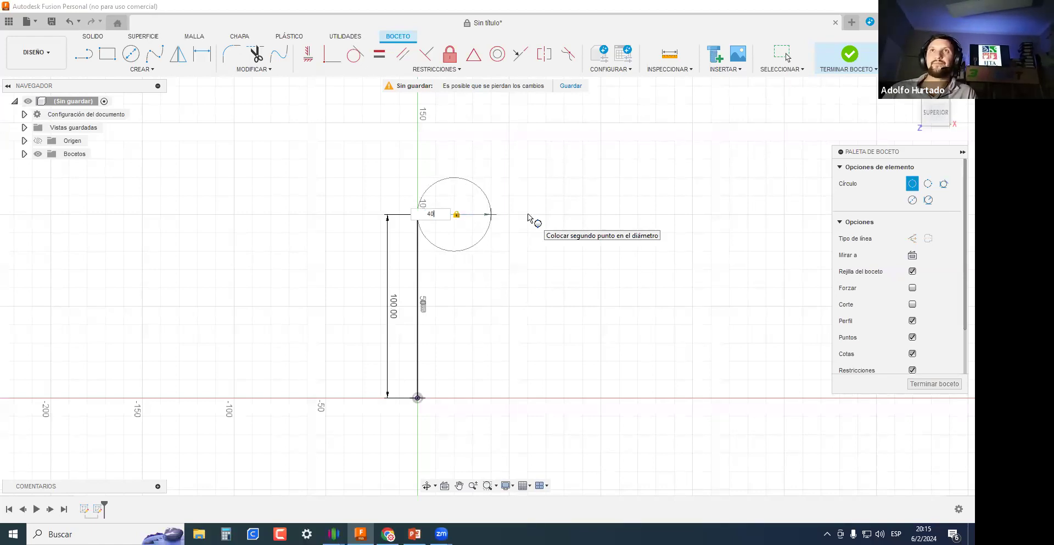
pyautogui.press('Return')
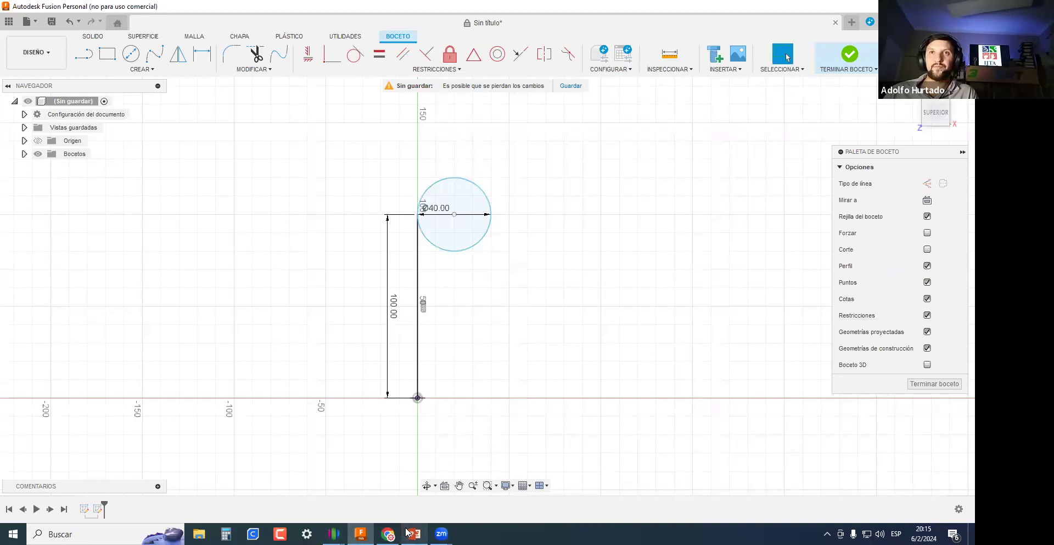
# Check the cane drawing in the PDF and draw a horizontal helper line about 40 mm long from the circle's centre past its edge.
pyautogui.click(388, 533)
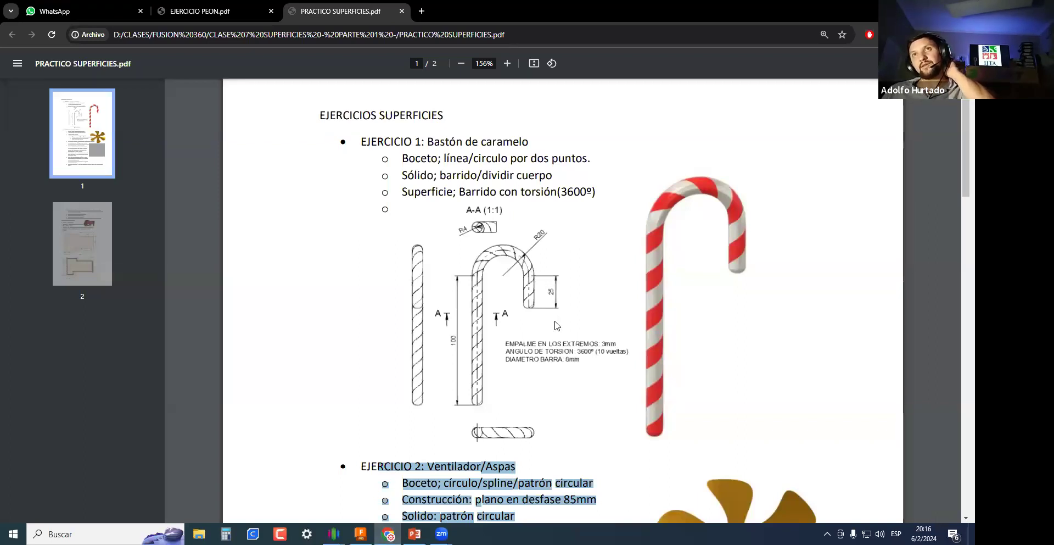
pyautogui.click(388, 532)
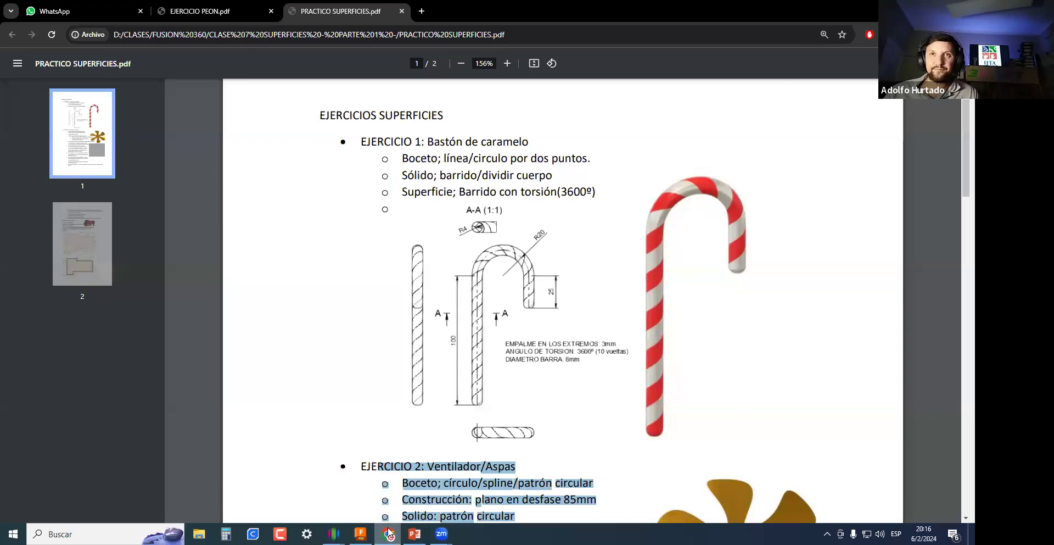
pyautogui.scroll(2, 521, 237)
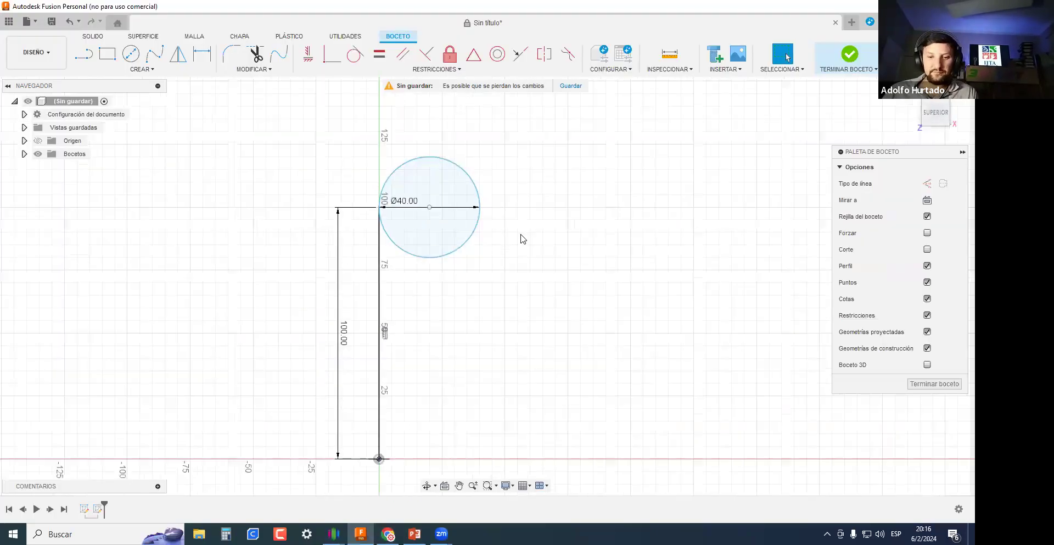
pyautogui.press('l')
pyautogui.click(430, 207)
pyautogui.click(531, 212)
pyautogui.press('Escape')
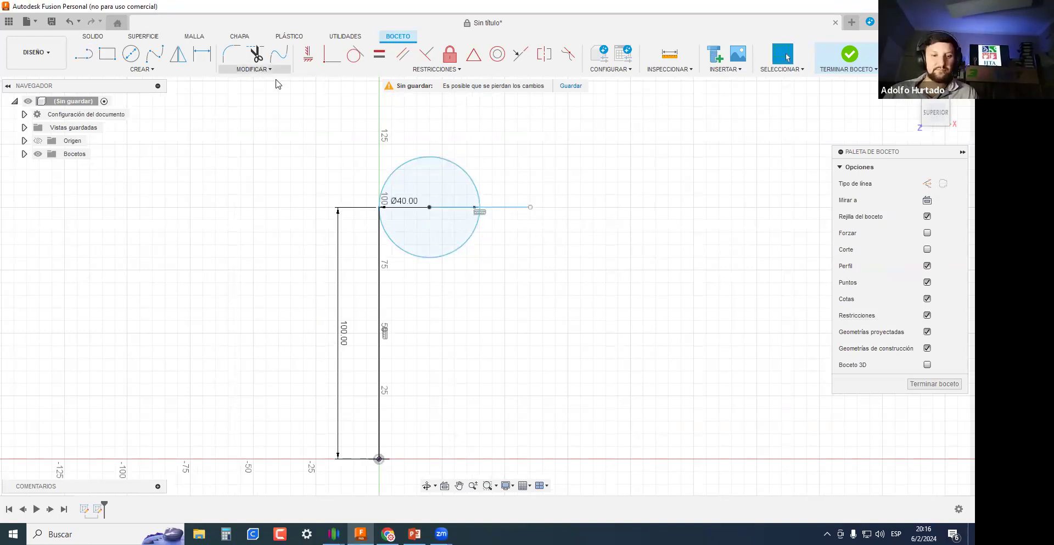
# Trim away the circle's lower half and delete the horizontal helper line.
pyautogui.press('t')
pyautogui.click(438, 257)
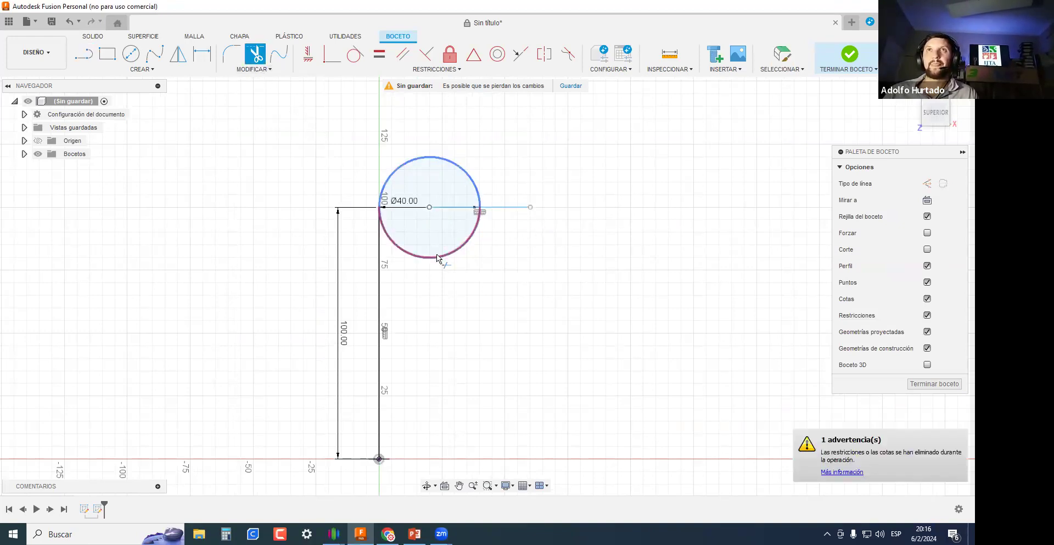
pyautogui.press('Escape')
pyautogui.click(470, 211)
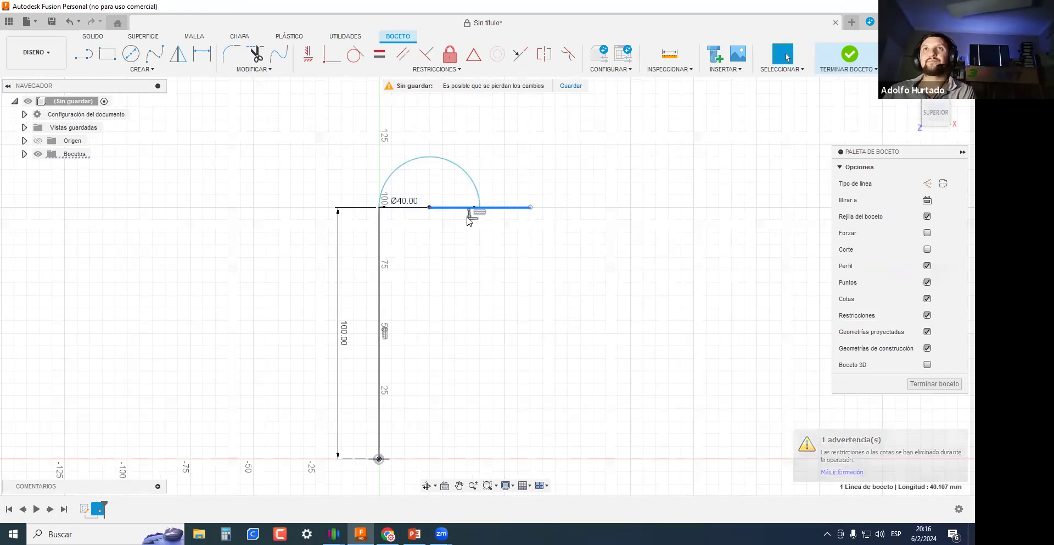
pyautogui.press('Delete')
# Draw a 25 mm line straight down from the arc's free end for the hook's short leg.
pyautogui.scroll(3, 486, 196)
pyautogui.scroll(5, 491, 208)
pyautogui.press('l')
pyautogui.click(464, 229)
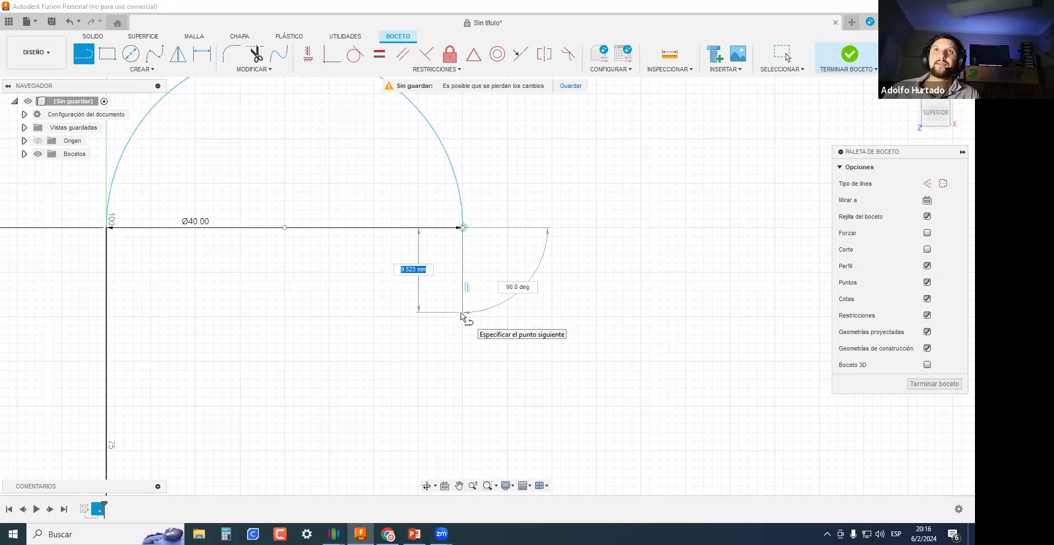
pyautogui.click(394, 532)
pyautogui.click(394, 531)
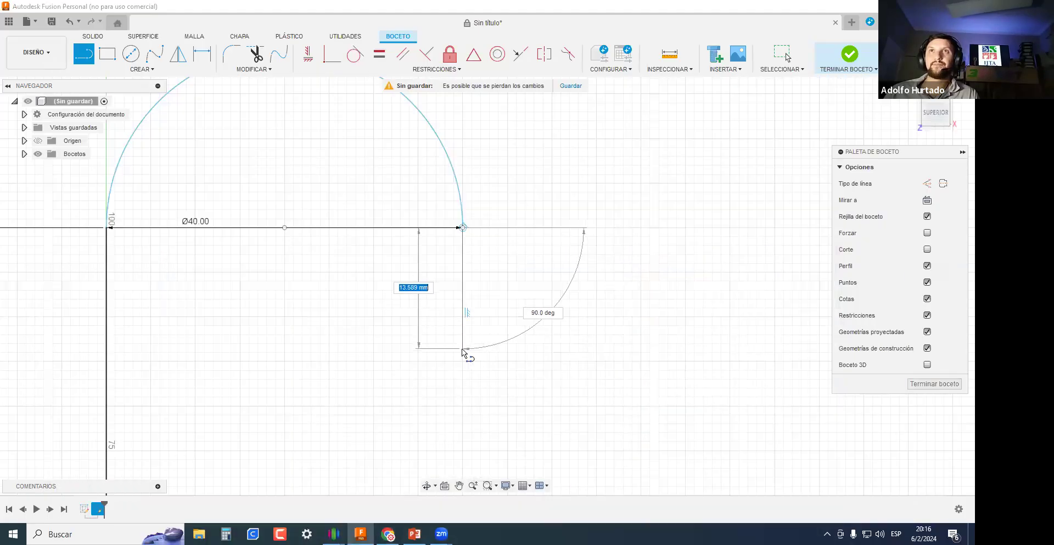
pyautogui.write('25')
pyautogui.press('Return')
pyautogui.press('Escape')
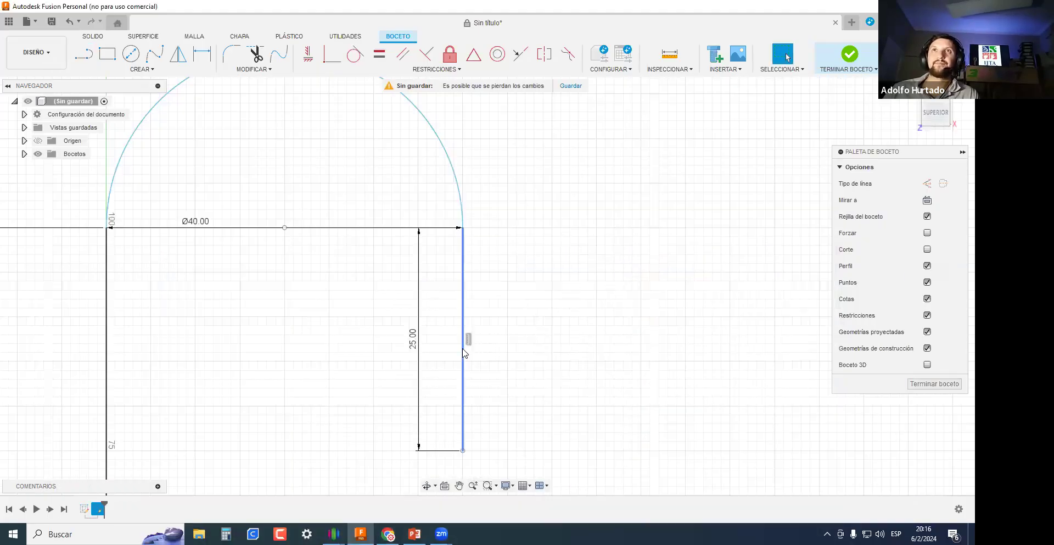
# Apply a tangent constraint between the arc and the 25 mm line.
pyautogui.click(361, 59)
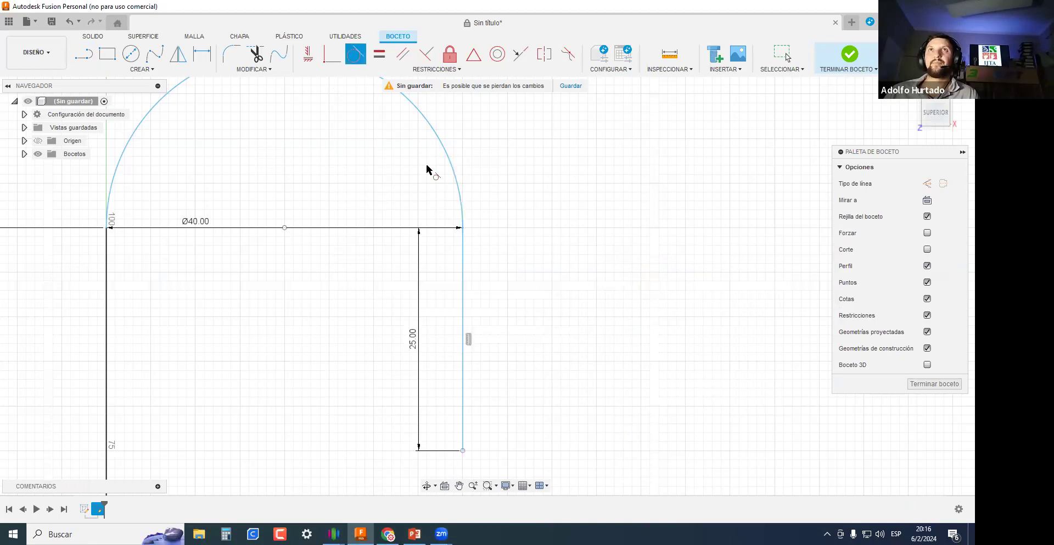
pyautogui.click(462, 202)
pyautogui.click(464, 253)
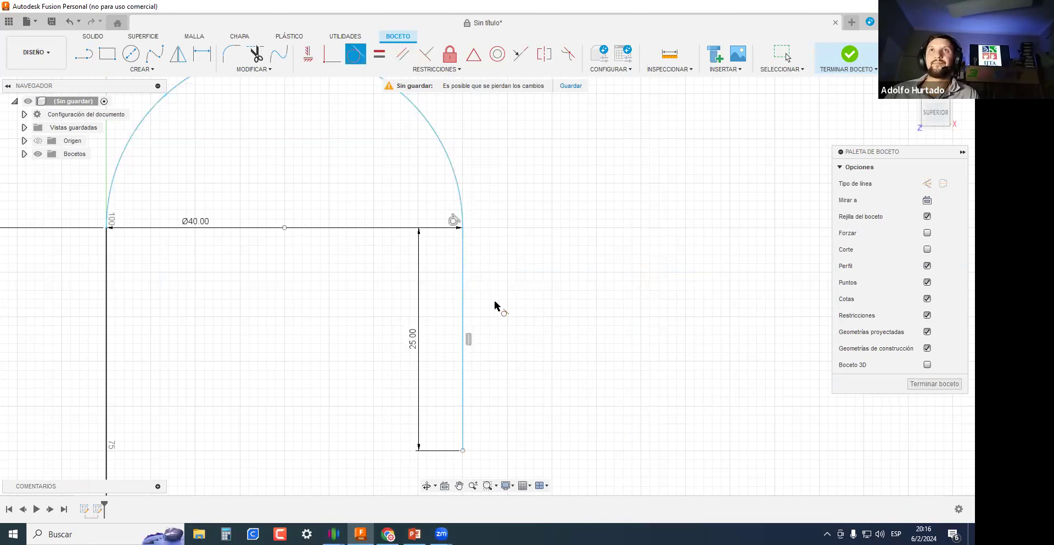
pyautogui.press('Escape')
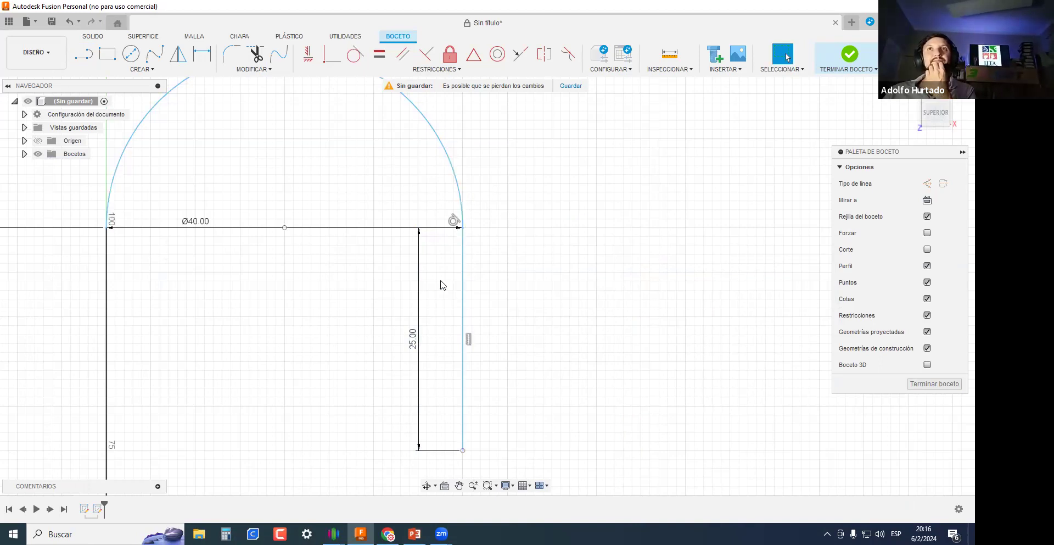
# Move the short leg's length dimension and the arc's diameter dimension outside the cane outline.
pyautogui.scroll(-5, 444, 285)
pyautogui.moveTo(426, 317); pyautogui.dragTo(522, 316)
pyautogui.moveTo(300, 244); pyautogui.dragTo(473, 131)
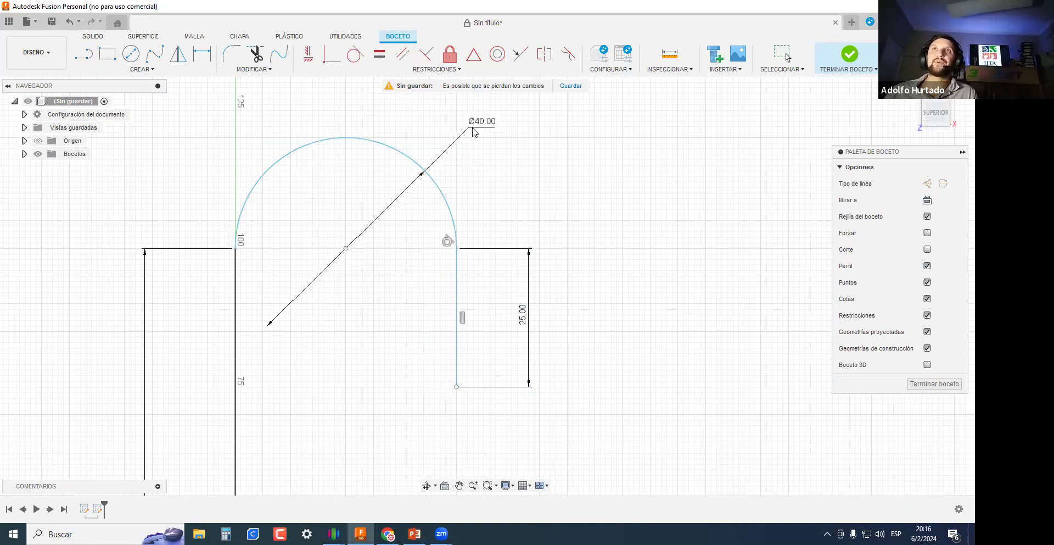
# Examine in 3D how the circular profile sits at the start of the cane's path.
pyautogui.scroll(-4, 303, 214)
pyautogui.moveTo(283, 291); pyautogui.dragTo(301, 209, button='middle')
pyautogui.scroll(-2, 305, 206)
pyautogui.moveTo(313, 297)
pyautogui.keyDown('shift'); pyautogui.mouseDown(button='middle')
pyautogui.moveTo(307, 327)
pyautogui.moveTo(321, 247)
pyautogui.moveTo(298, 251)
pyautogui.mouseUp(button='middle'); pyautogui.keyUp('shift')
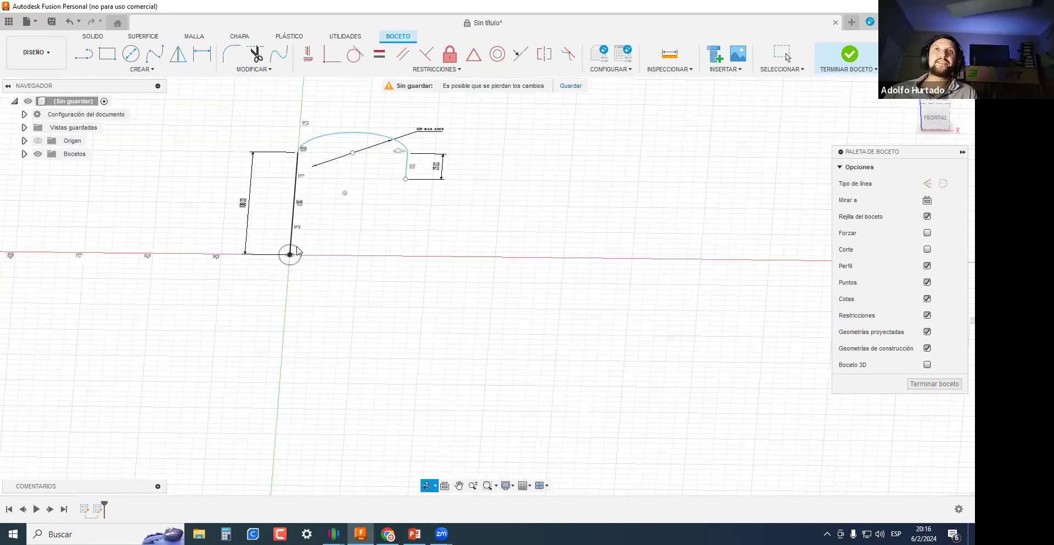
pyautogui.scroll(5, 297, 247)
pyautogui.click(259, 284)
pyautogui.scroll(-3, 307, 318)
pyautogui.scroll(-2, 313, 314)
pyautogui.keyDown('shift'); pyautogui.moveTo(363, 364); pyautogui.dragTo(295, 416, button='middle'); pyautogui.keyUp('shift')
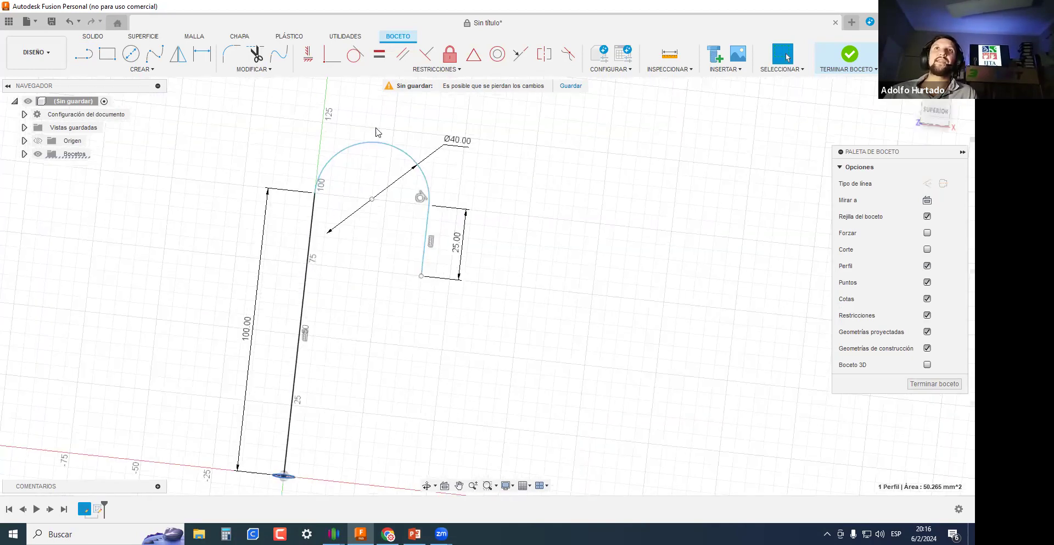
# Finish the path sketch and return to solid modelling.
pyautogui.click(922, 383)
pyautogui.moveTo(562, 426)
pyautogui.keyDown('shift'); pyautogui.mouseDown(button='middle')
pyautogui.moveTo(456, 364)
pyautogui.moveTo(522, 355)
pyautogui.moveTo(584, 366)
pyautogui.moveTo(395, 344)
pyautogui.moveTo(379, 329)
pyautogui.mouseUp(button='middle'); pyautogui.keyUp('shift')
pyautogui.click(110, 61)
pyautogui.press('Escape')
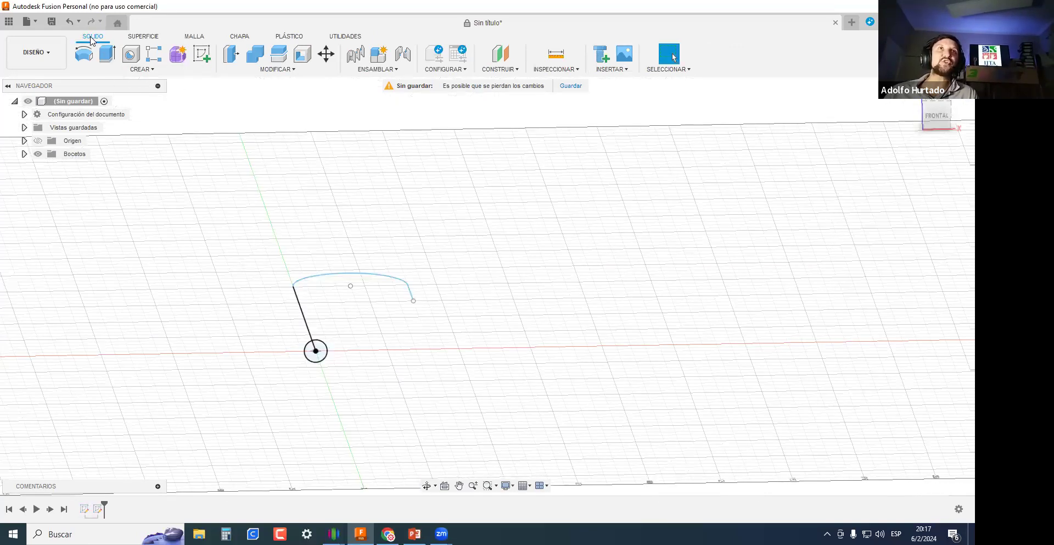
# Sweep the 8 mm circle along the chained cane path as a new body, with perpendicular orientation.
pyautogui.click(142, 69)
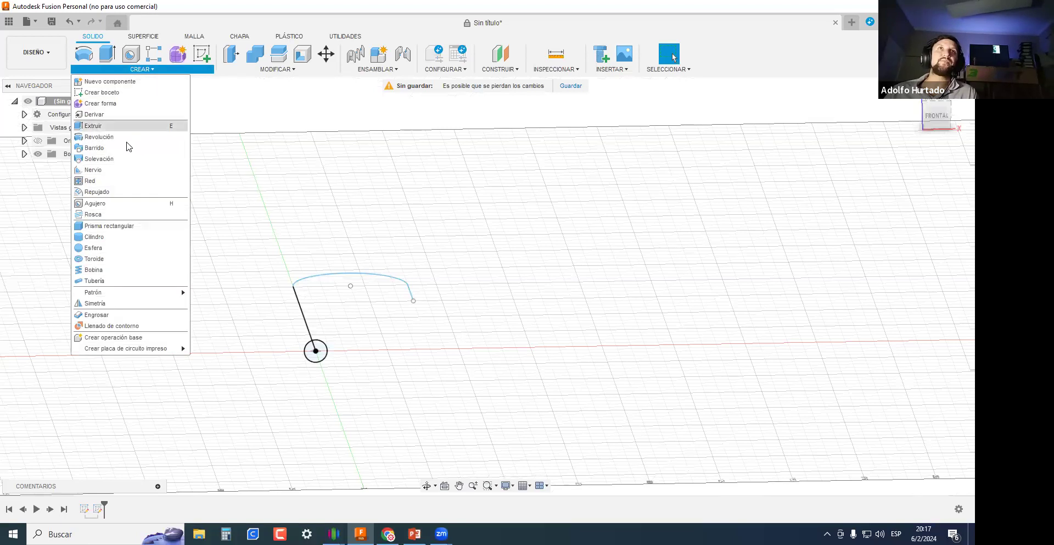
pyautogui.click(94, 148)
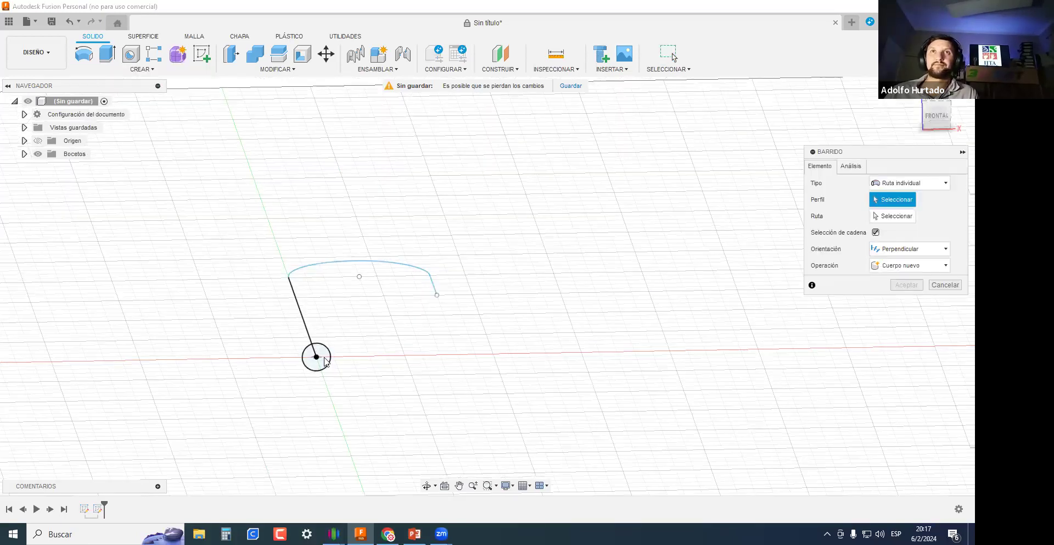
pyautogui.click(324, 361)
pyautogui.click(890, 218)
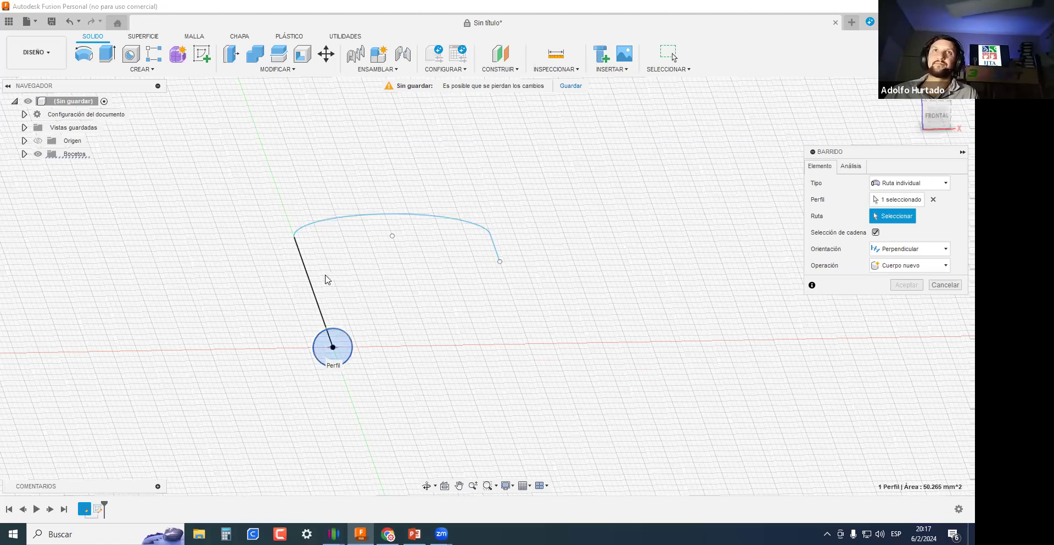
pyautogui.click(309, 281)
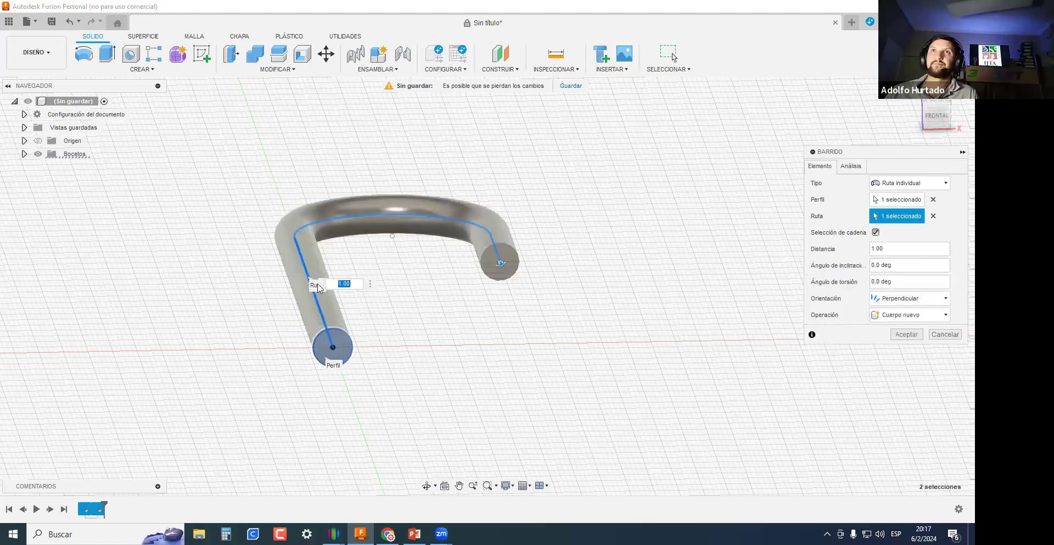
pyautogui.click(907, 335)
# Fillet the circular edge at the end of the cane's long leg with a radius of about 2.5 mm.
pyautogui.keyDown('shift'); pyautogui.moveTo(454, 337); pyautogui.dragTo(419, 370, button='middle'); pyautogui.keyUp('shift')
pyautogui.scroll(2, 419, 370)
pyautogui.scroll(2, 288, 120)
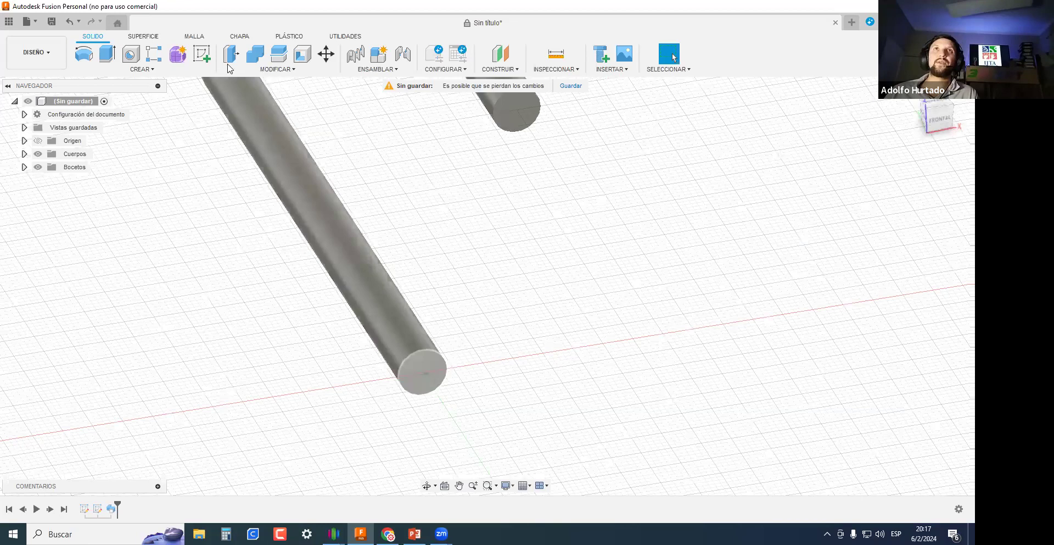
pyautogui.click(251, 71)
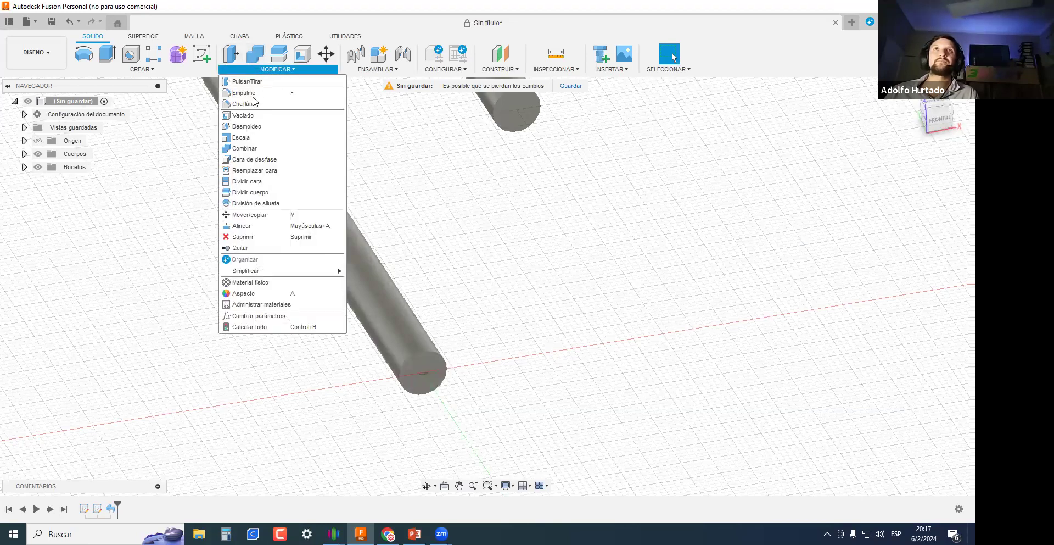
pyautogui.press('f')
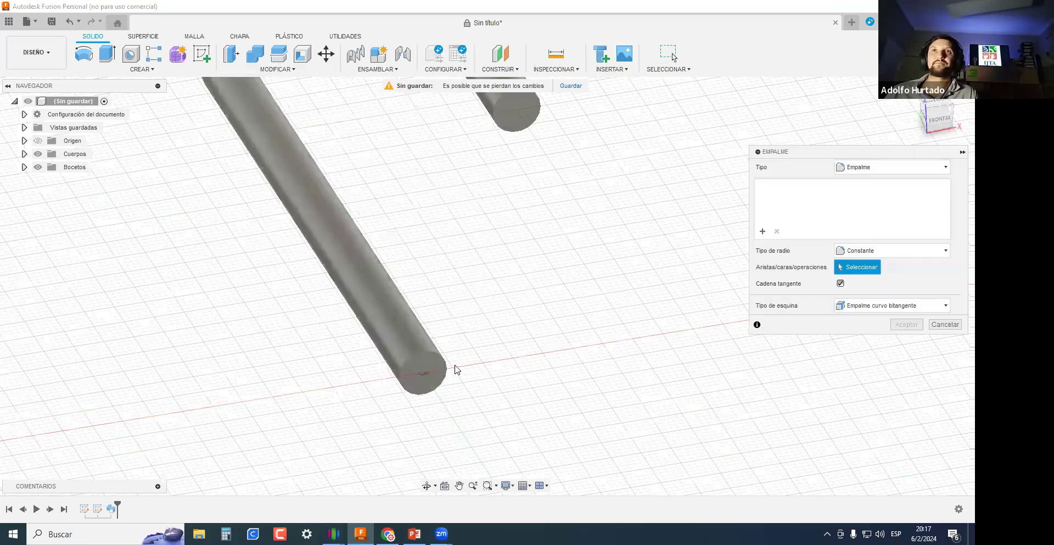
pyautogui.click(426, 347)
pyautogui.moveTo(428, 347); pyautogui.dragTo(425, 349)
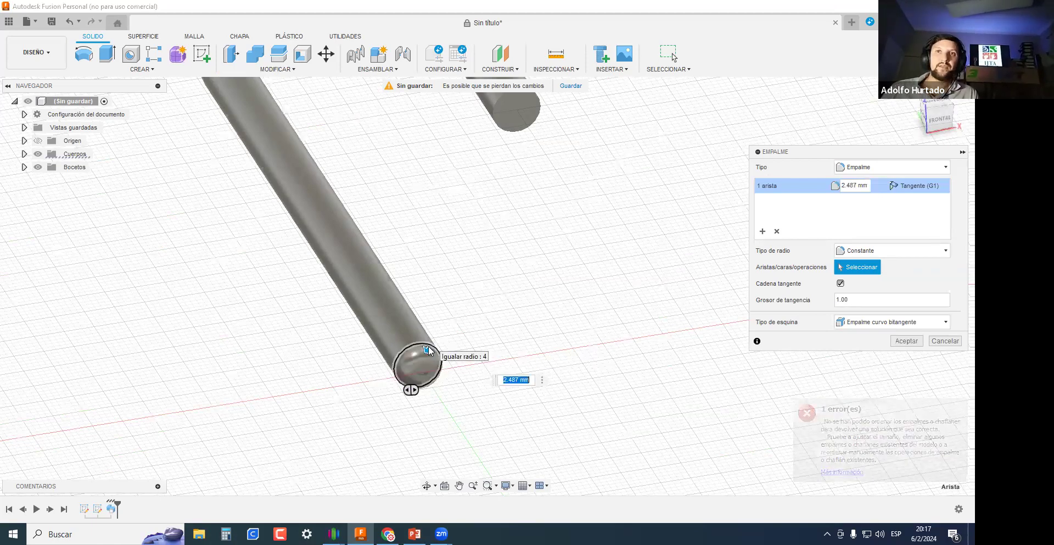
pyautogui.press('Return')
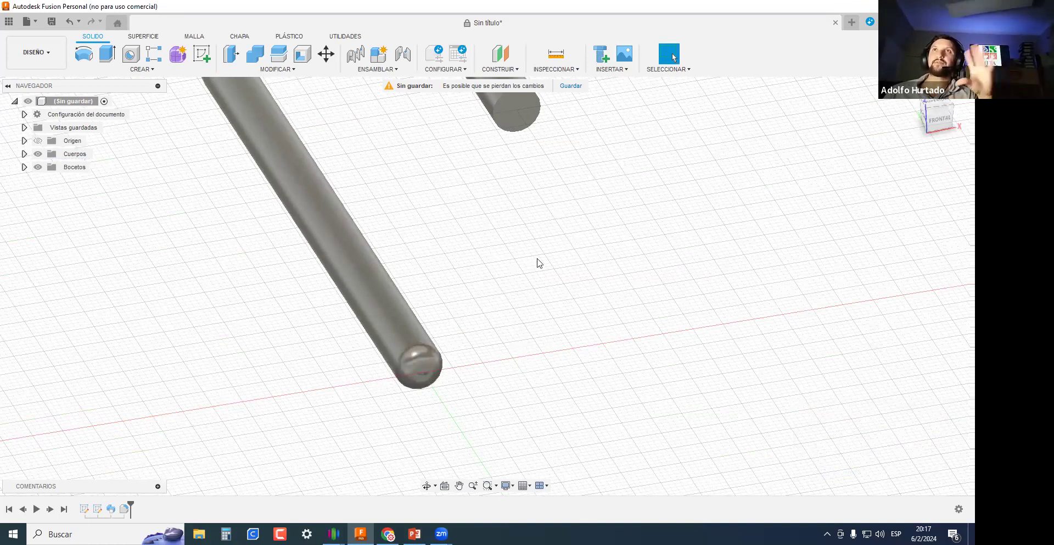
# Fillet the circular edge at the end of the hook's short leg with a radius of about 3.4 mm.
pyautogui.scroll(3, 508, 188)
pyautogui.moveTo(508, 188); pyautogui.dragTo(467, 431, button='middle')
pyautogui.scroll(-1, 345, 327)
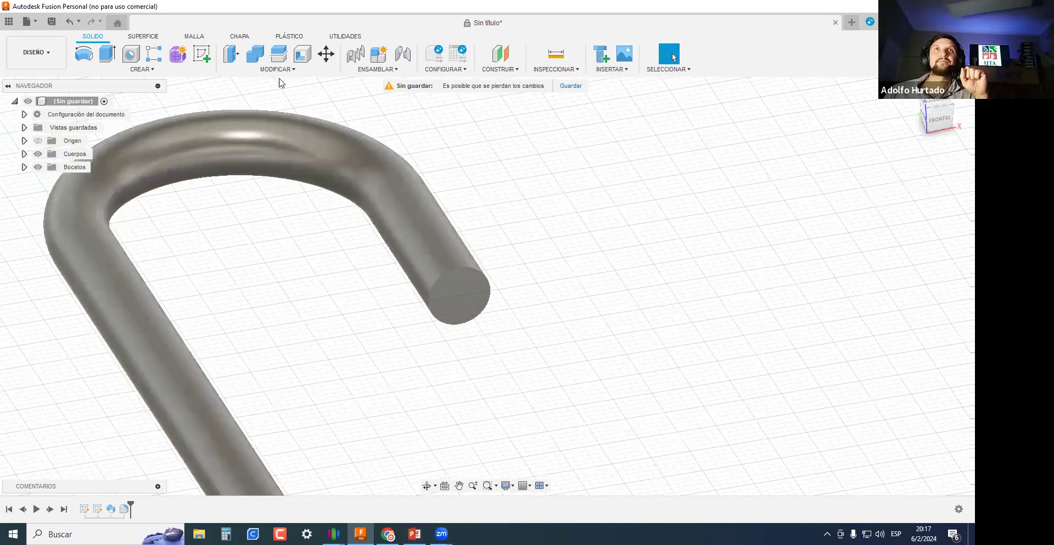
pyautogui.click(267, 70)
pyautogui.click(274, 91)
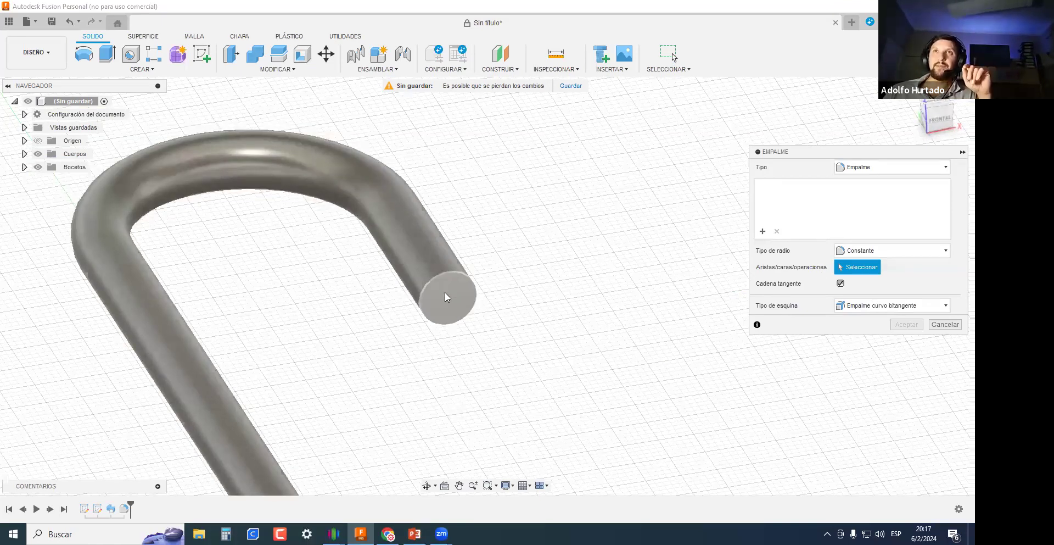
pyautogui.click(447, 272)
pyautogui.moveTo(448, 270); pyautogui.dragTo(446, 273)
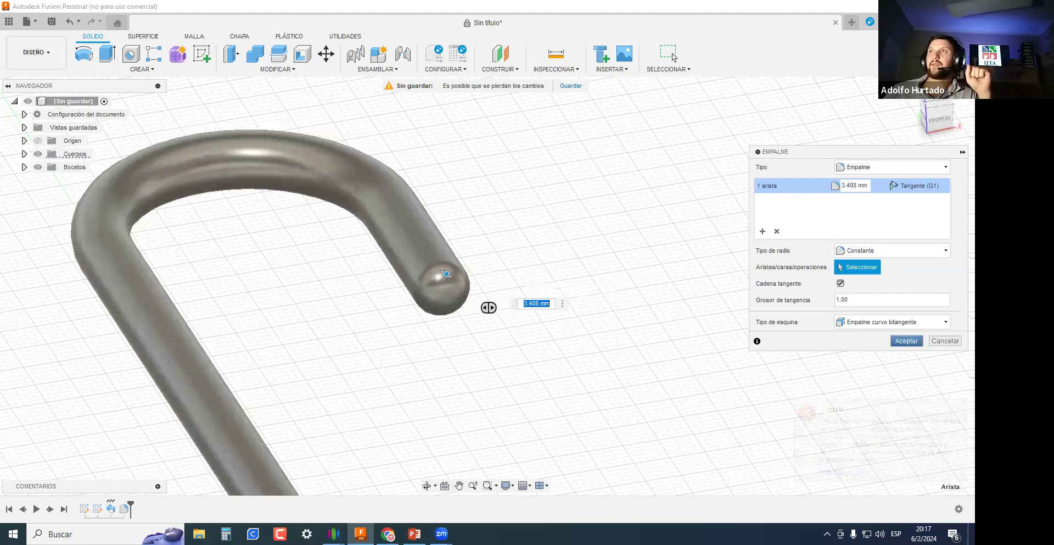
pyautogui.press('Return')
pyautogui.scroll(-3, 452, 349)
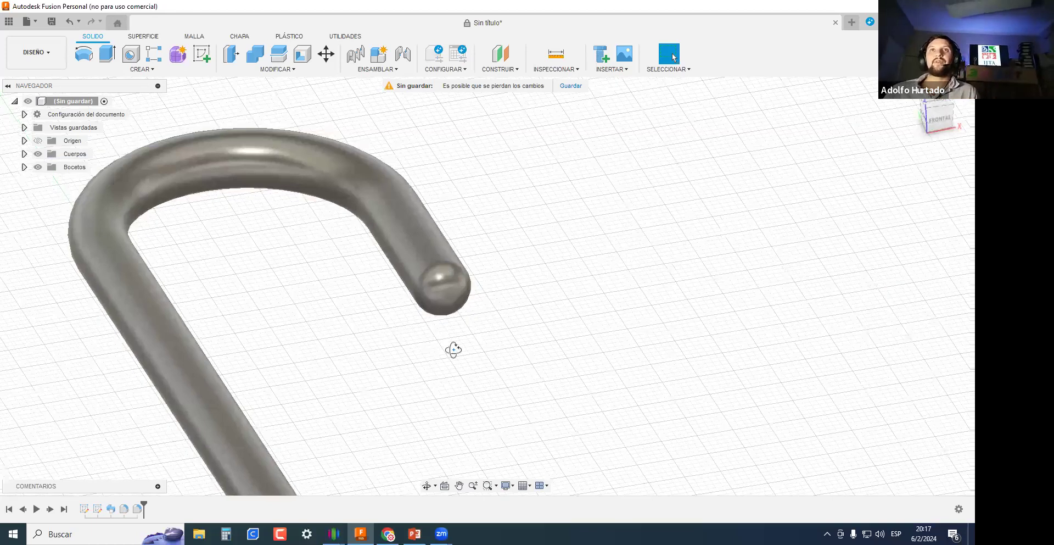
# Recolour the cane's Acero - Satinado appearance to red with RGB 255, 0, 0.
pyautogui.keyDown('shift'); pyautogui.moveTo(486, 348); pyautogui.dragTo(423, 369, button='middle'); pyautogui.keyUp('shift')
pyautogui.keyDown('shift'); pyautogui.moveTo(431, 323); pyautogui.dragTo(397, 351, button='middle'); pyautogui.keyUp('shift')
pyautogui.keyDown('shift'); pyautogui.moveTo(312, 249); pyautogui.dragTo(435, 365, button='middle'); pyautogui.keyUp('shift')
pyautogui.scroll(3, 400, 346)
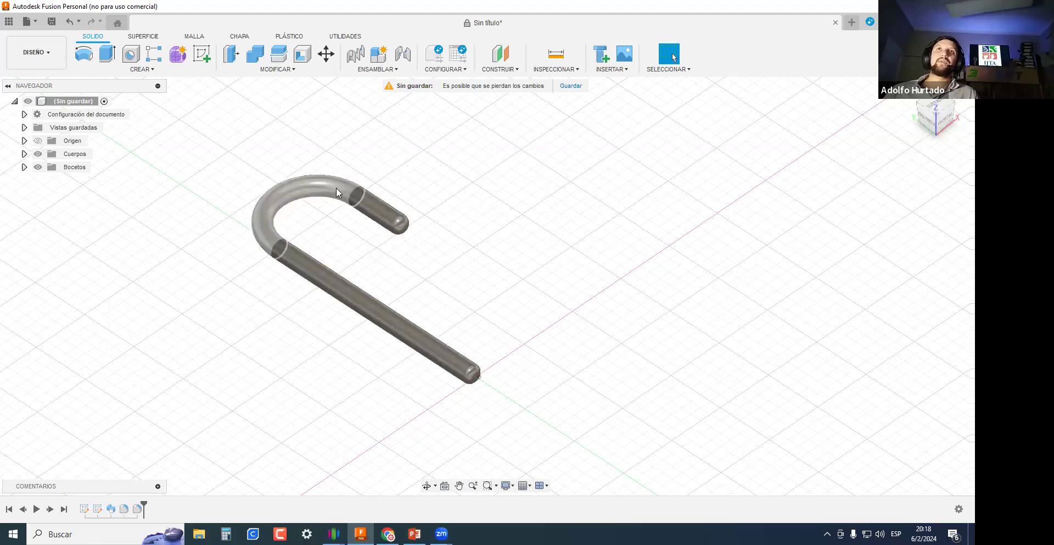
pyautogui.moveTo(458, 353)
pyautogui.keyDown('shift'); pyautogui.mouseDown(button='middle')
pyautogui.moveTo(410, 343)
pyautogui.moveTo(431, 395)
pyautogui.moveTo(422, 372)
pyautogui.moveTo(445, 355)
pyautogui.mouseUp(button='middle'); pyautogui.keyUp('shift')
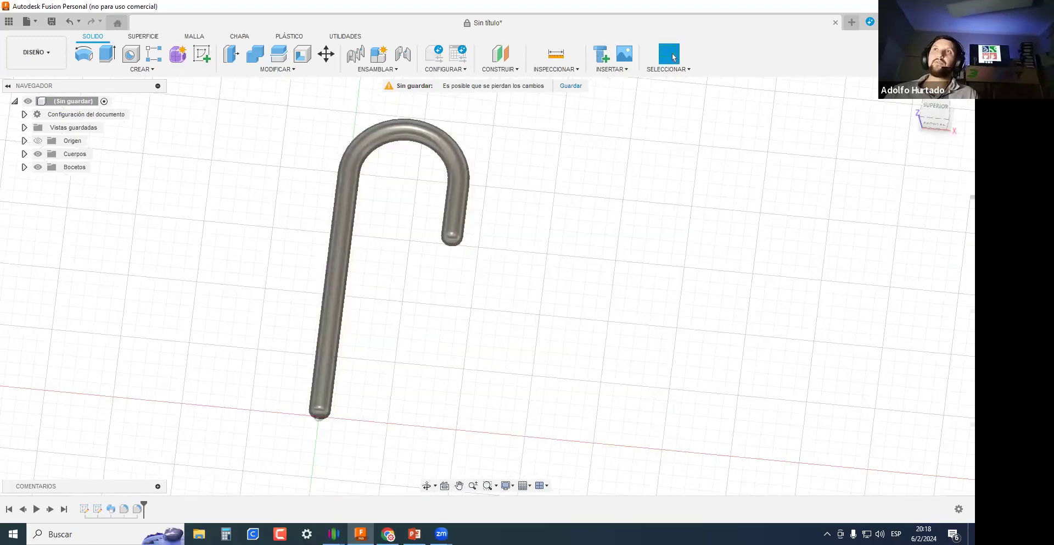
pyautogui.press('a')
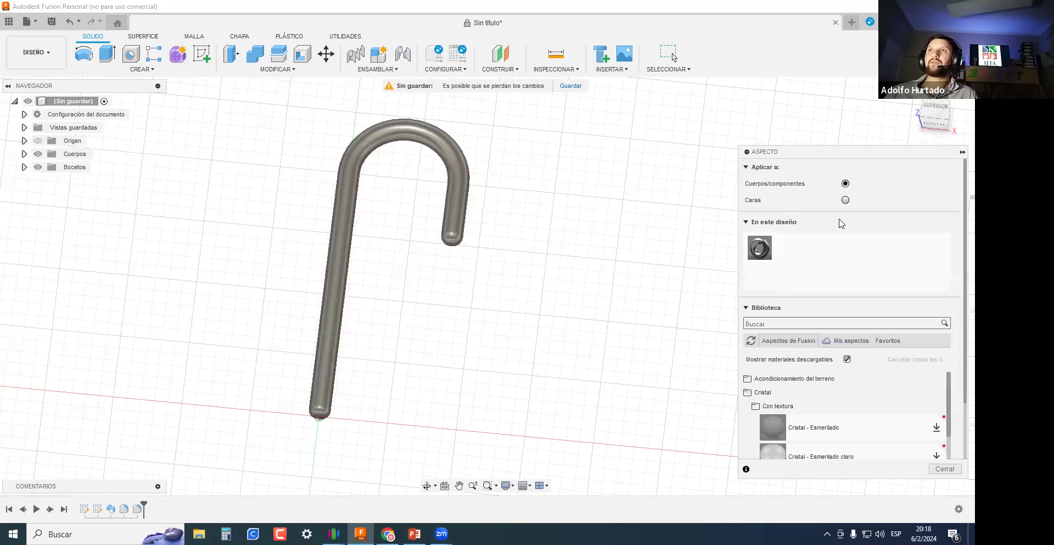
pyautogui.doubleClick(749, 253)
pyautogui.click(612, 211)
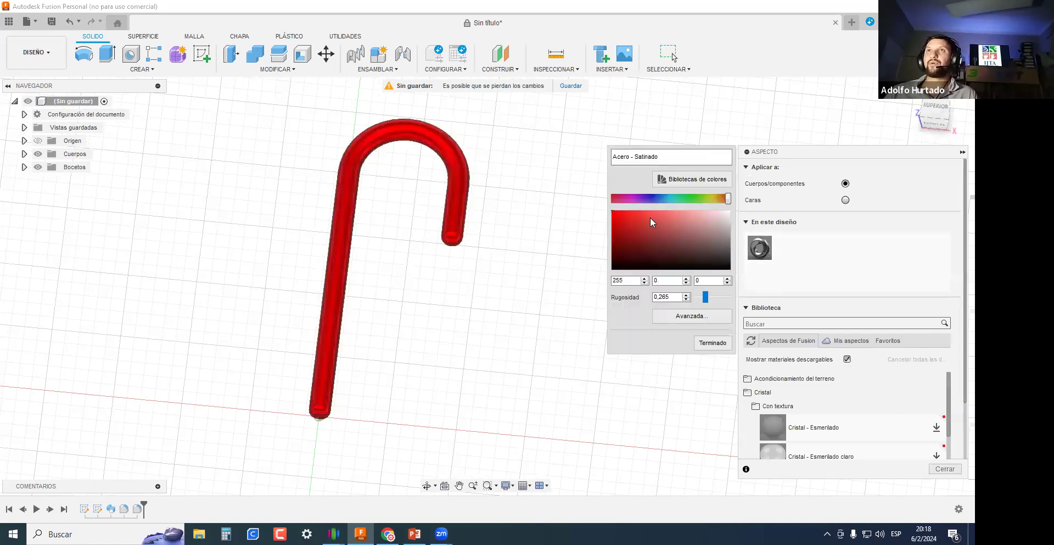
pyautogui.click(713, 343)
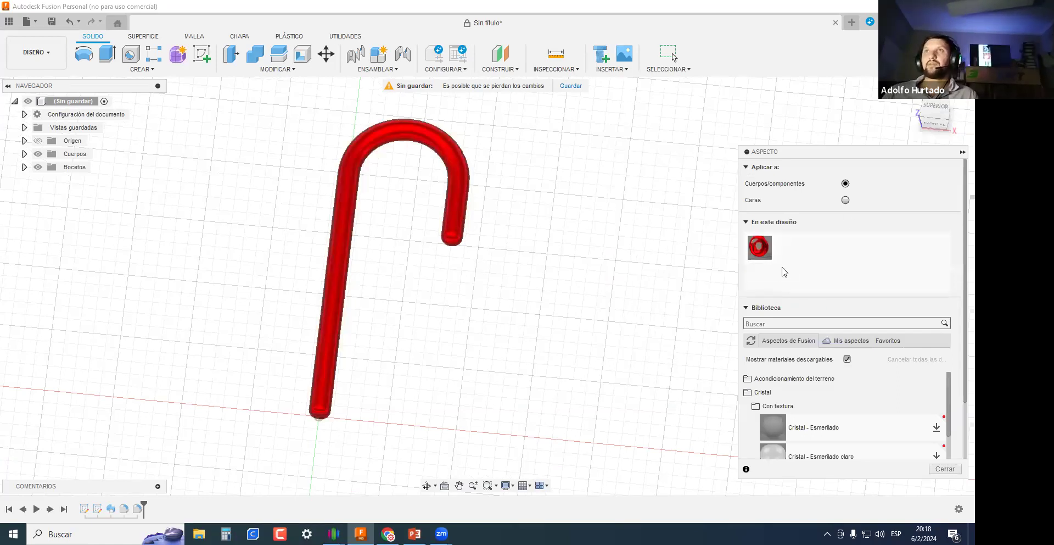
# Duplicate the red appearance and set the copy's colour to white, RGB 255, 255, 255.
pyautogui.rightClick(764, 251)
pyautogui.click(812, 275)
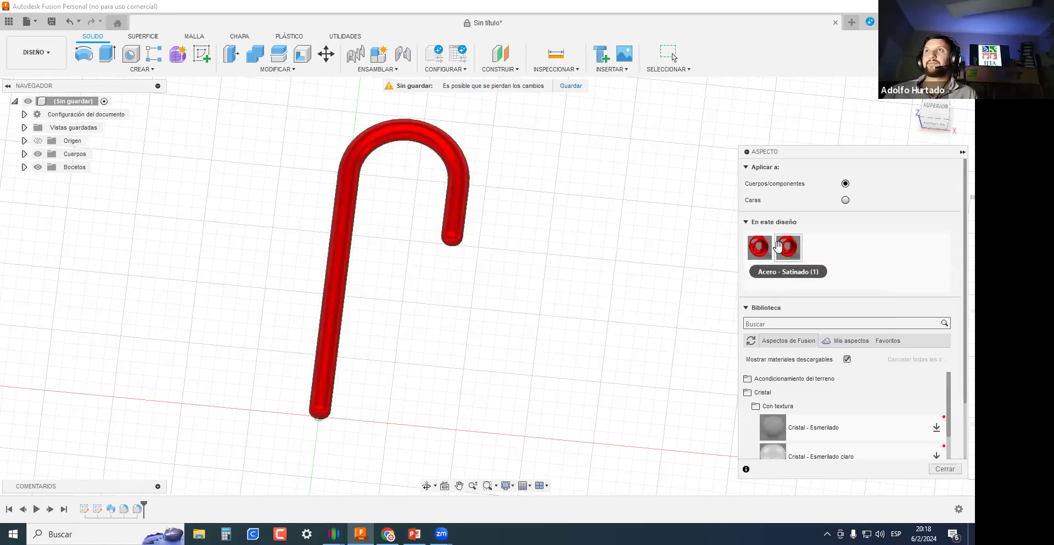
pyautogui.doubleClick(788, 246)
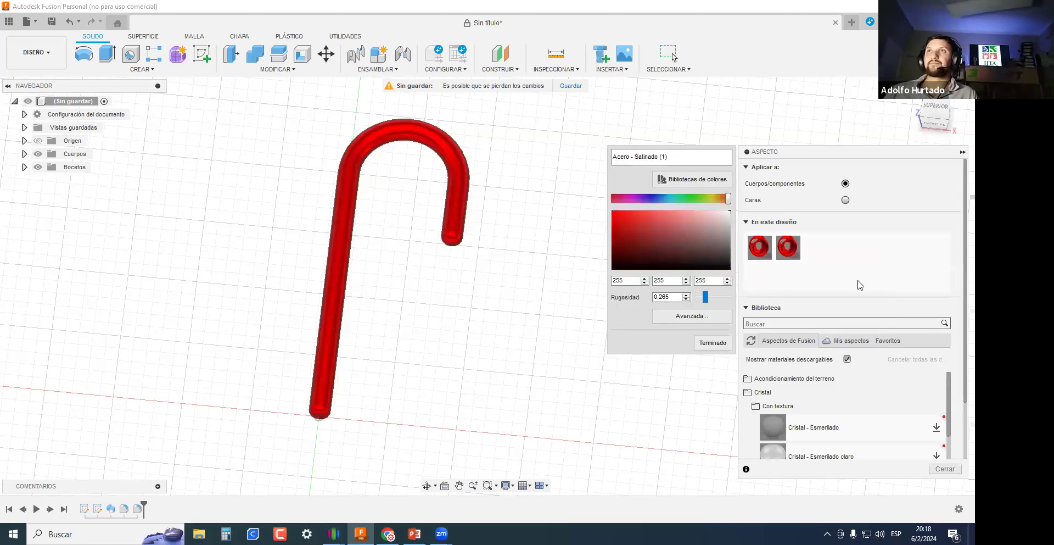
pyautogui.click(708, 343)
# Check the exercise 1 candy cane drawing in the PDF in Chrome, return to Fusion and close the appearance settings.
pyautogui.keyDown('shift'); pyautogui.moveTo(488, 306); pyautogui.dragTo(310, 292, button='middle'); pyautogui.keyUp('shift')
pyautogui.keyDown('ctrl'); pyautogui.click(338, 290); pyautogui.keyUp('ctrl')
pyautogui.keyDown('ctrl'); pyautogui.click(439, 212); pyautogui.keyUp('ctrl')
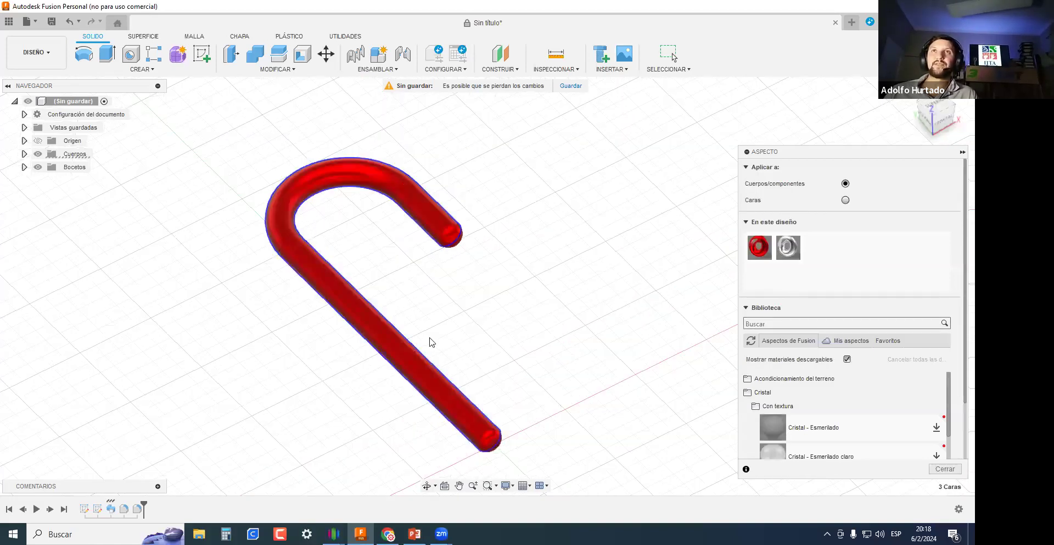
pyautogui.scroll(2, 430, 340)
pyautogui.click(387, 532)
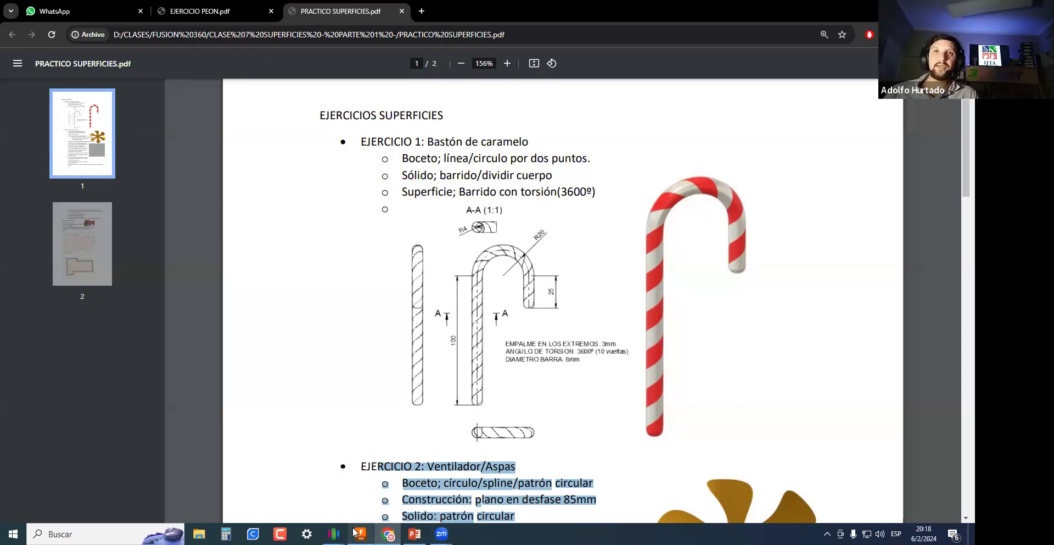
pyautogui.scroll(-2, 533, 315)
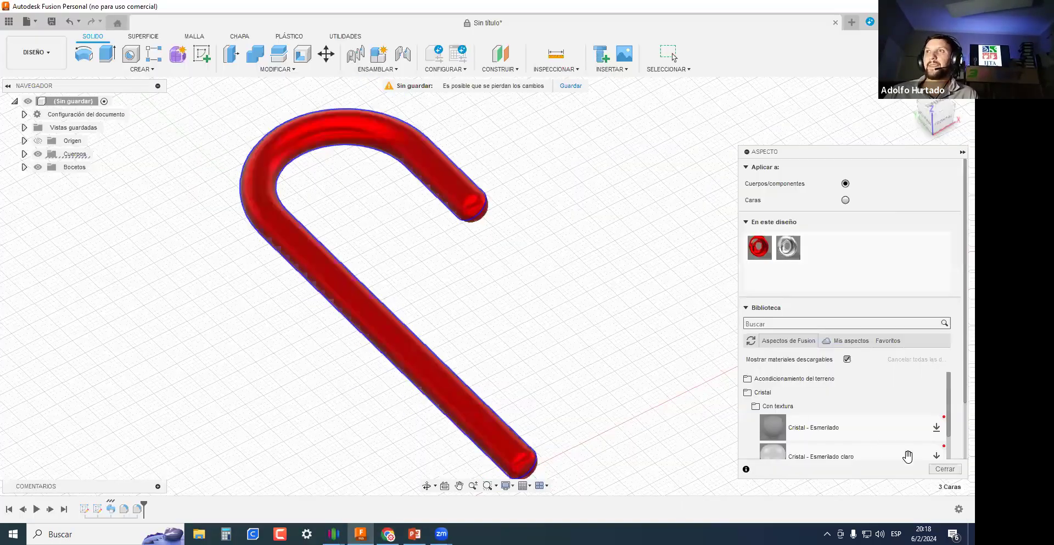
pyautogui.click(941, 471)
pyautogui.keyDown('shift'); pyautogui.moveTo(657, 371); pyautogui.dragTo(322, 242, button='middle'); pyautogui.keyUp('shift')
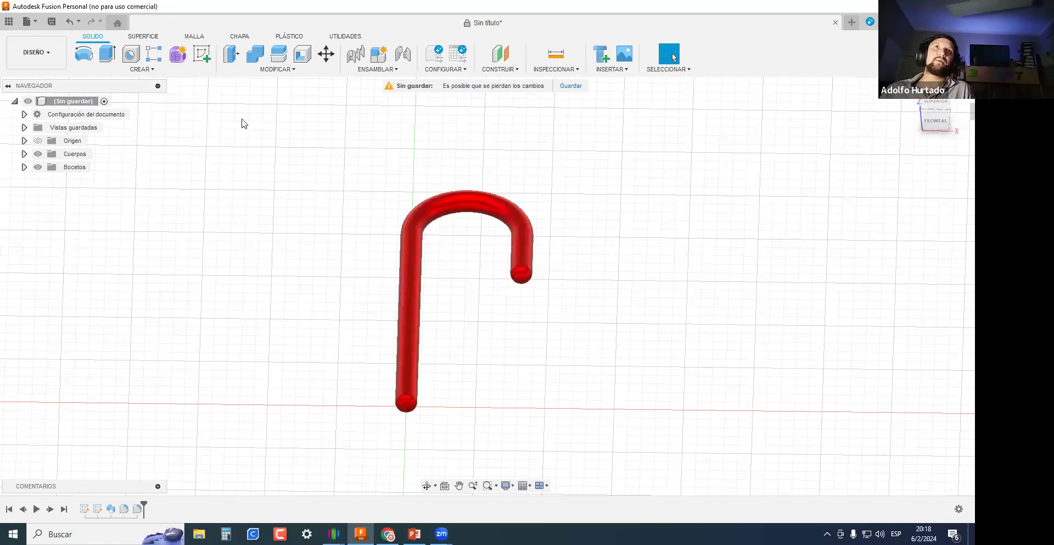
# Sketch a horizontal line about 17 mm long on the front plane, crossing the end of the cane's long leg, and finish the sketch.
pyautogui.click(143, 36)
pyautogui.keyDown('shift'); pyautogui.moveTo(478, 340); pyautogui.dragTo(523, 323, button='middle'); pyautogui.keyUp('shift')
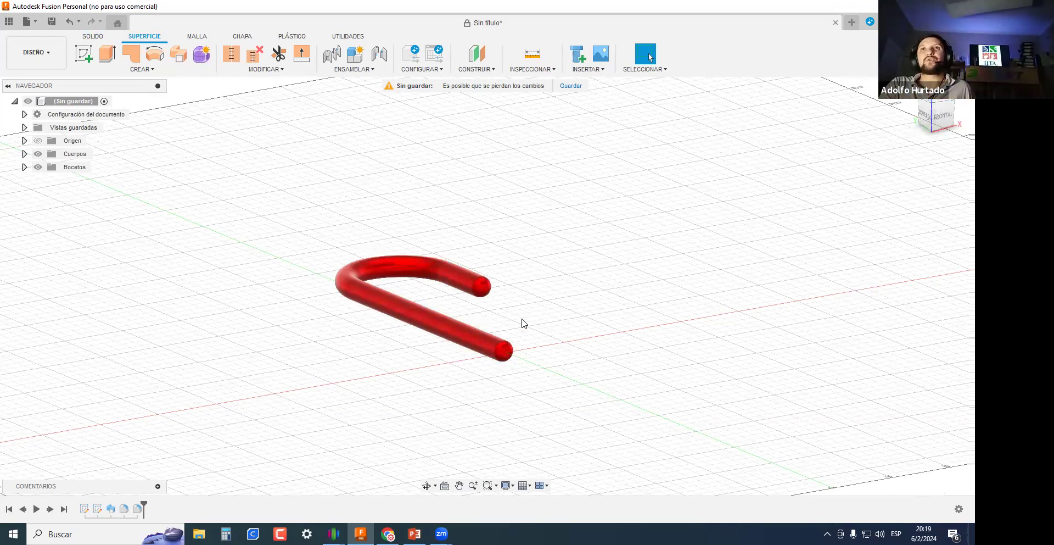
pyautogui.keyDown('shift'); pyautogui.moveTo(522, 322); pyautogui.dragTo(439, 267, button='middle'); pyautogui.keyUp('shift')
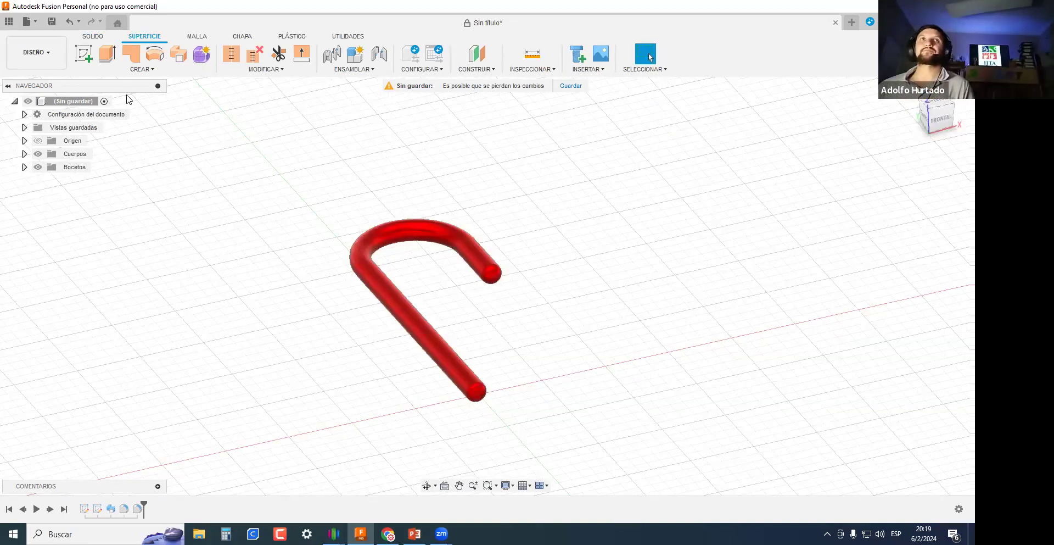
pyautogui.click(86, 58)
pyautogui.click(583, 341)
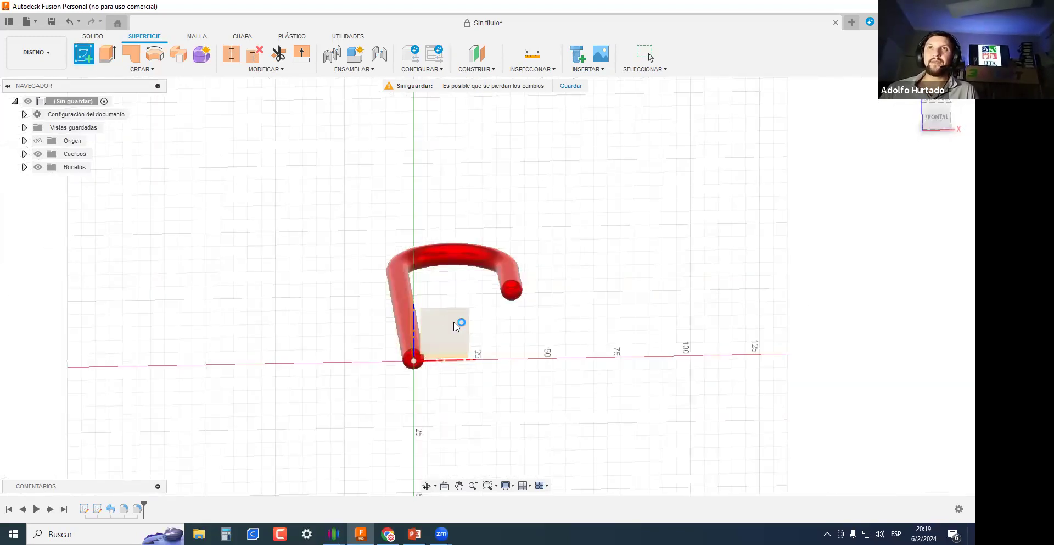
pyautogui.scroll(4, 533, 291)
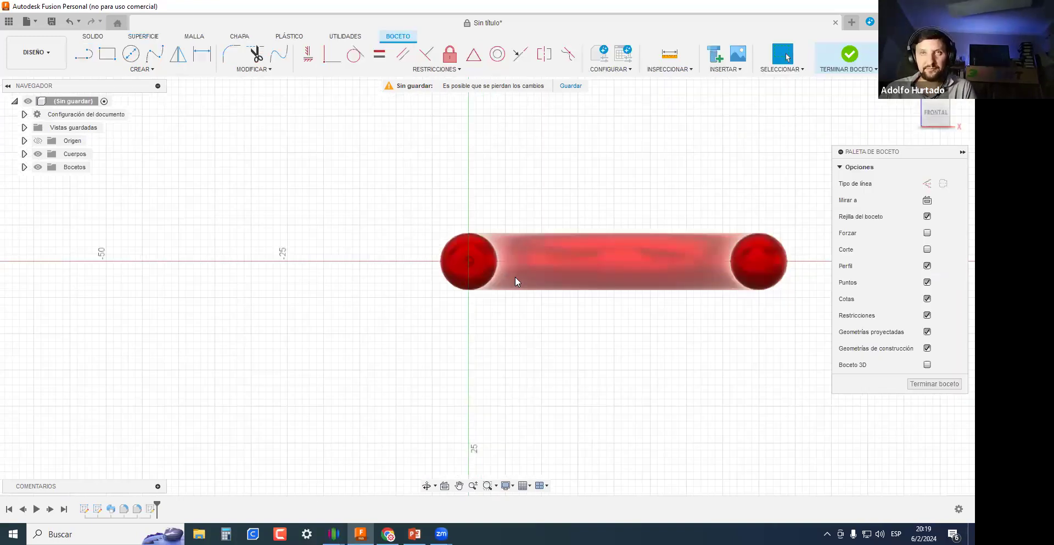
pyautogui.press('l')
pyautogui.click(418, 261)
pyautogui.click(540, 262)
pyautogui.press('Escape')
pyautogui.scroll(-3, 544, 370)
pyautogui.moveTo(555, 381)
pyautogui.keyDown('shift'); pyautogui.mouseDown(button='middle')
pyautogui.moveTo(579, 289)
pyautogui.moveTo(443, 324)
pyautogui.mouseUp(button='middle'); pyautogui.keyUp('shift')
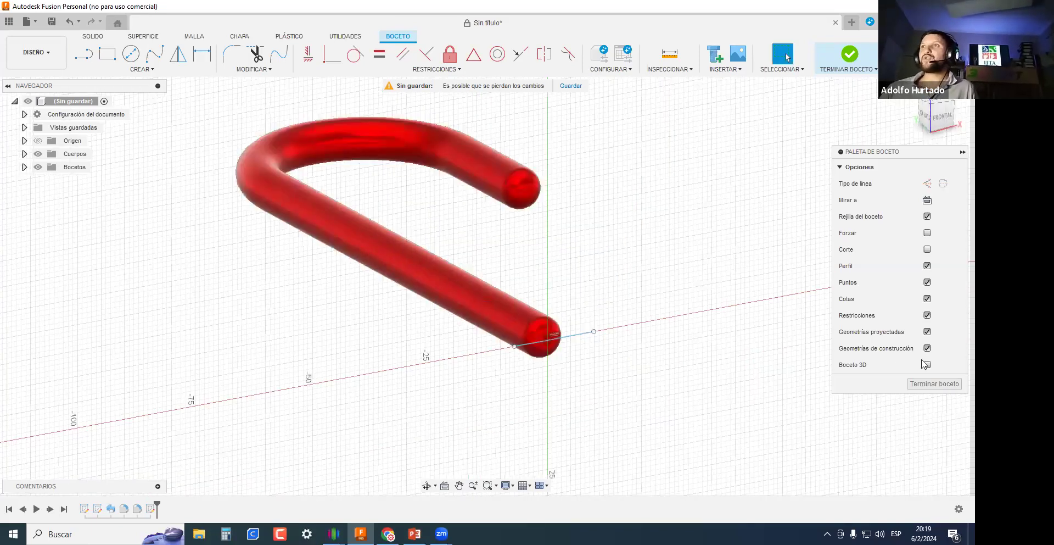
pyautogui.click(939, 384)
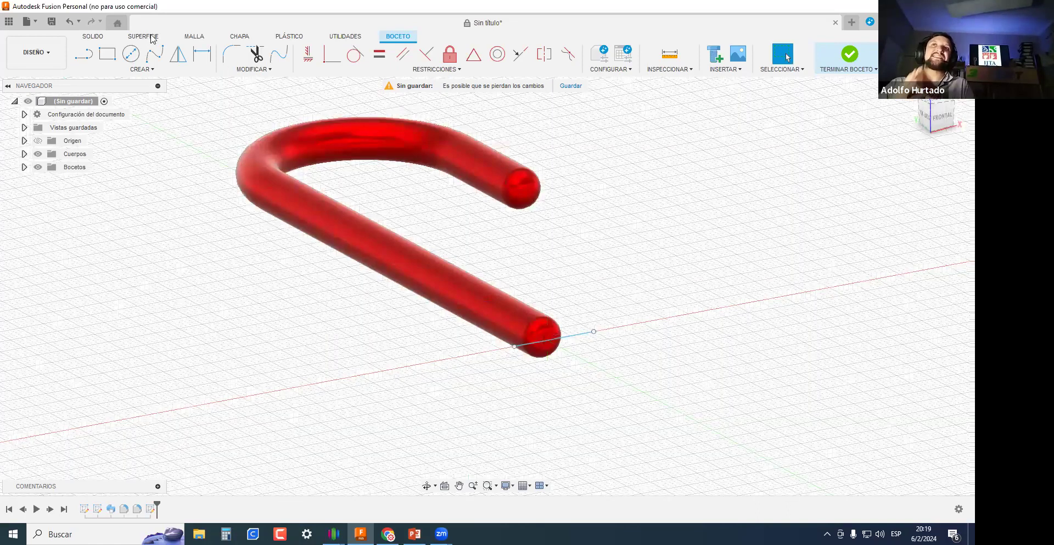
# Return to surface modelling, expand the sketches folder and show the cane path sketch Boceto2.
pyautogui.click(144, 36)
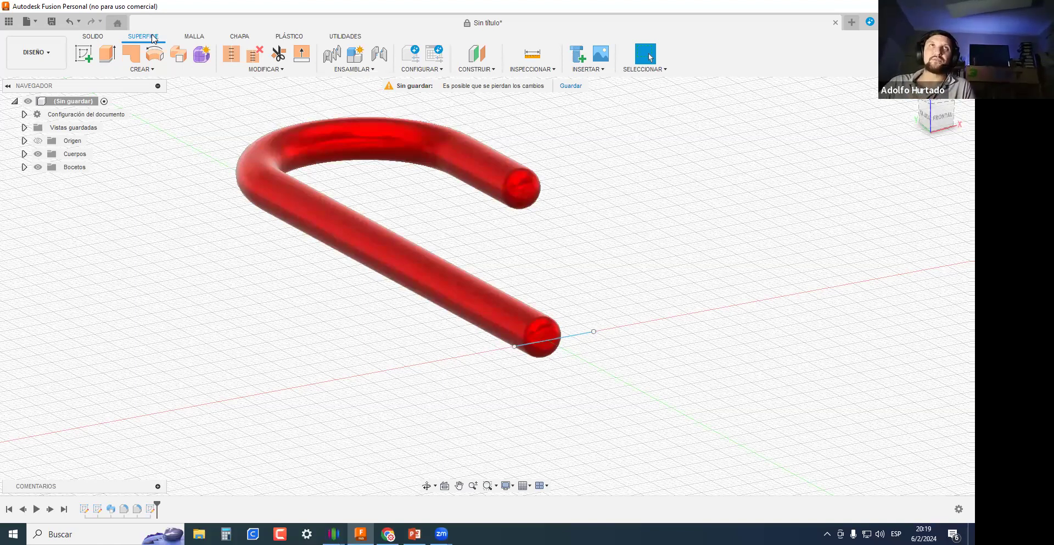
pyautogui.scroll(1, 579, 346)
pyautogui.click(571, 340)
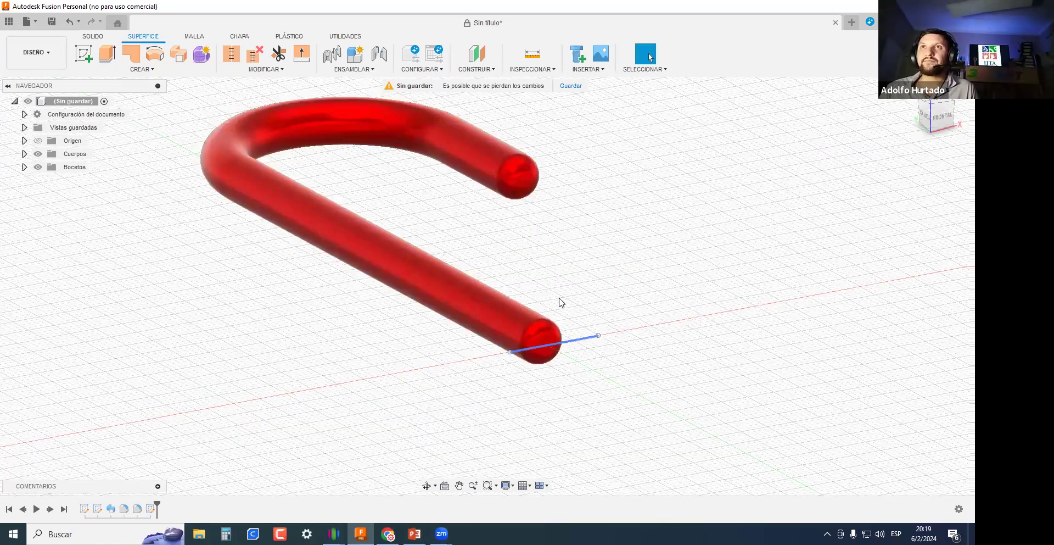
pyautogui.scroll(4, 561, 302)
pyautogui.scroll(-4, 648, 387)
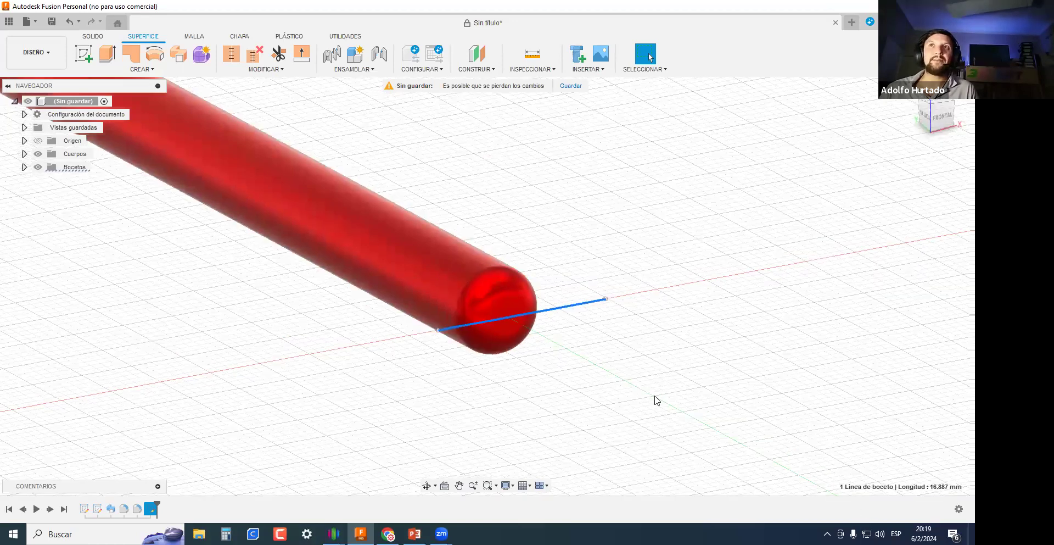
pyautogui.scroll(-1, 25, 181)
pyautogui.click(24, 167)
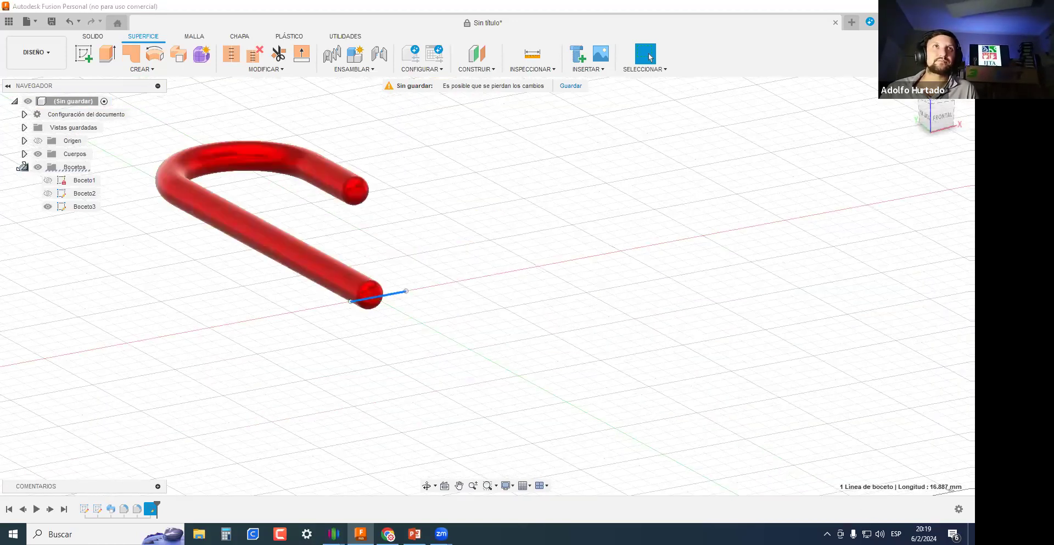
pyautogui.click(47, 194)
pyautogui.press('Escape')
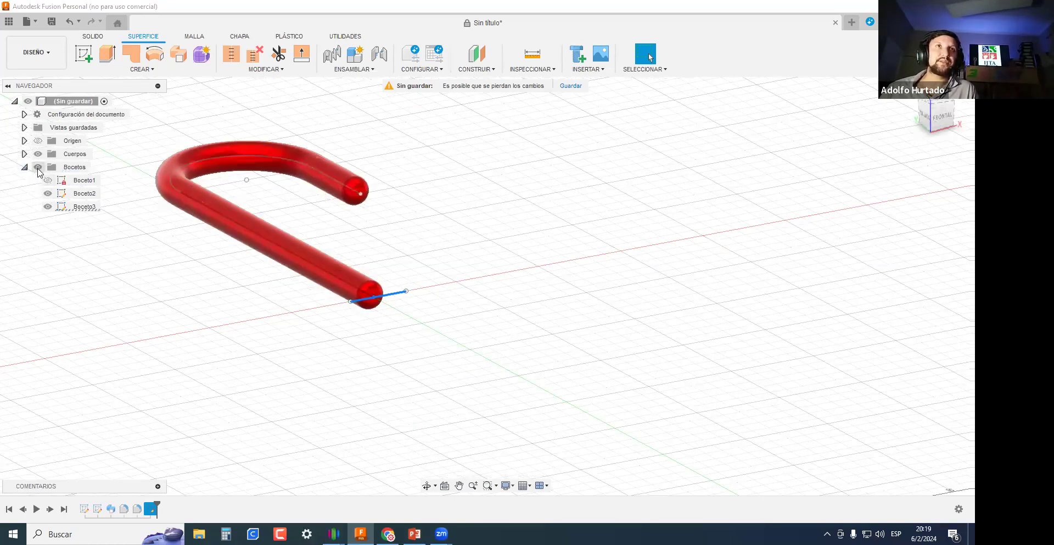
# Hide the cane body Cuerpo1 and display only the path sketch Boceto2 and the line sketch Boceto3.
pyautogui.click(38, 167)
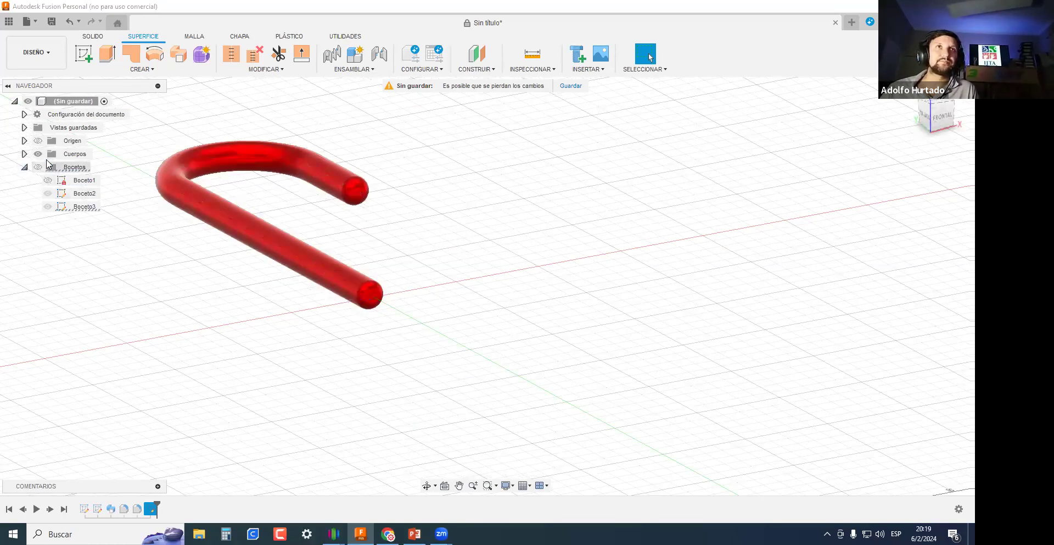
pyautogui.click(24, 154)
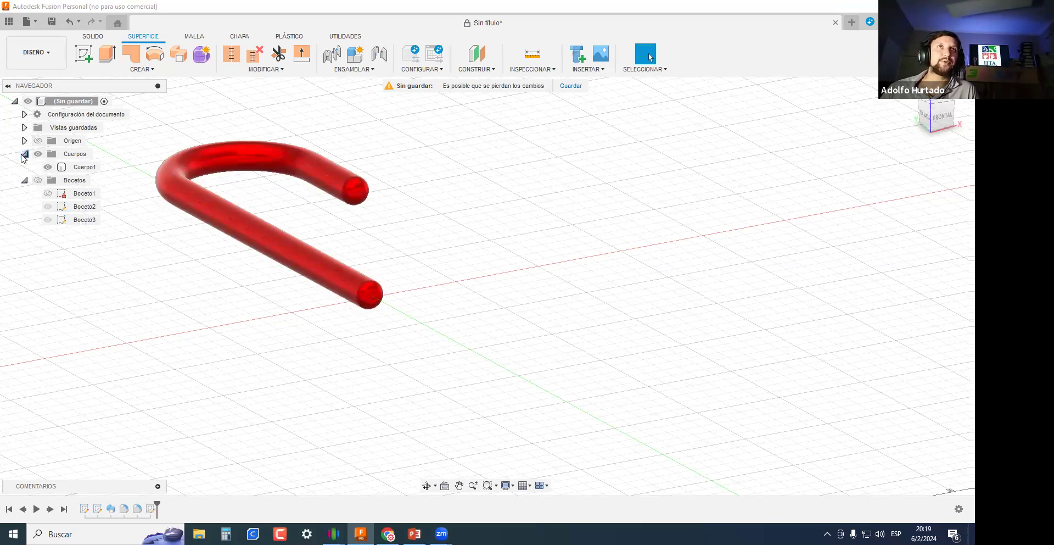
pyautogui.click(48, 167)
pyautogui.click(48, 220)
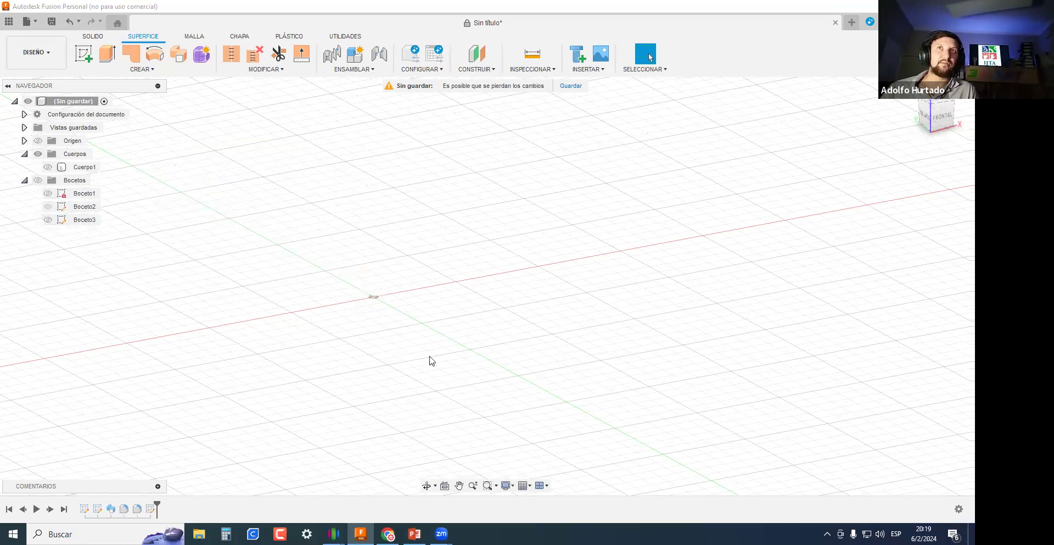
pyautogui.click(37, 180)
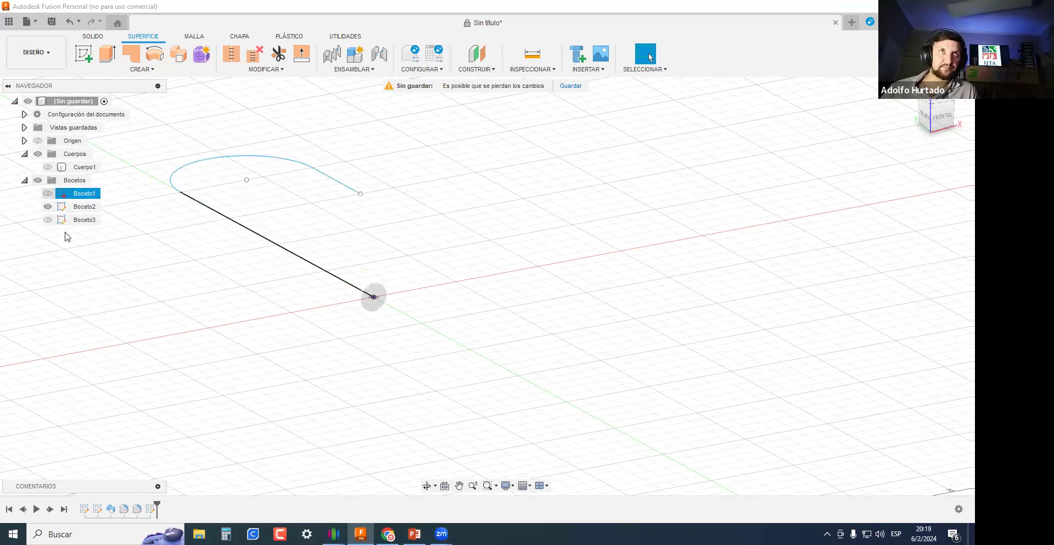
pyautogui.click(48, 207)
pyautogui.click(47, 220)
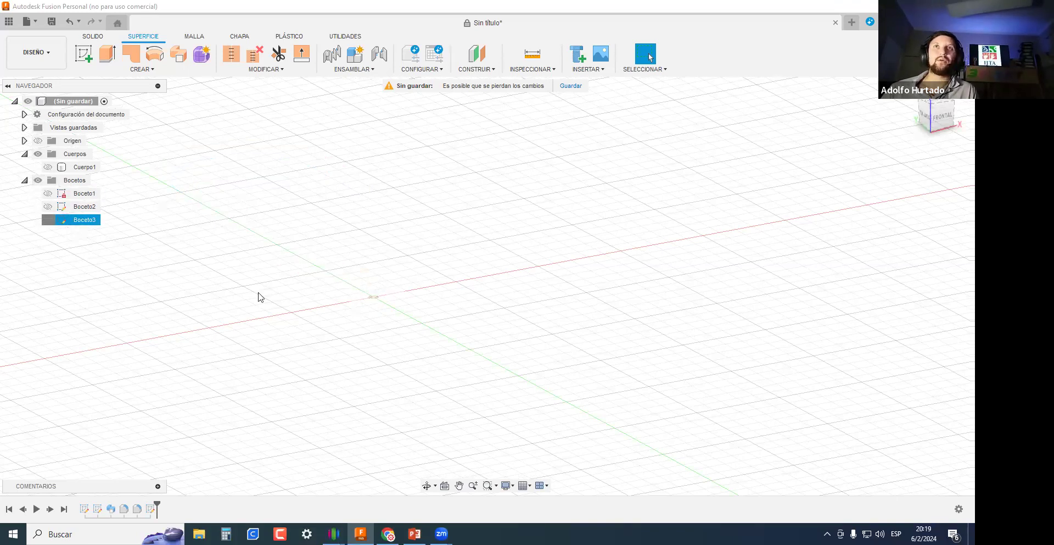
pyautogui.scroll(2, 348, 291)
pyautogui.scroll(-1, 150, 220)
pyautogui.scroll(-1, 295, 414)
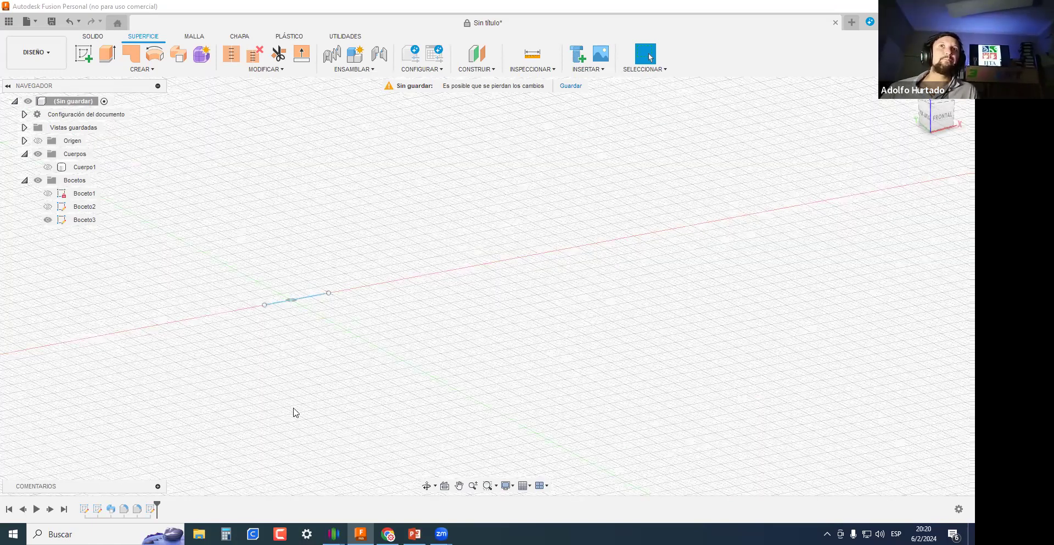
pyautogui.keyDown('shift'); pyautogui.moveTo(401, 407); pyautogui.dragTo(482, 407, button='middle'); pyautogui.keyUp('shift')
pyautogui.keyDown('shift'); pyautogui.moveTo(556, 404); pyautogui.dragTo(299, 421, button='middle'); pyautogui.keyUp('shift')
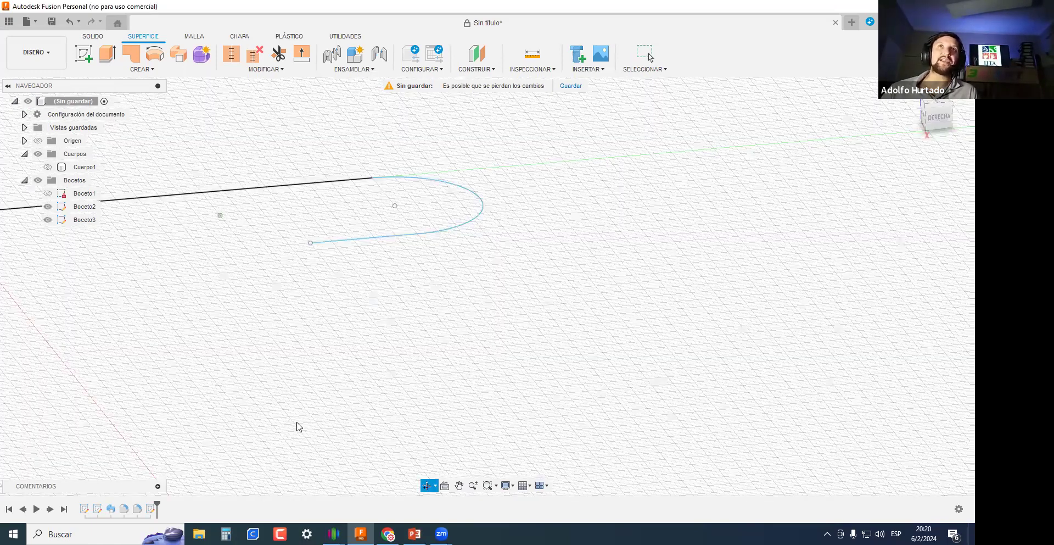
# Set up a surface Sweep using the short line in Boceto3 as profile and the cane curve in Boceto2 as path.
pyautogui.click(142, 70)
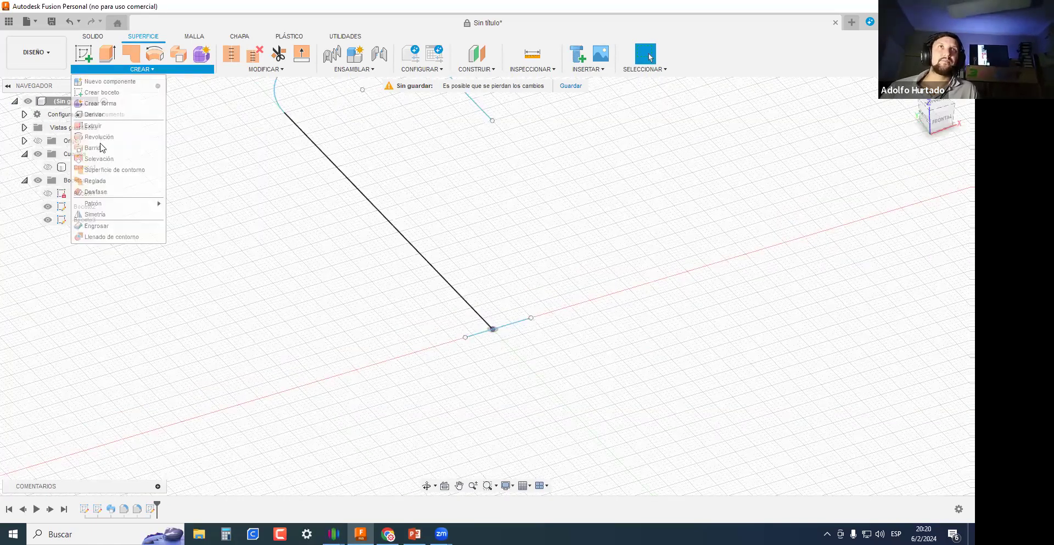
pyautogui.click(101, 144)
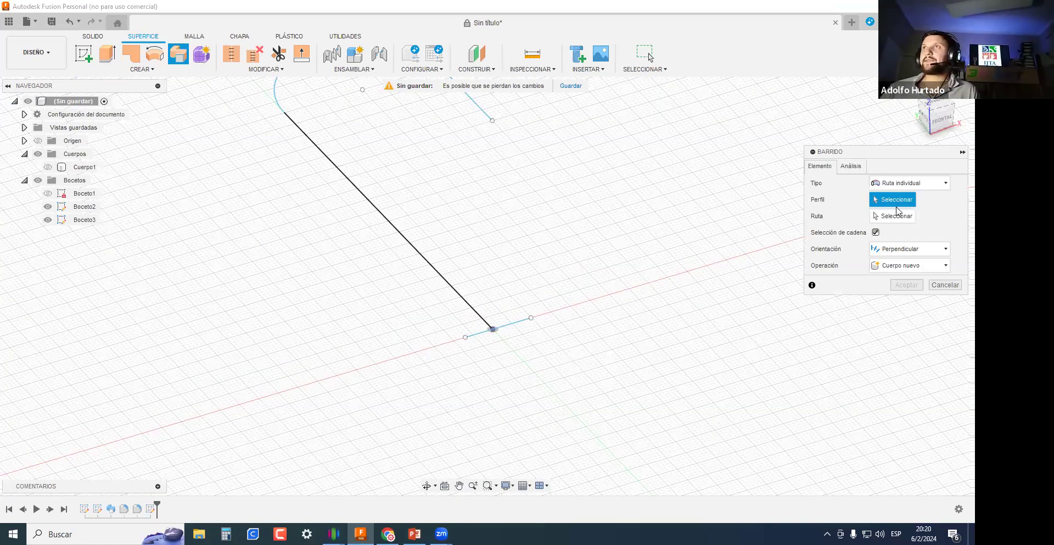
pyautogui.click(522, 321)
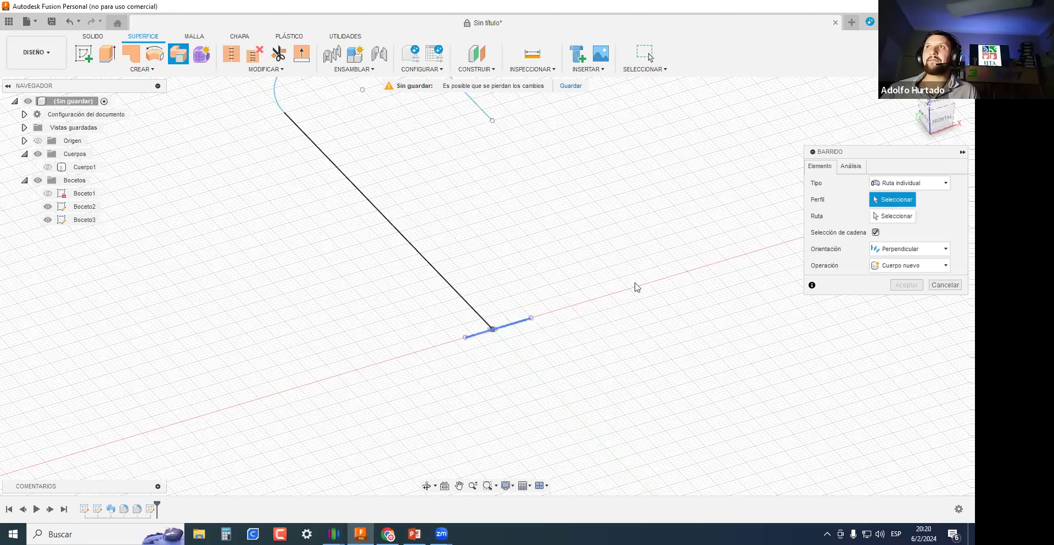
pyautogui.click(893, 216)
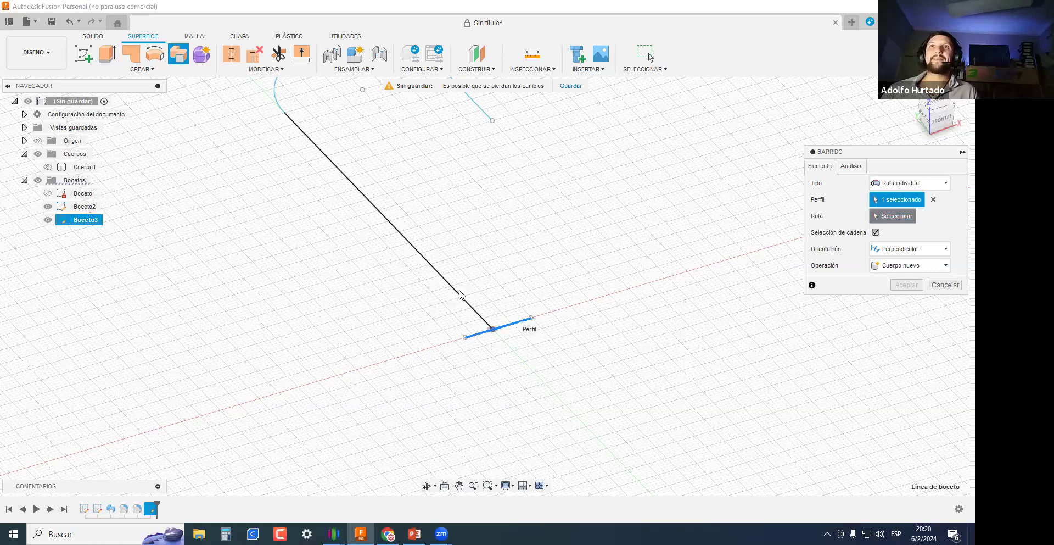
pyautogui.click(465, 307)
pyautogui.keyDown('shift'); pyautogui.moveTo(529, 332); pyautogui.dragTo(504, 326, button='middle'); pyautogui.keyUp('shift')
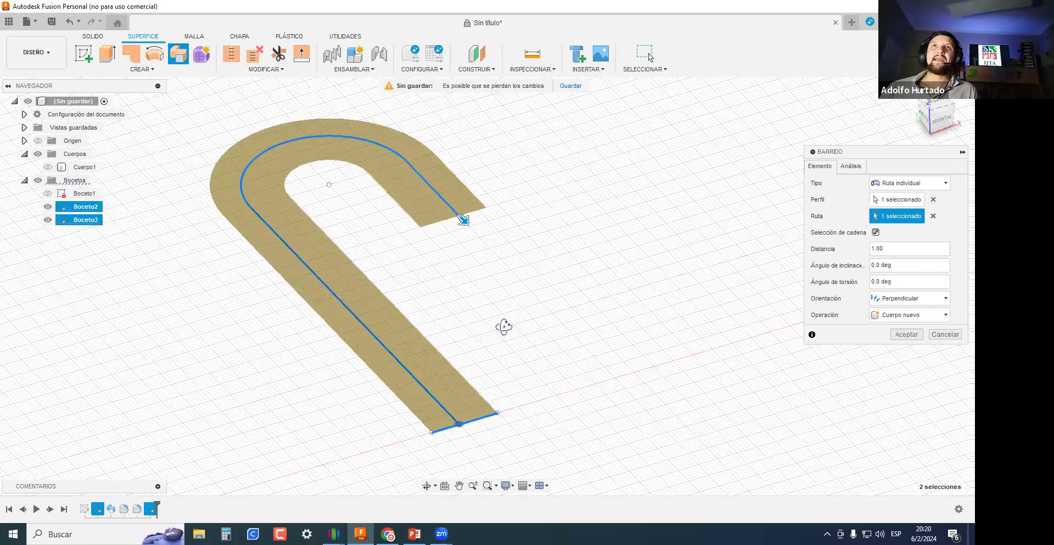
pyautogui.keyDown('shift'); pyautogui.moveTo(460, 390); pyautogui.dragTo(434, 330, button='middle'); pyautogui.keyUp('shift')
pyautogui.scroll(3, 384, 337)
pyautogui.keyDown('shift'); pyautogui.moveTo(331, 386); pyautogui.dragTo(622, 388, button='middle'); pyautogui.keyUp('shift')
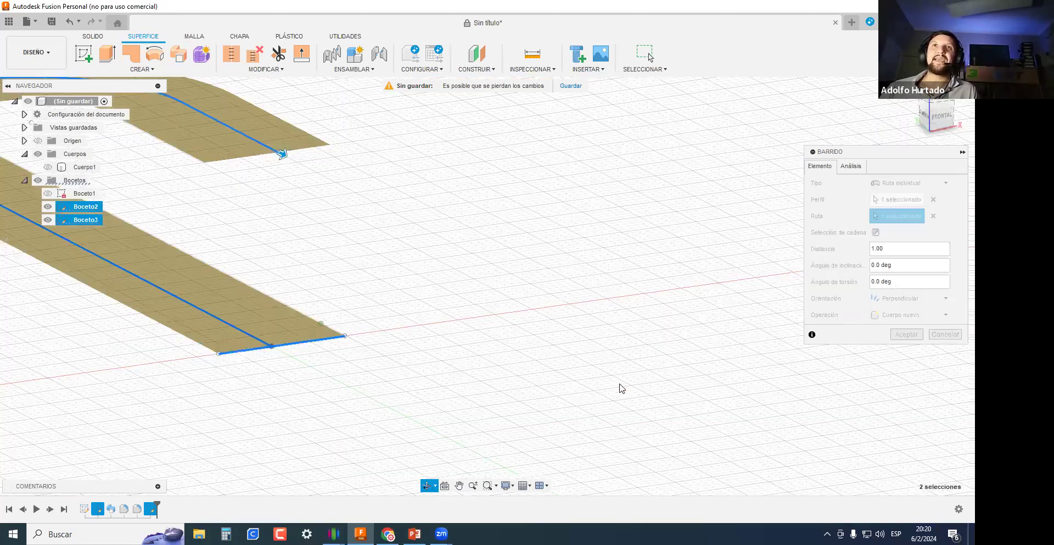
pyautogui.keyDown('shift'); pyautogui.moveTo(483, 367); pyautogui.dragTo(428, 385, button='middle'); pyautogui.keyUp('shift')
pyautogui.keyDown('shift'); pyautogui.moveTo(354, 345); pyautogui.dragTo(261, 399, button='middle'); pyautogui.keyUp('shift')
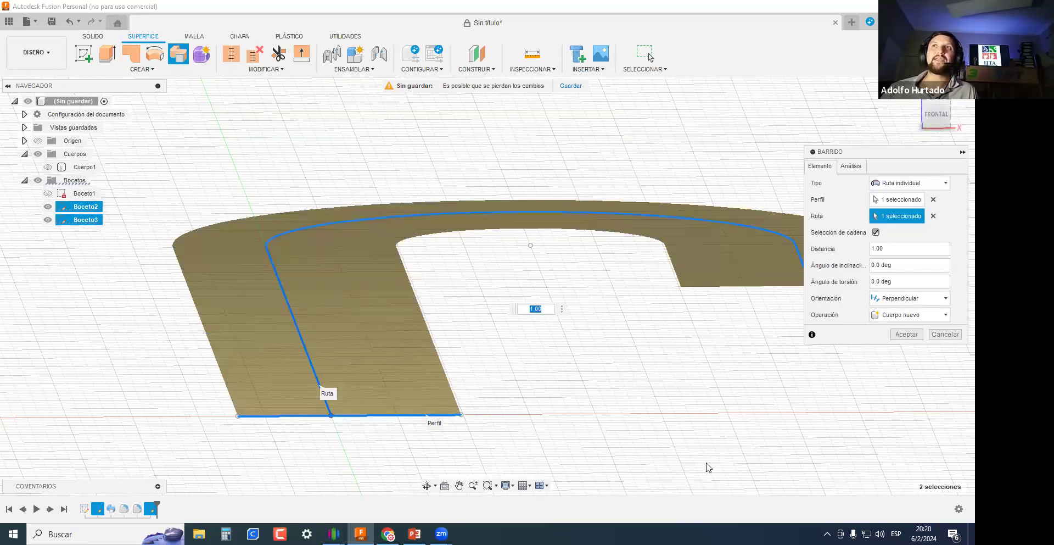
pyautogui.keyDown('shift'); pyautogui.moveTo(737, 434); pyautogui.dragTo(638, 131, button='middle'); pyautogui.keyUp('shift')
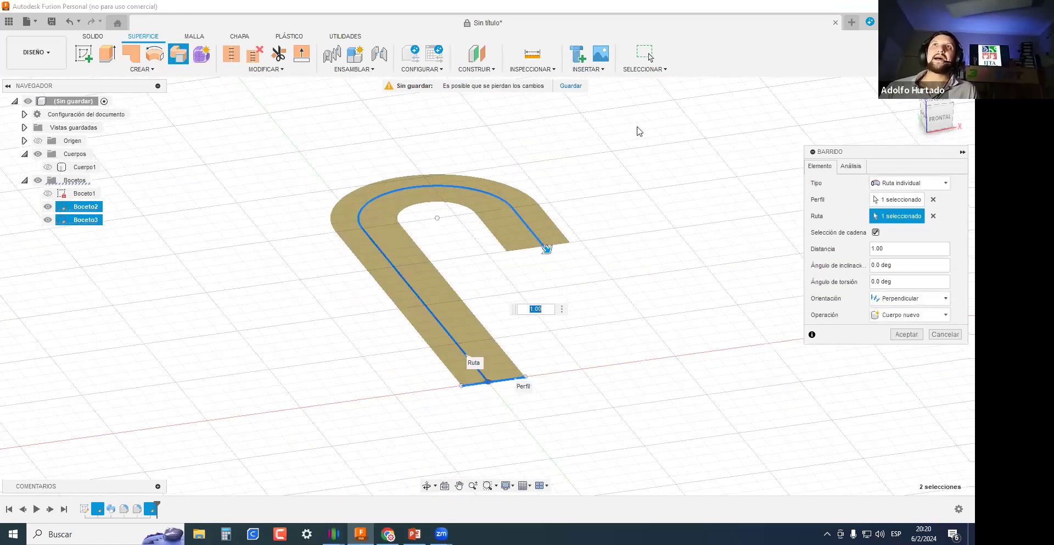
# In a new design, sketch a center rectangle about 72 by 57 mm at the origin on the front plane and finish the sketch.
pyautogui.click(852, 23)
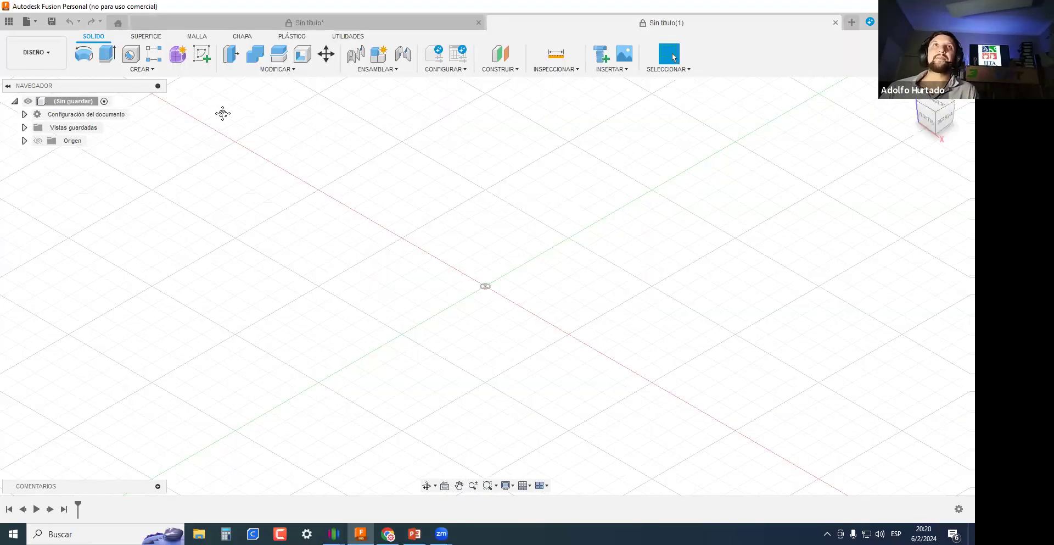
pyautogui.keyDown('shift'); pyautogui.moveTo(352, 245); pyautogui.dragTo(379, 230, button='middle'); pyautogui.keyUp('shift')
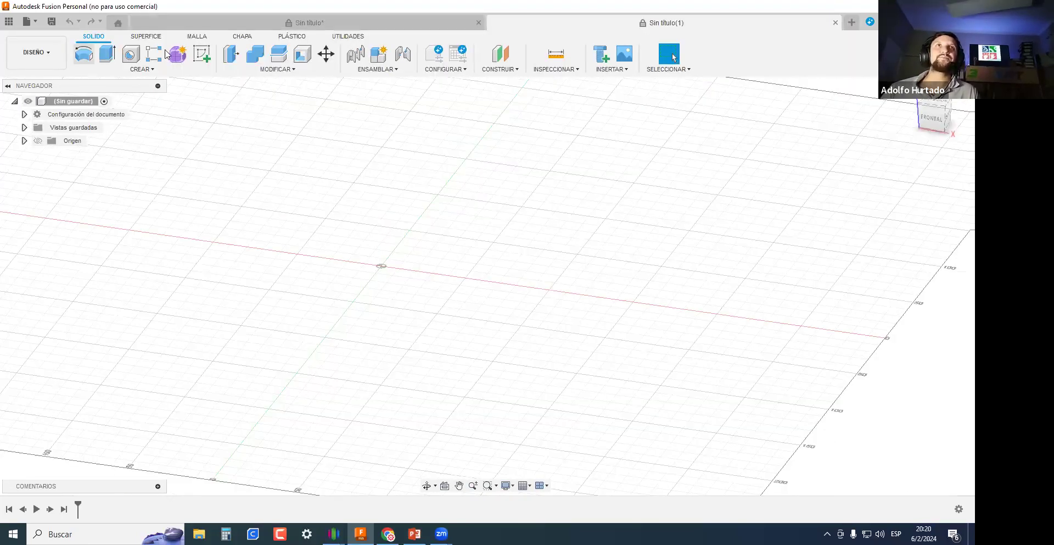
pyautogui.click(201, 53)
pyautogui.click(417, 247)
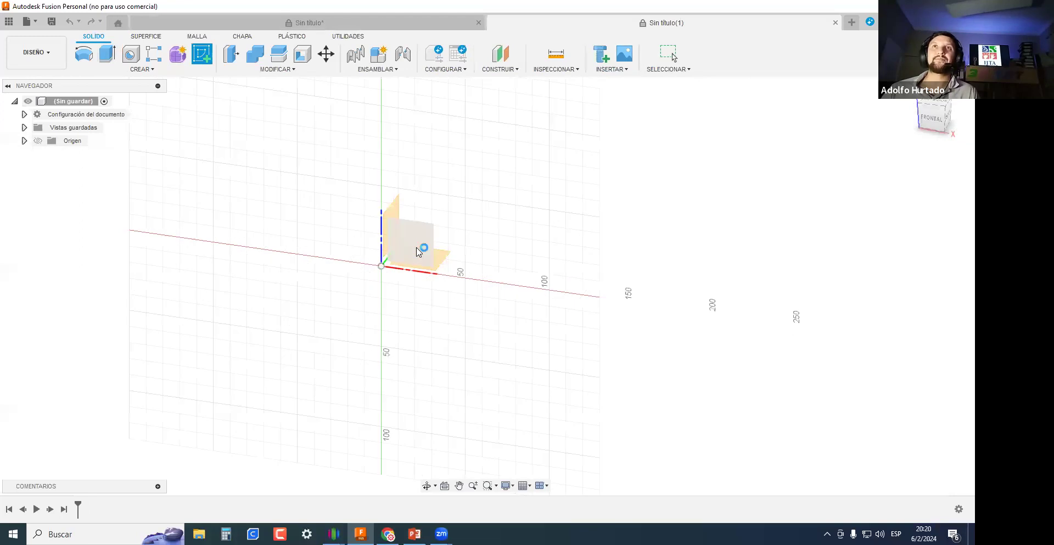
pyautogui.press('r')
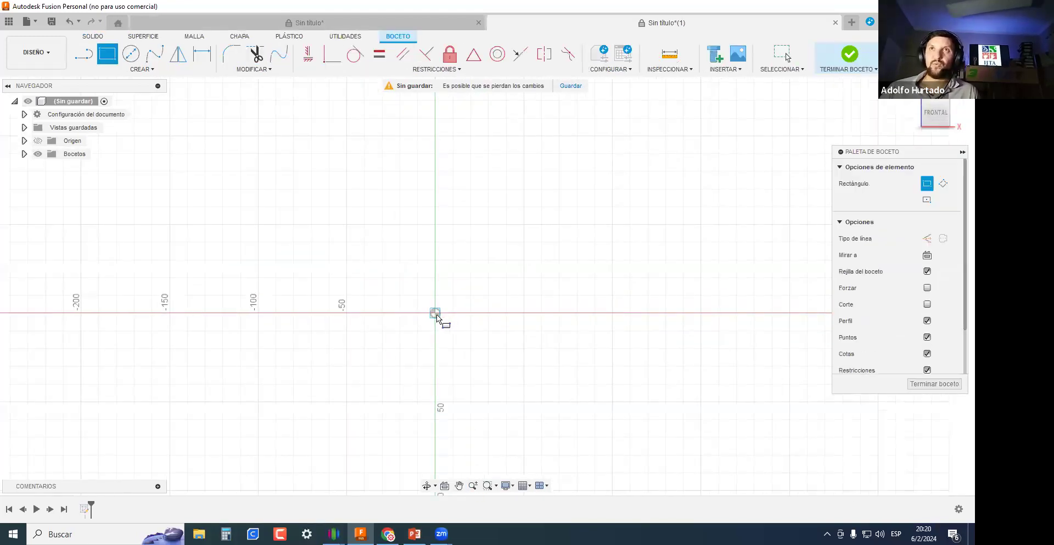
pyautogui.click(927, 199)
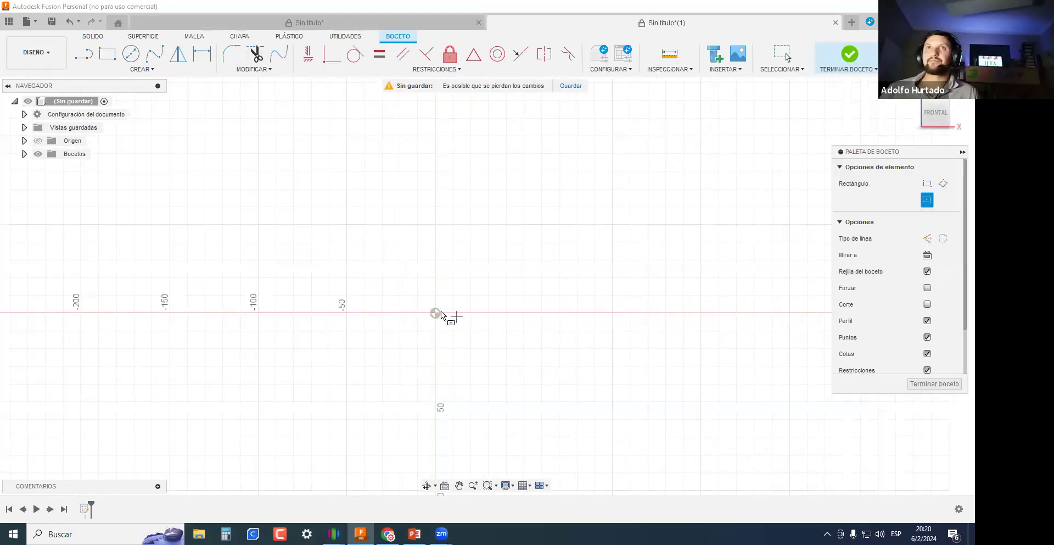
pyautogui.click(435, 313)
pyautogui.click(499, 263)
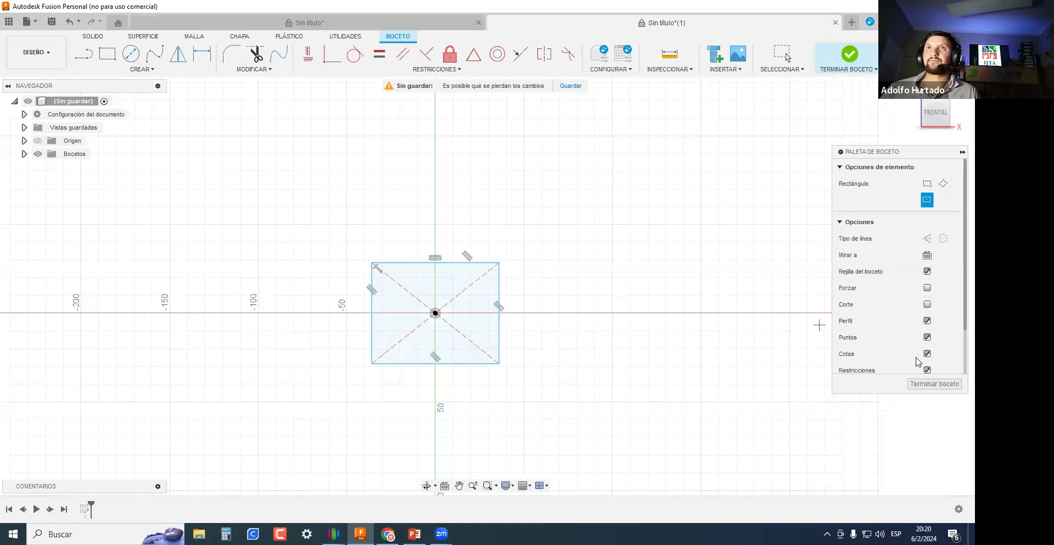
pyautogui.click(934, 383)
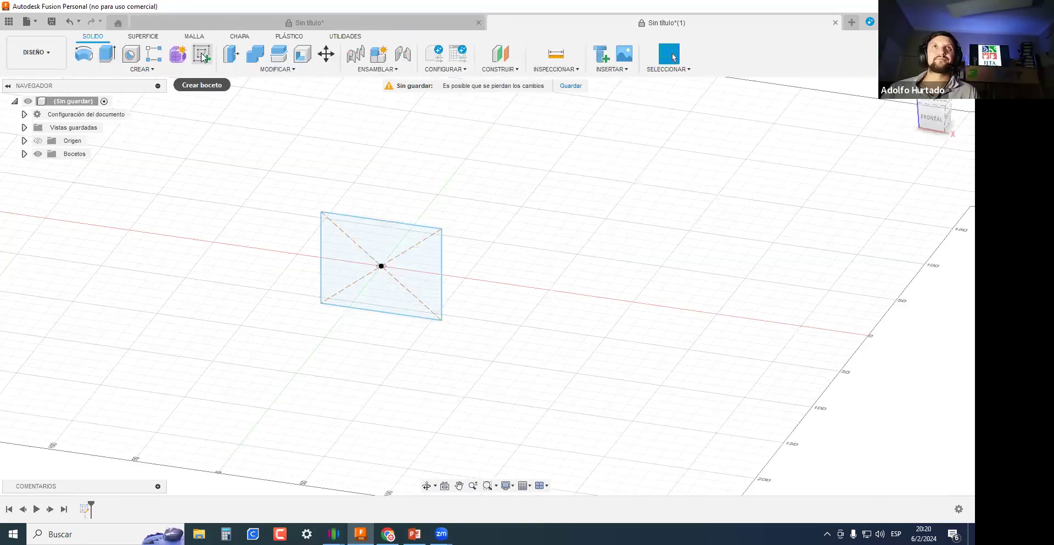
# Sketch a three-point curved spline on the horizontal plane, starting at the rectangle's center, and finish the sketch.
pyautogui.moveTo(461, 254)
pyautogui.keyDown('shift'); pyautogui.mouseDown(button='middle')
pyautogui.moveTo(440, 274)
pyautogui.moveTo(445, 250)
pyautogui.mouseUp(button='middle'); pyautogui.keyUp('shift')
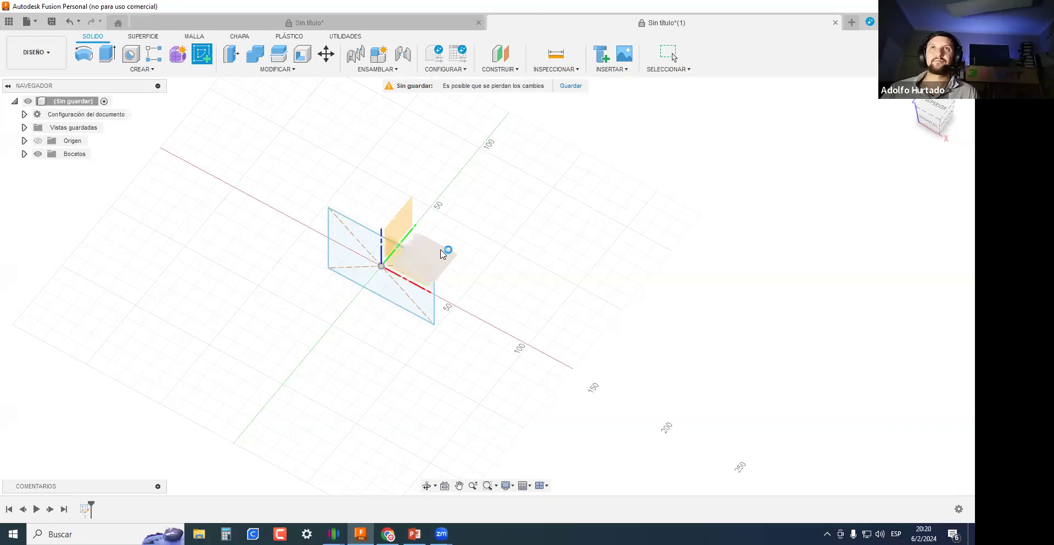
pyautogui.click(445, 251)
pyautogui.click(482, 287)
pyautogui.click(486, 286)
pyautogui.click(499, 219)
pyautogui.scroll(-3, 483, 275)
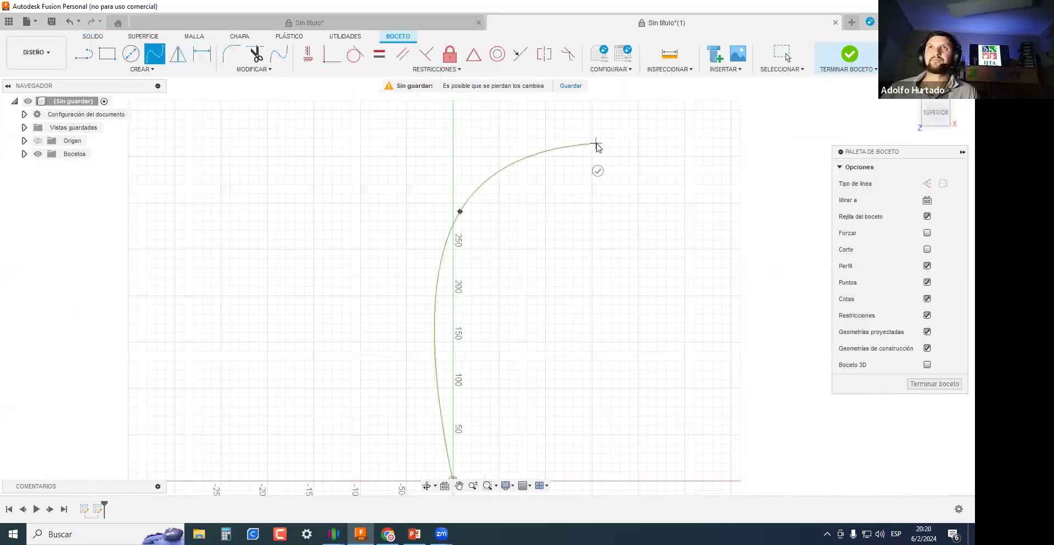
pyautogui.doubleClick(596, 142)
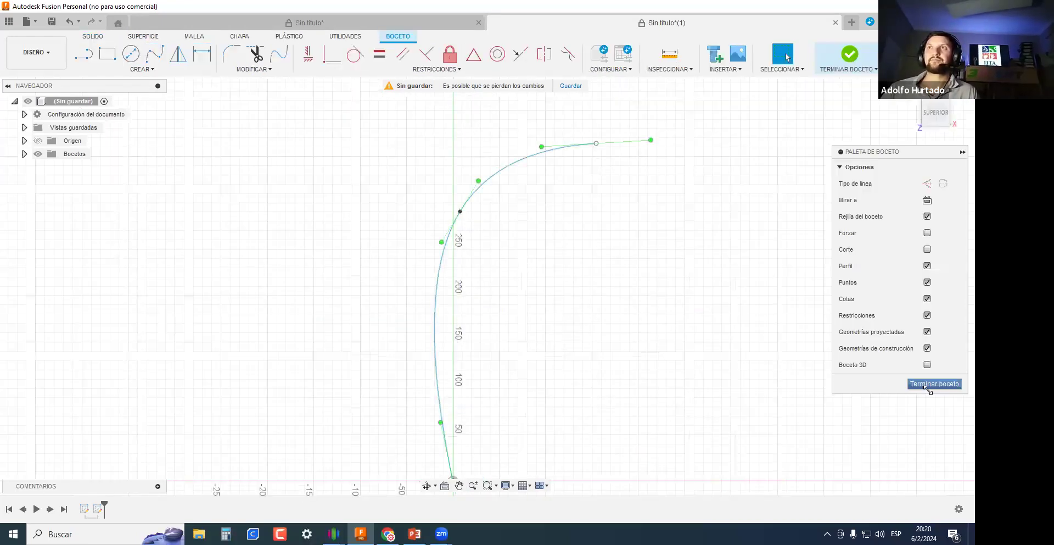
pyautogui.click(930, 384)
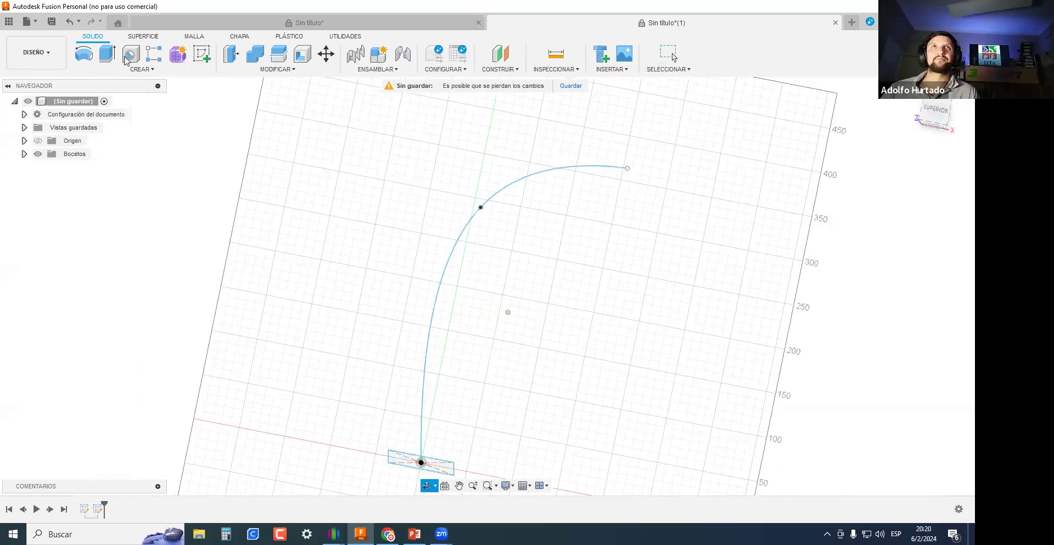
# Set up a solid Sweep of the rectangle profile along the curved spline path.
pyautogui.click(131, 69)
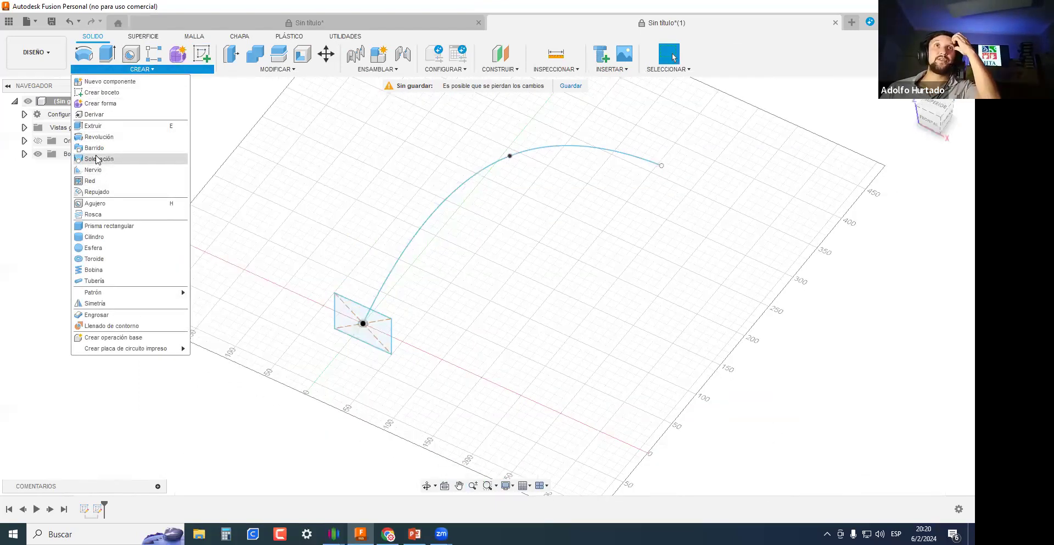
pyautogui.click(94, 148)
pyautogui.scroll(2, 358, 317)
pyautogui.click(364, 318)
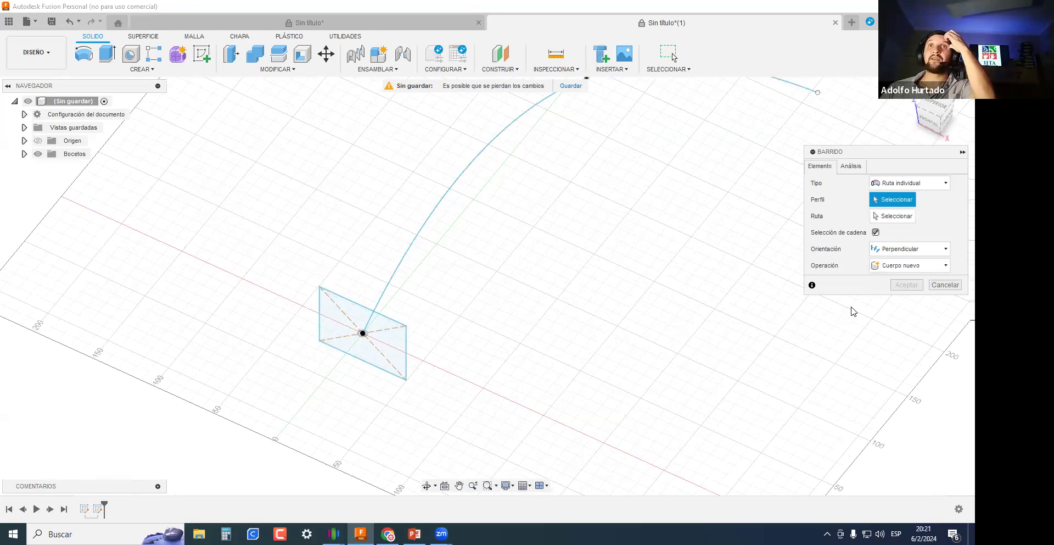
pyautogui.click(906, 218)
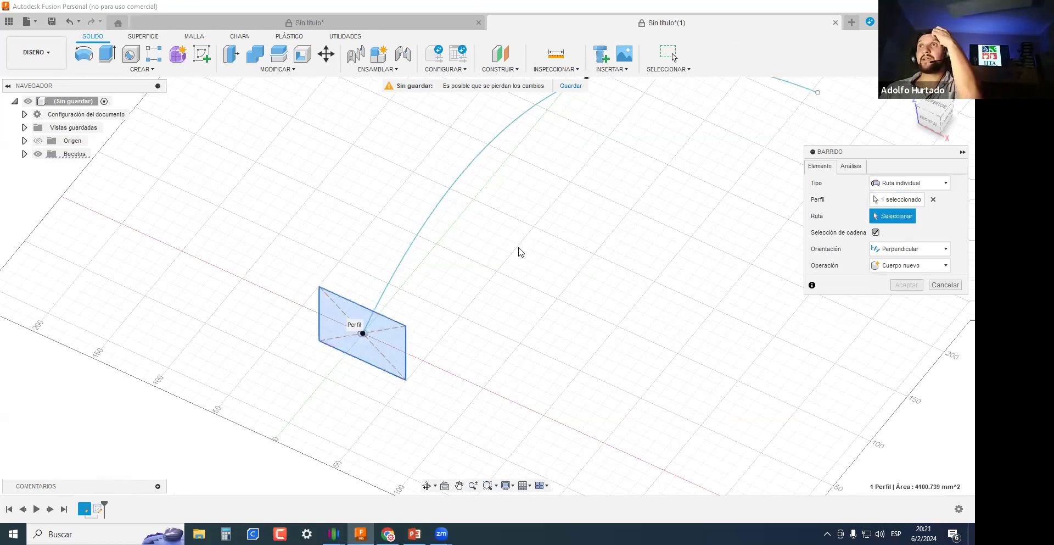
pyautogui.click(424, 236)
# Try a taper angle of 1 degree on the swept rectangular bar.
pyautogui.click(912, 264)
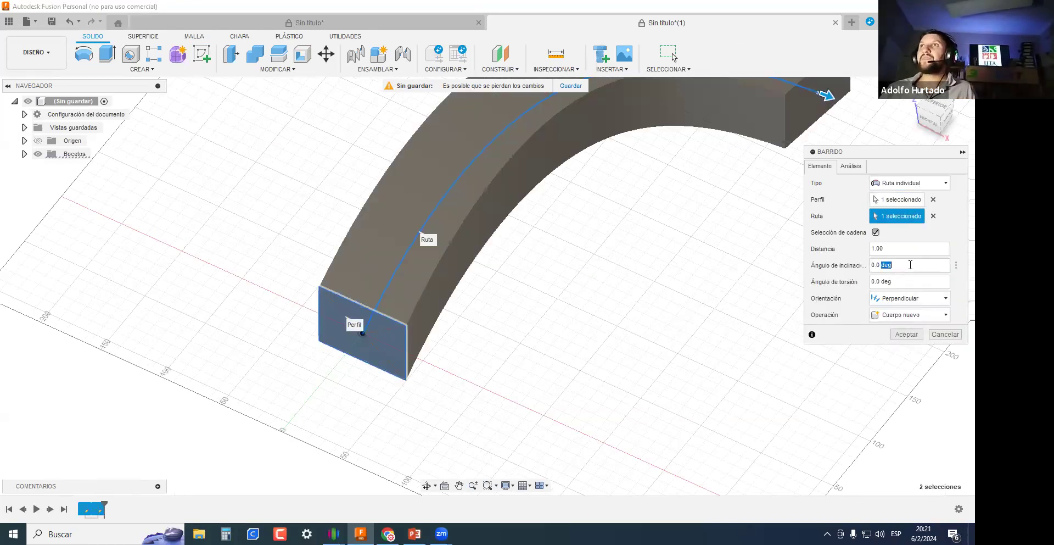
pyautogui.scroll(-3, 579, 393)
pyautogui.keyDown('shift'); pyautogui.moveTo(607, 386); pyautogui.dragTo(607, 384, button='middle'); pyautogui.keyUp('shift')
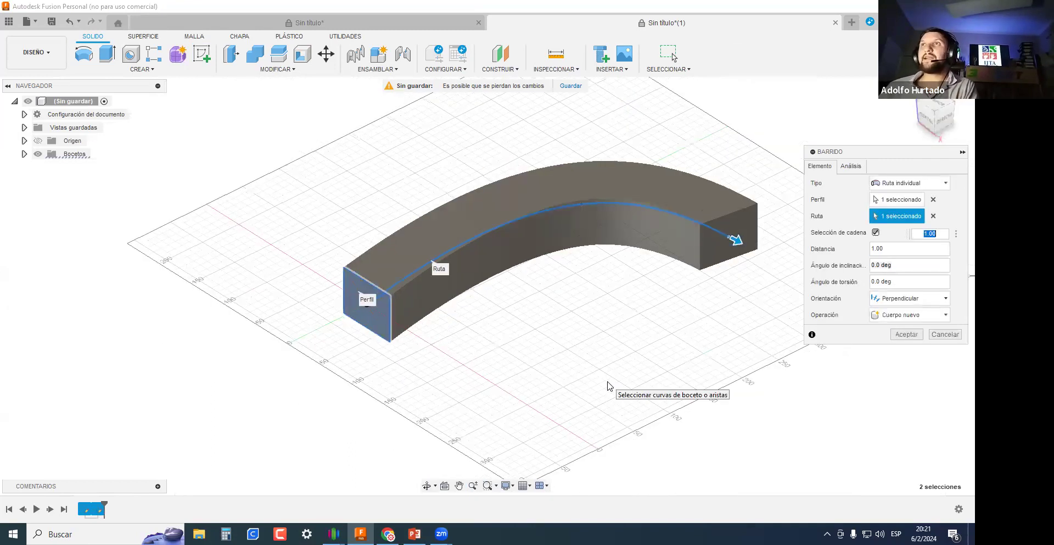
pyautogui.click(896, 267)
pyautogui.write('45')
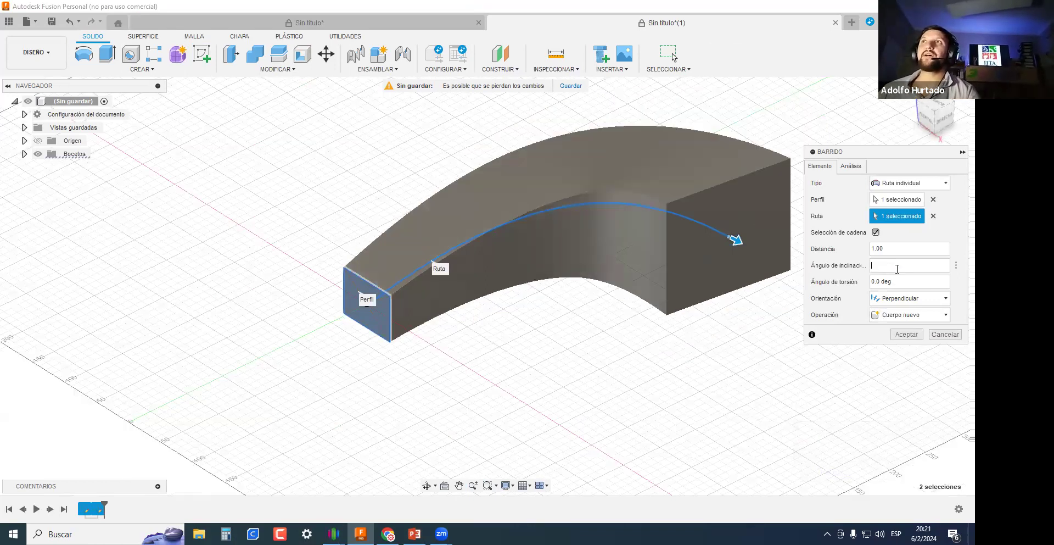
pyautogui.press('BackSpace')
pyautogui.write('2')
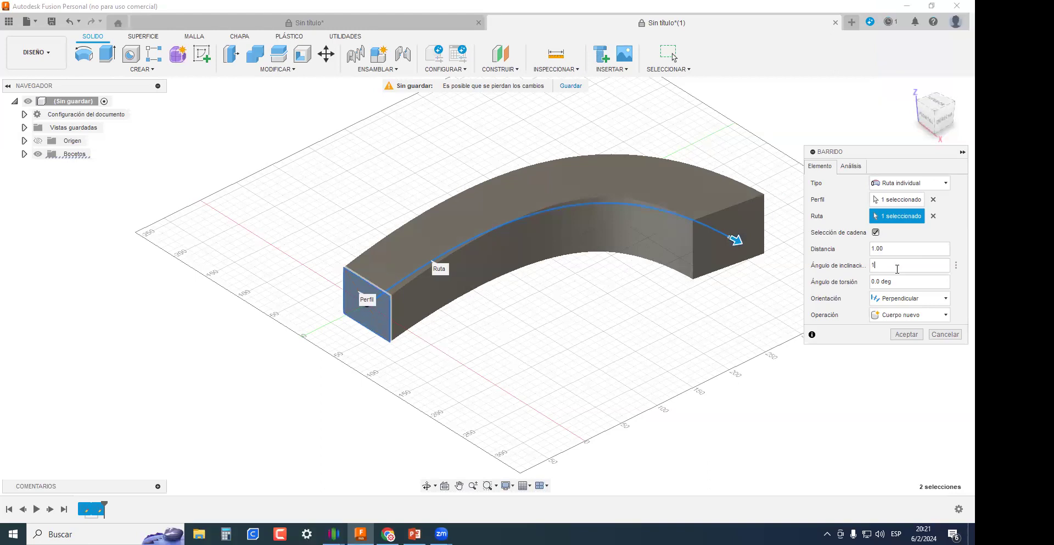
pyautogui.moveTo(728, 369); pyautogui.dragTo(640, 368, button='middle')
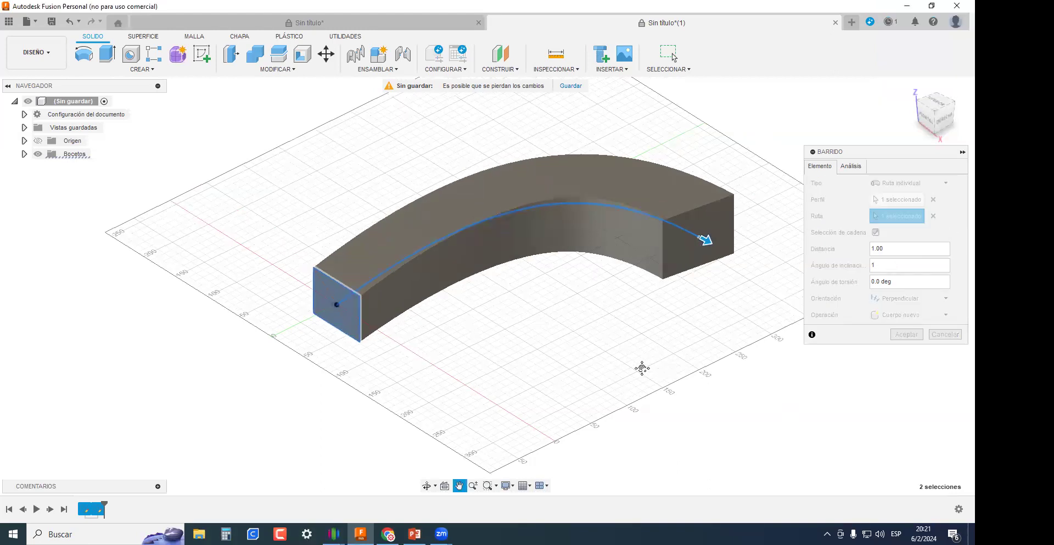
pyautogui.click(443, 532)
pyautogui.moveTo(388, 532)
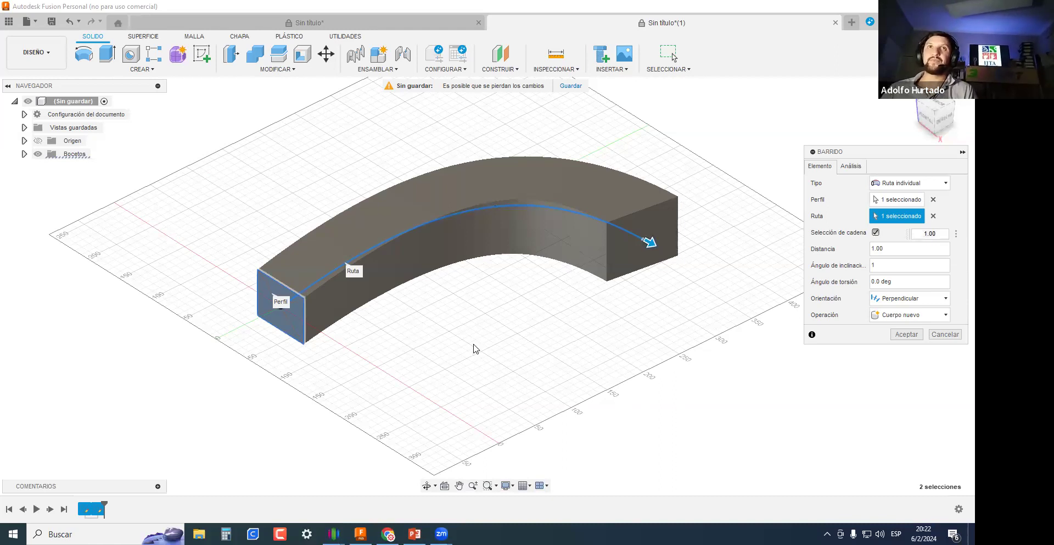
# Try taper angles of 2 and 1 degrees on the sweep, and reset the taper angle to 0.
pyautogui.scroll(2, 473, 344)
pyautogui.moveTo(523, 332); pyautogui.dragTo(514, 366, button='middle')
pyautogui.scroll(-1, 513, 391)
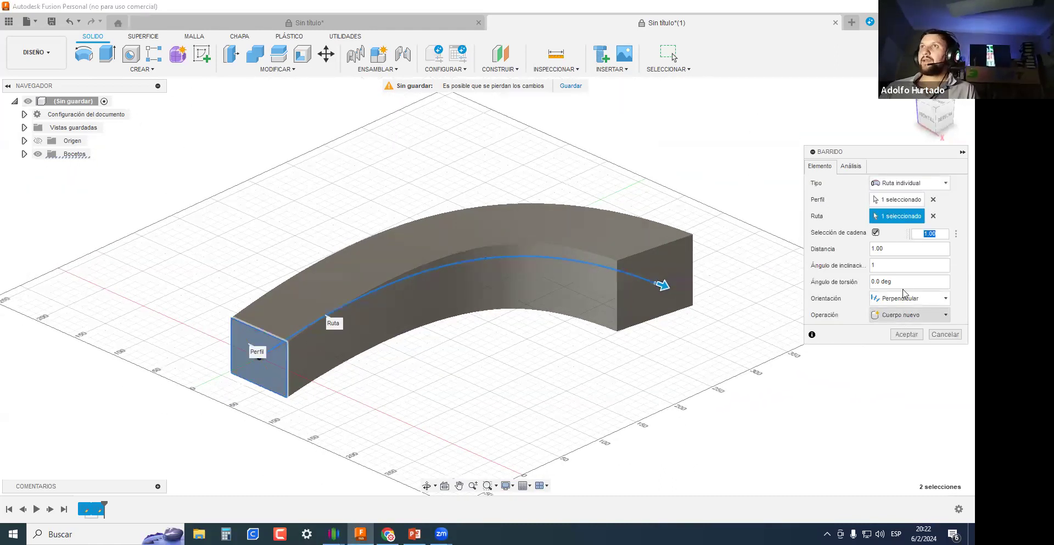
pyautogui.click(901, 265)
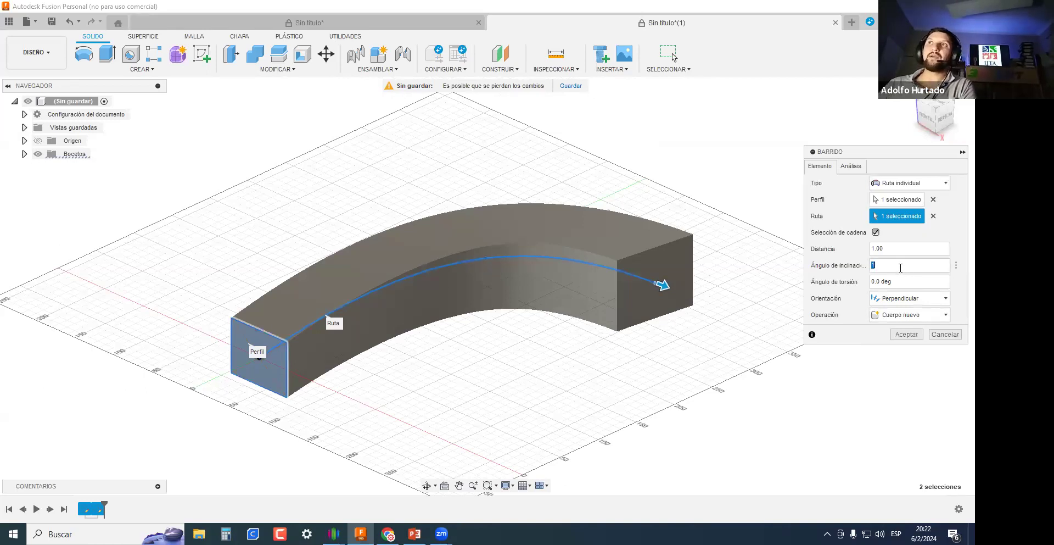
pyautogui.write('2')
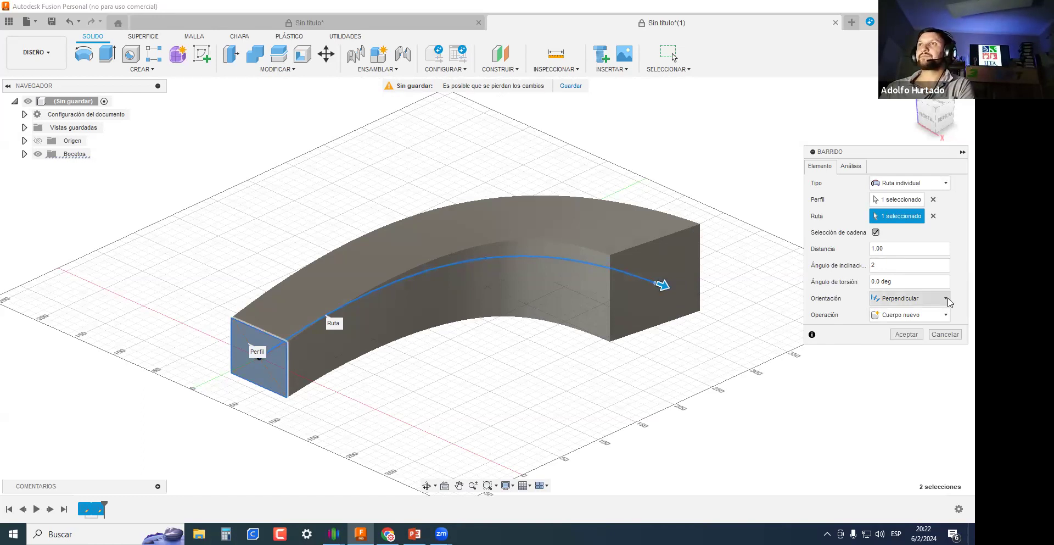
pyautogui.click(897, 266)
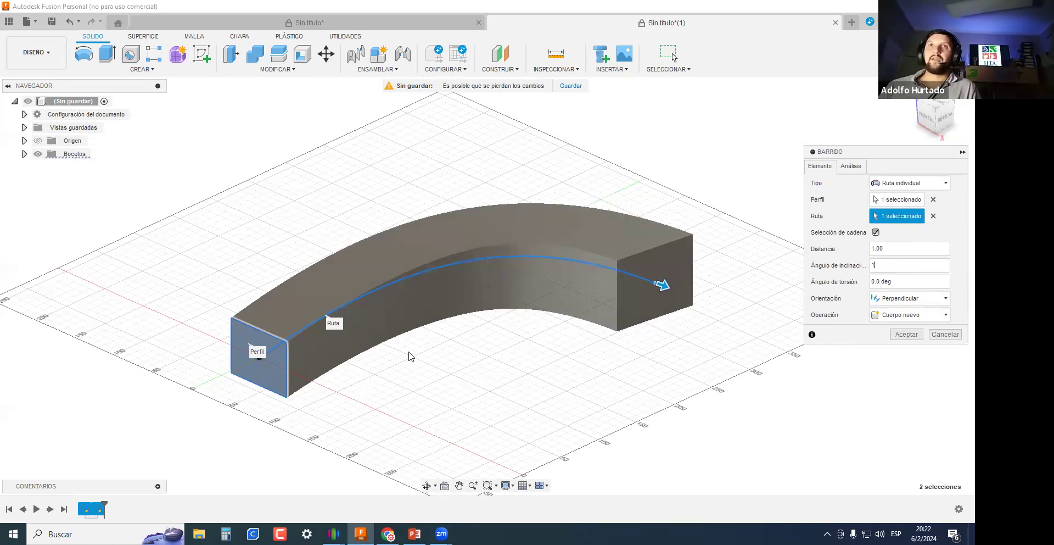
pyautogui.doubleClick(887, 268)
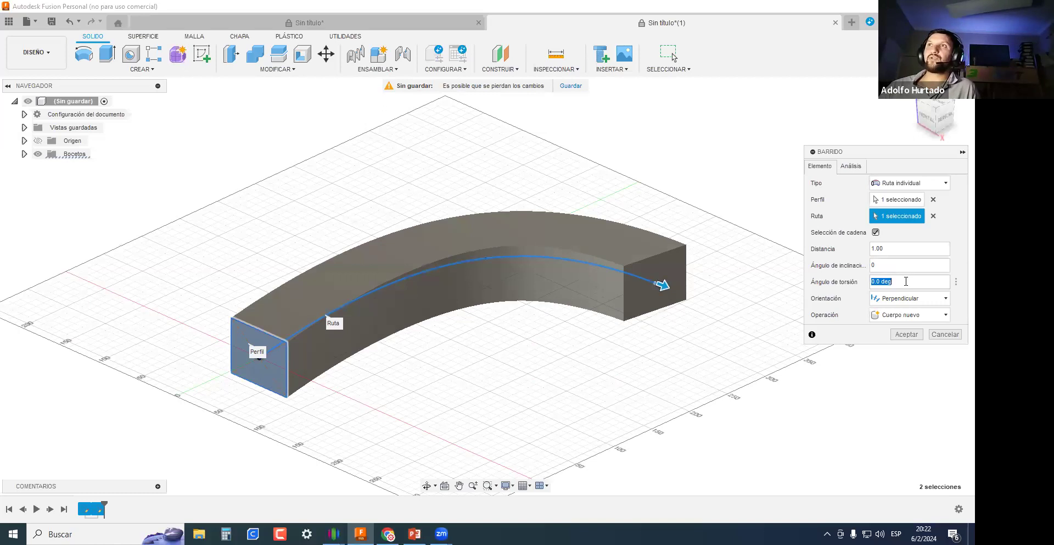
# Set the sweep's twist angle to 30 degrees and examine the bar's rotation from its starting profile.
pyautogui.write('30')
pyautogui.keyDown('shift'); pyautogui.moveTo(473, 348); pyautogui.dragTo(427, 318, button='middle'); pyautogui.keyUp('shift')
pyautogui.scroll(5, 379, 309)
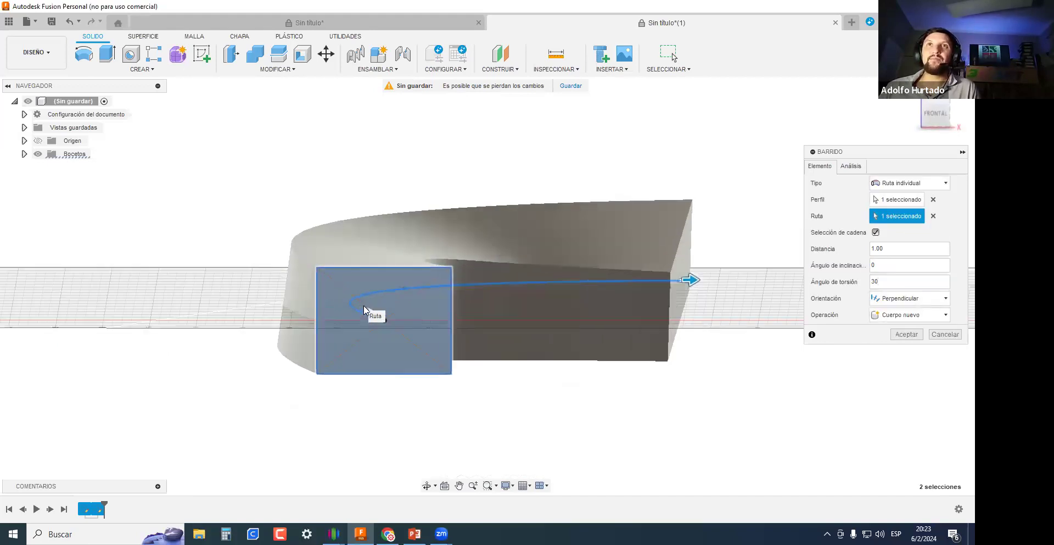
pyautogui.keyDown('shift'); pyautogui.moveTo(565, 366); pyautogui.dragTo(623, 417, button='middle'); pyautogui.keyUp('shift')
pyautogui.scroll(6, 351, 362)
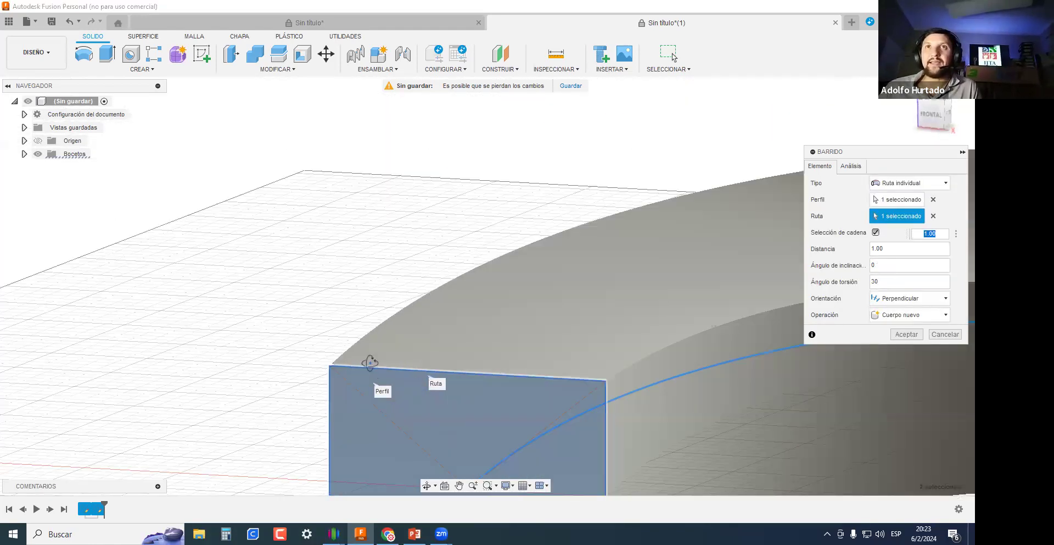
# Examine the 30-degree twisted bar from its starting profile to its far end face.
pyautogui.keyDown('shift'); pyautogui.moveTo(306, 365); pyautogui.dragTo(717, 390, button='middle'); pyautogui.keyUp('shift')
pyautogui.scroll(1, 781, 384)
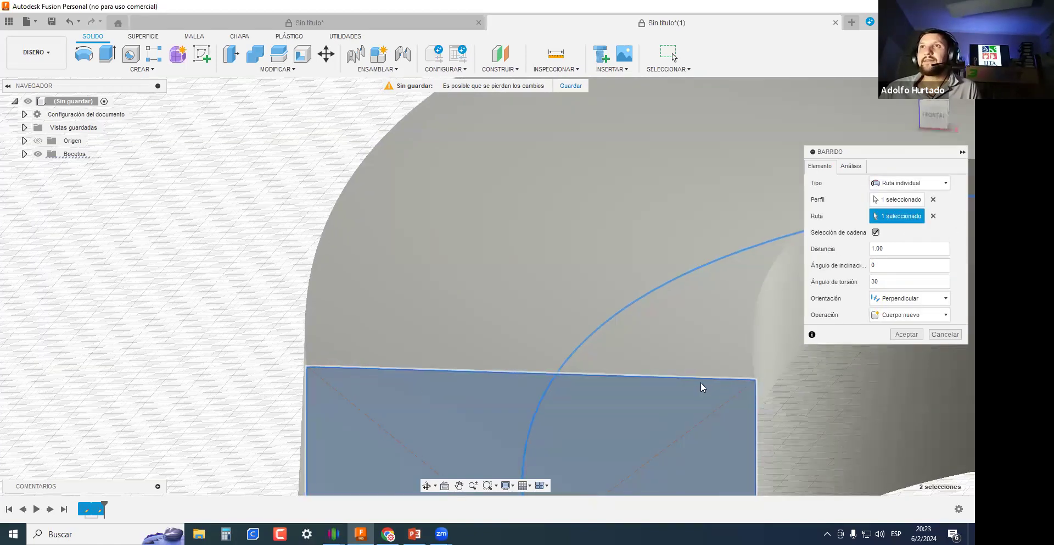
pyautogui.scroll(-1, 683, 387)
pyautogui.scroll(-3, 683, 386)
pyautogui.moveTo(833, 383); pyautogui.dragTo(465, 328, button='middle')
pyautogui.scroll(-2, 669, 361)
pyautogui.moveTo(692, 391); pyautogui.dragTo(501, 393, button='middle')
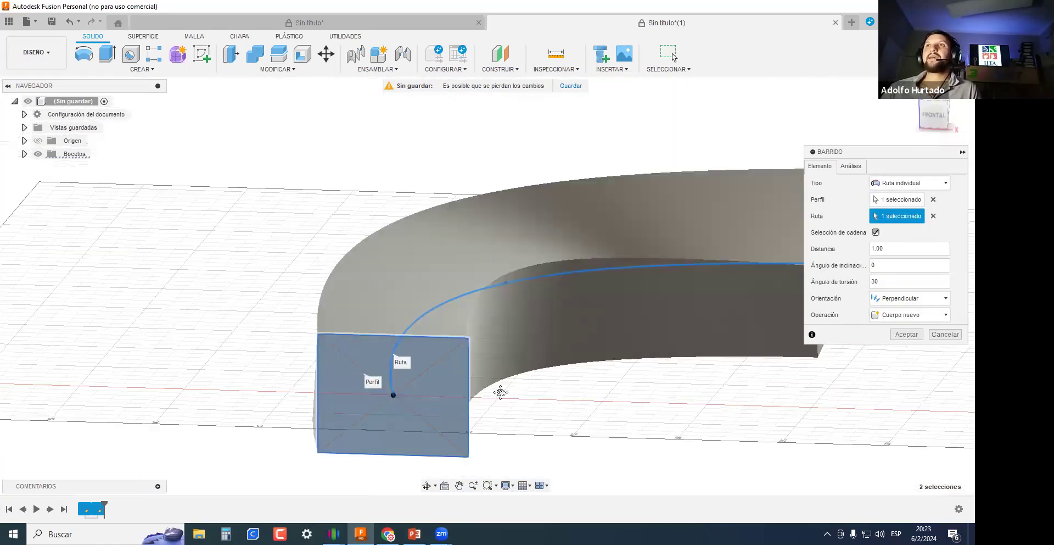
pyautogui.keyDown('shift'); pyautogui.moveTo(645, 358); pyautogui.dragTo(592, 355, button='middle'); pyautogui.keyUp('shift')
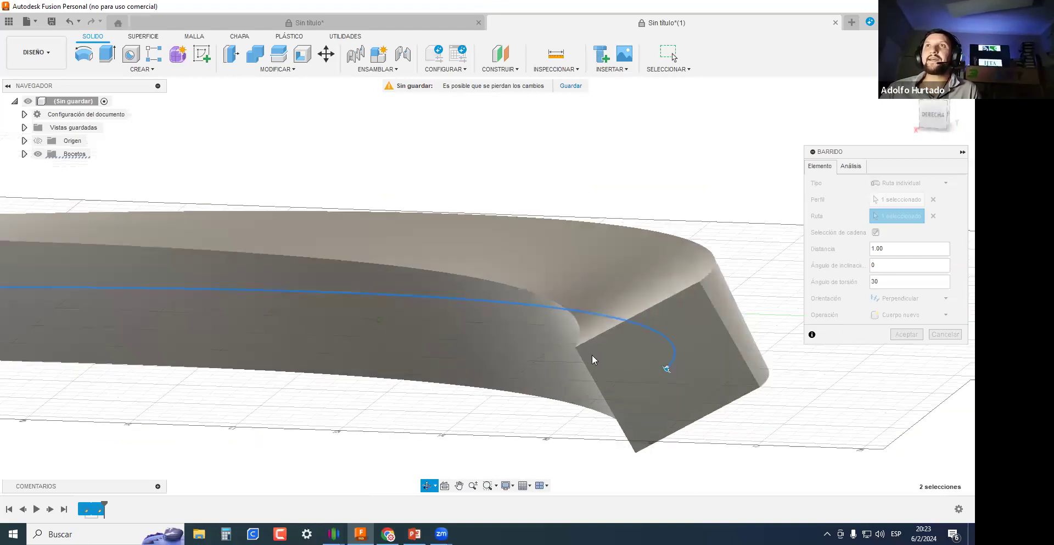
pyautogui.scroll(3, 615, 325)
pyautogui.scroll(2, 649, 357)
pyautogui.scroll(-3, 606, 348)
pyautogui.keyDown('shift'); pyautogui.moveTo(496, 347); pyautogui.dragTo(490, 332, button='middle'); pyautogui.keyUp('shift')
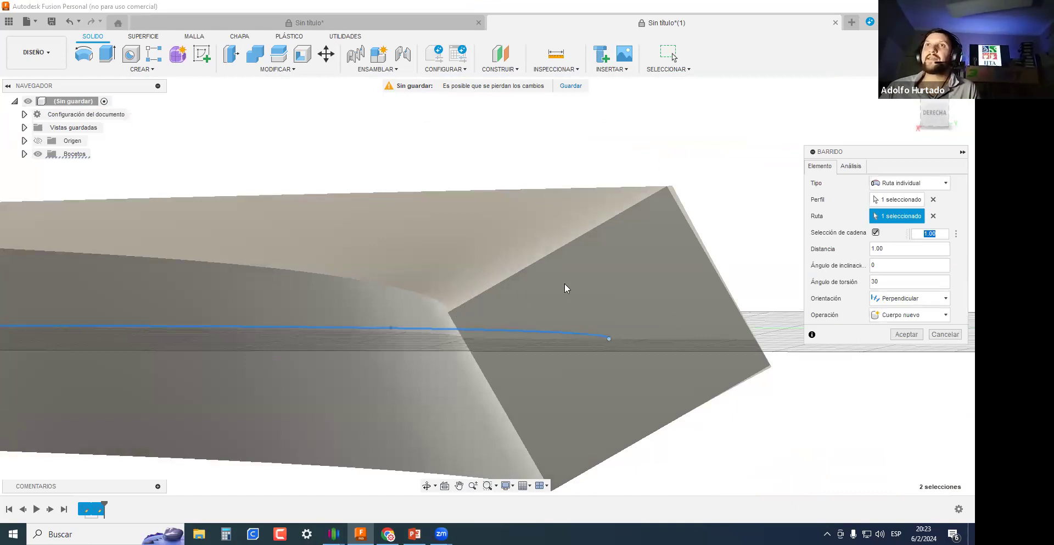
pyautogui.keyDown('shift'); pyautogui.moveTo(547, 258); pyautogui.dragTo(687, 395, button='middle'); pyautogui.keyUp('shift')
pyautogui.click(897, 283)
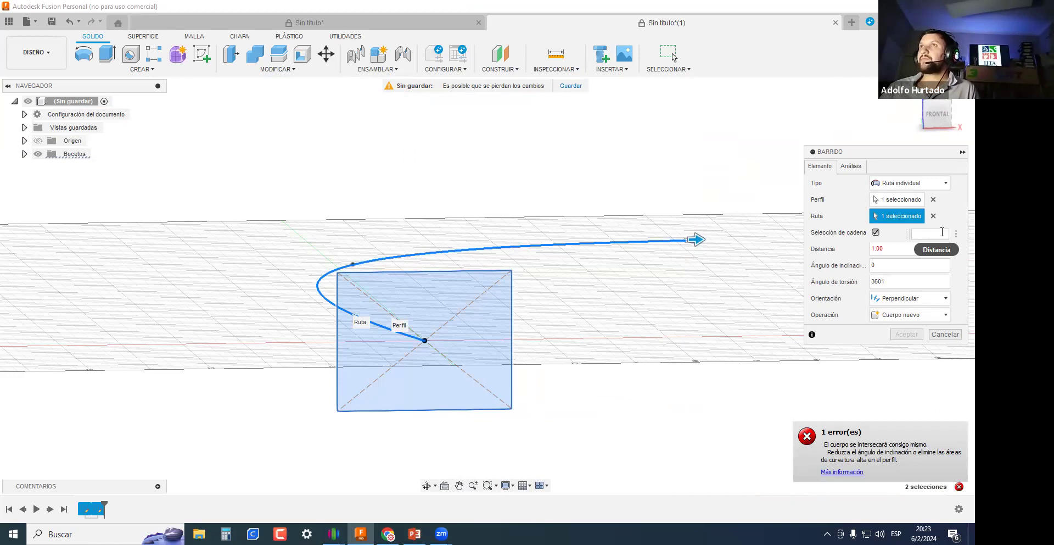
pyautogui.click(896, 283)
pyautogui.write('360')
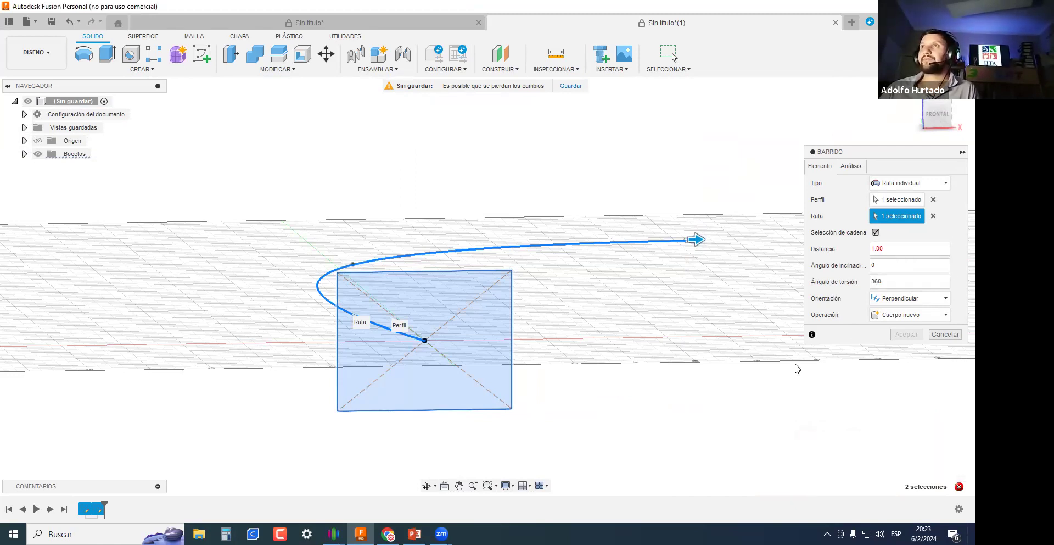
pyautogui.press('Escape')
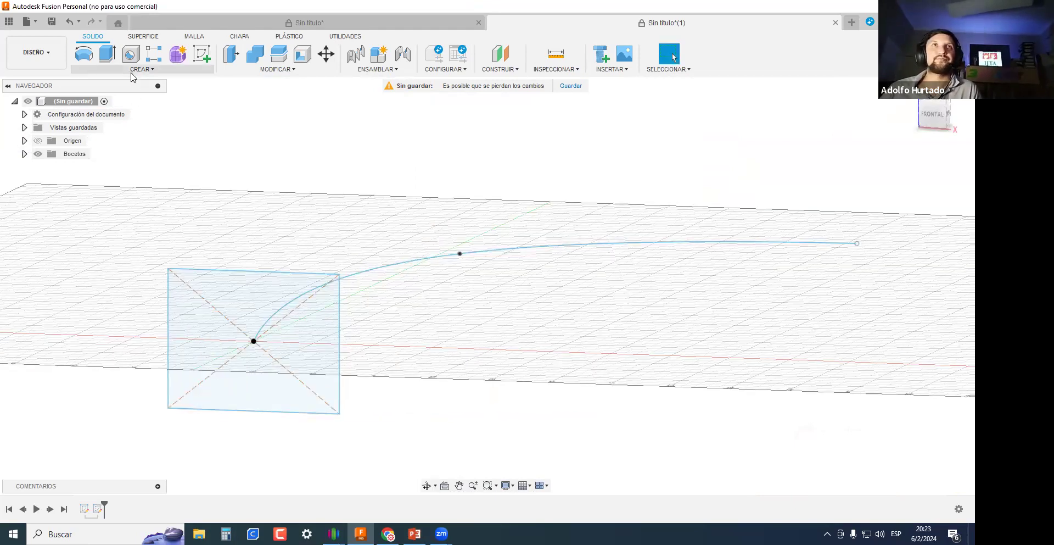
# Set up a new solid Sweep with the rectangle as profile and the curved spline as path.
pyautogui.click(138, 69)
pyautogui.click(99, 148)
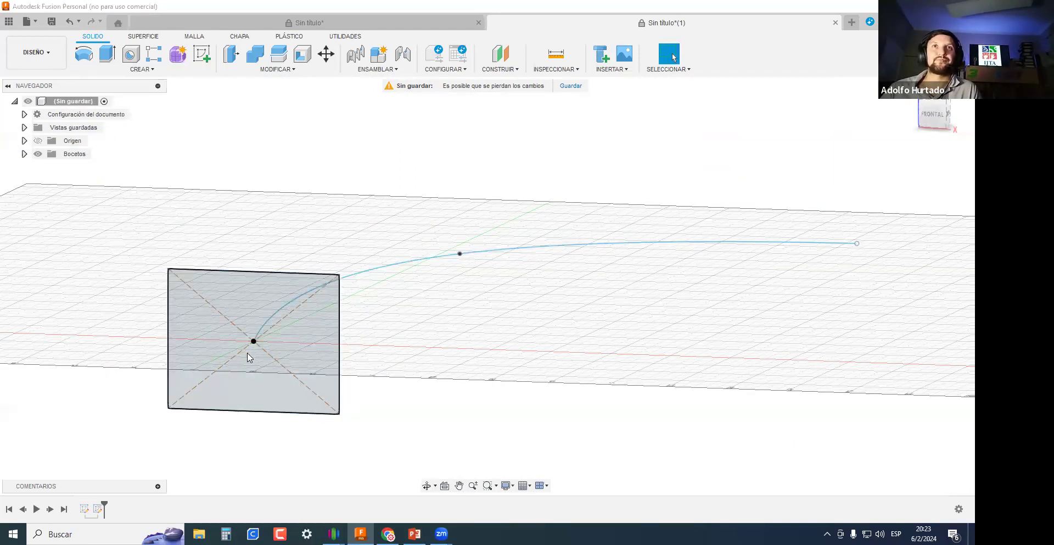
pyautogui.click(312, 349)
pyautogui.click(895, 216)
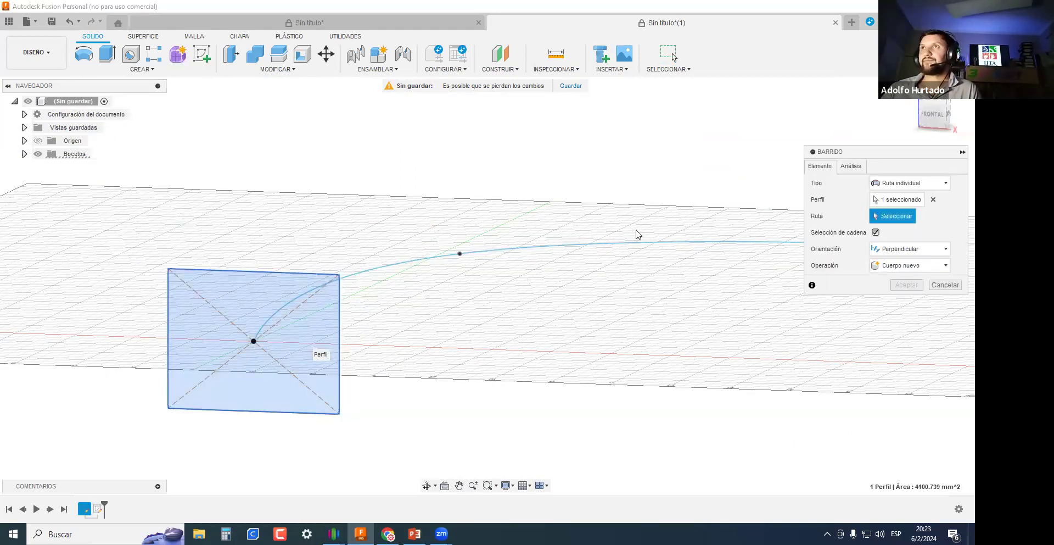
pyautogui.click(636, 242)
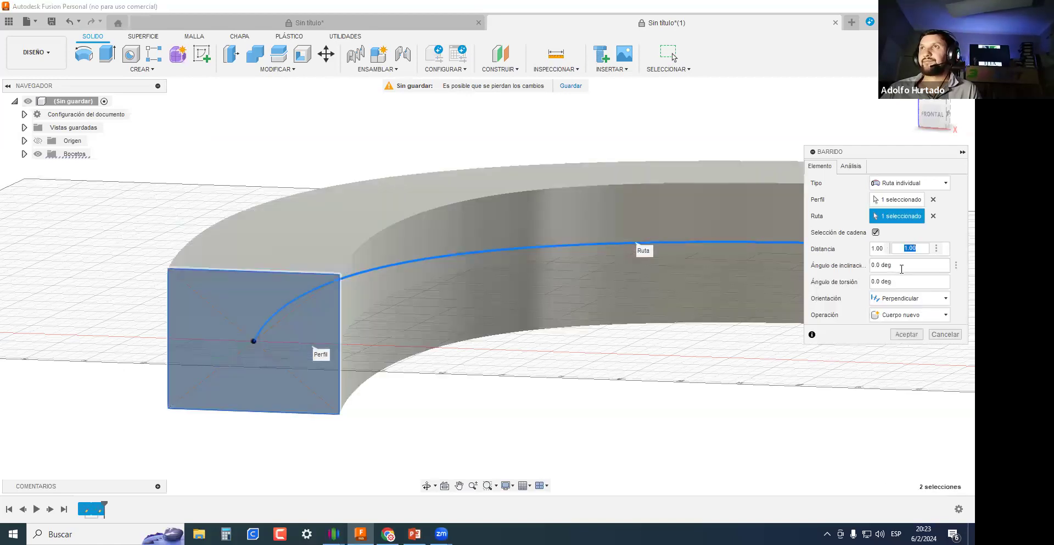
# Try a twist angle of 360 degrees on the swept rectangular bar.
pyautogui.click(904, 281)
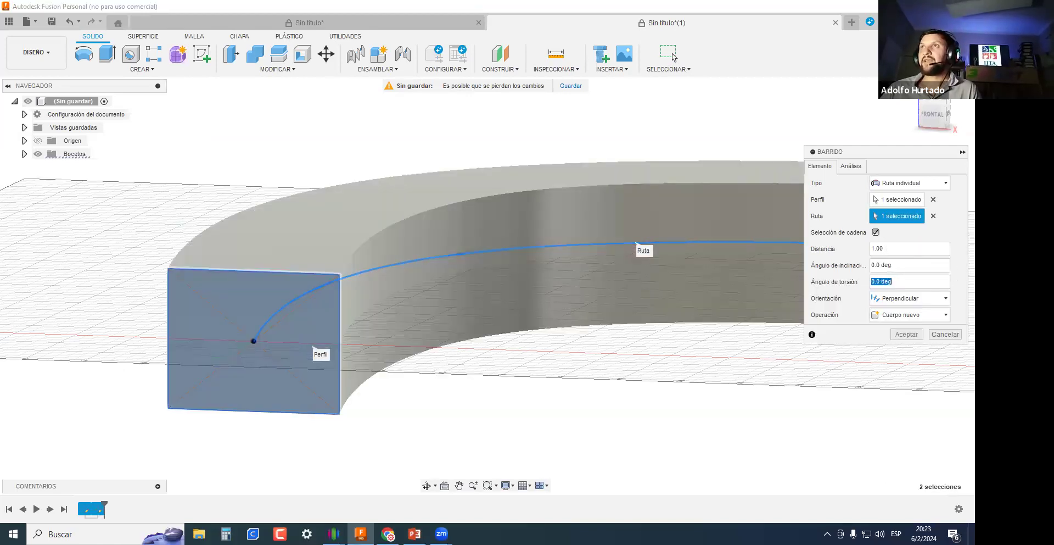
pyautogui.scroll(-5, 387, 311)
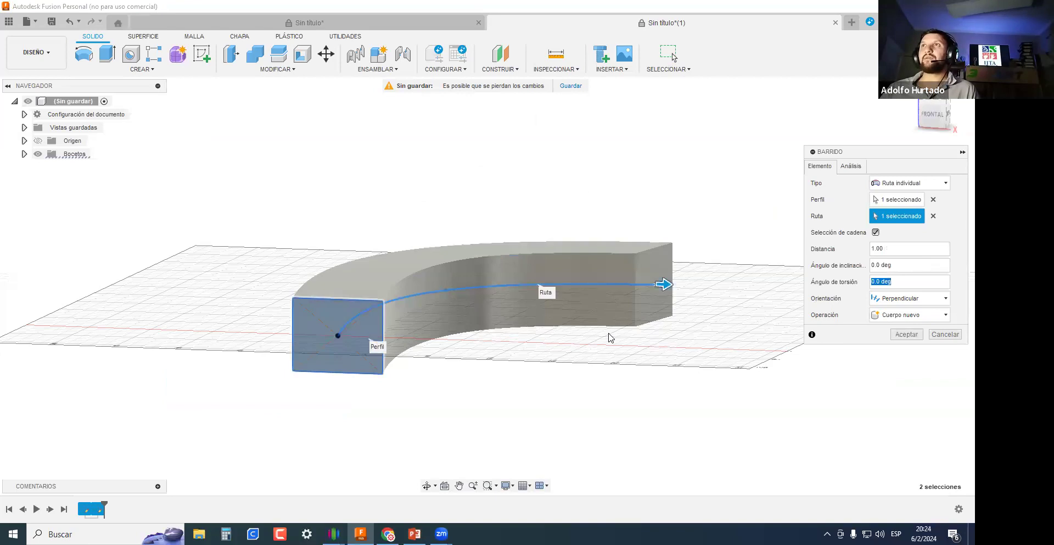
pyautogui.scroll(1, 615, 343)
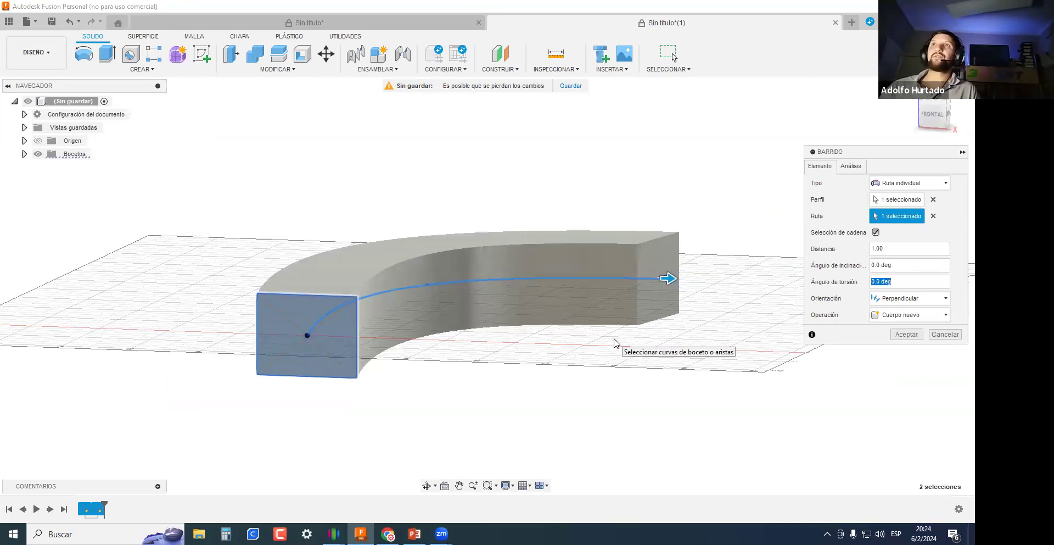
pyautogui.write('360')
pyautogui.press('Tab')
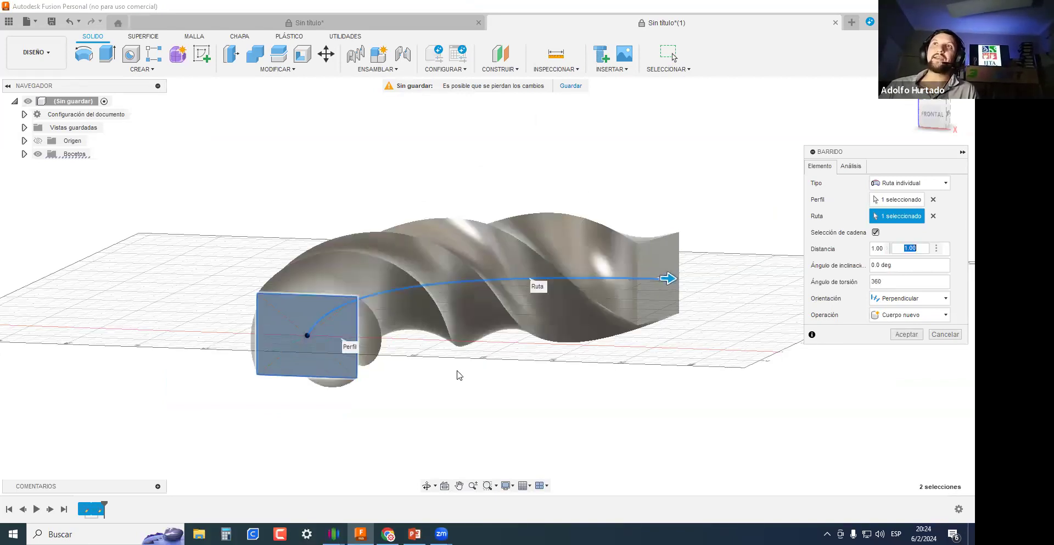
# Examine the fully twisted bar along its path, comparing the starting profile with the far end face.
pyautogui.scroll(4, 460, 372)
pyautogui.moveTo(582, 431); pyautogui.dragTo(491, 338, button='middle')
pyautogui.scroll(3, 491, 338)
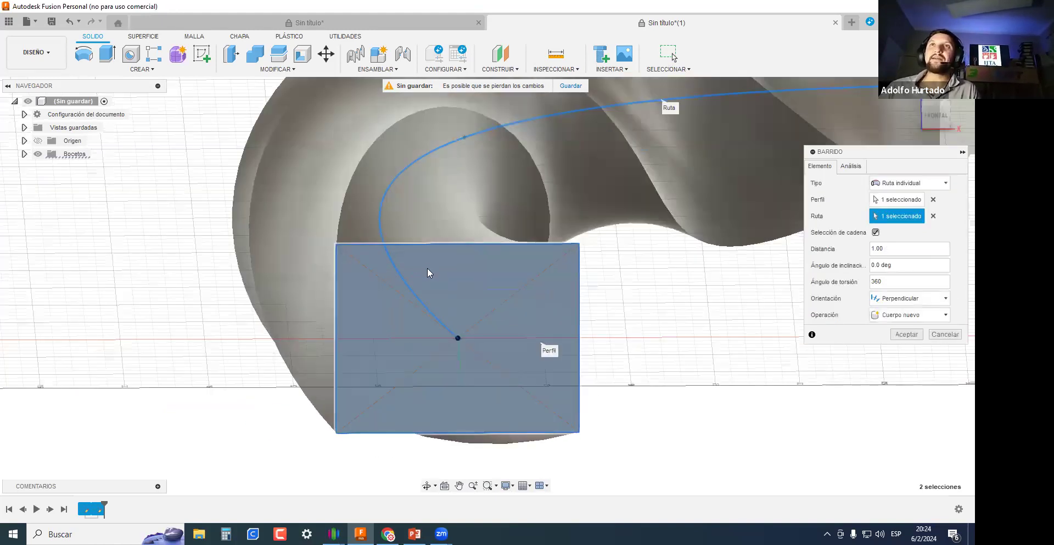
pyautogui.scroll(-3, 423, 302)
pyautogui.moveTo(418, 312)
pyautogui.keyDown('shift'); pyautogui.mouseDown(button='middle')
pyautogui.moveTo(430, 303)
pyautogui.moveTo(494, 318)
pyautogui.moveTo(426, 307)
pyautogui.mouseUp(button='middle'); pyautogui.keyUp('shift')
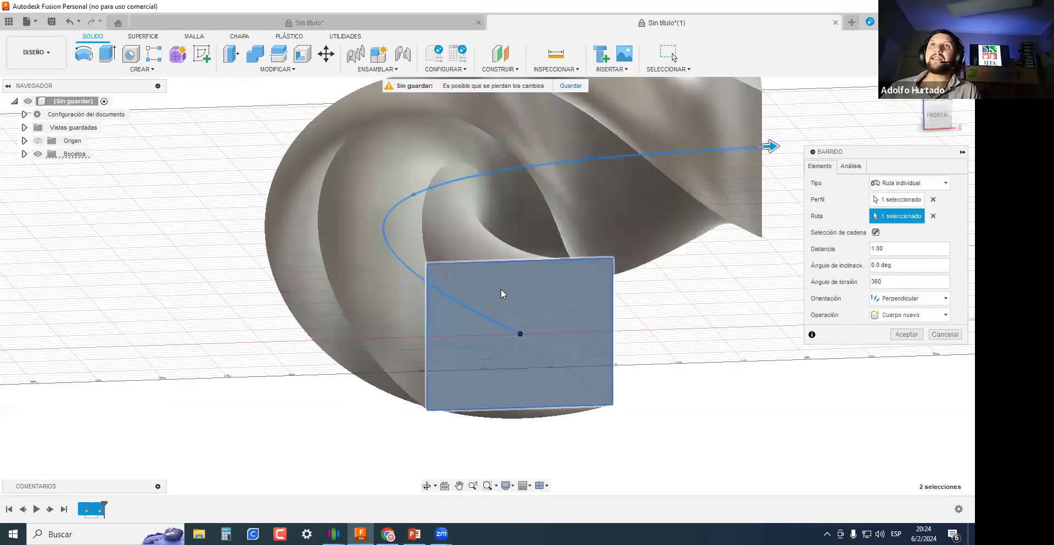
pyautogui.scroll(2, 501, 288)
pyautogui.scroll(-2, 663, 267)
pyautogui.keyDown('shift'); pyautogui.moveTo(782, 239); pyautogui.dragTo(727, 291, button='middle'); pyautogui.keyUp('shift')
pyautogui.keyDown('shift'); pyautogui.moveTo(653, 289); pyautogui.dragTo(521, 301, button='middle'); pyautogui.keyUp('shift')
pyautogui.scroll(-6, 522, 301)
pyautogui.keyDown('shift'); pyautogui.moveTo(410, 303); pyautogui.dragTo(356, 332, button='middle'); pyautogui.keyUp('shift')
pyautogui.scroll(1, 356, 332)
pyautogui.scroll(2, 332, 332)
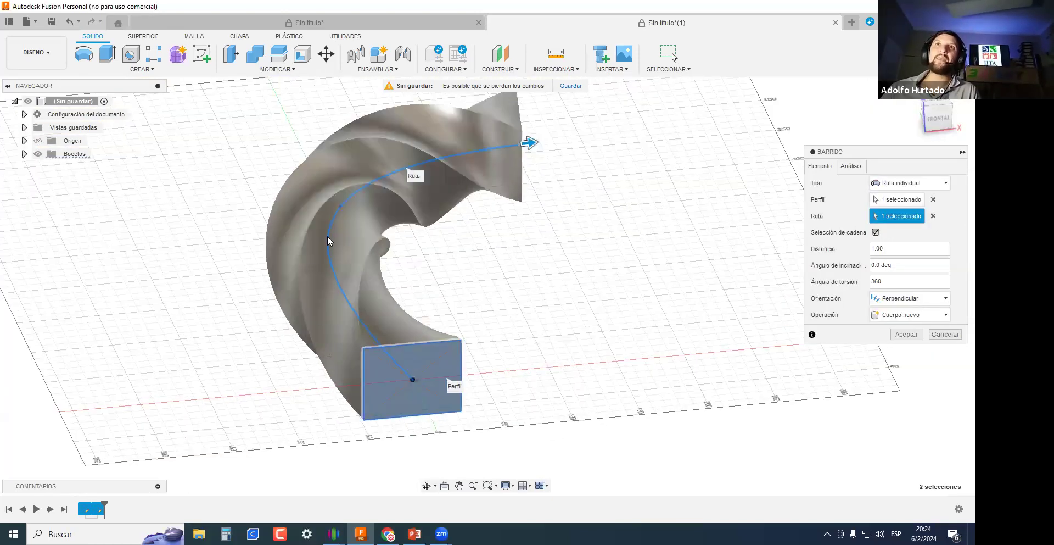
pyautogui.keyDown('shift'); pyautogui.moveTo(584, 157); pyautogui.dragTo(626, 315, button='middle'); pyautogui.keyUp('shift')
pyautogui.scroll(4, 626, 314)
pyautogui.scroll(-7, 646, 364)
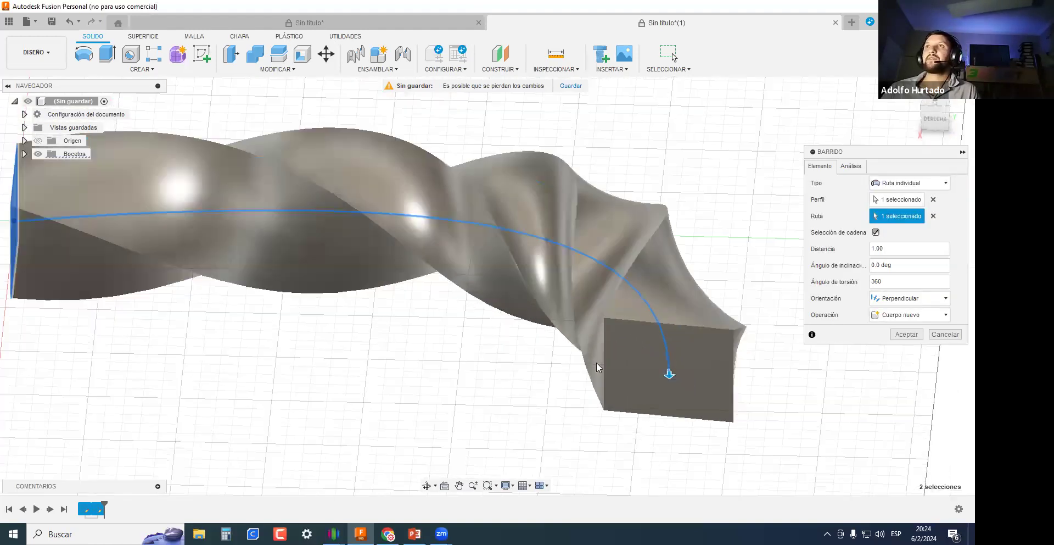
pyautogui.keyDown('shift'); pyautogui.moveTo(430, 405); pyautogui.dragTo(747, 351, button='middle'); pyautogui.keyUp('shift')
# Try twist angles of 360*2 and 360*3 on the swept bar.
pyautogui.click(902, 280)
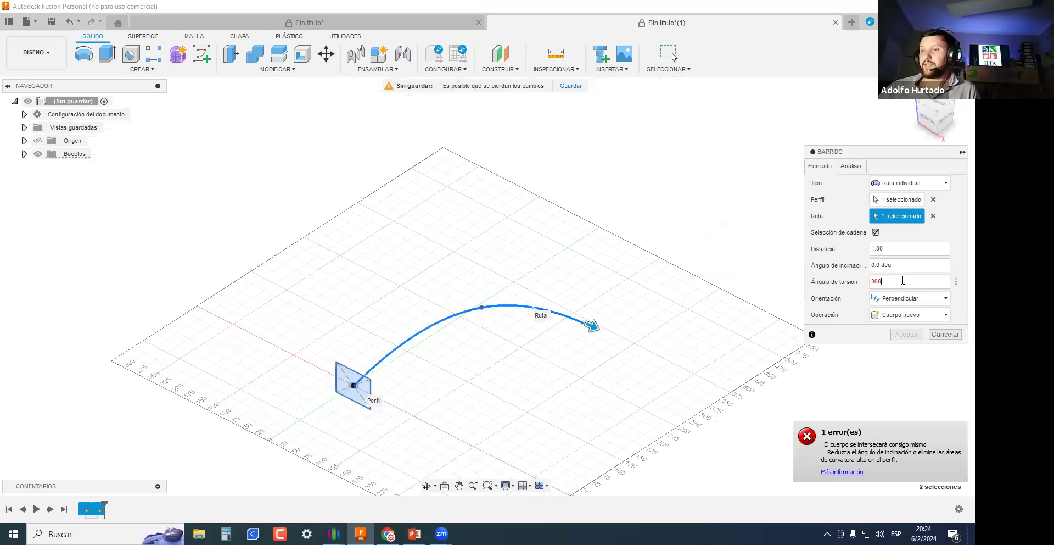
pyautogui.write('*2')
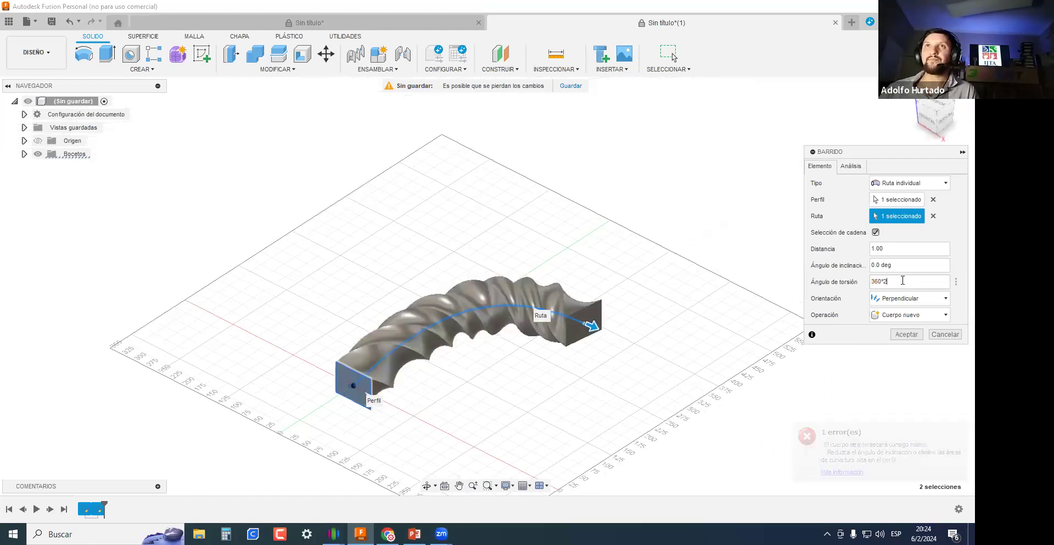
pyautogui.scroll(3, 456, 354)
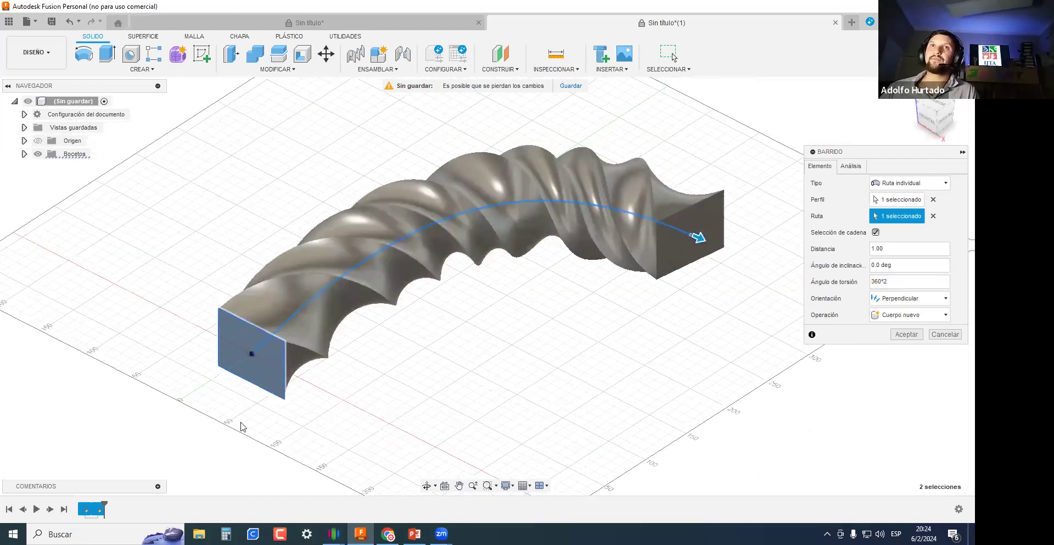
pyautogui.moveTo(252, 354); pyautogui.dragTo(199, 418, button='middle')
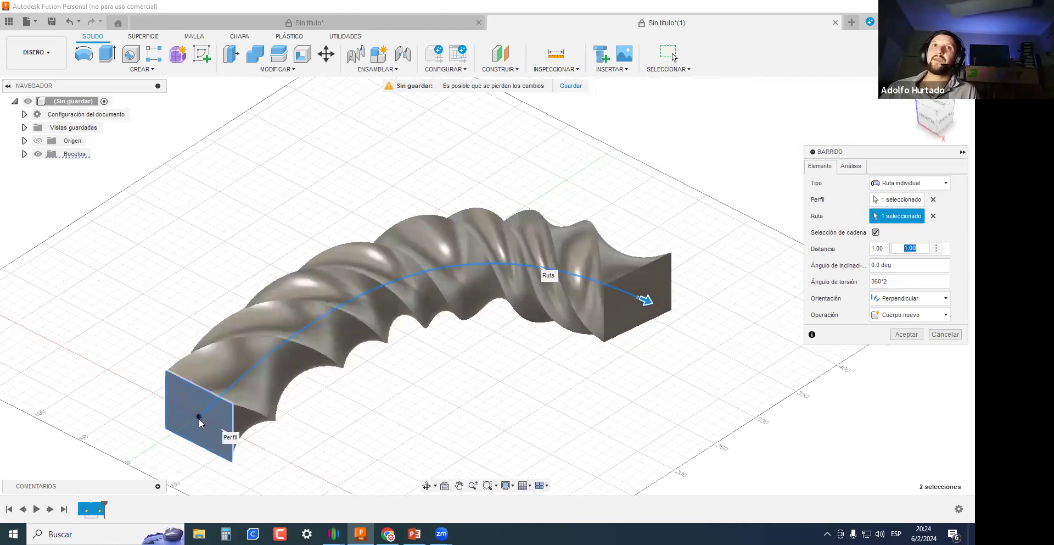
pyautogui.click(916, 281)
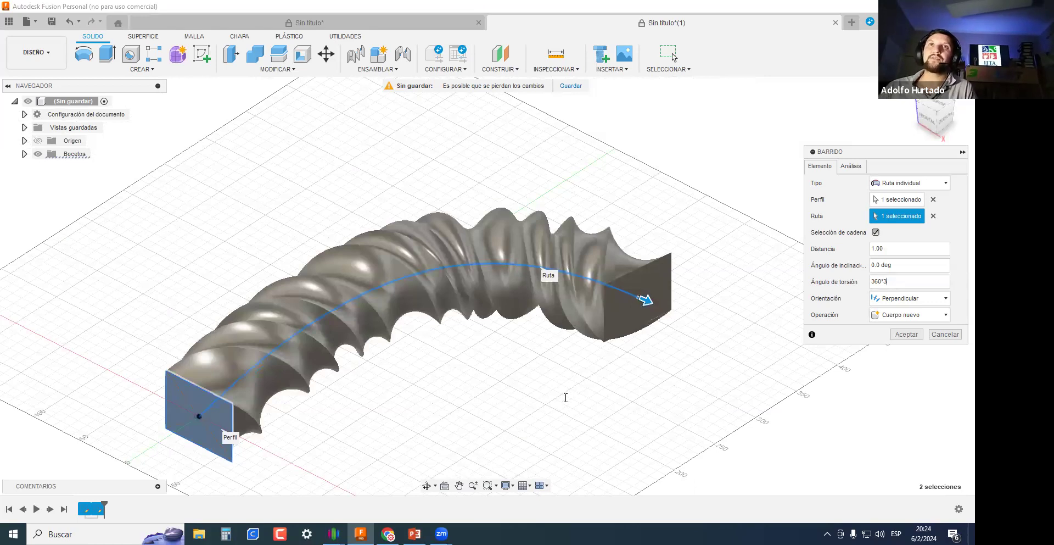
pyautogui.keyDown('shift'); pyautogui.moveTo(503, 348); pyautogui.dragTo(544, 297, button='middle'); pyautogui.keyUp('shift')
# Try a twist angle of 180 degrees on the sweep, and set it to 90 degrees.
pyautogui.tripleClick(893, 281)
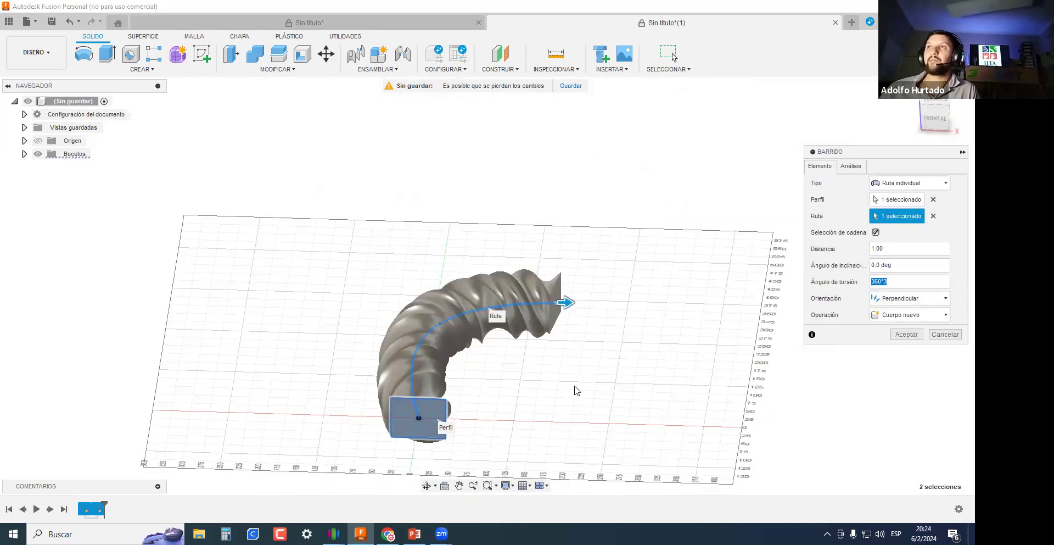
pyautogui.write('180')
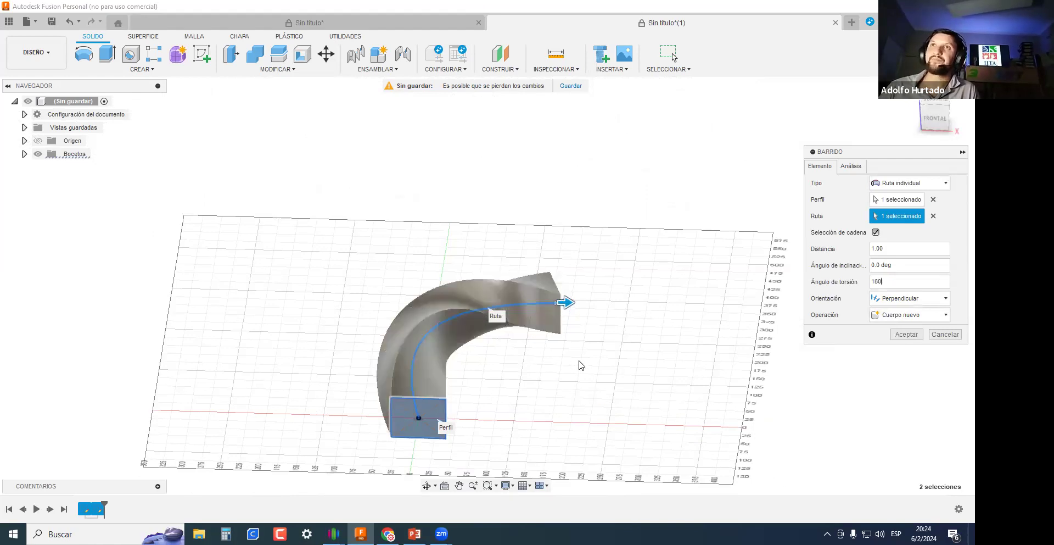
pyautogui.keyDown('shift'); pyautogui.moveTo(518, 376); pyautogui.dragTo(582, 362, button='middle'); pyautogui.keyUp('shift')
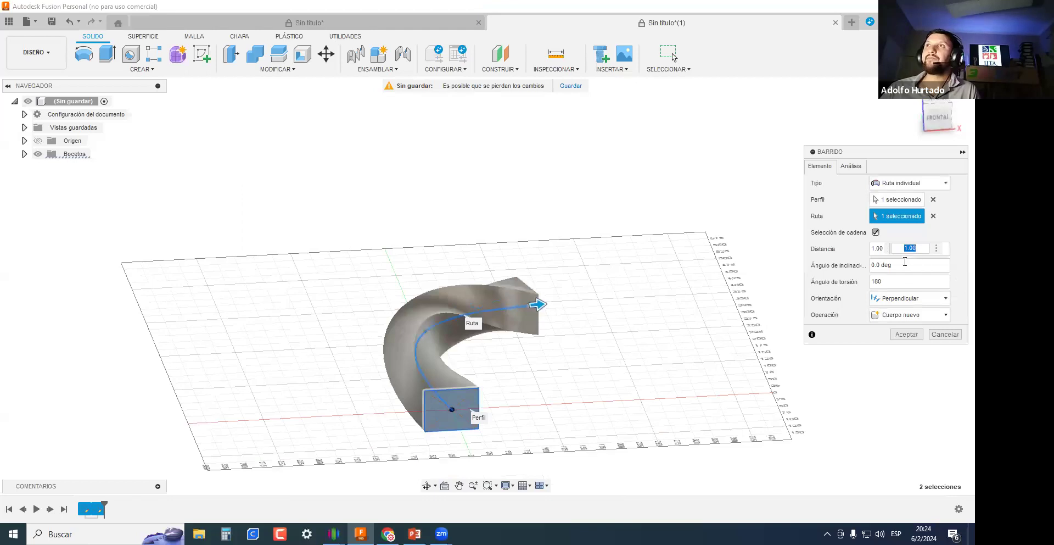
pyautogui.click(901, 285)
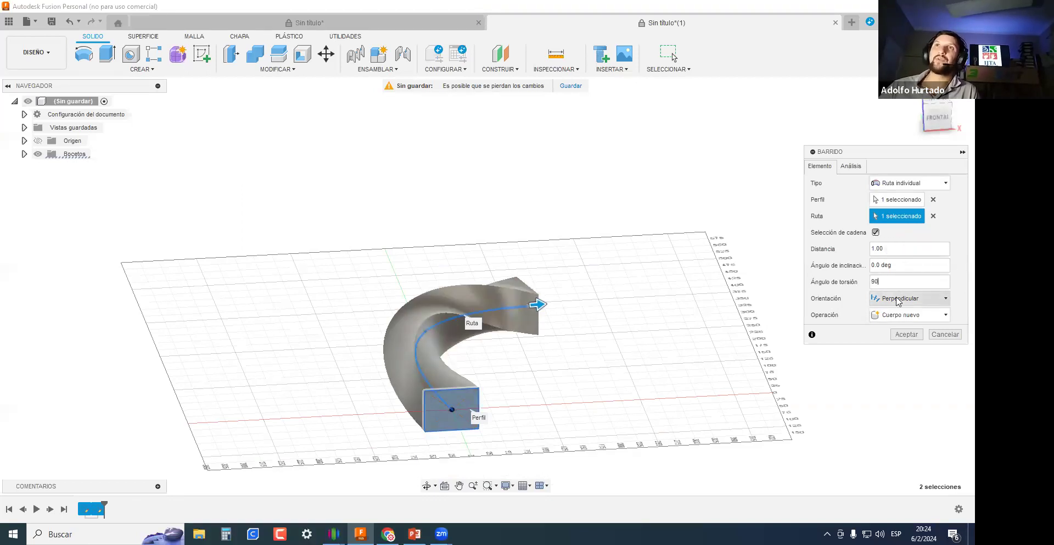
pyautogui.write('90')
pyautogui.keyDown('shift'); pyautogui.moveTo(572, 360); pyautogui.dragTo(611, 369, button='middle'); pyautogui.keyUp('shift')
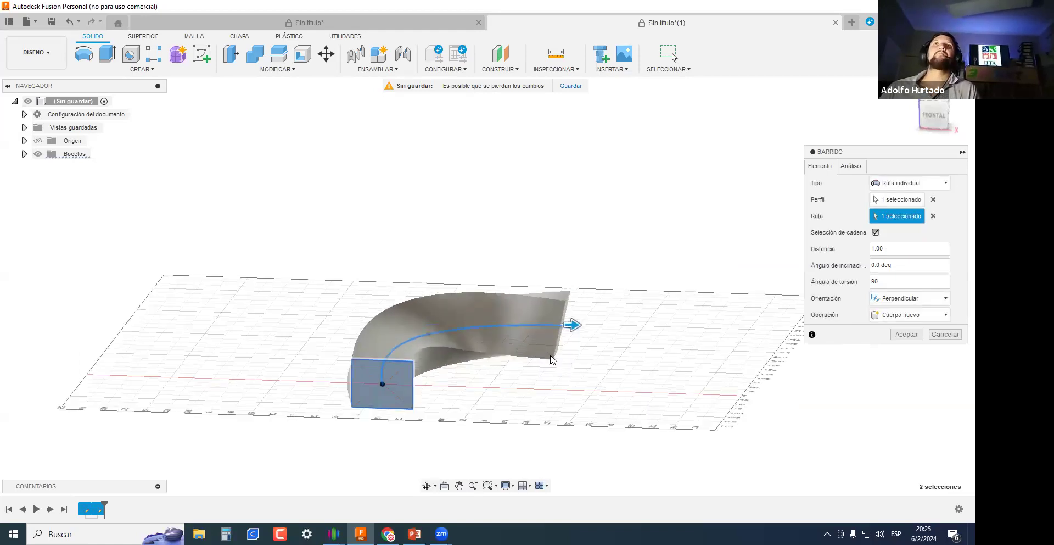
pyautogui.scroll(-2, 553, 359)
# Return to the candy cane design and delete the flat surface sweep, the last feature in its history.
pyautogui.click(307, 22)
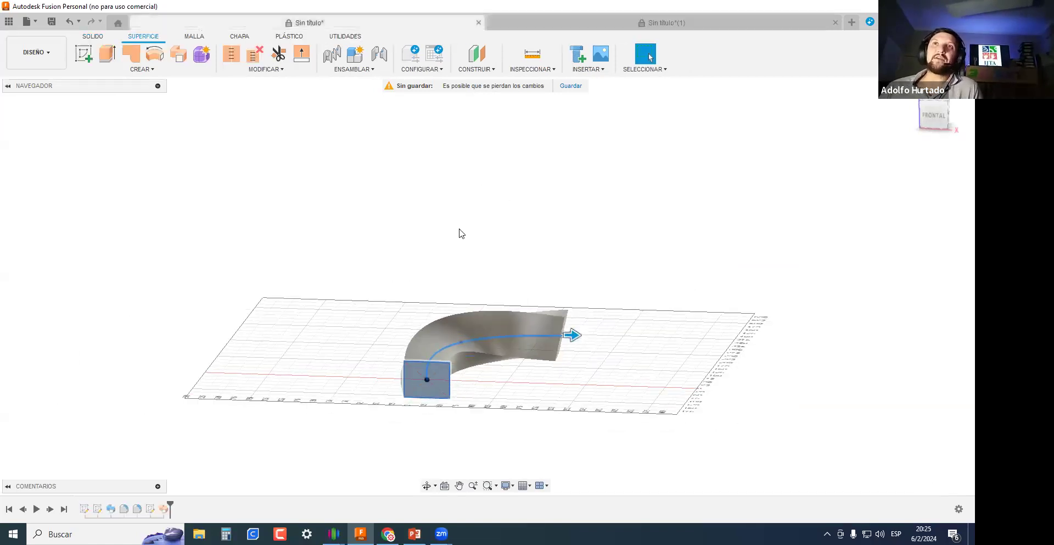
pyautogui.scroll(2, 452, 242)
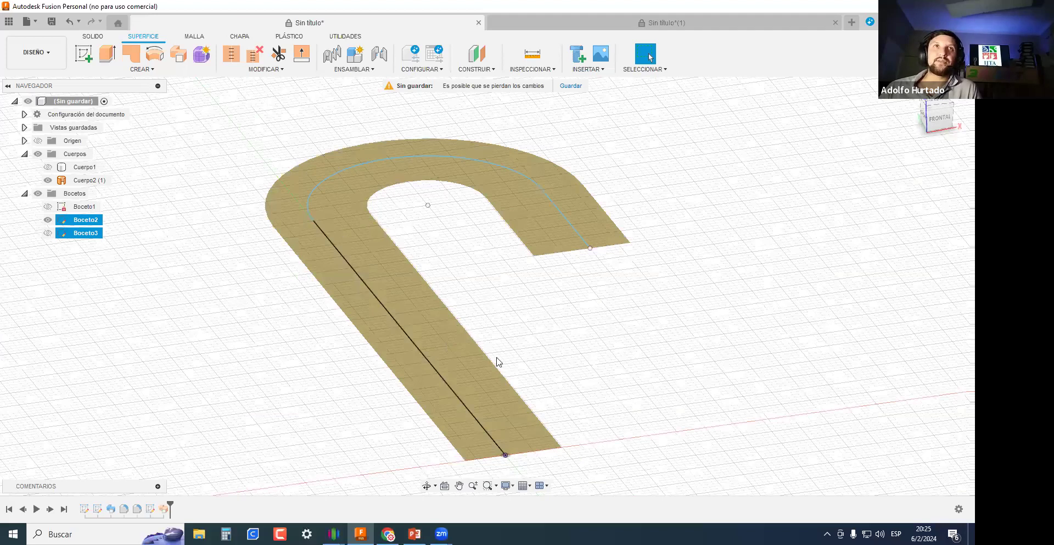
pyautogui.scroll(-1, 418, 309)
pyautogui.scroll(-1, 115, 249)
pyautogui.click(163, 509)
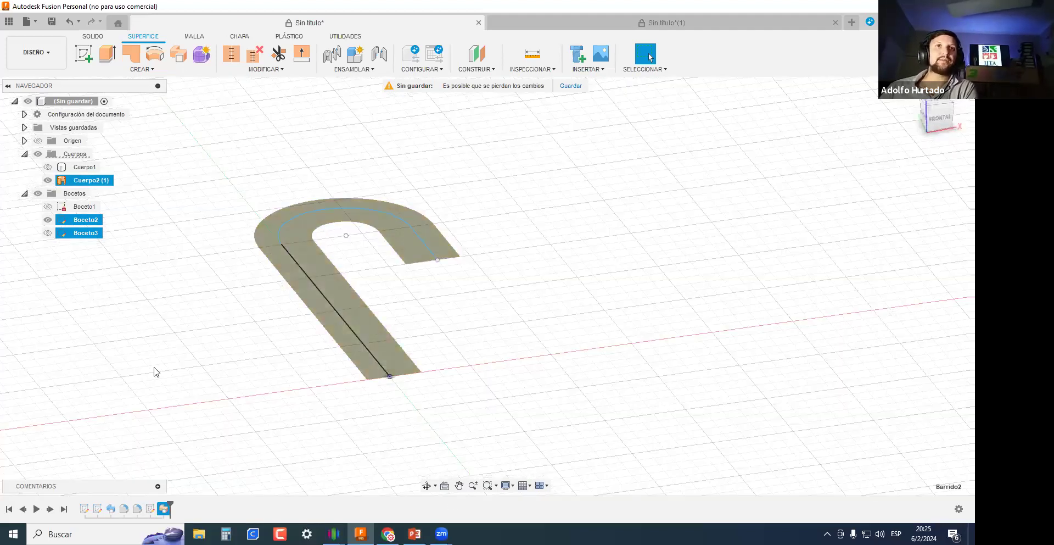
pyautogui.press('Delete')
# Sweep the short profile line along the candy cane path as a new surface body with a 3600-degree twist.
pyautogui.click(139, 70)
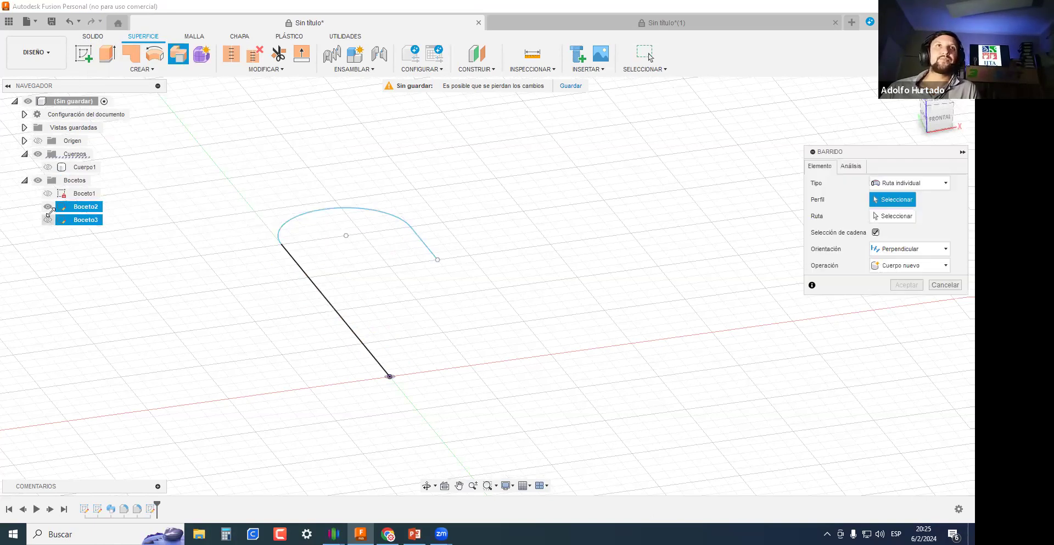
pyautogui.scroll(3, 357, 348)
pyautogui.click(357, 345)
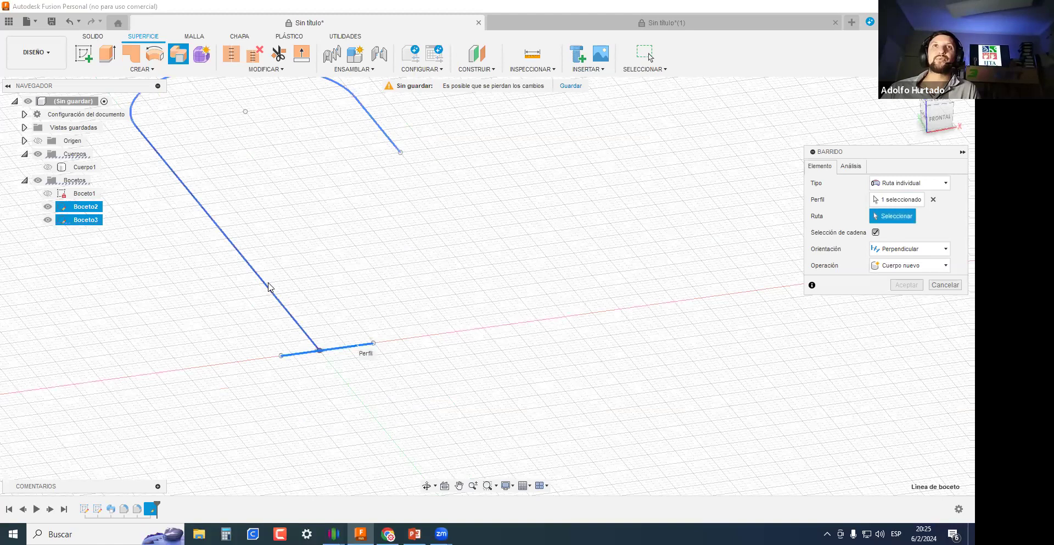
pyautogui.click(268, 286)
pyautogui.scroll(-3, 721, 355)
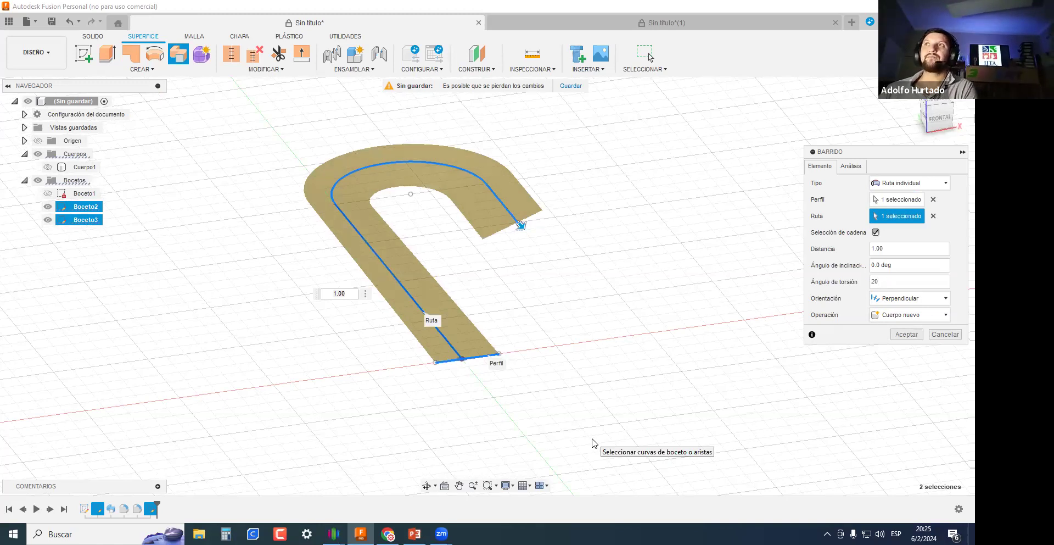
pyautogui.write('45')
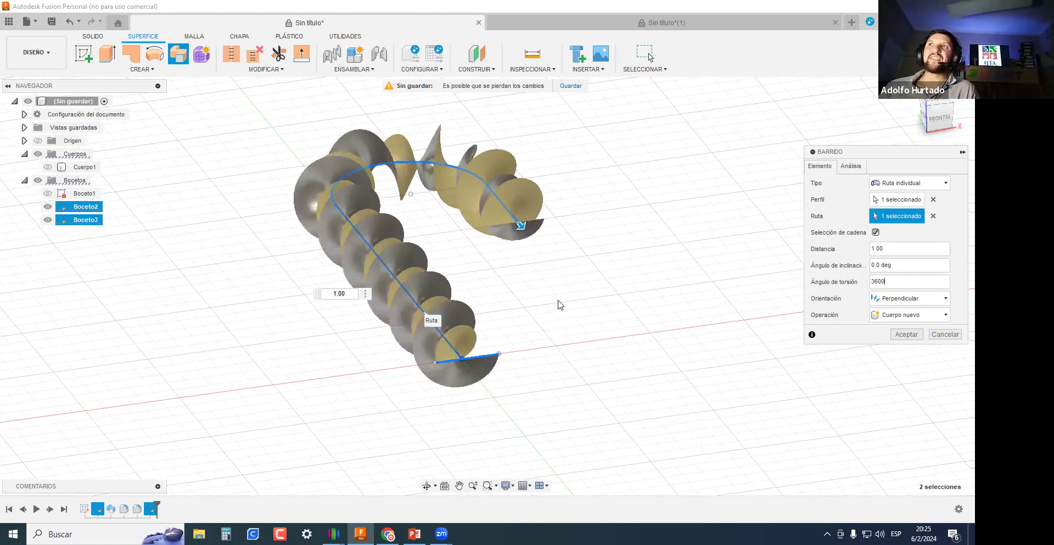
pyautogui.keyDown('shift'); pyautogui.moveTo(551, 300); pyautogui.dragTo(461, 389, button='middle'); pyautogui.keyUp('shift')
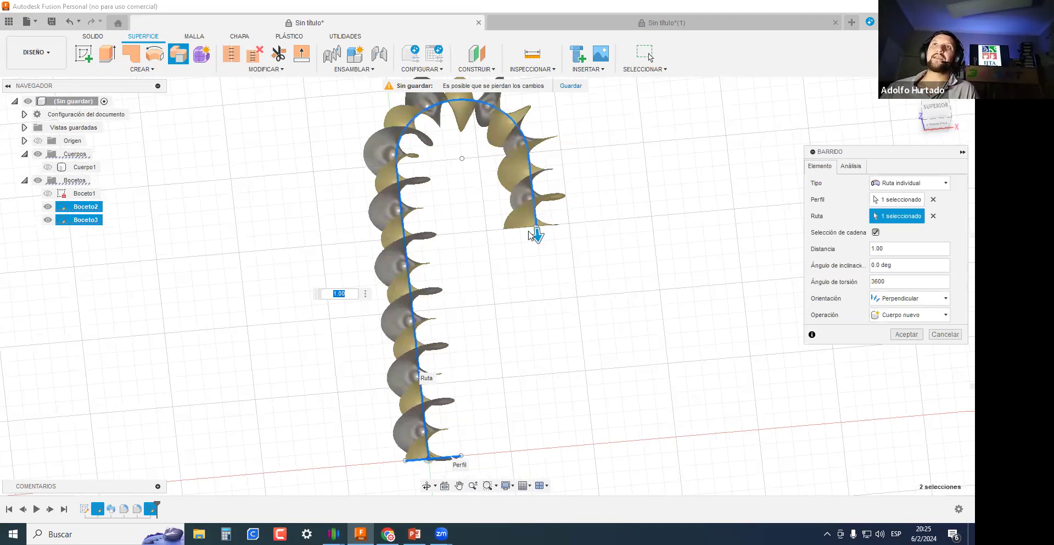
pyautogui.click(907, 334)
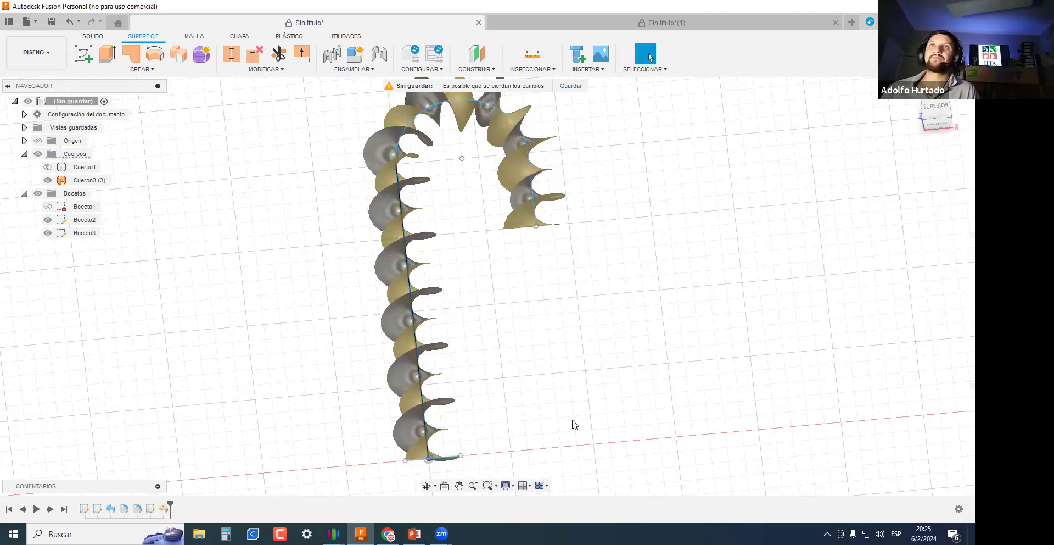
# Hide the path sketch and the profile sketch so only the twisted surface is displayed.
pyautogui.click(47, 220)
pyautogui.click(48, 232)
pyautogui.keyDown('shift'); pyautogui.moveTo(280, 361); pyautogui.dragTo(282, 408, button='middle'); pyautogui.keyUp('shift')
pyautogui.keyDown('shift'); pyautogui.moveTo(464, 407); pyautogui.dragTo(401, 419, button='middle'); pyautogui.keyUp('shift')
pyautogui.moveTo(521, 394)
pyautogui.keyDown('shift'); pyautogui.mouseDown(button='middle')
pyautogui.moveTo(501, 372)
pyautogui.moveTo(522, 389)
pyautogui.mouseUp(button='middle'); pyautogui.keyUp('shift')
pyautogui.press('Escape')
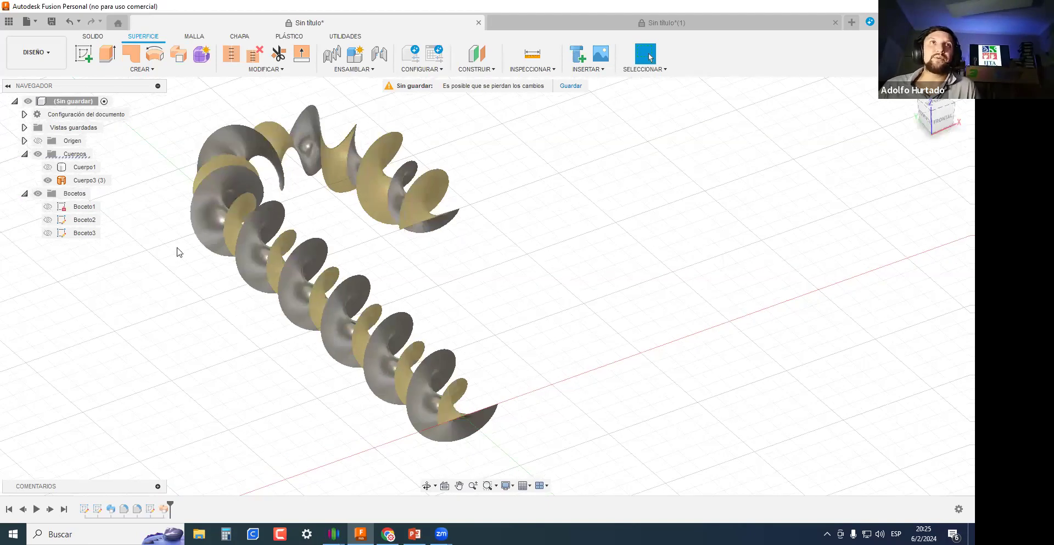
# Show the solid candy cane body together with the twisted surface.
pyautogui.click(49, 167)
pyautogui.click(48, 166)
pyautogui.click(49, 167)
pyautogui.click(53, 168)
pyautogui.click(54, 167)
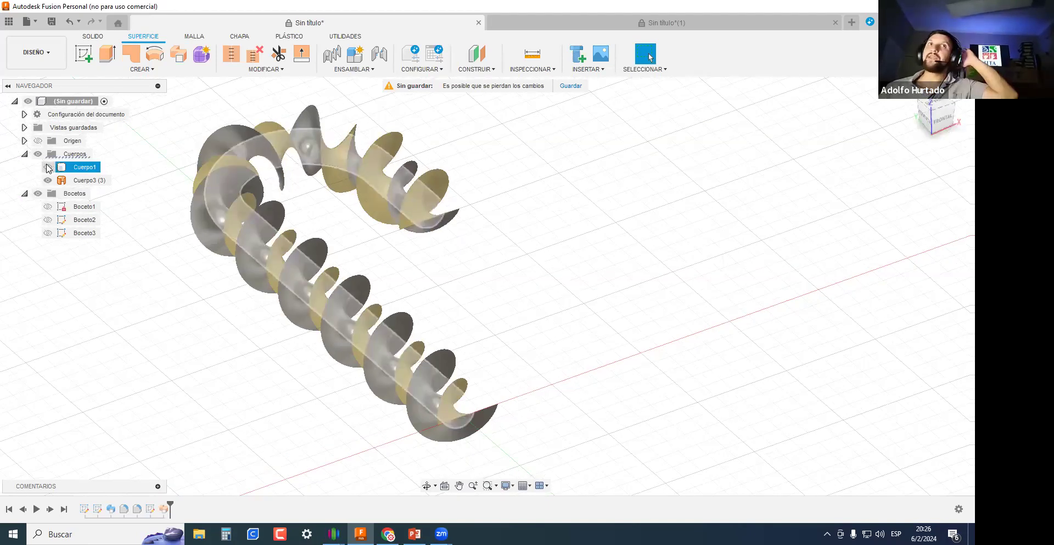
pyautogui.click(48, 167)
# Examine how the twisted surface winds through the candy cane body along the straight leg and the hook.
pyautogui.keyDown('shift'); pyautogui.moveTo(589, 301); pyautogui.dragTo(493, 263, button='middle'); pyautogui.keyUp('shift')
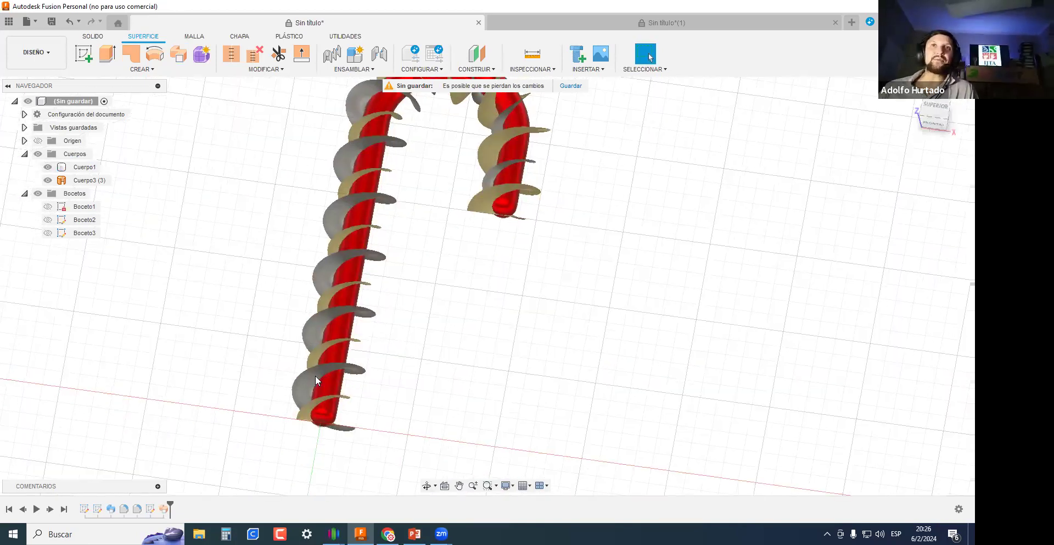
pyautogui.scroll(3, 315, 375)
pyautogui.click(398, 364)
pyautogui.scroll(-5, 406, 368)
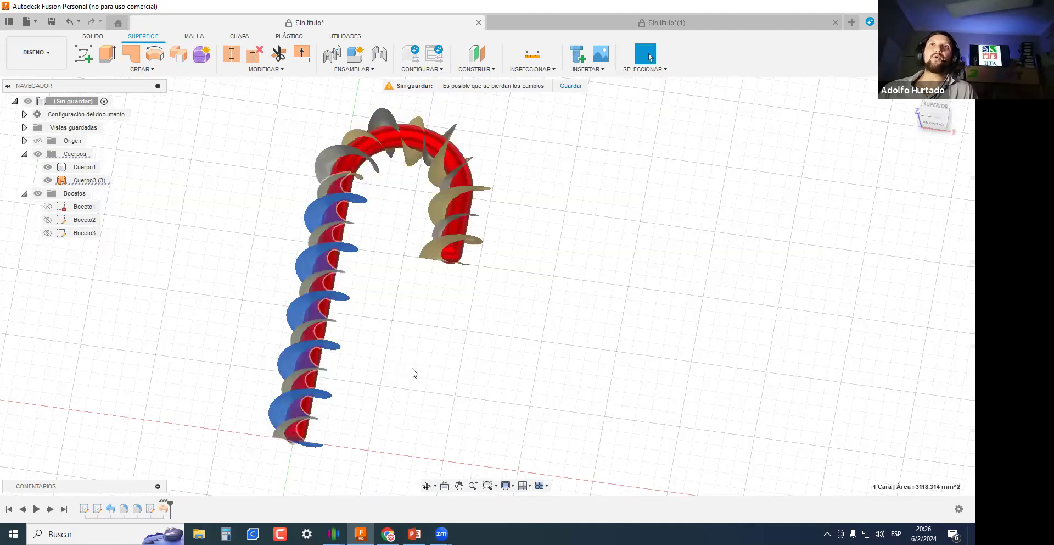
pyautogui.click(413, 357)
pyautogui.scroll(3, 350, 213)
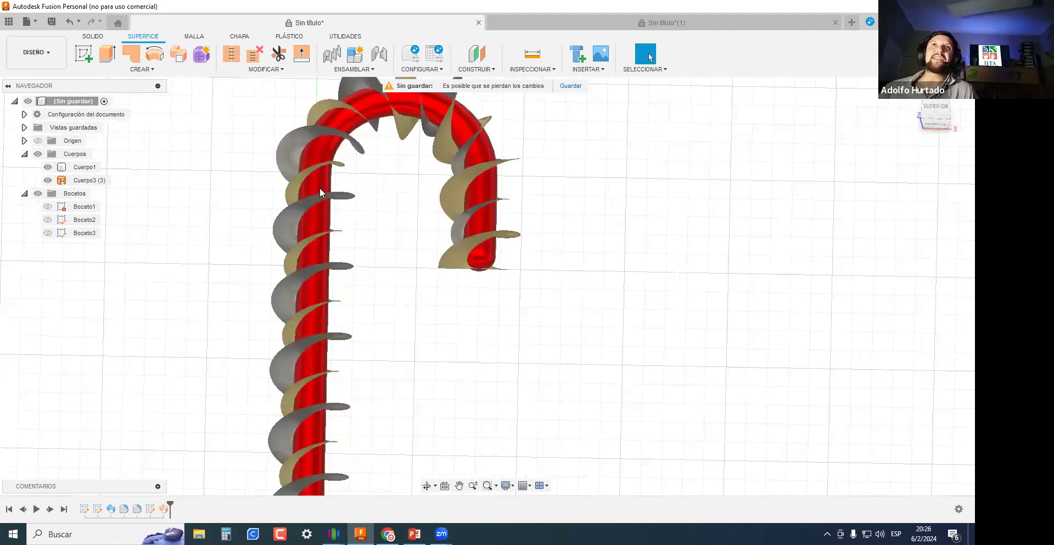
pyautogui.scroll(-5, 420, 352)
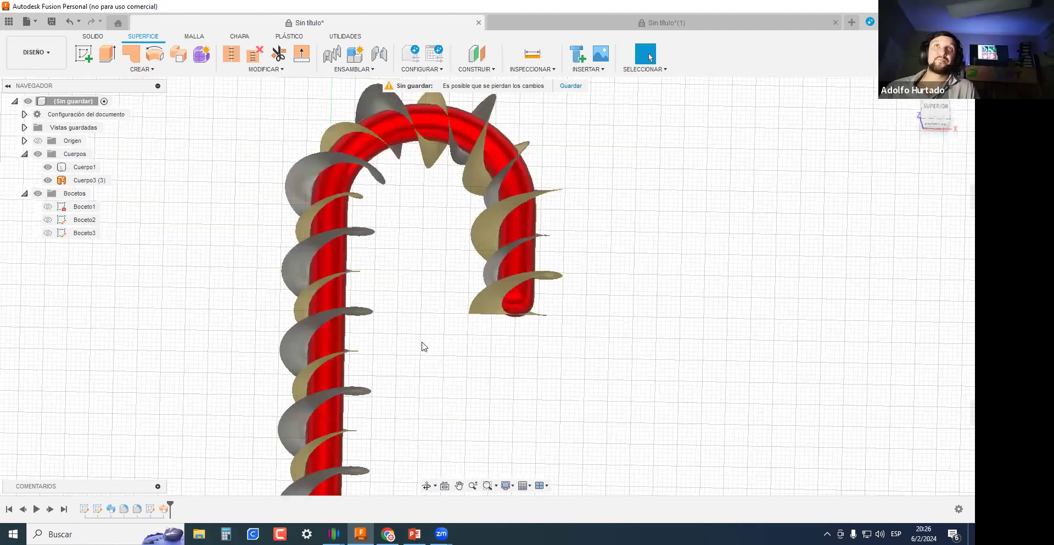
pyautogui.keyDown('shift'); pyautogui.moveTo(388, 357); pyautogui.dragTo(418, 307, button='middle'); pyautogui.keyUp('shift')
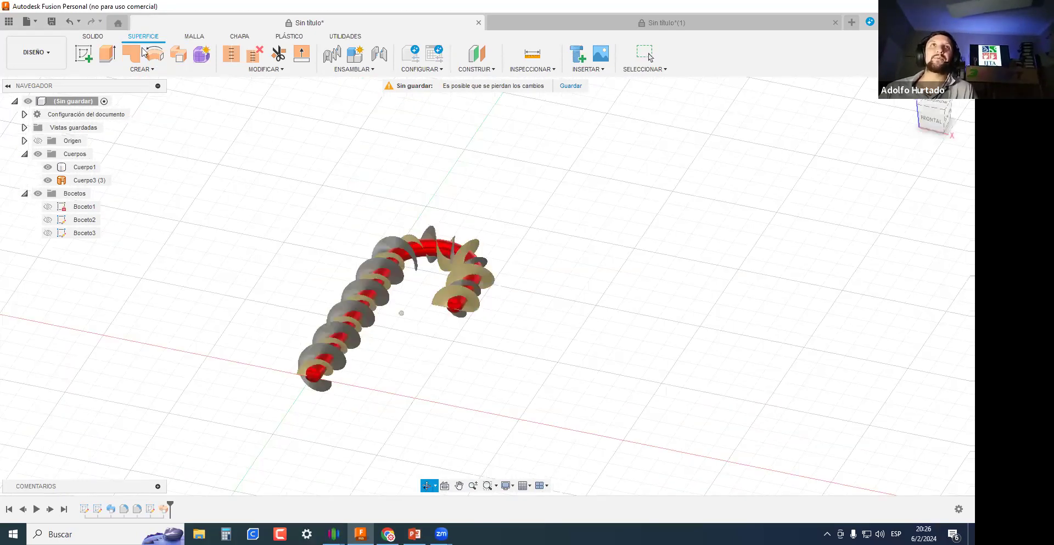
pyautogui.click(94, 37)
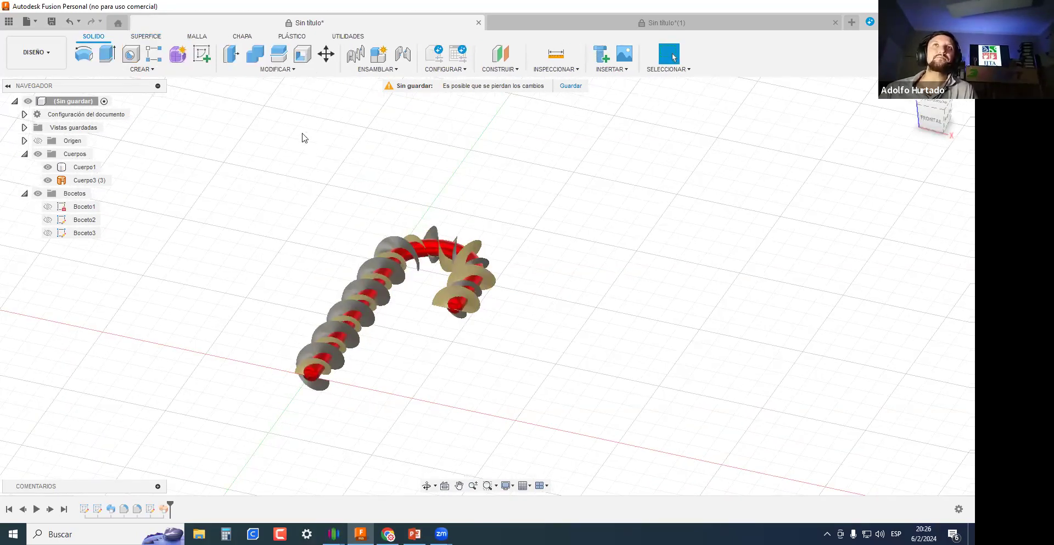
pyautogui.click(274, 69)
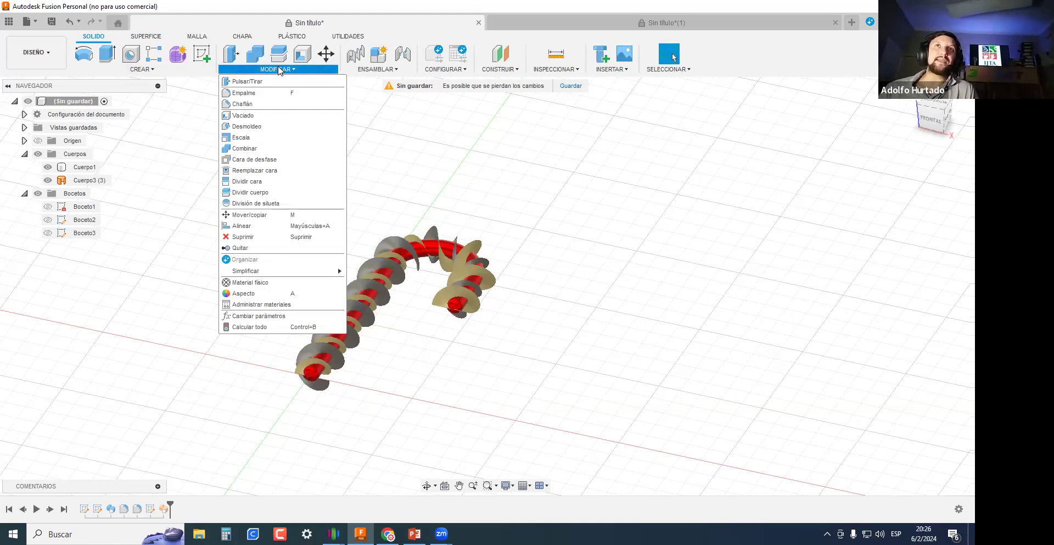
pyautogui.click(256, 192)
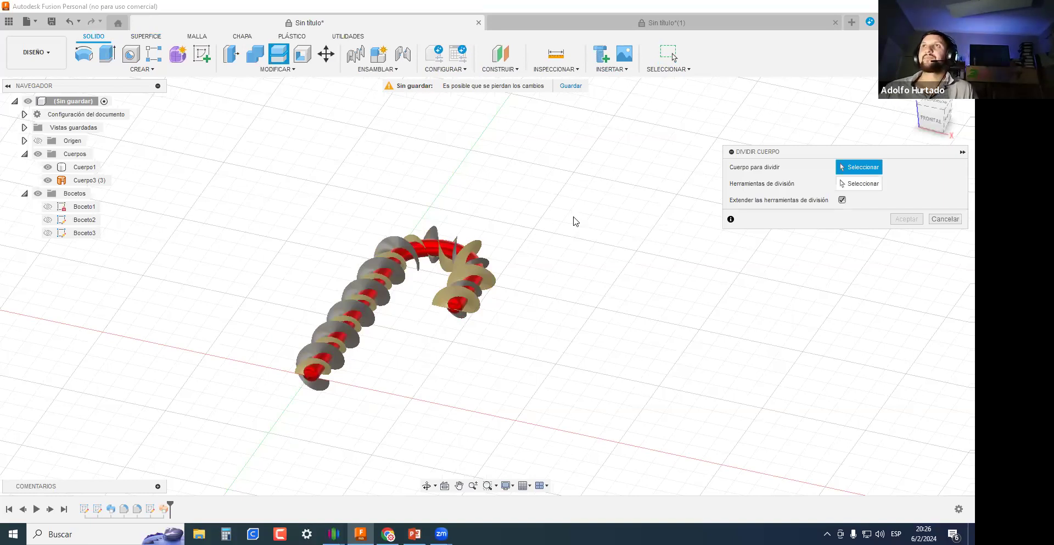
pyautogui.scroll(2, 573, 222)
pyautogui.moveTo(652, 231); pyautogui.dragTo(719, 189, button='middle')
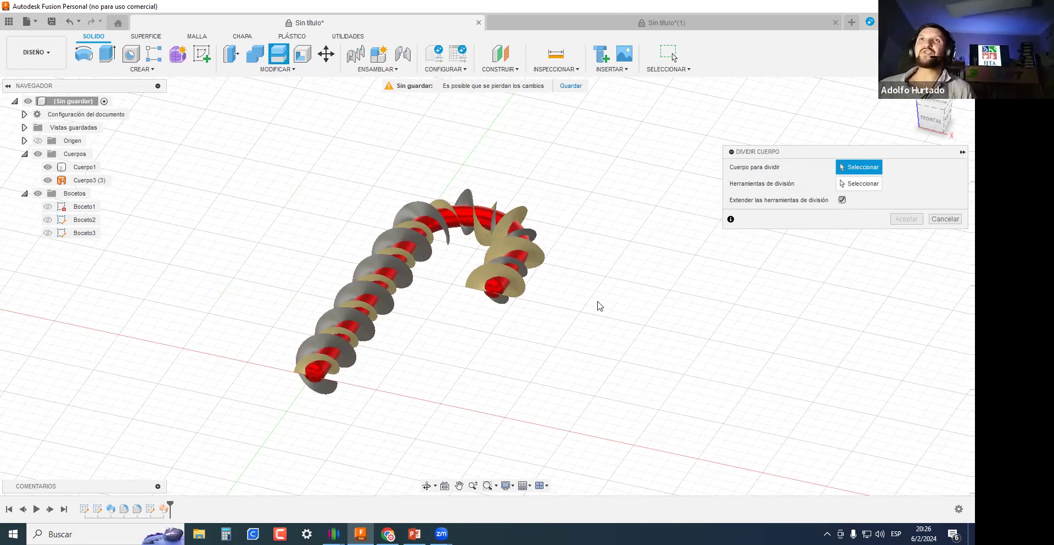
pyautogui.scroll(-1, 587, 285)
pyautogui.moveTo(509, 204); pyautogui.dragTo(440, 186, button='middle')
pyautogui.moveTo(622, 272); pyautogui.dragTo(511, 264, button='middle')
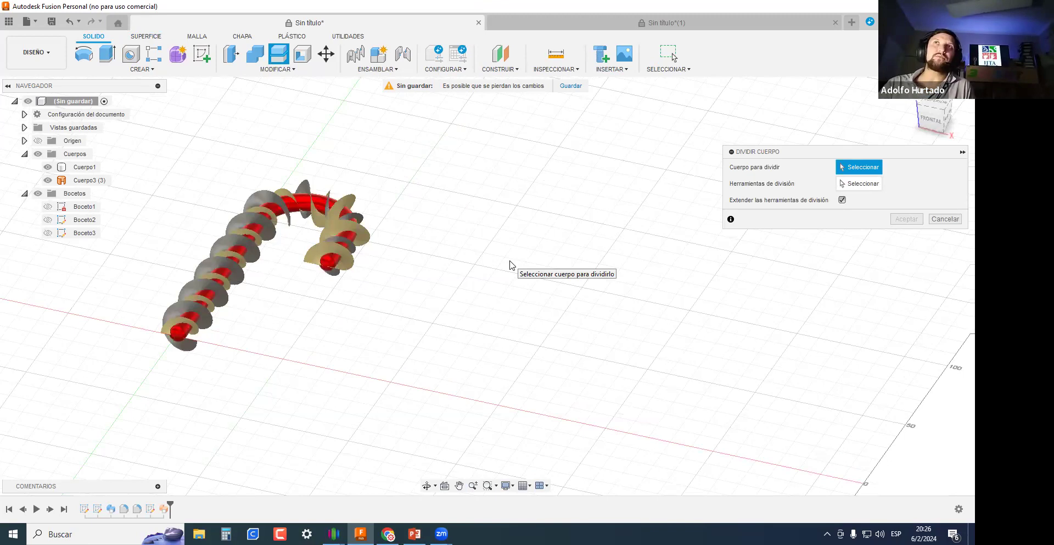
# Switch to the other open design and undo all its modelling until it is empty.
pyautogui.click(630, 25)
pyautogui.moveTo(424, 175)
pyautogui.mouseDown(button='middle')
pyautogui.moveTo(417, 144)
pyautogui.moveTo(419, 230)
pyautogui.moveTo(442, 334)
pyautogui.moveTo(478, 306)
pyautogui.moveTo(212, 205)
pyautogui.moveTo(205, 158)
pyautogui.moveTo(158, 94)
pyautogui.mouseUp(button='middle')
pyautogui.hotkey('ctrl', 'z')
pyautogui.hotkey('ctrl', 'z')
pyautogui.hotkey('ctrl', 'z')
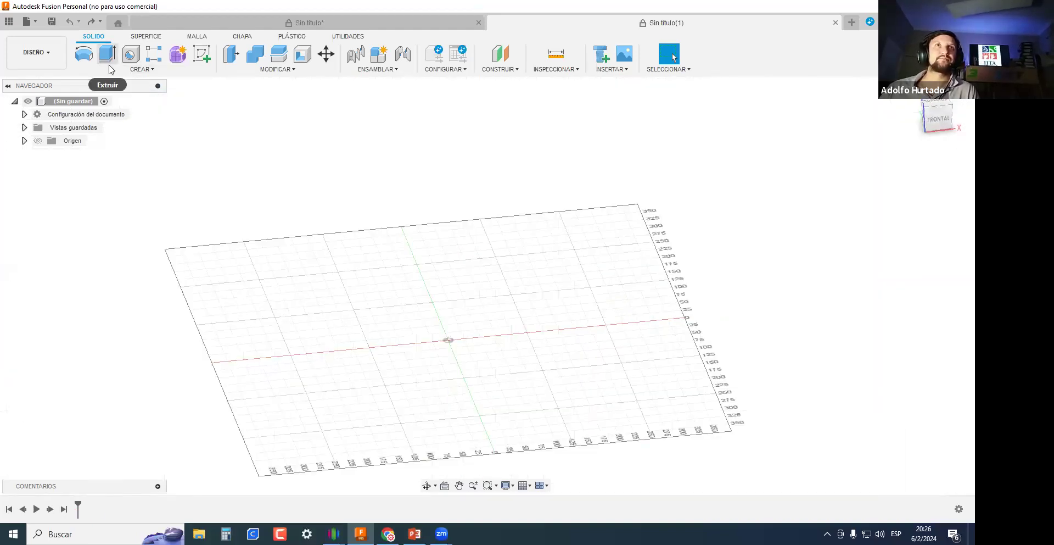
# Sketch a center rectangle about 300 by 250 mm on the horizontal origin plane, centred on the origin.
pyautogui.click(201, 53)
pyautogui.click(488, 302)
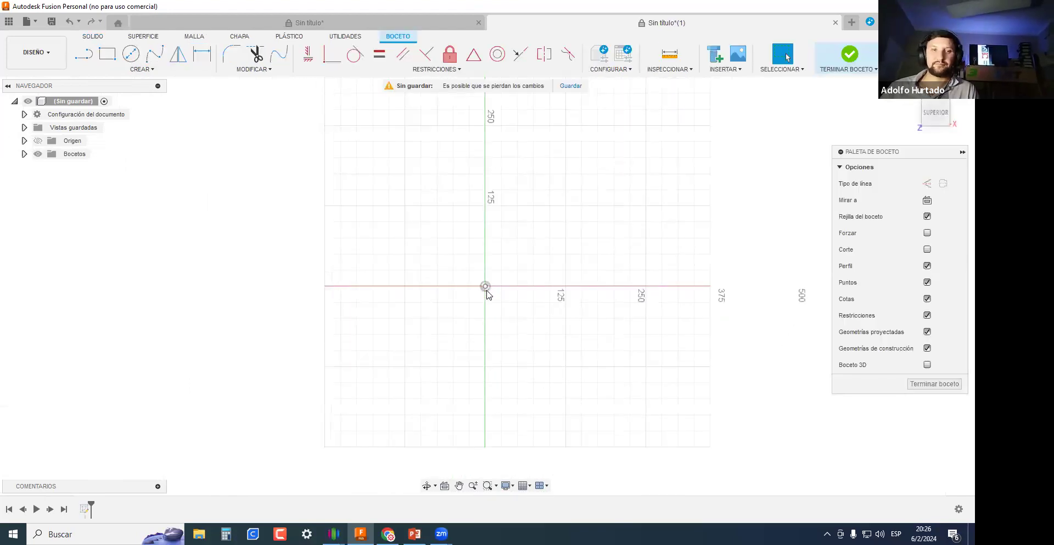
pyautogui.press('r')
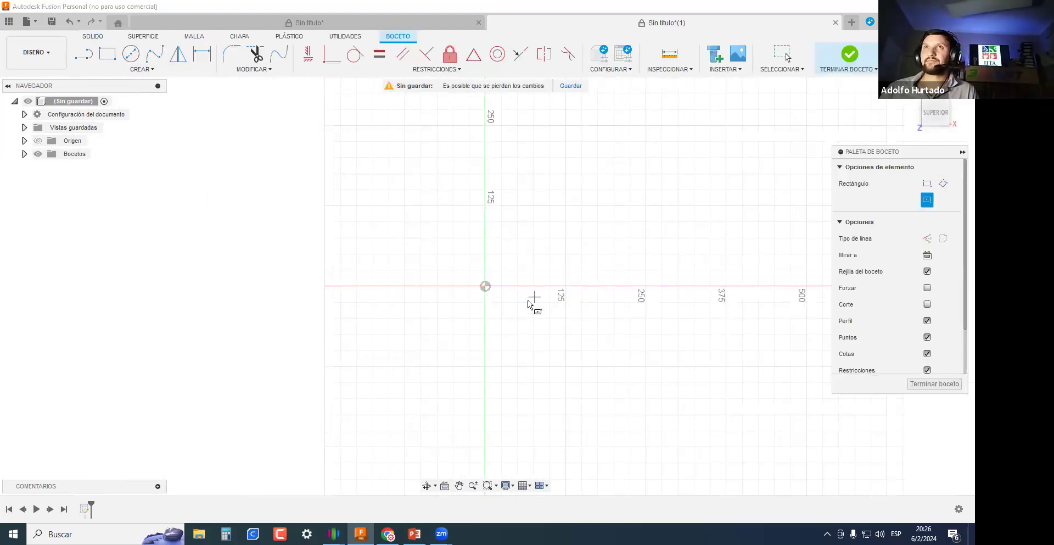
pyautogui.click(486, 286)
pyautogui.click(582, 206)
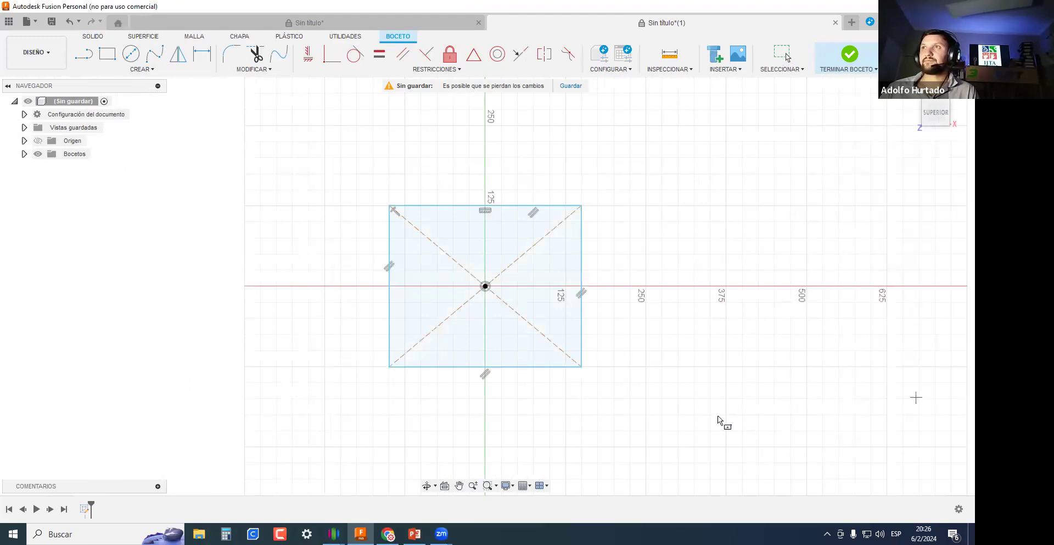
# Extrude the rectangle upward into a solid block.
pyautogui.keyDown('shift'); pyautogui.moveTo(450, 278); pyautogui.dragTo(444, 305, button='middle'); pyautogui.keyUp('shift')
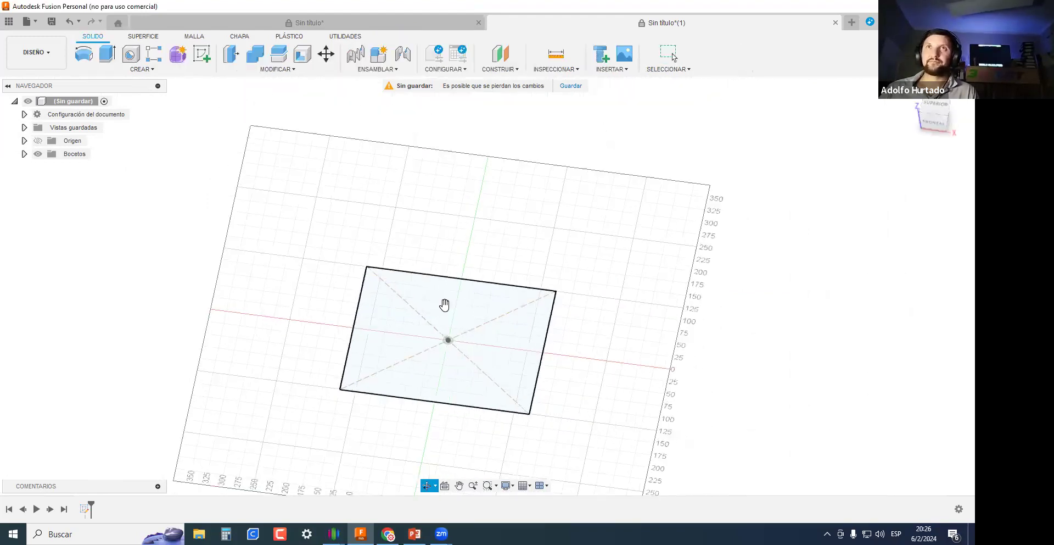
pyautogui.press('e')
pyautogui.moveTo(447, 318); pyautogui.dragTo(447, 205)
pyautogui.press('Return')
pyautogui.keyDown('shift'); pyautogui.moveTo(711, 384); pyautogui.dragTo(359, 139, button='middle'); pyautogui.keyUp('shift')
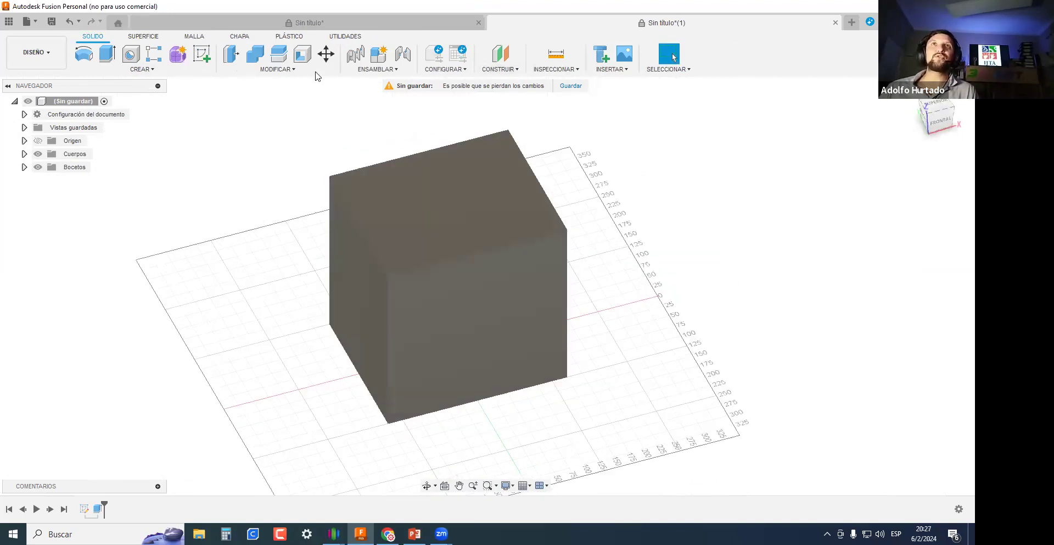
# Start Split Body with the block as the body to split, and show the origin planes.
pyautogui.click(279, 70)
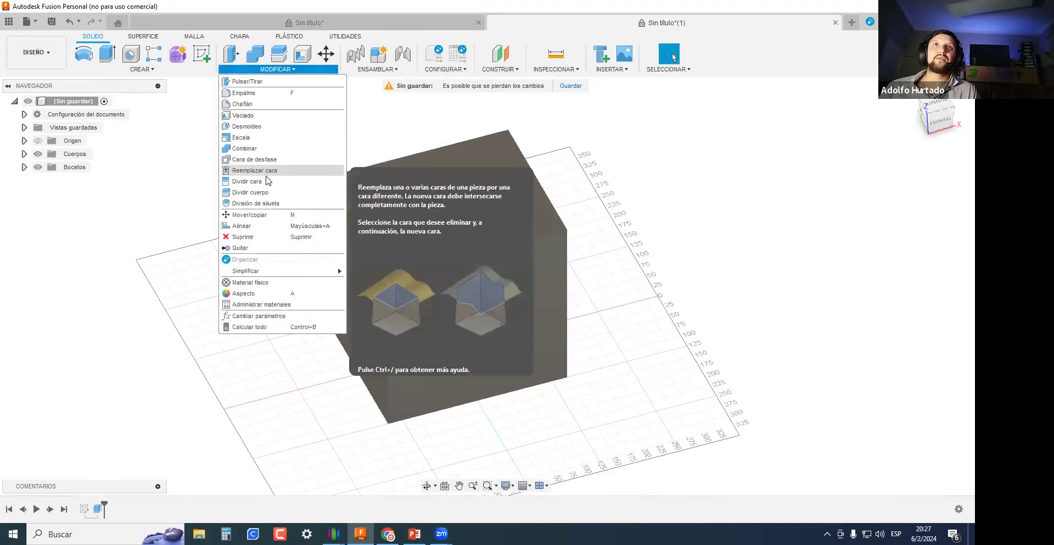
pyautogui.click(258, 192)
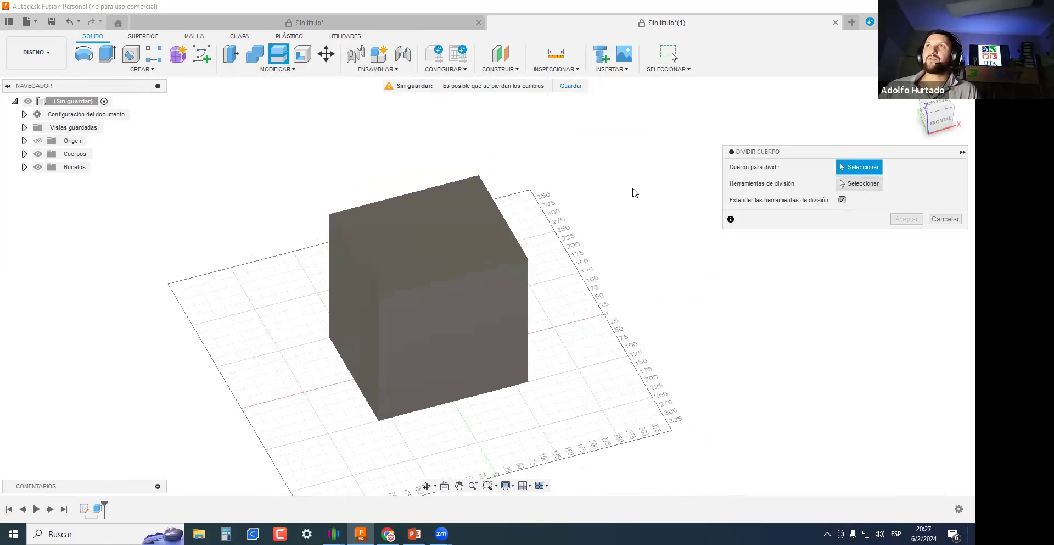
pyautogui.click(494, 297)
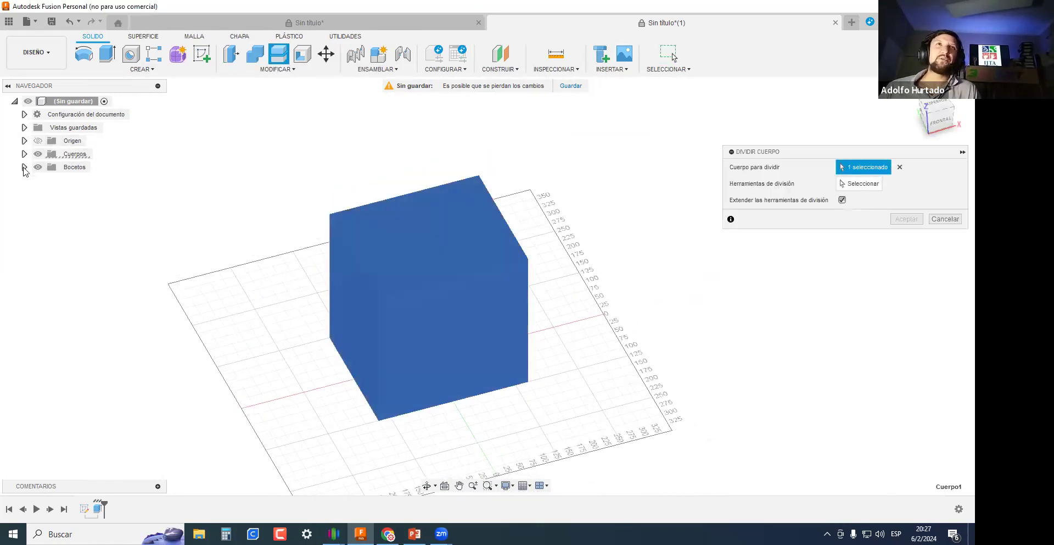
pyautogui.click(38, 140)
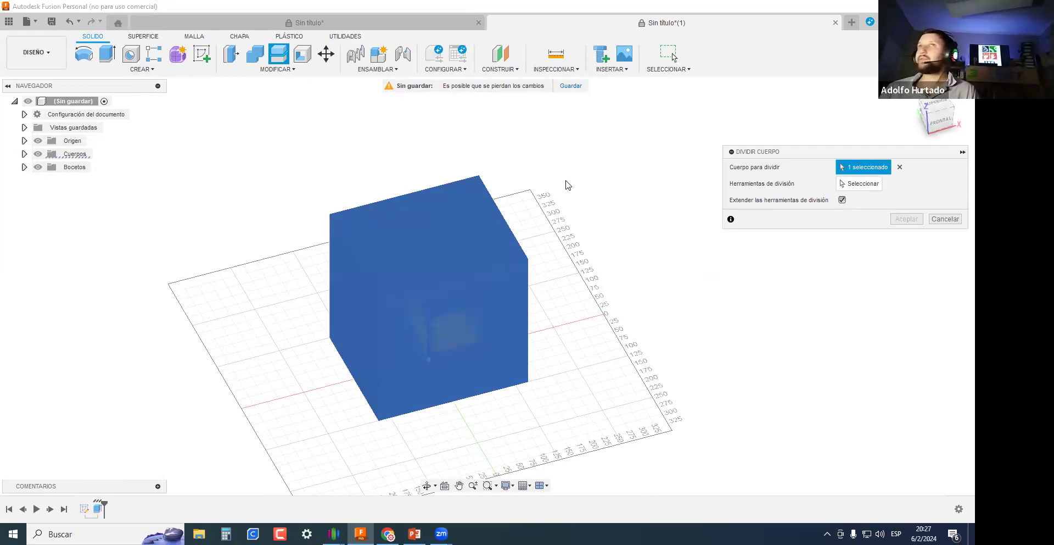
pyautogui.click(872, 183)
# Try two outer faces of the block as splitting tools, and clear that tool selection.
pyautogui.keyDown('shift'); pyautogui.moveTo(623, 358); pyautogui.dragTo(544, 304, button='middle'); pyautogui.keyUp('shift')
pyautogui.scroll(3, 524, 302)
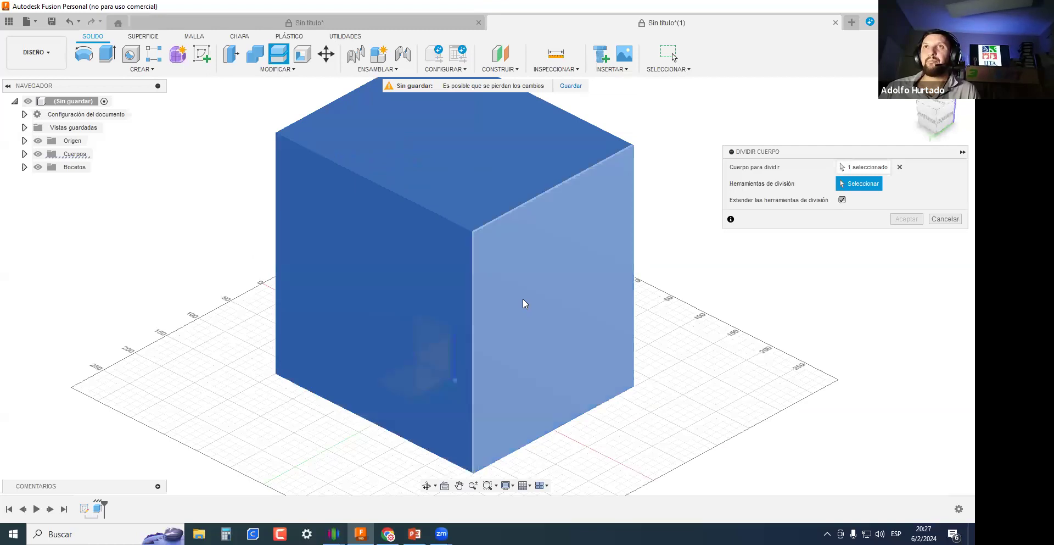
pyautogui.click(539, 227)
pyautogui.click(462, 162)
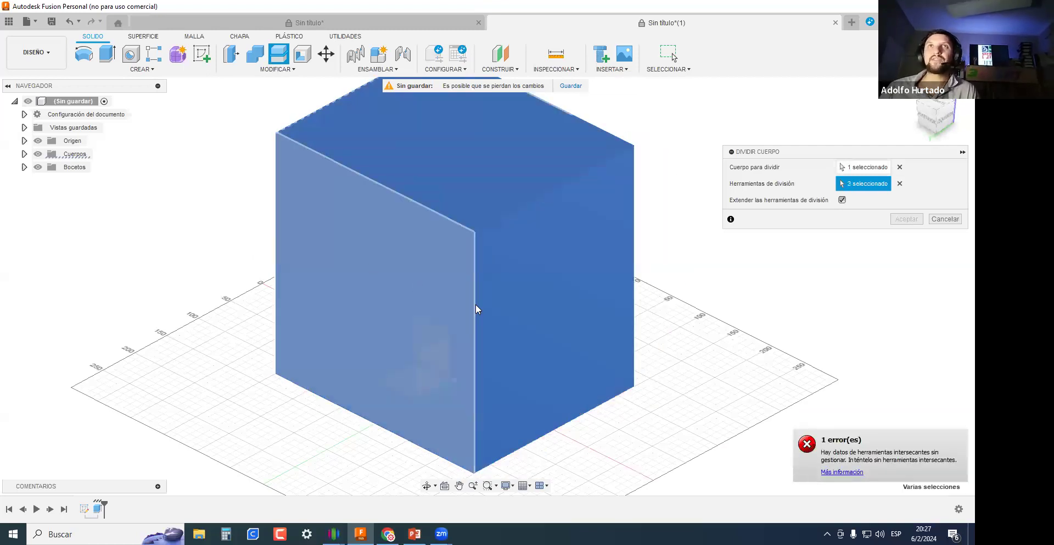
pyautogui.click(899, 183)
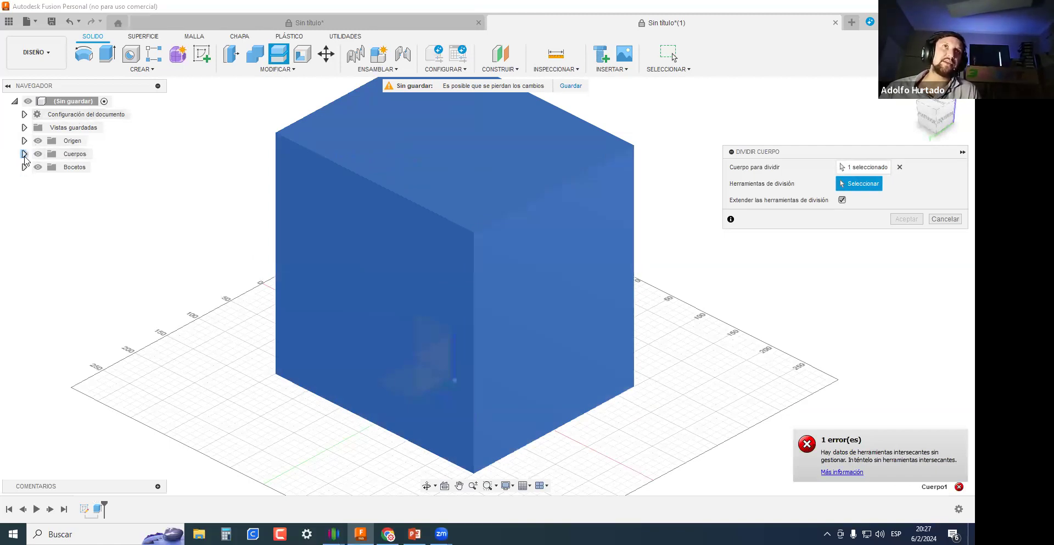
# Try the XY and XZ origin planes as the splitting tool, and choose the YZ plane for the block.
pyautogui.click(24, 154)
pyautogui.click(24, 140)
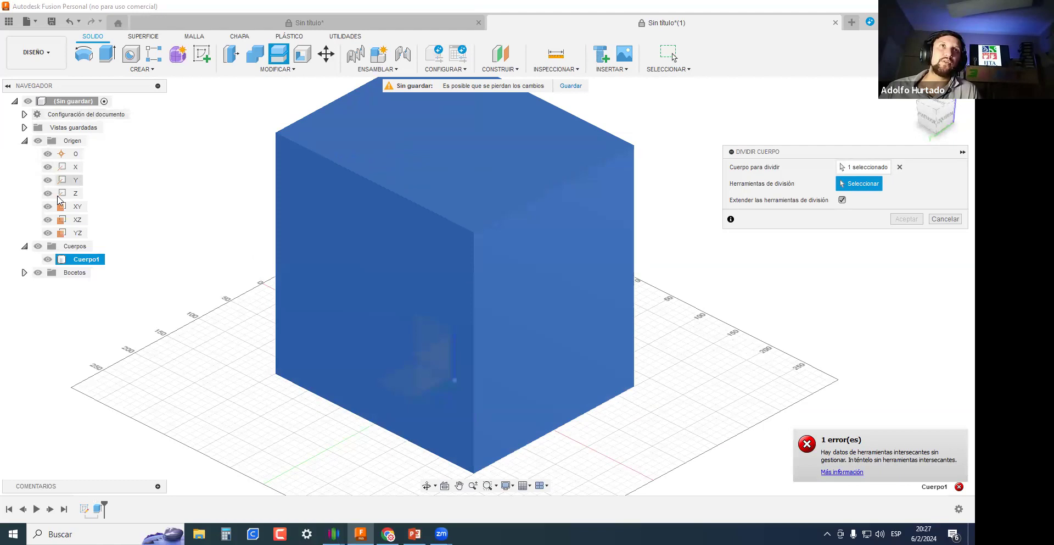
pyautogui.click(77, 207)
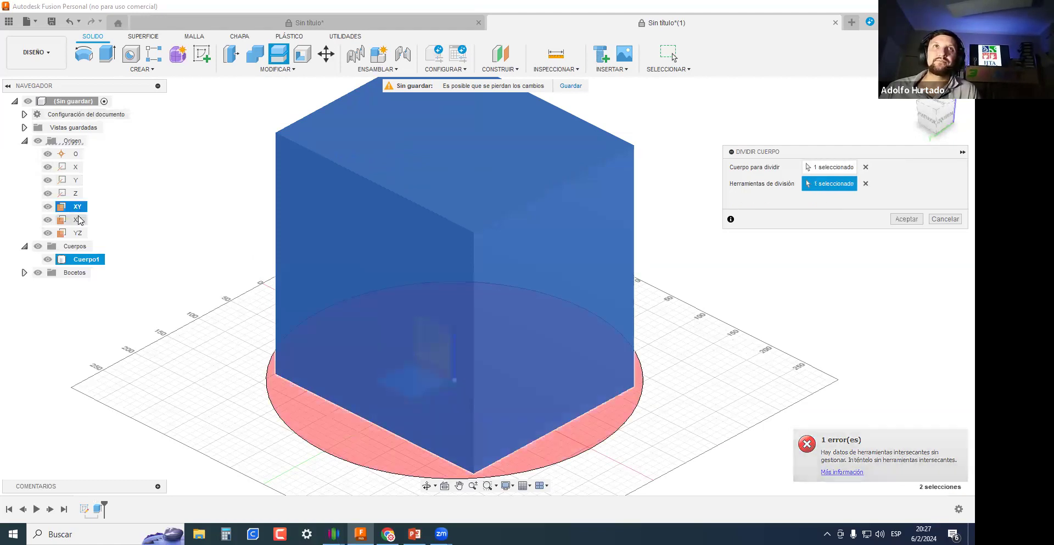
pyautogui.click(78, 219)
pyautogui.click(77, 232)
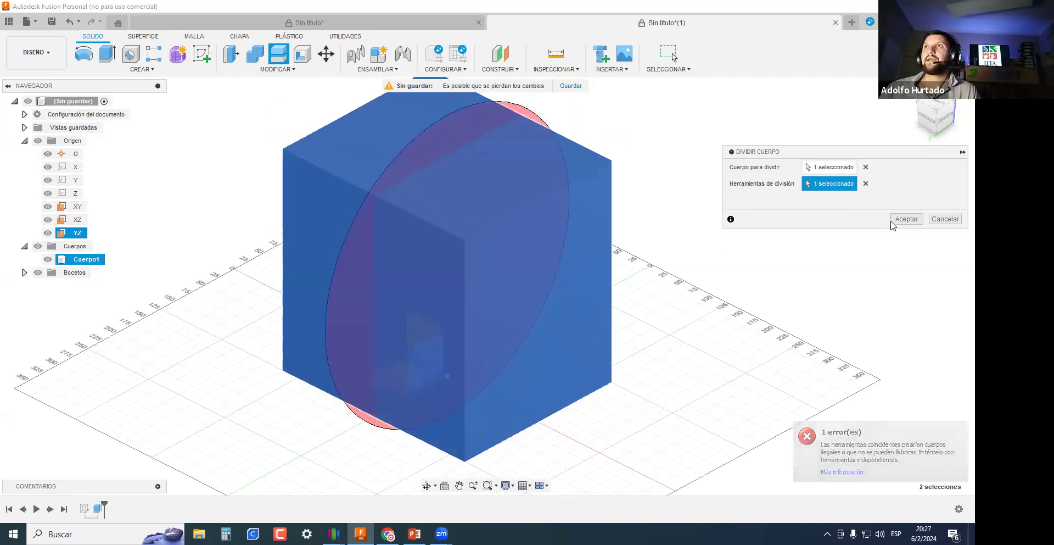
# Complete the split of the box body with the YZ plane and toggle the visibility of Cuerpo1.
pyautogui.click(896, 219)
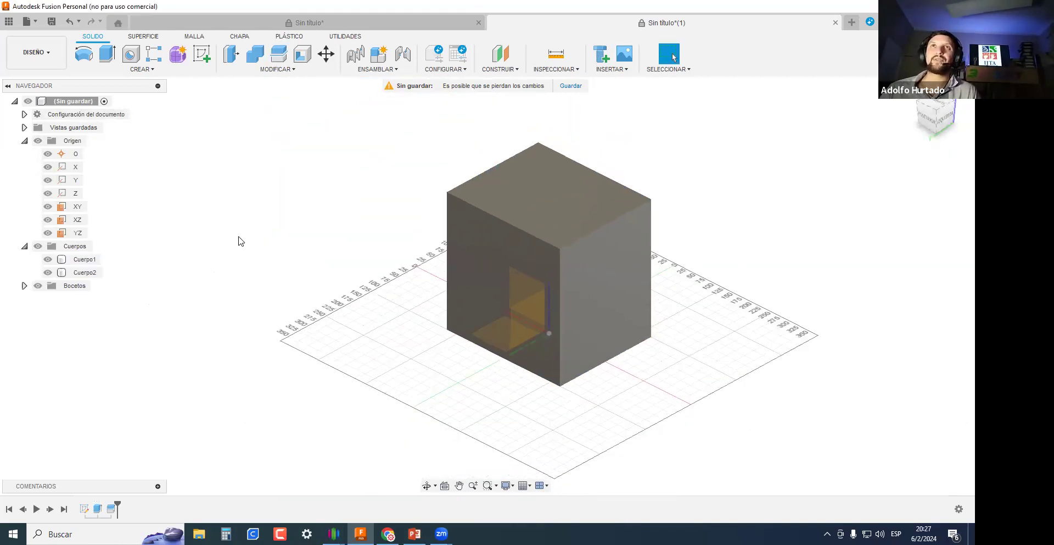
pyautogui.click(48, 259)
pyautogui.click(49, 259)
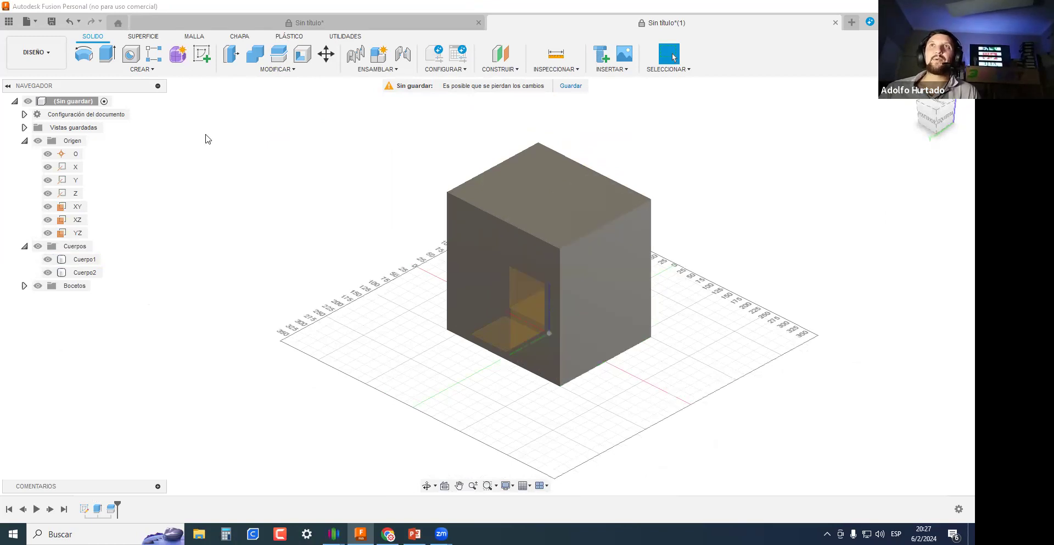
# Switch to the candy cane document and examine the twisted surface wrapped around the red cane.
pyautogui.click(384, 23)
pyautogui.click(273, 189)
pyautogui.moveTo(273, 189); pyautogui.dragTo(322, 196, button='middle')
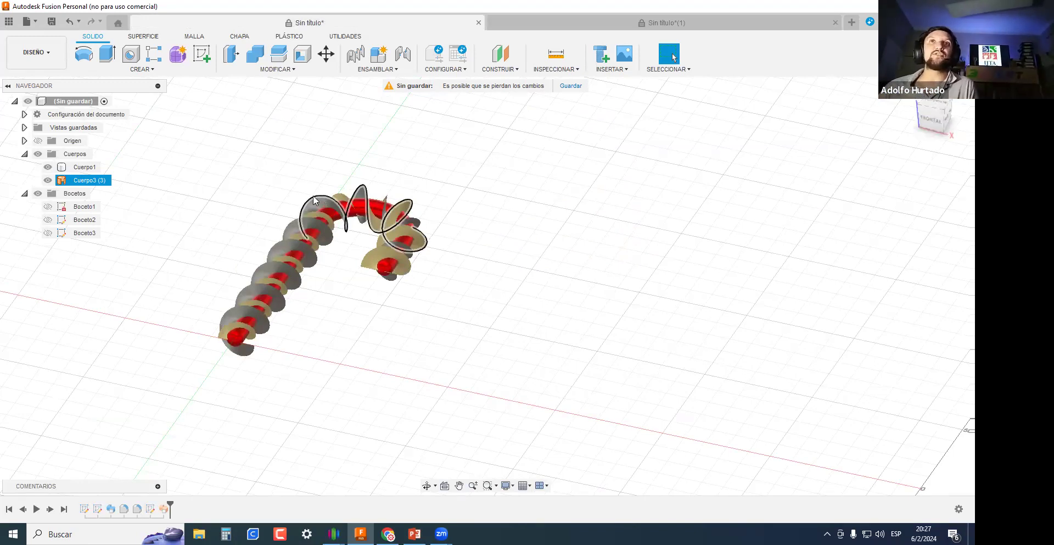
pyautogui.scroll(3, 309, 212)
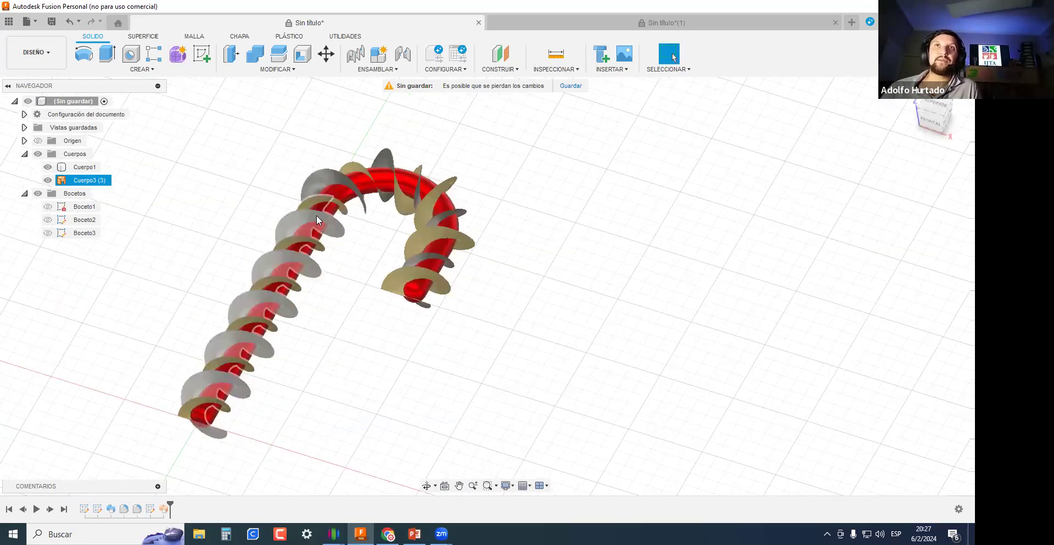
pyautogui.scroll(2, 289, 219)
pyautogui.scroll(2, 494, 176)
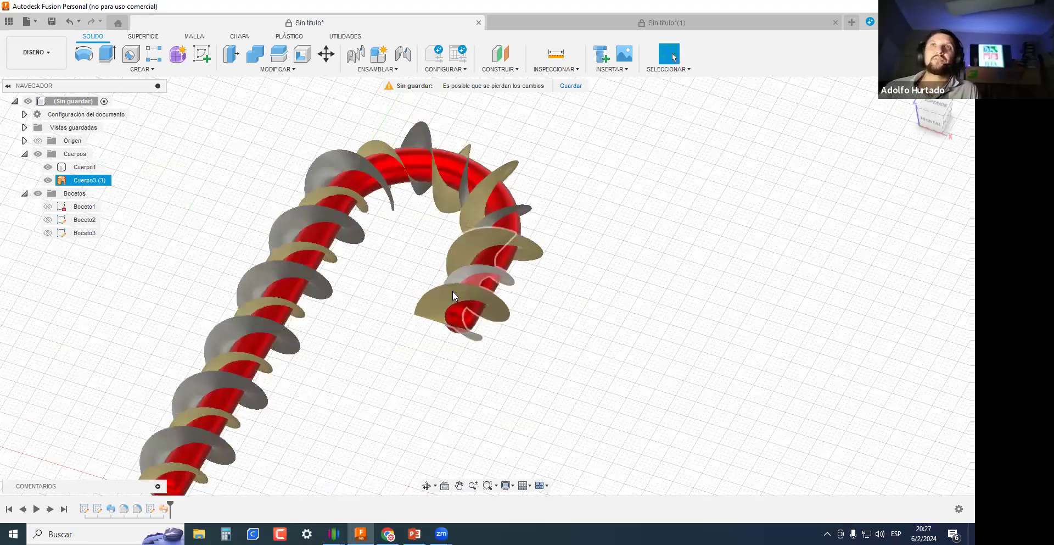
pyautogui.scroll(-1, 266, 212)
pyautogui.keyDown('shift'); pyautogui.moveTo(365, 232); pyautogui.dragTo(323, 216, button='middle'); pyautogui.keyUp('shift')
pyautogui.keyDown('shift'); pyautogui.moveTo(204, 211); pyautogui.dragTo(283, 248, button='middle'); pyautogui.keyUp('shift')
pyautogui.scroll(-2, 341, 262)
pyautogui.scroll(2, 261, 115)
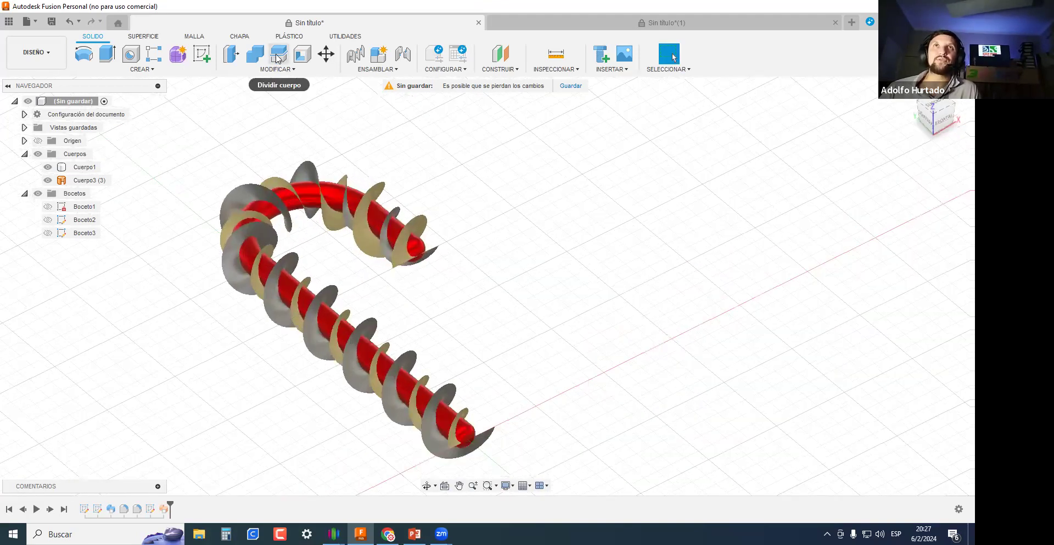
# Split the cane body Cuerpo1 using the twisted surface Cuerpo3 as the splitting tool, without extending the tool.
pyautogui.click(277, 55)
pyautogui.click(333, 199)
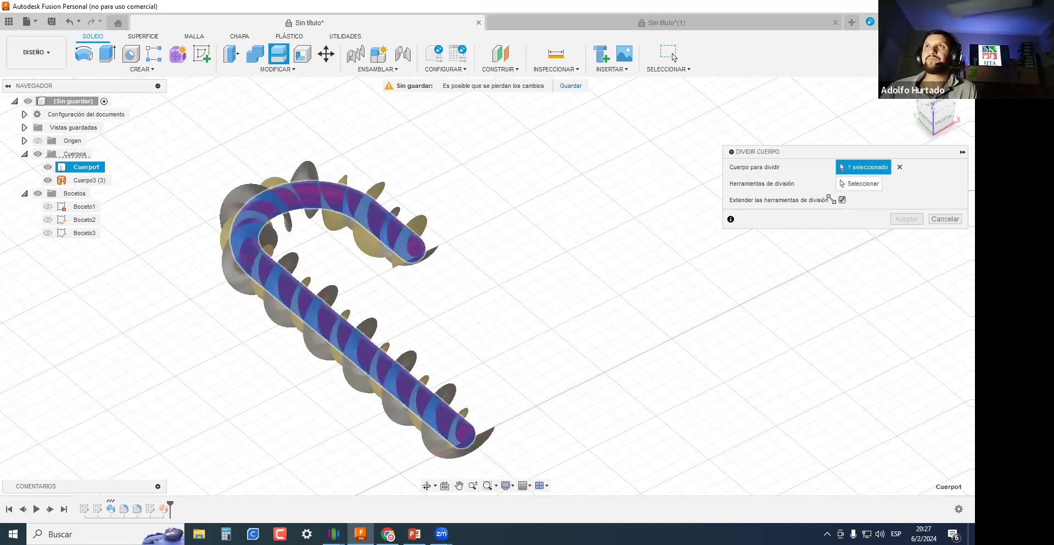
pyautogui.click(860, 183)
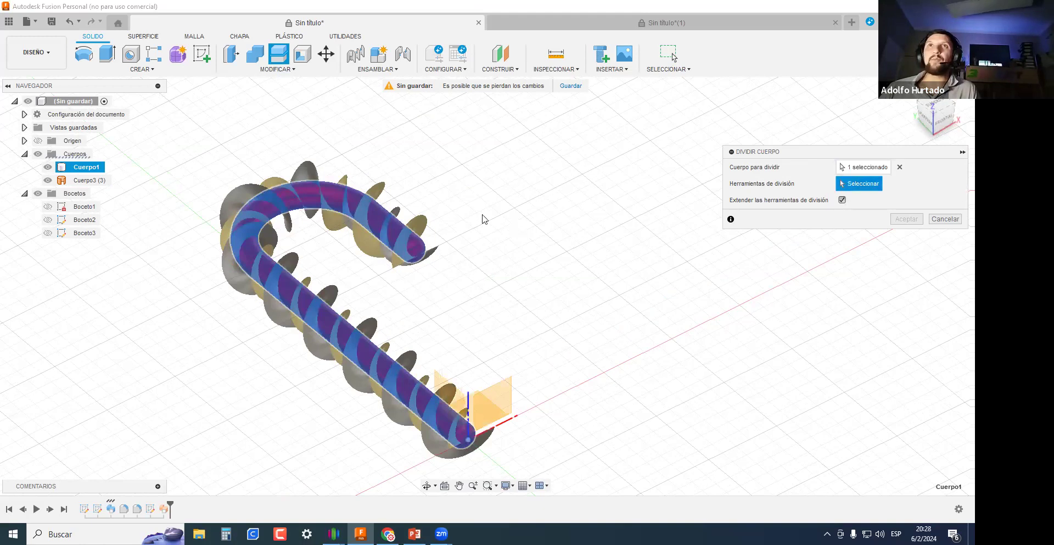
pyautogui.click(427, 222)
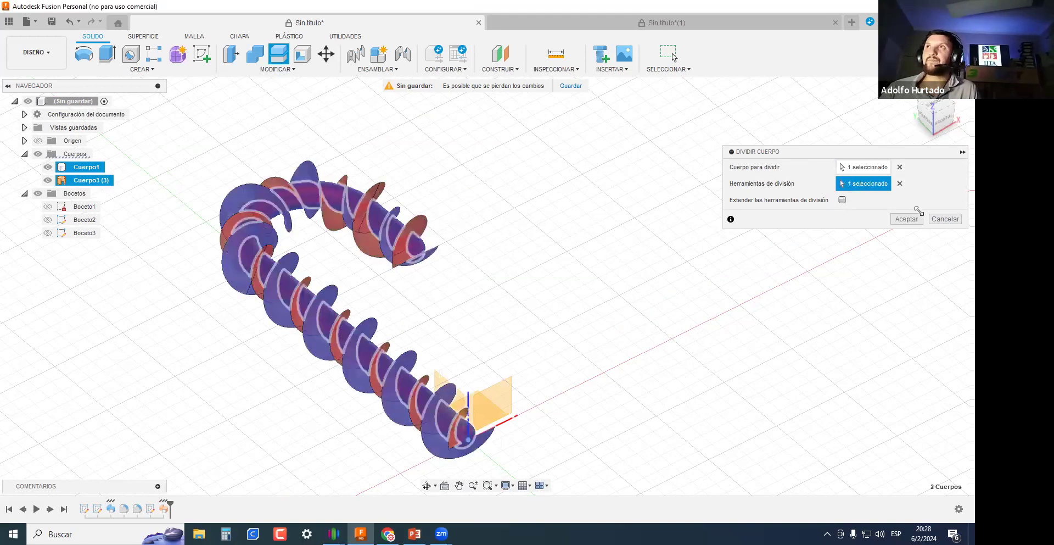
pyautogui.click(907, 219)
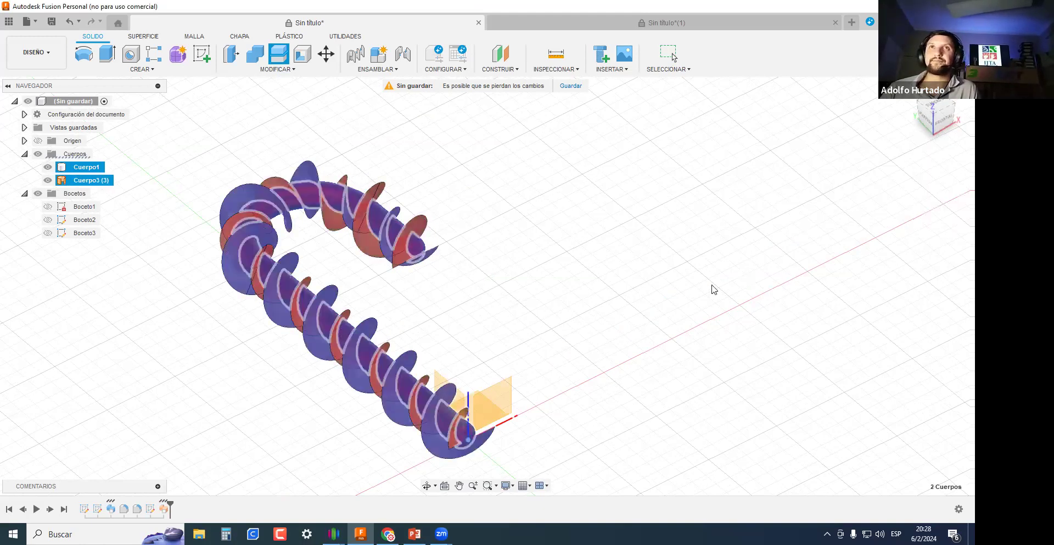
# View the cane from above and hide the twisted surface body Cuerpo3.
pyautogui.moveTo(548, 281); pyautogui.dragTo(340, 323, button='middle')
pyautogui.moveTo(569, 318); pyautogui.dragTo(643, 266, button='middle')
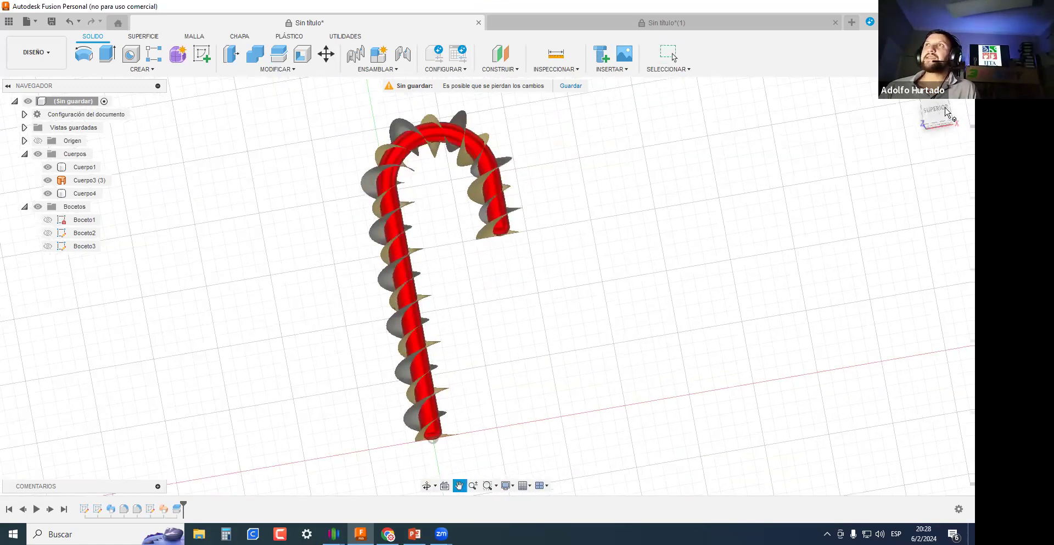
pyautogui.click(928, 116)
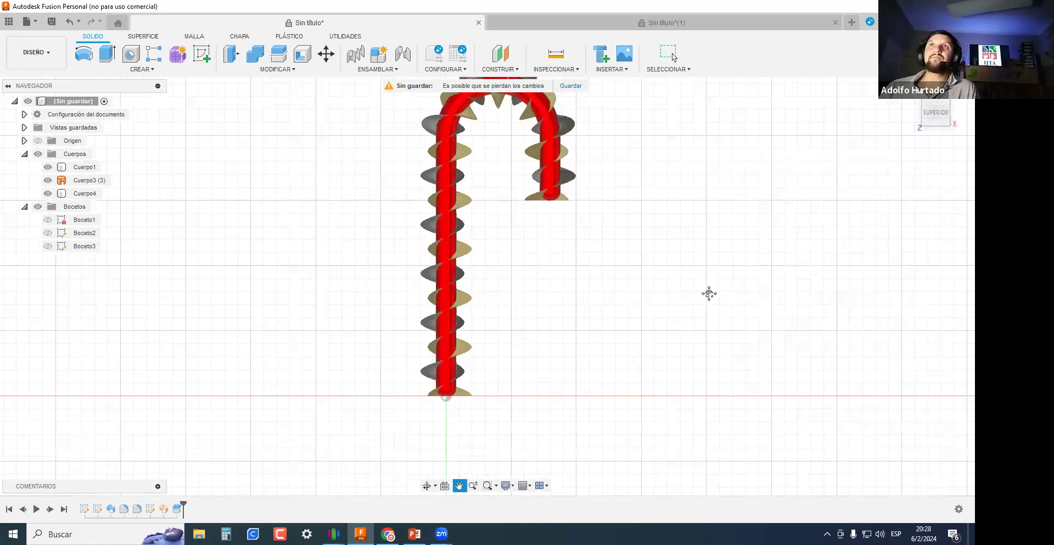
pyautogui.click(46, 184)
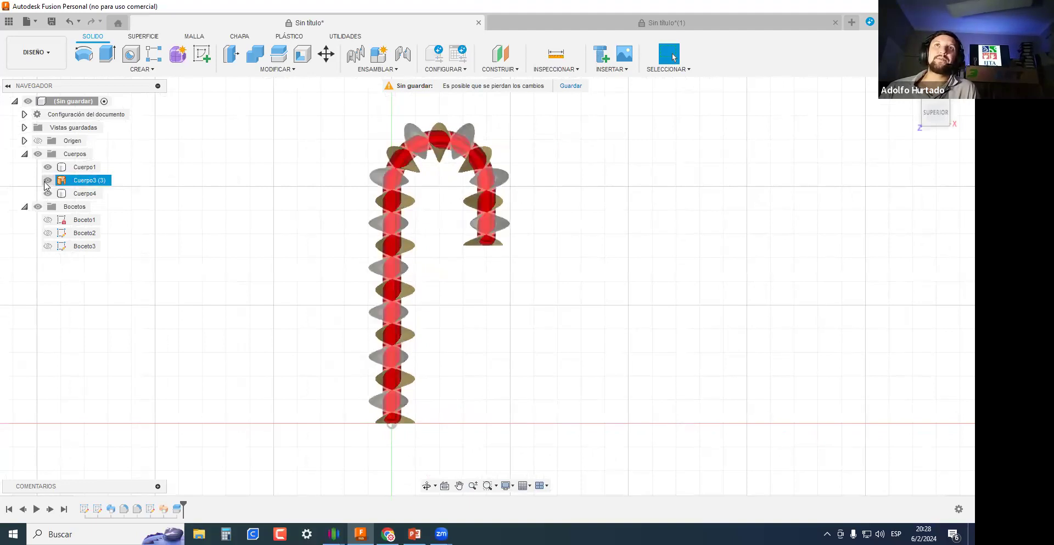
pyautogui.click(48, 181)
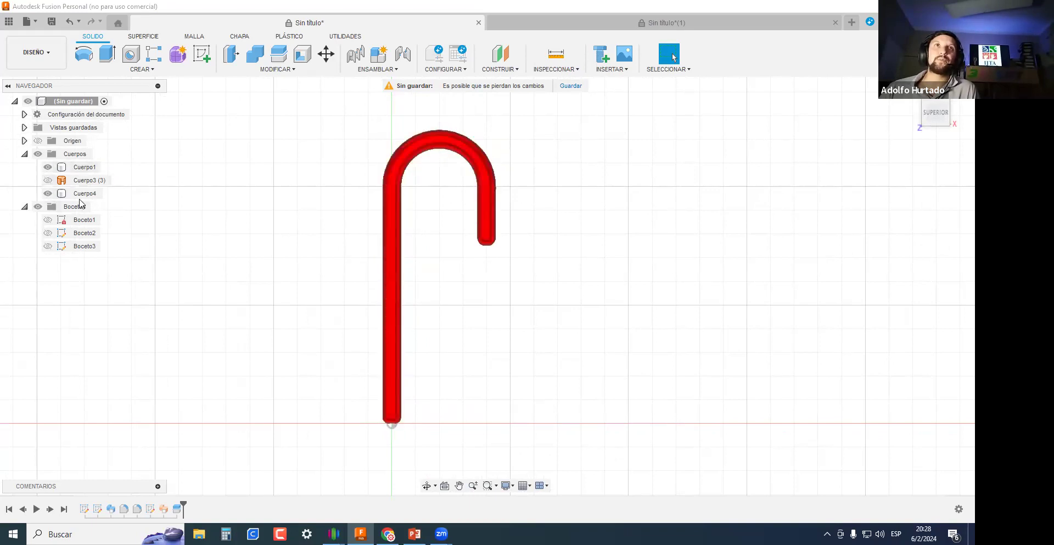
# Highlight both split cane bodies, isolate Cuerpo1 by hiding Cuerpo4 to examine its spiral shape, and show Cuerpo4 again.
pyautogui.click(82, 193)
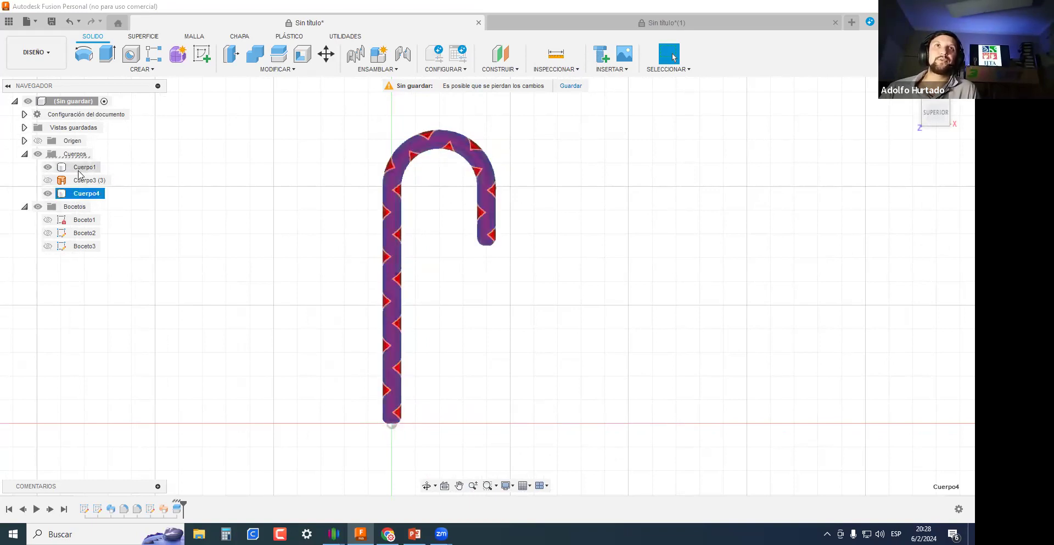
pyautogui.click(83, 167)
pyautogui.click(48, 193)
pyautogui.keyDown('shift'); pyautogui.moveTo(617, 336); pyautogui.dragTo(446, 276, button='middle'); pyautogui.keyUp('shift')
pyautogui.keyDown('shift'); pyautogui.moveTo(571, 232); pyautogui.dragTo(561, 220, button='middle'); pyautogui.keyUp('shift')
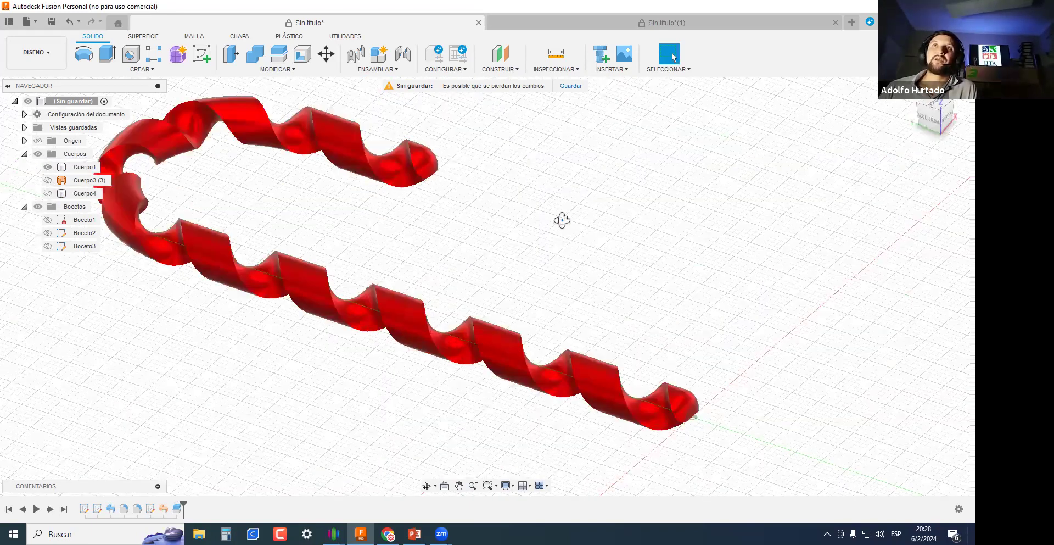
pyautogui.keyDown('shift'); pyautogui.moveTo(570, 282); pyautogui.dragTo(563, 276, button='middle'); pyautogui.keyUp('shift')
pyautogui.keyDown('shift'); pyautogui.moveTo(570, 254); pyautogui.dragTo(164, 209, button='middle'); pyautogui.keyUp('shift')
pyautogui.click(48, 193)
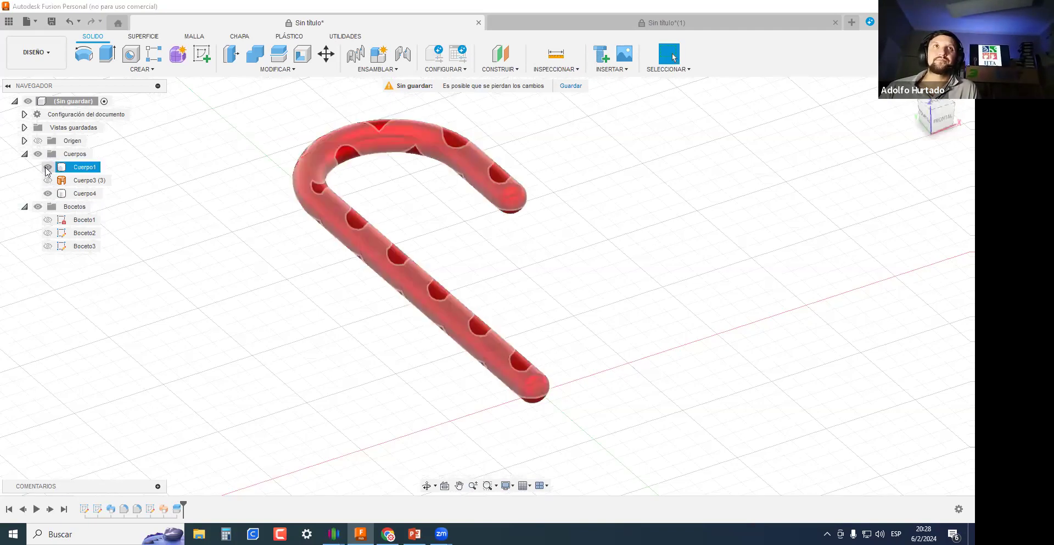
# Hide Cuerpo1 and apply the light whitish appearance already in the design to Cuerpo4.
pyautogui.click(48, 167)
pyautogui.keyDown('shift'); pyautogui.moveTo(537, 299); pyautogui.dragTo(522, 343, button='middle'); pyautogui.keyUp('shift')
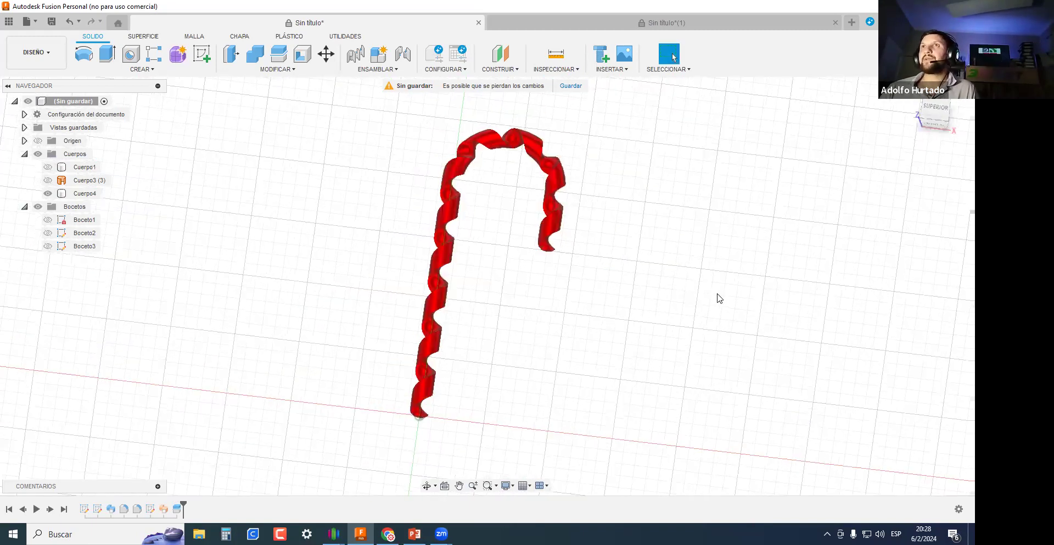
pyautogui.press('a')
pyautogui.moveTo(816, 247); pyautogui.dragTo(563, 221)
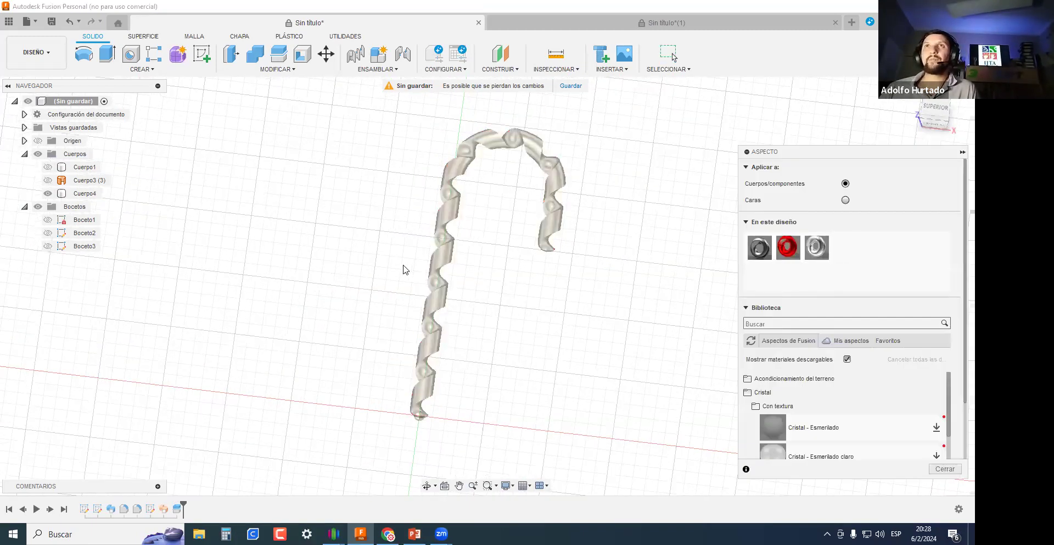
pyautogui.click(48, 167)
pyautogui.keyDown('shift'); pyautogui.moveTo(534, 325); pyautogui.dragTo(278, 257, button='middle'); pyautogui.keyUp('shift')
pyautogui.click(943, 468)
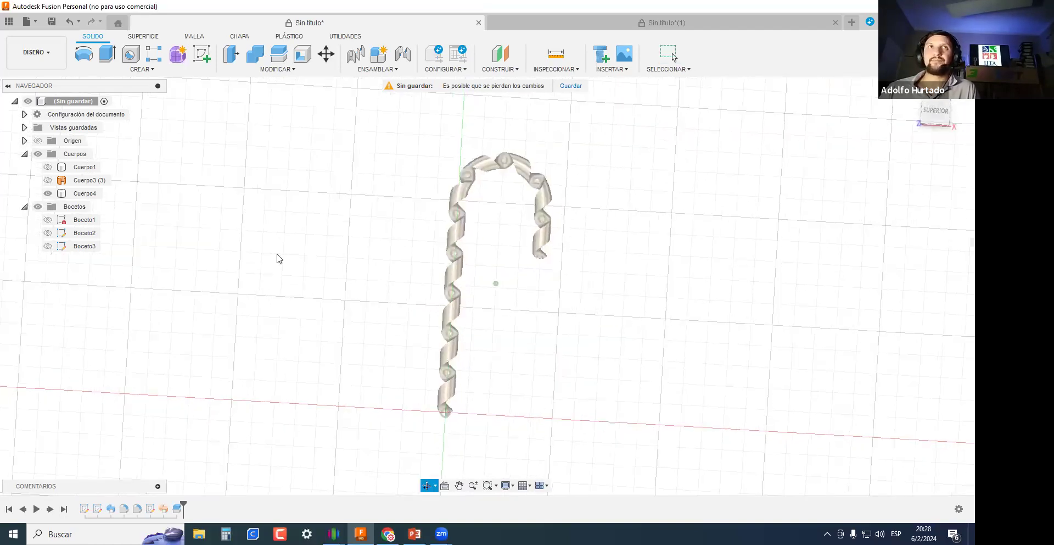
# Show Cuerpo1 again and inspect the red and white stripes on the complete cane.
pyautogui.click(69, 167)
pyautogui.click(45, 166)
pyautogui.scroll(3, 518, 265)
pyautogui.keyDown('shift'); pyautogui.moveTo(544, 344); pyautogui.dragTo(387, 345, button='middle'); pyautogui.keyUp('shift')
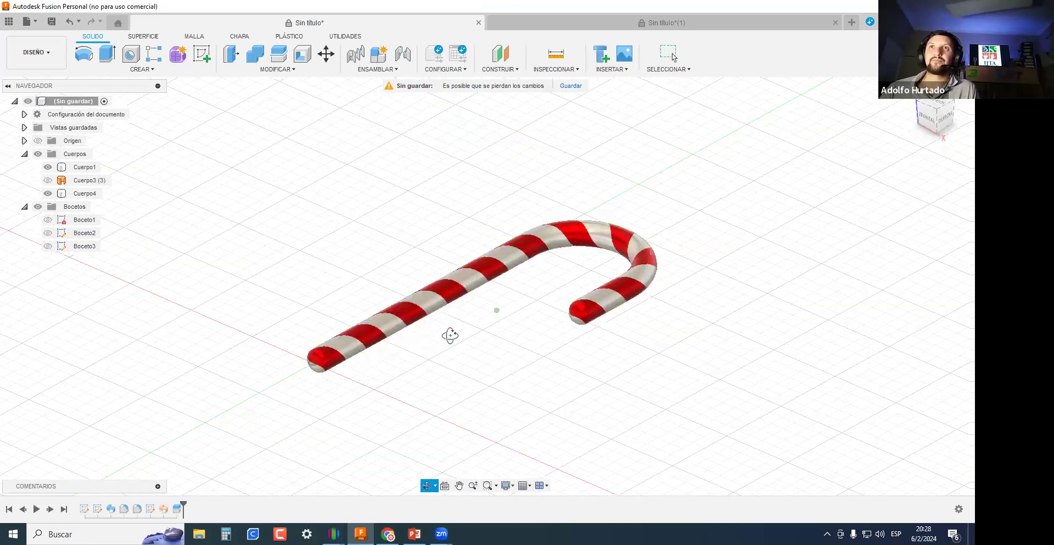
pyautogui.scroll(3, 704, 397)
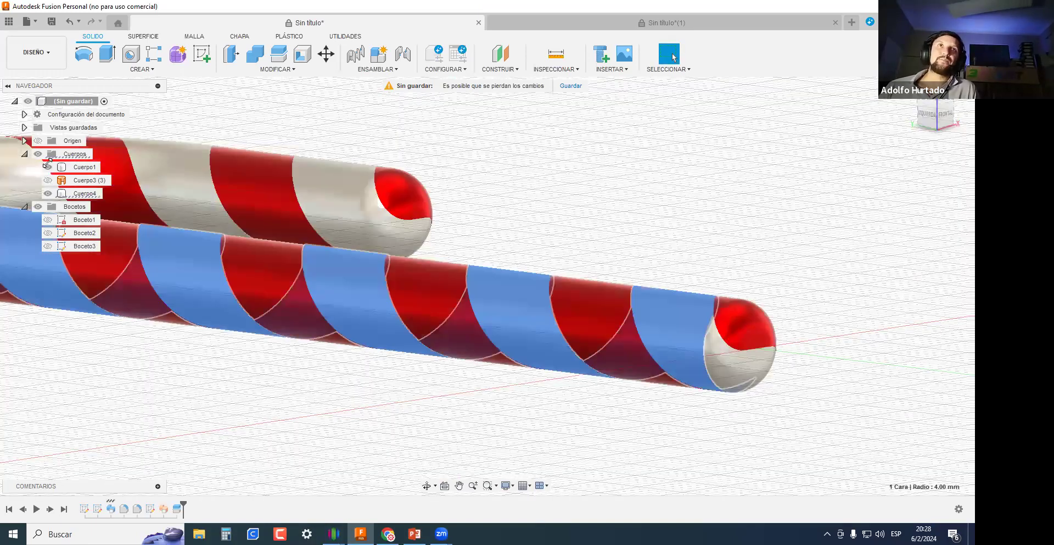
# Hide Cuerpo1 to examine the light spiral body Cuerpo4 up close, and show Cuerpo1 again to view the whole cane.
pyautogui.click(47, 167)
pyautogui.moveTo(567, 333)
pyautogui.keyDown('shift'); pyautogui.mouseDown(button='middle')
pyautogui.moveTo(750, 244)
pyautogui.moveTo(558, 332)
pyautogui.mouseUp(button='middle'); pyautogui.keyUp('shift')
pyautogui.click(414, 374)
pyautogui.scroll(-4, 411, 368)
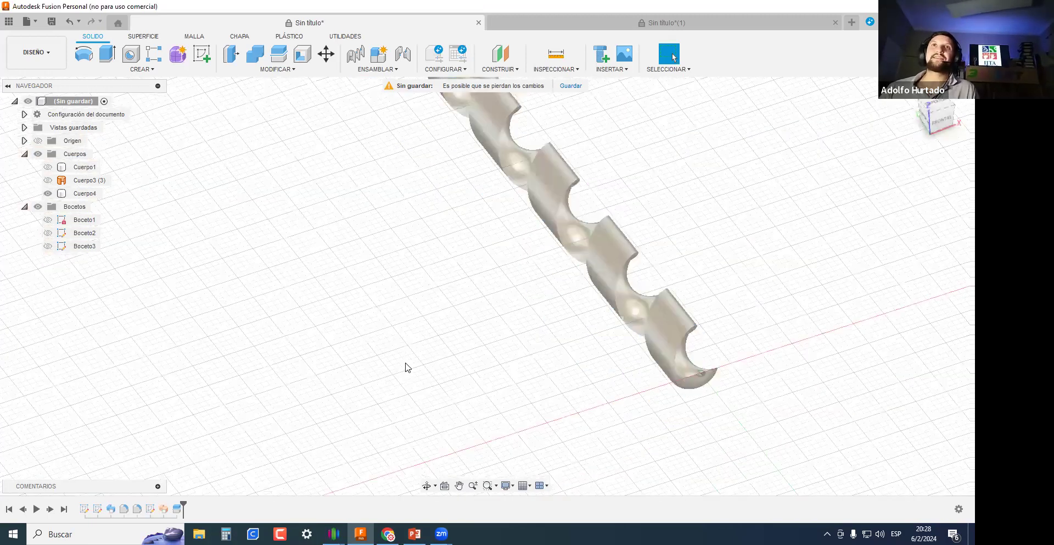
pyautogui.scroll(3, 573, 305)
pyautogui.keyDown('shift'); pyautogui.moveTo(598, 319); pyautogui.dragTo(650, 365, button='middle'); pyautogui.keyUp('shift')
pyautogui.scroll(5, 530, 339)
pyautogui.scroll(5, 631, 397)
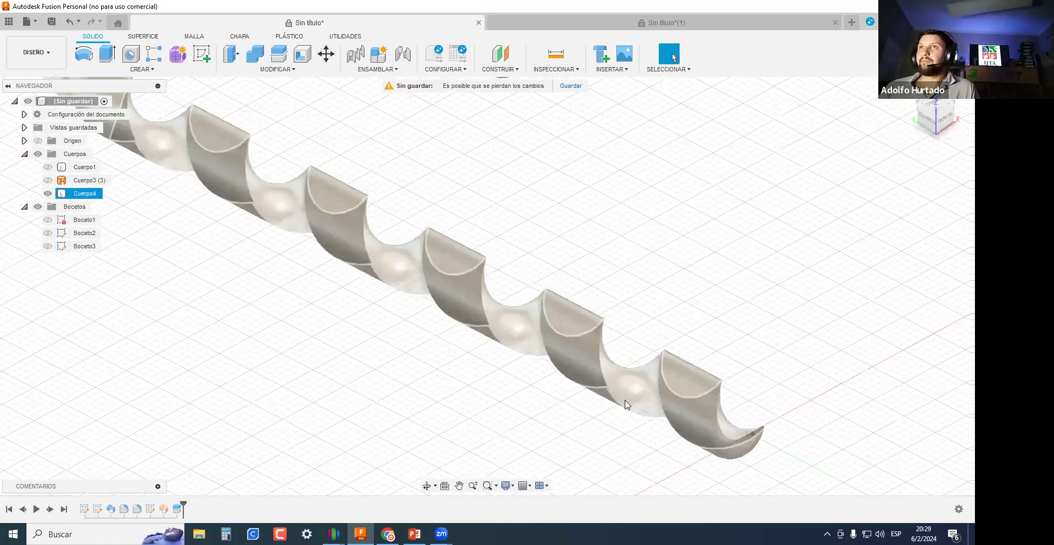
pyautogui.scroll(-8, 634, 399)
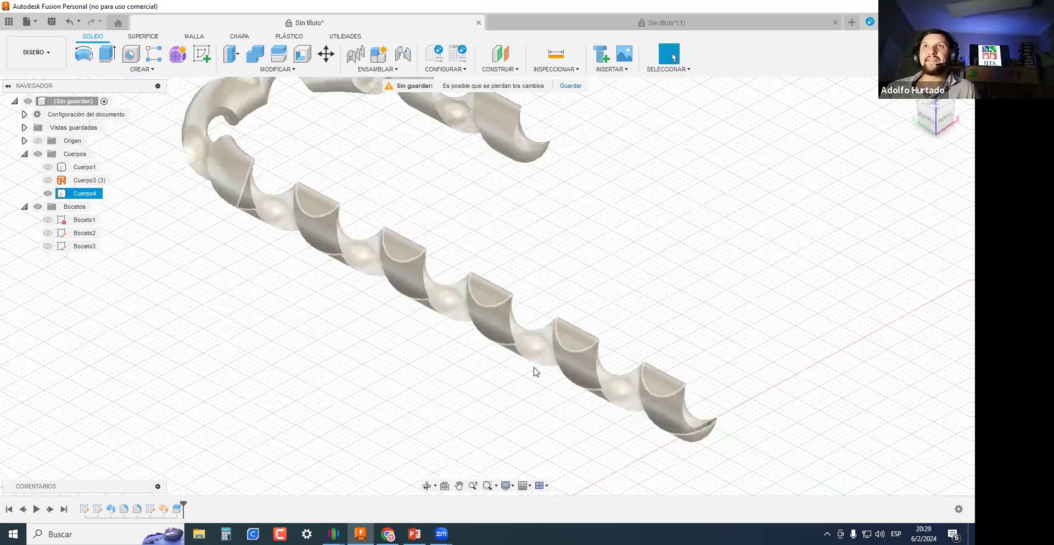
pyautogui.scroll(5, 654, 422)
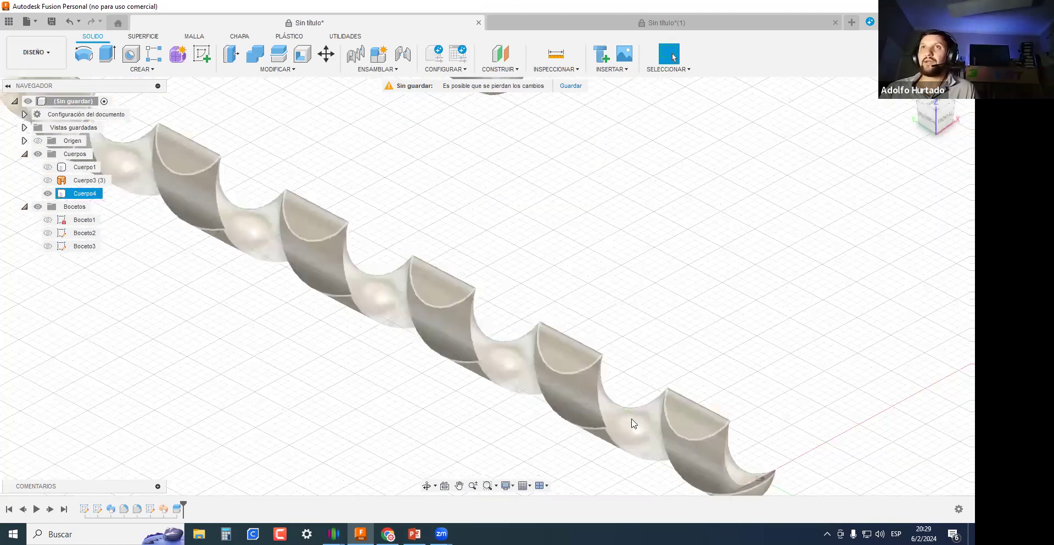
pyautogui.scroll(-4, 630, 425)
pyautogui.scroll(3, 650, 302)
pyautogui.keyDown('shift'); pyautogui.moveTo(582, 308); pyautogui.dragTo(561, 287, button='middle'); pyautogui.keyUp('shift')
pyautogui.keyDown('shift'); pyautogui.moveTo(367, 322); pyautogui.dragTo(350, 349, button='middle'); pyautogui.keyUp('shift')
pyautogui.scroll(-3, 464, 334)
pyautogui.click(48, 167)
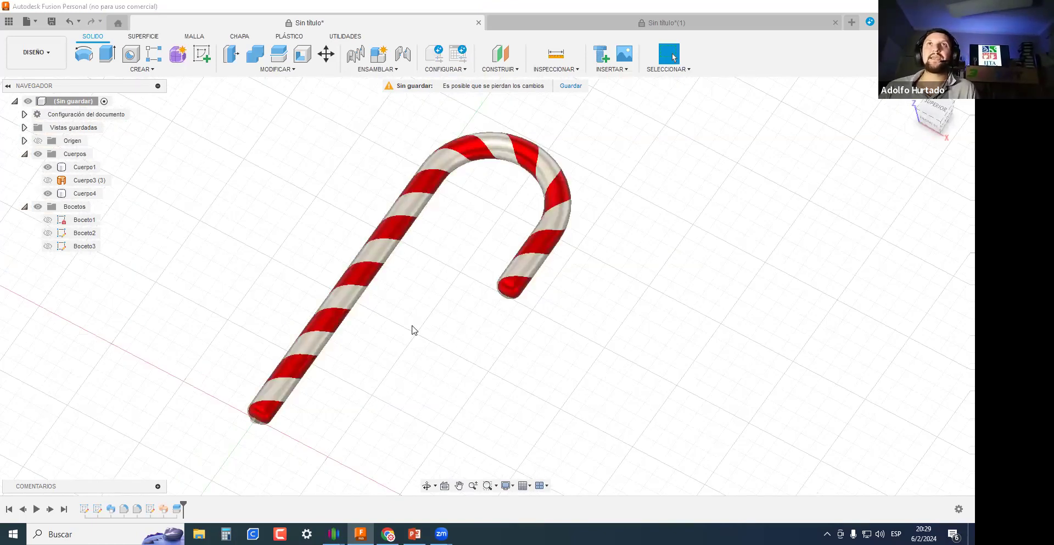
pyautogui.keyDown('shift'); pyautogui.moveTo(414, 323); pyautogui.dragTo(264, 220, button='middle'); pyautogui.keyUp('shift')
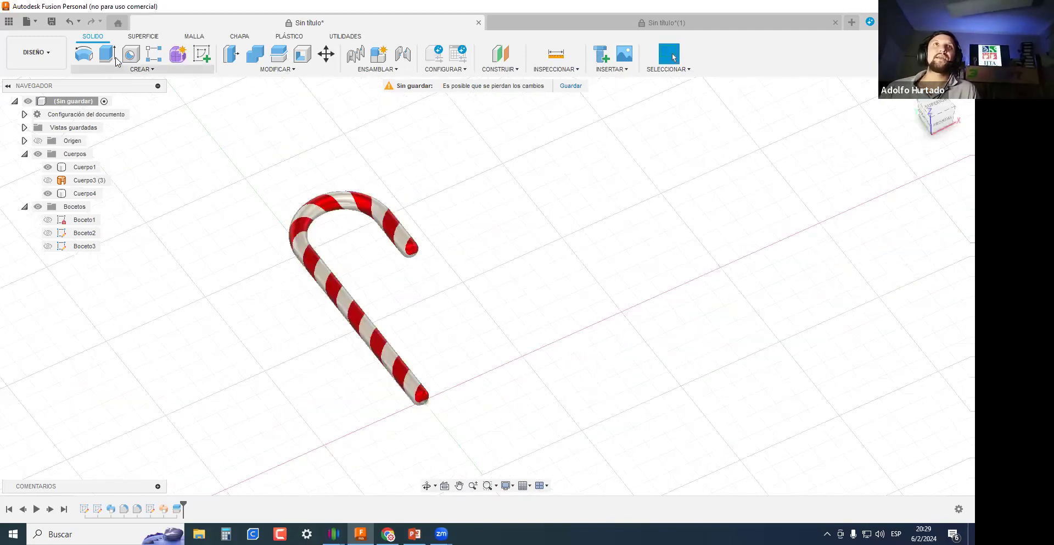
pyautogui.click(144, 37)
pyautogui.click(95, 37)
pyautogui.click(138, 37)
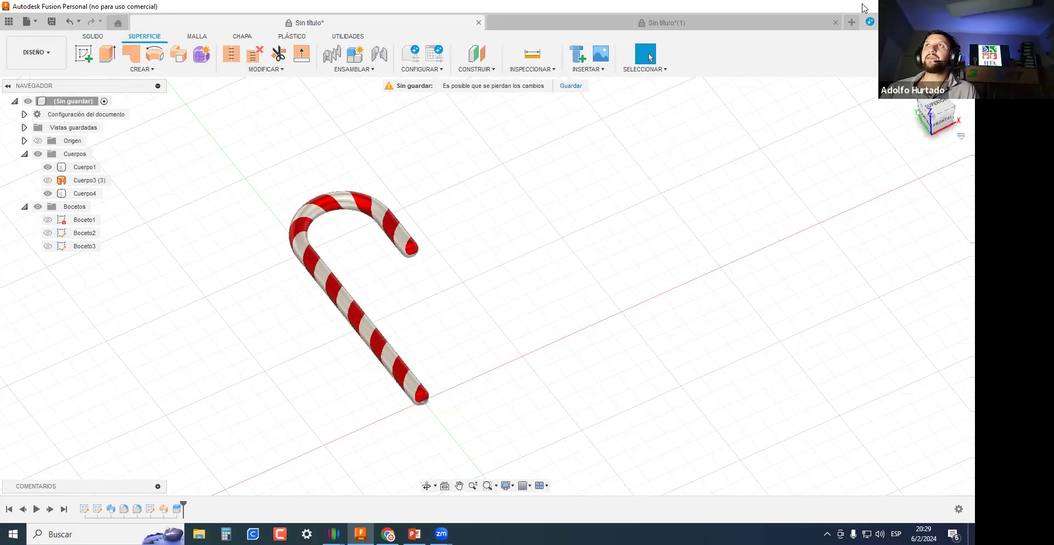
# Close the candy cane document and the split box document without saving either one.
pyautogui.click(478, 23)
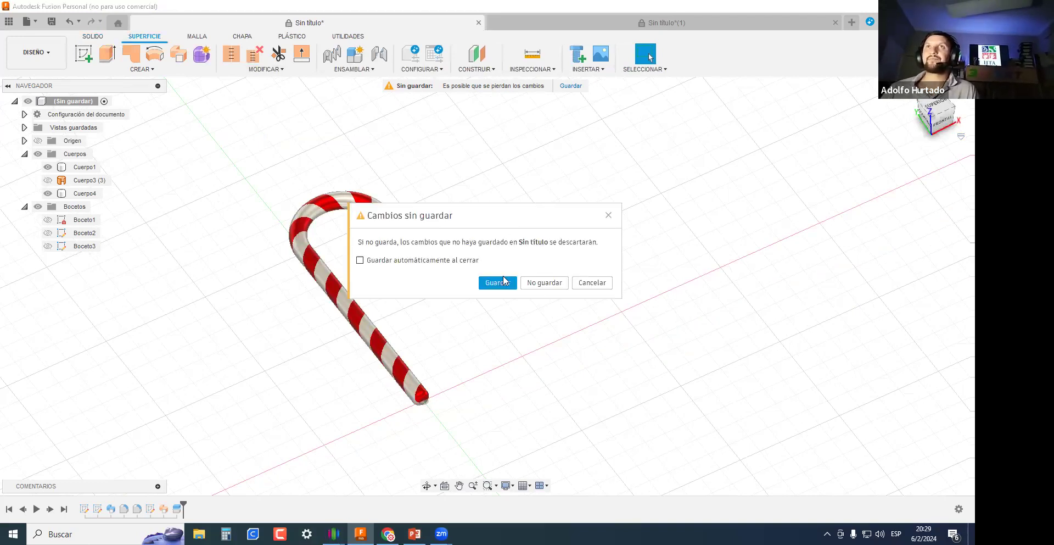
pyautogui.click(550, 284)
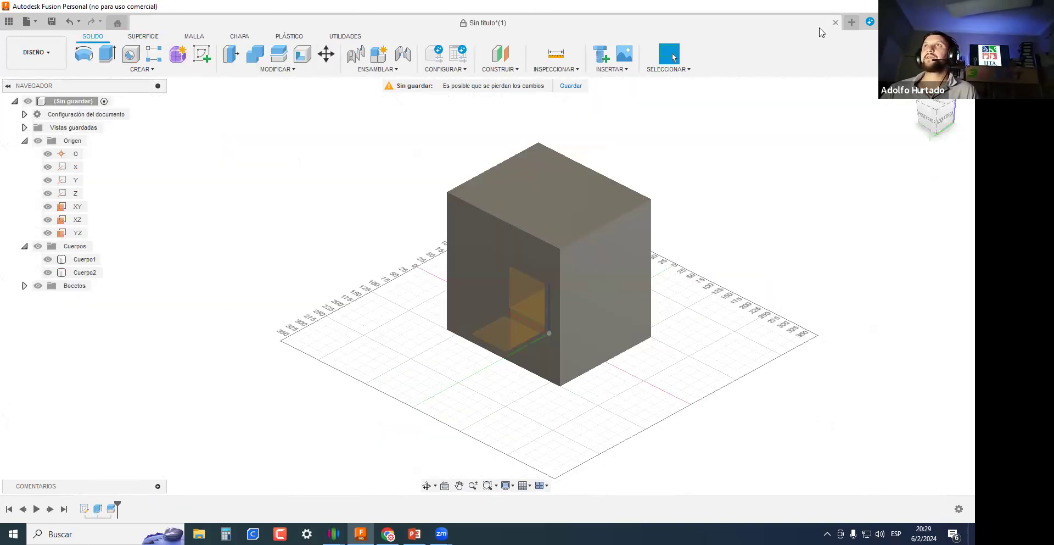
pyautogui.click(835, 23)
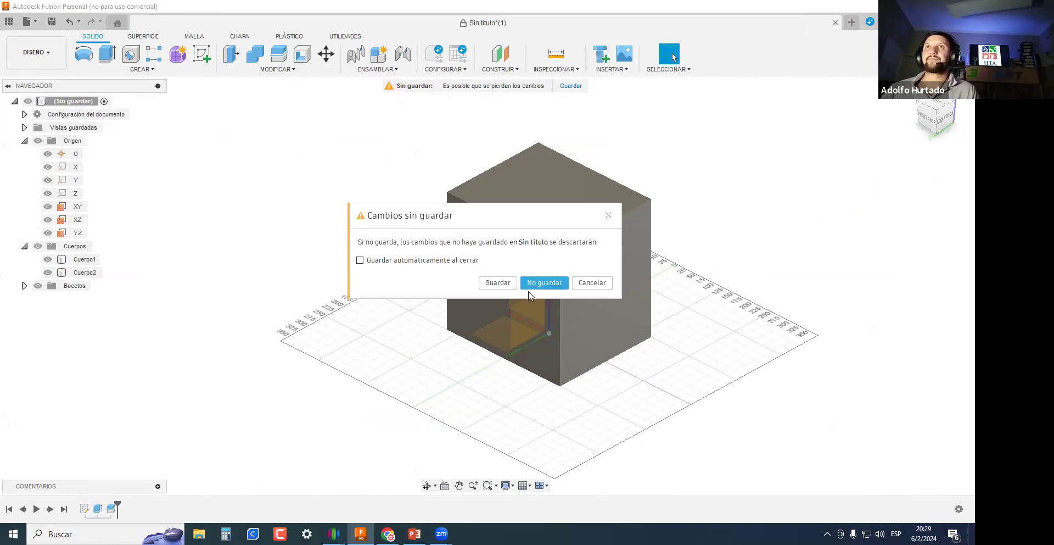
pyautogui.click(545, 282)
# Switch to PRACTICO SUPERFICIES.pdf in Chrome, read the instructions for EJERCICIO 2: Ventilador/Aspas, and return to the empty Fusion document.
pyautogui.hotkey('alt', 'Tab')
pyautogui.scroll(-3, 658, 181)
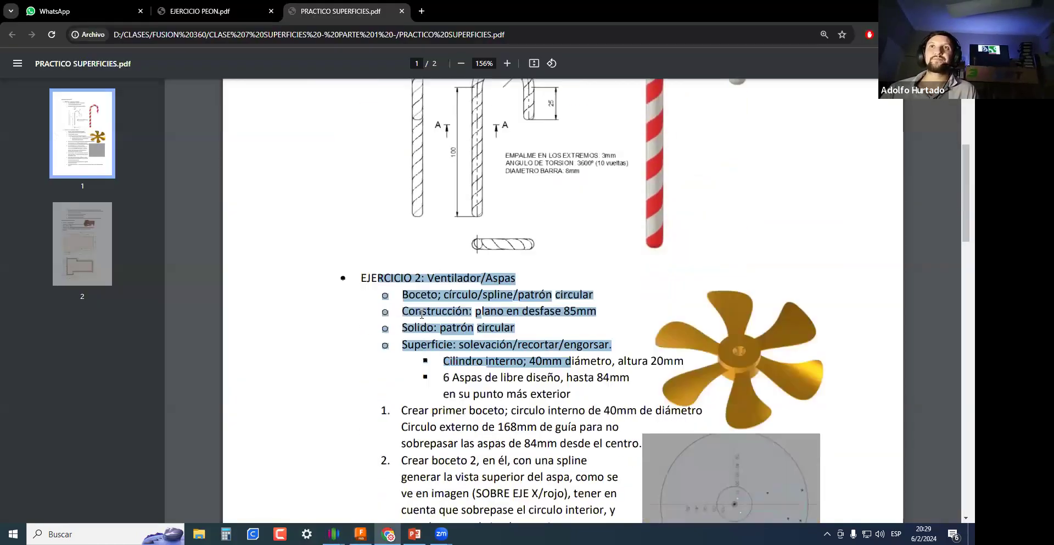
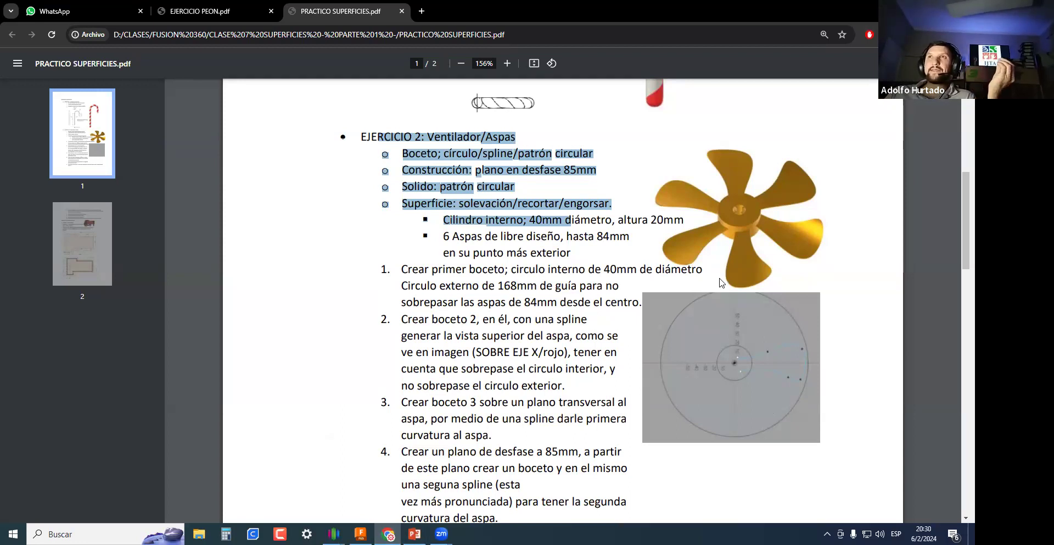
pyautogui.click(361, 533)
pyautogui.scroll(-2, 405, 333)
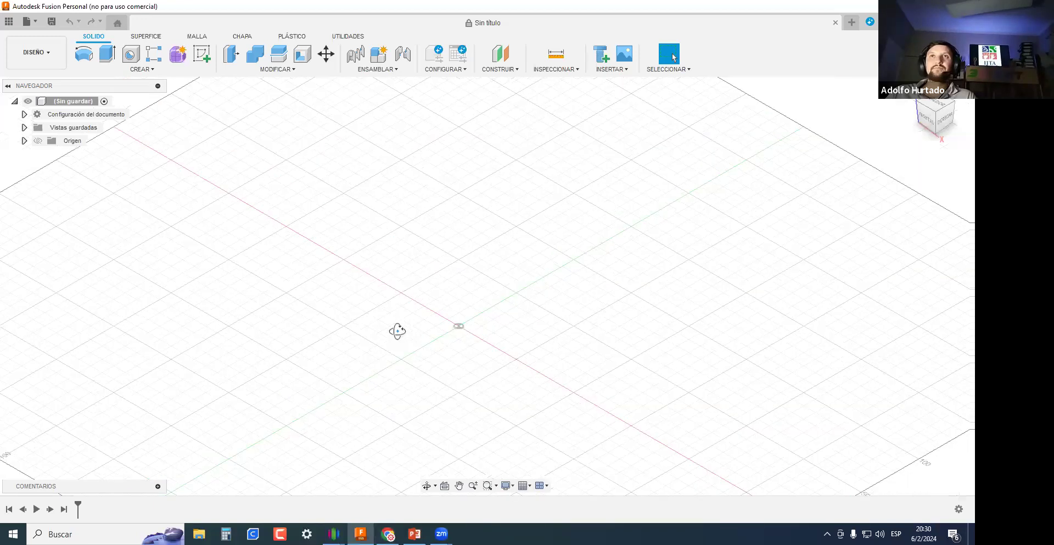
# Sketch a three-point arched spline about 135 mm wide on the YZ plane, above the origin, and finish the sketch.
pyautogui.keyDown('shift'); pyautogui.moveTo(397, 330); pyautogui.dragTo(395, 335, button='middle'); pyautogui.keyUp('shift')
pyautogui.click(202, 53)
pyautogui.moveTo(364, 257); pyautogui.dragTo(358, 318, button='middle')
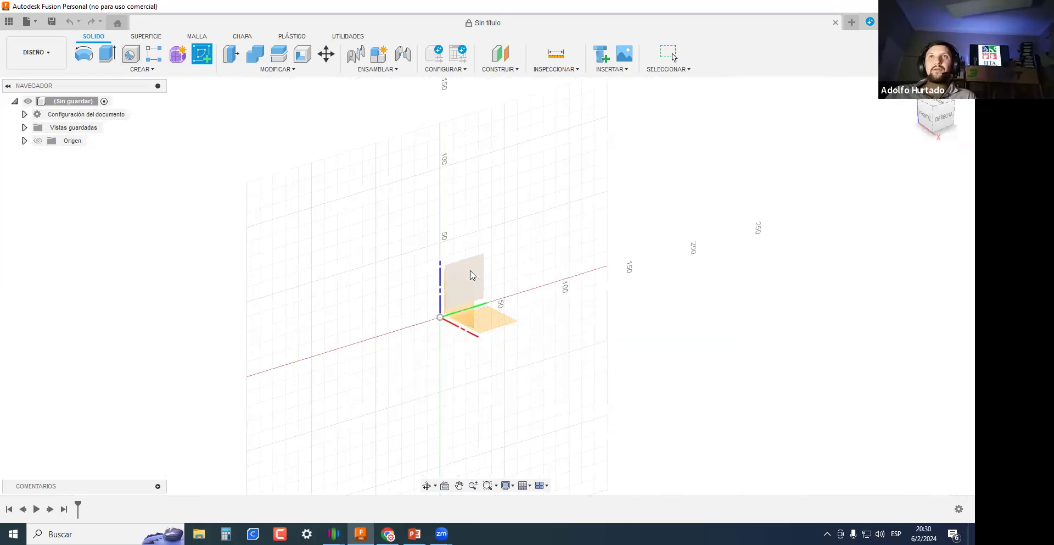
pyautogui.click(474, 275)
pyautogui.moveTo(409, 321); pyautogui.dragTo(374, 361, button='middle')
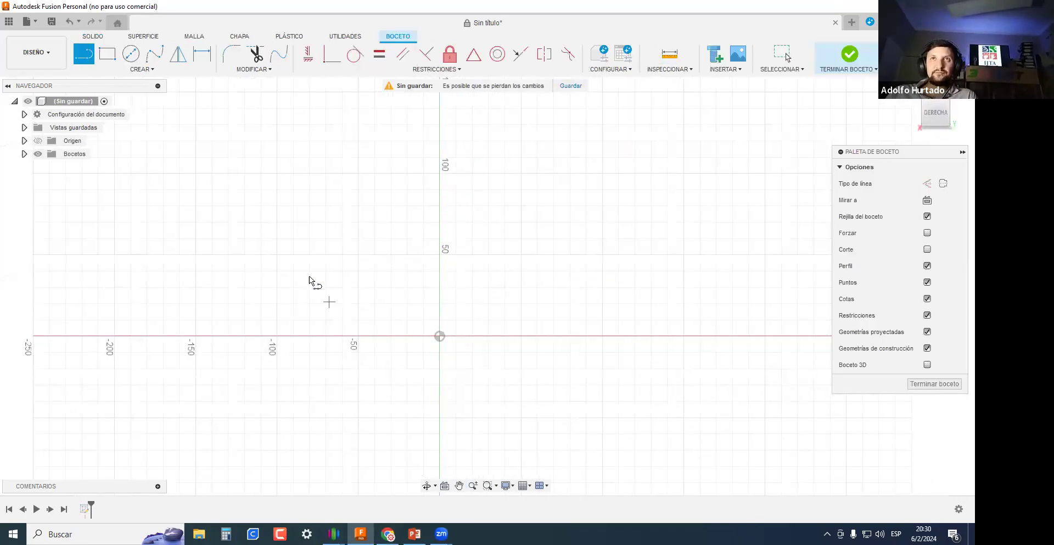
pyautogui.press('Escape')
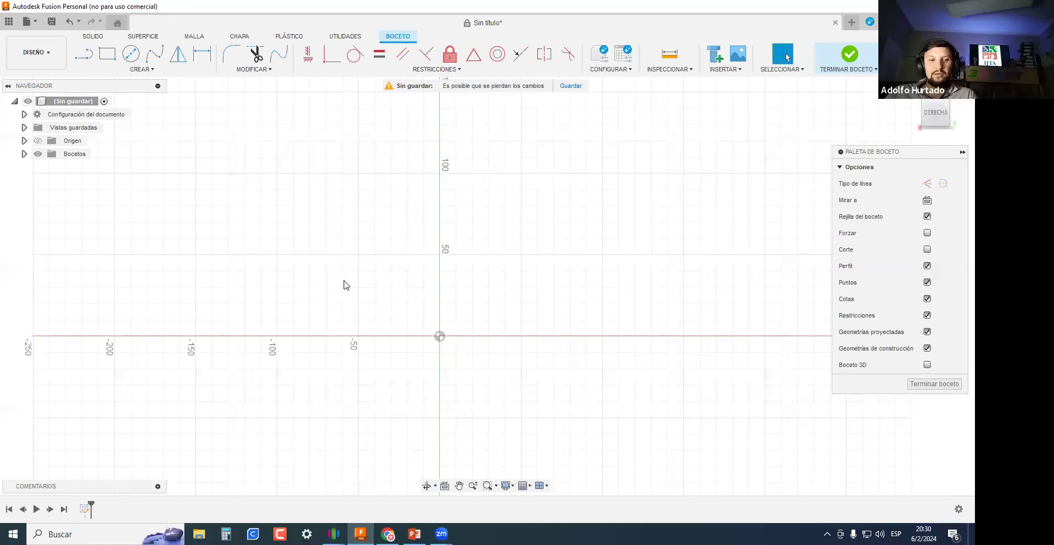
pyautogui.press('s')
pyautogui.click(349, 290)
pyautogui.click(458, 220)
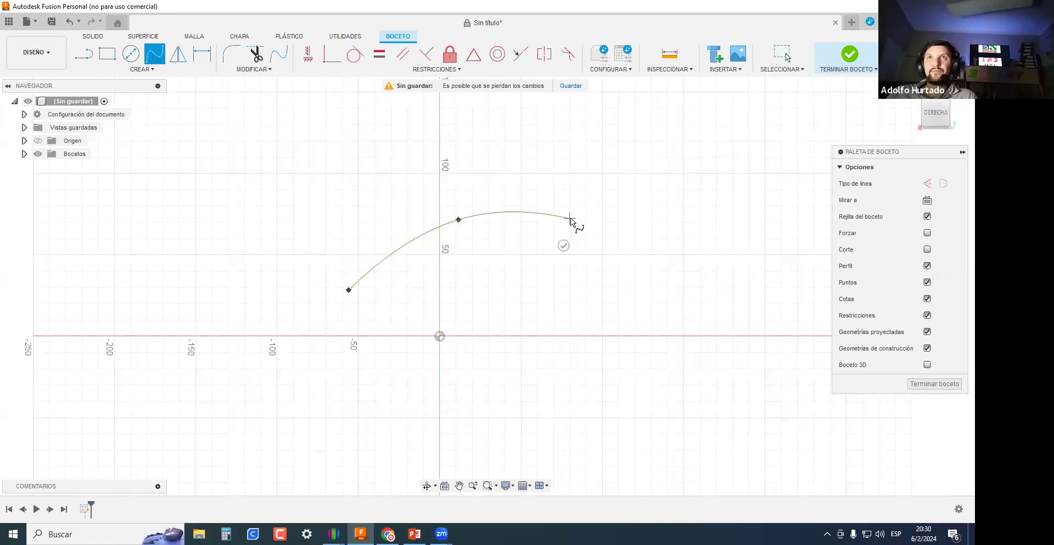
pyautogui.doubleClick(570, 218)
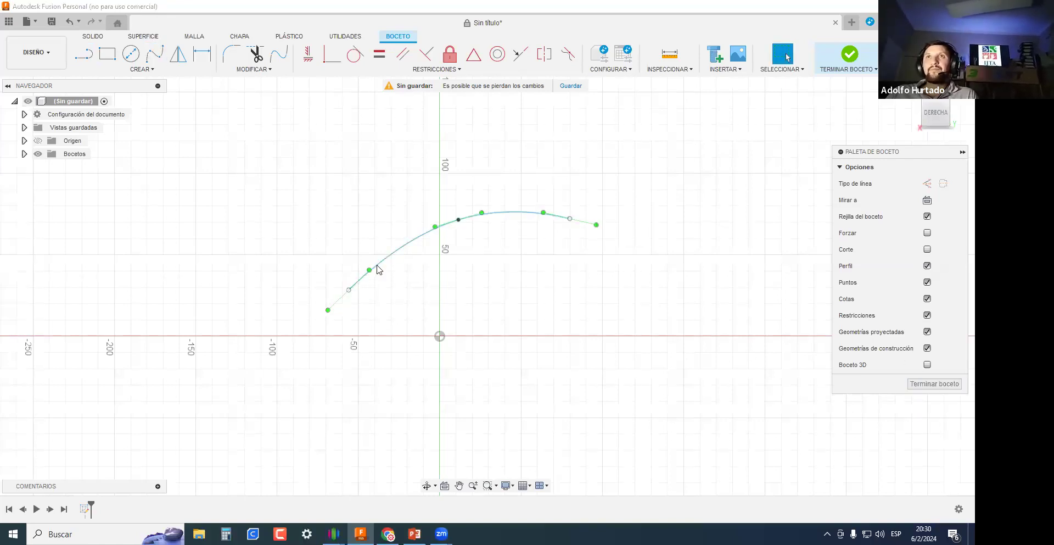
pyautogui.scroll(-3, 379, 268)
pyautogui.moveTo(468, 311)
pyautogui.keyDown('shift'); pyautogui.mouseDown(button='middle')
pyautogui.moveTo(674, 78)
pyautogui.moveTo(491, 82)
pyautogui.mouseUp(button='middle'); pyautogui.keyUp('shift')
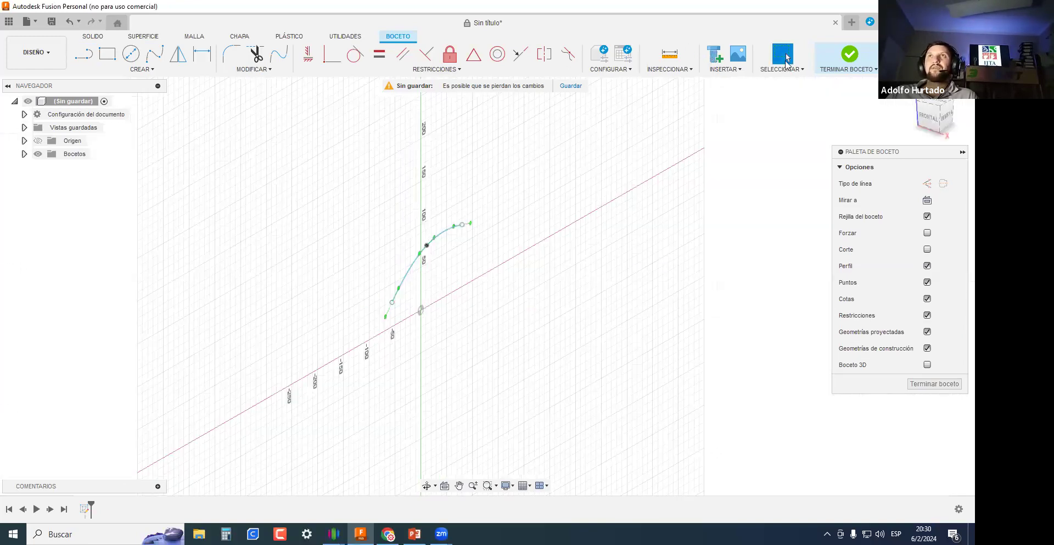
pyautogui.click(935, 384)
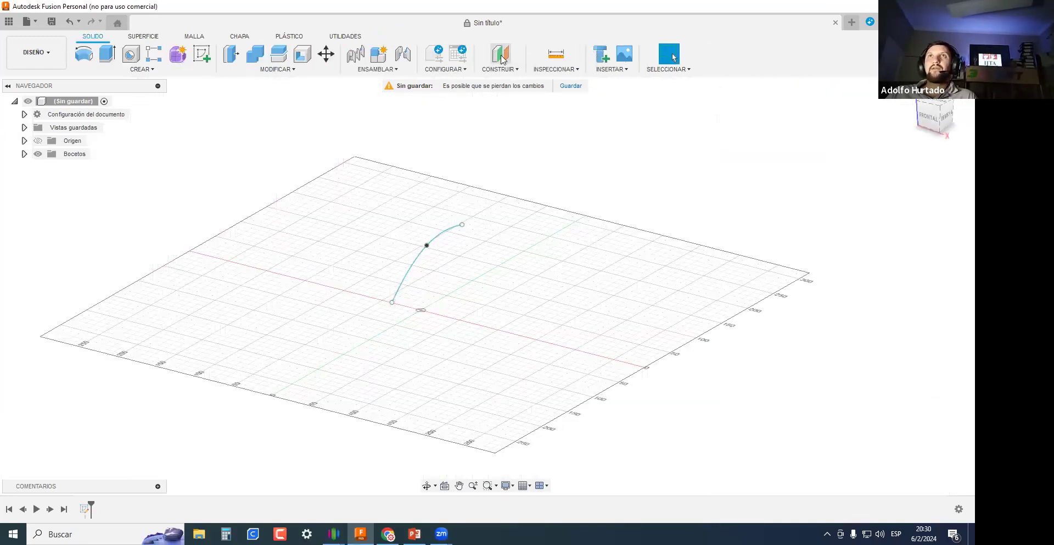
# Create a construction plane offset about 244 mm from the YZ plane.
pyautogui.click(501, 55)
pyautogui.click(439, 289)
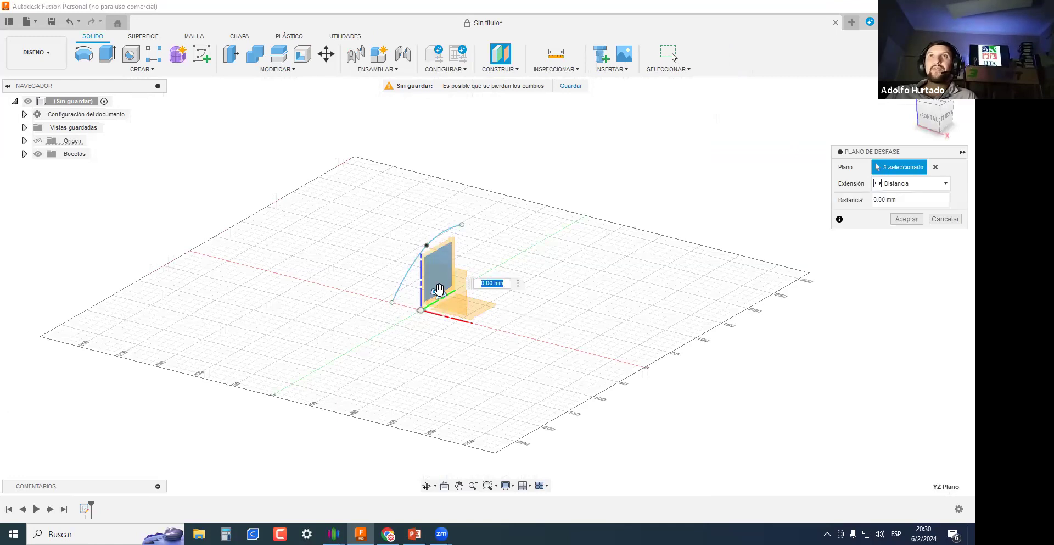
pyautogui.moveTo(436, 291); pyautogui.dragTo(627, 341)
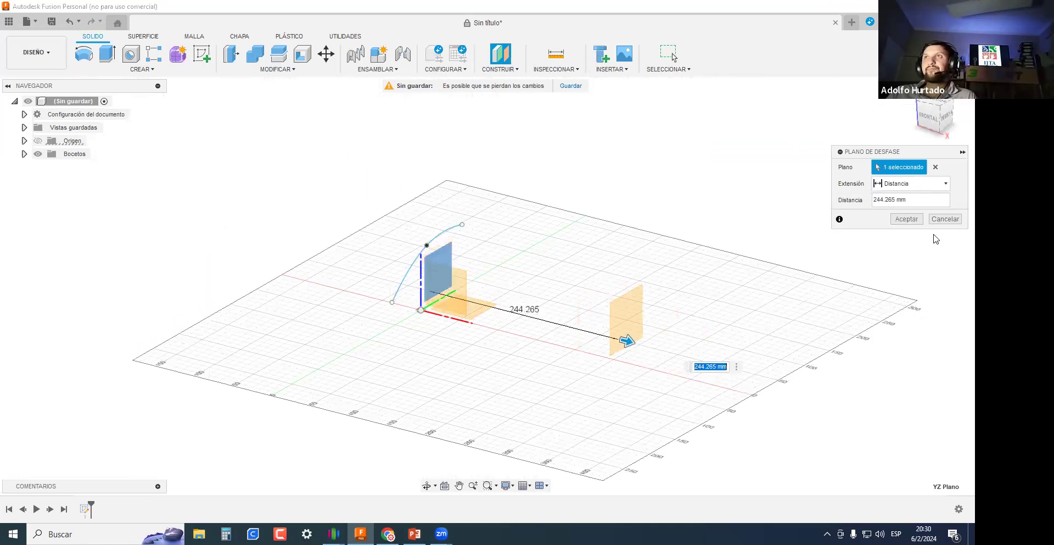
pyautogui.click(907, 222)
# Sketch a flatter three-point spline about 120 mm wide on the offset plane, below the first curve, and finish the sketch.
pyautogui.keyDown('shift'); pyautogui.moveTo(709, 357); pyautogui.dragTo(451, 333, button='middle'); pyautogui.keyUp('shift')
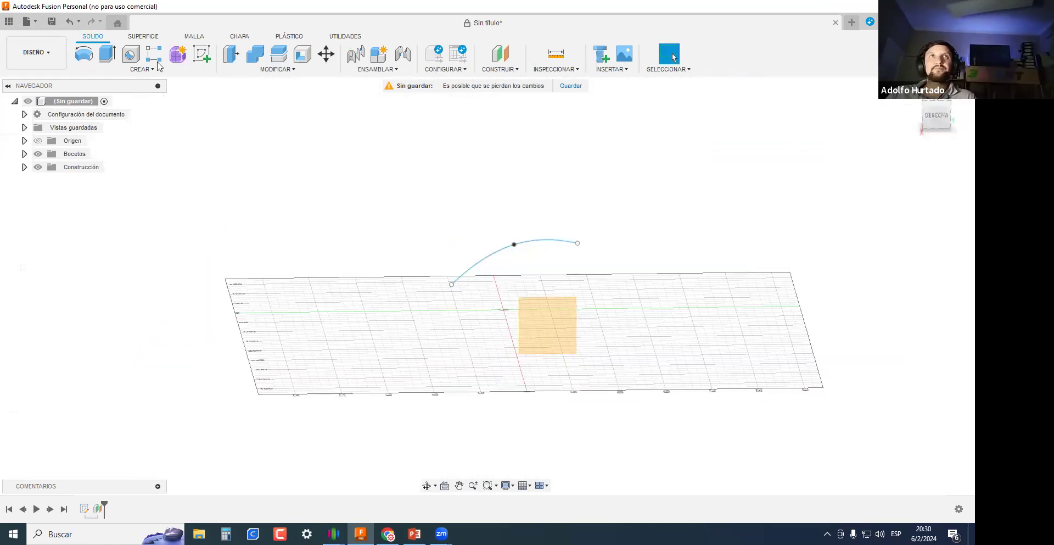
pyautogui.click(199, 57)
pyautogui.click(549, 336)
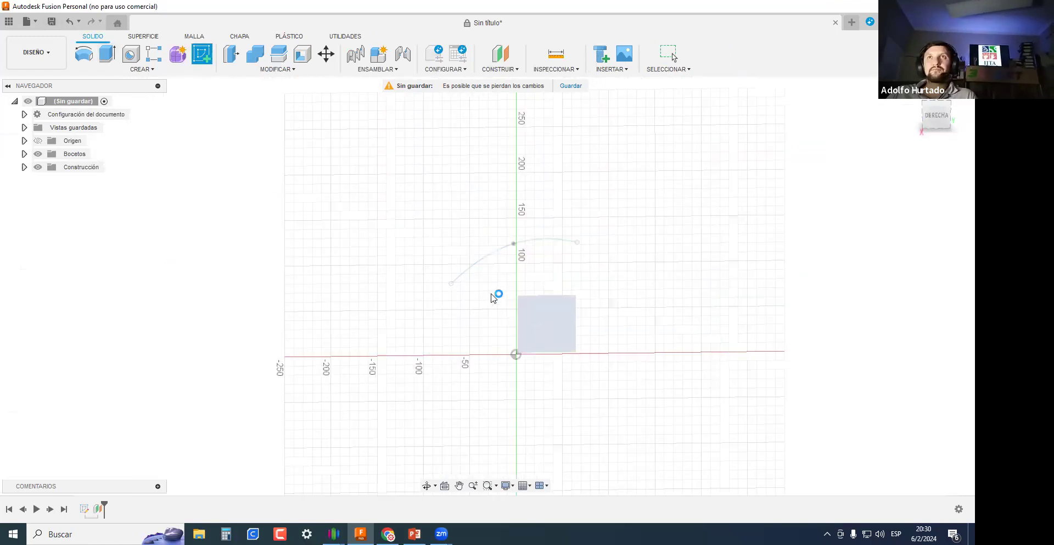
pyautogui.click(488, 263)
pyautogui.click(556, 264)
pyautogui.click(787, 57)
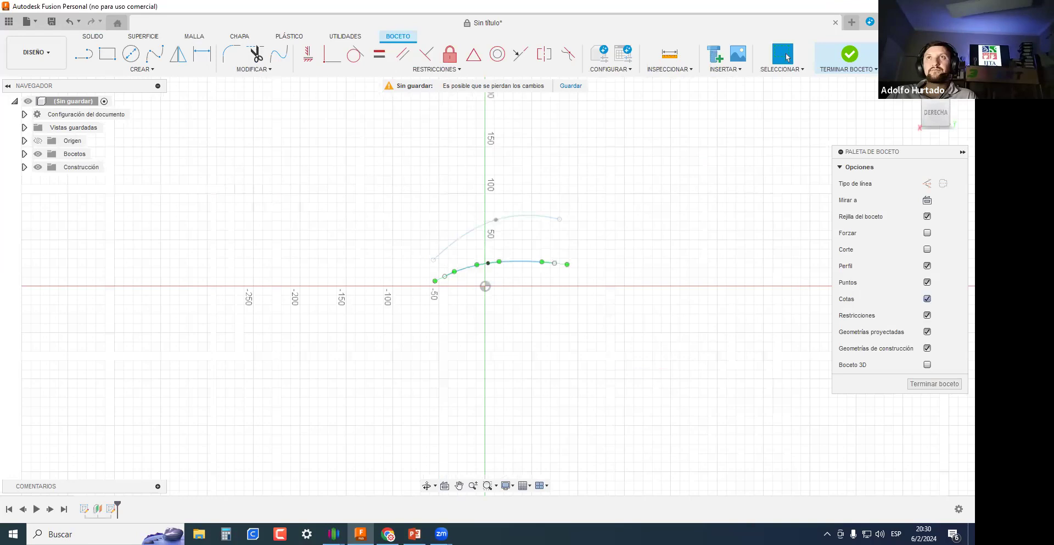
pyautogui.click(935, 384)
# Loft a surface between the two arched splines as a new body.
pyautogui.moveTo(487, 373)
pyautogui.keyDown('shift'); pyautogui.mouseDown(button='middle')
pyautogui.moveTo(440, 361)
pyautogui.moveTo(511, 380)
pyautogui.moveTo(414, 295)
pyautogui.mouseUp(button='middle'); pyautogui.keyUp('shift')
pyautogui.scroll(-1, 417, 248)
pyautogui.keyDown('shift'); pyautogui.moveTo(370, 175); pyautogui.dragTo(148, 38, button='middle'); pyautogui.keyUp('shift')
pyautogui.click(144, 36)
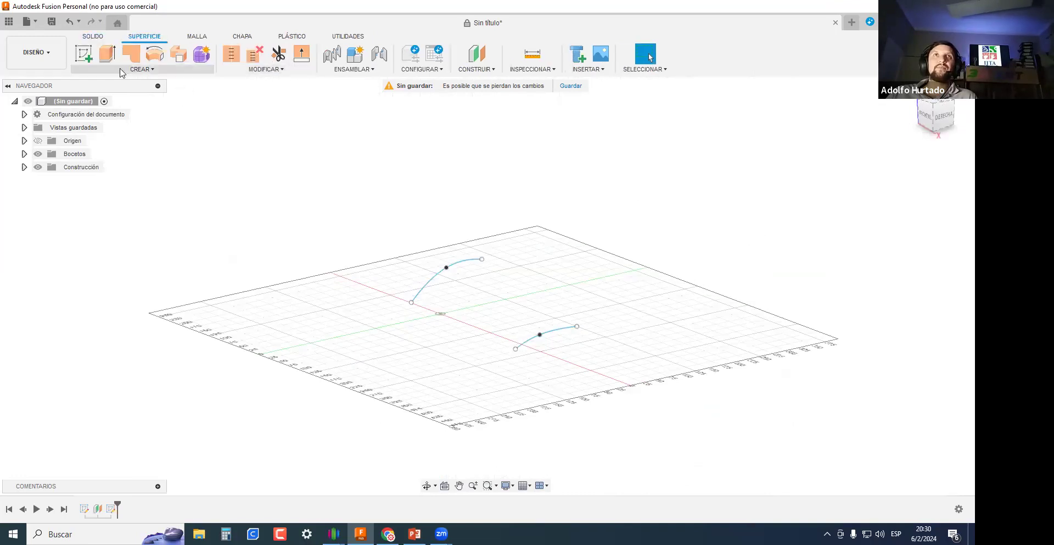
pyautogui.click(141, 69)
pyautogui.scroll(2, 484, 330)
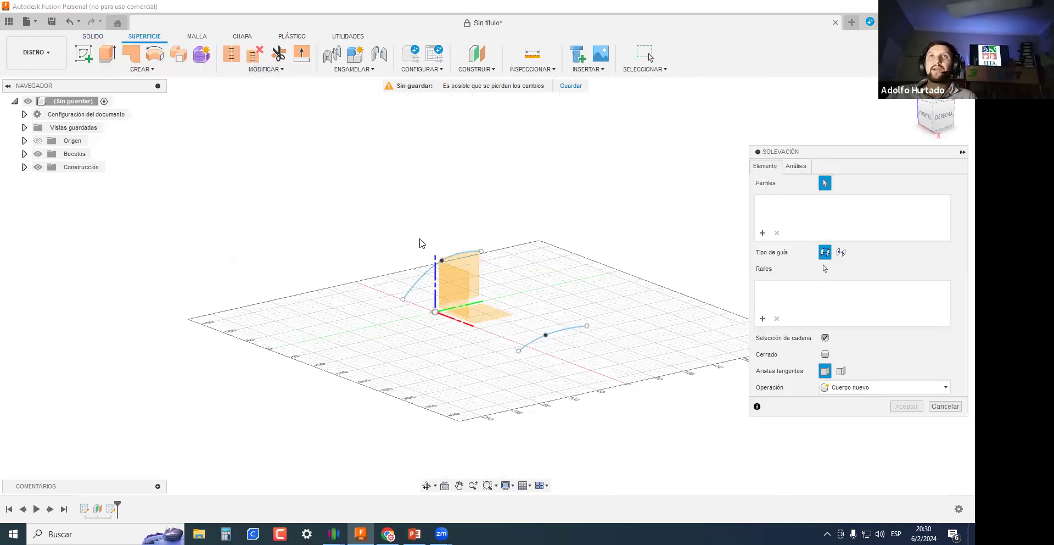
pyautogui.click(399, 261)
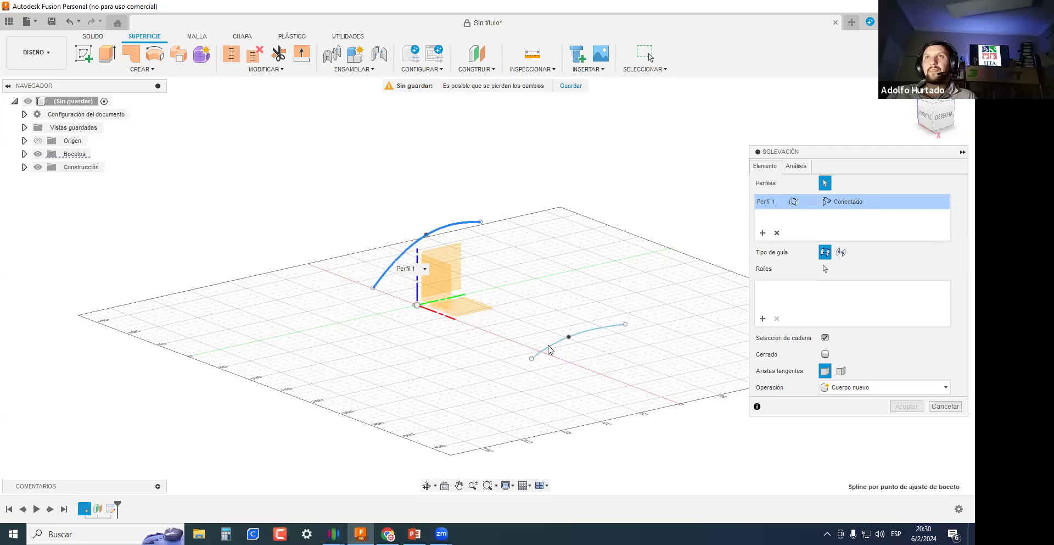
pyautogui.click(550, 349)
pyautogui.press('Return')
pyautogui.keyDown('shift'); pyautogui.moveTo(407, 338); pyautogui.dragTo(493, 219, button='middle'); pyautogui.keyUp('shift')
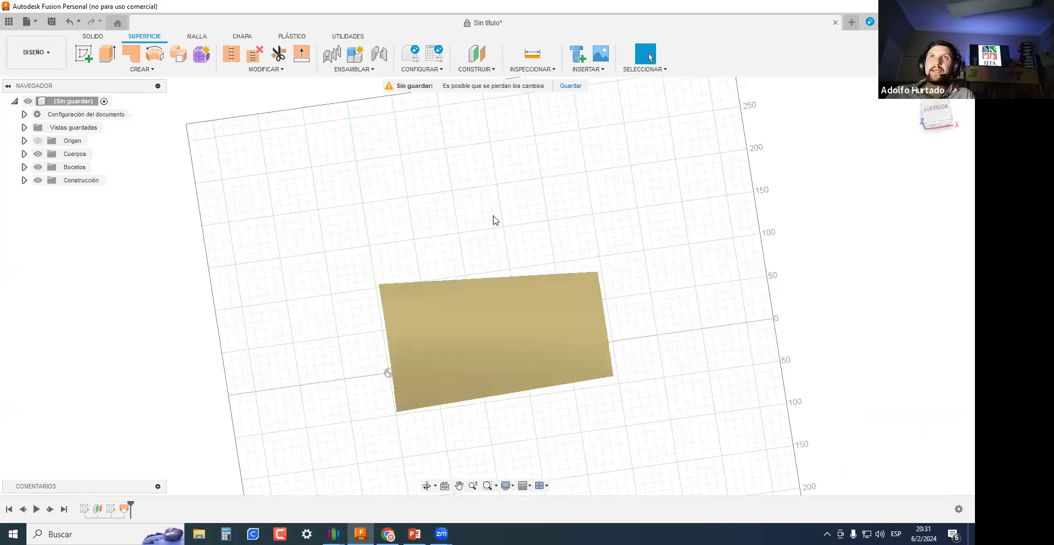
# Sketch a six-point open spline of a rounded blade outline on the horizontal plane, with both ends beyond the surface's edge at the origin.
pyautogui.click(937, 109)
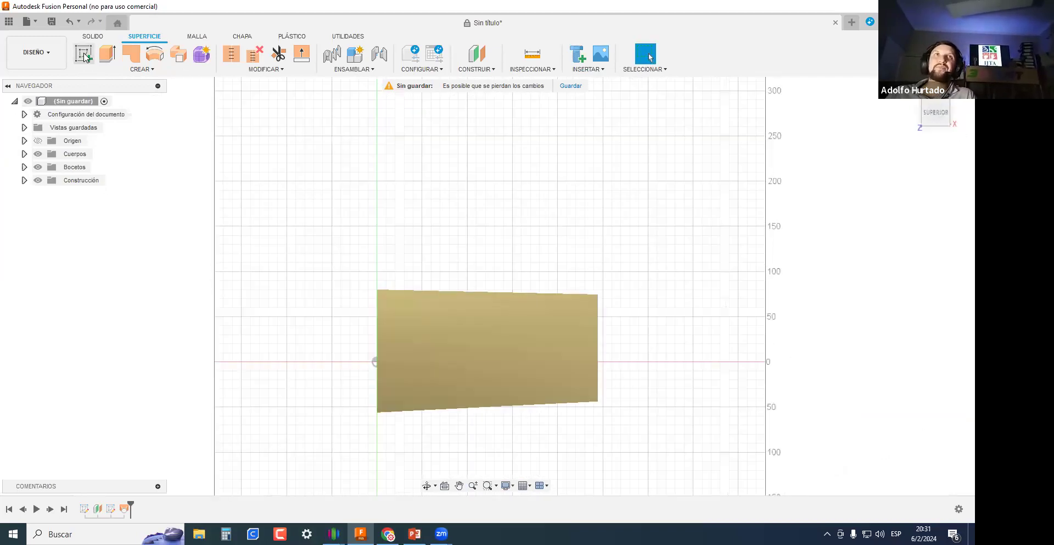
pyautogui.click(408, 324)
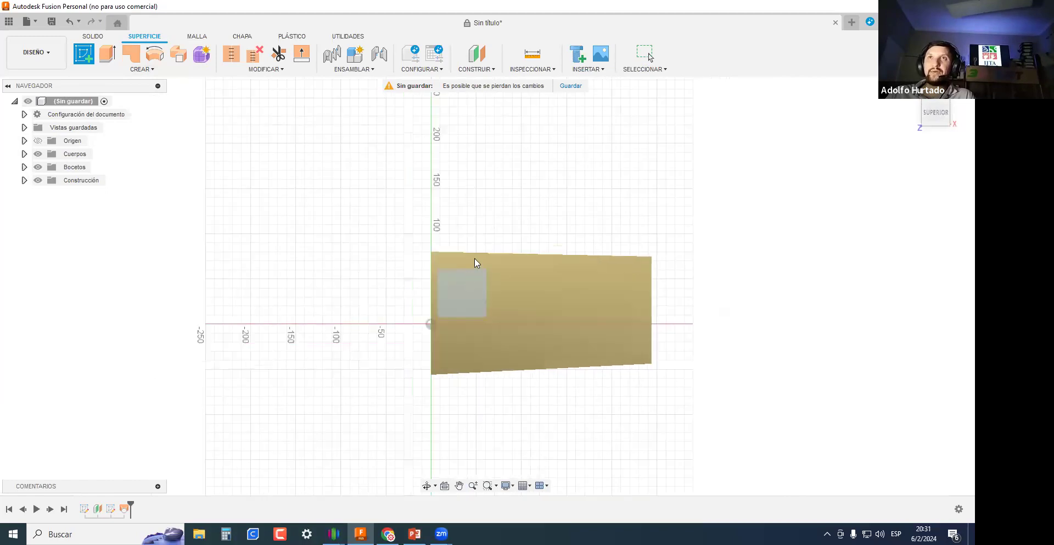
pyautogui.press('l')
pyautogui.click(445, 253)
pyautogui.click(602, 241)
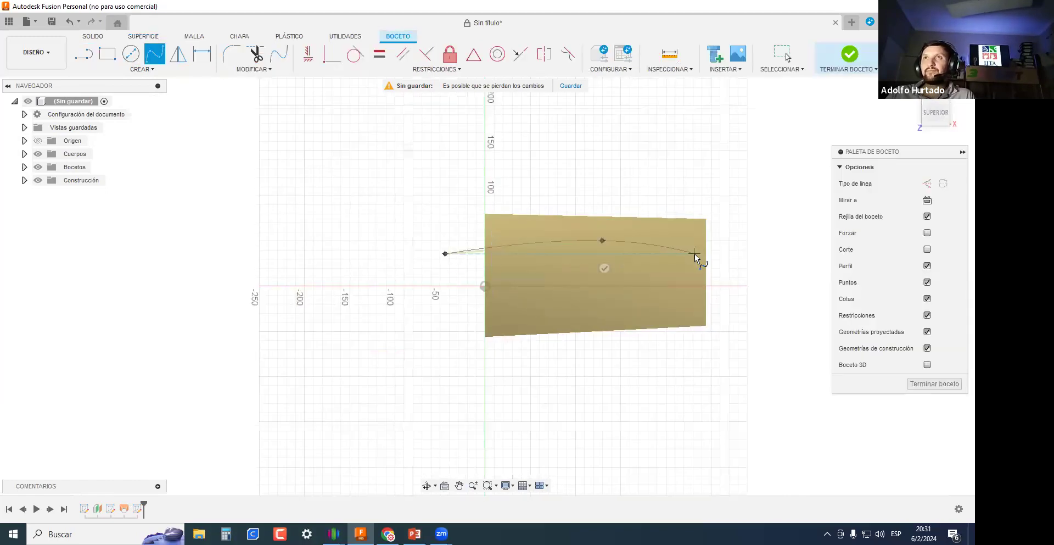
pyautogui.click(690, 253)
pyautogui.click(686, 297)
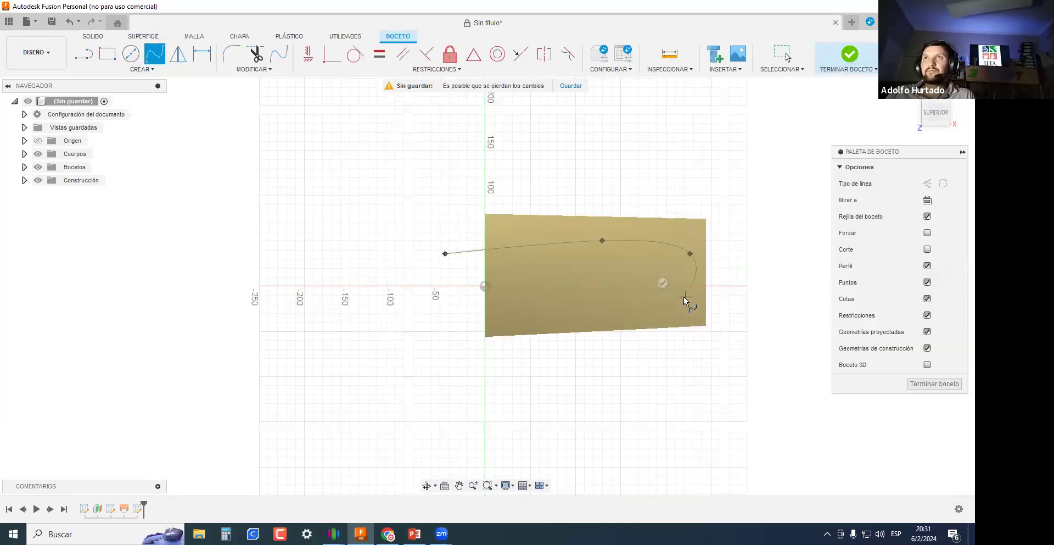
pyautogui.click(584, 296)
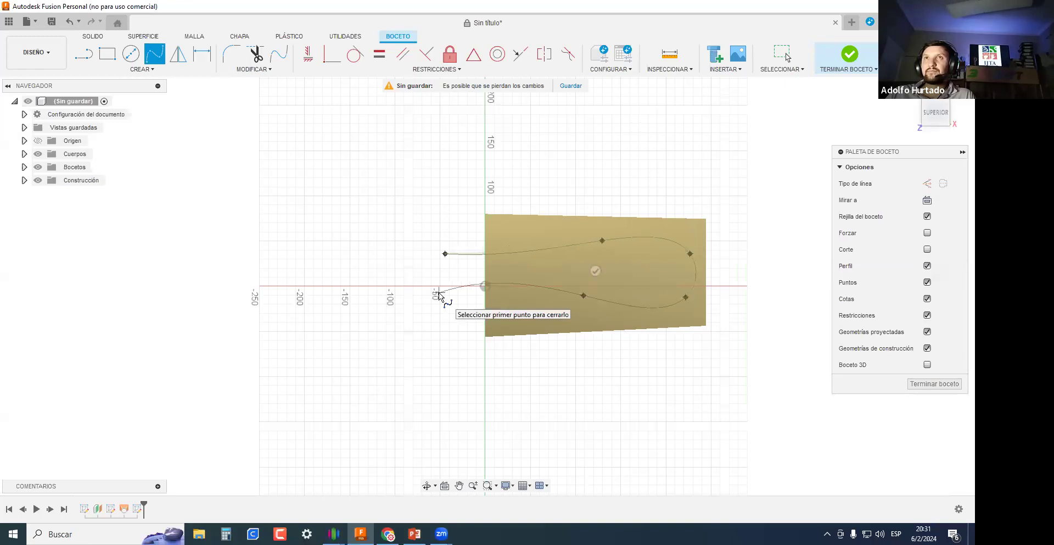
pyautogui.doubleClick(439, 295)
pyautogui.press('Escape')
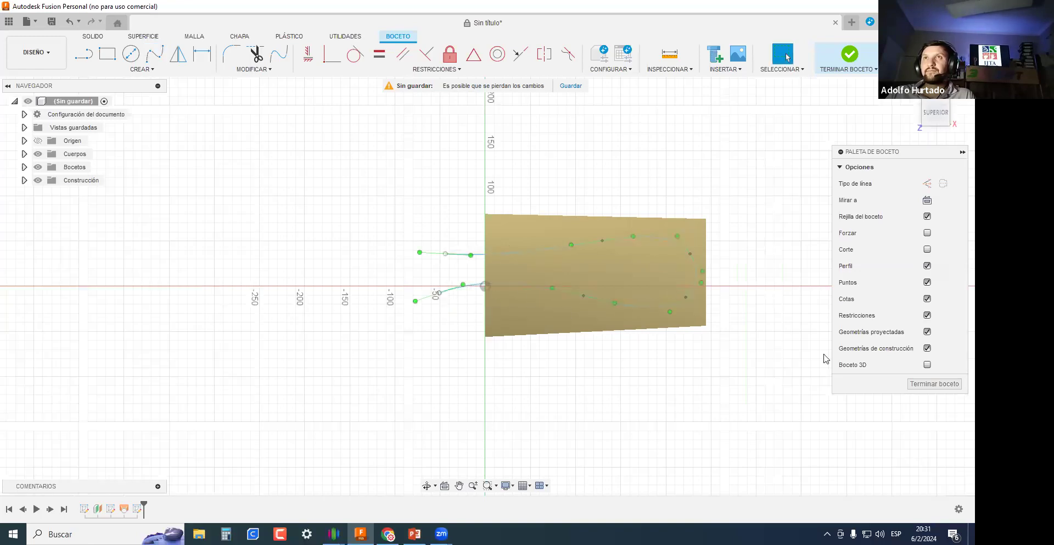
pyautogui.click(930, 383)
# Trim the lofted surface with the blade outline spline, removing the area outside the outline.
pyautogui.moveTo(674, 391)
pyautogui.keyDown('shift'); pyautogui.mouseDown(button='middle')
pyautogui.moveTo(659, 341)
pyautogui.moveTo(666, 308)
pyautogui.moveTo(772, 328)
pyautogui.moveTo(676, 316)
pyautogui.moveTo(677, 376)
pyautogui.mouseUp(button='middle'); pyautogui.keyUp('shift')
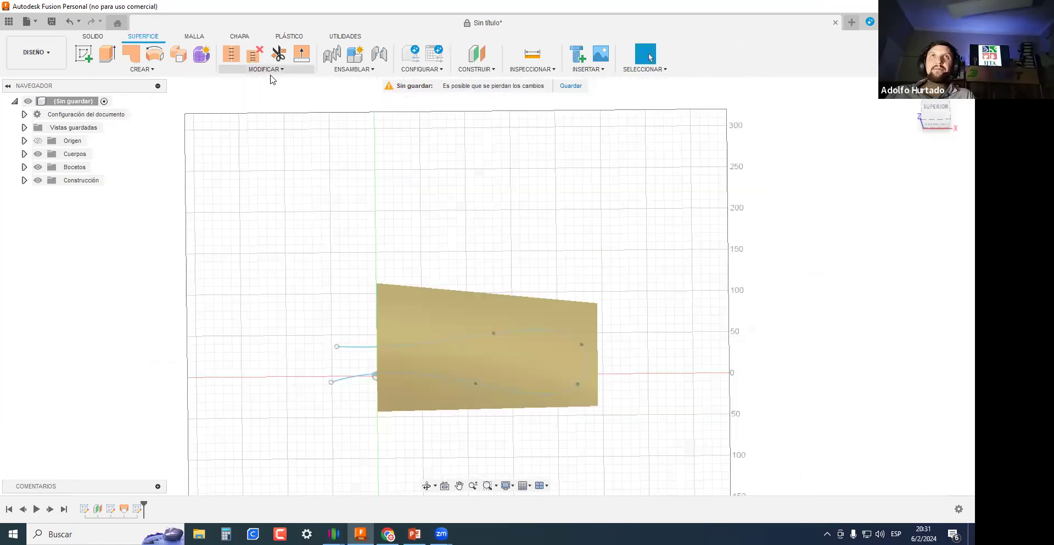
pyautogui.click(279, 53)
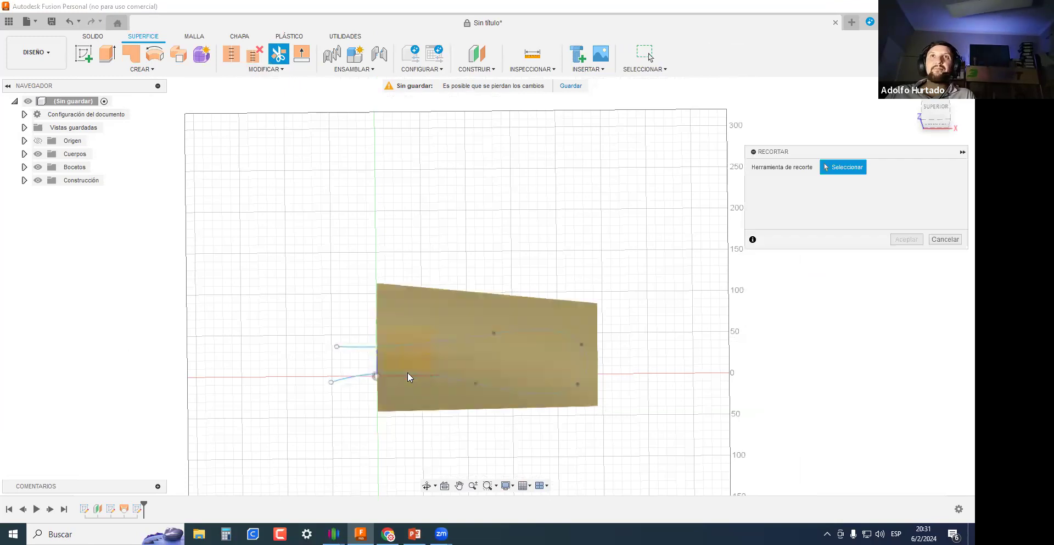
pyautogui.click(363, 347)
pyautogui.moveTo(666, 308)
pyautogui.keyDown('shift'); pyautogui.mouseDown(button='middle')
pyautogui.moveTo(666, 332)
pyautogui.moveTo(666, 312)
pyautogui.mouseUp(button='middle'); pyautogui.keyUp('shift')
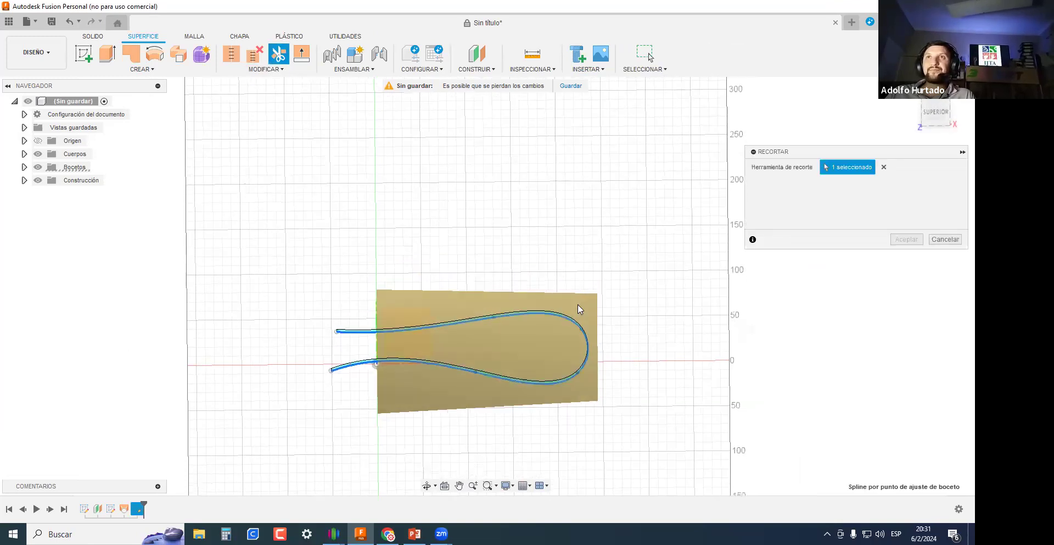
pyautogui.click(579, 310)
pyautogui.click(906, 239)
pyautogui.keyDown('shift'); pyautogui.moveTo(598, 387); pyautogui.dragTo(642, 392, button='middle'); pyautogui.keyUp('shift')
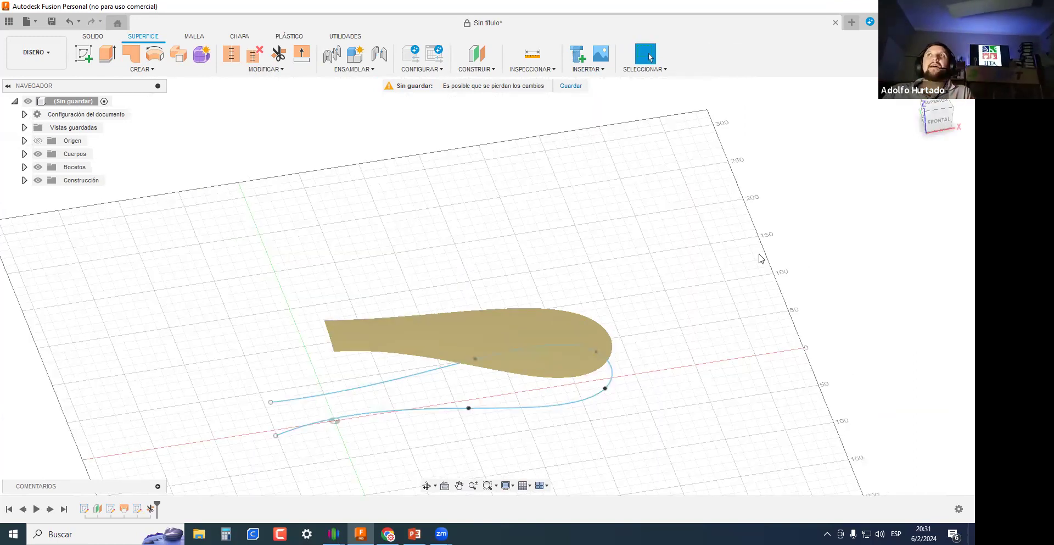
# Close the blade document without saving it.
pyautogui.click(836, 23)
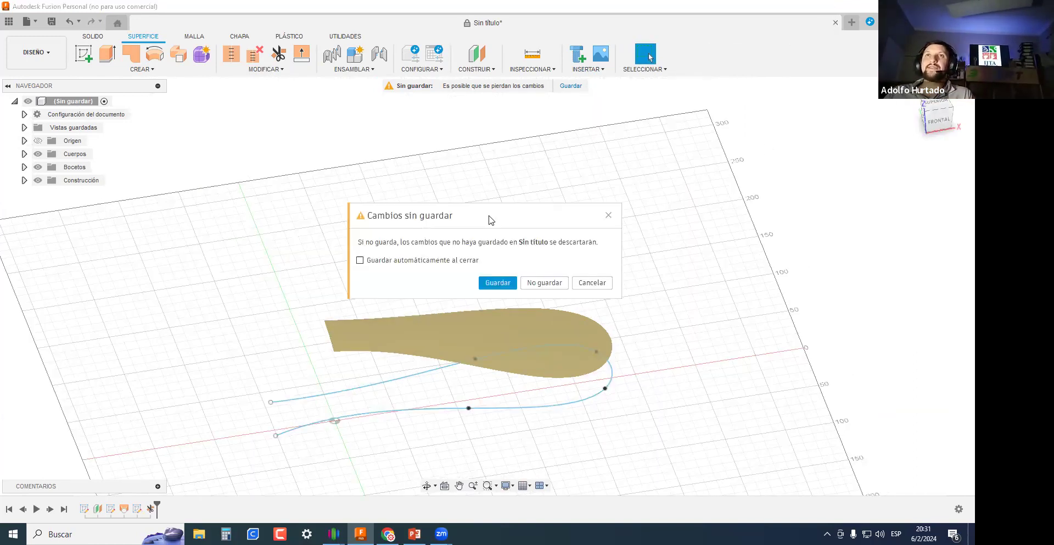
pyautogui.click(543, 283)
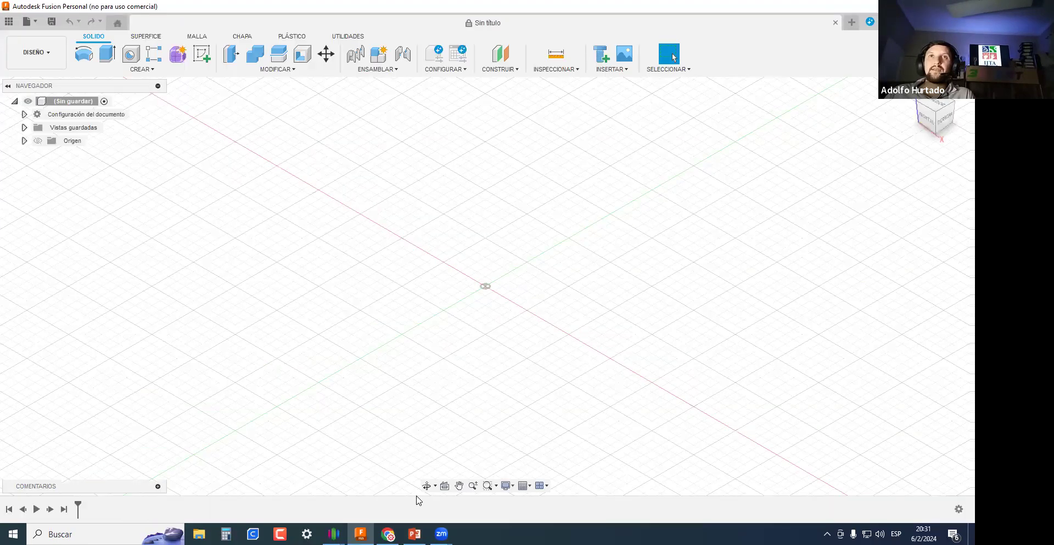
# Sketch two concentric circles at the origin on the horizontal plane, a small hub circle and an outer one about 167 mm in diameter.
pyautogui.click(202, 53)
pyautogui.click(527, 287)
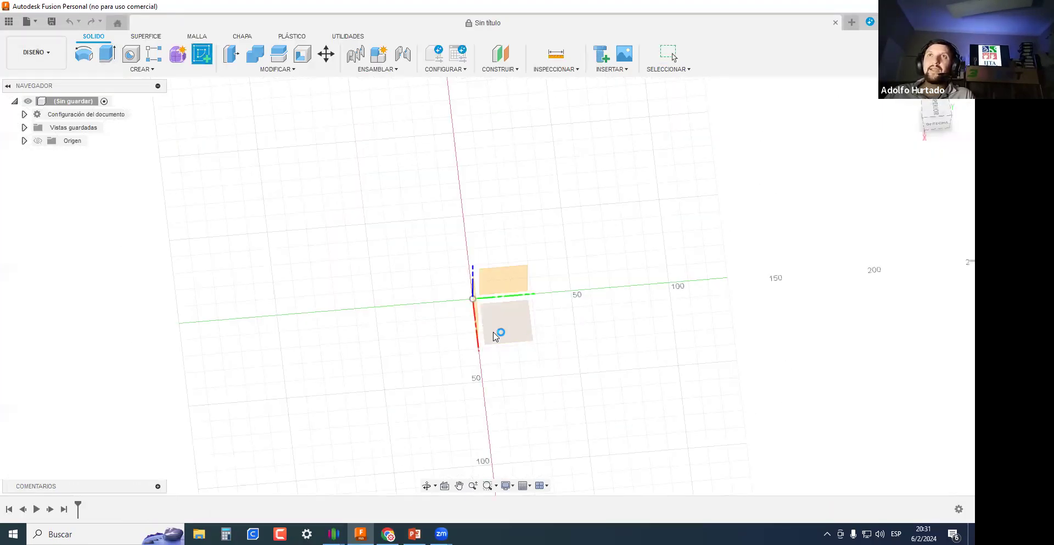
pyautogui.press('c')
pyautogui.click(485, 285)
pyautogui.click(527, 295)
pyautogui.moveTo(482, 321); pyautogui.dragTo(415, 316, button='middle')
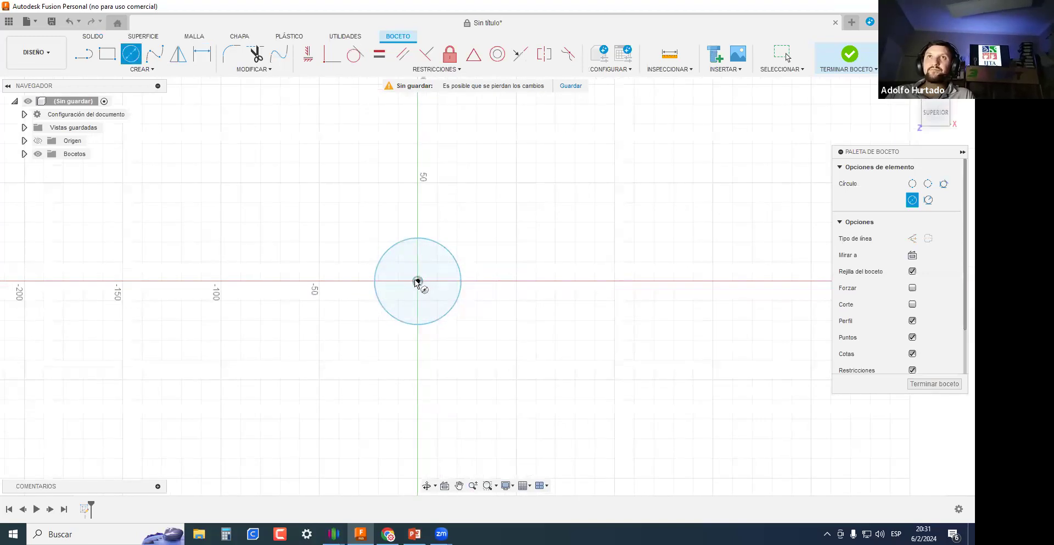
pyautogui.click(418, 281)
pyautogui.click(556, 186)
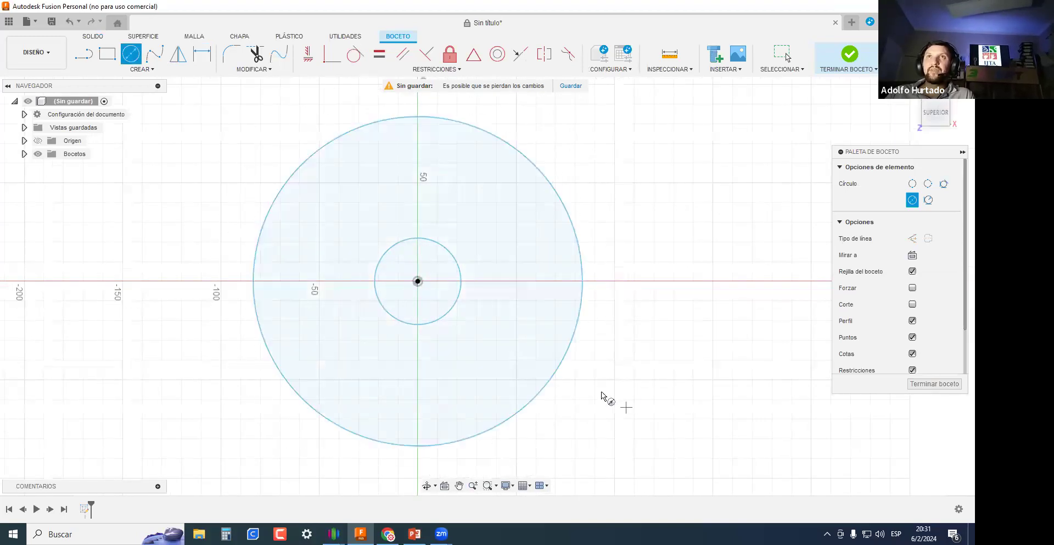
# Make the inner hub circle slightly smaller by reshaping it freehand, and finish the sketch.
pyautogui.scroll(-3, 598, 391)
pyautogui.keyDown('shift'); pyautogui.moveTo(553, 313); pyautogui.dragTo(556, 328, button='middle'); pyautogui.keyUp('shift')
pyautogui.moveTo(672, 342)
pyautogui.keyDown('shift'); pyautogui.mouseDown(button='middle')
pyautogui.moveTo(569, 363)
pyautogui.moveTo(593, 377)
pyautogui.moveTo(496, 319)
pyautogui.mouseUp(button='middle'); pyautogui.keyUp('shift')
pyautogui.scroll(3, 458, 329)
pyautogui.press('Escape')
pyautogui.click(454, 337)
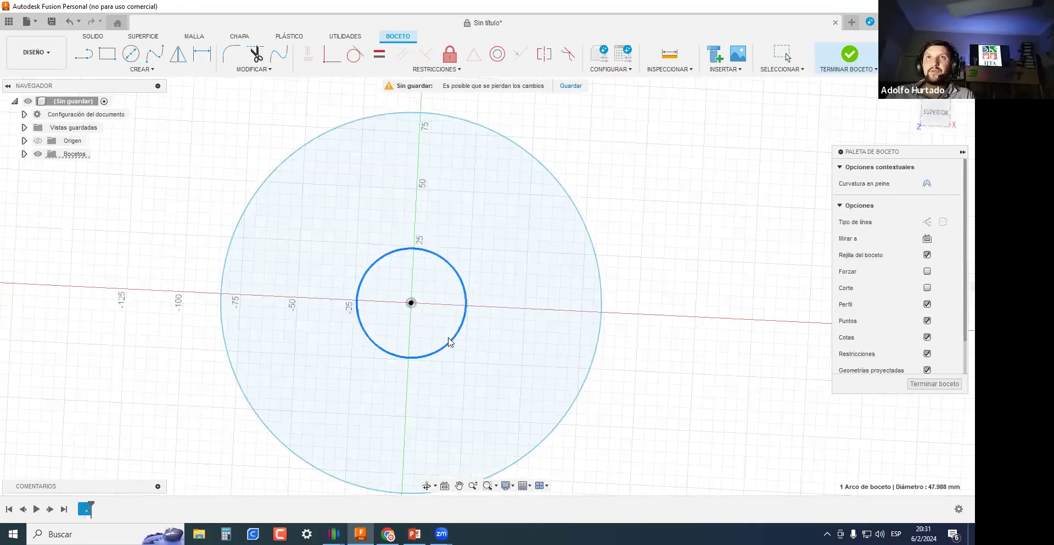
pyautogui.click(589, 372)
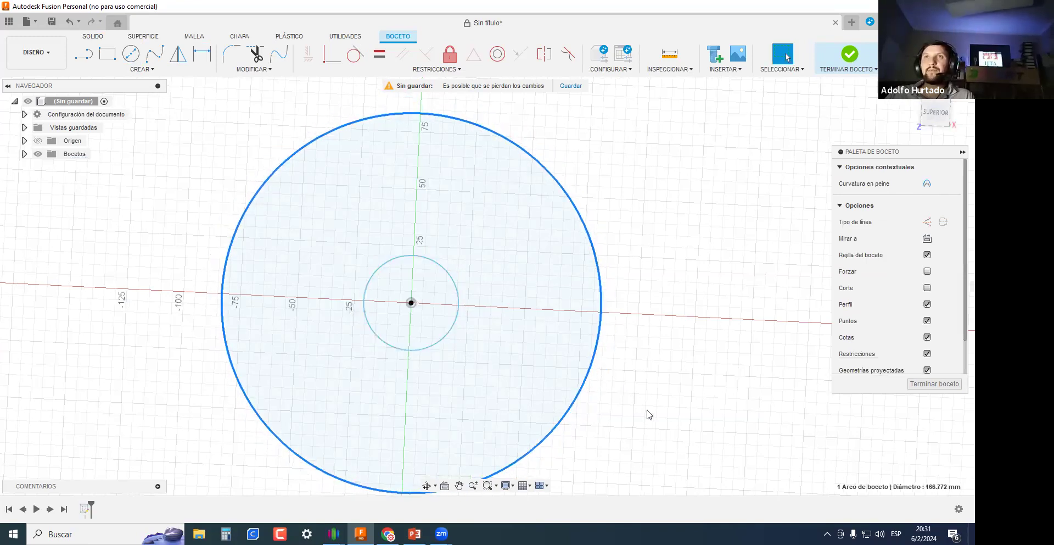
pyautogui.moveTo(676, 376)
pyautogui.keyDown('shift'); pyautogui.mouseDown(button='middle')
pyautogui.moveTo(701, 422)
pyautogui.moveTo(663, 388)
pyautogui.moveTo(699, 381)
pyautogui.moveTo(615, 351)
pyautogui.moveTo(900, 367)
pyautogui.mouseUp(button='middle'); pyautogui.keyUp('shift')
pyautogui.click(691, 413)
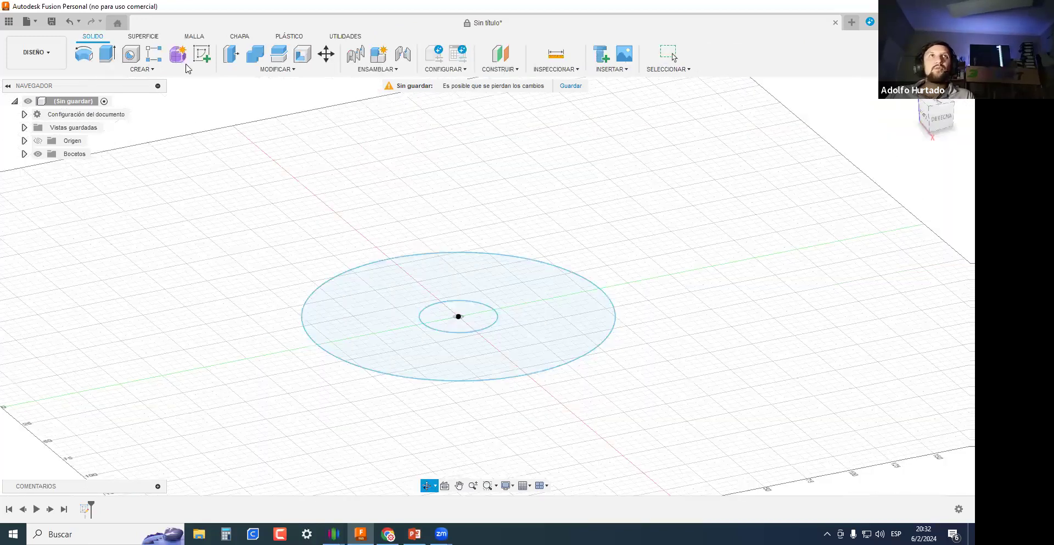
# Sketch a three-point spline arching above the origin on the vertical YZ plane, about 74 mm wide.
pyautogui.click(202, 54)
pyautogui.click(495, 283)
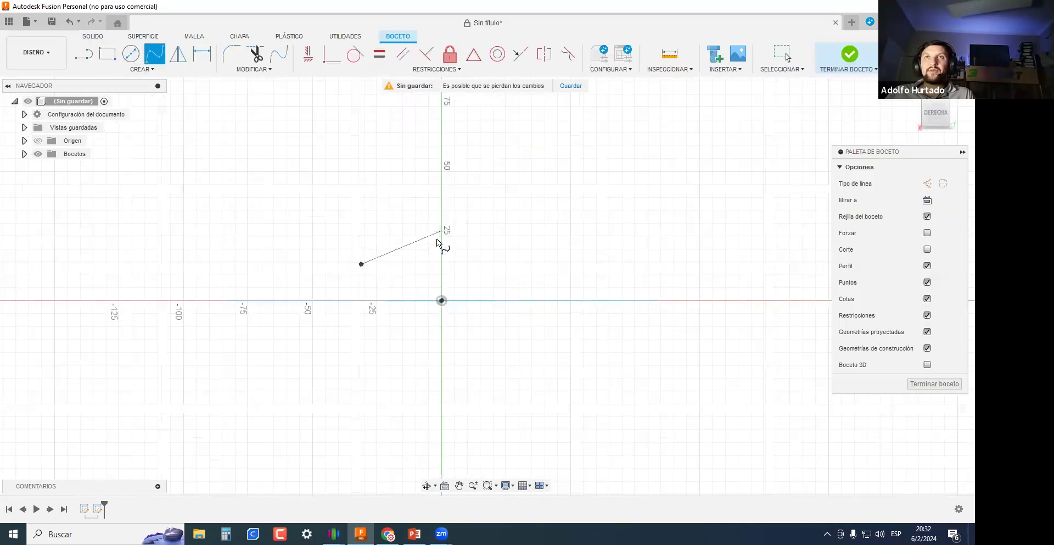
pyautogui.press('Escape')
pyautogui.press('Return')
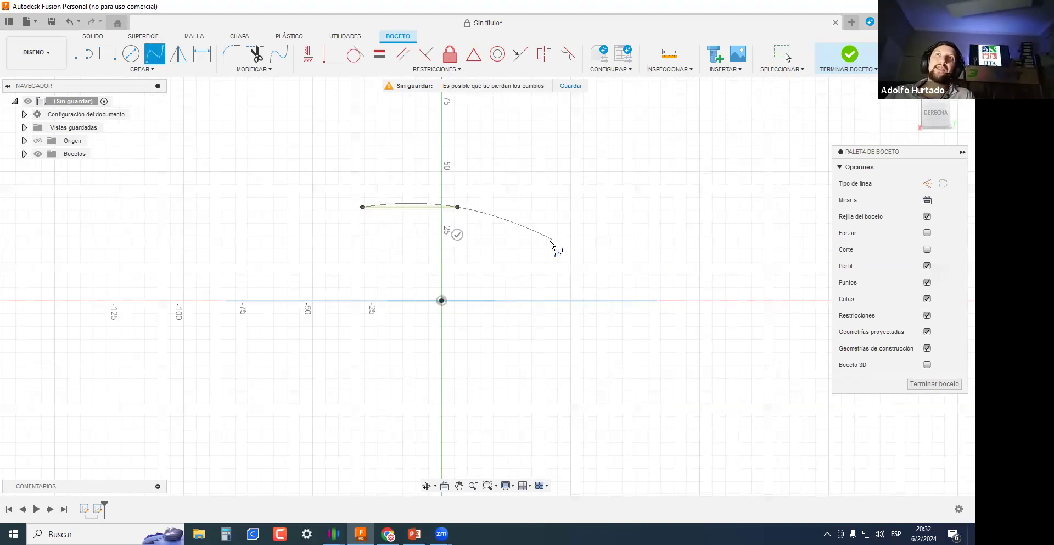
pyautogui.press('Escape')
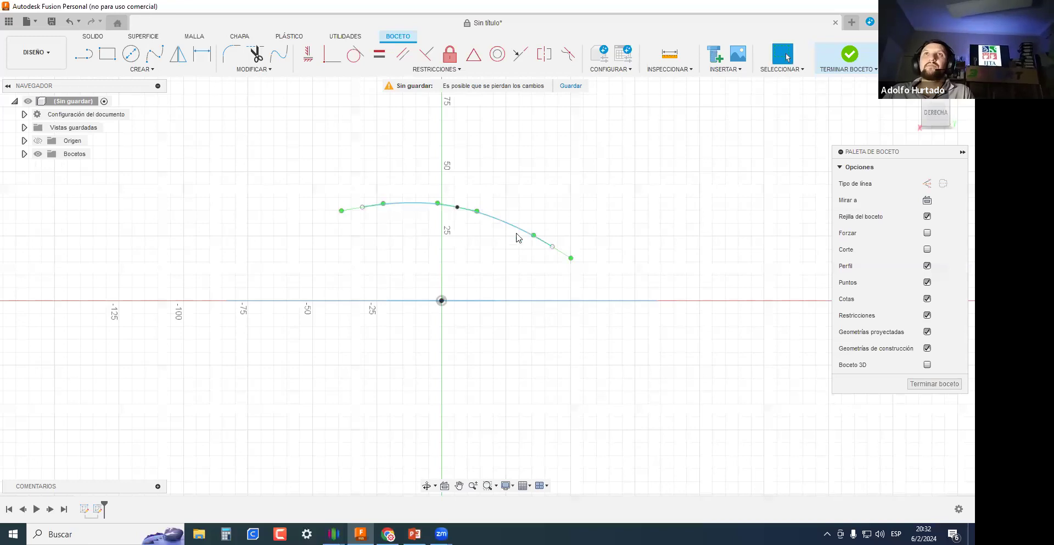
# Move the spline's end points to about Y -28, Z 37 mm and Y 39, Z 22 mm, and finish the sketch.
pyautogui.scroll(5, 442, 203)
pyautogui.moveTo(289, 211); pyautogui.dragTo(301, 207)
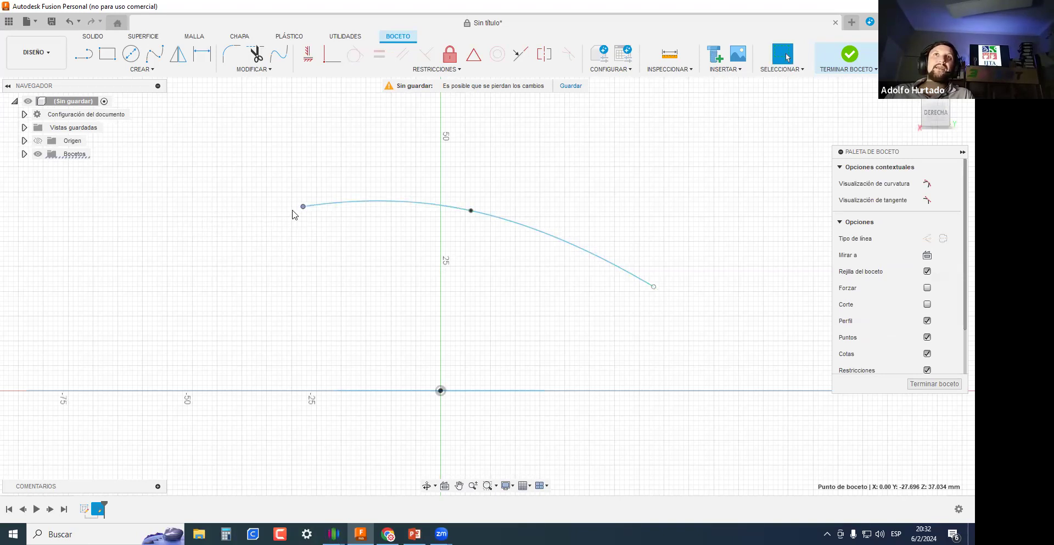
pyautogui.click(531, 228)
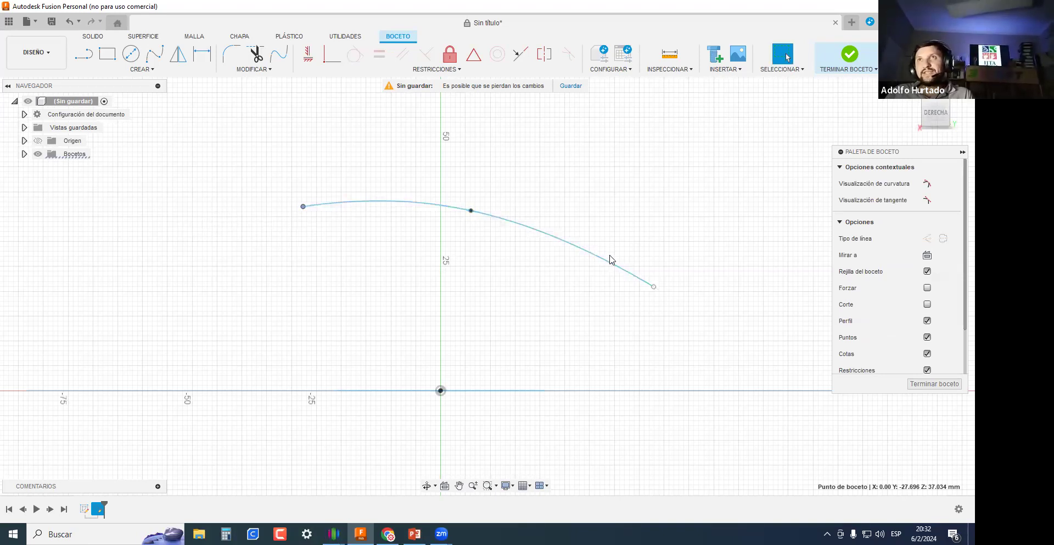
pyautogui.scroll(-3, 328, 313)
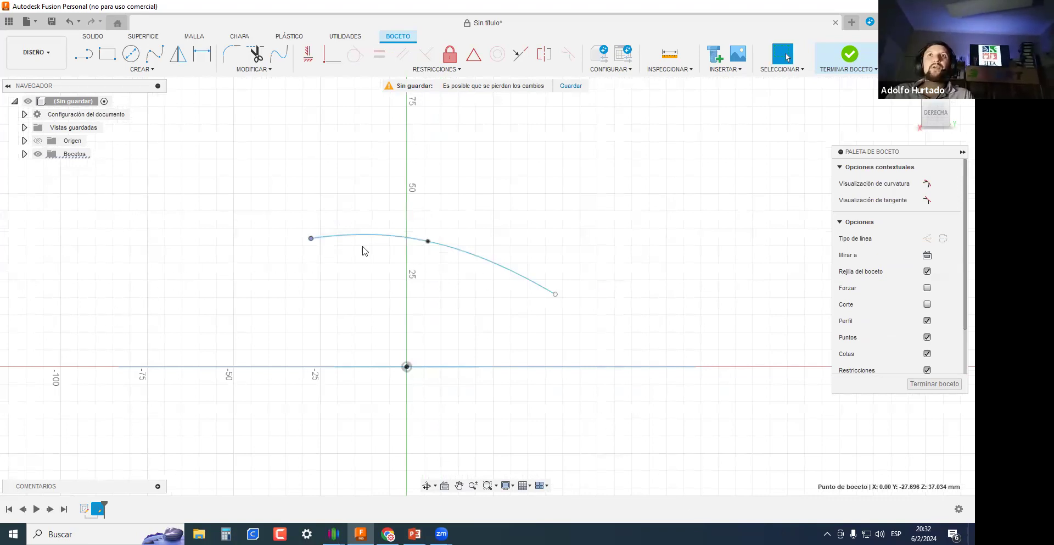
pyautogui.moveTo(556, 295)
pyautogui.mouseDown()
pyautogui.moveTo(524, 302)
pyautogui.moveTo(567, 295)
pyautogui.moveTo(545, 296)
pyautogui.mouseUp()
pyautogui.scroll(-4, 381, 329)
pyautogui.click(928, 384)
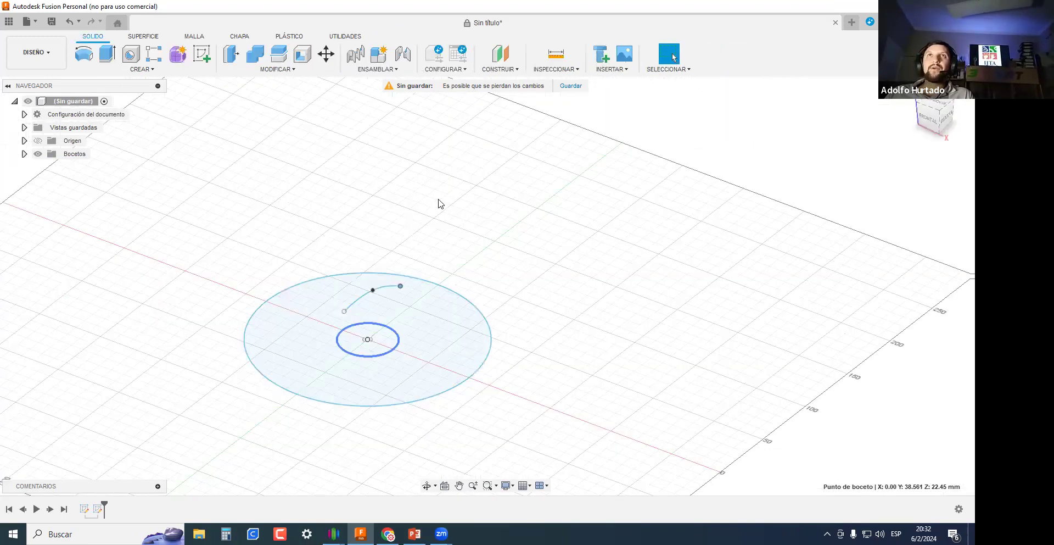
# Create a construction plane offset about 101 mm from the YZ plane, just beyond the outer circle.
pyautogui.click(504, 55)
pyautogui.click(392, 311)
pyautogui.moveTo(392, 311); pyautogui.dragTo(544, 404)
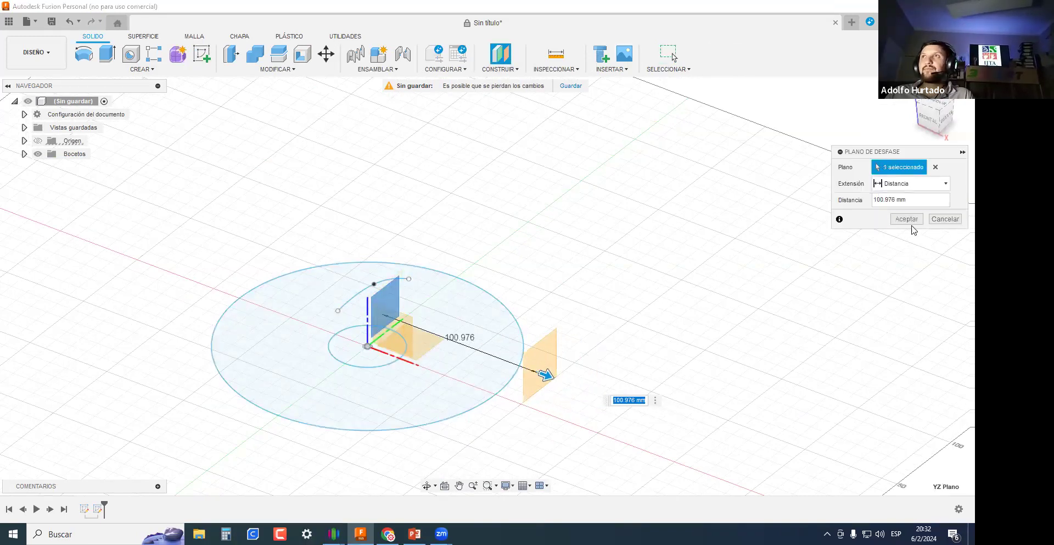
pyautogui.click(909, 219)
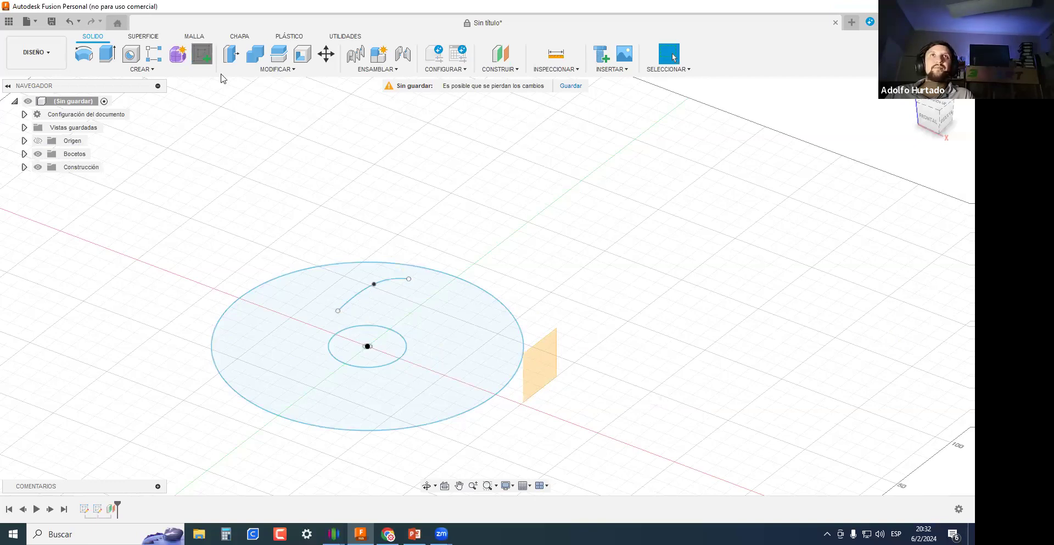
# Sketch a slightly shorter three-point spline on the offset plane, raise its first two points to just under the first spline, and finish the sketch.
pyautogui.click(548, 370)
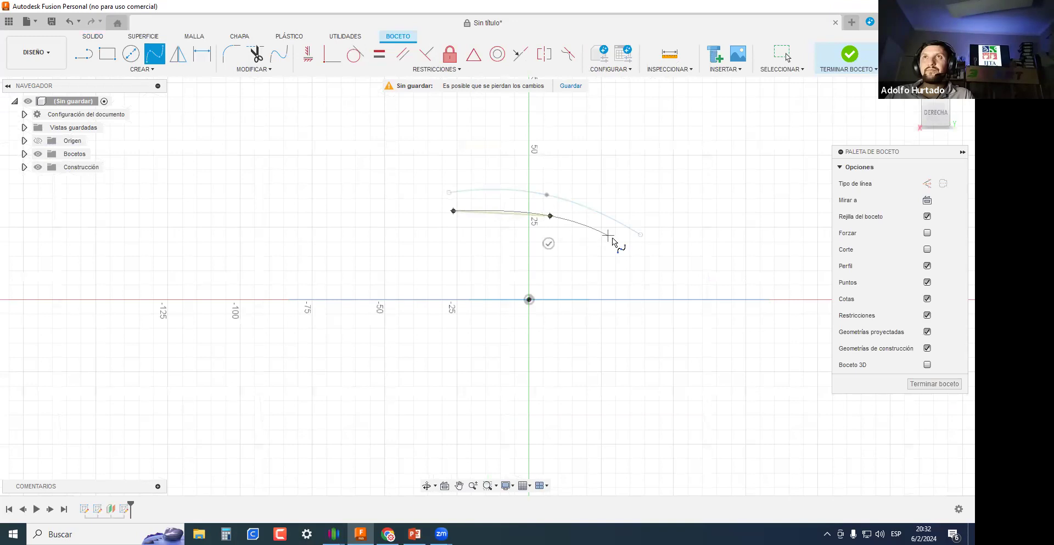
pyautogui.click(622, 249)
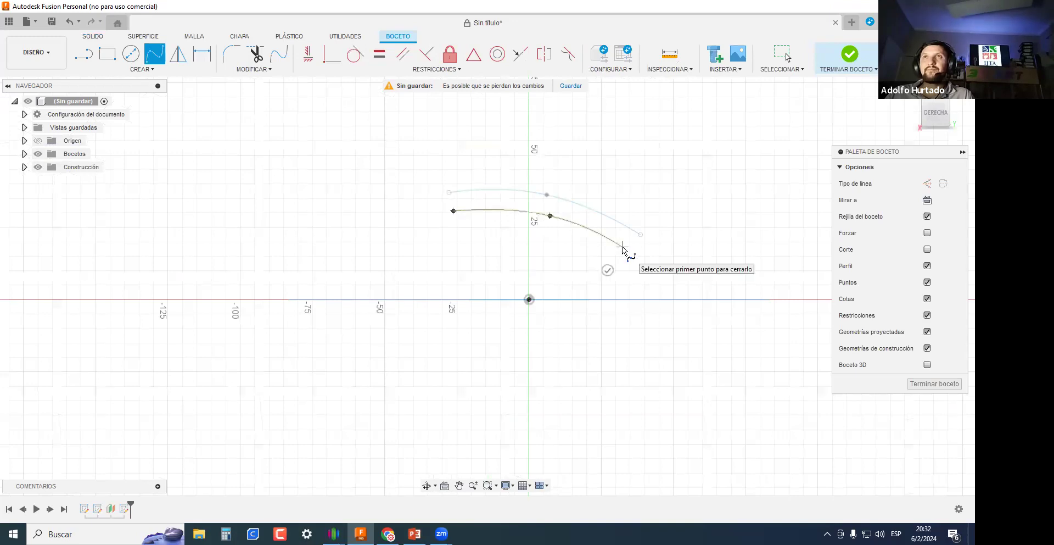
pyautogui.press('Escape')
pyautogui.moveTo(452, 212); pyautogui.dragTo(464, 201)
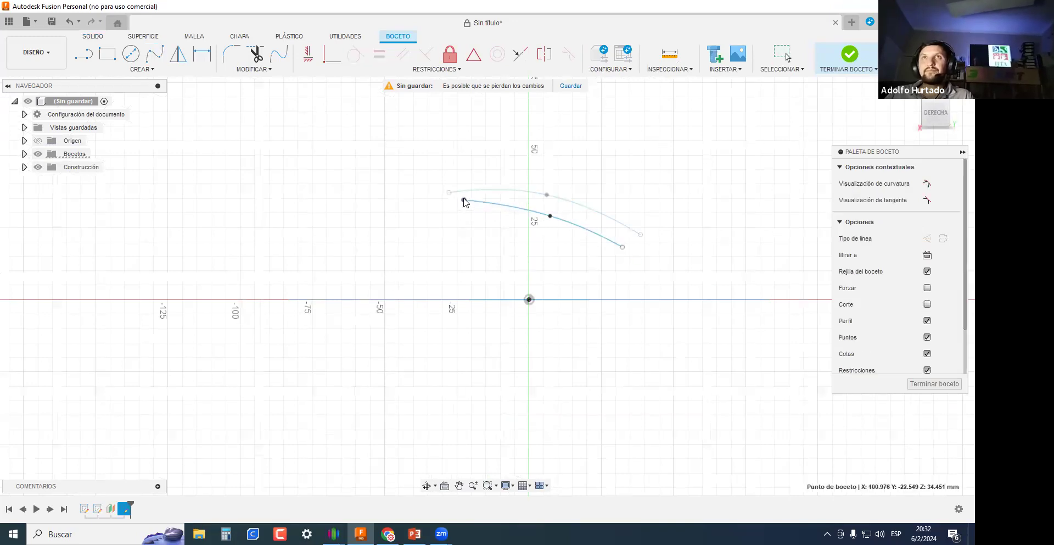
pyautogui.moveTo(551, 216); pyautogui.dragTo(550, 204)
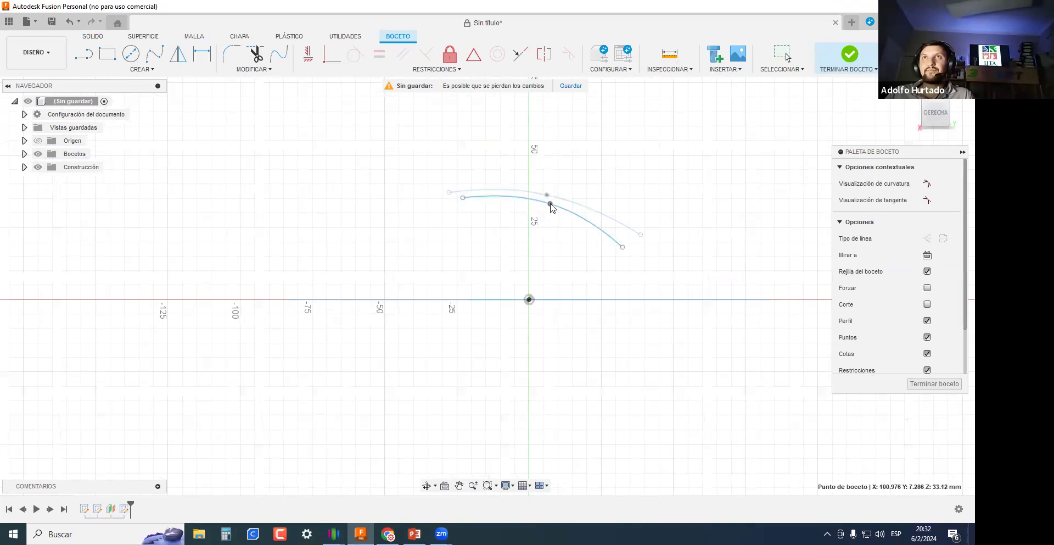
pyautogui.click(934, 384)
# Loft a surface between the two splines as a new body.
pyautogui.moveTo(483, 273)
pyautogui.keyDown('shift'); pyautogui.mouseDown(button='middle')
pyautogui.moveTo(553, 287)
pyautogui.moveTo(666, 228)
pyautogui.mouseUp(button='middle'); pyautogui.keyUp('shift')
pyautogui.click(667, 227)
pyautogui.scroll(-1, 549, 396)
pyautogui.click(497, 375)
pyautogui.keyDown('shift'); pyautogui.moveTo(496, 375); pyautogui.dragTo(450, 362, button='middle'); pyautogui.keyUp('shift')
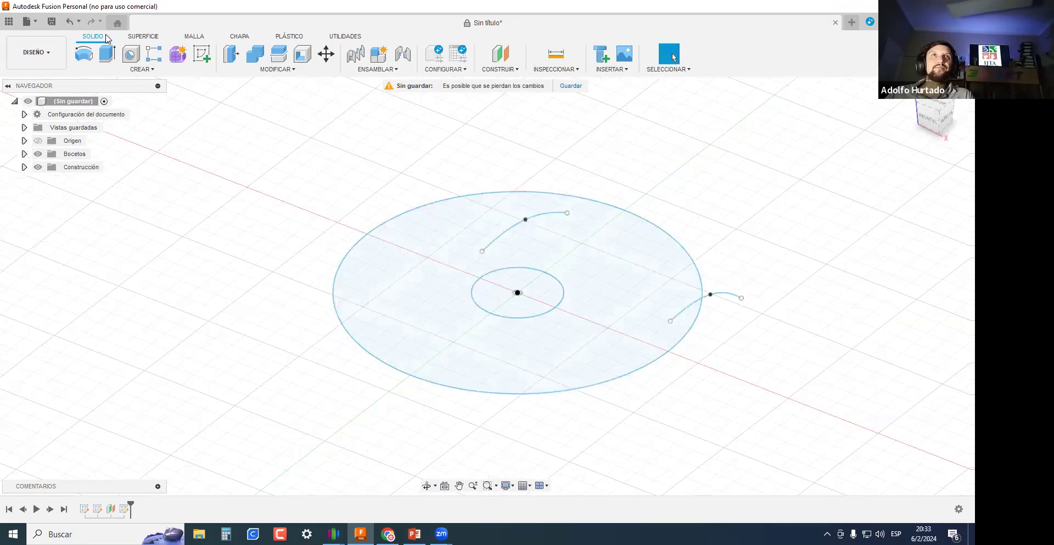
pyautogui.click(146, 37)
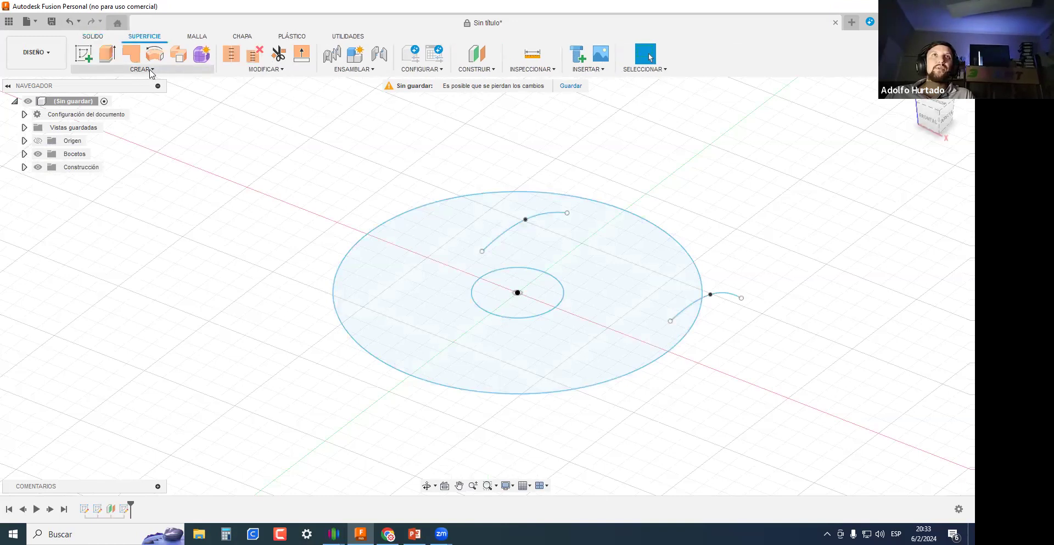
pyautogui.click(144, 70)
pyautogui.click(99, 159)
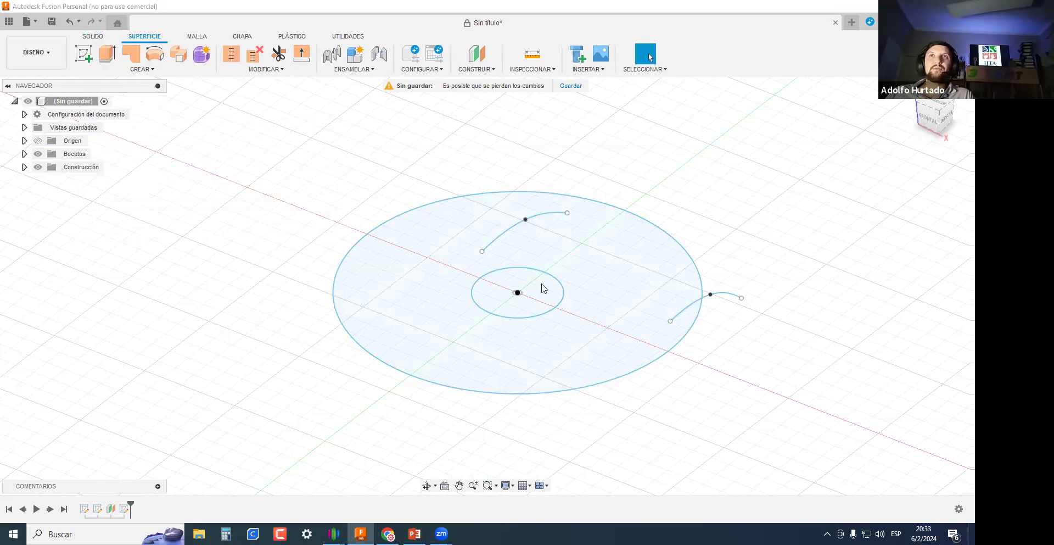
pyautogui.click(505, 233)
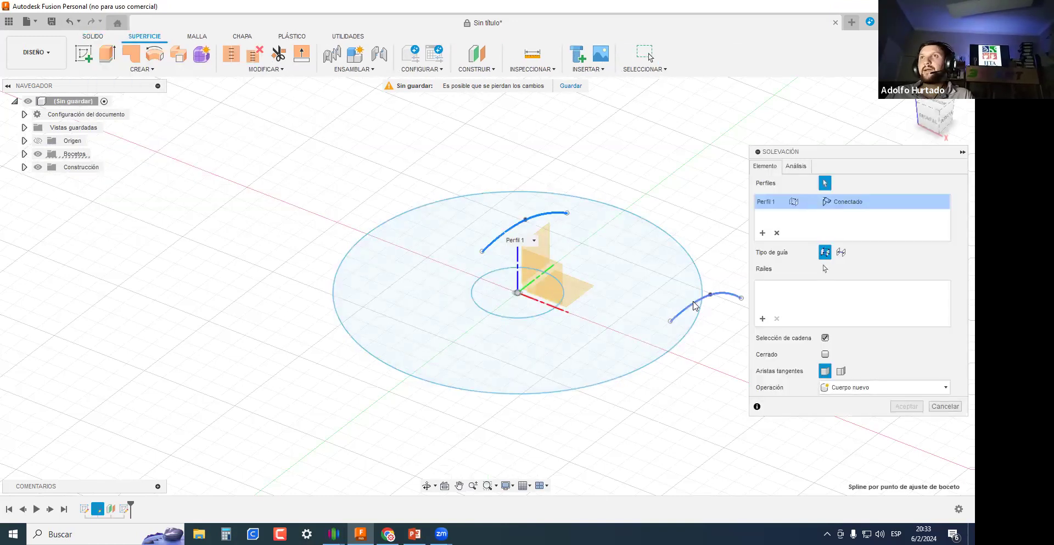
pyautogui.click(690, 307)
pyautogui.click(906, 407)
# Edit the circle sketch, adding an open blade-shaped spline that runs from inside the hub circle out near the outer circle and back.
pyautogui.keyDown('shift'); pyautogui.moveTo(718, 361); pyautogui.dragTo(841, 444, button='middle'); pyautogui.keyUp('shift')
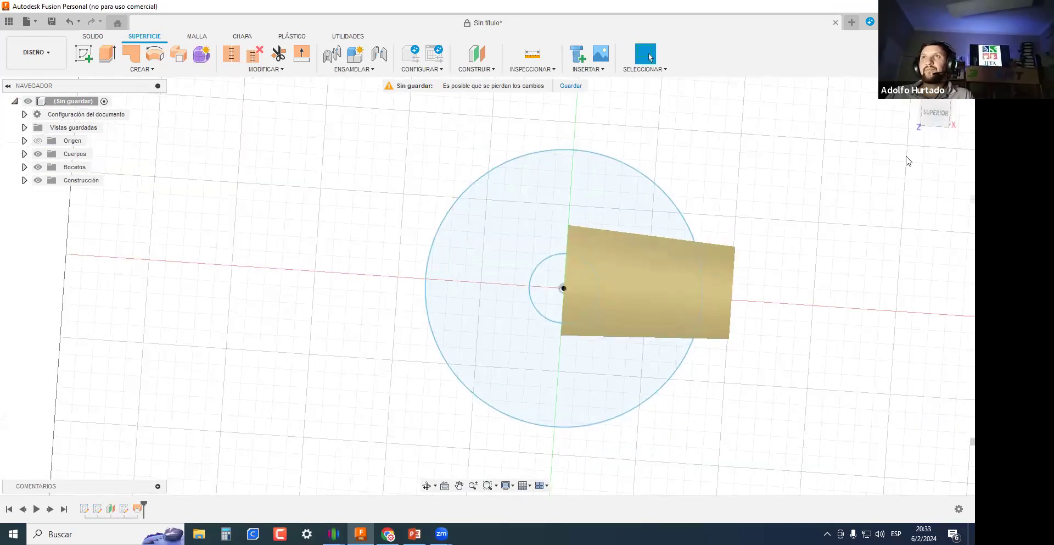
pyautogui.click(938, 110)
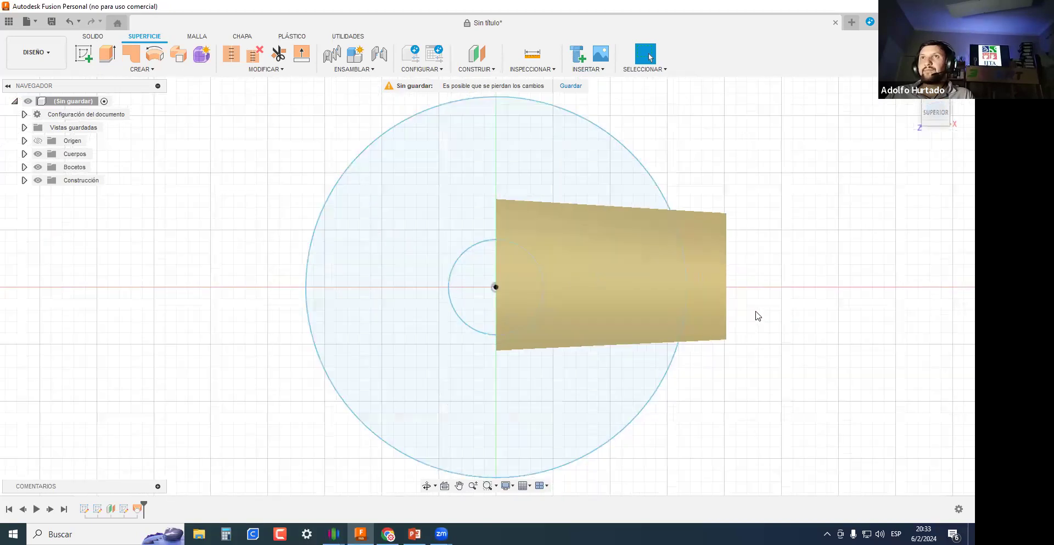
pyautogui.scroll(-3, 761, 330)
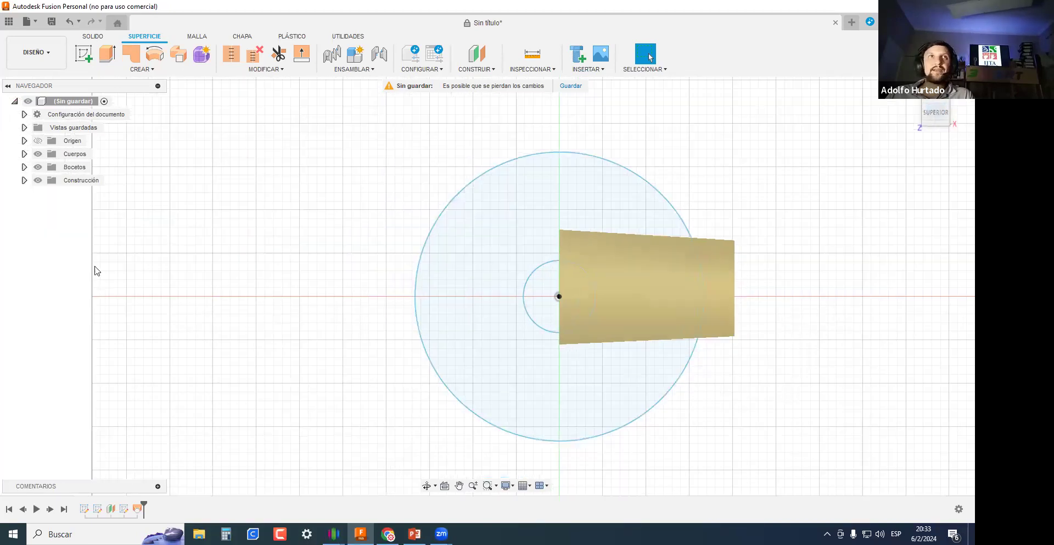
pyautogui.keyDown('shift'); pyautogui.moveTo(95, 270); pyautogui.dragTo(47, 193, button='middle'); pyautogui.keyUp('shift')
pyautogui.click(23, 167)
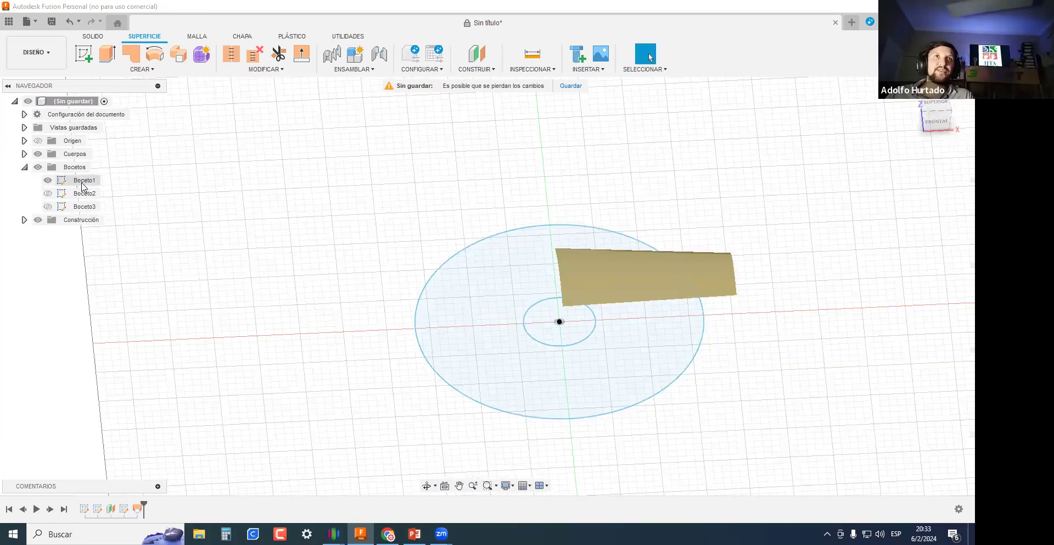
pyautogui.click(48, 180)
pyautogui.click(48, 181)
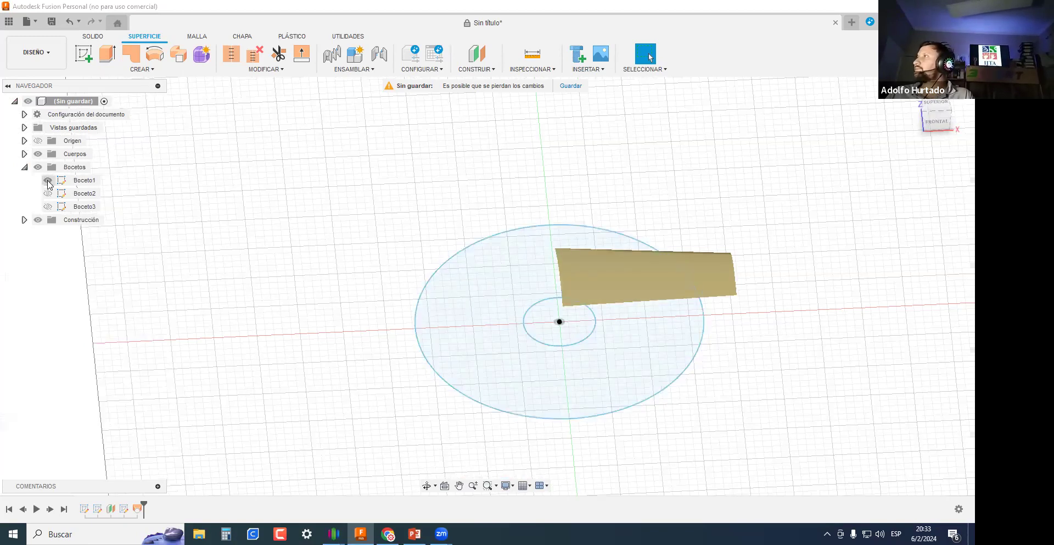
pyautogui.click(78, 181)
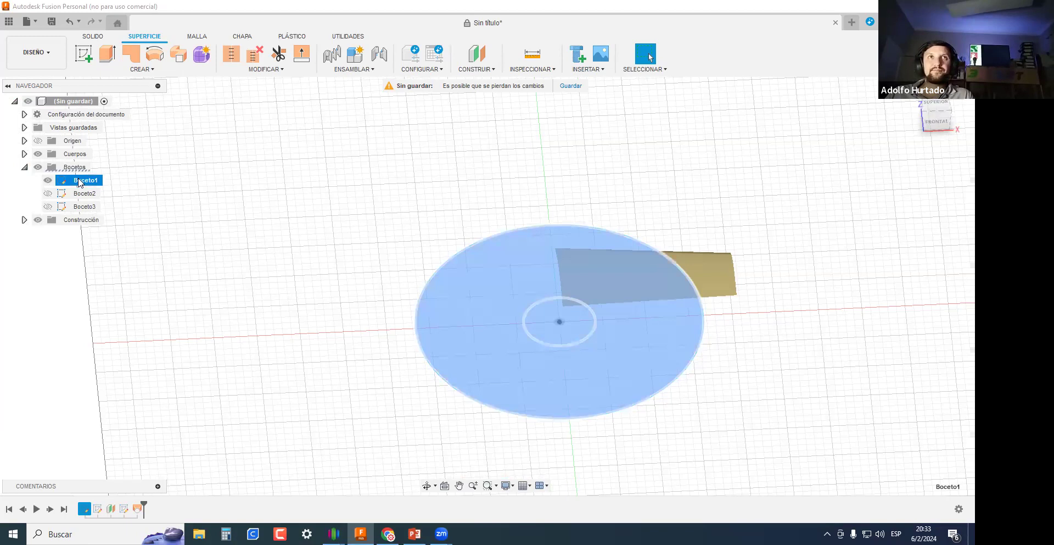
pyautogui.doubleClick(473, 308)
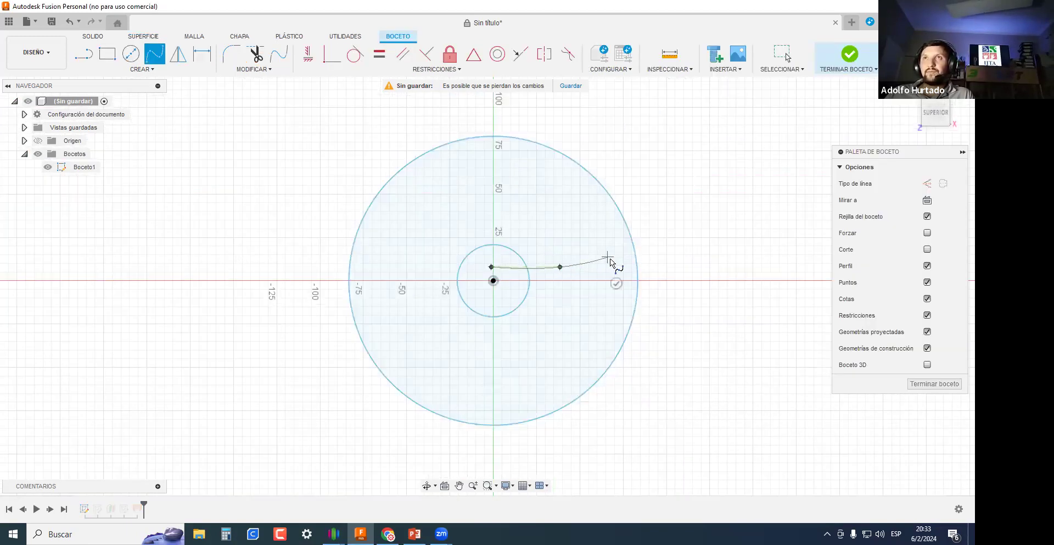
pyautogui.click(629, 301)
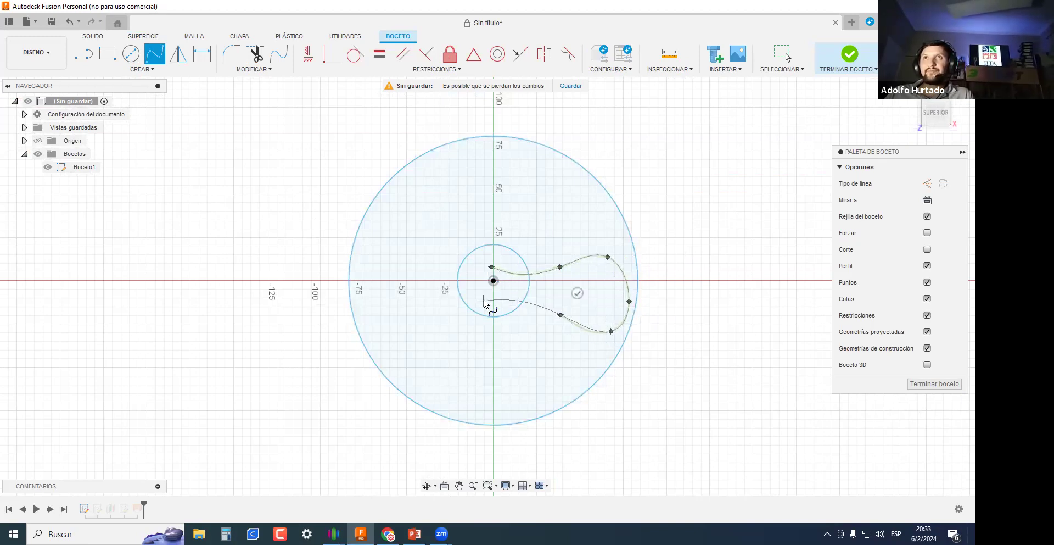
pyautogui.doubleClick(484, 301)
# Widen and square off the blade outline's tip just inside the outer circle by moving its fit points, and finish the sketch.
pyautogui.scroll(2, 595, 294)
pyautogui.scroll(3, 633, 291)
pyautogui.click(648, 254)
pyautogui.moveTo(654, 248); pyautogui.dragTo(659, 244)
pyautogui.moveTo(574, 175)
pyautogui.mouseDown()
pyautogui.moveTo(576, 217)
pyautogui.moveTo(609, 204)
pyautogui.moveTo(658, 226)
pyautogui.mouseUp()
pyautogui.moveTo(644, 320); pyautogui.dragTo(652, 345)
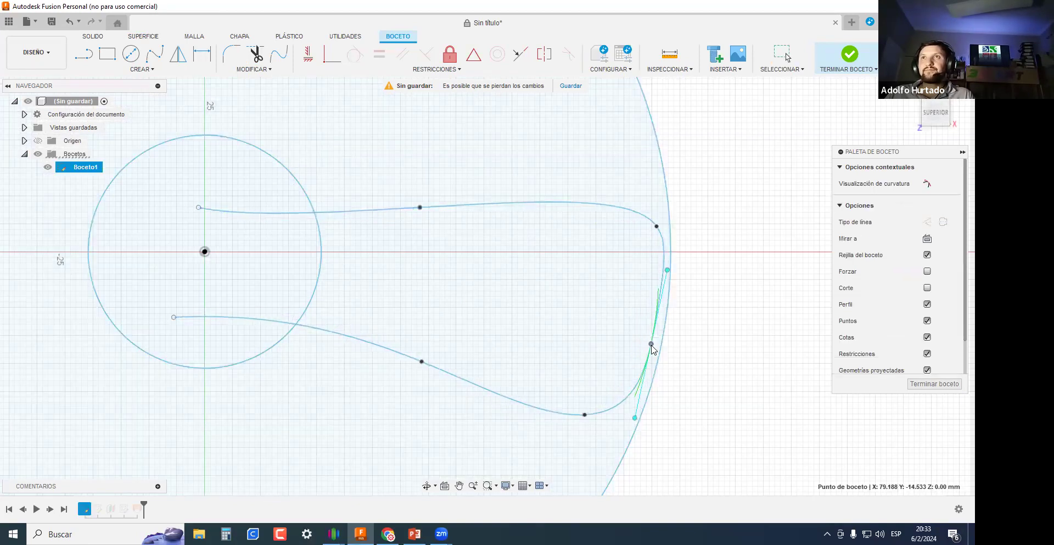
pyautogui.click(937, 385)
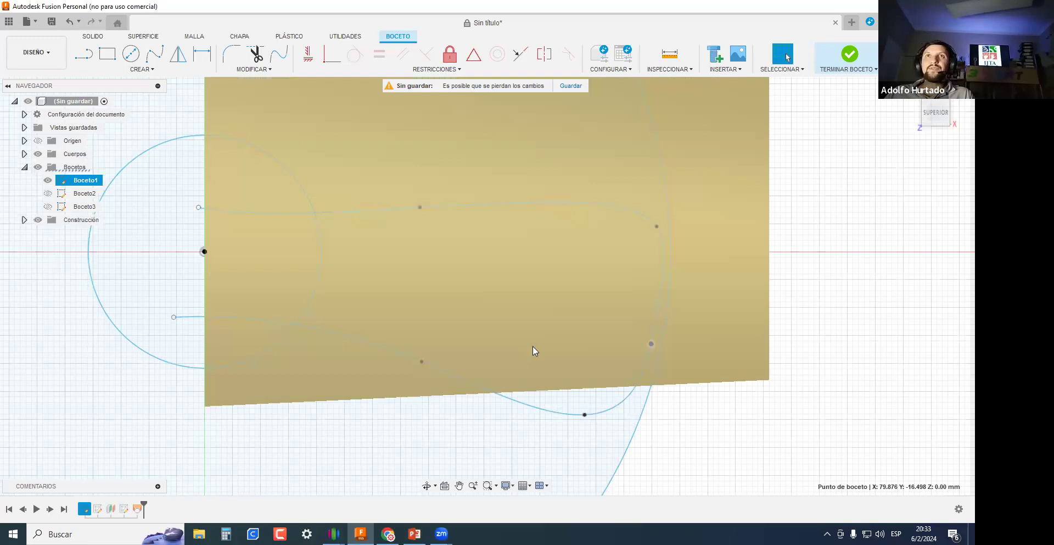
# Move the blade outline's lowest fit point to about X 68, Y -23 mm so the tip lies within the lofted surface.
pyautogui.keyDown('shift'); pyautogui.moveTo(719, 404); pyautogui.dragTo(686, 433, button='middle'); pyautogui.keyUp('shift')
pyautogui.click(936, 113)
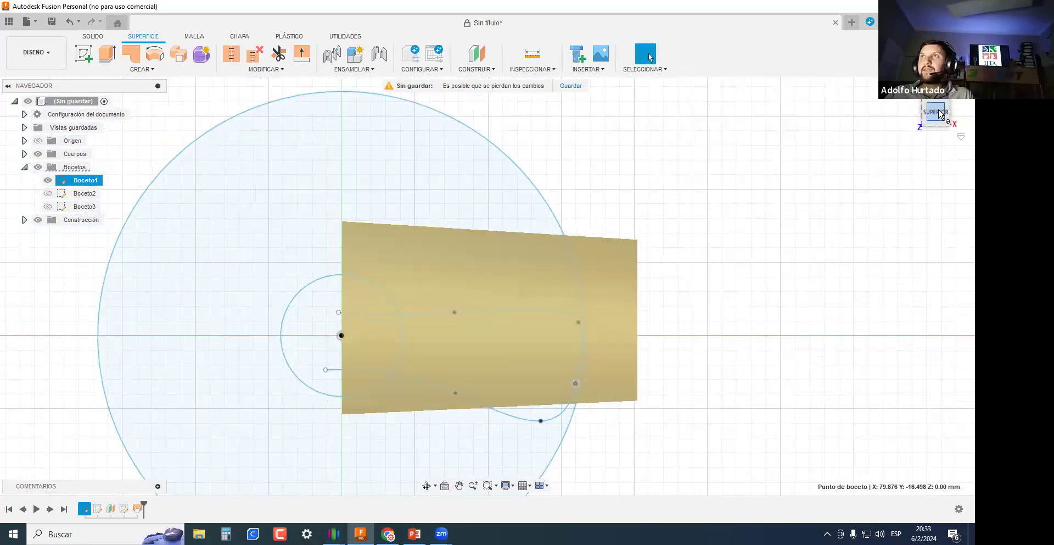
pyautogui.scroll(3, 460, 389)
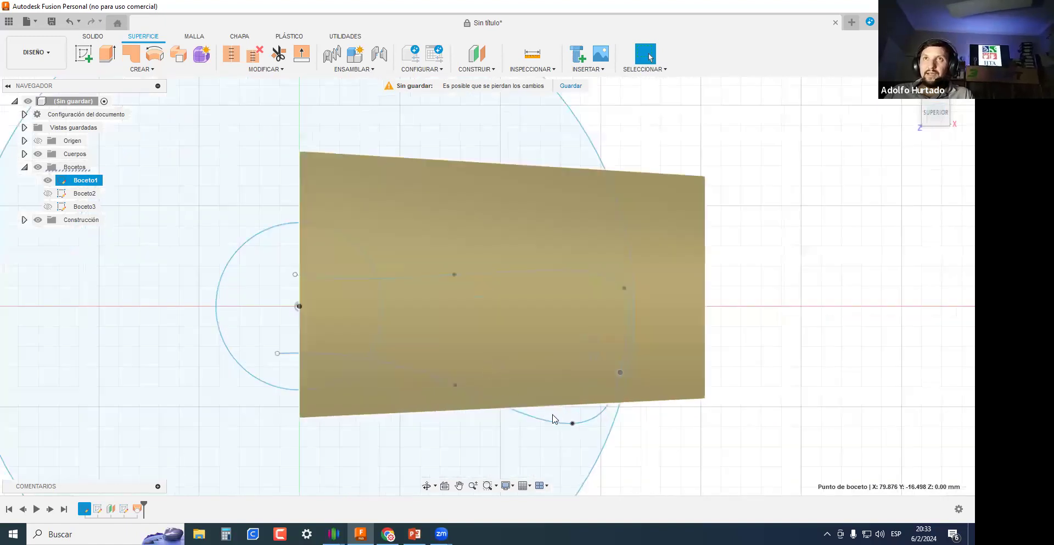
pyautogui.moveTo(600, 431); pyautogui.dragTo(600, 405)
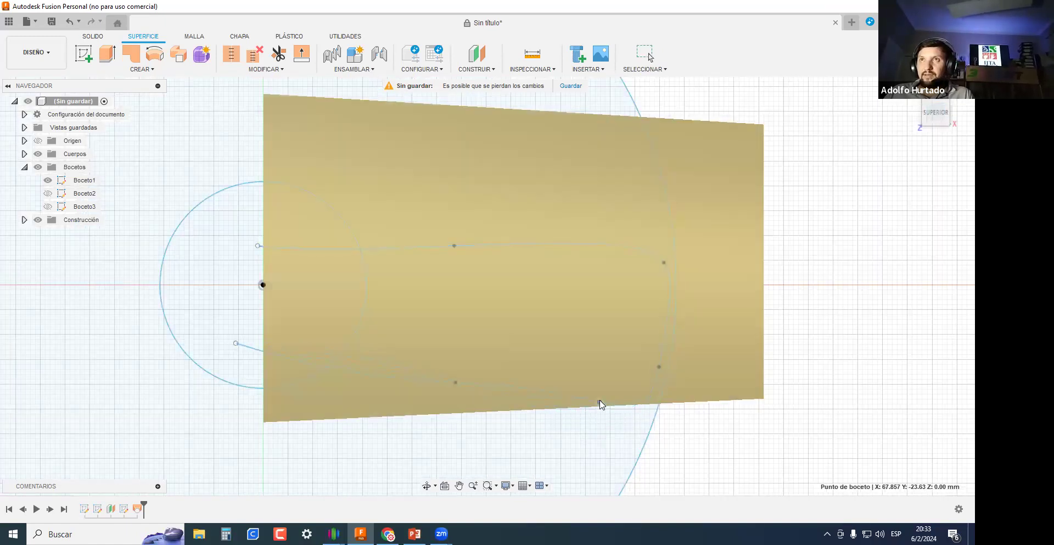
pyautogui.press('Escape')
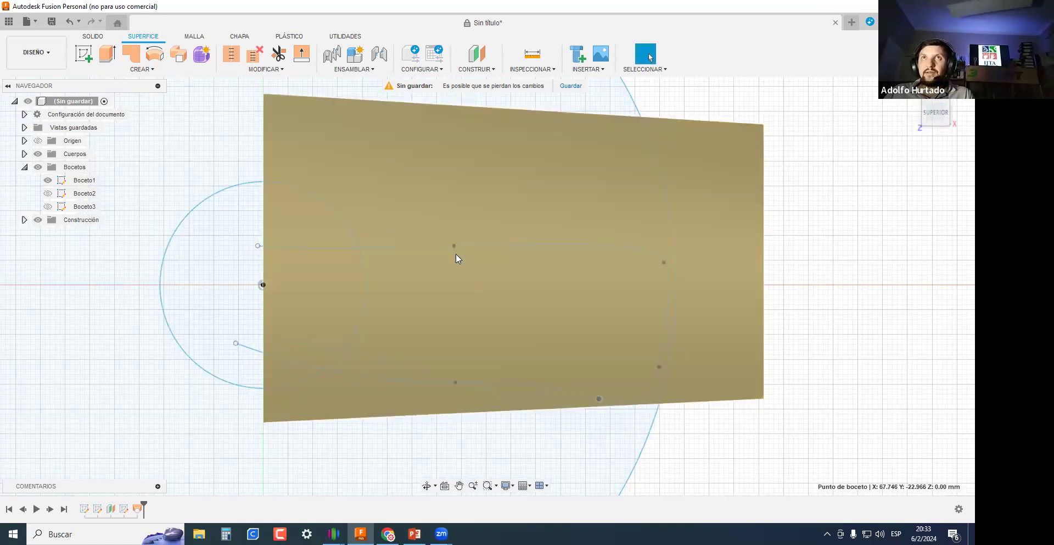
# Move the middle fit point of the blade outline's lower edge to about X 35, Y -12 mm and check the outline from above.
pyautogui.scroll(-2, 521, 418)
pyautogui.scroll(-1, 520, 417)
pyautogui.keyDown('shift'); pyautogui.moveTo(518, 366); pyautogui.dragTo(478, 434, button='middle'); pyautogui.keyUp('shift')
pyautogui.moveTo(473, 418); pyautogui.dragTo(466, 400)
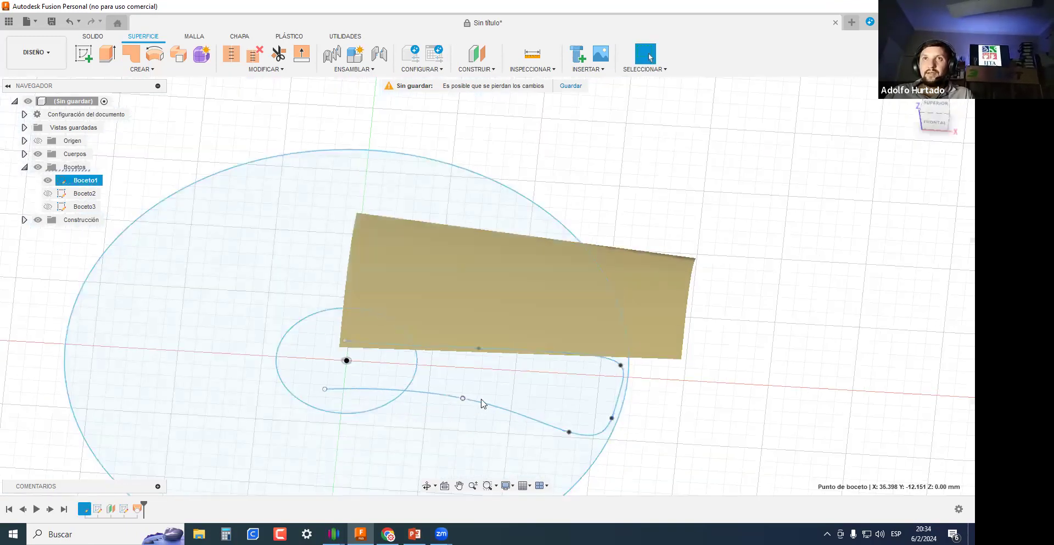
pyautogui.scroll(-2, 693, 302)
pyautogui.click(940, 110)
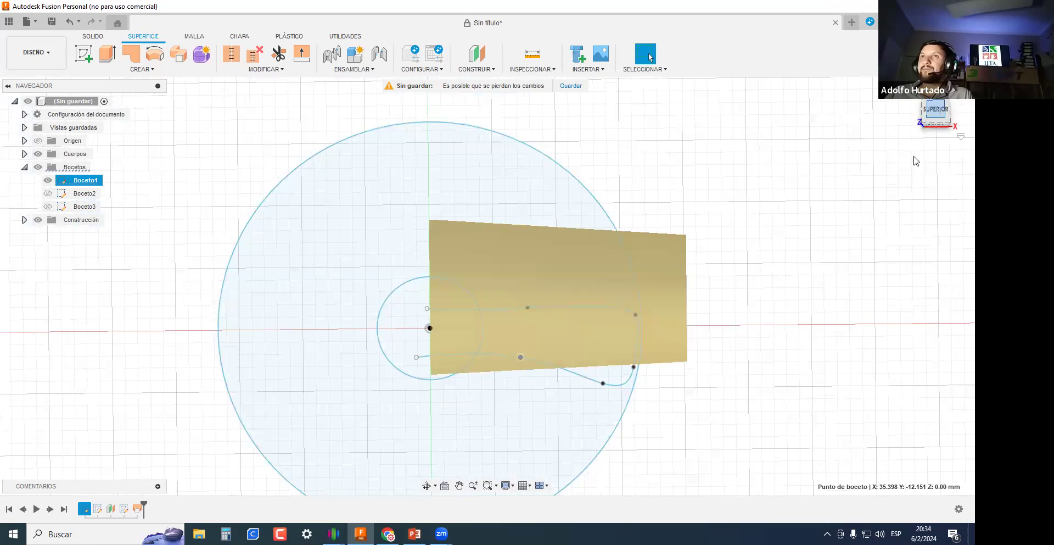
pyautogui.scroll(5, 561, 318)
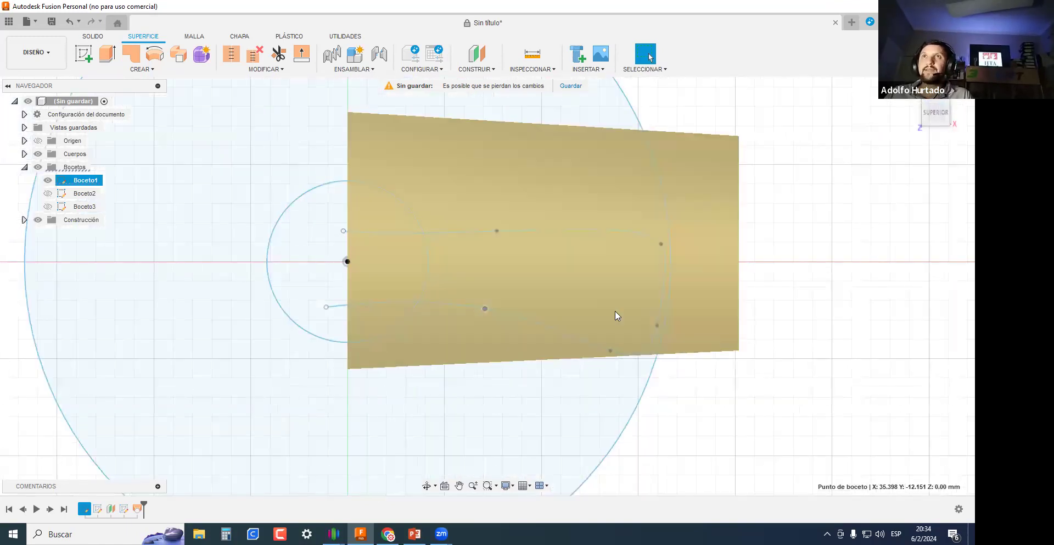
pyautogui.scroll(3, 632, 359)
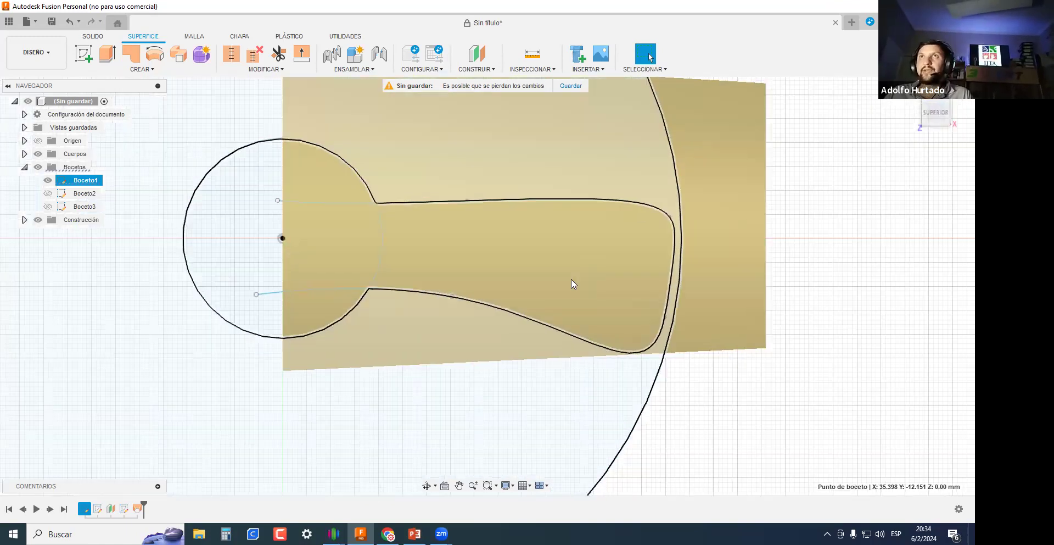
# Raise the middle fit point of the blade outline's lower edge slightly and check the outline against the lofted surface.
pyautogui.scroll(-5, 477, 246)
pyautogui.scroll(1, 487, 226)
pyautogui.scroll(3, 488, 229)
pyautogui.keyDown('shift'); pyautogui.moveTo(488, 343); pyautogui.dragTo(504, 287, button='middle'); pyautogui.keyUp('shift')
pyautogui.scroll(-2, 503, 287)
pyautogui.moveTo(461, 286); pyautogui.dragTo(461, 279)
pyautogui.keyDown('shift'); pyautogui.moveTo(811, 228); pyautogui.dragTo(932, 108, button='middle'); pyautogui.keyUp('shift')
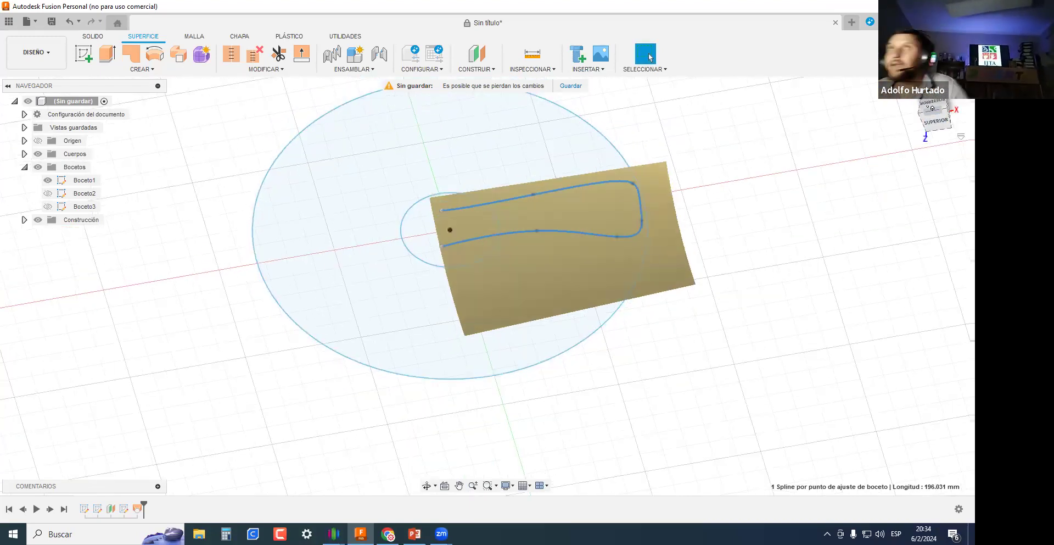
pyautogui.keyDown('shift'); pyautogui.moveTo(759, 233); pyautogui.dragTo(943, 110, button='middle'); pyautogui.keyUp('shift')
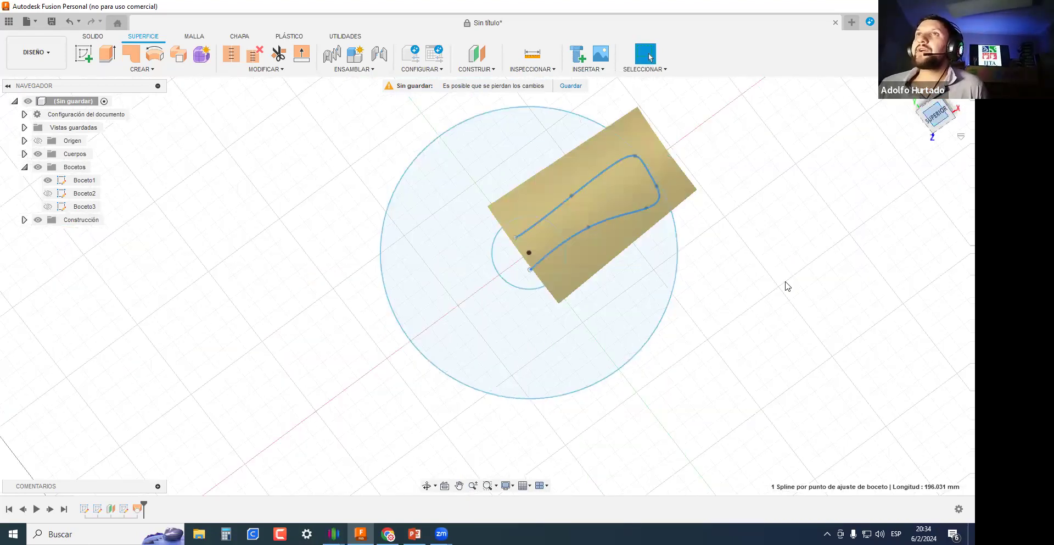
# Trim the lofted surface with the blade outline spline, removing the region outside the outline.
pyautogui.scroll(3, 593, 341)
pyautogui.scroll(-2, 485, 241)
pyautogui.click(267, 70)
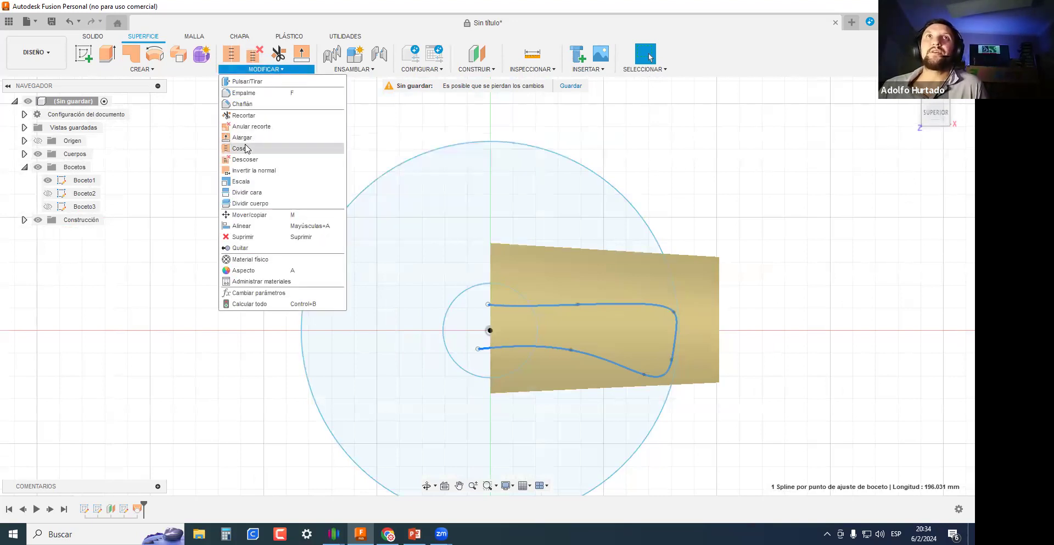
pyautogui.click(242, 116)
pyautogui.keyDown('shift'); pyautogui.moveTo(756, 430); pyautogui.dragTo(850, 399, button='middle'); pyautogui.keyUp('shift')
pyautogui.scroll(3, 816, 391)
pyautogui.scroll(-4, 840, 396)
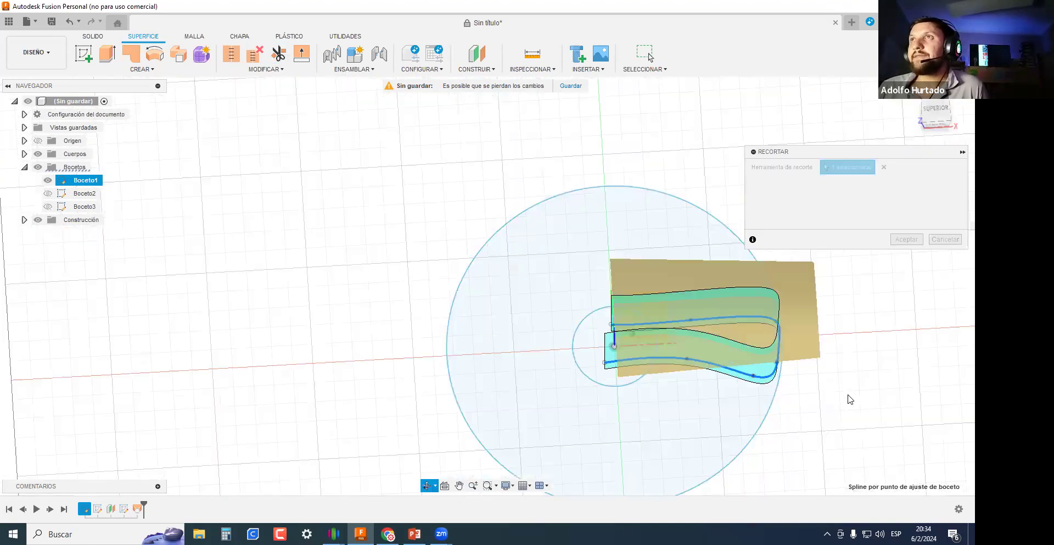
pyautogui.click(809, 339)
pyautogui.moveTo(855, 340)
pyautogui.keyDown('shift'); pyautogui.mouseDown(button='middle')
pyautogui.moveTo(859, 324)
pyautogui.moveTo(819, 341)
pyautogui.moveTo(723, 255)
pyautogui.moveTo(694, 245)
pyautogui.moveTo(727, 240)
pyautogui.moveTo(807, 279)
pyautogui.moveTo(684, 363)
pyautogui.moveTo(677, 305)
pyautogui.moveTo(695, 365)
pyautogui.moveTo(673, 368)
pyautogui.mouseUp(button='middle'); pyautogui.keyUp('shift')
pyautogui.click(910, 240)
# Create a circular pattern of the trimmed blade body around the vertical axis at the hub centre, with 5 instances over the full circle.
pyautogui.scroll(3, 707, 367)
pyautogui.scroll(-3, 673, 367)
pyautogui.keyDown('shift'); pyautogui.moveTo(760, 388); pyautogui.dragTo(736, 349, button='middle'); pyautogui.keyUp('shift')
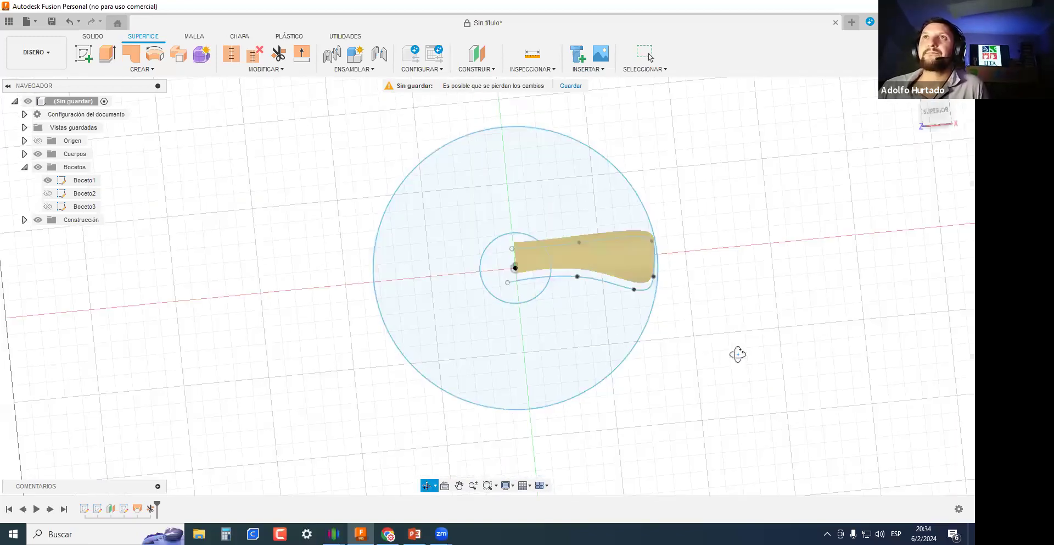
pyautogui.click(142, 68)
pyautogui.moveTo(104, 204)
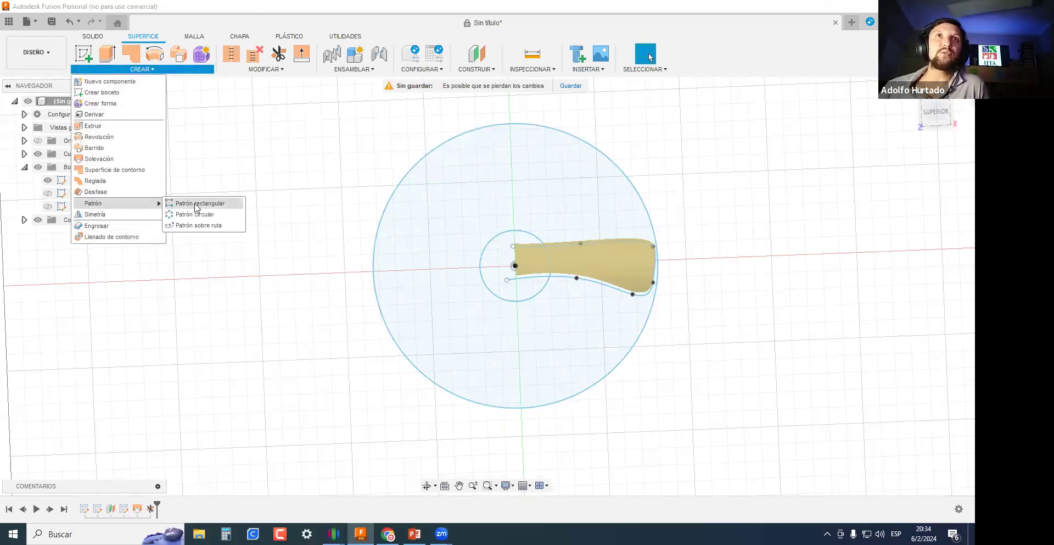
pyautogui.click(196, 215)
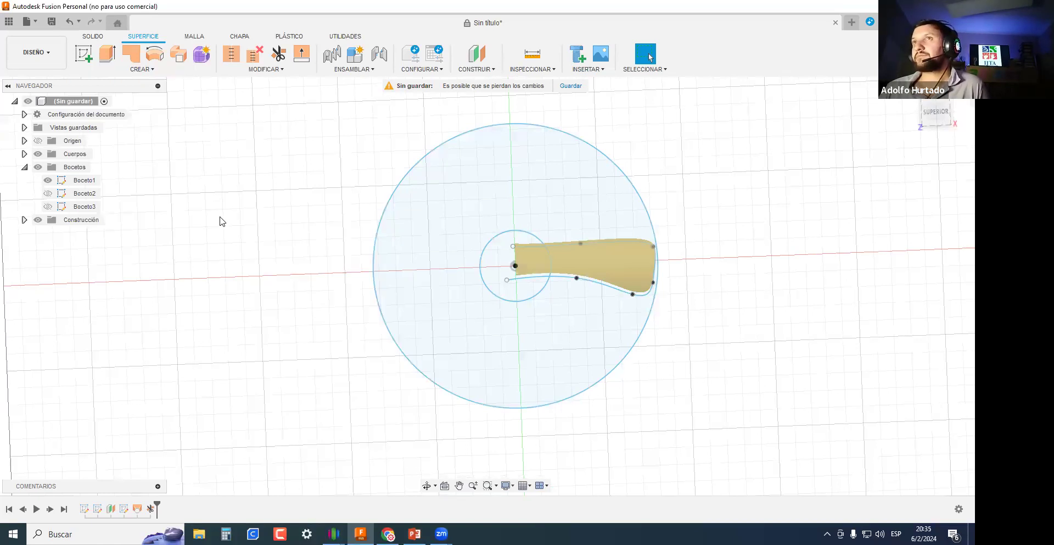
pyautogui.click(617, 266)
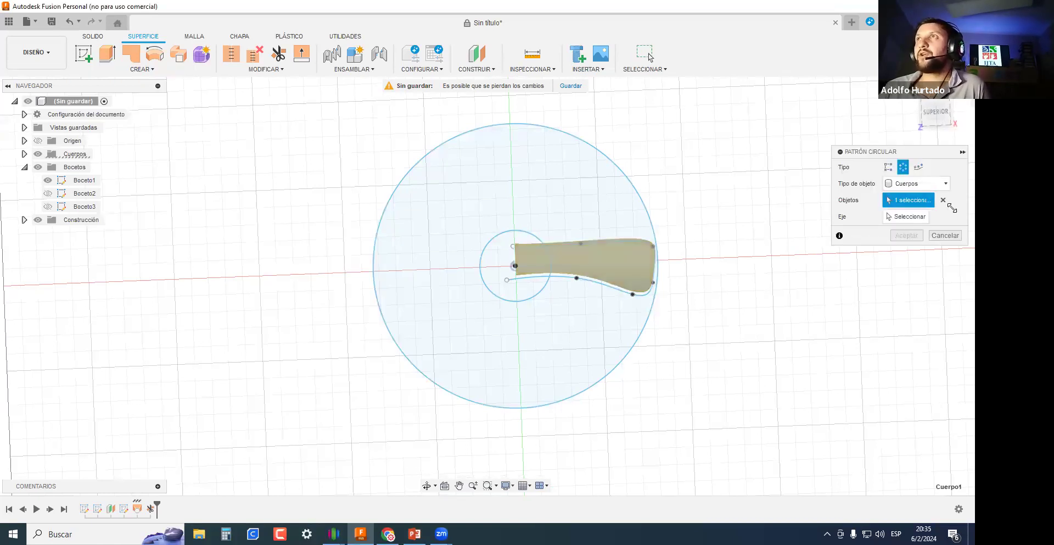
pyautogui.click(919, 216)
pyautogui.keyDown('shift'); pyautogui.moveTo(668, 278); pyautogui.dragTo(515, 255, button='middle'); pyautogui.keyUp('shift')
pyautogui.click(516, 259)
pyautogui.keyDown('shift'); pyautogui.moveTo(555, 346); pyautogui.dragTo(584, 359, button='middle'); pyautogui.keyUp('shift')
pyautogui.write('5')
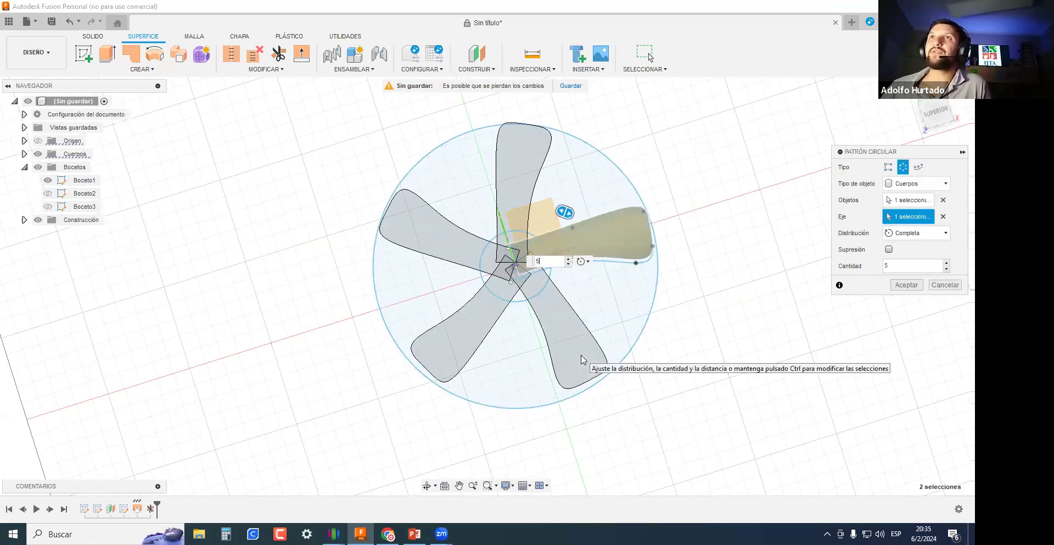
pyautogui.press('Return')
# Thicken all five blade surfaces by 1 mm on one side as a new body.
pyautogui.keyDown('shift'); pyautogui.moveTo(652, 280); pyautogui.dragTo(678, 213, button='middle'); pyautogui.keyUp('shift')
pyautogui.moveTo(642, 229)
pyautogui.keyDown('shift'); pyautogui.mouseDown(button='middle')
pyautogui.moveTo(668, 295)
pyautogui.moveTo(621, 241)
pyautogui.moveTo(624, 223)
pyautogui.mouseUp(button='middle'); pyautogui.keyUp('shift')
pyautogui.moveTo(623, 221); pyautogui.dragTo(612, 252)
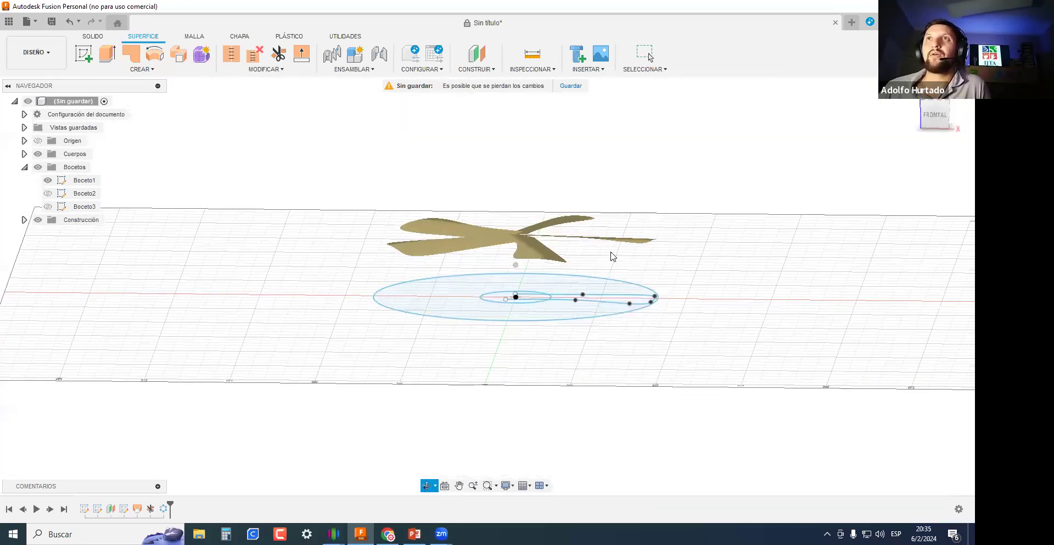
pyautogui.click(126, 69)
pyautogui.click(101, 226)
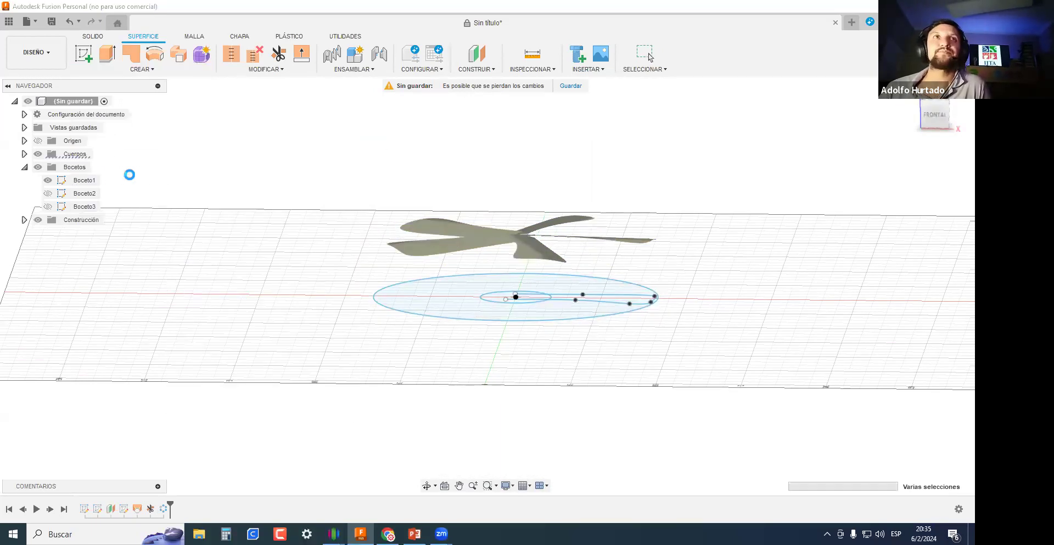
pyautogui.scroll(4, 696, 237)
pyautogui.scroll(-4, 607, 271)
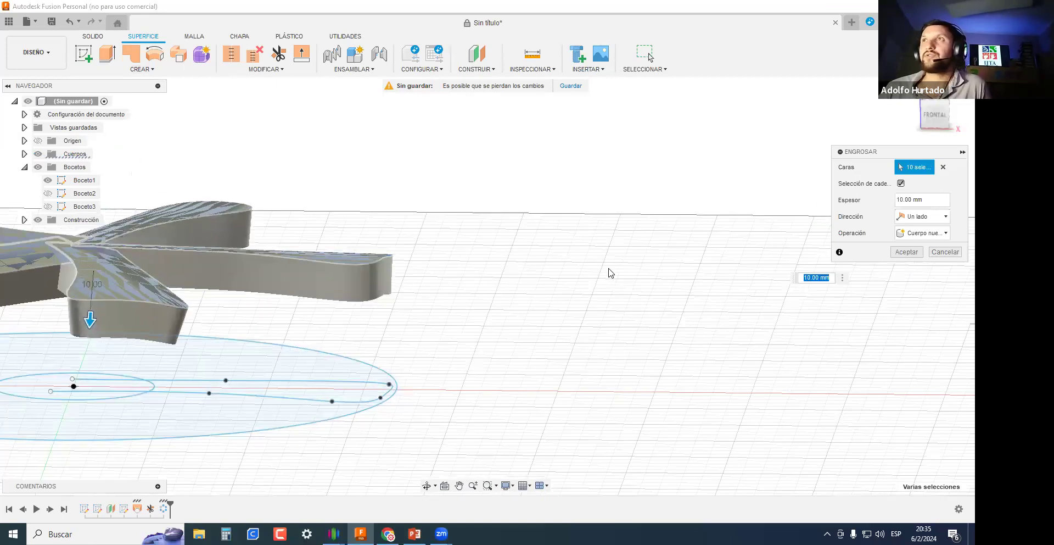
pyautogui.write('1')
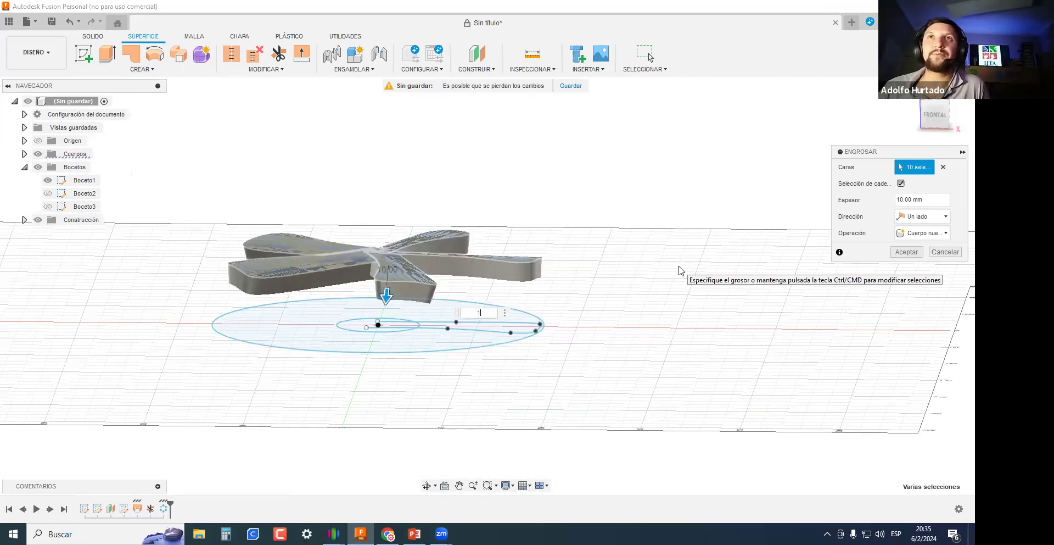
pyautogui.press('Return')
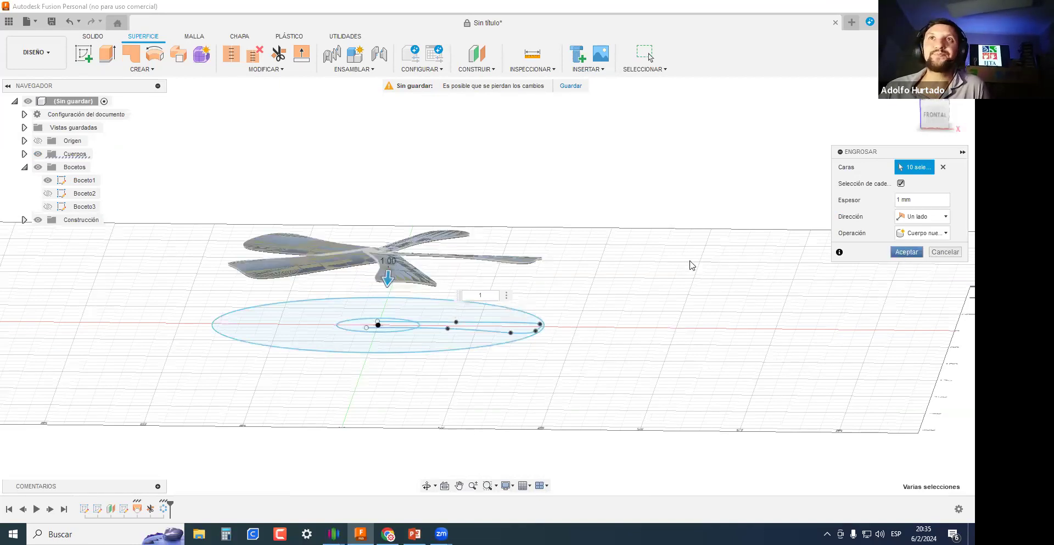
pyautogui.click(907, 252)
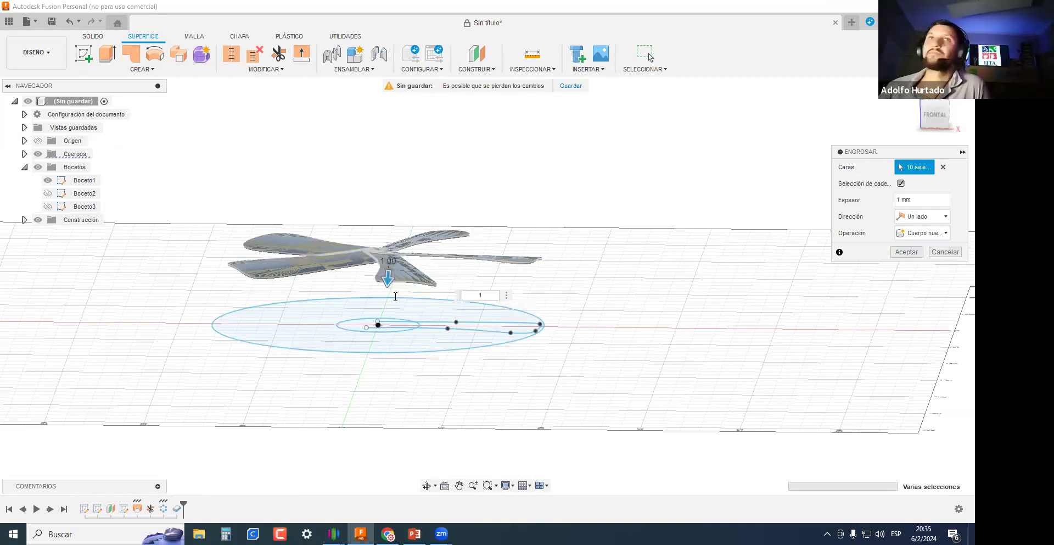
# List the bodies, show the original blade surfaces and hide the thickened body to inspect the surfaces alone.
pyautogui.click(388, 533)
pyautogui.click(360, 534)
pyautogui.keyDown('shift'); pyautogui.moveTo(448, 347); pyautogui.dragTo(640, 266, button='middle'); pyautogui.keyUp('shift')
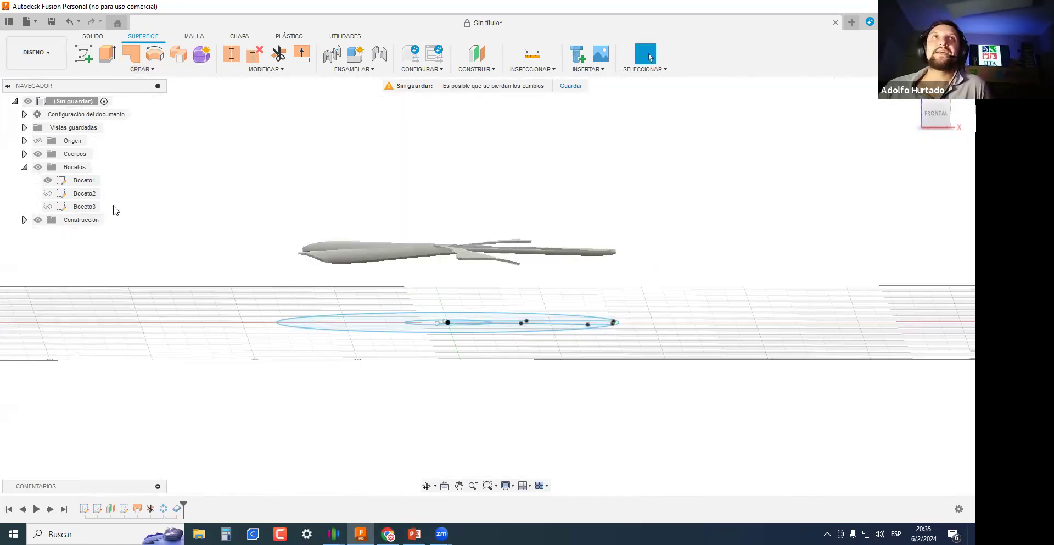
pyautogui.click(24, 154)
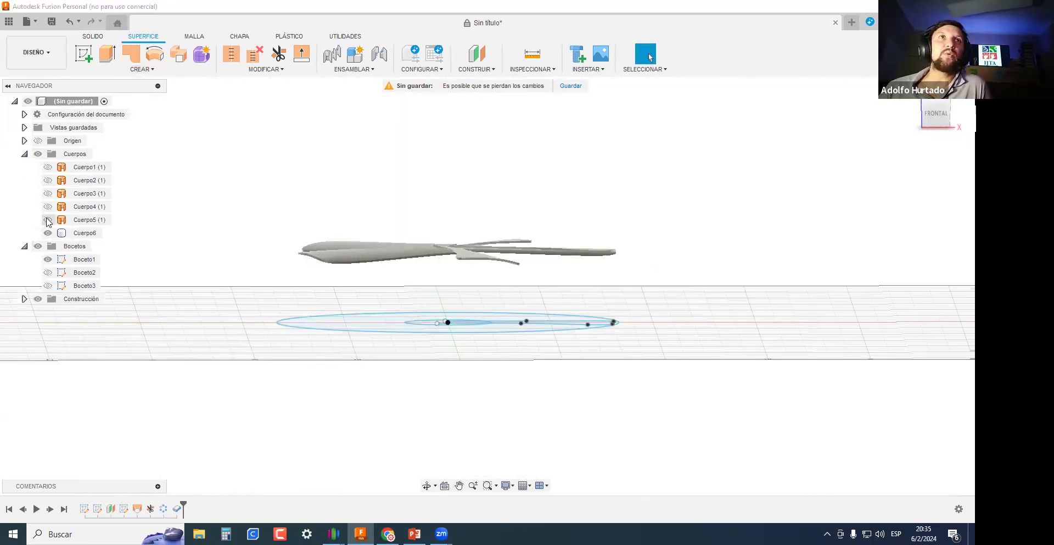
pyautogui.click(48, 194)
pyautogui.click(48, 206)
pyautogui.click(48, 220)
pyautogui.click(48, 233)
pyautogui.keyDown('shift'); pyautogui.moveTo(254, 262); pyautogui.dragTo(287, 219, button='middle'); pyautogui.keyUp('shift')
pyautogui.click(394, 327)
pyautogui.scroll(2, 395, 326)
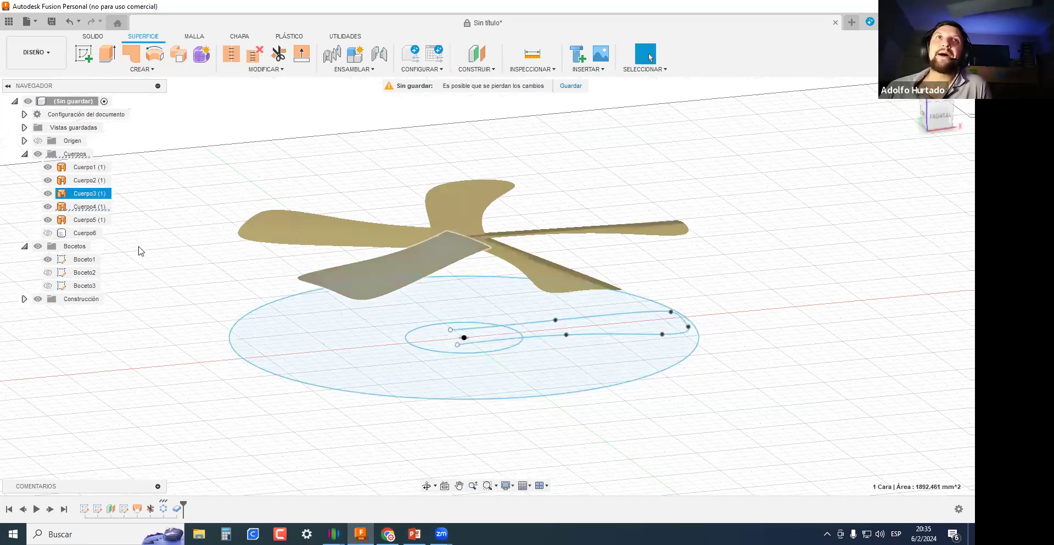
pyautogui.click(286, 225)
pyautogui.scroll(1, 197, 223)
pyautogui.scroll(-1, 165, 225)
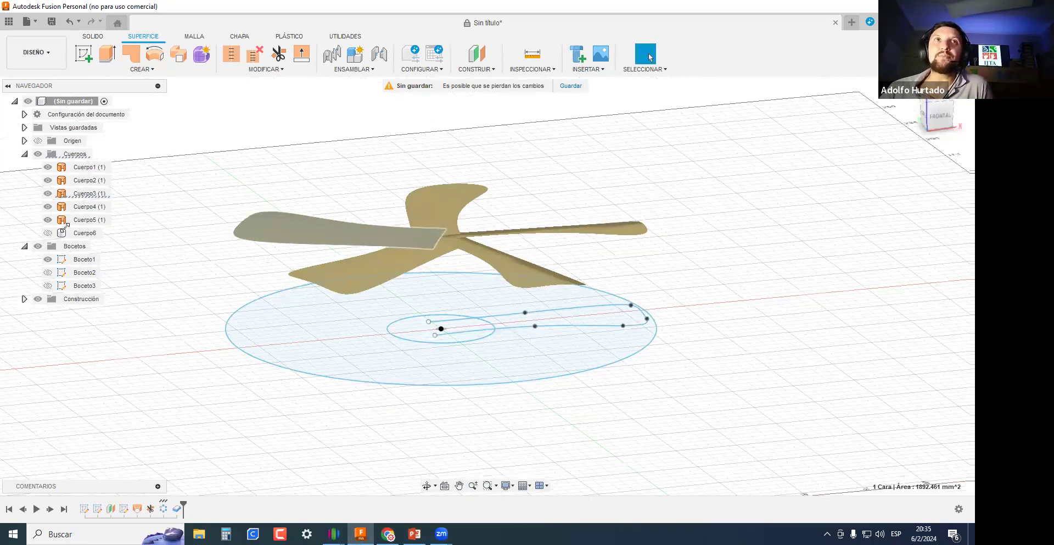
pyautogui.scroll(3, 55, 227)
# Hide the five blade surfaces and show the thickened blade body again.
pyautogui.click(47, 233)
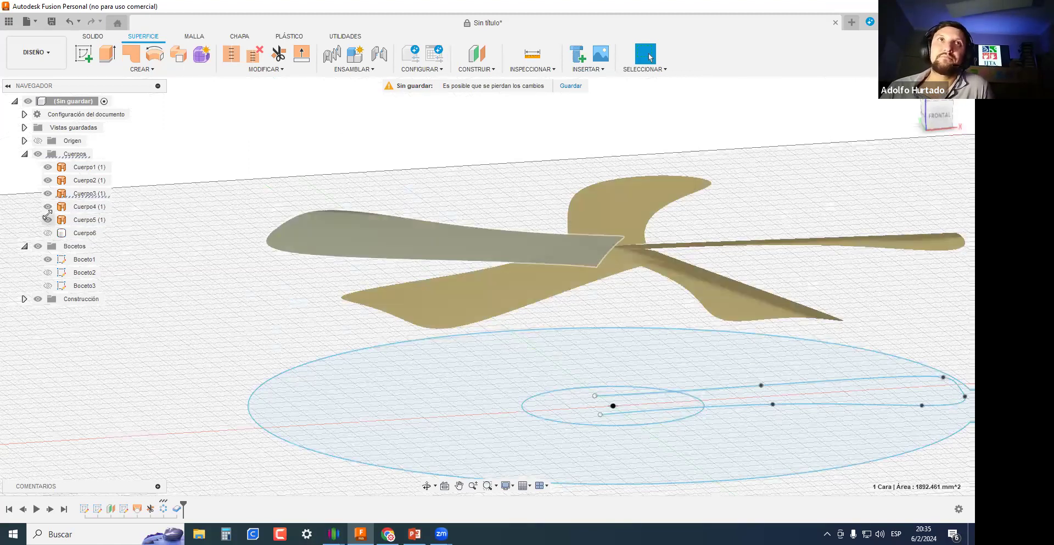
pyautogui.click(47, 219)
pyautogui.click(48, 206)
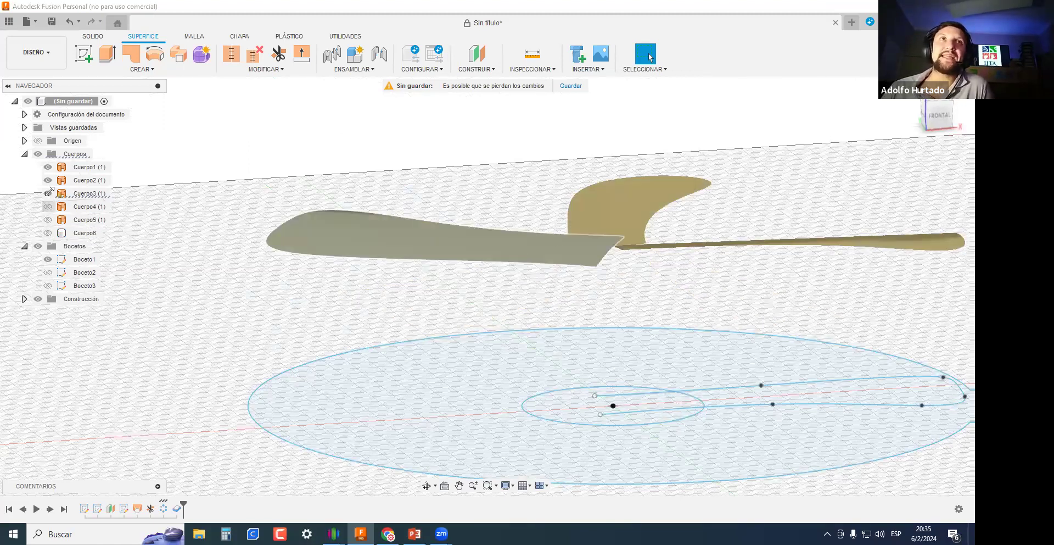
pyautogui.click(48, 193)
pyautogui.click(48, 166)
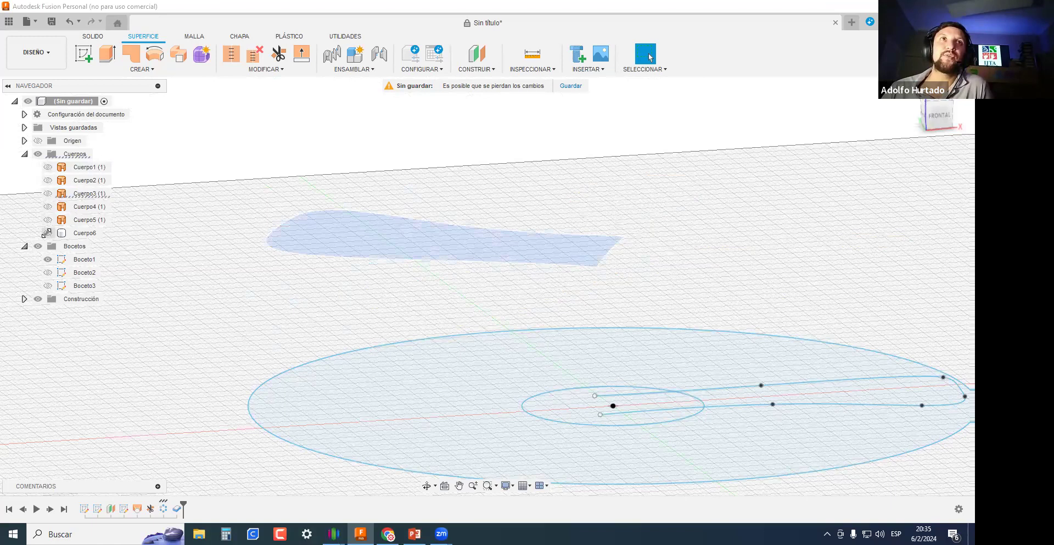
pyautogui.click(47, 232)
pyautogui.keyDown('shift'); pyautogui.moveTo(237, 324); pyautogui.dragTo(116, 259, button='middle'); pyautogui.keyUp('shift')
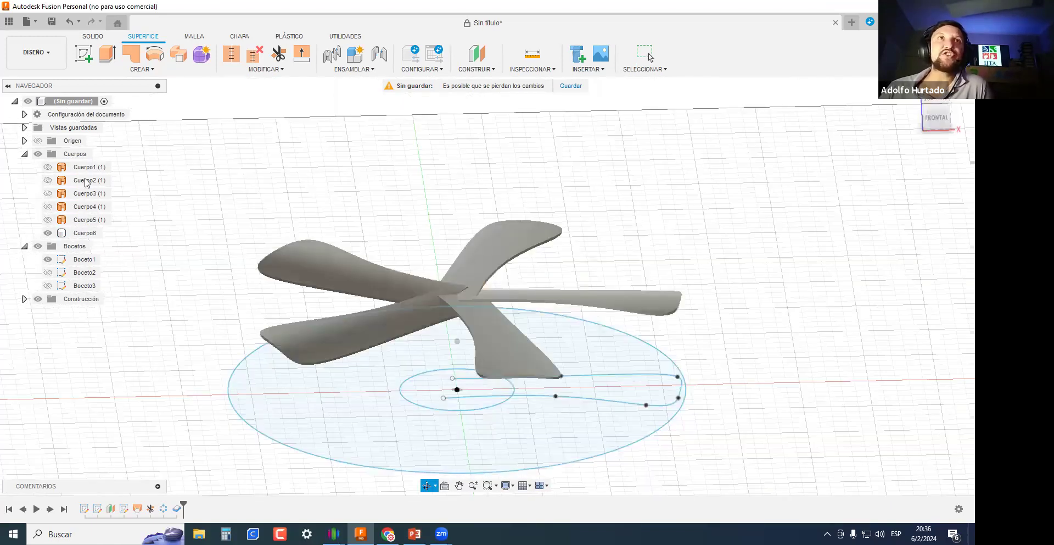
# Remove the five hidden blade surface bodies from the design with the Remove command.
pyautogui.click(88, 167)
pyautogui.keyDown('ctrl'); pyautogui.click(88, 220); pyautogui.keyUp('ctrl')
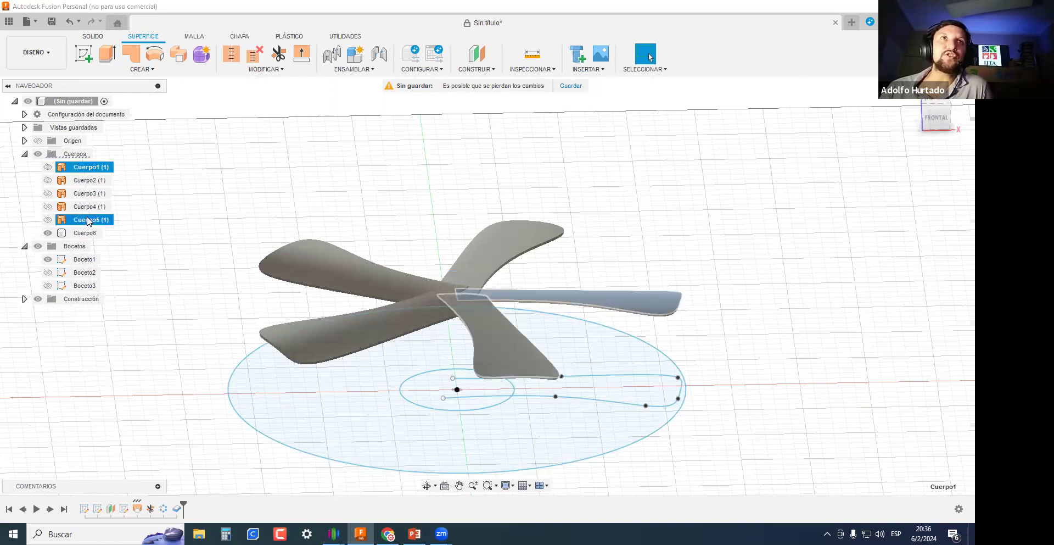
pyautogui.keyDown('ctrl'); pyautogui.click(81, 207); pyautogui.keyUp('ctrl')
pyautogui.keyDown('ctrl'); pyautogui.click(85, 193); pyautogui.keyUp('ctrl')
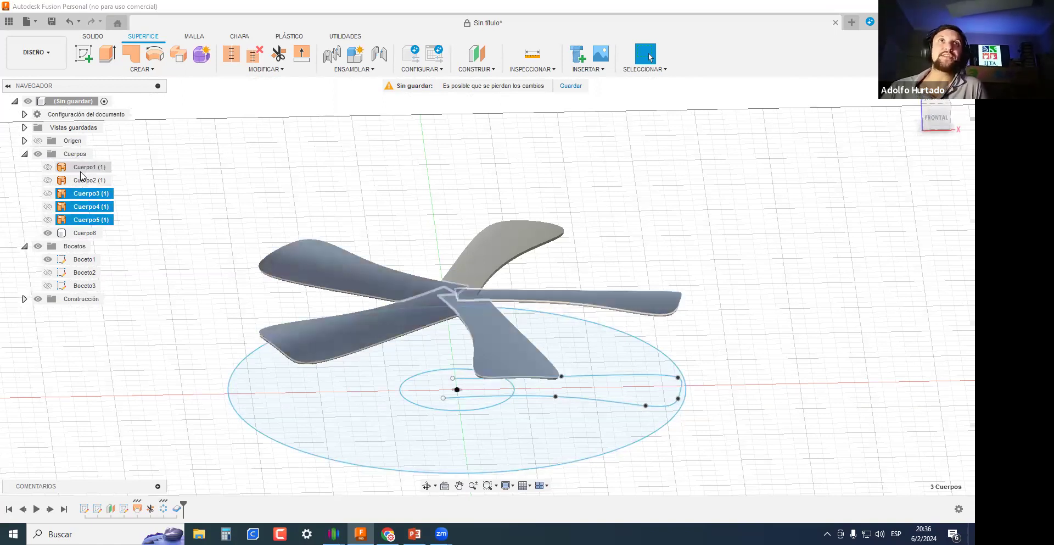
pyautogui.keyDown('ctrl'); pyautogui.click(85, 180); pyautogui.keyUp('ctrl')
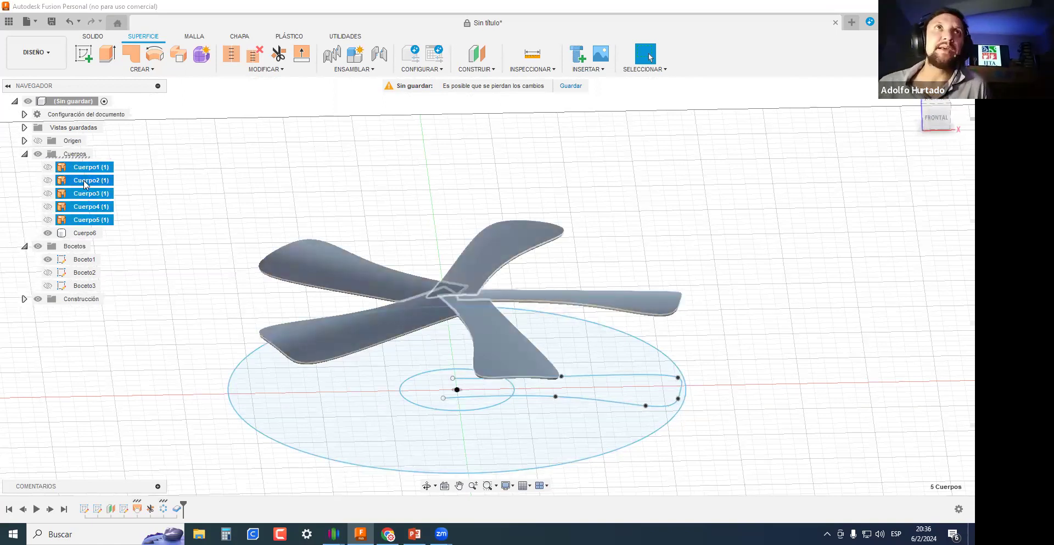
pyautogui.rightClick(86, 185)
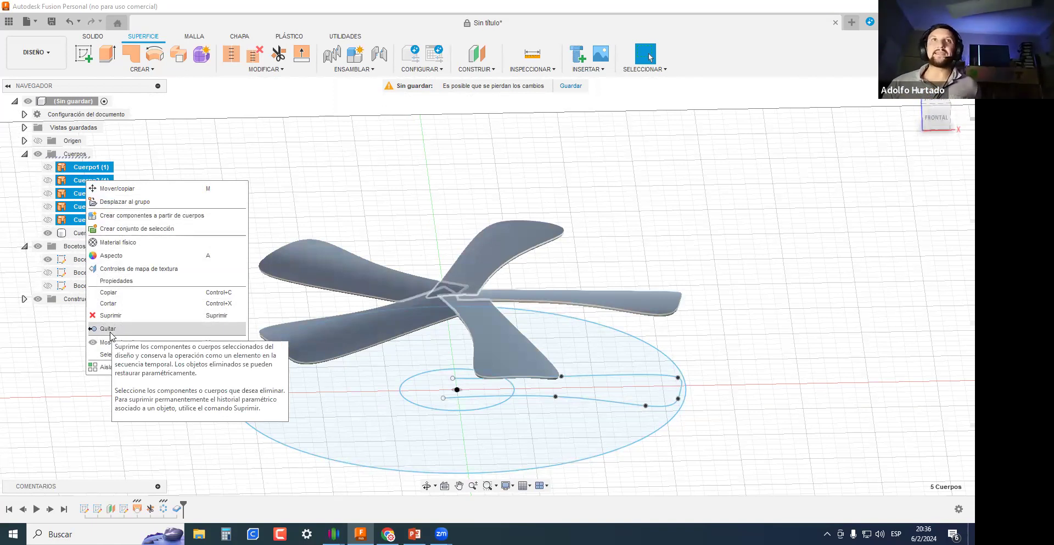
pyautogui.click(128, 329)
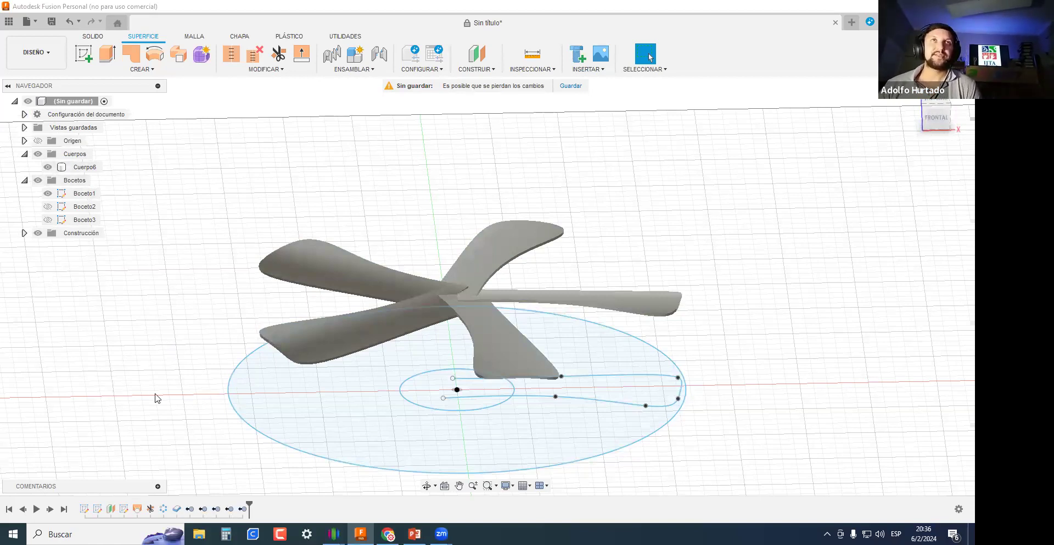
# Undo the removal of the surface bodies and review the Delete and Remove options for all five.
pyautogui.hotkey('ctrl', 'z')
pyautogui.click(85, 170)
pyautogui.keyDown('shift'); pyautogui.click(81, 222); pyautogui.keyUp('shift')
pyautogui.rightClick(81, 222)
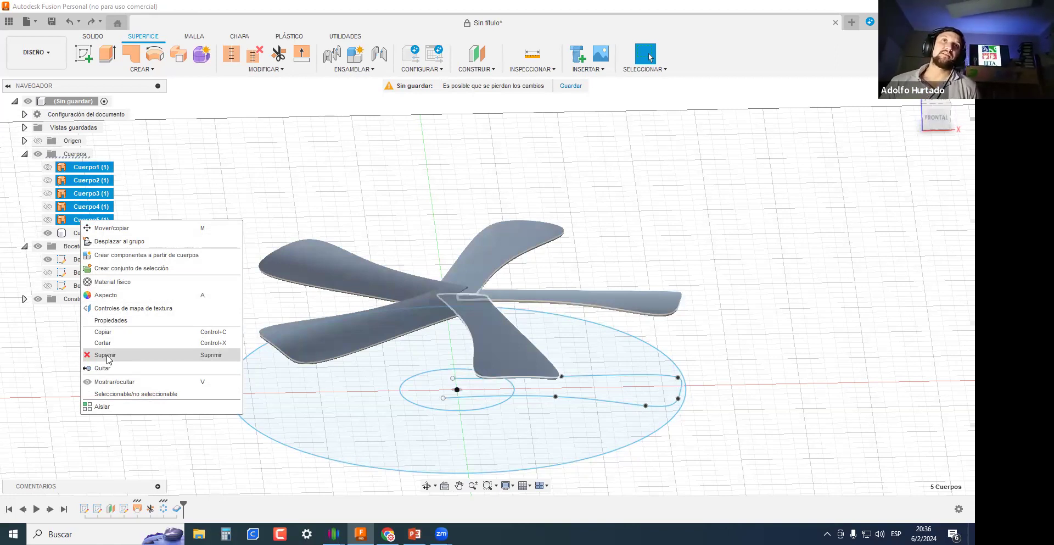
pyautogui.click(54, 402)
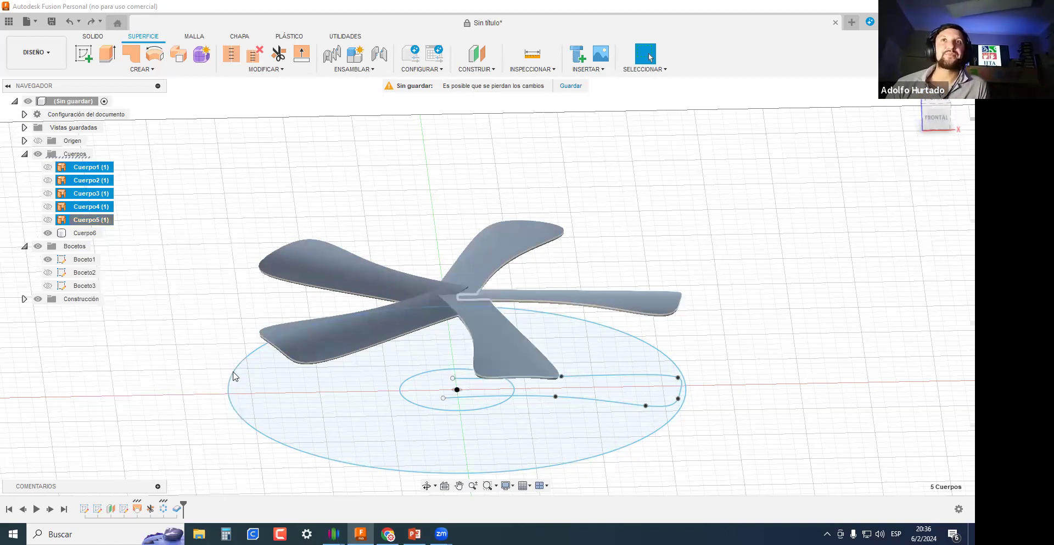
# Reselect the surface bodies Cuerpo1 to Cuerpo5 and remove them as timeline operations, keeping only the thickened blade body.
pyautogui.click(92, 220)
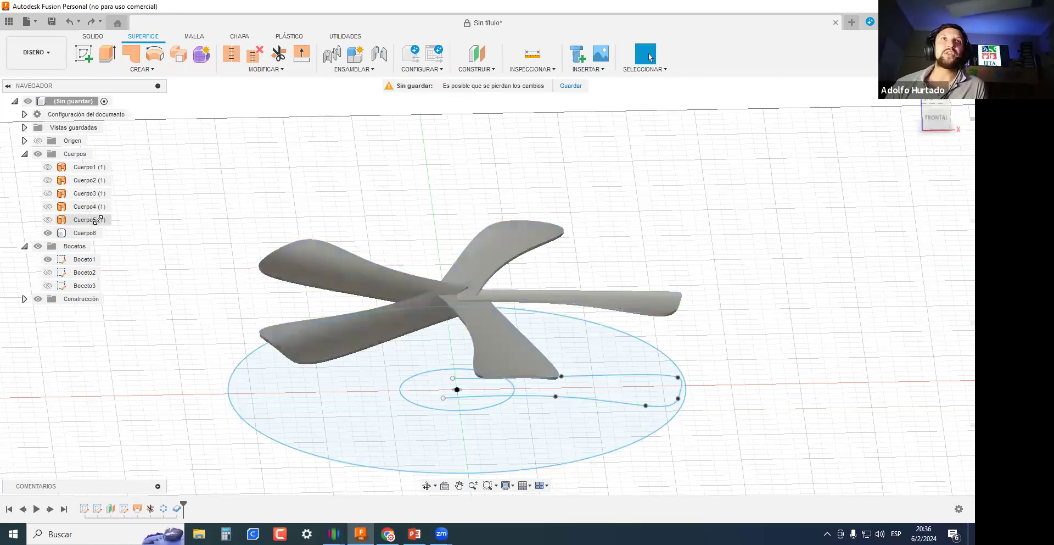
pyautogui.keyDown('shift'); pyautogui.click(84, 167); pyautogui.keyUp('shift')
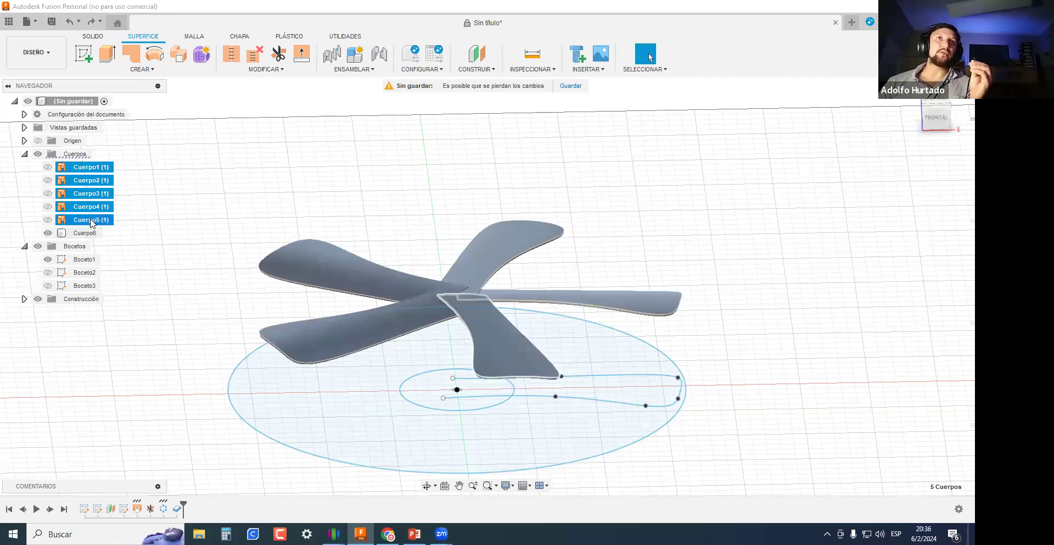
pyautogui.rightClick(92, 188)
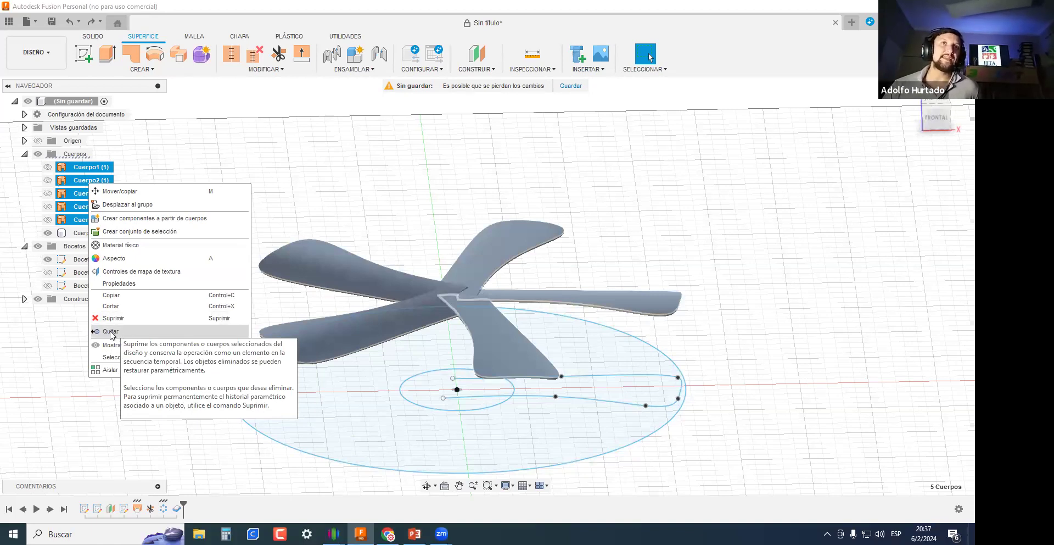
pyautogui.click(112, 332)
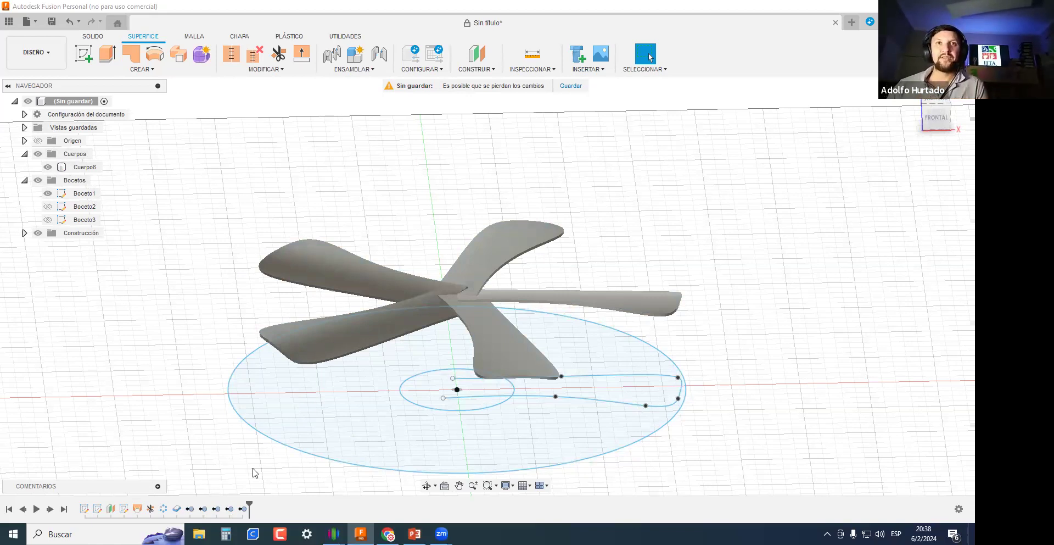
pyautogui.scroll(-3, 202, 336)
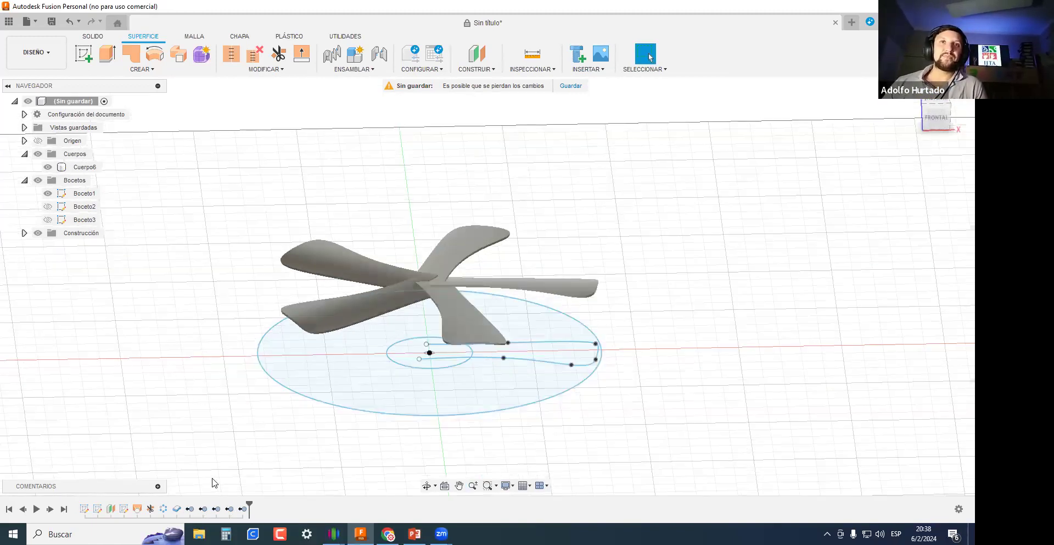
# Delete the five Remove operations from the timeline to bring back the surface bodies, and undo that deletion.
pyautogui.click(190, 509)
pyautogui.keyDown('shift'); pyautogui.click(243, 509); pyautogui.keyUp('shift')
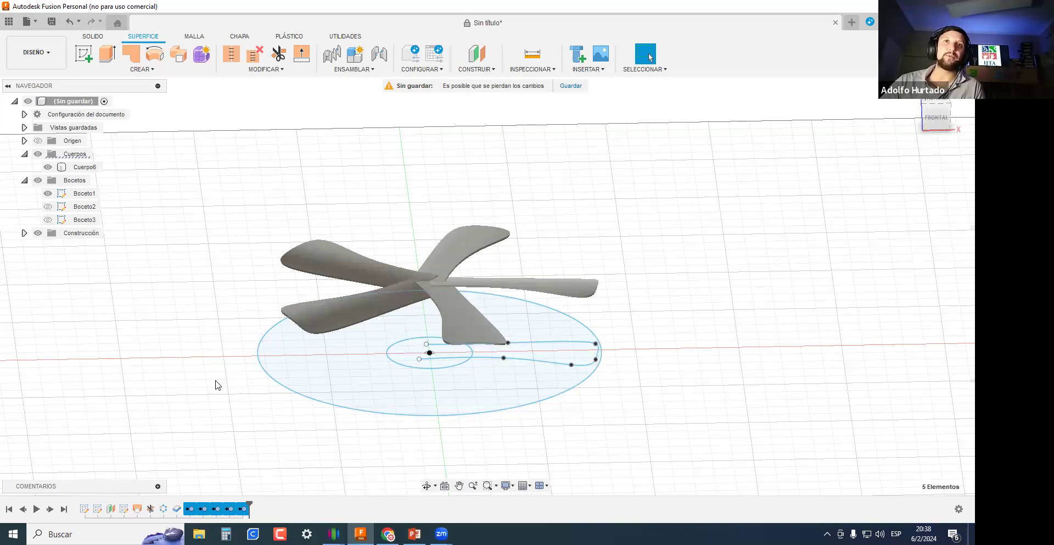
pyautogui.press('Delete')
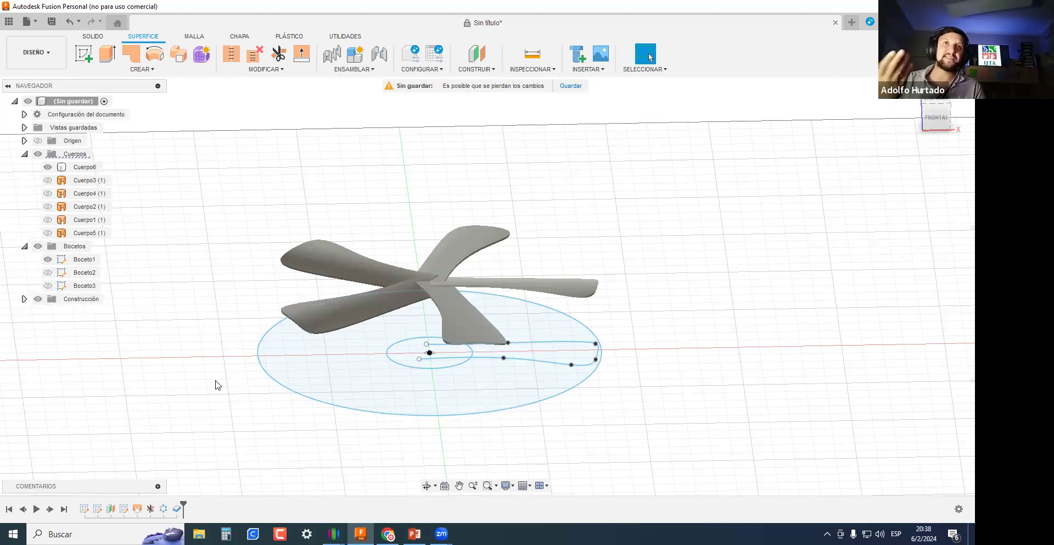
pyautogui.click(70, 21)
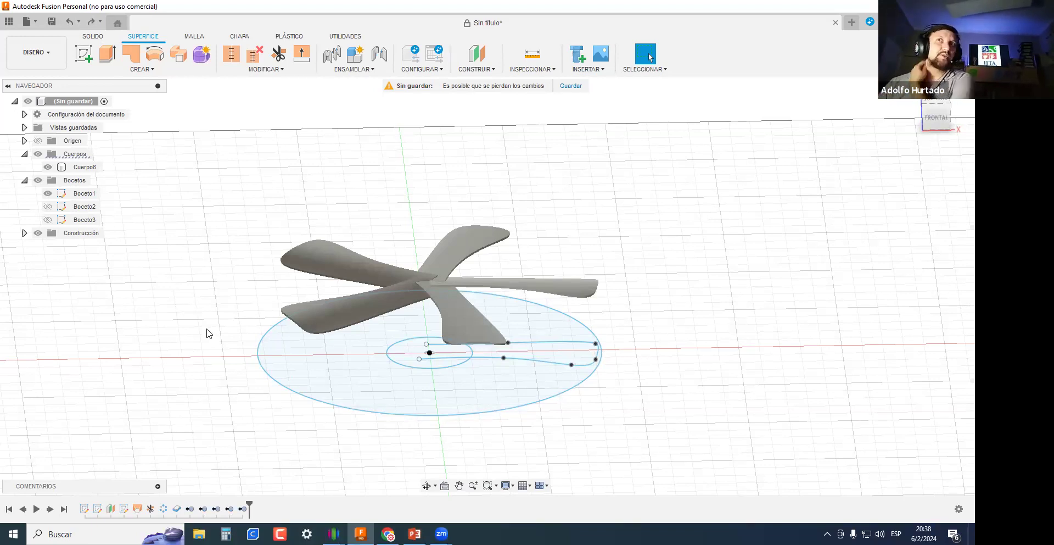
# Extrude Boceto1's inner circle on two sides, with distances of about 41.75 mm and -28.22 mm, joining it to the blades as the hub.
pyautogui.moveTo(207, 330); pyautogui.dragTo(175, 313, button='middle')
pyautogui.scroll(1, 286, 326)
pyautogui.scroll(5, 403, 372)
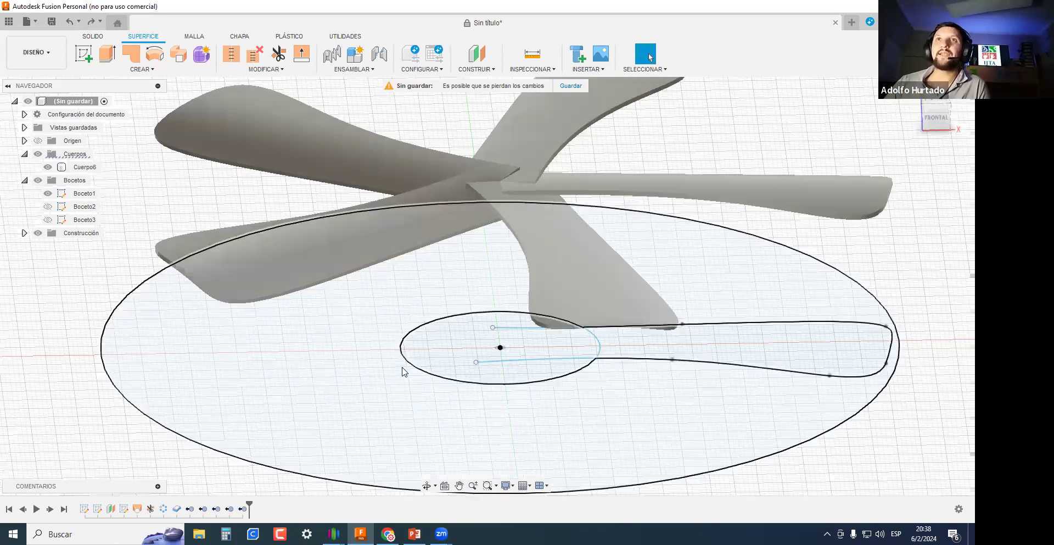
pyautogui.moveTo(392, 368); pyautogui.dragTo(319, 397, button='middle')
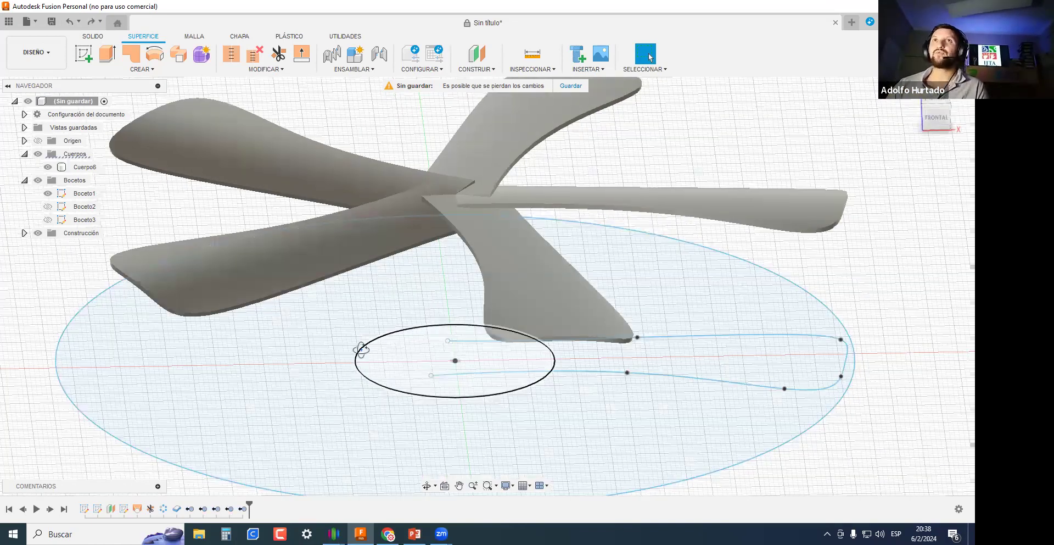
pyautogui.press('e')
pyautogui.click(912, 218)
pyautogui.click(917, 241)
pyautogui.moveTo(360, 384); pyautogui.dragTo(365, 243)
pyautogui.moveTo(366, 401); pyautogui.dragTo(363, 308)
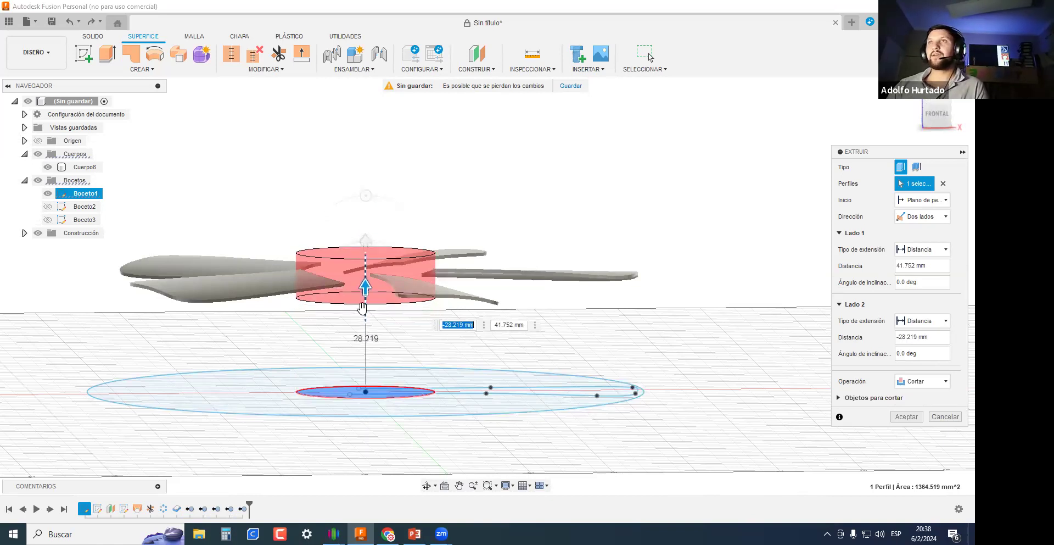
pyautogui.click(923, 381)
pyautogui.click(915, 397)
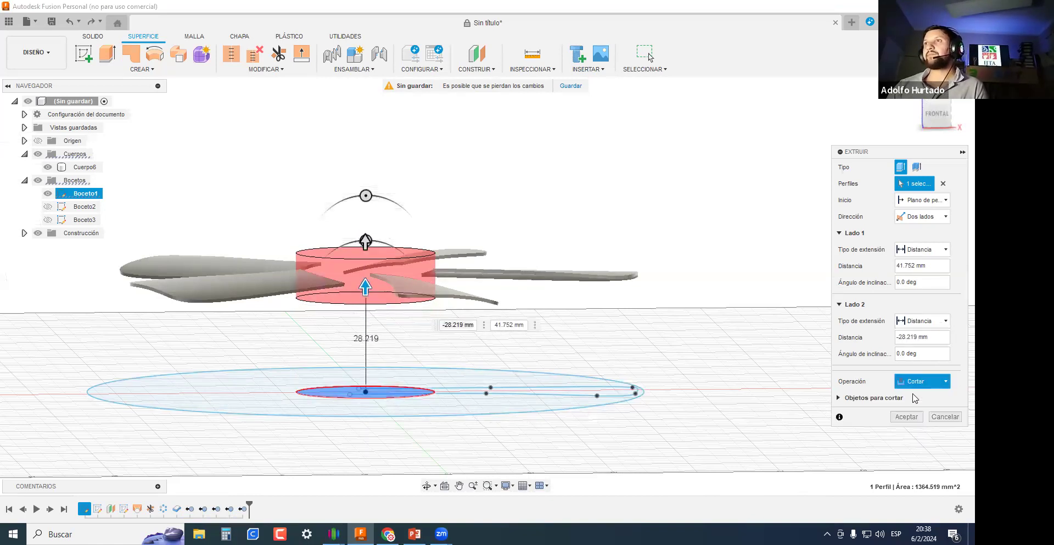
pyautogui.click(907, 401)
# Start a new sketch on the flat circular end face of the hub.
pyautogui.keyDown('shift'); pyautogui.moveTo(593, 318); pyautogui.dragTo(478, 293, button='middle'); pyautogui.keyUp('shift')
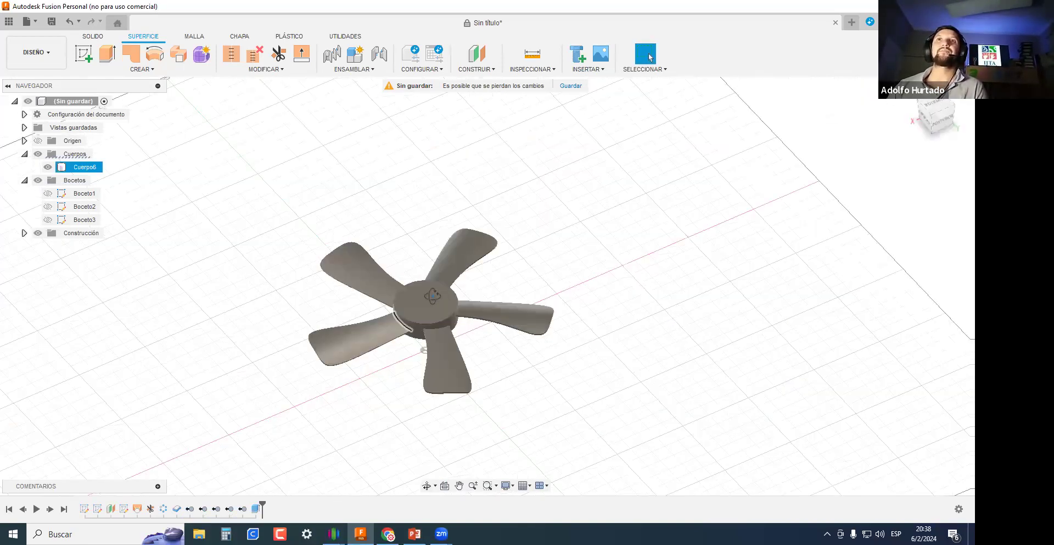
pyautogui.scroll(6, 478, 294)
pyautogui.click(84, 55)
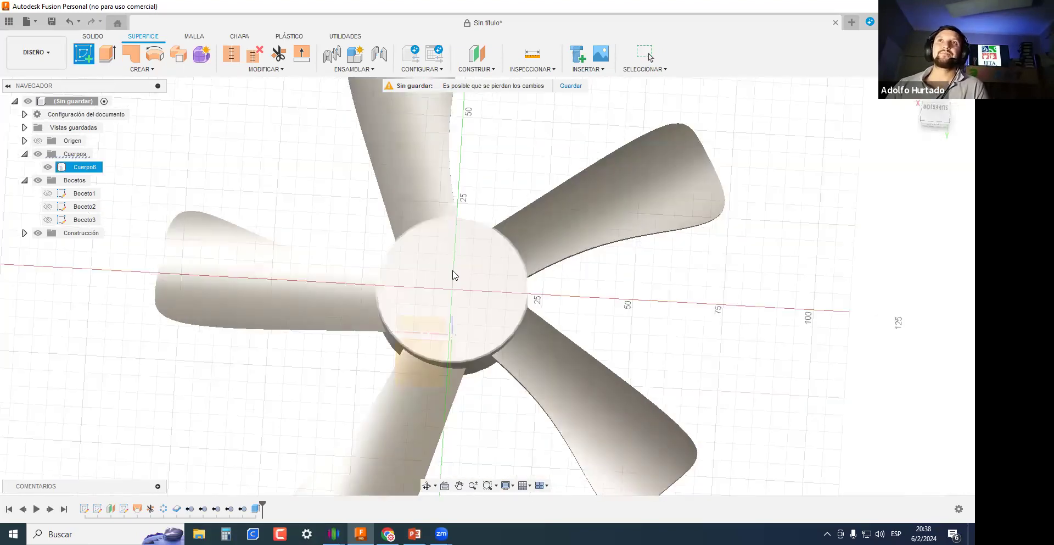
pyautogui.click(491, 293)
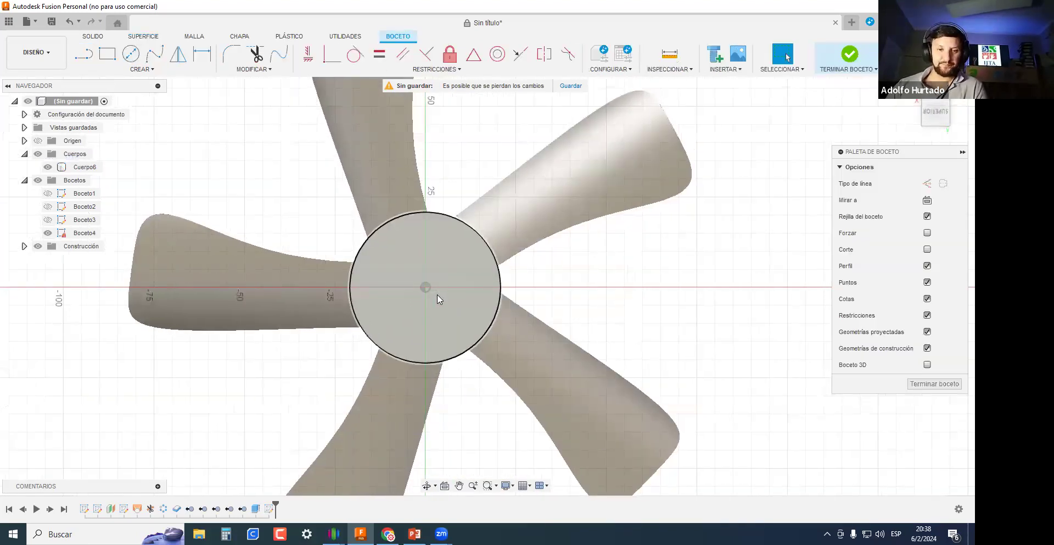
# Draw two crossing centre rectangles, one upright and one horizontal, on the hub's centre point.
pyautogui.scroll(4, 439, 292)
pyautogui.press('r')
pyautogui.click(927, 200)
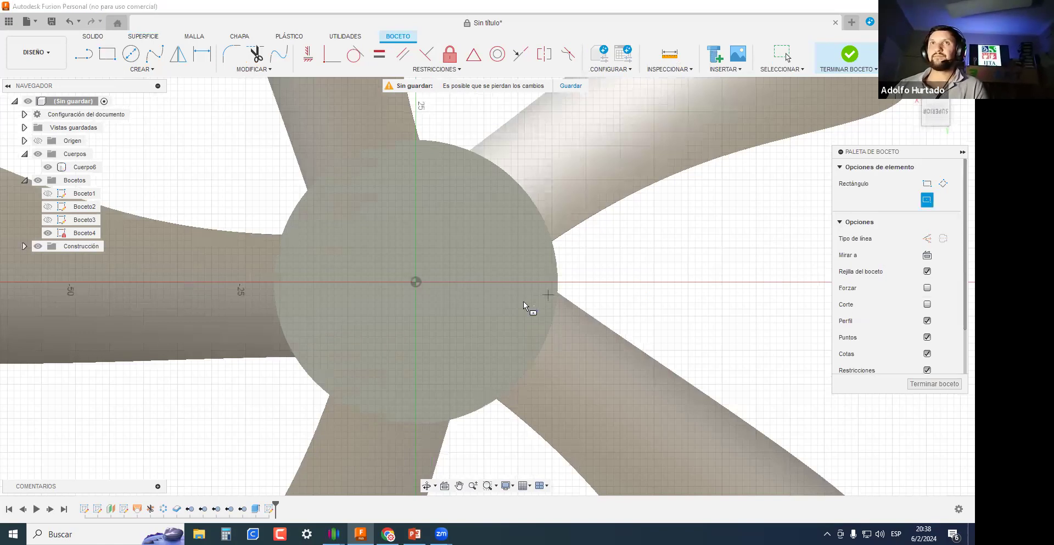
pyautogui.click(416, 283)
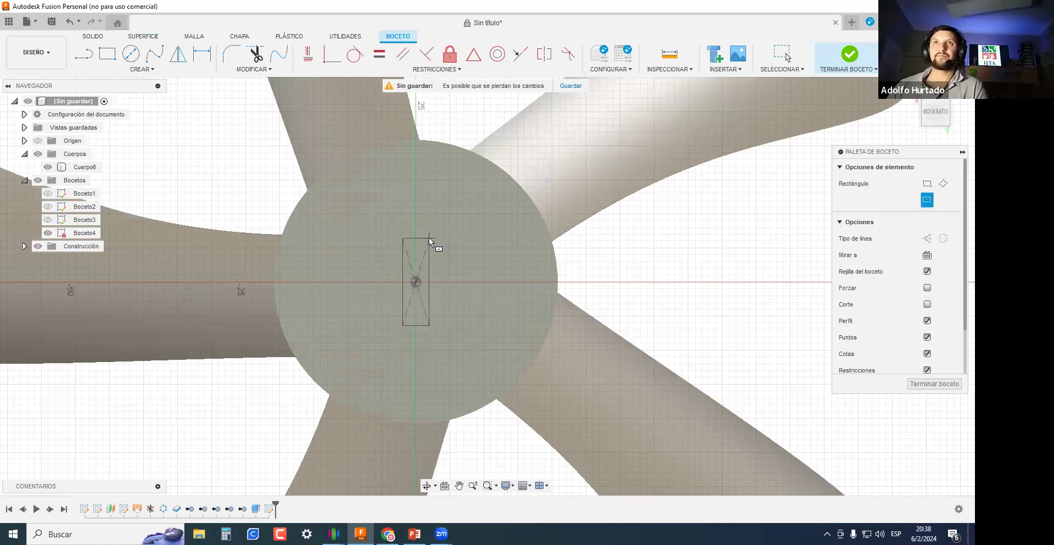
pyautogui.click(429, 323)
pyautogui.click(416, 283)
pyautogui.click(927, 200)
pyautogui.click(416, 281)
pyautogui.click(460, 269)
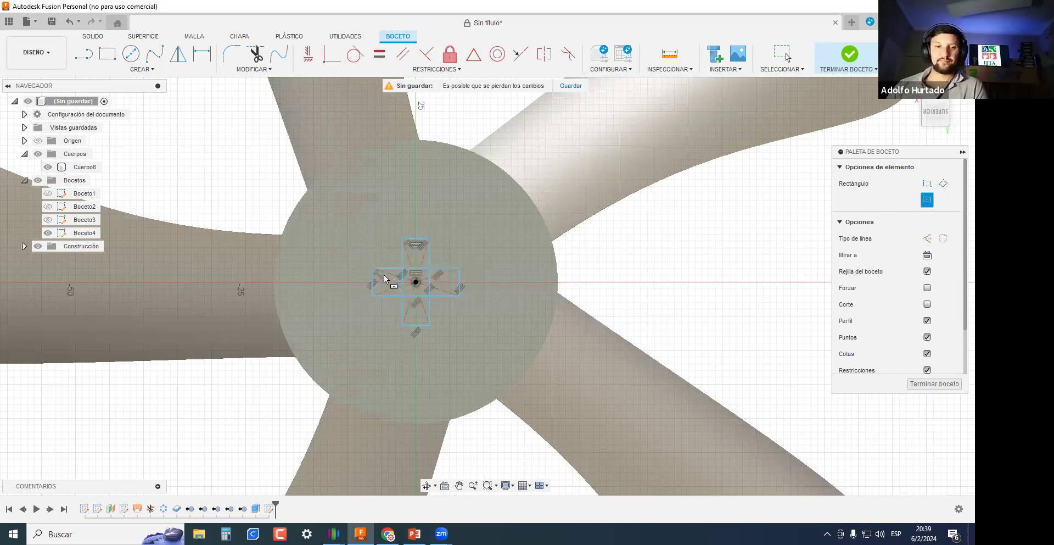
# Trim the inner segments where the two rectangles overlap to leave one cross-shaped profile, and finish the sketch.
pyautogui.scroll(3, 384, 279)
pyautogui.press('t')
pyautogui.click(432, 311)
pyautogui.click(435, 311)
pyautogui.click(460, 288)
pyautogui.click(410, 289)
pyautogui.click(931, 384)
# Extrude the cross profile as a cut through the hub to form the motor socket.
pyautogui.click(440, 299)
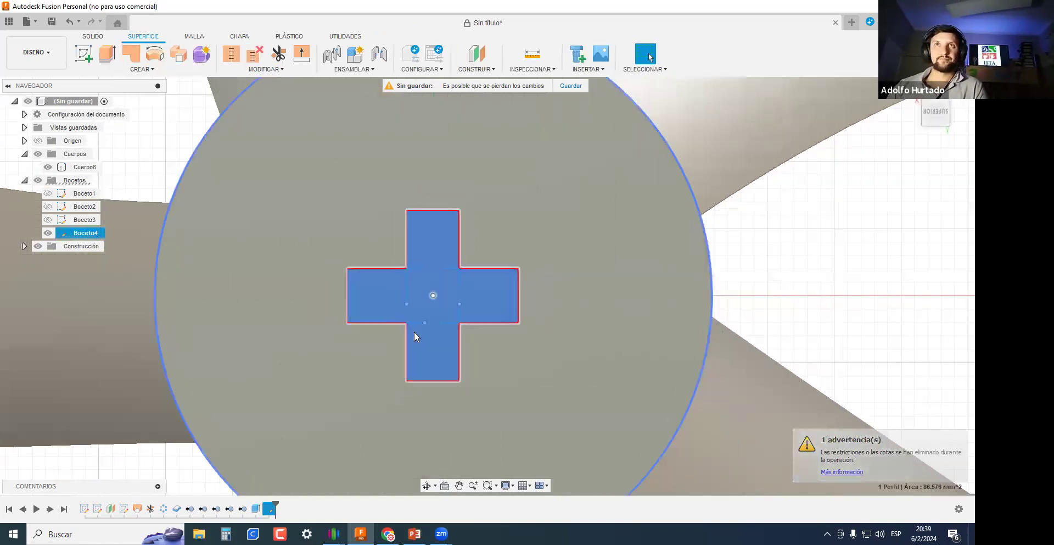
pyautogui.press('e')
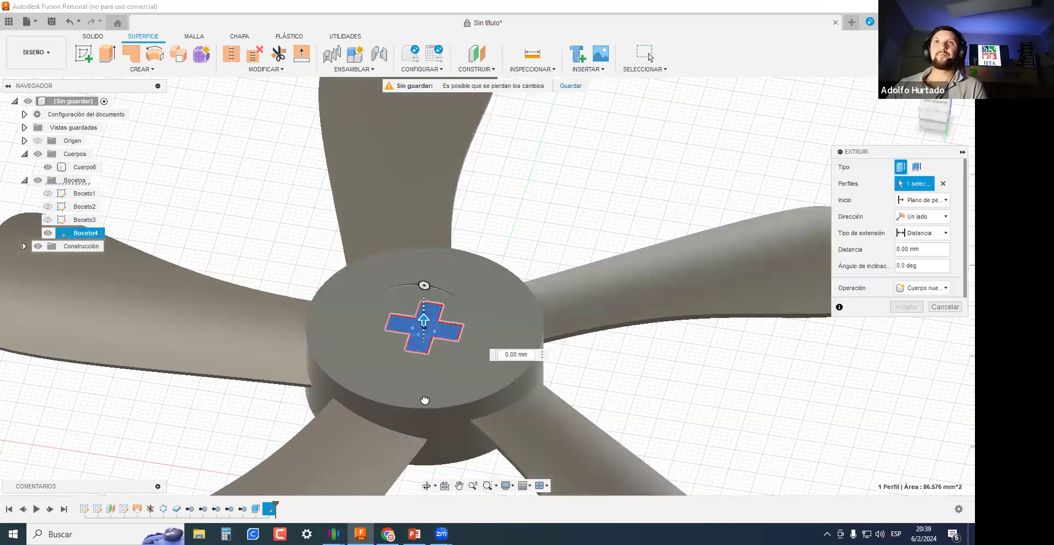
pyautogui.moveTo(424, 399); pyautogui.dragTo(419, 430)
pyautogui.click(907, 325)
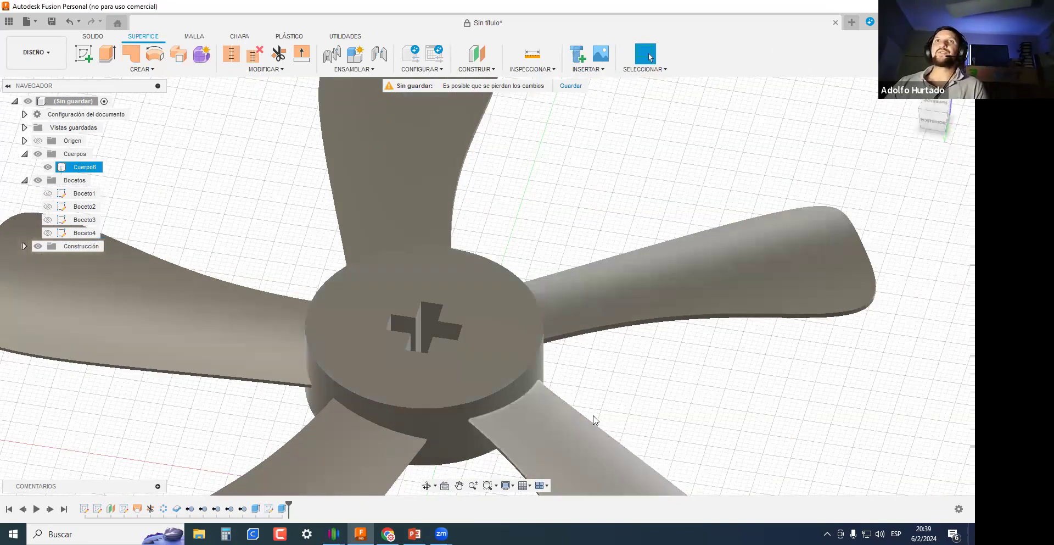
pyautogui.keyDown('shift'); pyautogui.moveTo(616, 478); pyautogui.dragTo(439, 346, button='middle'); pyautogui.keyUp('shift')
pyautogui.scroll(-3, 519, 320)
pyautogui.scroll(3, 439, 347)
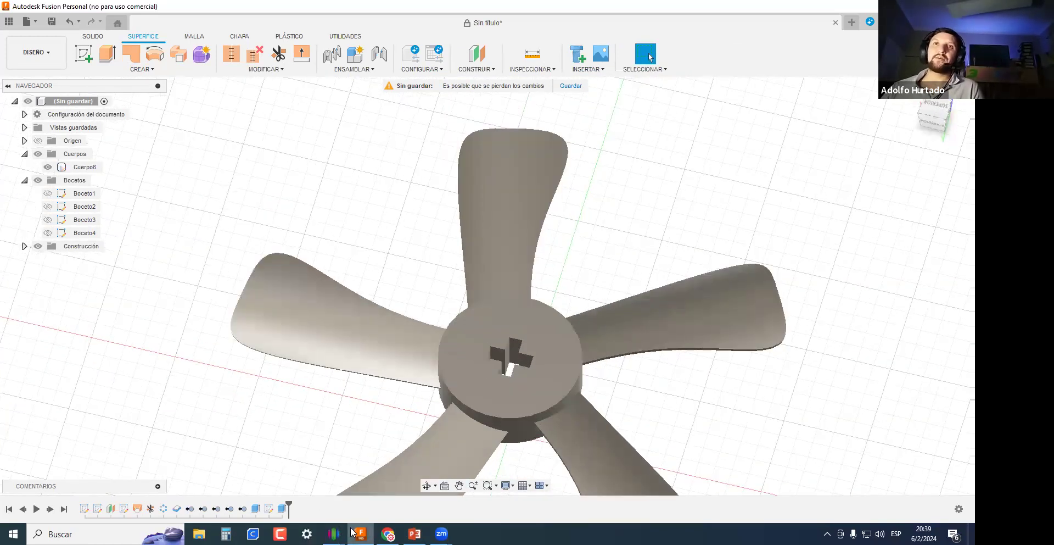
# Switch to PRACTICO SUPERFICIES.pdf in the browser and review the EJERCICIO 2 instructions and the EJERCICIO 3 house model requirements and plans.
pyautogui.click(389, 533)
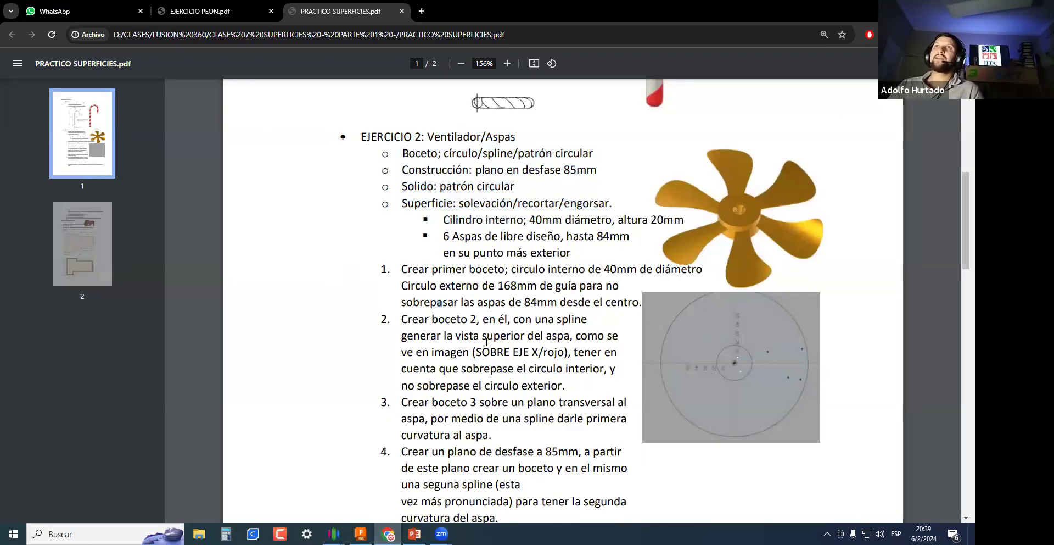
pyautogui.scroll(-3, 547, 286)
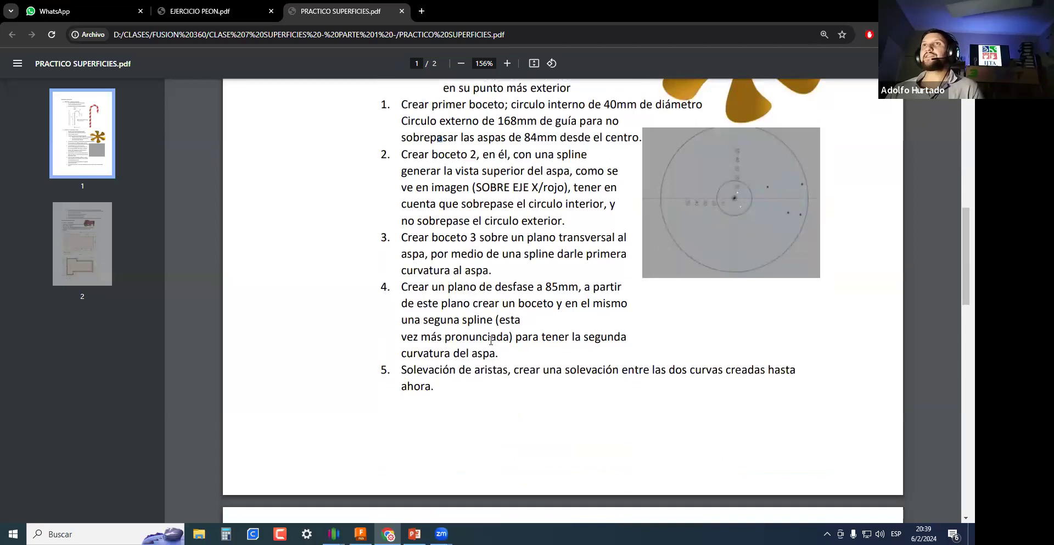
pyautogui.scroll(-6, 477, 390)
pyautogui.scroll(-3, 476, 390)
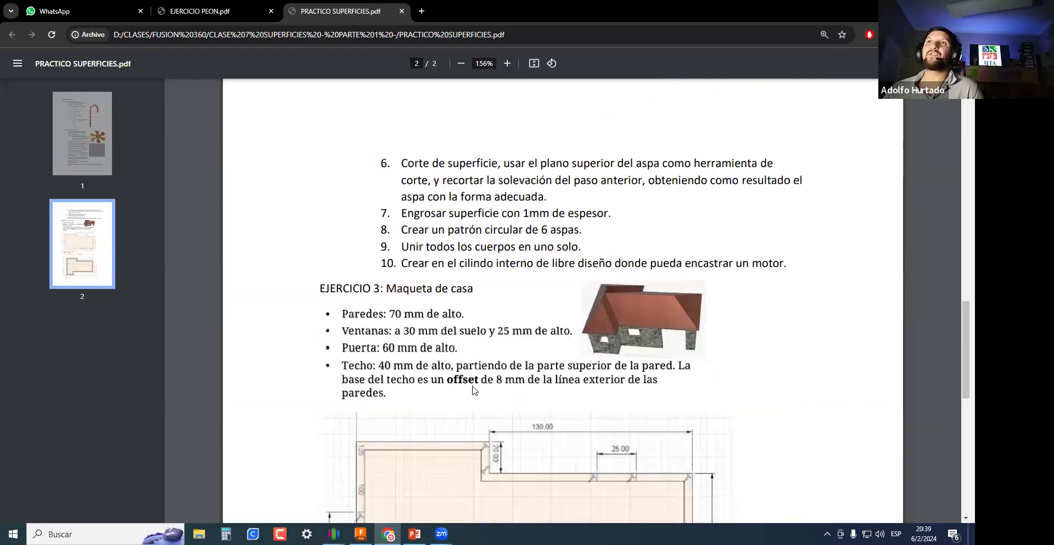
pyautogui.scroll(12, 472, 390)
pyautogui.scroll(-2, 471, 399)
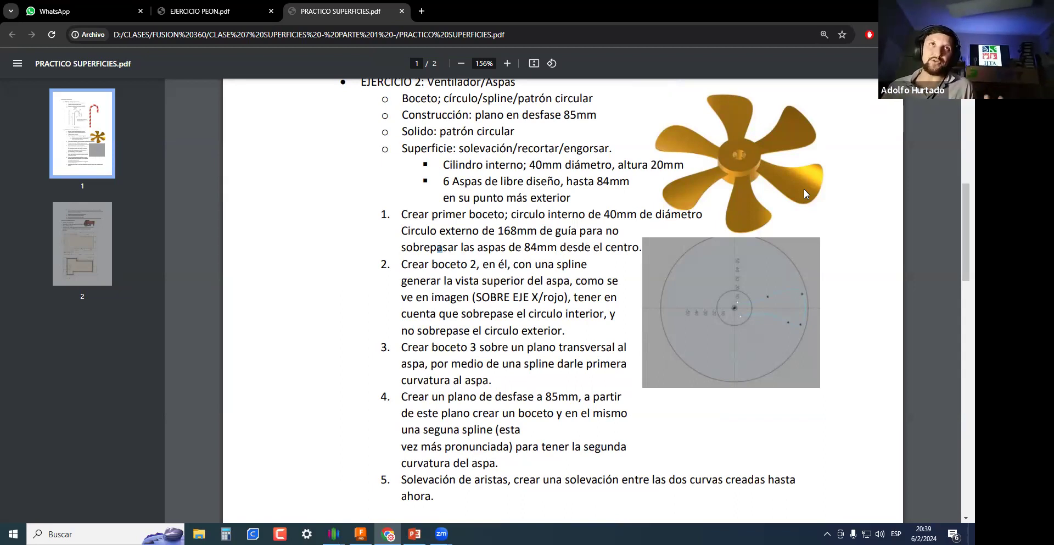
pyautogui.scroll(-10, 685, 252)
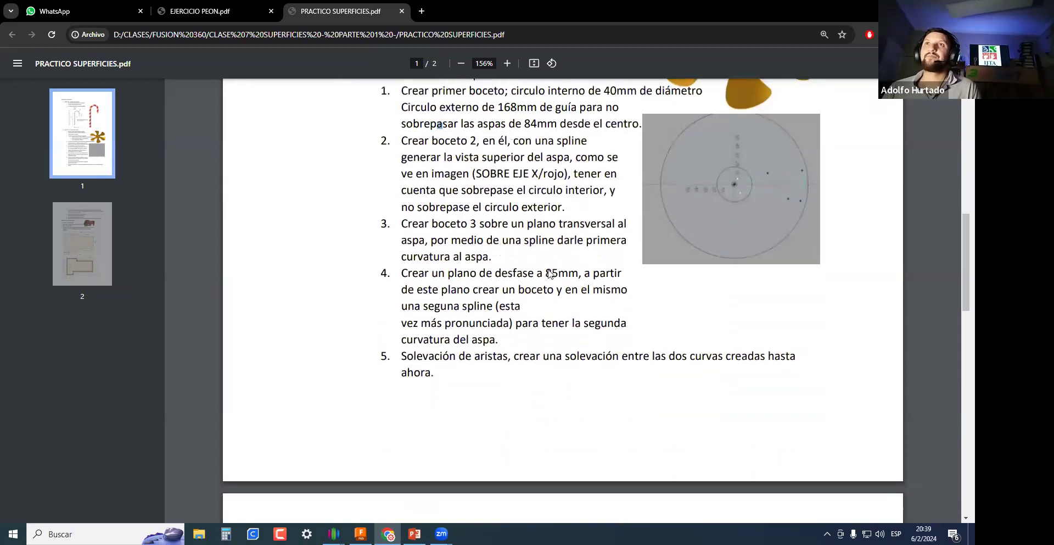
pyautogui.scroll(-2, 674, 281)
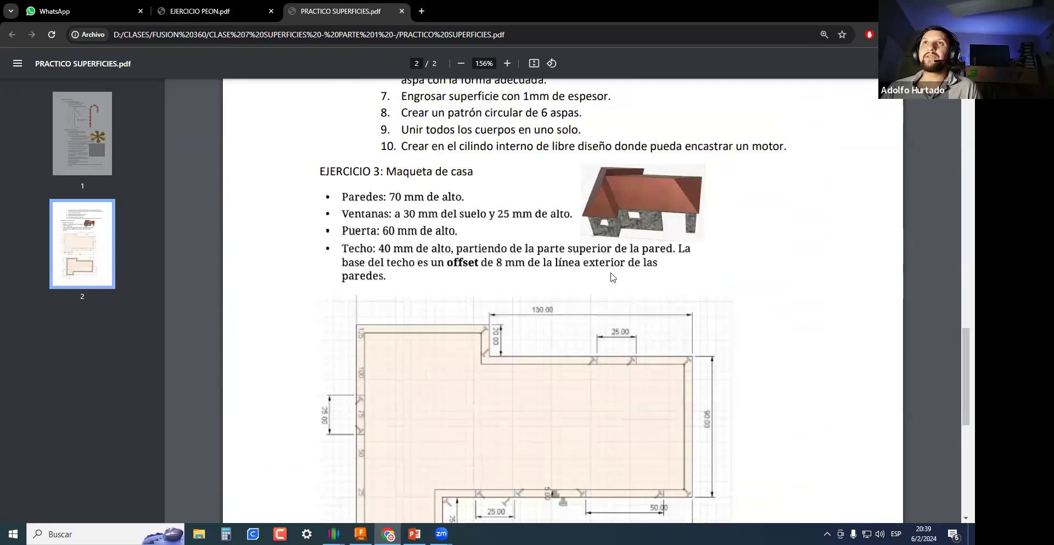
pyautogui.scroll(-2, 603, 240)
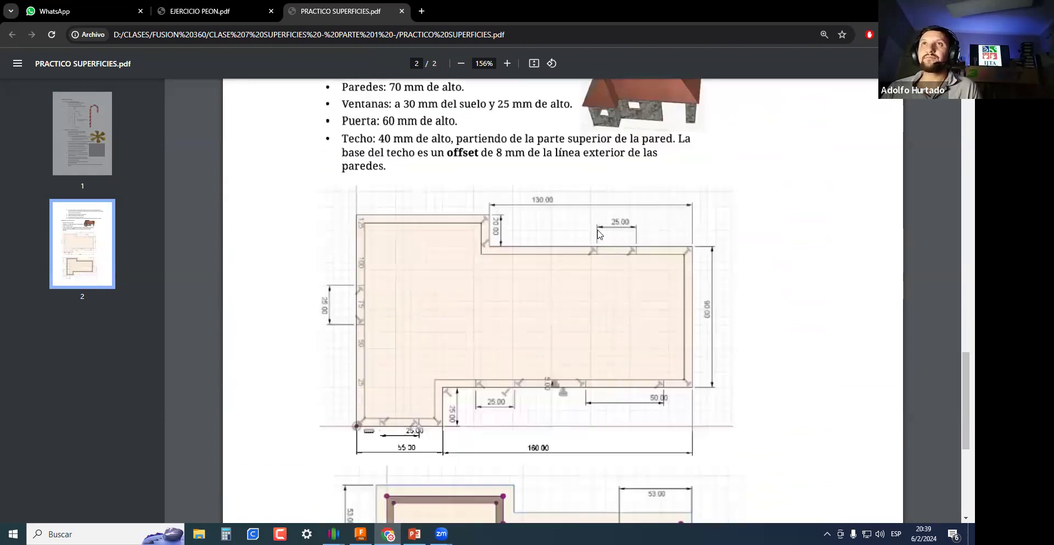
pyautogui.scroll(-1, 607, 206)
pyautogui.scroll(-1, 602, 215)
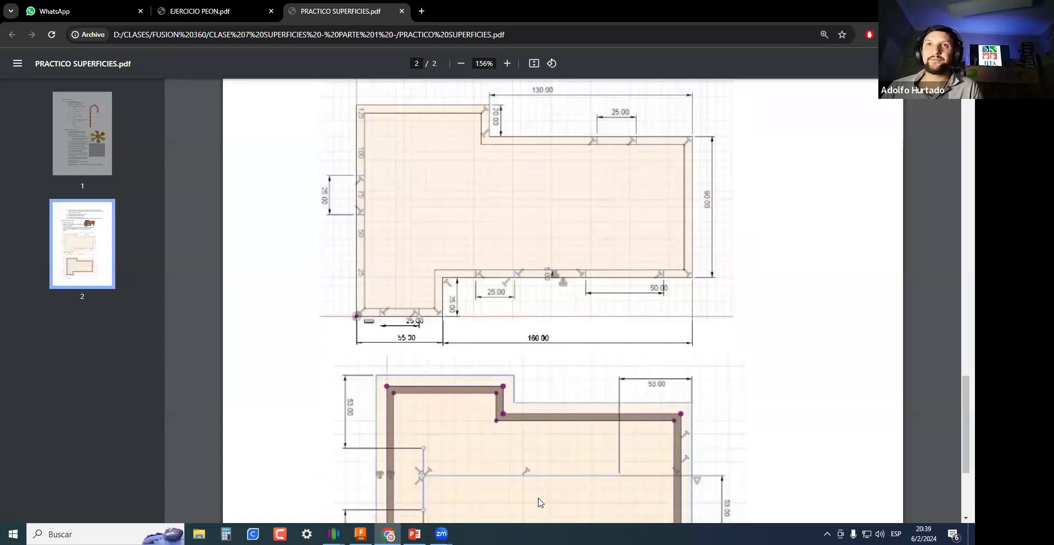
# Switch back to Fusion, create a new empty design and start a sketch on the horizontal plane.
pyautogui.click(360, 532)
pyautogui.scroll(-3, 533, 356)
pyautogui.click(852, 22)
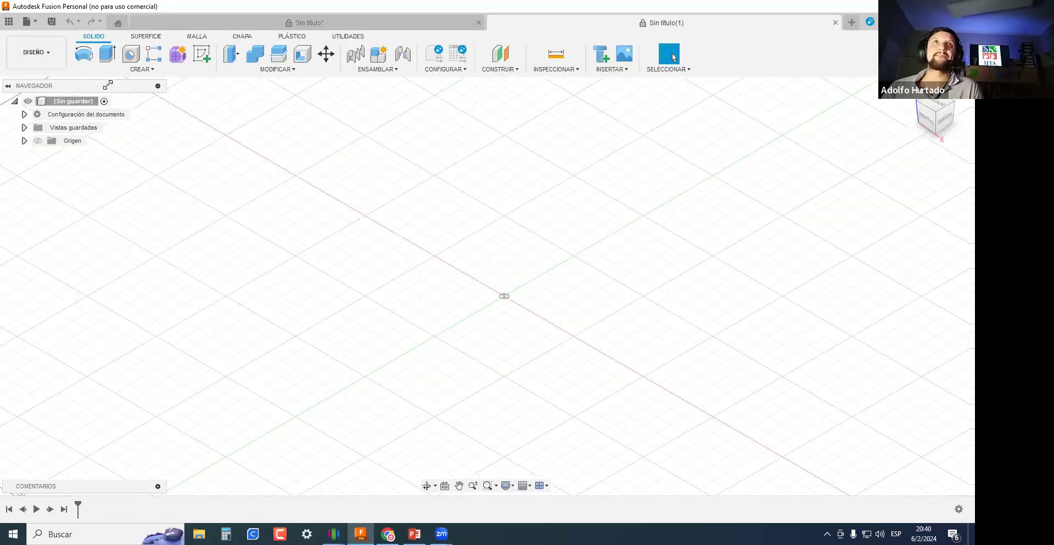
pyautogui.click(195, 56)
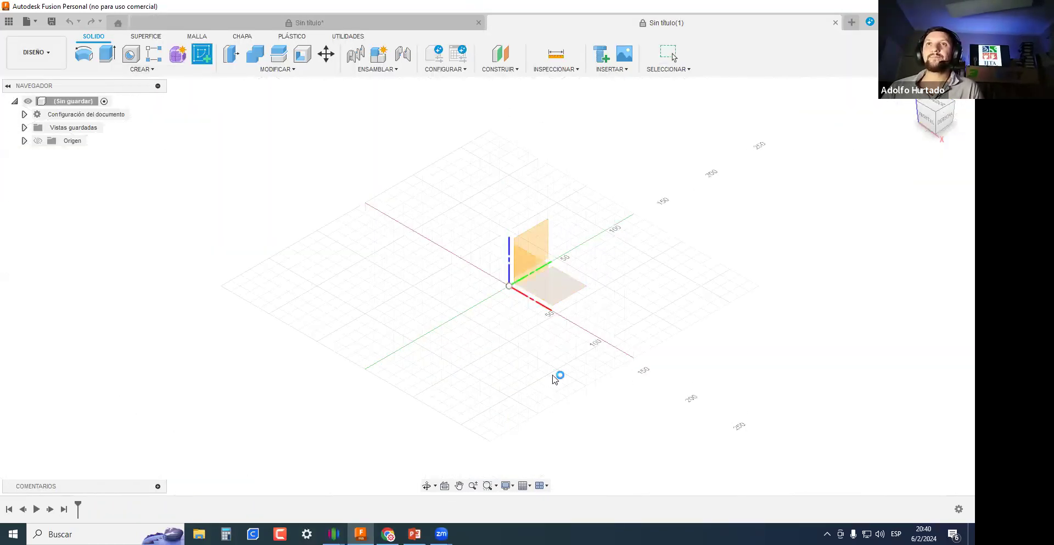
# Check the wall and roof plan drawings of EJERCICIO 3 in the PDF in the browser.
pyautogui.click(388, 532)
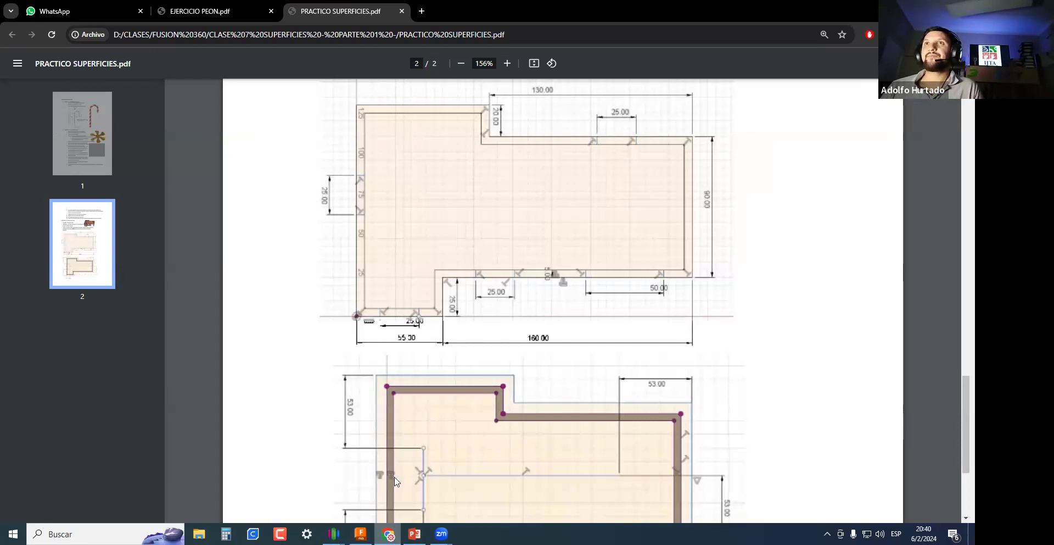
pyautogui.scroll(-3, 396, 481)
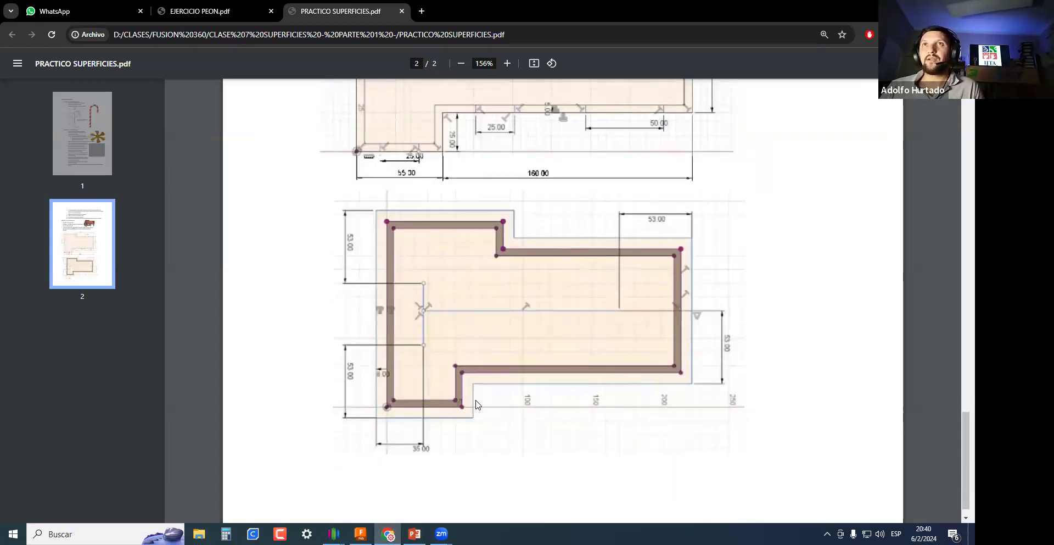
pyautogui.scroll(5, 578, 423)
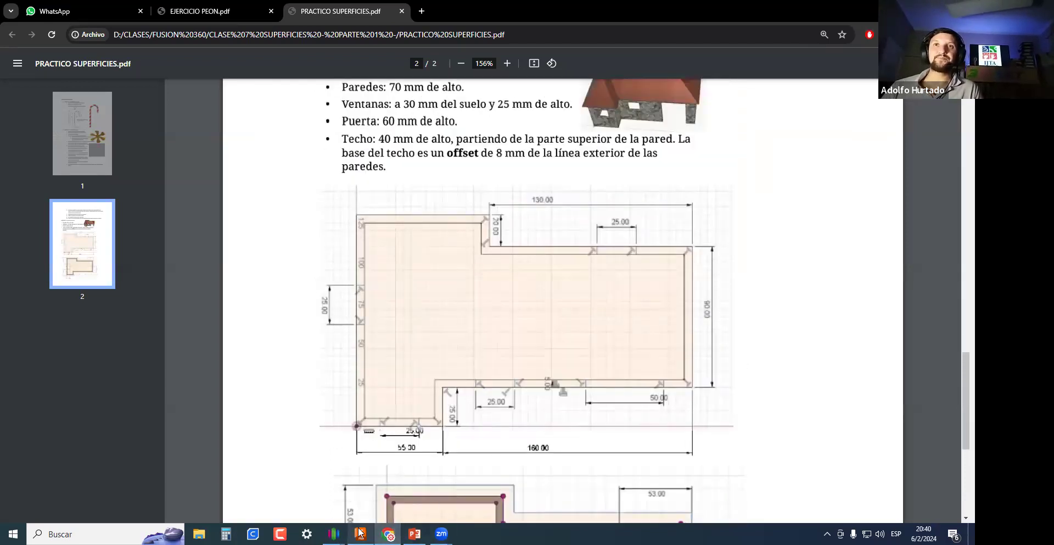
# Switch back to Fusion and sketch the stepped house outline's left, upper and right walls as connected perpendicular lines following the plan.
pyautogui.moveTo(359, 531)
pyautogui.press('l')
pyautogui.click(333, 389)
pyautogui.click(334, 149)
pyautogui.click(473, 149)
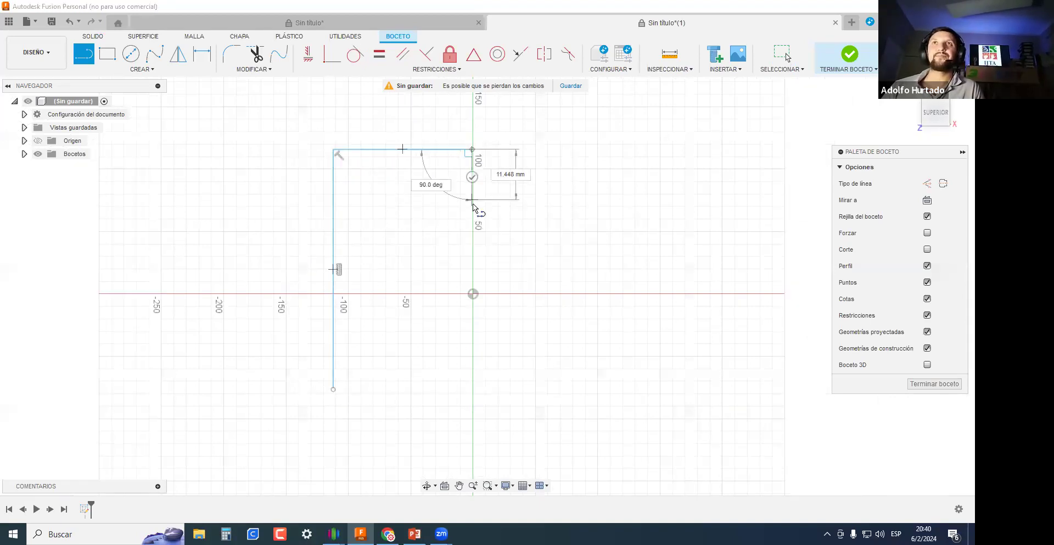
pyautogui.click(471, 213)
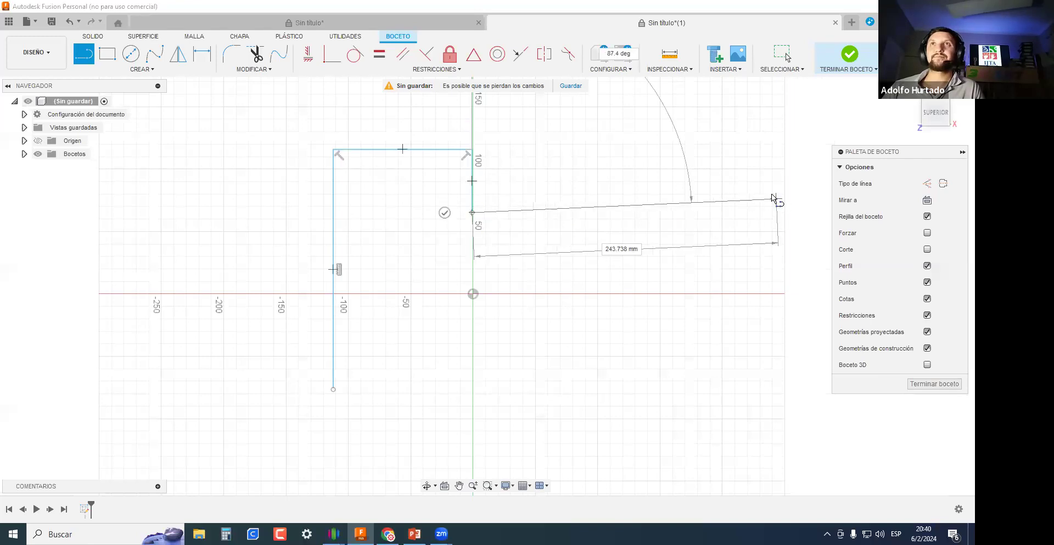
pyautogui.click(786, 213)
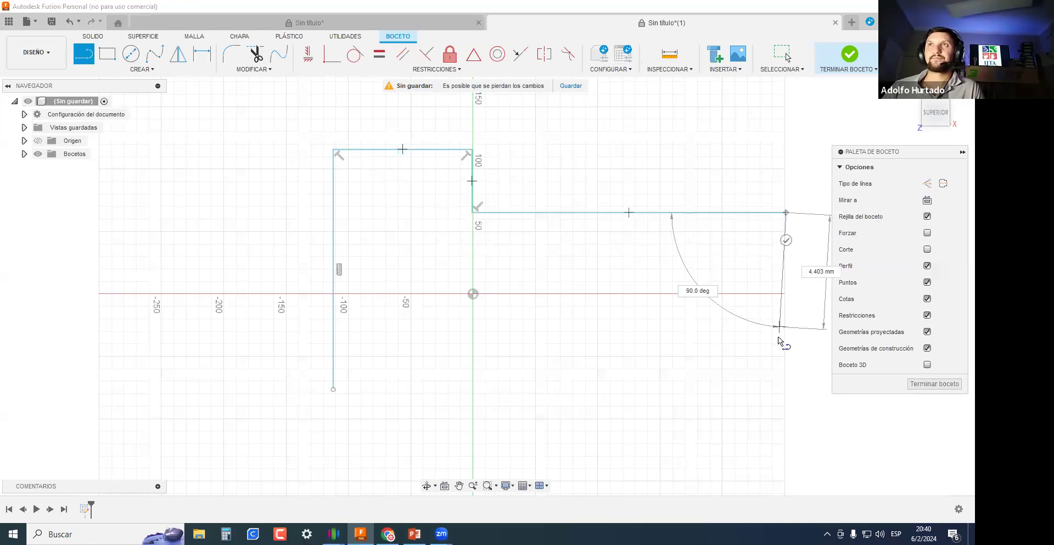
pyautogui.click(788, 389)
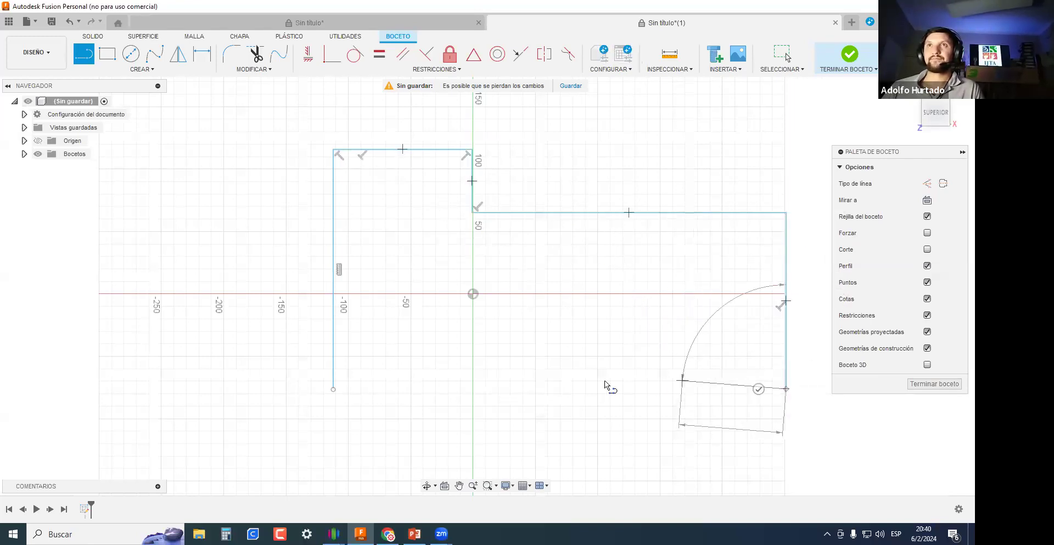
# Recheck the plan in the PDF and sketch the outline's lower stepped edge, running the last line past the left wall.
pyautogui.click(386, 533)
pyautogui.click(386, 533)
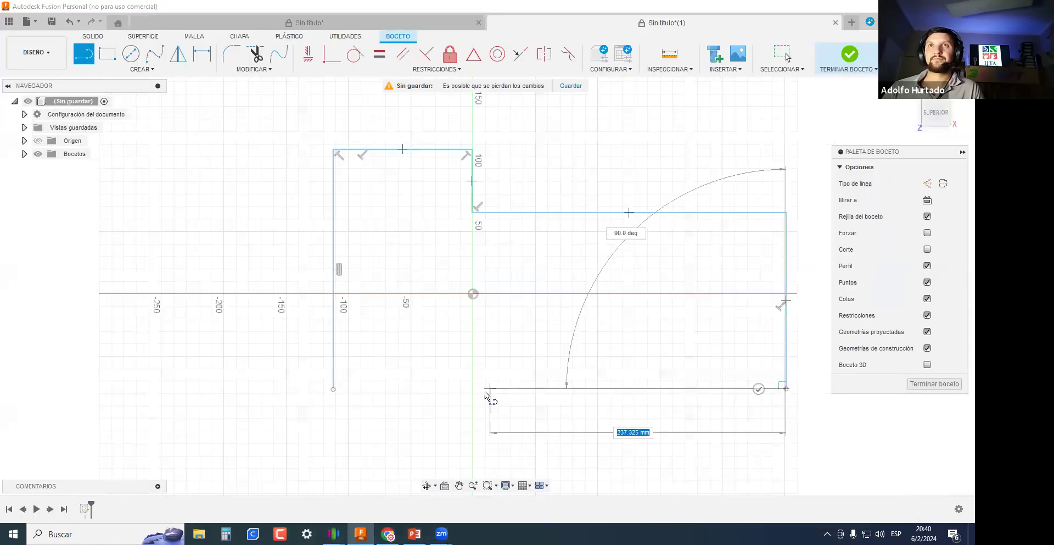
pyautogui.click(438, 390)
pyautogui.click(437, 447)
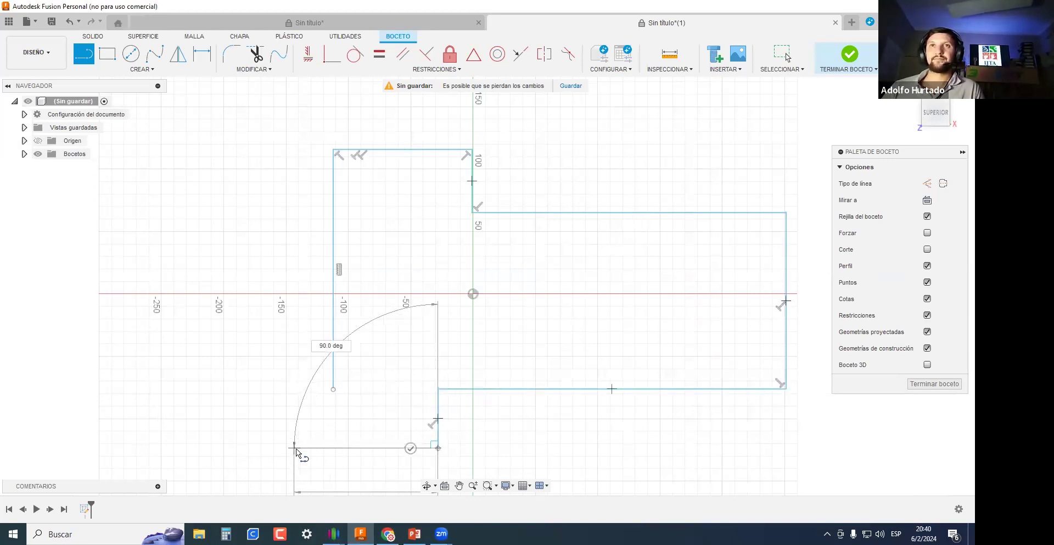
pyautogui.click(299, 447)
pyautogui.press('Escape')
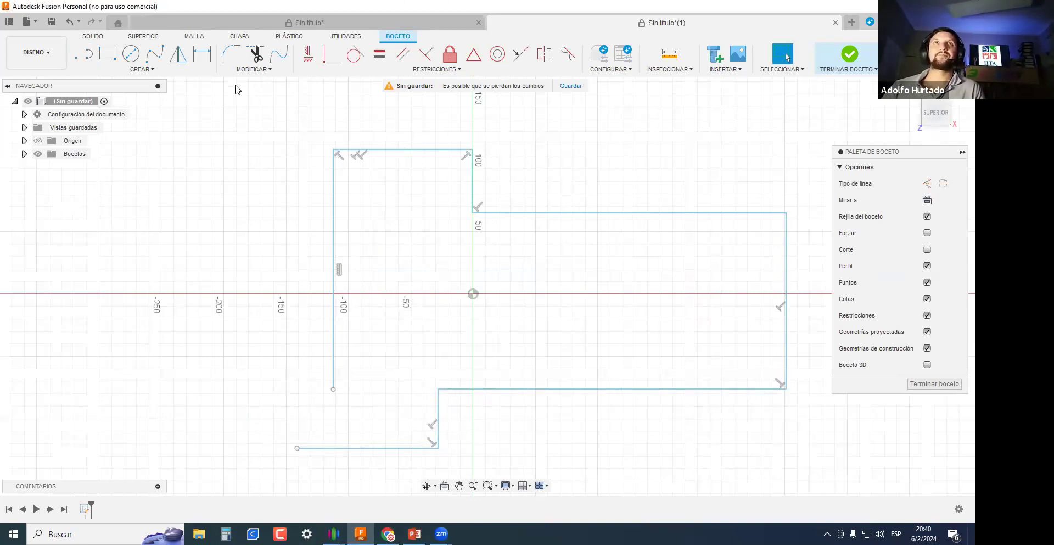
# Extend the left wall line to the bottom line and trim the overhanging end to close the house outline.
pyautogui.click(254, 69)
pyautogui.click(231, 137)
pyautogui.click(333, 385)
pyautogui.press('t')
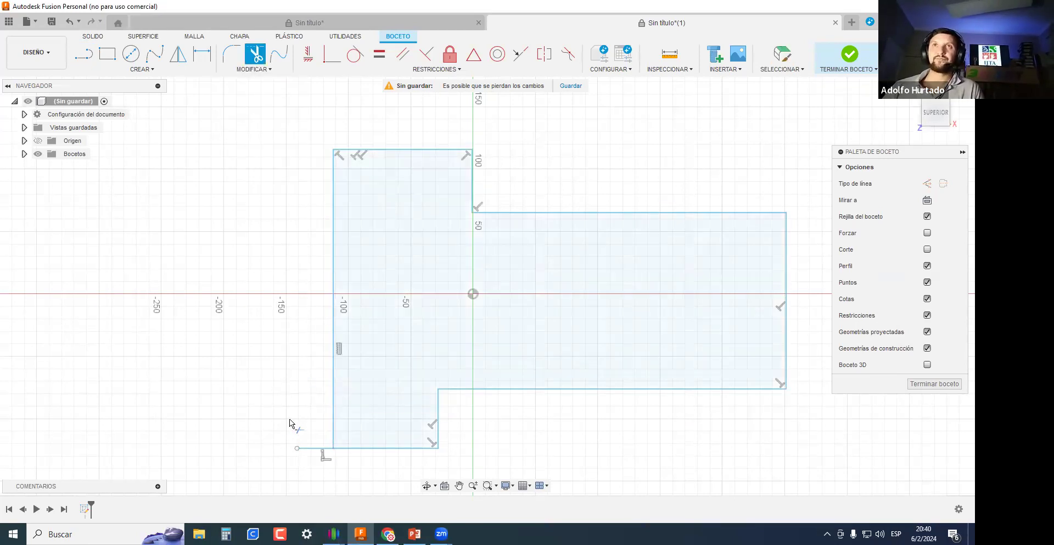
pyautogui.click(301, 448)
pyautogui.moveTo(309, 424)
pyautogui.keyDown('shift'); pyautogui.mouseDown(button='middle')
pyautogui.moveTo(350, 366)
pyautogui.moveTo(506, 363)
pyautogui.moveTo(282, 339)
pyautogui.moveTo(299, 369)
pyautogui.moveTo(478, 316)
pyautogui.mouseUp(button='middle'); pyautogui.keyUp('shift')
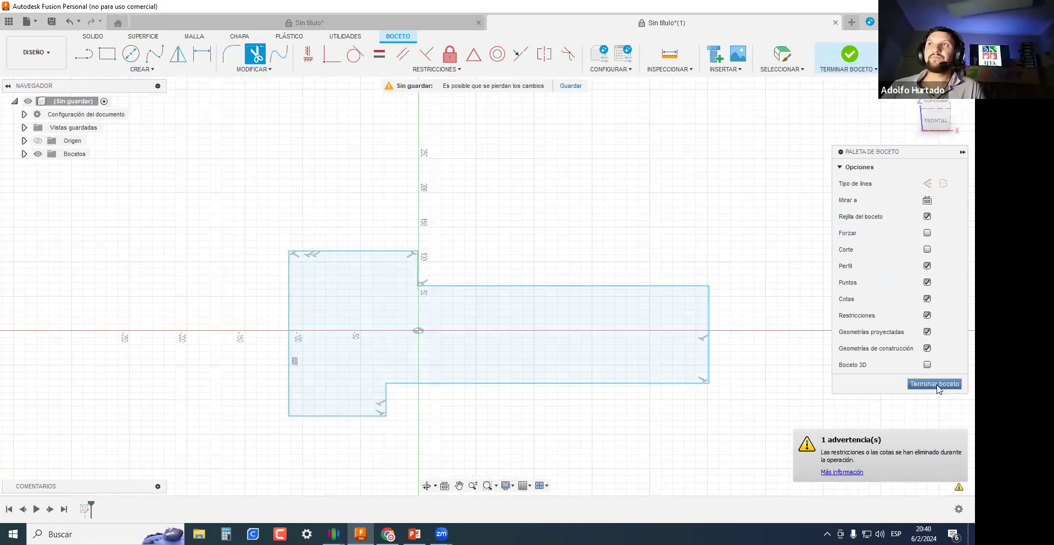
pyautogui.scroll(-3, 661, 387)
pyautogui.keyDown('shift'); pyautogui.moveTo(895, 391); pyautogui.dragTo(875, 399, button='middle'); pyautogui.keyUp('shift')
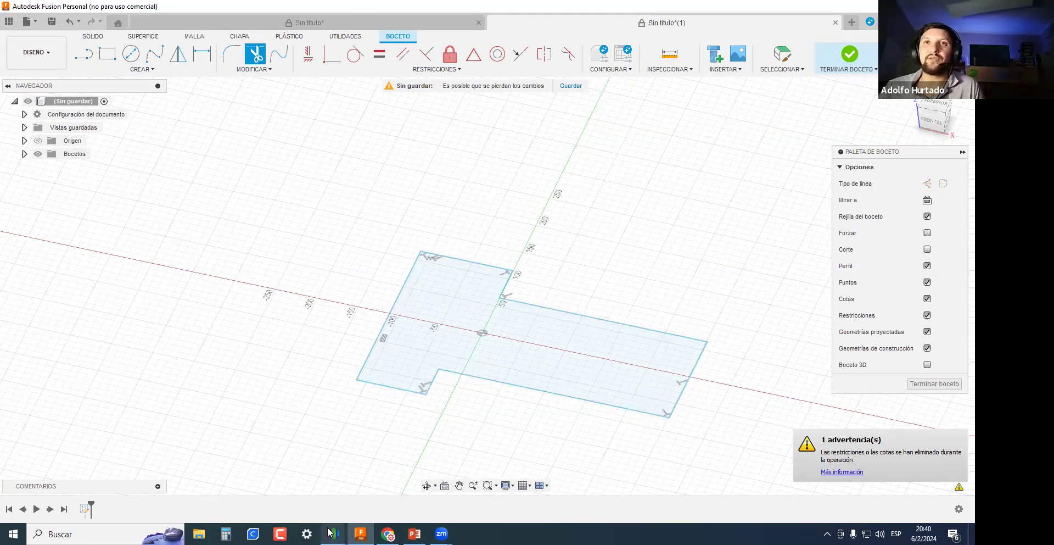
# Review the EJERCICIO 3 requirements and the wall and roof plan dimensions in PRACTICO SUPERFICIES.pdf in the browser.
pyautogui.click(388, 534)
pyautogui.scroll(-5, 413, 369)
pyautogui.scroll(6, 413, 369)
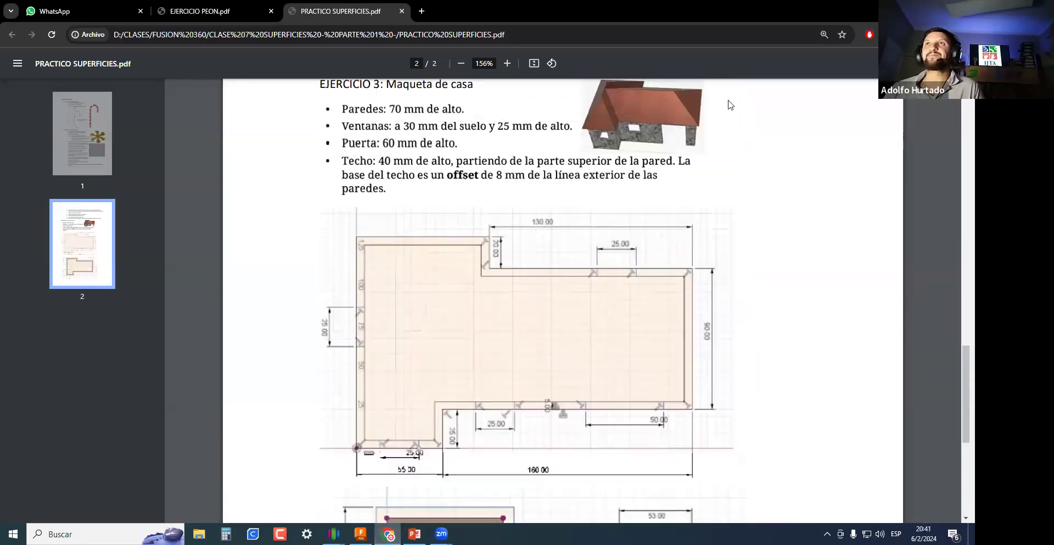
pyautogui.scroll(1, 615, 314)
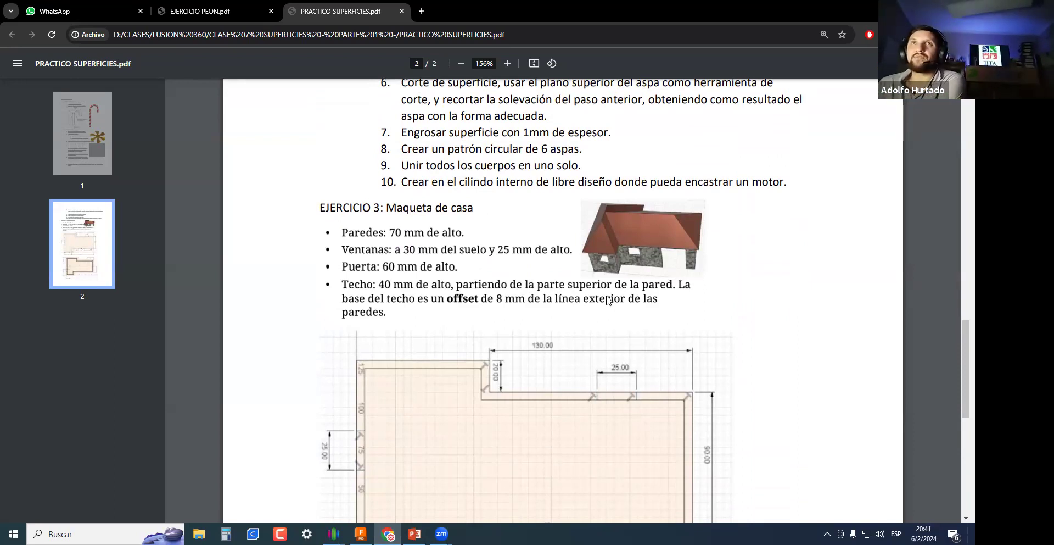
pyautogui.scroll(-8, 558, 279)
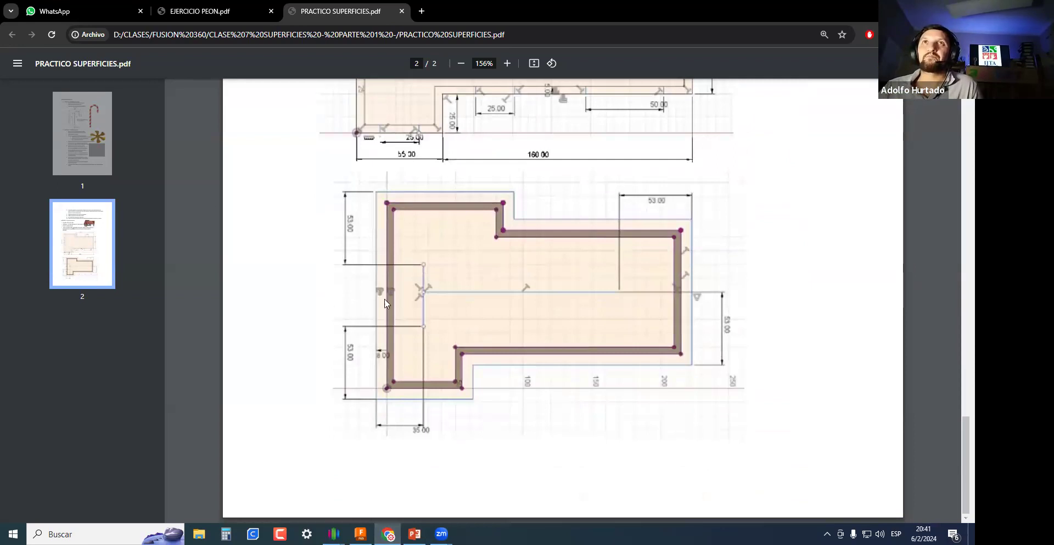
pyautogui.scroll(10, 507, 329)
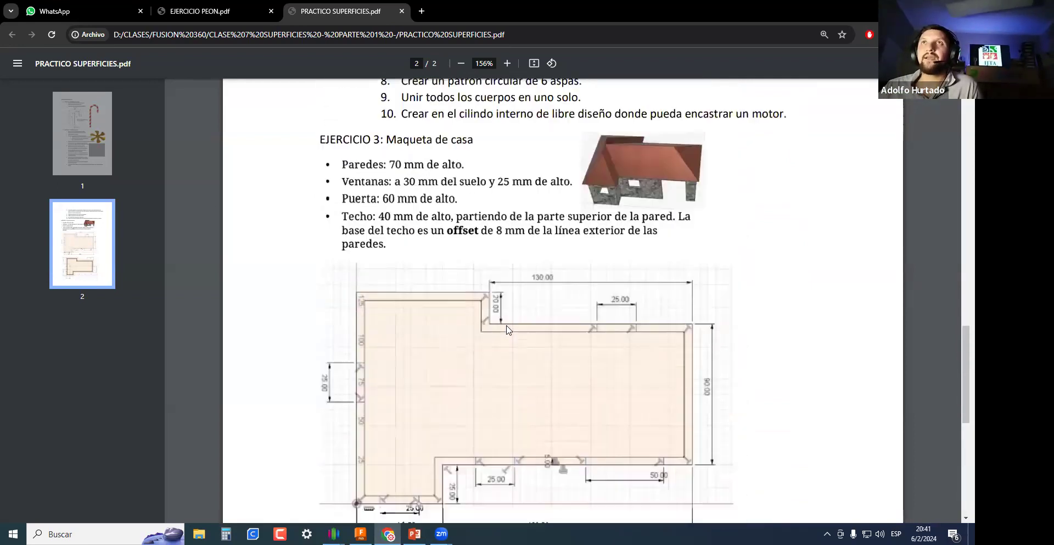
pyautogui.scroll(-5, 629, 378)
pyautogui.scroll(-3, 591, 347)
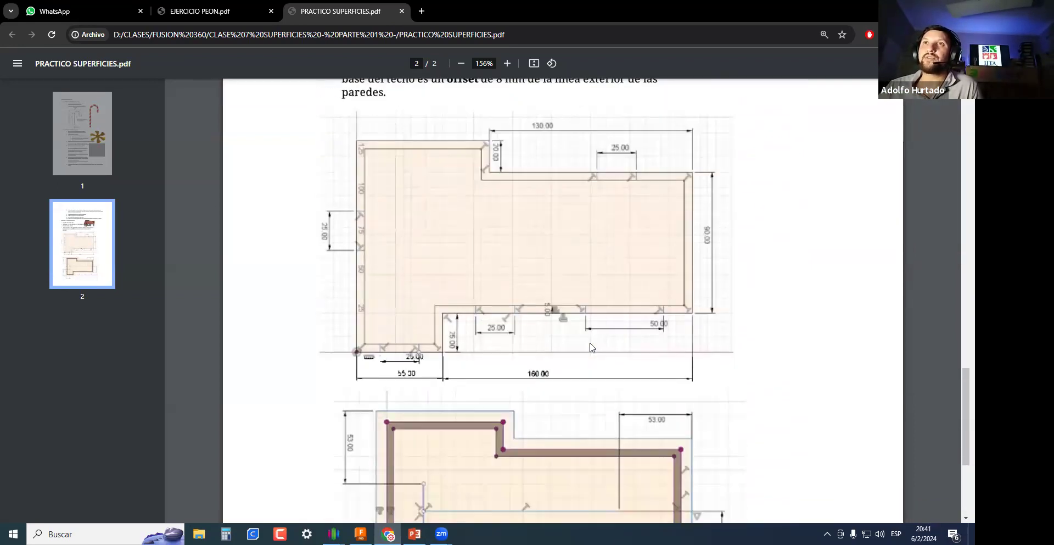
pyautogui.scroll(2, 519, 394)
pyautogui.scroll(-4, 502, 334)
pyautogui.scroll(-1, 513, 330)
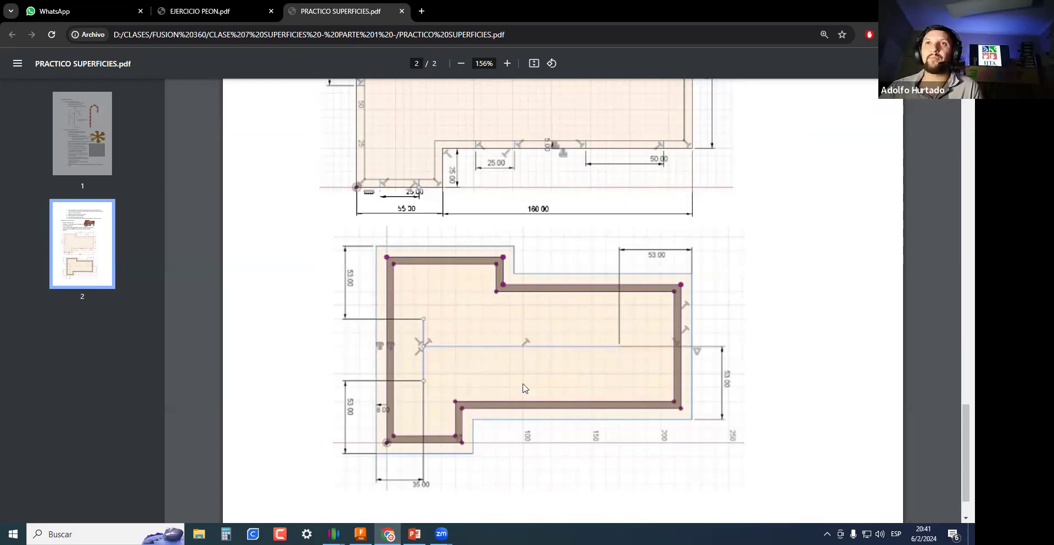
# Switch back to Fusion, finish the sketch and set up a thin extrusion of the house outline about 73 mm high.
pyautogui.click(360, 534)
pyautogui.scroll(1, 431, 309)
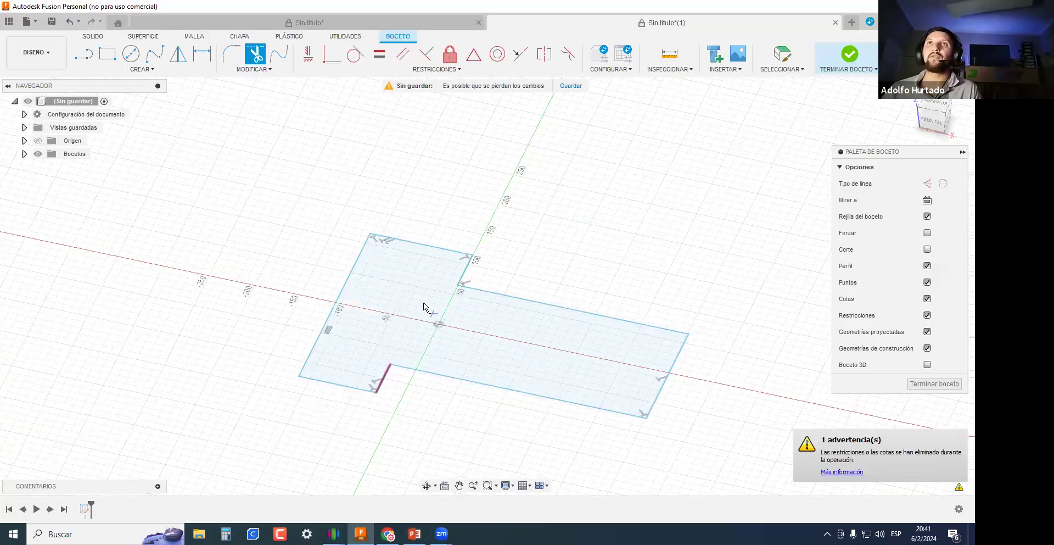
pyautogui.click(930, 384)
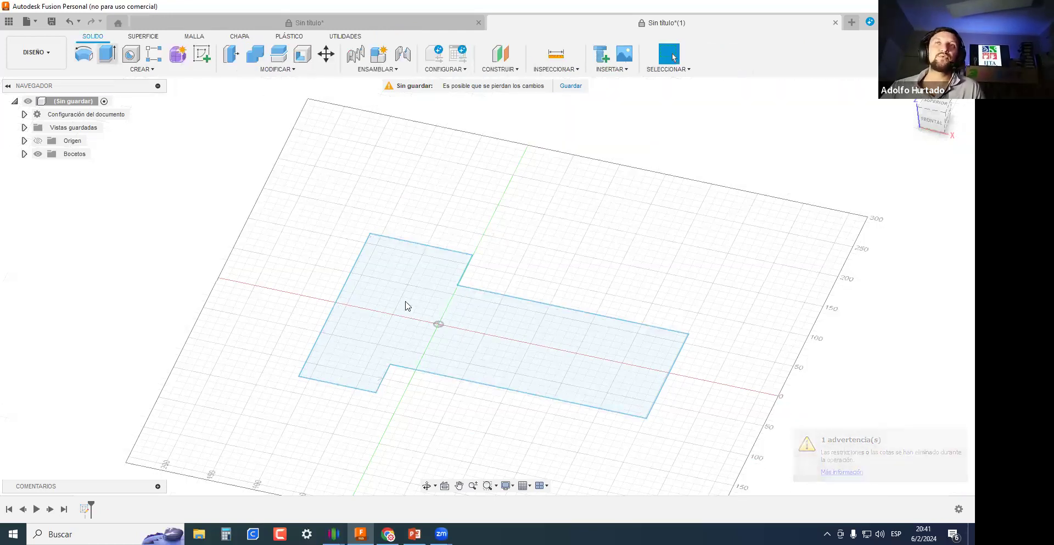
pyautogui.press('e')
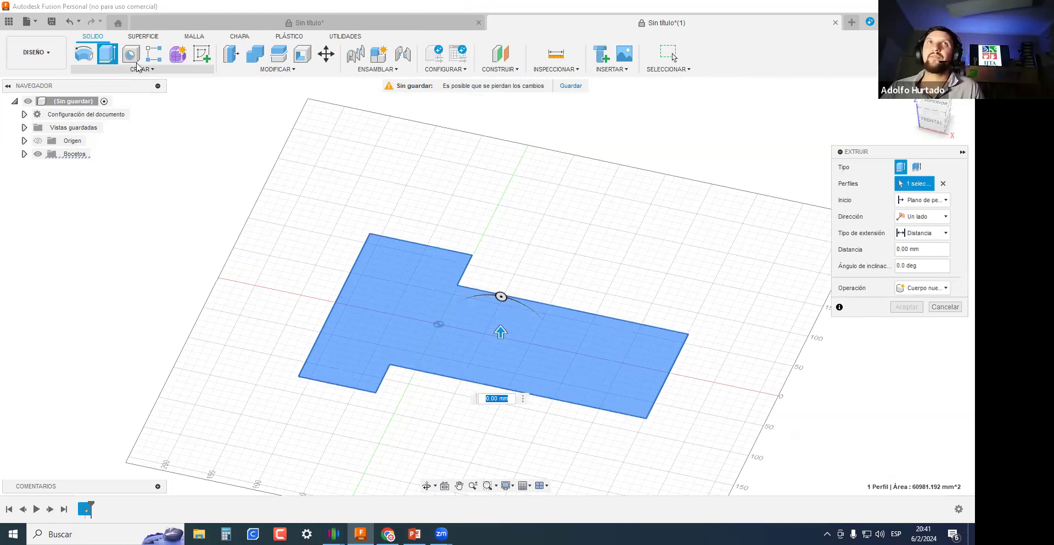
pyautogui.click(919, 169)
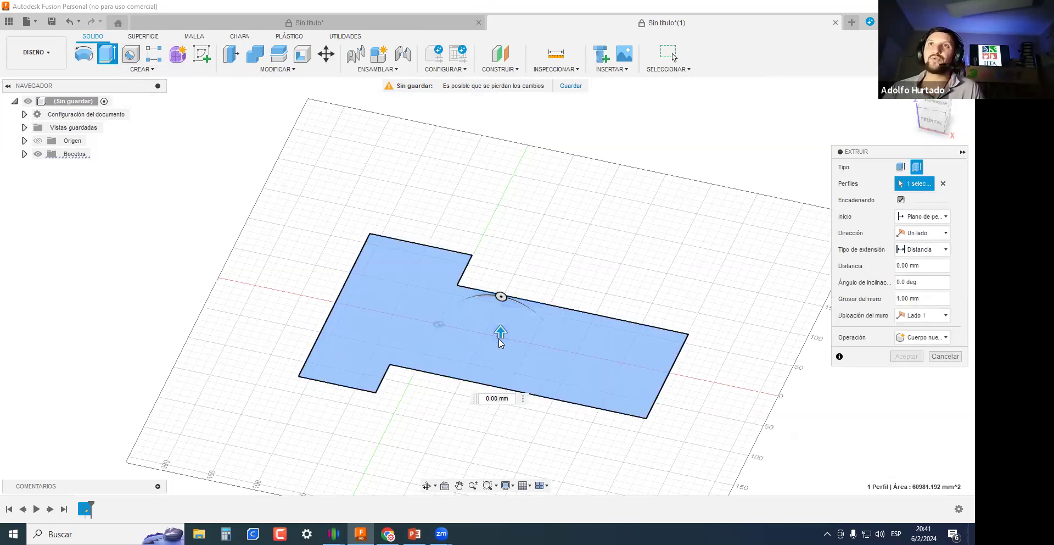
pyautogui.moveTo(500, 332); pyautogui.dragTo(491, 282)
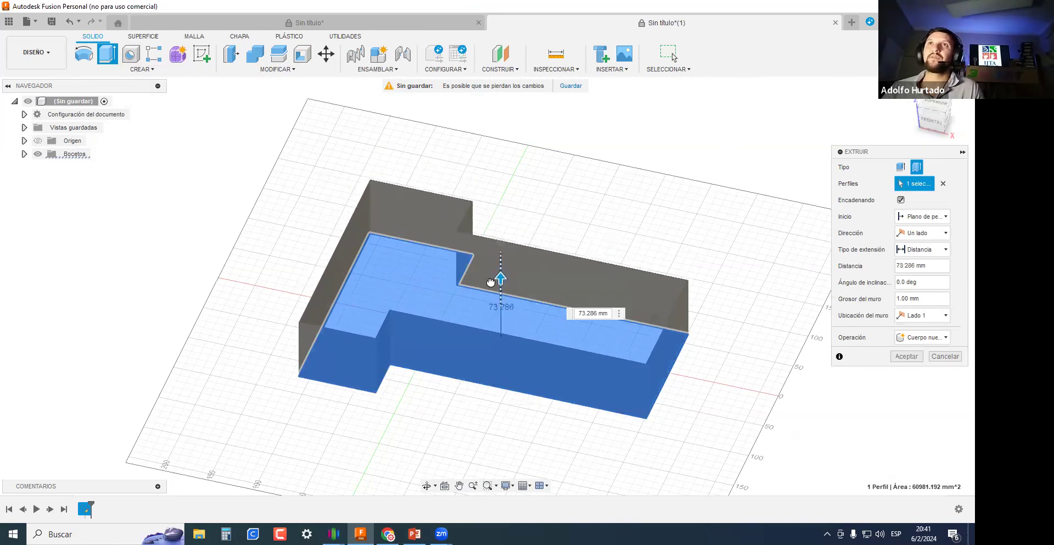
pyautogui.click(601, 317)
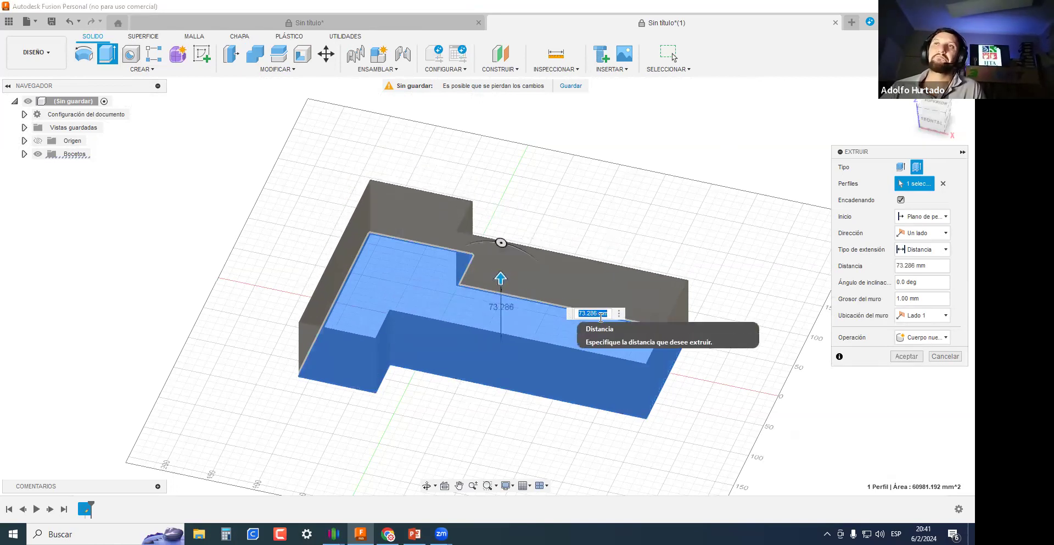
# Create the thin extrusion with a 5 mm wall thickness, inspect the walls and undo the extrusion.
pyautogui.click(931, 299)
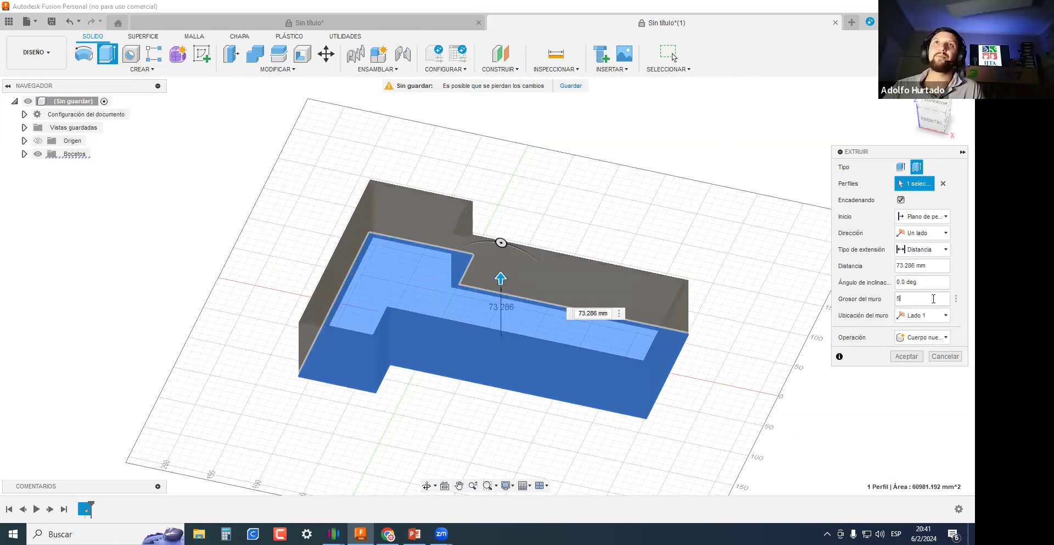
pyautogui.write('5')
pyautogui.press('Return')
pyautogui.keyDown('shift'); pyautogui.moveTo(608, 316); pyautogui.dragTo(539, 372, button='middle'); pyautogui.keyUp('shift')
pyautogui.keyDown('shift'); pyautogui.moveTo(516, 365); pyautogui.dragTo(510, 367, button='middle'); pyautogui.keyUp('shift')
pyautogui.scroll(3, 514, 368)
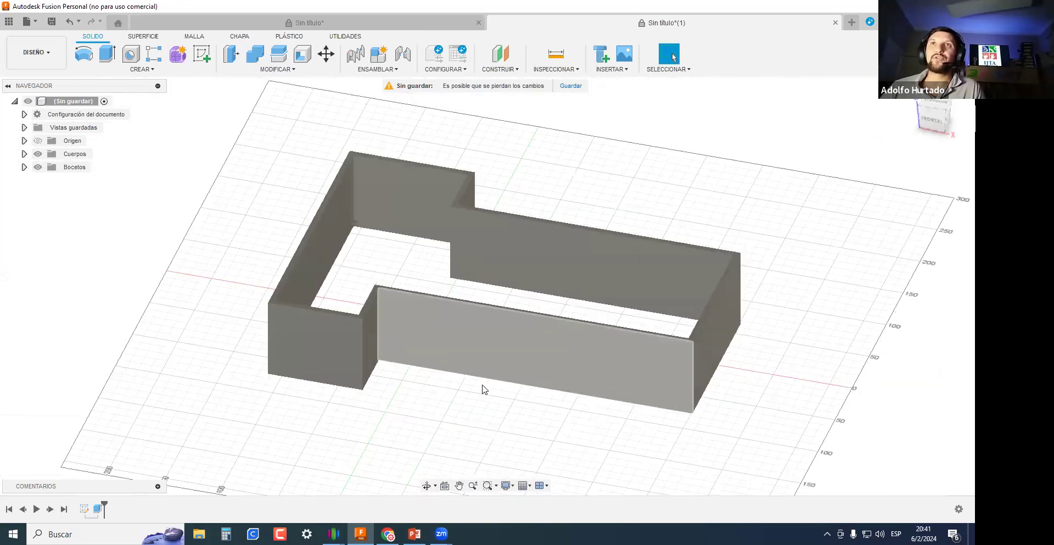
pyautogui.hotkey('ctrl', 'z')
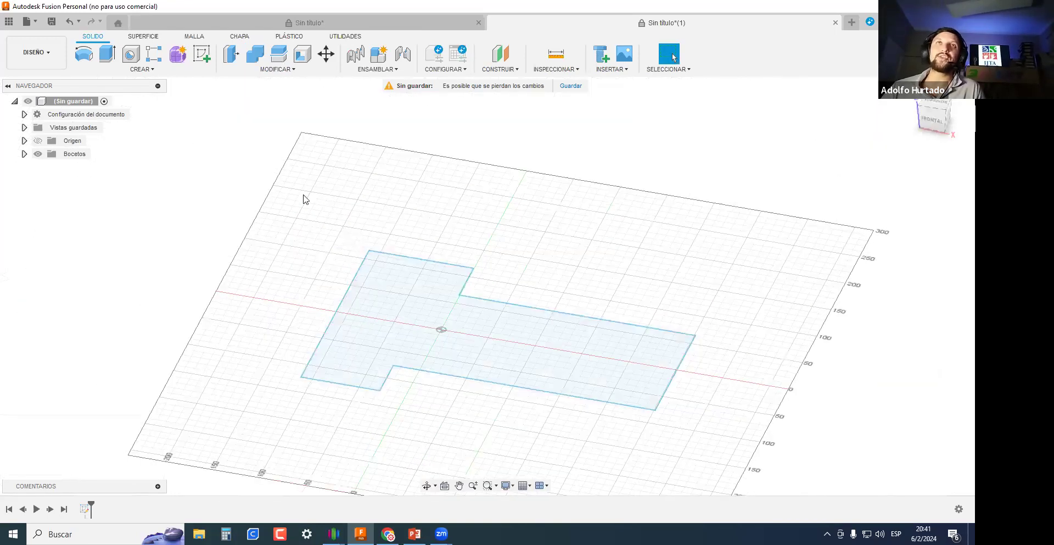
# Extrude the house outline as a surface about 81 mm high to try the walls as surfaces.
pyautogui.click(144, 36)
pyautogui.click(112, 53)
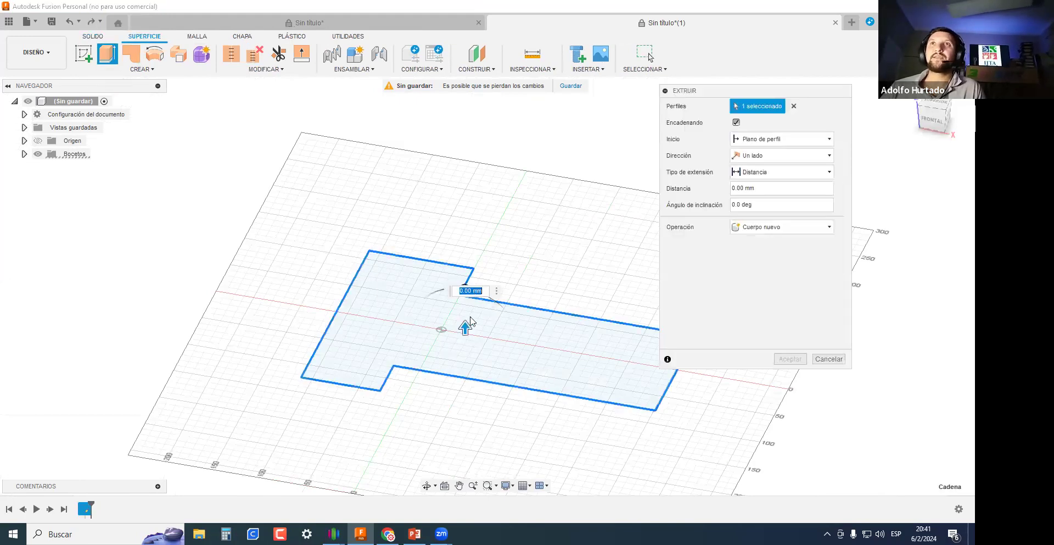
pyautogui.moveTo(464, 326); pyautogui.dragTo(466, 264)
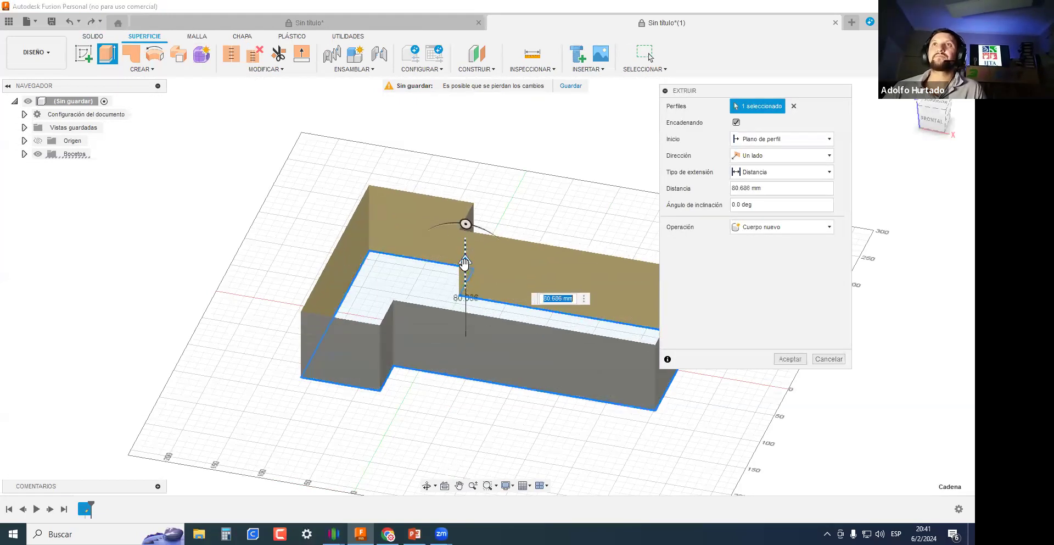
pyautogui.press('Return')
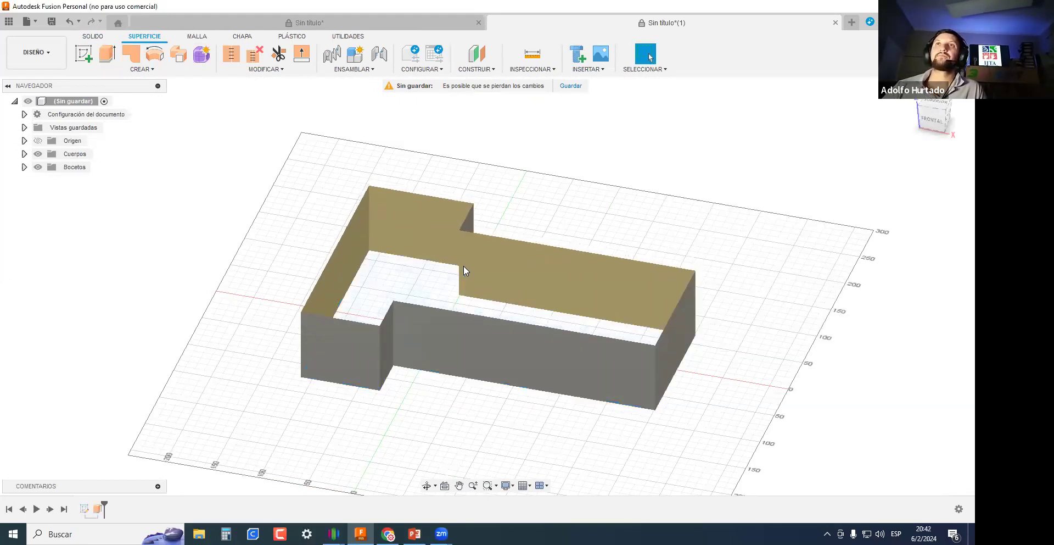
# Thicken all the extruded wall surfaces by 5 mm as a new body.
pyautogui.click(118, 72)
pyautogui.click(108, 222)
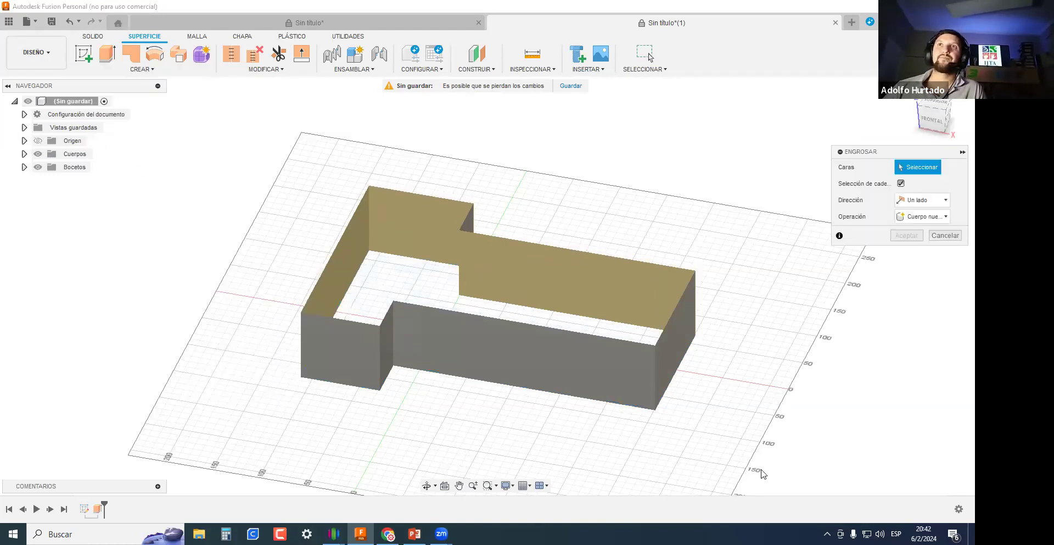
pyautogui.click(604, 373)
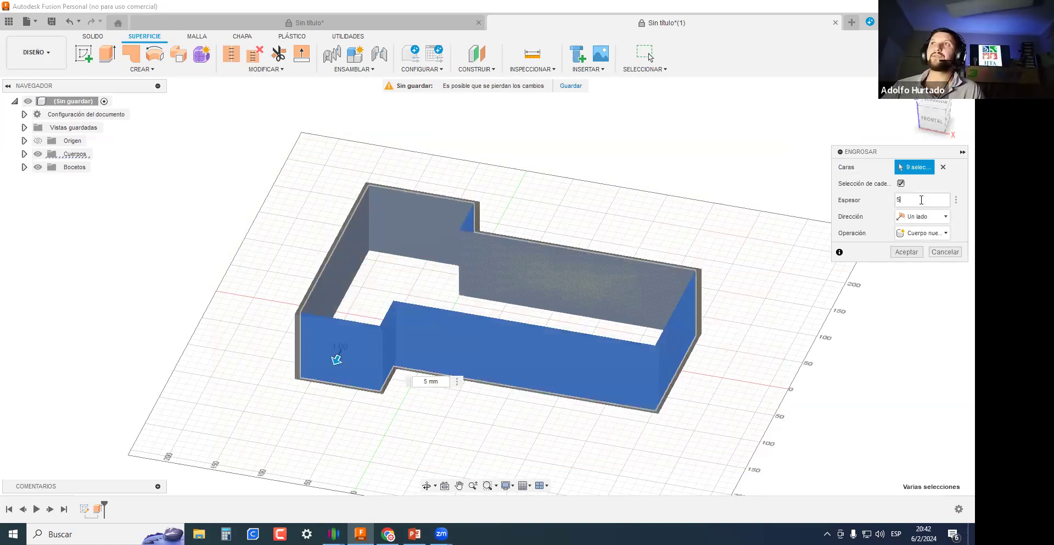
pyautogui.click(906, 251)
# Undo the thickening and the surface extrusion, leaving only the house outline sketch.
pyautogui.keyDown('shift'); pyautogui.moveTo(503, 308); pyautogui.dragTo(479, 323, button='middle'); pyautogui.keyUp('shift')
pyautogui.hotkey('ctrl', 'z')
pyautogui.hotkey('ctrl', 'z')
pyautogui.hotkey('ctrl', 'z')
pyautogui.hotkey('ctrl', 'z')
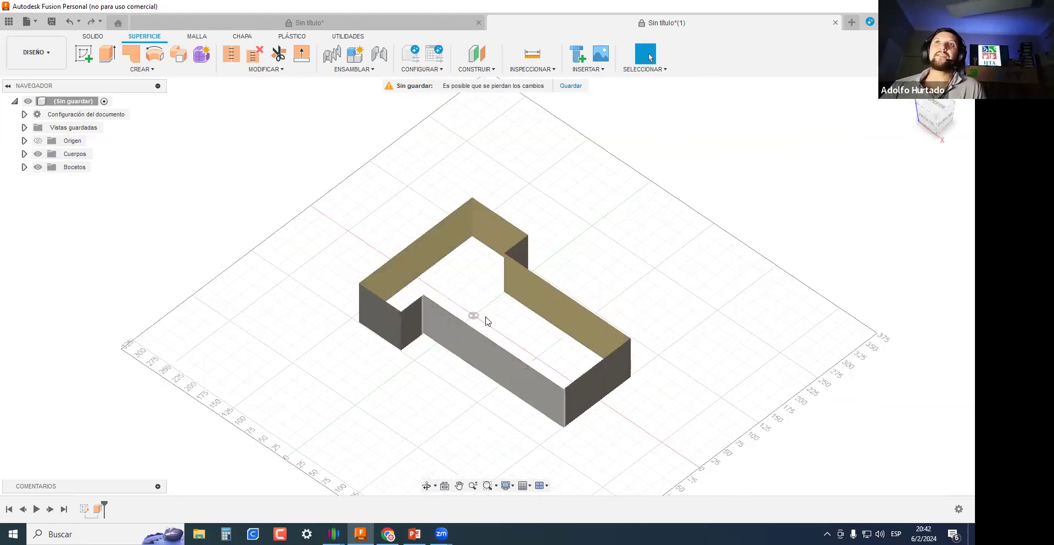
pyautogui.hotkey('ctrl', 'z')
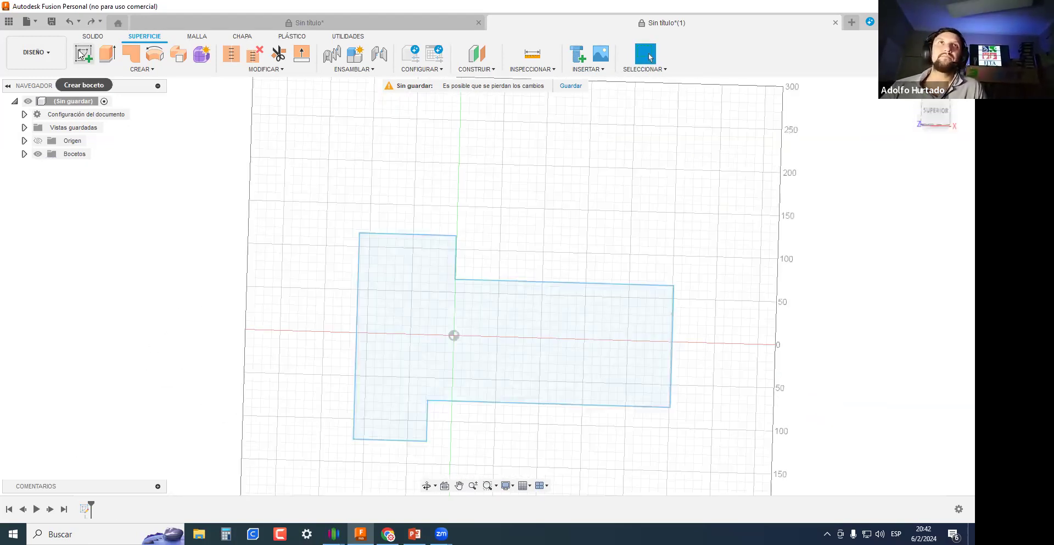
# Edit the house outline sketch, offset the whole contour outward by 5 mm and finish the sketch.
pyautogui.moveTo(436, 273); pyautogui.dragTo(360, 201, button='middle')
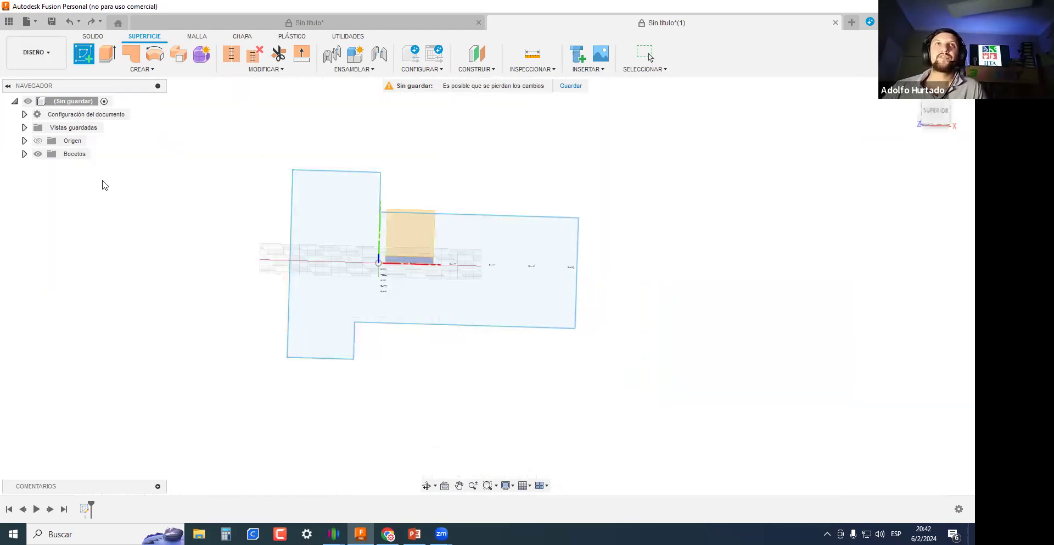
pyautogui.press('Escape')
pyautogui.doubleClick(78, 168)
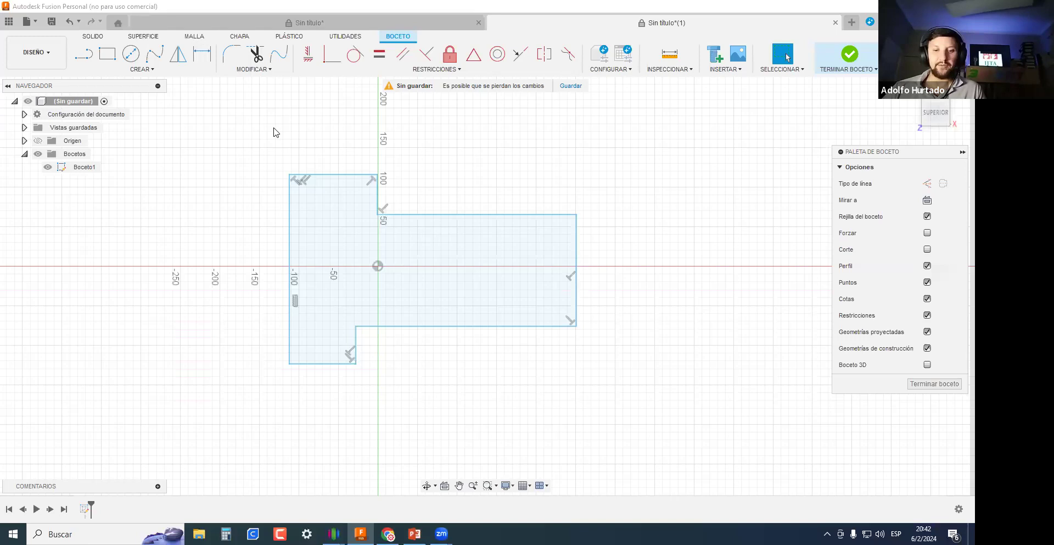
pyautogui.press('o')
pyautogui.click(369, 176)
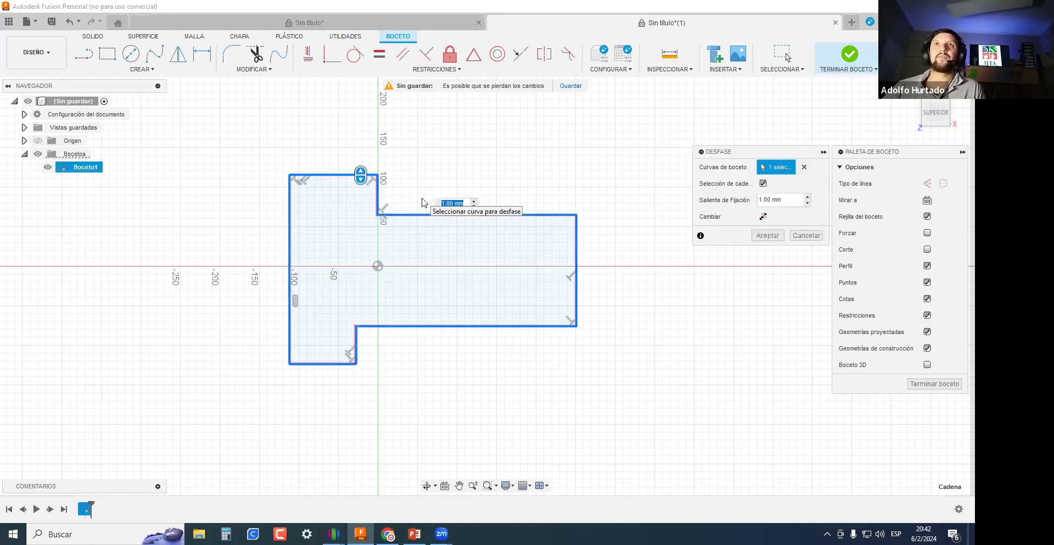
pyautogui.press('Return')
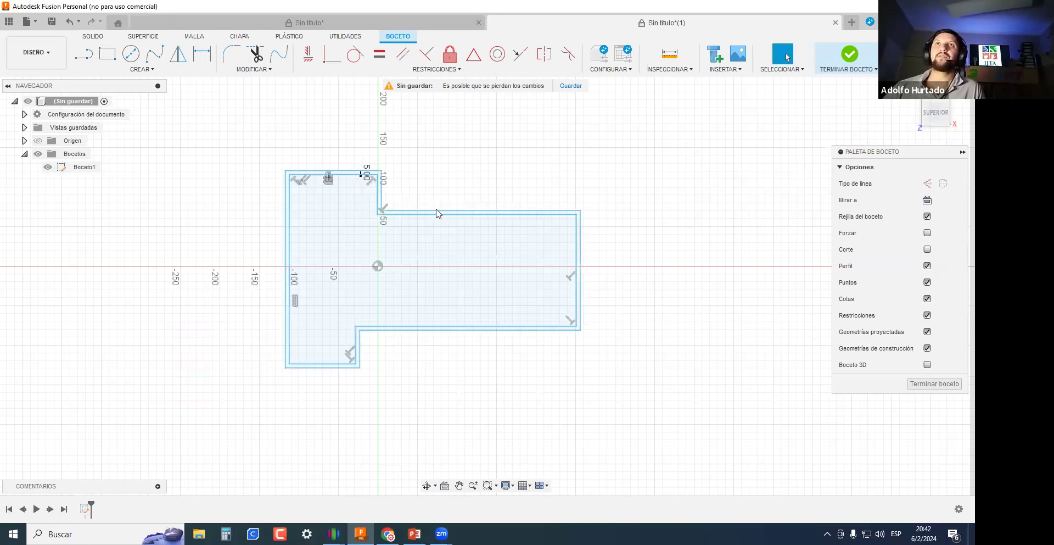
pyautogui.click(936, 384)
# Extrude the 5 mm strip between the two outlines about 80 mm upward as a new body to form the walls.
pyautogui.keyDown('shift'); pyautogui.moveTo(513, 280); pyautogui.dragTo(481, 350, button='middle'); pyautogui.keyUp('shift')
pyautogui.scroll(5, 480, 351)
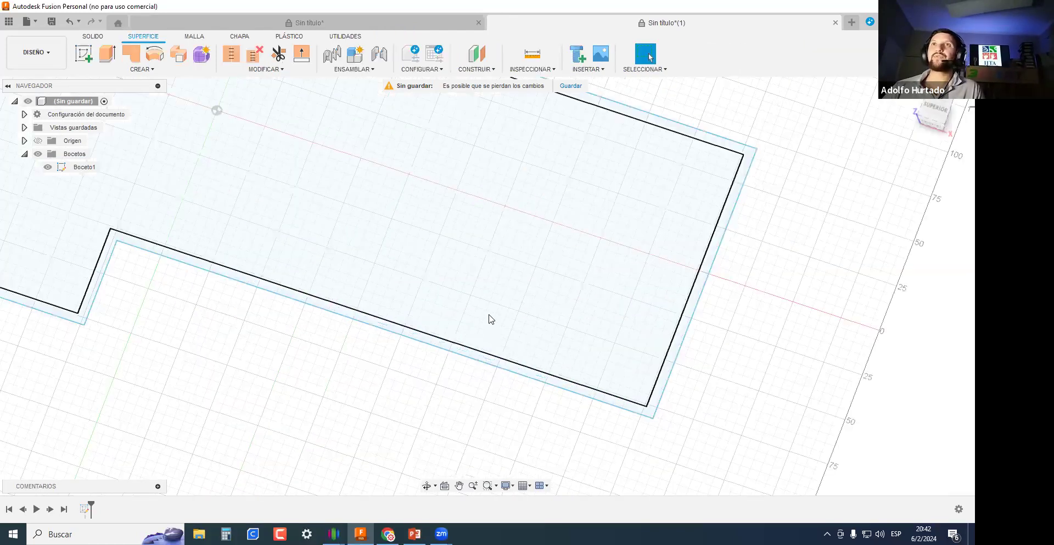
pyautogui.press('e')
pyautogui.scroll(3, 451, 369)
pyautogui.click(430, 305)
pyautogui.scroll(-5, 384, 335)
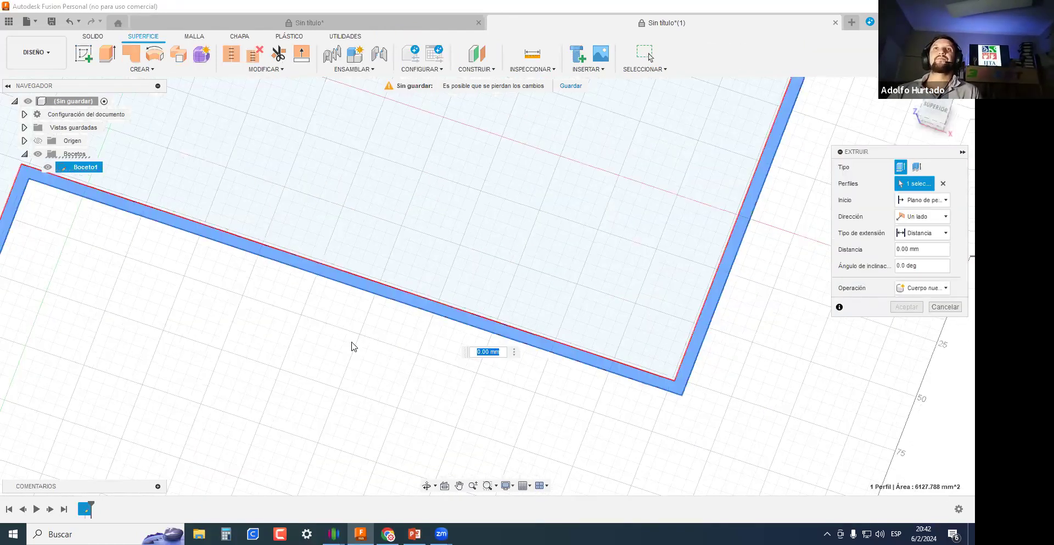
pyautogui.moveTo(388, 246); pyautogui.dragTo(398, 199)
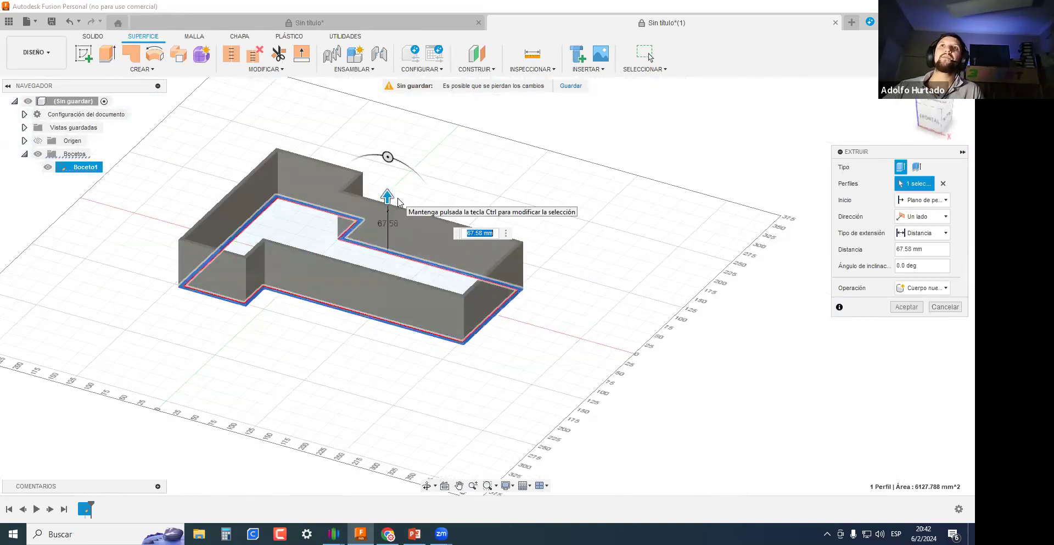
pyautogui.press('Return')
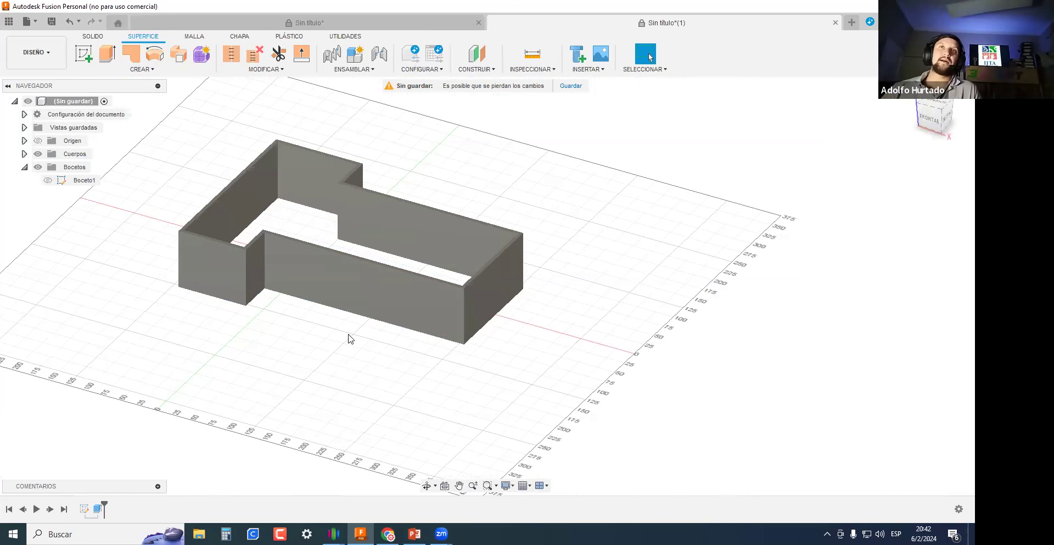
# Sketch a doorway rectangle about 30 mm wide and 55 mm high at the base of the long wing's end wall.
pyautogui.keyDown('shift'); pyautogui.moveTo(350, 337); pyautogui.dragTo(607, 273, button='middle'); pyautogui.keyUp('shift')
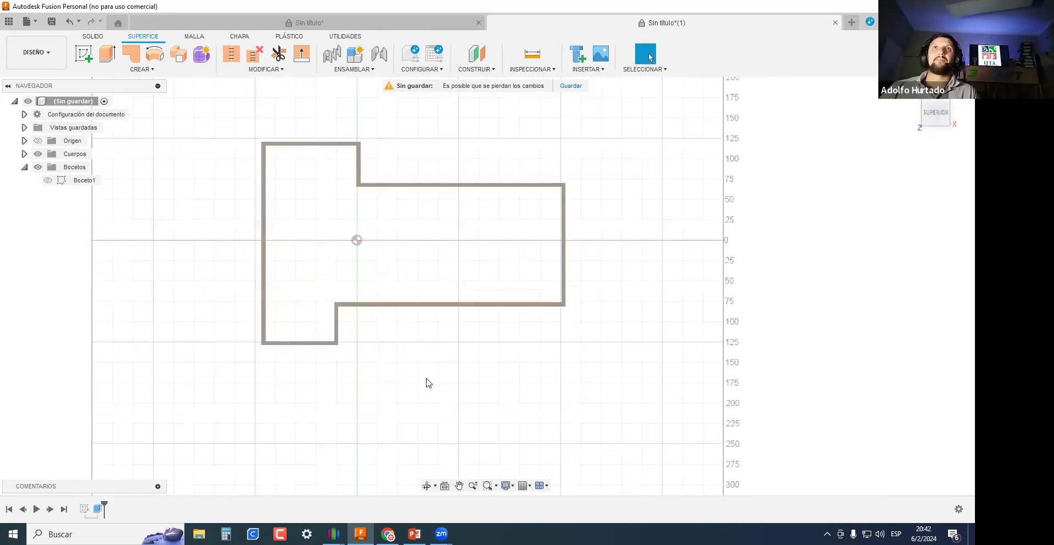
pyautogui.moveTo(390, 310)
pyautogui.keyDown('shift'); pyautogui.mouseDown(button='middle')
pyautogui.moveTo(381, 275)
pyautogui.moveTo(353, 299)
pyautogui.moveTo(404, 299)
pyautogui.moveTo(400, 322)
pyautogui.moveTo(353, 356)
pyautogui.moveTo(351, 384)
pyautogui.mouseUp(button='middle'); pyautogui.keyUp('shift')
pyautogui.scroll(3, 384, 333)
pyautogui.moveTo(351, 385)
pyautogui.keyDown('shift'); pyautogui.mouseDown(button='middle')
pyautogui.moveTo(382, 384)
pyautogui.moveTo(406, 401)
pyautogui.mouseUp(button='middle'); pyautogui.keyUp('shift')
pyautogui.click(83, 53)
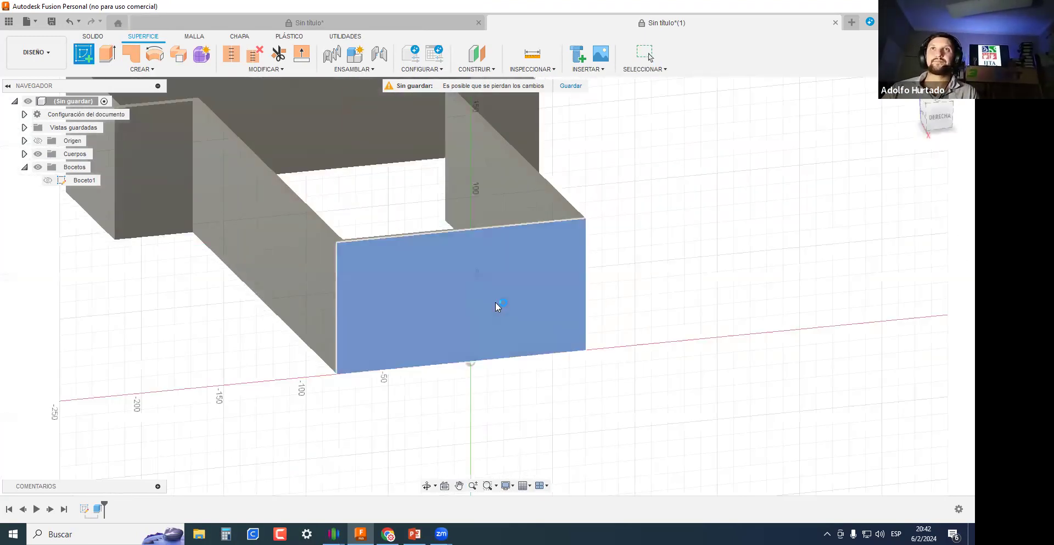
pyautogui.click(496, 302)
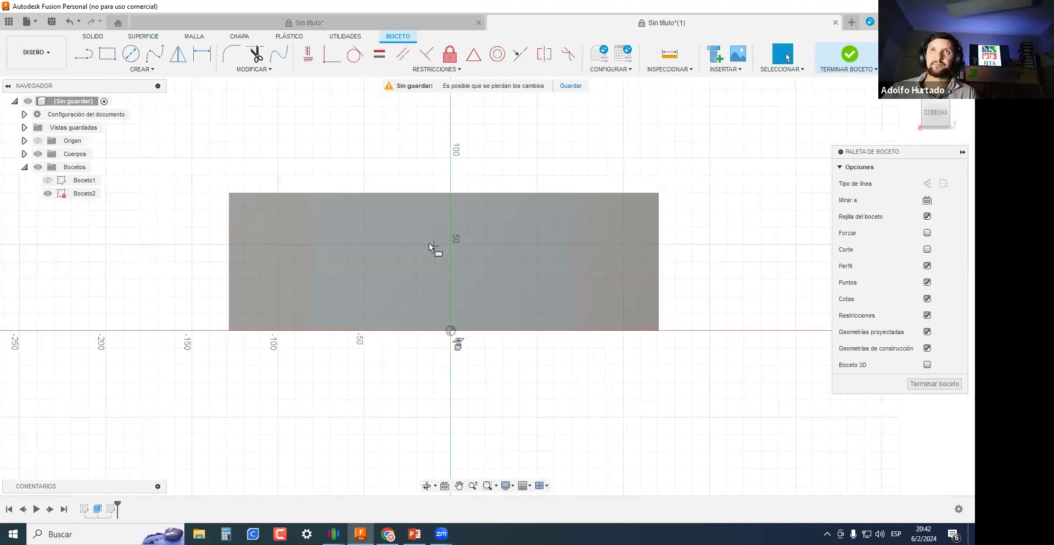
pyautogui.press('r')
pyautogui.click(423, 236)
pyautogui.click(474, 331)
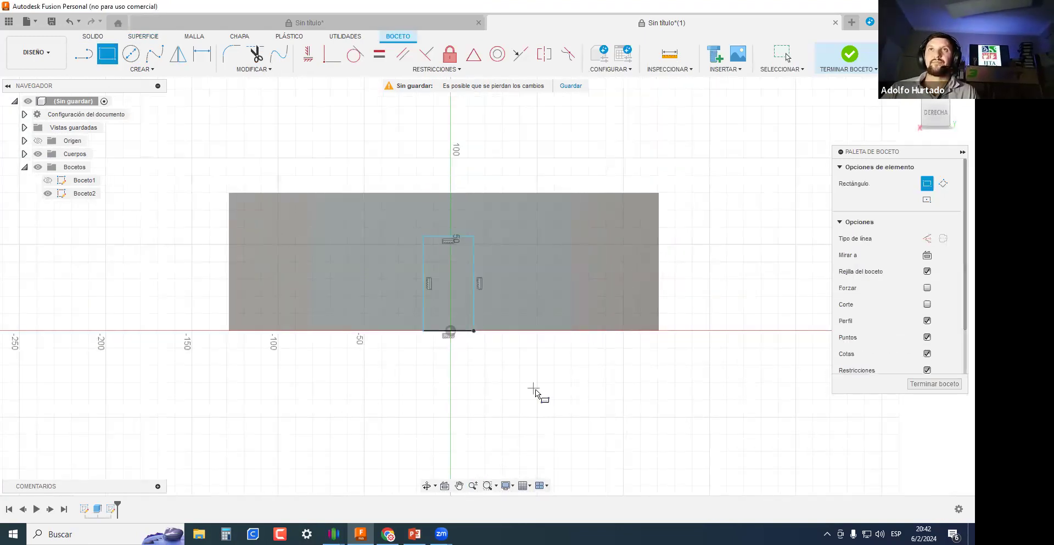
pyautogui.press('Escape')
pyautogui.moveTo(537, 388)
pyautogui.keyDown('shift'); pyautogui.mouseDown(button='middle')
pyautogui.moveTo(522, 381)
pyautogui.moveTo(576, 407)
pyautogui.moveTo(489, 374)
pyautogui.mouseUp(button='middle'); pyautogui.keyUp('shift')
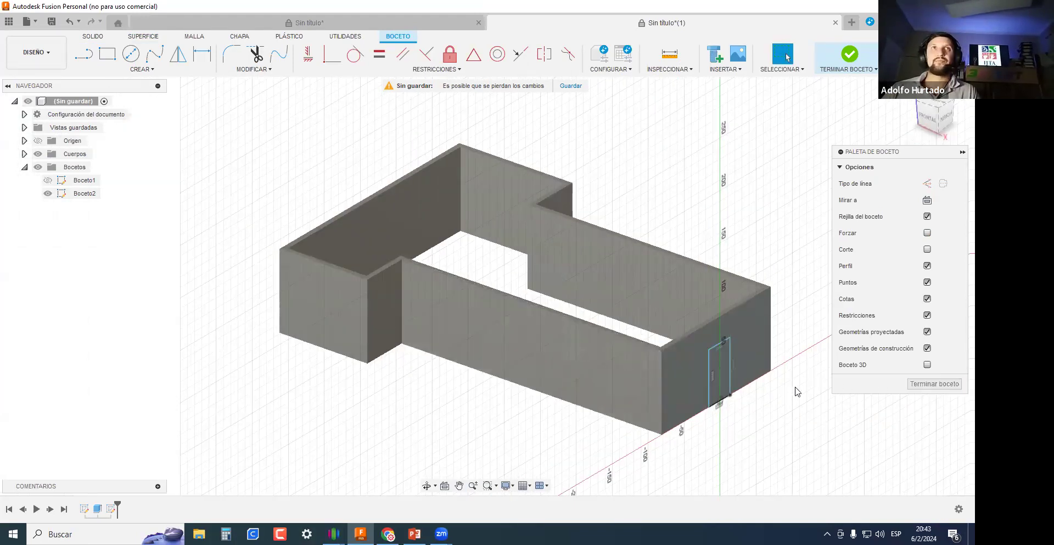
pyautogui.click(934, 383)
# Cut the doorway profile about 42 mm inward through the end wall.
pyautogui.scroll(5, 697, 360)
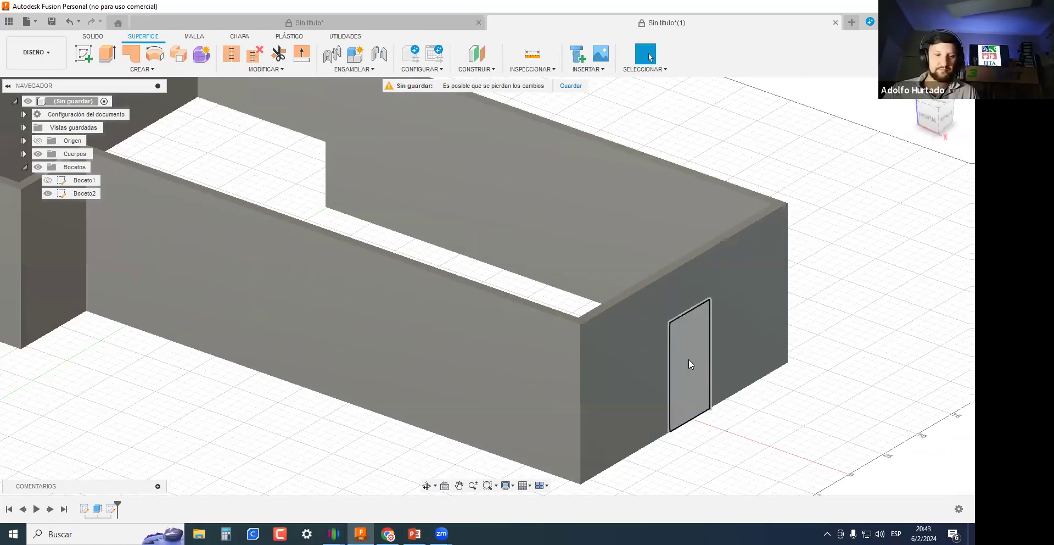
pyautogui.click(690, 363)
pyautogui.press('e')
pyautogui.moveTo(690, 363); pyautogui.dragTo(628, 344)
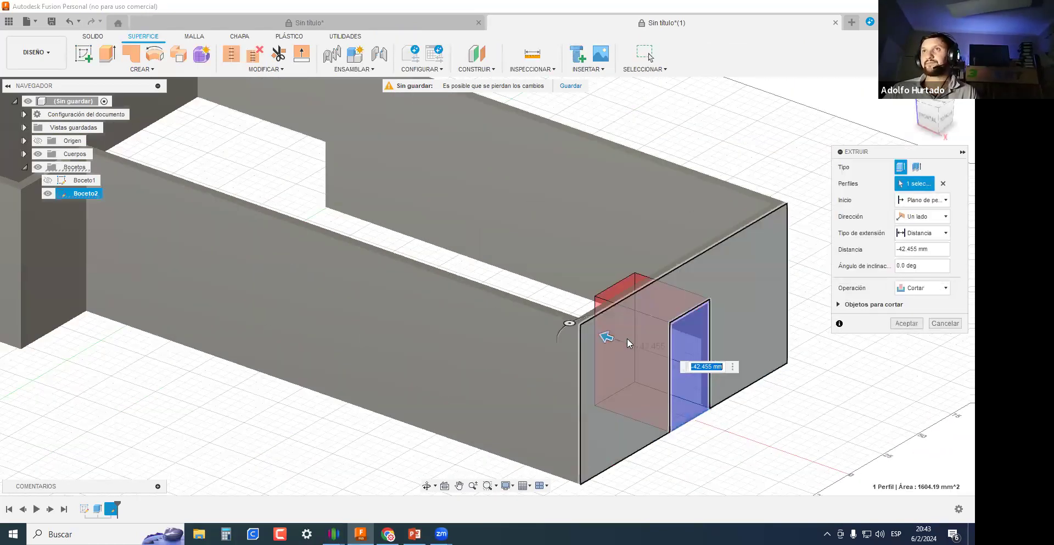
pyautogui.press('Return')
pyautogui.keyDown('shift'); pyautogui.moveTo(631, 337); pyautogui.dragTo(444, 347, button='middle'); pyautogui.keyUp('shift')
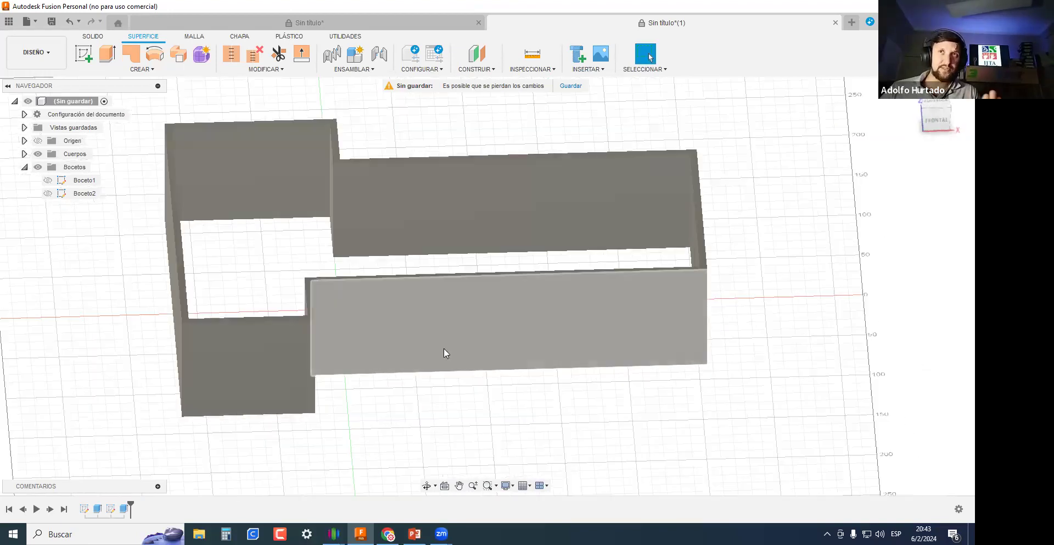
# Sketch a window rectangle about 38 by 30 mm on the outer face of the long front wall.
pyautogui.keyDown('shift'); pyautogui.moveTo(278, 238); pyautogui.dragTo(481, 264, button='middle'); pyautogui.keyUp('shift')
pyautogui.scroll(3, 481, 264)
pyautogui.moveTo(506, 342)
pyautogui.keyDown('shift'); pyautogui.mouseDown(button='middle')
pyautogui.moveTo(583, 365)
pyautogui.moveTo(456, 324)
pyautogui.moveTo(407, 321)
pyautogui.mouseUp(button='middle'); pyautogui.keyUp('shift')
pyautogui.scroll(3, 455, 324)
pyautogui.scroll(-4, 409, 318)
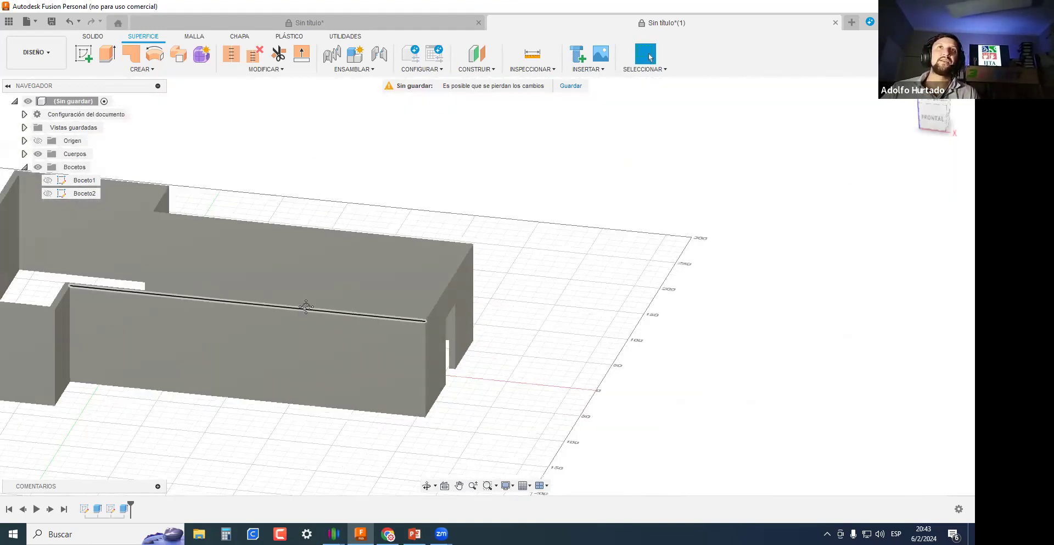
pyautogui.moveTo(304, 304); pyautogui.dragTo(401, 313, button='middle')
pyautogui.click(84, 53)
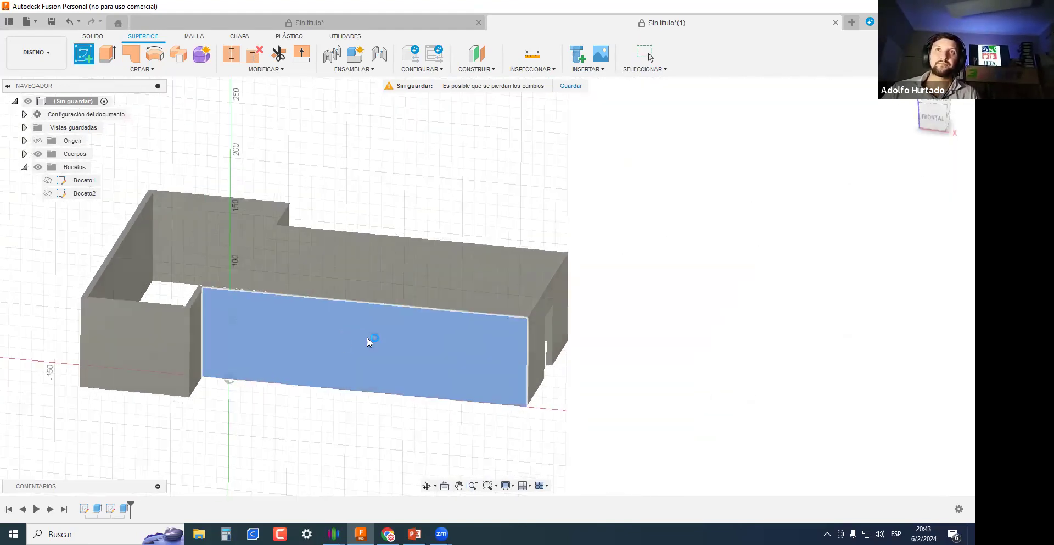
pyautogui.click(367, 338)
pyautogui.press('r')
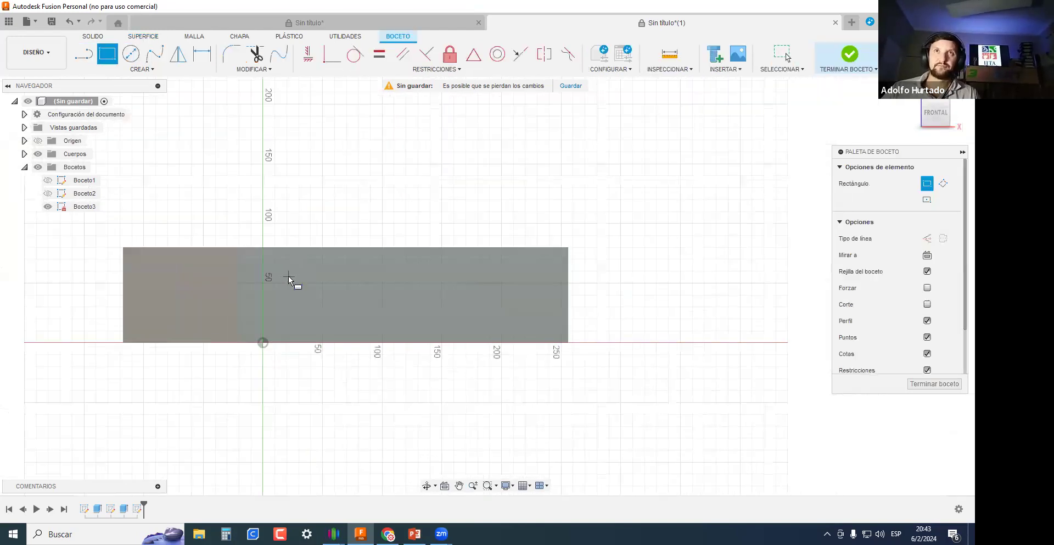
pyautogui.click(335, 311)
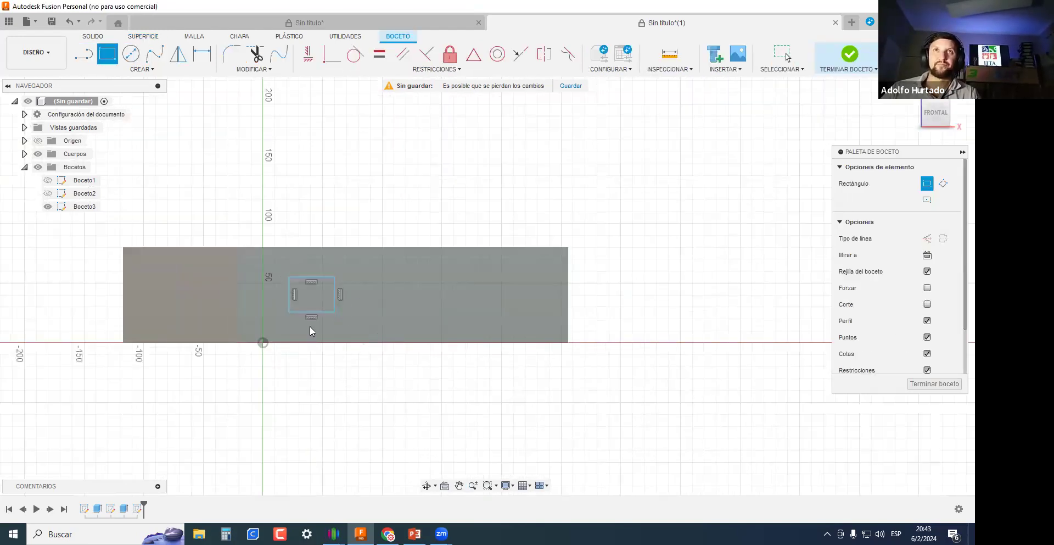
pyautogui.press('Escape')
# Copy the window rectangle 125.65 mm along X on the same wall and finish the sketch.
pyautogui.moveTo(278, 323); pyautogui.dragTo(488, 277)
pyautogui.press('m')
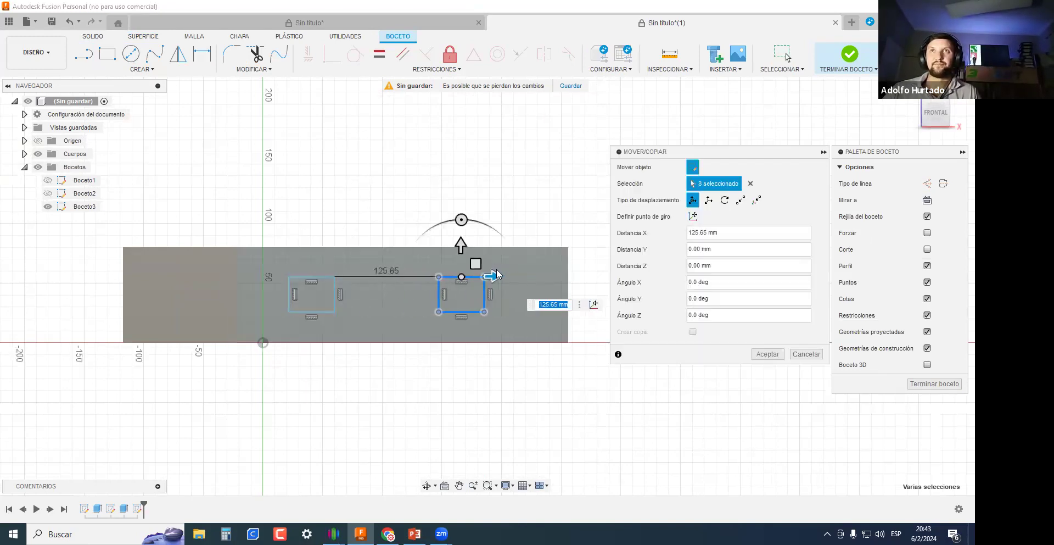
pyautogui.press('Return')
pyautogui.click(934, 384)
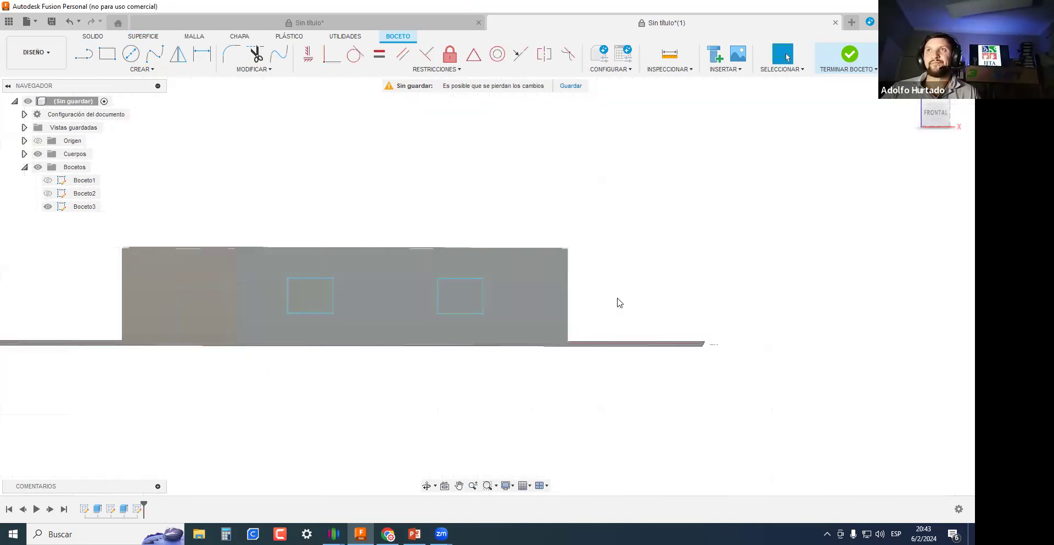
# Cut both window rectangles through the long front wall with Extrude.
pyautogui.click(352, 349)
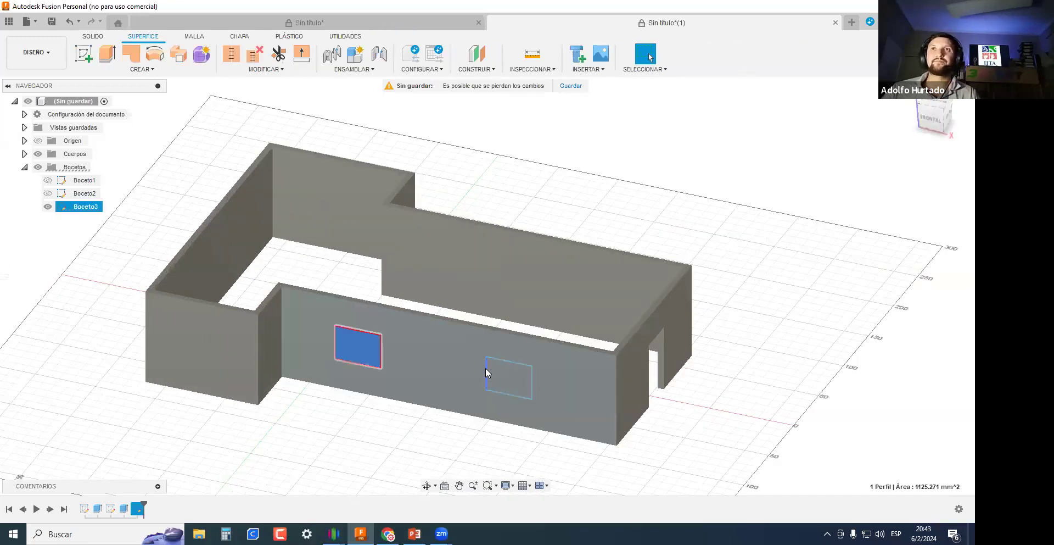
pyautogui.keyDown('shift'); pyautogui.click(513, 376); pyautogui.keyUp('shift')
pyautogui.press('e')
pyautogui.moveTo(502, 383); pyautogui.dragTo(519, 367)
pyautogui.press('Return')
pyautogui.scroll(-2, 512, 368)
# Reopen the wall outline sketch and draw two rectangles about 45 mm long within the thickness of the long rear wall.
pyautogui.keyDown('shift'); pyautogui.moveTo(525, 384); pyautogui.dragTo(97, 100, button='middle'); pyautogui.keyUp('shift')
pyautogui.click(48, 180)
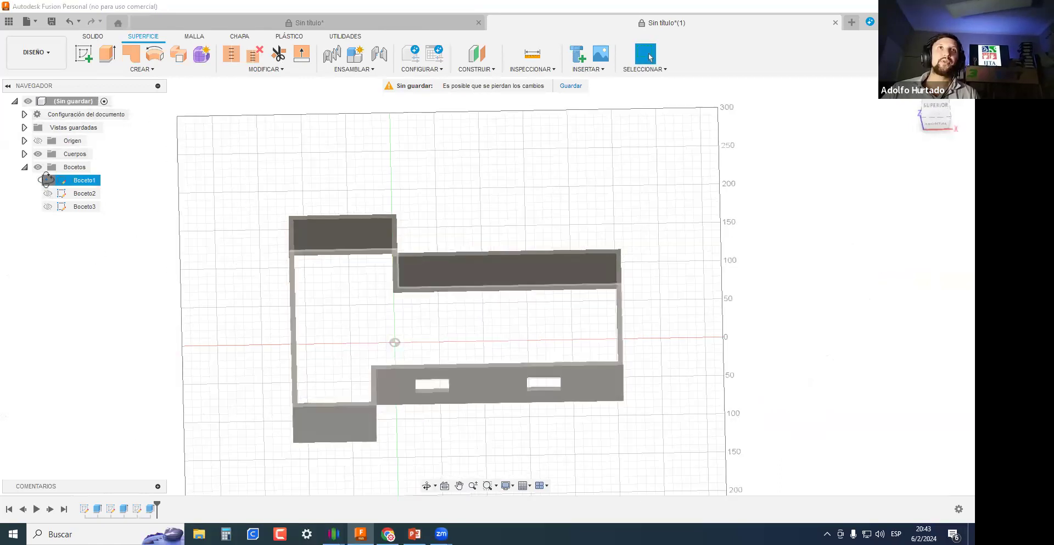
pyautogui.doubleClick(83, 179)
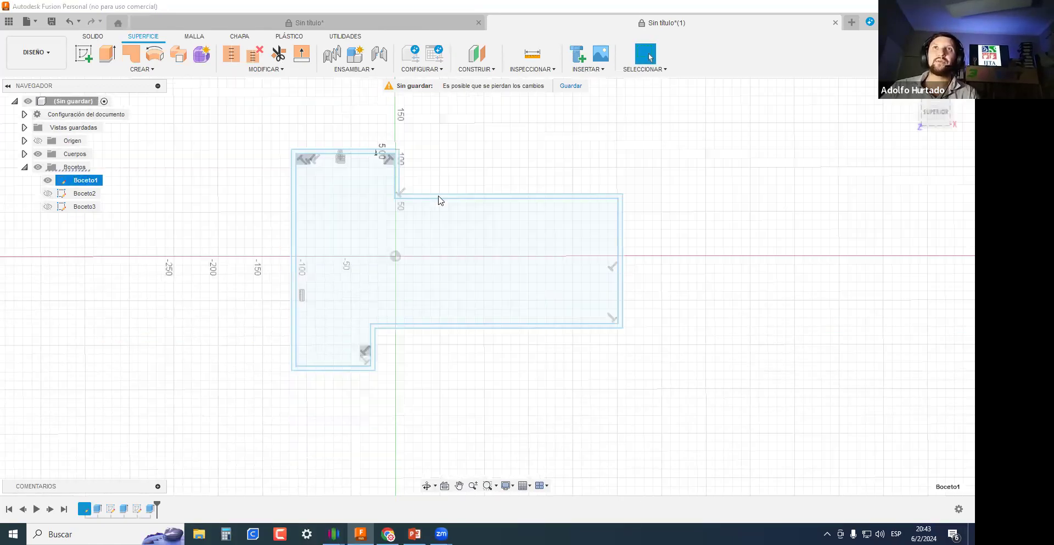
pyautogui.press('r')
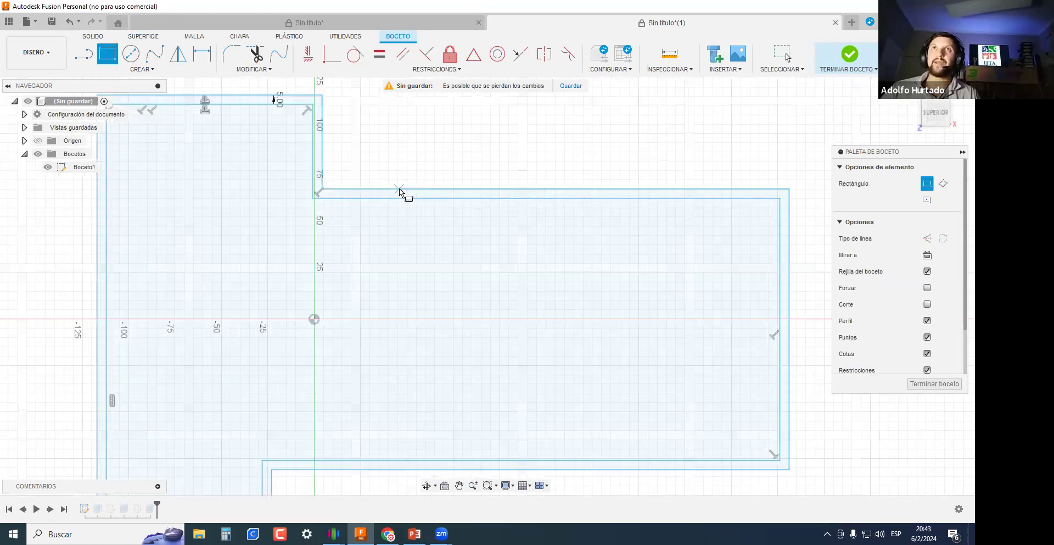
pyautogui.click(483, 199)
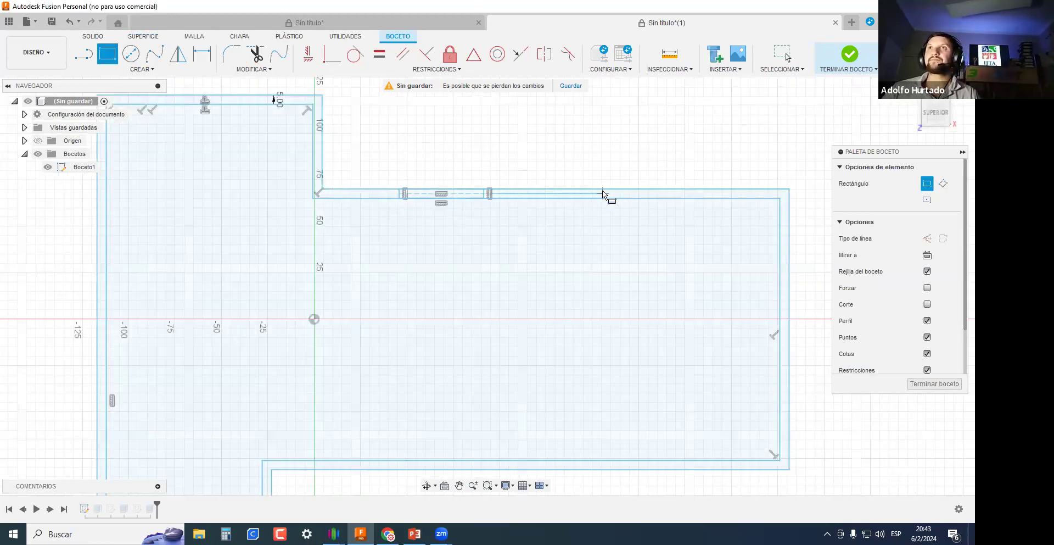
pyautogui.click(681, 199)
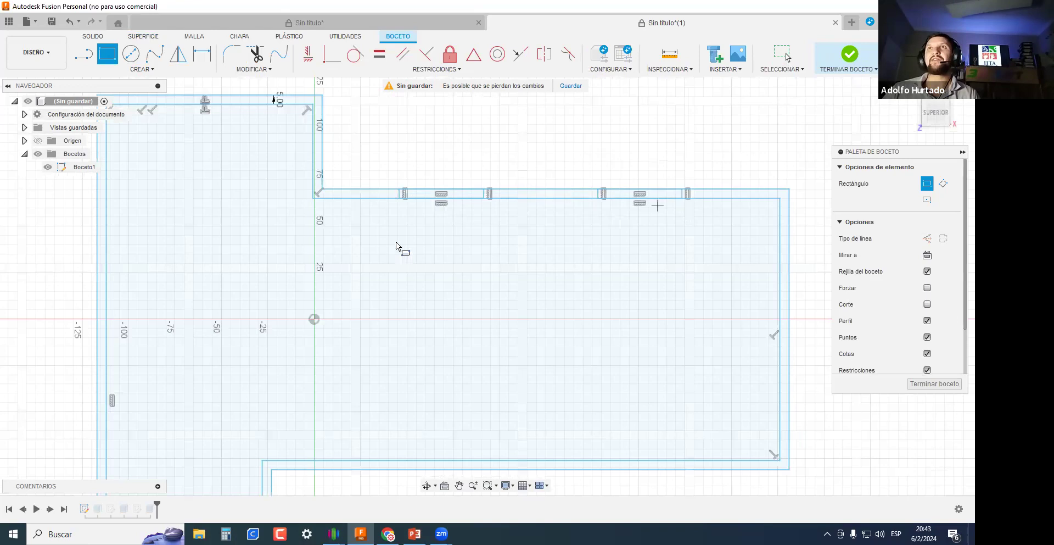
# Draw another rectangle within the 5 mm thickness of the wall opposite the doorway and finish the sketch.
pyautogui.scroll(-1, 344, 250)
pyautogui.moveTo(228, 105); pyautogui.dragTo(286, 101, button='middle')
pyautogui.moveTo(266, 214)
pyautogui.mouseDown(button='middle')
pyautogui.moveTo(293, 186)
pyautogui.moveTo(256, 187)
pyautogui.mouseUp(button='middle')
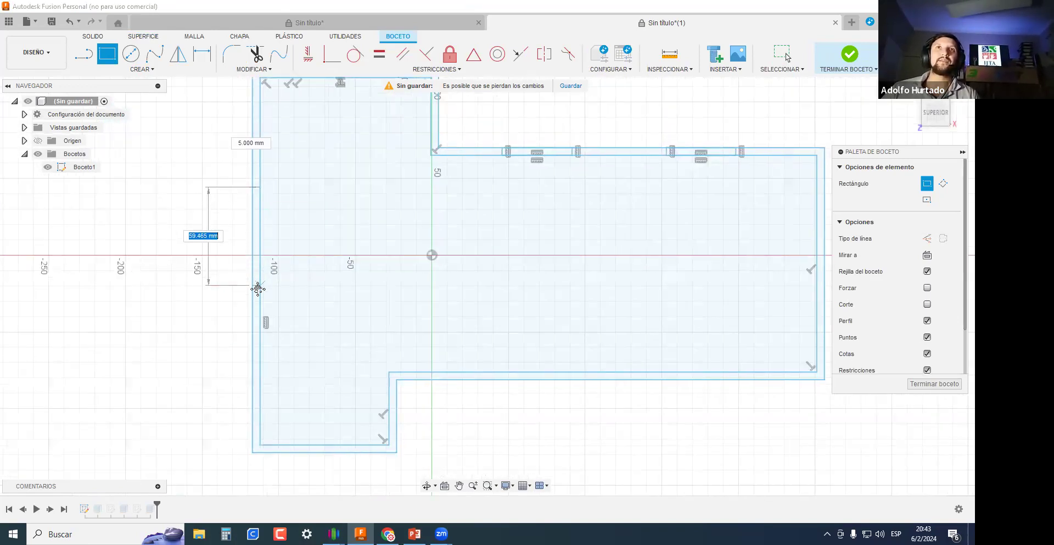
pyautogui.click(938, 383)
# Cut two window openings in the long rear wall by extruding its two plan rectangles with separate distances on two sides.
pyautogui.moveTo(482, 283)
pyautogui.keyDown('shift'); pyautogui.mouseDown(button='middle')
pyautogui.moveTo(344, 252)
pyautogui.moveTo(306, 158)
pyautogui.moveTo(548, 232)
pyautogui.mouseUp(button='middle'); pyautogui.keyUp('shift')
pyautogui.scroll(5, 548, 232)
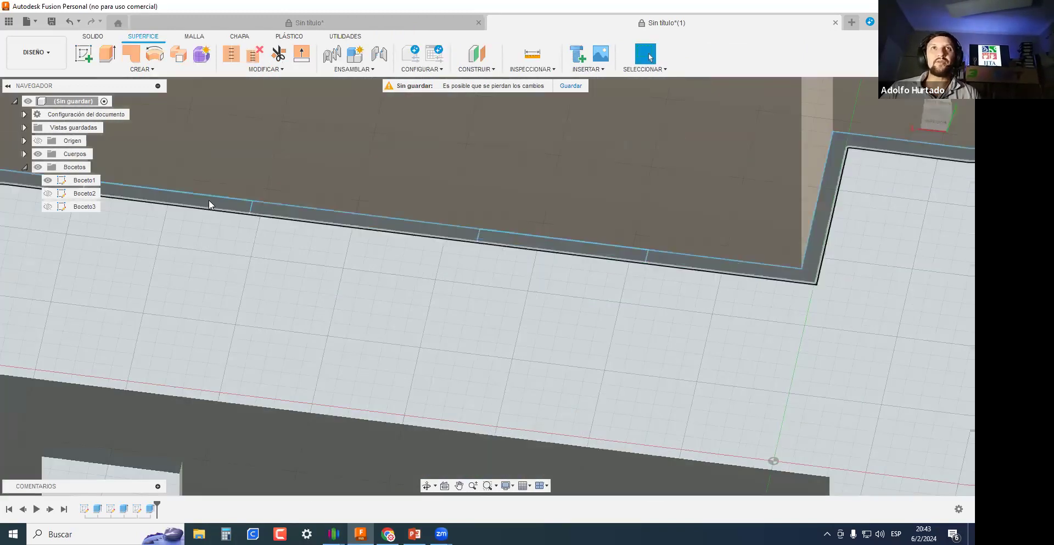
pyautogui.click(209, 205)
pyautogui.scroll(-5, 565, 275)
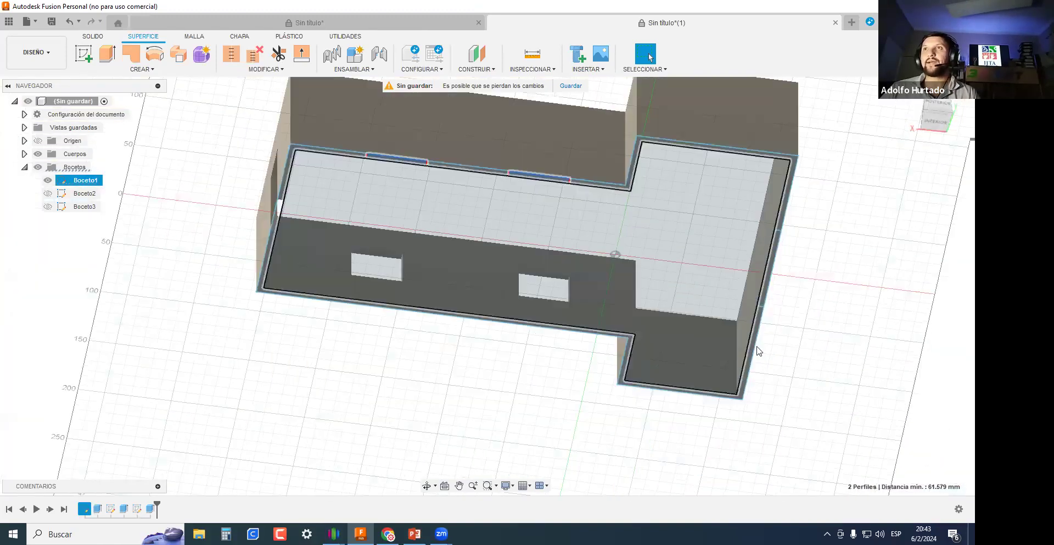
pyautogui.scroll(2, 795, 324)
pyautogui.keyDown('shift'); pyautogui.moveTo(796, 324); pyautogui.dragTo(675, 350, button='middle'); pyautogui.keyUp('shift')
pyautogui.moveTo(433, 251); pyautogui.dragTo(491, 301, button='middle')
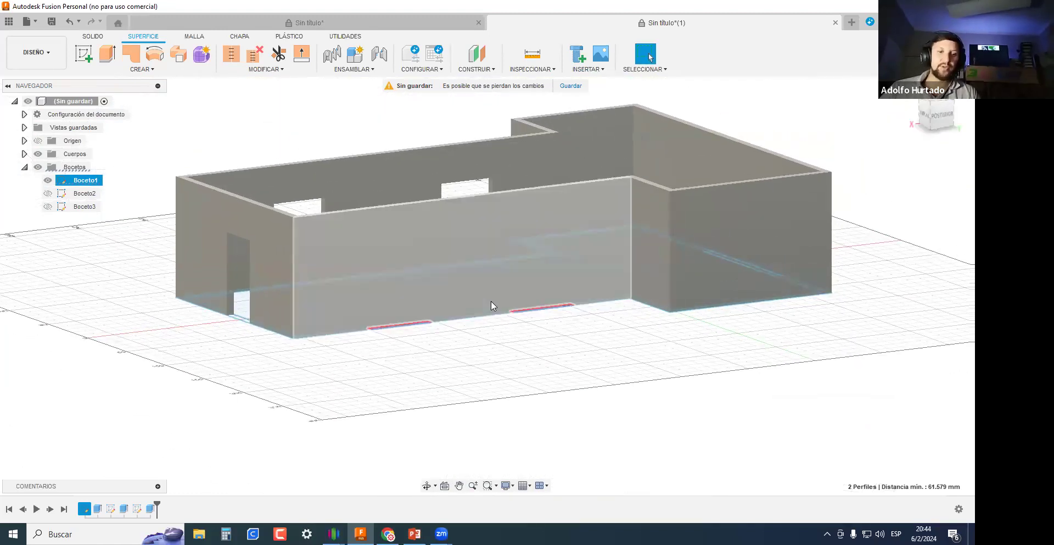
pyautogui.press('e')
pyautogui.click(923, 216)
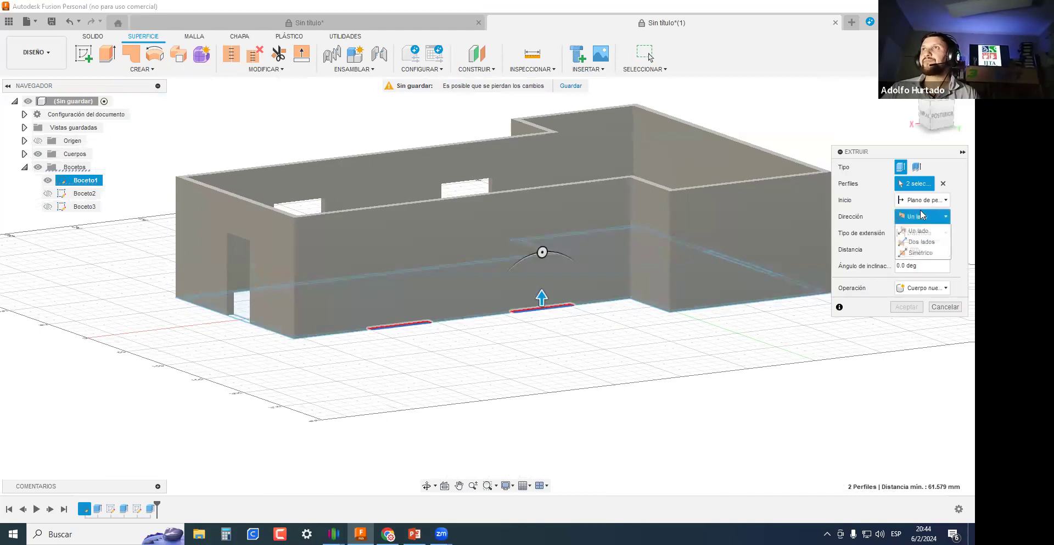
pyautogui.click(919, 242)
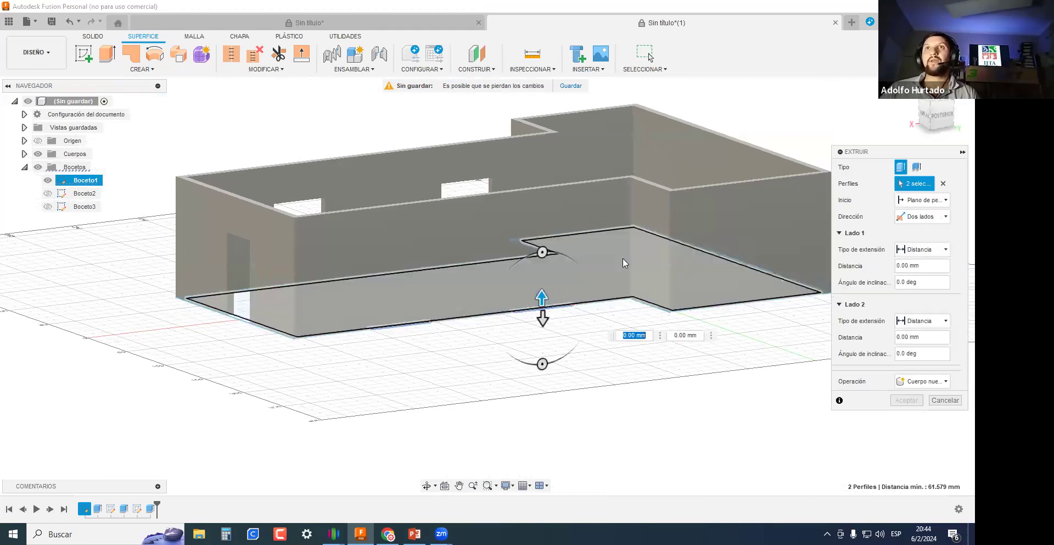
pyautogui.moveTo(536, 301); pyautogui.dragTo(541, 203)
pyautogui.moveTo(540, 305); pyautogui.dragTo(544, 271)
pyautogui.press('Return')
pyautogui.scroll(-2, 581, 308)
pyautogui.keyDown('shift'); pyautogui.moveTo(358, 317); pyautogui.dragTo(492, 336, button='middle'); pyautogui.keyUp('shift')
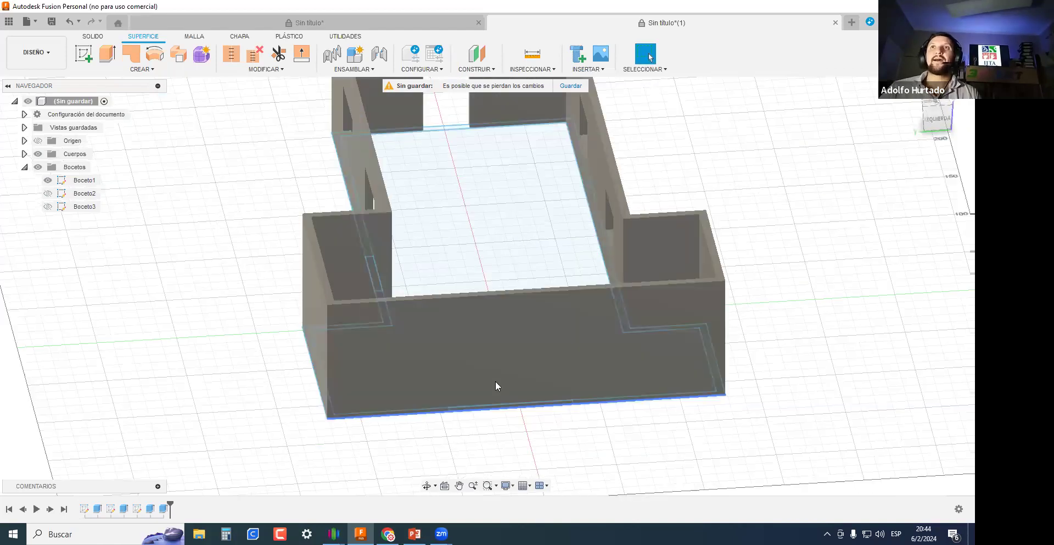
# Cut a doorway about 55 mm high through the solid end wall by extruding the plan rectangle at its base.
pyautogui.scroll(5, 496, 383)
pyautogui.moveTo(459, 463); pyautogui.dragTo(432, 375, button='middle')
pyautogui.scroll(1, 431, 371)
pyautogui.click(428, 368)
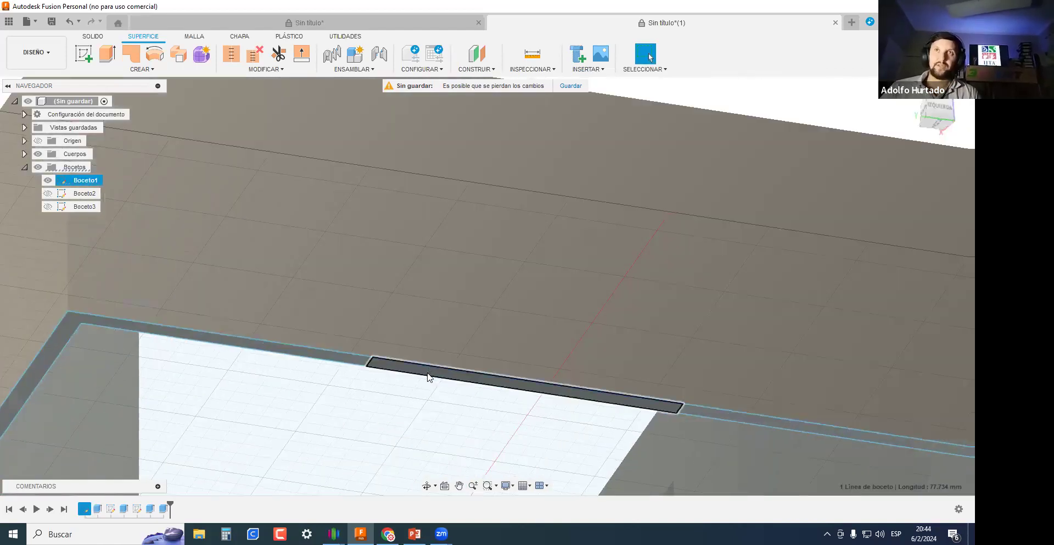
pyautogui.scroll(1, 392, 317)
pyautogui.scroll(-5, 426, 279)
pyautogui.keyDown('shift'); pyautogui.moveTo(426, 285); pyautogui.dragTo(490, 384, button='middle'); pyautogui.keyUp('shift')
pyautogui.press('e')
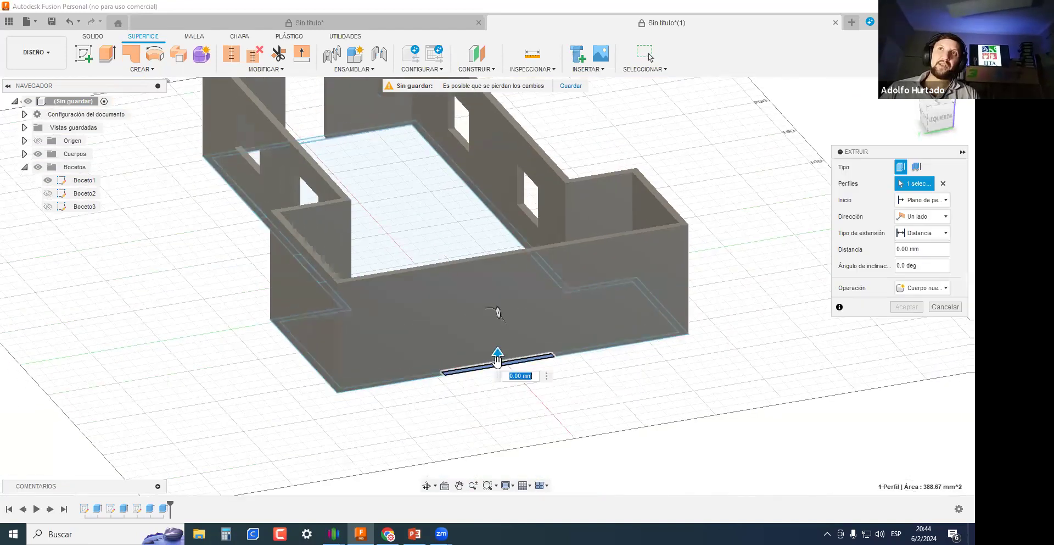
pyautogui.moveTo(498, 357); pyautogui.dragTo(490, 276)
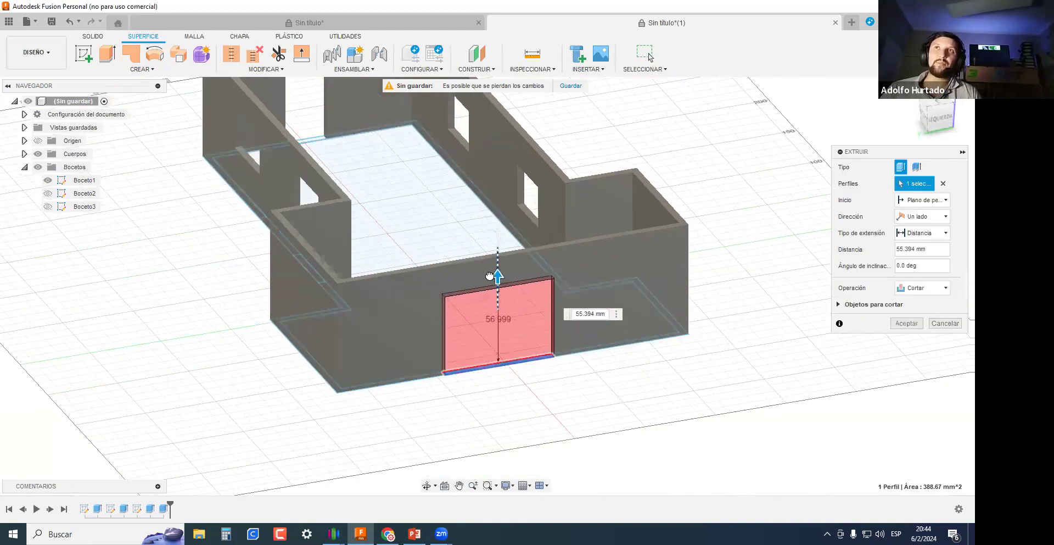
pyautogui.click(906, 325)
pyautogui.scroll(-2, 746, 335)
pyautogui.keyDown('shift'); pyautogui.moveTo(697, 346); pyautogui.dragTo(434, 267, button='middle'); pyautogui.keyUp('shift')
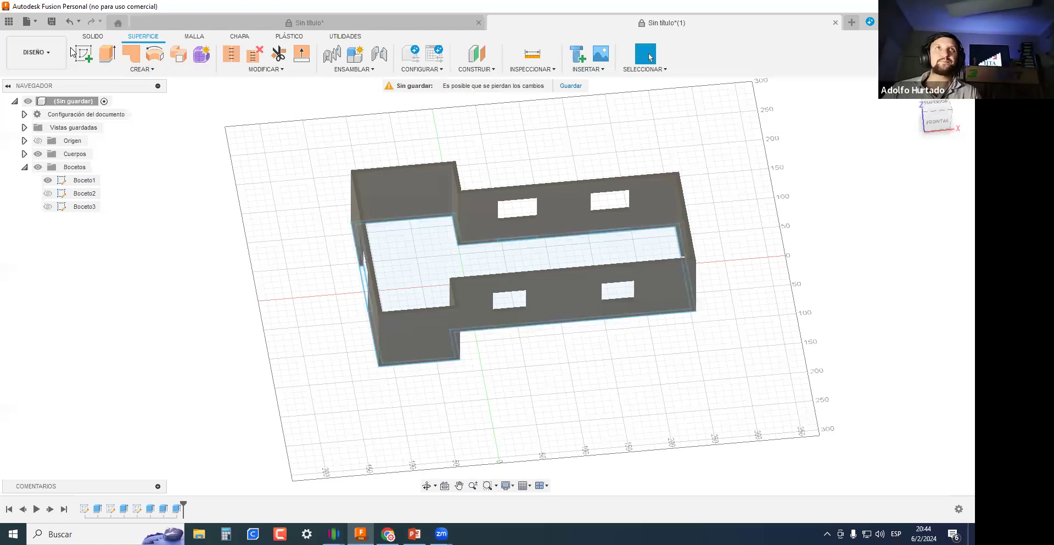
# Hide the wall outline sketch and check the window openings in both long walls.
pyautogui.click(47, 181)
pyautogui.moveTo(388, 254)
pyautogui.keyDown('shift'); pyautogui.mouseDown(button='middle')
pyautogui.moveTo(649, 353)
pyautogui.moveTo(841, 362)
pyautogui.moveTo(589, 331)
pyautogui.moveTo(563, 379)
pyautogui.moveTo(555, 346)
pyautogui.moveTo(494, 274)
pyautogui.mouseUp(button='middle'); pyautogui.keyUp('shift')
pyautogui.scroll(4, 488, 266)
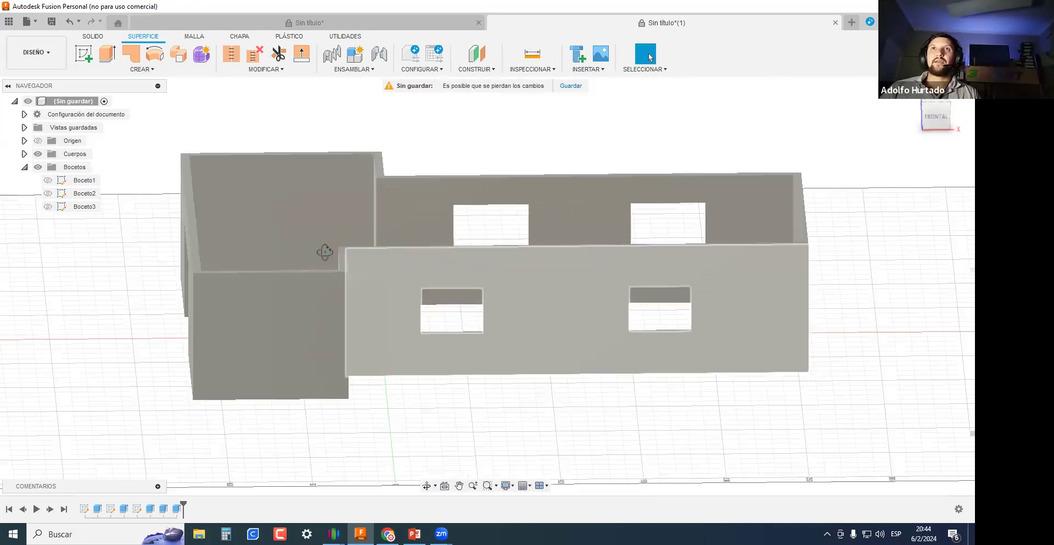
pyautogui.moveTo(328, 249); pyautogui.dragTo(412, 268, button='middle')
pyautogui.keyDown('shift'); pyautogui.moveTo(505, 242); pyautogui.dragTo(514, 219, button='middle'); pyautogui.keyUp('shift')
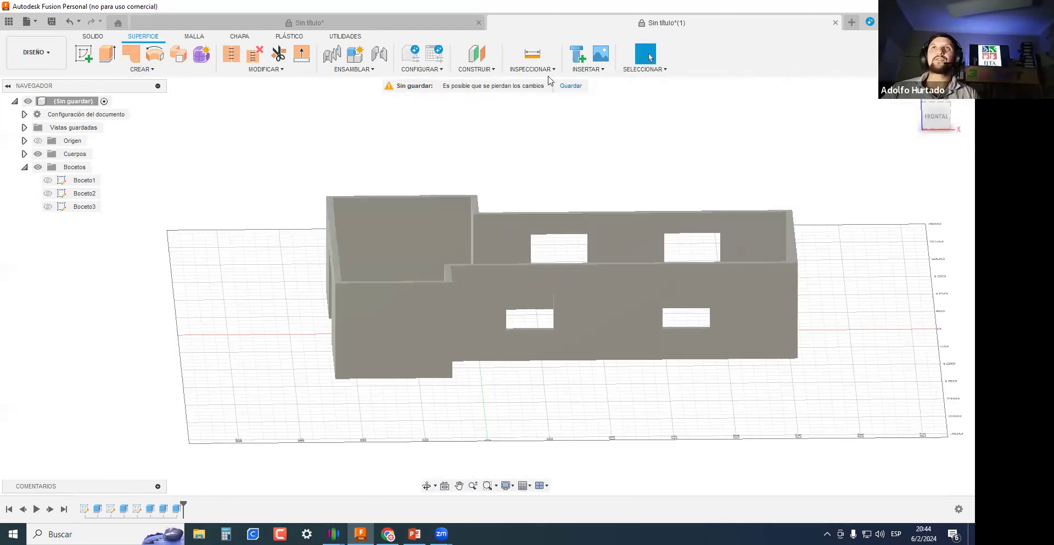
# Create an offset plane about 54 mm above the top face of the walls.
pyautogui.click(478, 55)
pyautogui.scroll(6, 482, 225)
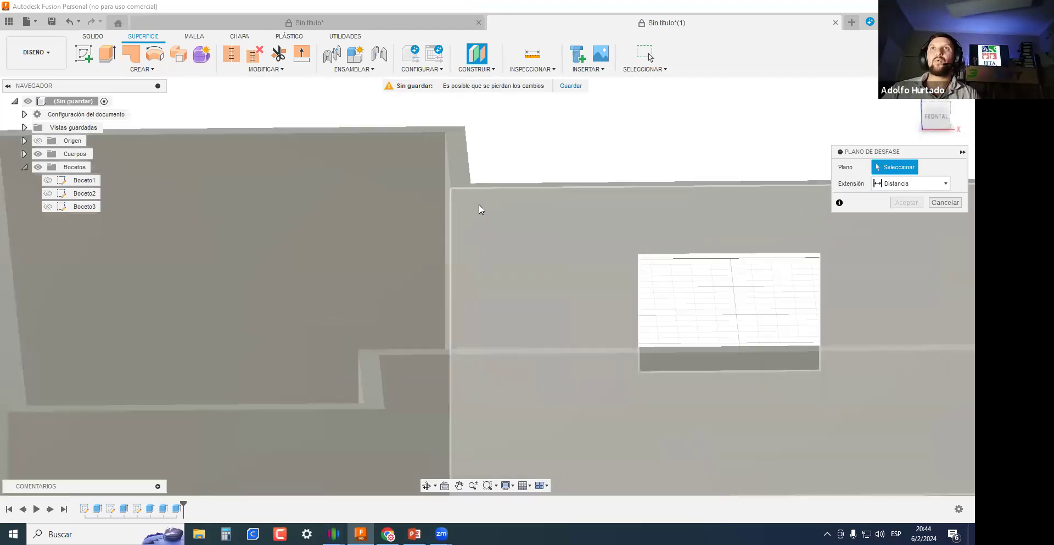
pyautogui.click(461, 185)
pyautogui.scroll(-4, 462, 193)
pyautogui.keyDown('shift'); pyautogui.moveTo(577, 256); pyautogui.dragTo(508, 268, button='middle'); pyautogui.keyUp('shift')
pyautogui.scroll(-1, 577, 269)
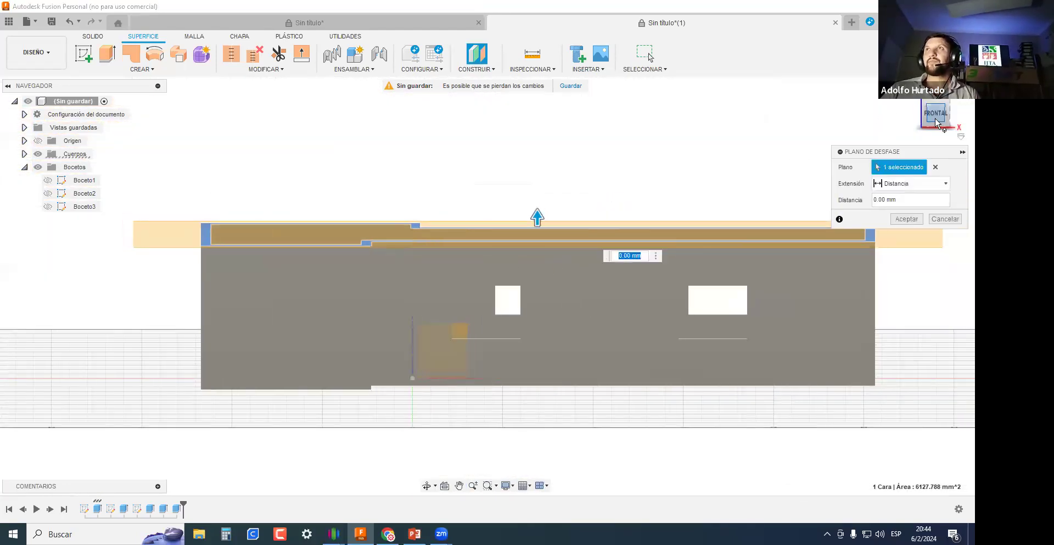
pyautogui.moveTo(467, 302); pyautogui.dragTo(478, 206)
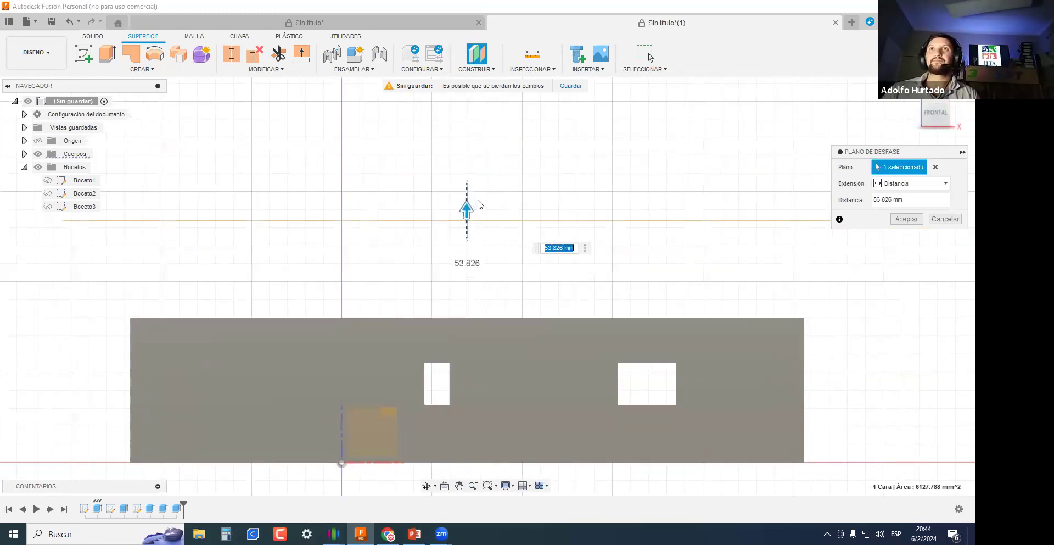
pyautogui.press('Return')
# Start a sketch on the offset plane and consult the roof ridge layout in the PRACTICO SUPERFICIES PDF.
pyautogui.scroll(-2, 494, 183)
pyautogui.keyDown('shift'); pyautogui.moveTo(494, 183); pyautogui.dragTo(388, 333, button='middle'); pyautogui.keyUp('shift')
pyautogui.click(82, 54)
pyautogui.click(232, 271)
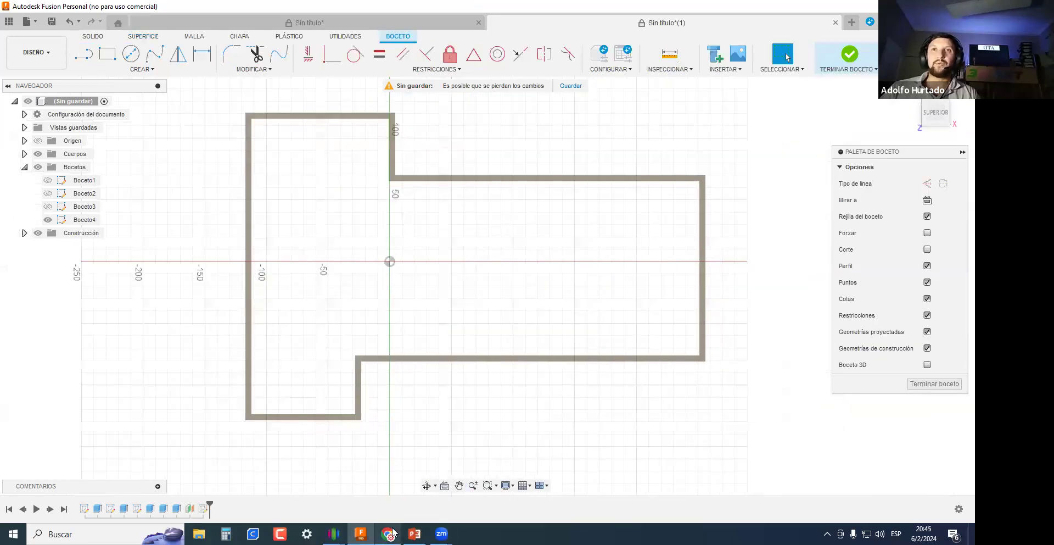
pyautogui.click(388, 532)
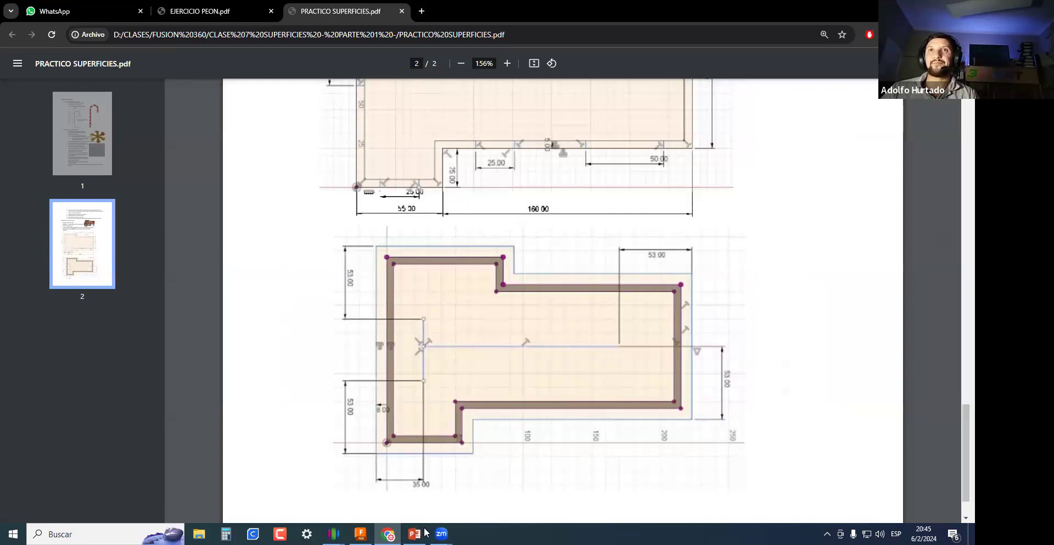
pyautogui.click(365, 532)
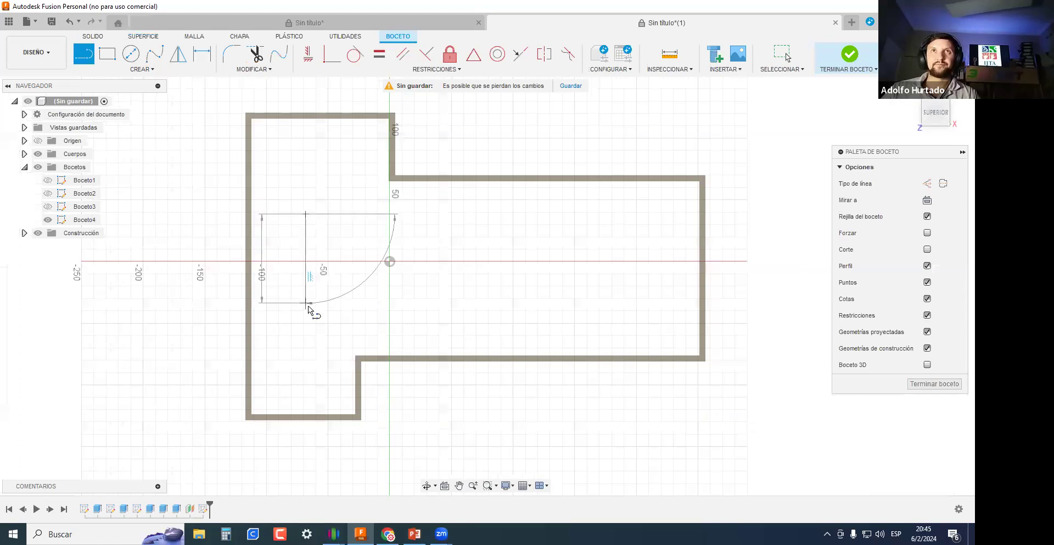
# Draw the T-shaped roof ridge, a cross line in two segments with a long line from their junction, and finish the sketch.
pyautogui.press('Escape')
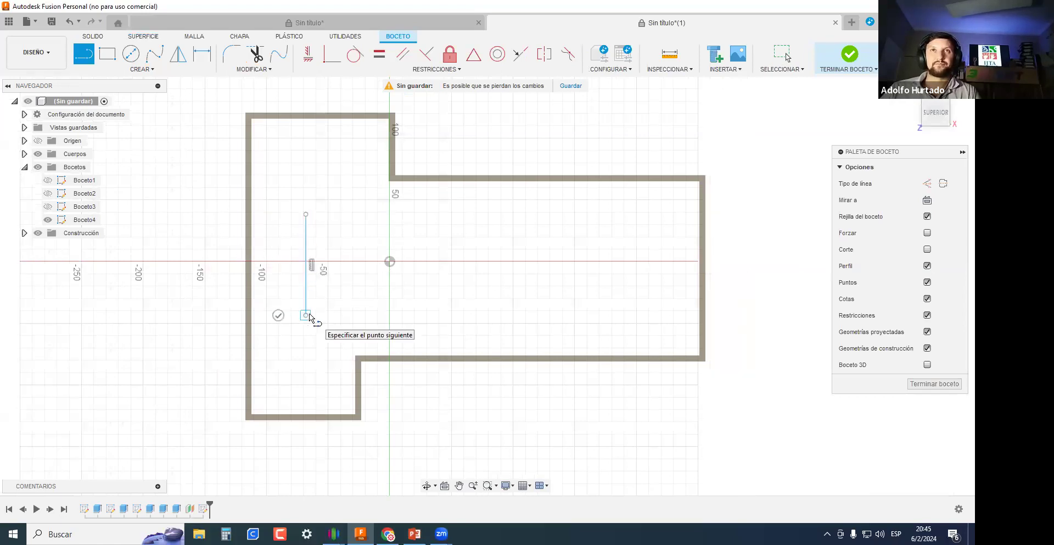
pyautogui.press('Escape')
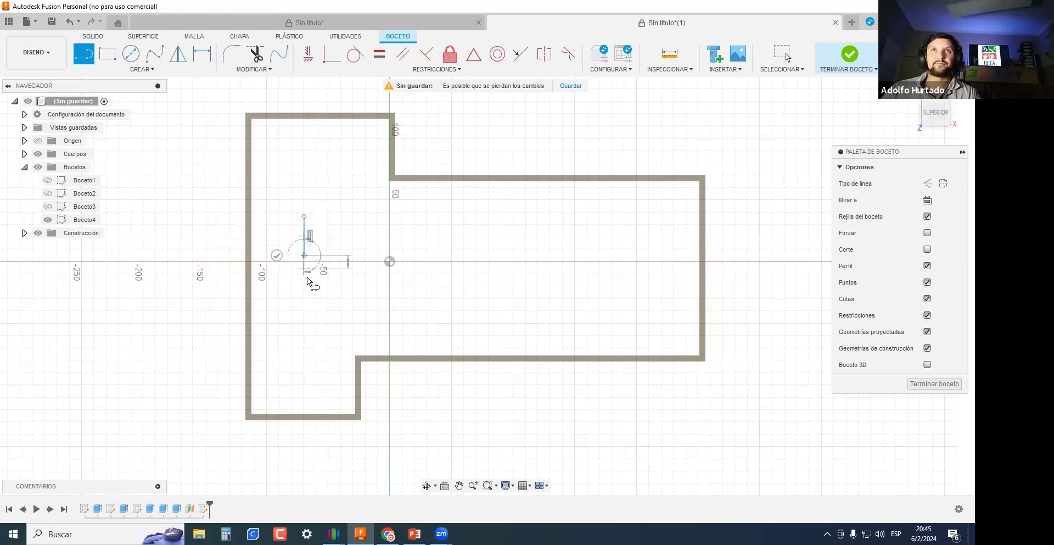
pyautogui.click(305, 319)
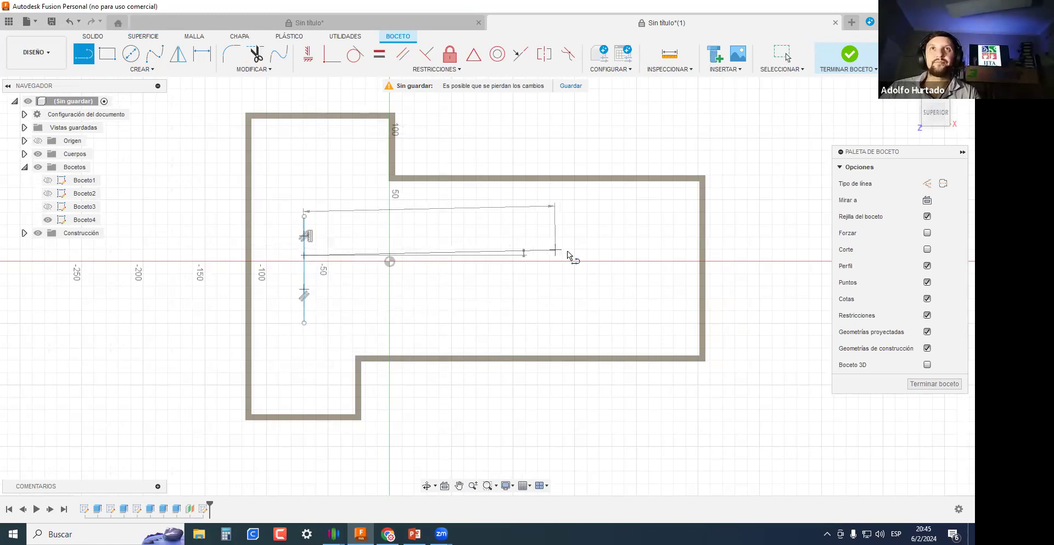
pyautogui.click(602, 257)
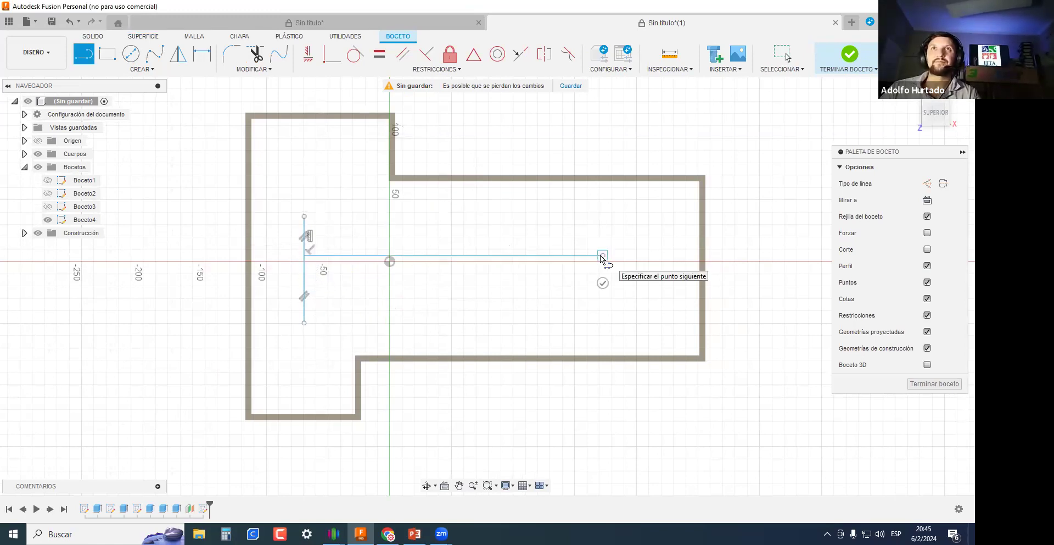
pyautogui.click(926, 383)
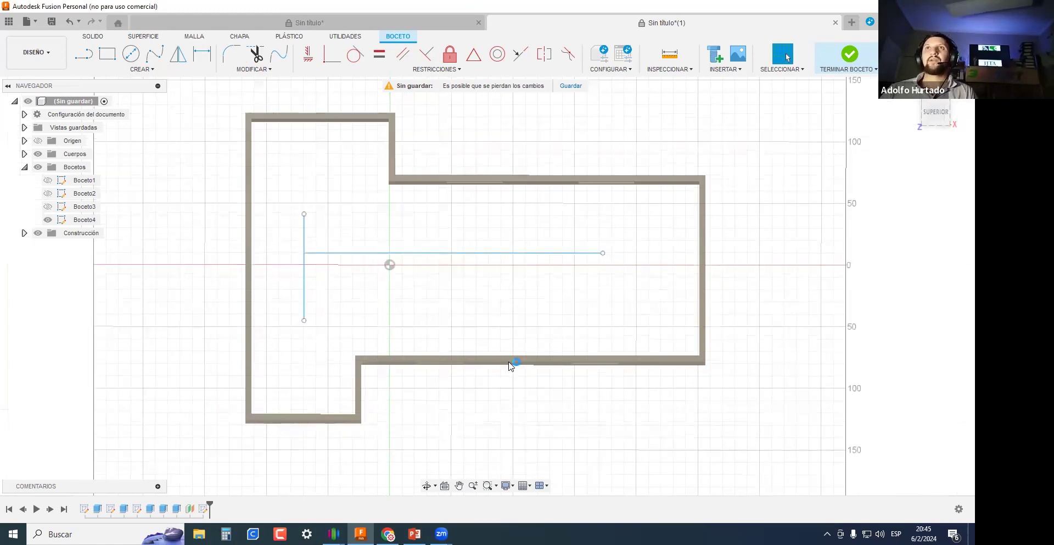
# Examine how the ridge lines sit above the house walls from several angles.
pyautogui.moveTo(535, 294)
pyautogui.keyDown('shift'); pyautogui.mouseDown(button='middle')
pyautogui.moveTo(469, 279)
pyautogui.moveTo(418, 294)
pyautogui.moveTo(561, 315)
pyautogui.moveTo(326, 334)
pyautogui.mouseUp(button='middle'); pyautogui.keyUp('shift')
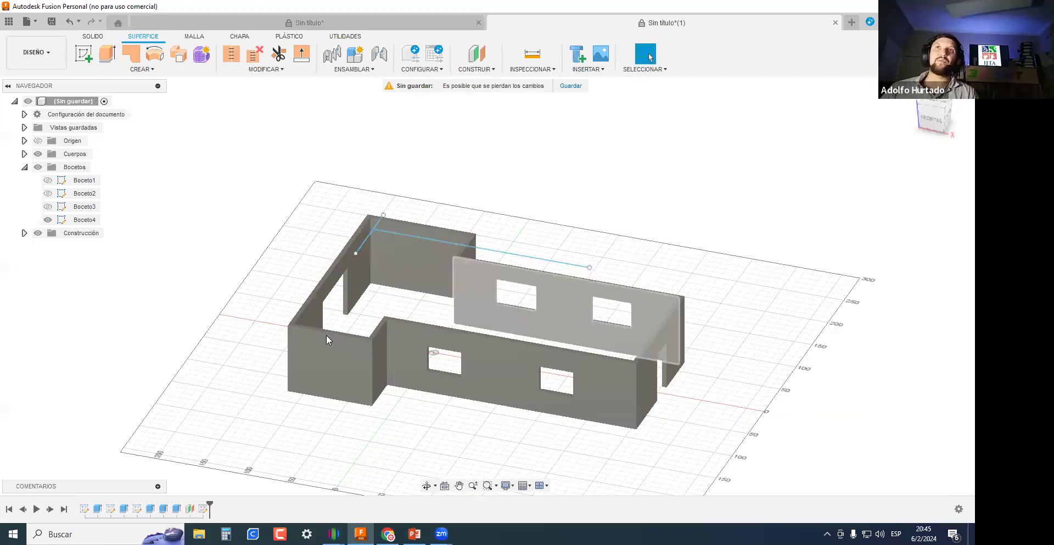
pyautogui.scroll(3, 222, 414)
pyautogui.scroll(6, 231, 262)
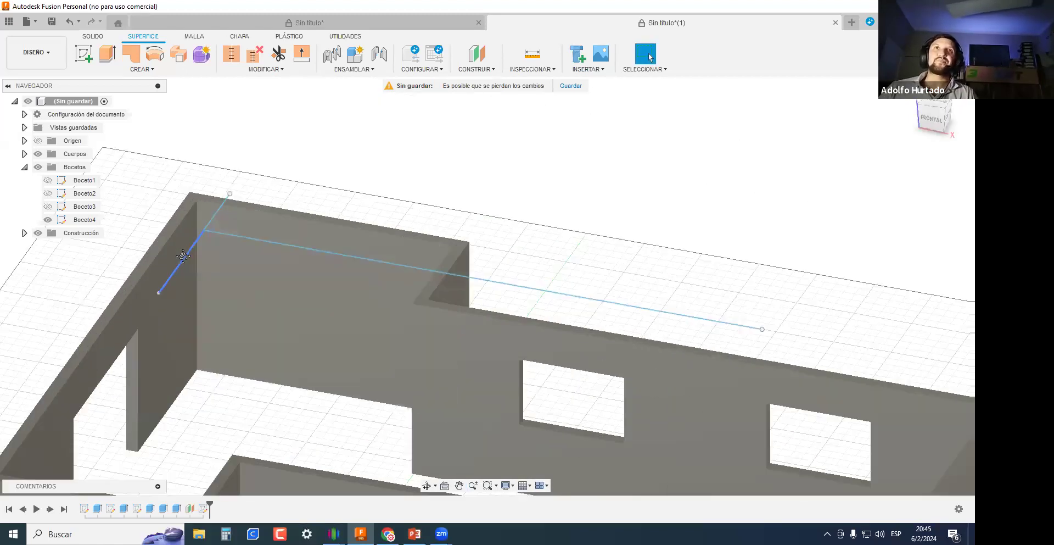
pyautogui.scroll(-6, 259, 419)
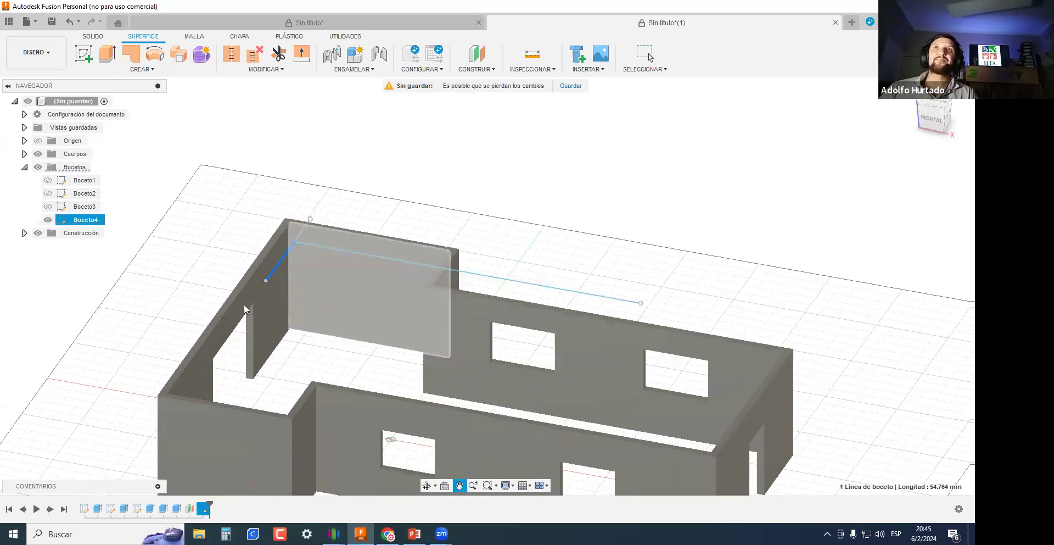
pyautogui.scroll(3, 349, 317)
pyautogui.keyDown('shift'); pyautogui.moveTo(349, 317); pyautogui.dragTo(576, 361, button='middle'); pyautogui.keyUp('shift')
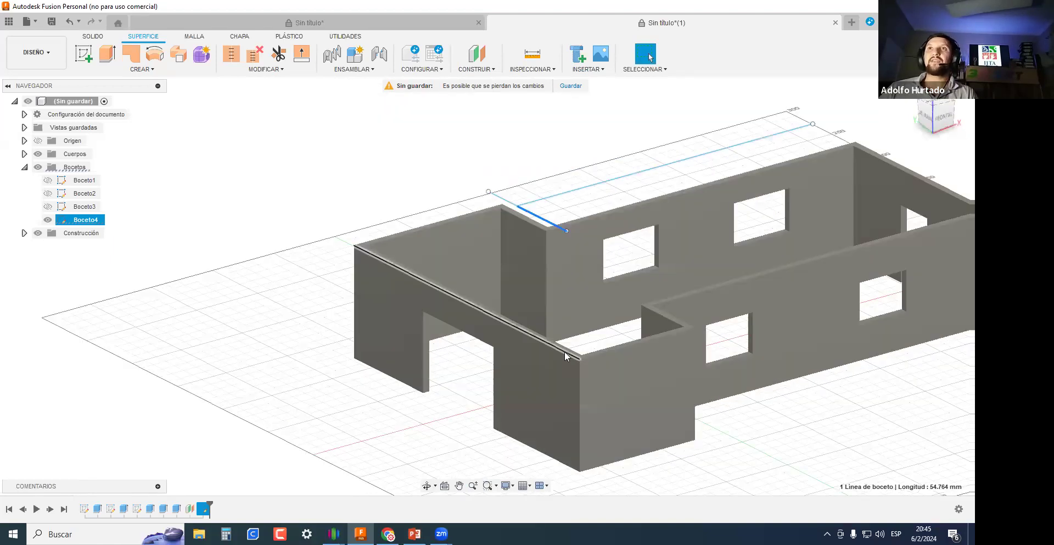
pyautogui.scroll(-3, 348, 364)
pyautogui.keyDown('shift'); pyautogui.moveTo(640, 409); pyautogui.dragTo(135, 63, button='middle'); pyautogui.keyUp('shift')
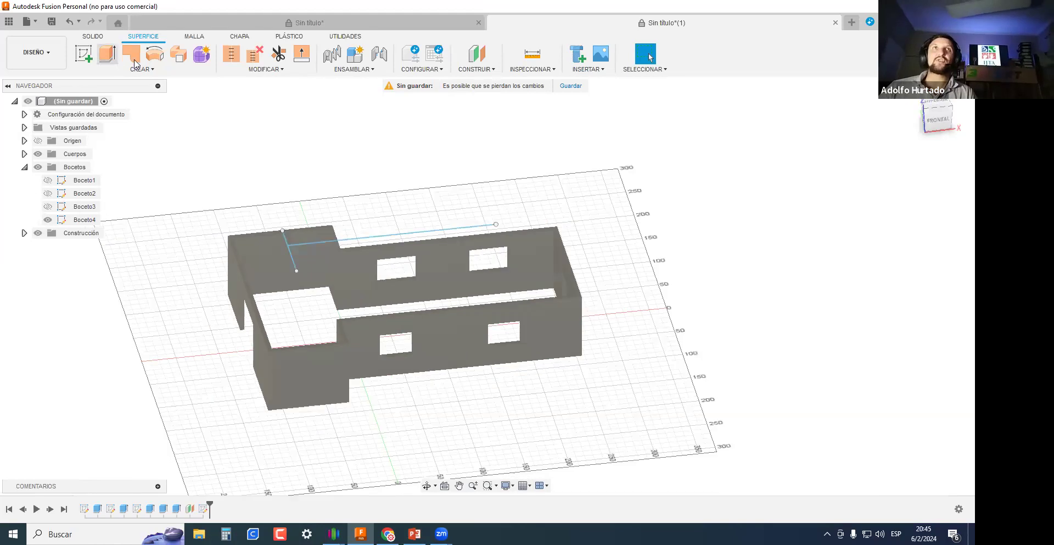
# Loft a sloping roof surface between the long ridge line and the top edge of the long rear wall.
pyautogui.click(147, 71)
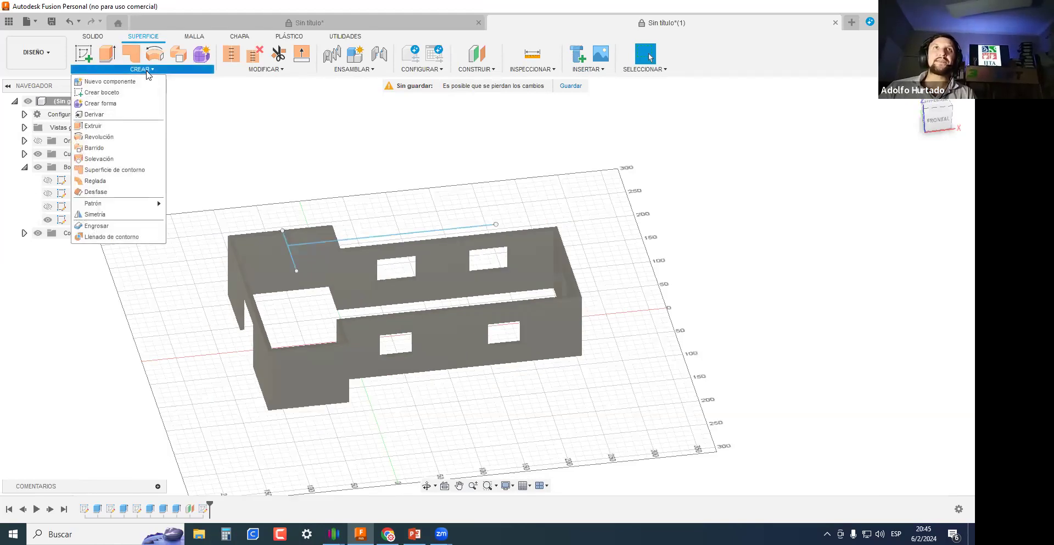
pyautogui.click(99, 158)
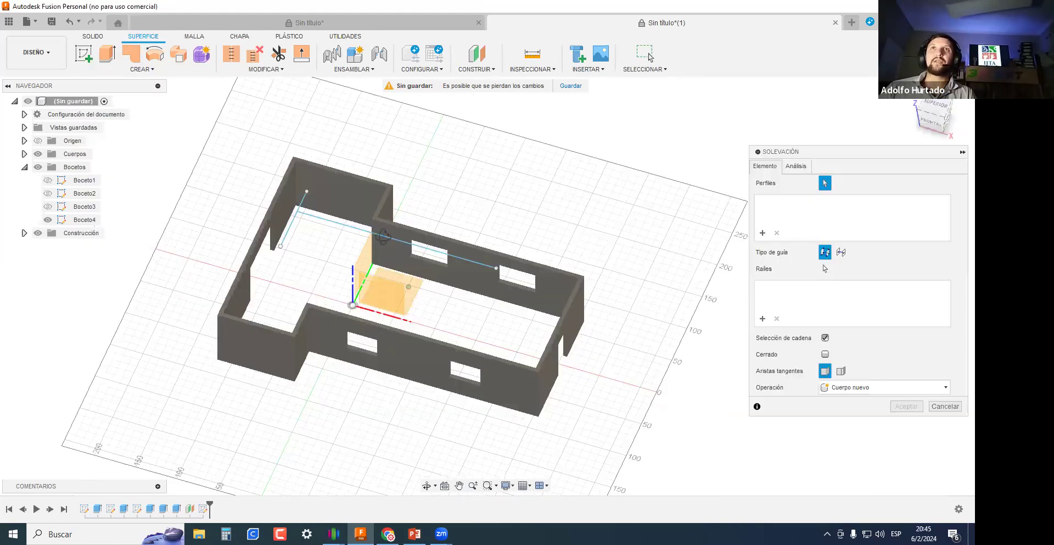
pyautogui.scroll(2, 350, 211)
pyautogui.click(349, 212)
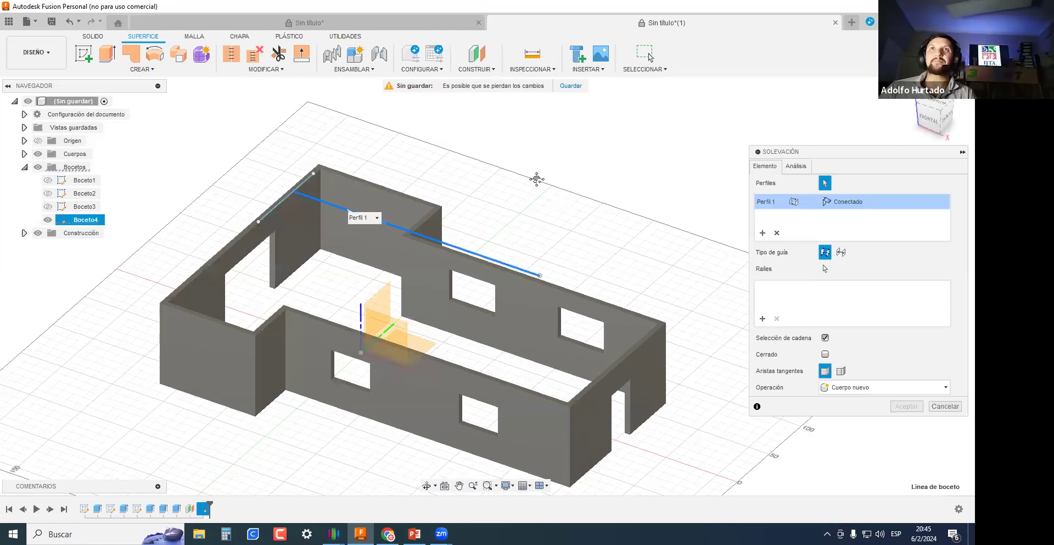
pyautogui.moveTo(537, 179); pyautogui.dragTo(502, 139, button='middle')
pyautogui.keyDown('shift'); pyautogui.moveTo(528, 210); pyautogui.dragTo(557, 348, button='middle'); pyautogui.keyUp('shift')
pyautogui.click(449, 262)
pyautogui.press('Return')
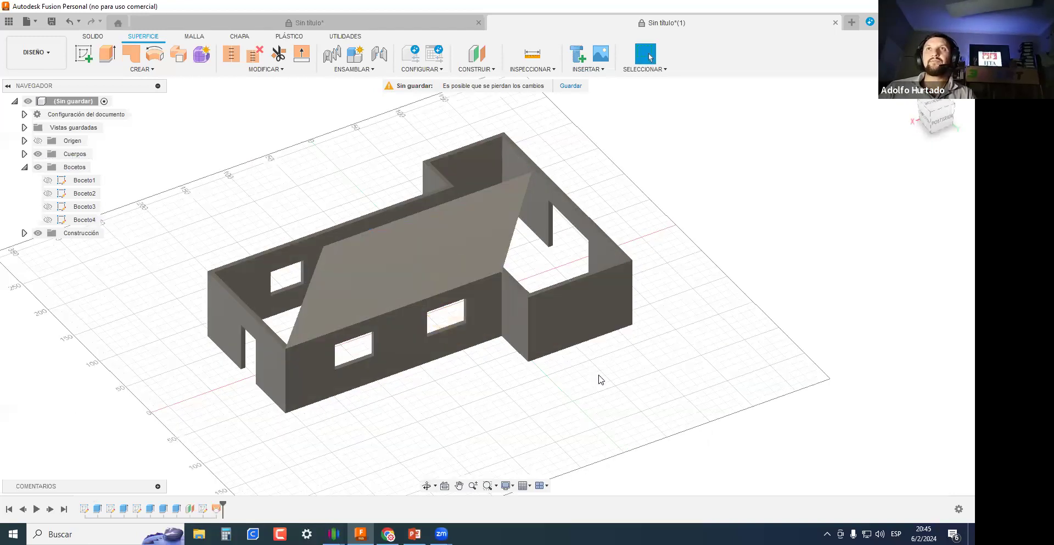
# Show the ridge sketch and loft a surface from the near cross-ridge segment to the top edge of the short return wall.
pyautogui.moveTo(698, 232); pyautogui.dragTo(700, 231, button='right')
pyautogui.keyDown('shift'); pyautogui.moveTo(17, 275); pyautogui.dragTo(47, 226, button='middle'); pyautogui.keyUp('shift')
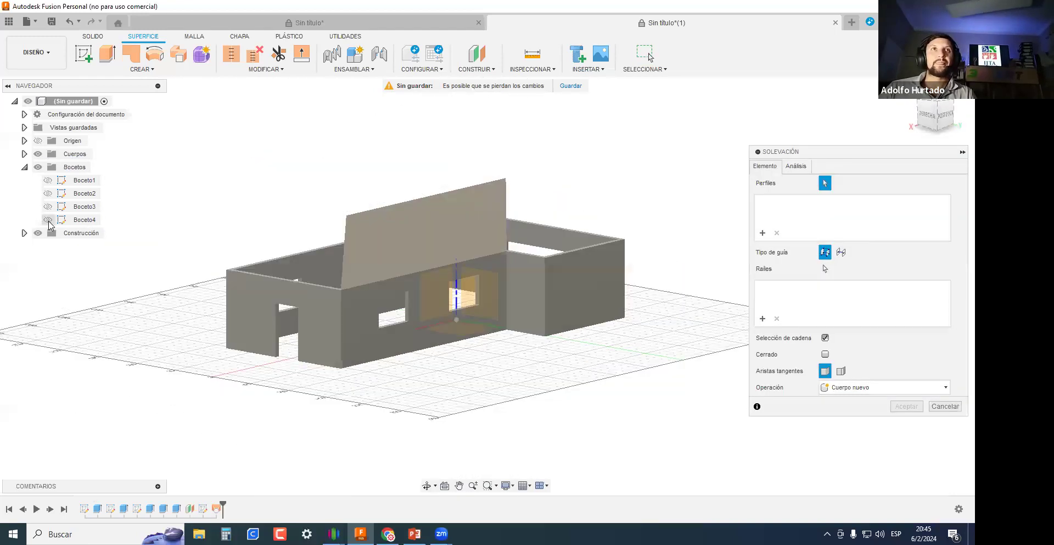
pyautogui.moveTo(546, 236)
pyautogui.mouseDown(button='middle')
pyautogui.moveTo(475, 252)
pyautogui.moveTo(454, 222)
pyautogui.moveTo(459, 183)
pyautogui.mouseUp(button='middle')
pyautogui.scroll(3, 459, 183)
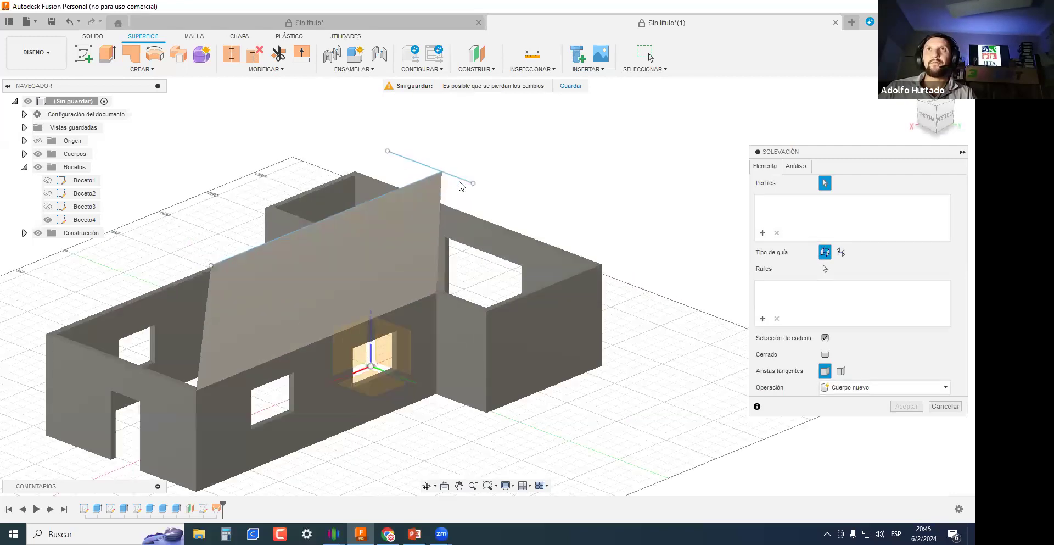
pyautogui.click(460, 181)
pyautogui.click(470, 337)
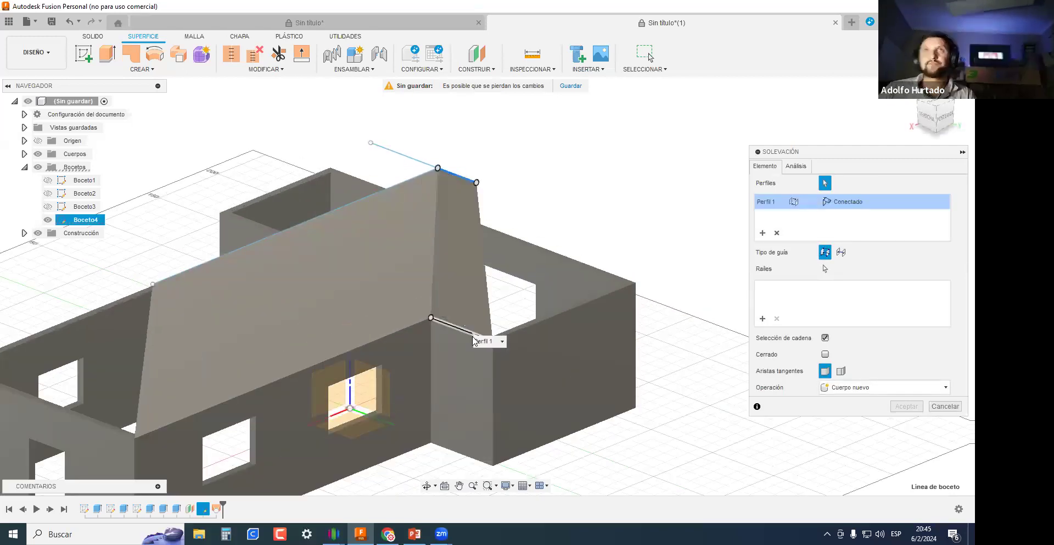
pyautogui.press('Return')
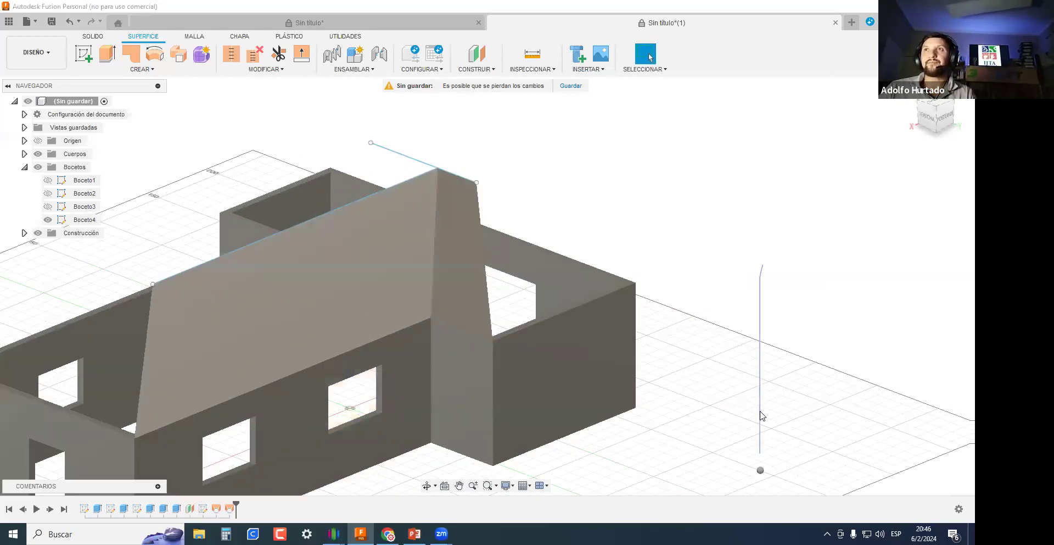
# Loft a triangular roof surface from the top edge of the rear wing wall to the near endpoint of the cross ridge.
pyautogui.moveTo(760, 412); pyautogui.dragTo(763, 265, button='right')
pyautogui.keyDown('shift'); pyautogui.moveTo(477, 188); pyautogui.dragTo(620, 233, button='middle'); pyautogui.keyUp('shift')
pyautogui.scroll(3, 560, 324)
pyautogui.moveTo(560, 324); pyautogui.dragTo(650, 342, button='middle')
pyautogui.scroll(-2, 650, 341)
pyautogui.moveTo(520, 362); pyautogui.dragTo(503, 338, button='middle')
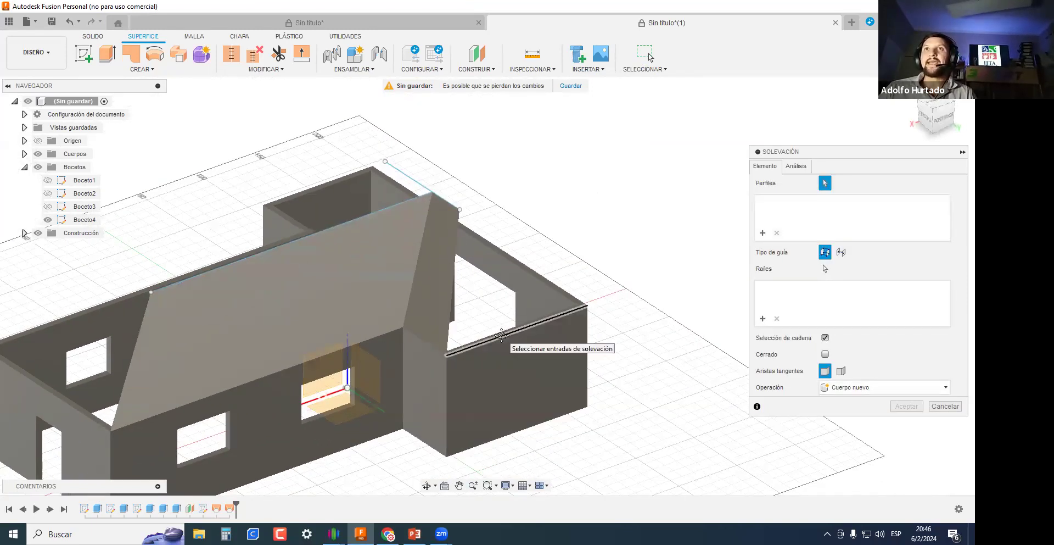
pyautogui.click(501, 334)
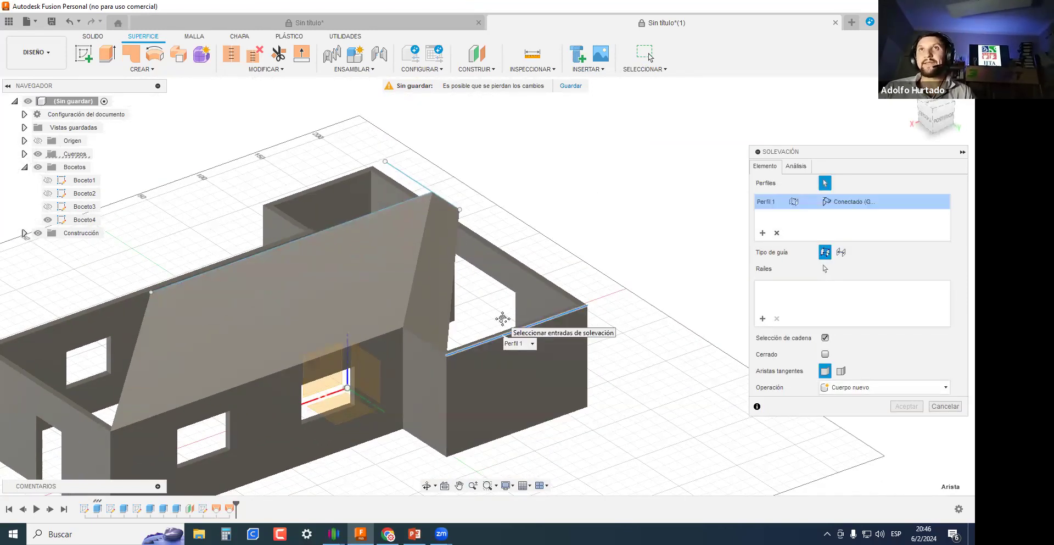
pyautogui.click(460, 209)
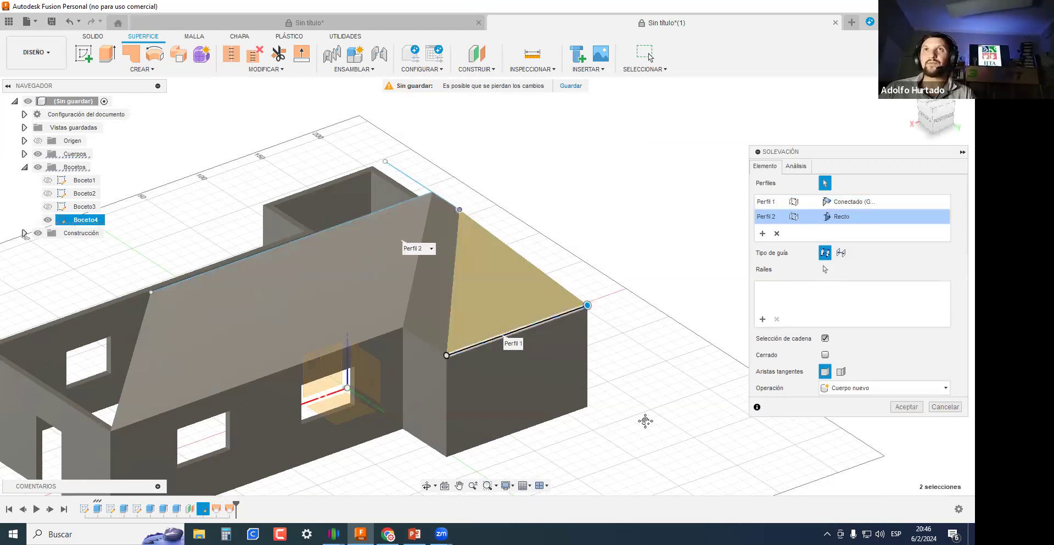
pyautogui.press('Return')
# Try to loft a surface from both cross-ridge segments, picked as separate profiles, to the top edge of the wing's end wall.
pyautogui.keyDown('shift'); pyautogui.moveTo(661, 424); pyautogui.dragTo(737, 442, button='middle'); pyautogui.keyUp('shift')
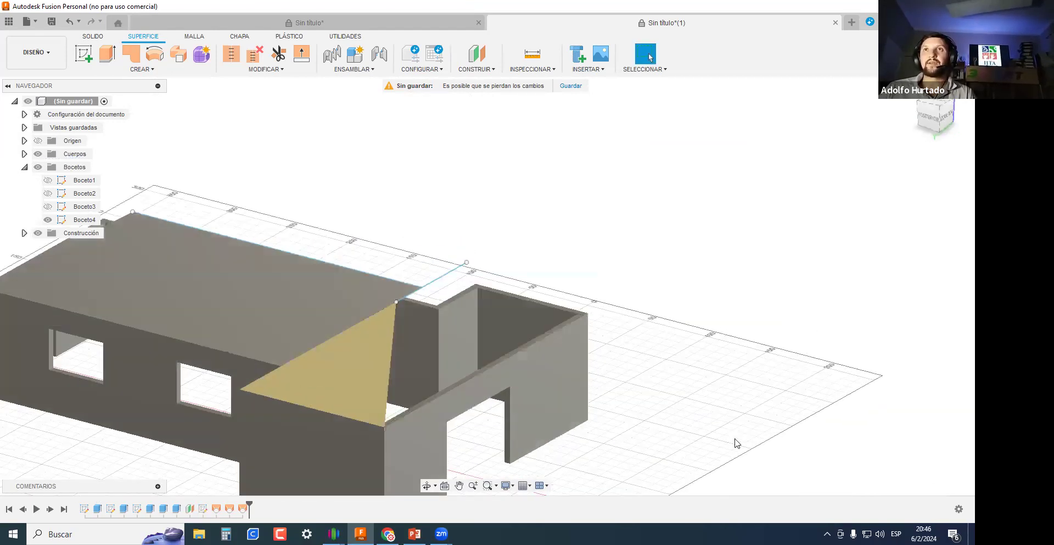
pyautogui.moveTo(732, 360); pyautogui.dragTo(706, 184, button='right')
pyautogui.scroll(2, 394, 339)
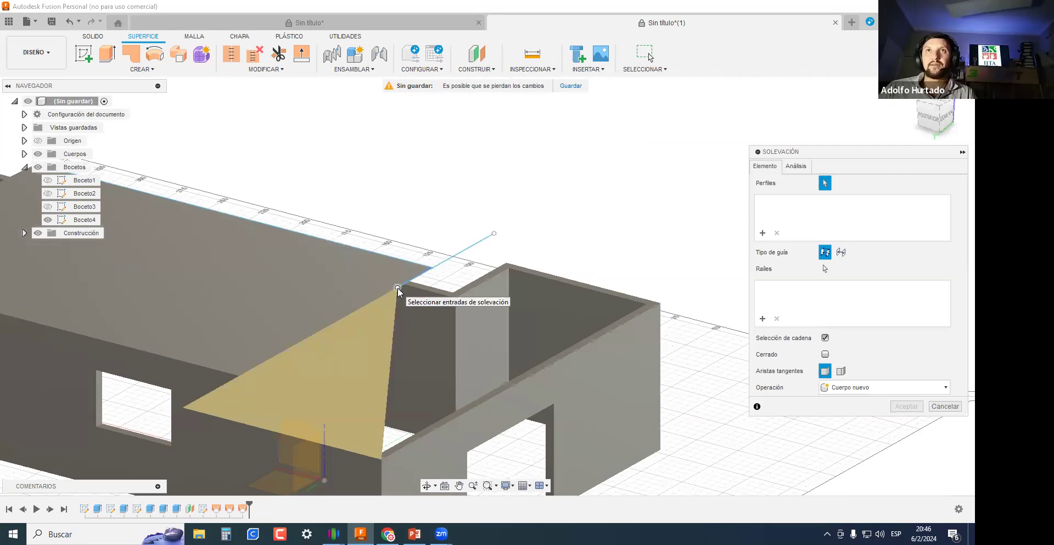
pyautogui.click(418, 280)
pyautogui.click(459, 255)
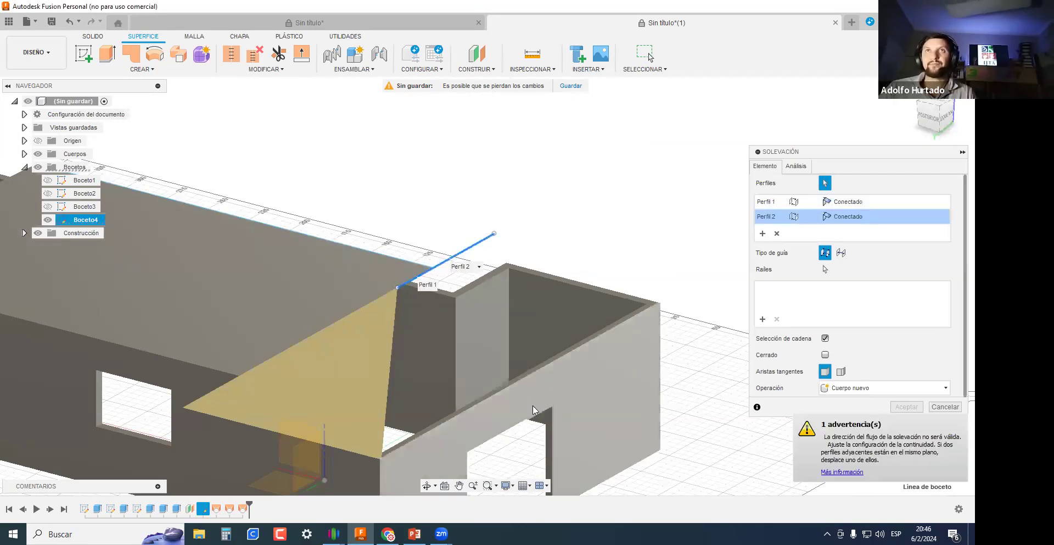
pyautogui.click(510, 393)
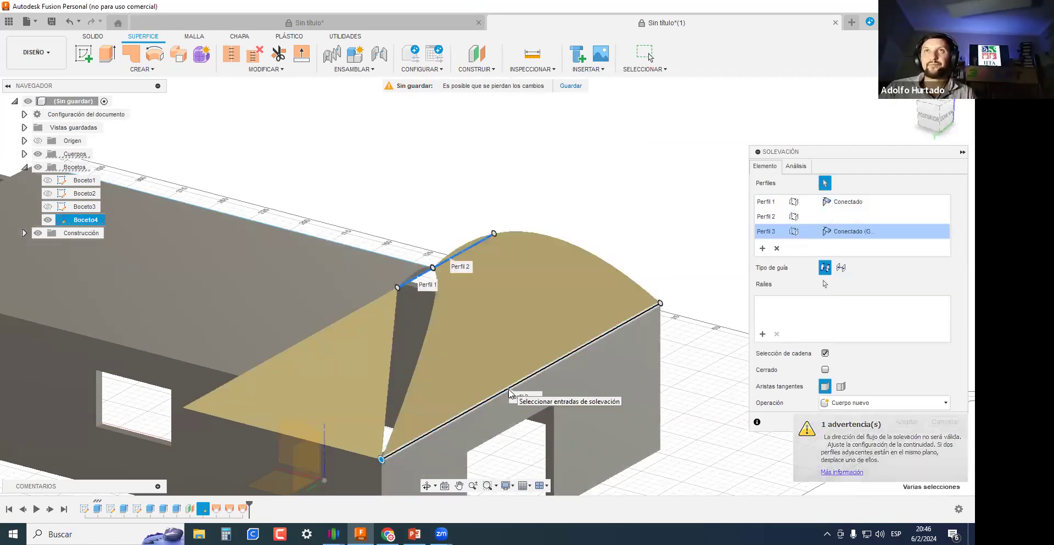
pyautogui.press('Escape')
# Loft a surface from one cross-ridge segment to the outer top edge of the wing's end wall with the doorway.
pyautogui.moveTo(767, 159); pyautogui.dragTo(769, 156, button='right')
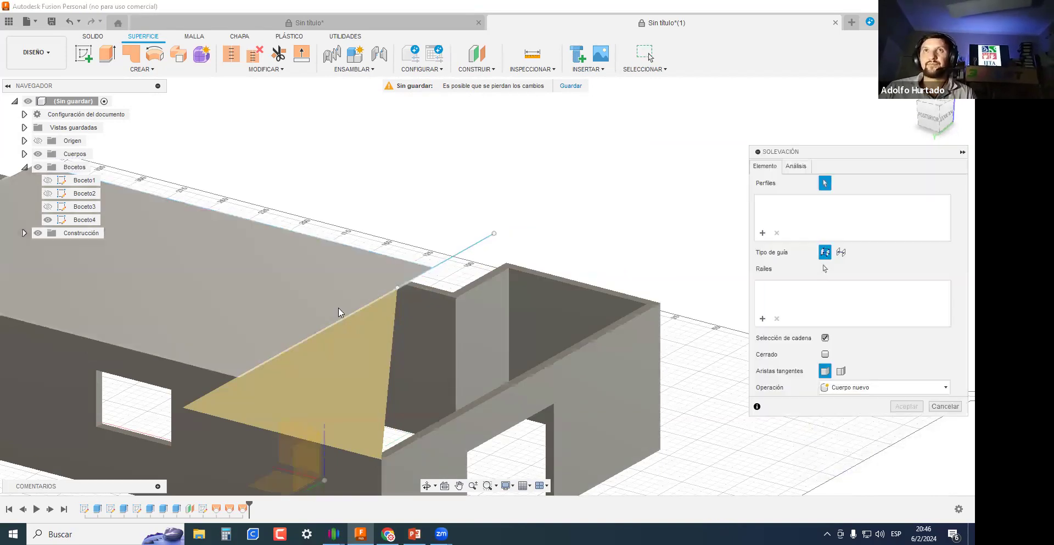
pyautogui.click(417, 282)
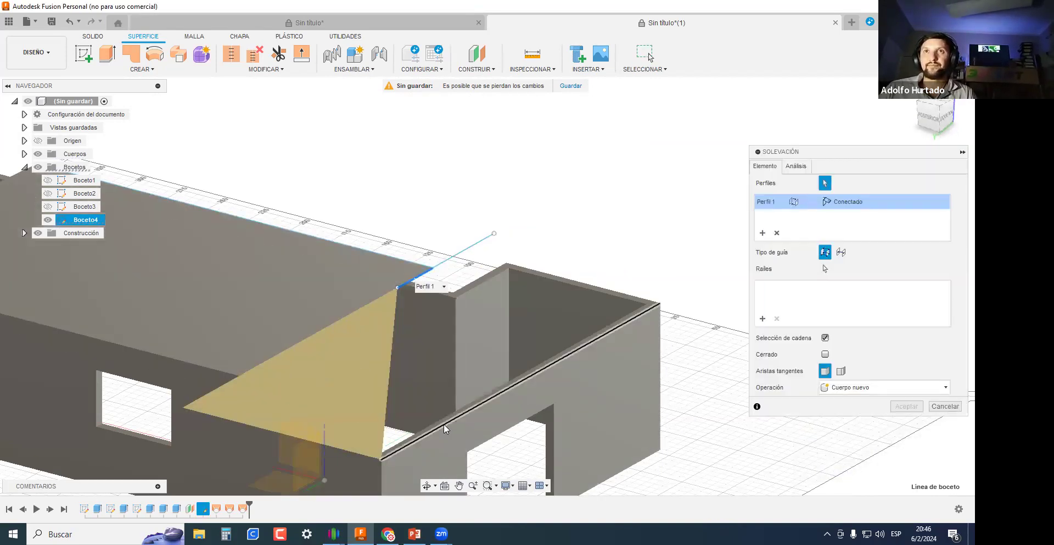
pyautogui.click(445, 429)
pyautogui.scroll(-2, 460, 384)
pyautogui.press('Return')
pyautogui.keyDown('shift'); pyautogui.moveTo(545, 358); pyautogui.dragTo(701, 305, button='middle'); pyautogui.keyUp('shift')
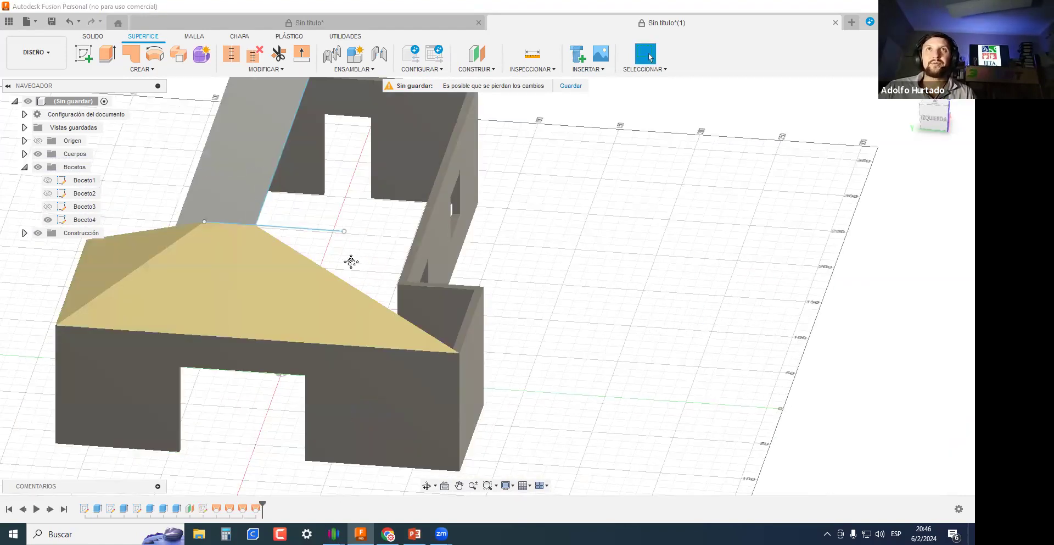
# Remove the lofted surface above the wing's doorway wall.
pyautogui.press('Return')
pyautogui.press('Escape')
pyautogui.click(254, 297)
pyautogui.press('Delete')
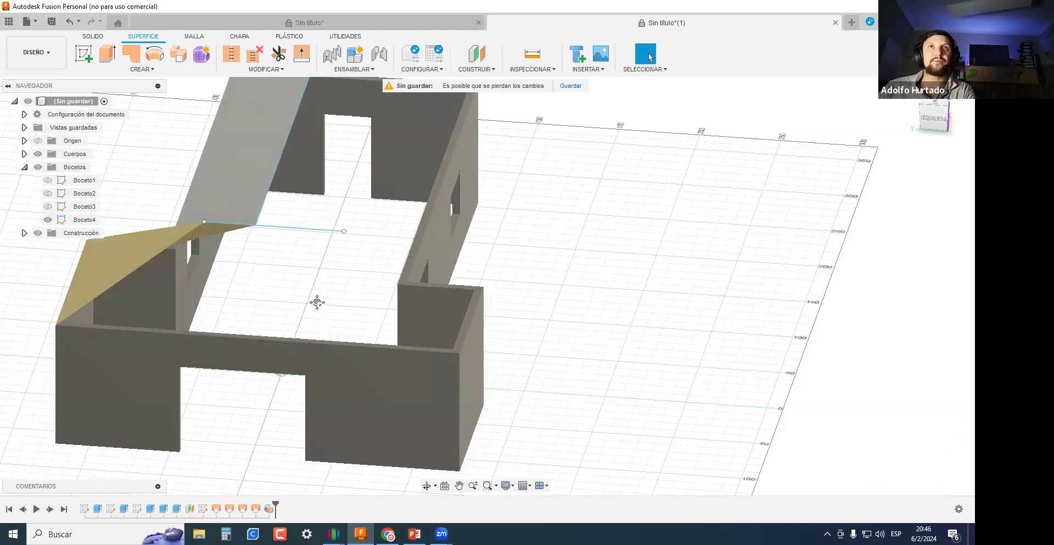
pyautogui.press('Delete')
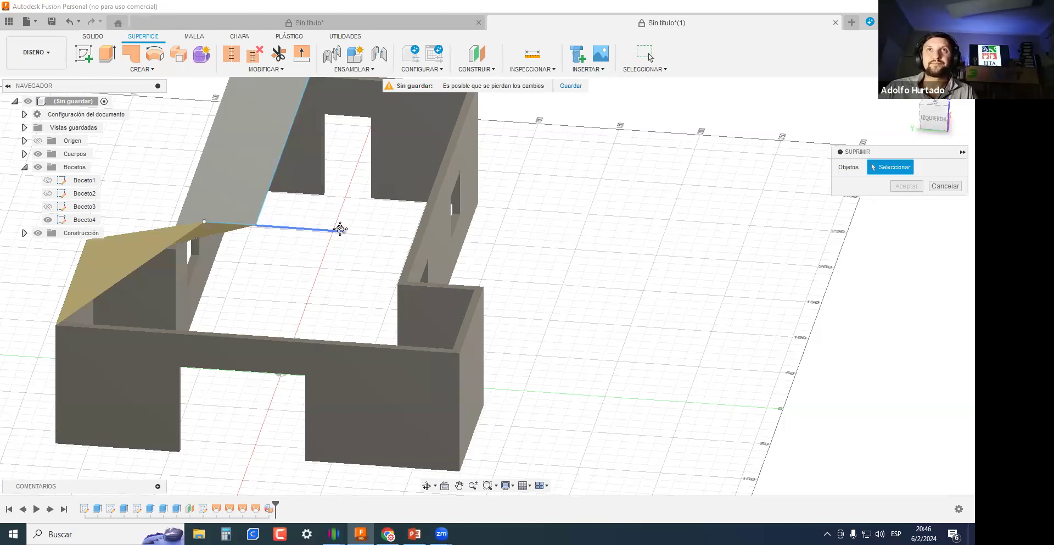
pyautogui.press('Escape')
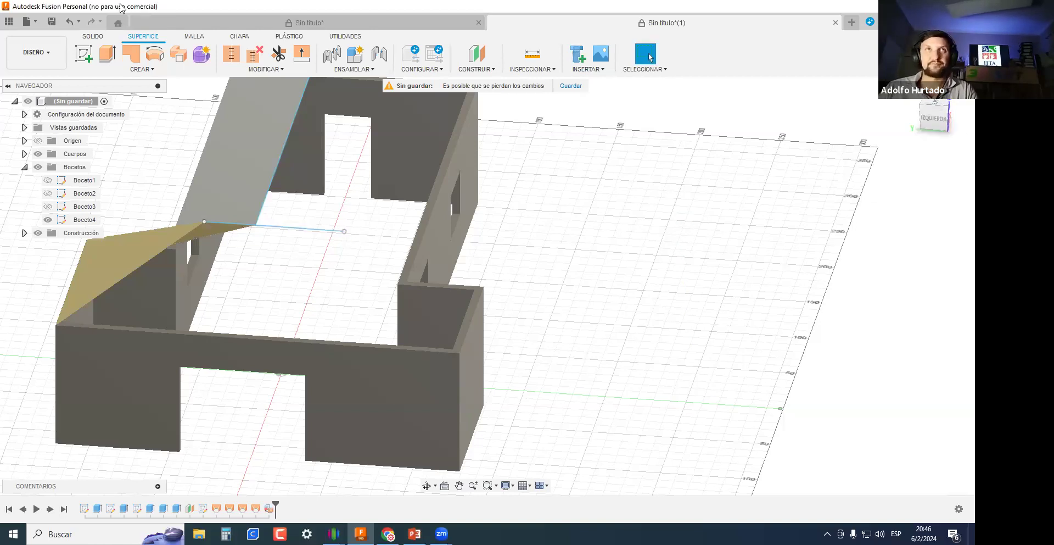
# Loft a triangular roof surface from the open endpoint of the cross ridge to the top edge of the wing's uncovered side wall.
pyautogui.click(141, 68)
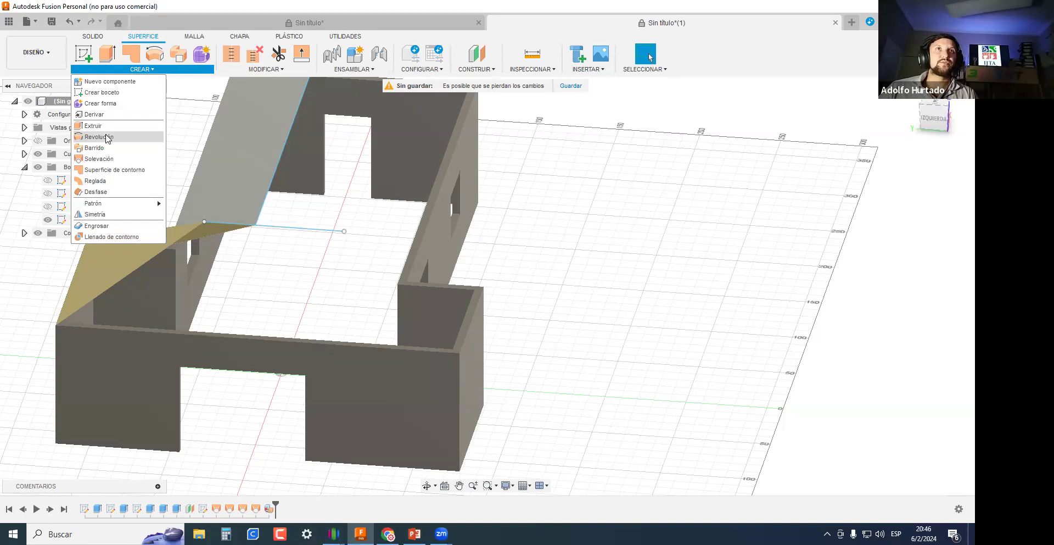
pyautogui.click(105, 160)
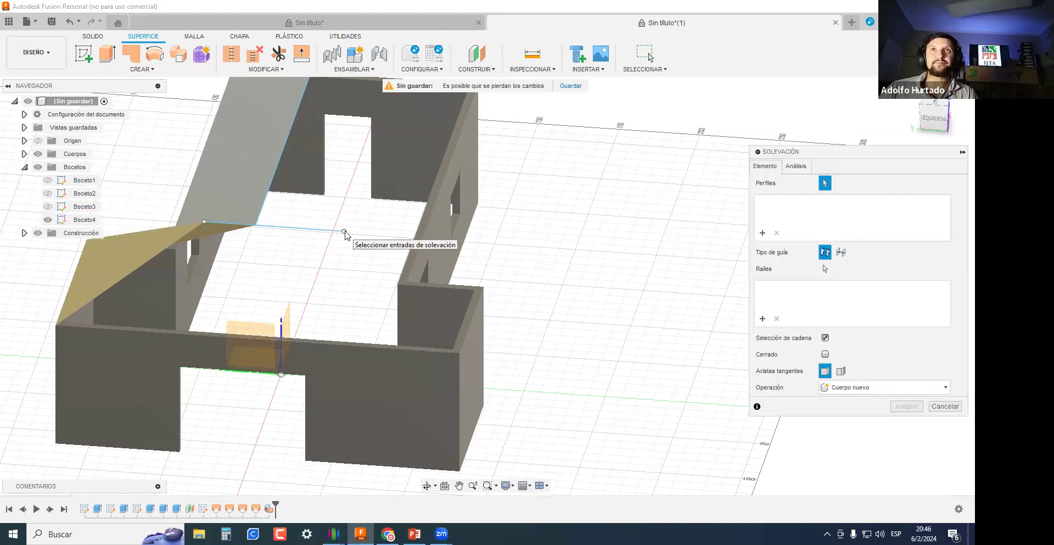
pyautogui.click(346, 233)
pyautogui.click(472, 318)
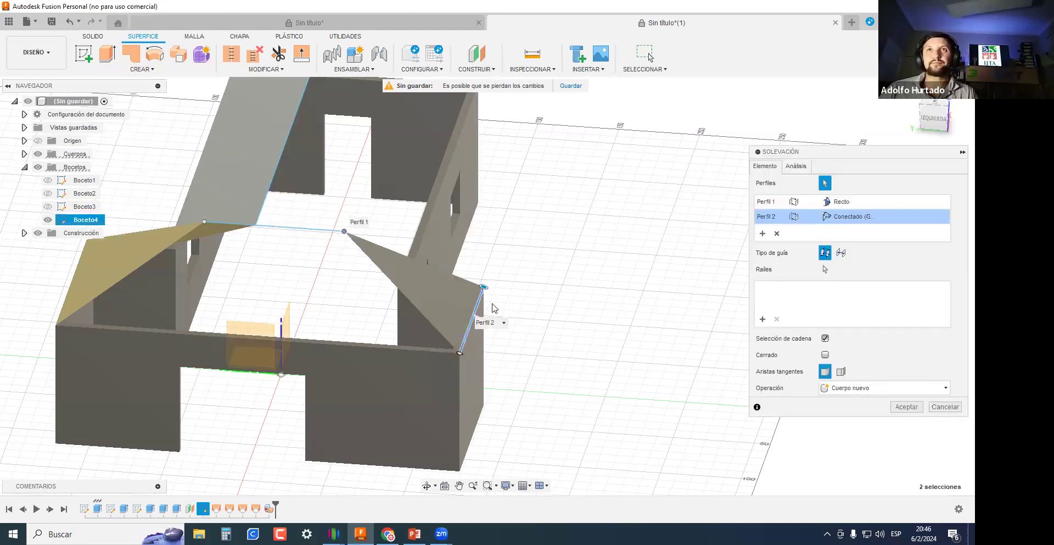
pyautogui.press('Return')
pyautogui.keyDown('shift'); pyautogui.moveTo(487, 297); pyautogui.dragTo(649, 408, button='middle'); pyautogui.keyUp('shift')
# Loft a roof surface from the adjoining cross-ridge segment to the top edge of the short return wall on the front side.
pyautogui.press('Return')
pyautogui.moveTo(644, 212)
pyautogui.keyDown('shift'); pyautogui.mouseDown(button='middle')
pyautogui.moveTo(506, 217)
pyautogui.moveTo(406, 335)
pyautogui.moveTo(411, 477)
pyautogui.mouseUp(button='middle'); pyautogui.keyUp('shift')
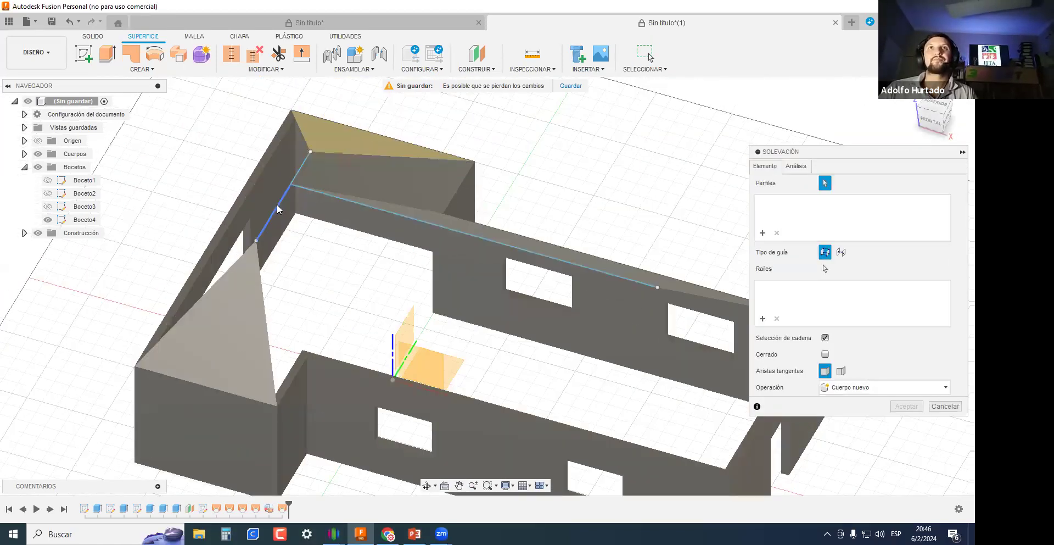
pyautogui.click(278, 208)
pyautogui.click(290, 386)
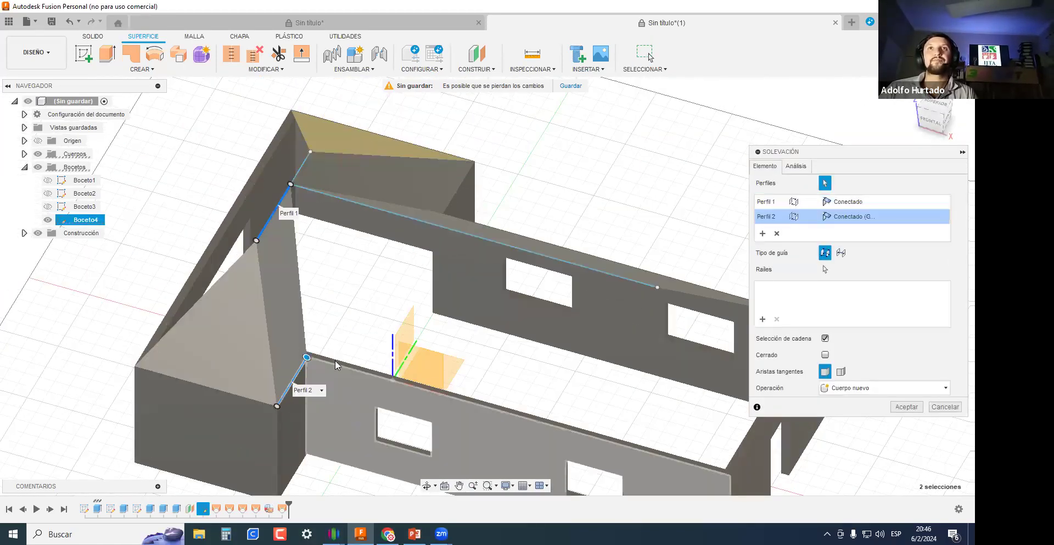
pyautogui.press('Return')
# Loft a sloping roof surface between the long ridge line and the top edge of the long front wall.
pyautogui.scroll(-3, 691, 339)
pyautogui.press('Return')
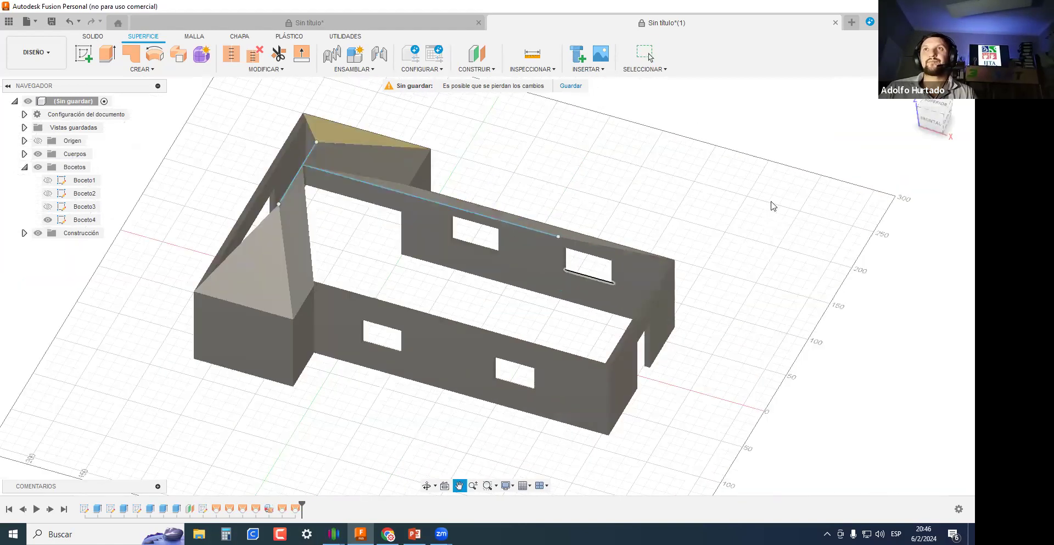
pyautogui.click(392, 185)
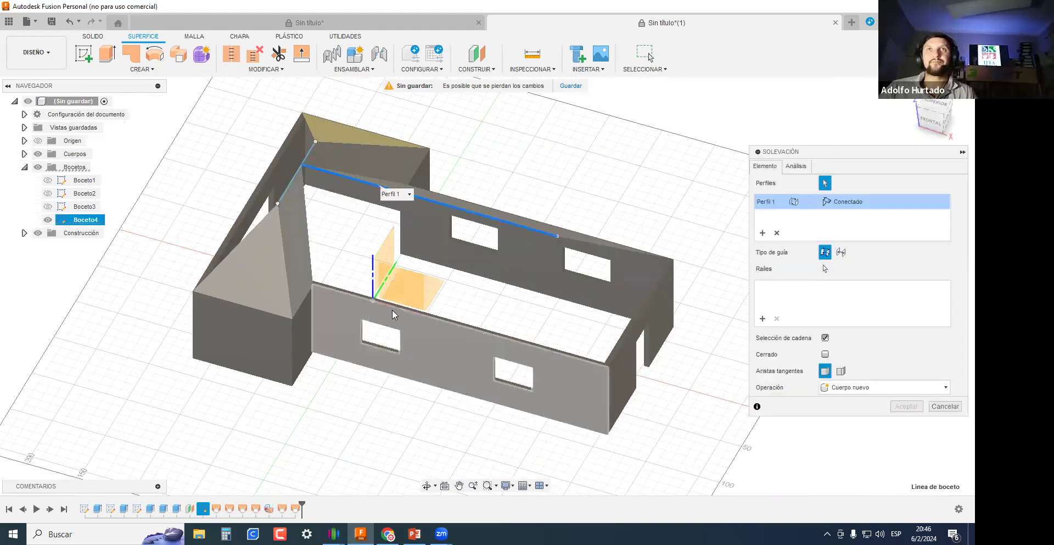
pyautogui.click(404, 312)
pyautogui.press('Return')
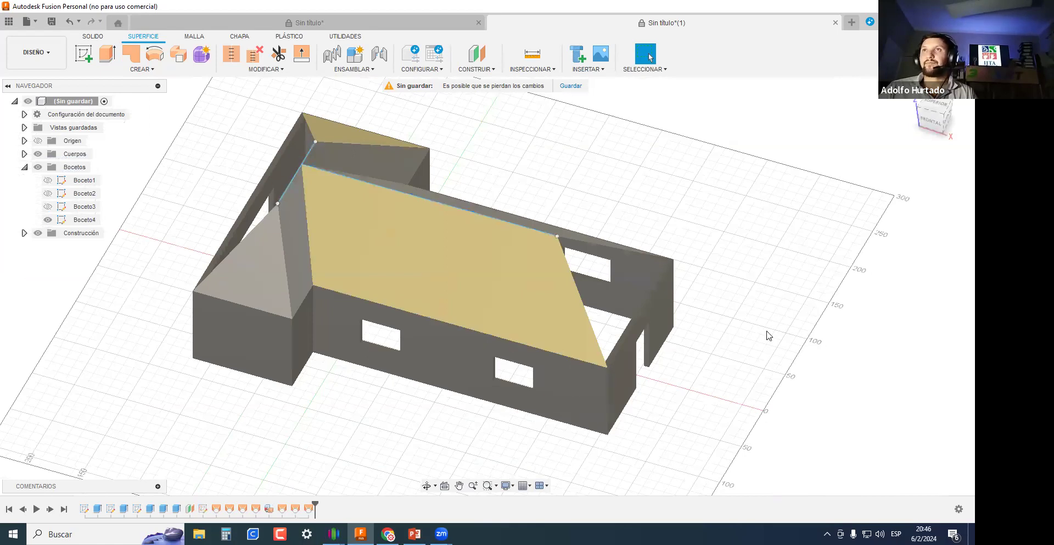
# Loft a triangular hip surface from the free end of the long ridge to the top edge of the house's end wall.
pyautogui.press('Return')
pyautogui.click(558, 236)
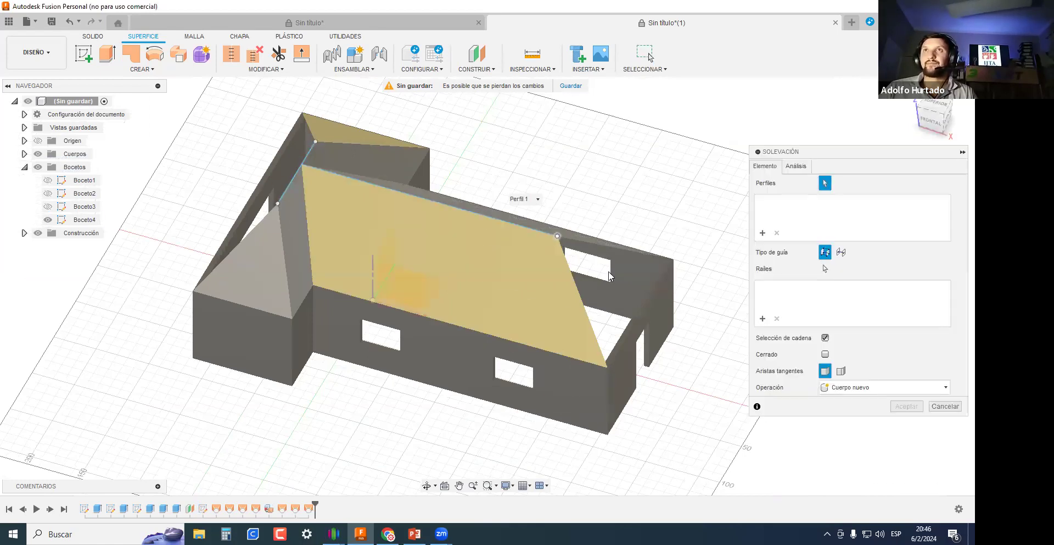
pyautogui.click(629, 306)
pyautogui.press('Return')
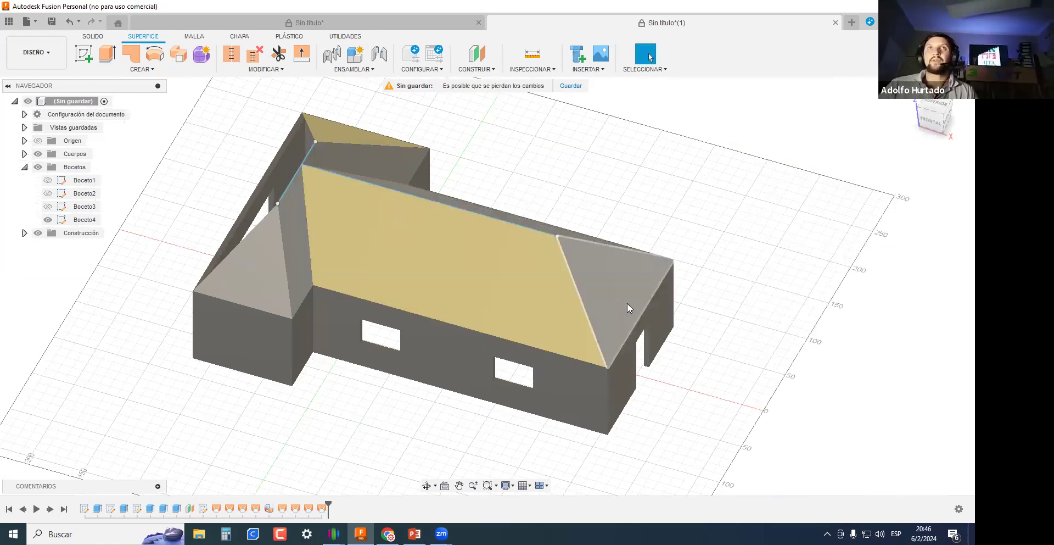
# Try again to loft the doorway-side roof surface, picking the two cross-ridge segments first and the end wall's top edge last.
pyautogui.keyDown('shift'); pyautogui.moveTo(367, 298); pyautogui.dragTo(486, 237, button='middle'); pyautogui.keyUp('shift')
pyautogui.moveTo(586, 322); pyautogui.dragTo(596, 373, button='middle')
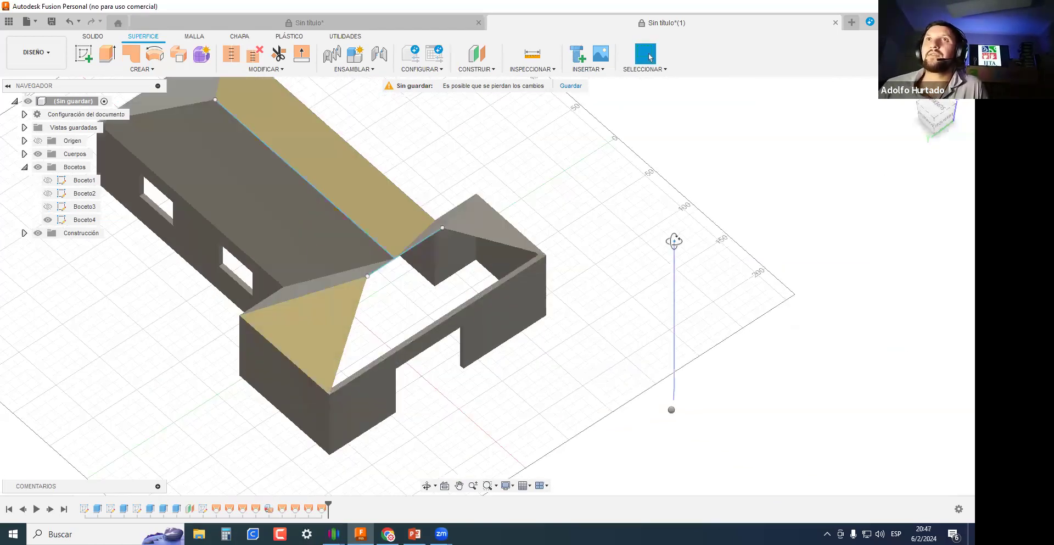
pyautogui.press('Return')
pyautogui.scroll(3, 367, 252)
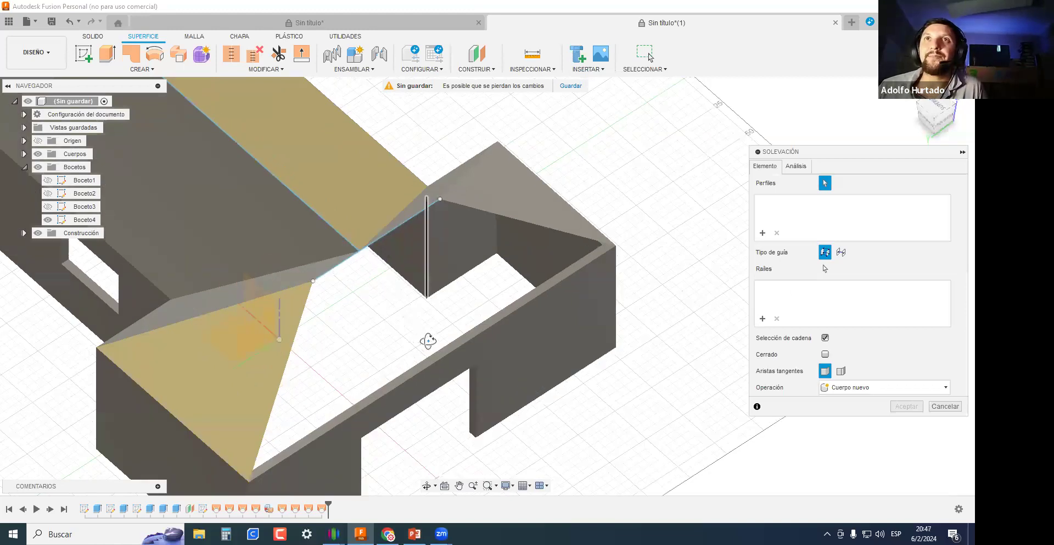
pyautogui.click(341, 263)
pyautogui.click(380, 239)
pyautogui.click(428, 365)
pyautogui.keyDown('shift'); pyautogui.moveTo(567, 340); pyautogui.dragTo(593, 308, button='middle'); pyautogui.keyUp('shift')
pyautogui.click(778, 248)
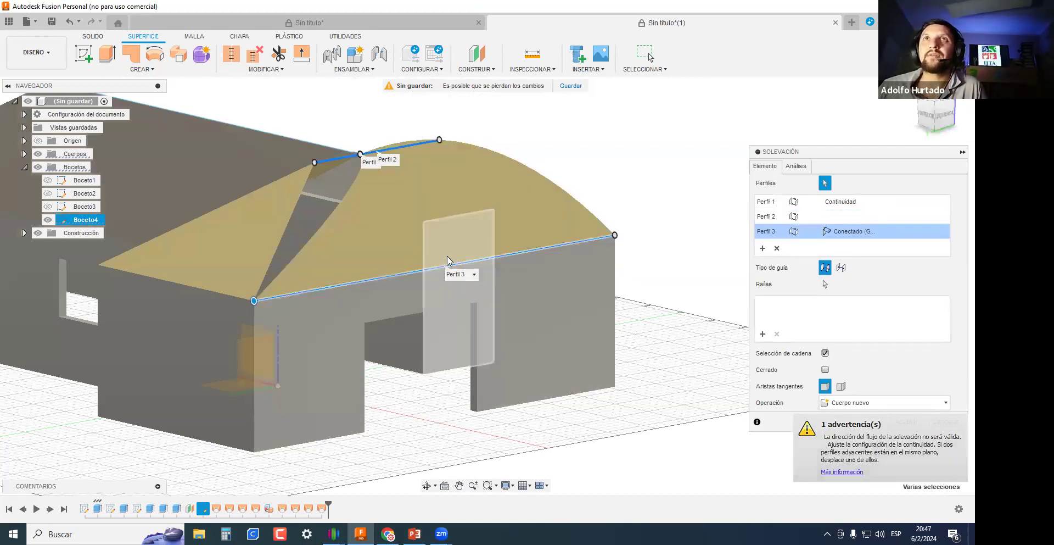
pyautogui.press('Escape')
# Try the same loft in reverse order, from the end wall's top edge to the two cross-ridge segments.
pyautogui.click(142, 71)
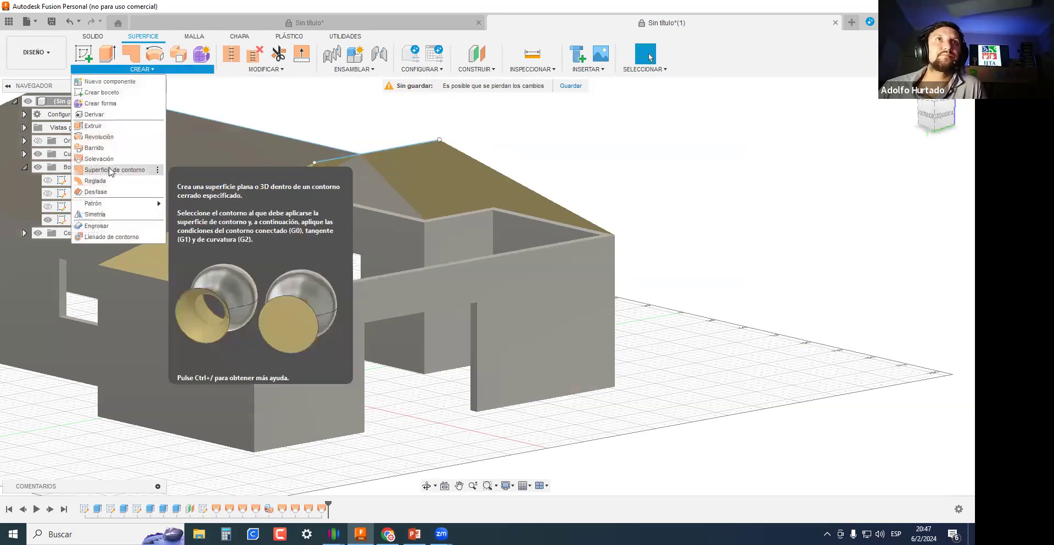
pyautogui.click(99, 159)
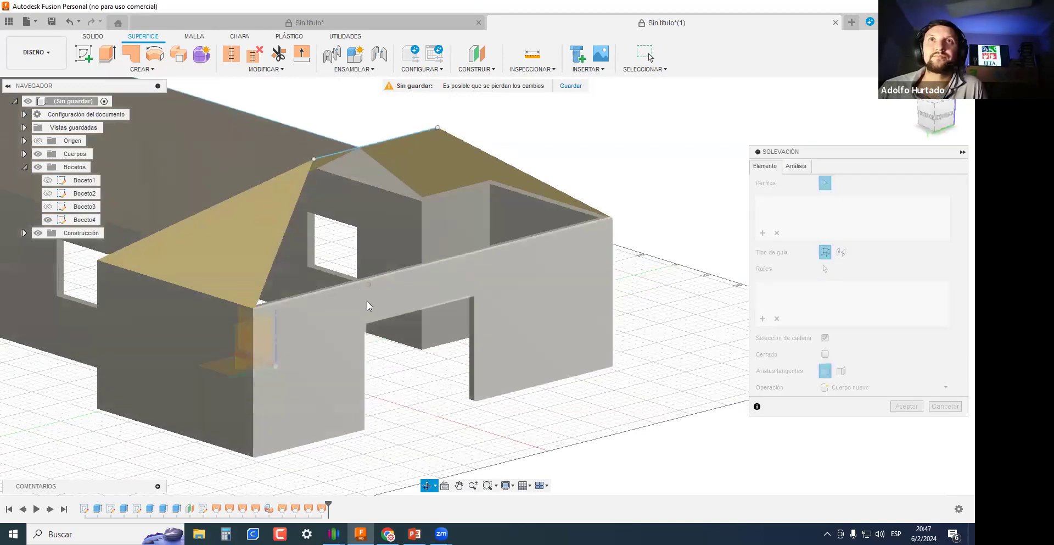
pyautogui.keyDown('shift'); pyautogui.moveTo(367, 301); pyautogui.dragTo(367, 324, button='middle'); pyautogui.keyUp('shift')
pyautogui.scroll(2, 350, 274)
pyautogui.click(351, 277)
pyautogui.moveTo(320, 247); pyautogui.dragTo(289, 393, button='middle')
pyautogui.scroll(2, 285, 215)
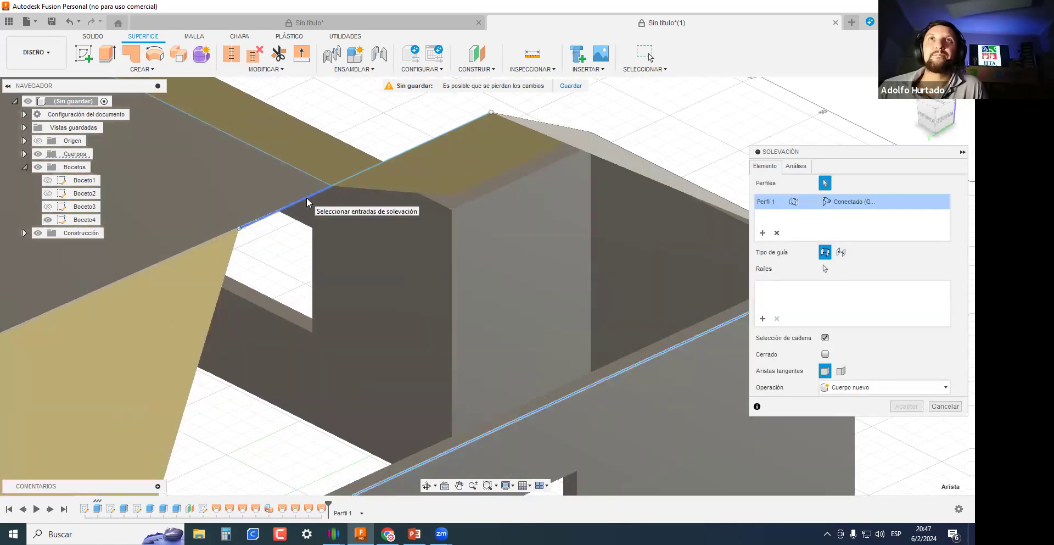
pyautogui.click(308, 203)
pyautogui.click(356, 188)
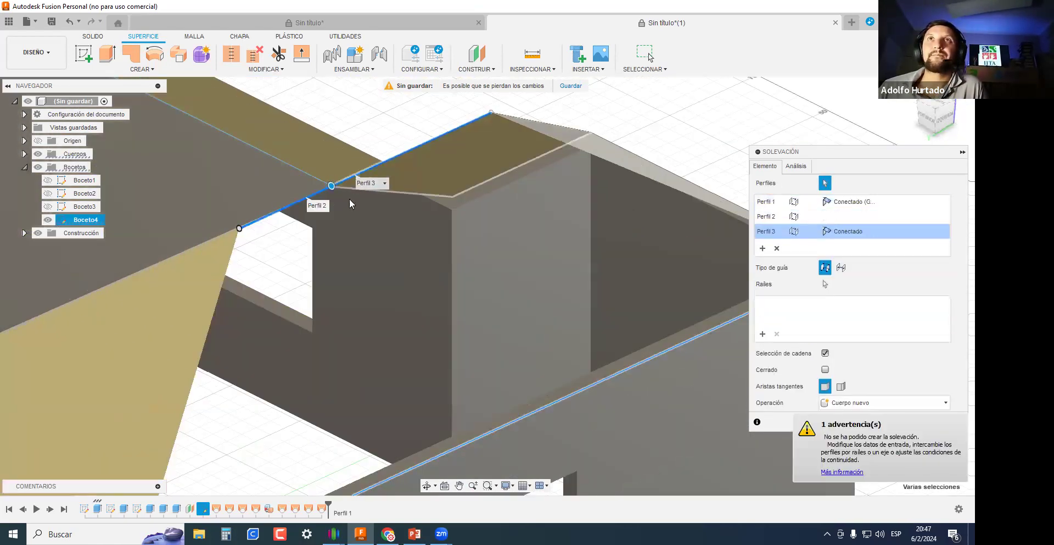
pyautogui.scroll(-3, 357, 220)
pyautogui.press('Escape')
# Examine how the cross-ridge segments and roof surfaces meet, hiding the ridge sketch Boceto4 and showing it again.
pyautogui.scroll(-2, 471, 263)
pyautogui.keyDown('shift'); pyautogui.moveTo(444, 260); pyautogui.dragTo(313, 238, button='middle'); pyautogui.keyUp('shift')
pyautogui.scroll(5, 313, 238)
pyautogui.click(306, 248)
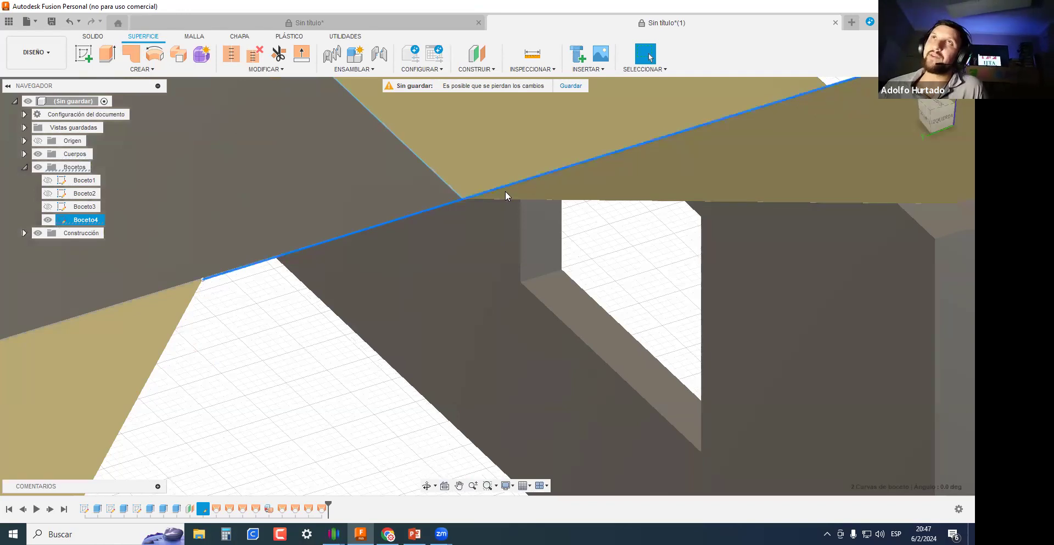
pyautogui.scroll(-4, 456, 217)
pyautogui.moveTo(517, 428)
pyautogui.mouseDown(button='middle')
pyautogui.moveTo(471, 298)
pyautogui.moveTo(882, 232)
pyautogui.moveTo(447, 180)
pyautogui.moveTo(299, 190)
pyautogui.moveTo(361, 248)
pyautogui.moveTo(390, 240)
pyautogui.moveTo(376, 252)
pyautogui.moveTo(490, 172)
pyautogui.mouseUp(button='middle')
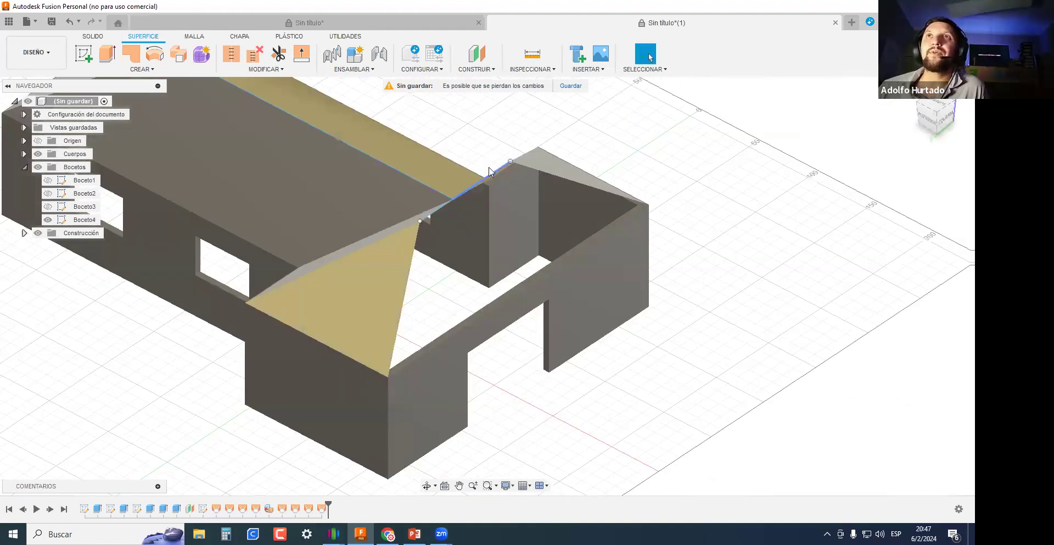
pyautogui.scroll(2, 491, 172)
pyautogui.click(485, 180)
pyautogui.click(48, 220)
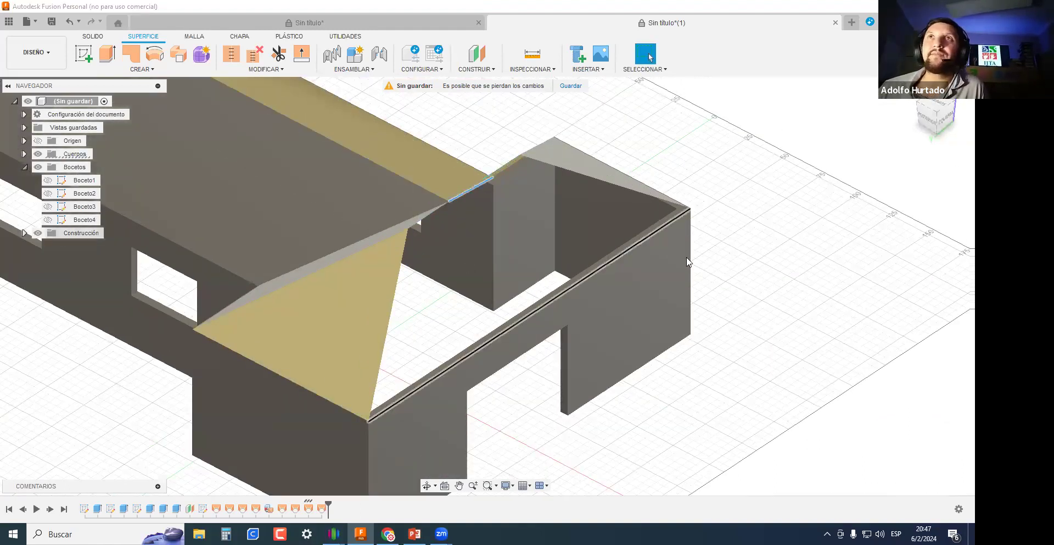
pyautogui.scroll(2, 457, 203)
pyautogui.moveTo(637, 141)
pyautogui.keyDown('shift'); pyautogui.mouseDown(button='middle')
pyautogui.moveTo(893, 304)
pyautogui.moveTo(825, 302)
pyautogui.moveTo(655, 143)
pyautogui.mouseUp(button='middle'); pyautogui.keyUp('shift')
pyautogui.scroll(-3, 155, 262)
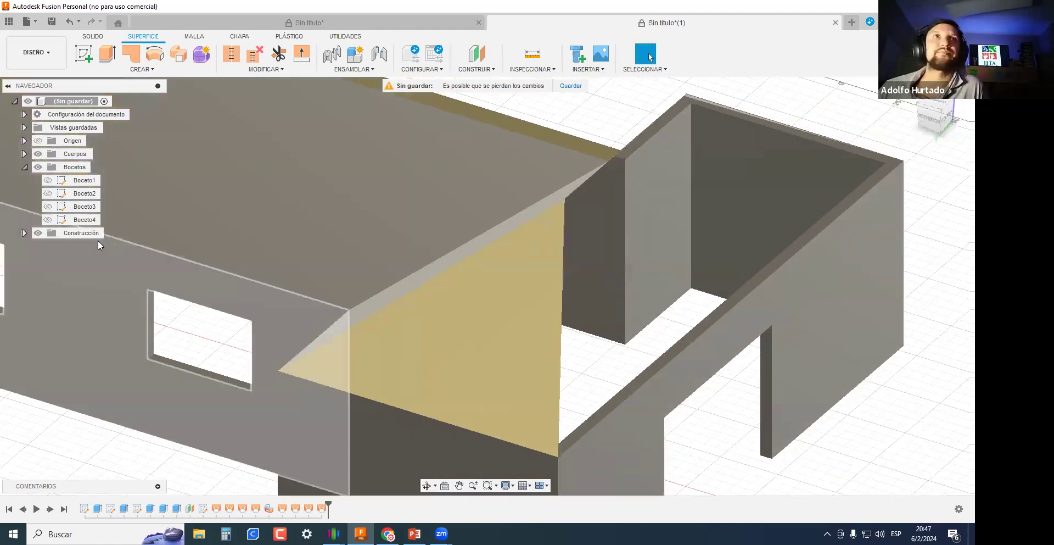
pyautogui.click(47, 219)
# Show the construction plane Plano1 and start a new sketch on it.
pyautogui.scroll(-5, 122, 358)
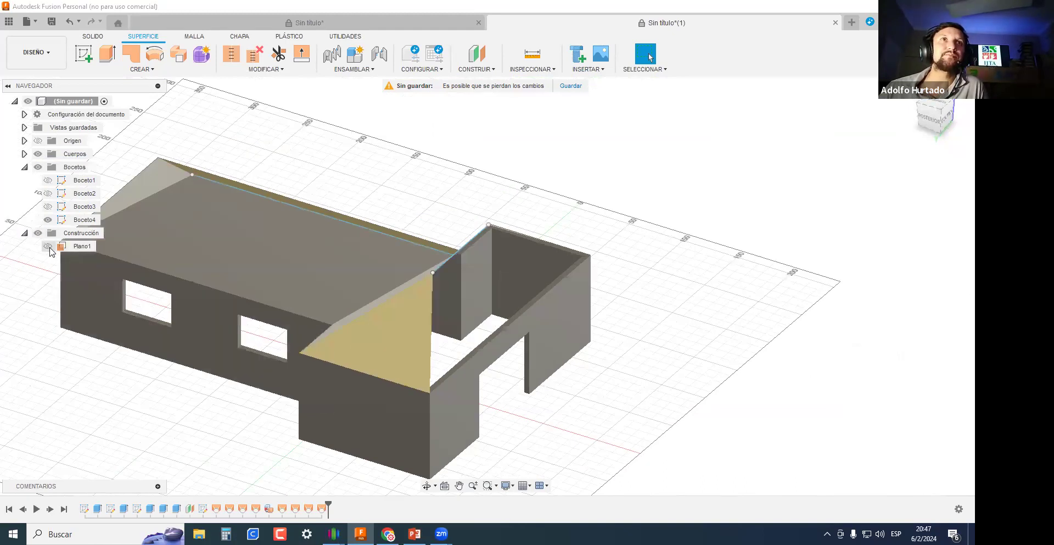
pyautogui.click(48, 246)
pyautogui.scroll(-2, 148, 416)
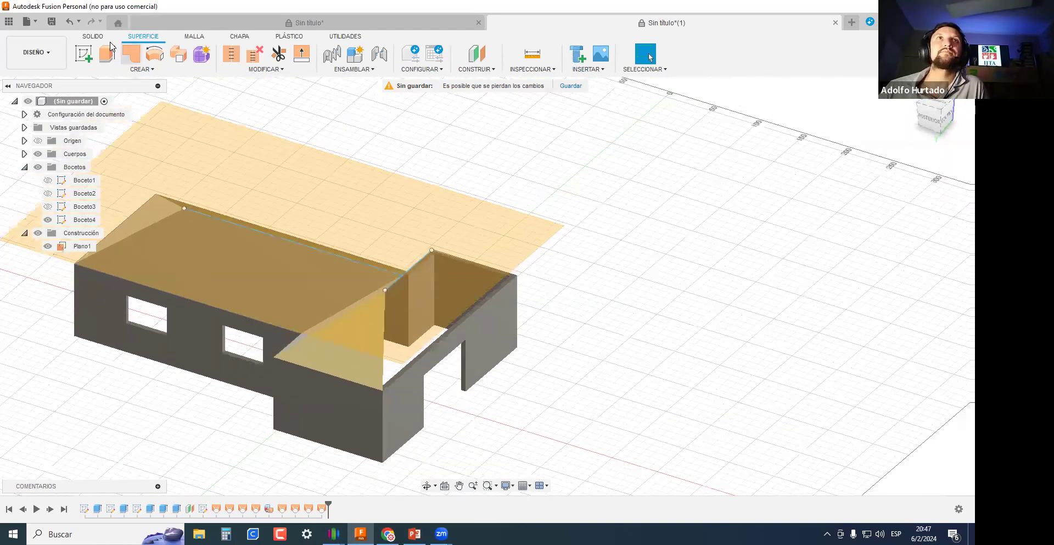
pyautogui.click(84, 53)
pyautogui.click(321, 199)
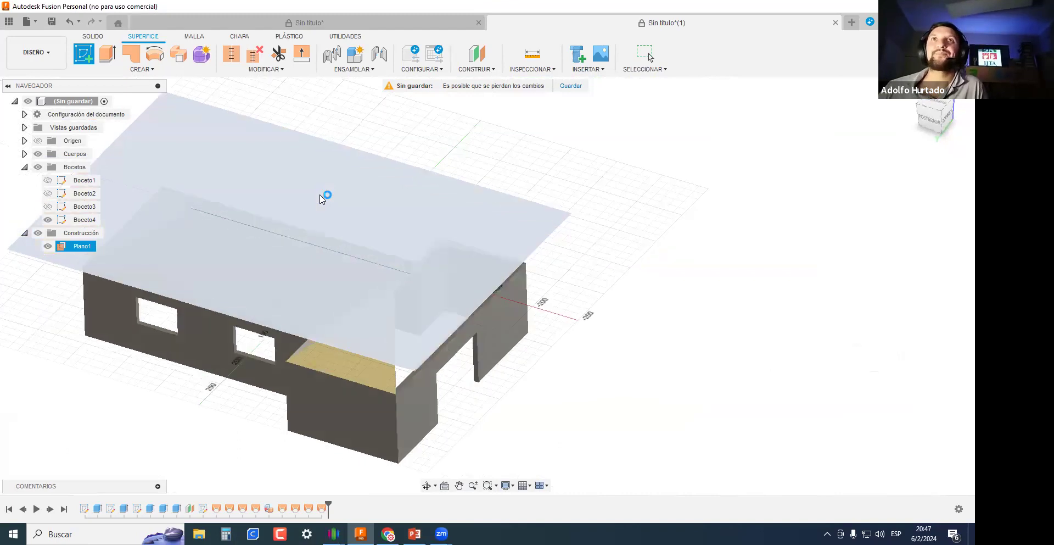
pyautogui.scroll(2, 453, 238)
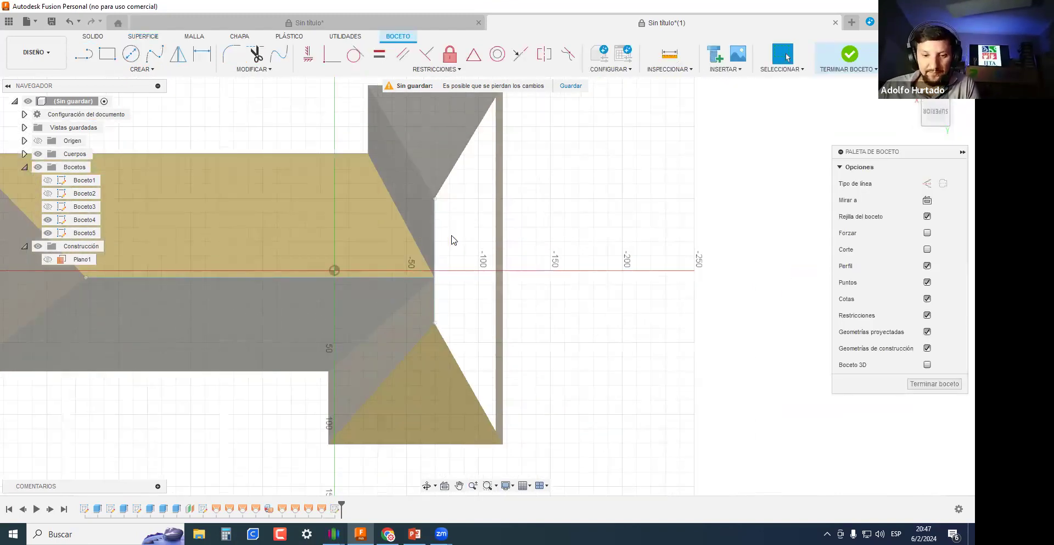
# Project the two end points of the cross ridge into the sketch, connect them with a single line and finish the sketch.
pyautogui.press('p')
pyautogui.scroll(3, 439, 205)
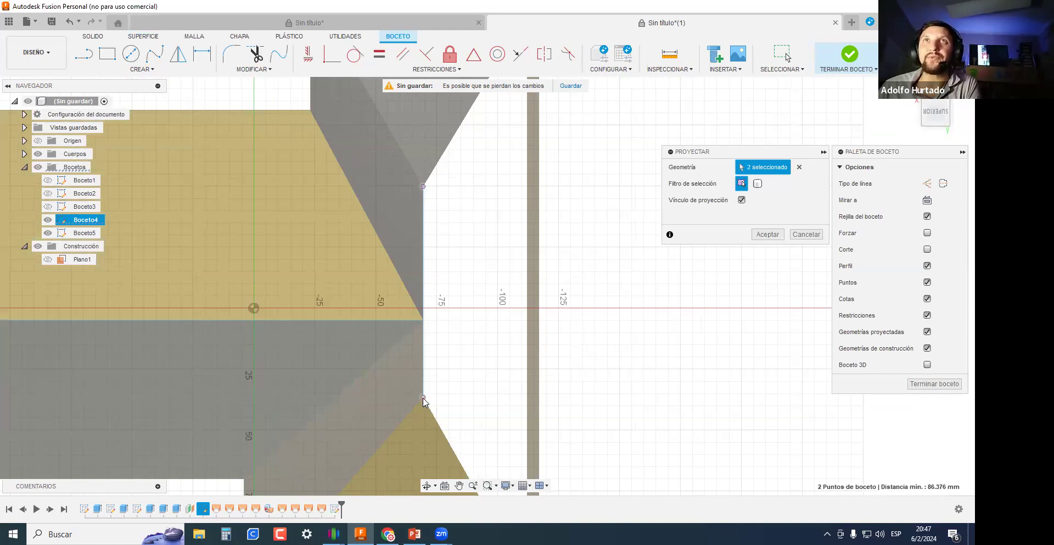
pyautogui.press('Return')
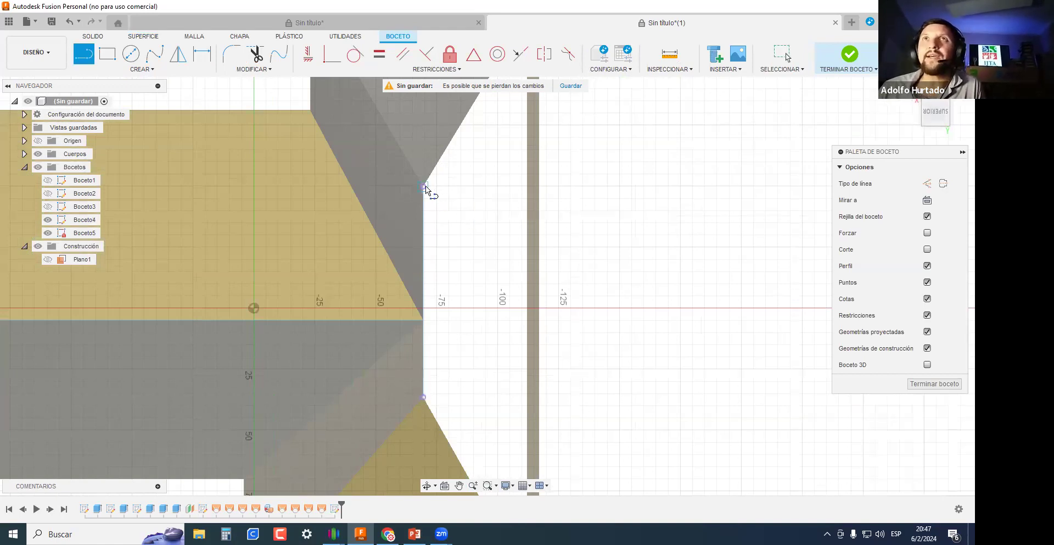
pyautogui.click(425, 398)
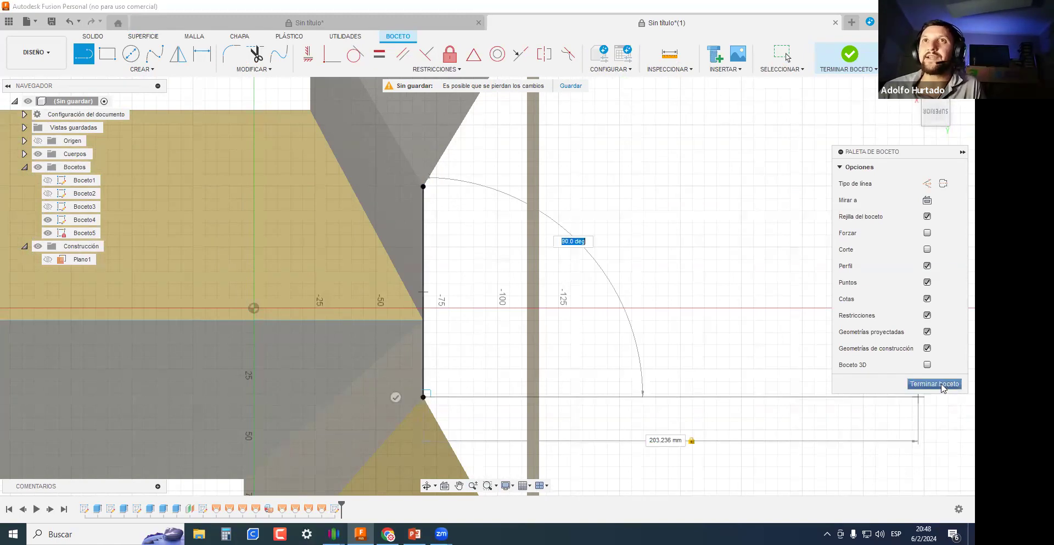
pyautogui.click(942, 387)
# Loft the doorway-side roof surface from the new single ridge line to the end wall's top edge as a new body.
pyautogui.moveTo(635, 382)
pyautogui.keyDown('shift'); pyautogui.mouseDown(button='middle')
pyautogui.moveTo(605, 338)
pyautogui.moveTo(1, 222)
pyautogui.moveTo(47, 227)
pyautogui.mouseUp(button='middle'); pyautogui.keyUp('shift')
pyautogui.moveTo(495, 299); pyautogui.dragTo(358, 284, button='middle')
pyautogui.click(129, 70)
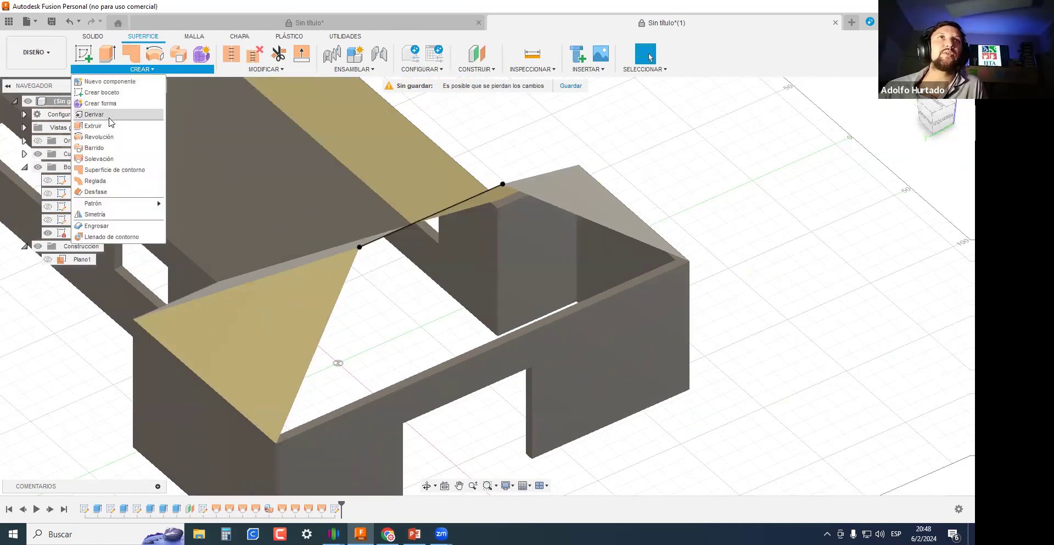
pyautogui.click(102, 156)
pyautogui.click(391, 238)
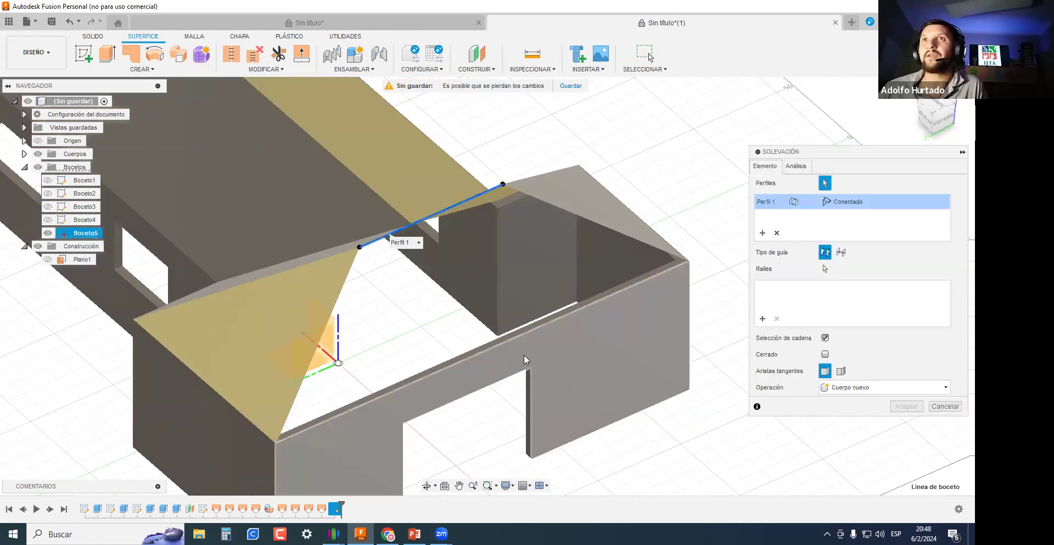
pyautogui.click(507, 346)
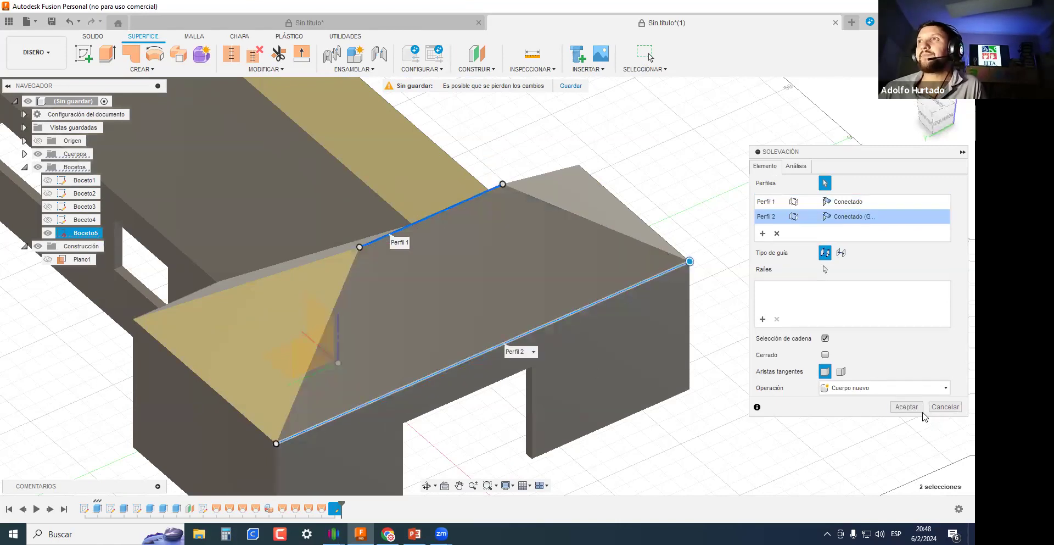
pyautogui.click(906, 406)
# Stitch all the roof surfaces into one body with a 0.50 mm tolerance.
pyautogui.keyDown('shift'); pyautogui.moveTo(585, 375); pyautogui.dragTo(608, 324, button='middle'); pyautogui.keyUp('shift')
pyautogui.moveTo(672, 281); pyautogui.dragTo(780, 288, button='middle')
pyautogui.click(231, 53)
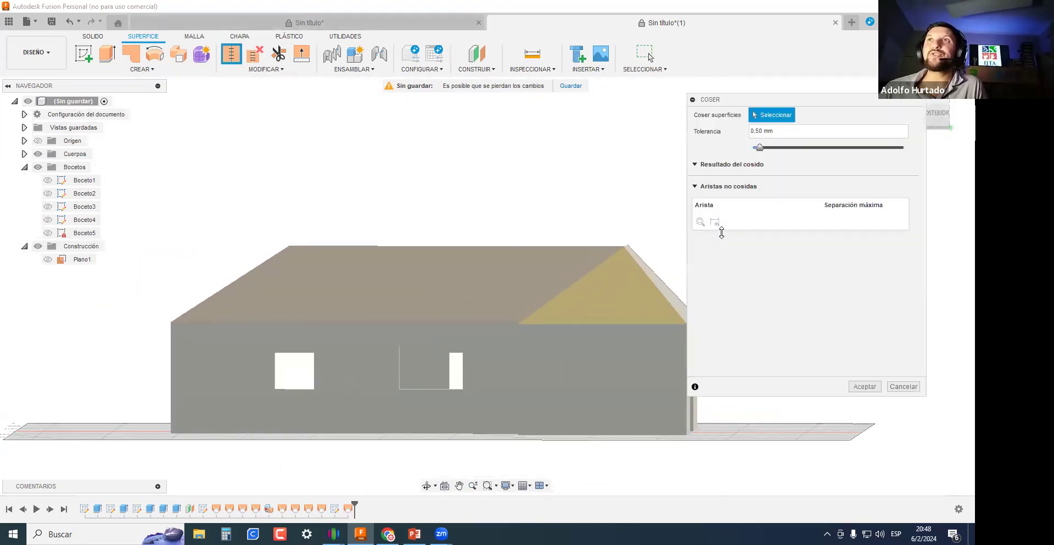
pyautogui.moveTo(572, 229); pyautogui.dragTo(455, 206, button='middle')
pyautogui.moveTo(592, 254); pyautogui.dragTo(132, 133)
pyautogui.click(871, 387)
# Thicken the stitched roof body Cuerpo11 by 2 mm on one side as a new body.
pyautogui.keyDown('shift'); pyautogui.moveTo(615, 291); pyautogui.dragTo(11, 151, button='middle'); pyautogui.keyUp('shift')
pyautogui.click(24, 153)
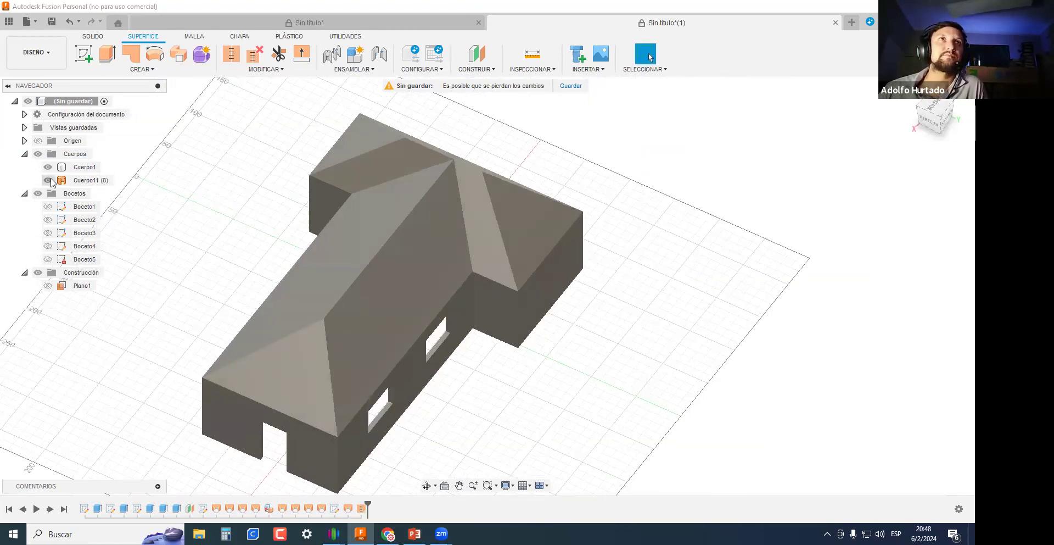
pyautogui.click(83, 180)
pyautogui.keyDown('shift'); pyautogui.moveTo(459, 258); pyautogui.dragTo(229, 131, button='middle'); pyautogui.keyUp('shift')
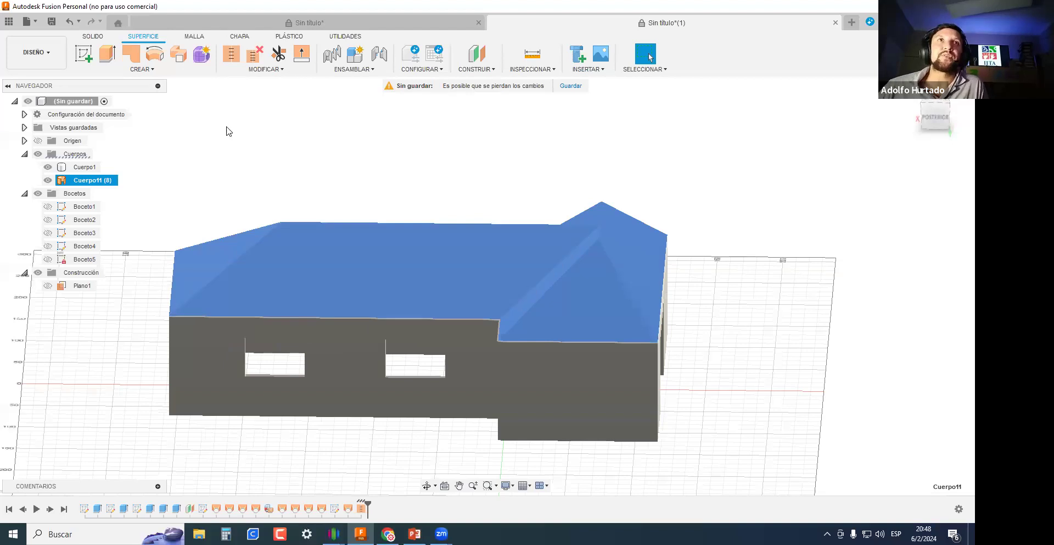
pyautogui.click(131, 53)
pyautogui.click(133, 73)
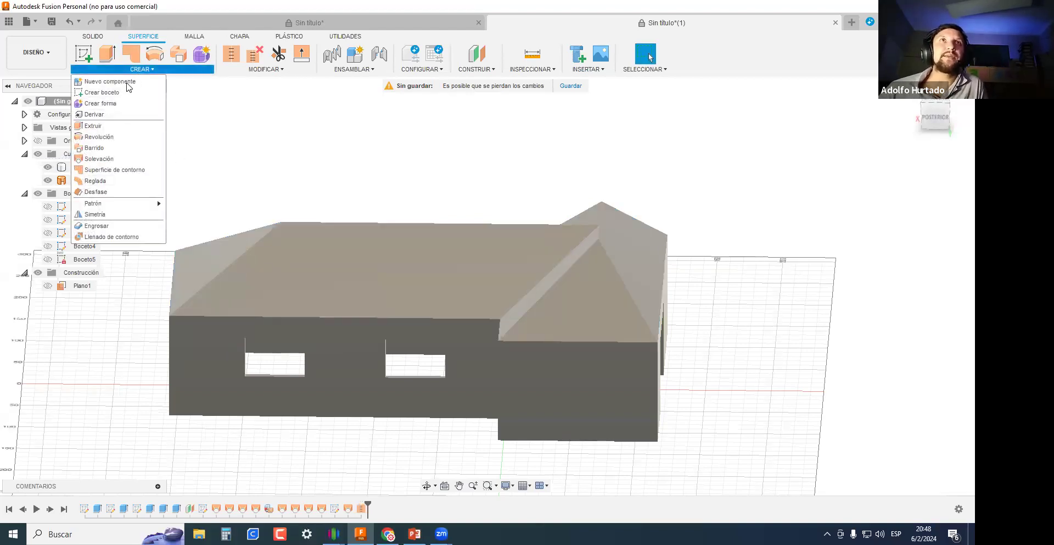
pyautogui.click(108, 226)
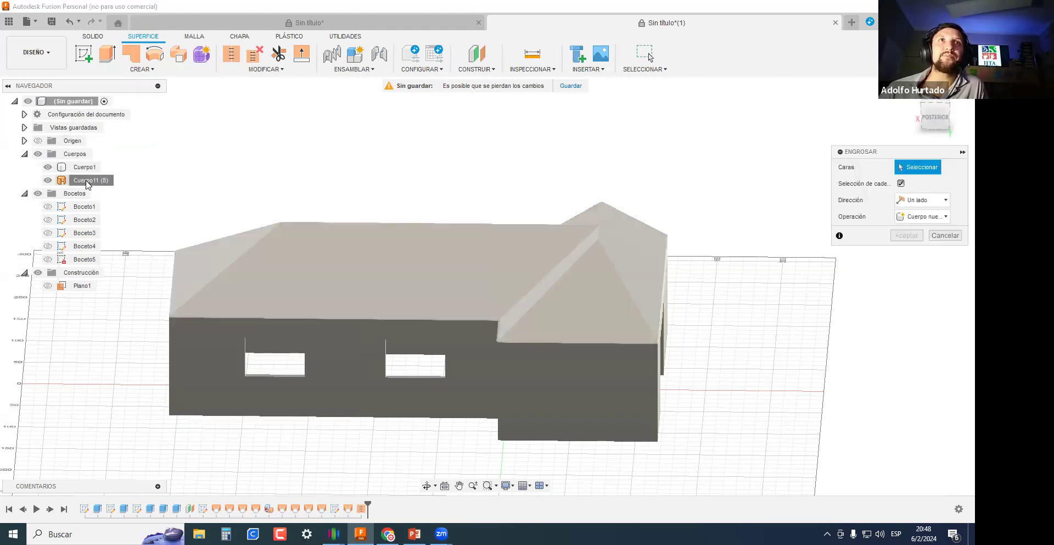
pyautogui.click(565, 322)
pyautogui.keyDown('shift'); pyautogui.moveTo(565, 322); pyautogui.dragTo(600, 406, button='middle'); pyautogui.keyUp('shift')
pyautogui.scroll(3, 580, 424)
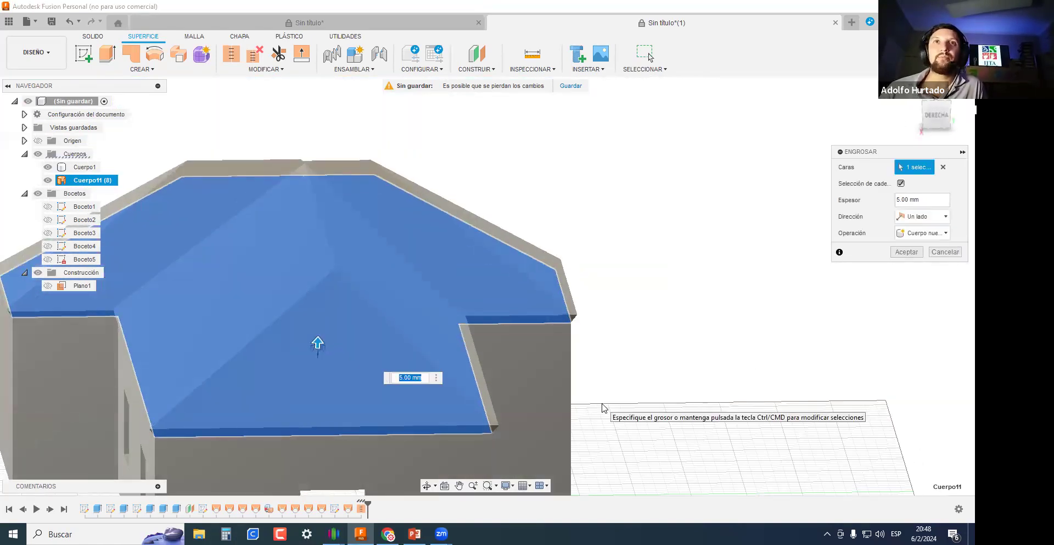
pyautogui.write('1')
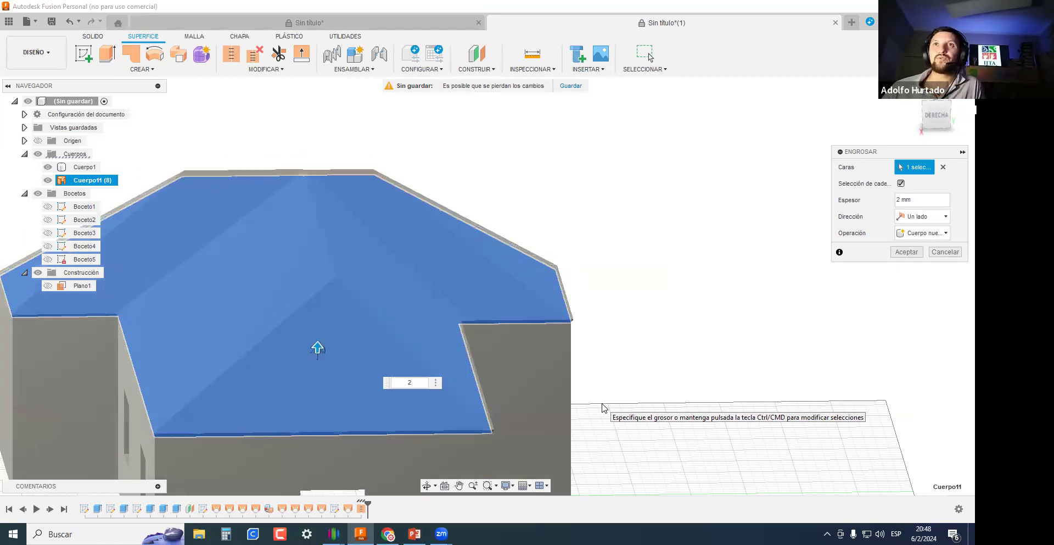
pyautogui.click(914, 254)
# Duplicate the Acero - Satinado appearance and set the copy's colour to red, RGB 255, 0, 0.
pyautogui.keyDown('shift'); pyautogui.moveTo(400, 382); pyautogui.dragTo(612, 320, button='middle'); pyautogui.keyUp('shift')
pyautogui.scroll(-1, 637, 314)
pyautogui.press('a')
pyautogui.doubleClick(767, 255)
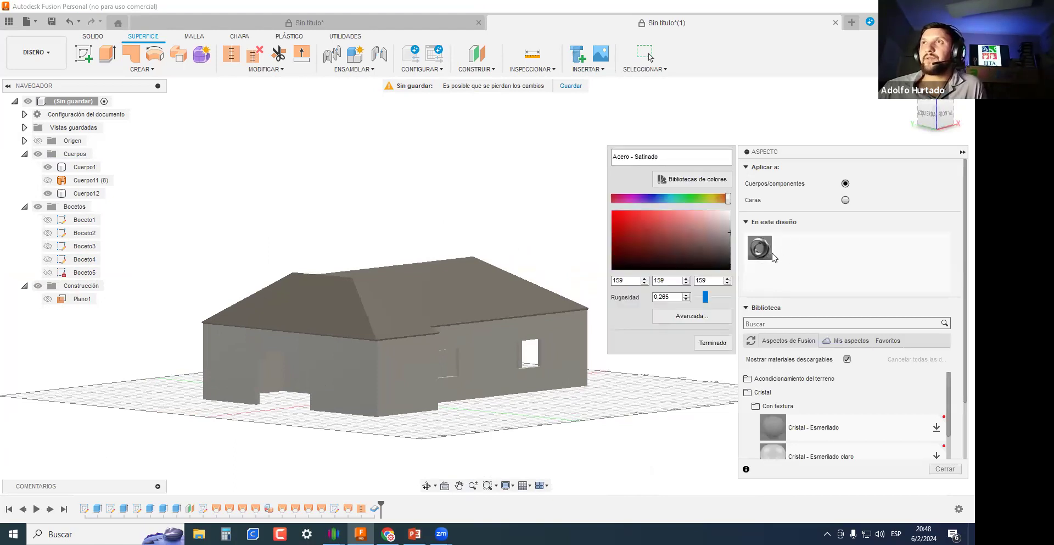
pyautogui.click(817, 265)
pyautogui.rightClick(770, 250)
pyautogui.click(803, 272)
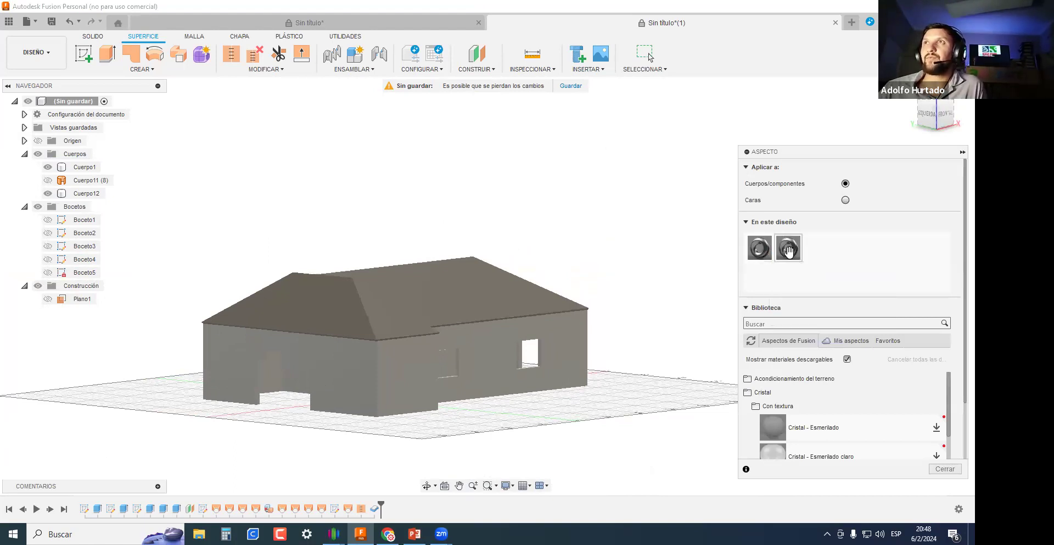
pyautogui.doubleClick(789, 252)
pyautogui.click(620, 215)
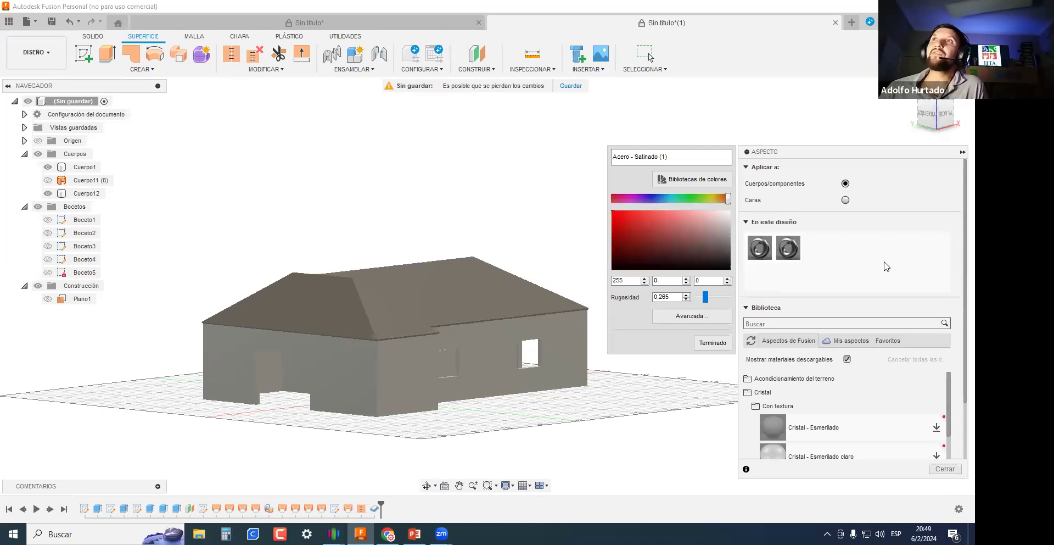
pyautogui.click(830, 267)
# Apply the red appearance to the thickened roof body and view the house from several sides.
pyautogui.moveTo(788, 248); pyautogui.dragTo(401, 289)
pyautogui.keyDown('shift'); pyautogui.moveTo(271, 440); pyautogui.dragTo(536, 367, button='middle'); pyautogui.keyUp('shift')
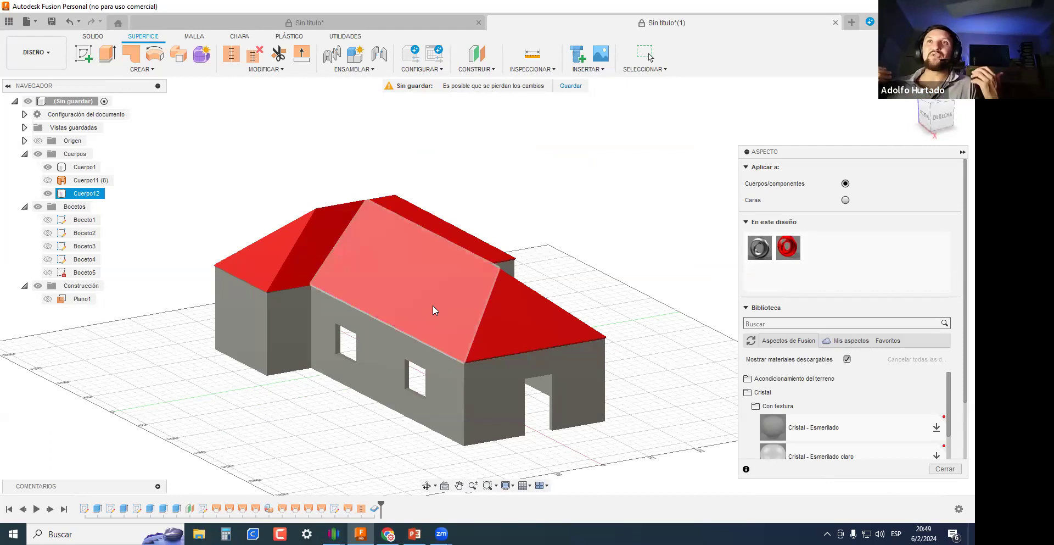
pyautogui.scroll(-2, 452, 384)
pyautogui.keyDown('shift'); pyautogui.moveTo(388, 404); pyautogui.dragTo(445, 402, button='middle'); pyautogui.keyUp('shift')
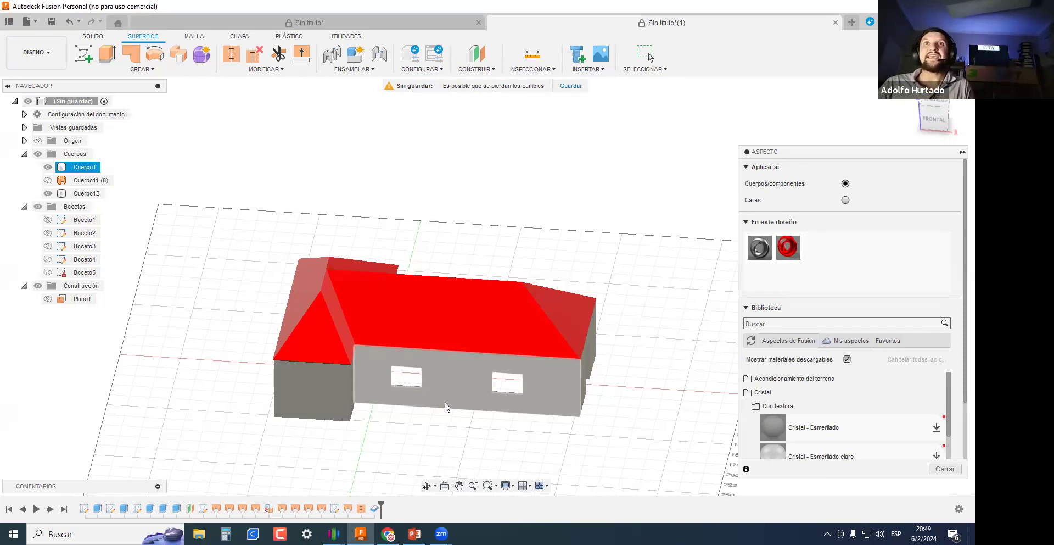
pyautogui.scroll(3, 318, 367)
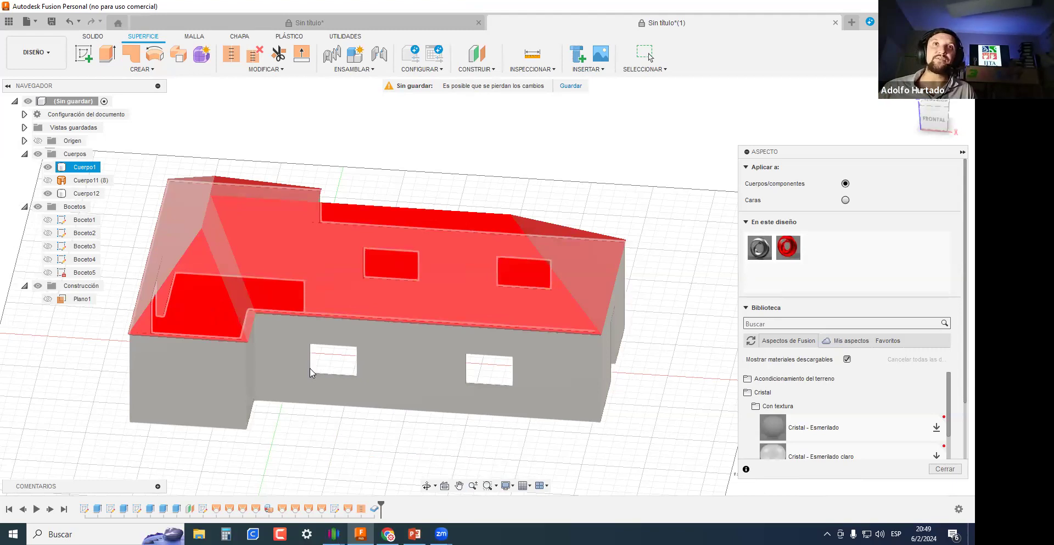
pyautogui.scroll(-1, 307, 379)
pyautogui.press('Escape')
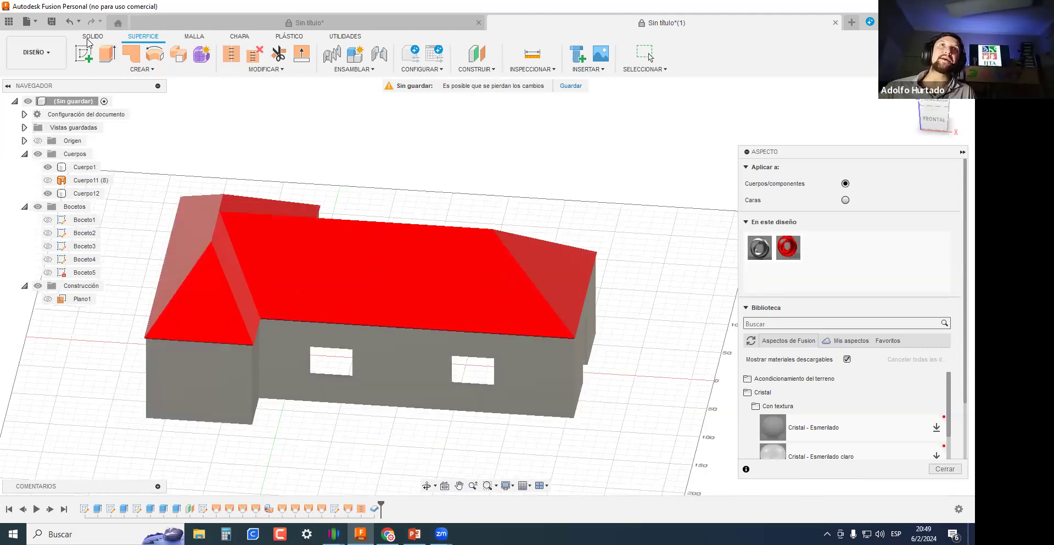
pyautogui.click(94, 36)
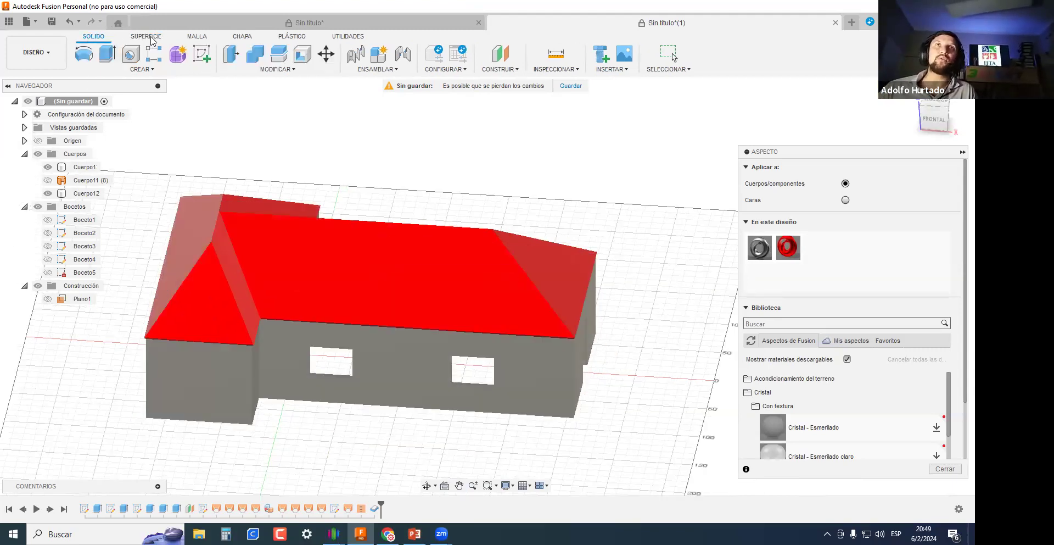
pyautogui.click(146, 36)
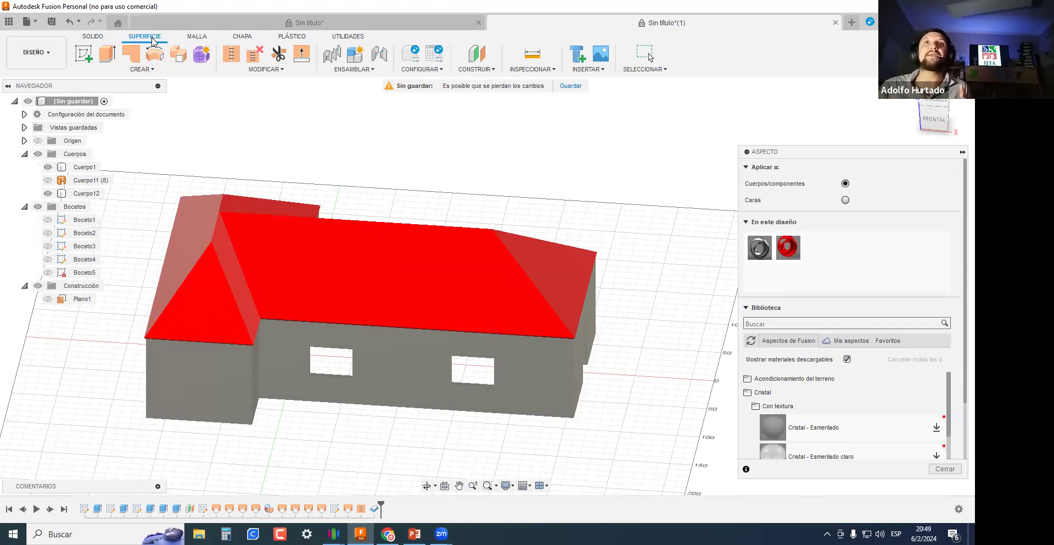
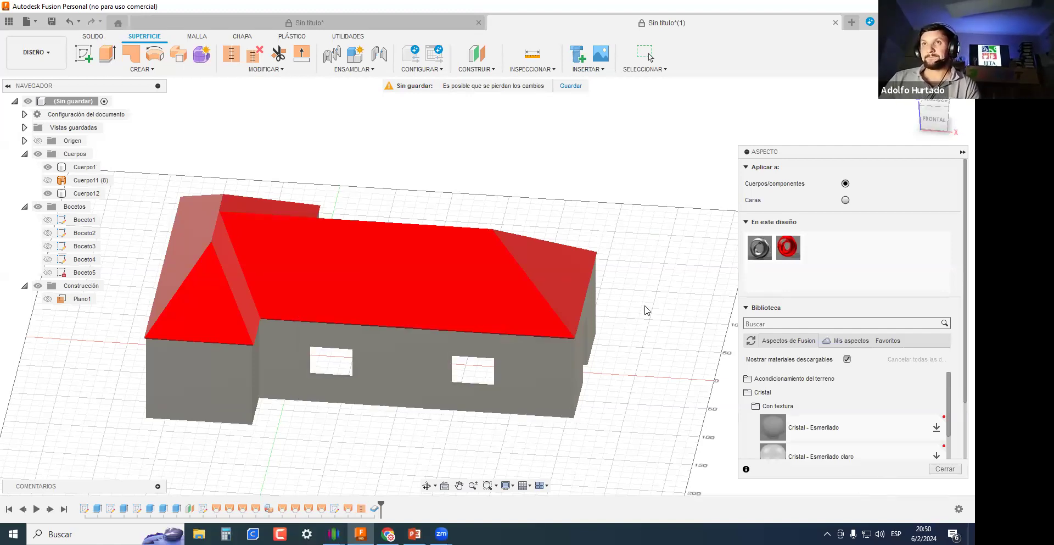
# Start a sketch on the horizontal origin plane and draw a line through the origin running lengthwise past both ends of the house.
pyautogui.press('Escape')
pyautogui.moveTo(659, 346)
pyautogui.keyDown('shift'); pyautogui.mouseDown(button='middle')
pyautogui.moveTo(687, 334)
pyautogui.moveTo(711, 289)
pyautogui.moveTo(669, 369)
pyautogui.moveTo(662, 278)
pyautogui.mouseUp(button='middle'); pyautogui.keyUp('shift')
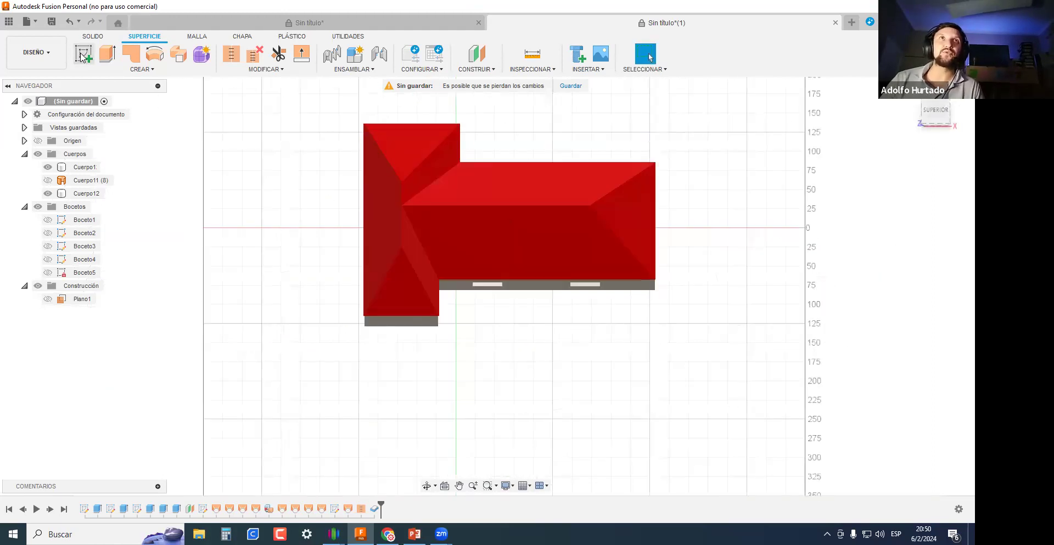
pyautogui.click(82, 54)
pyautogui.click(313, 273)
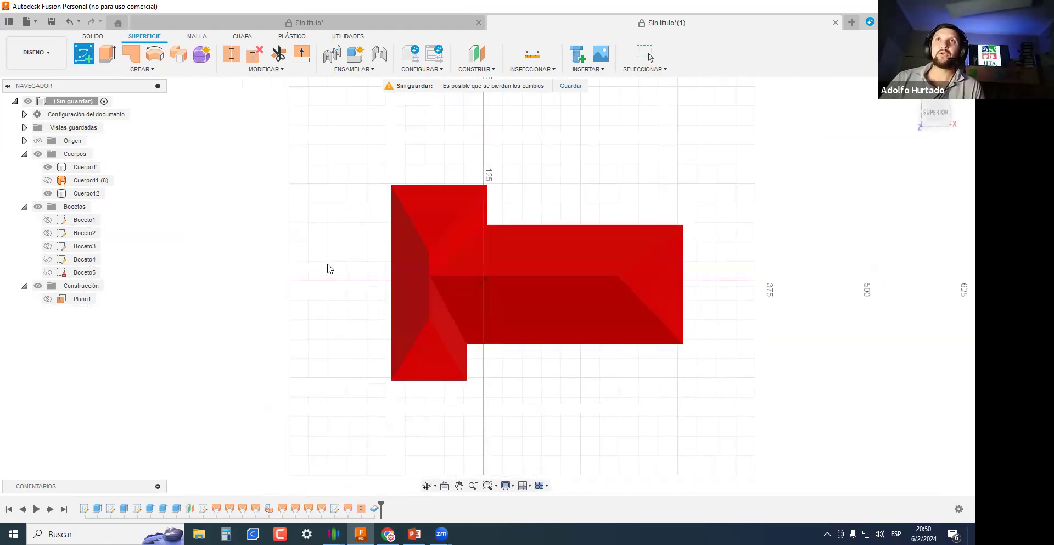
pyautogui.press('l')
pyautogui.click(234, 244)
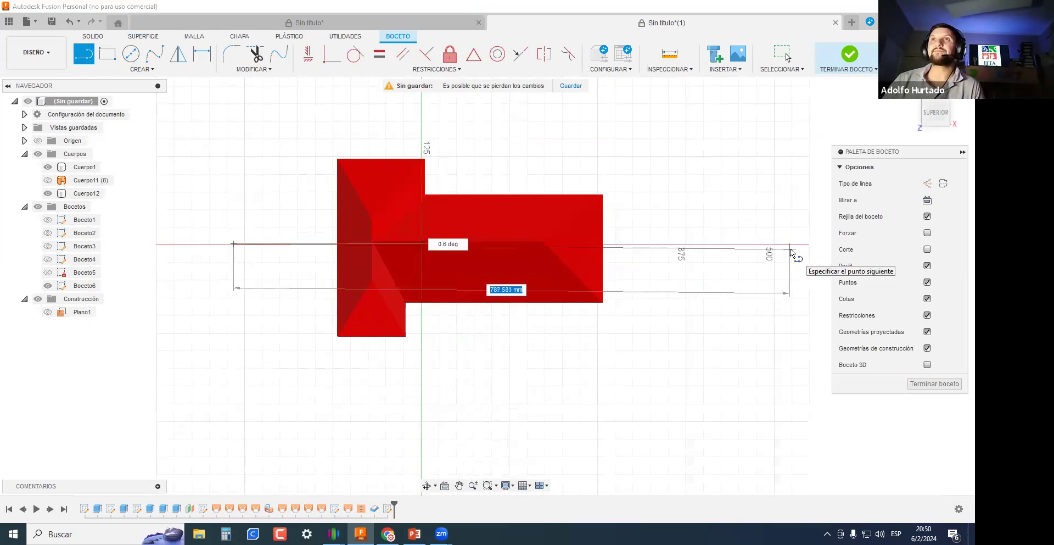
pyautogui.click(782, 244)
pyautogui.press('Escape')
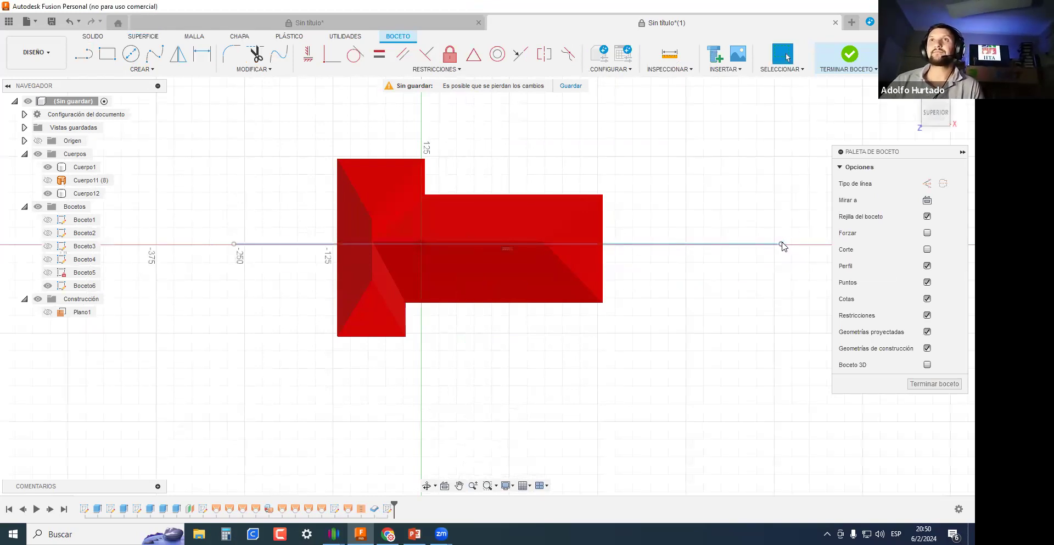
# Draw a second line perpendicular to the first, crossing the main wing and extending past both long walls, and finish the sketch.
pyautogui.press('l')
pyautogui.click(512, 130)
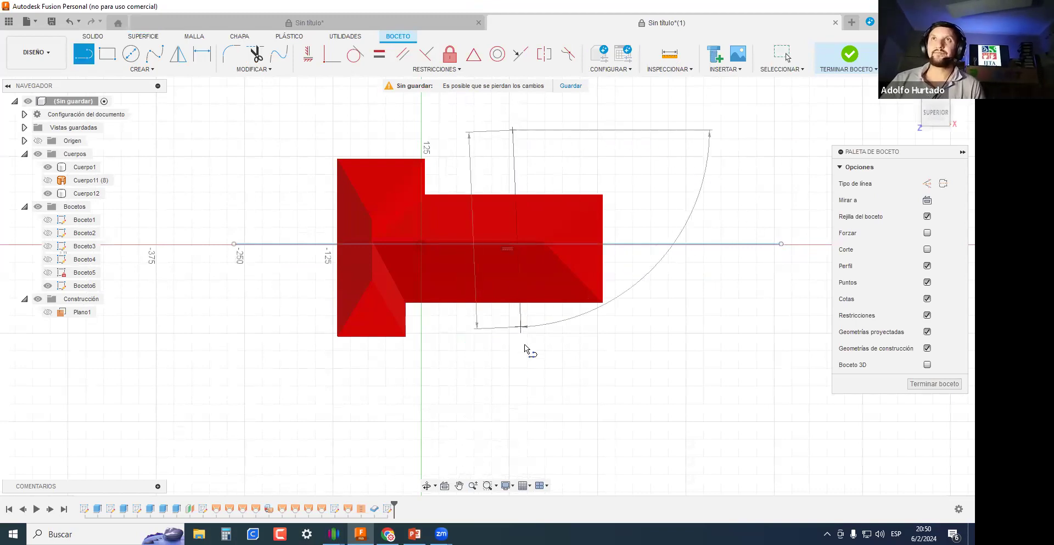
pyautogui.click(513, 377)
pyautogui.moveTo(514, 380); pyautogui.dragTo(513, 376)
pyautogui.press('Escape')
pyautogui.keyDown('shift'); pyautogui.moveTo(609, 350); pyautogui.dragTo(555, 302, button='middle'); pyautogui.keyUp('shift')
pyautogui.click(941, 381)
# Try to split the wall and roof bodies using both the crosswise and lengthwise sketch lines as splitting tools.
pyautogui.keyDown('shift'); pyautogui.moveTo(299, 282); pyautogui.dragTo(295, 237, button='middle'); pyautogui.keyUp('shift')
pyautogui.click(94, 36)
pyautogui.click(279, 53)
pyautogui.scroll(3, 492, 210)
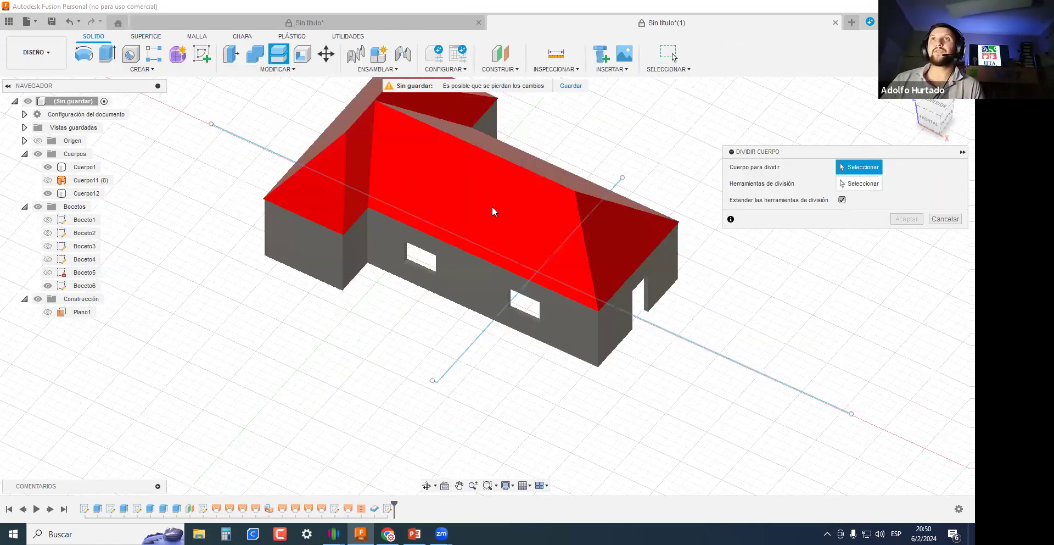
pyautogui.click(496, 210)
pyautogui.click(483, 269)
pyautogui.scroll(-1, 484, 270)
pyautogui.click(858, 184)
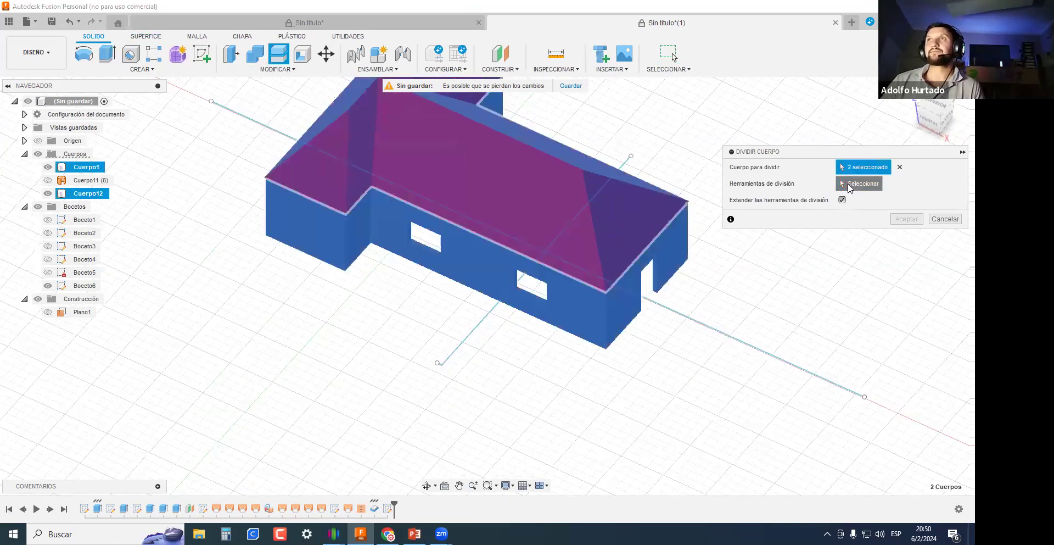
pyautogui.click(491, 311)
pyautogui.click(694, 318)
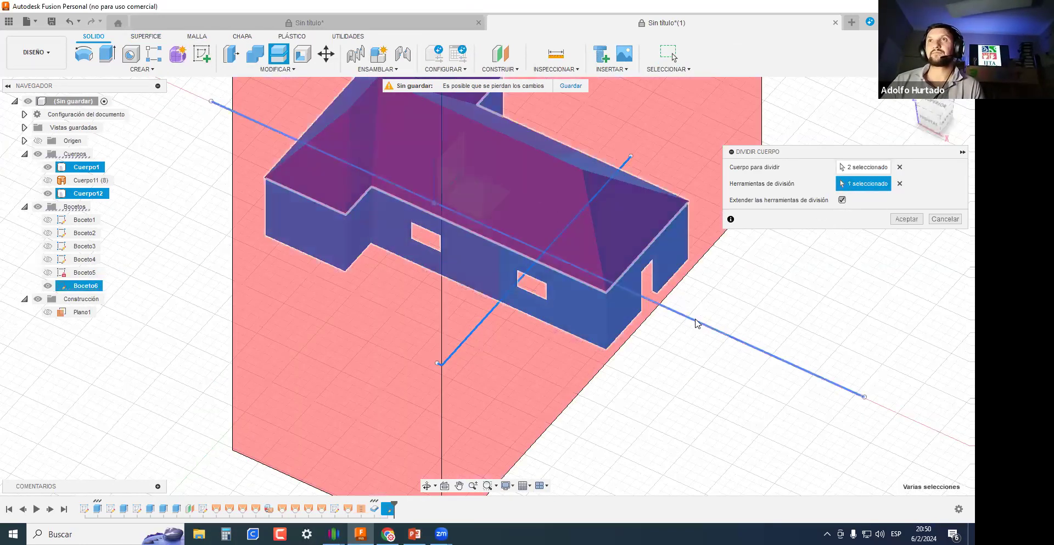
# Clear the splitting tools and split the wall and roof bodies with the crosswise line alone.
pyautogui.click(899, 184)
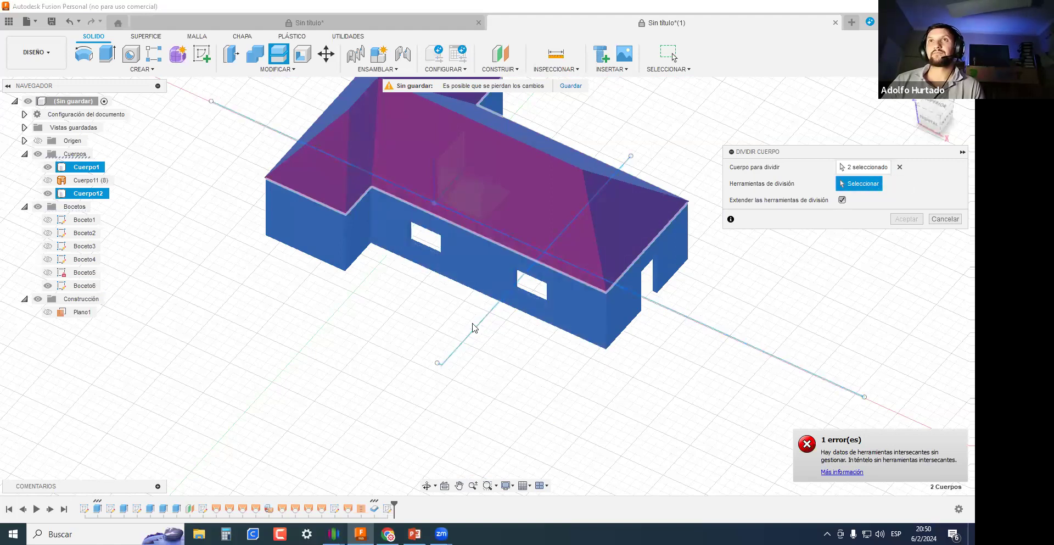
pyautogui.click(476, 322)
pyautogui.click(907, 219)
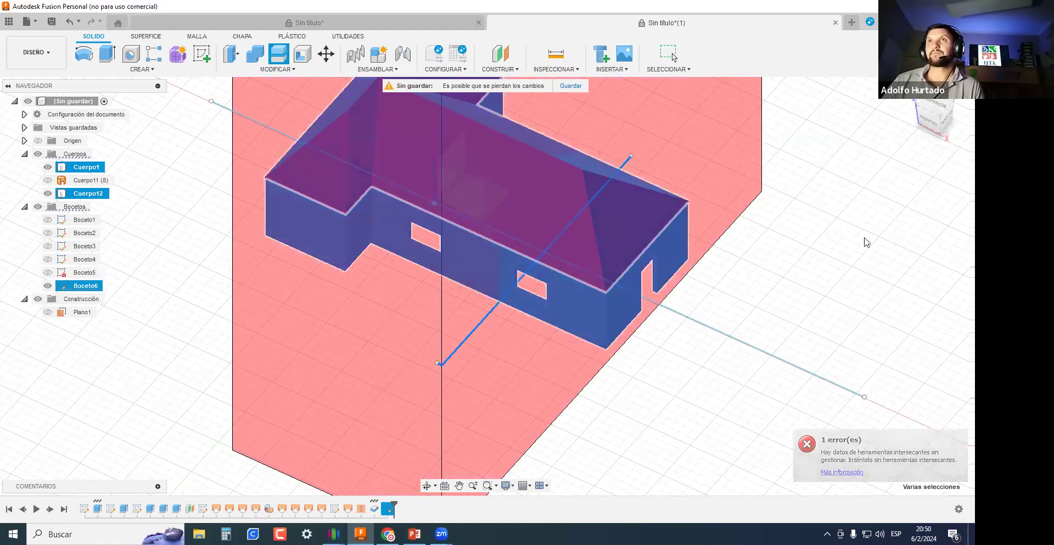
# Show the two-line sketch and split the larger wall and roof bodies, Cuerpo1 and Cuerpo12, along the lengthwise line.
pyautogui.click(278, 53)
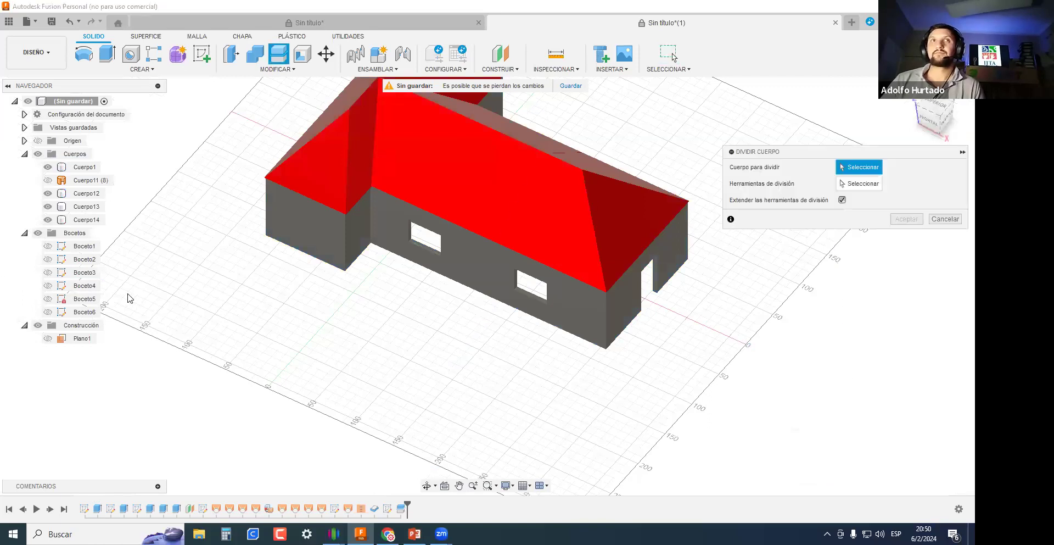
pyautogui.click(49, 309)
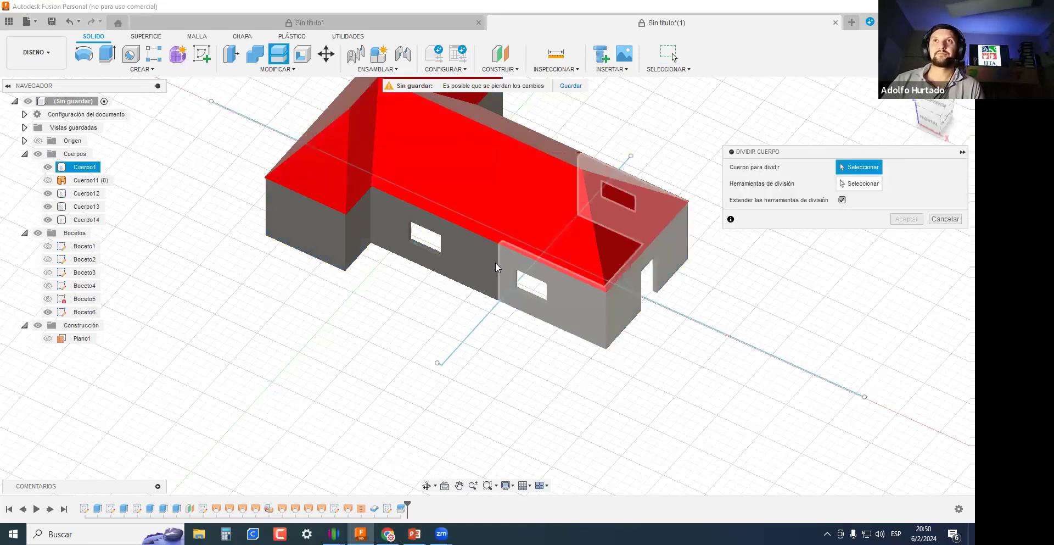
pyautogui.click(469, 158)
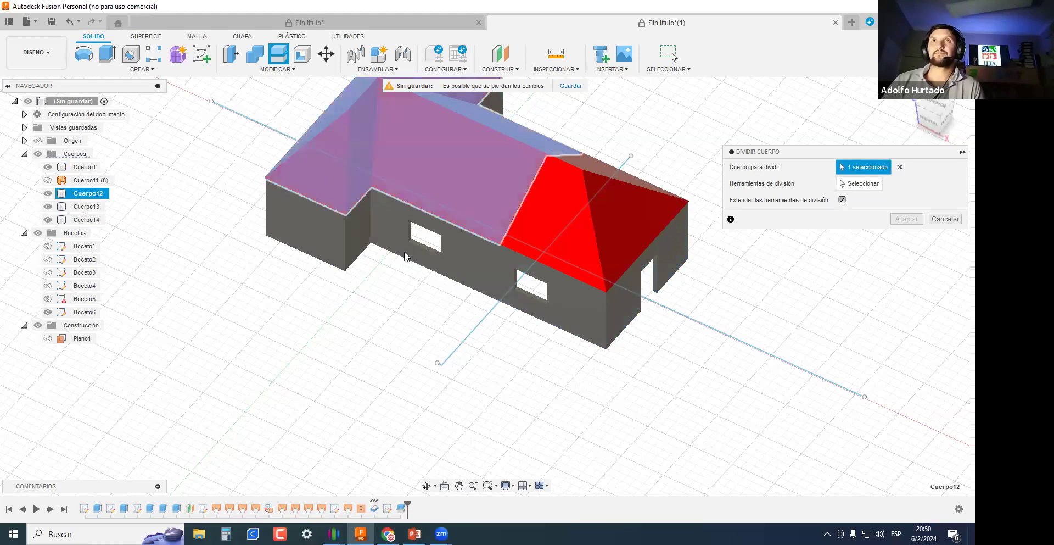
pyautogui.click(391, 245)
pyautogui.click(850, 185)
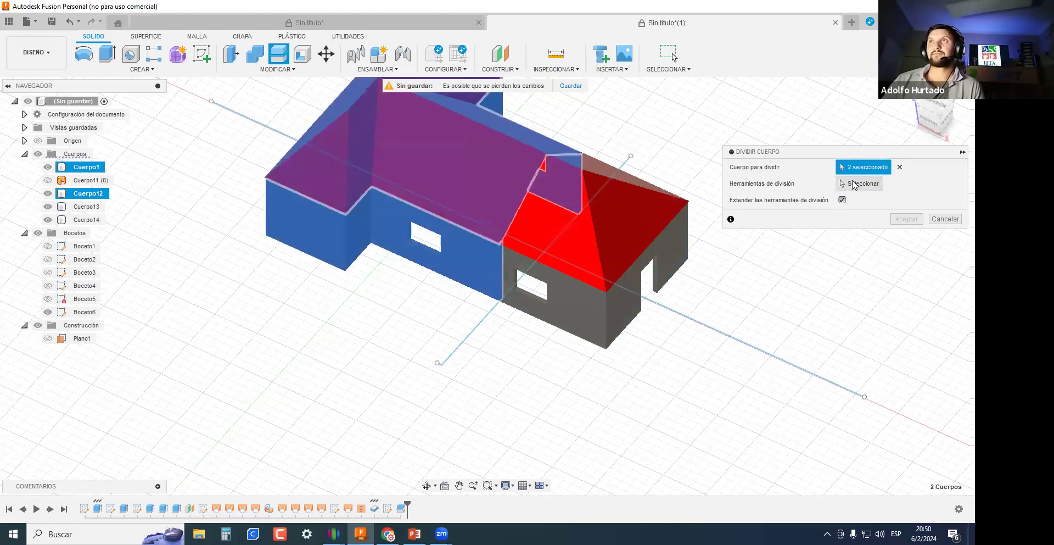
pyautogui.click(265, 130)
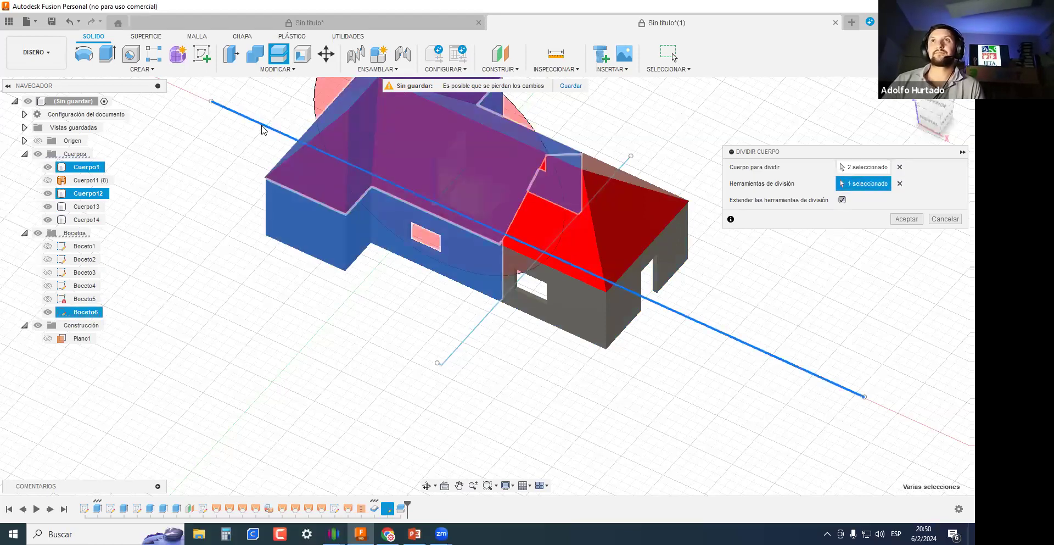
pyautogui.click(905, 219)
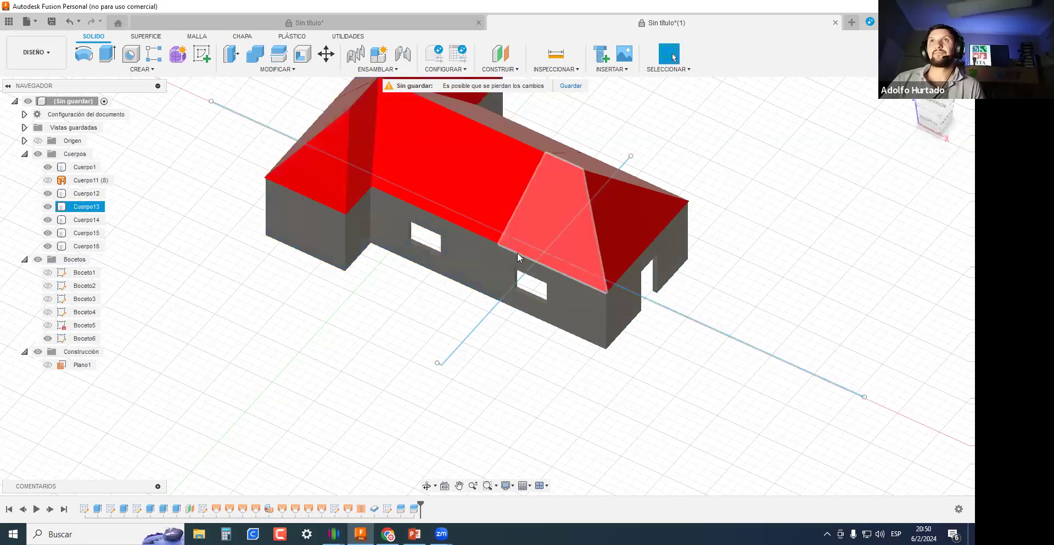
# Hide the split bodies Cuerpo12 to Cuerpo16 one by one to check how the house was divided.
pyautogui.scroll(-2, 518, 252)
pyautogui.keyDown('shift'); pyautogui.moveTo(302, 284); pyautogui.dragTo(61, 195, button='middle'); pyautogui.keyUp('shift')
pyautogui.click(48, 193)
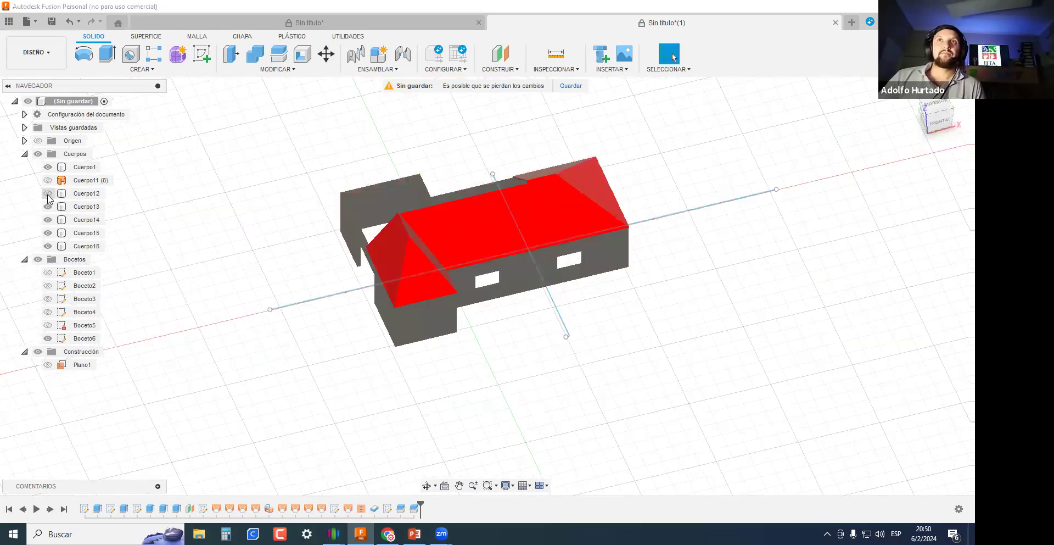
pyautogui.keyDown('shift'); pyautogui.moveTo(356, 244); pyautogui.dragTo(471, 313, button='middle'); pyautogui.keyUp('shift')
pyautogui.scroll(2, 508, 360)
pyautogui.moveTo(508, 360); pyautogui.dragTo(490, 363, button='middle')
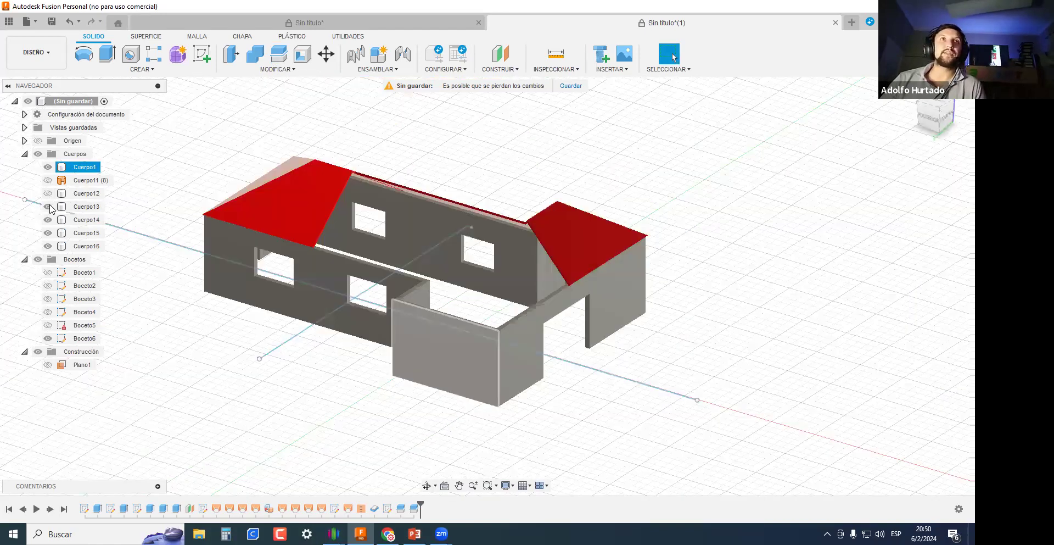
pyautogui.click(48, 207)
pyautogui.click(48, 219)
pyautogui.click(49, 233)
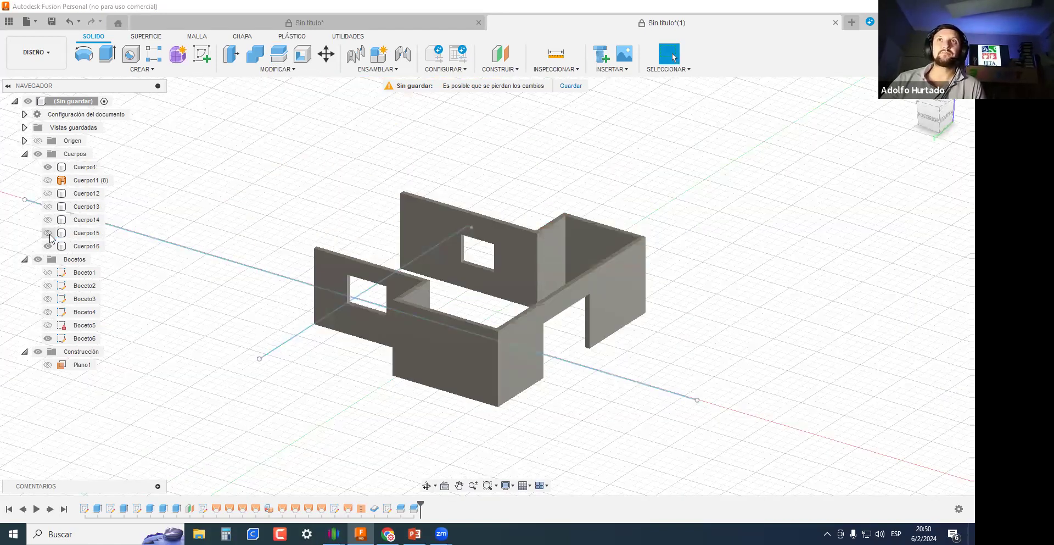
pyautogui.click(48, 246)
# Show Cuerpo16 again and examine the remaining wall sections from above, below and the side.
pyautogui.keyDown('shift'); pyautogui.moveTo(502, 291); pyautogui.dragTo(277, 315, button='middle'); pyautogui.keyUp('shift')
pyautogui.moveTo(311, 314); pyautogui.dragTo(407, 306, button='middle')
pyautogui.click(48, 246)
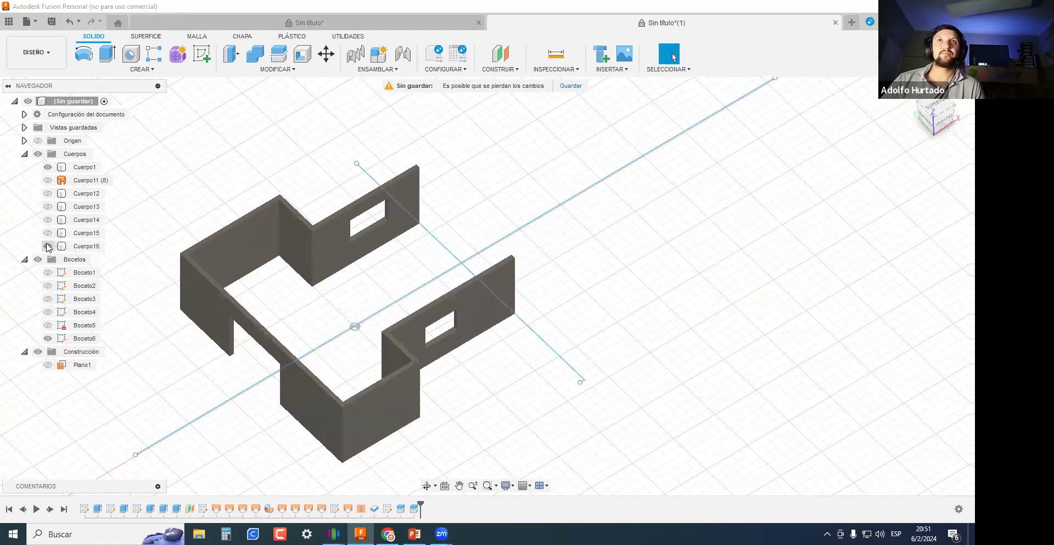
pyautogui.click(244, 252)
pyautogui.keyDown('shift'); pyautogui.moveTo(226, 235); pyautogui.dragTo(353, 396, button='middle'); pyautogui.keyUp('shift')
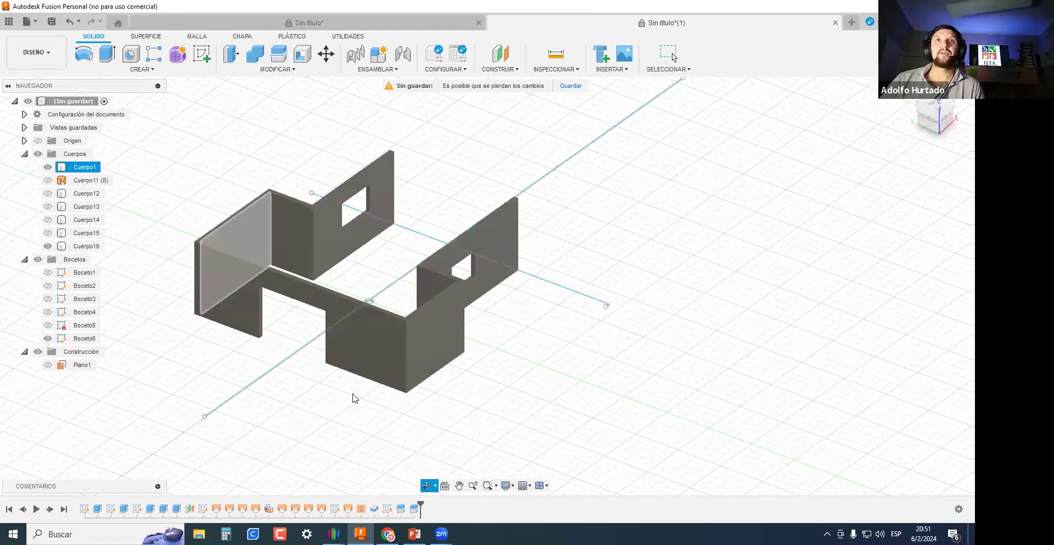
pyautogui.click(353, 395)
pyautogui.keyDown('shift'); pyautogui.moveTo(344, 295); pyautogui.dragTo(333, 336, button='middle'); pyautogui.keyUp('shift')
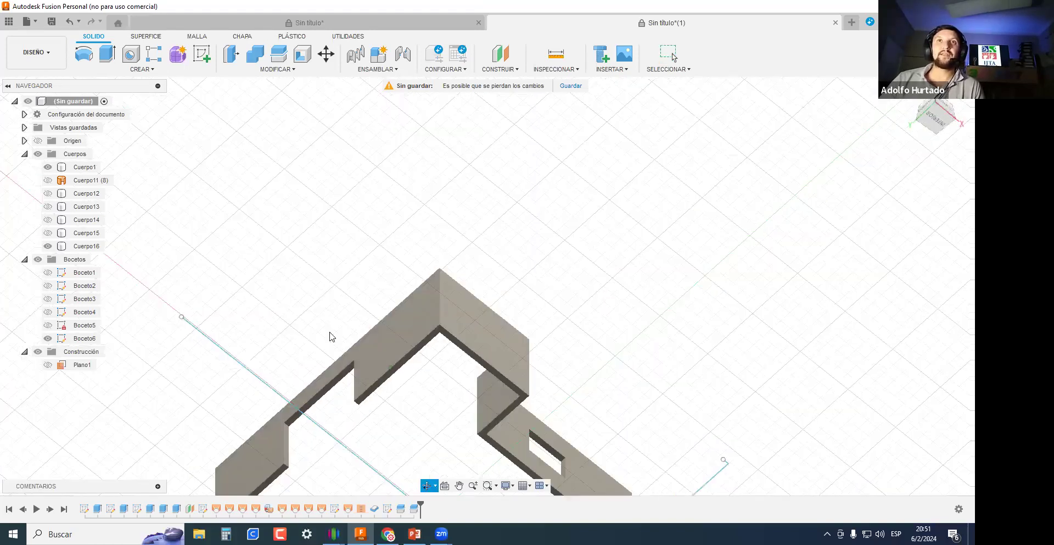
pyautogui.keyDown('shift'); pyautogui.moveTo(409, 292); pyautogui.dragTo(407, 360, button='middle'); pyautogui.keyUp('shift')
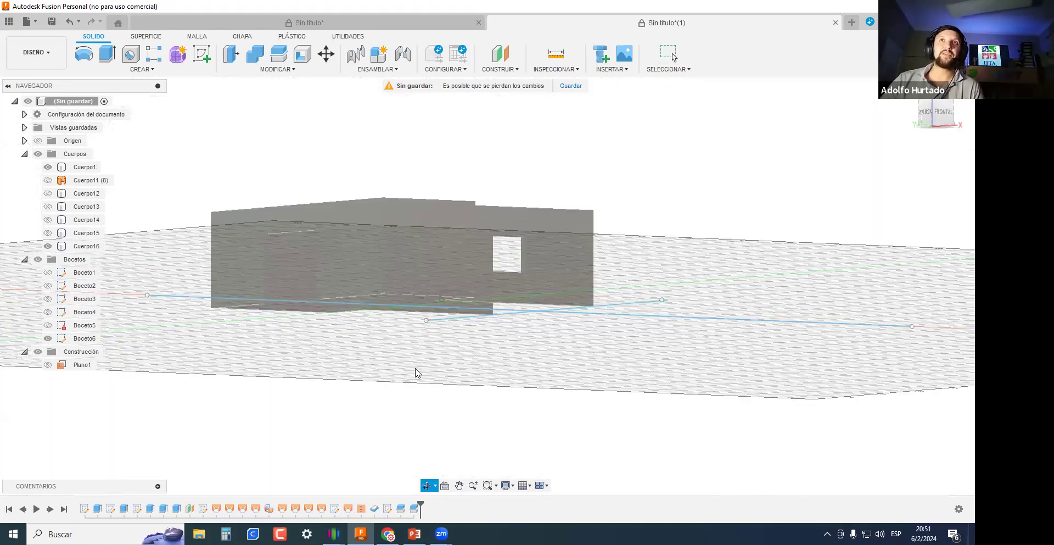
# Show bodies Cuerpo12 to Cuerpo15 again and hide the splitting-line sketch Boceto6.
pyautogui.click(48, 220)
pyautogui.click(48, 232)
pyautogui.click(48, 207)
pyautogui.click(48, 193)
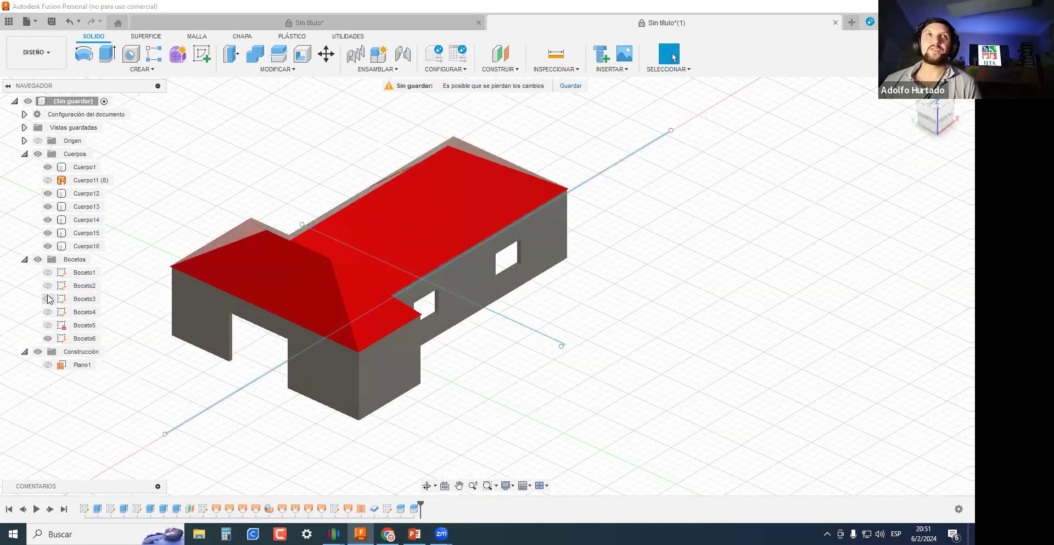
pyautogui.click(48, 339)
pyautogui.scroll(-2, 585, 350)
pyautogui.moveTo(458, 349)
pyautogui.mouseDown(button='middle')
pyautogui.moveTo(523, 349)
pyautogui.moveTo(463, 334)
pyautogui.moveTo(525, 329)
pyautogui.mouseUp(button='middle')
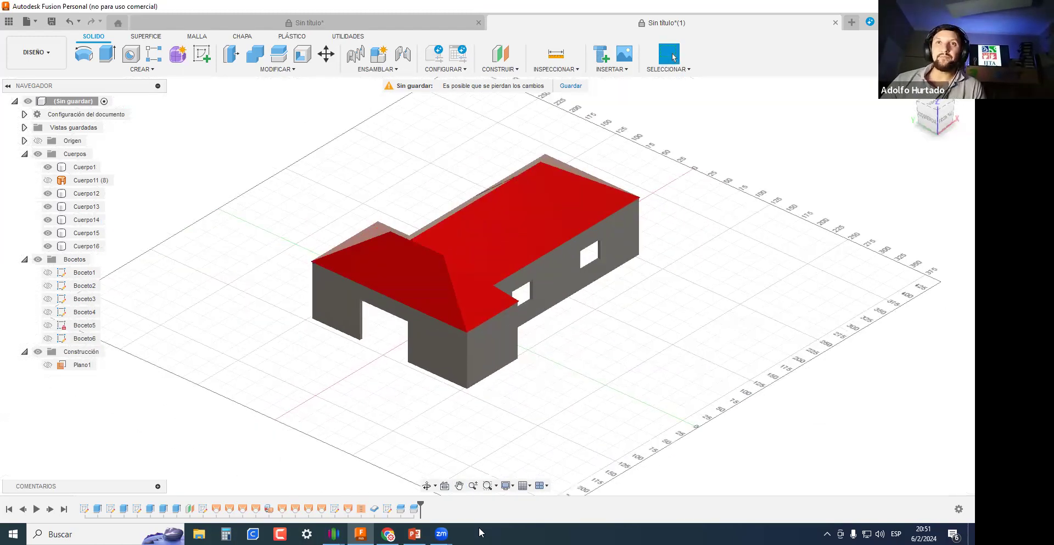
# Review the EJERCICIO 3 house specifications in the PRACTICO SUPERFICIES PDF in Chrome, and return to the house model in Fusion.
pyautogui.click(391, 532)
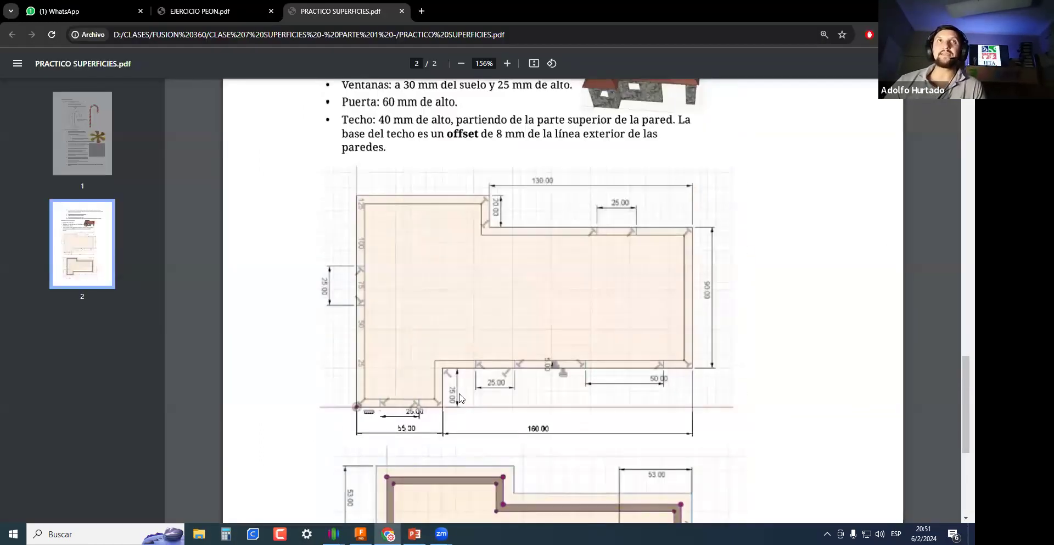
pyautogui.scroll(6, 460, 397)
pyautogui.scroll(4, 521, 371)
pyautogui.scroll(-7, 550, 379)
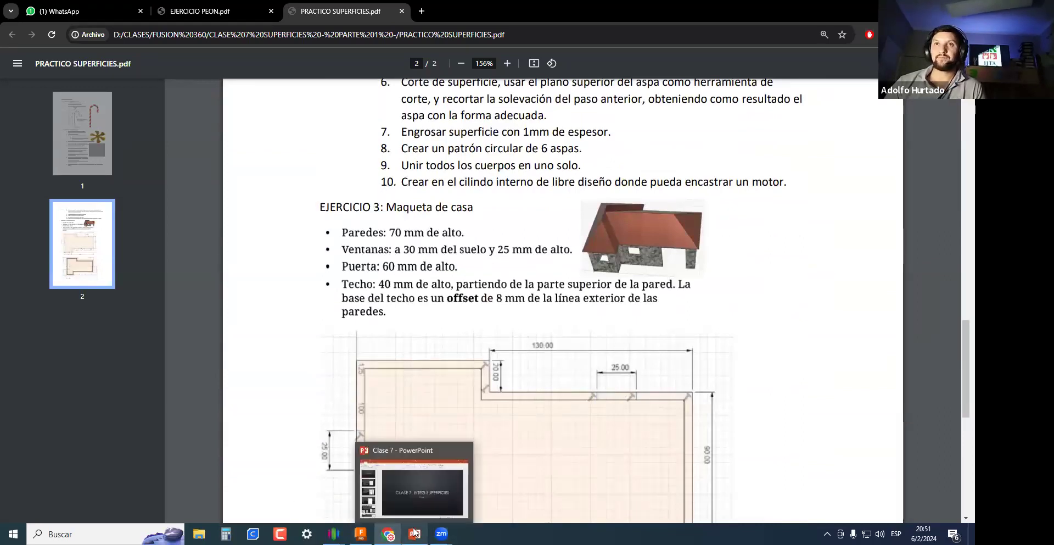
pyautogui.click(360, 533)
pyautogui.moveTo(330, 333); pyautogui.dragTo(269, 340, button='middle')
pyautogui.moveTo(492, 350); pyautogui.dragTo(221, 119, button='middle')
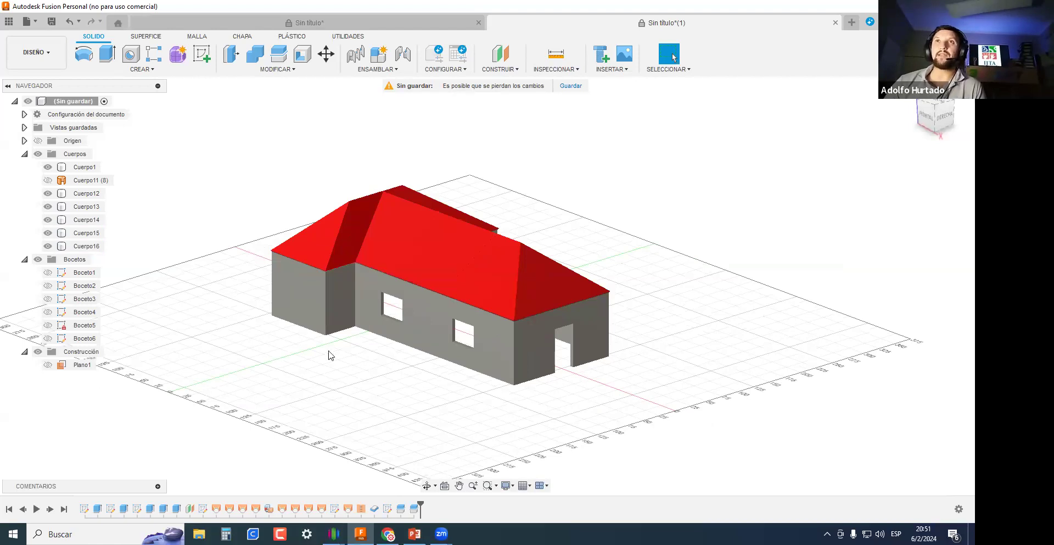
pyautogui.click(34, 52)
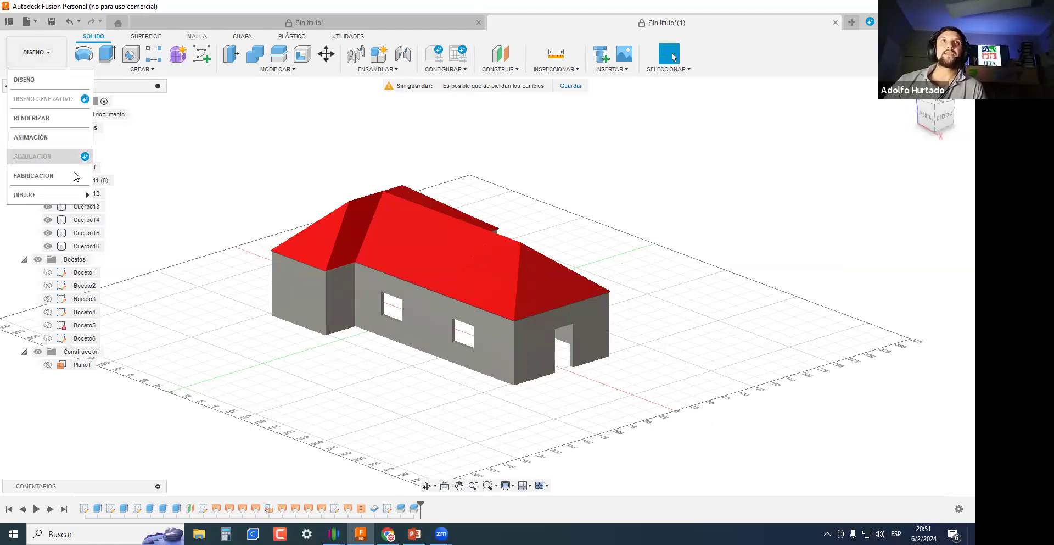
pyautogui.click(429, 388)
pyautogui.moveTo(428, 388)
pyautogui.keyDown('shift'); pyautogui.mouseDown(button='middle')
pyautogui.moveTo(339, 401)
pyautogui.moveTo(322, 386)
pyautogui.moveTo(446, 397)
pyautogui.mouseUp(button='middle'); pyautogui.keyUp('shift')
pyautogui.scroll(2, 372, 399)
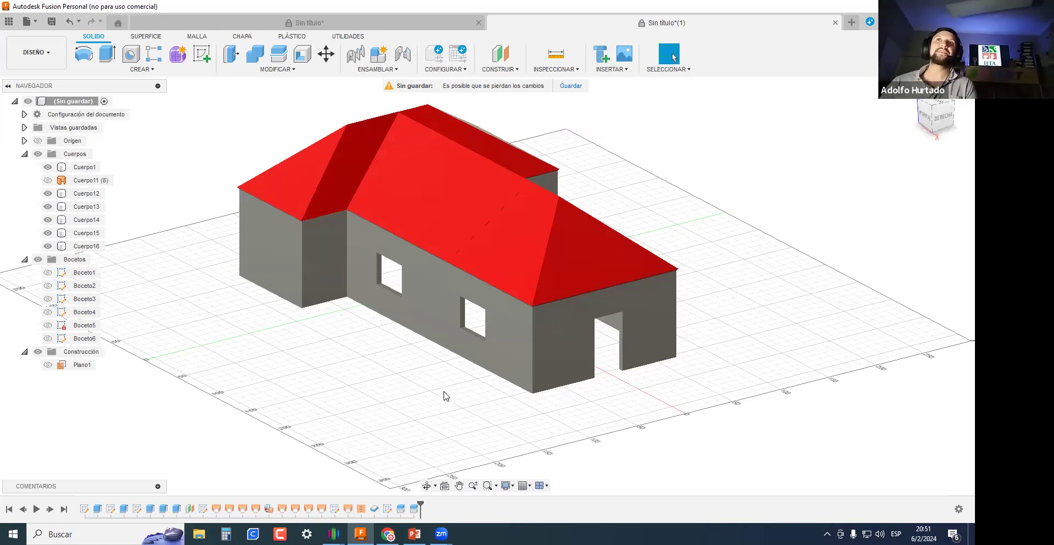
pyautogui.scroll(-3, 389, 367)
pyautogui.scroll(2, 193, 278)
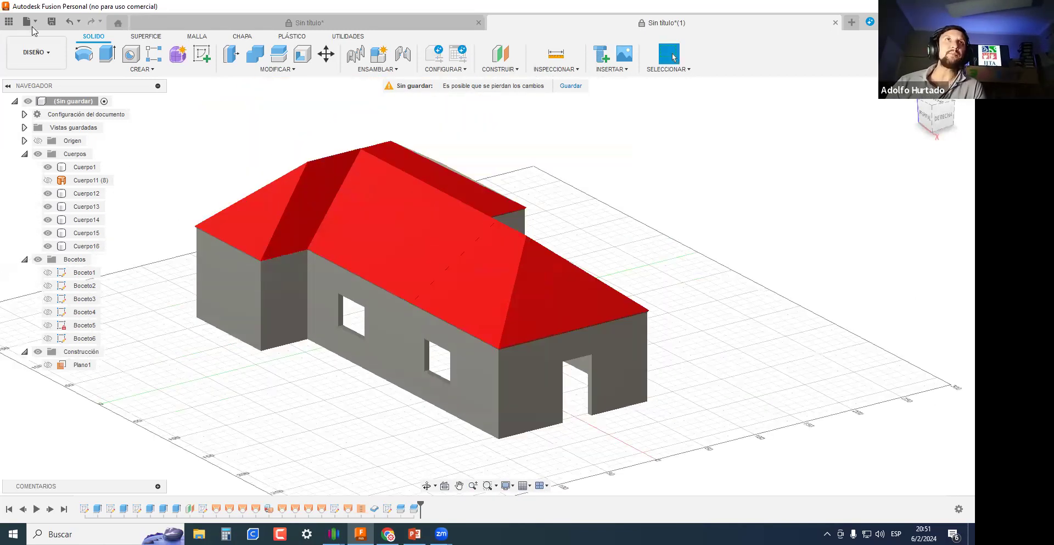
# Save the design as CASA in the U7. SUPERFICIES I folder of the FUSION 360 ONLINE 2023 DICIEMBRE project.
pyautogui.click(54, 22)
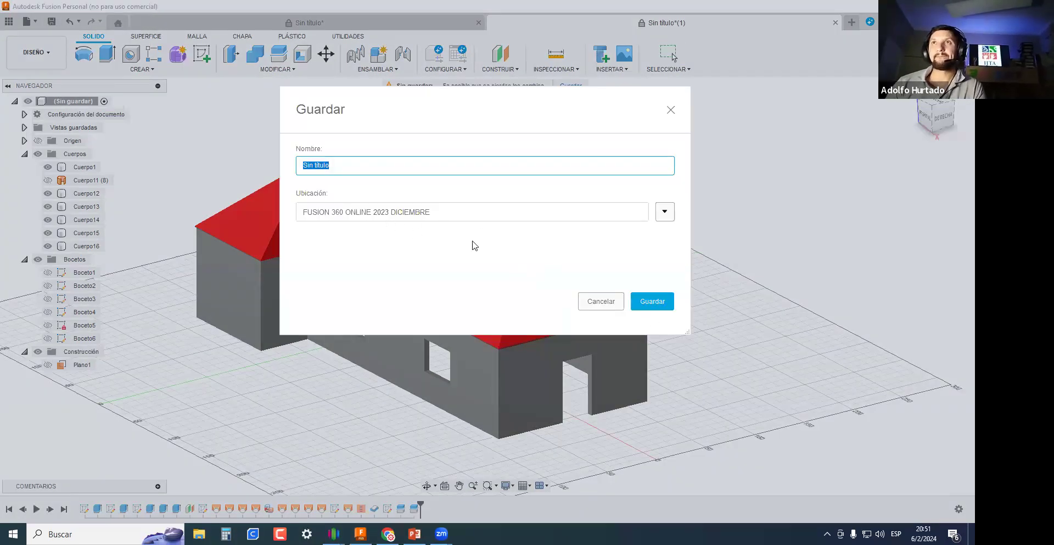
pyautogui.write('CASA')
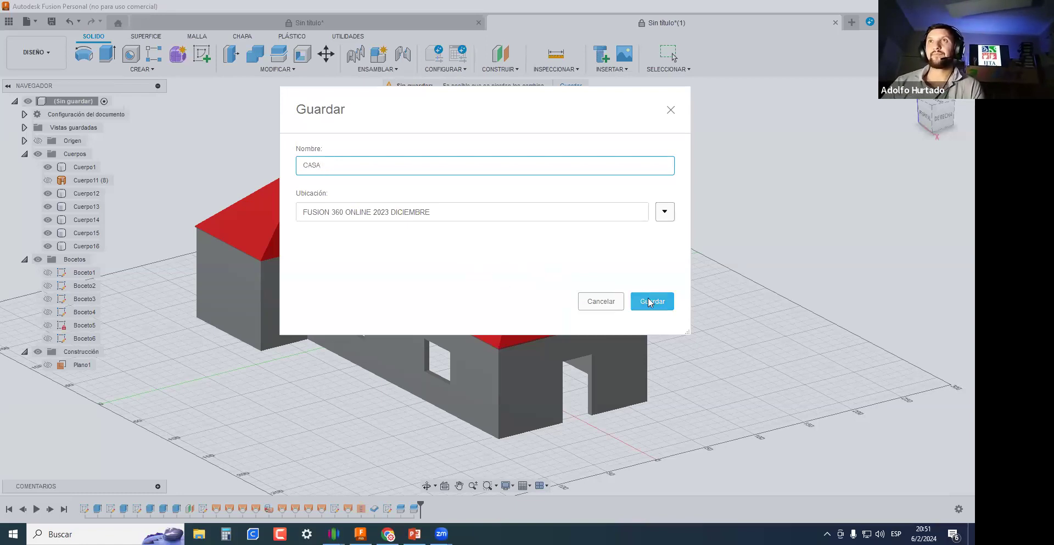
pyautogui.click(665, 211)
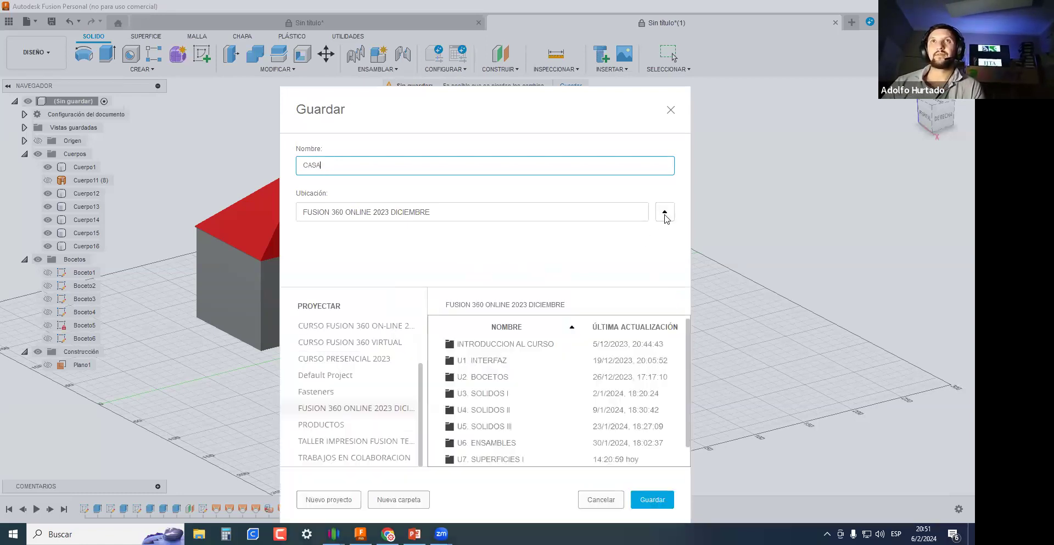
pyautogui.doubleClick(497, 459)
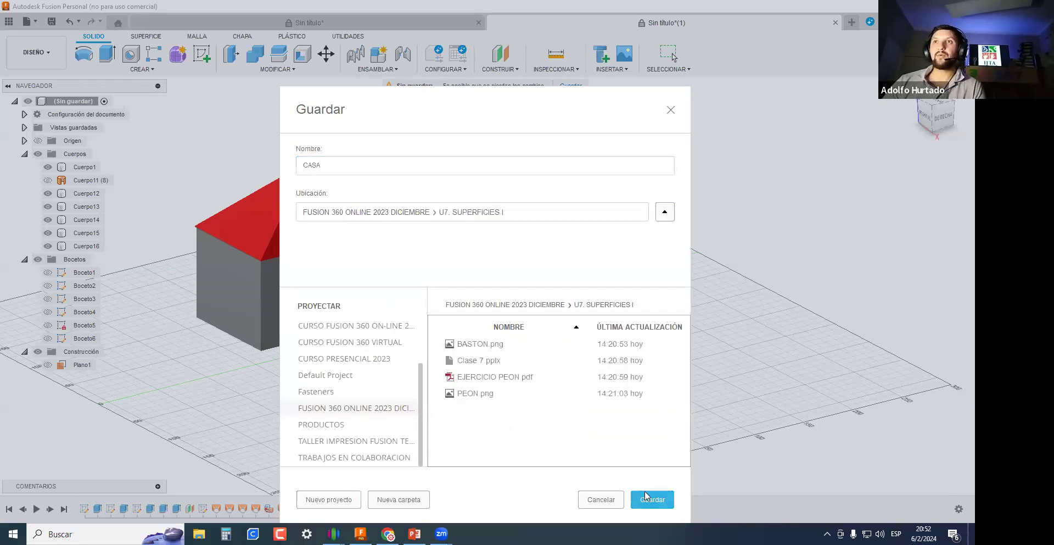
pyautogui.click(646, 499)
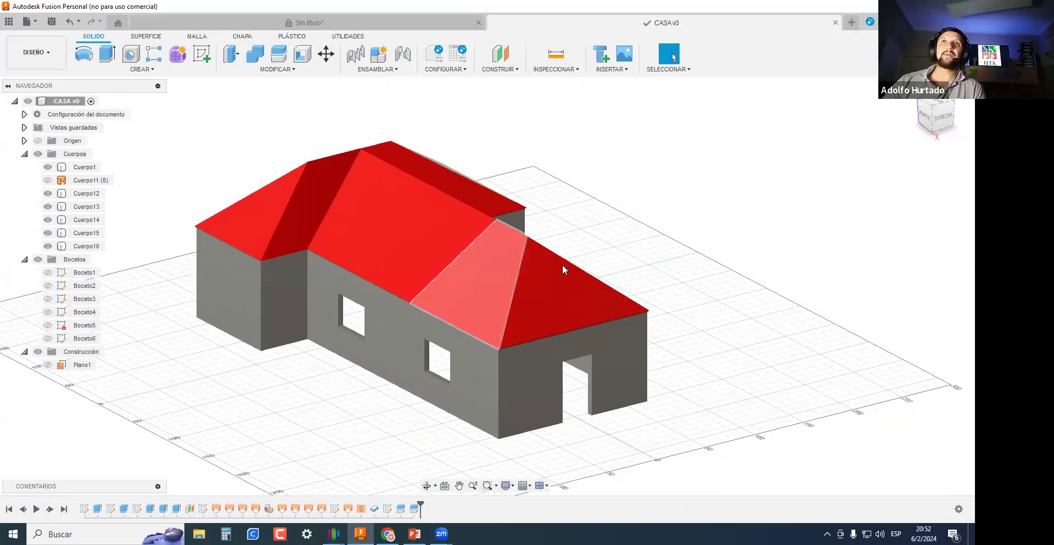
# Select all visible wall and roof bodies of the house together and look over the complete model.
pyautogui.moveTo(563, 265); pyautogui.dragTo(662, 223, button='middle')
pyautogui.scroll(-3, 497, 277)
pyautogui.moveTo(388, 290); pyautogui.dragTo(335, 298, button='middle')
pyautogui.moveTo(703, 410); pyautogui.dragTo(234, 103)
pyautogui.keyDown('shift'); pyautogui.moveTo(289, 296); pyautogui.dragTo(377, 331, button='middle'); pyautogui.keyUp('shift')
pyautogui.scroll(2, 364, 351)
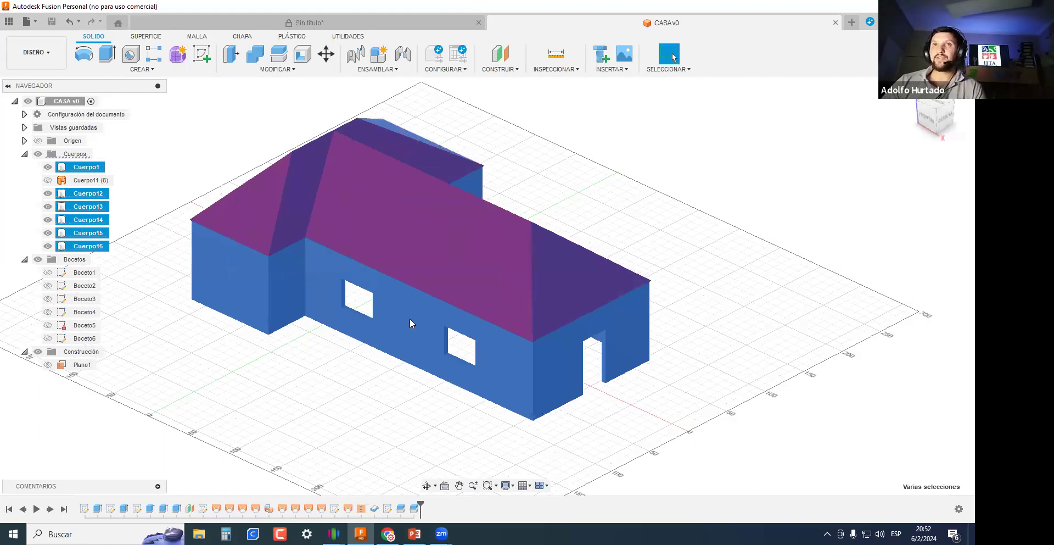
# Switch to Chrome and bring up the PRACTICO SUPERFICIES exercise sheet at EJERCICIO 3.
pyautogui.click(388, 533)
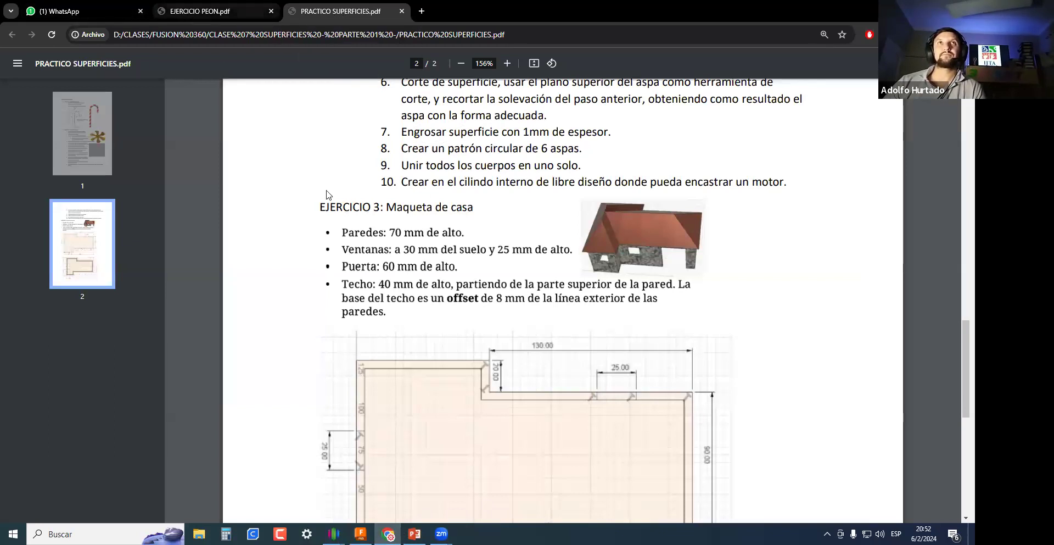
pyautogui.moveTo(441, 533)
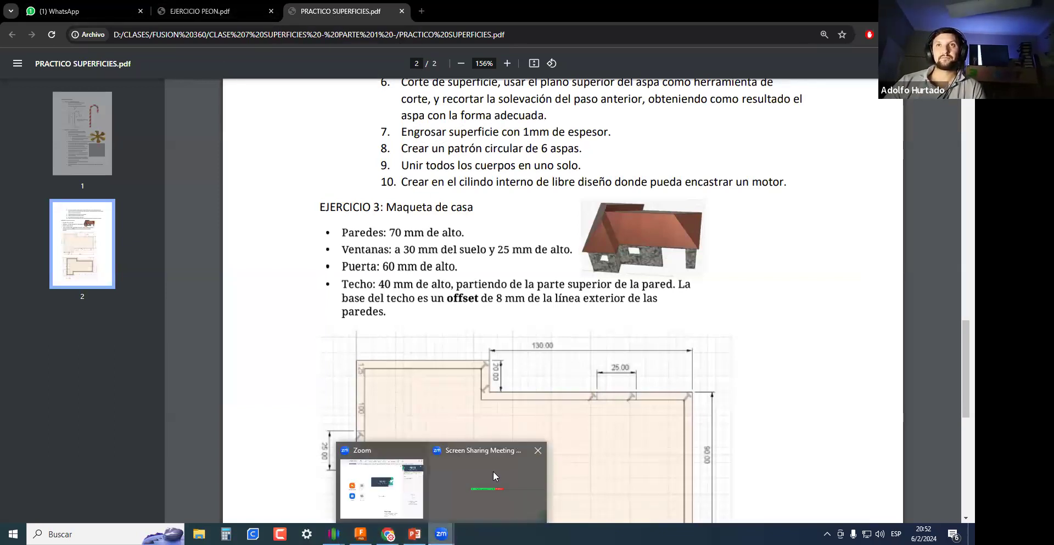